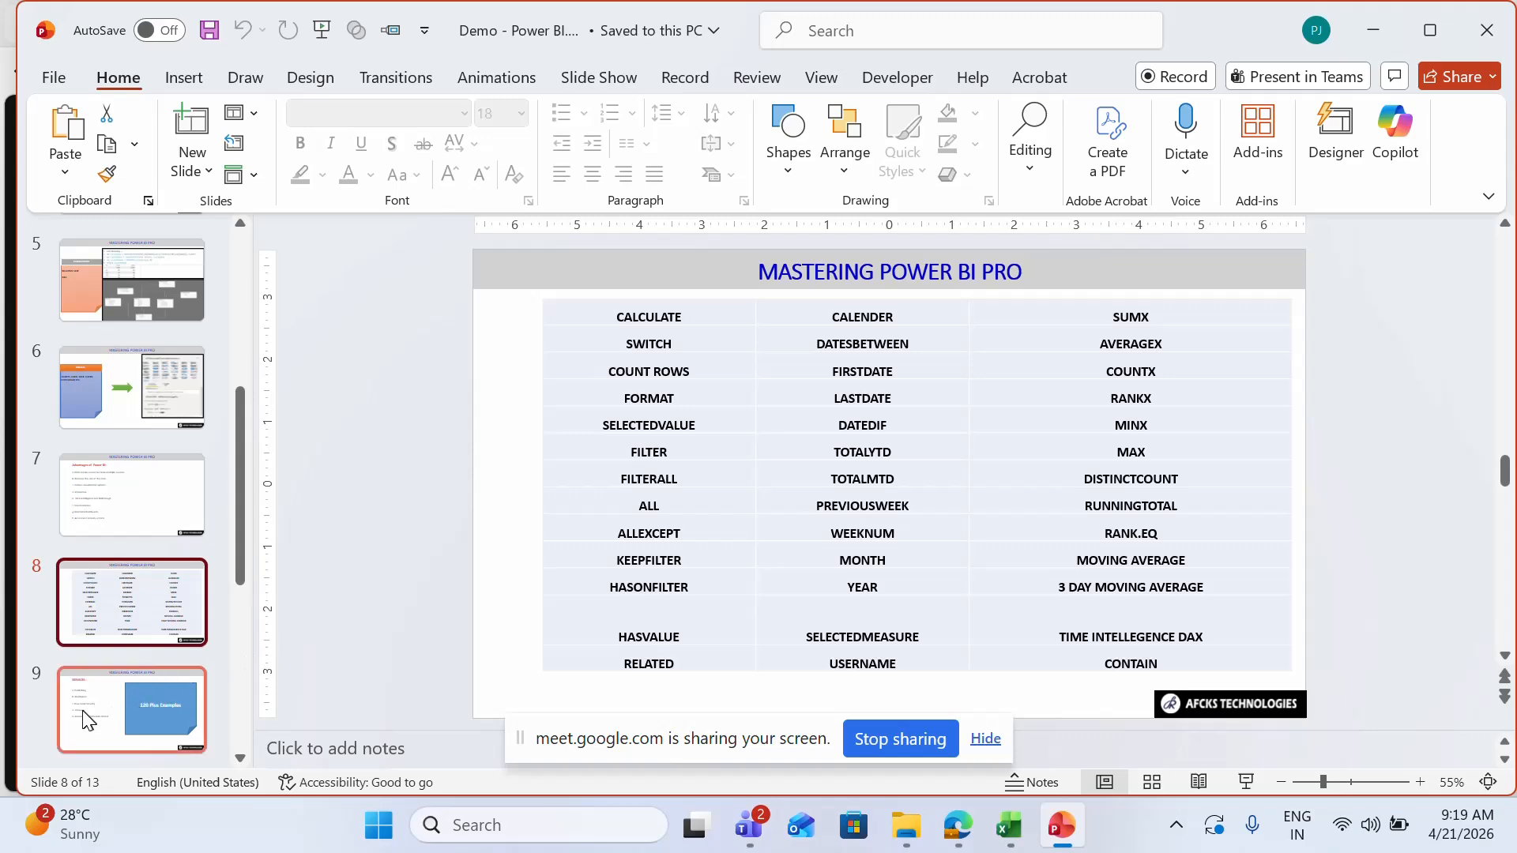
# Step: Show the Services slide, and clear the presentation window and the screen-sharing notice out of the way
pyautogui.click(86, 715)
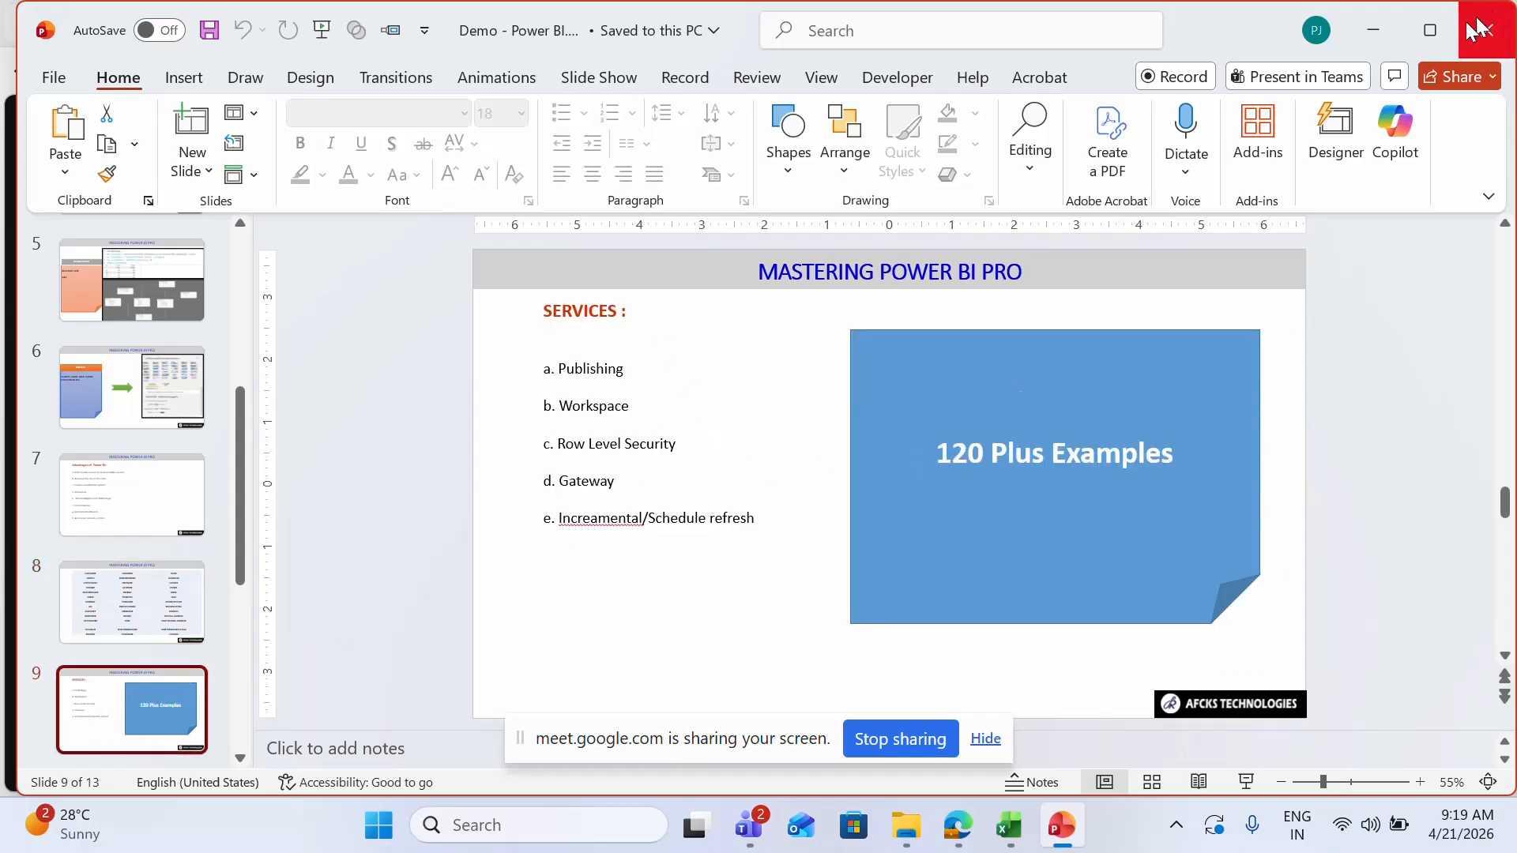
pyautogui.click(1377, 39)
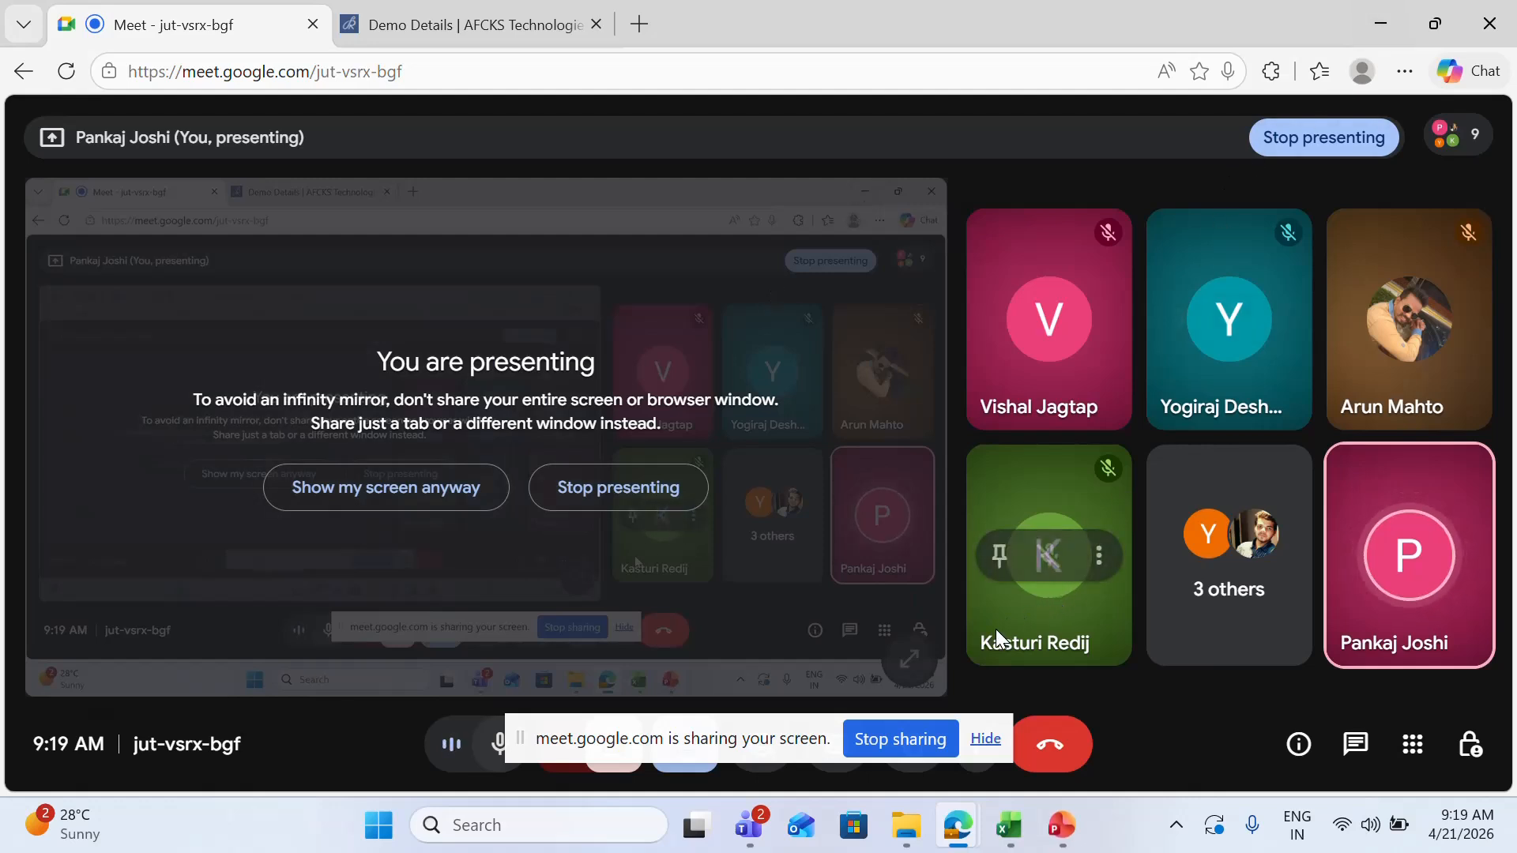
pyautogui.click(908, 840)
pyautogui.click(909, 841)
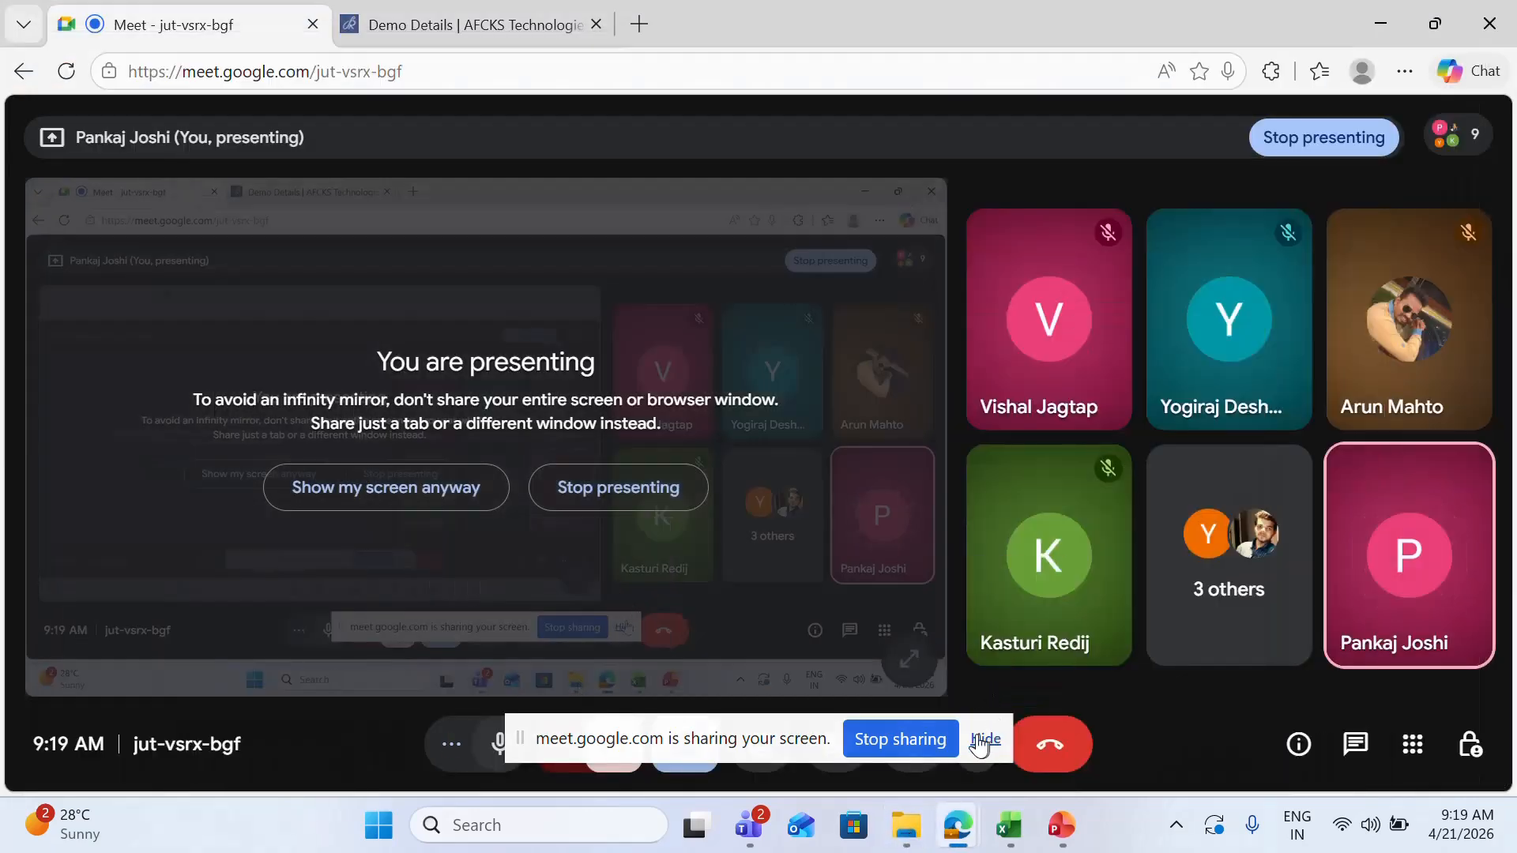
pyautogui.click(980, 738)
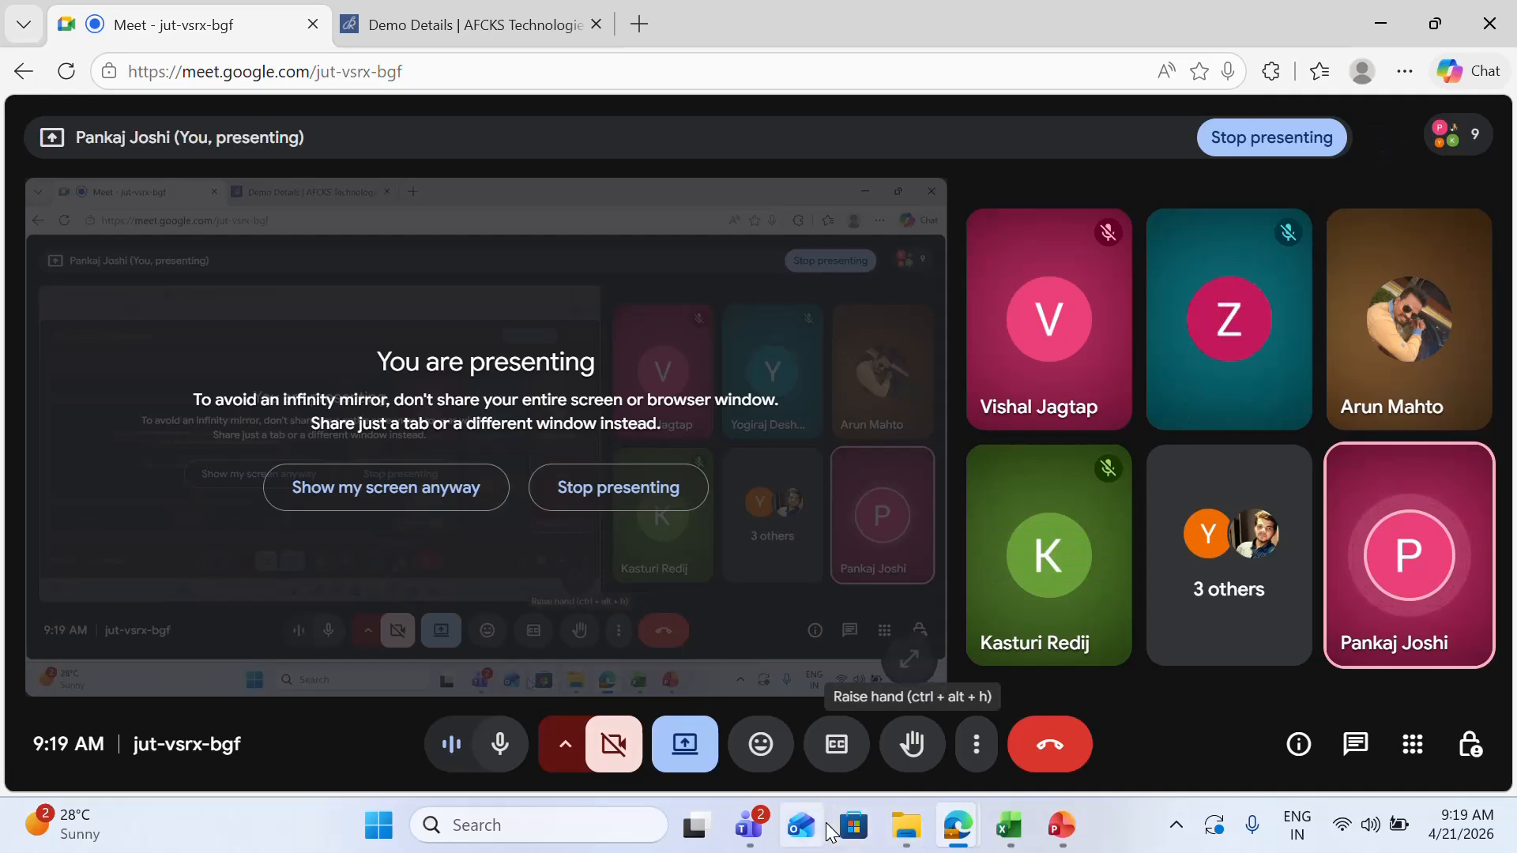
# Step: Launch Power BI Desktop, dismiss its start screen and bring up the blank report in a maximized window
pyautogui.click(602, 826)
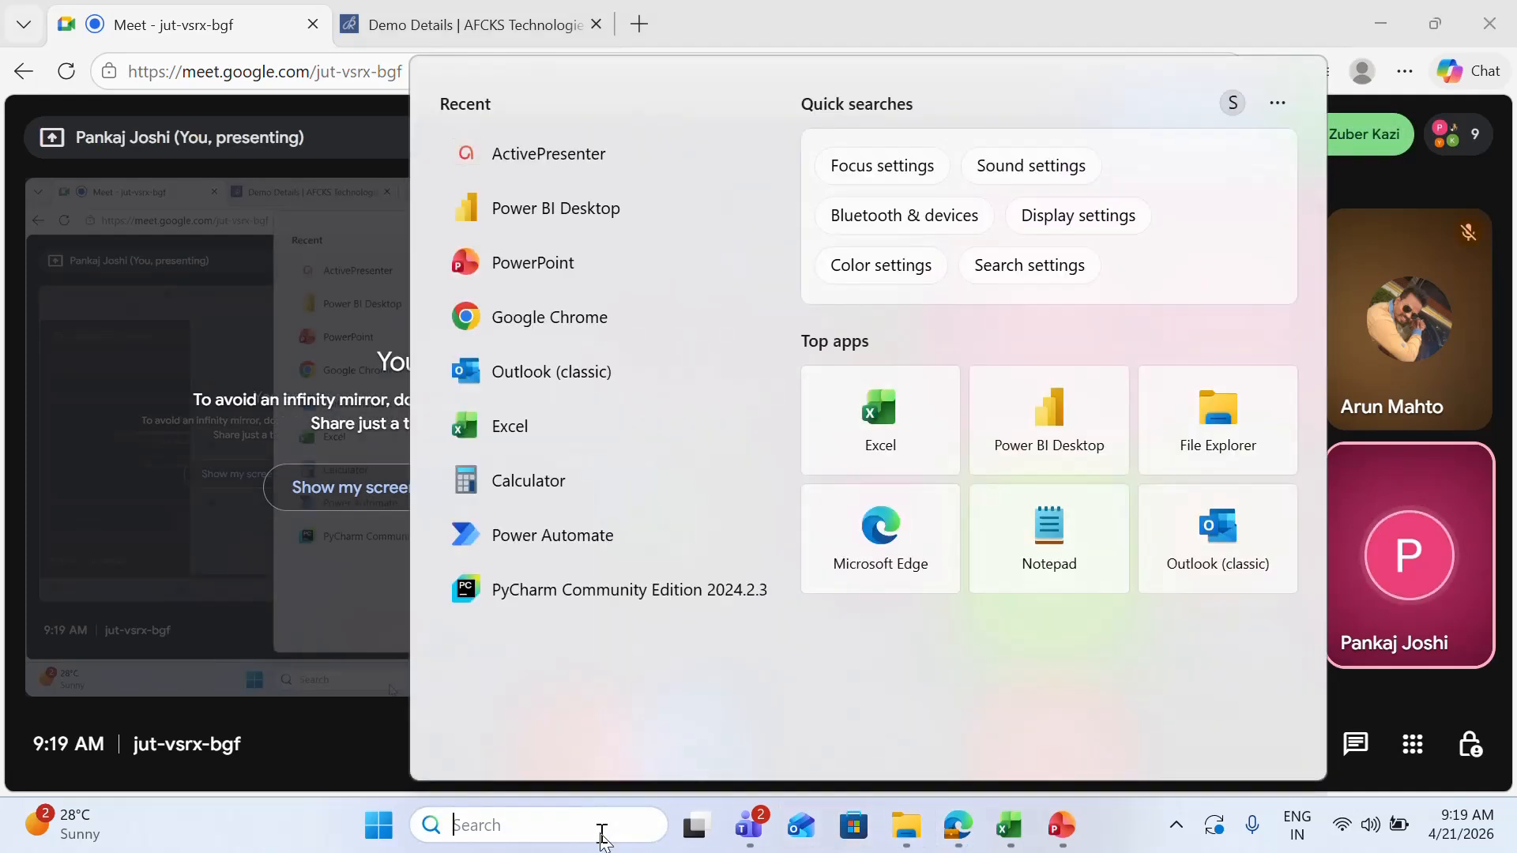
pyautogui.write('powe')
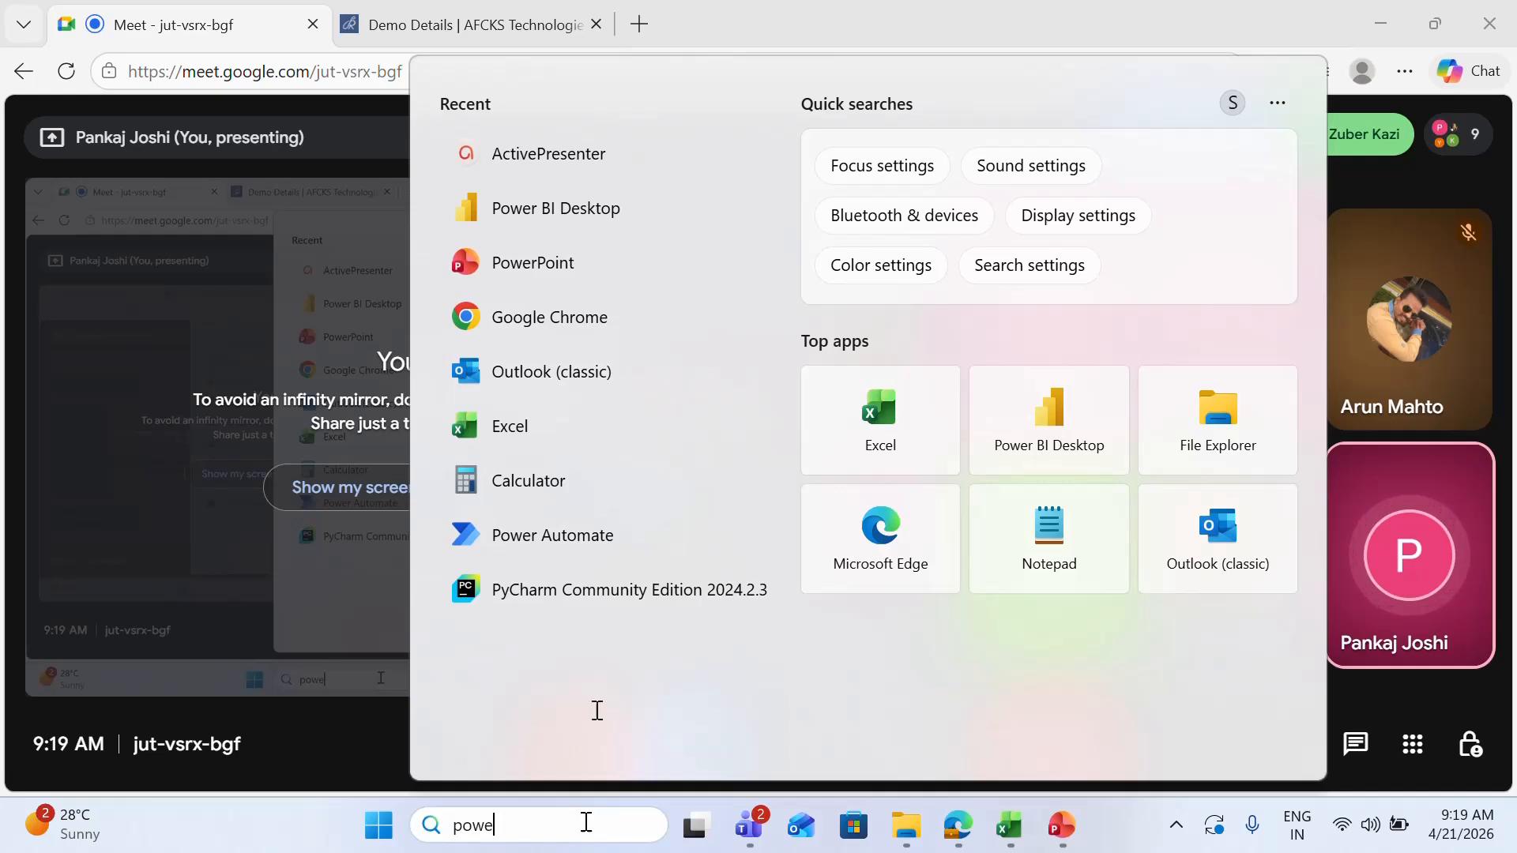
pyautogui.write('r')
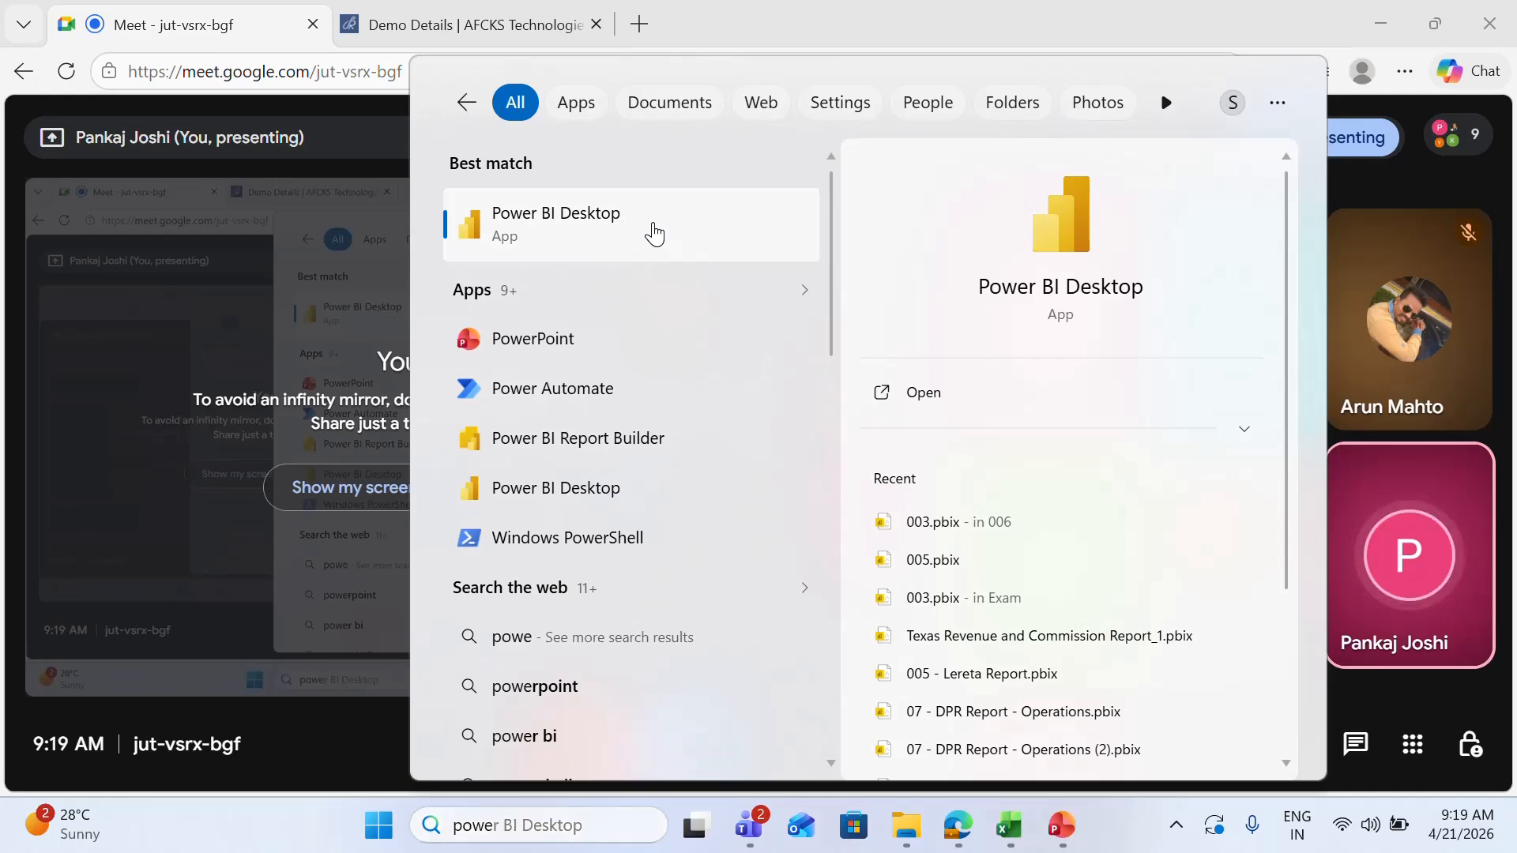
pyautogui.click(654, 234)
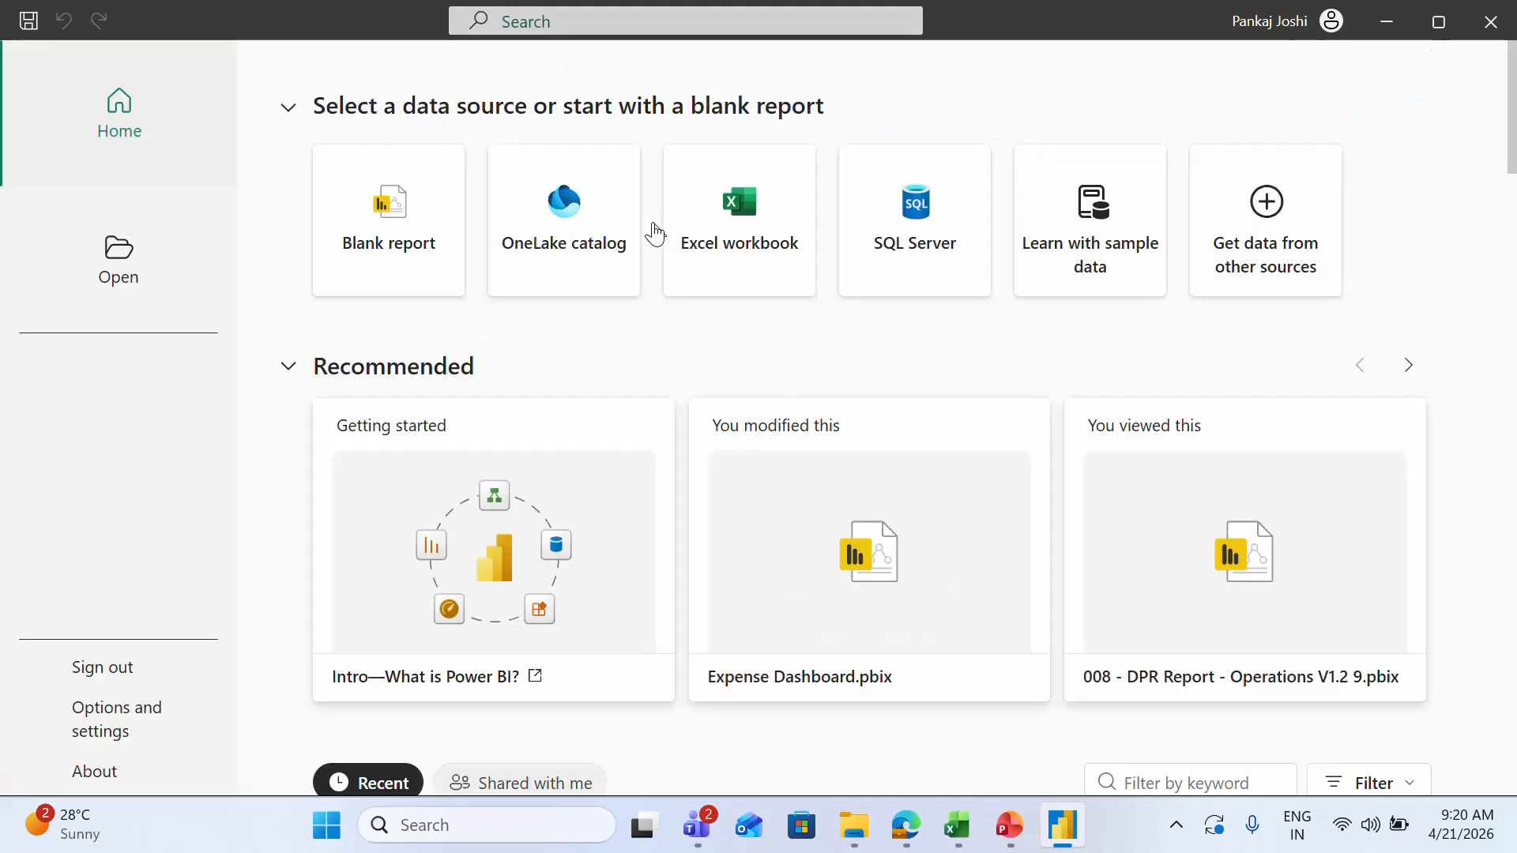
pyautogui.press('Escape')
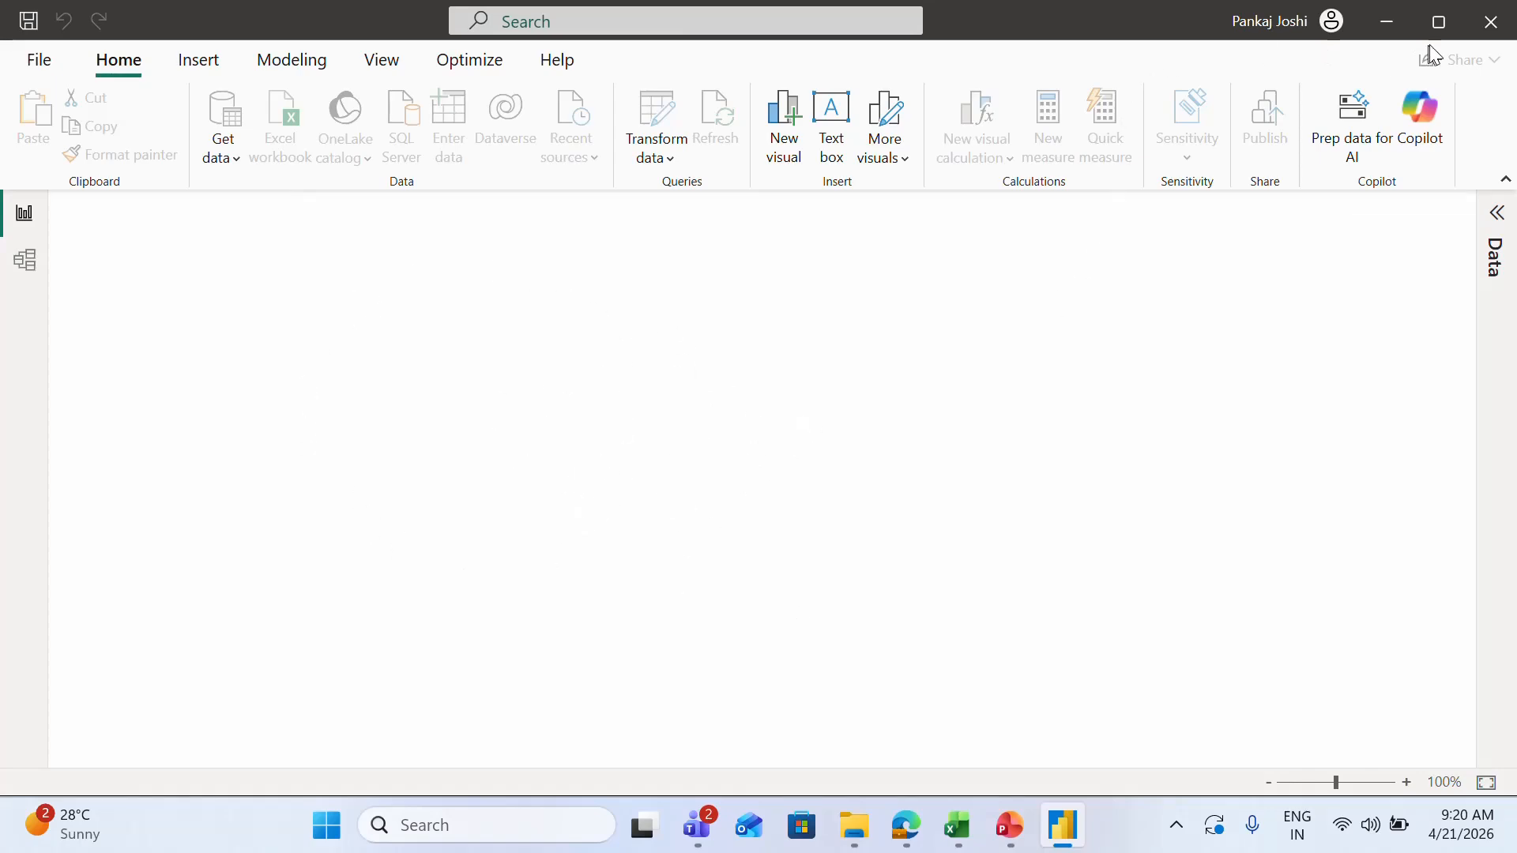
pyautogui.click(1439, 21)
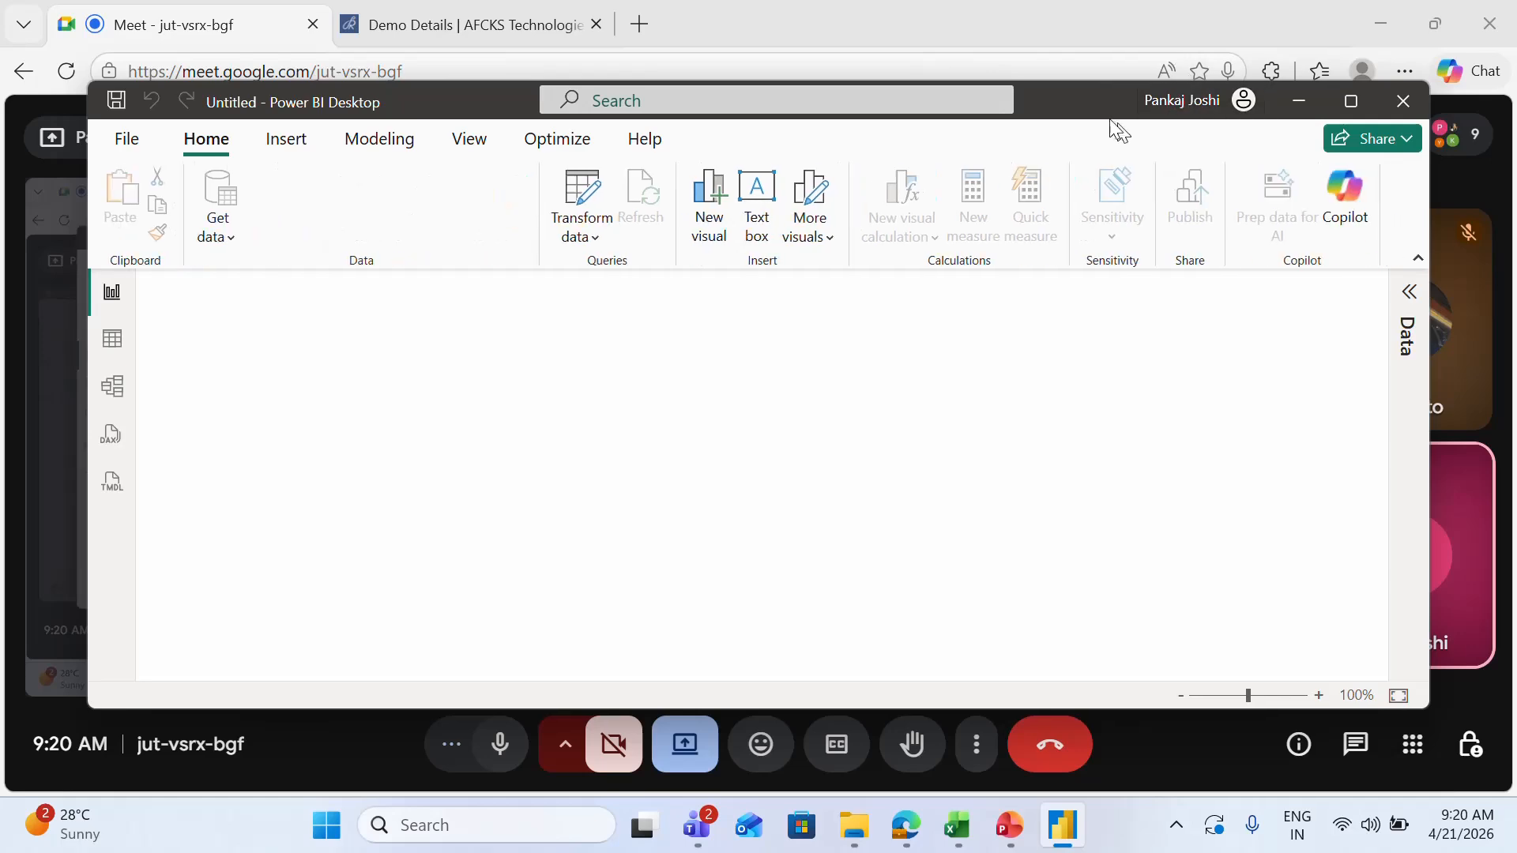
pyautogui.doubleClick(1083, 106)
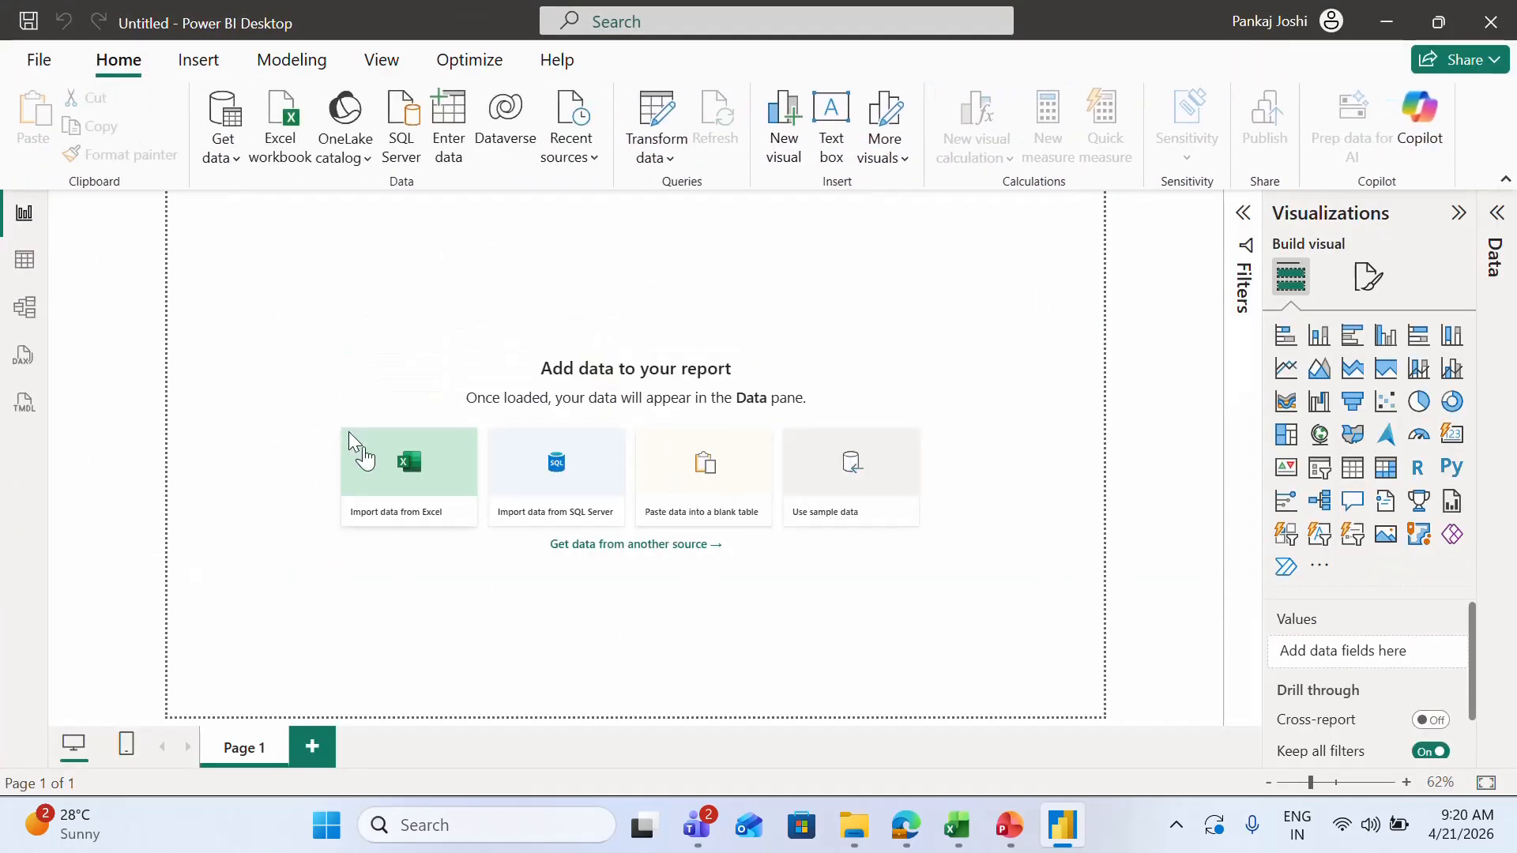
# Step: Look at the empty table view and model view, and return to the report view
pyautogui.click(24, 261)
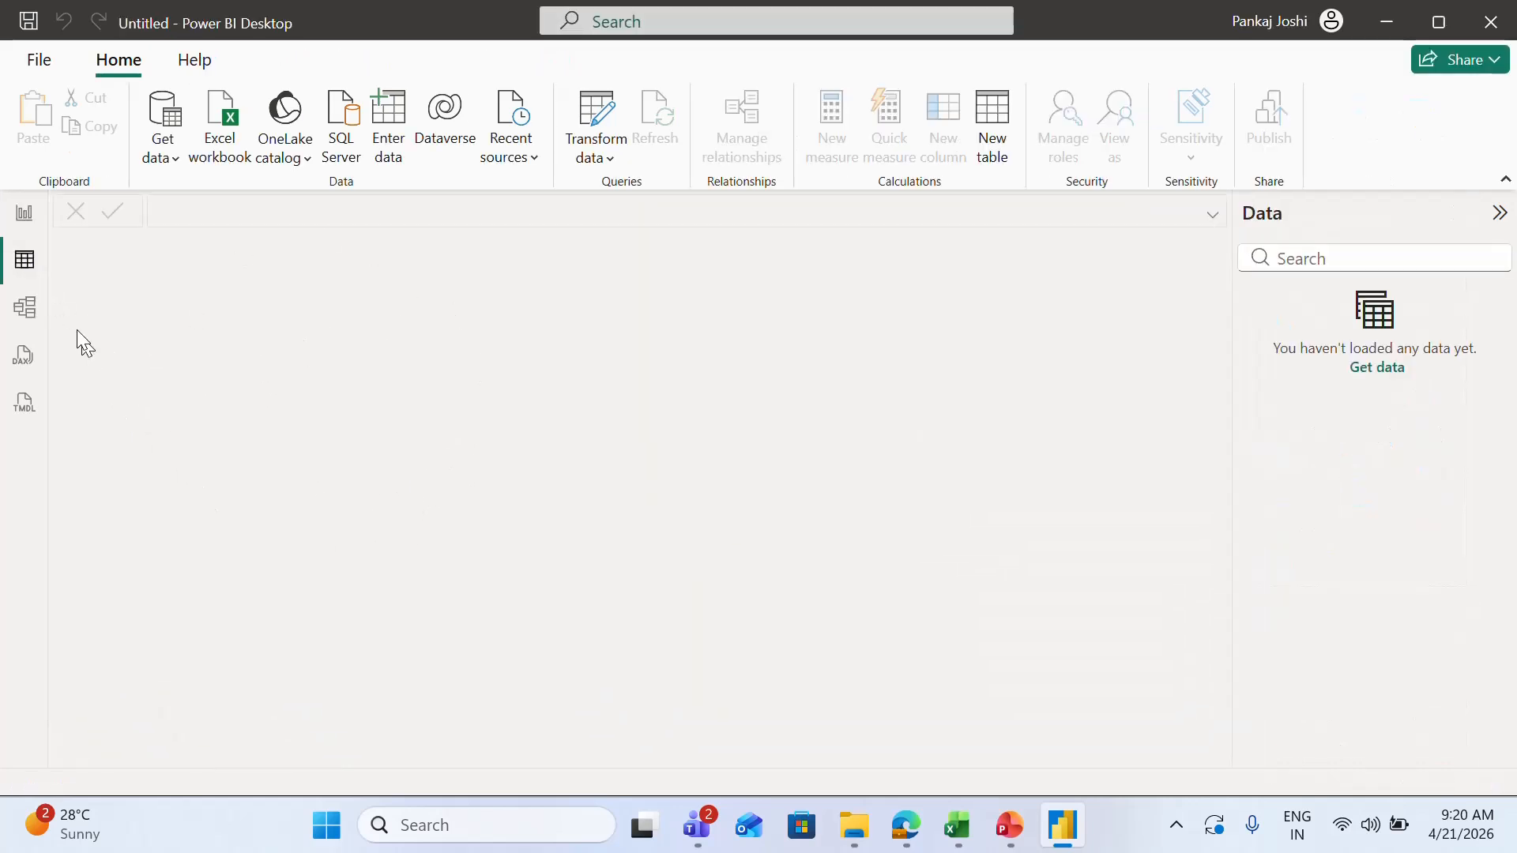
pyautogui.click(31, 316)
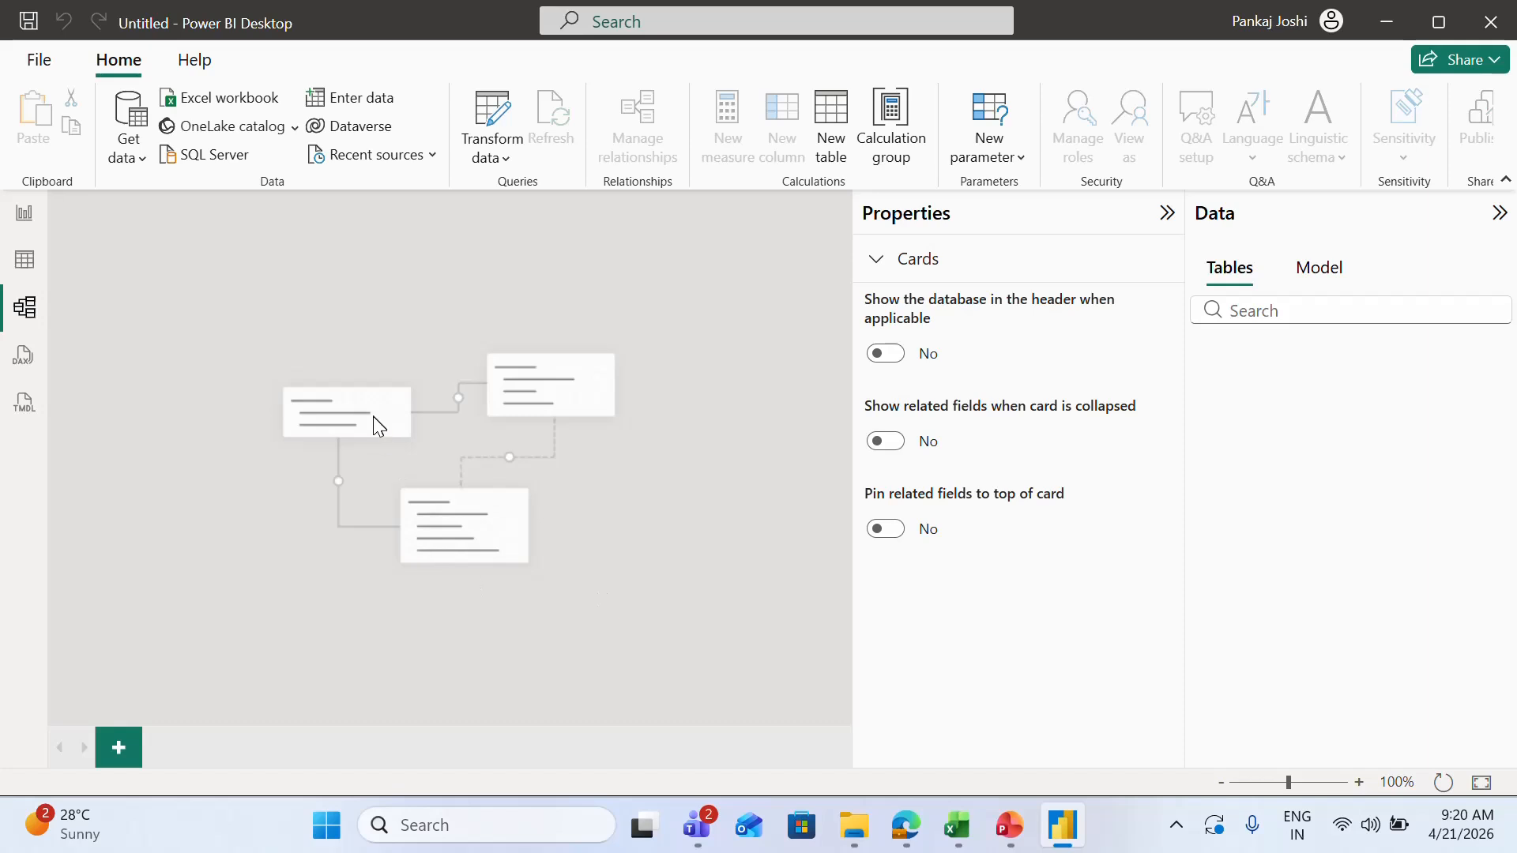
pyautogui.click(14, 210)
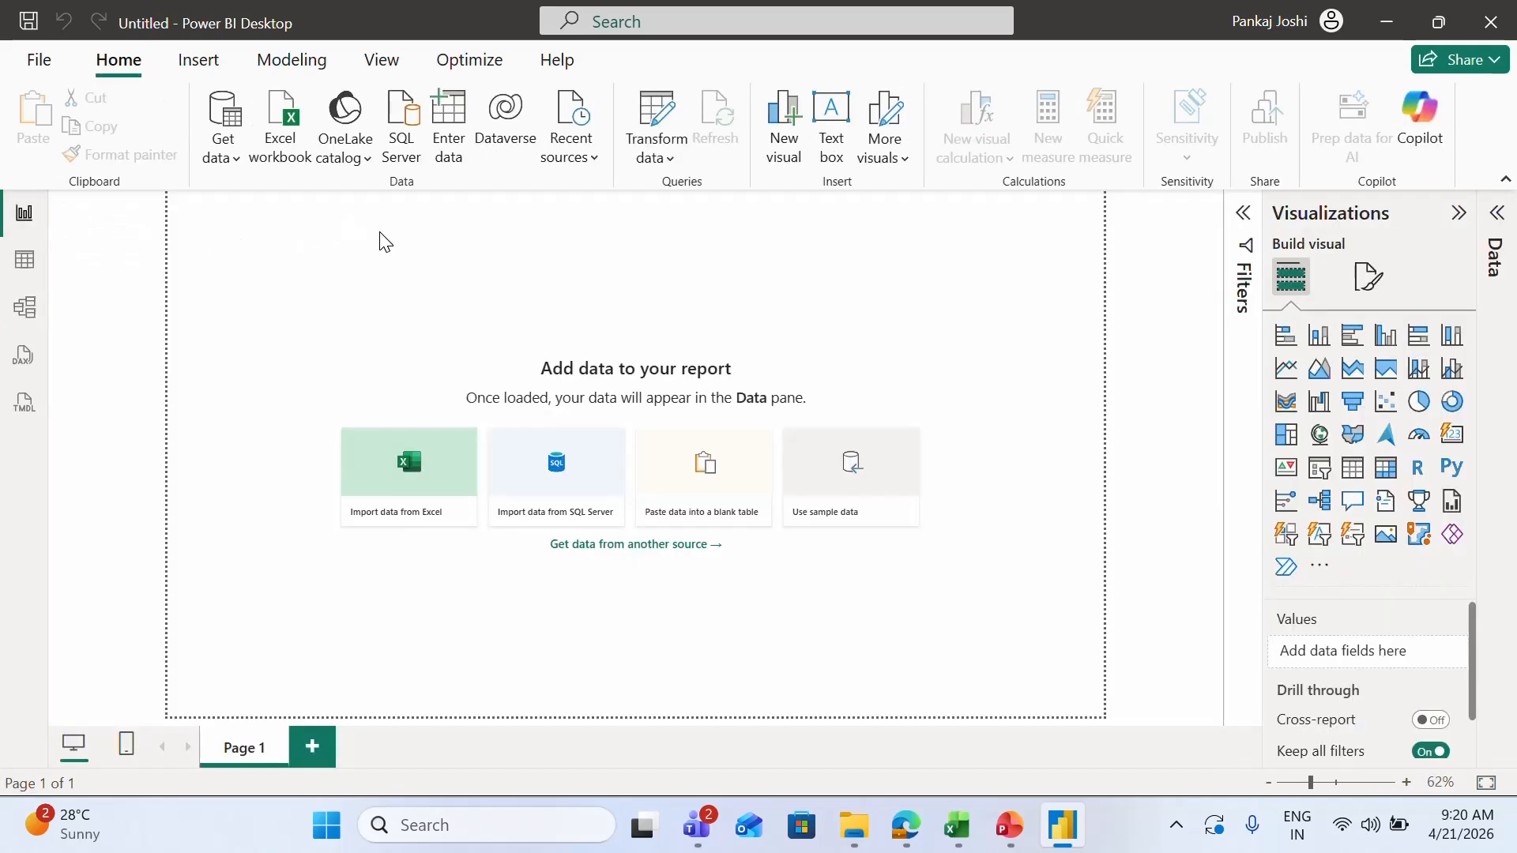
# Step: Start importing an Excel workbook and move up from the 006 exam folder to the higher-level folders on drive D
pyautogui.click(233, 160)
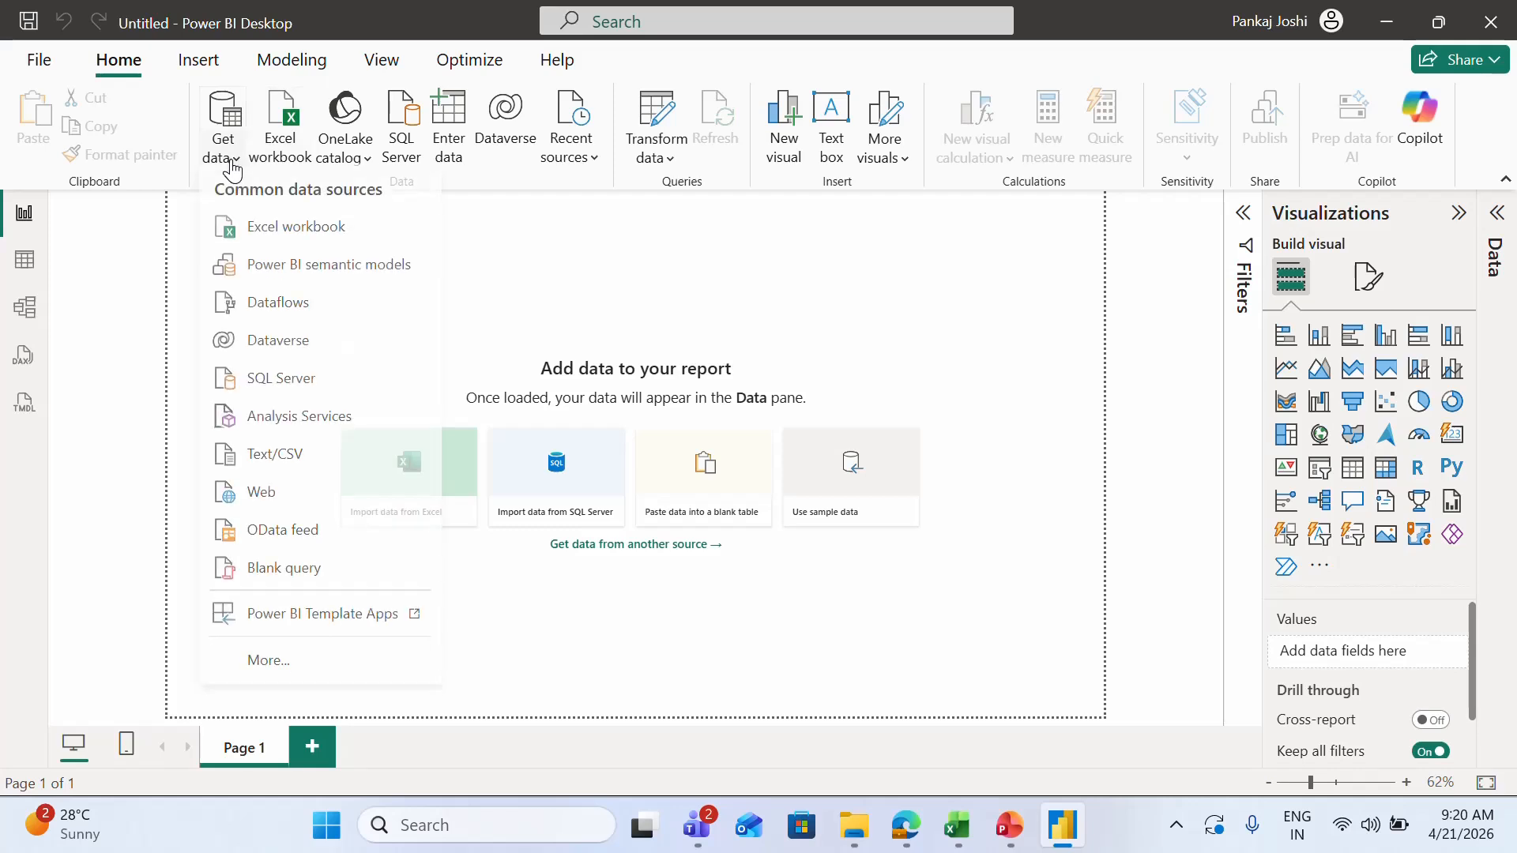
pyautogui.click(324, 242)
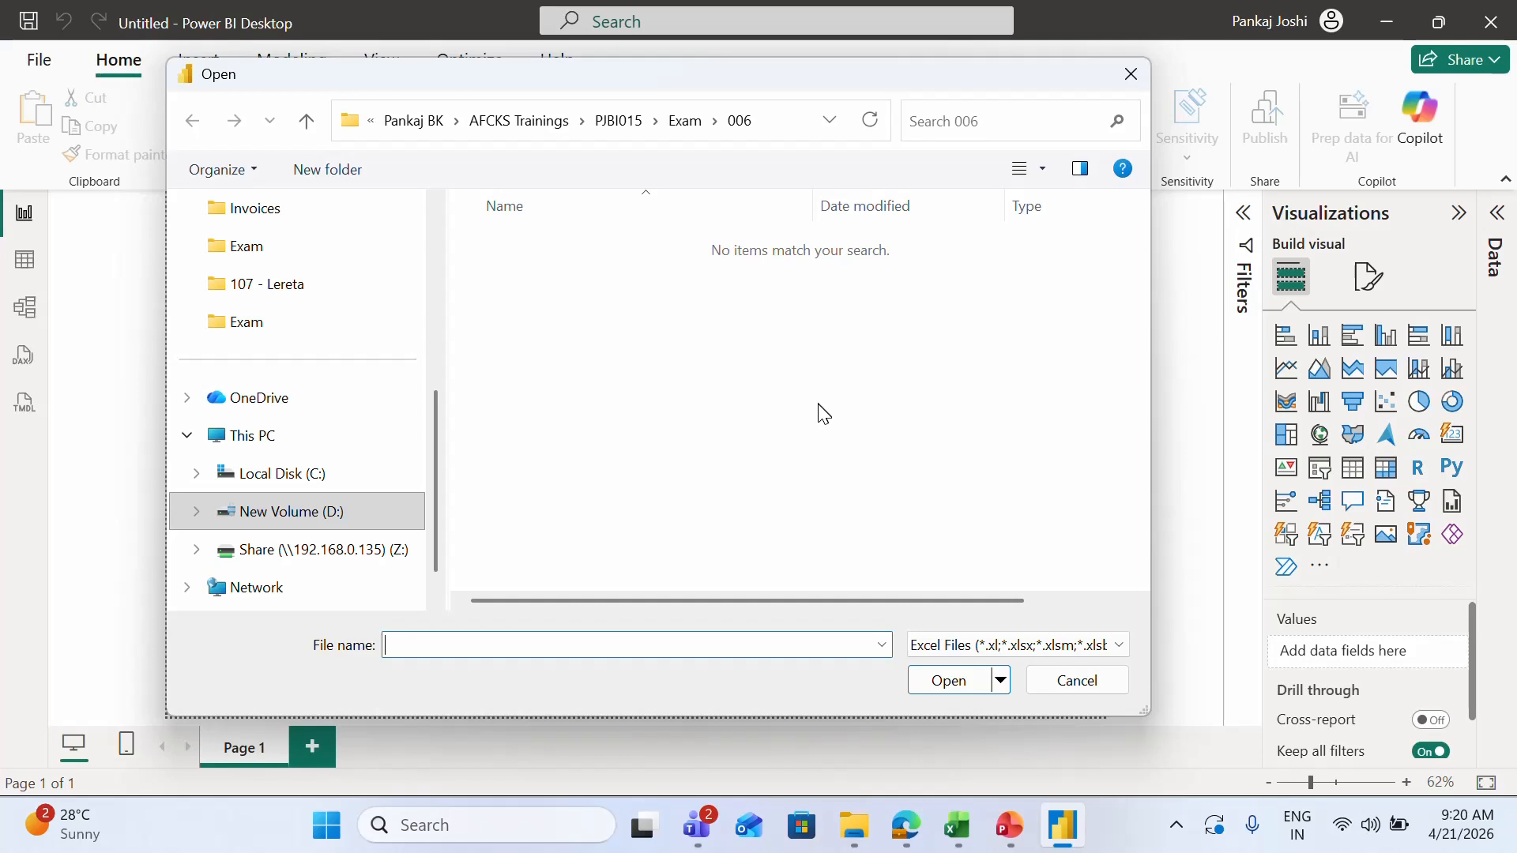
pyautogui.click(518, 120)
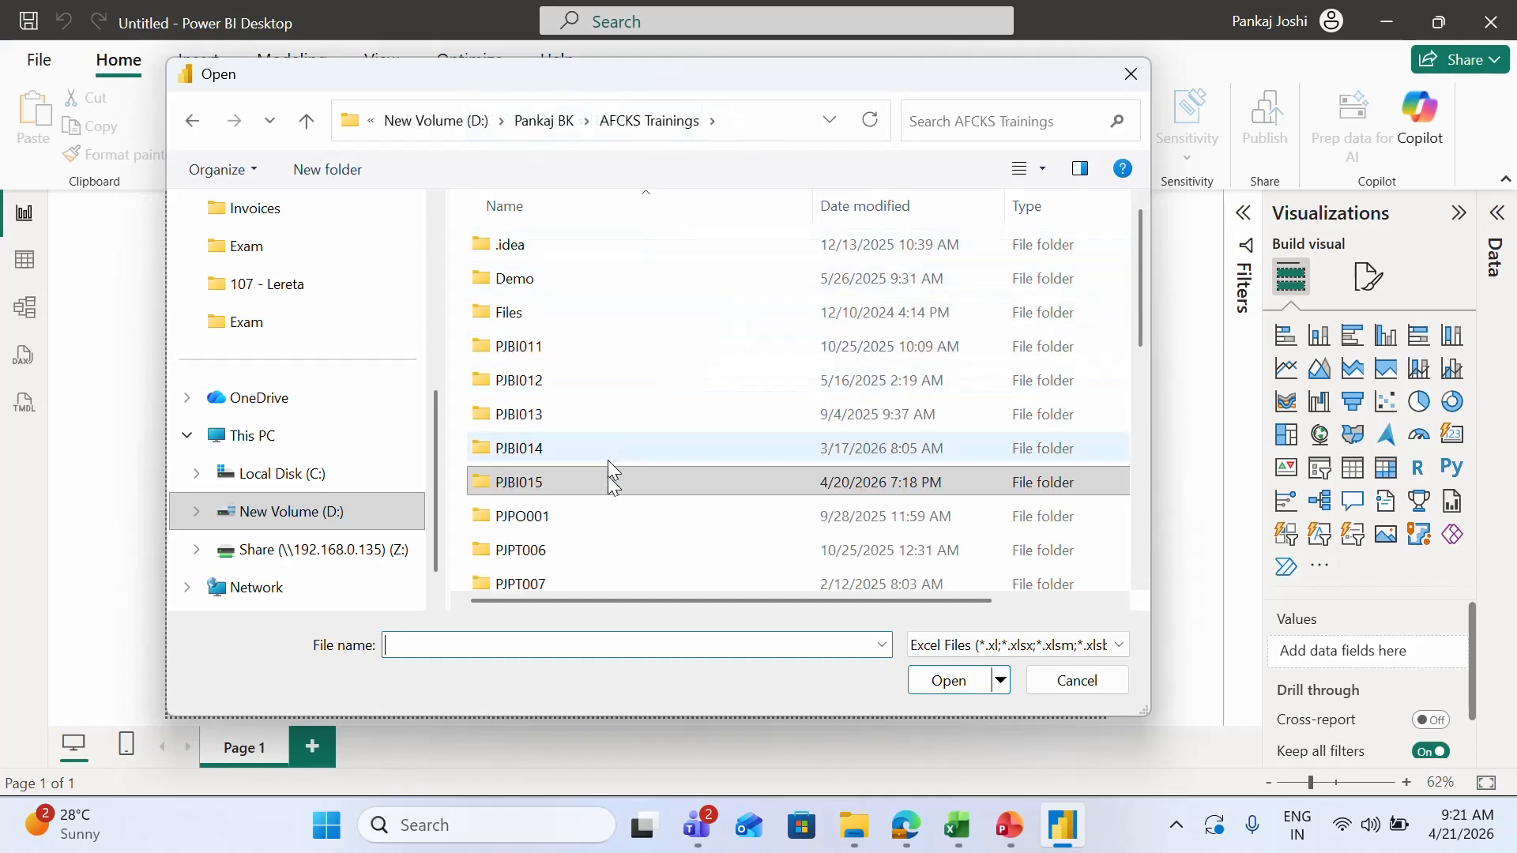
pyautogui.click(537, 120)
# Step: Try to open the Power BI 21st Apr folder in the import dialog using its path copied from File Explorer
pyautogui.hotkey('alt', 'Tab')
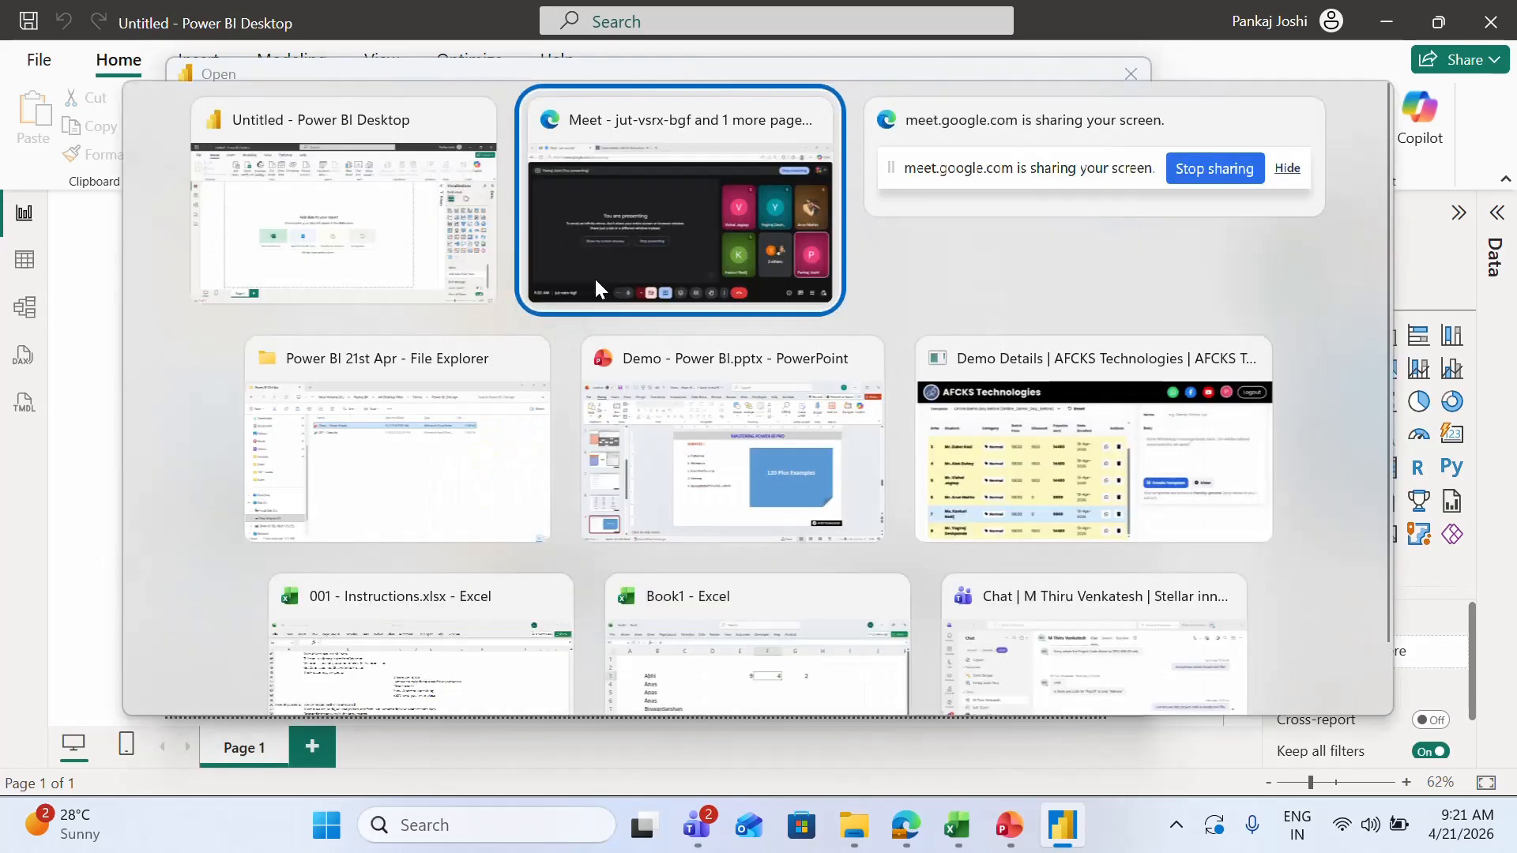
pyautogui.hotkey('alt', 'Tab')
pyautogui.hotkey('alt', 'Tab')
pyautogui.hotkey('alt', 'Tab')
pyautogui.hotkey('alt', 'shift', 'Tab')
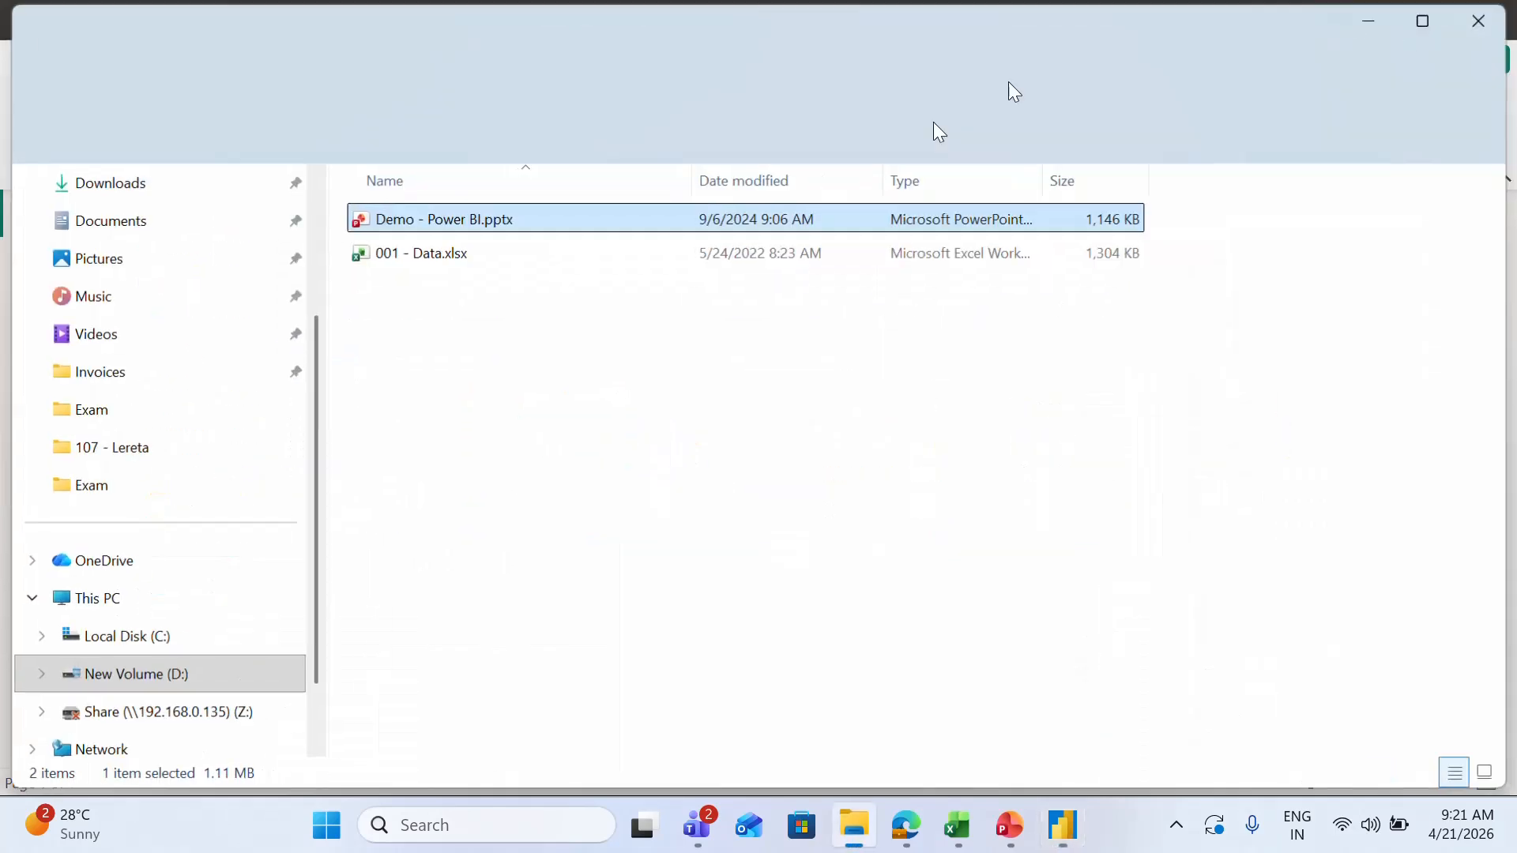
pyautogui.click(1101, 73)
pyautogui.hotkey('ctrl', 'c')
pyautogui.press('Escape')
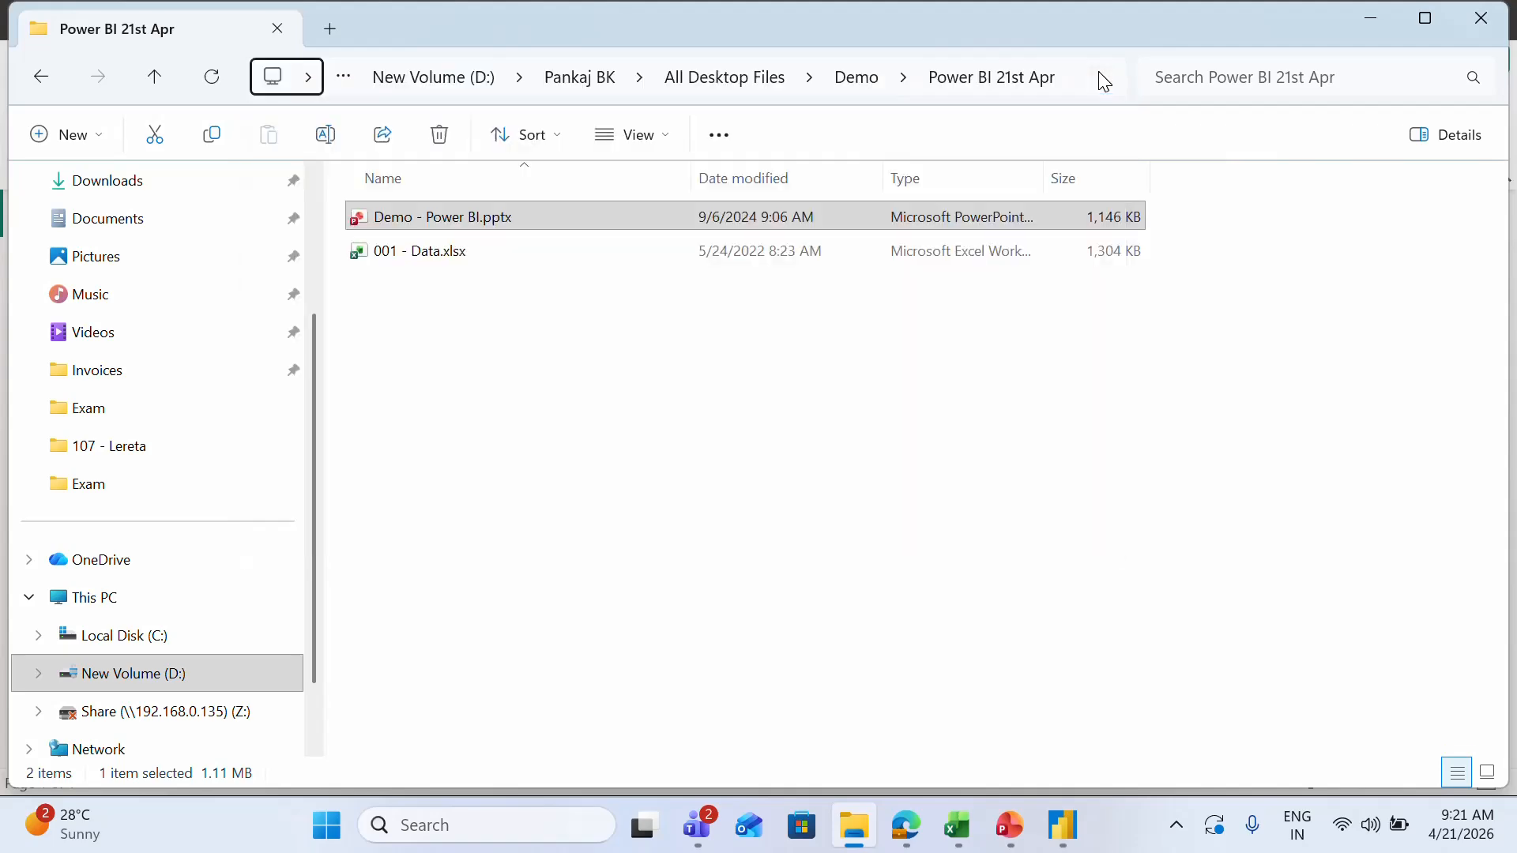
pyautogui.hotkey('alt', 'Tab')
pyautogui.click(687, 124)
pyautogui.hotkey('ctrl', 'v')
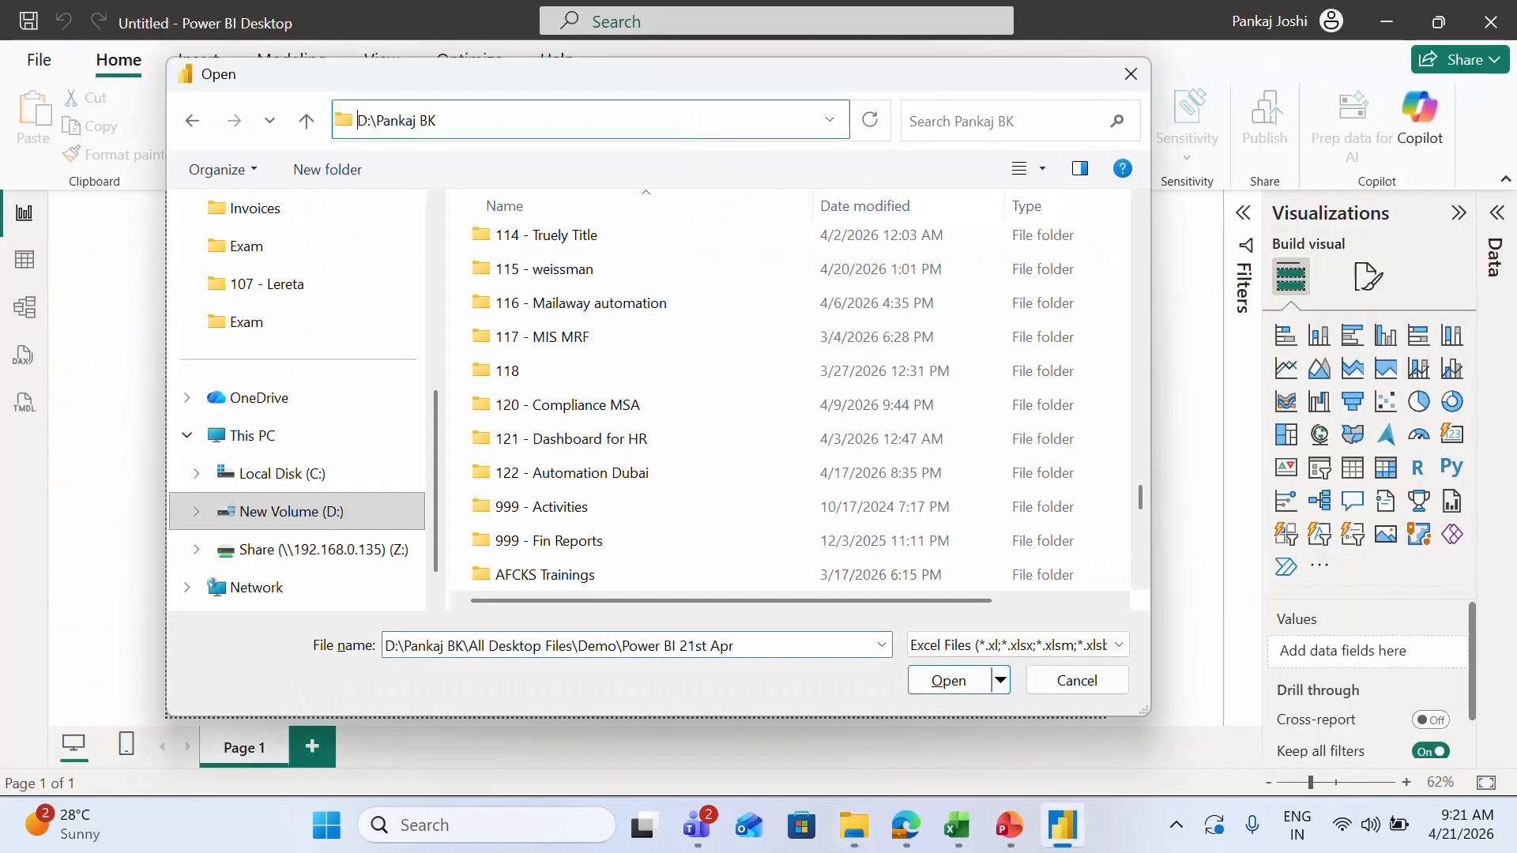
pyautogui.press('Return')
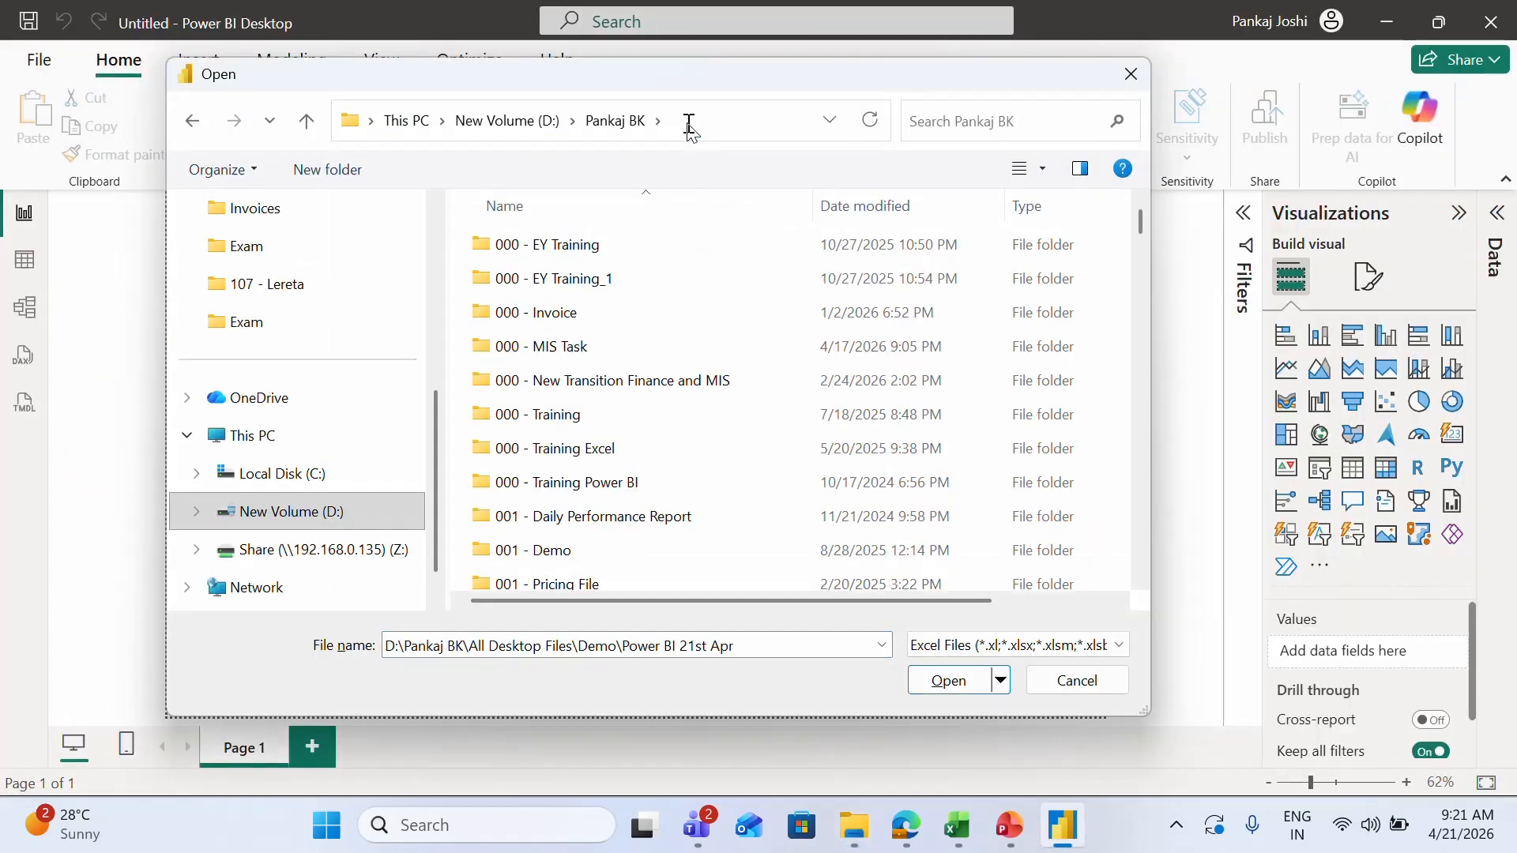
pyautogui.click(638, 380)
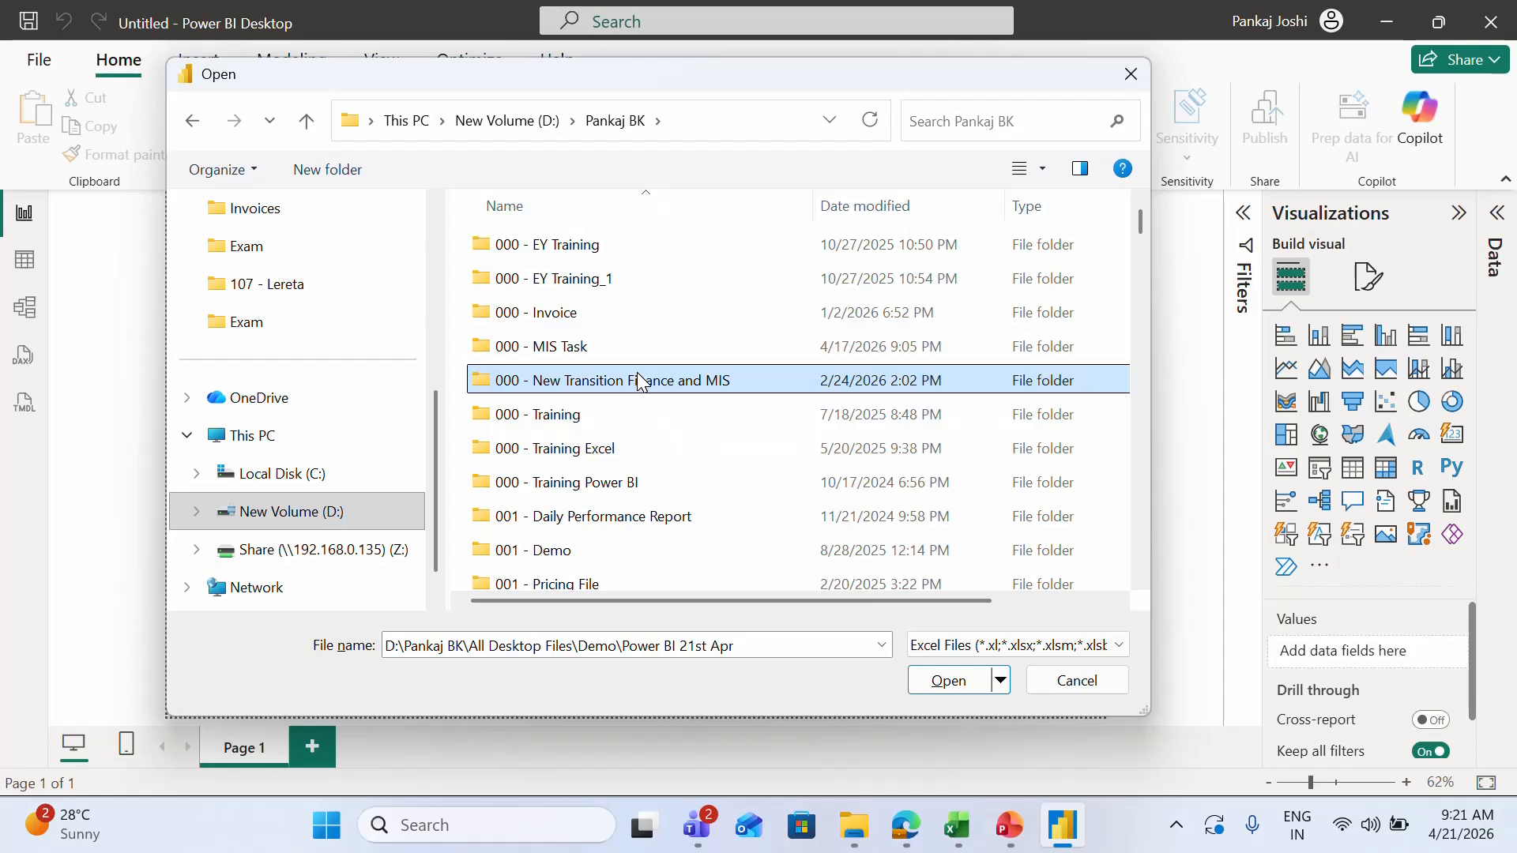
# Step: Copy the Power BI 21st Apr folder's path from File Explorer again, open it in the Power BI import dialog and load 001 - Data.xlsx
pyautogui.hotkey('alt', 'Tab')
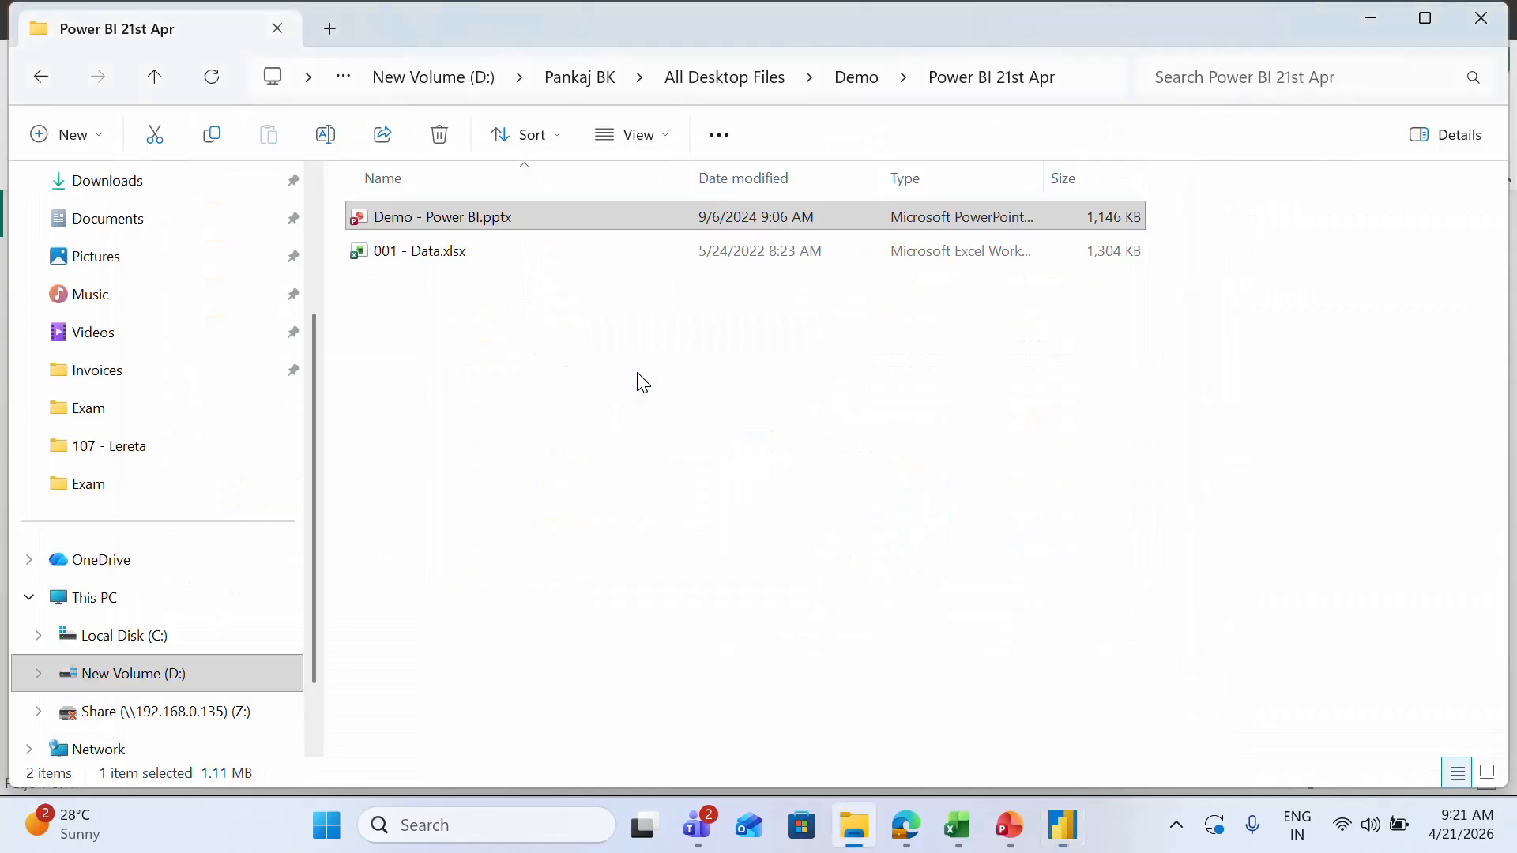
pyautogui.click(1093, 92)
pyautogui.hotkey('ctrl', 'c')
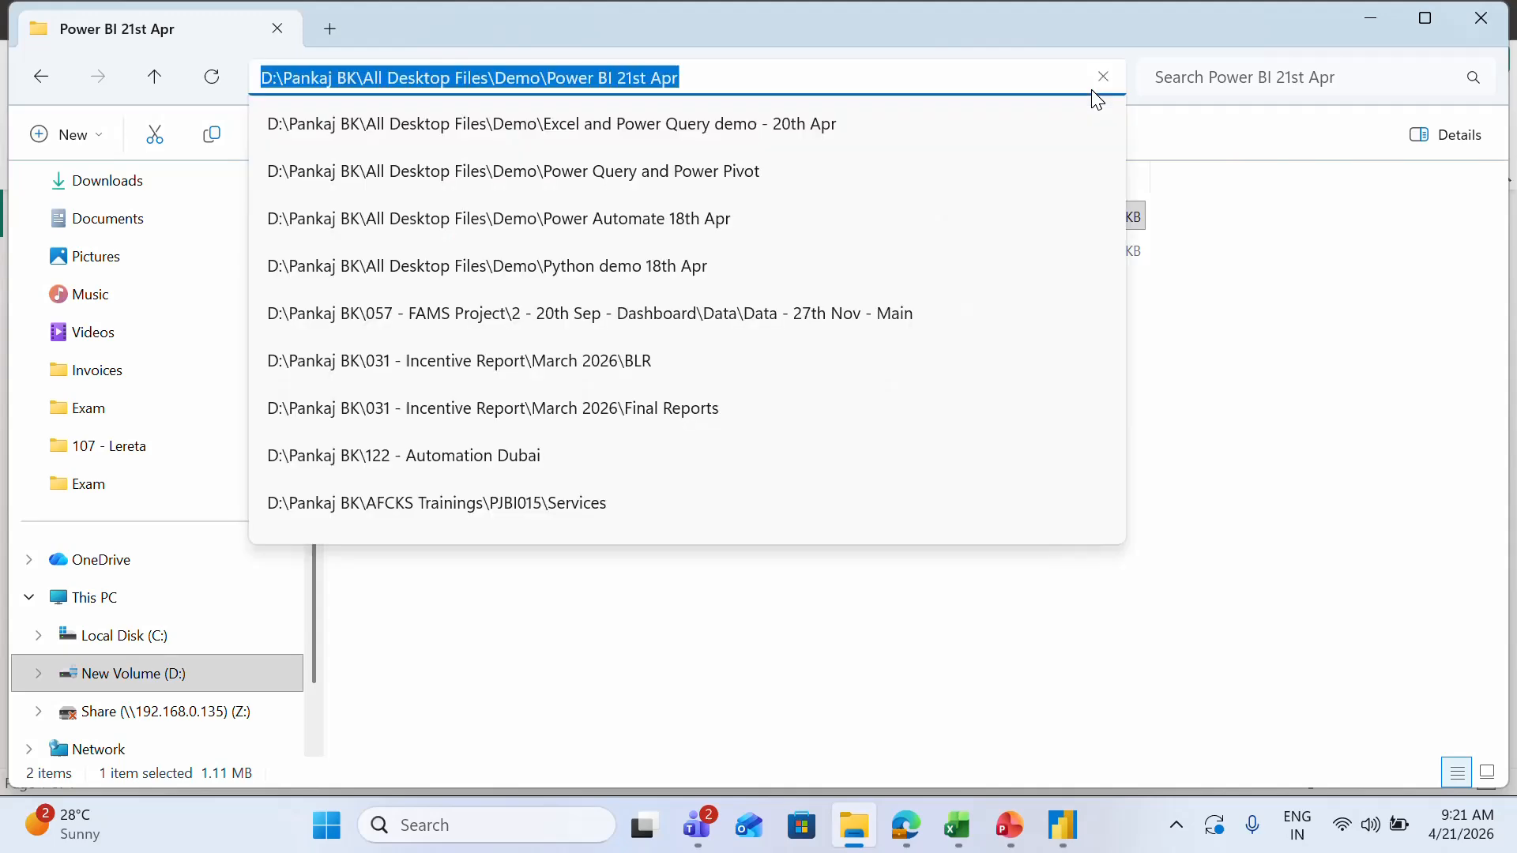
pyautogui.hotkey('alt', 'Tab')
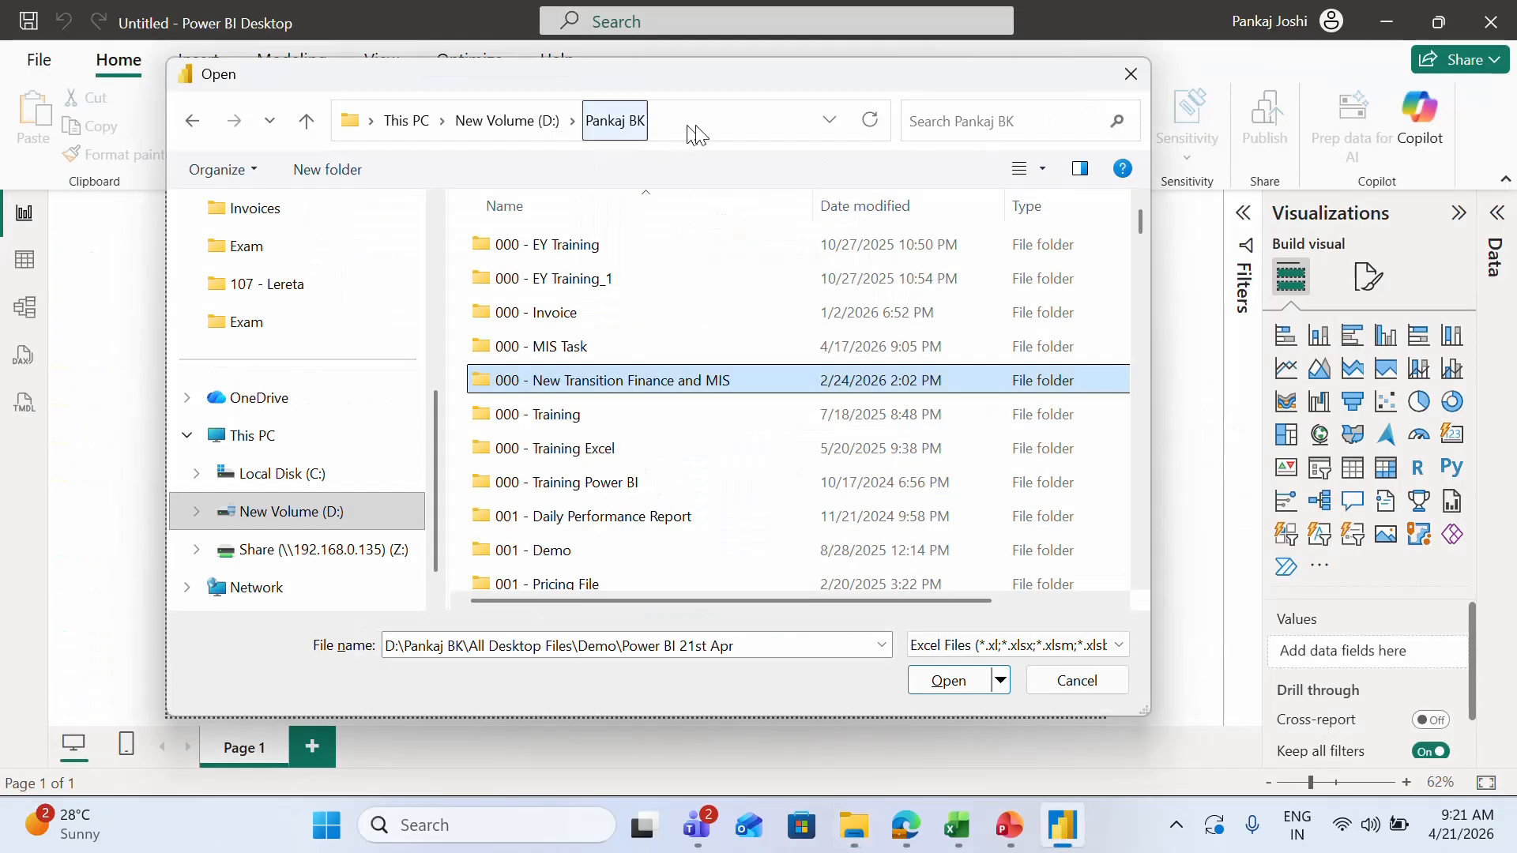
pyautogui.click(717, 126)
pyautogui.hotkey('ctrl', 'v')
pyautogui.press('Return')
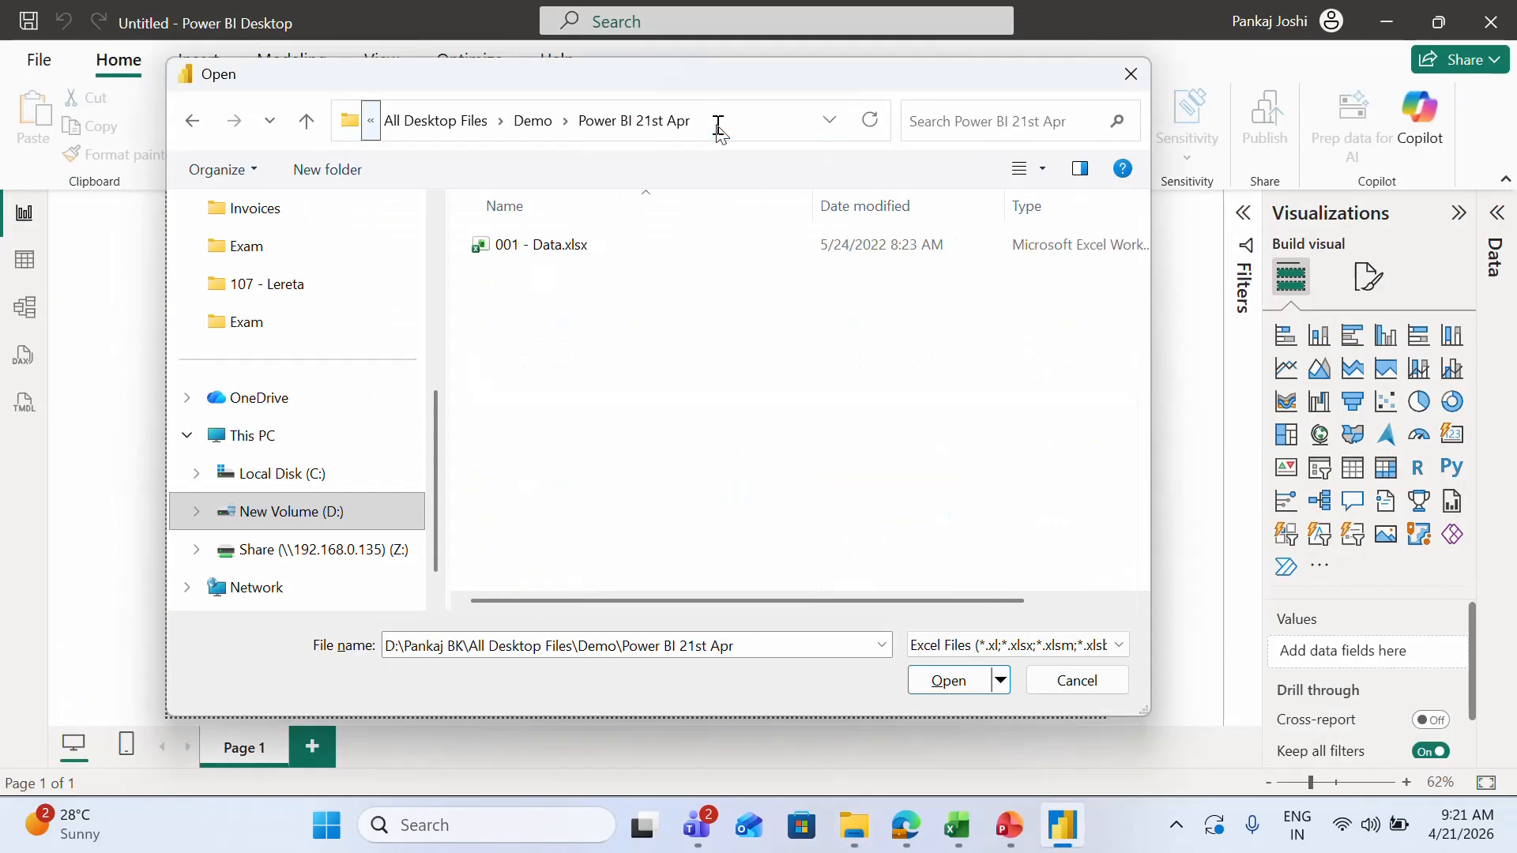
pyautogui.click(537, 252)
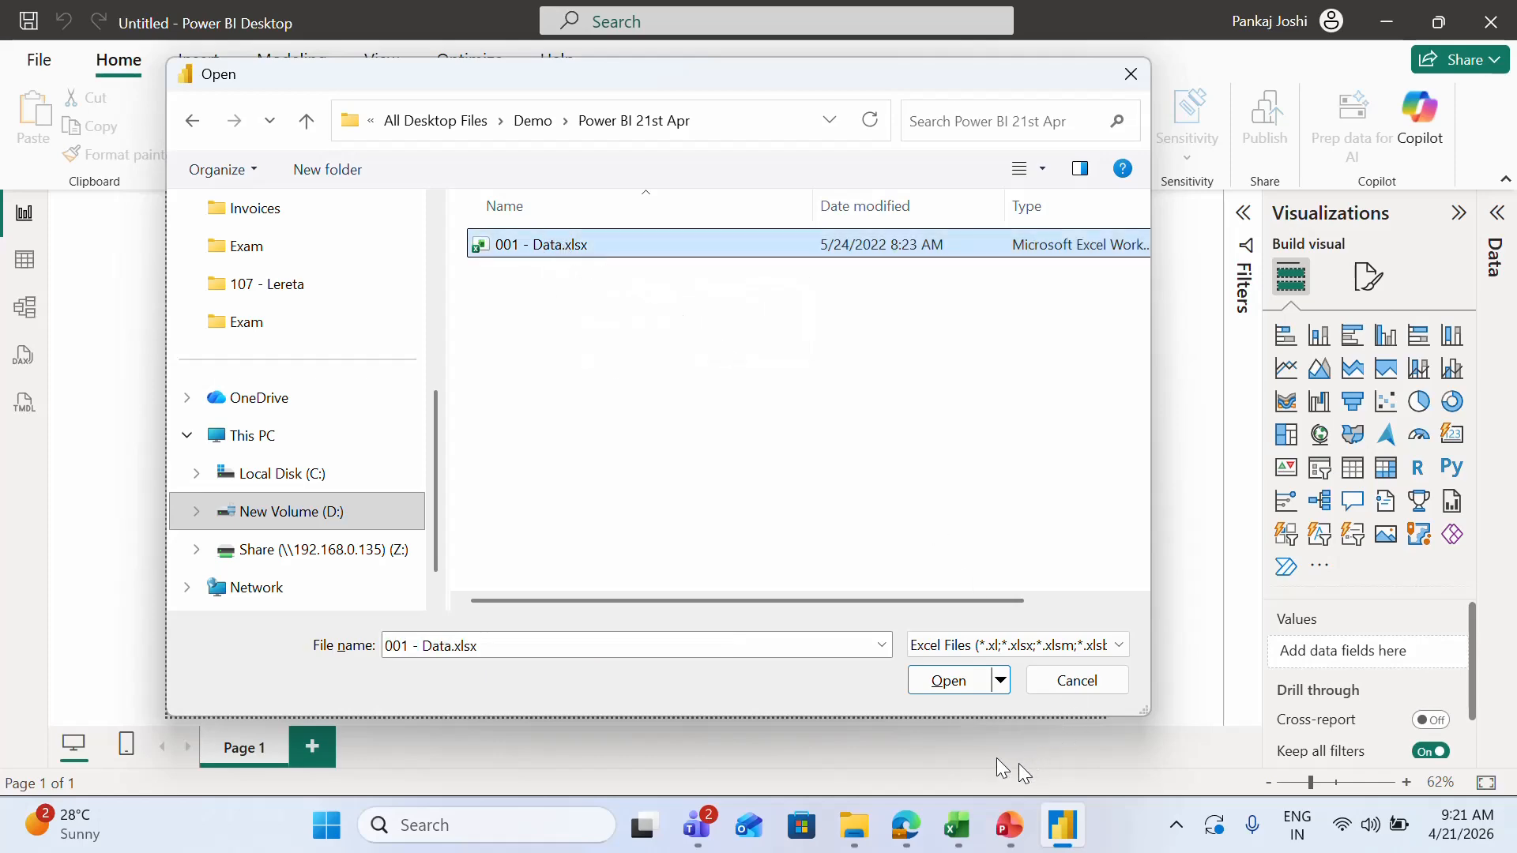
pyautogui.click(942, 682)
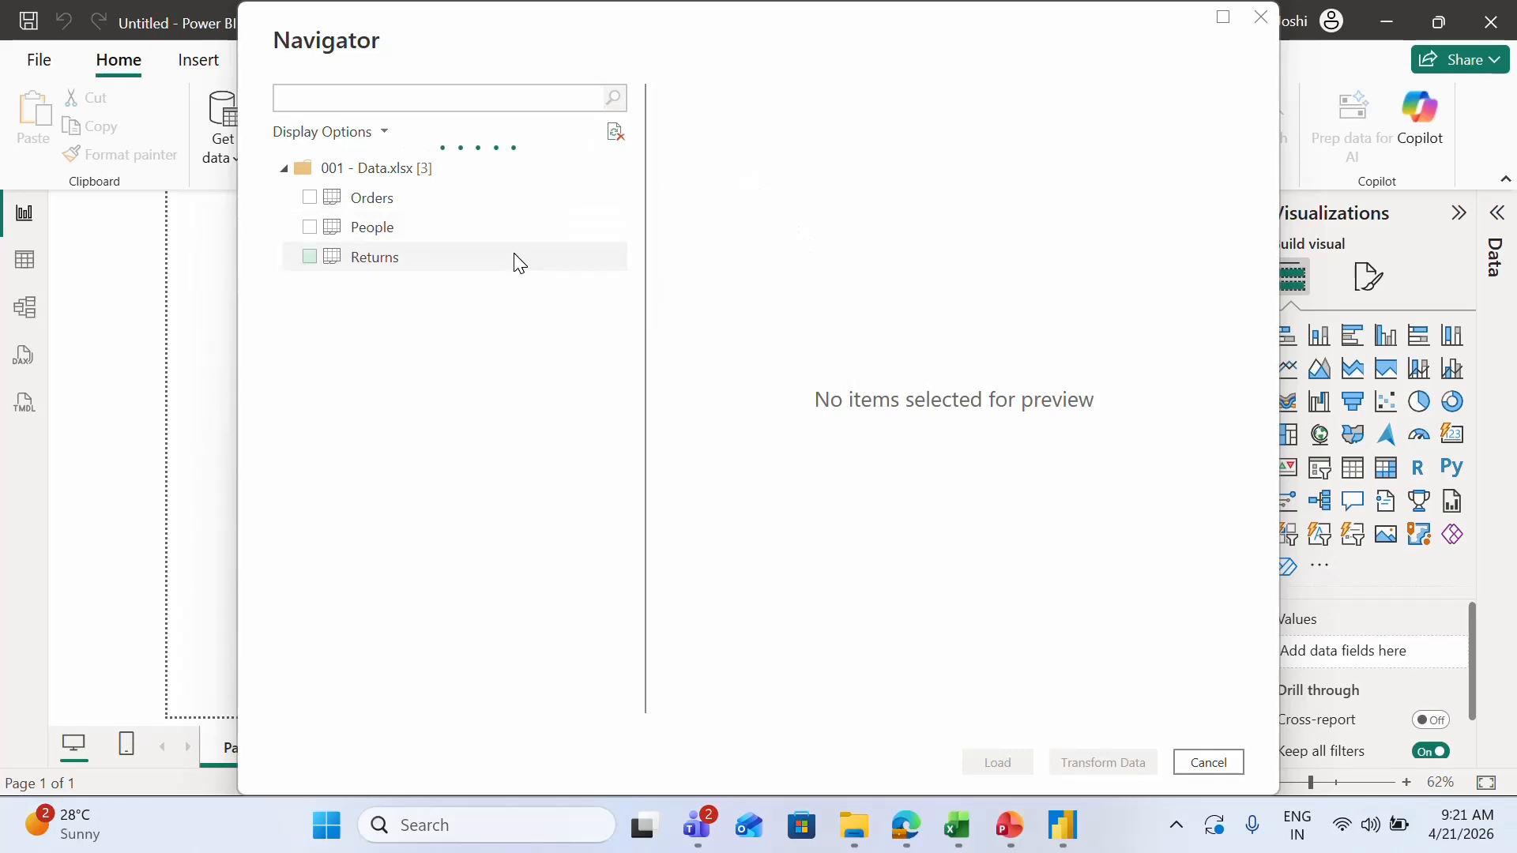
# Step: Select the Orders, People and Returns sheets for import, and preview the People and Orders data
pyautogui.click(310, 199)
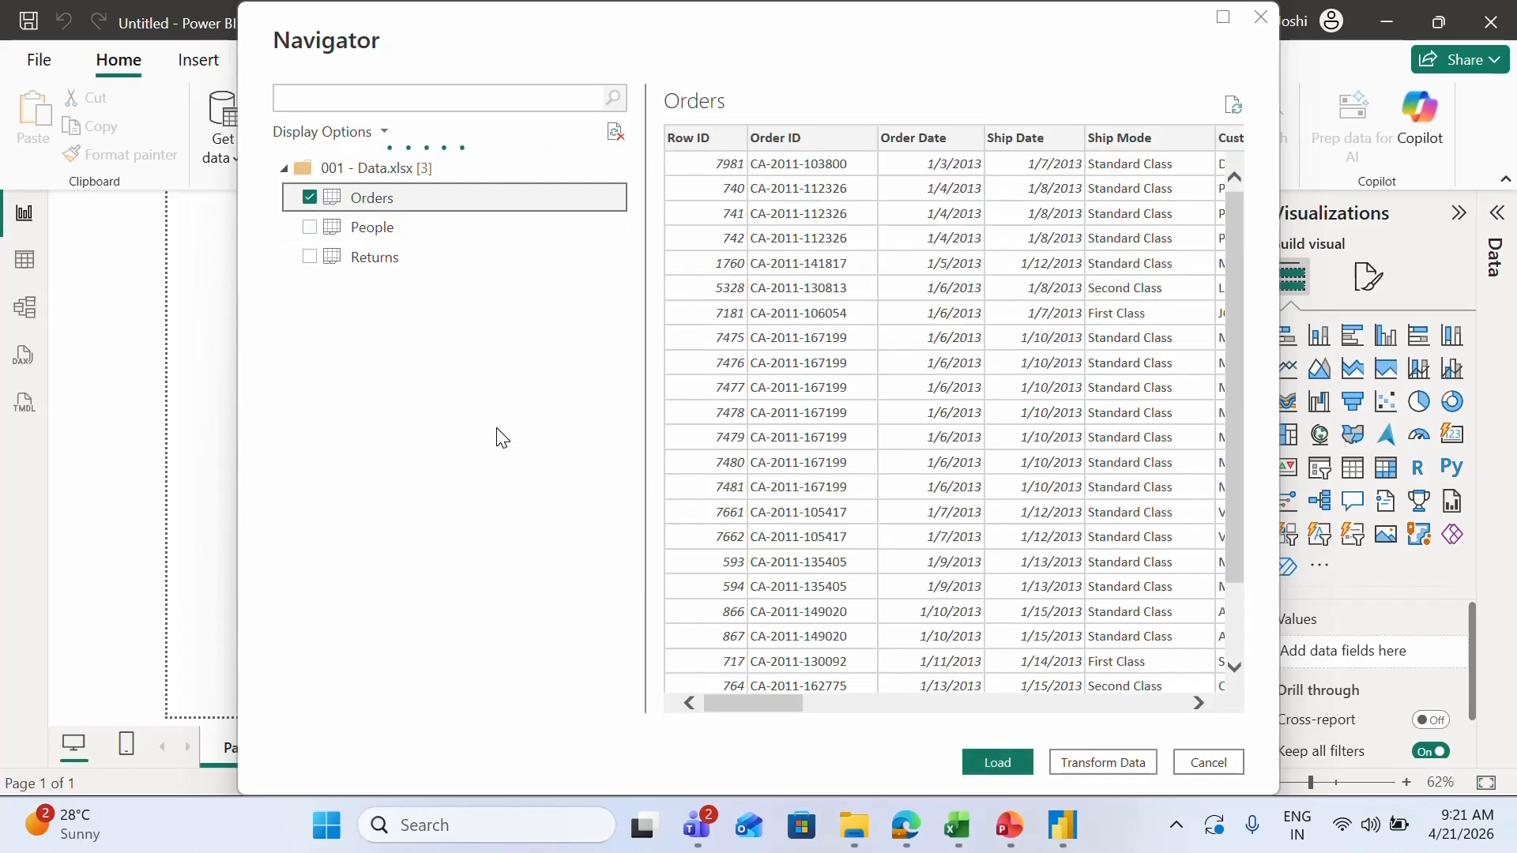
pyautogui.click(310, 228)
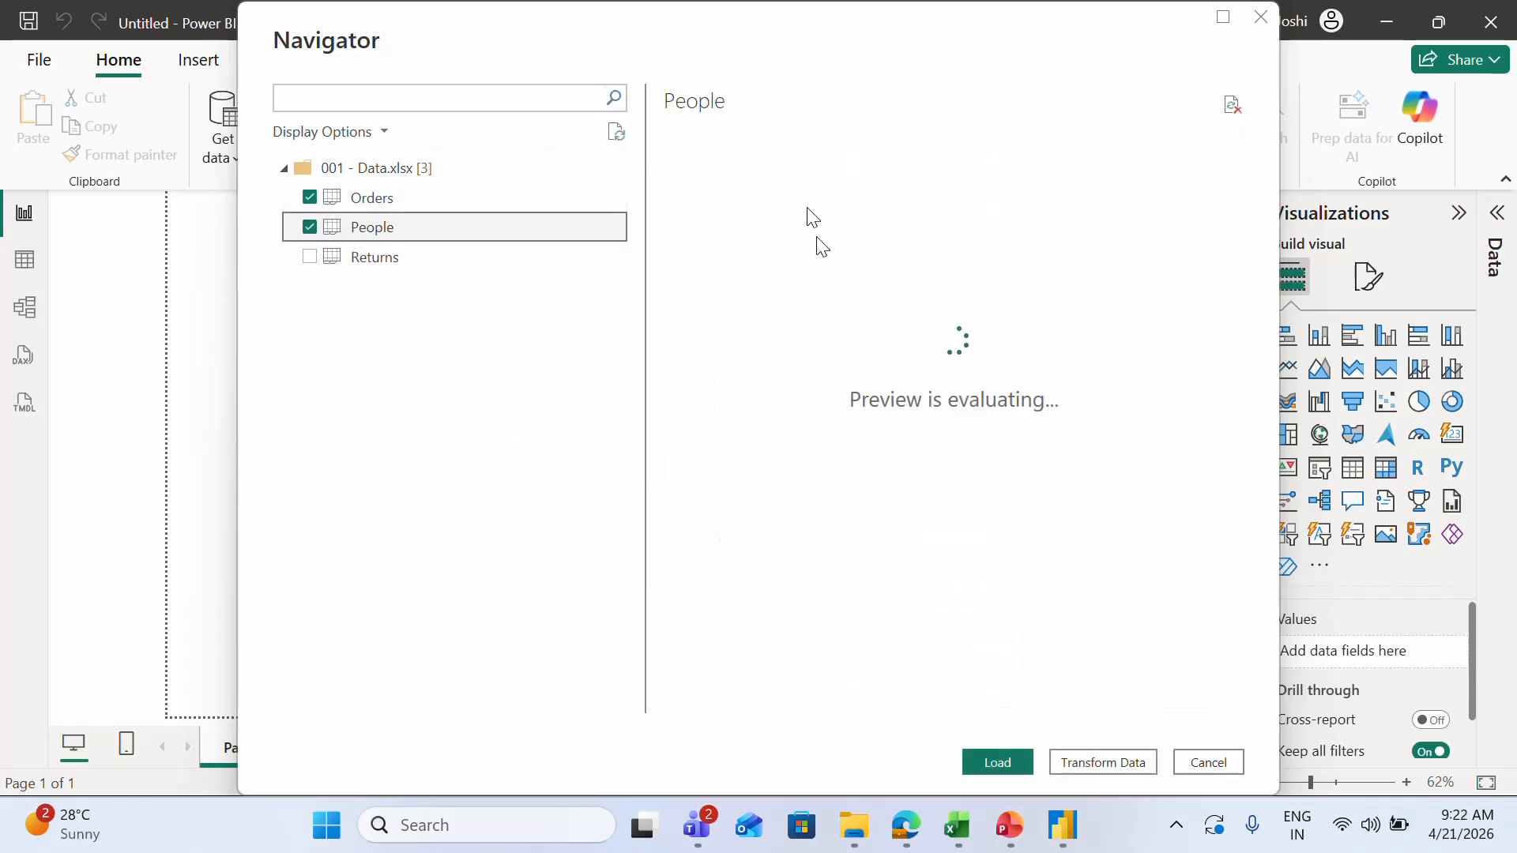
pyautogui.click(322, 259)
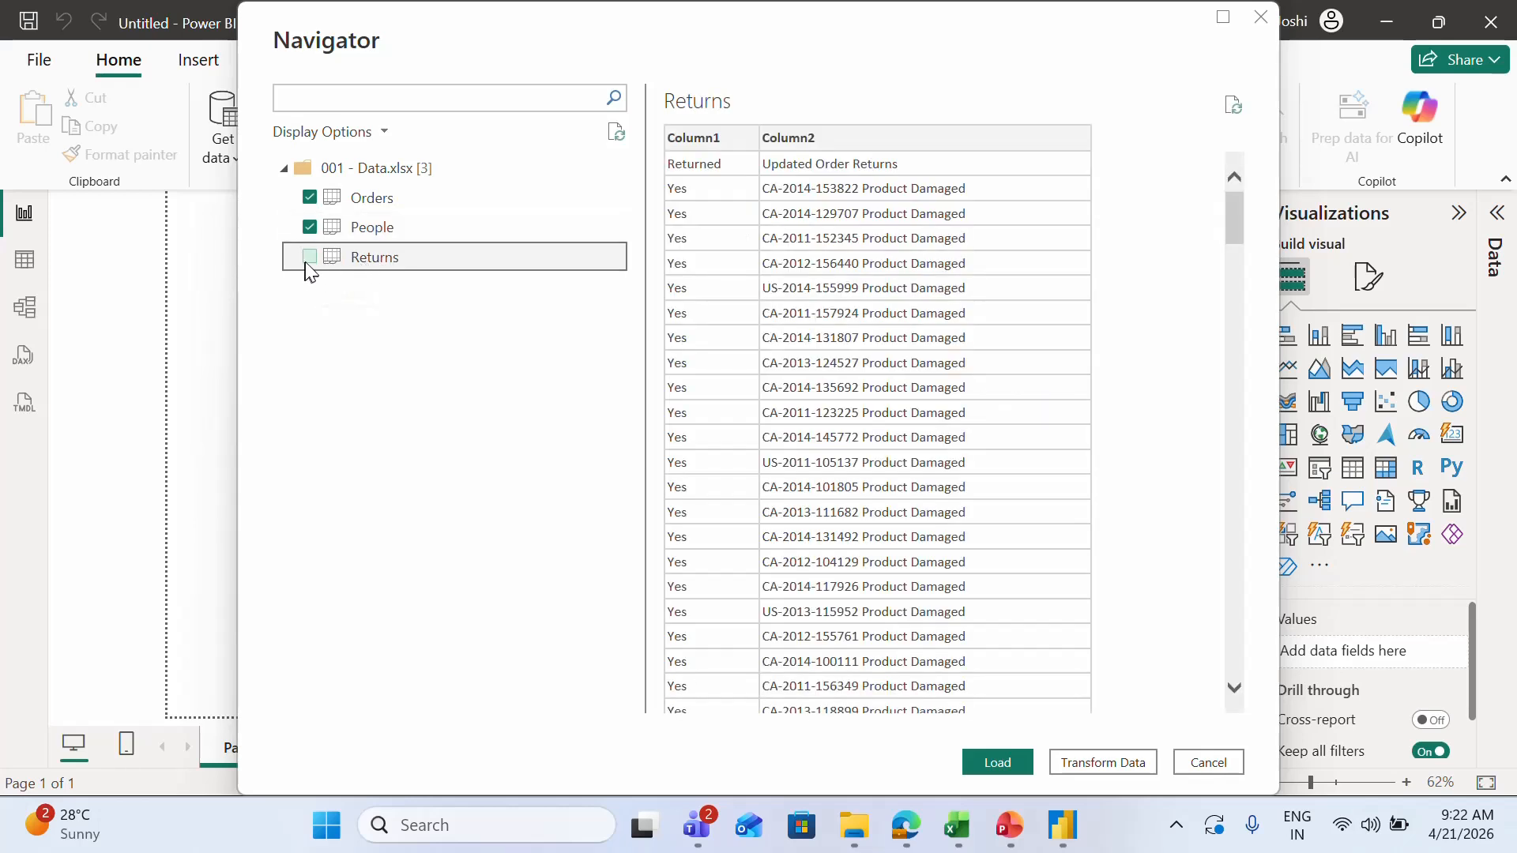
pyautogui.click(308, 258)
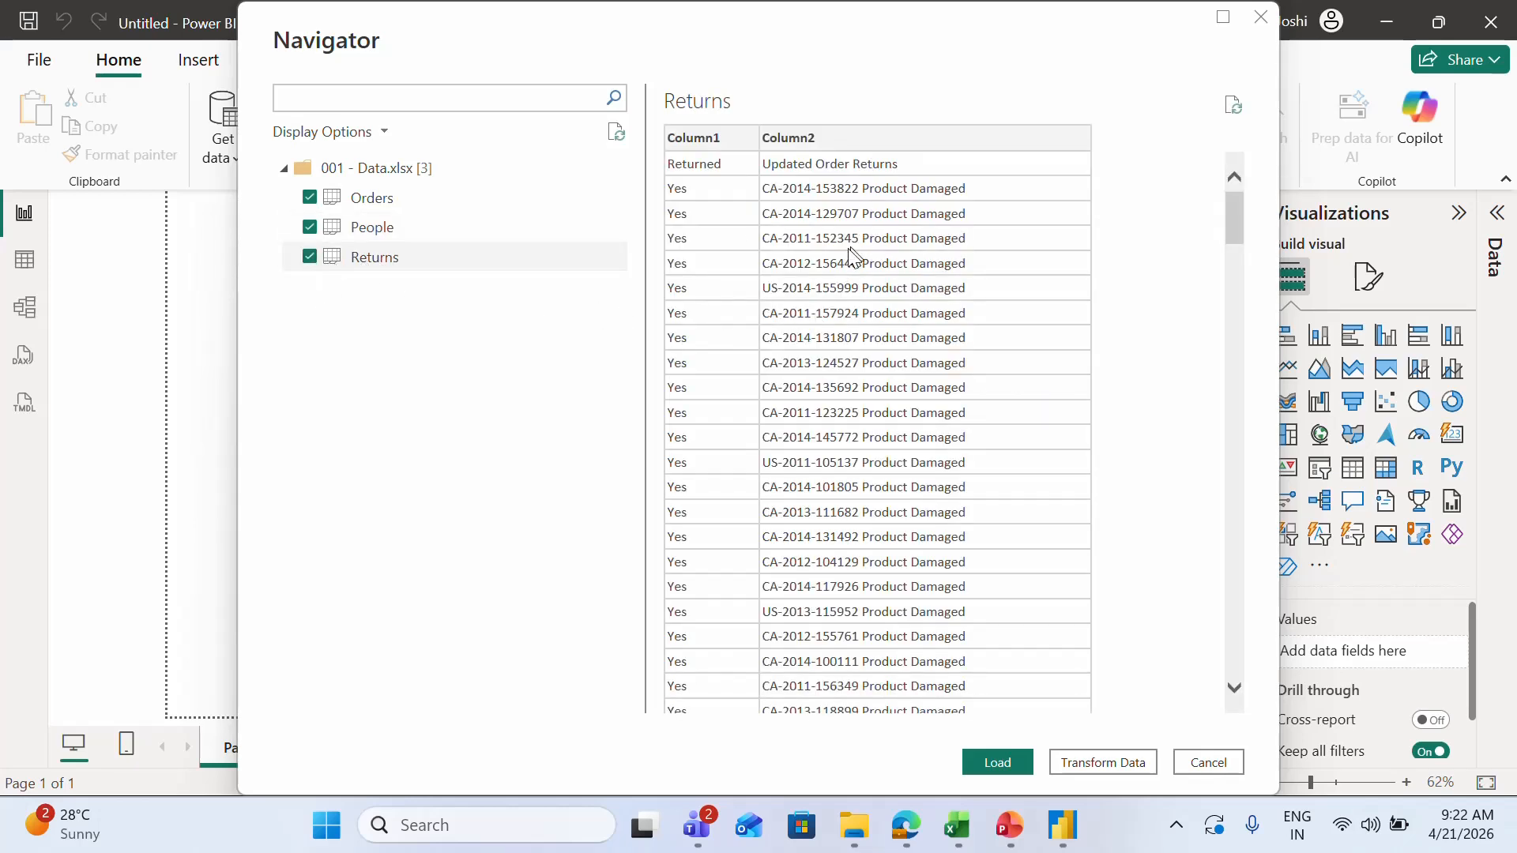
pyautogui.click(401, 229)
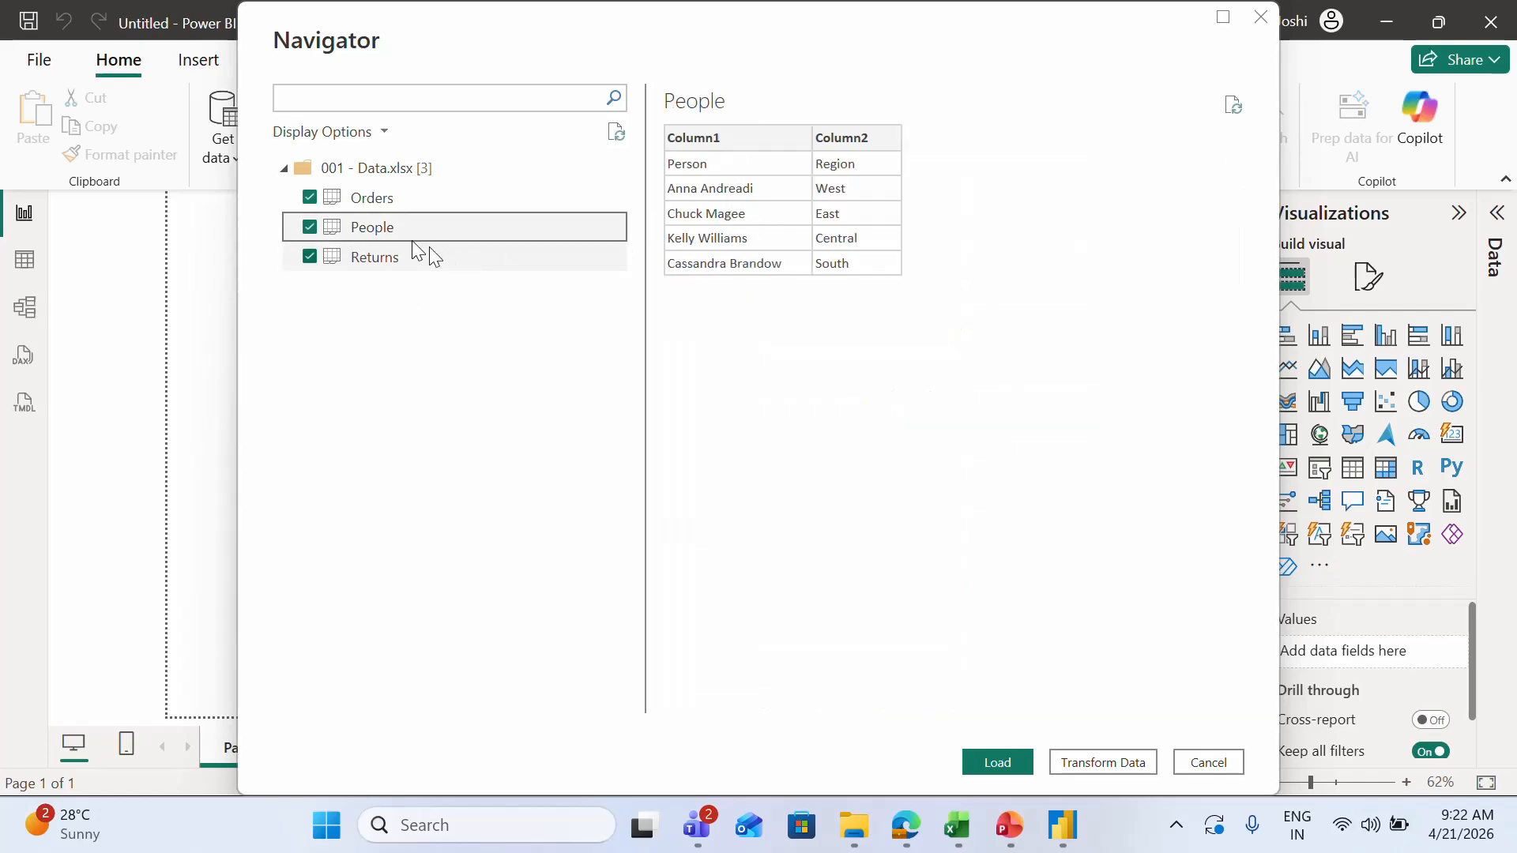
pyautogui.click(395, 201)
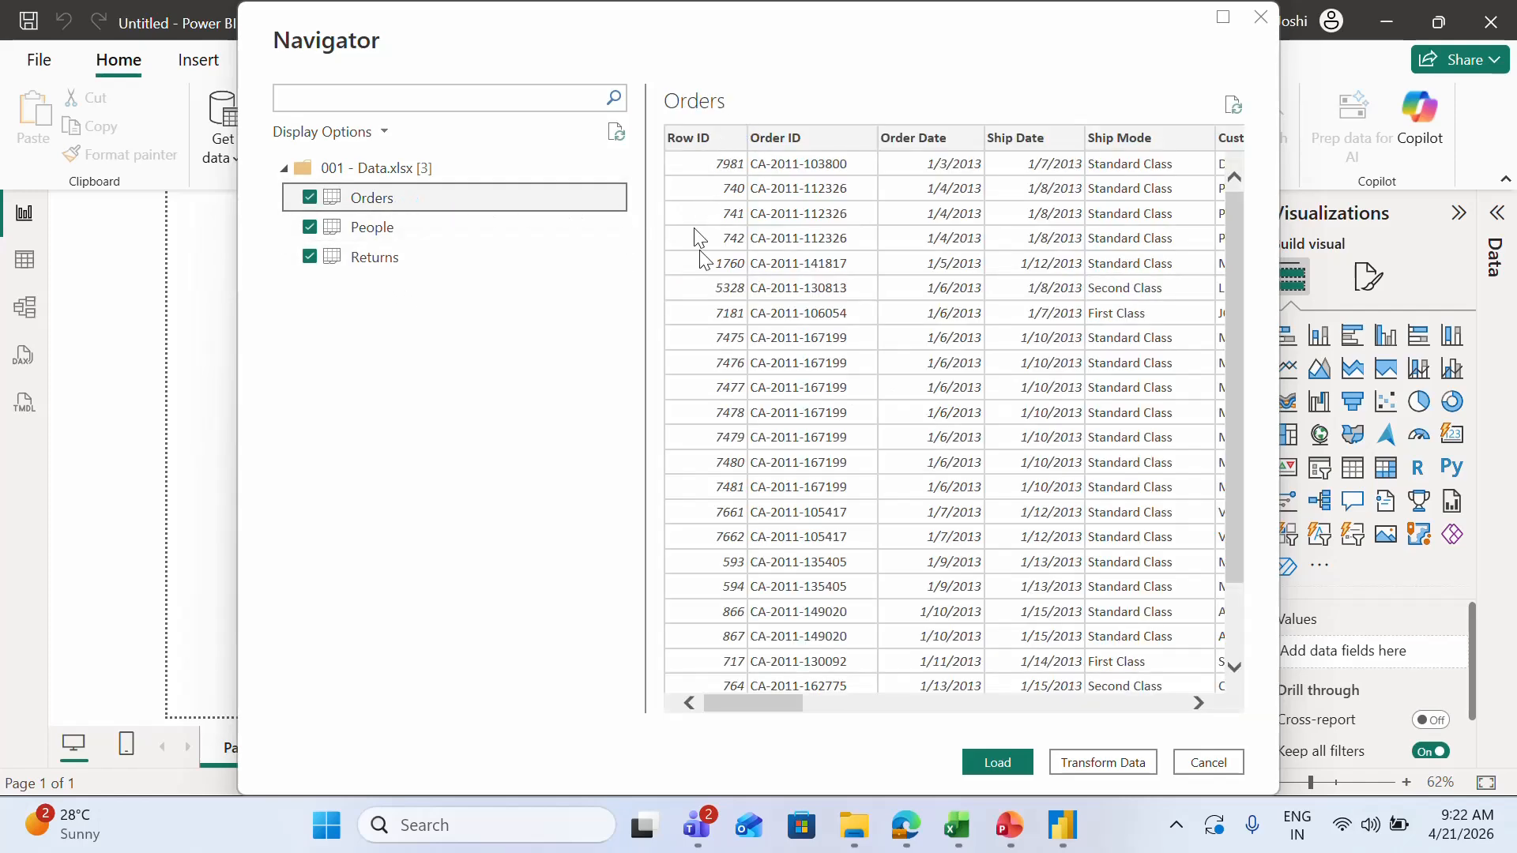
# Step: Preview the Returns sheet and open the three selected sheets in Power Query Editor for transformation
pyautogui.click(430, 267)
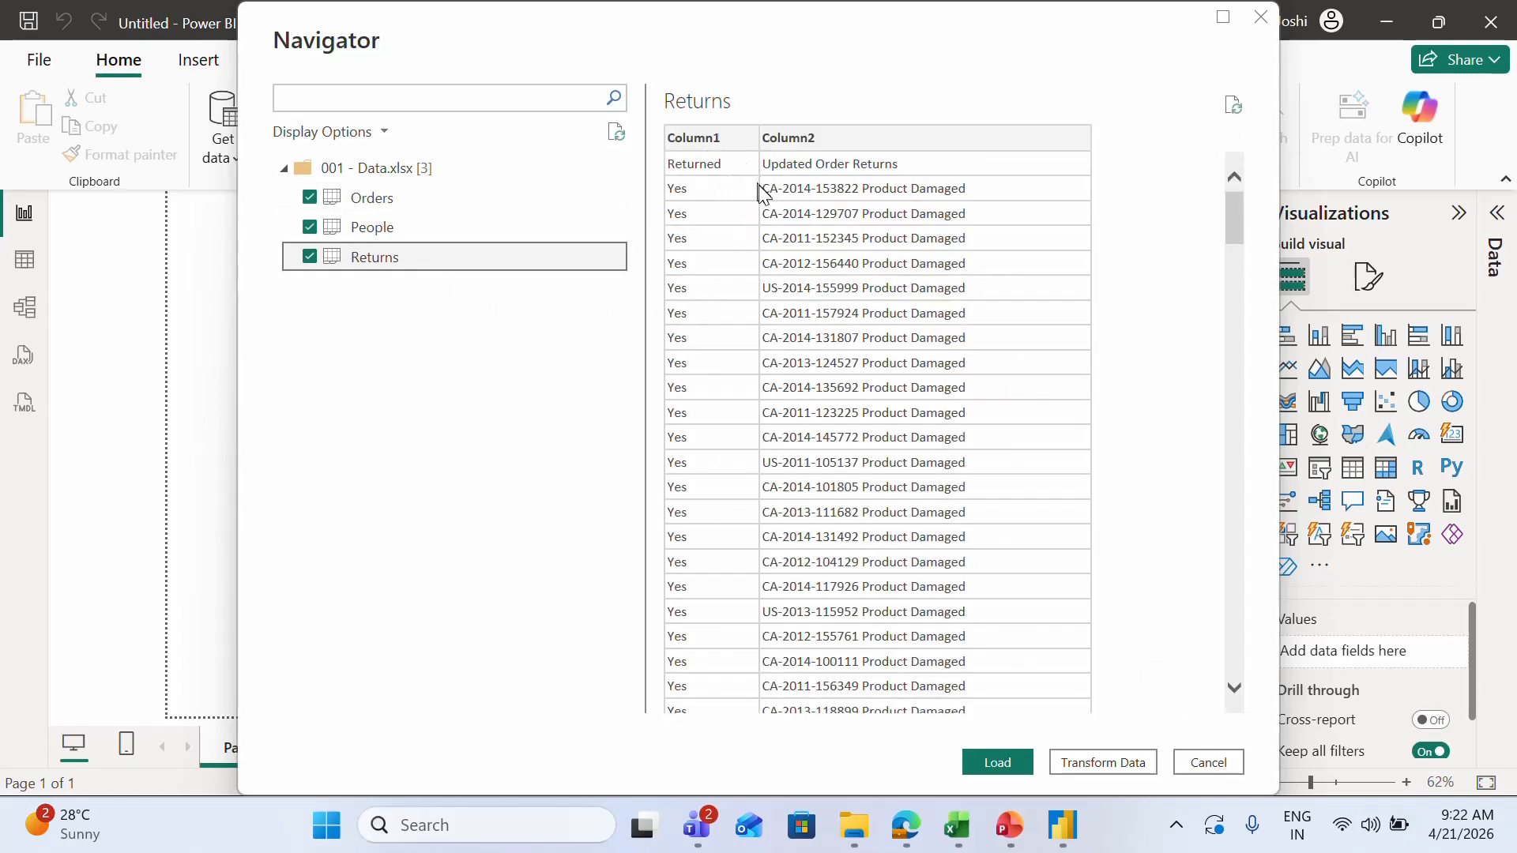
pyautogui.click(1116, 764)
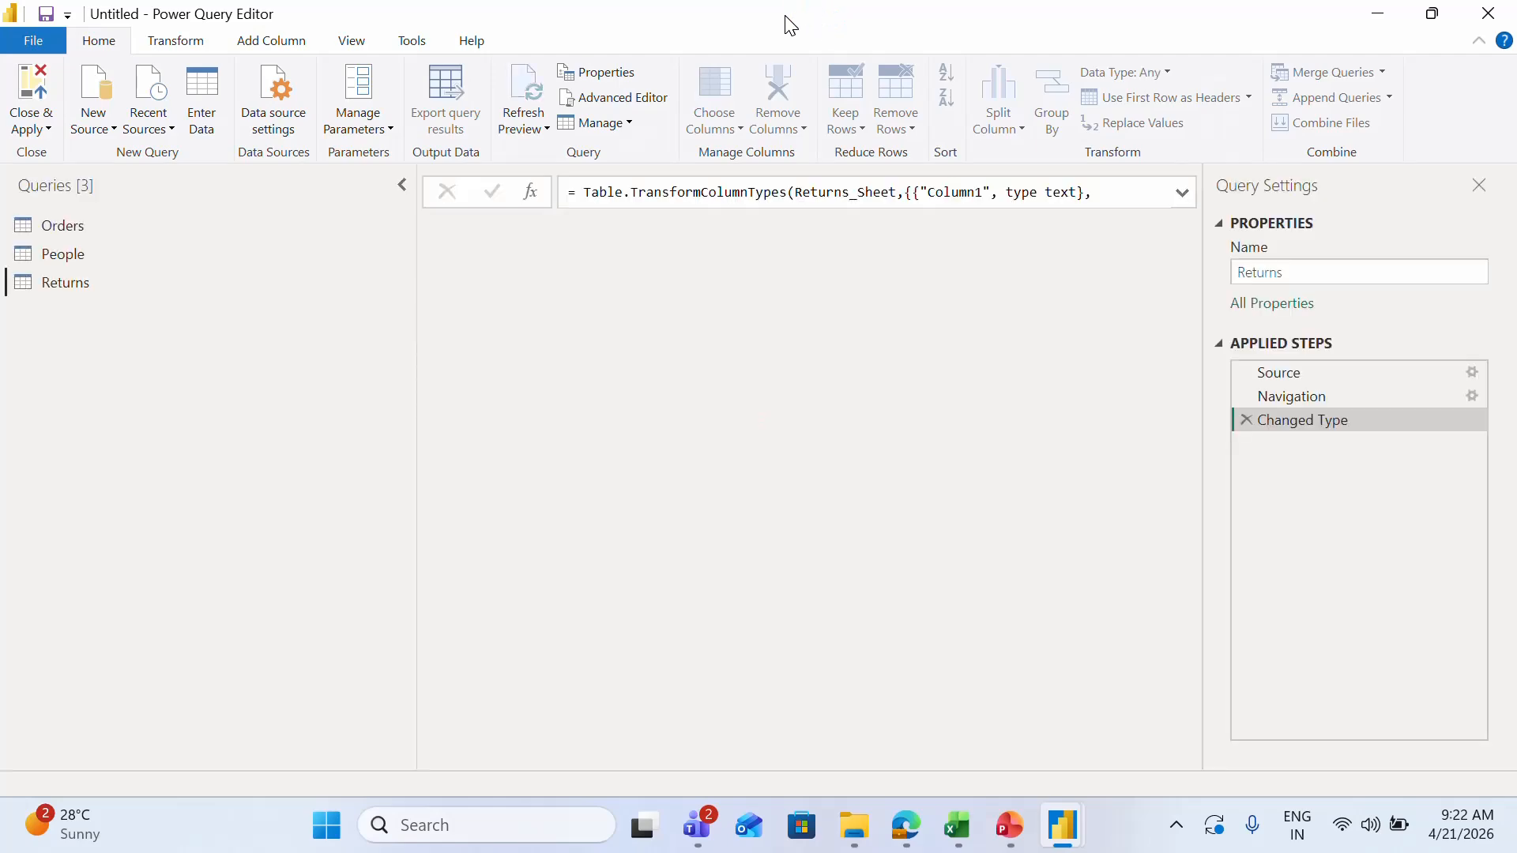
pyautogui.doubleClick(785, 24)
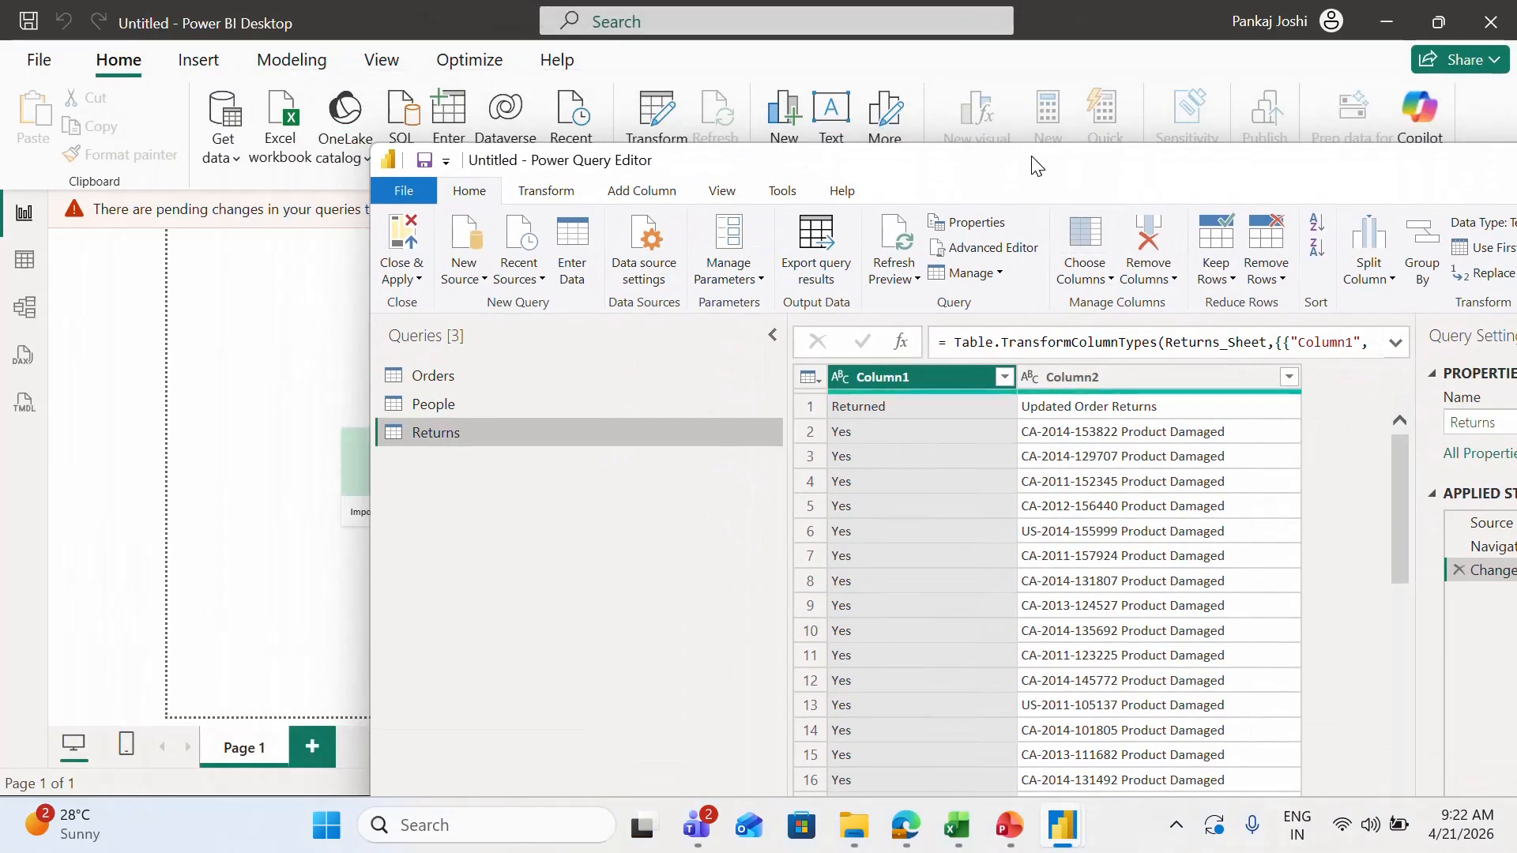
pyautogui.doubleClick(1038, 166)
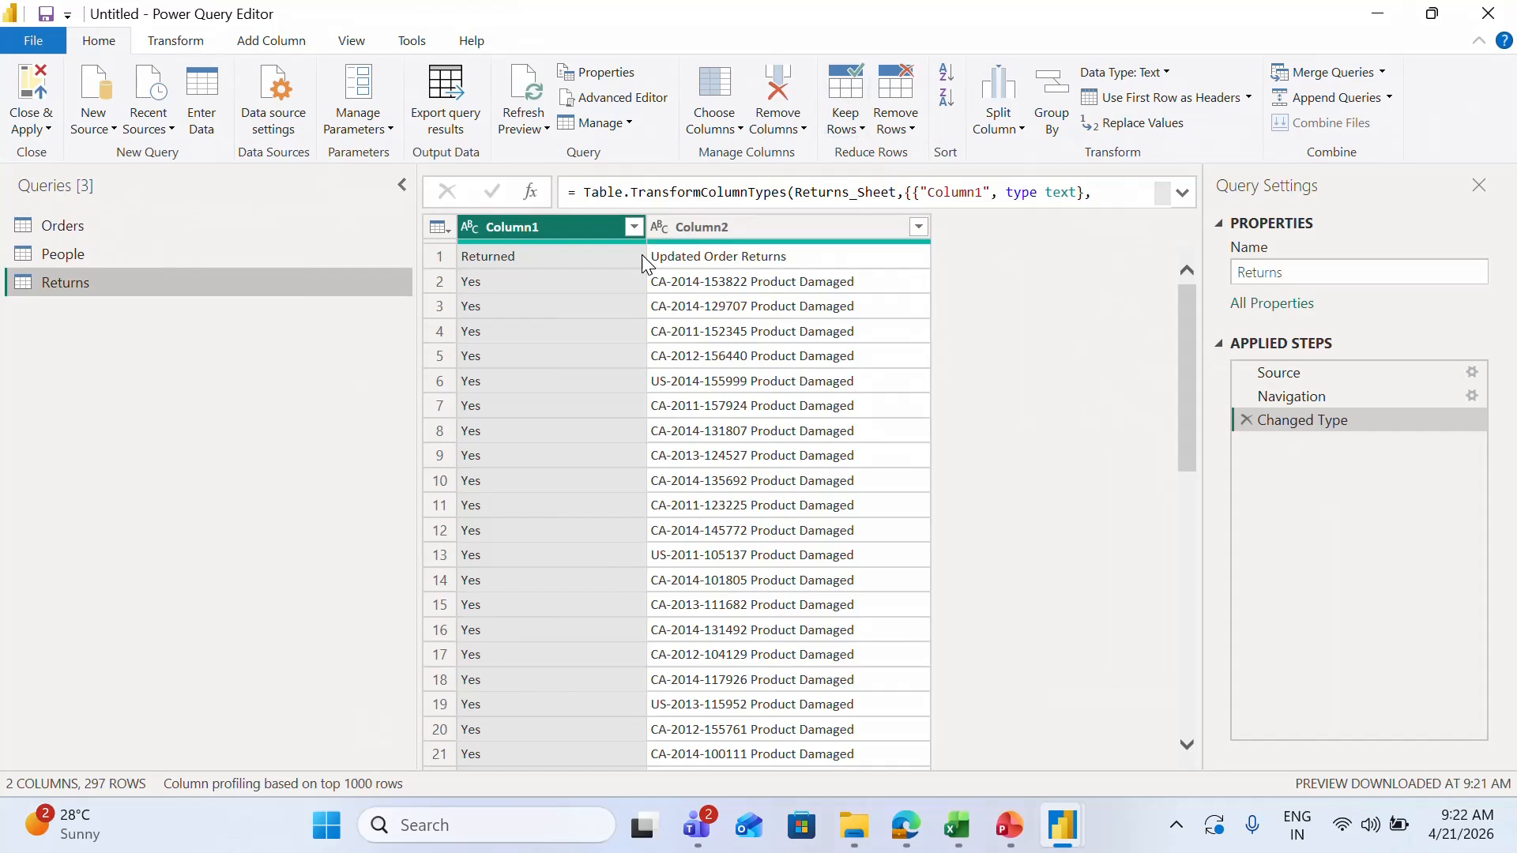
# Step: Promote the People query's first row to headers, remove the added steps, and promote the row again
pyautogui.click(159, 258)
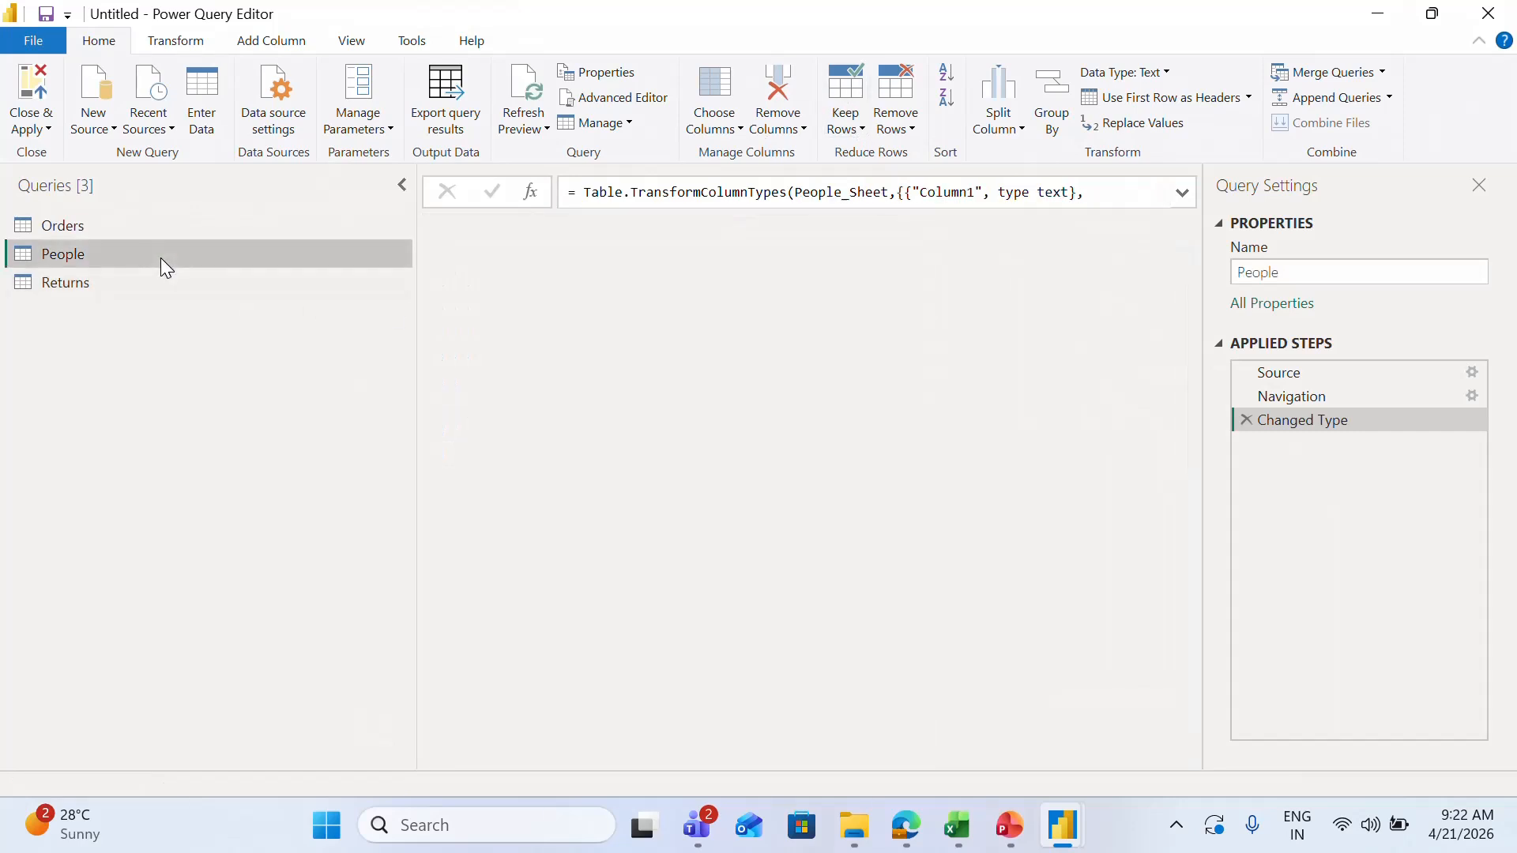
pyautogui.click(1160, 97)
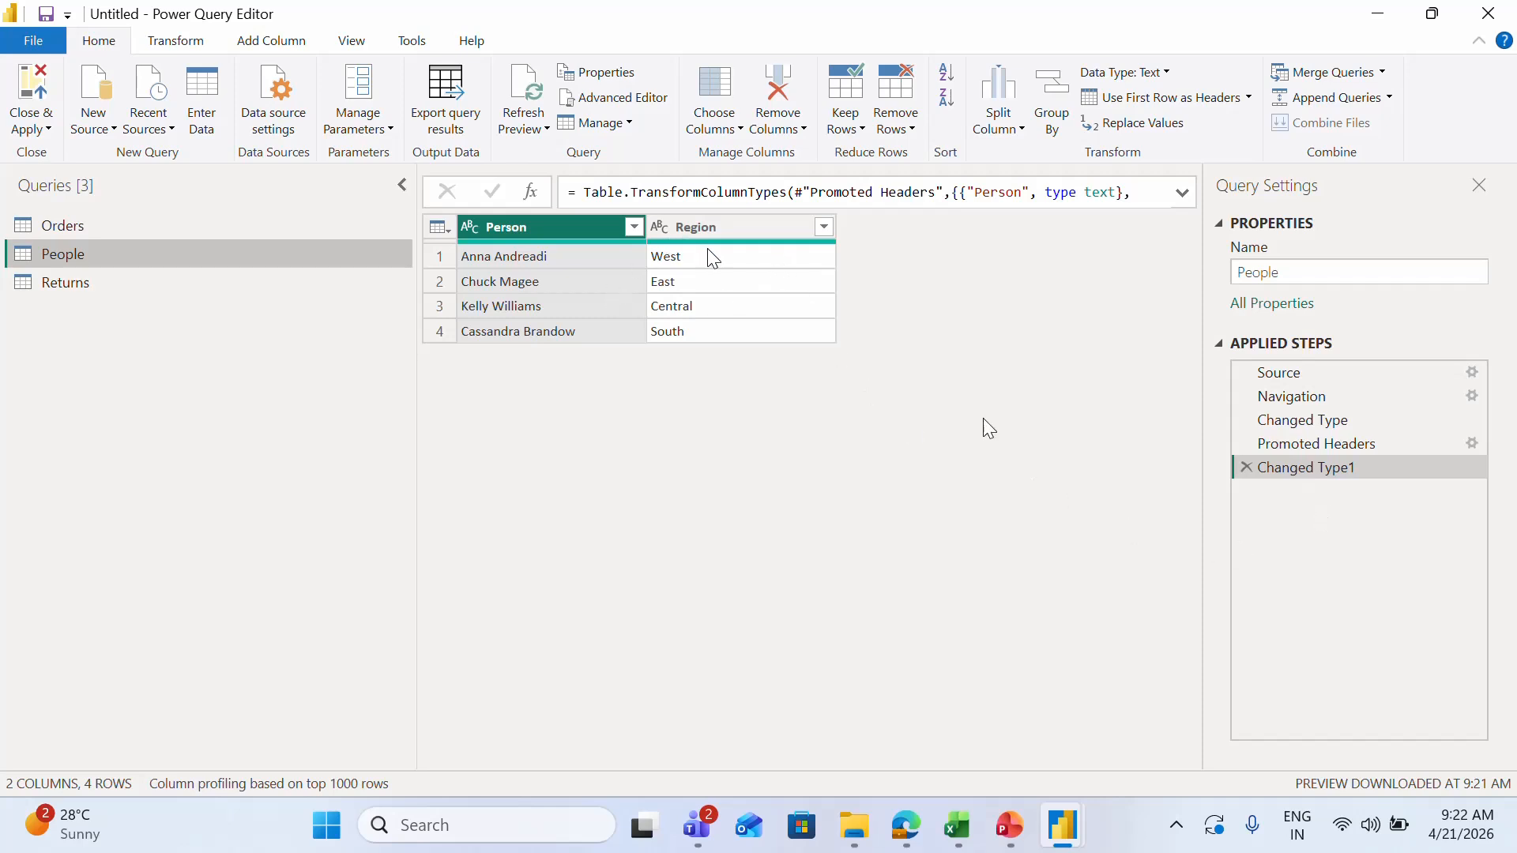
pyautogui.click(1246, 466)
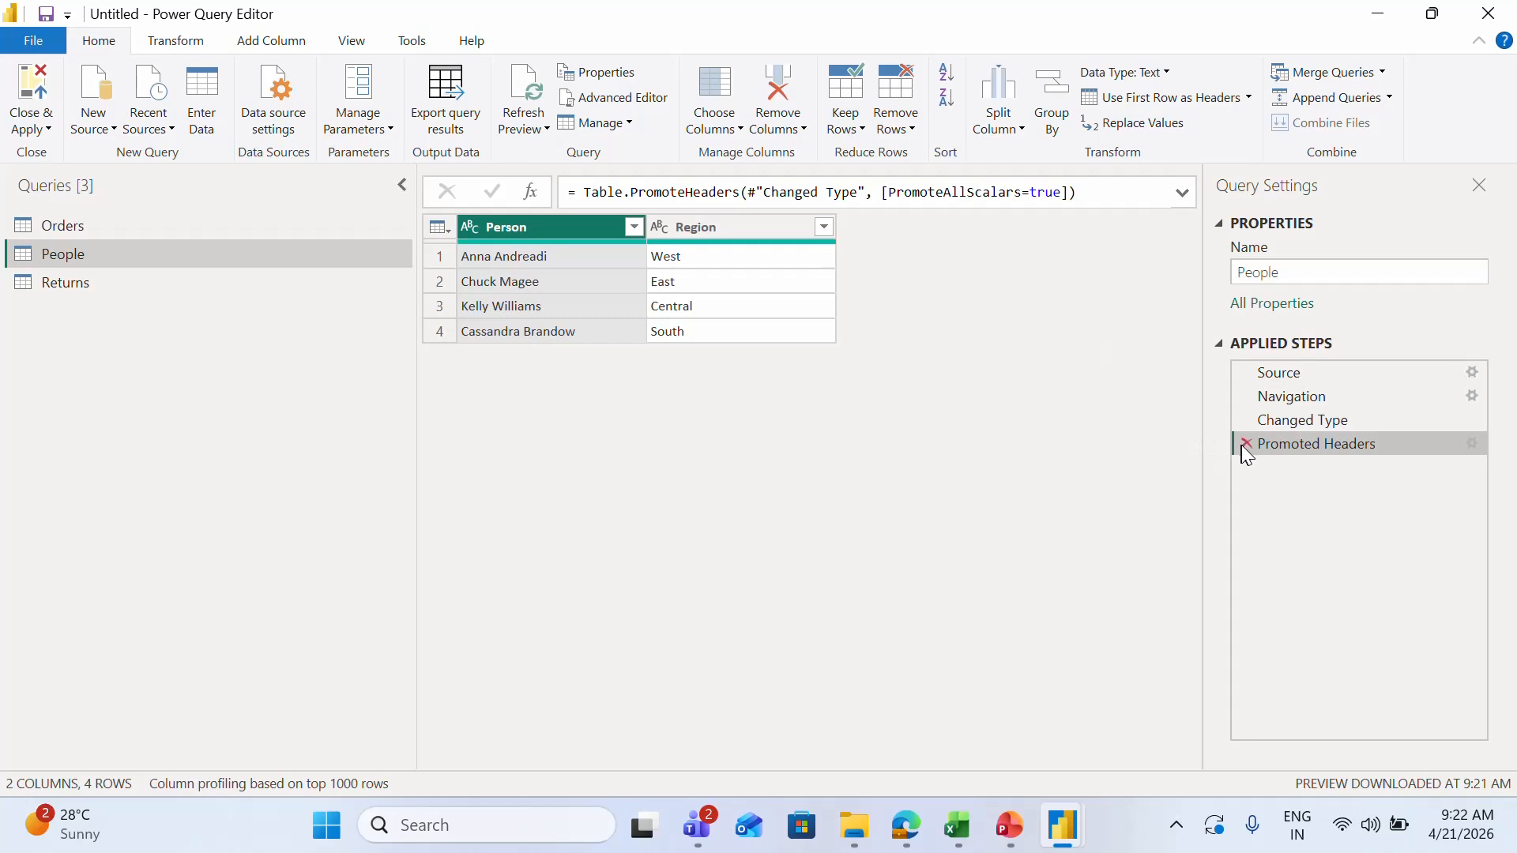
pyautogui.click(1245, 444)
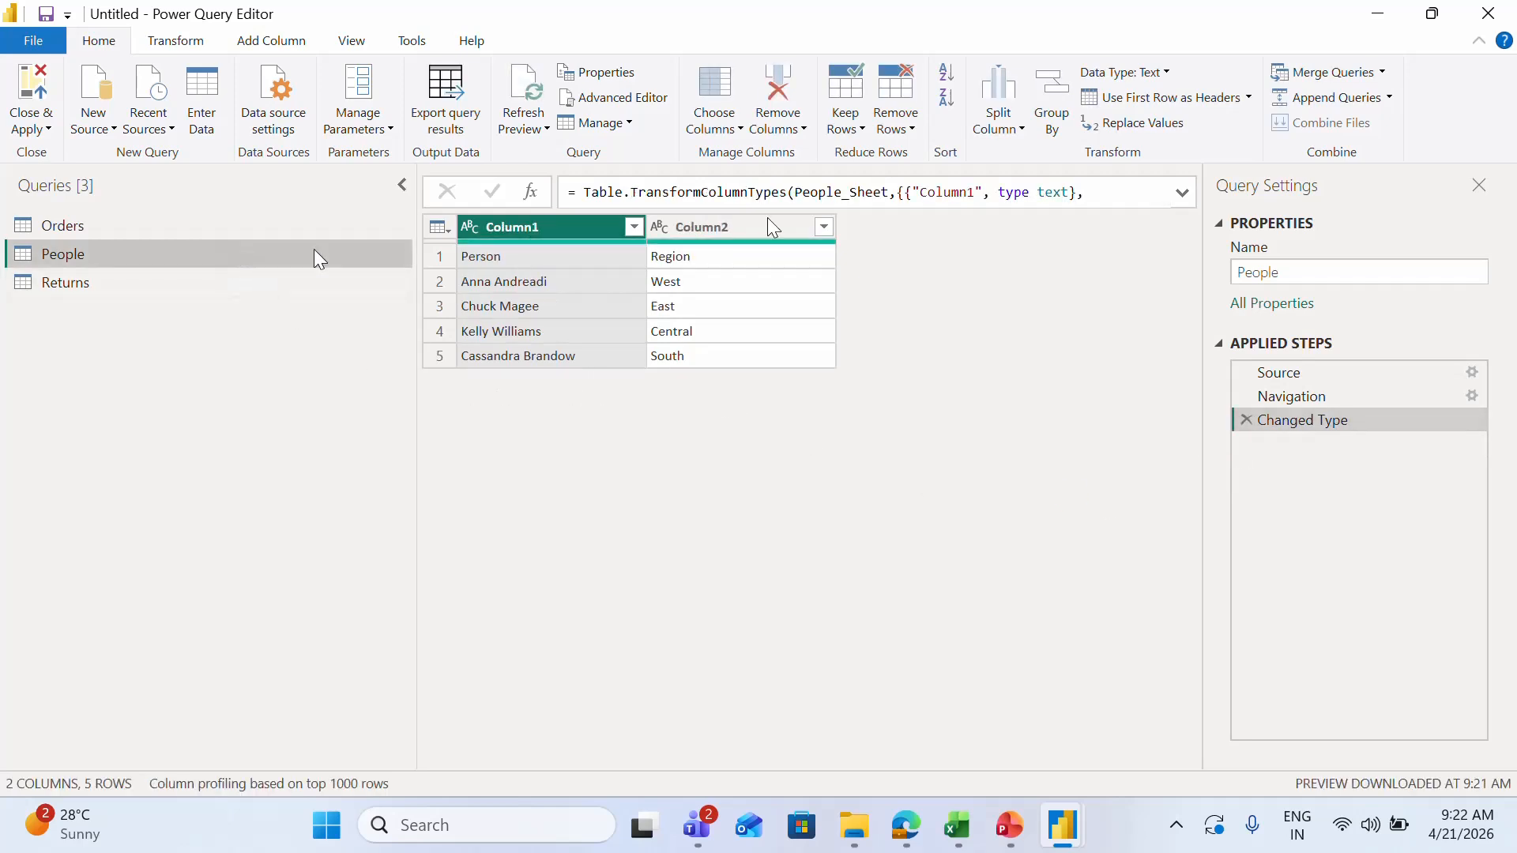
pyautogui.click(1158, 101)
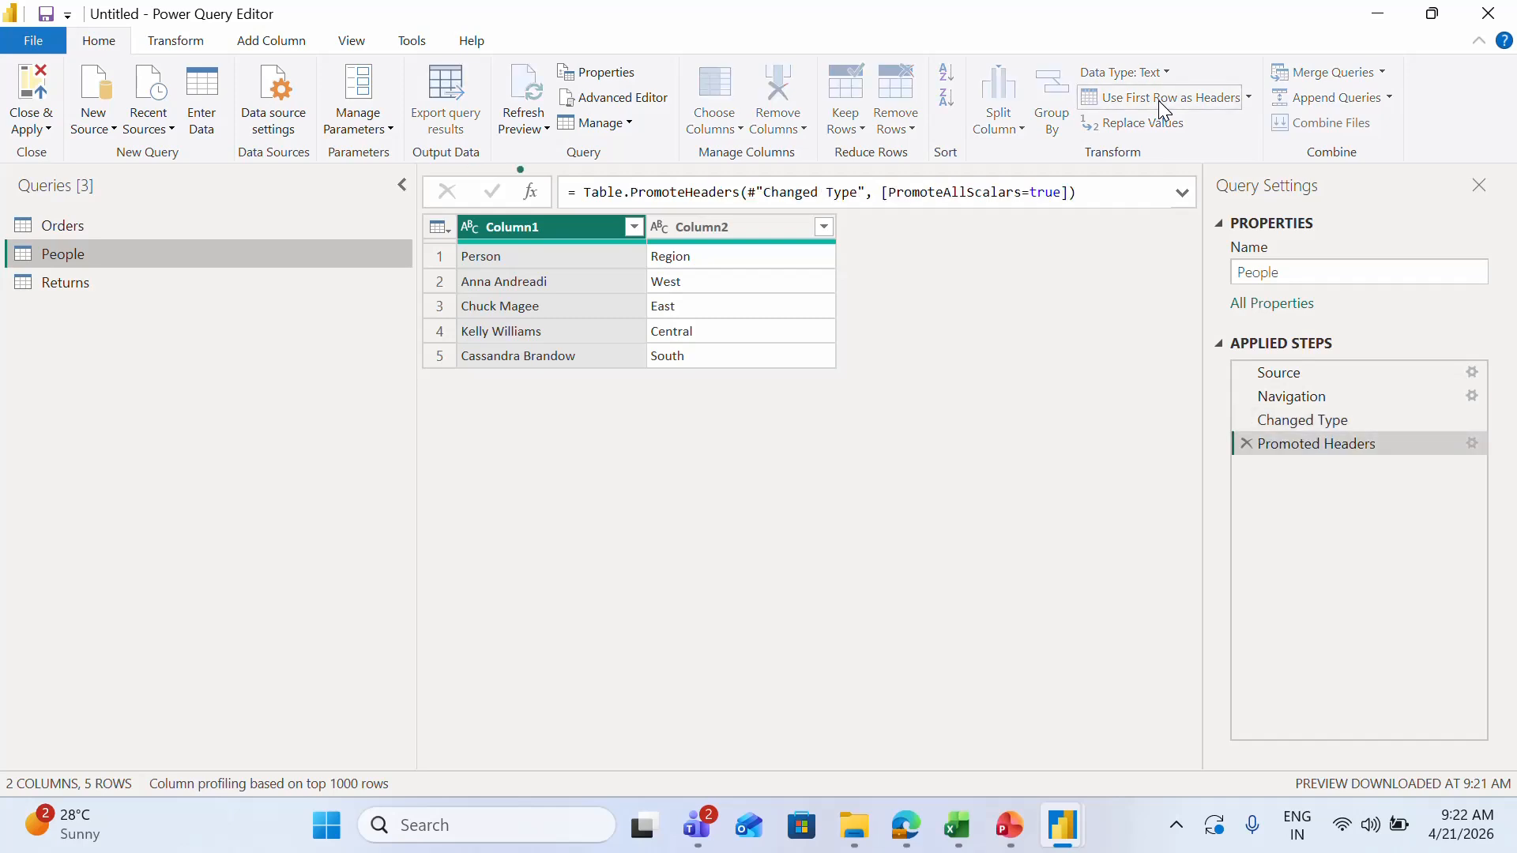
# Step: Use the first row as headers in the Returns query and review the Orders and Returns queries
pyautogui.click(101, 289)
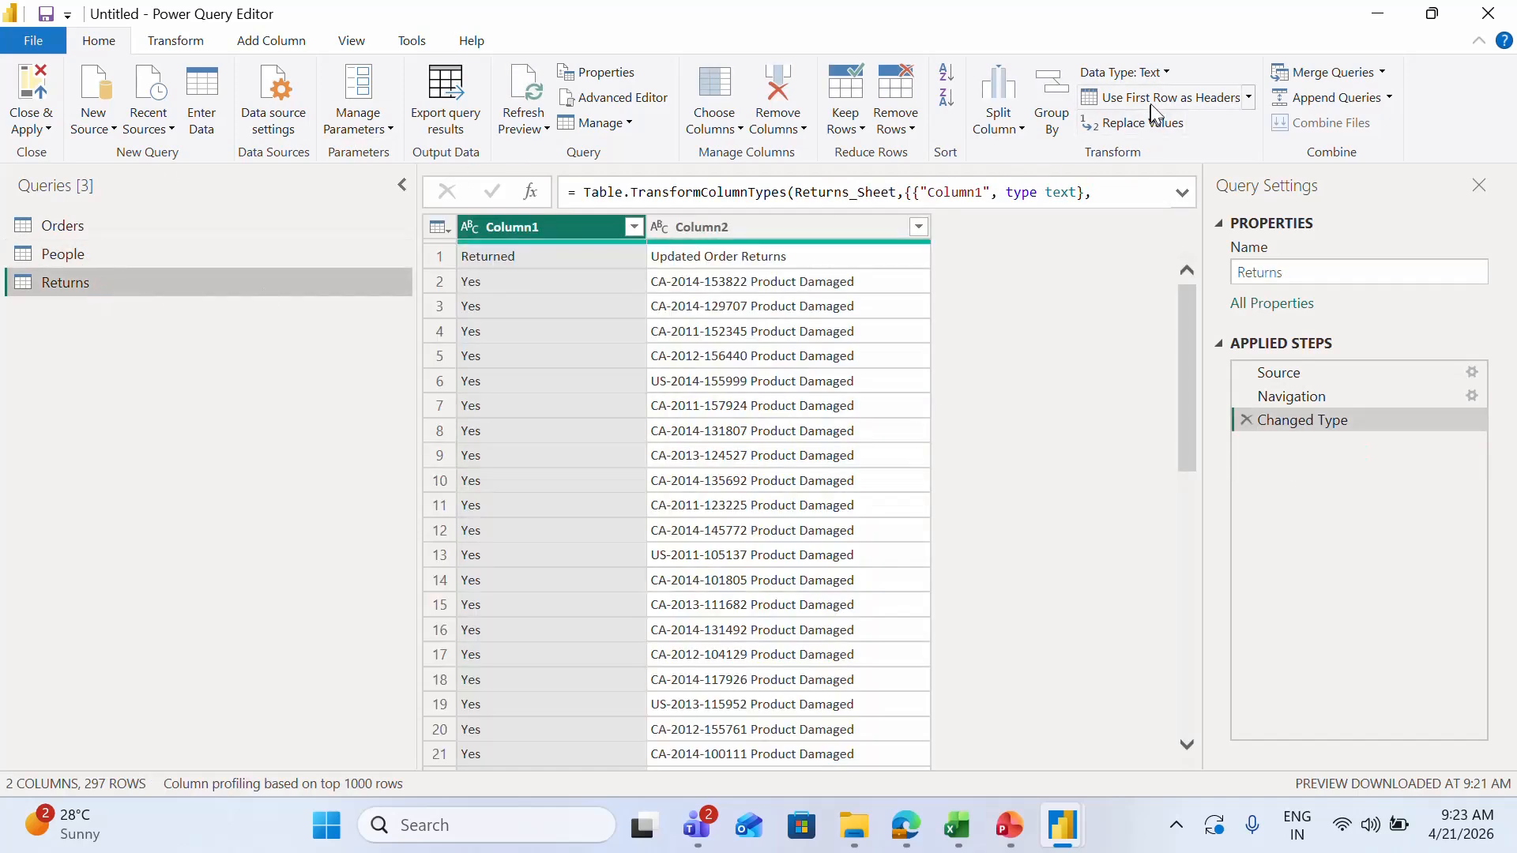
pyautogui.click(1153, 101)
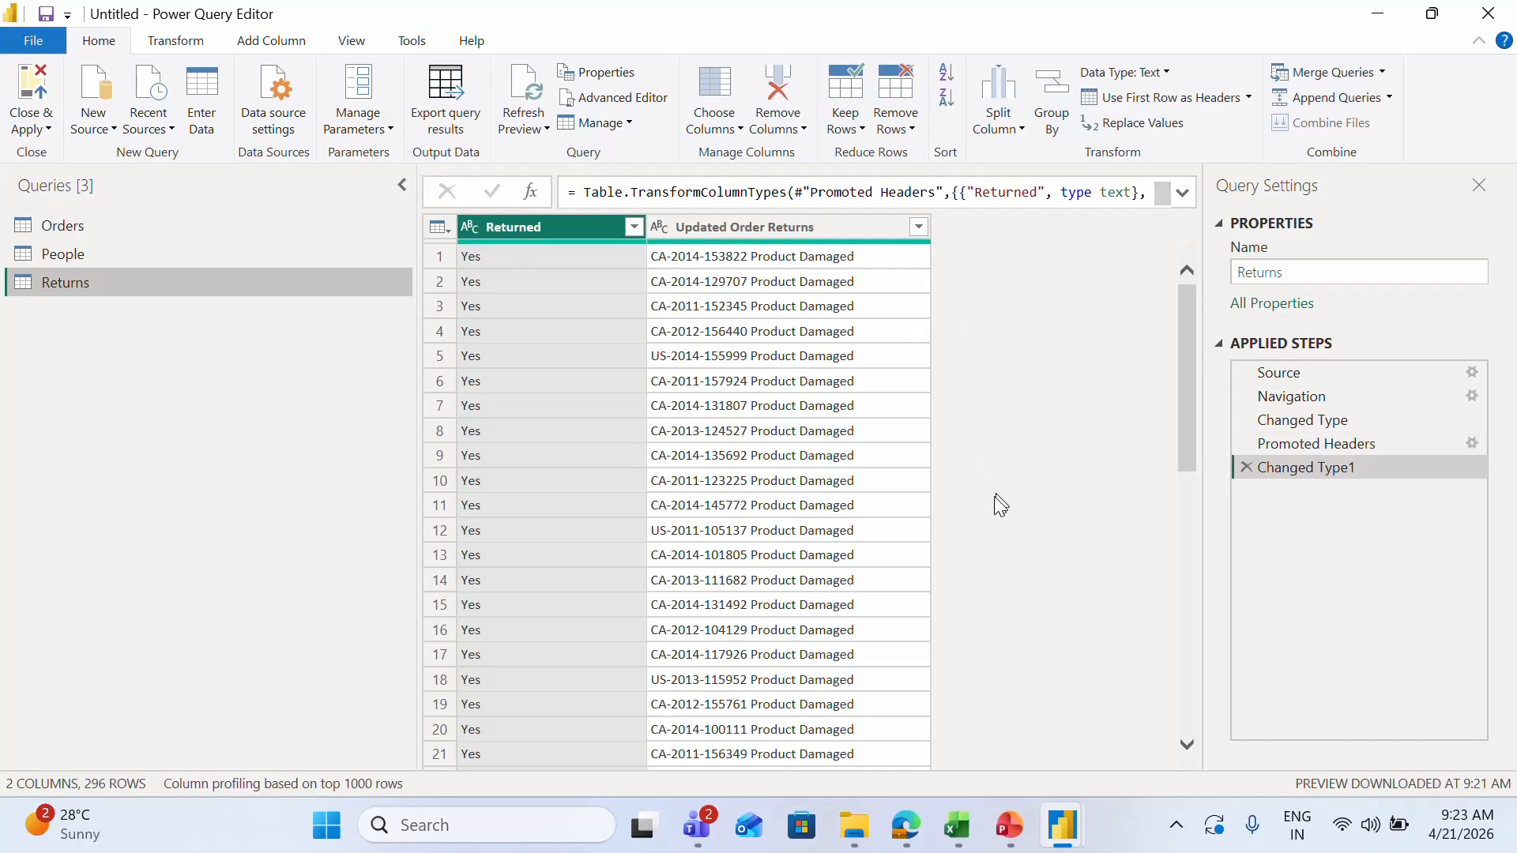
pyautogui.click(145, 229)
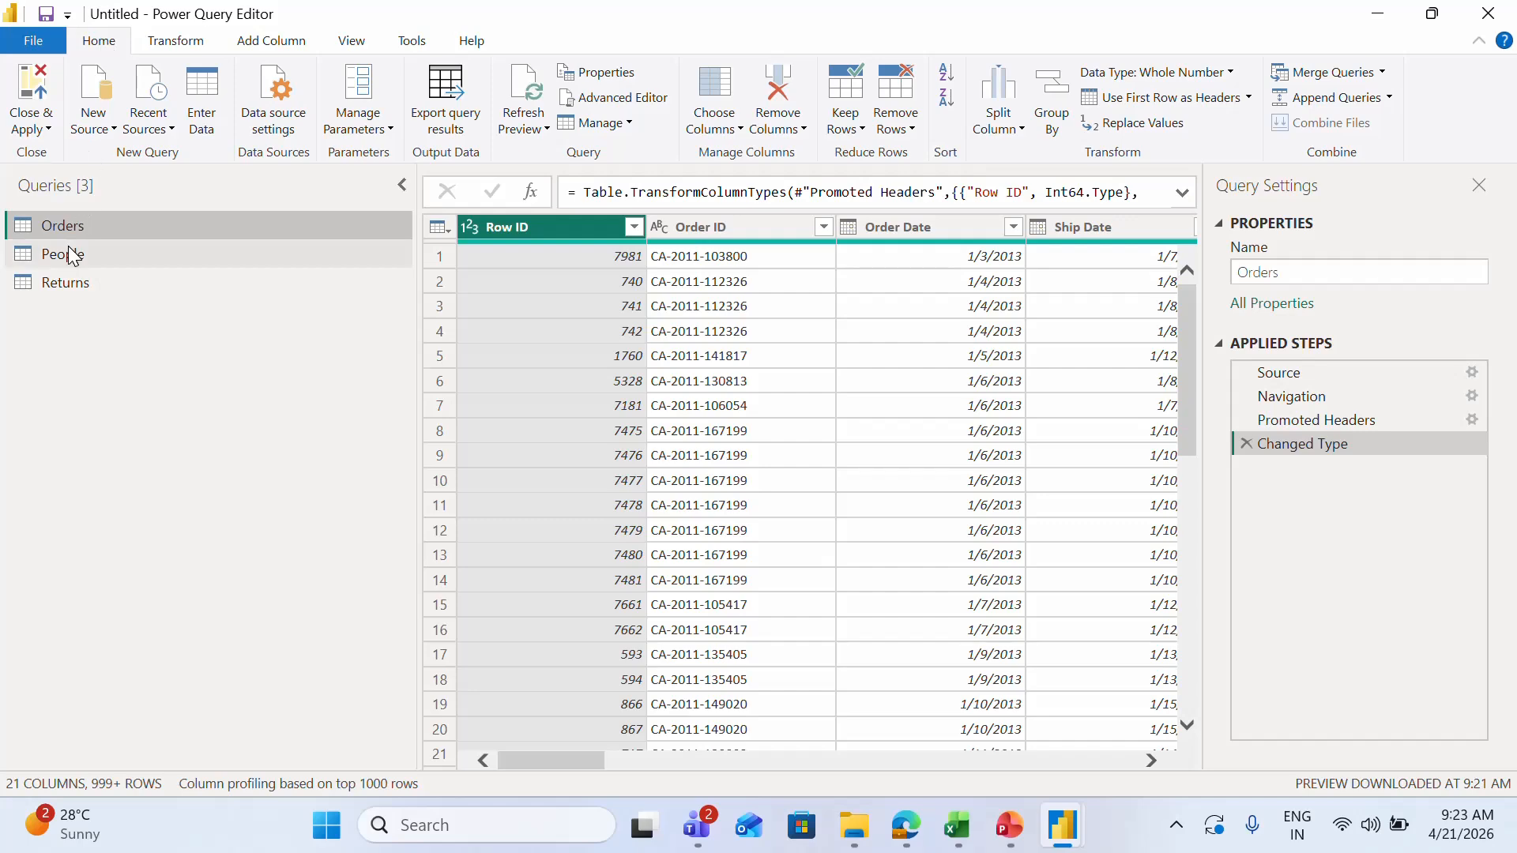
pyautogui.click(89, 293)
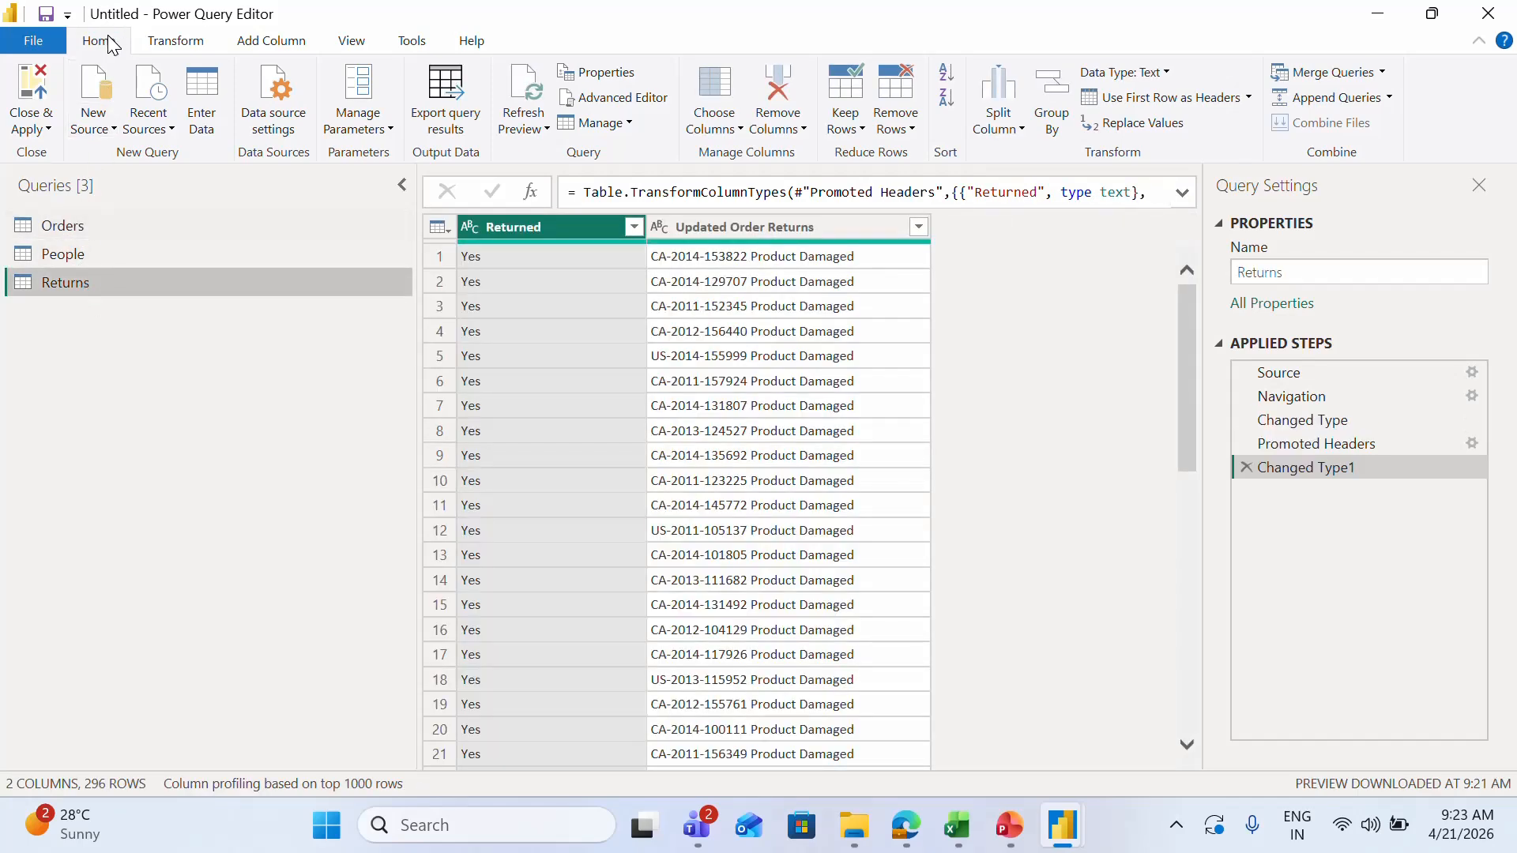
# Step: Close Power Query and apply the changes, and inspect the loaded Orders table before returning to the report canvas
pyautogui.click(33, 79)
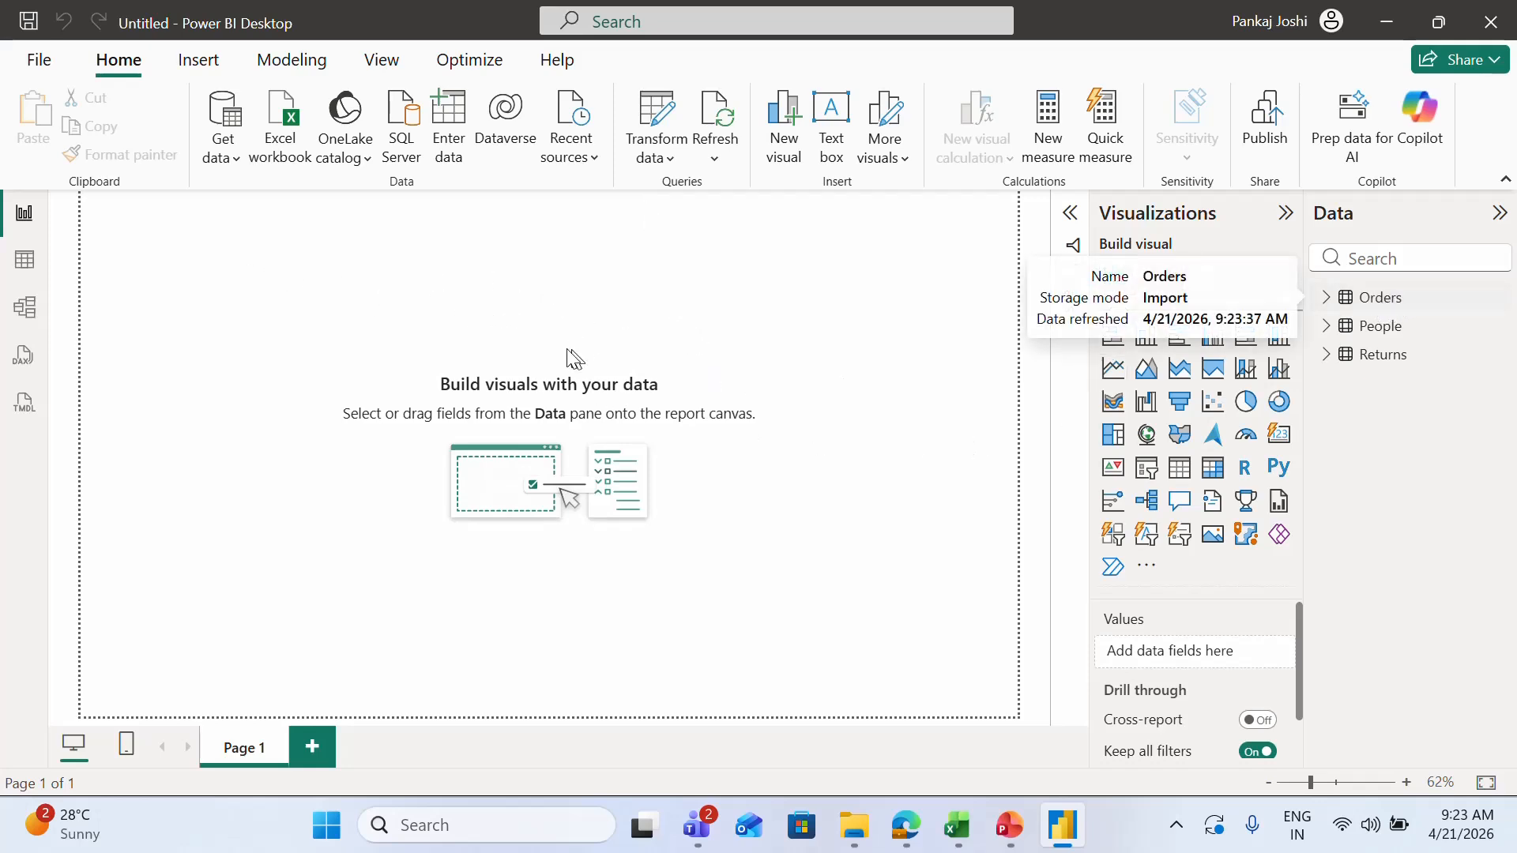
pyautogui.click(24, 261)
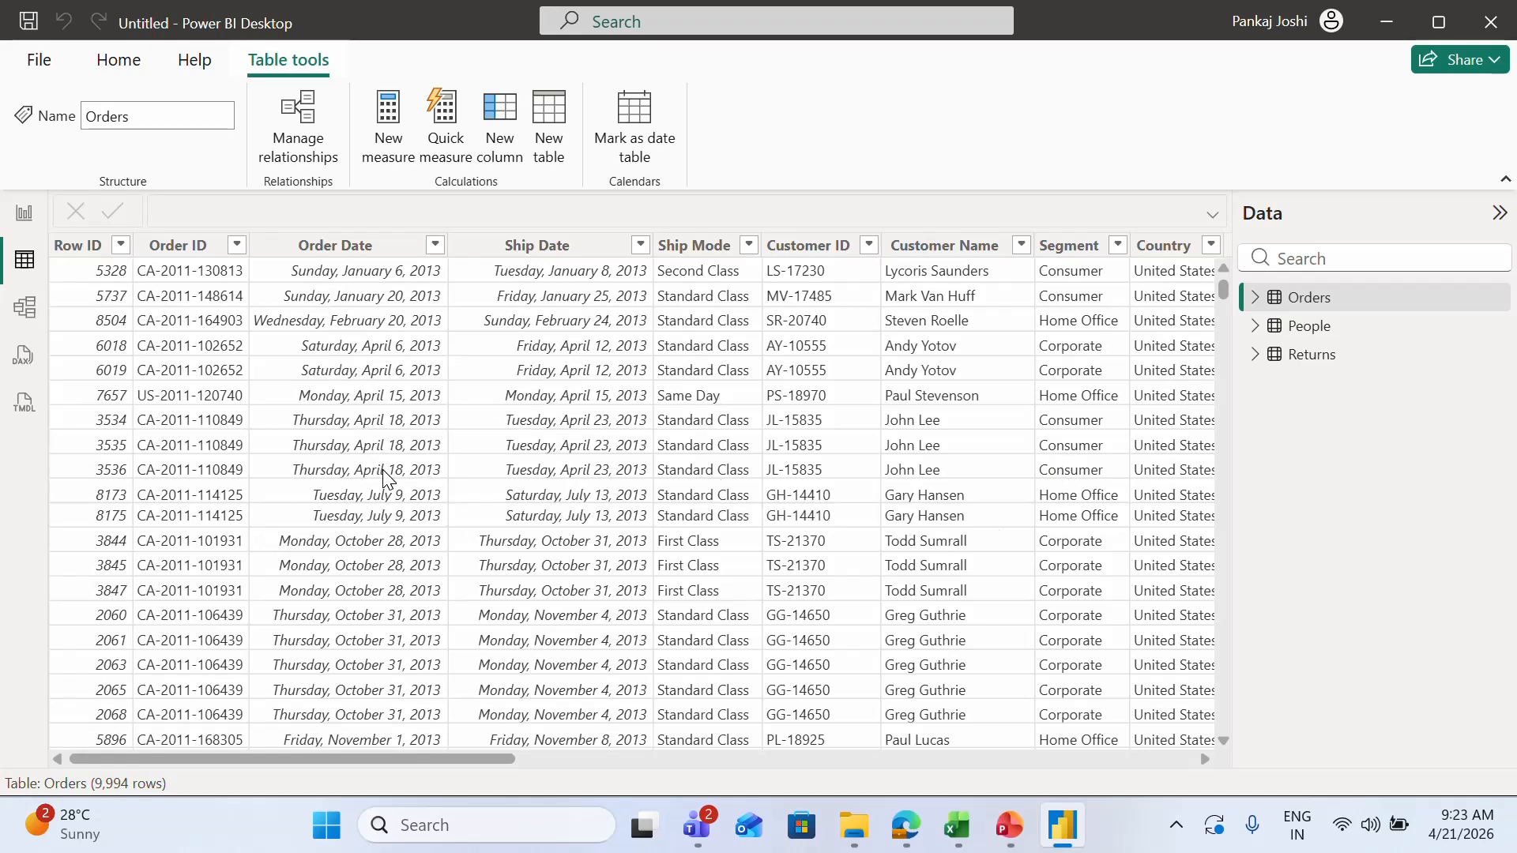
pyautogui.click(25, 215)
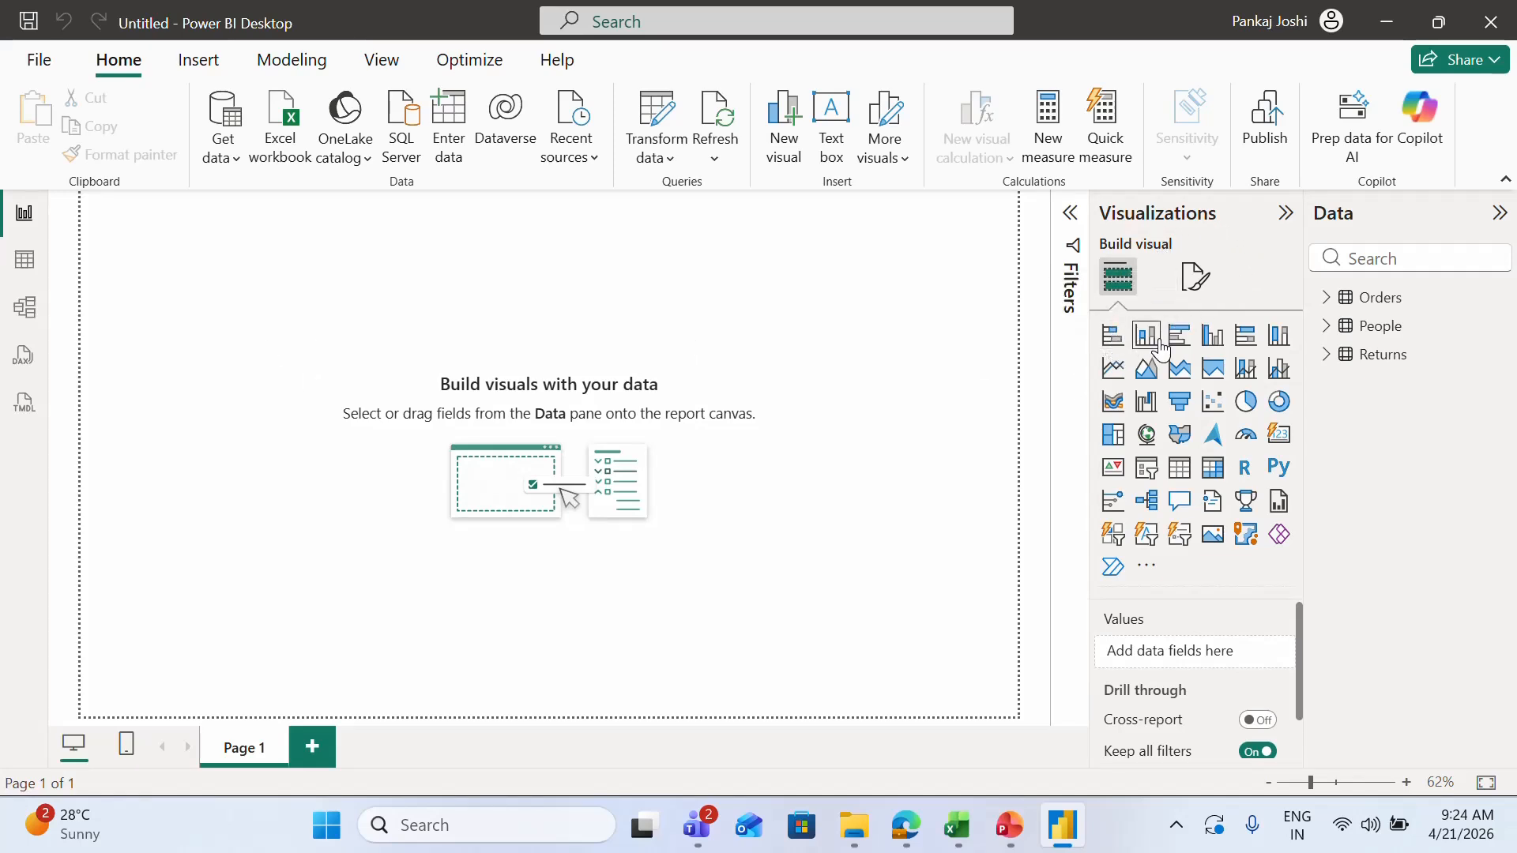
# Step: Add a stacked column chart to Page 1, shift it slightly down and widen it to about twice its width
pyautogui.click(1284, 213)
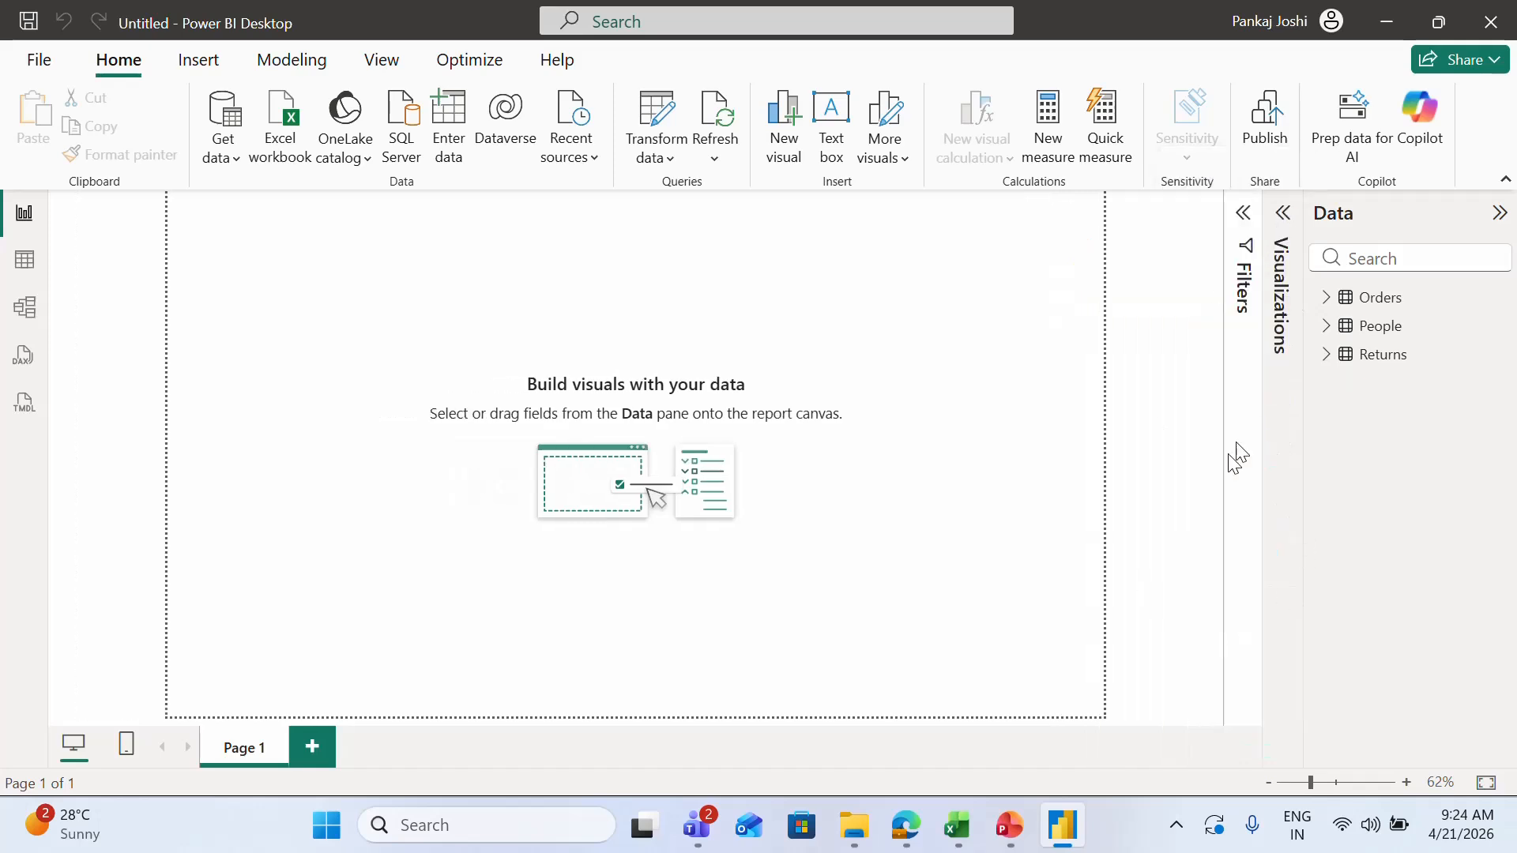
pyautogui.click(1282, 214)
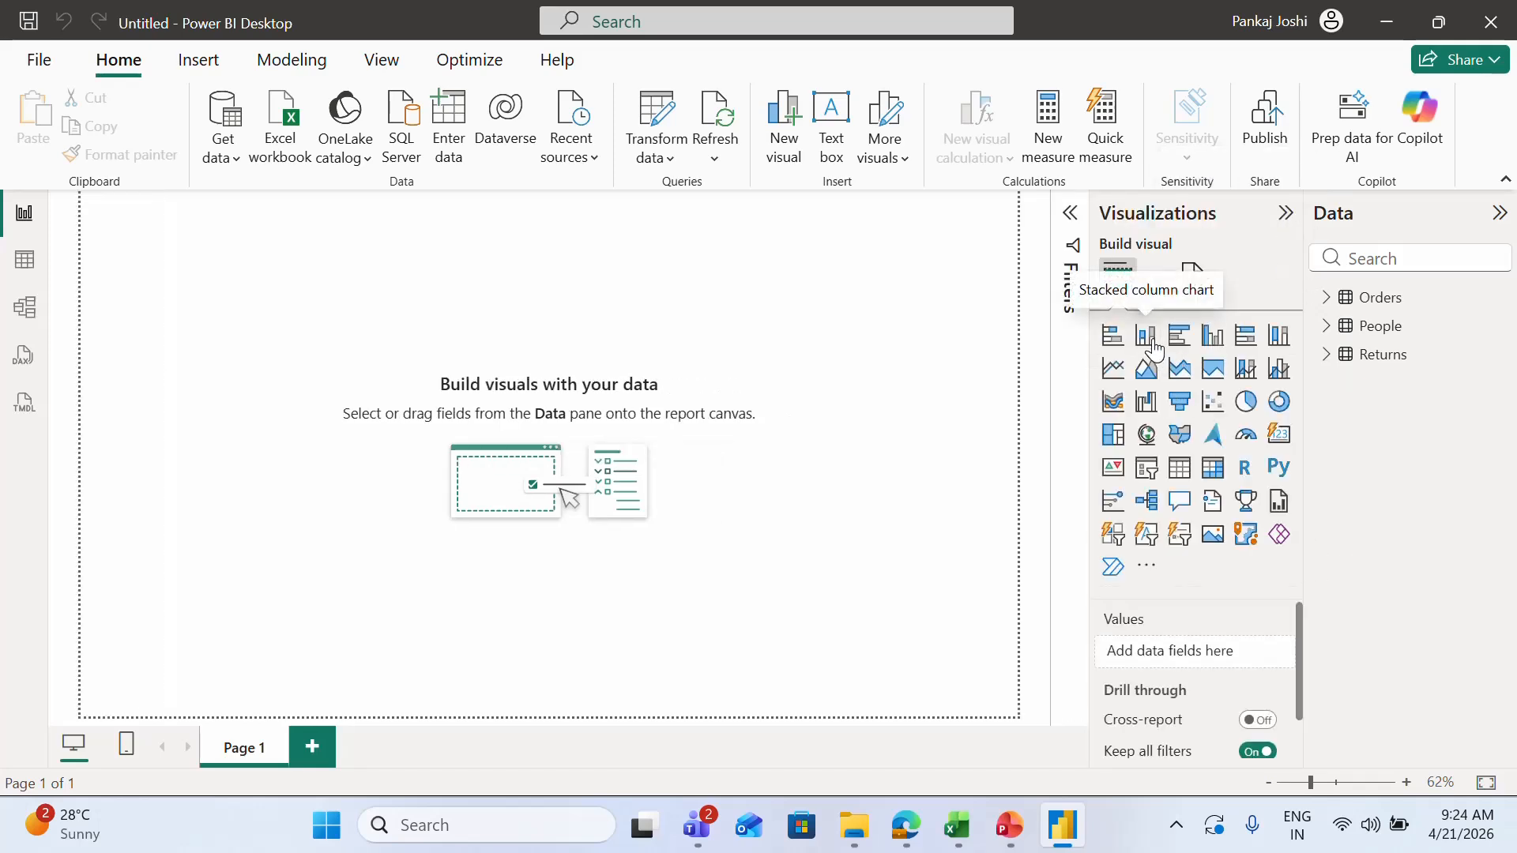
pyautogui.click(1151, 342)
pyautogui.moveTo(186, 335); pyautogui.dragTo(188, 376)
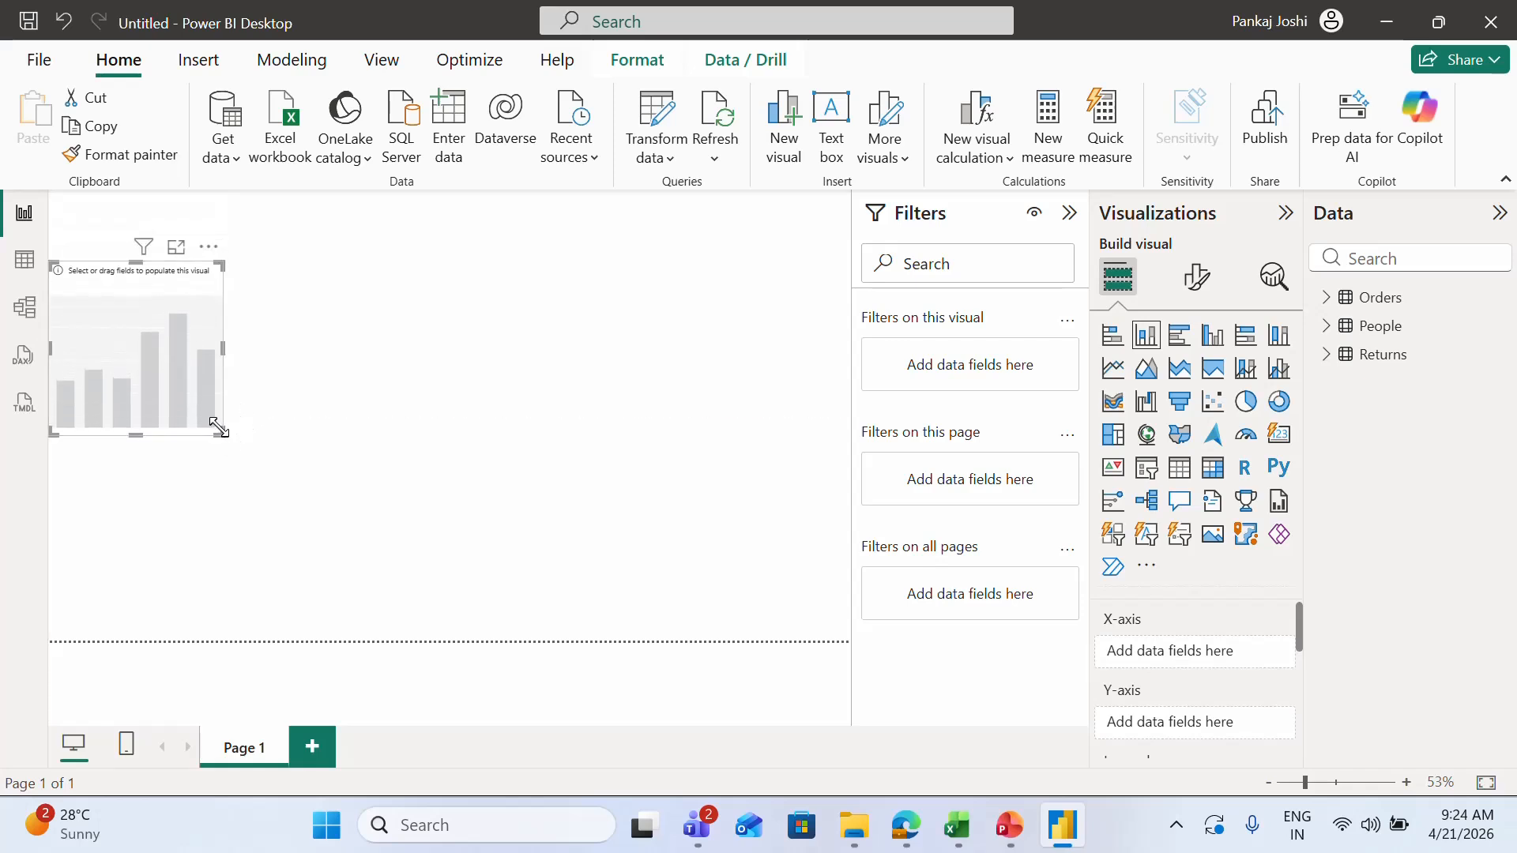
pyautogui.moveTo(219, 429); pyautogui.dragTo(391, 447)
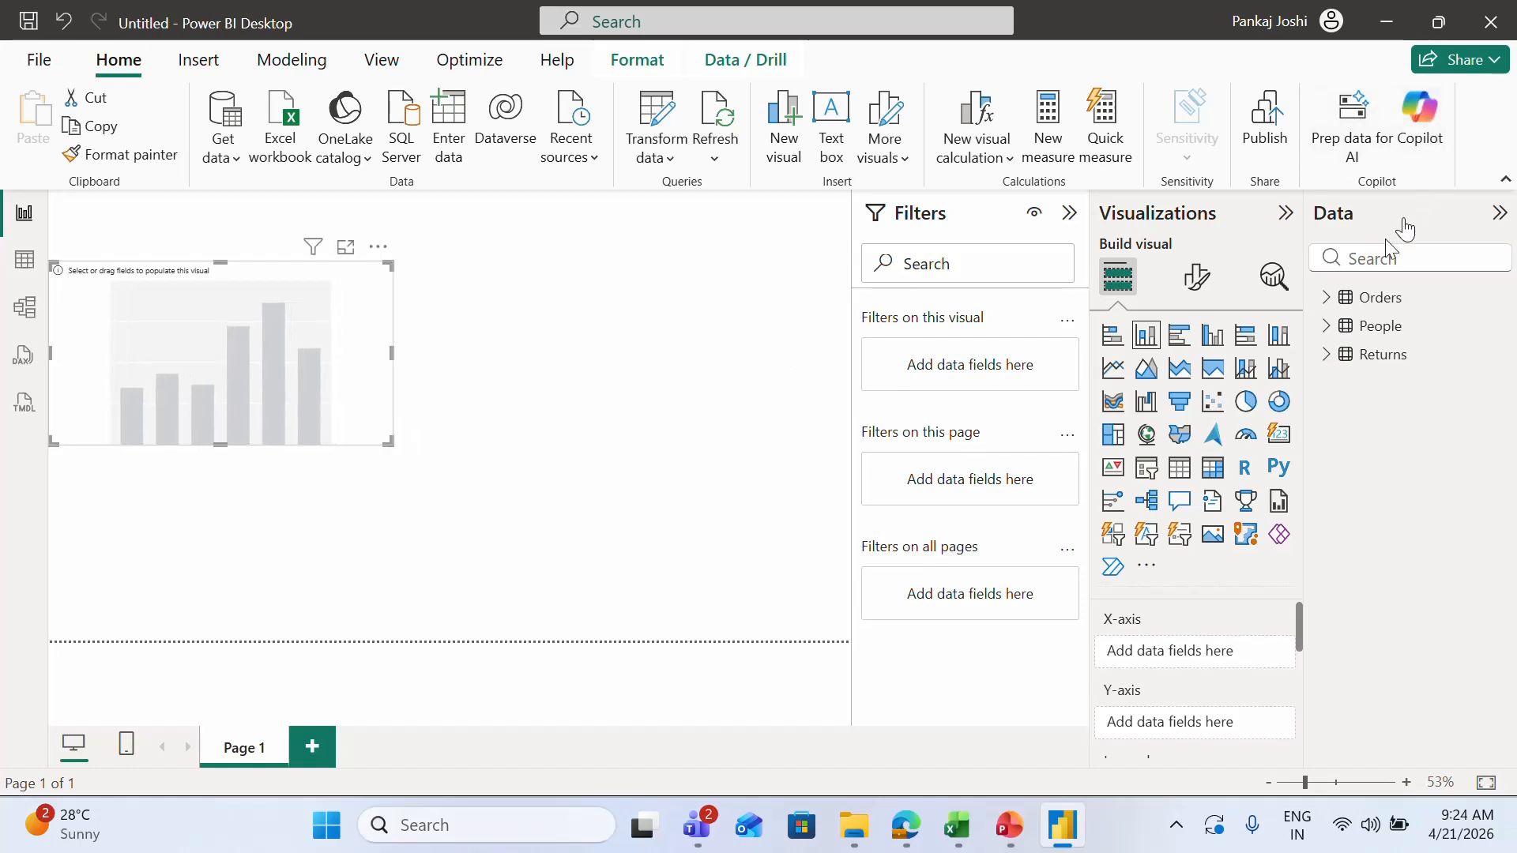
# Step: Plot Sales by Category from the Orders table in the column chart, with Category on the X-axis and Sales on the Y-axis
pyautogui.click(1328, 303)
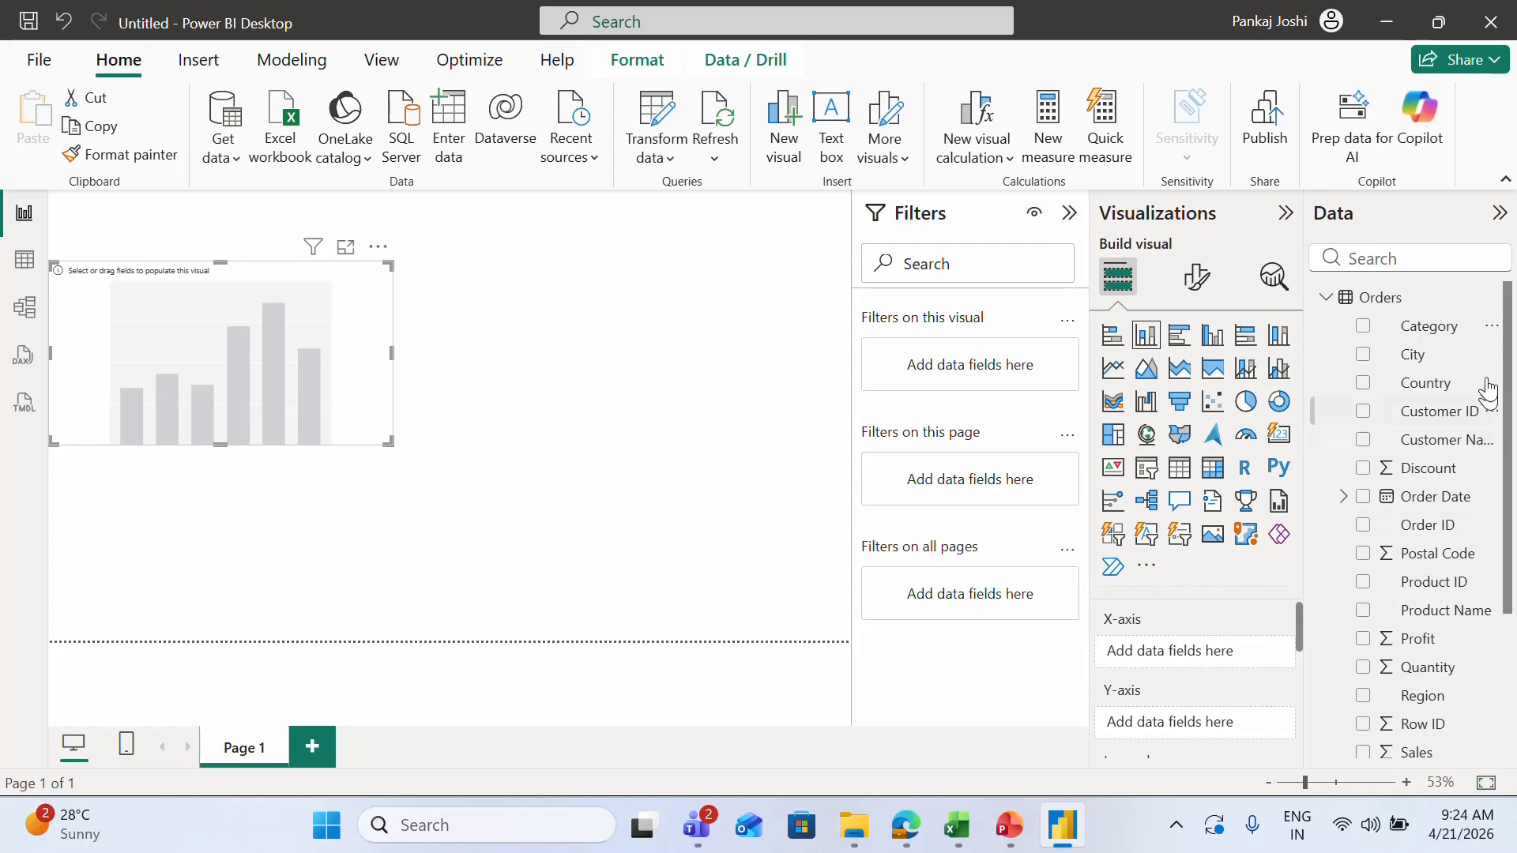
pyautogui.click(1429, 326)
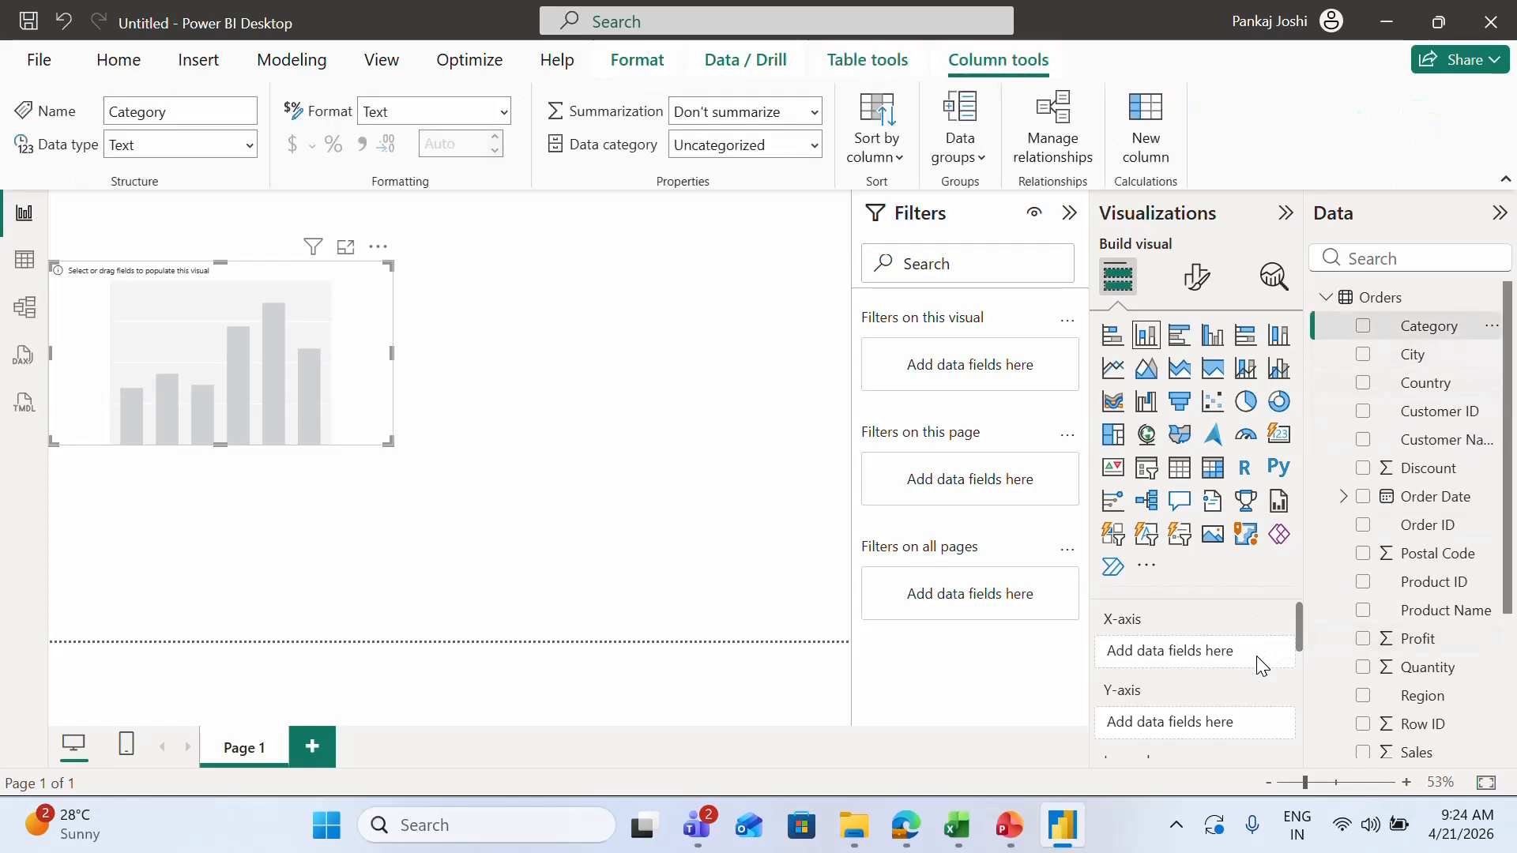
pyautogui.click(1414, 328)
pyautogui.moveTo(1406, 351); pyautogui.dragTo(1219, 664)
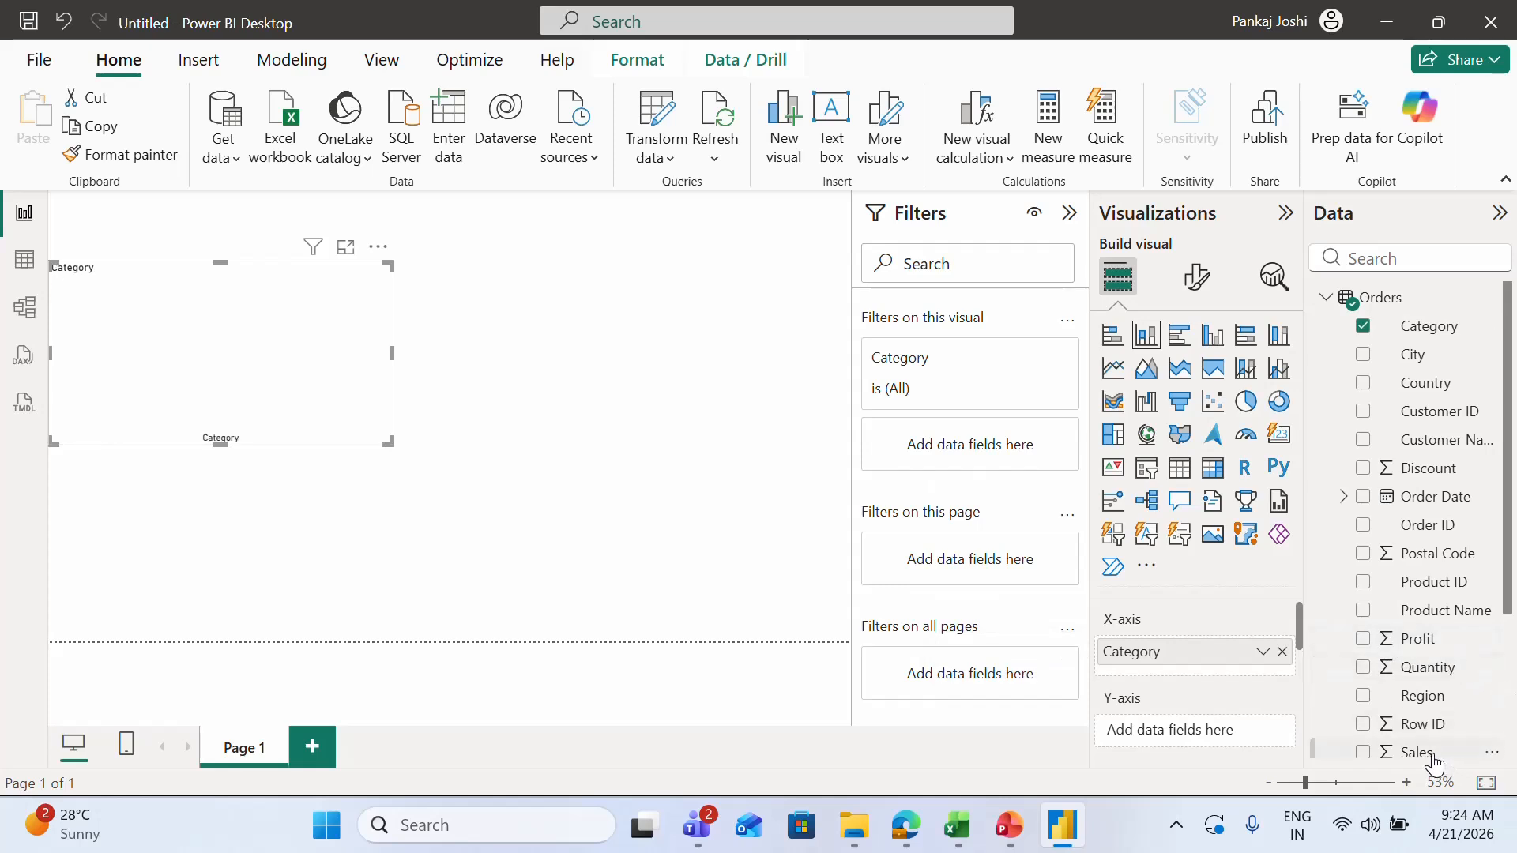
pyautogui.moveTo(1431, 752); pyautogui.dragTo(1222, 735)
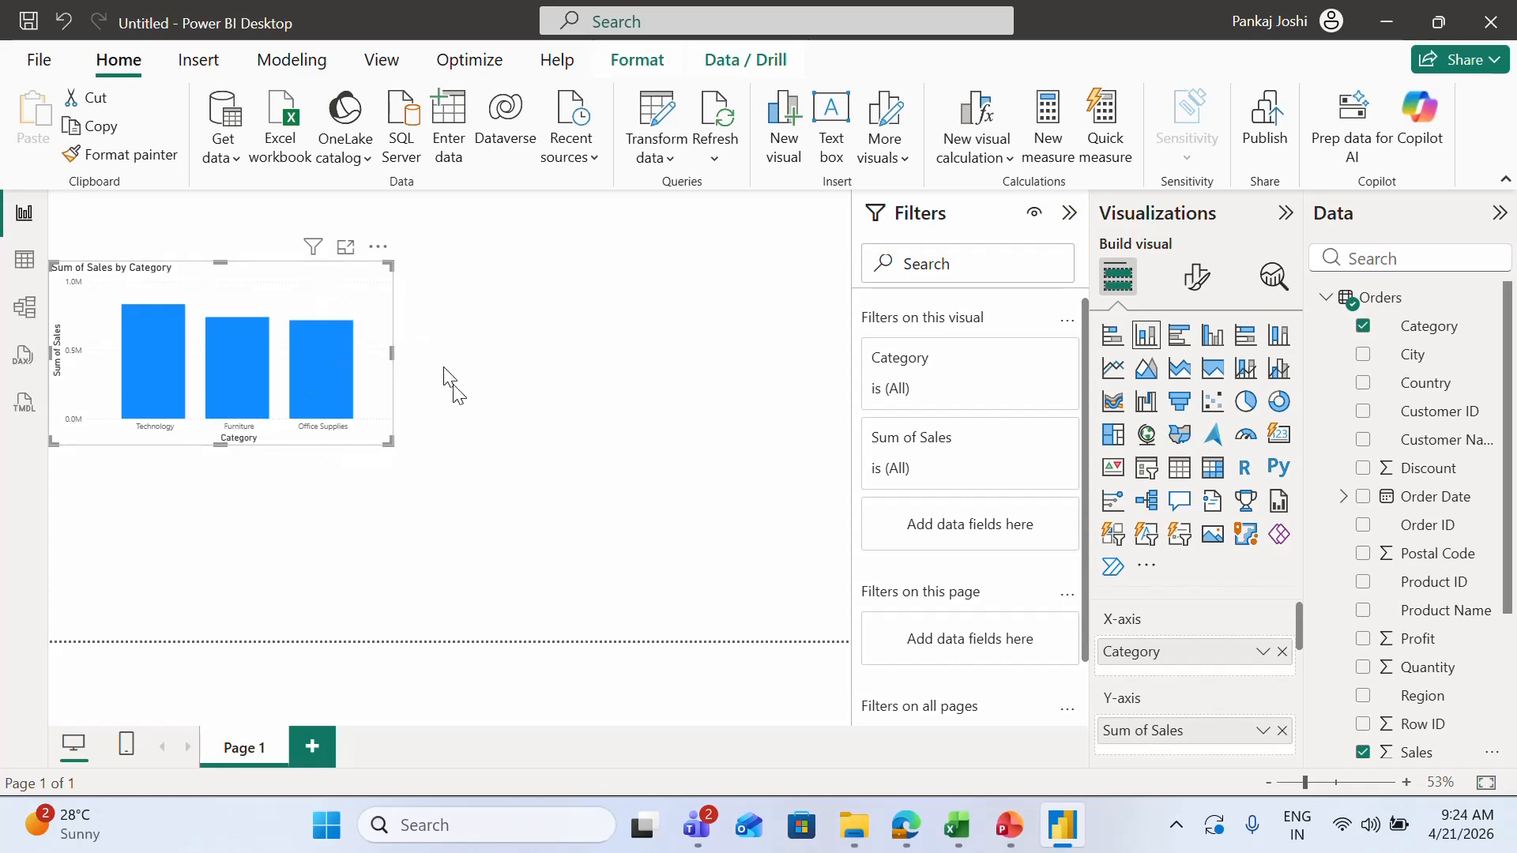
pyautogui.click(521, 374)
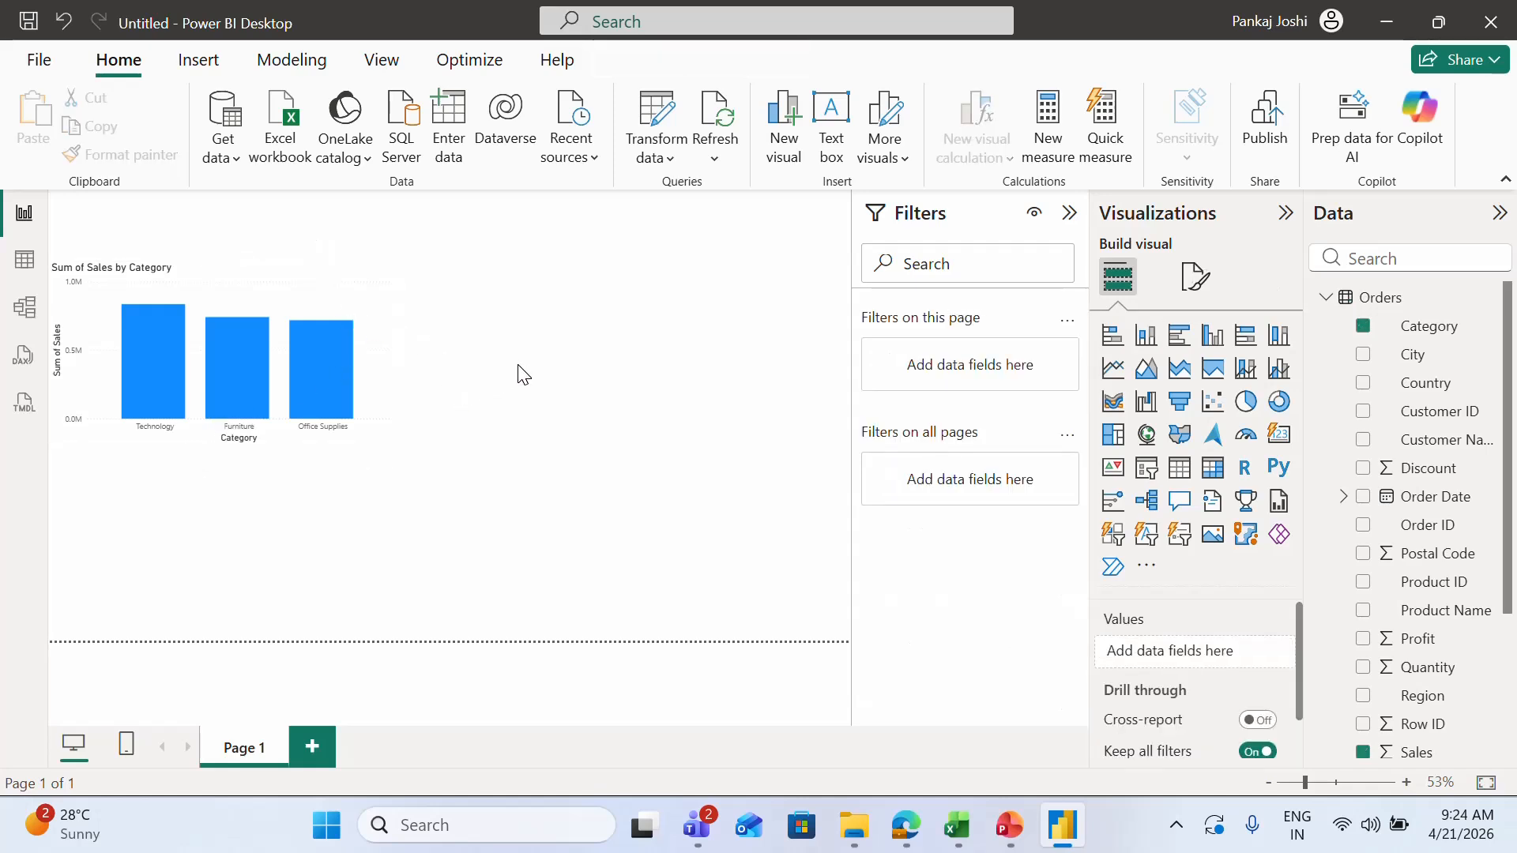
# Step: Set the column chart's title to "Category wise sales" with font size 18
pyautogui.click(348, 287)
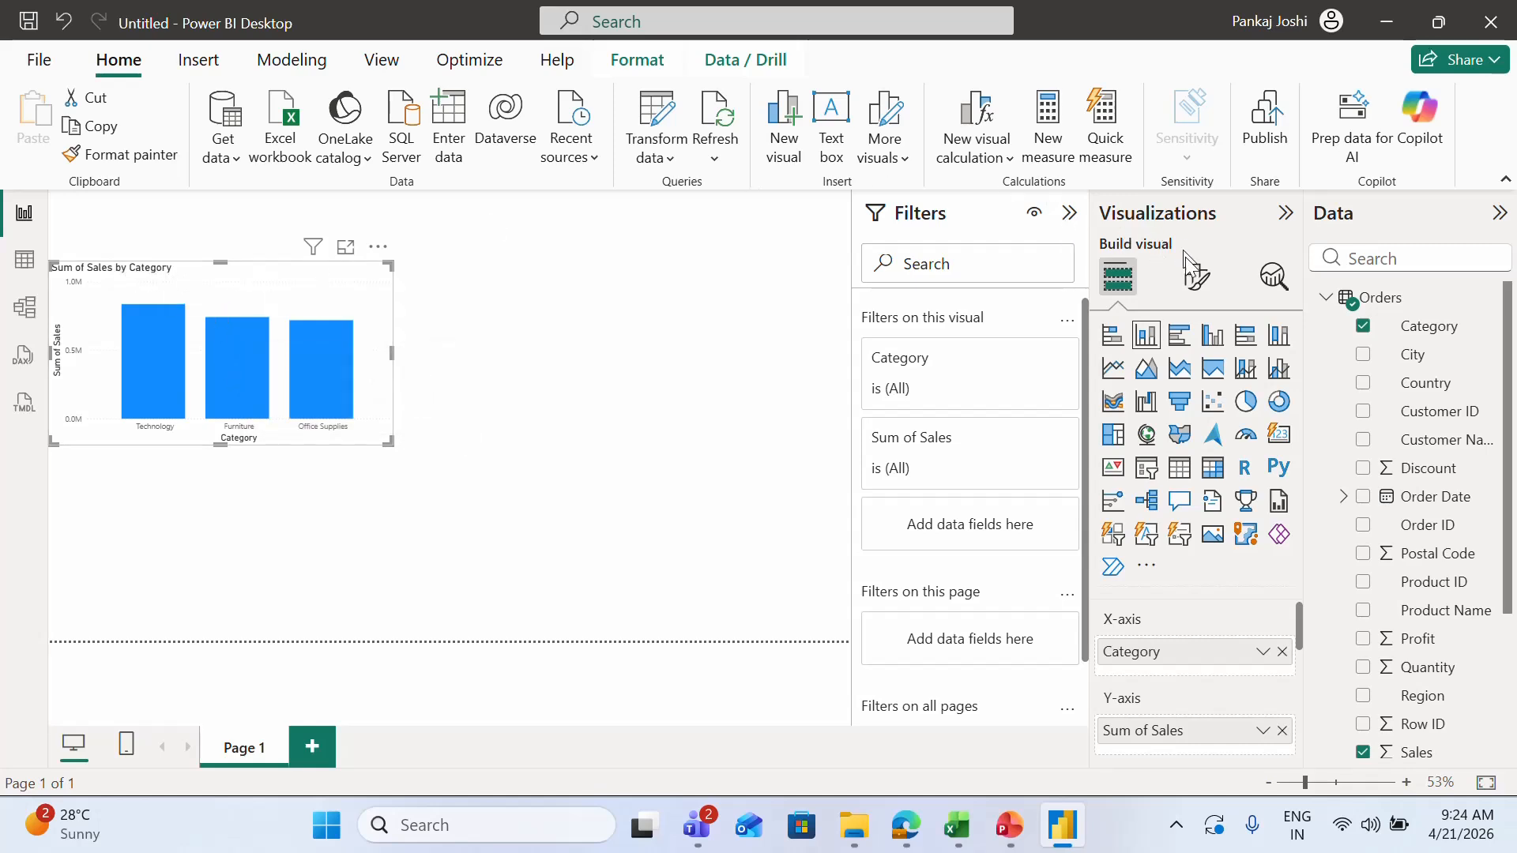
pyautogui.click(1197, 276)
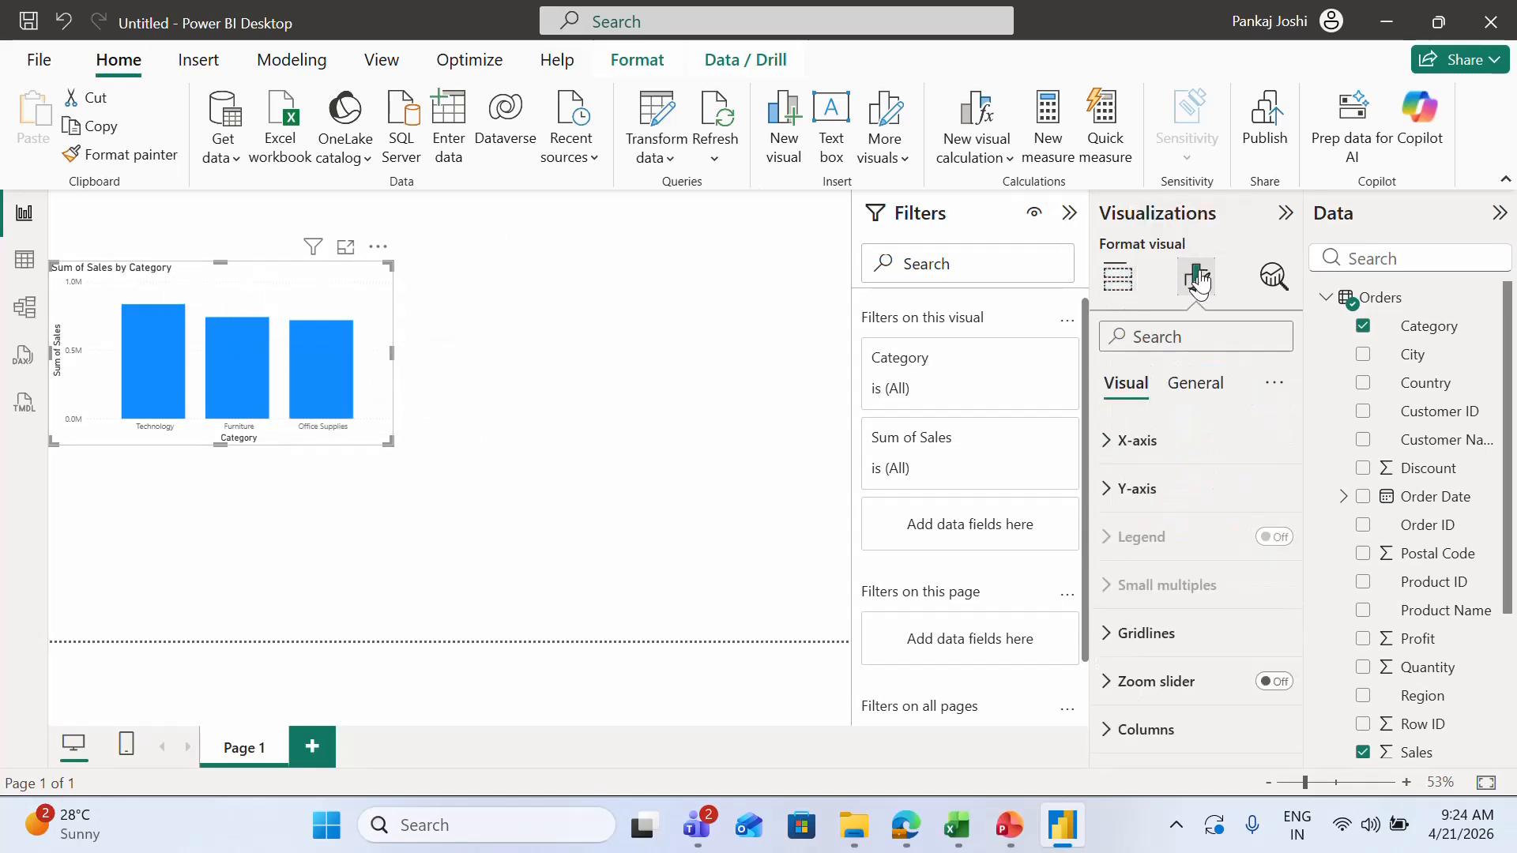
pyautogui.click(1125, 284)
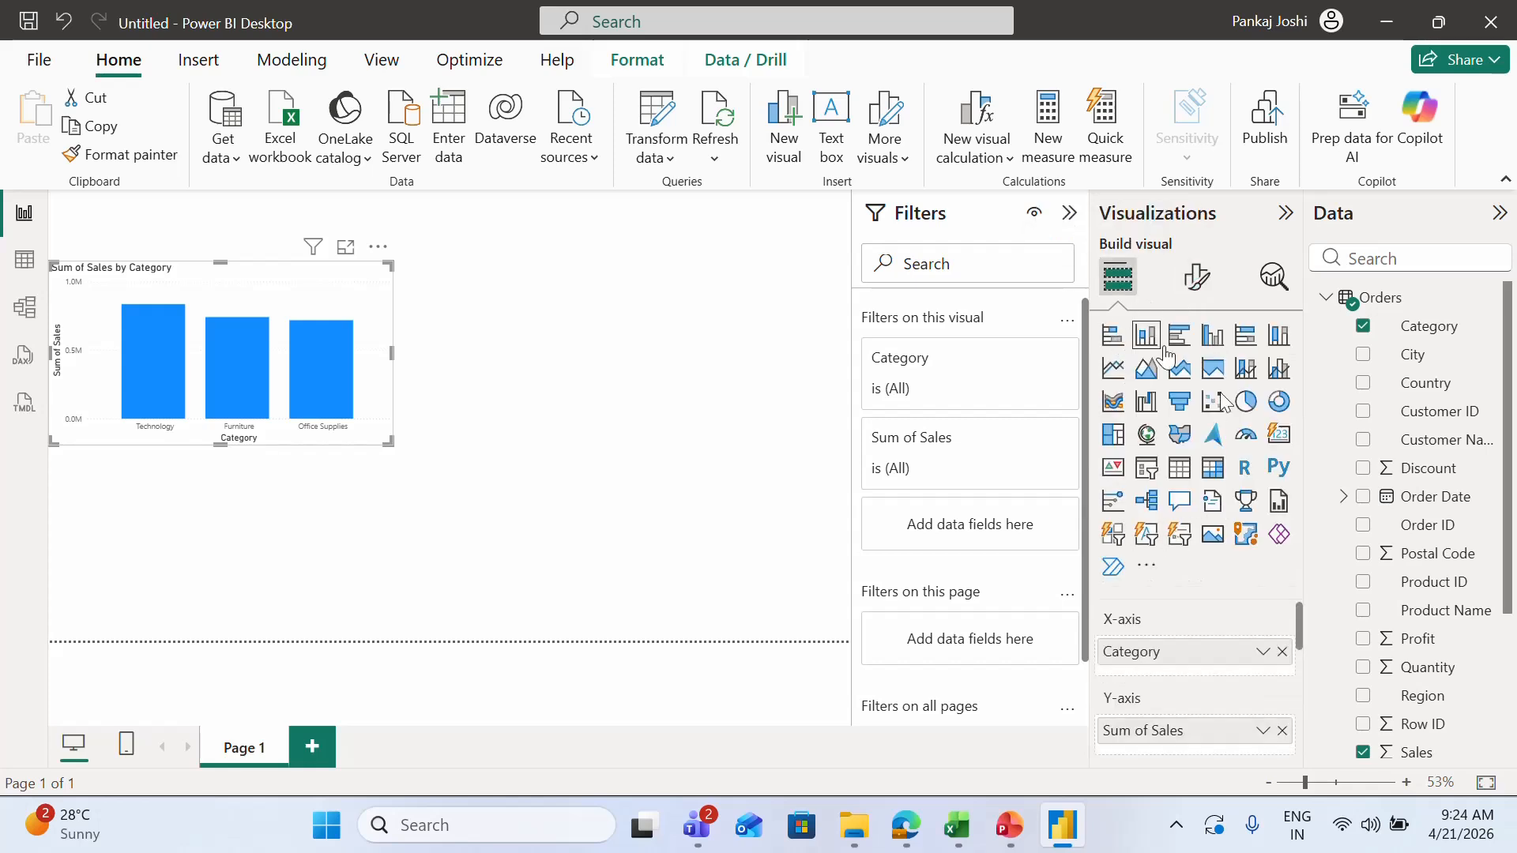
pyautogui.click(1201, 277)
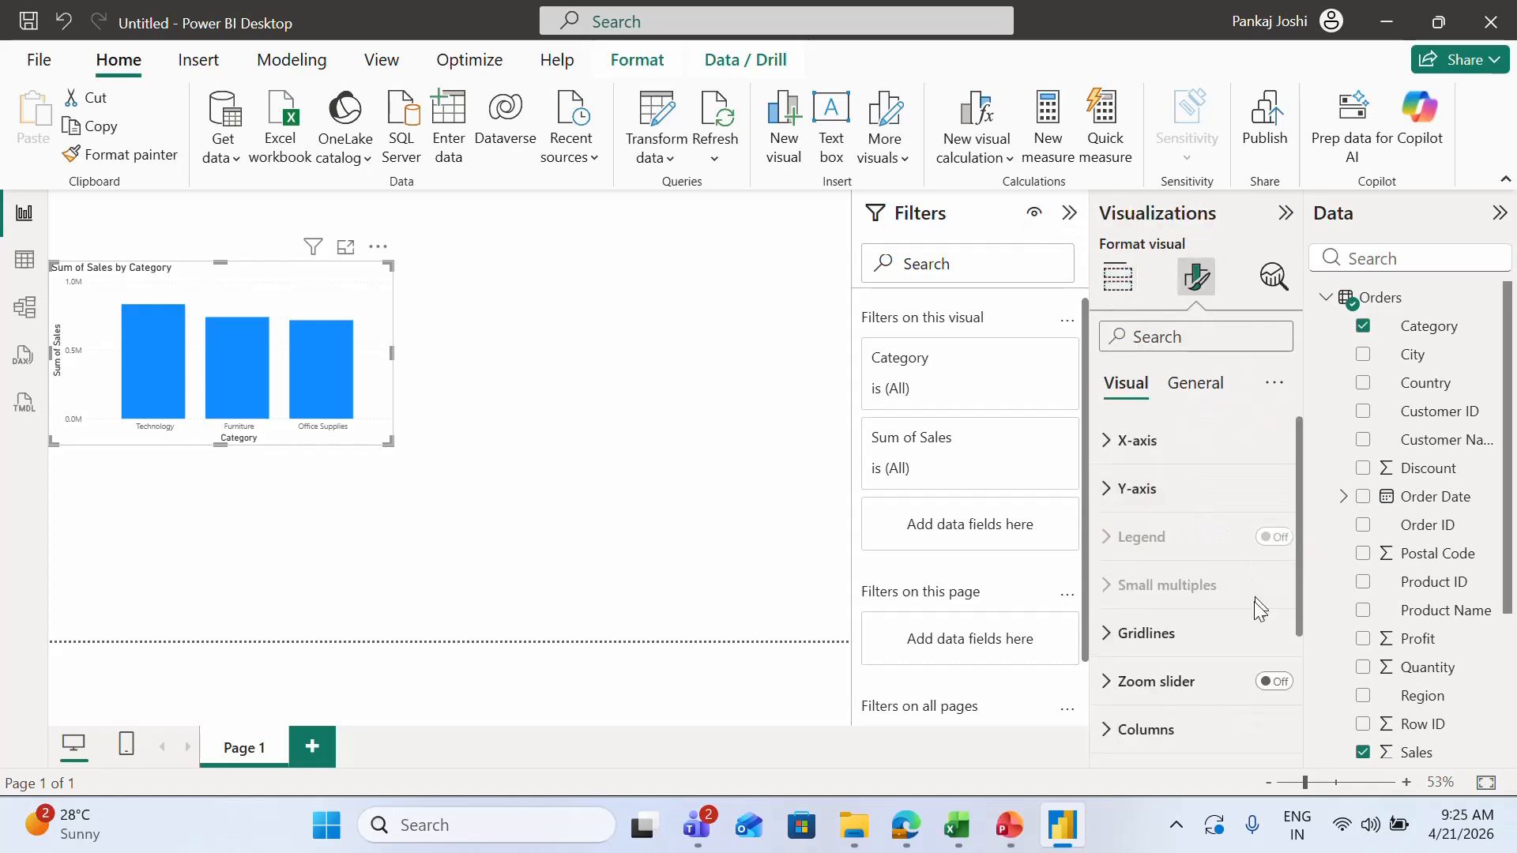
pyautogui.click(1193, 383)
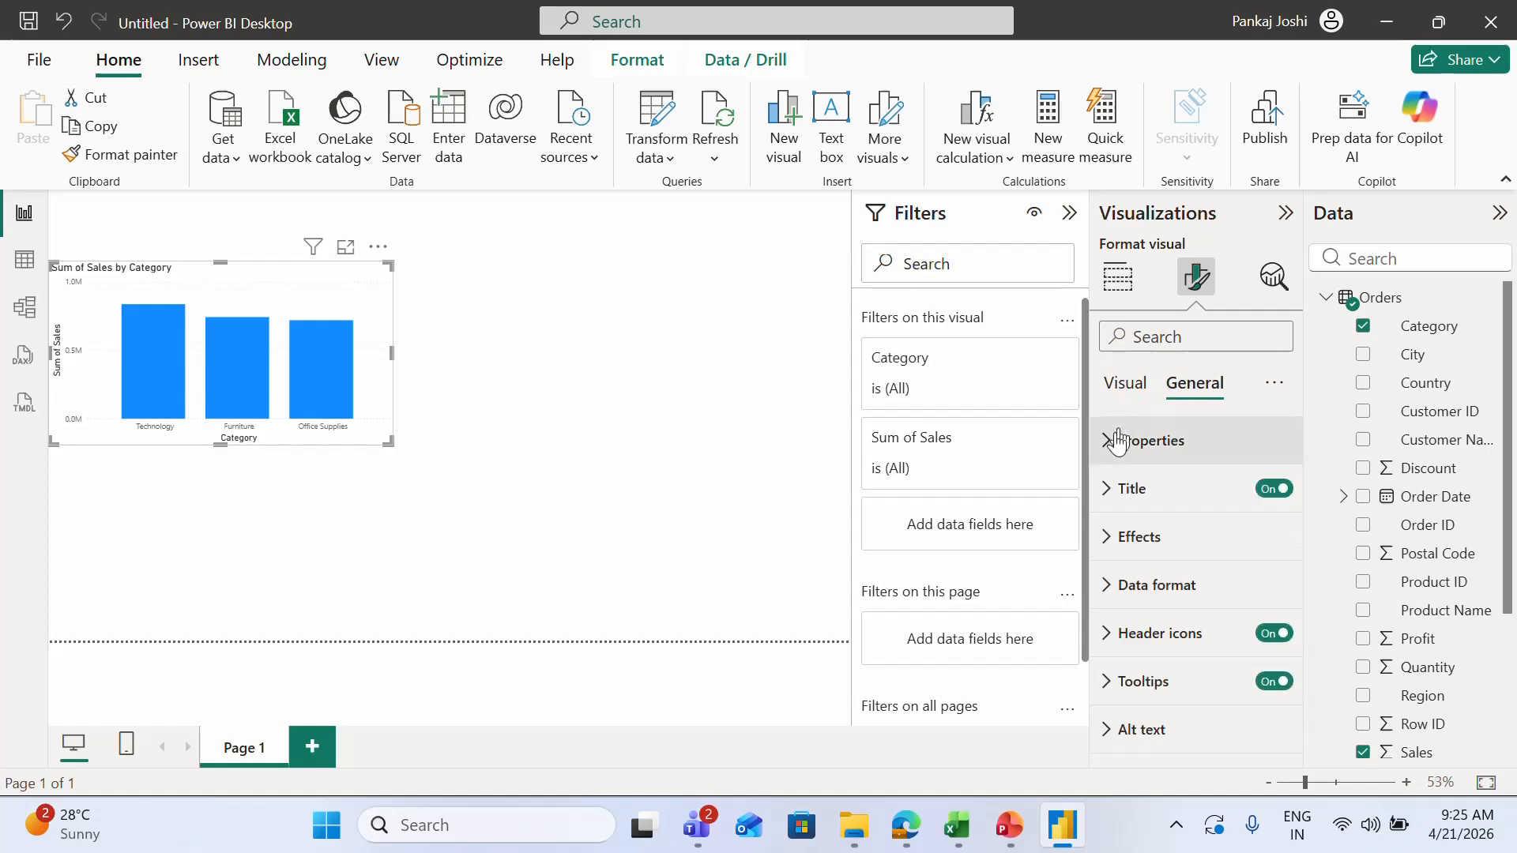
pyautogui.click(1104, 490)
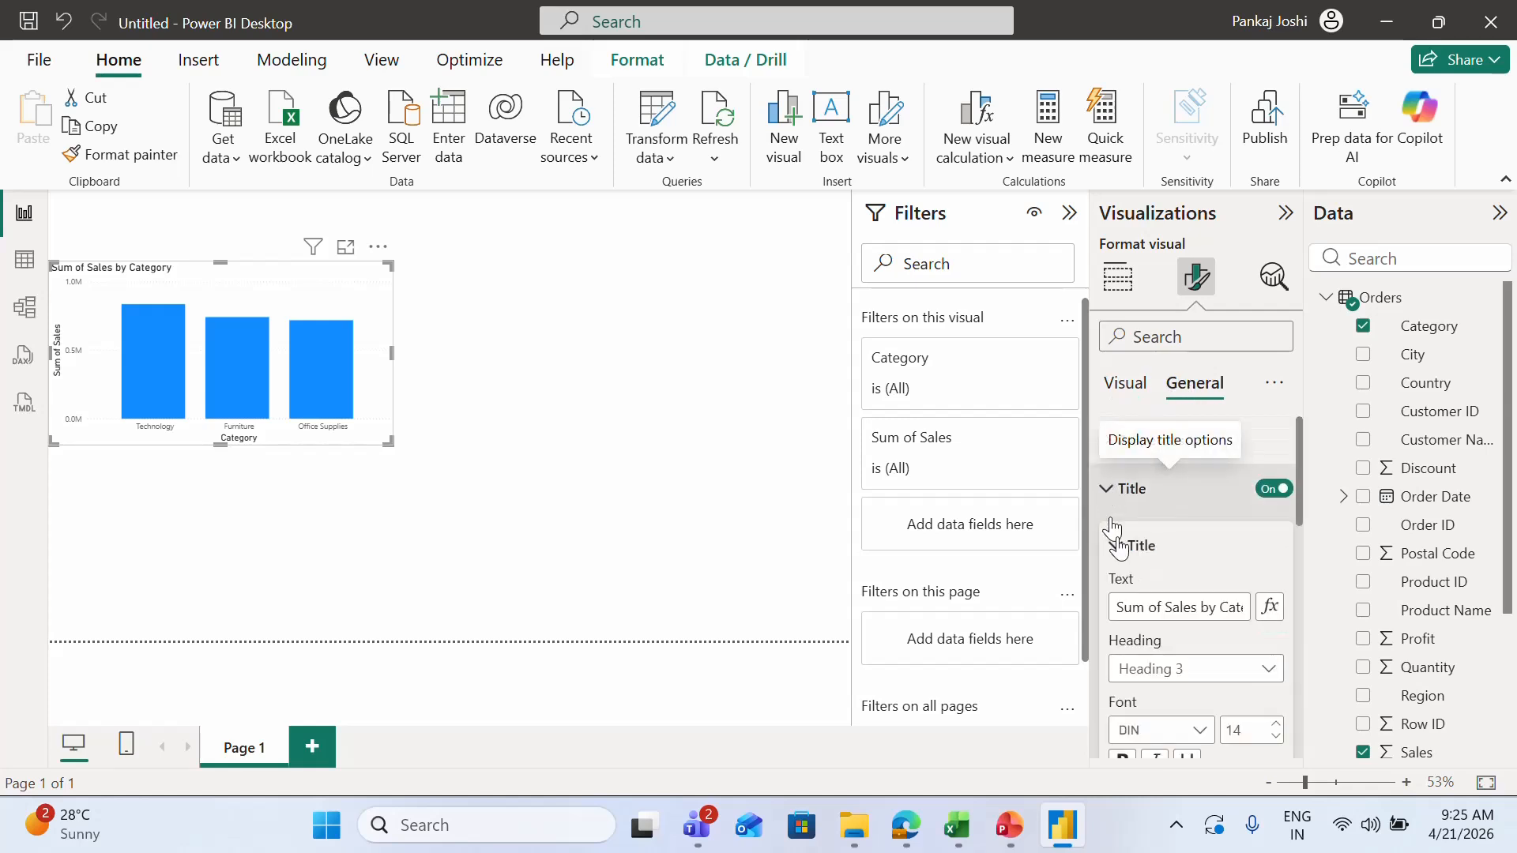
pyautogui.tripleClick(1182, 607)
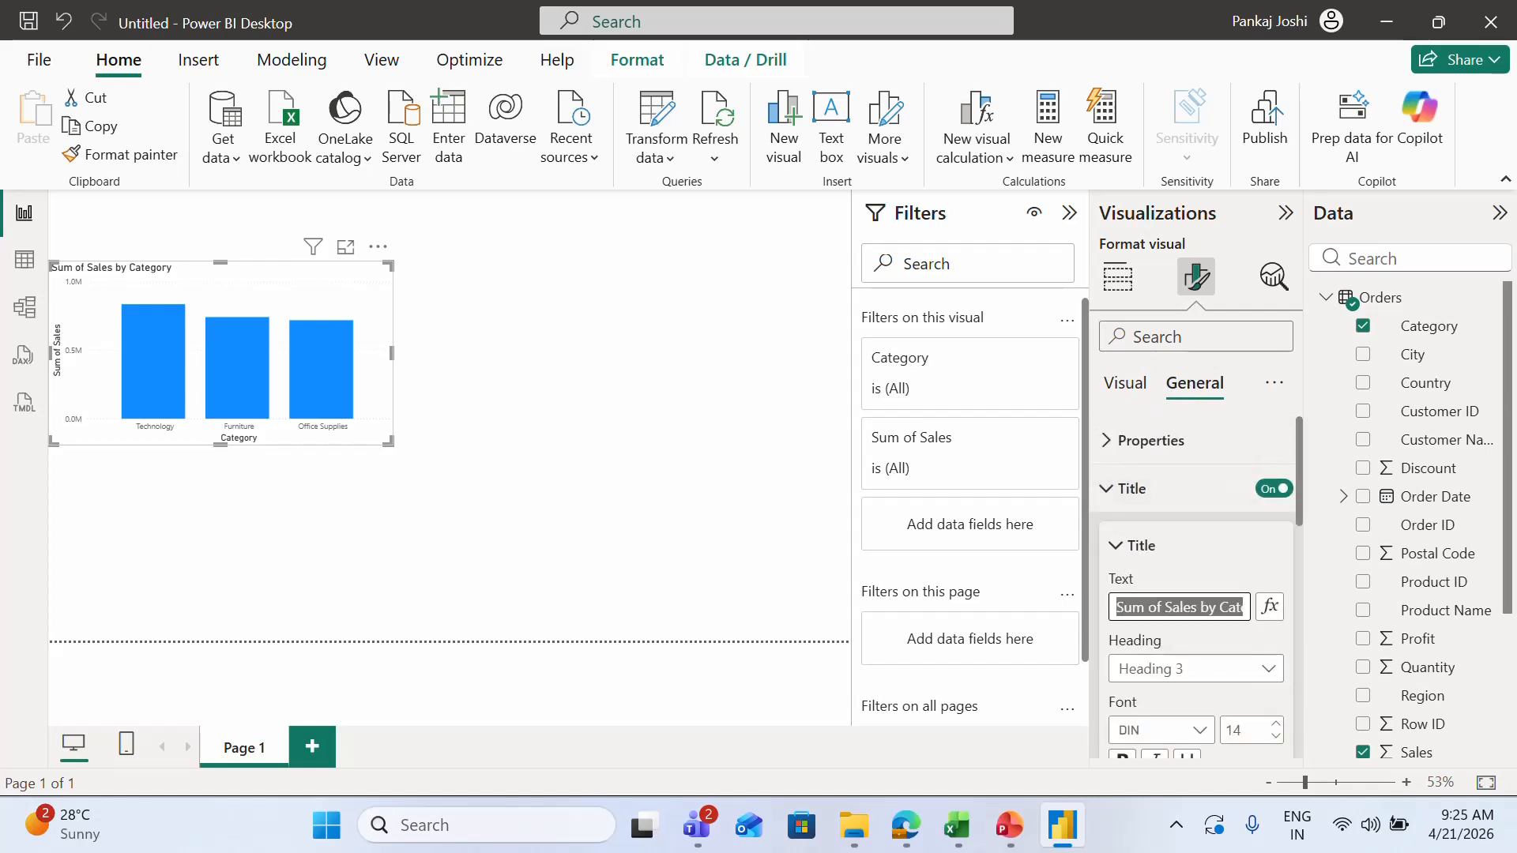
pyautogui.write('Cate')
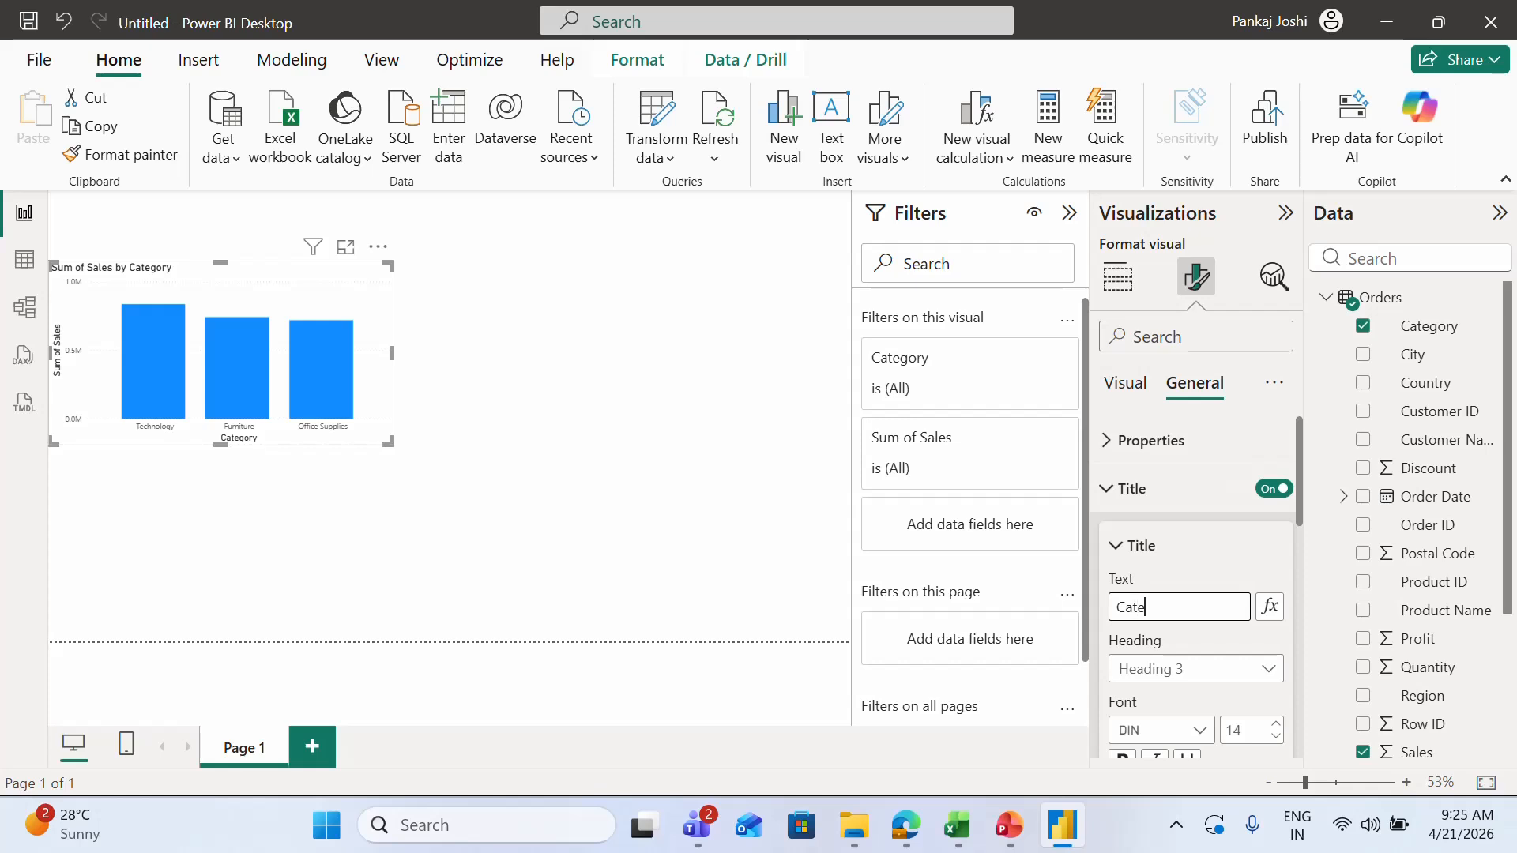
pyautogui.write('gory wise sales')
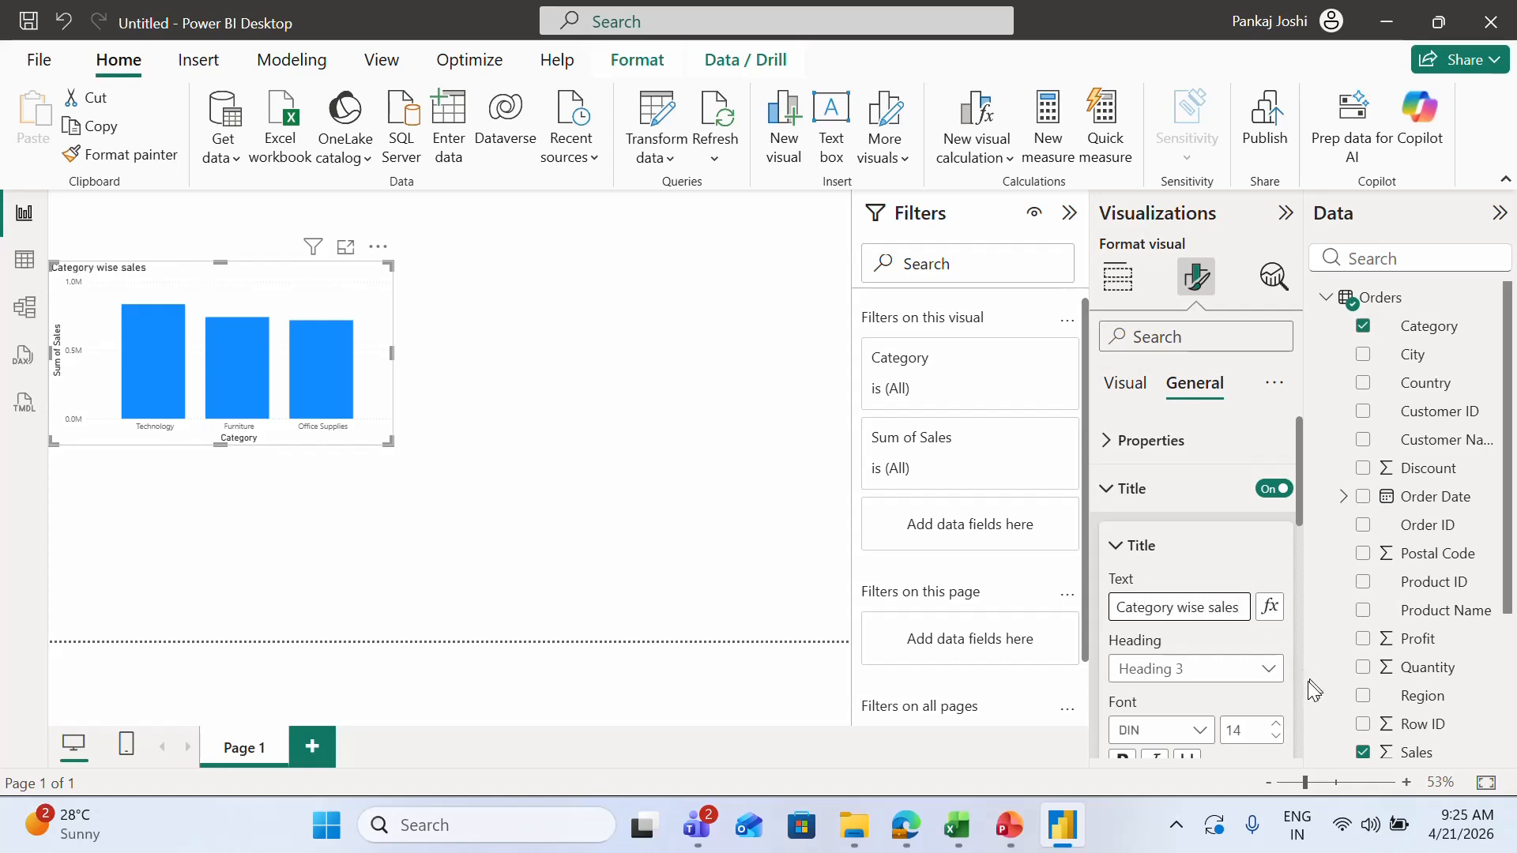
pyautogui.scroll(-5, 1301, 676)
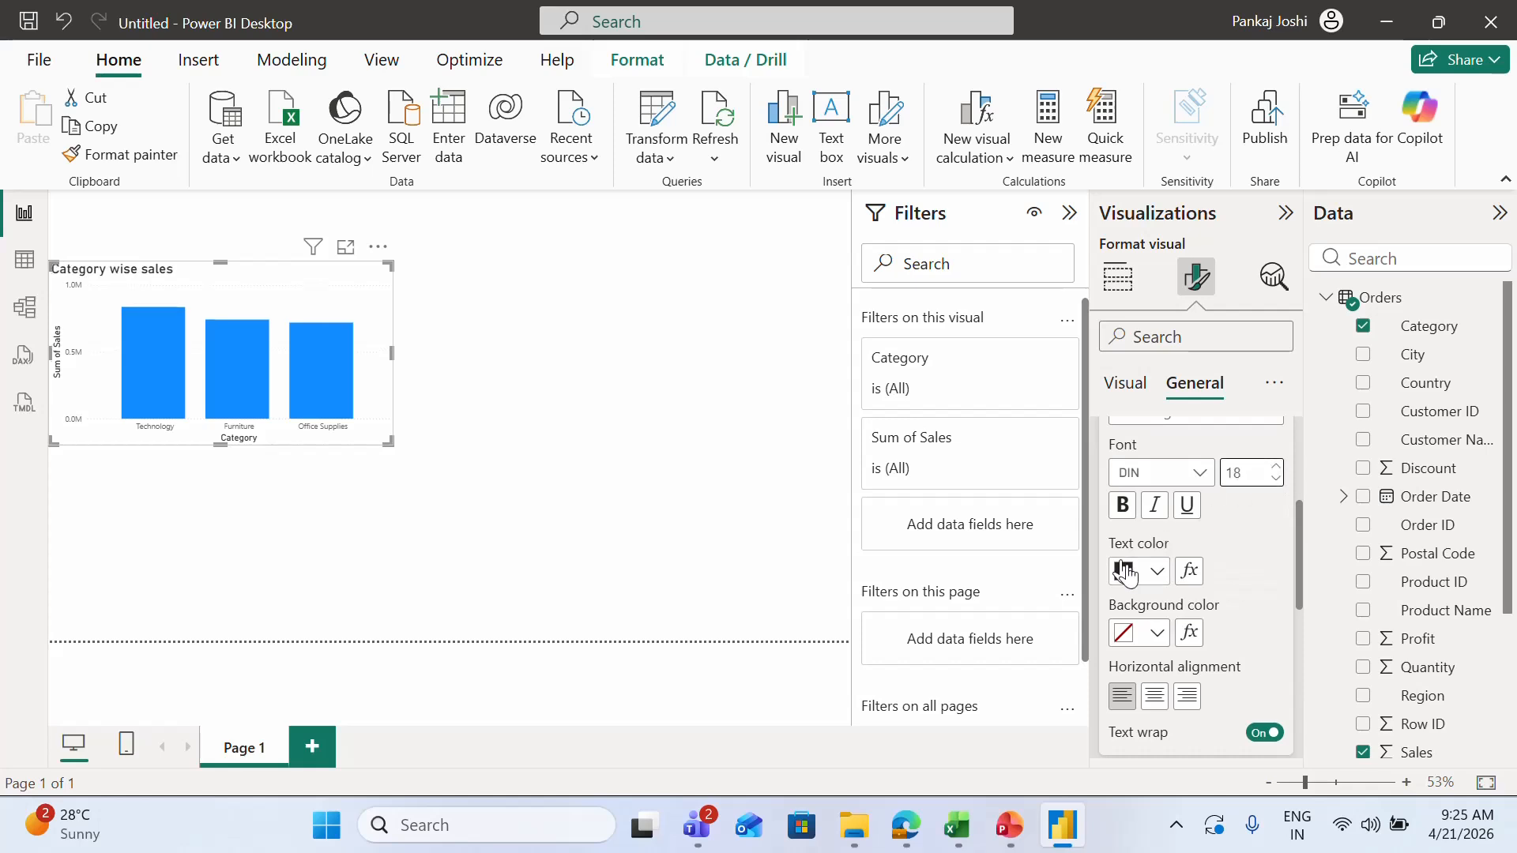
# Step: Give the chart title a light blue background, center it horizontally and make it bold
pyautogui.click(1156, 633)
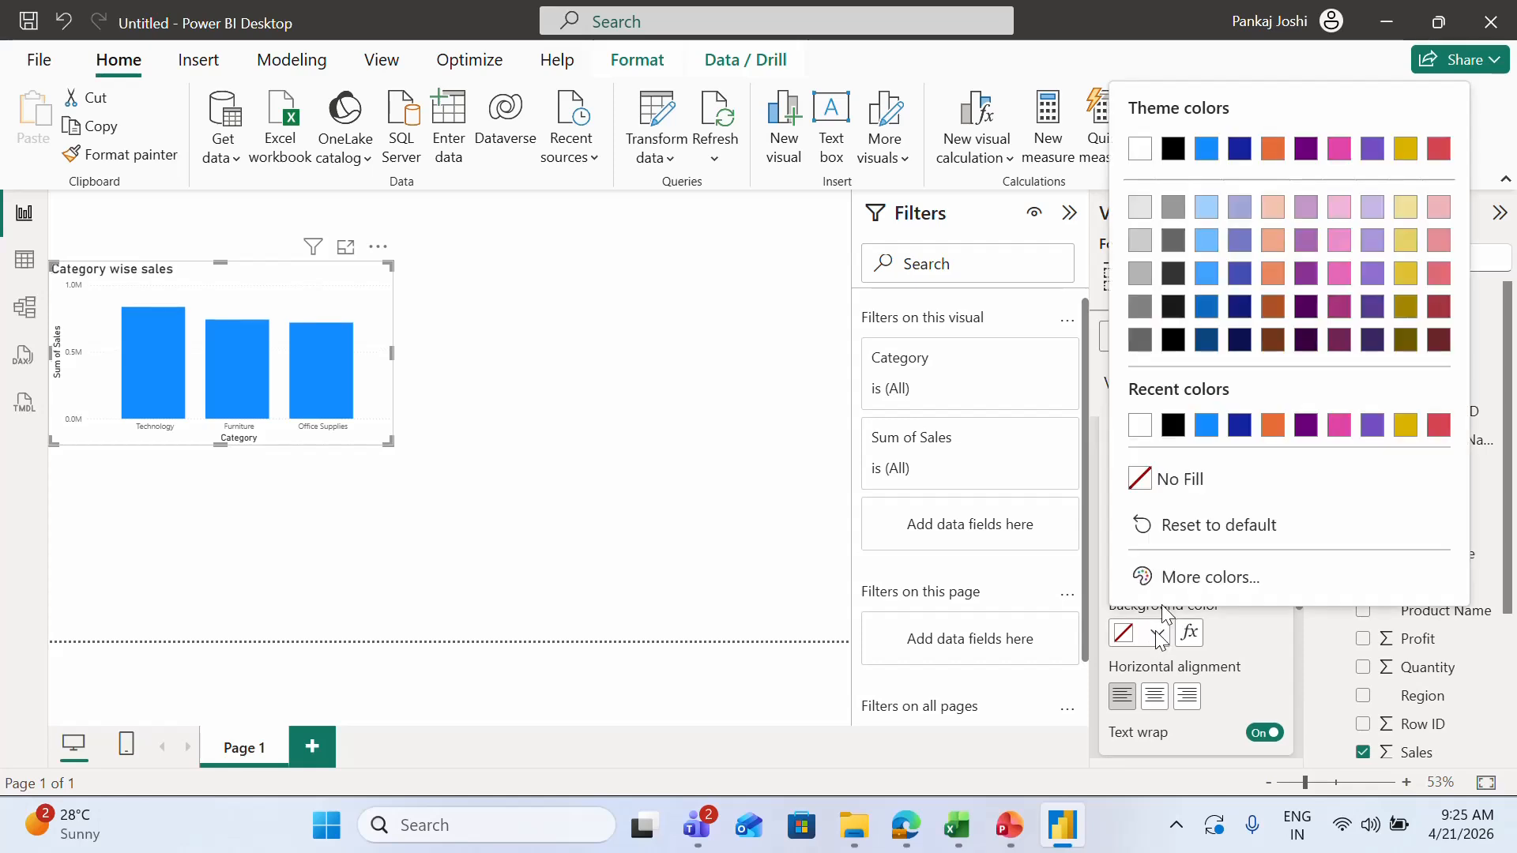
pyautogui.click(1207, 209)
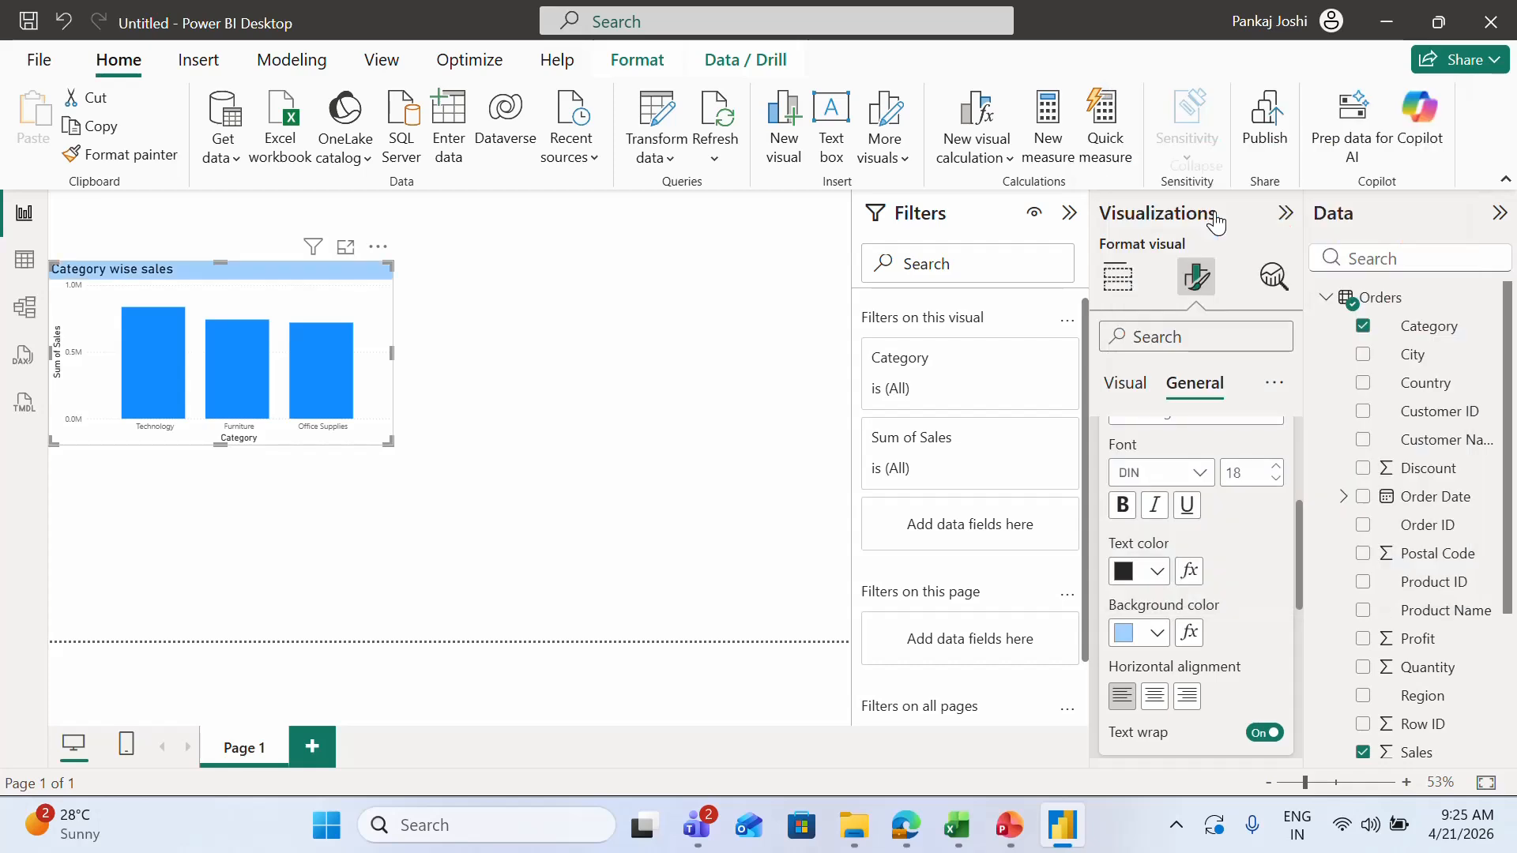
pyautogui.click(1154, 695)
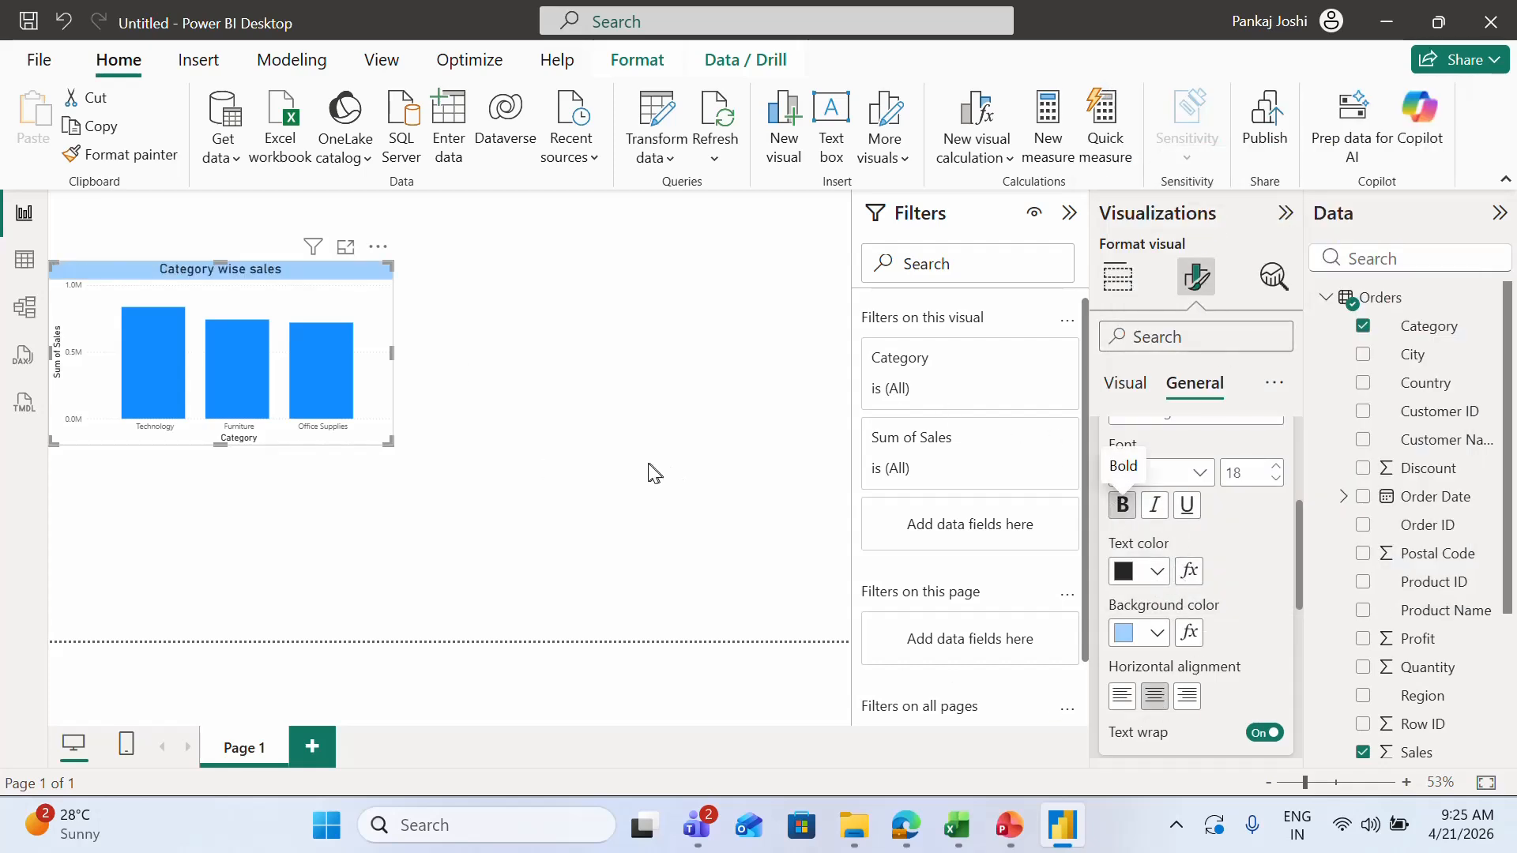
pyautogui.click(625, 480)
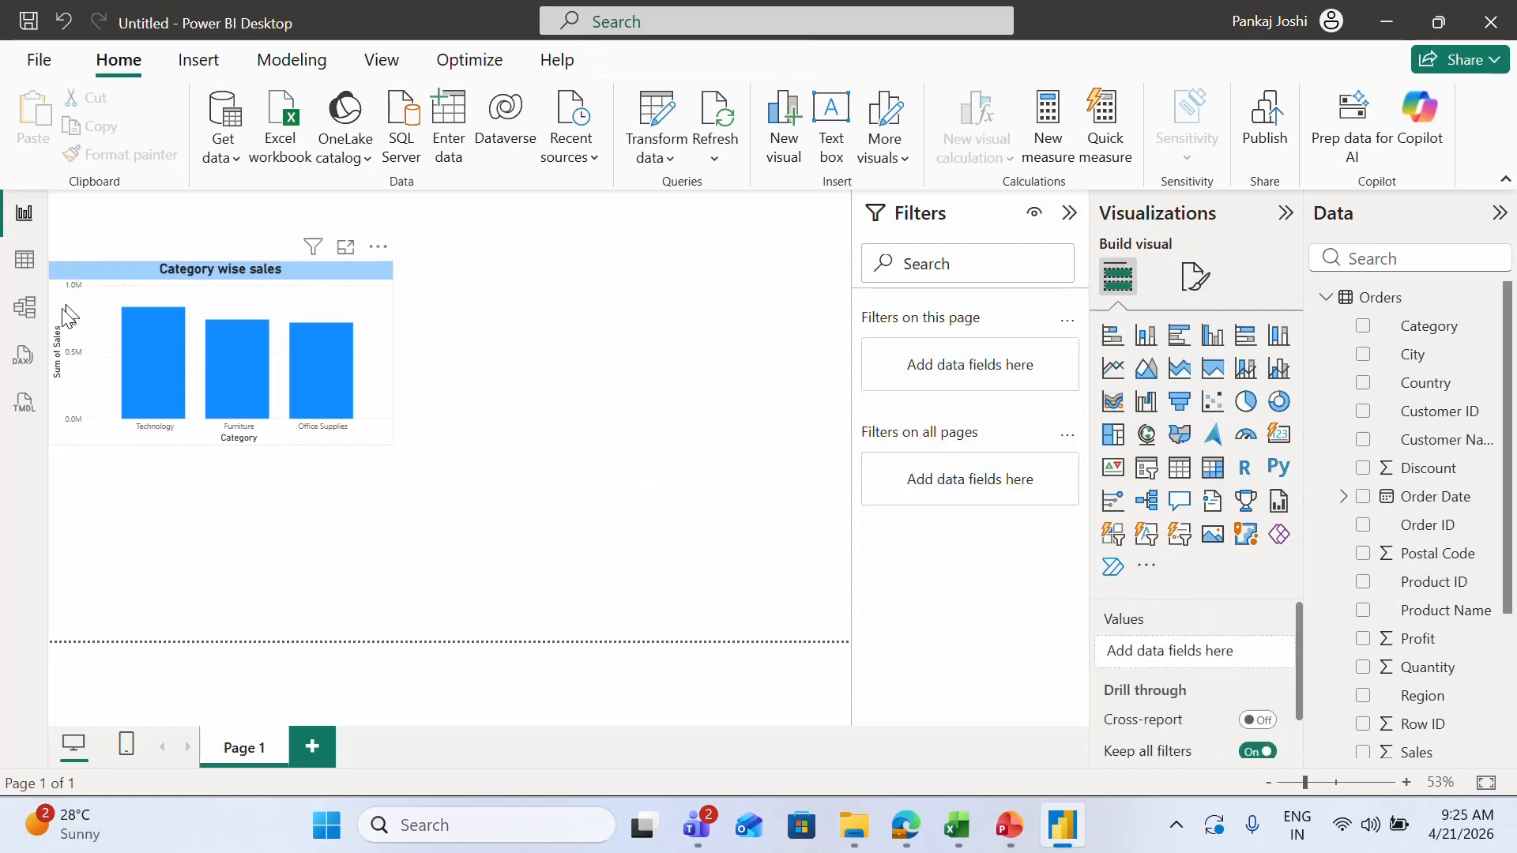
# Step: Turn off the Y-axis values and the Y-axis title on the Category wise sales chart
pyautogui.click(350, 290)
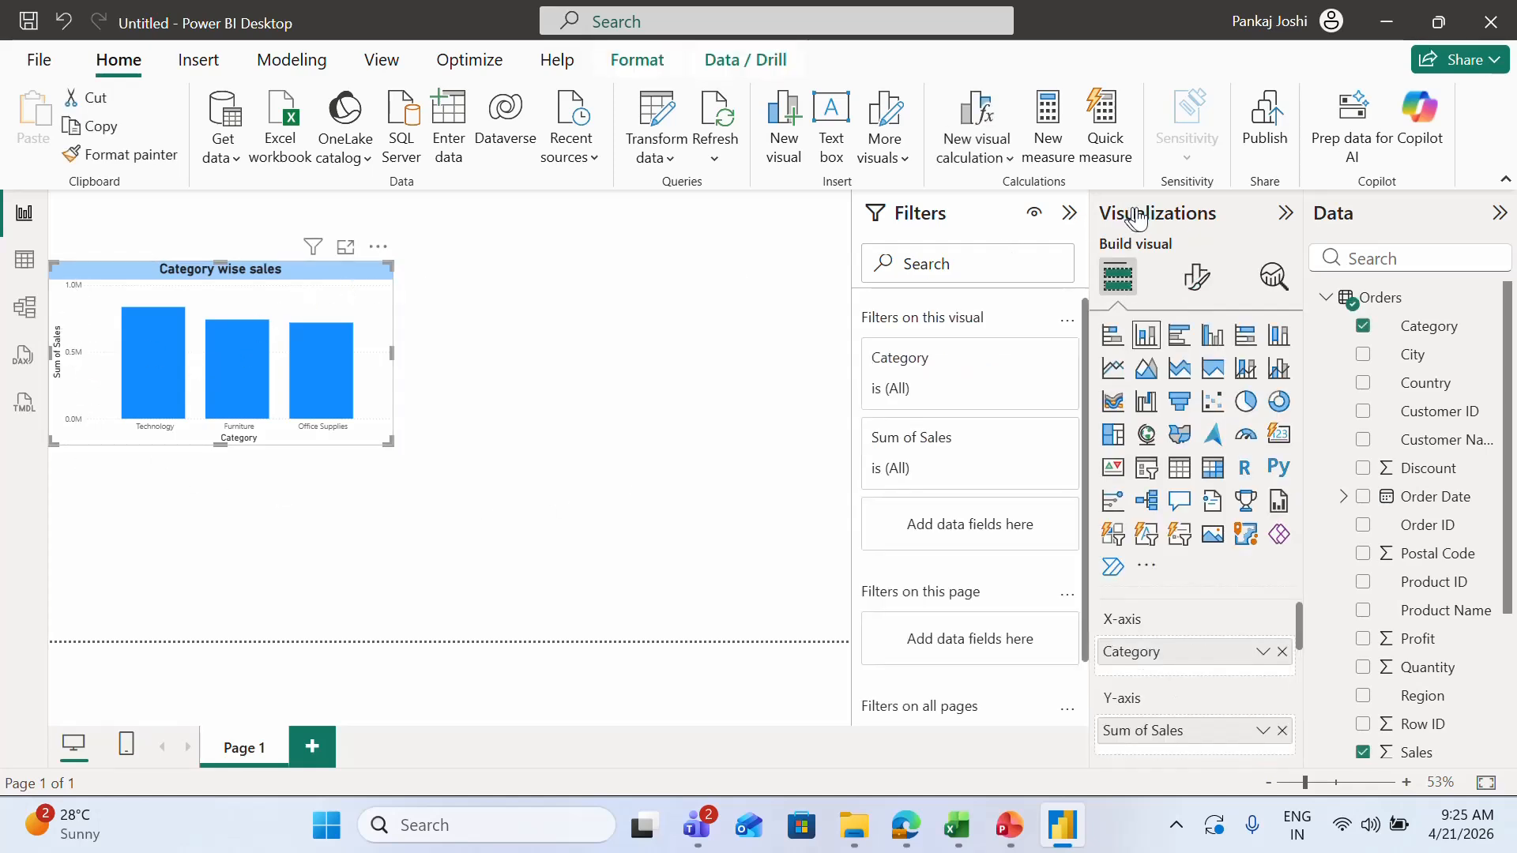
pyautogui.click(1196, 281)
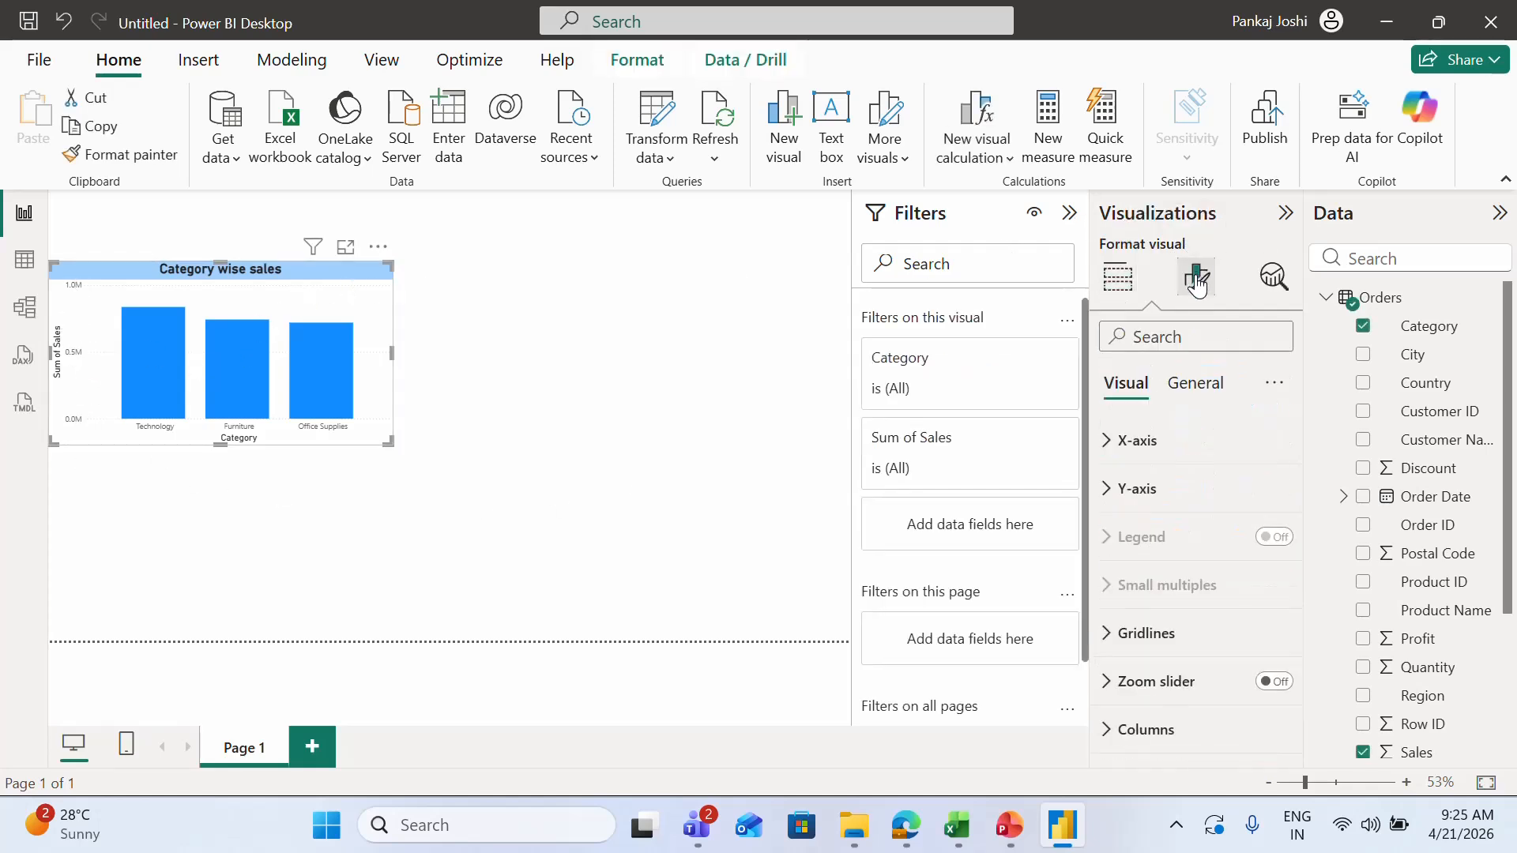
pyautogui.click(1106, 488)
pyautogui.scroll(-3, 1299, 638)
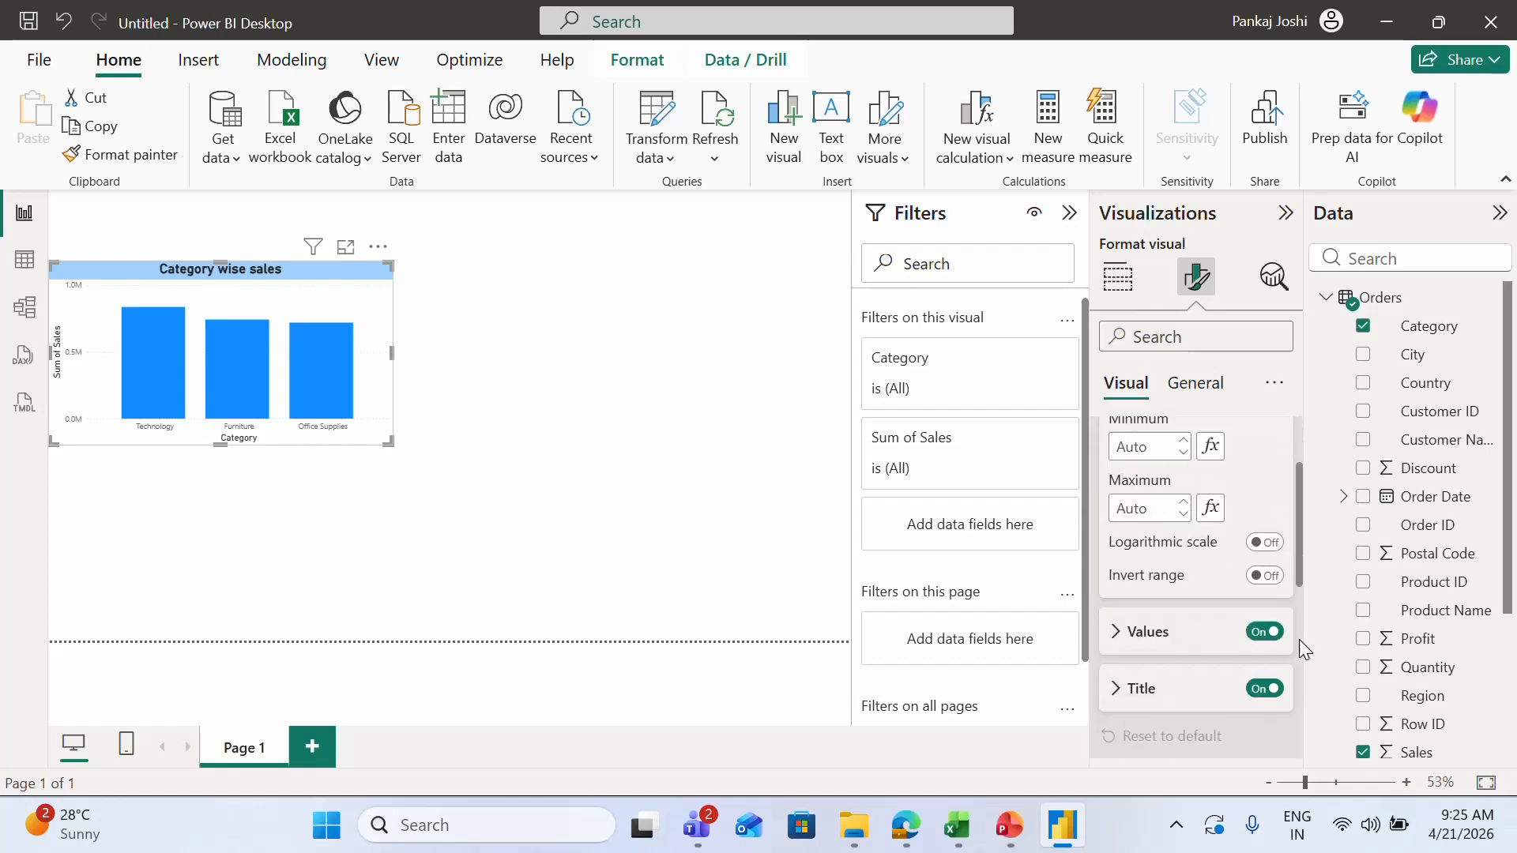
pyautogui.click(1264, 535)
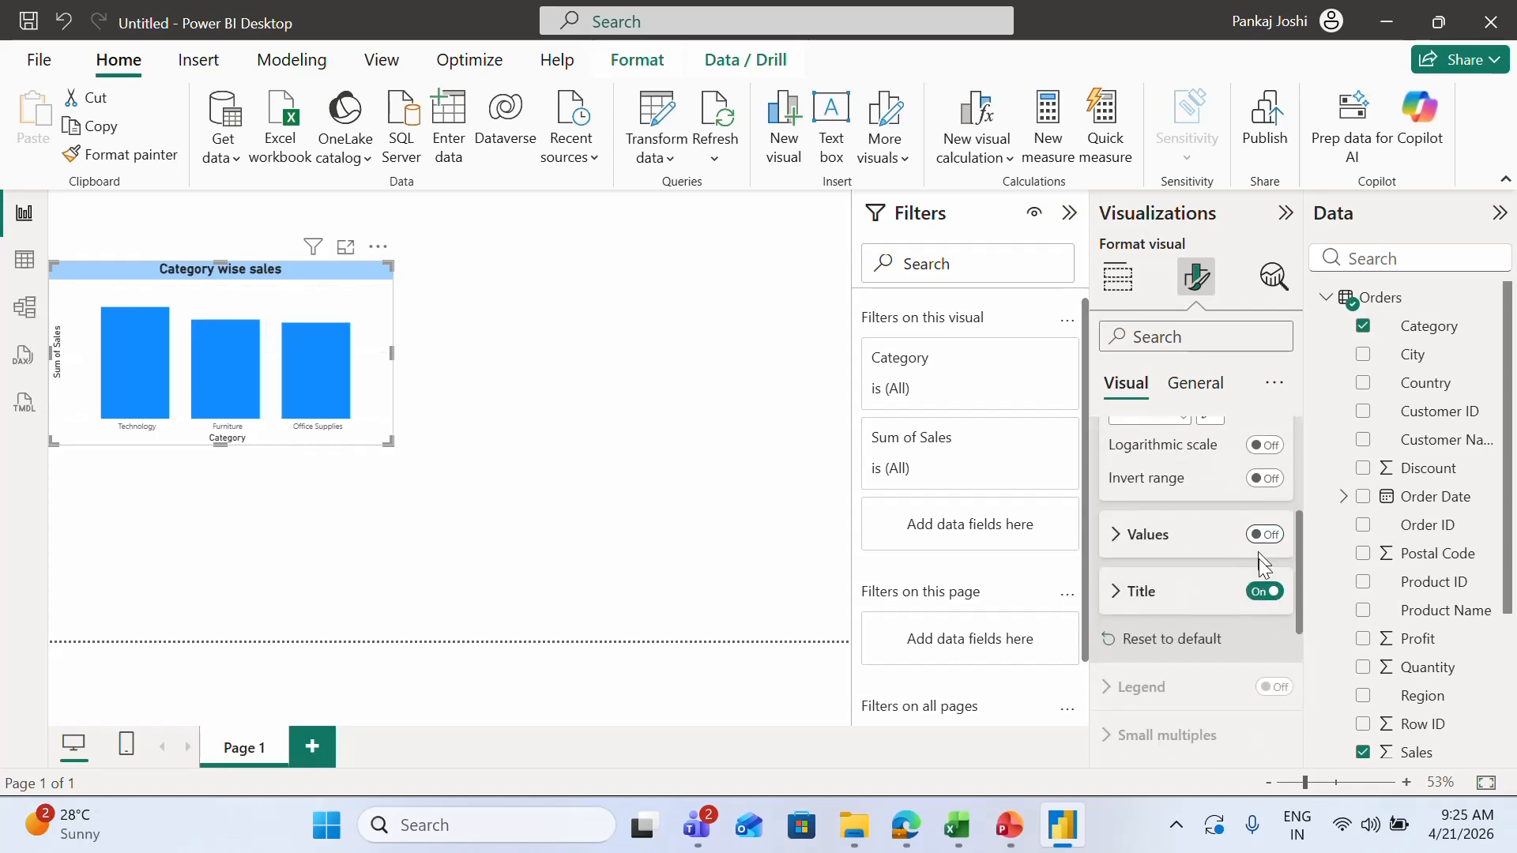
pyautogui.click(1264, 591)
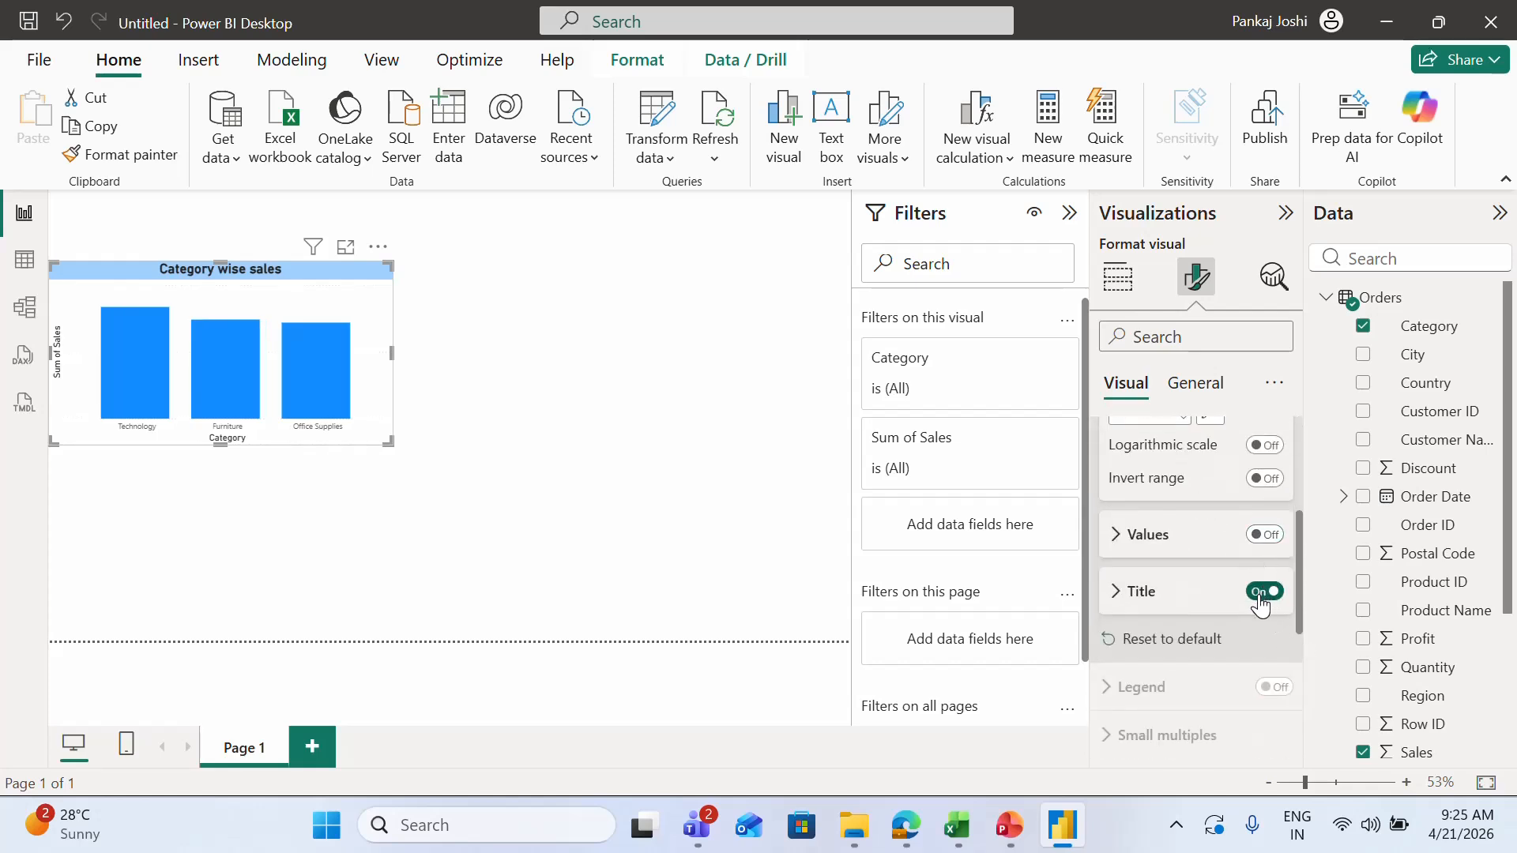
pyautogui.click(740, 586)
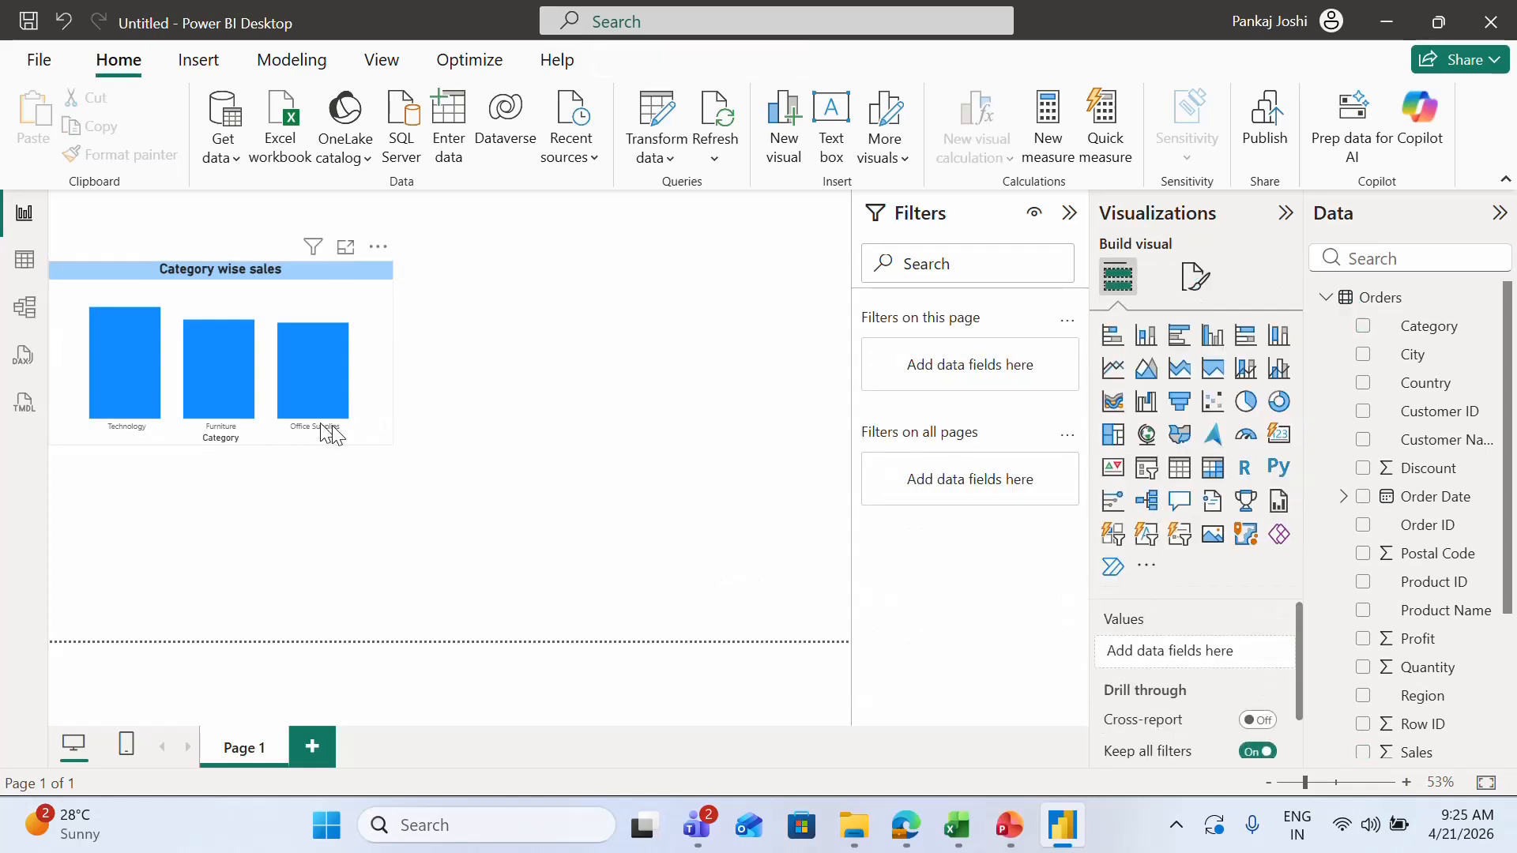
# Step: Make the chart's X-axis category labels bold at font size 12 and turn off the X-axis title
pyautogui.click(320, 439)
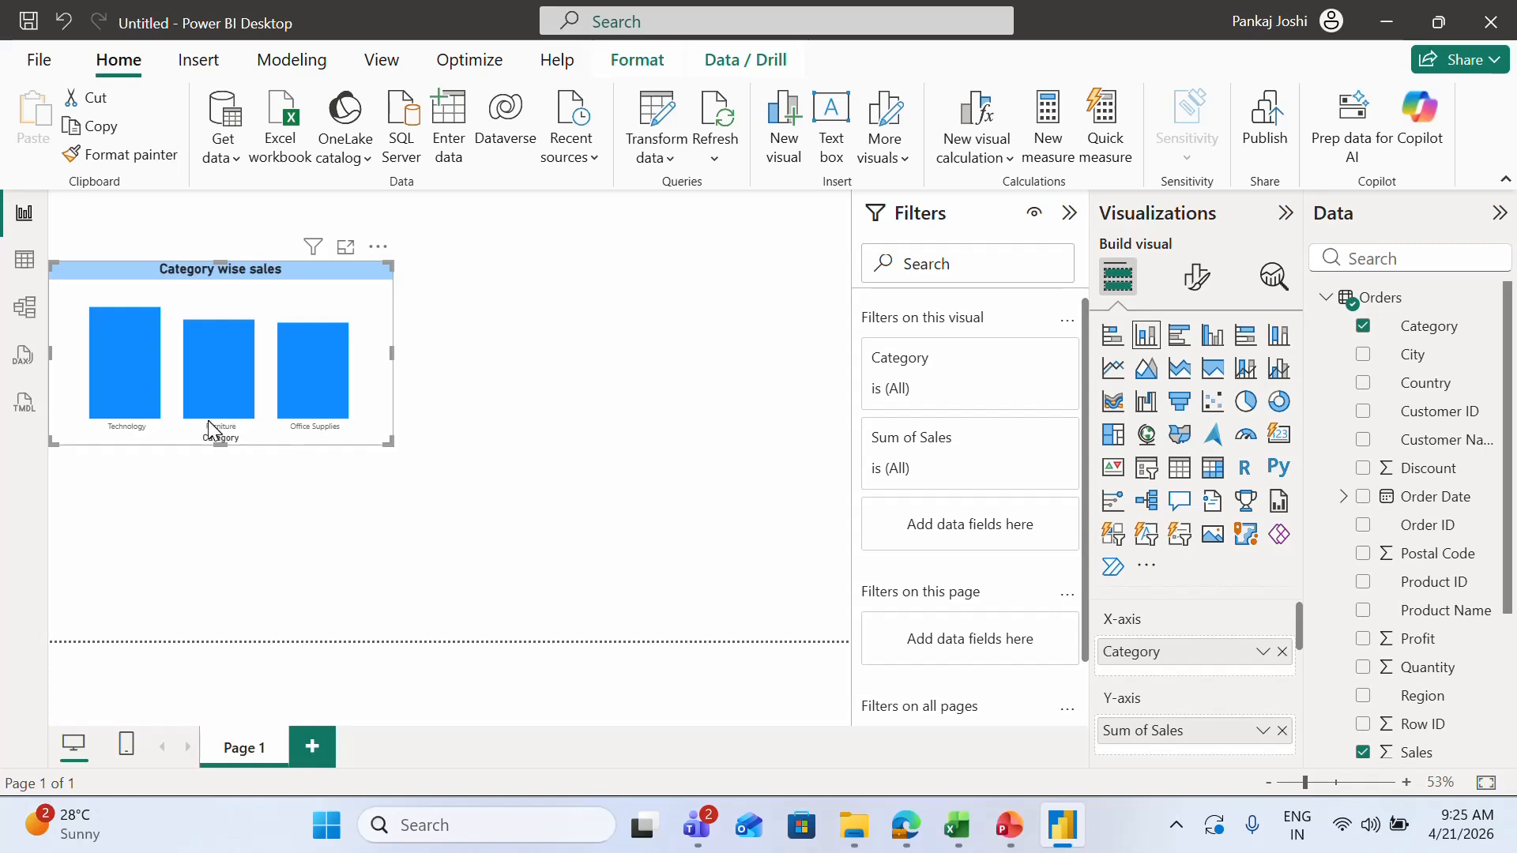
pyautogui.click(1197, 276)
pyautogui.click(1109, 443)
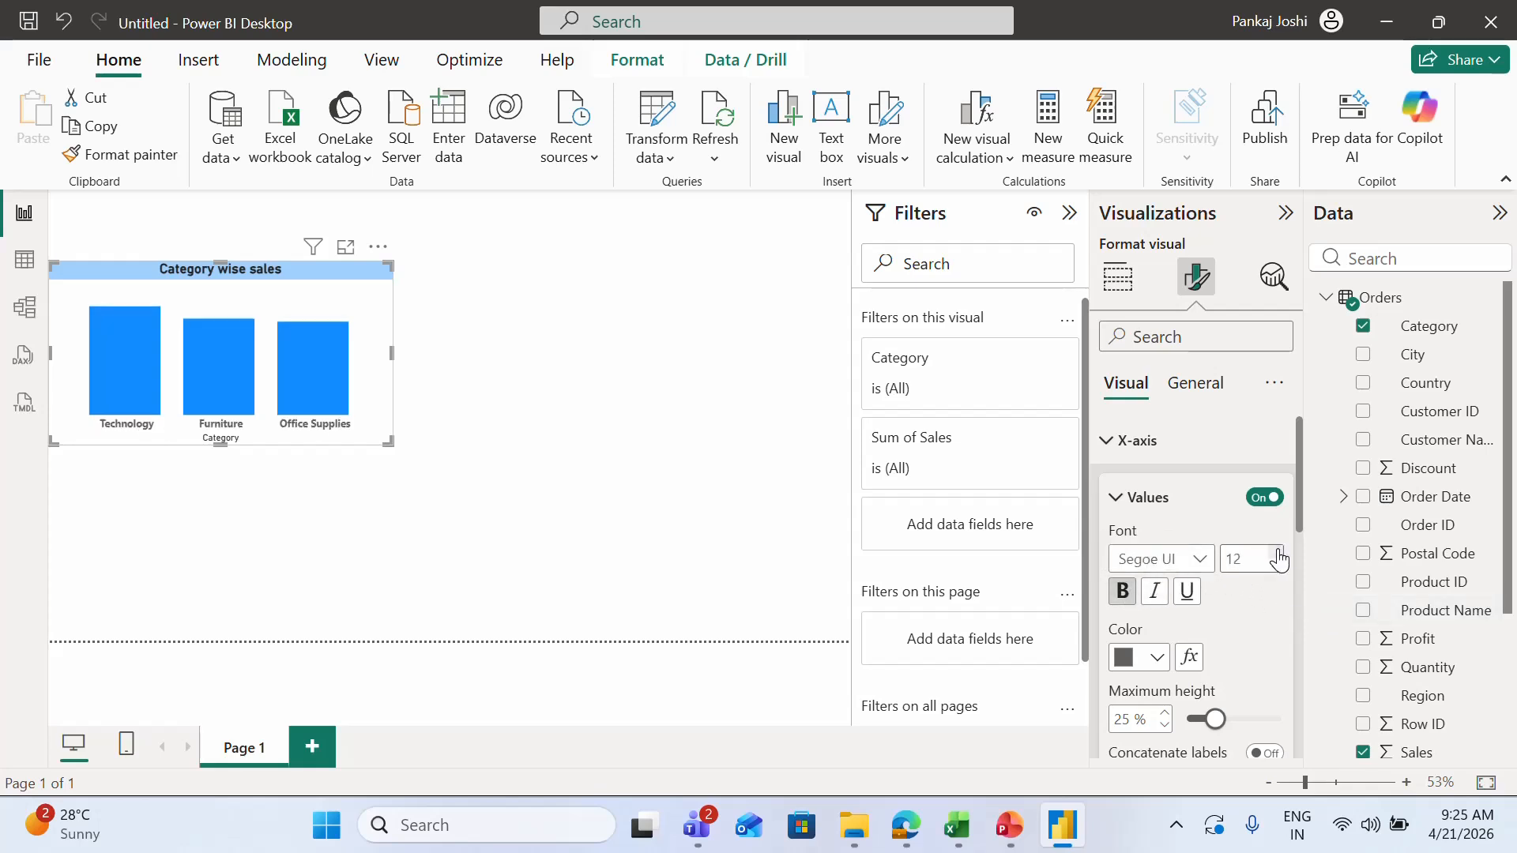
pyautogui.scroll(-3, 1296, 611)
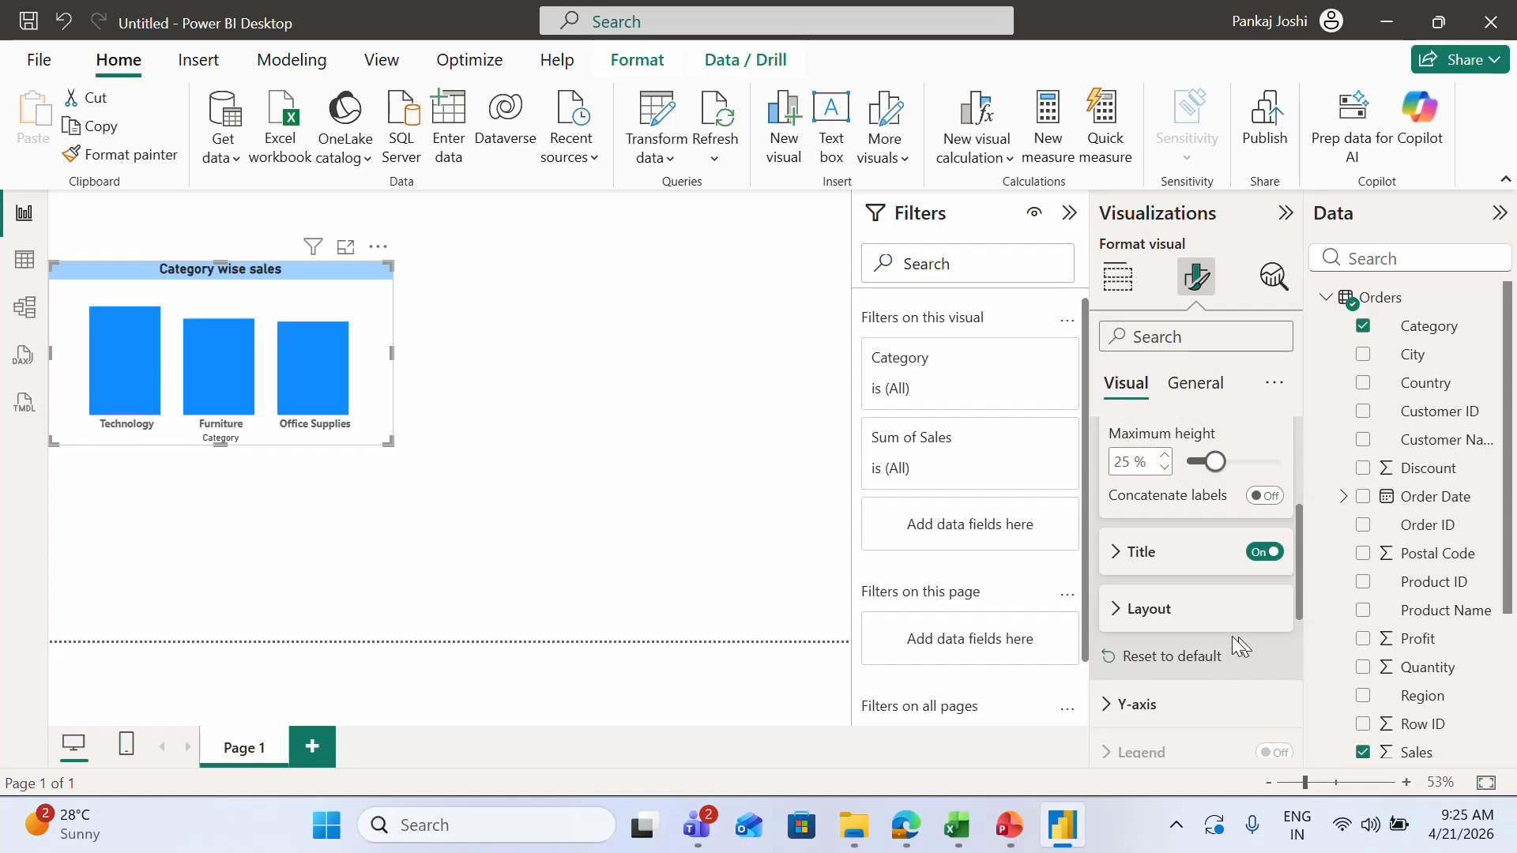
pyautogui.click(1256, 557)
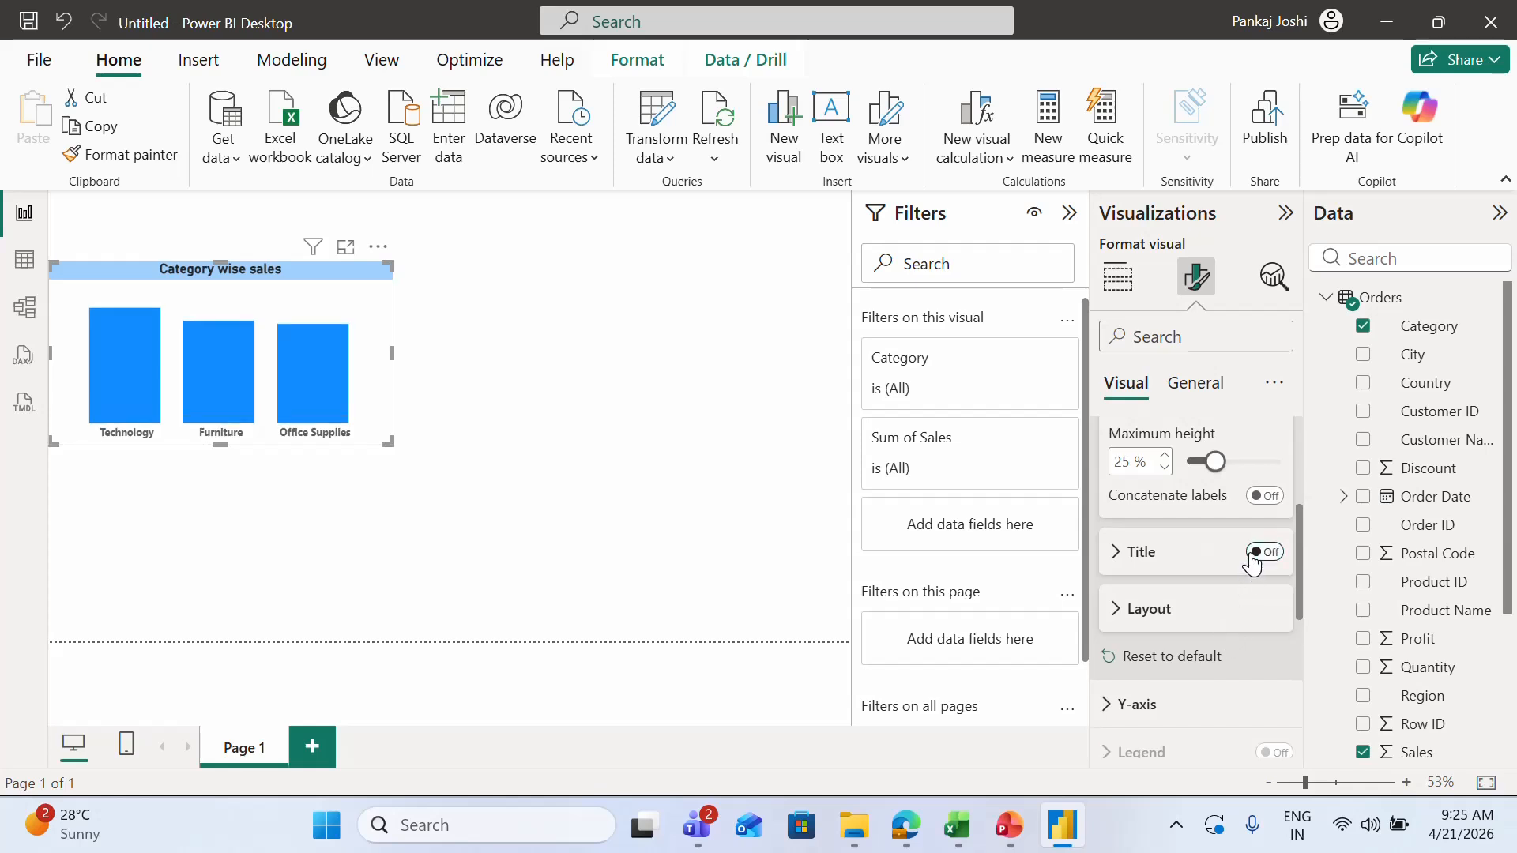
pyautogui.click(603, 561)
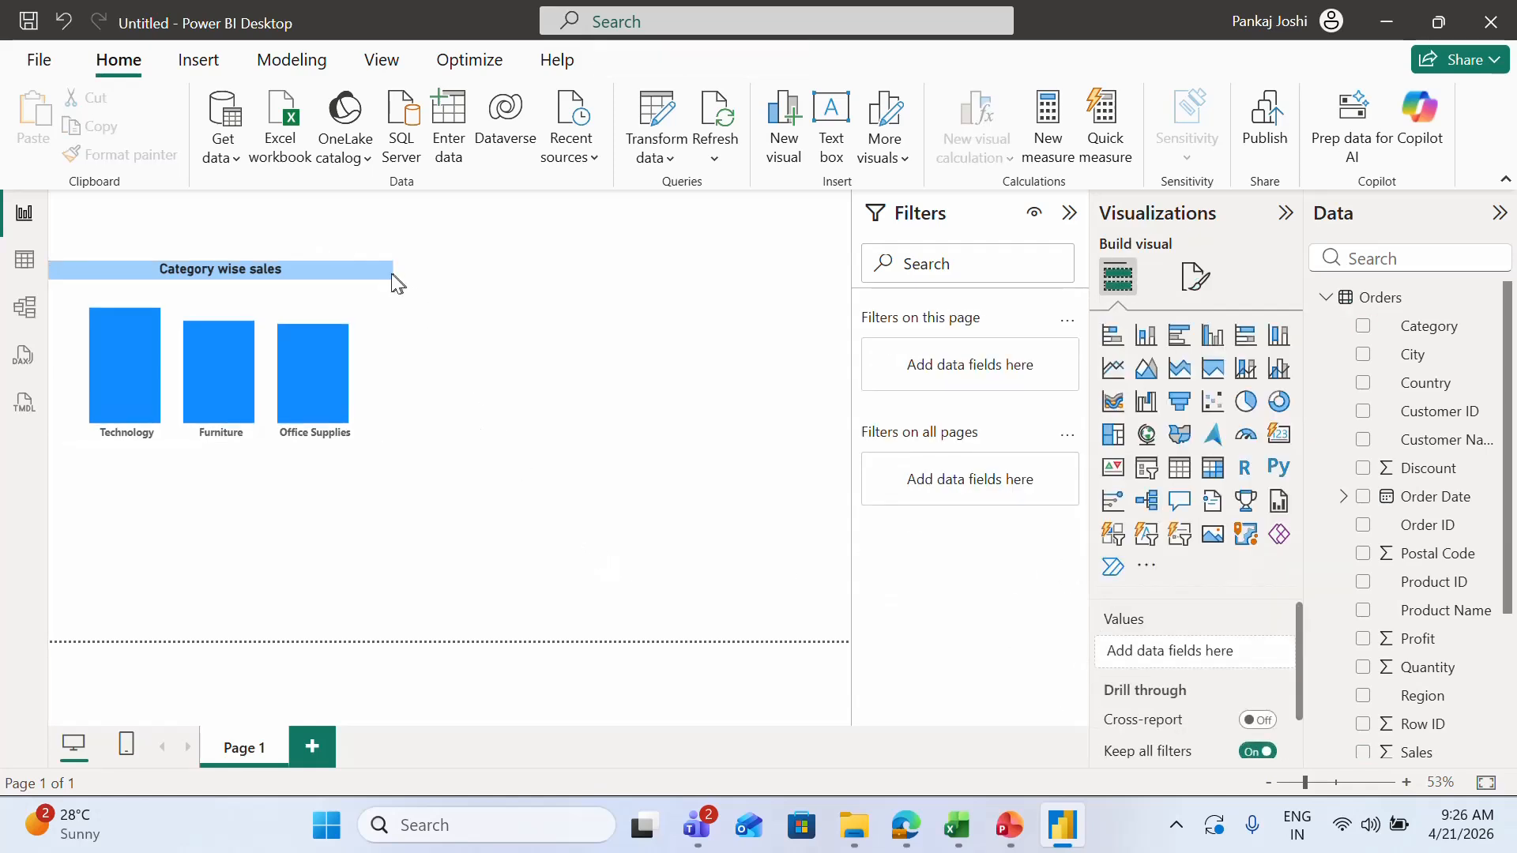
pyautogui.moveTo(373, 282)
pyautogui.mouseDown()
pyautogui.moveTo(395, 281)
pyautogui.moveTo(372, 281)
pyautogui.mouseUp()
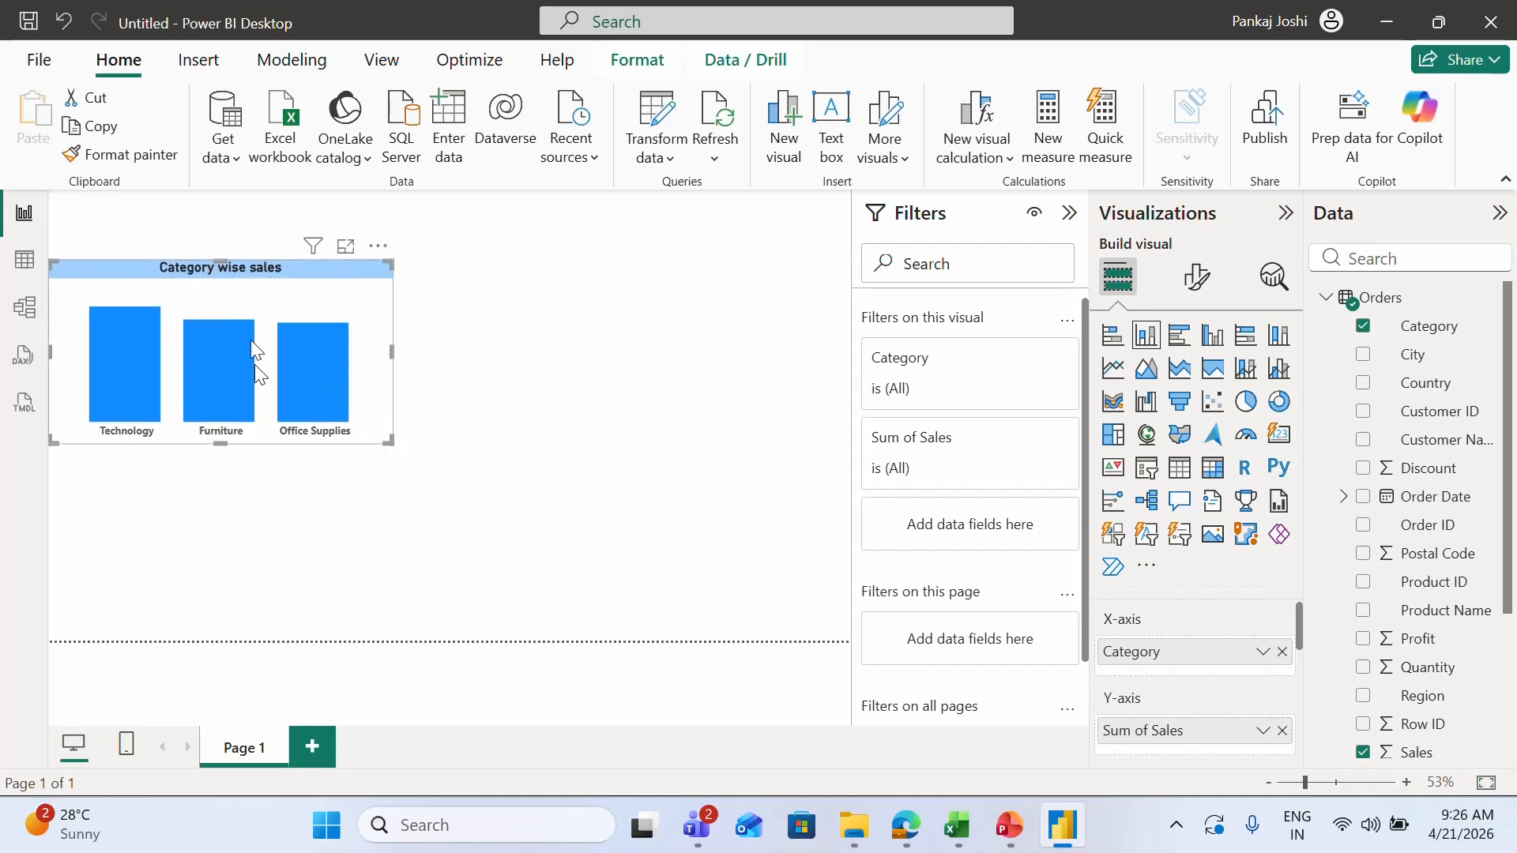
pyautogui.click(1197, 283)
pyautogui.click(1189, 385)
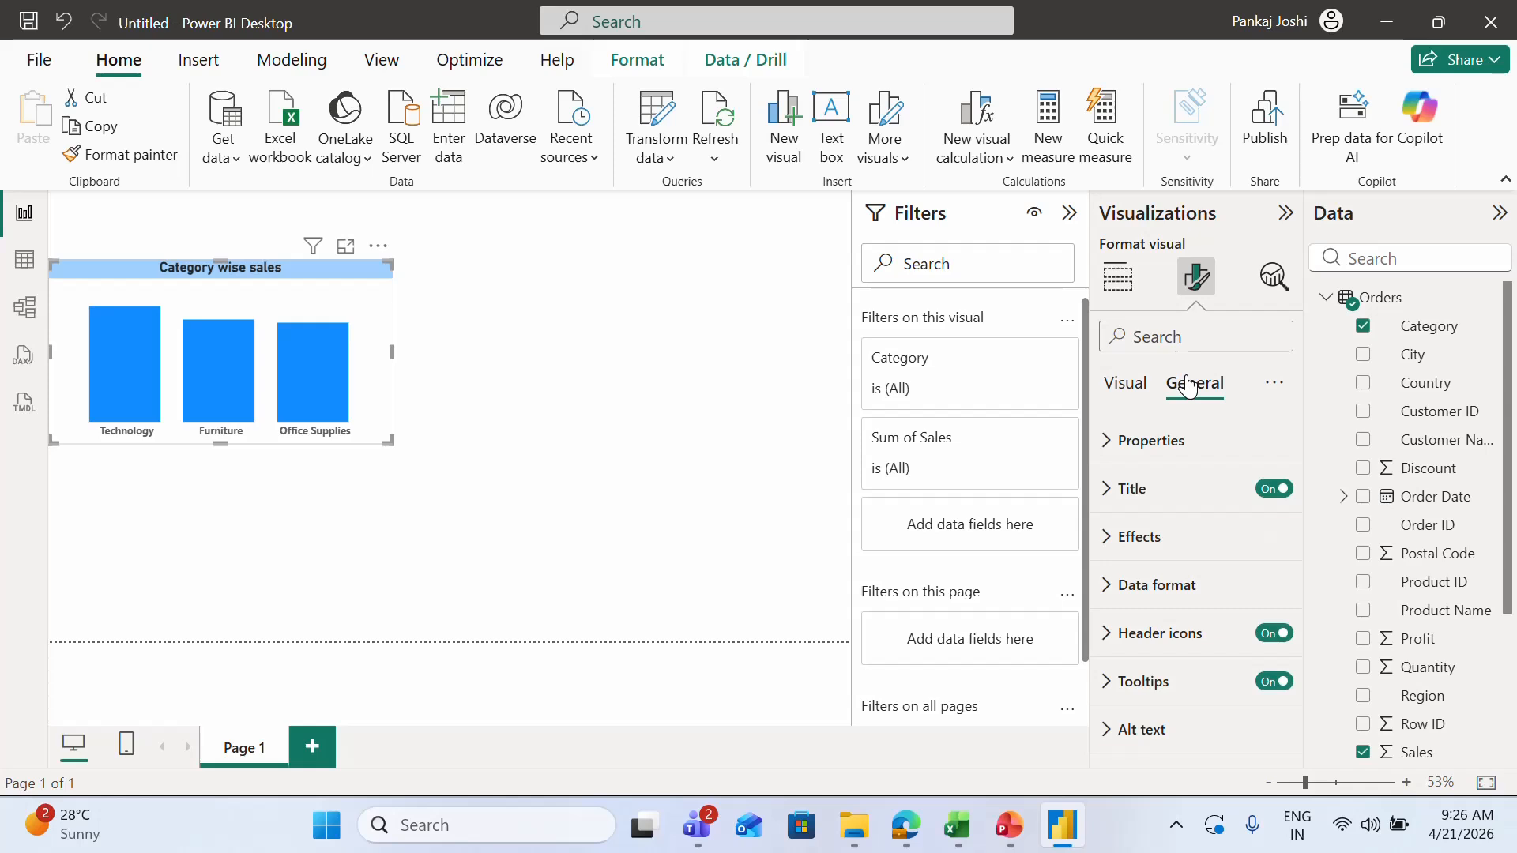
pyautogui.click(551, 427)
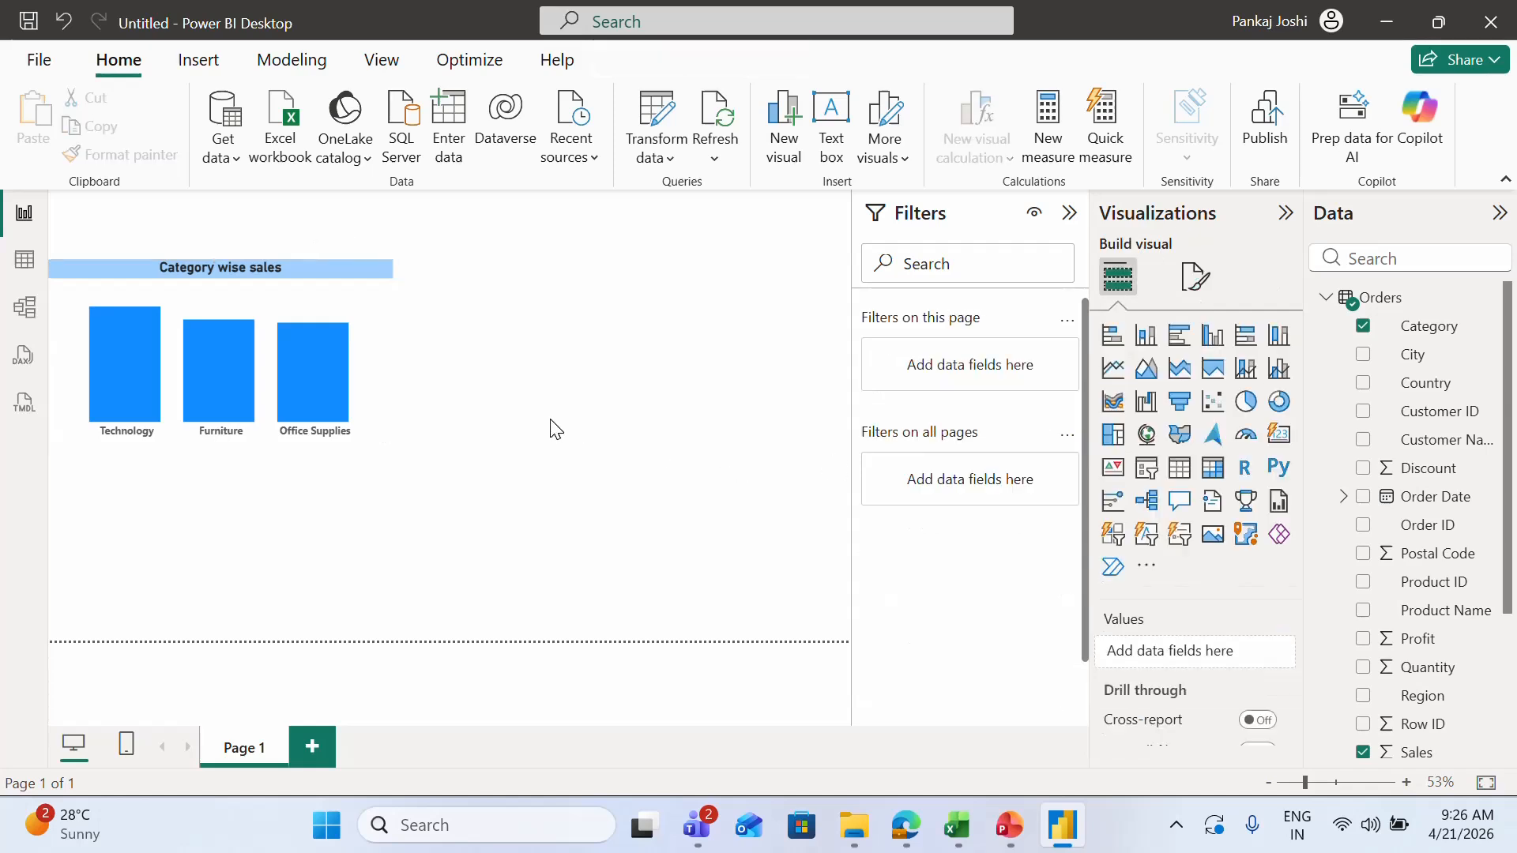
# Step: Collapse the Filters pane to enlarge the report canvas, keeping the Visualizations pane open with the column chart selected
pyautogui.click(354, 267)
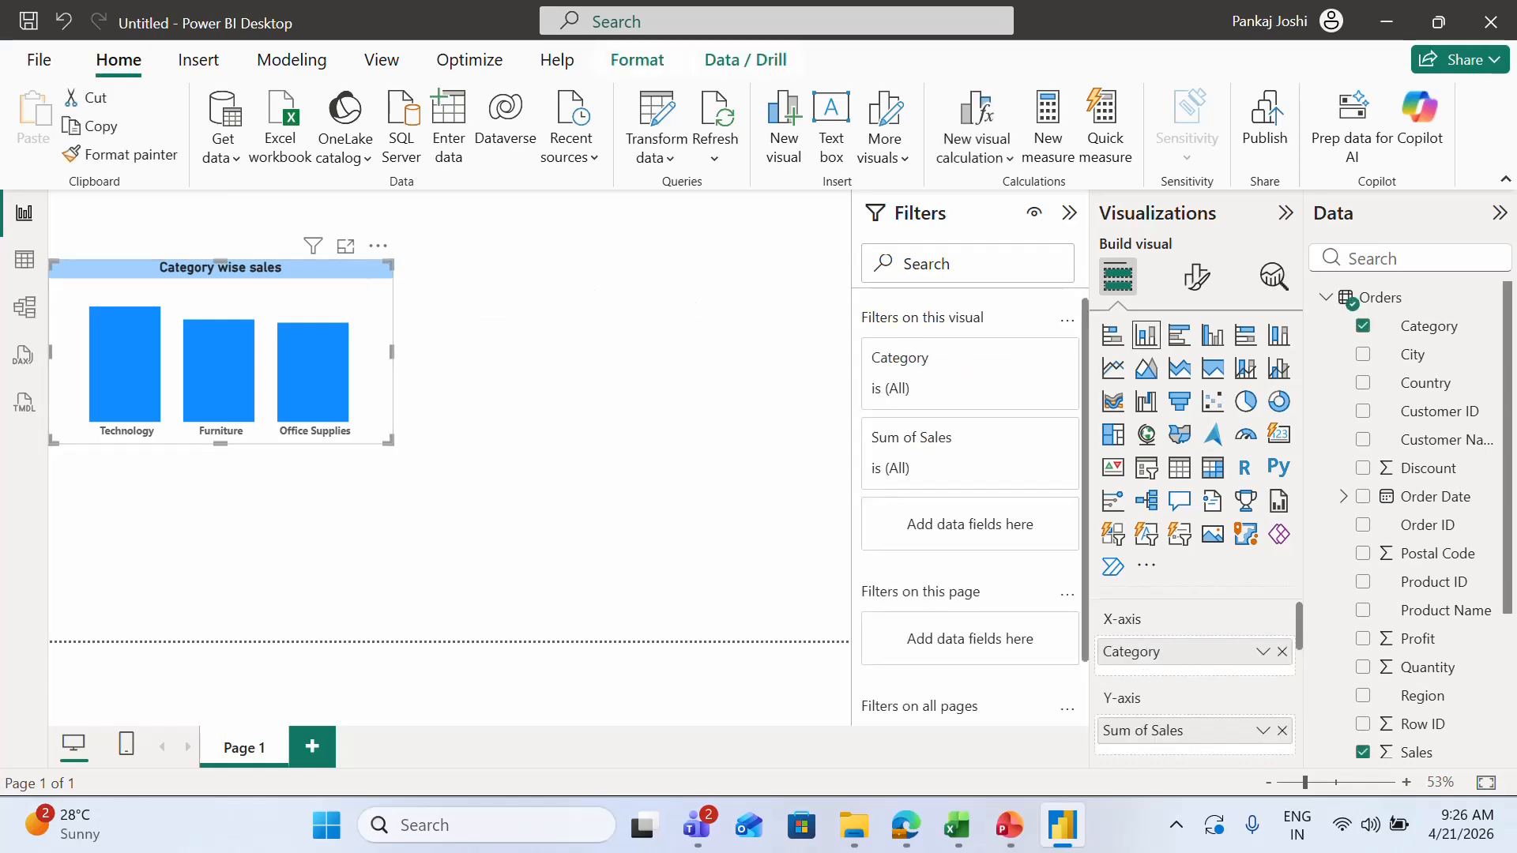
pyautogui.click(1068, 215)
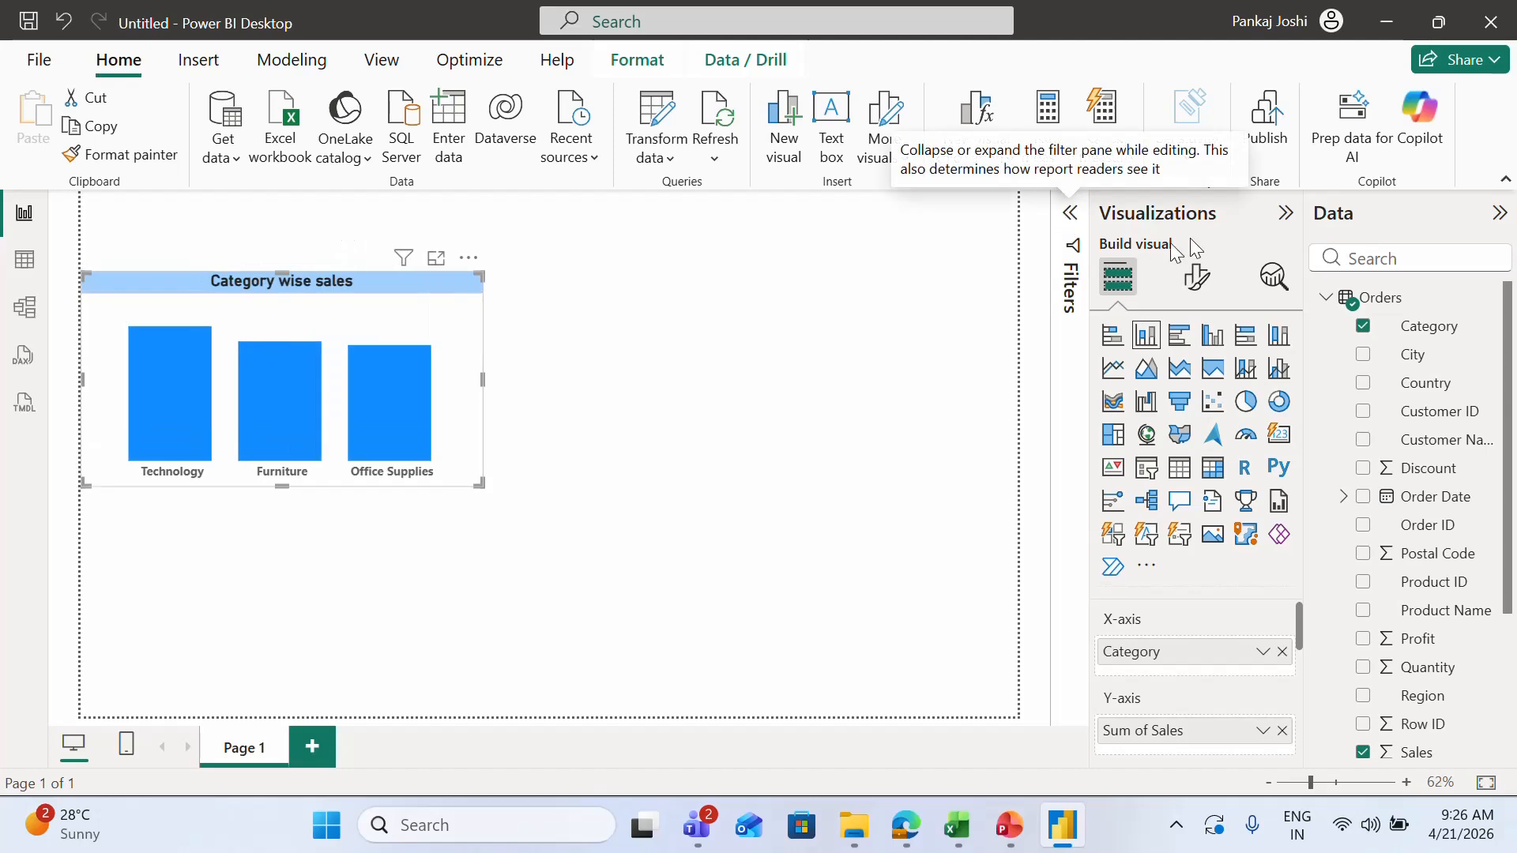
pyautogui.click(1289, 218)
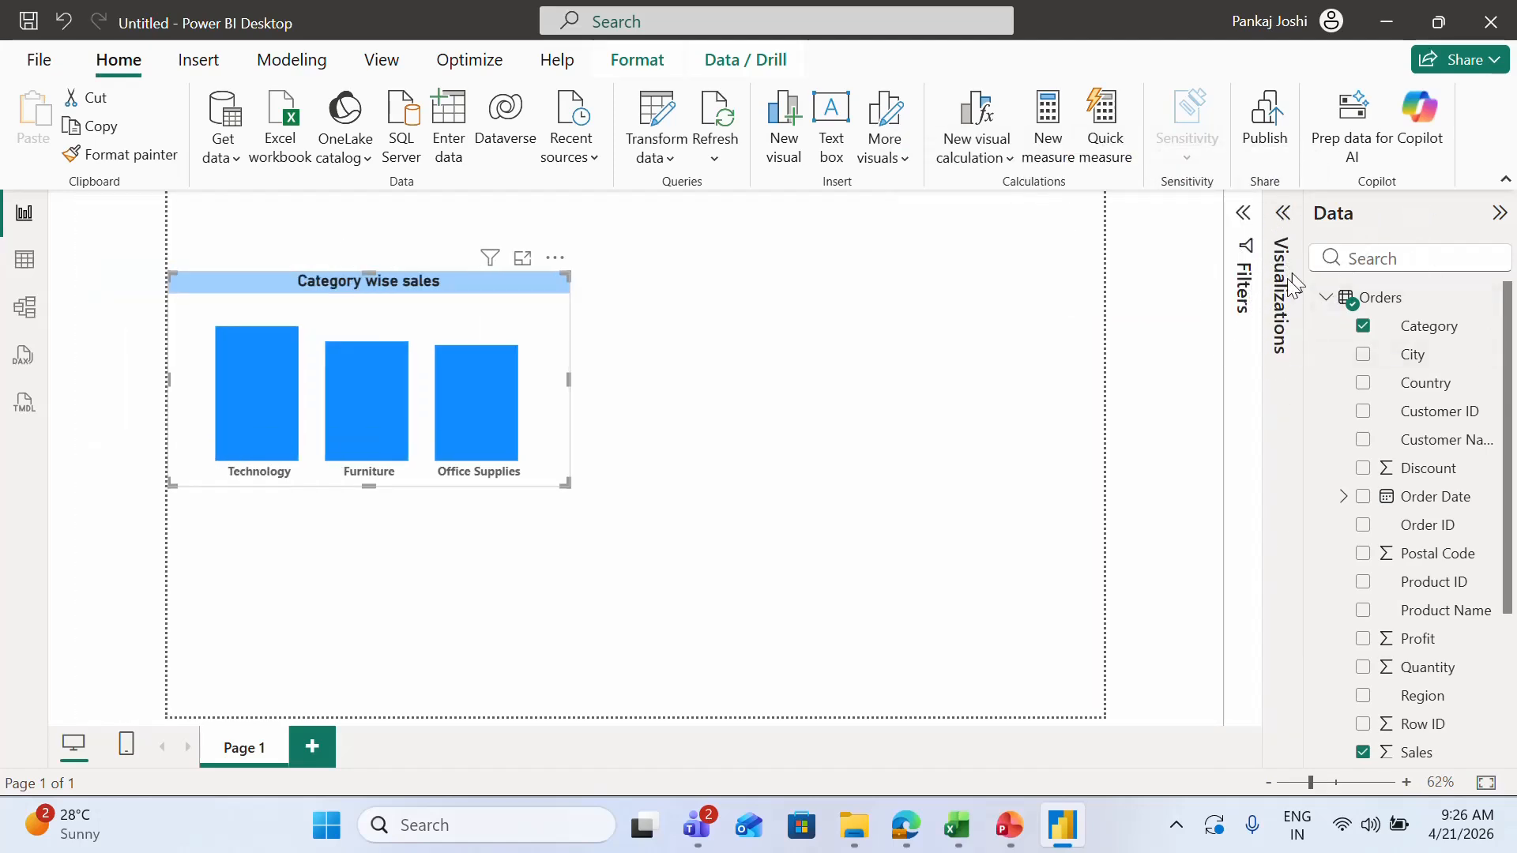
pyautogui.click(1283, 215)
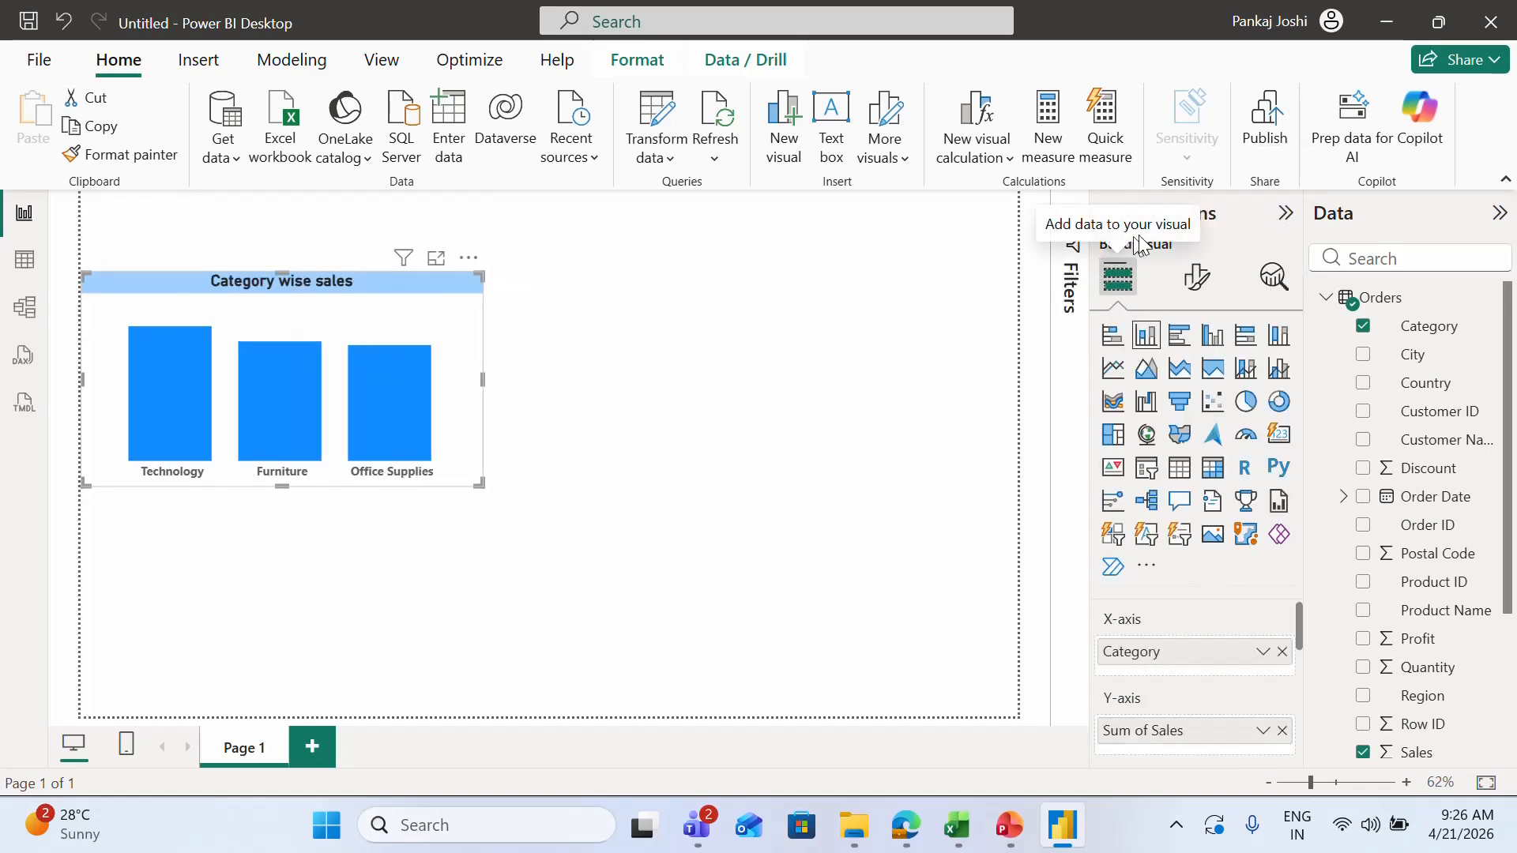
# Step: Set the column chart's background color to the lightest grey theme color
pyautogui.click(1196, 278)
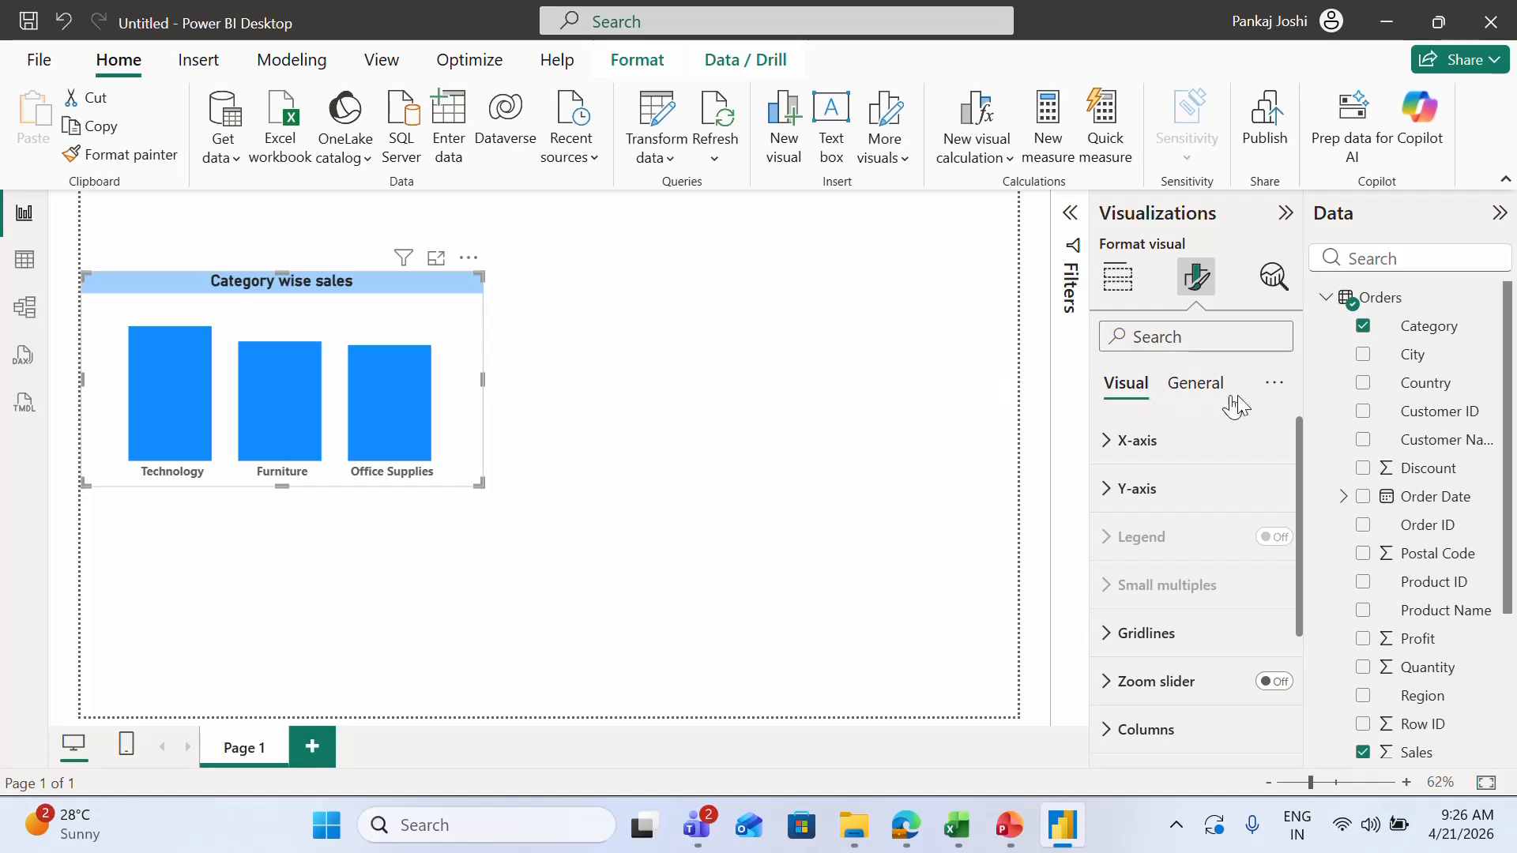
pyautogui.click(1198, 385)
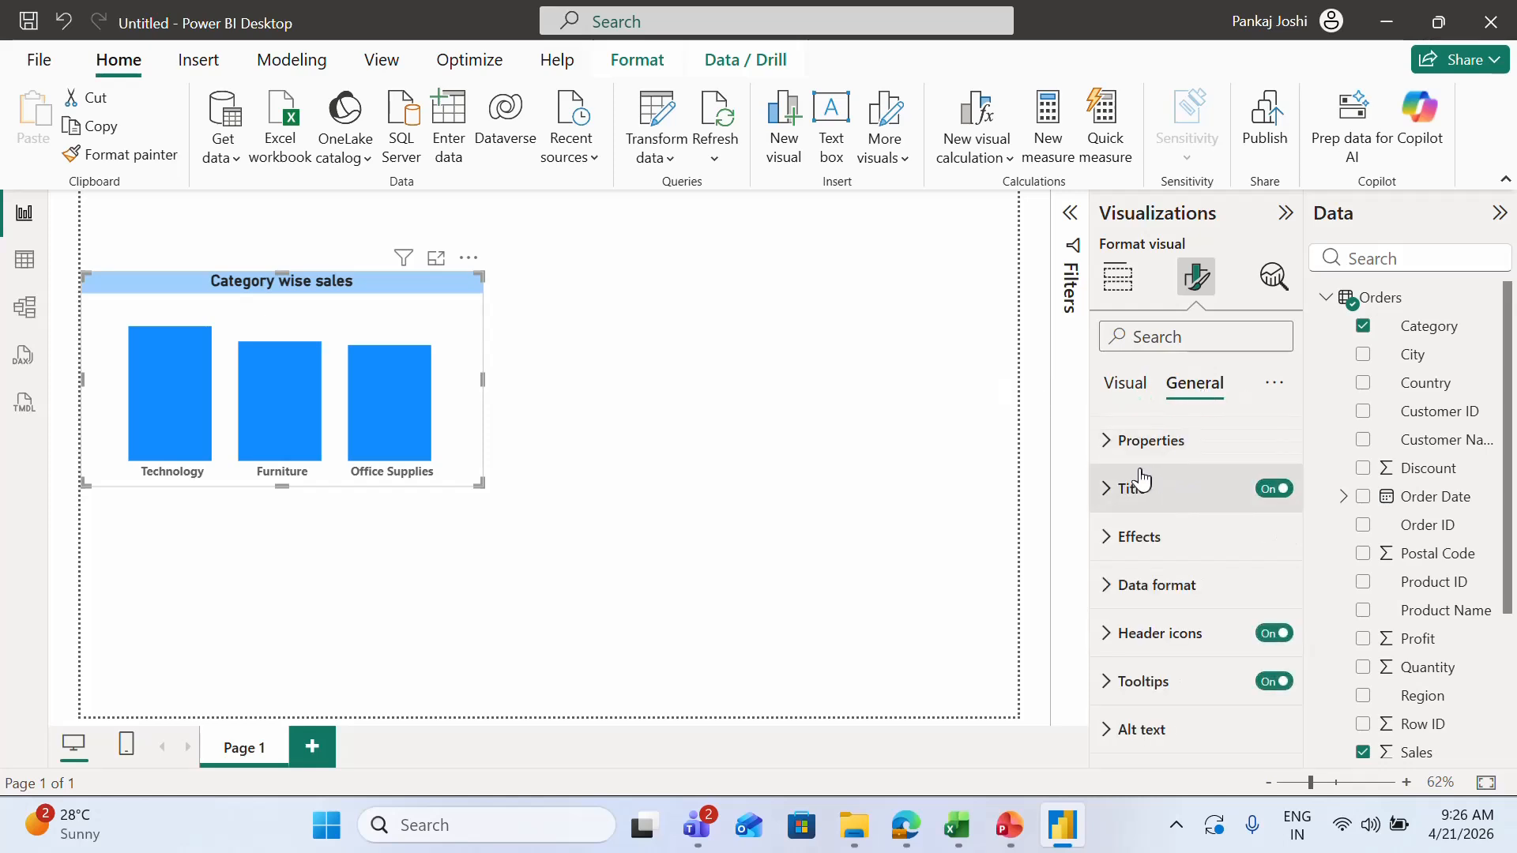
pyautogui.click(1107, 538)
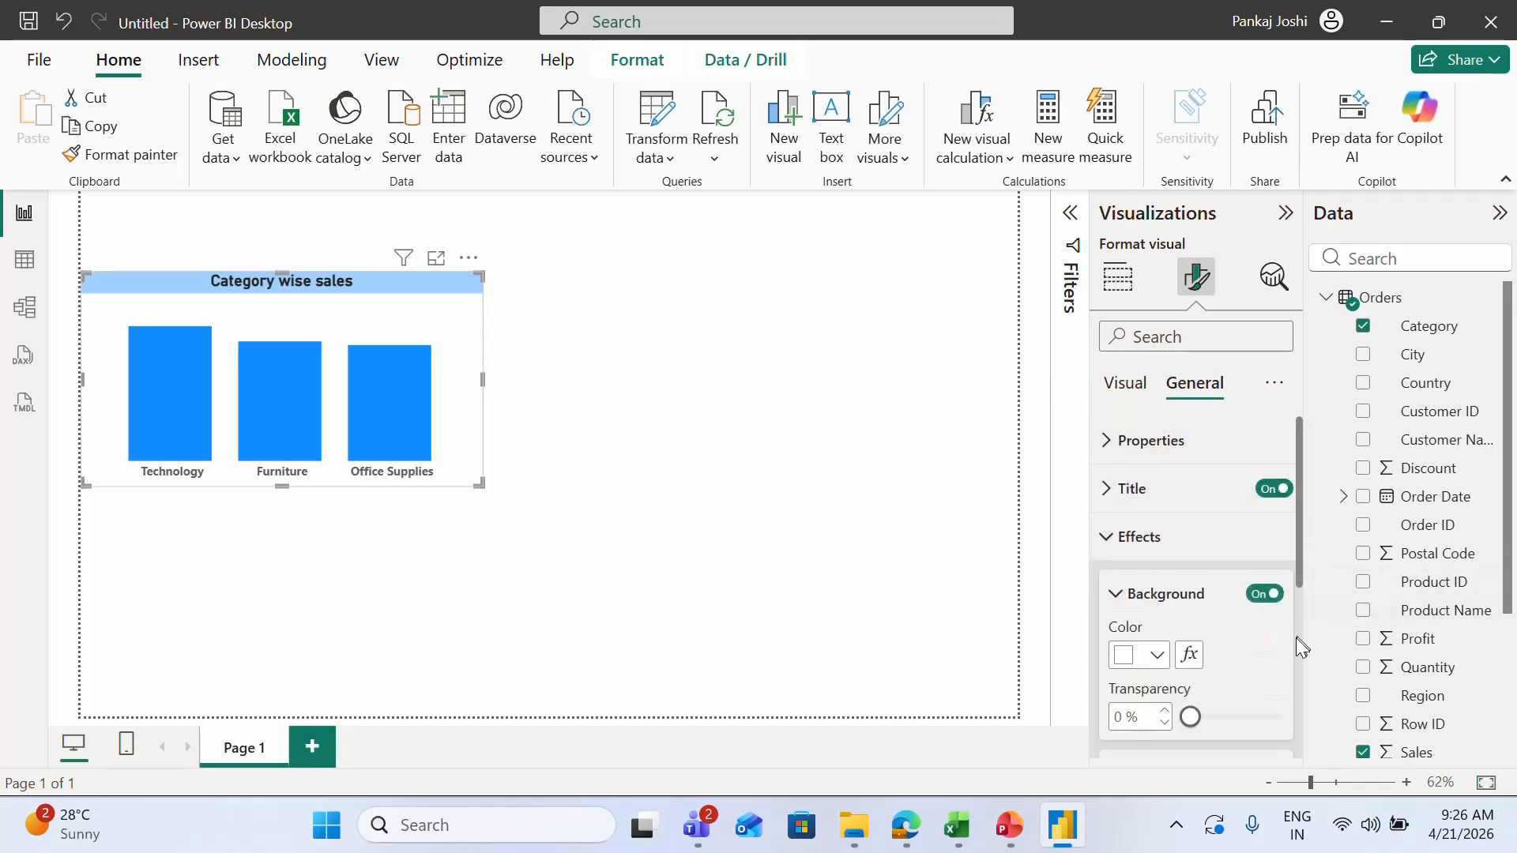
pyautogui.click(1155, 654)
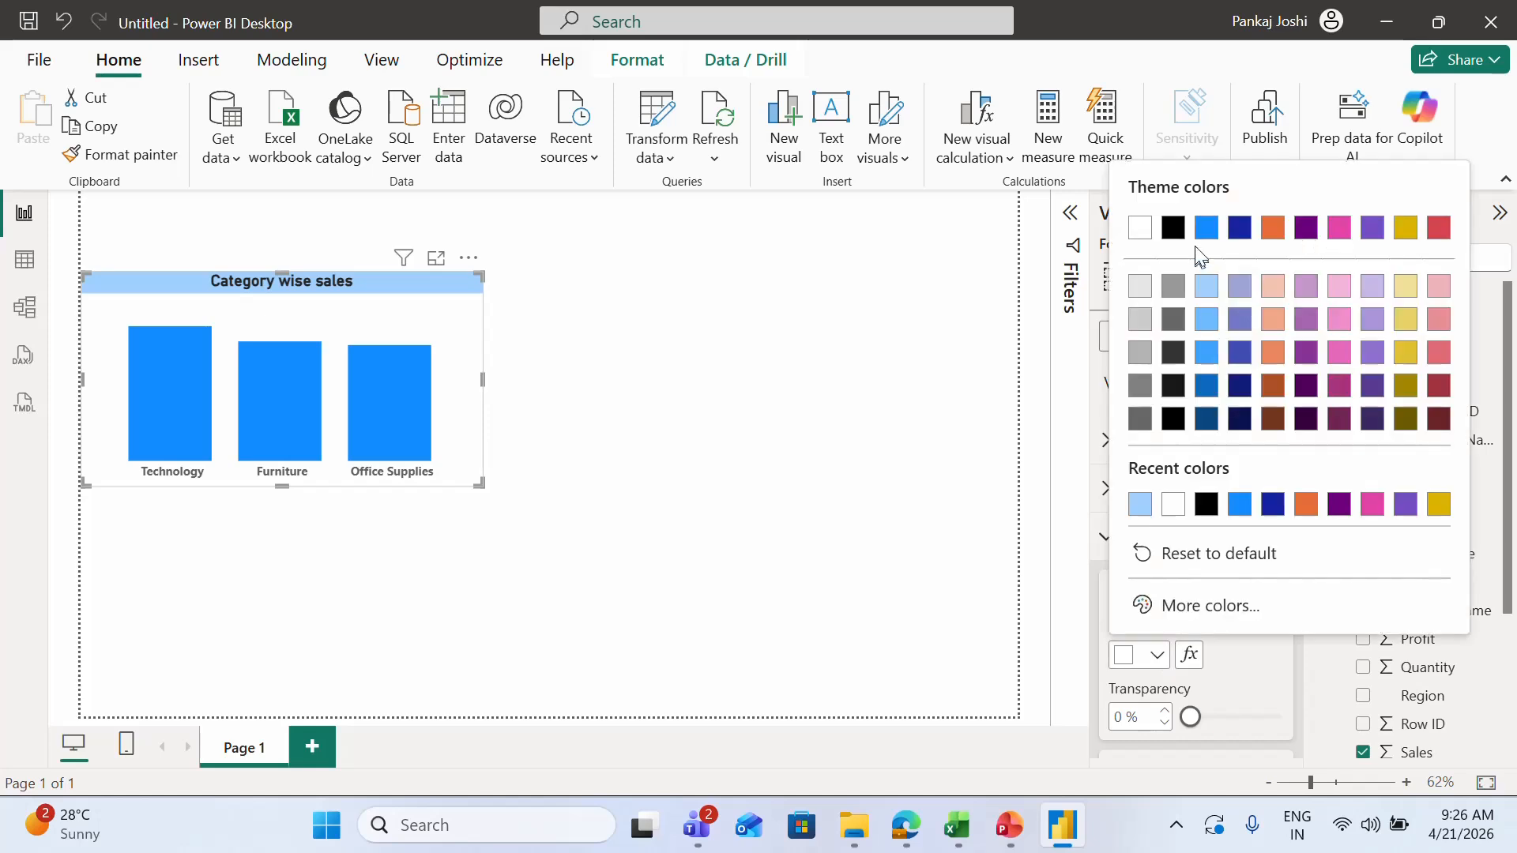
pyautogui.click(1140, 285)
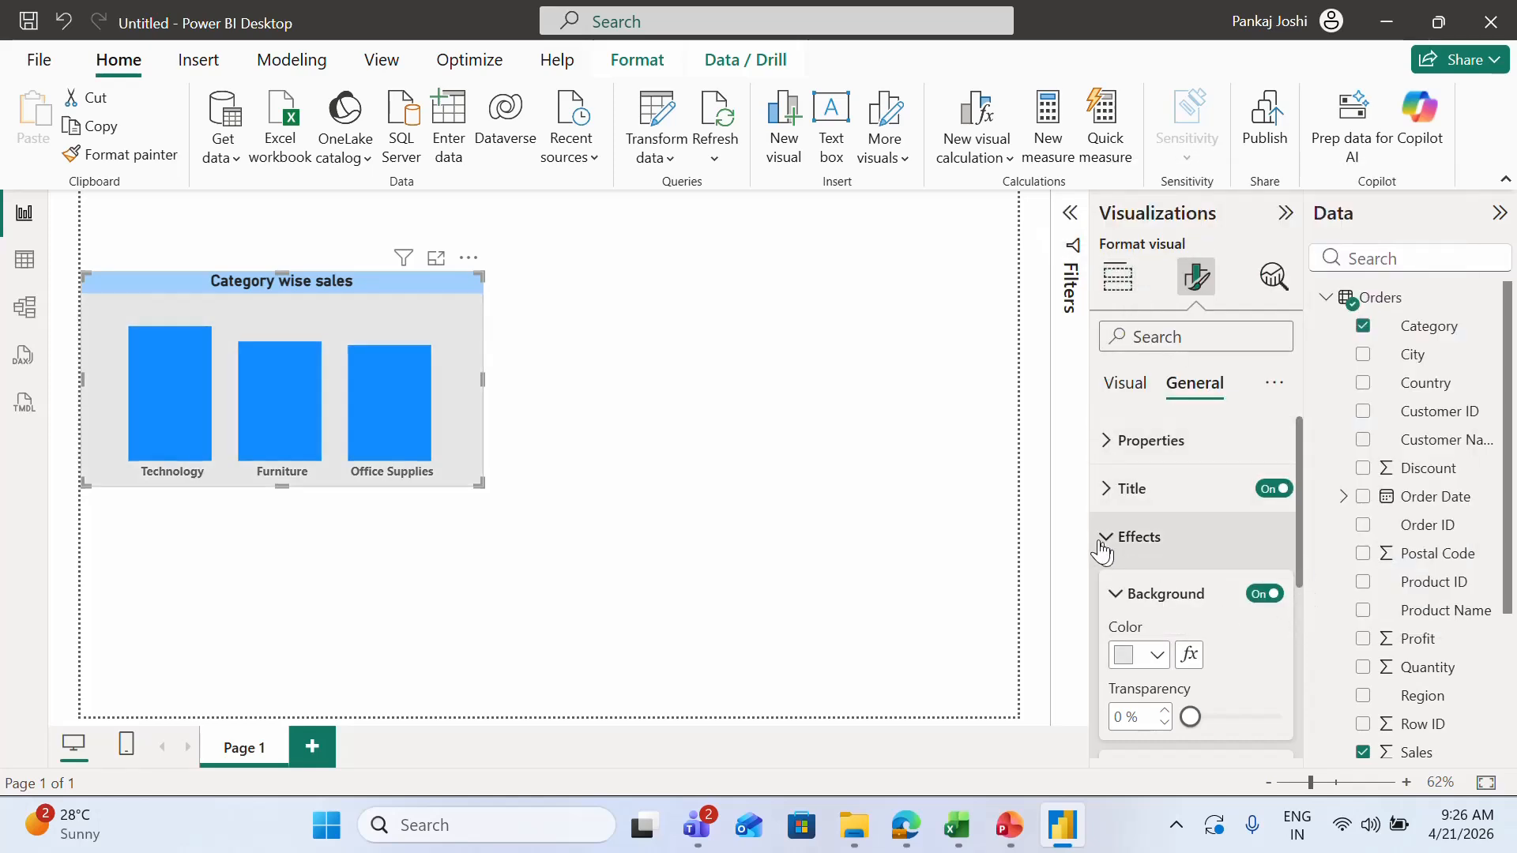
# Step: Turn on data labels for the columns of the Category wise sales chart
pyautogui.click(1121, 384)
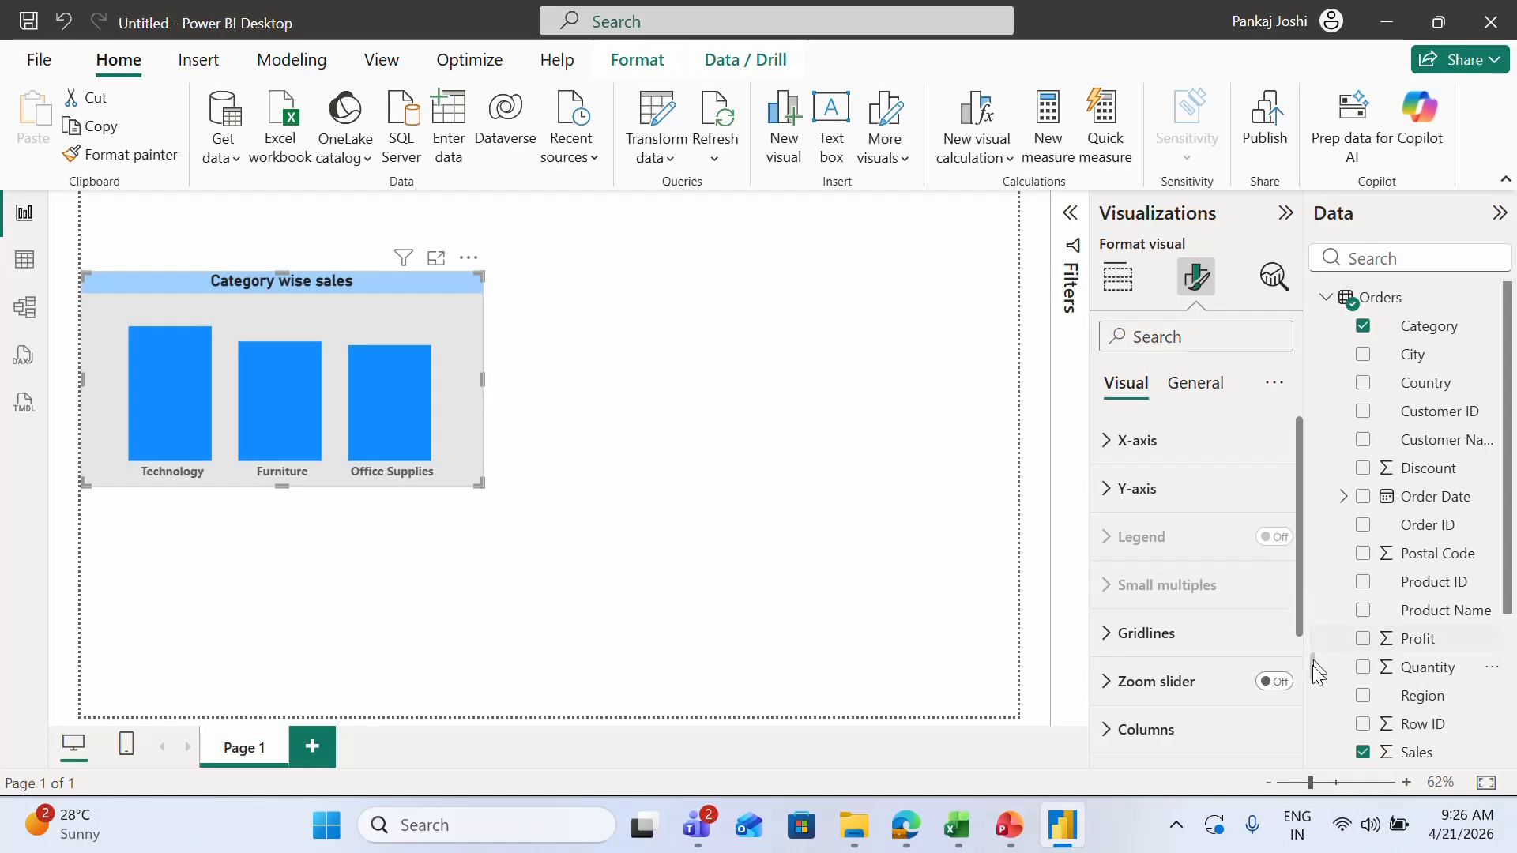
pyautogui.scroll(-3, 1302, 718)
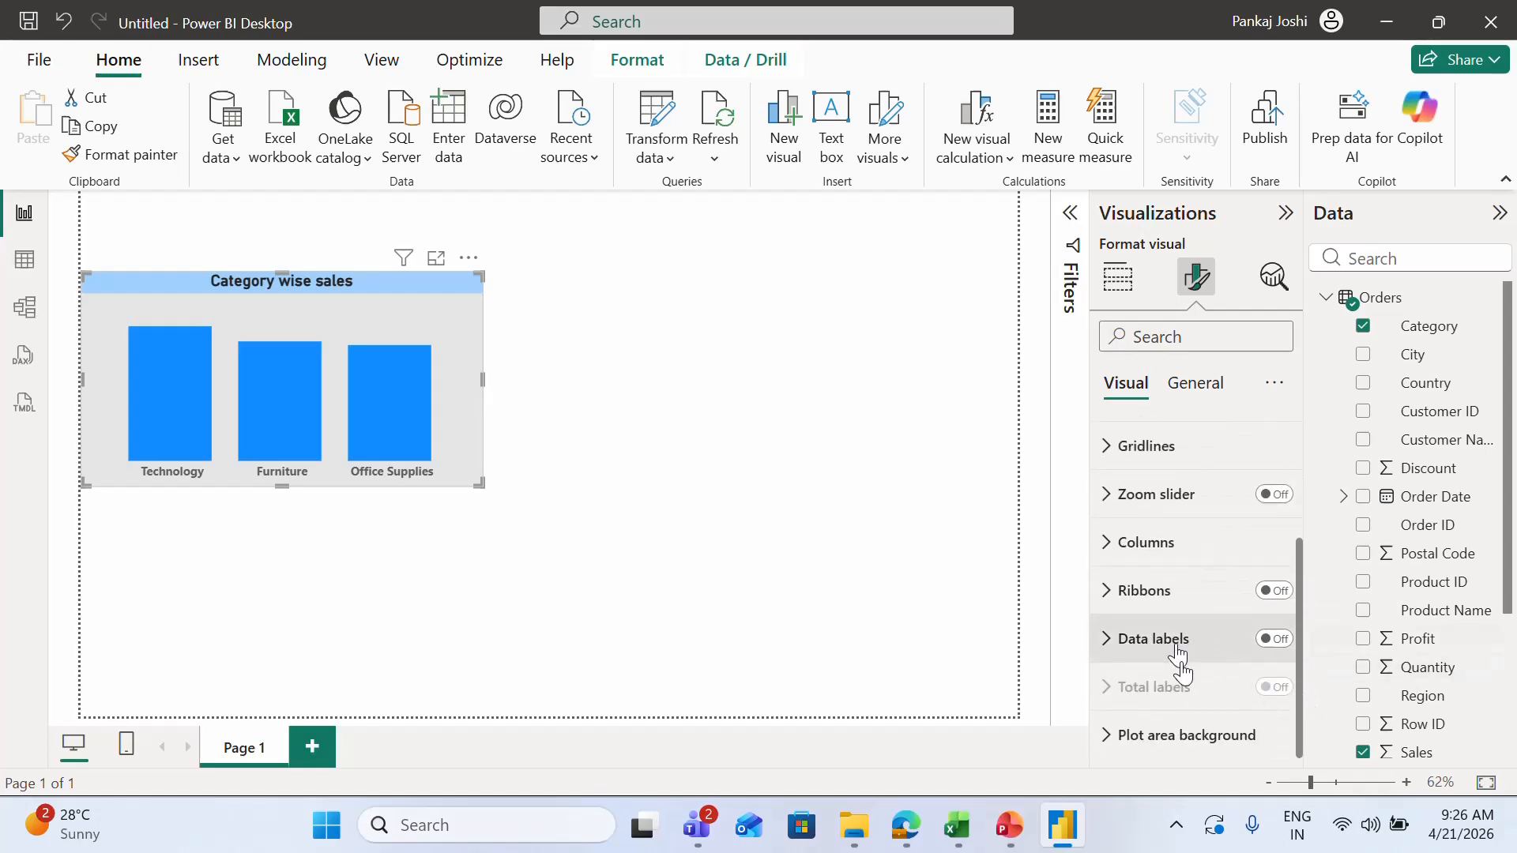
pyautogui.click(1273, 637)
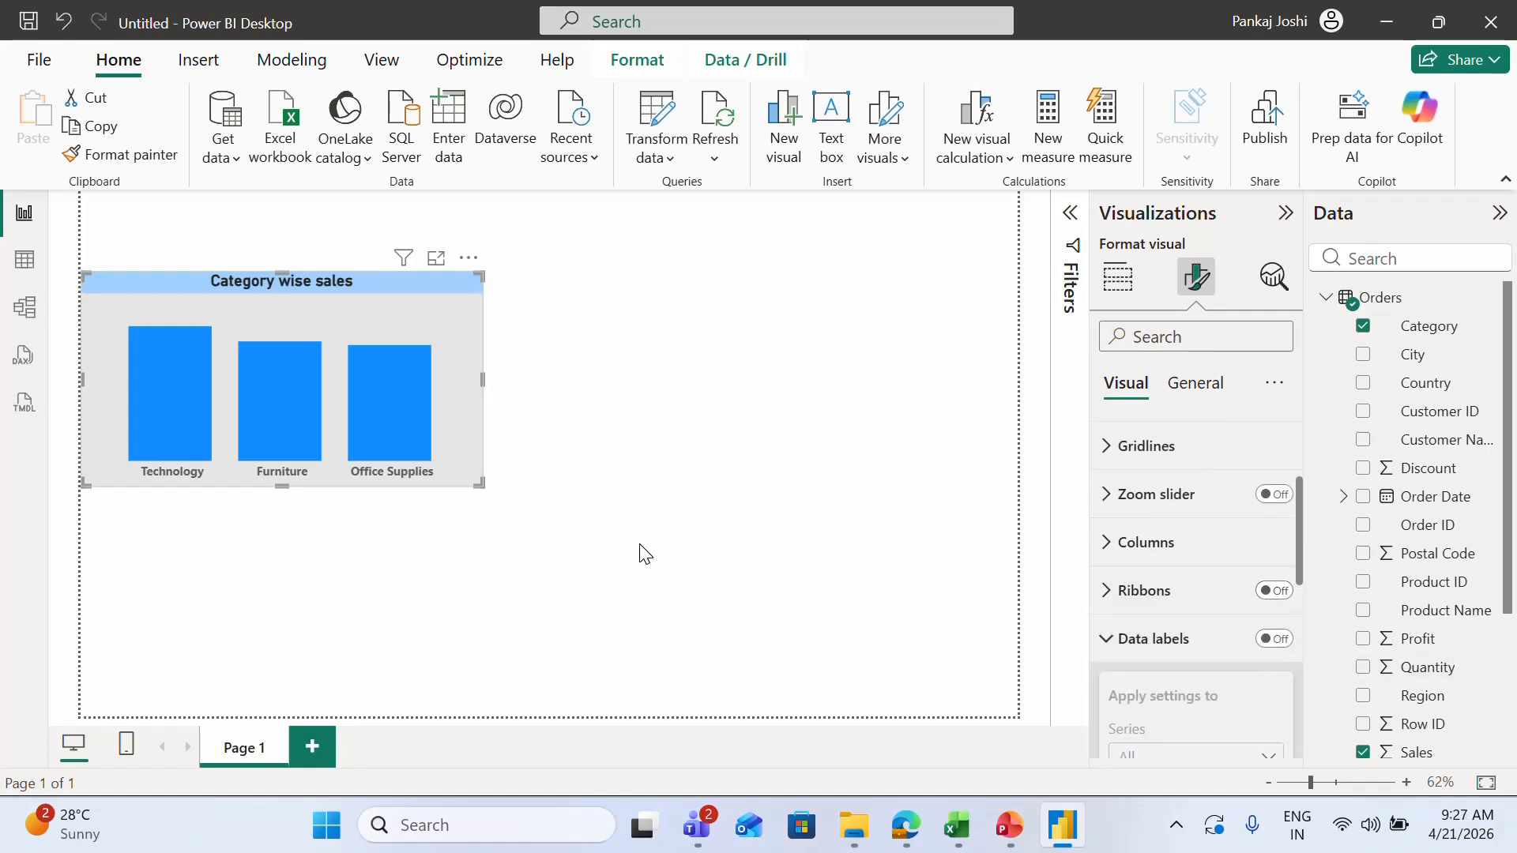
pyautogui.click(1271, 636)
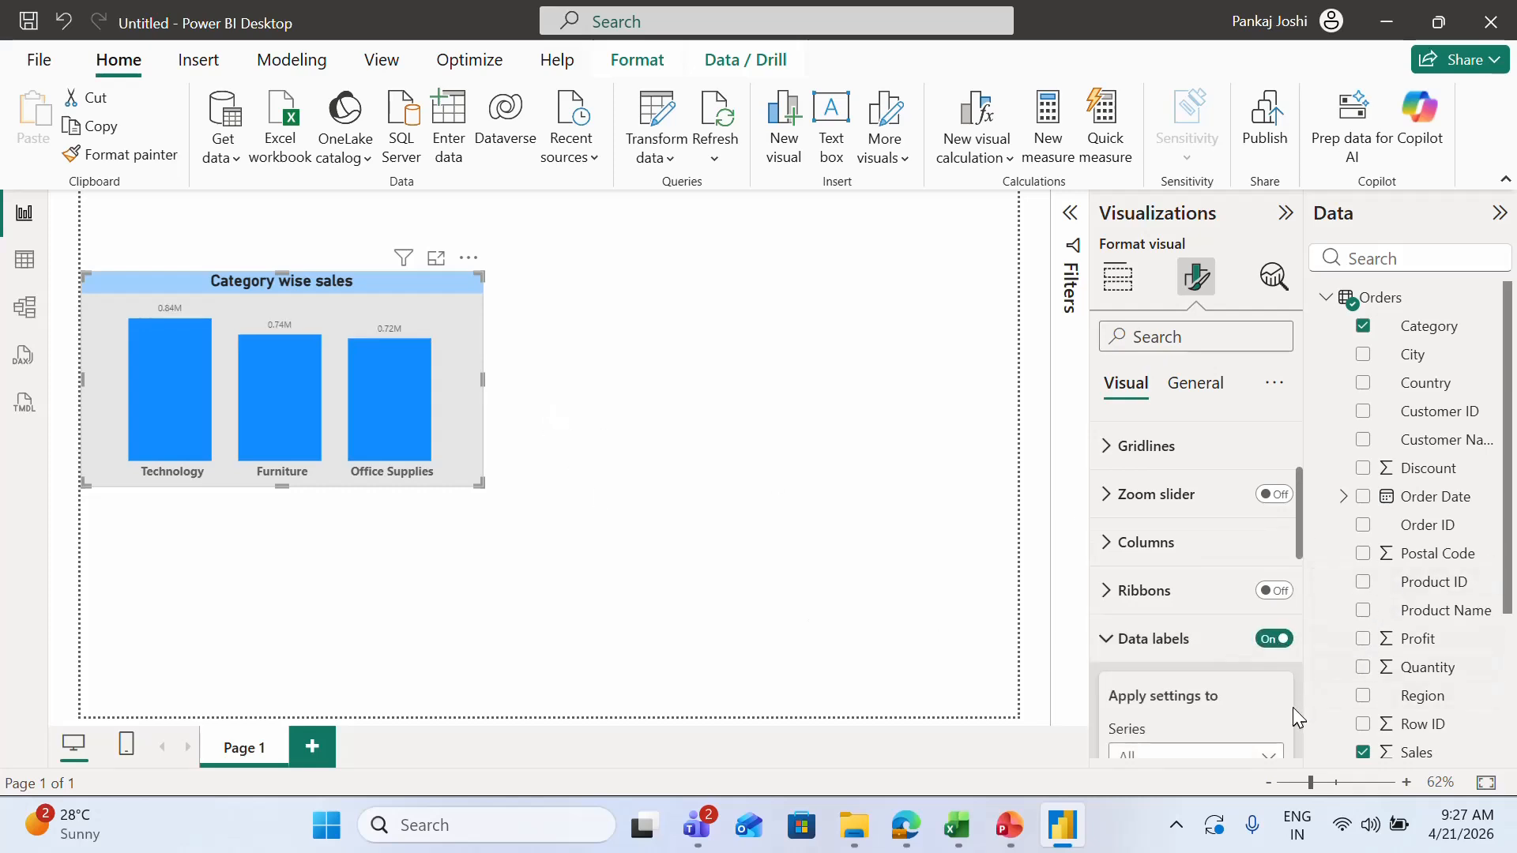
# Step: Make the column chart's data label values bold at font size 13 and set their display units to None
pyautogui.scroll(-10, 1298, 731)
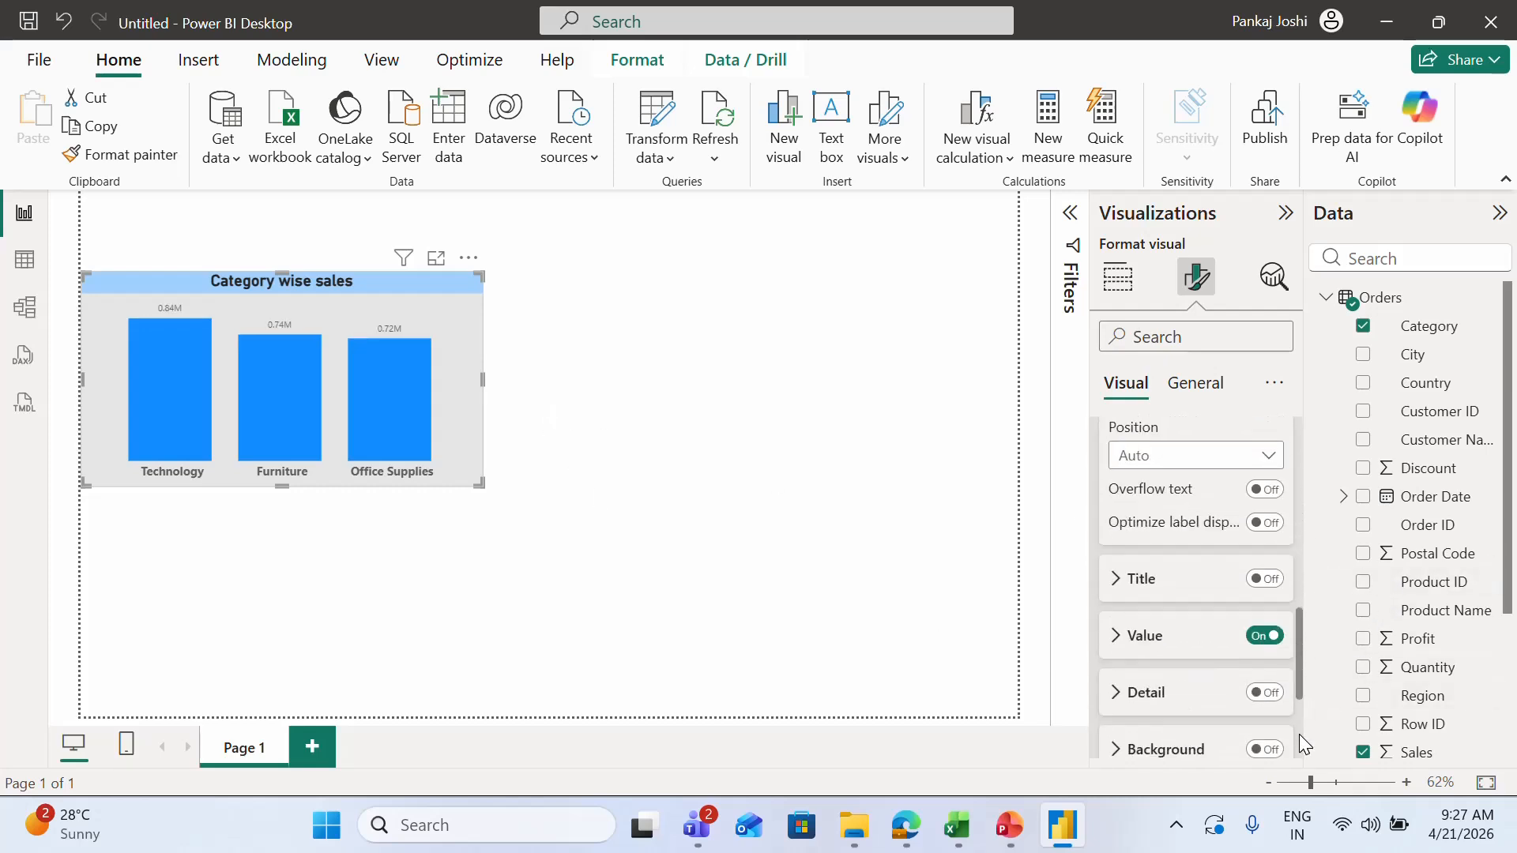
pyautogui.click(1115, 641)
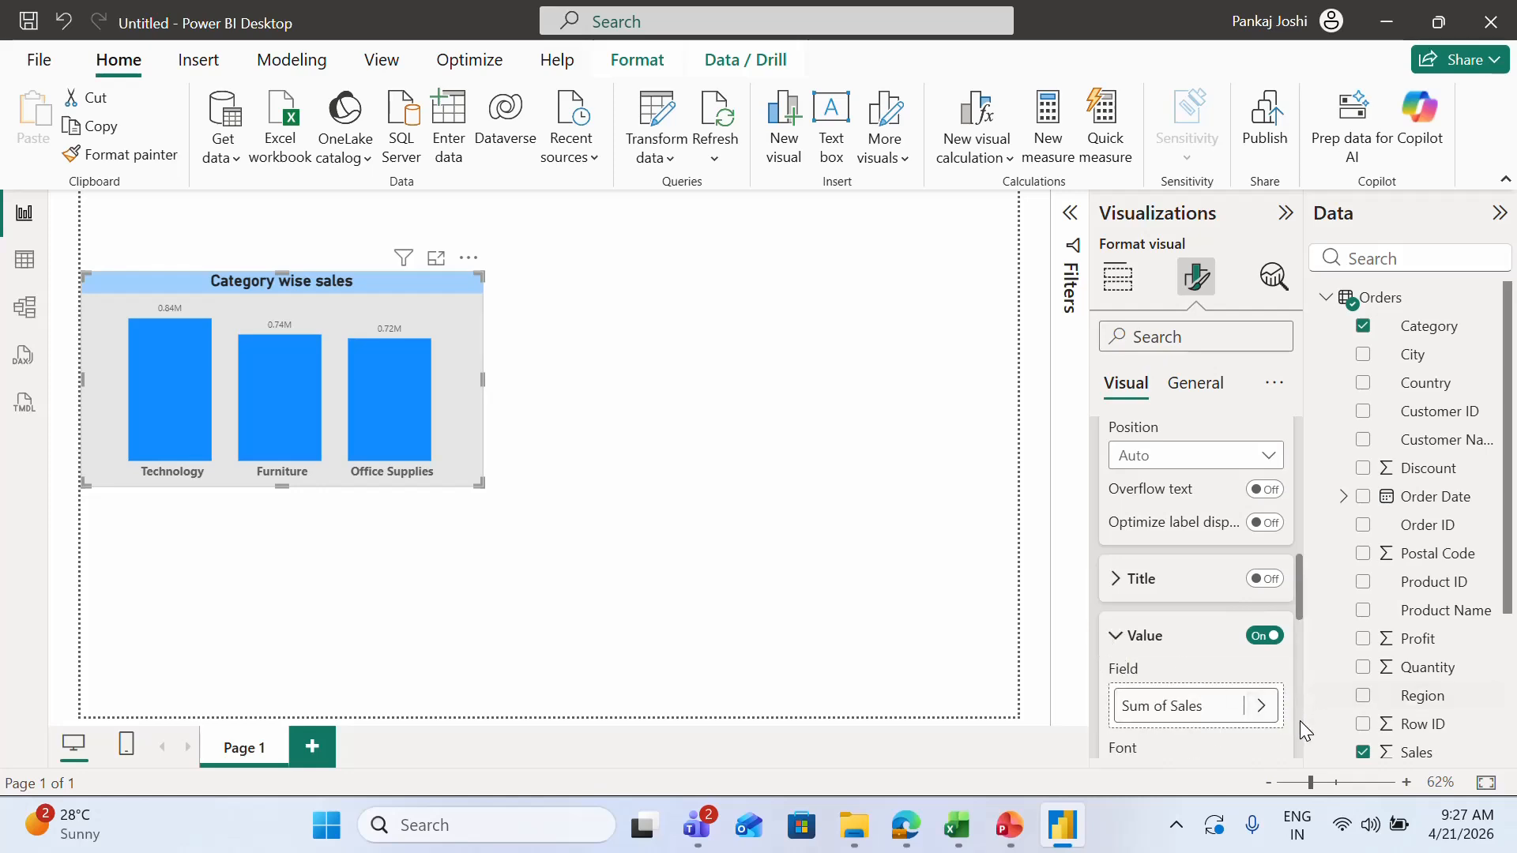
pyautogui.scroll(-3, 1300, 721)
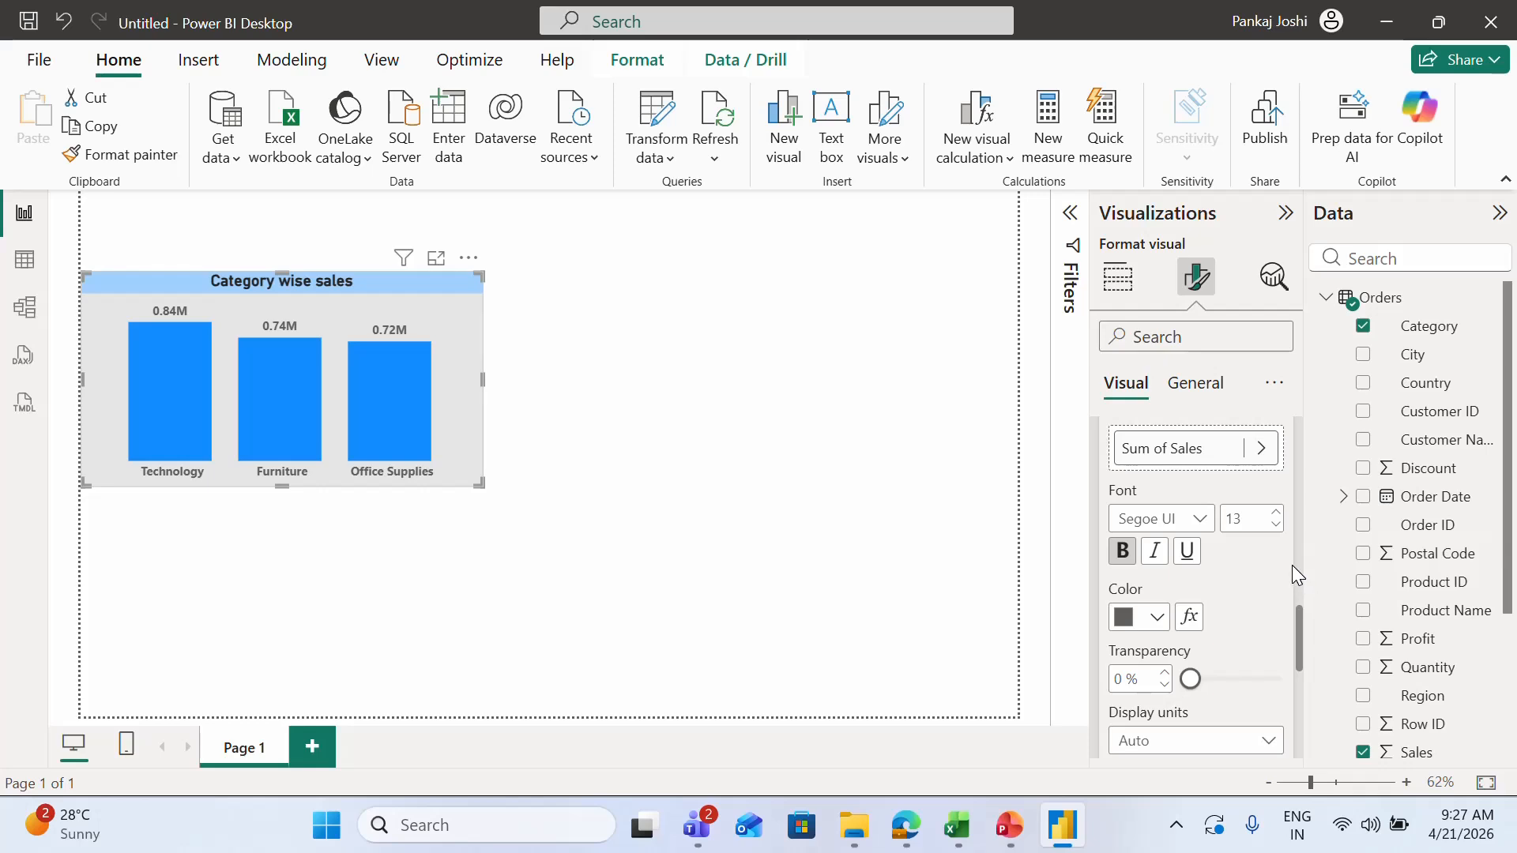
pyautogui.click(1216, 741)
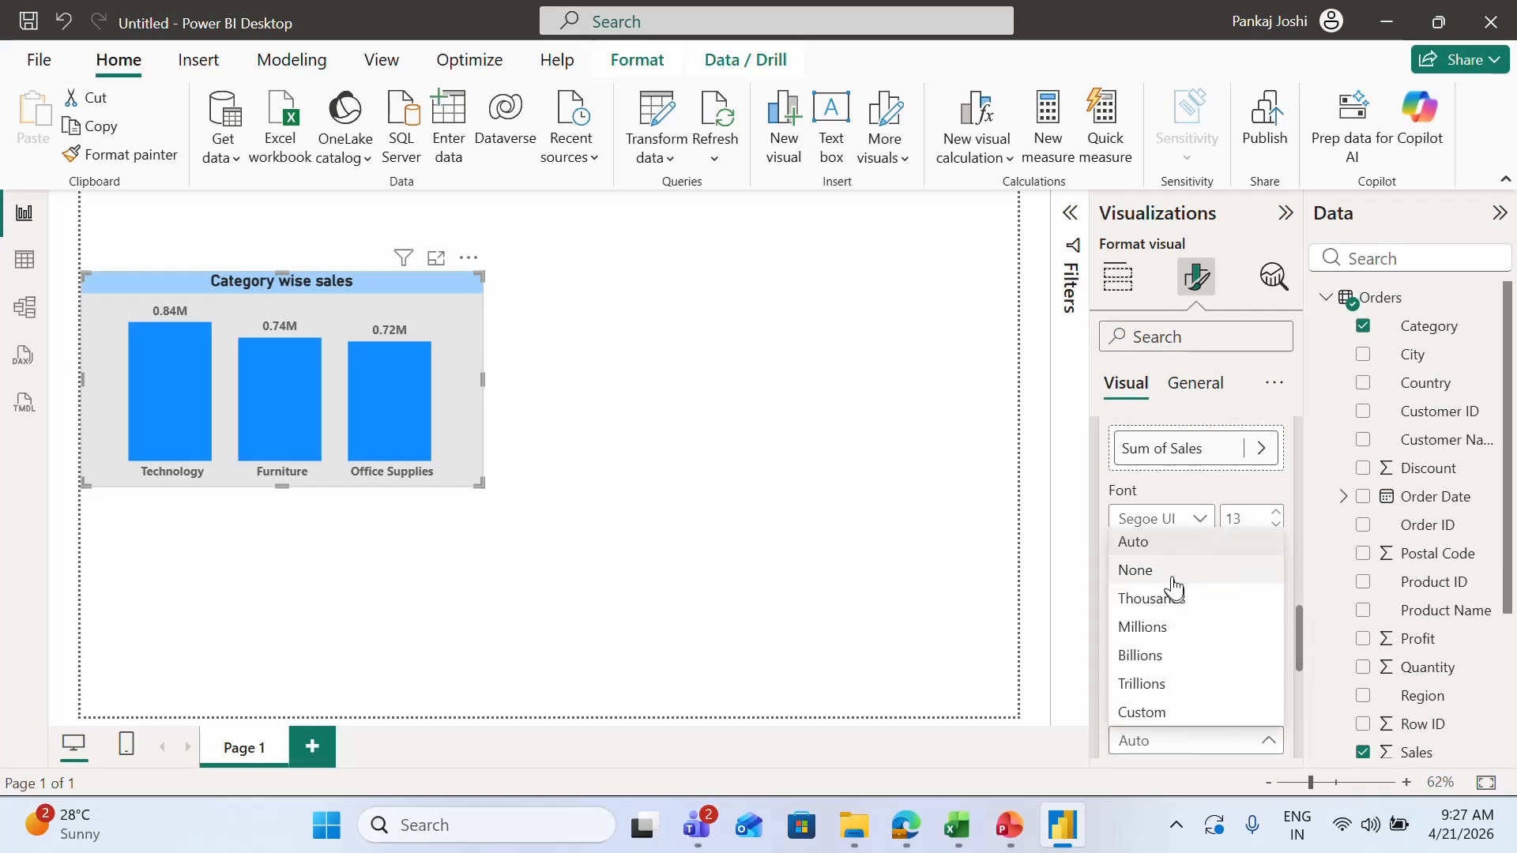
pyautogui.click(1171, 575)
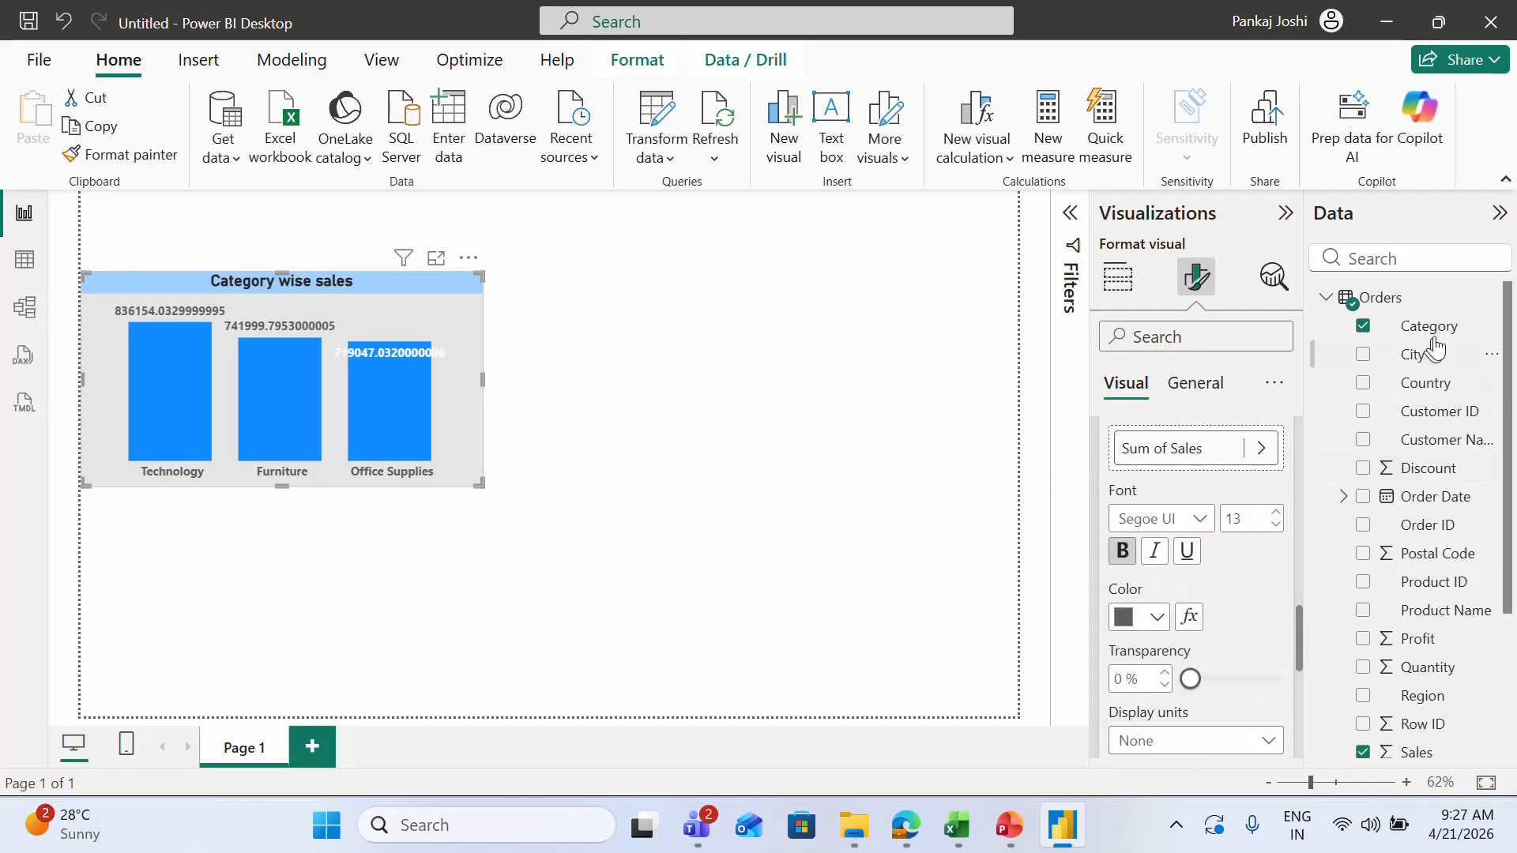
# Step: Format the Sales field of the Orders table with a thousands separator and 0 decimal places
pyautogui.scroll(-3, 1485, 677)
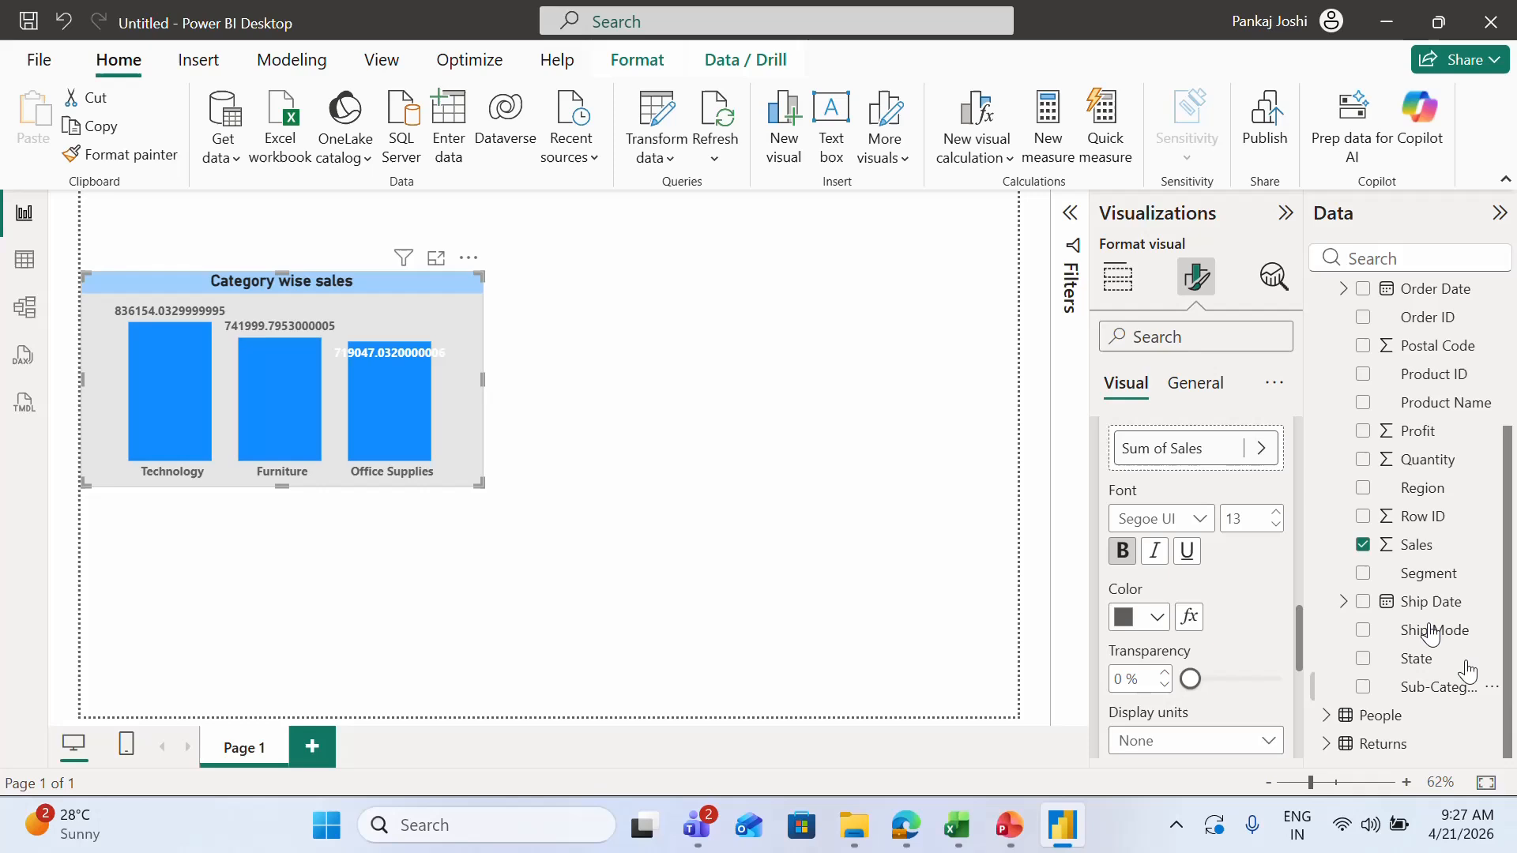
pyautogui.click(1413, 545)
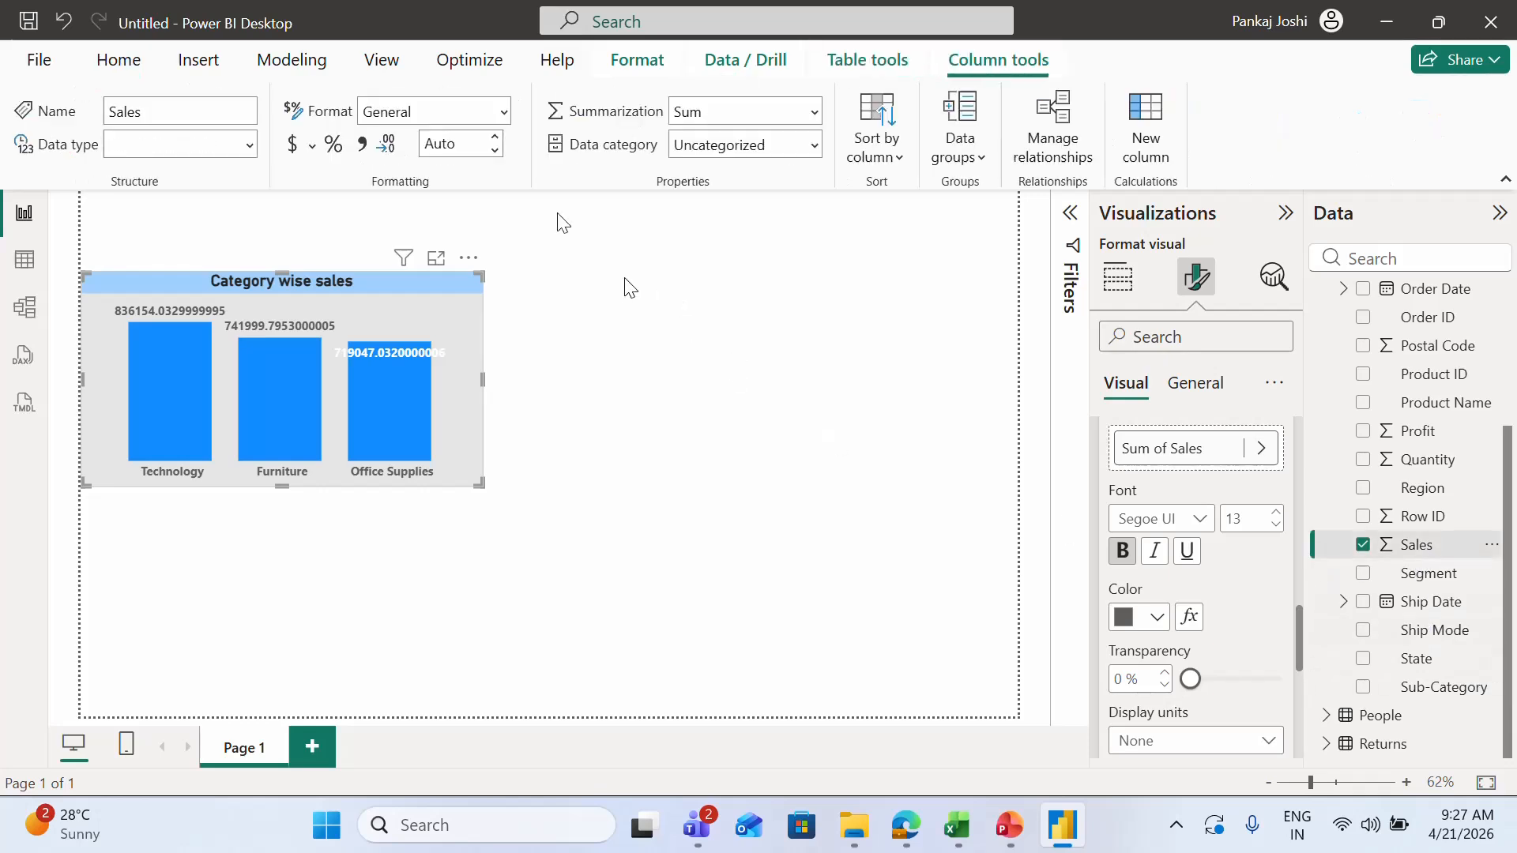
pyautogui.click(362, 144)
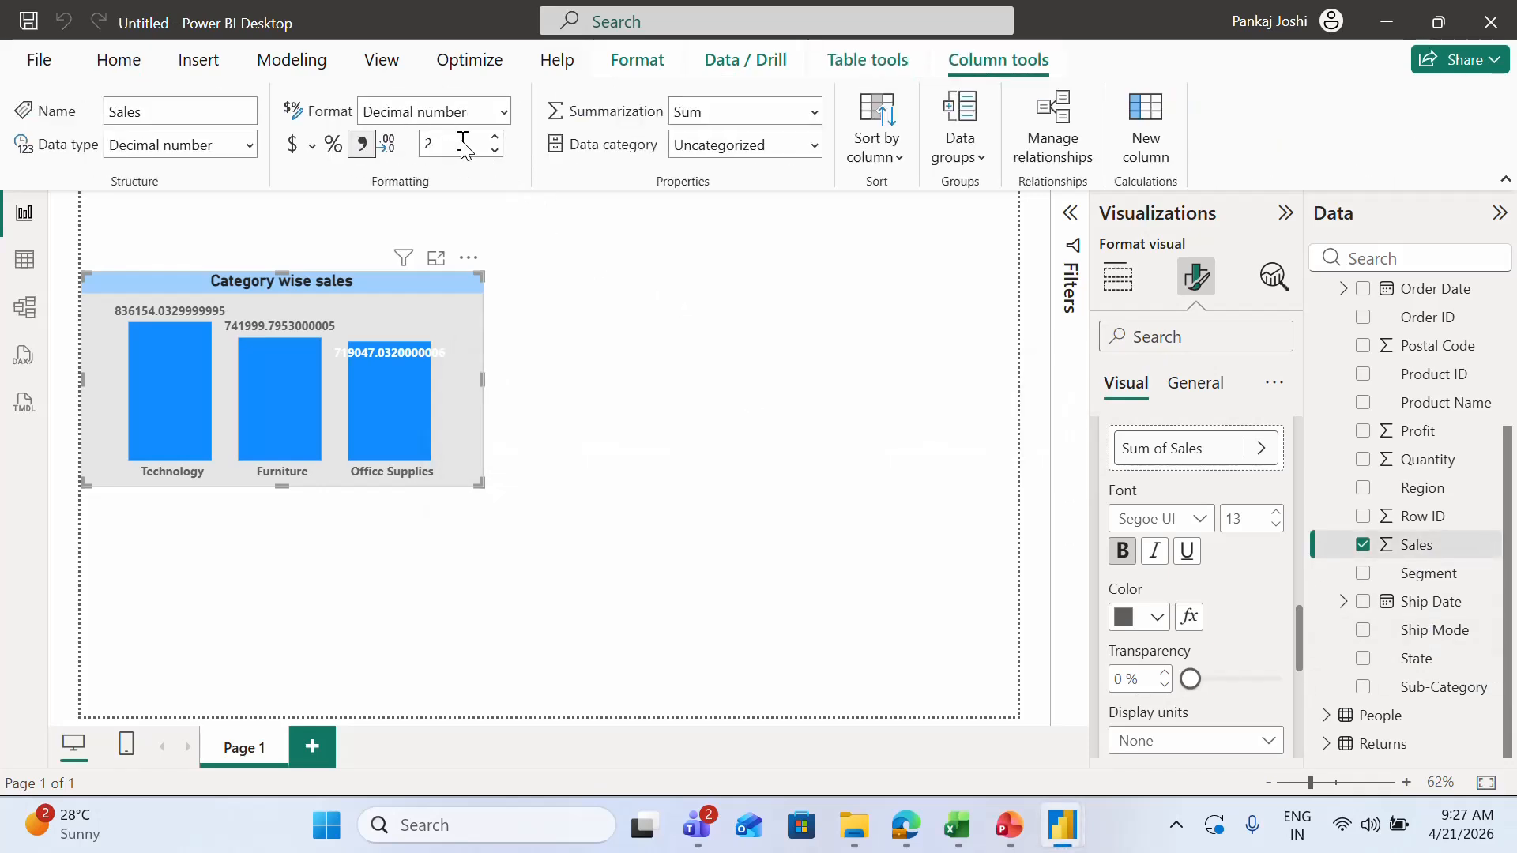
pyautogui.click(452, 144)
pyautogui.write('0')
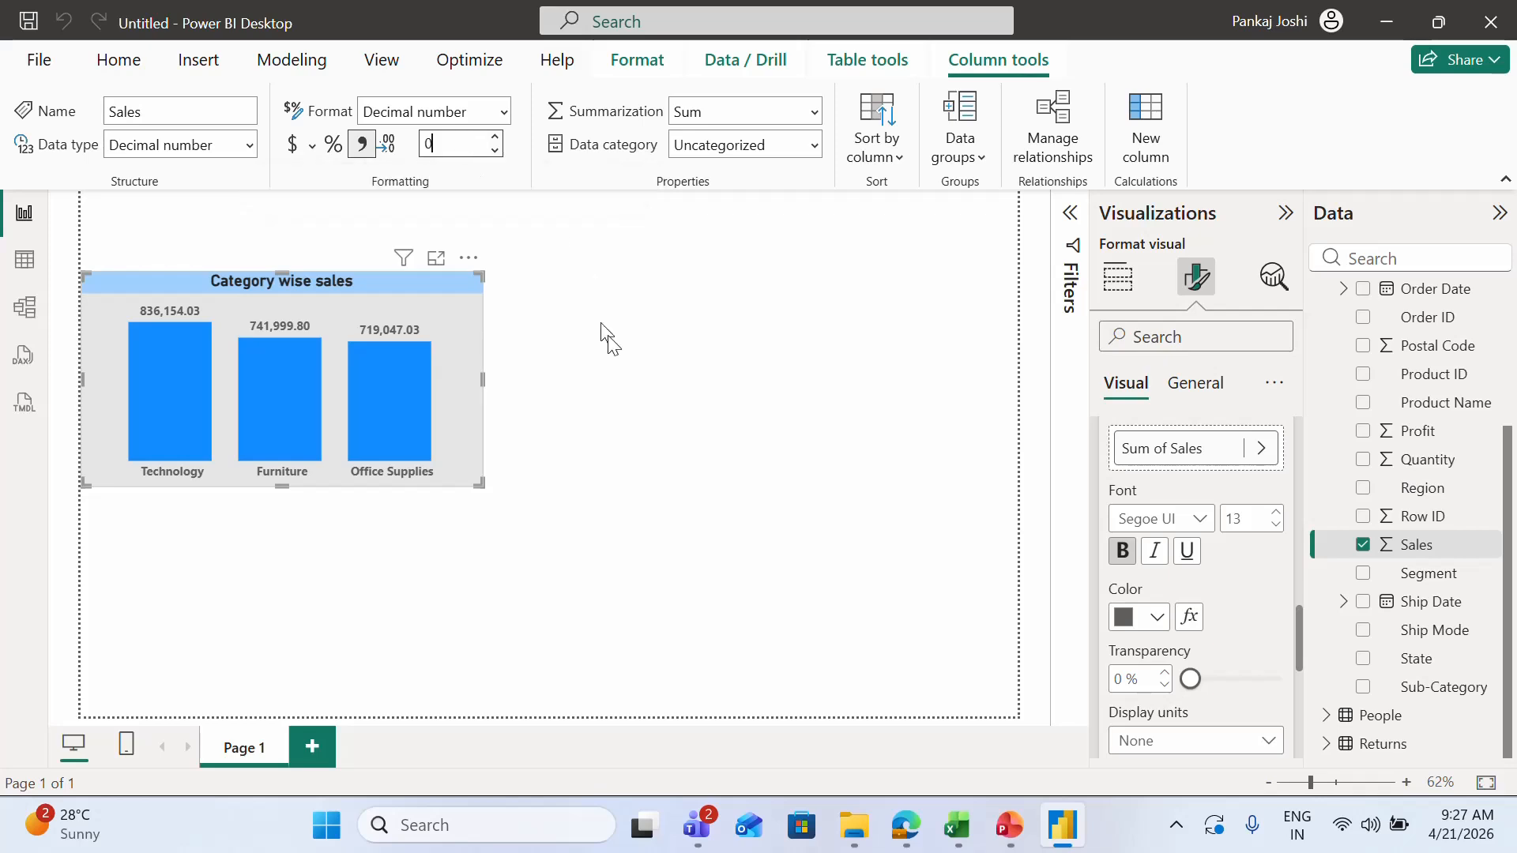
pyautogui.press('Return')
pyautogui.click(624, 370)
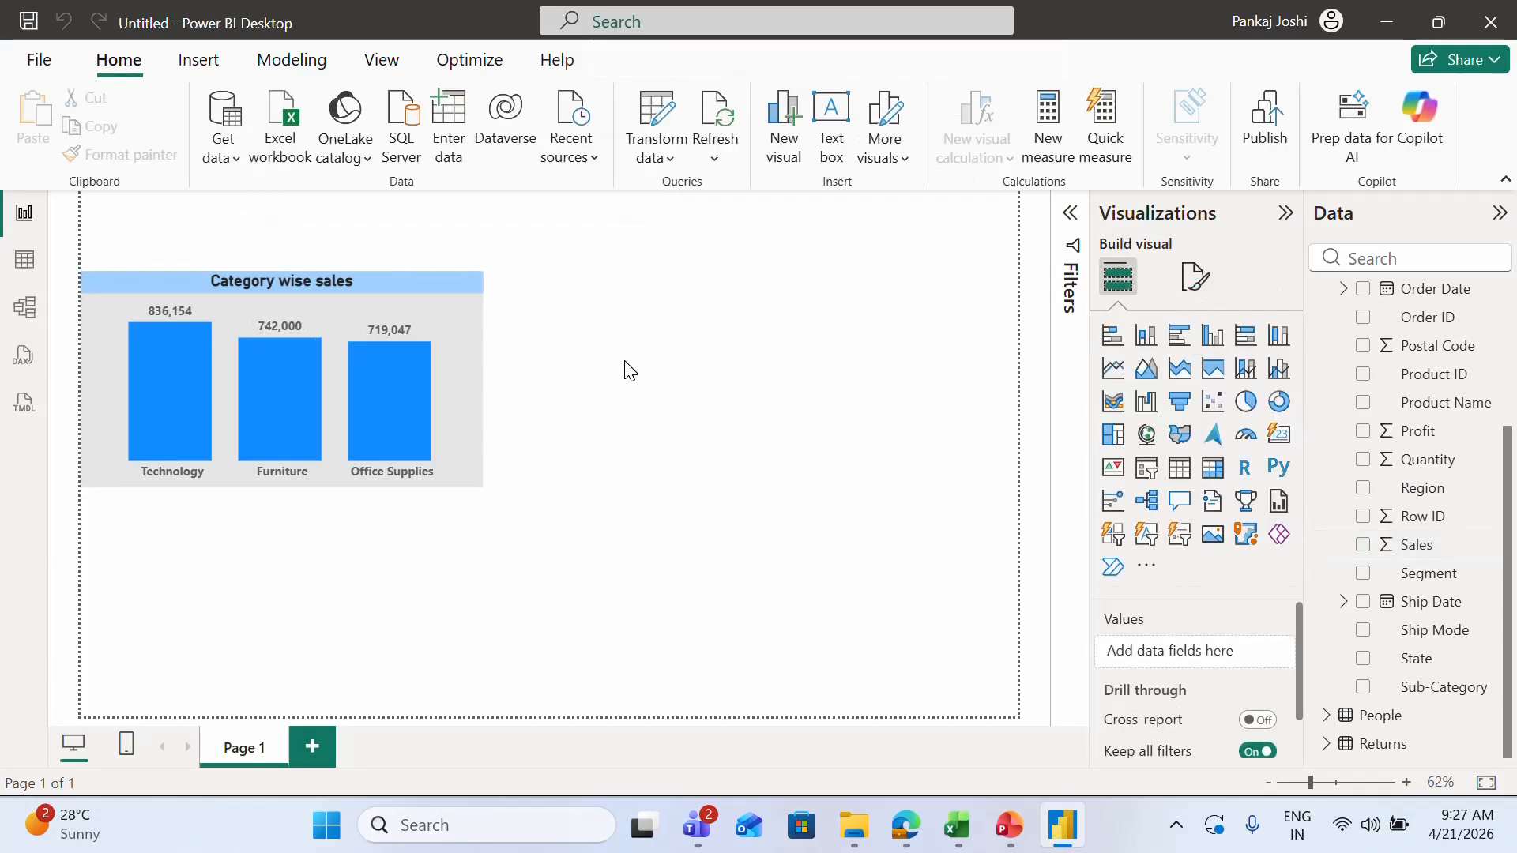
# Step: Duplicate the Category wise sales column chart and arrange the two charts side by side against the canvas's right edge
pyautogui.click(359, 284)
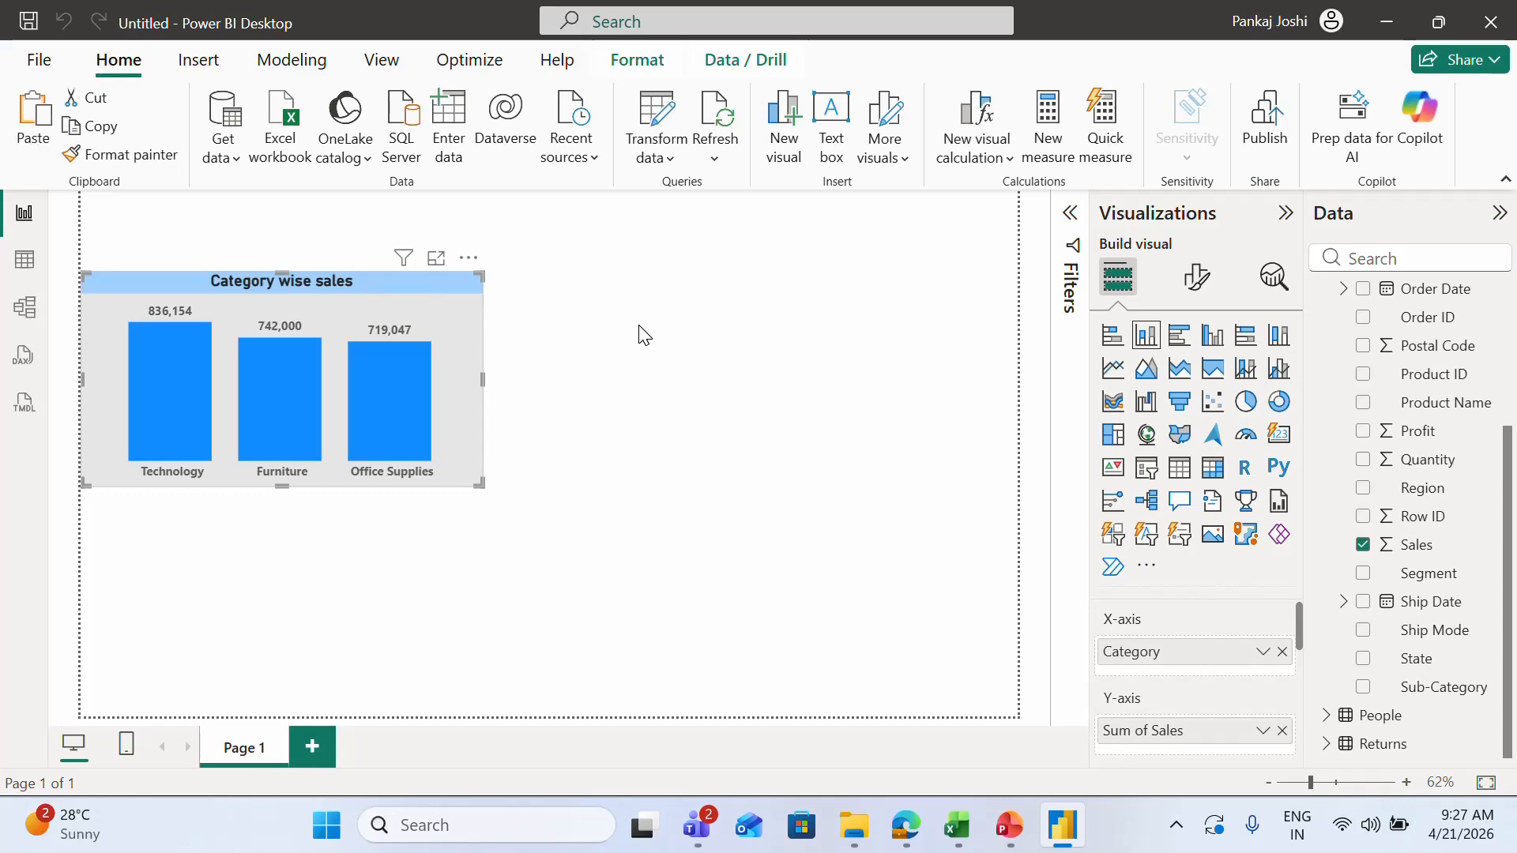
pyautogui.hotkey('ctrl', 'c')
pyautogui.hotkey('ctrl', 'v')
pyautogui.moveTo(407, 297); pyautogui.dragTo(936, 296)
pyautogui.moveTo(410, 290); pyautogui.dragTo(533, 297)
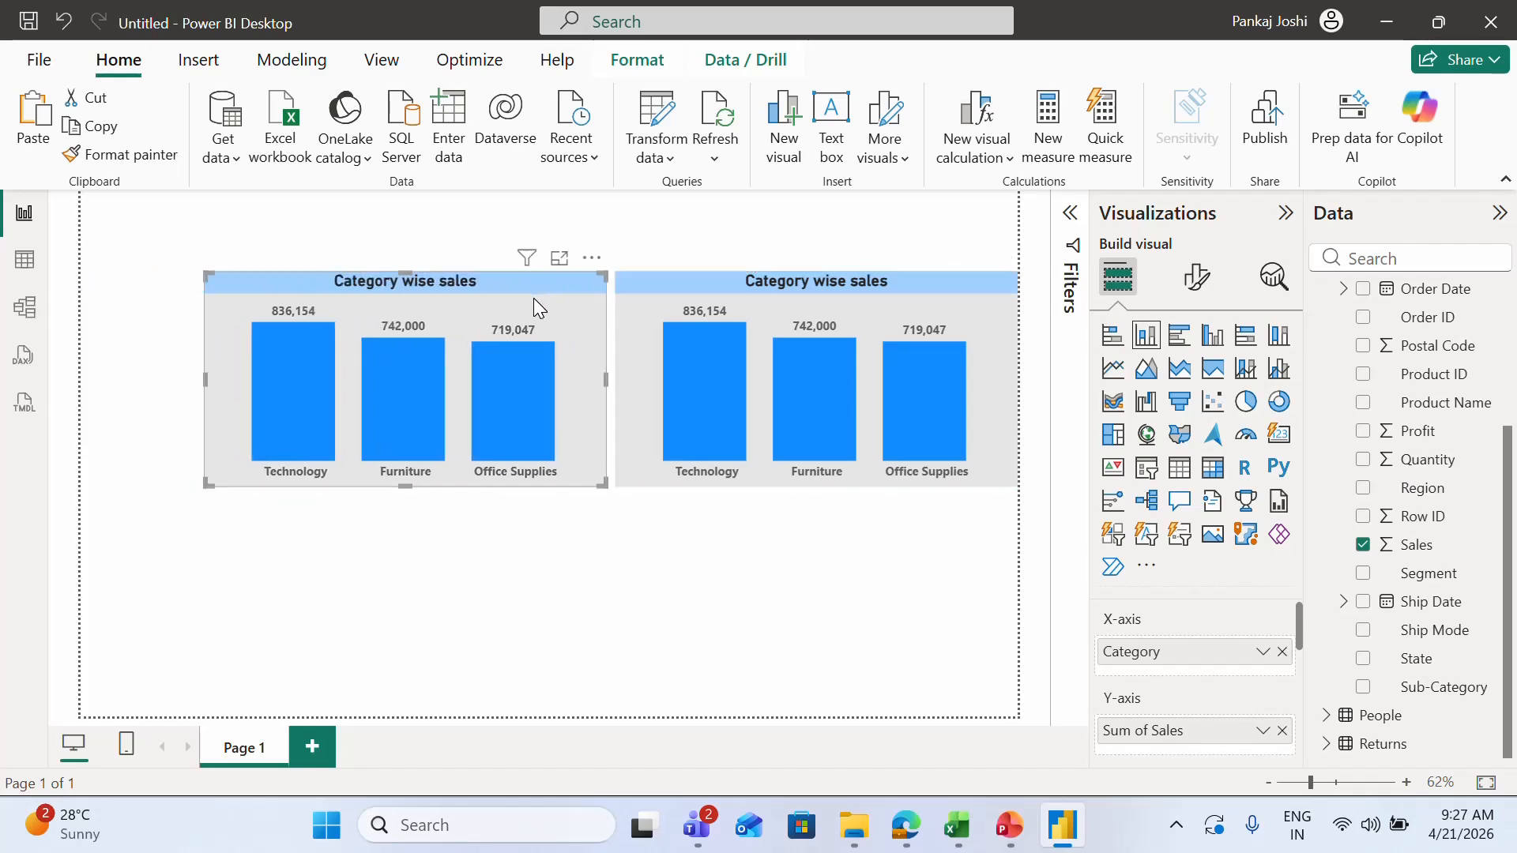
# Step: Convert the right-hand copy to a stacked bar chart and replace Category with Sub-Category on its Y-axis
pyautogui.click(757, 292)
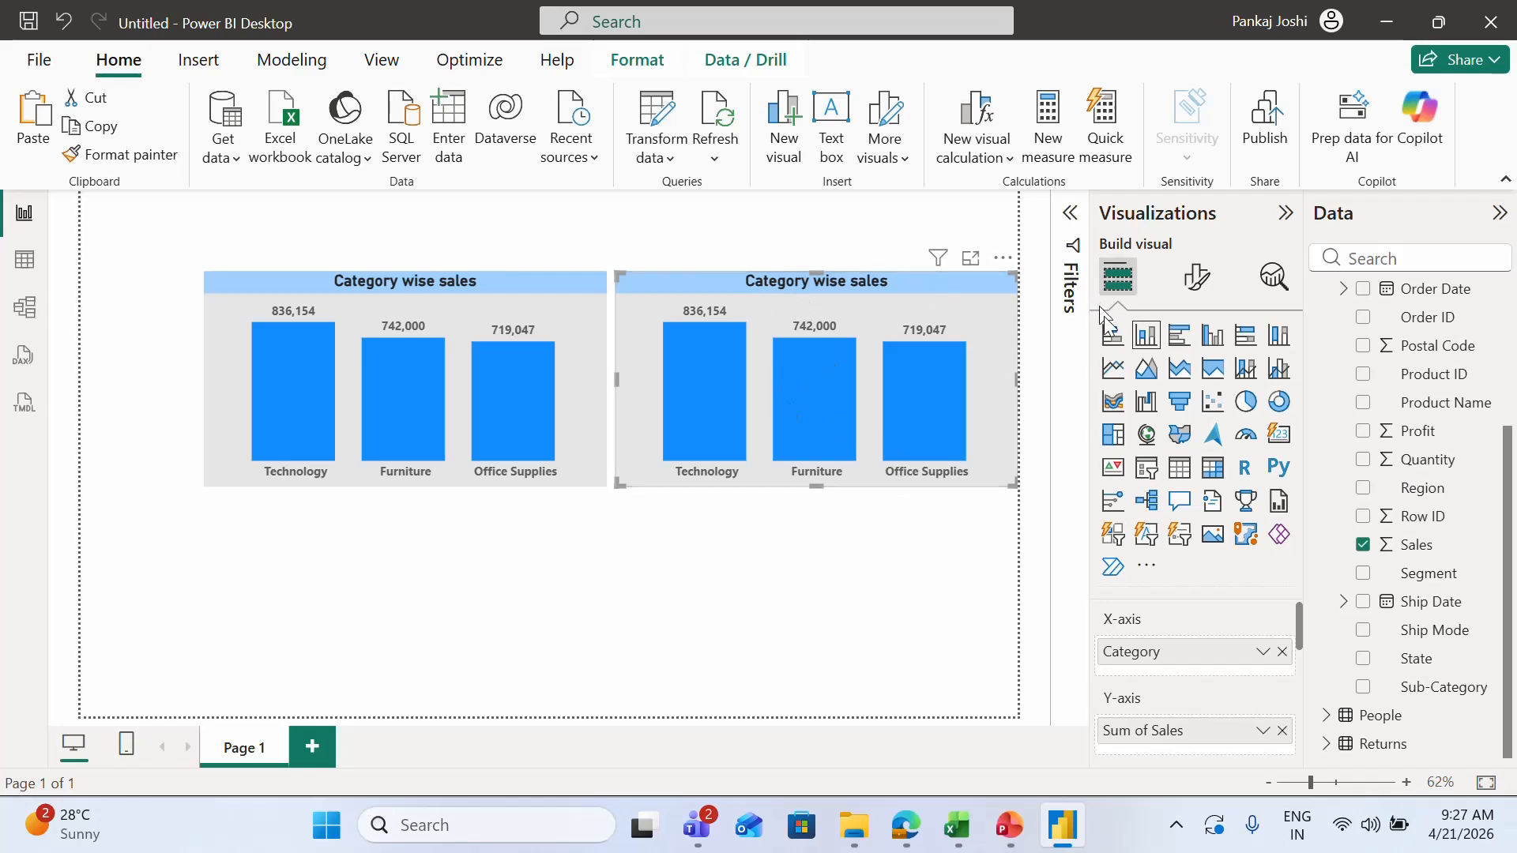
pyautogui.click(1112, 335)
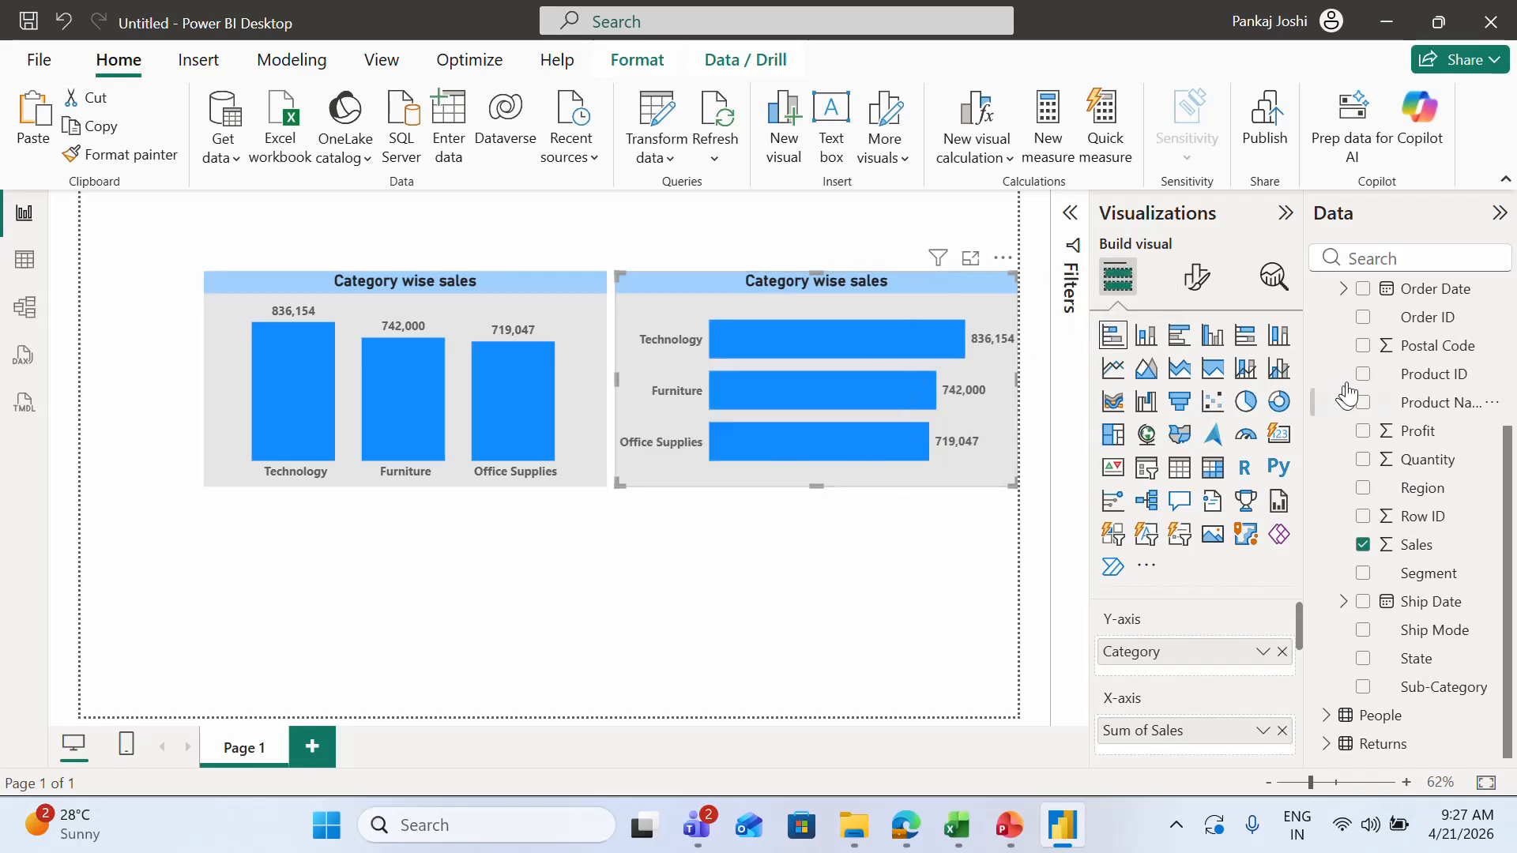
pyautogui.click(1405, 258)
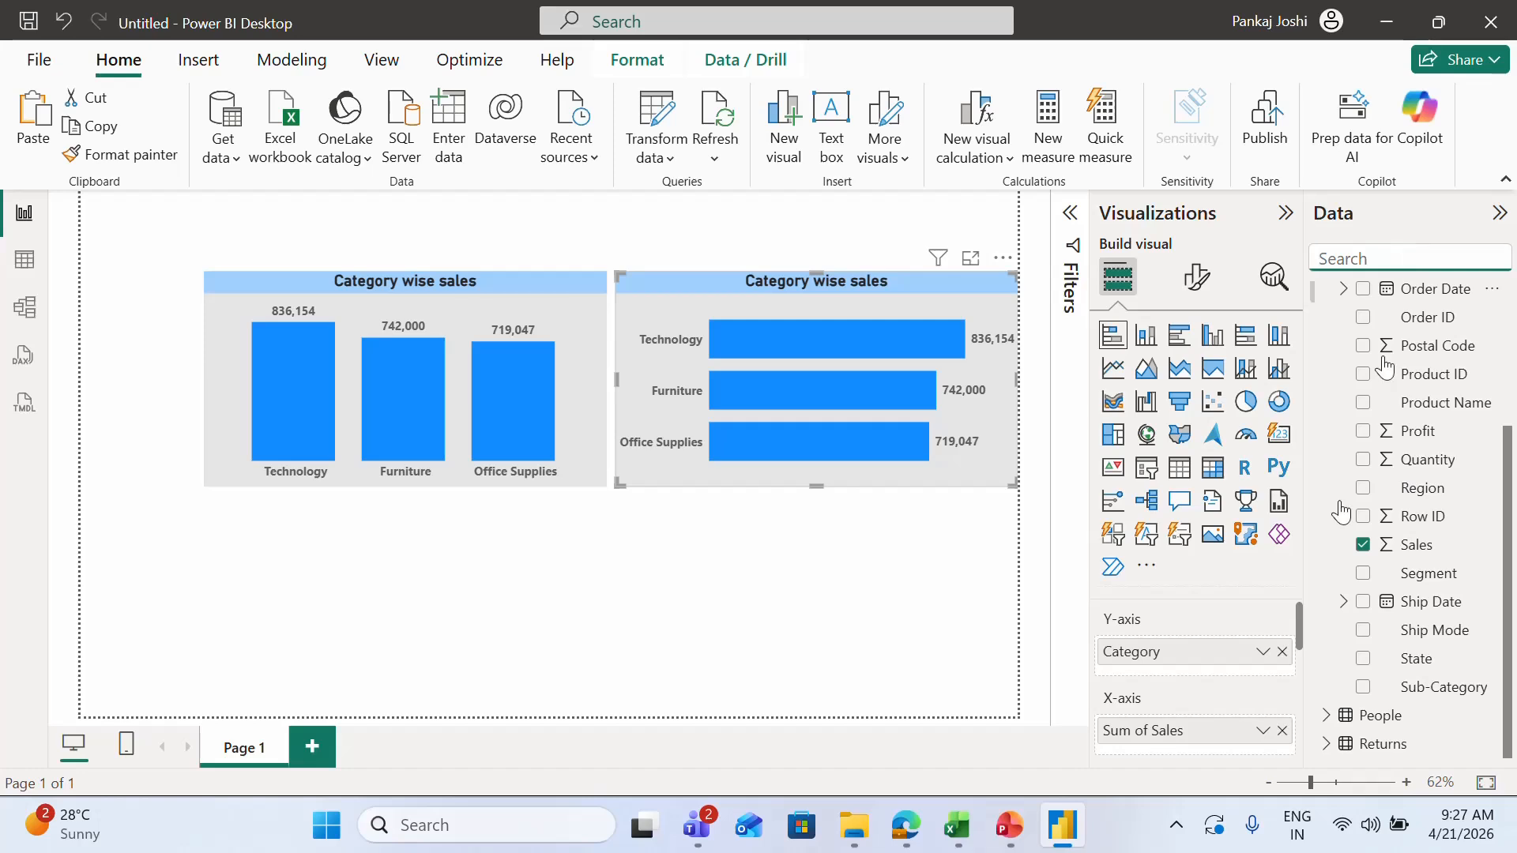
pyautogui.click(1282, 652)
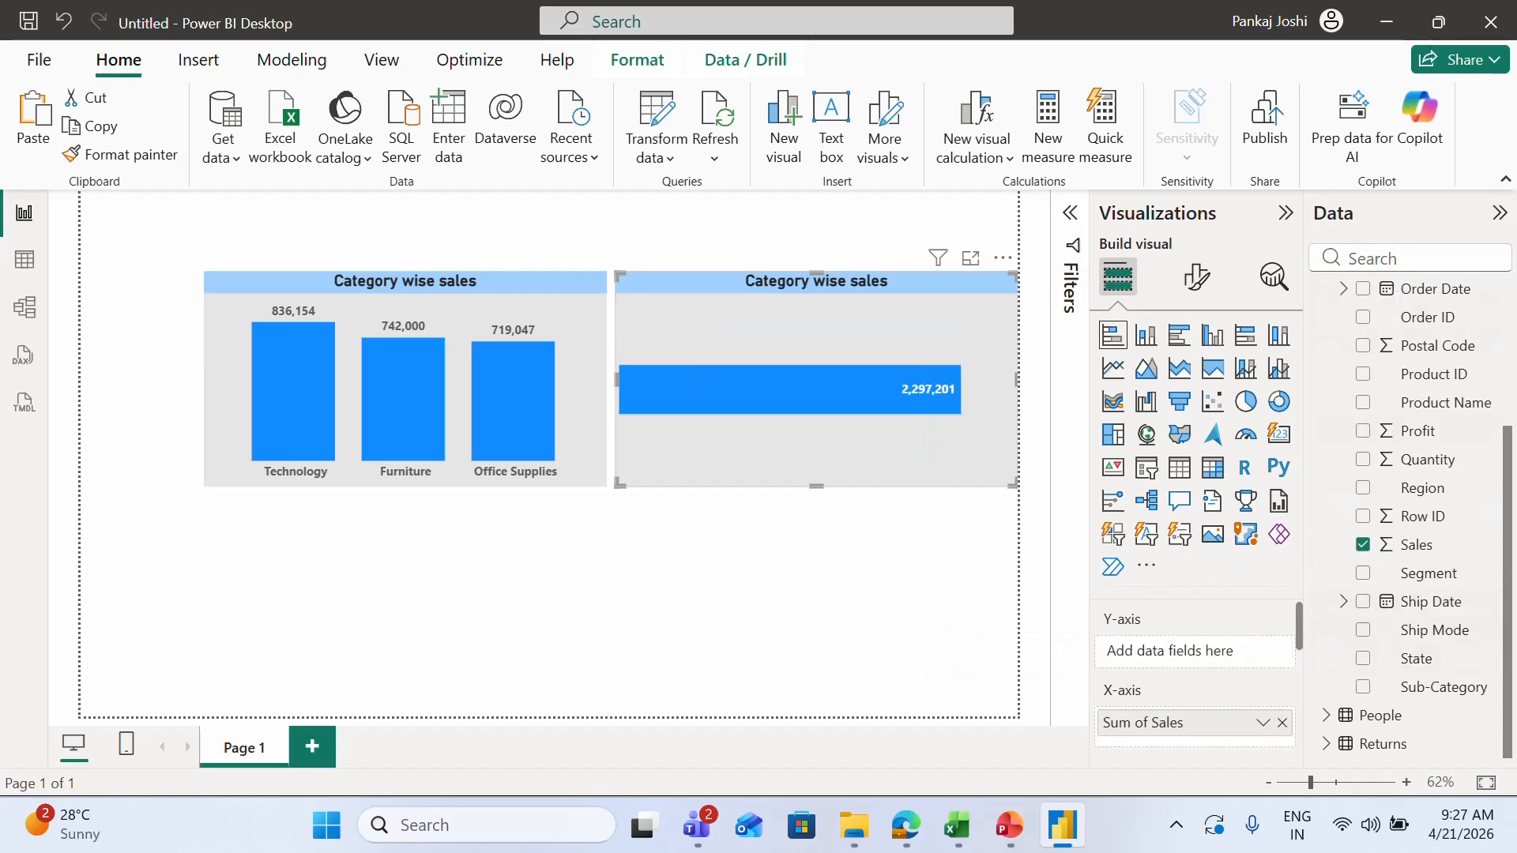
pyautogui.click(1394, 259)
pyautogui.write('subc')
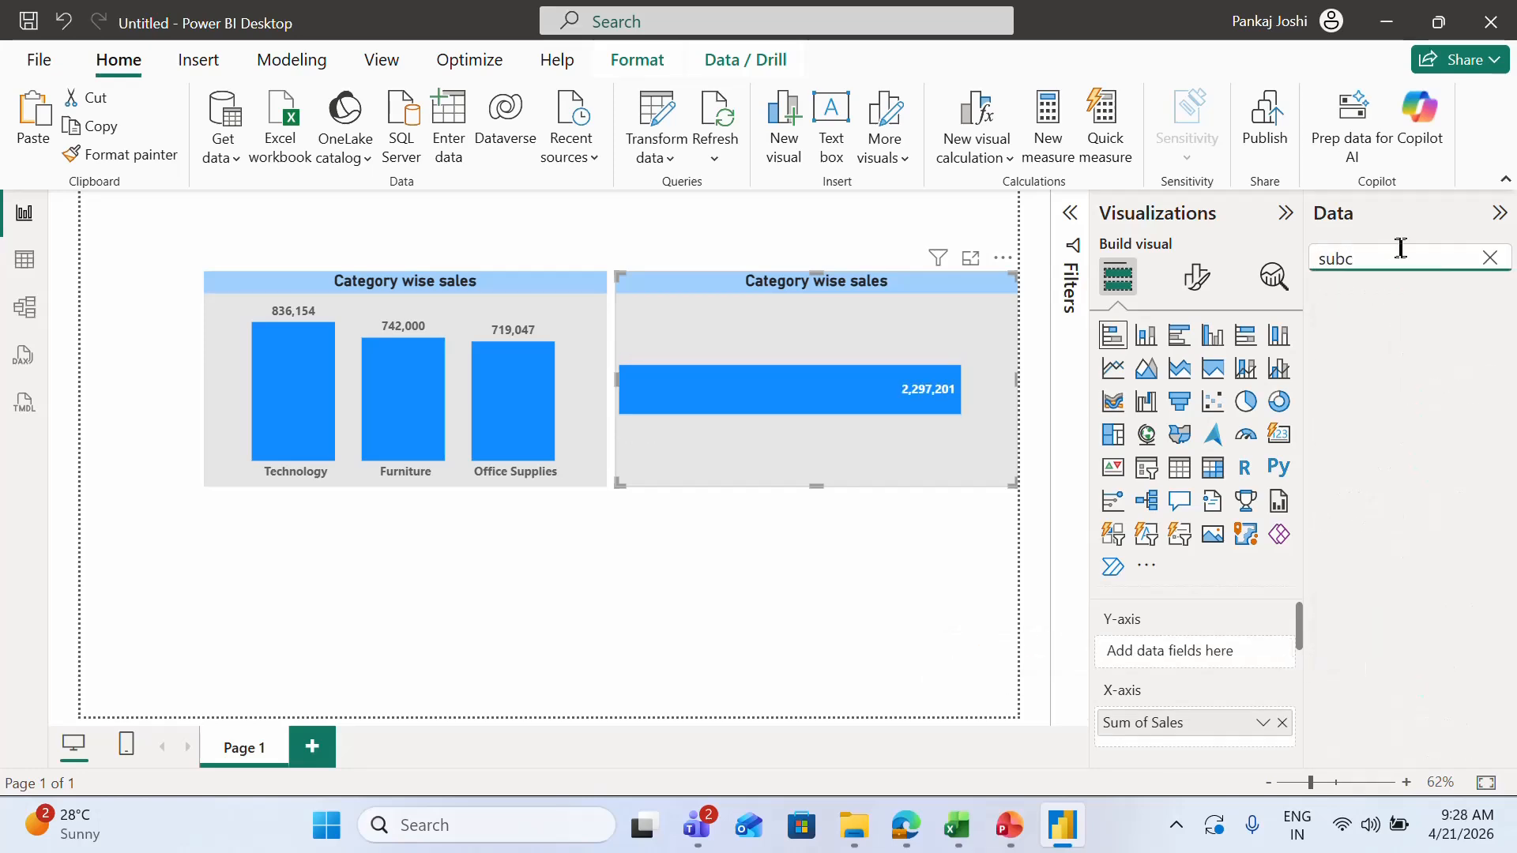
pyautogui.press('BackSpace')
pyautogui.moveTo(1442, 326); pyautogui.dragTo(1188, 614)
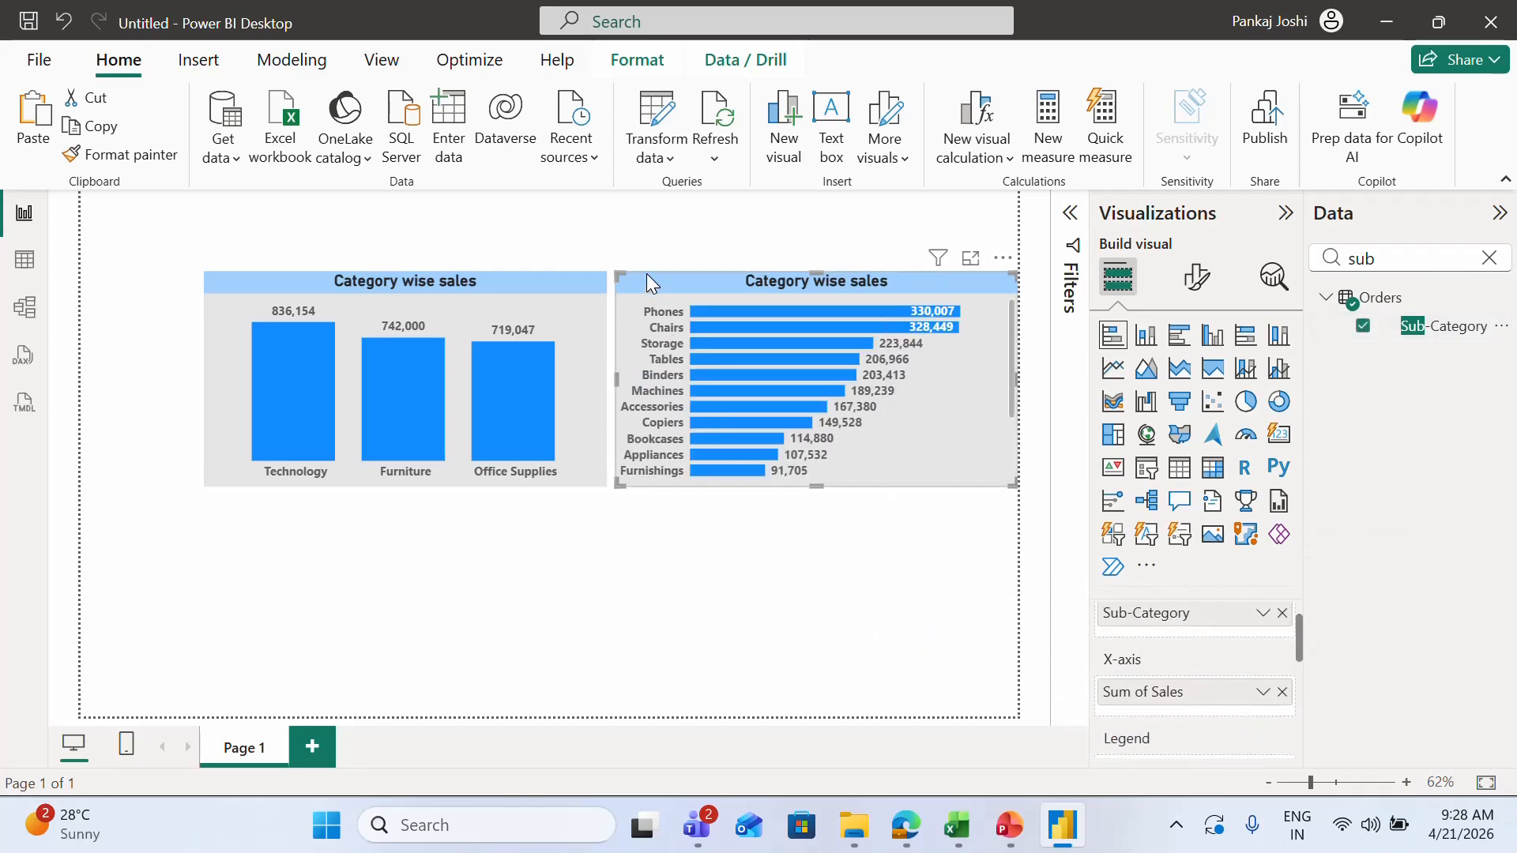
# Step: Duplicate the Sub-Category bar chart, place the copy below the column chart and widen it to span both upper charts
pyautogui.hotkey('ctrl', 'c')
pyautogui.hotkey('ctrl', 'v')
pyautogui.moveTo(652, 283); pyautogui.dragTo(240, 588)
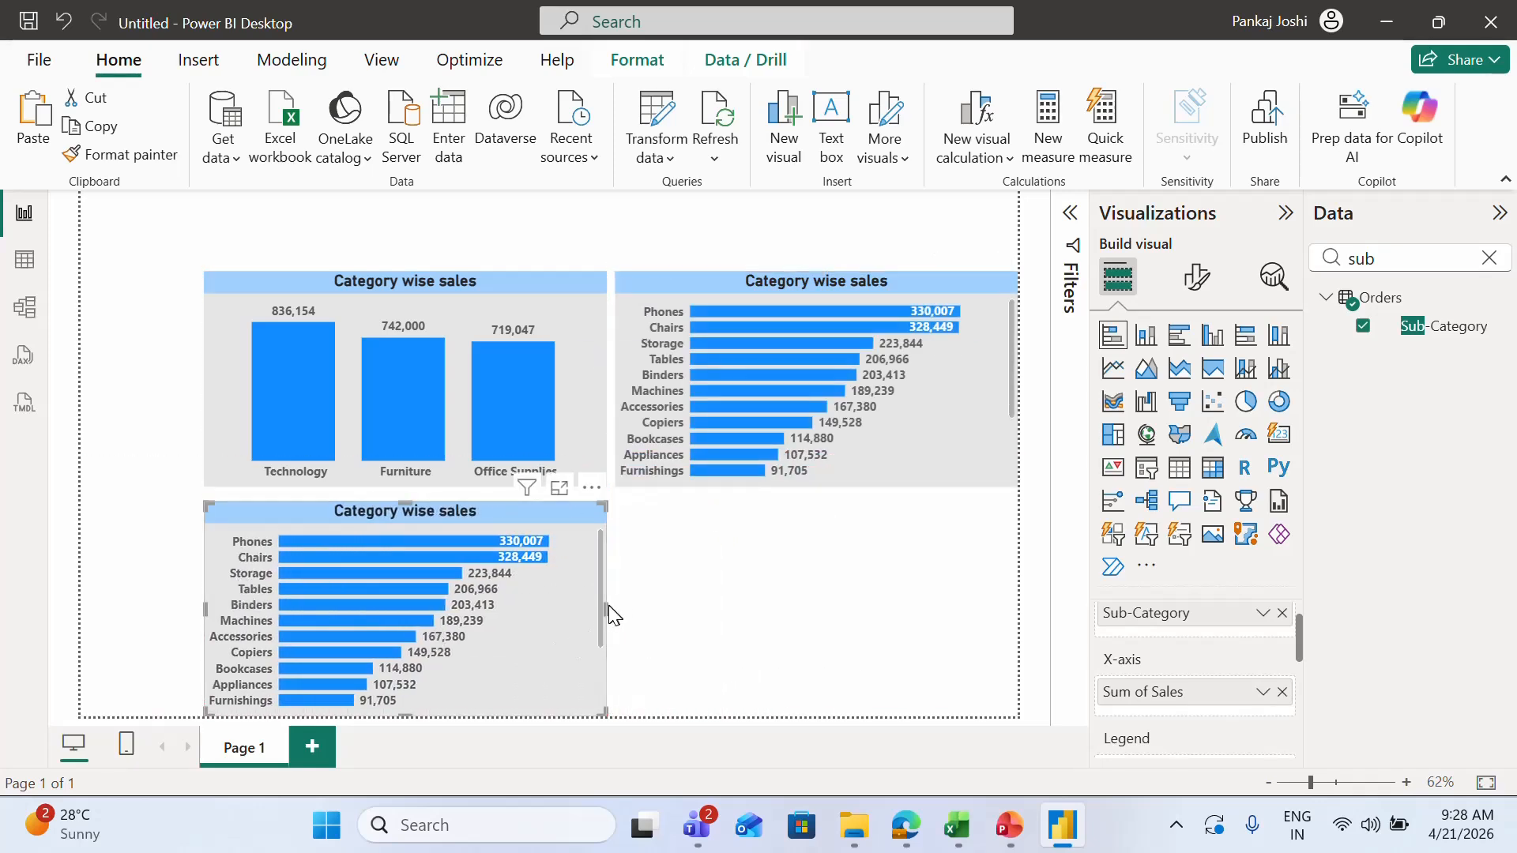
pyautogui.moveTo(603, 607); pyautogui.dragTo(1015, 608)
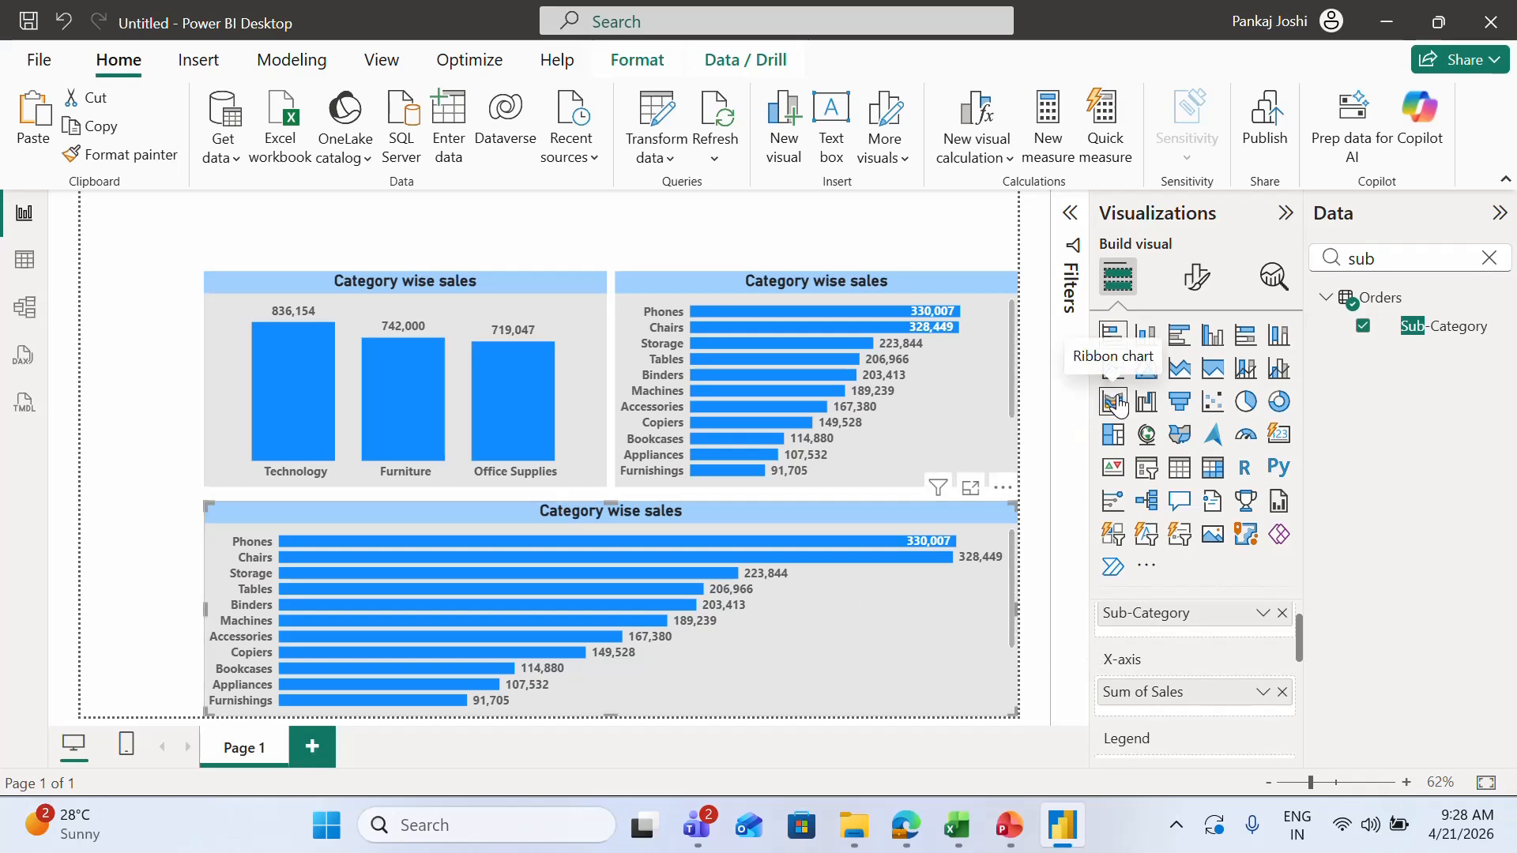
# Step: Convert the wide lower chart to a line chart, replace Sub-Category with Customer Name on its X-axis and slightly increase its height
pyautogui.click(1113, 368)
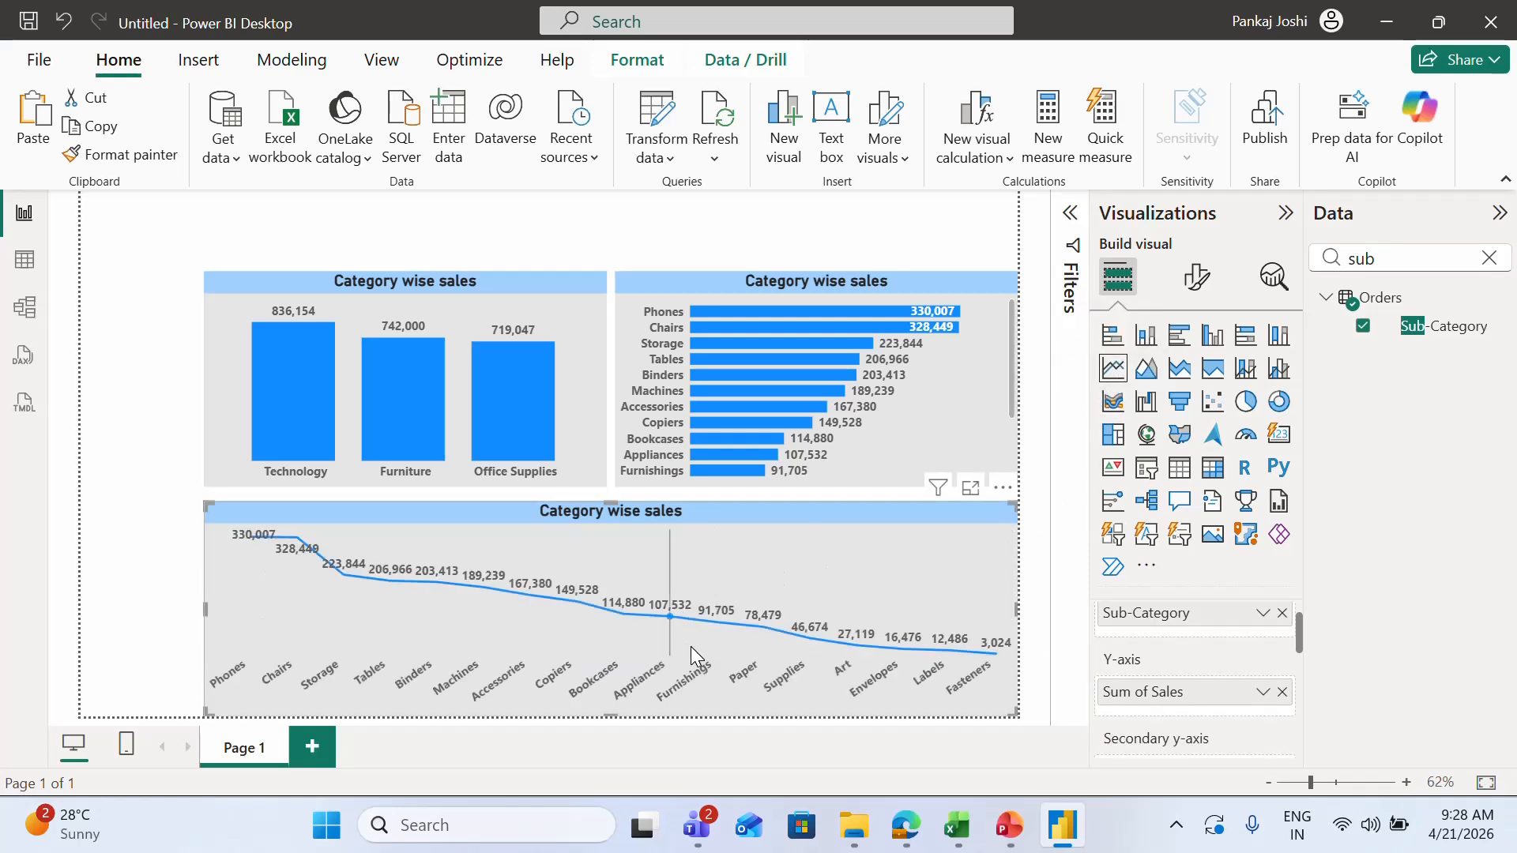
pyautogui.click(1282, 613)
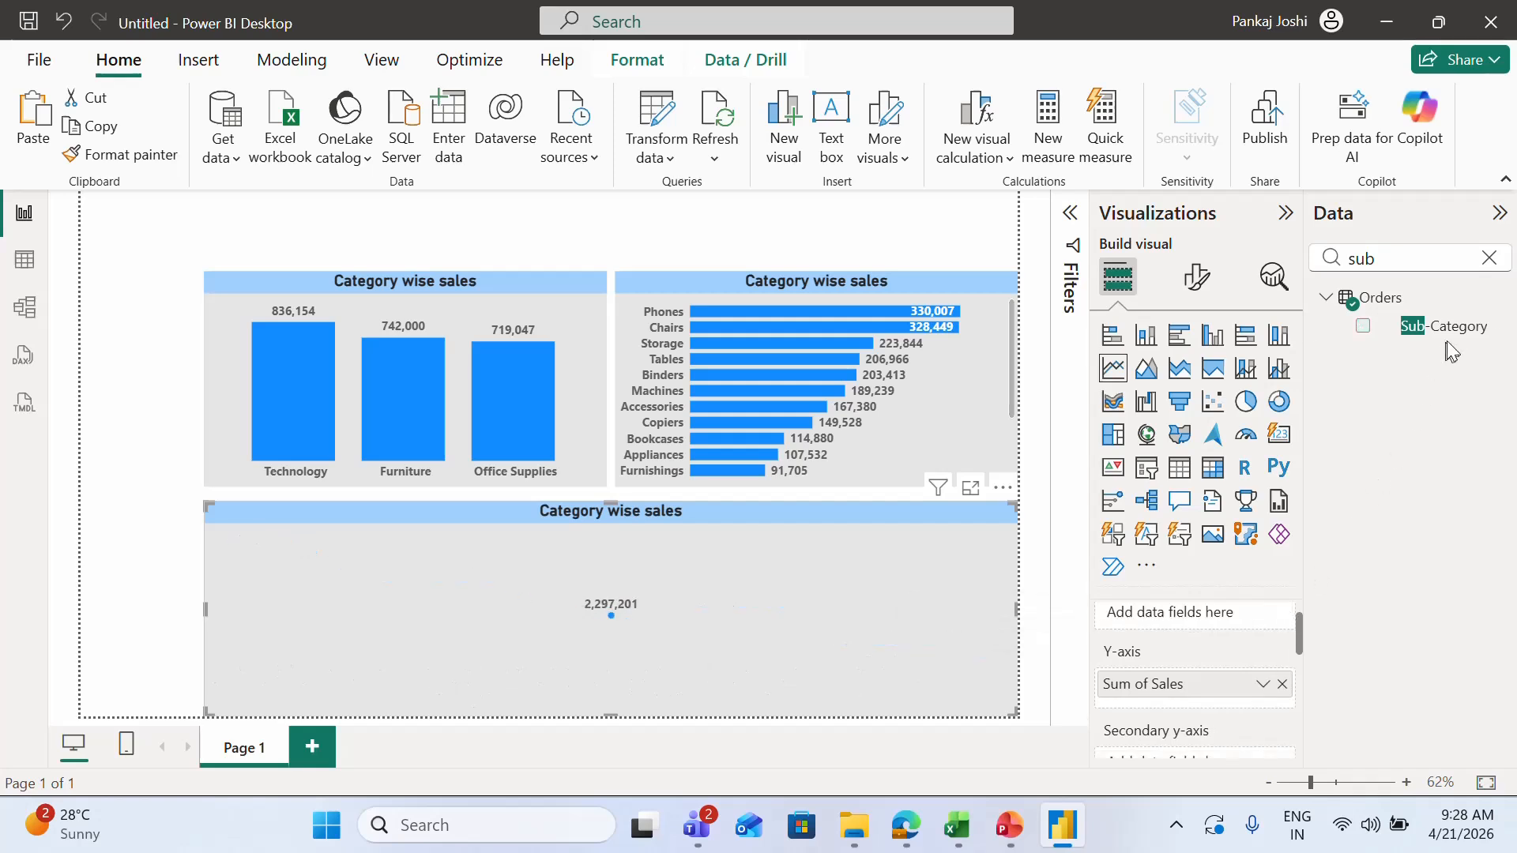
pyautogui.click(1489, 258)
pyautogui.write('cus')
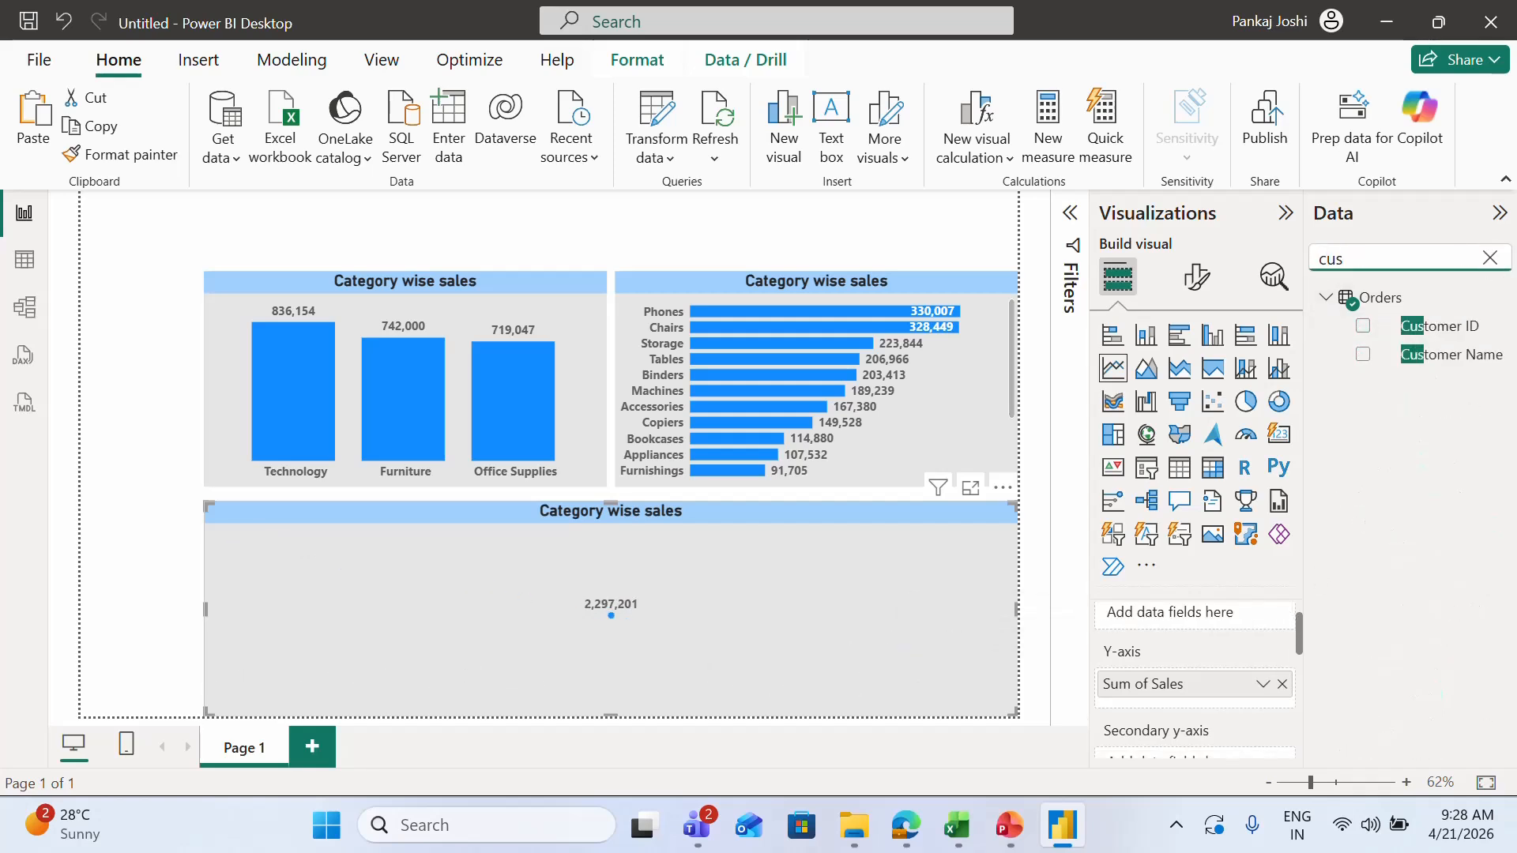
pyautogui.moveTo(1463, 359); pyautogui.dragTo(1234, 636)
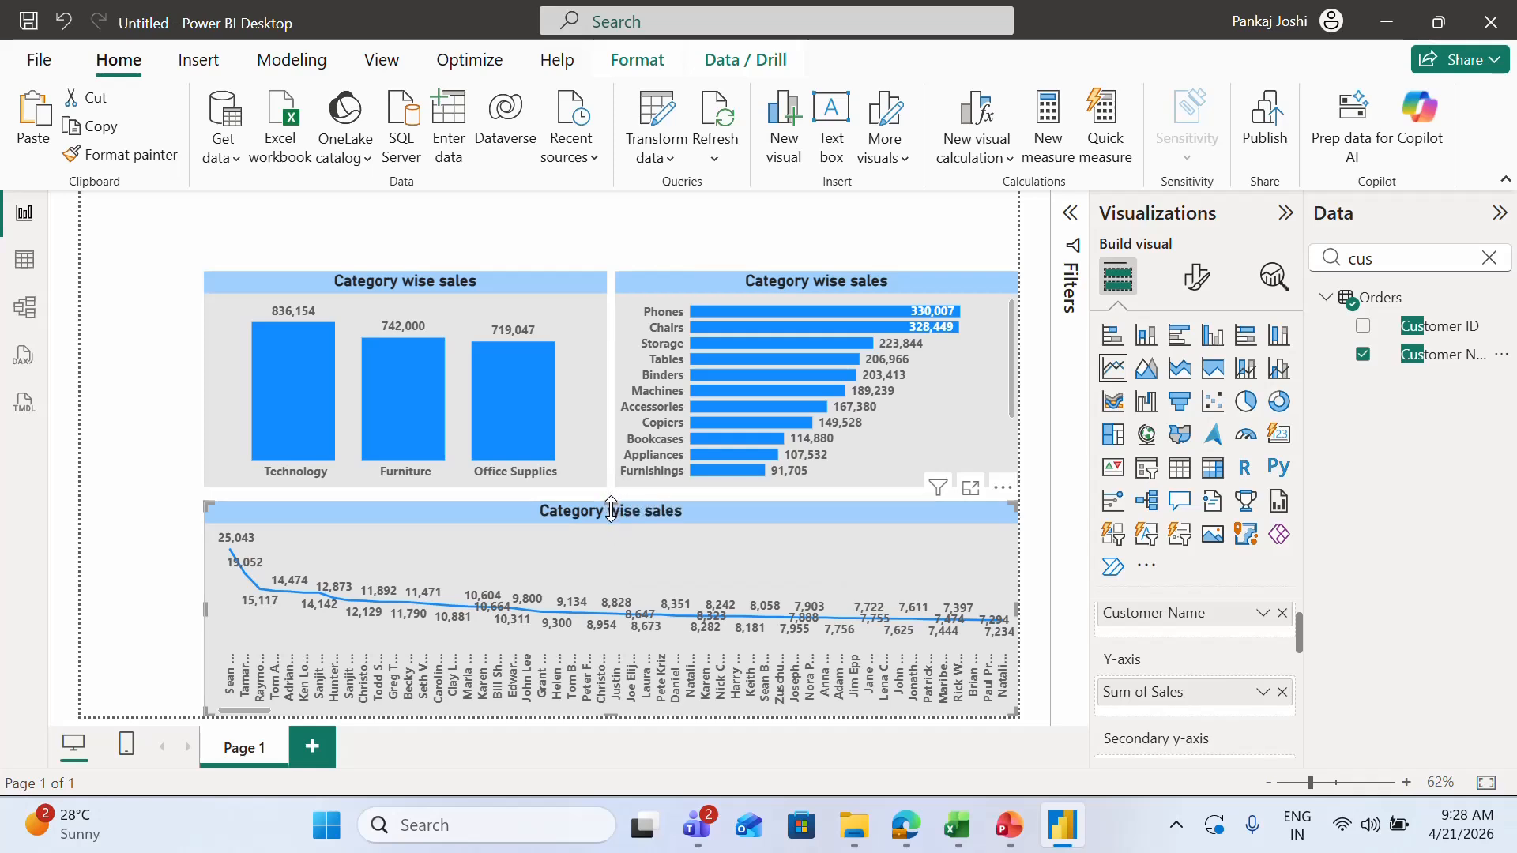
pyautogui.moveTo(610, 503); pyautogui.dragTo(609, 505)
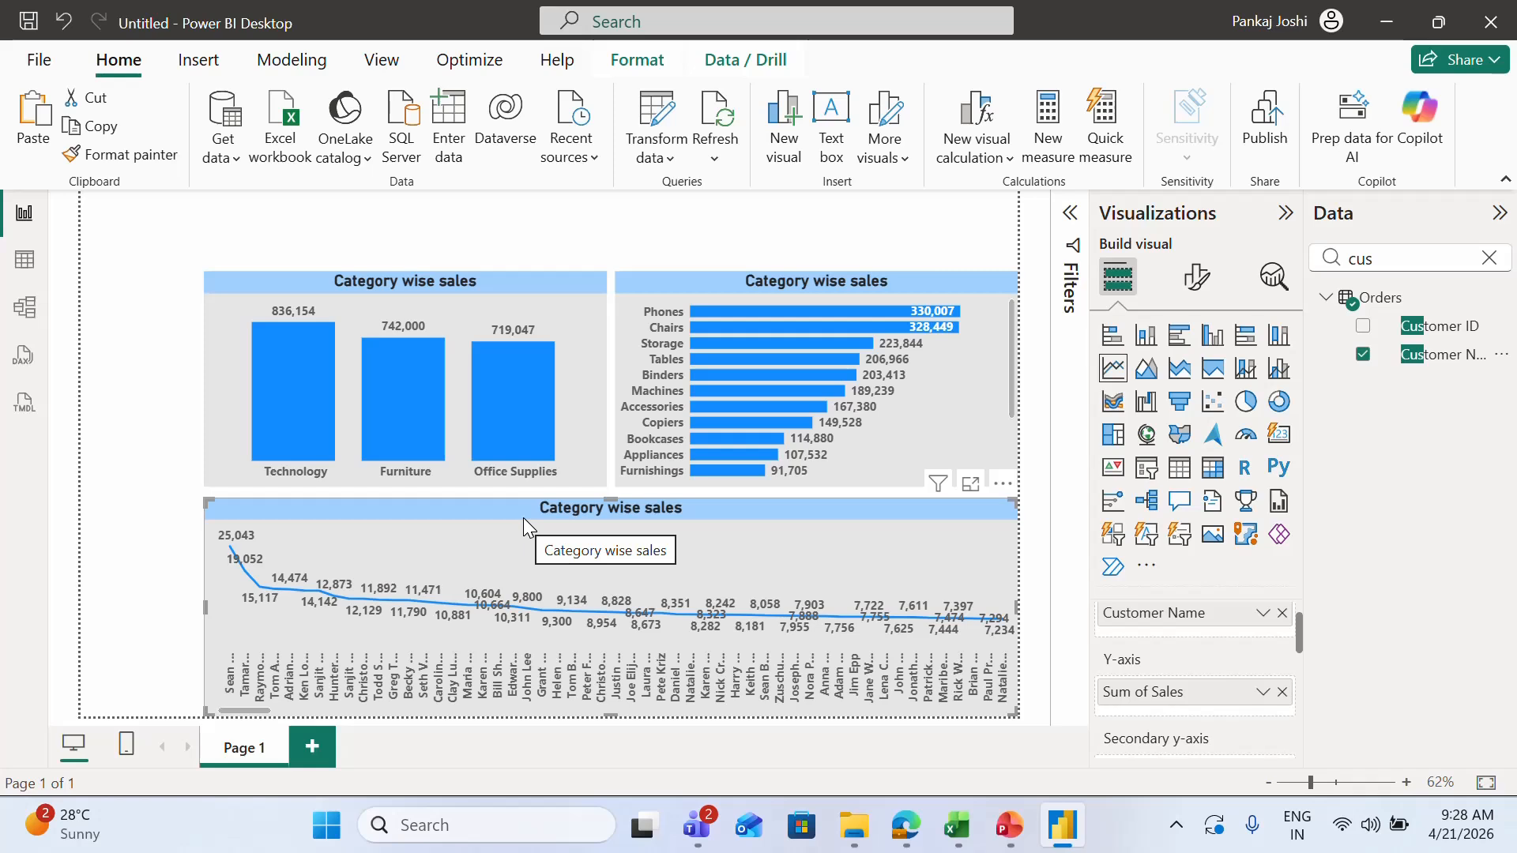
# Step: Set the line chart's Customer Name filter to the Top N type, showing the top 10 items
pyautogui.click(159, 558)
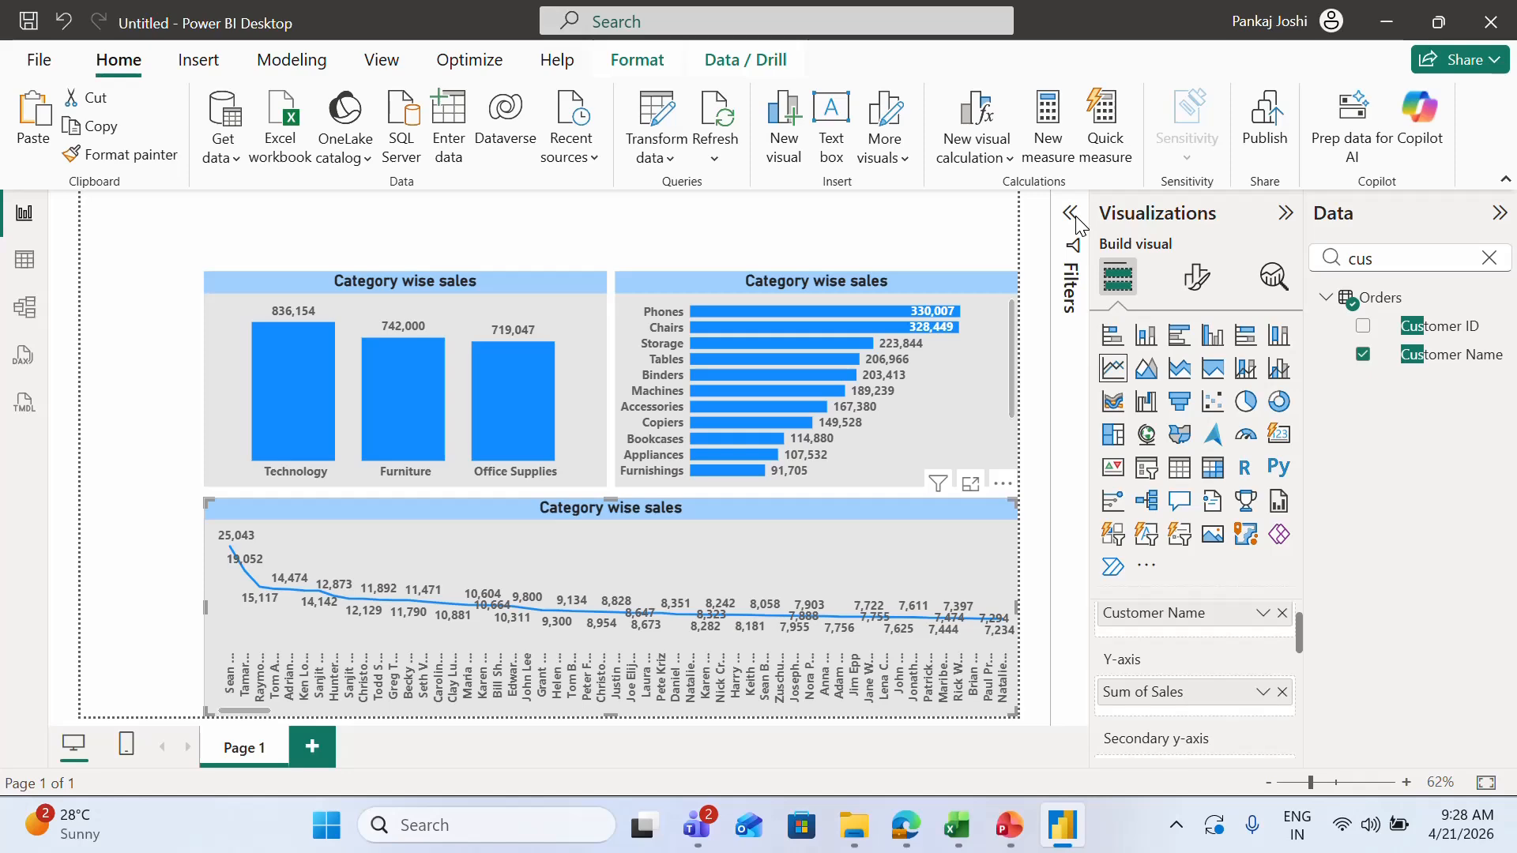
pyautogui.click(1073, 216)
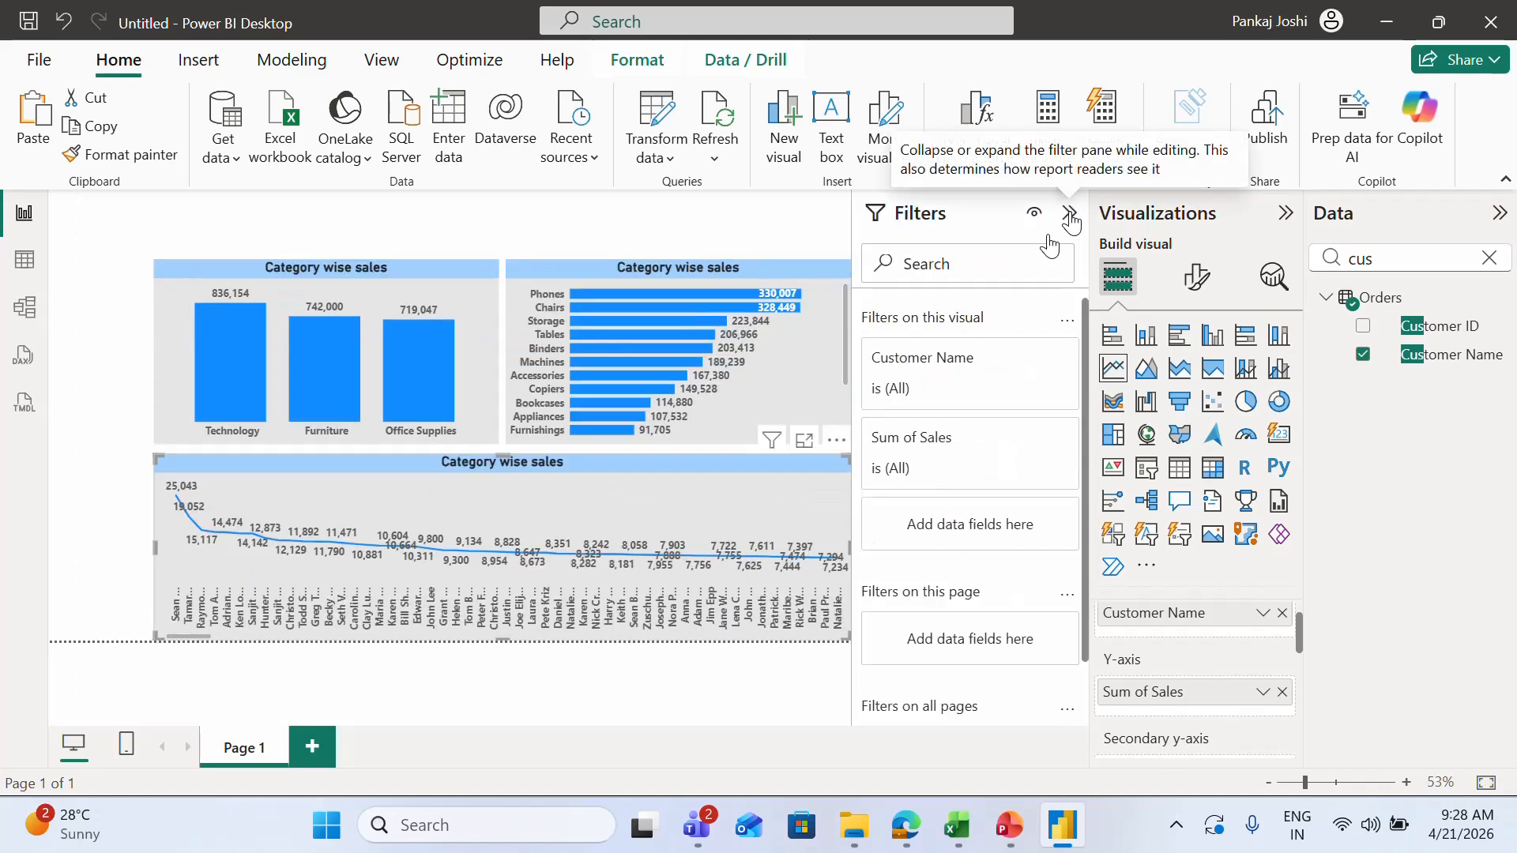
pyautogui.click(917, 388)
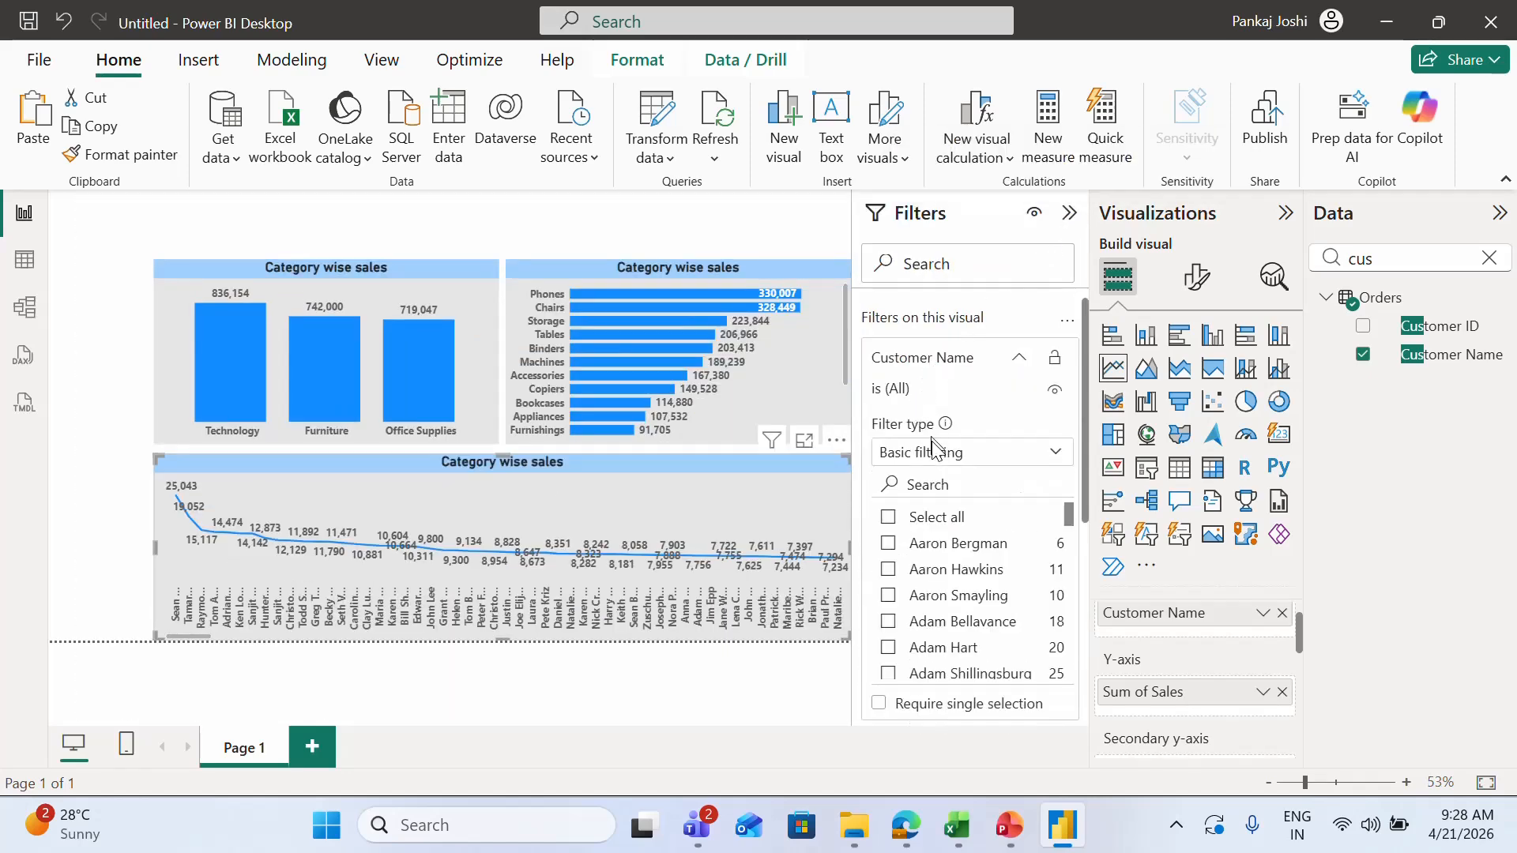
pyautogui.click(939, 466)
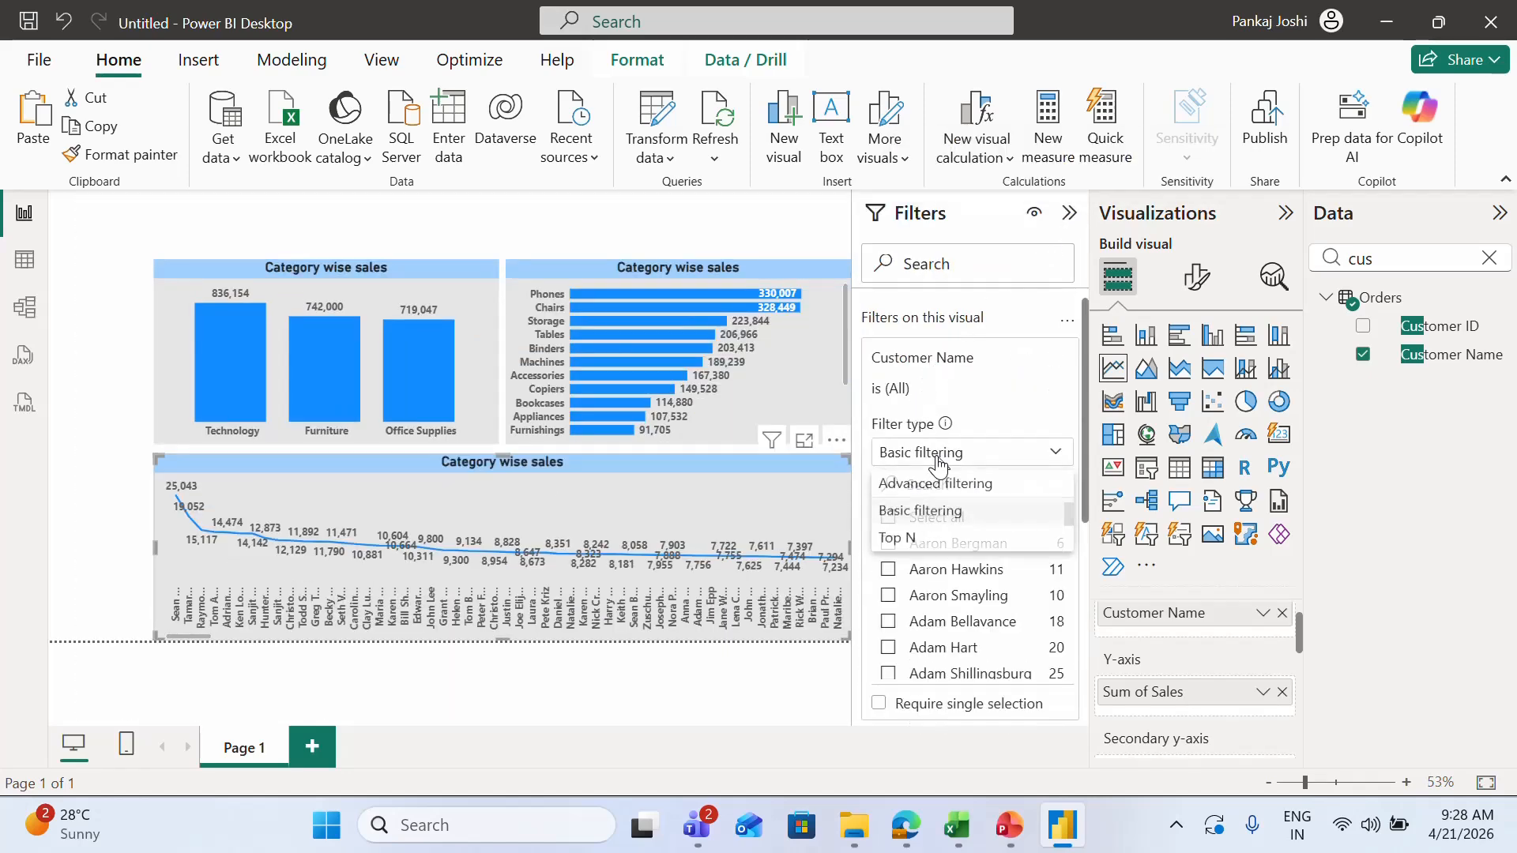
pyautogui.click(944, 542)
pyautogui.click(982, 514)
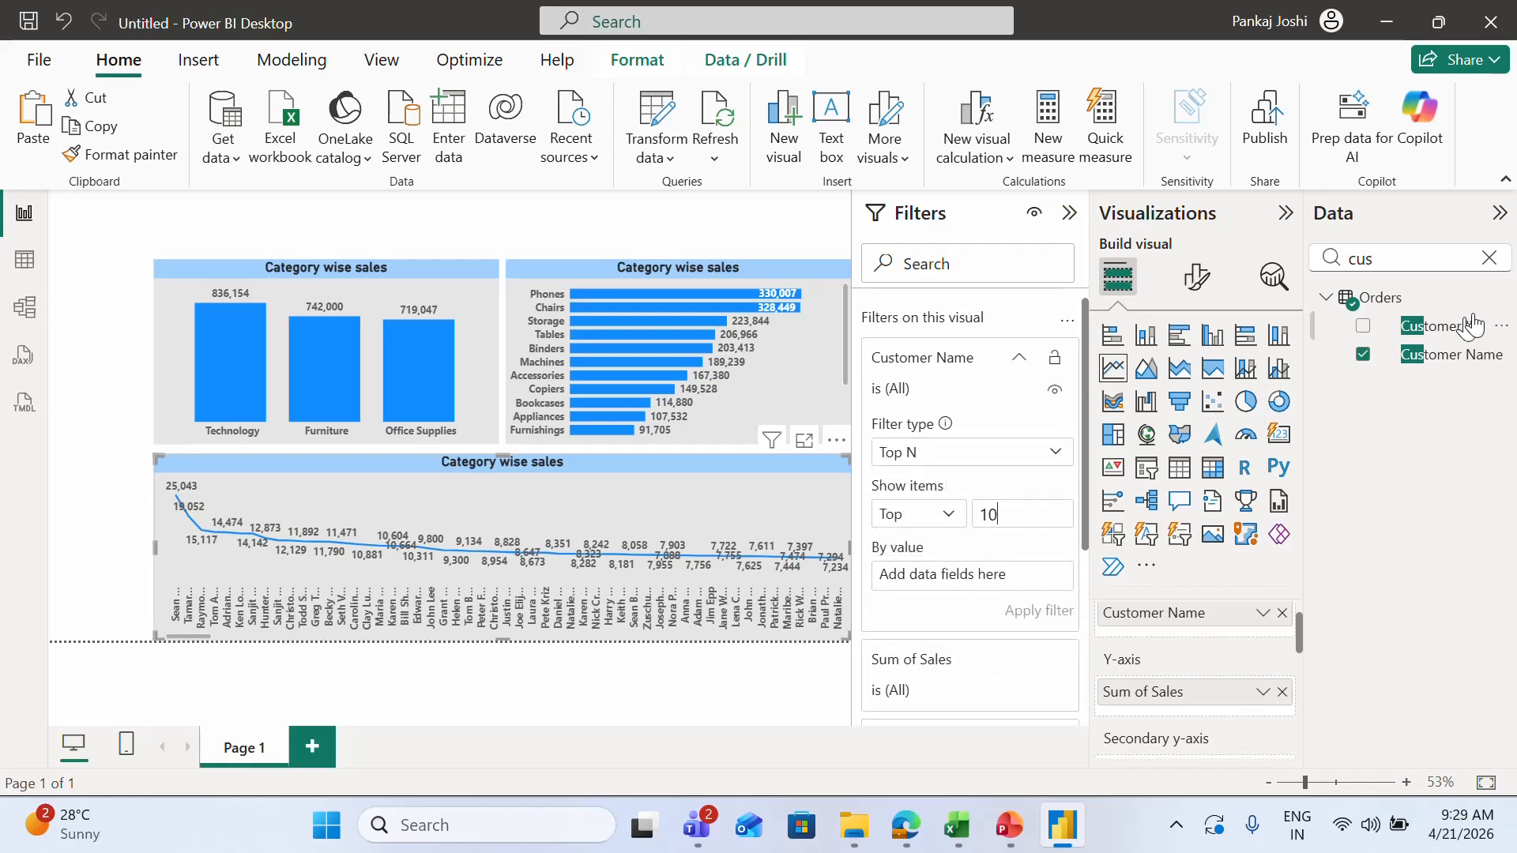
# Step: Rank the Customer Name filter by Sum of Sales and apply it, then collapse the Filters pane and clear the field search
pyautogui.click(1488, 259)
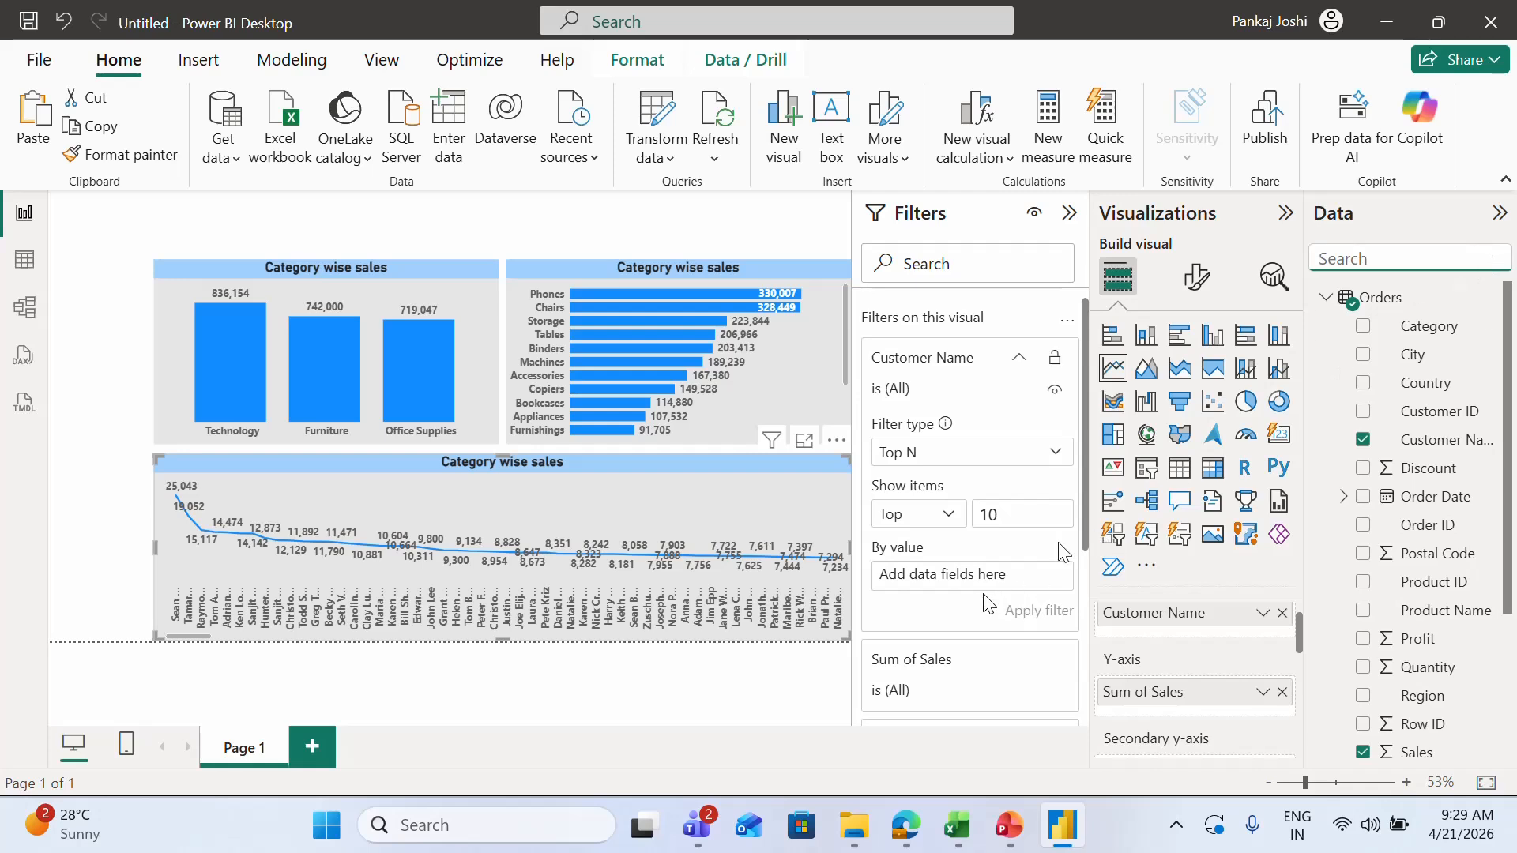
pyautogui.write('sales')
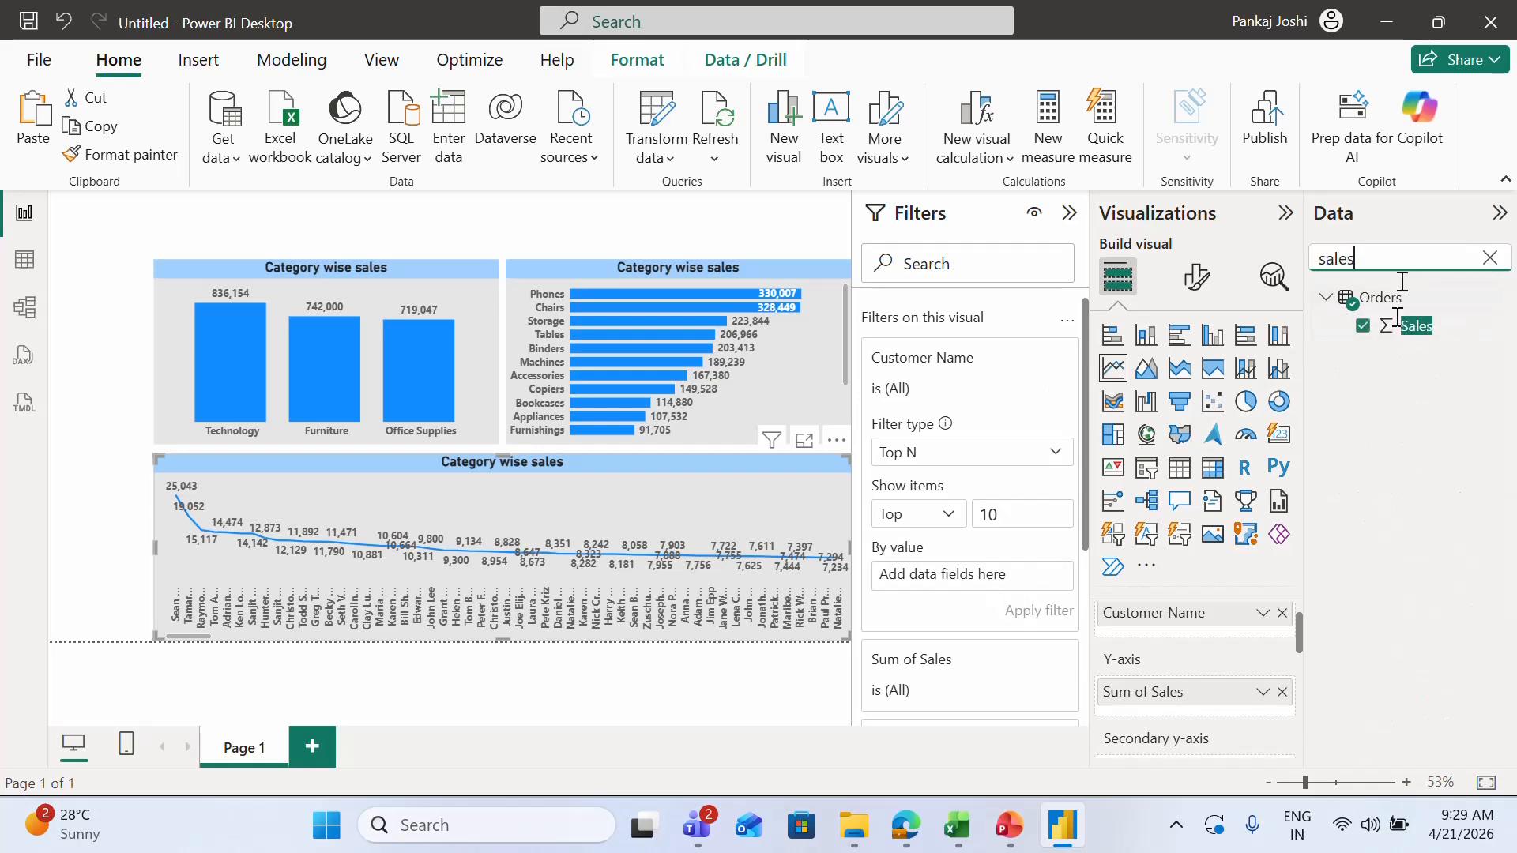
pyautogui.moveTo(1415, 325); pyautogui.dragTo(1022, 572)
pyautogui.moveTo(1416, 325); pyautogui.dragTo(1032, 576)
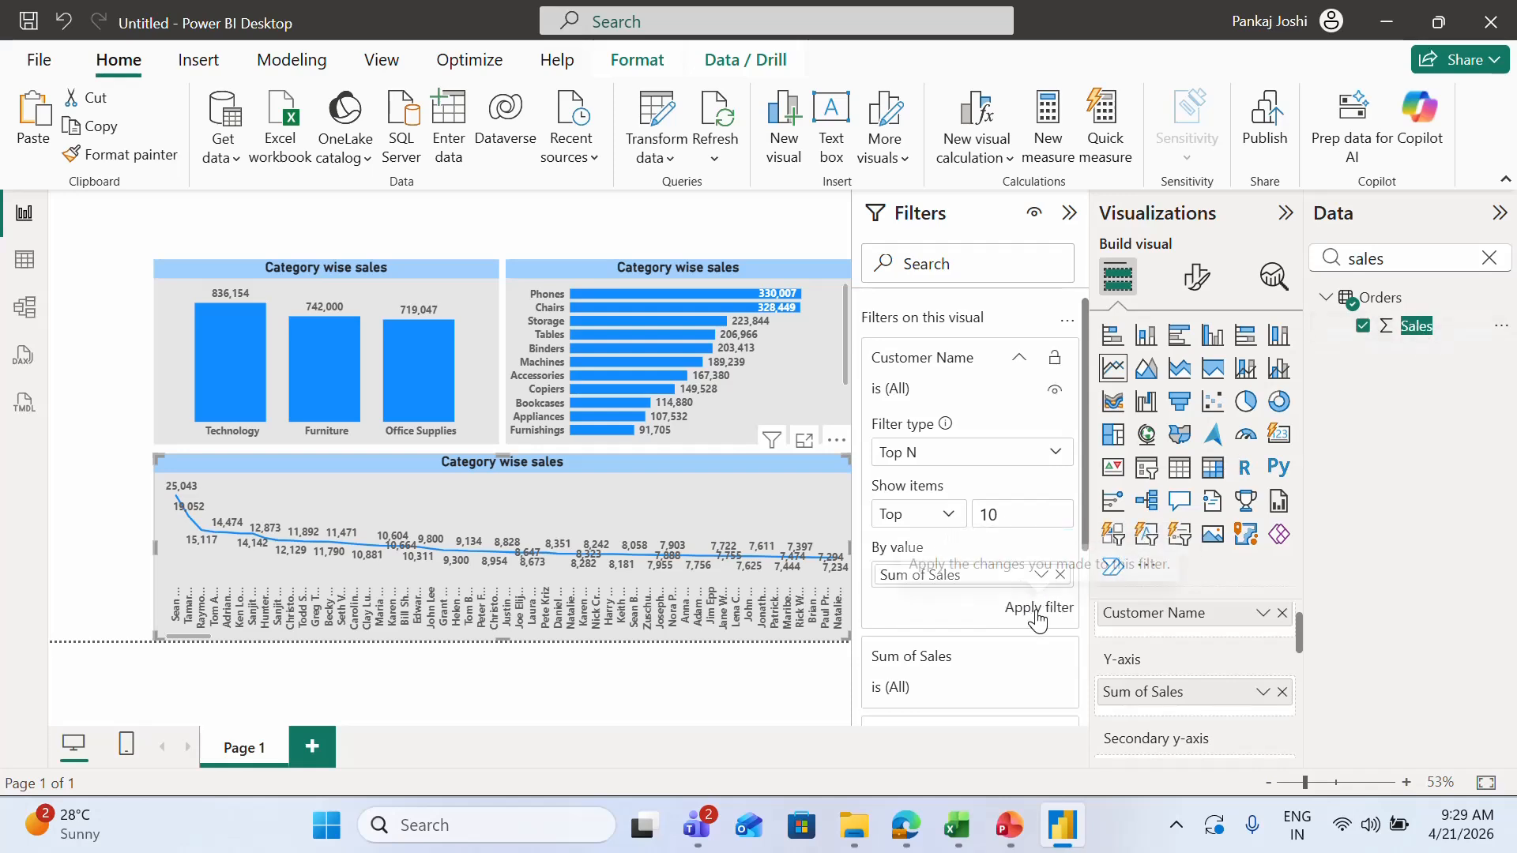
pyautogui.click(1035, 608)
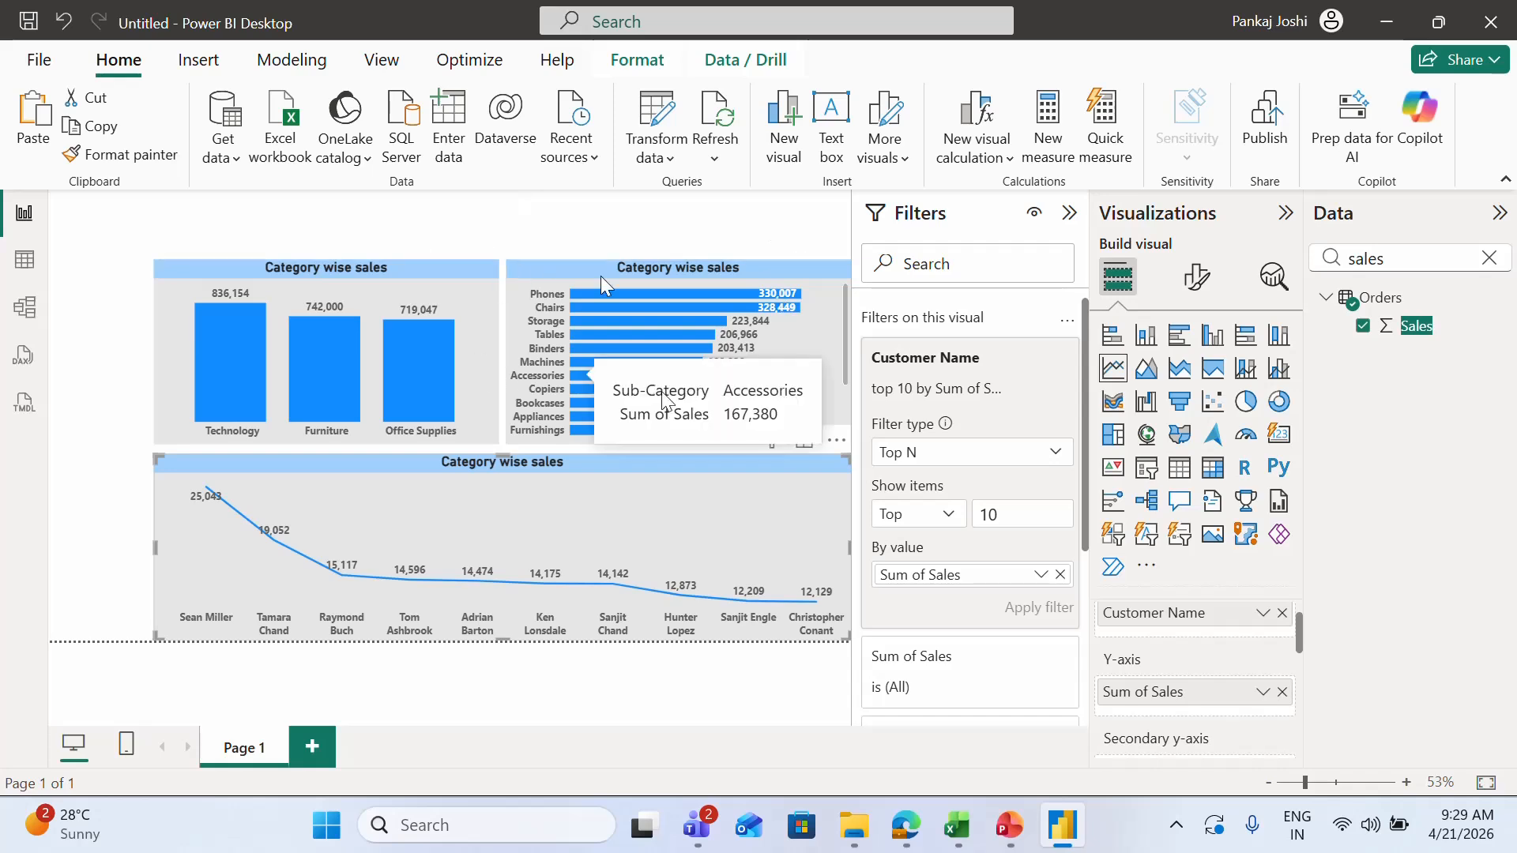
pyautogui.click(1069, 214)
pyautogui.click(1488, 259)
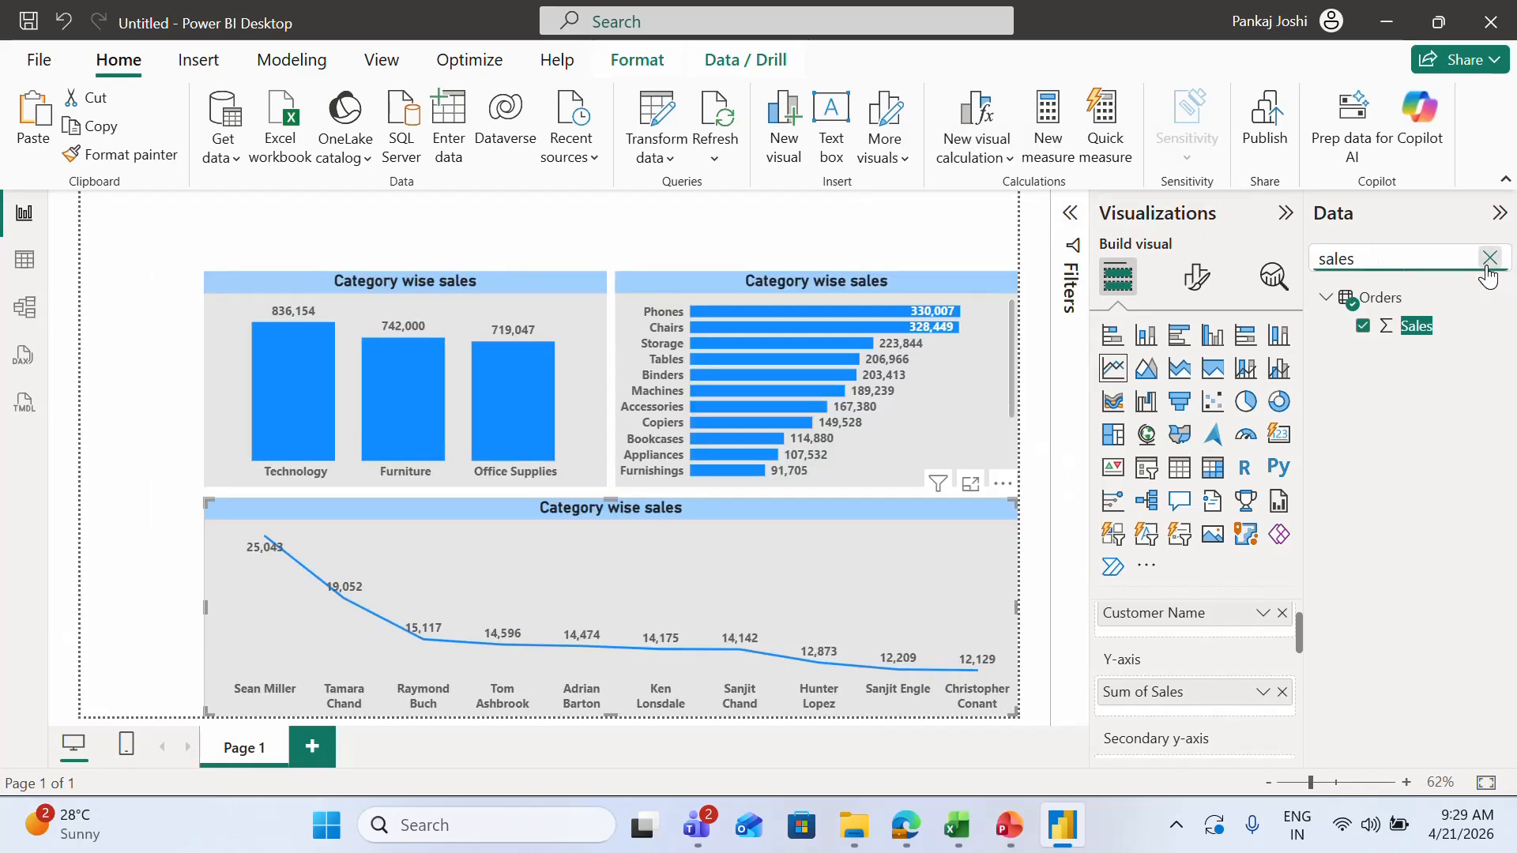
# Step: Collapse the Orders table's field list and start a new calculated table named TblCalender
pyautogui.click(1316, 308)
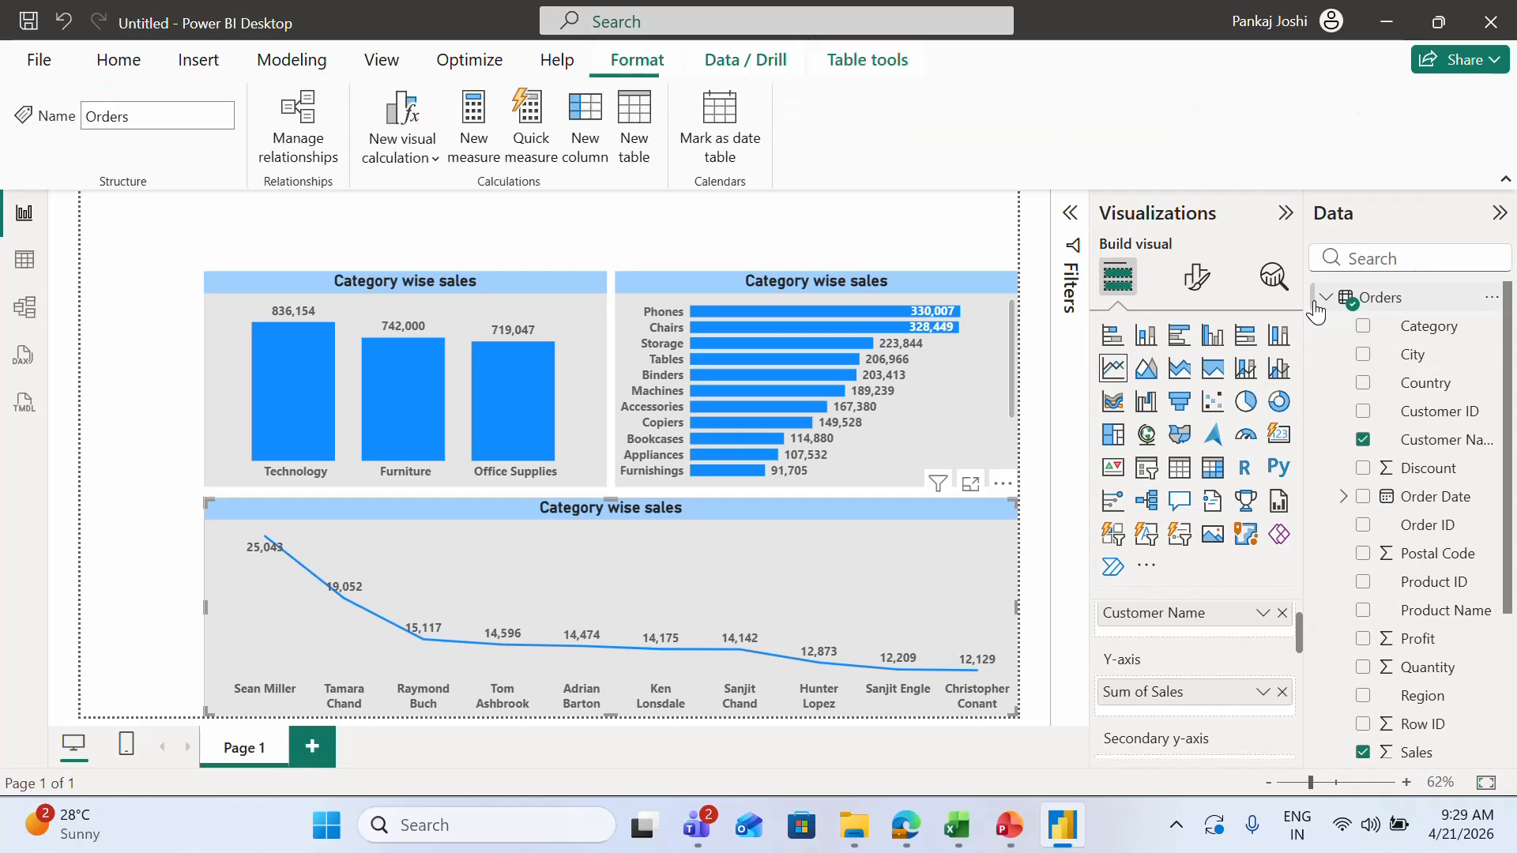
pyautogui.click(1326, 300)
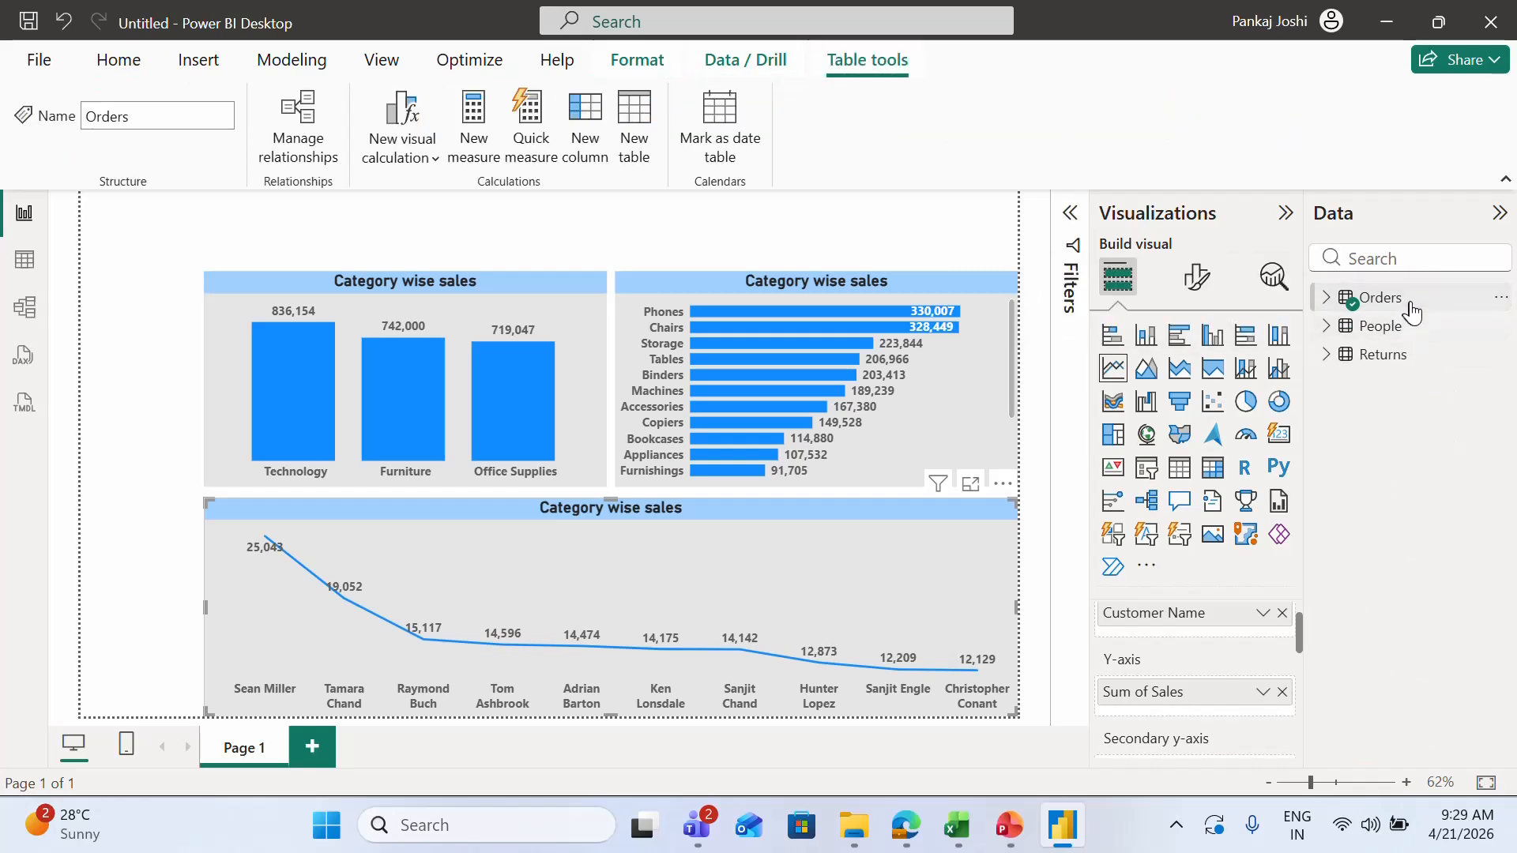
pyautogui.click(633, 115)
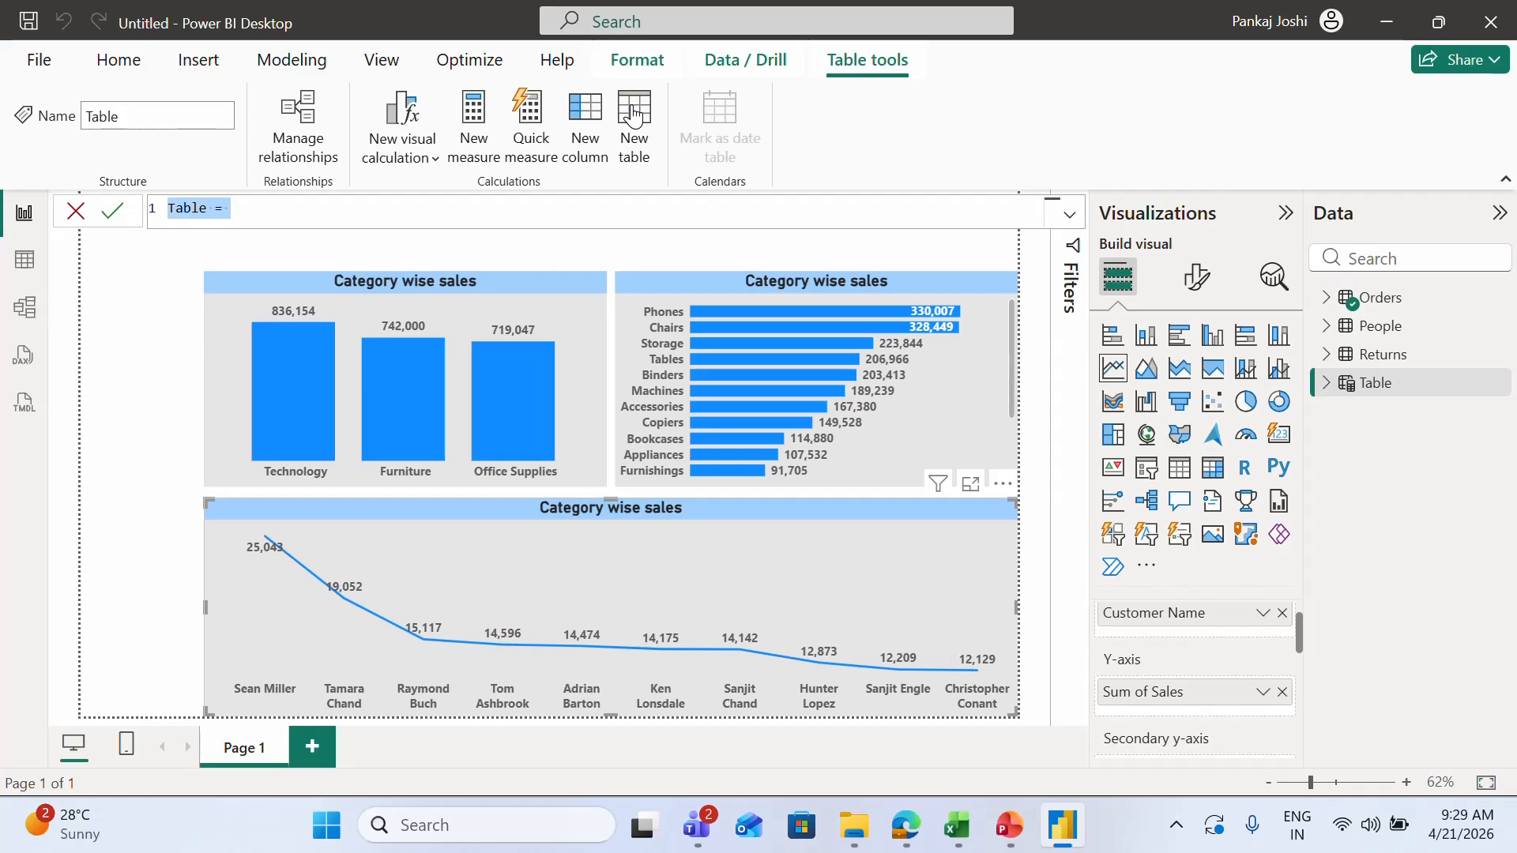
pyautogui.write('TblCa')
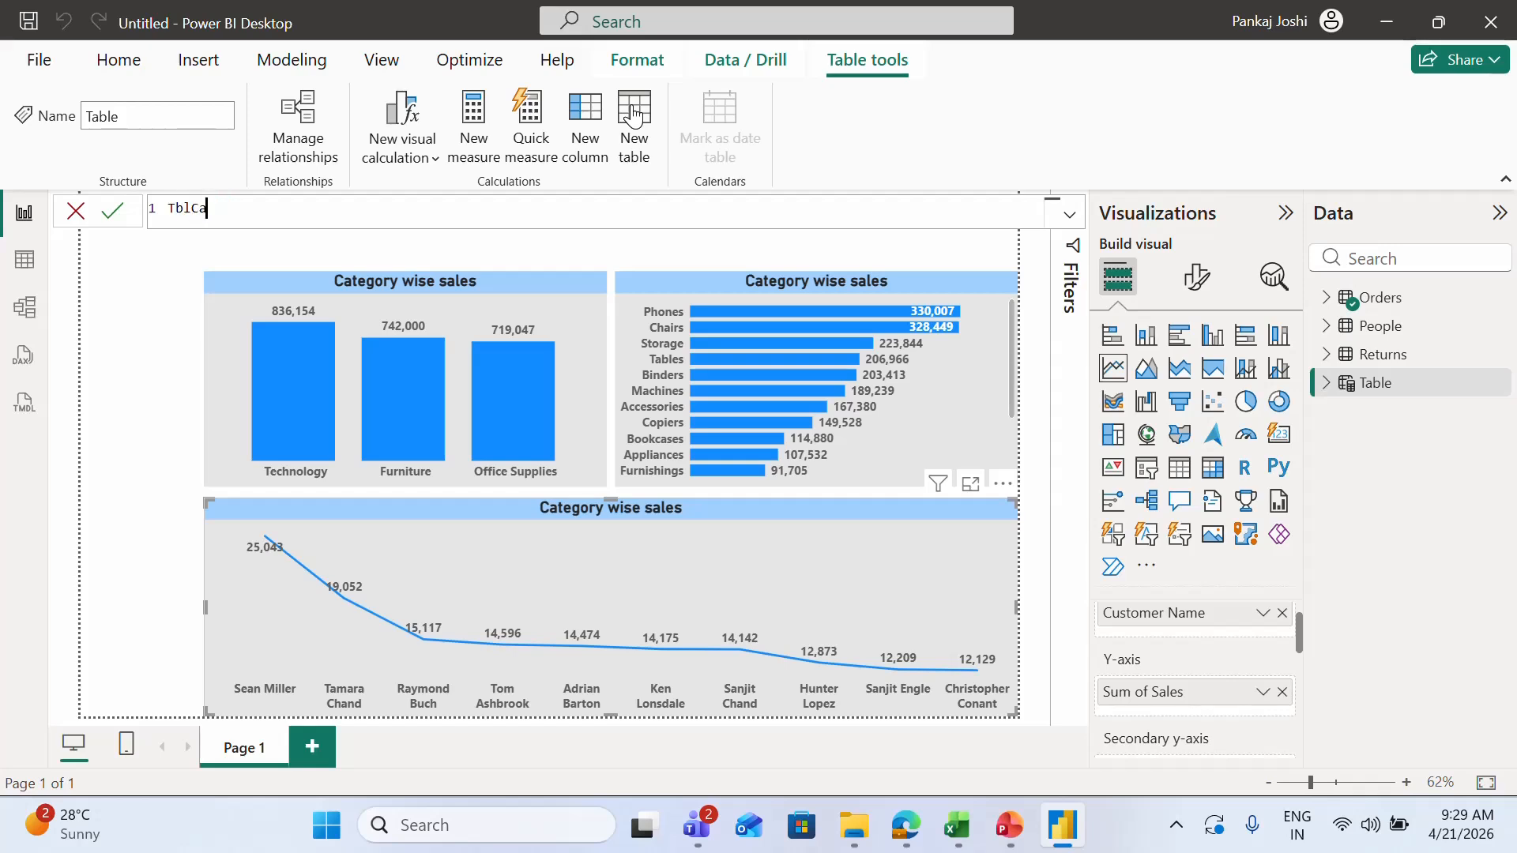
pyautogui.write('lender =')
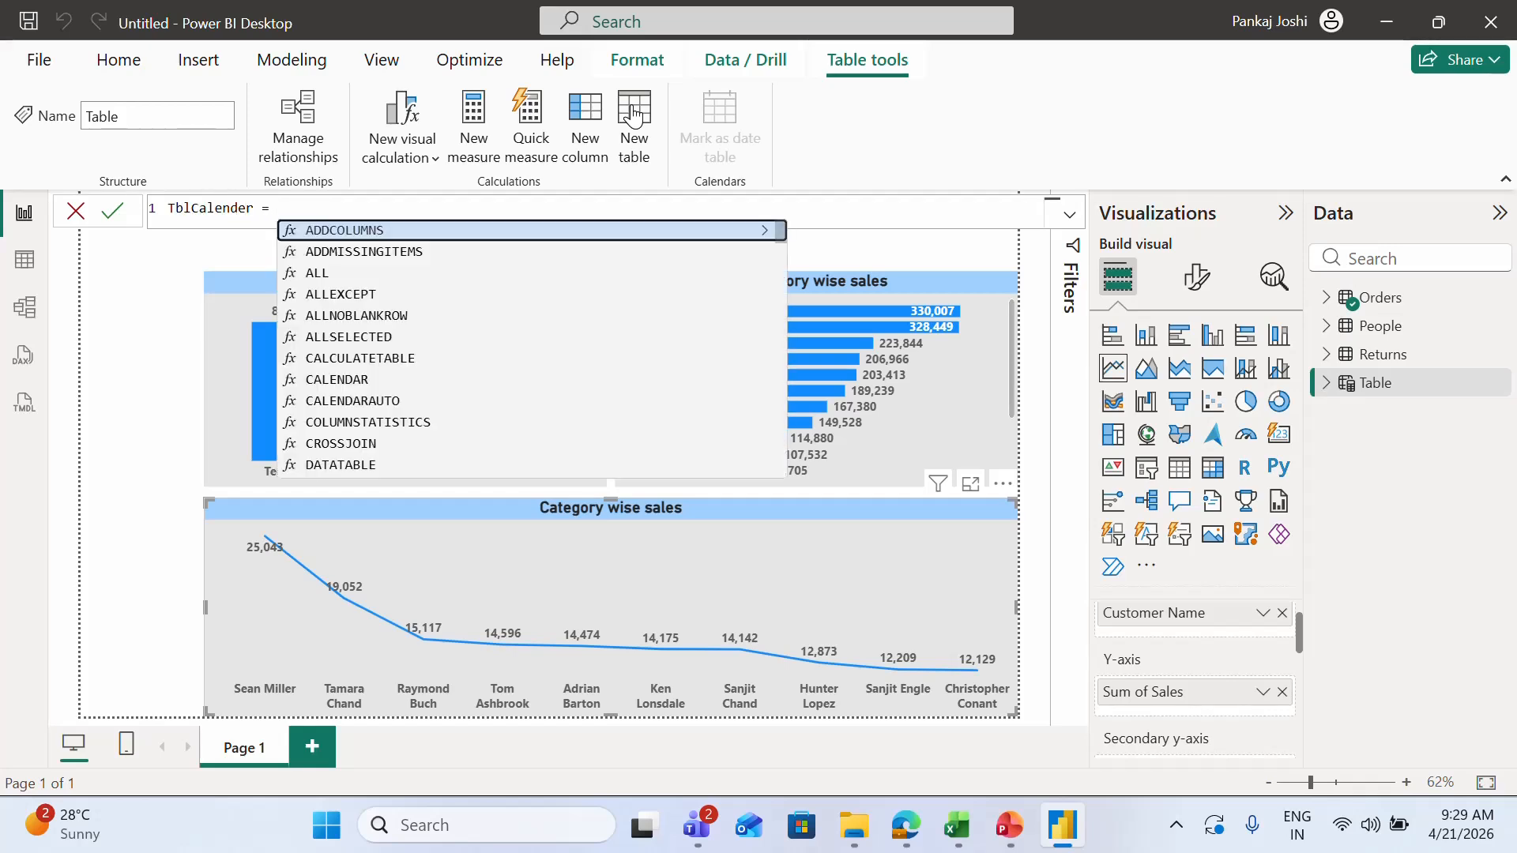
# Step: Define a variable cal as CALENDARAUTO() in the TblCalender formula, leave blank lines below it and return cal
pyautogui.hotkey('shift', 'Return')
pyautogui.write('var')
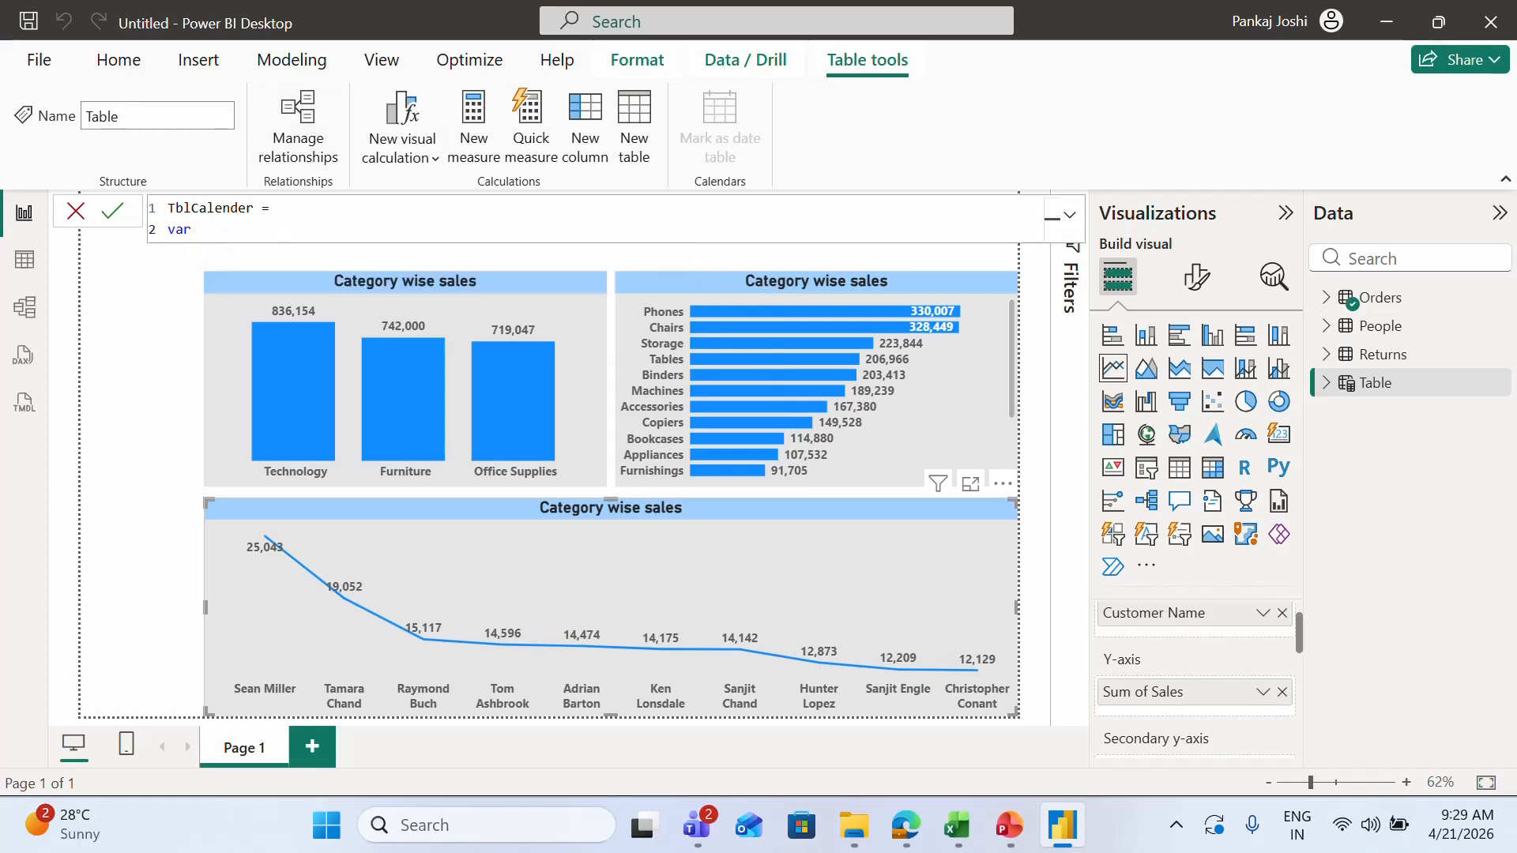
pyautogui.write(' cal = calaen')
pyautogui.press('BackSpace')
pyautogui.press('BackSpace')
pyautogui.write('len')
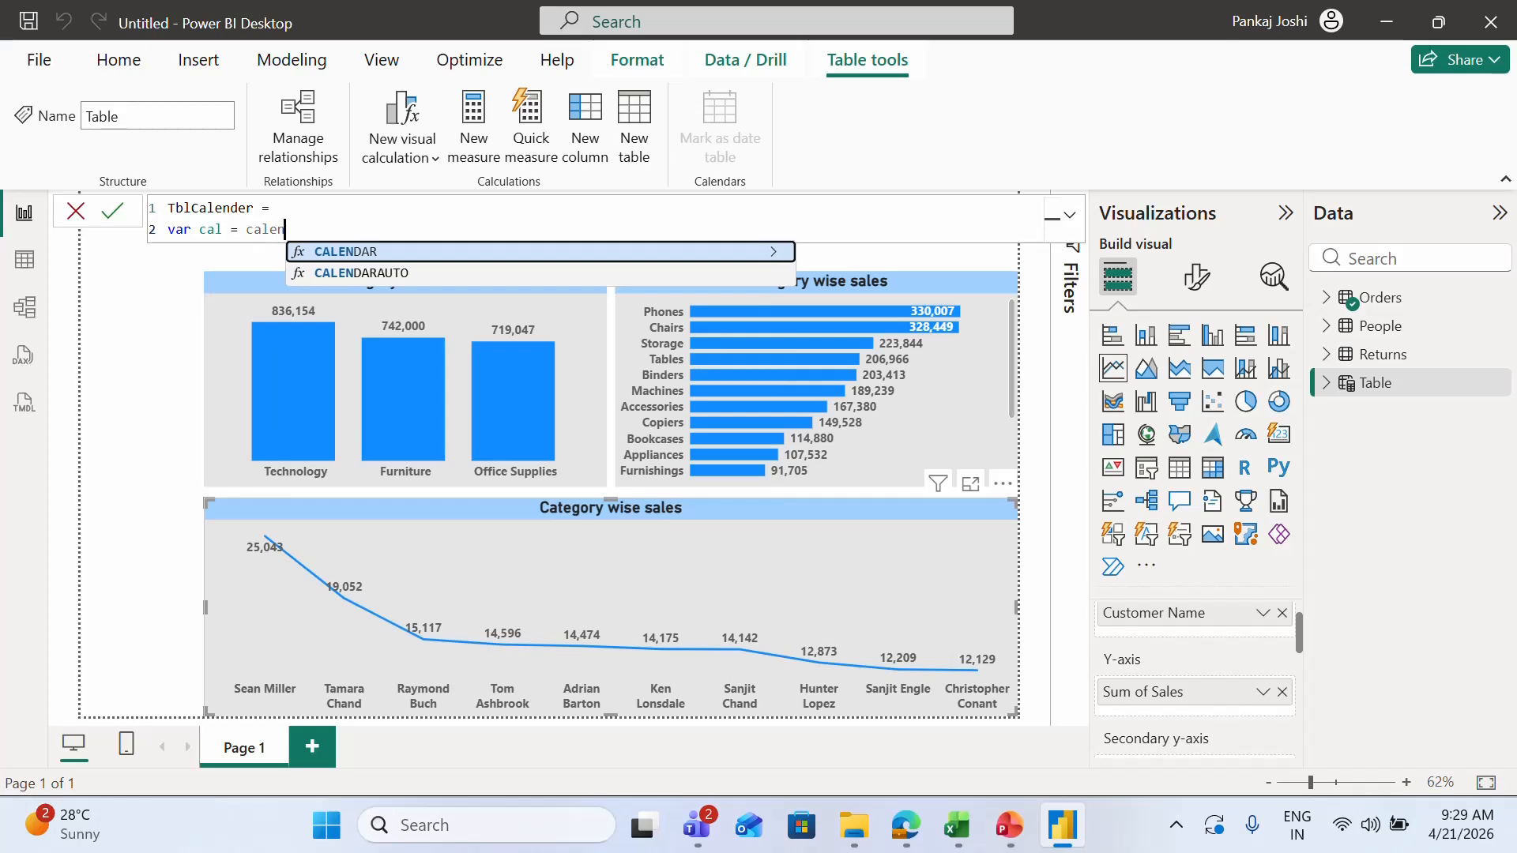
pyautogui.press('Down')
pyautogui.press('Tab')
pyautogui.write(')')
pyautogui.hotkey('shift', 'Return')
pyautogui.hotkey('shift', 'Return')
pyautogui.hotkey('shift', 'Return')
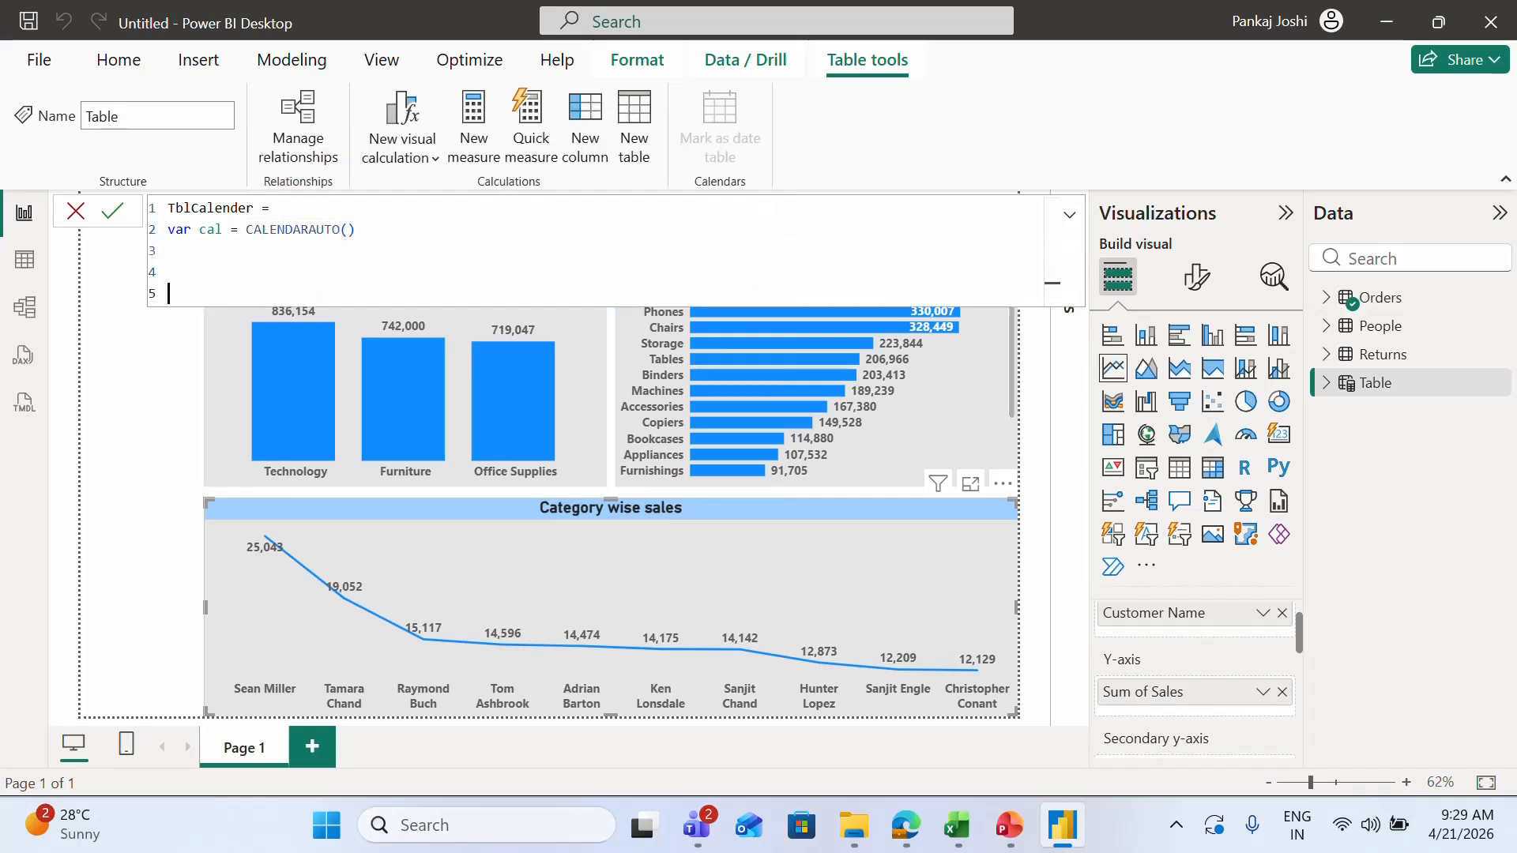
pyautogui.write('return')
pyautogui.hotkey('shift', 'Return')
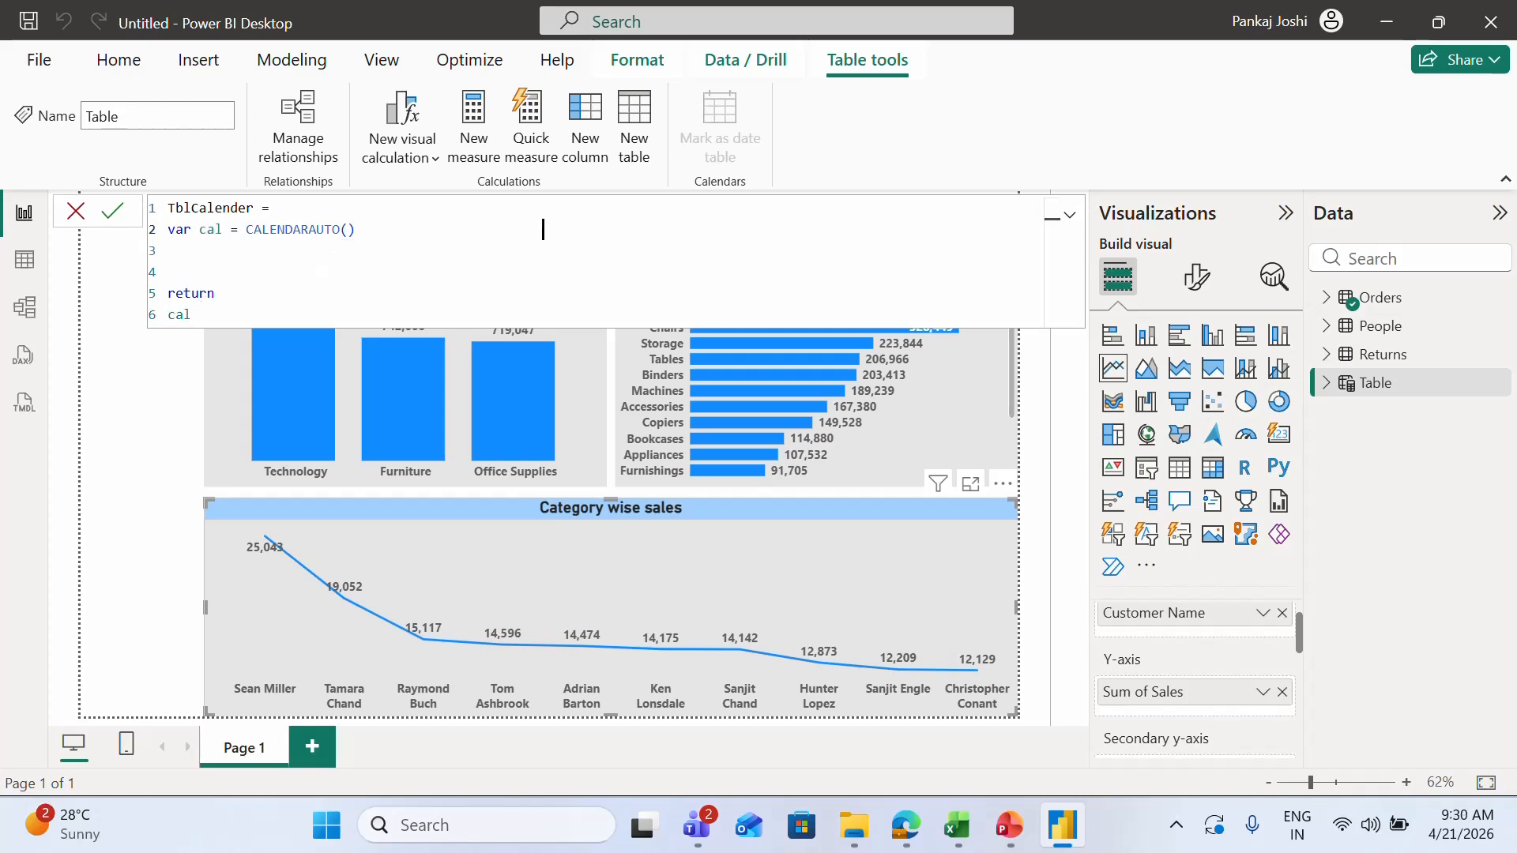
pyautogui.write('=let')
pyautogui.press('Return')
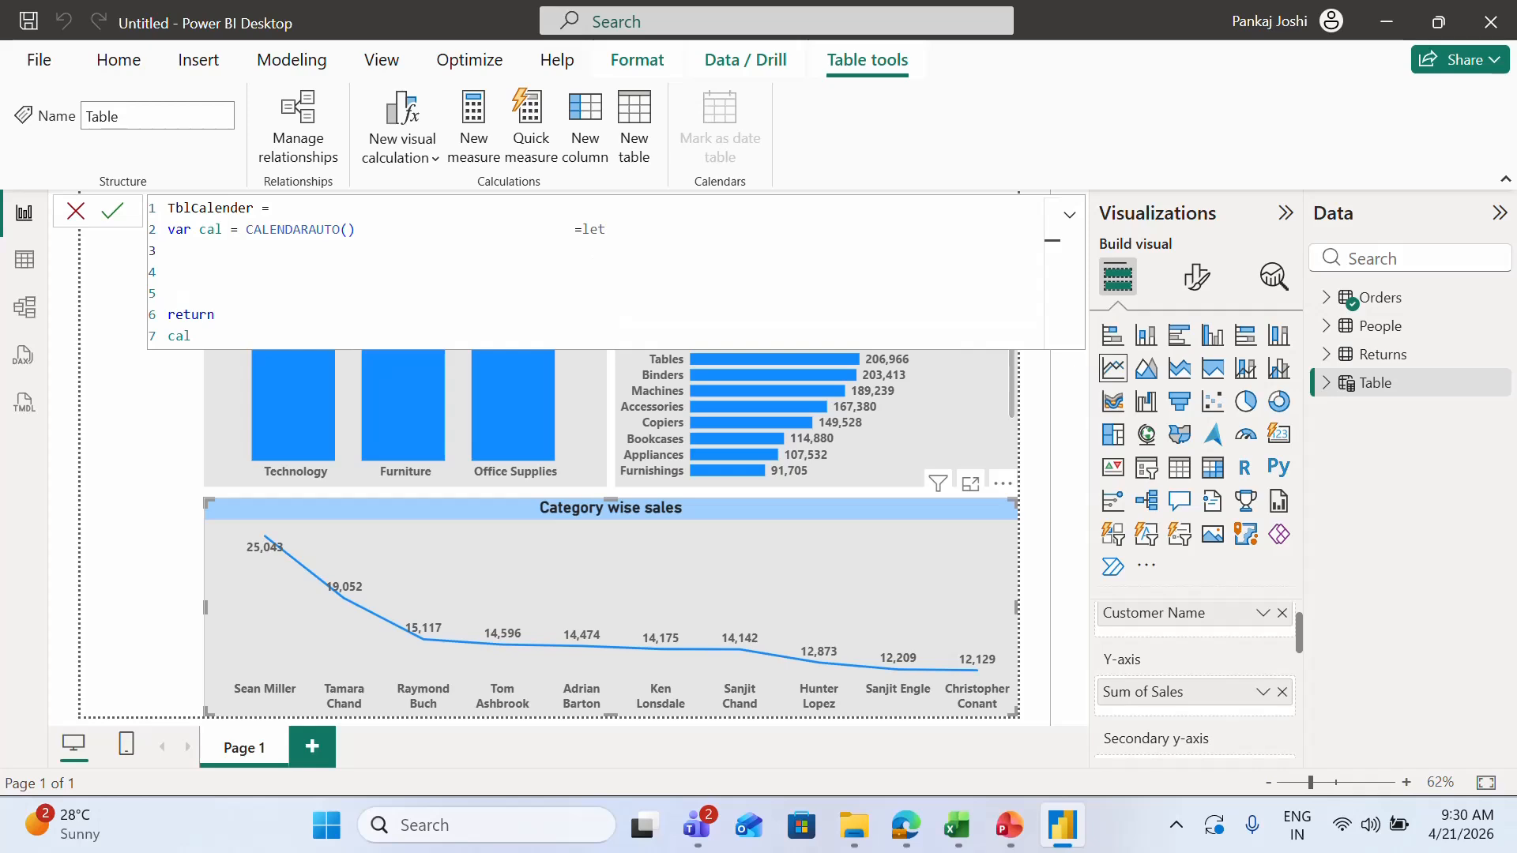
pyautogui.hotkey('shift', 'Up')
pyautogui.hotkey('shift', 'Right')
pyautogui.hotkey('shift', 'Right')
pyautogui.hotkey('shift', 'Right')
pyautogui.hotkey('shift', 'Right')
pyautogui.hotkey('shift', 'Right')
pyautogui.hotkey('shift', 'Right')
pyautogui.hotkey('shift', 'Right')
pyautogui.hotkey('shift', 'Right')
pyautogui.hotkey('shift', 'Right')
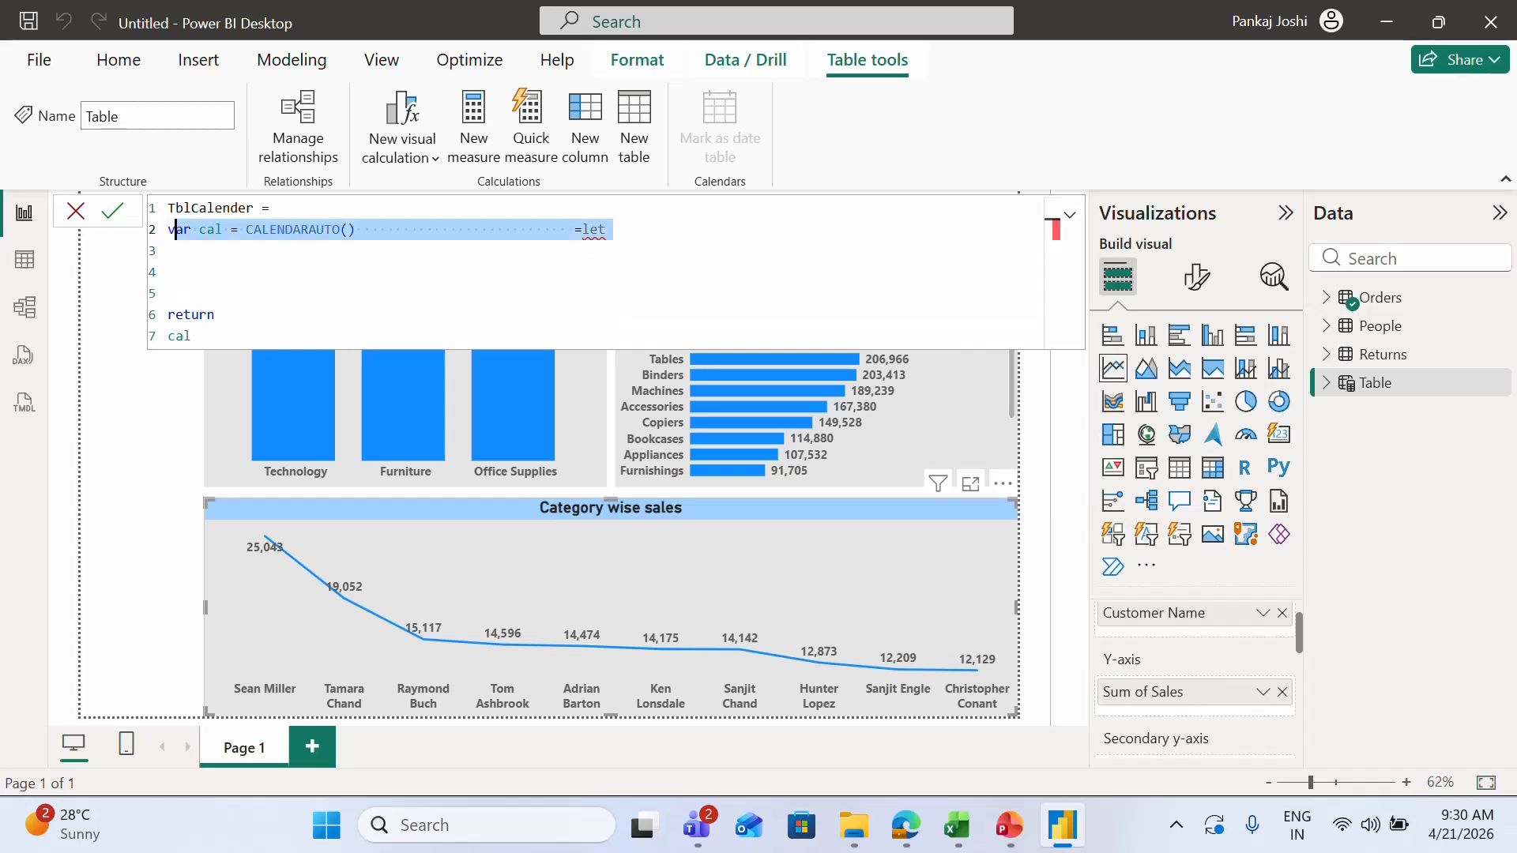
pyautogui.hotkey('shift', 'Right')
pyautogui.hotkey('shift', 'Right')
pyautogui.hotkey('shift', 'Right')
pyautogui.hotkey('shift', 'Right')
pyautogui.hotkey('shift', 'Right')
pyautogui.hotkey('shift', 'Right')
pyautogui.hotkey('shift', 'Right')
pyautogui.hotkey('shift', 'Right')
pyautogui.hotkey('shift', 'Right')
pyautogui.hotkey('shift', 'Right')
pyautogui.hotkey('shift', 'Right')
pyautogui.hotkey('shift', 'Right')
pyautogui.hotkey('shift', 'Right')
pyautogui.hotkey('shift', 'Right')
pyautogui.hotkey('shift', 'Right')
pyautogui.hotkey('shift', 'Right')
pyautogui.hotkey('shift', 'Right')
pyautogui.hotkey('shift', 'Right')
pyautogui.hotkey('shift', 'Right')
pyautogui.hotkey('shift', 'Right')
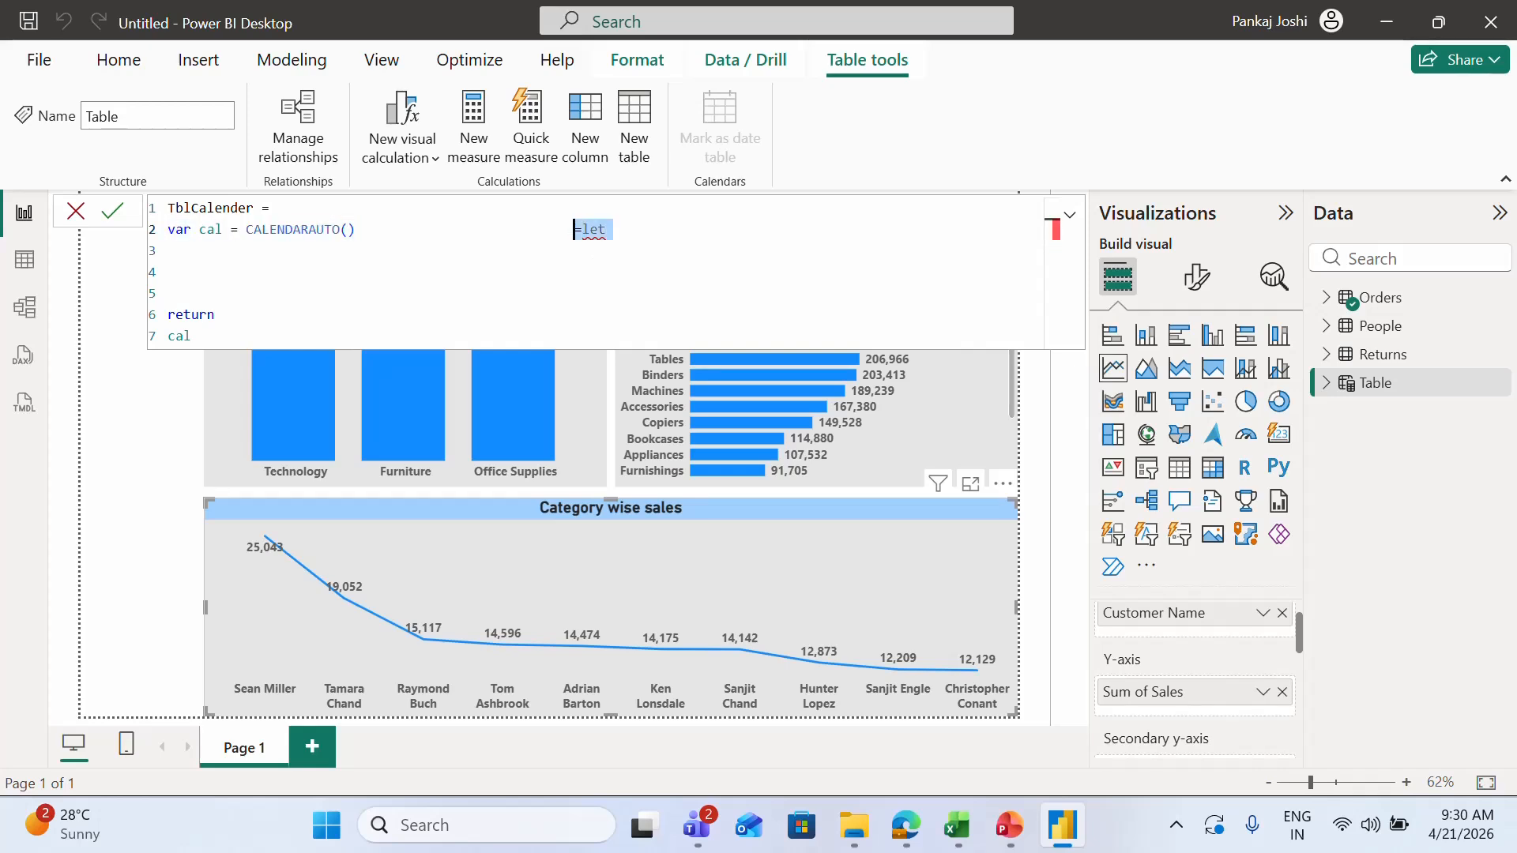
pyautogui.press('Delete')
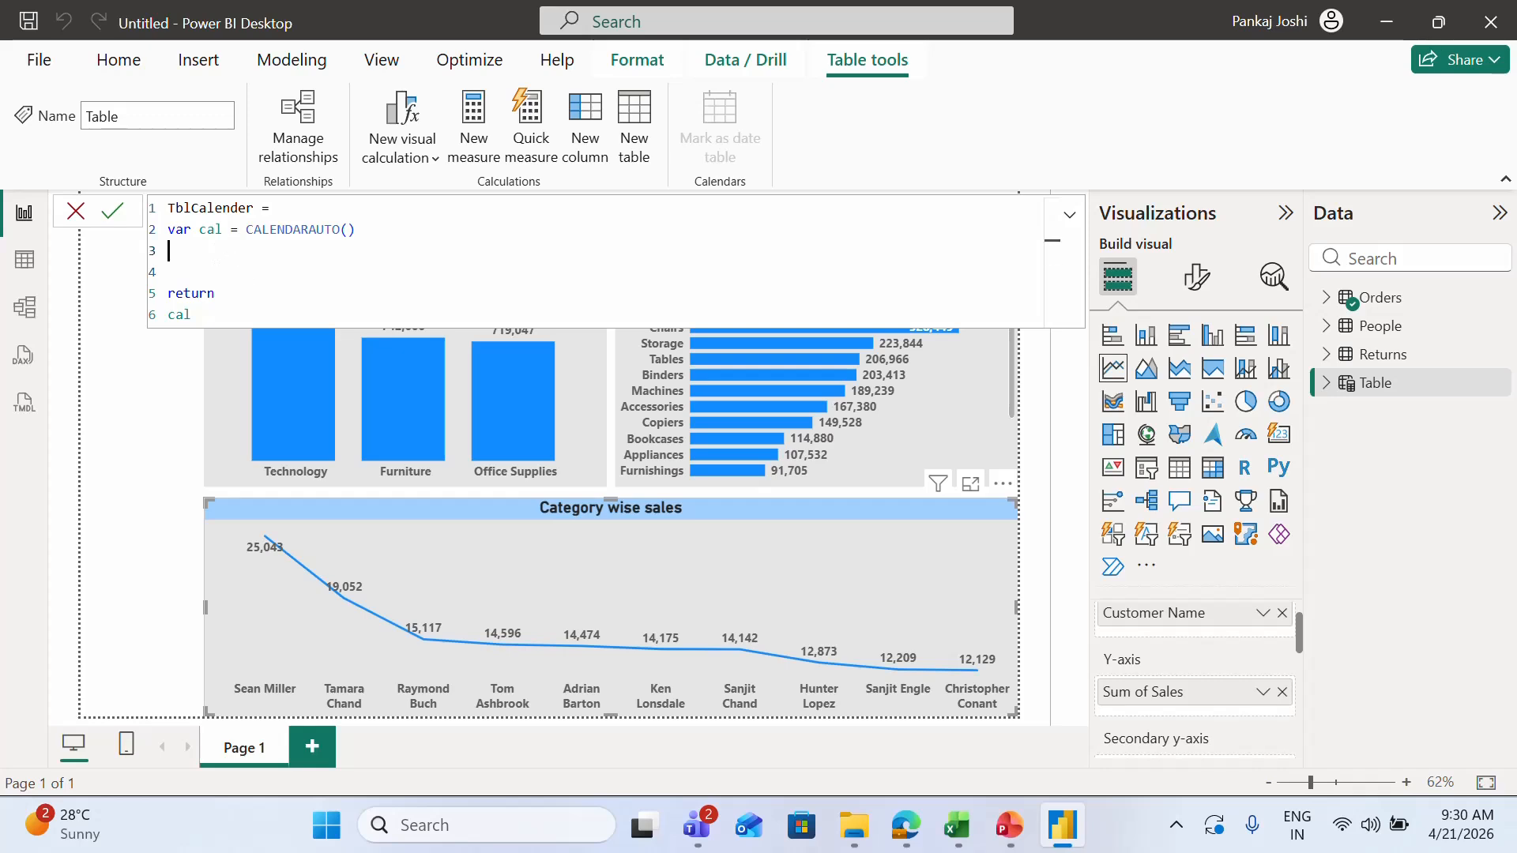
# Step: Commit the TblCalender formula, view the generated table data and return to the report
pyautogui.click(113, 212)
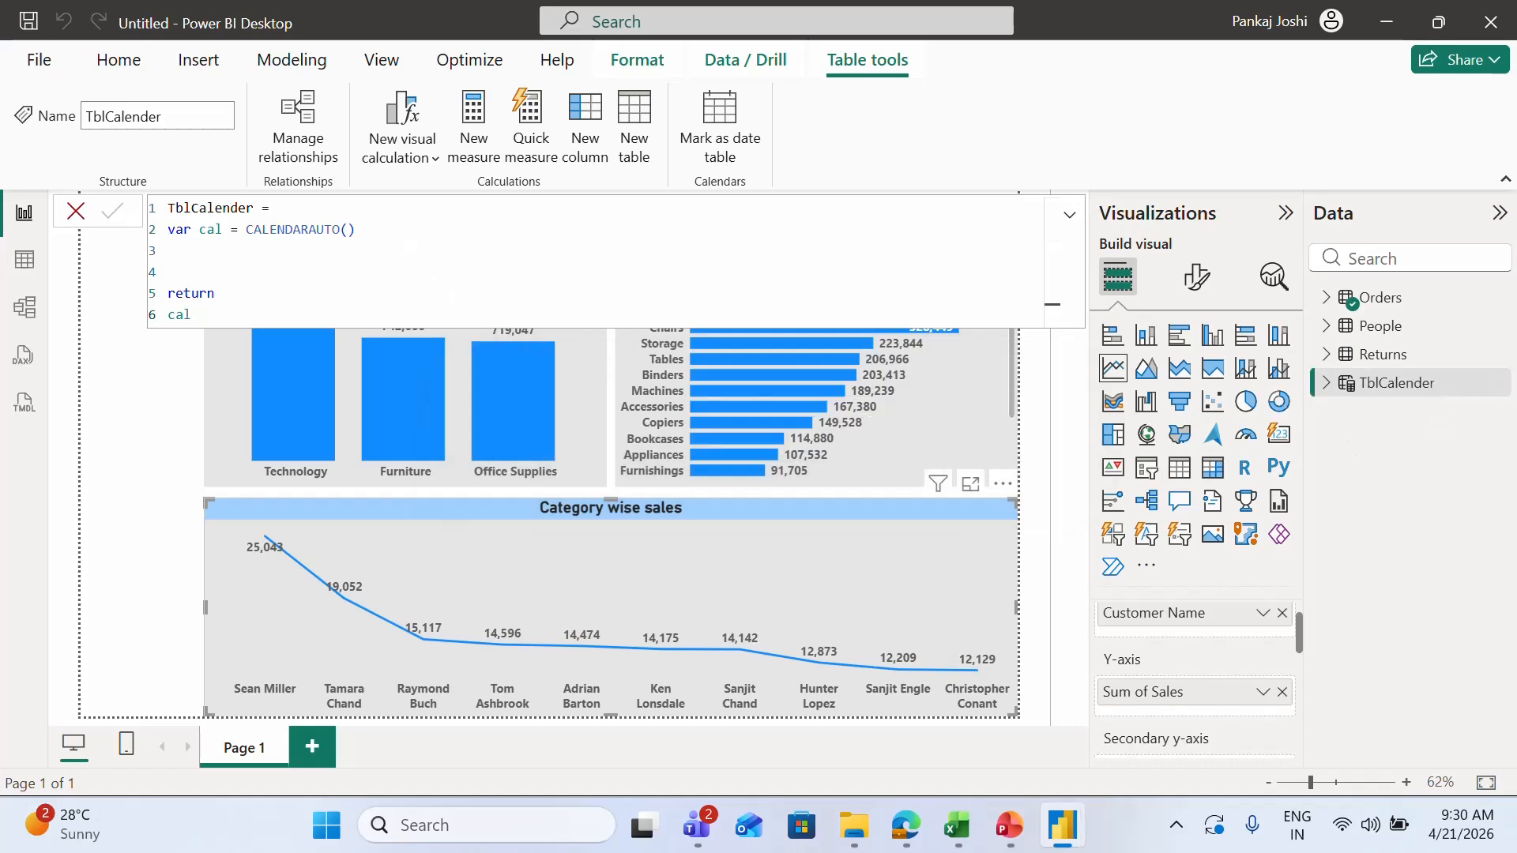
pyautogui.click(24, 261)
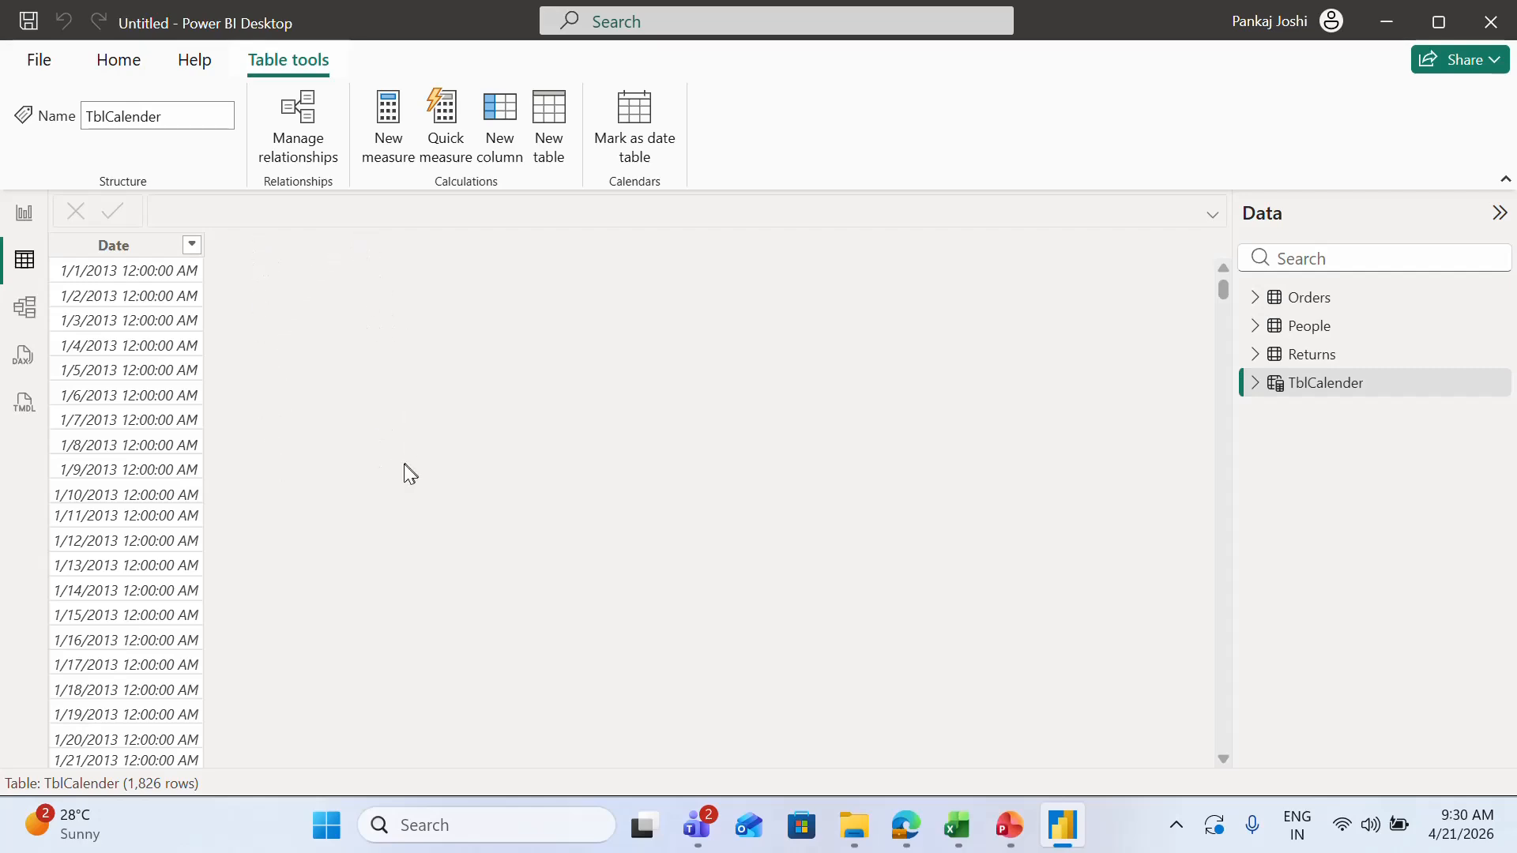
pyautogui.click(25, 213)
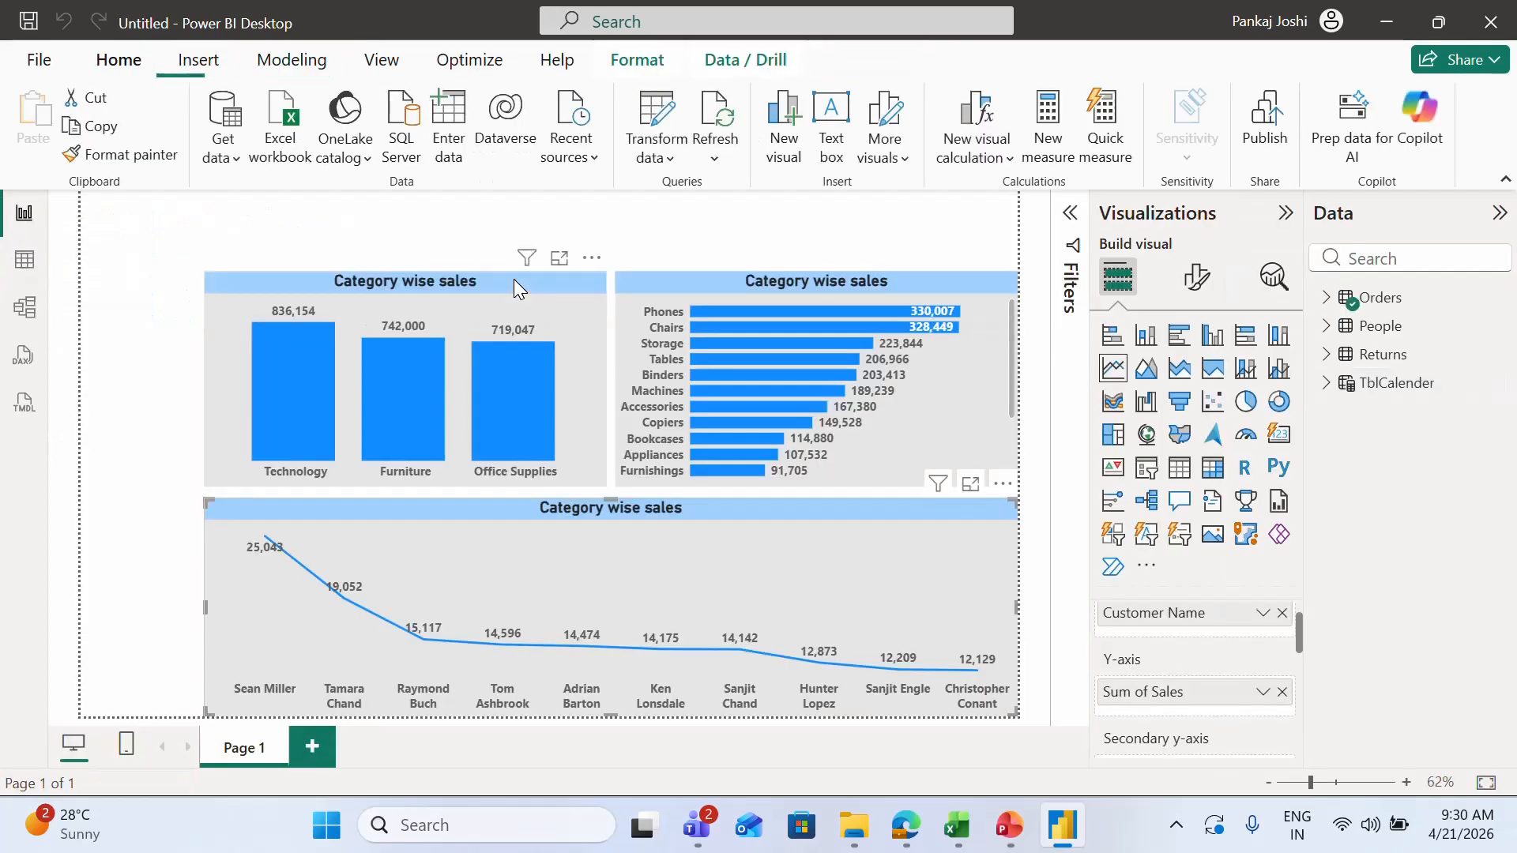
# Step: Reopen the TblCalender formula and begin a variable Yr with ADDCOLUMNS on cal in the blank line below cal
pyautogui.click(1398, 297)
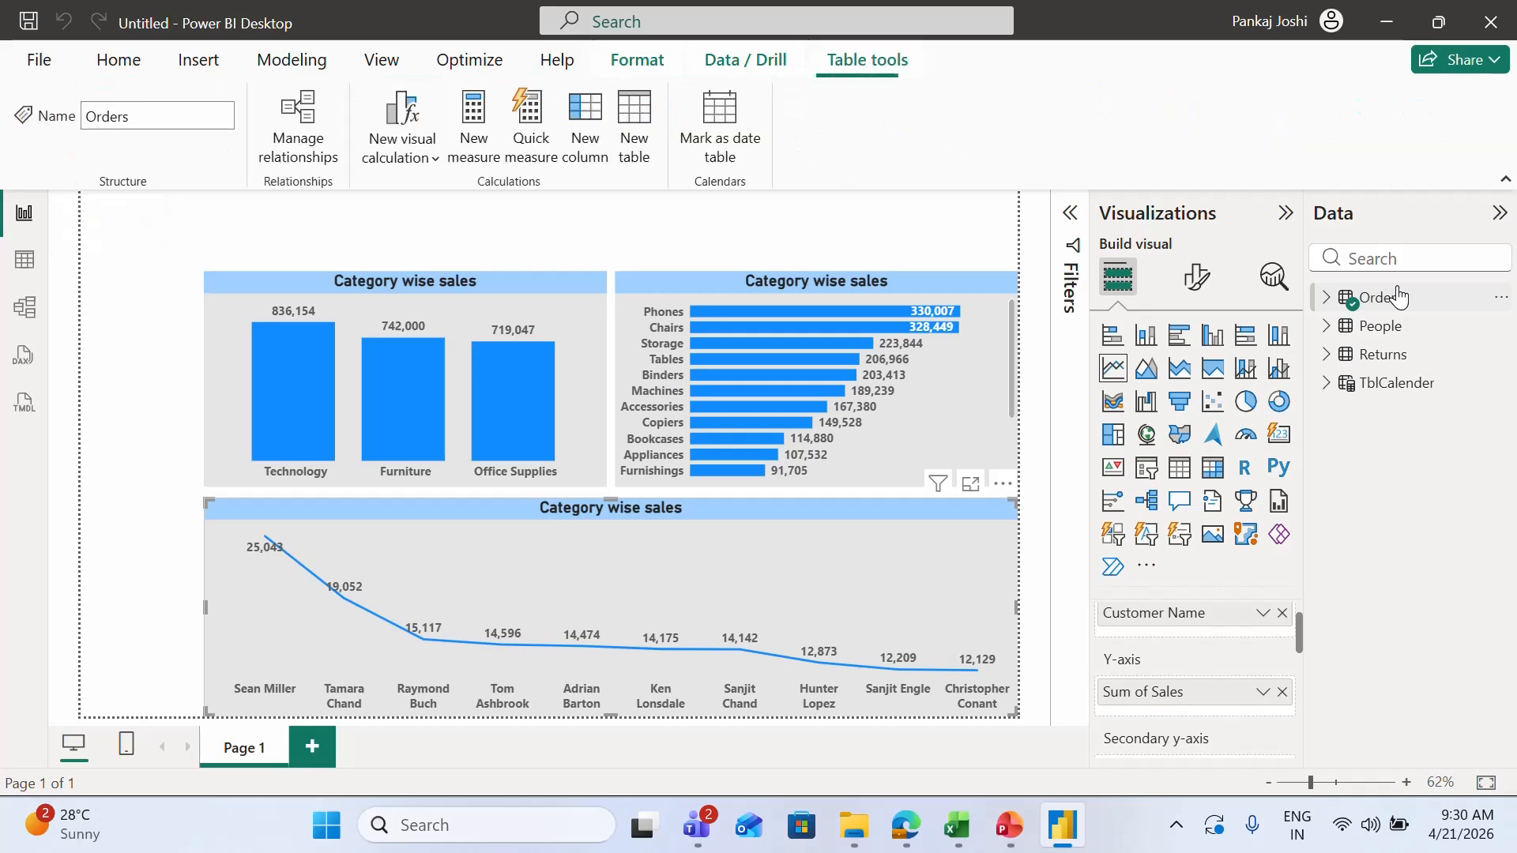
pyautogui.click(1398, 383)
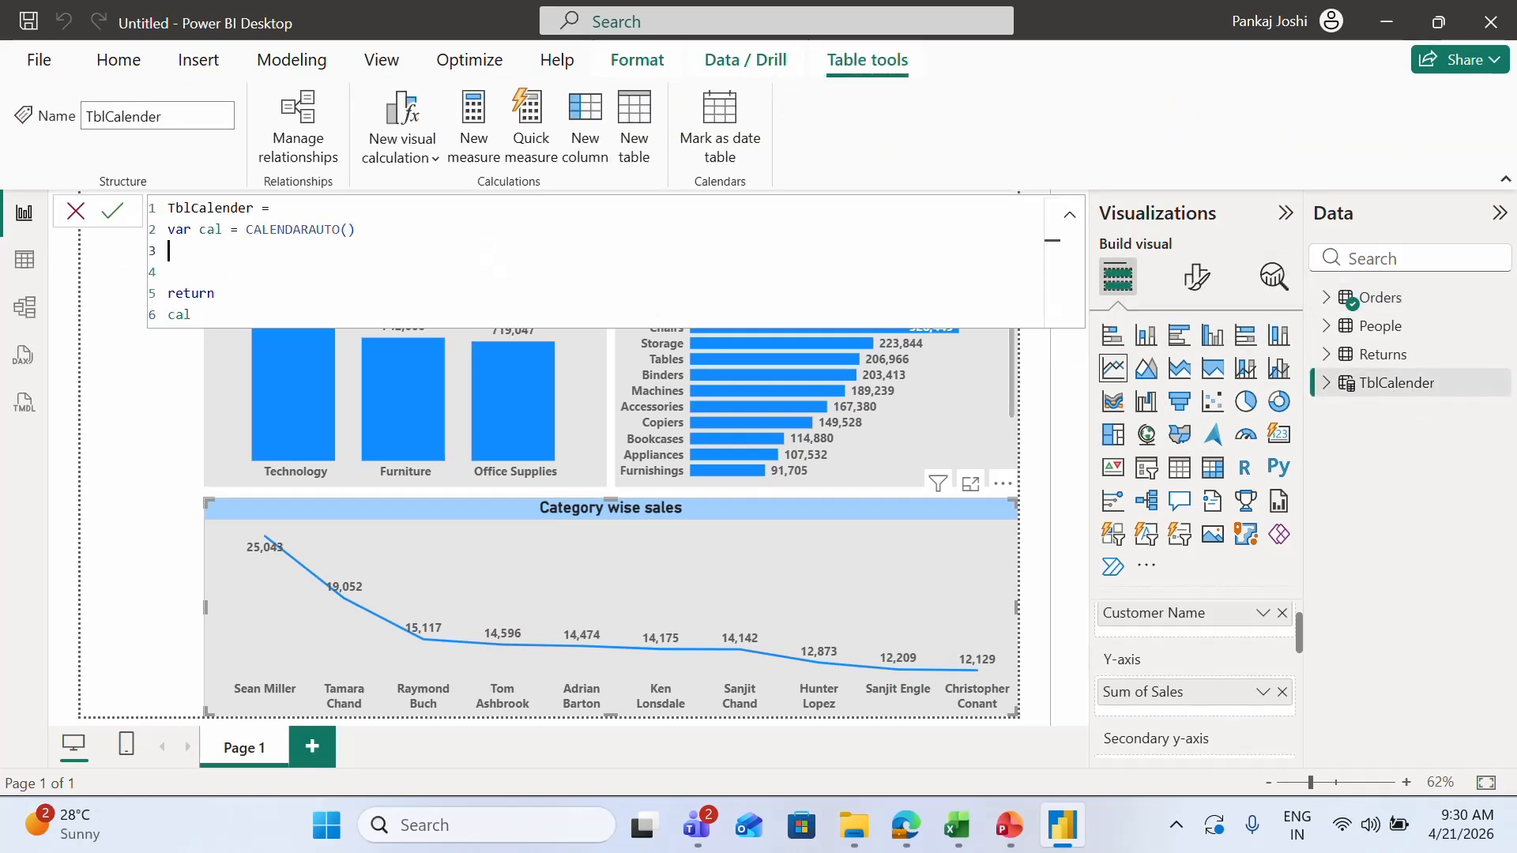
pyautogui.write('var Yr = ADDCOLUMNS(')
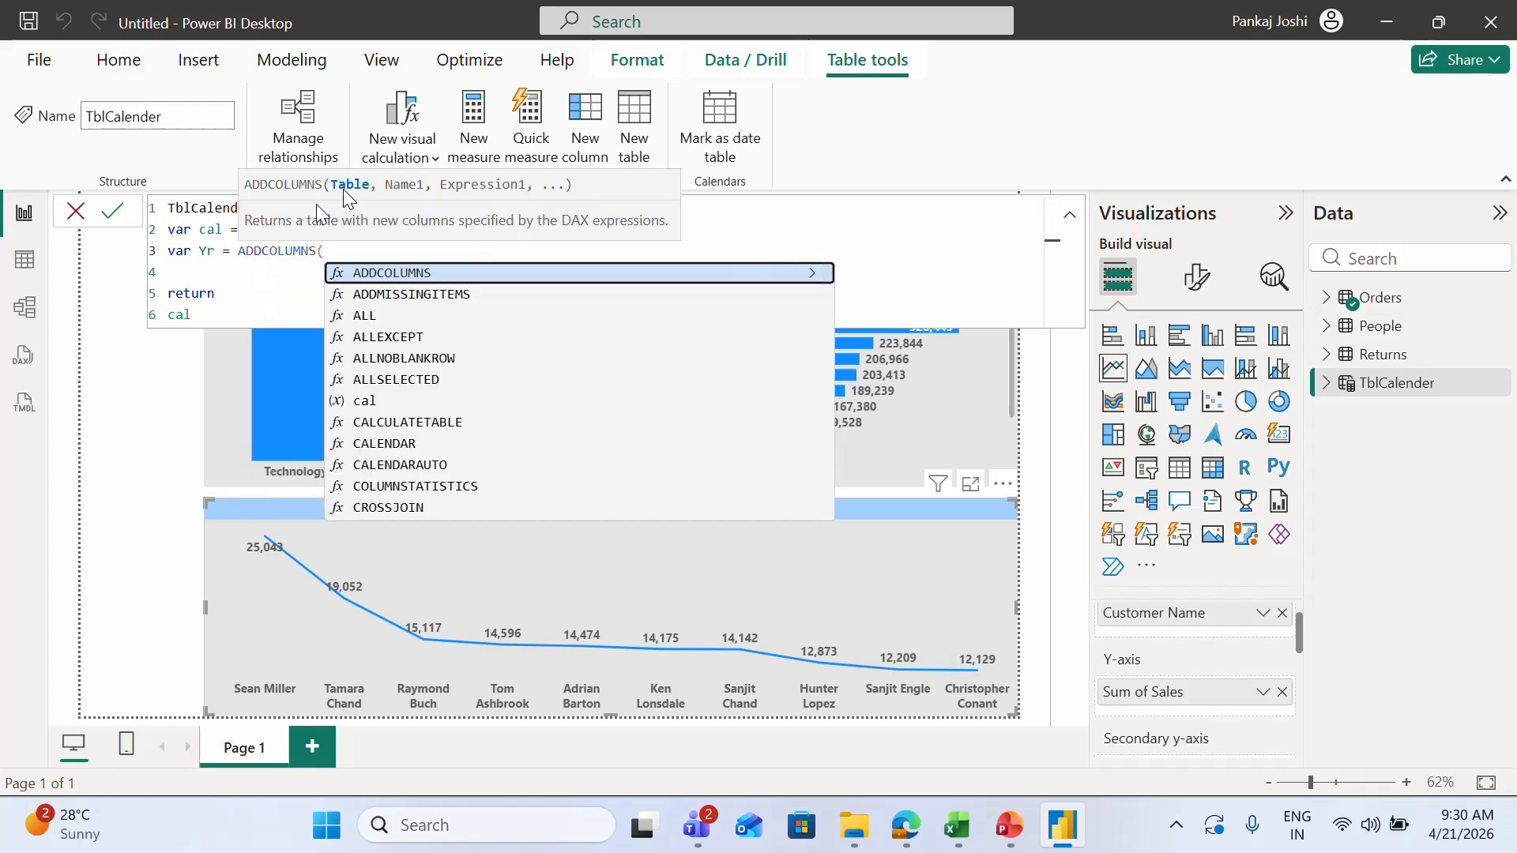
pyautogui.write('ca')
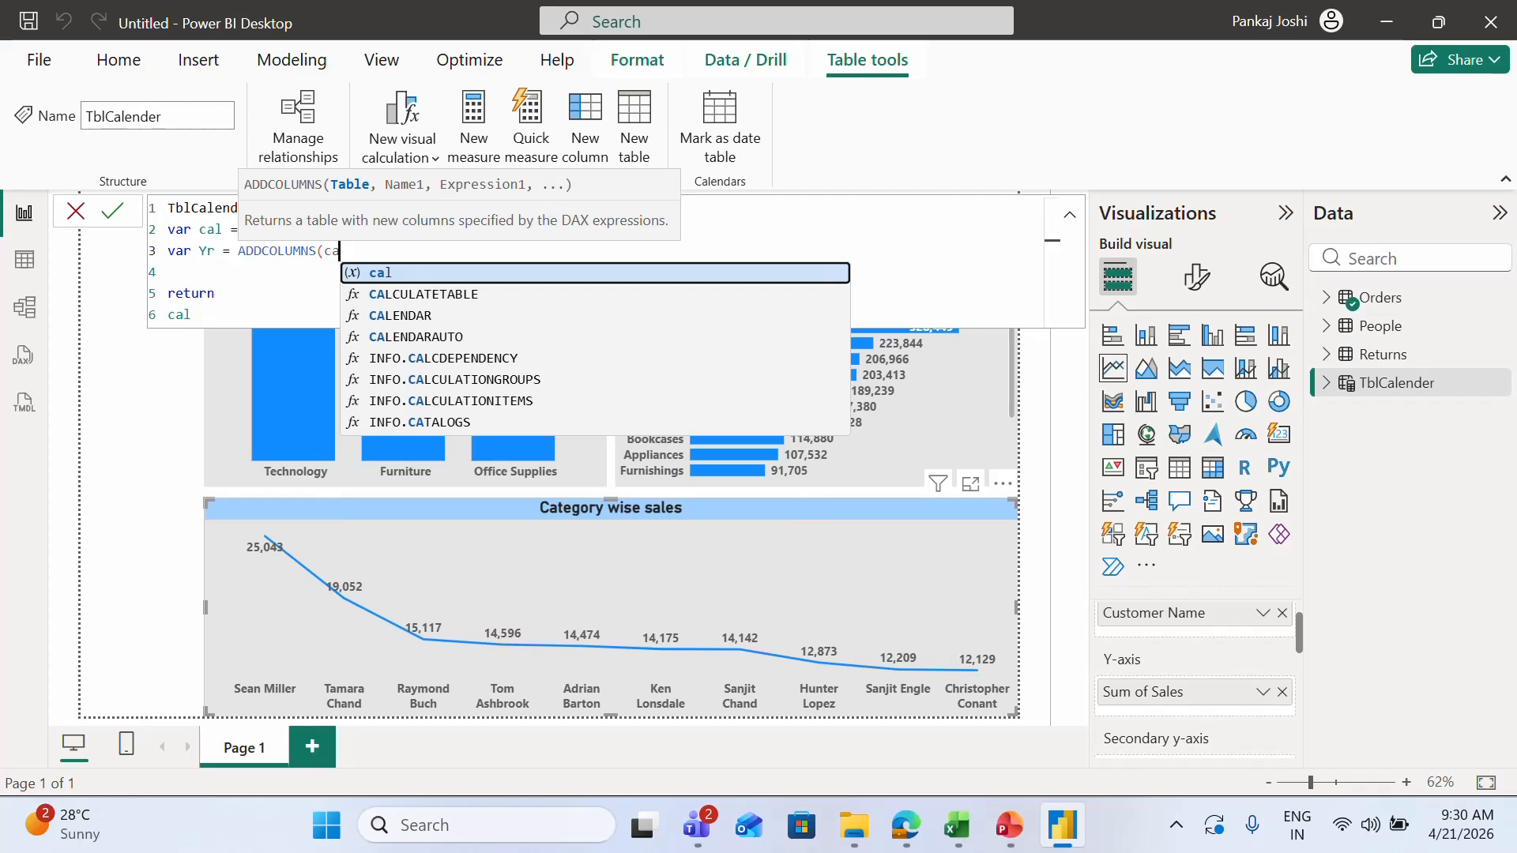
pyautogui.write('l,')
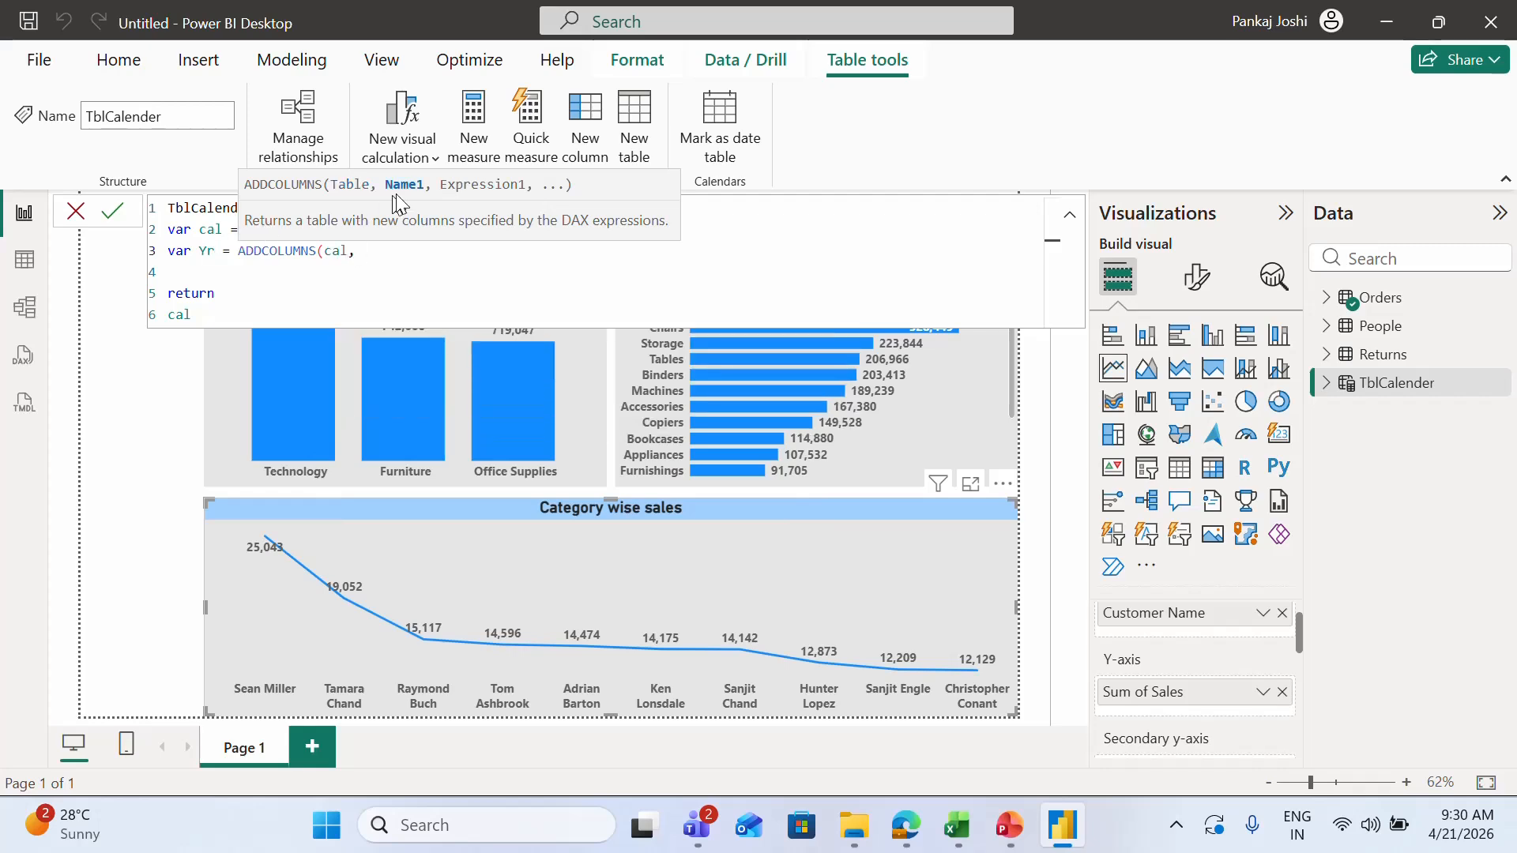
pyautogui.write(' "Mth",')
pyautogui.press('BackSpace')
pyautogui.press('BackSpace')
pyautogui.press('BackSpace')
pyautogui.press('BackSpace')
pyautogui.press('BackSpace')
pyautogui.press('BackSpace')
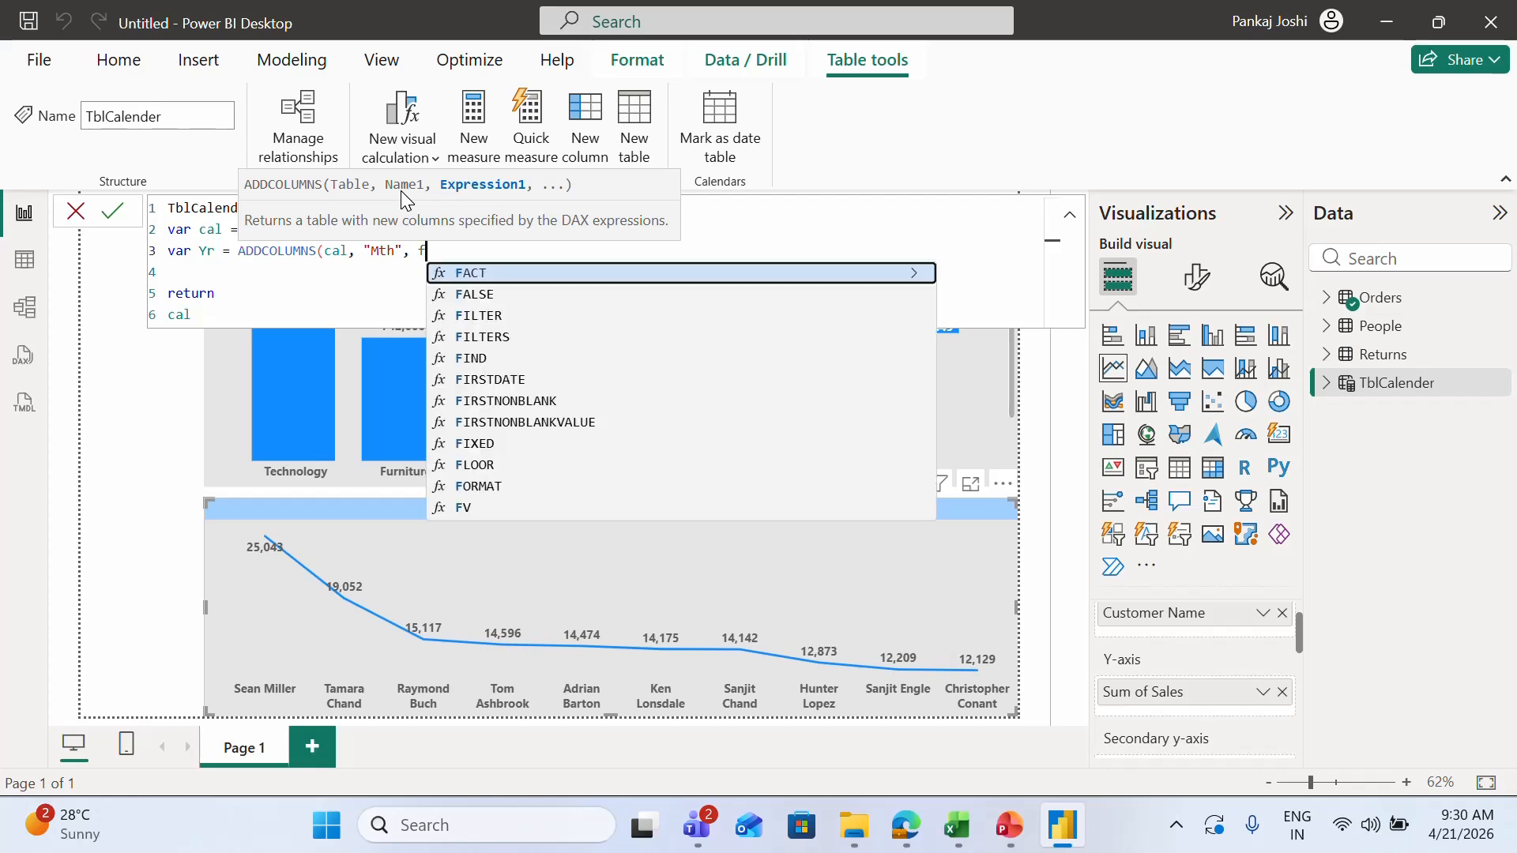
# Step: Name the added column "Year" in the Yr variable and give it the expression YEAR([Date])
pyautogui.write('Yr')
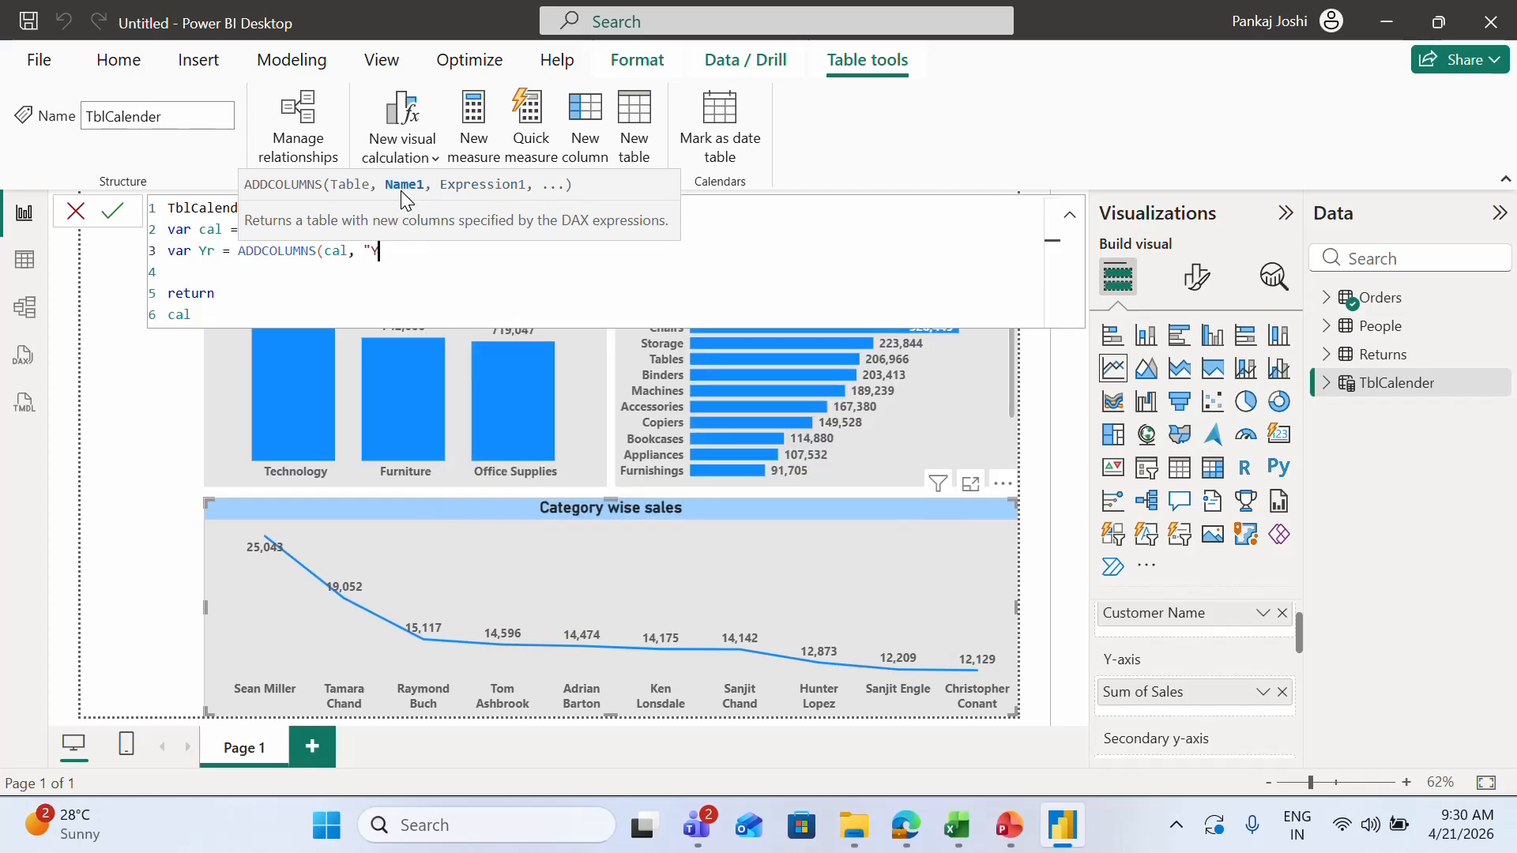
pyautogui.press('BackSpace')
pyautogui.write('ear", year')
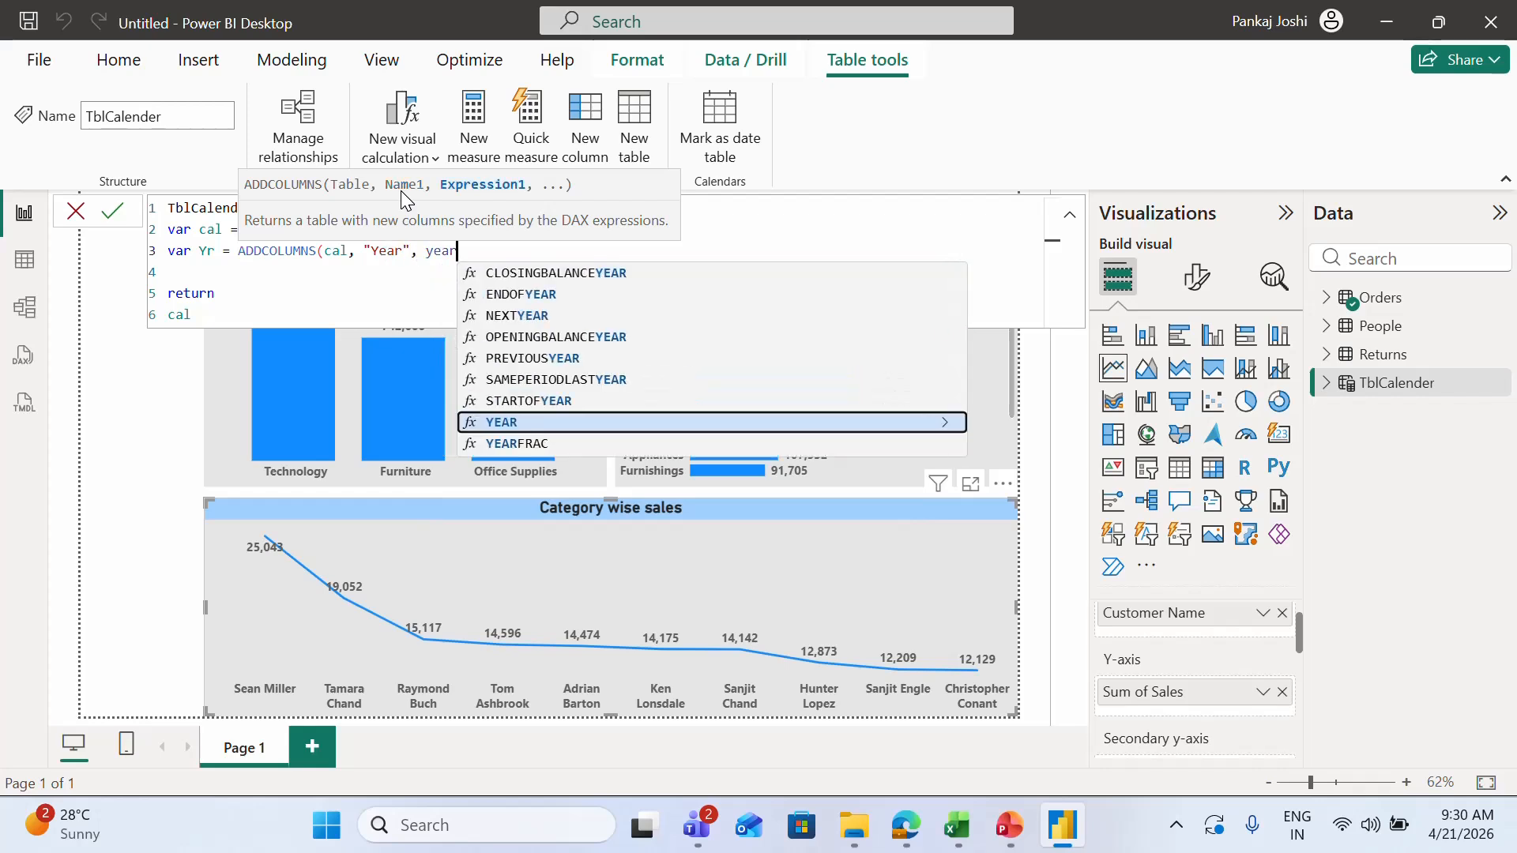
pyautogui.press('Tab')
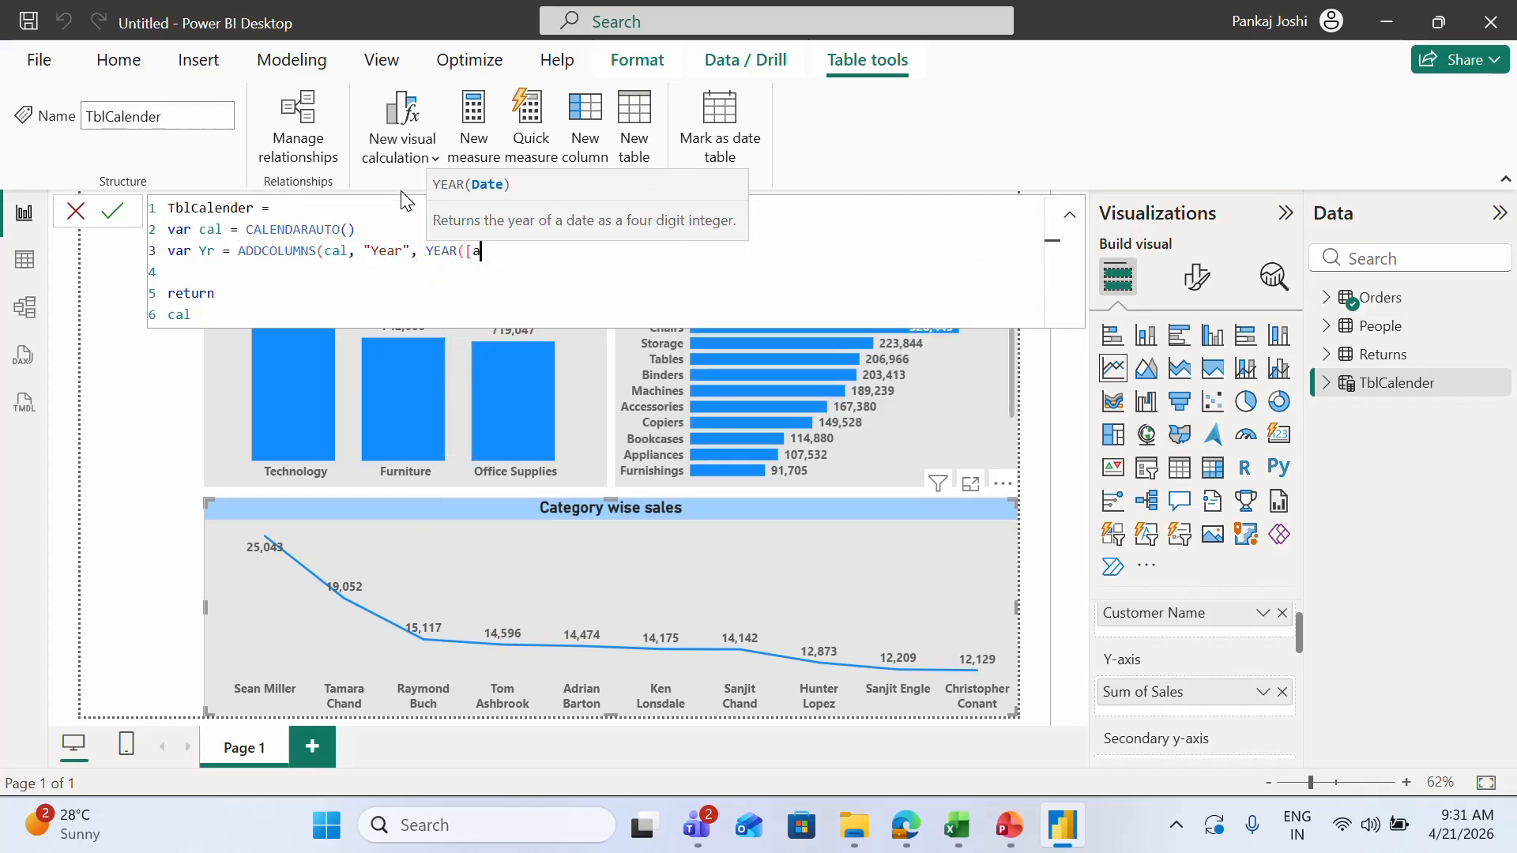
pyautogui.write('[a')
pyautogui.press('Tab')
pyautogui.write(')')
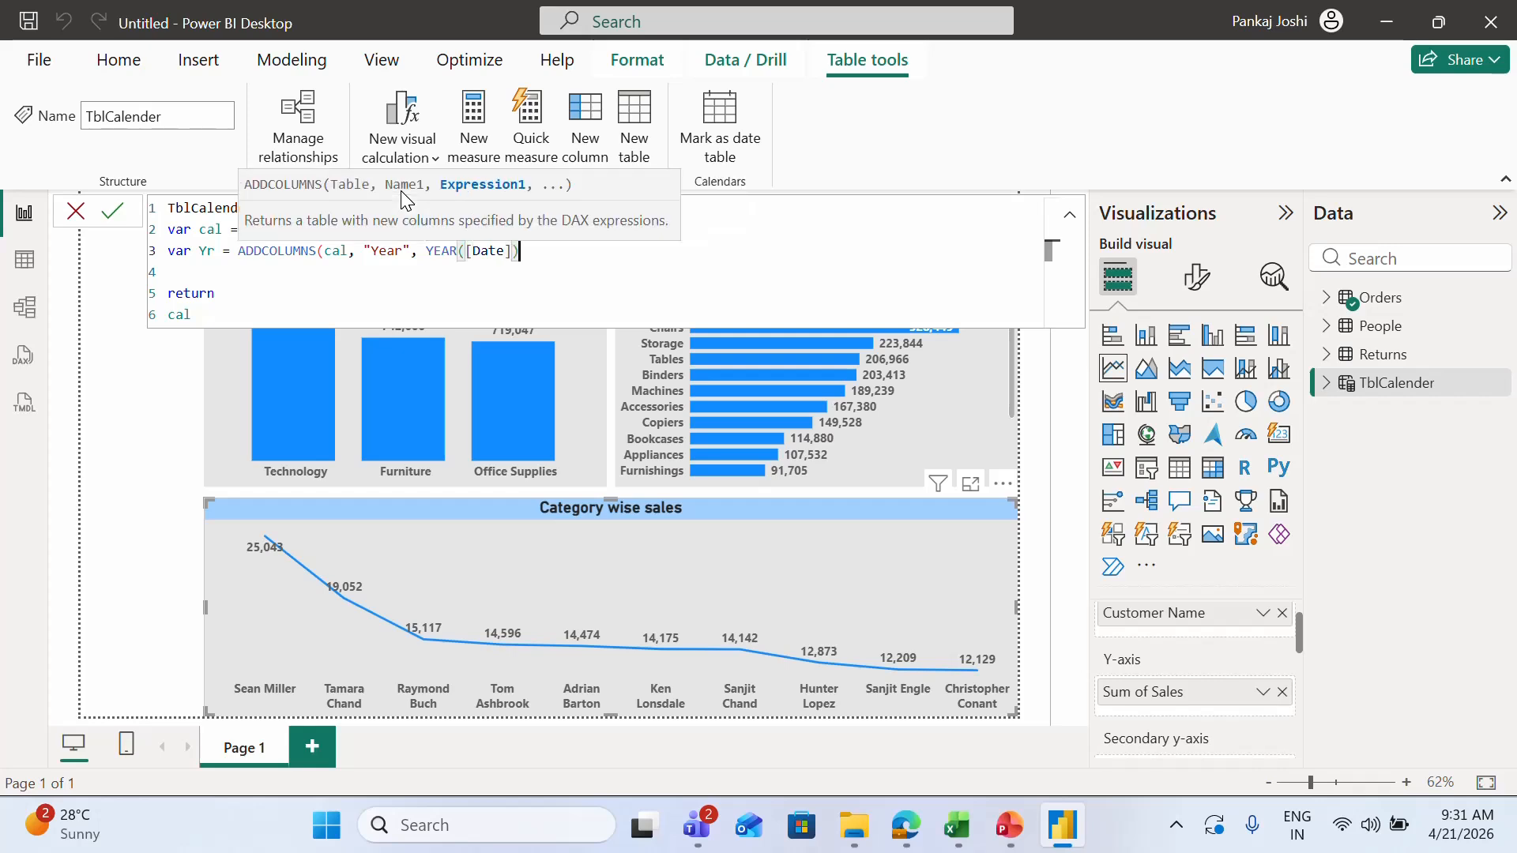
# Step: Make the TblCalender formula return Yr instead of cal and close the ADDCOLUMNS parenthesis
pyautogui.press('Down')
pyautogui.press('Down')
pyautogui.press('Down')
pyautogui.hotkey('ctrl', 'shift', 'Left')
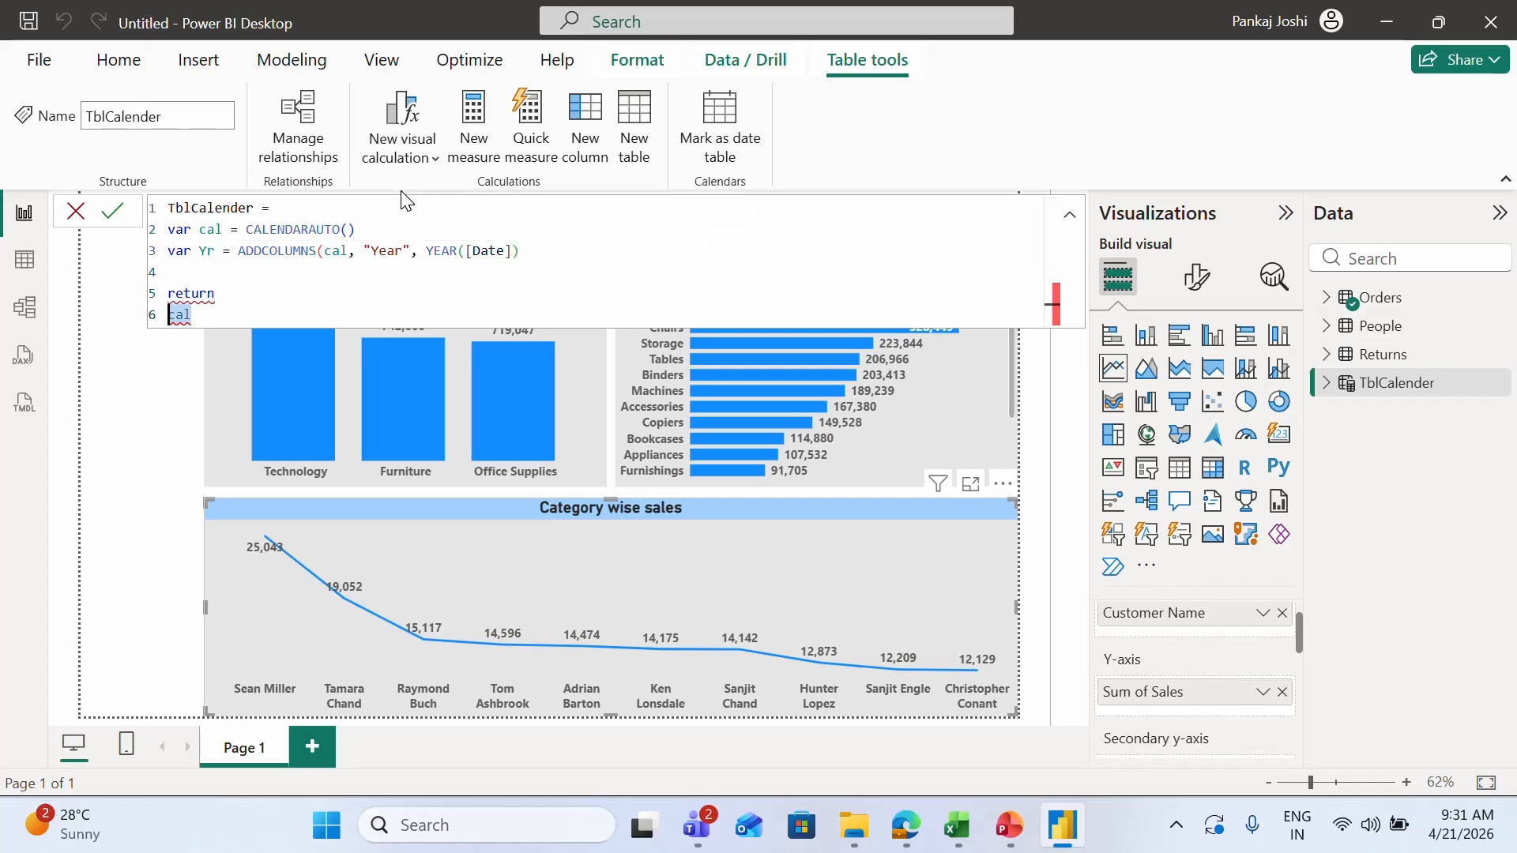
pyautogui.write('Yr')
pyautogui.press('Up')
pyautogui.press('End')
pyautogui.write(')')
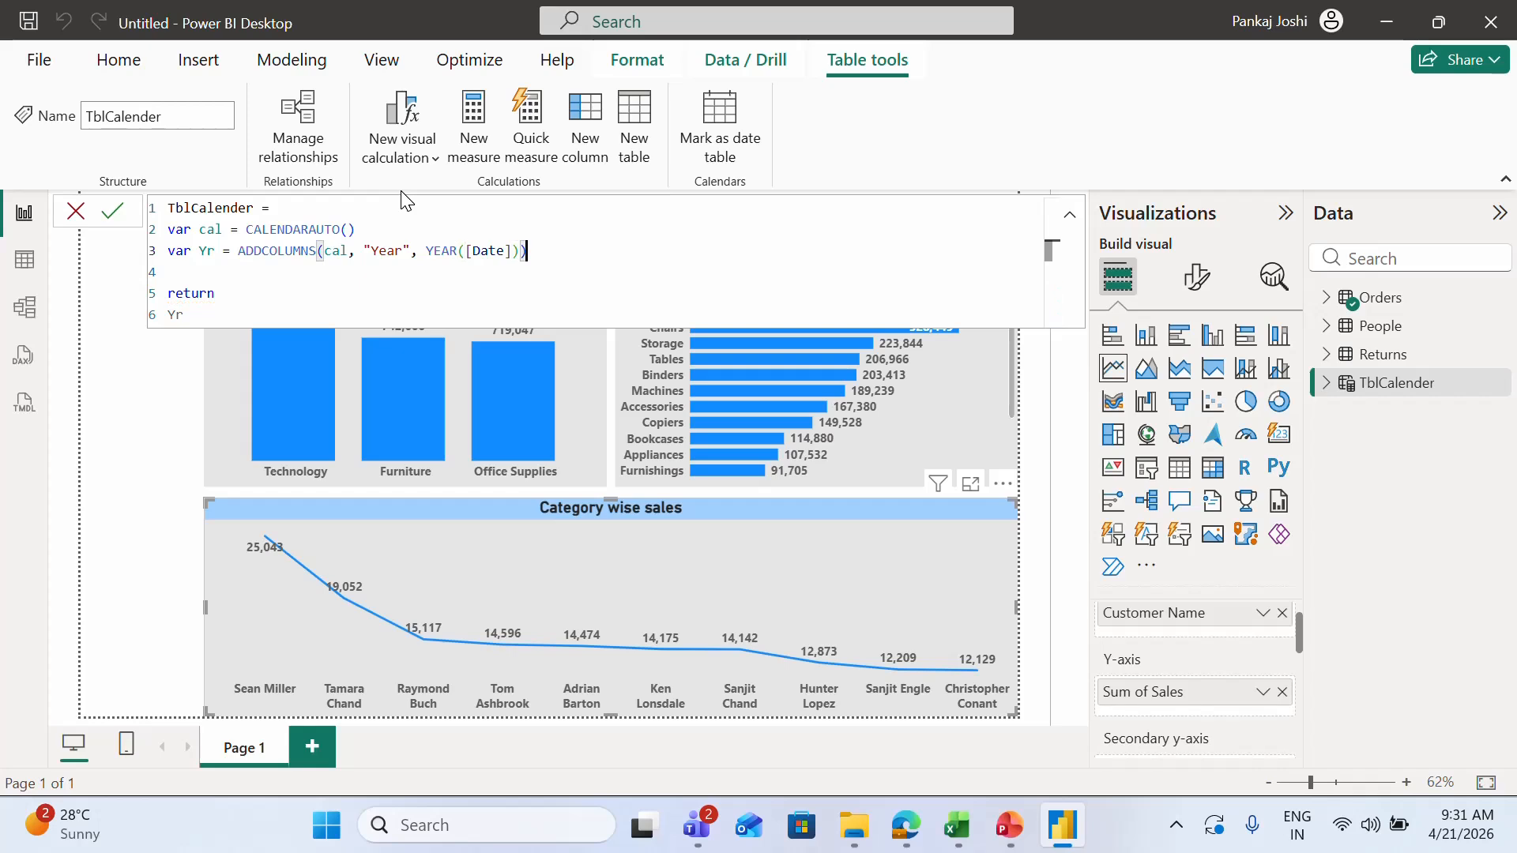
# Step: Commit the updated TblCalender formula, check the Year column in the table data and go back to the report
pyautogui.click(113, 210)
pyautogui.click(24, 259)
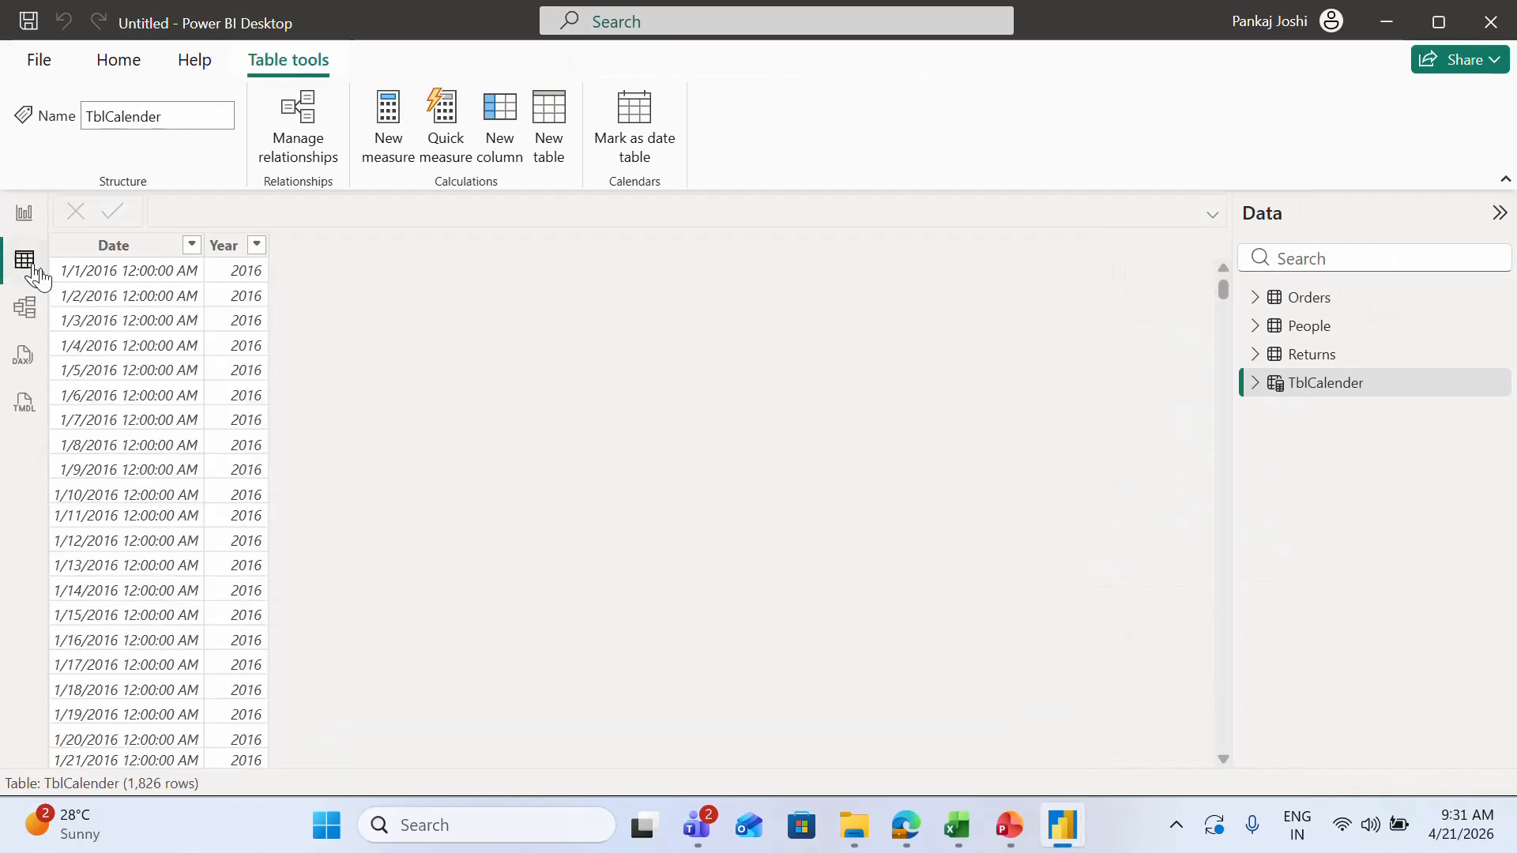
pyautogui.click(26, 215)
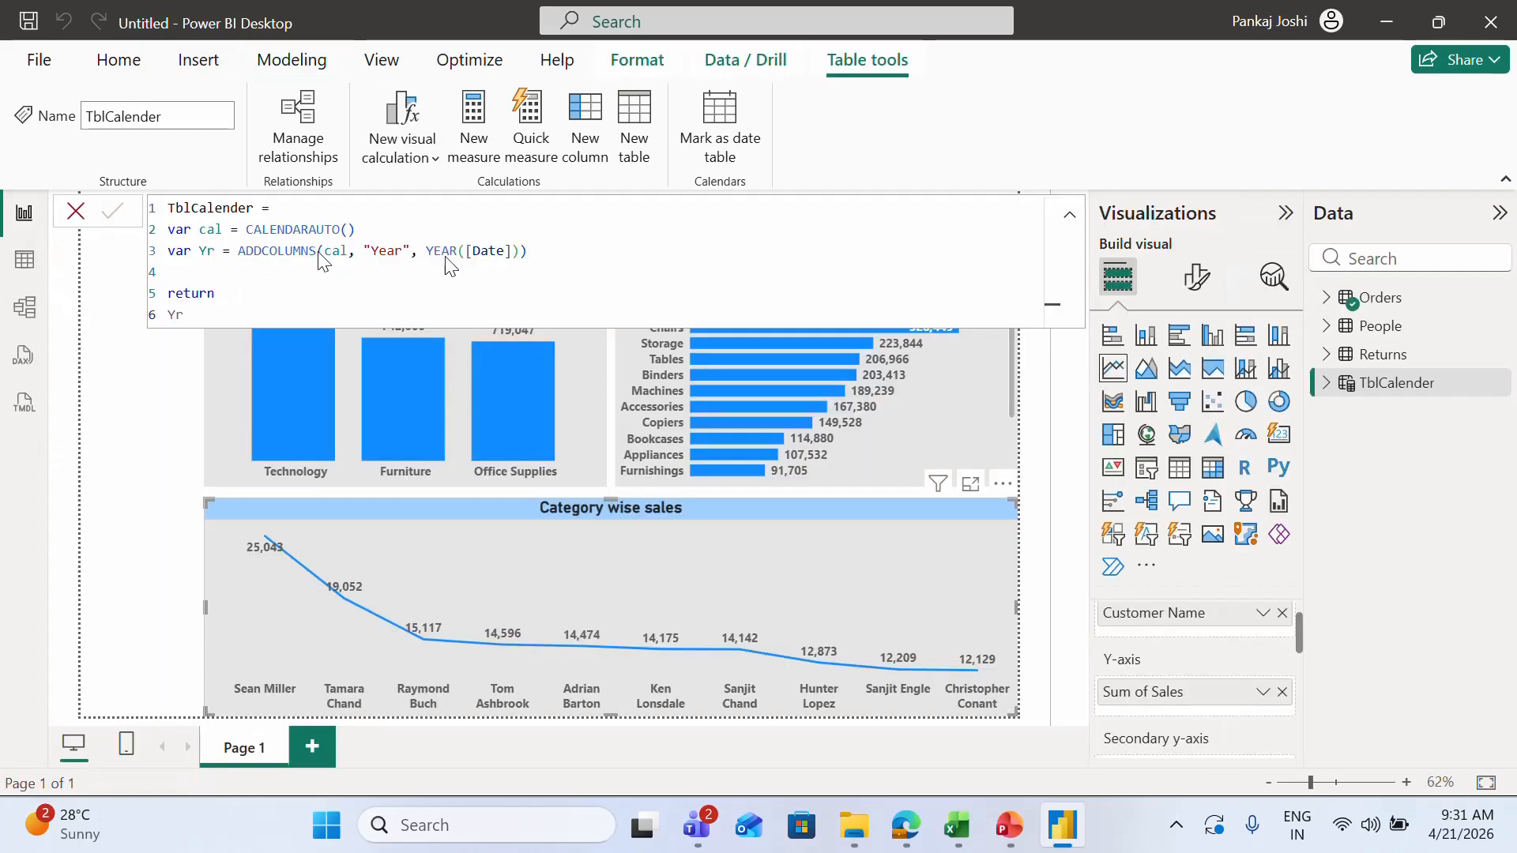
# Step: Open the TblCalender formula in the table data view and duplicate the Yr variable line onto line 4
pyautogui.click(31, 285)
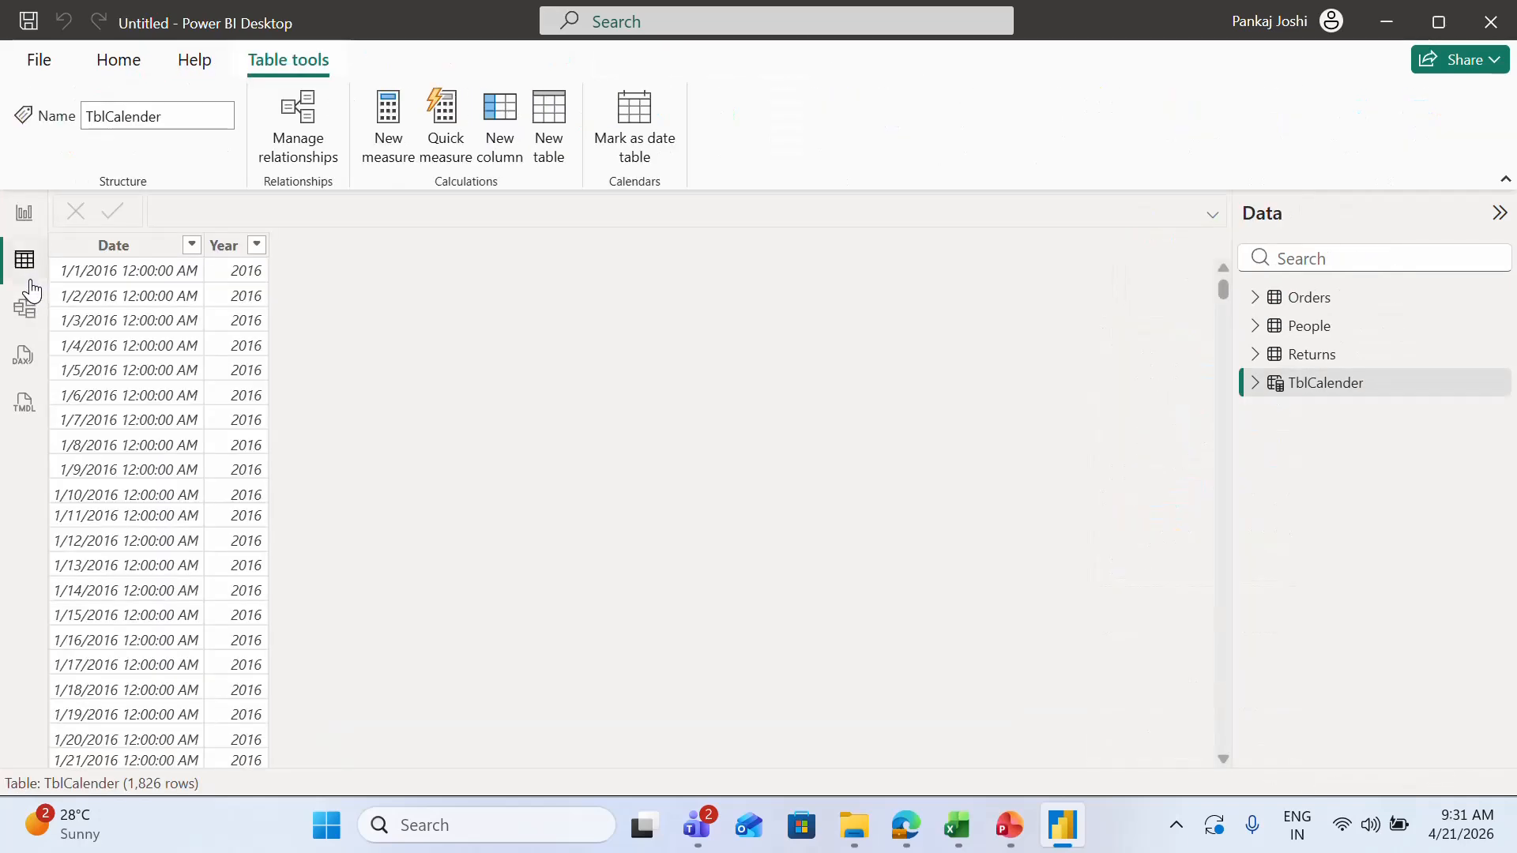
pyautogui.click(1314, 387)
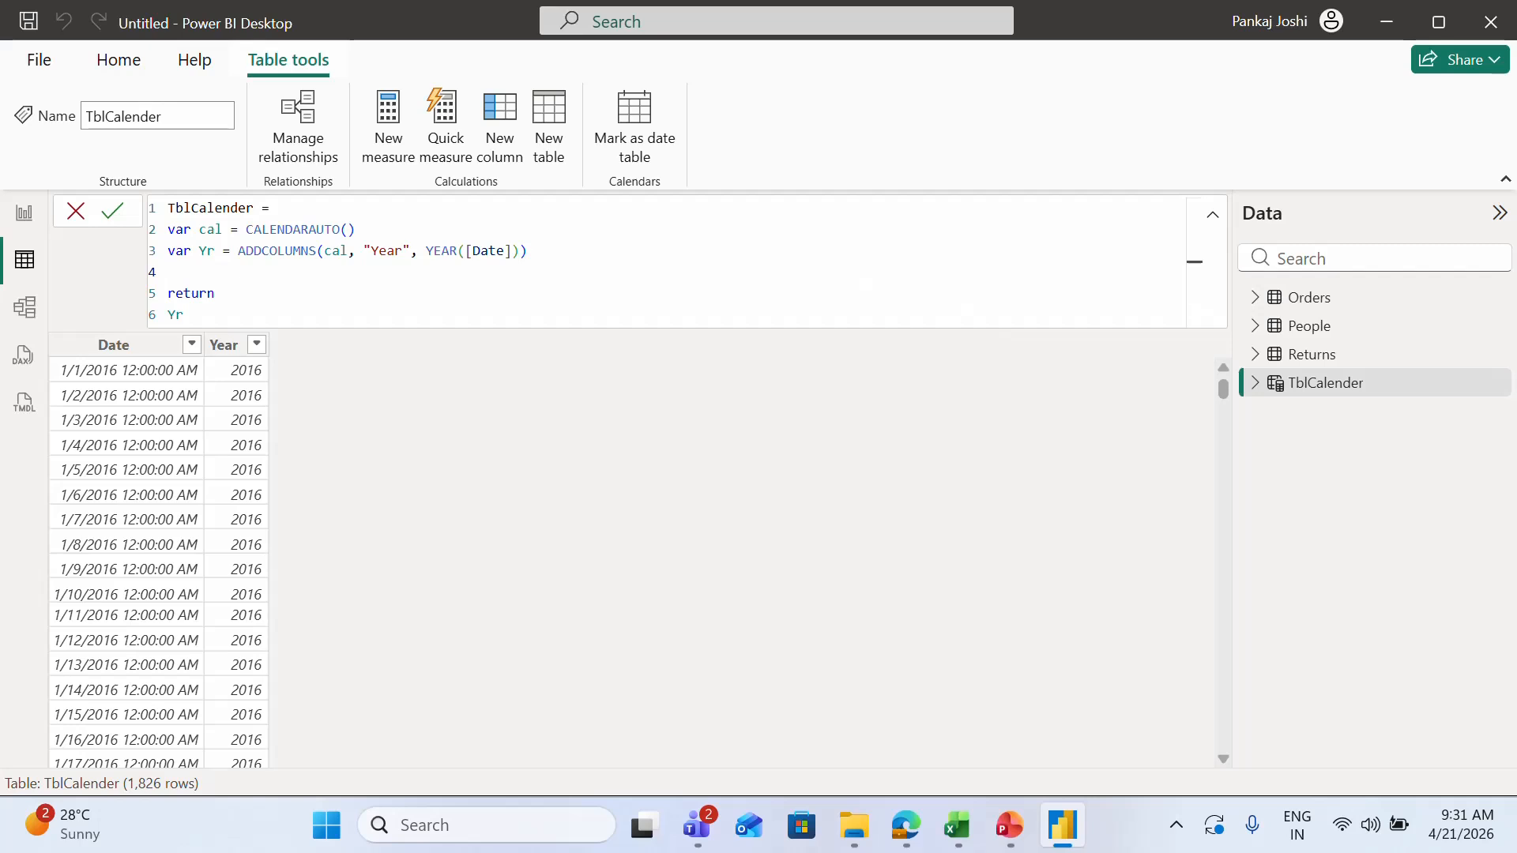
pyautogui.moveTo(527, 250); pyautogui.dragTo(576, 229)
pyautogui.hotkey('ctrl', 'c')
pyautogui.click(169, 273)
pyautogui.hotkey('ctrl', 'v')
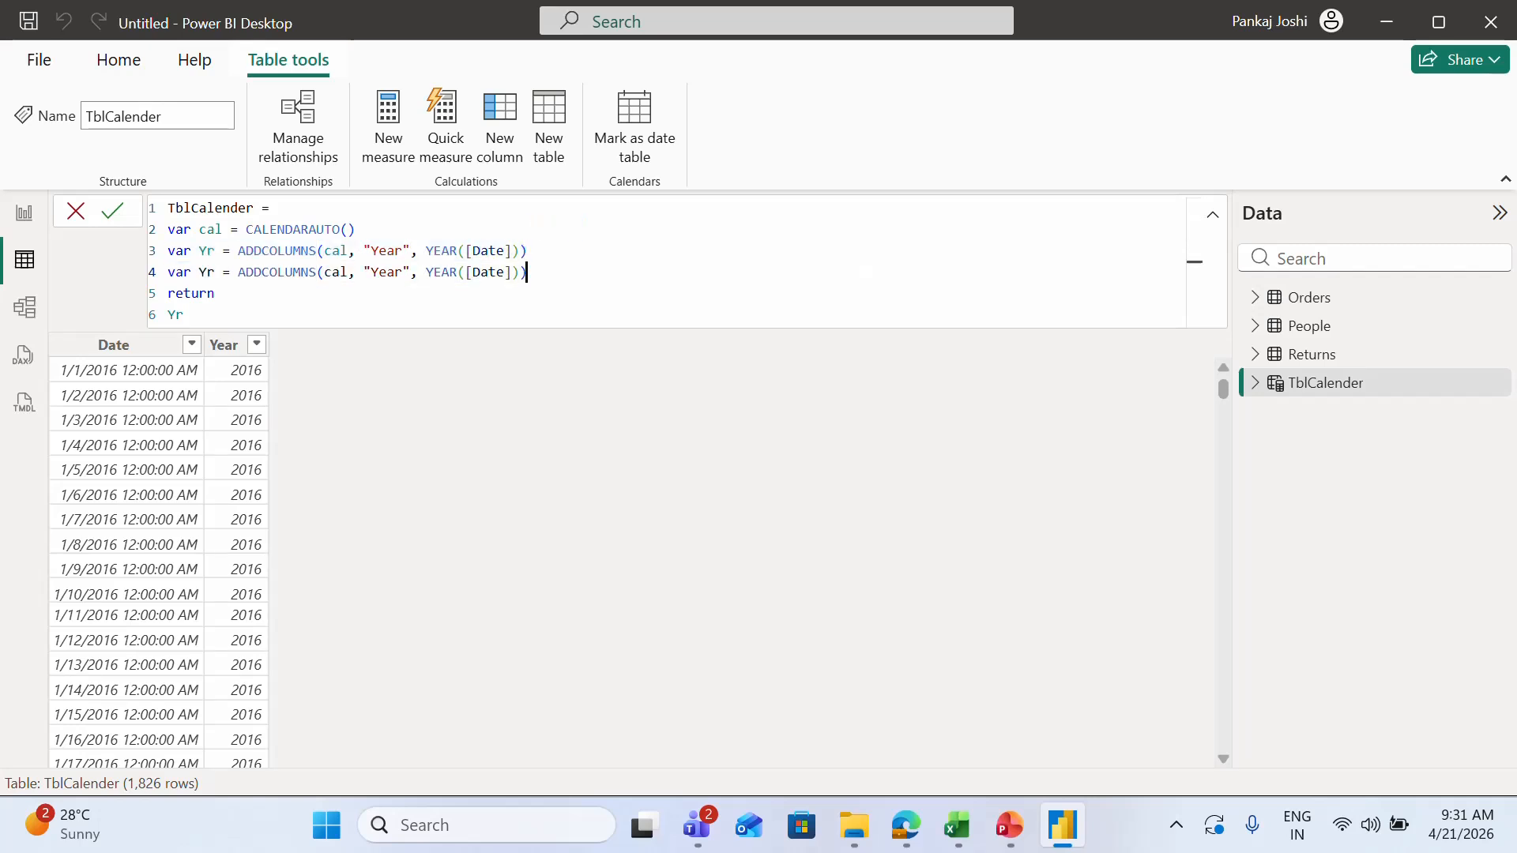
# Step: Rename the duplicated variable to Mth and its added column to "Month"
pyautogui.click(215, 272)
pyautogui.hotkey('shift', 'Left')
pyautogui.hotkey('shift', 'Left')
pyautogui.write('Mth')
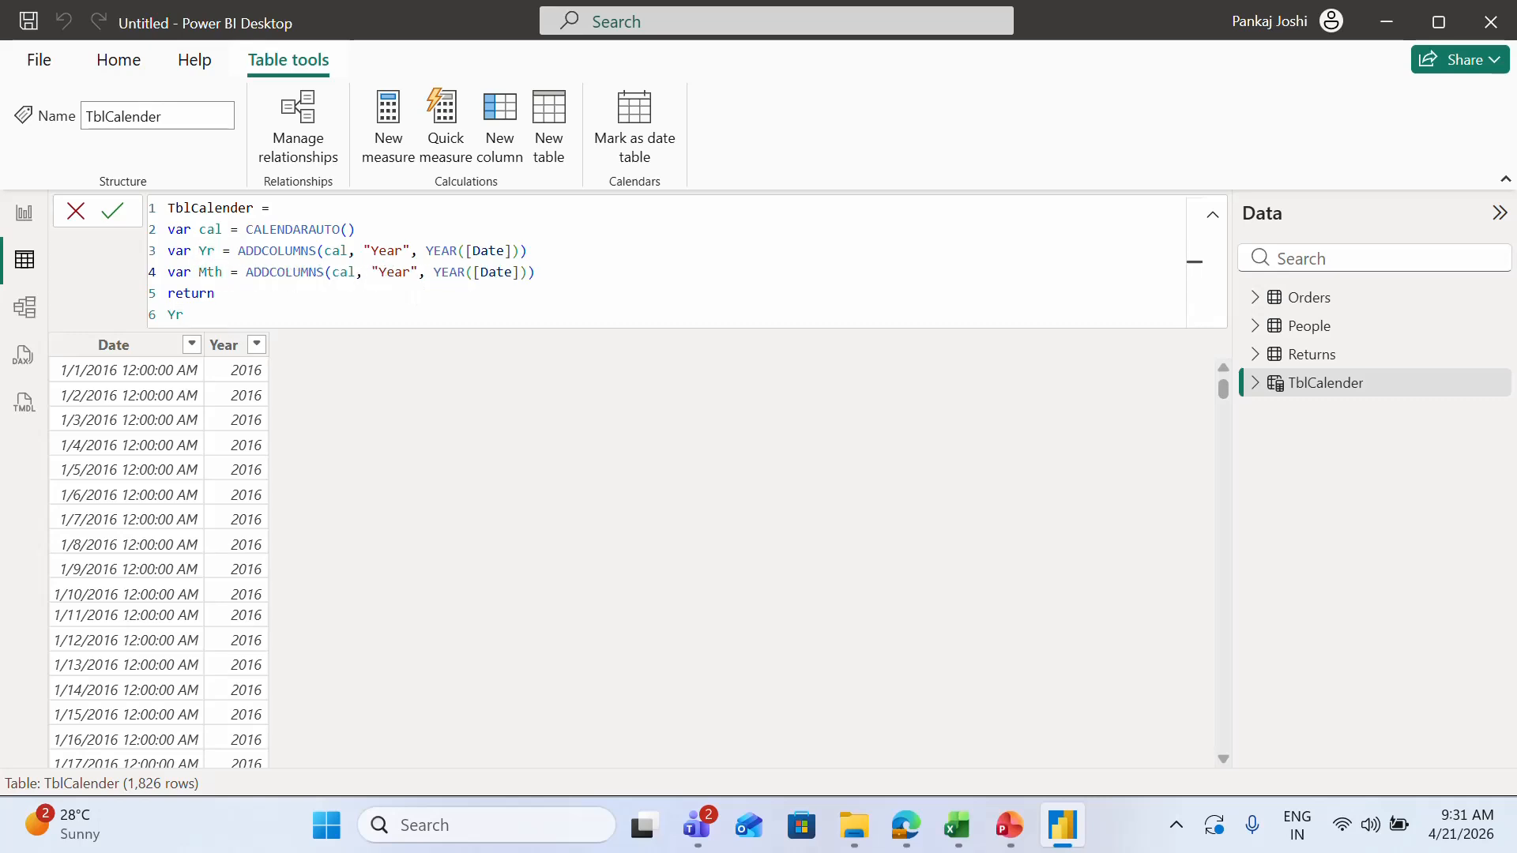
pyautogui.doubleClick(397, 272)
pyautogui.write('Month')
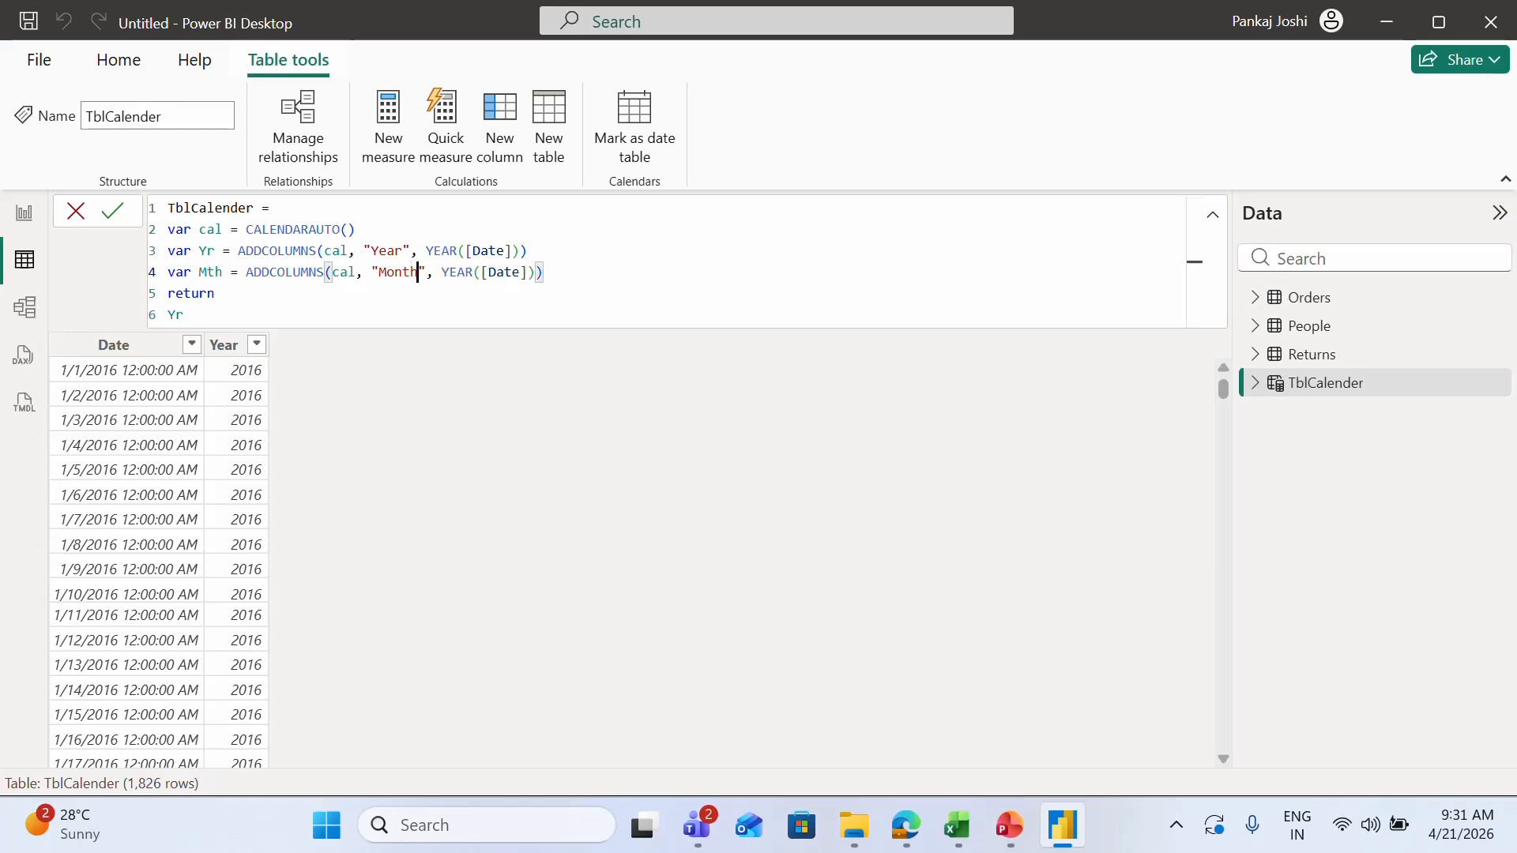
# Step: Change the Month column expression in the Mth variable to format([Date], "MMM-YY") instead of YEAR
pyautogui.doubleClick(457, 272)
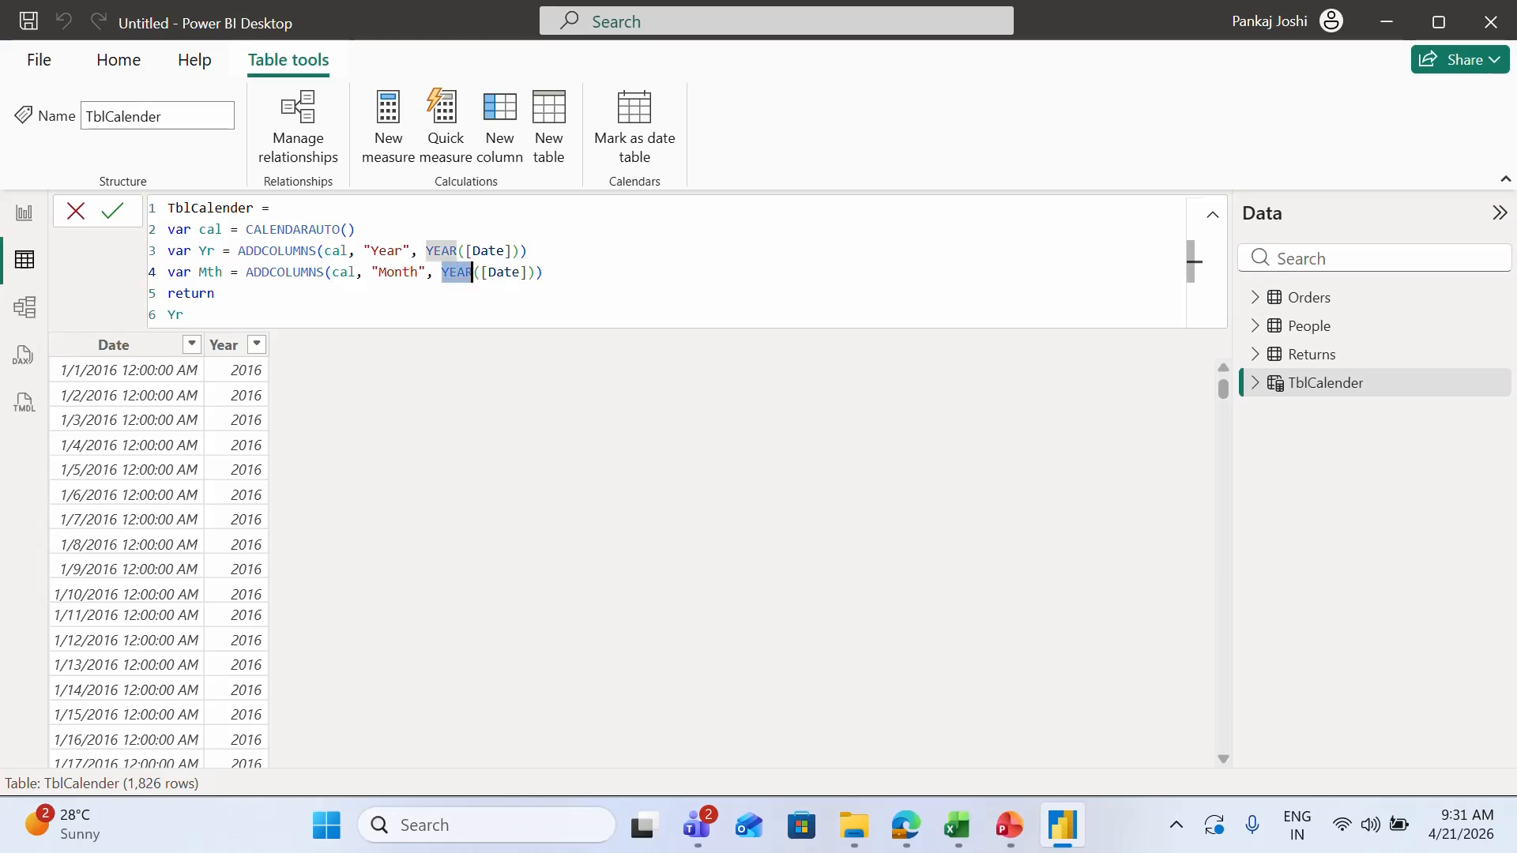
pyautogui.write('format')
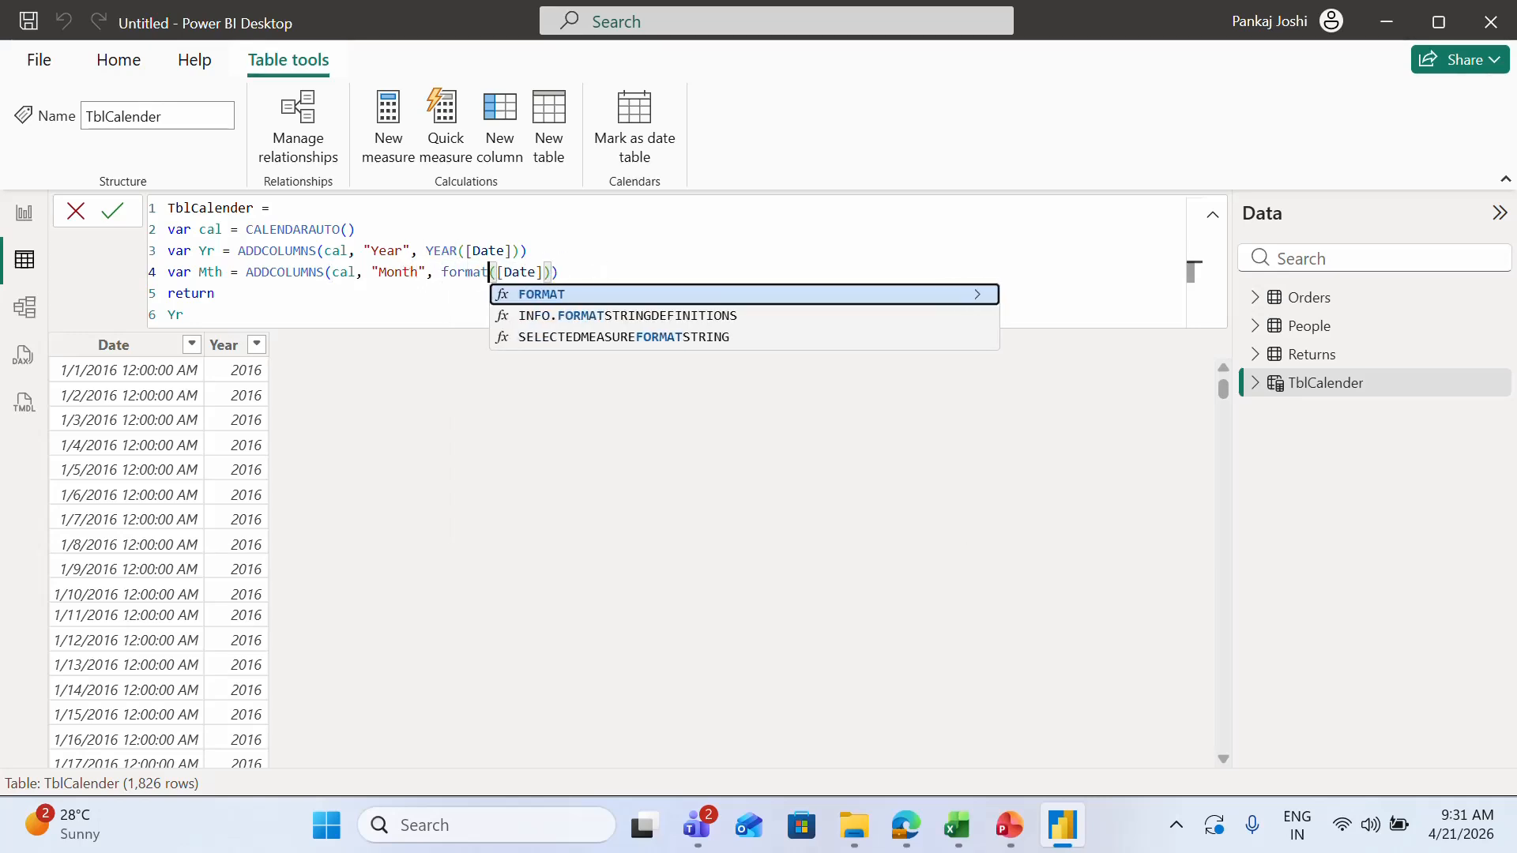
pyautogui.press('Right')
pyautogui.press('Right')
pyautogui.press('Right')
pyautogui.press('Right')
pyautogui.press('Right')
pyautogui.press('Right')
pyautogui.press('Right')
pyautogui.write(', "')
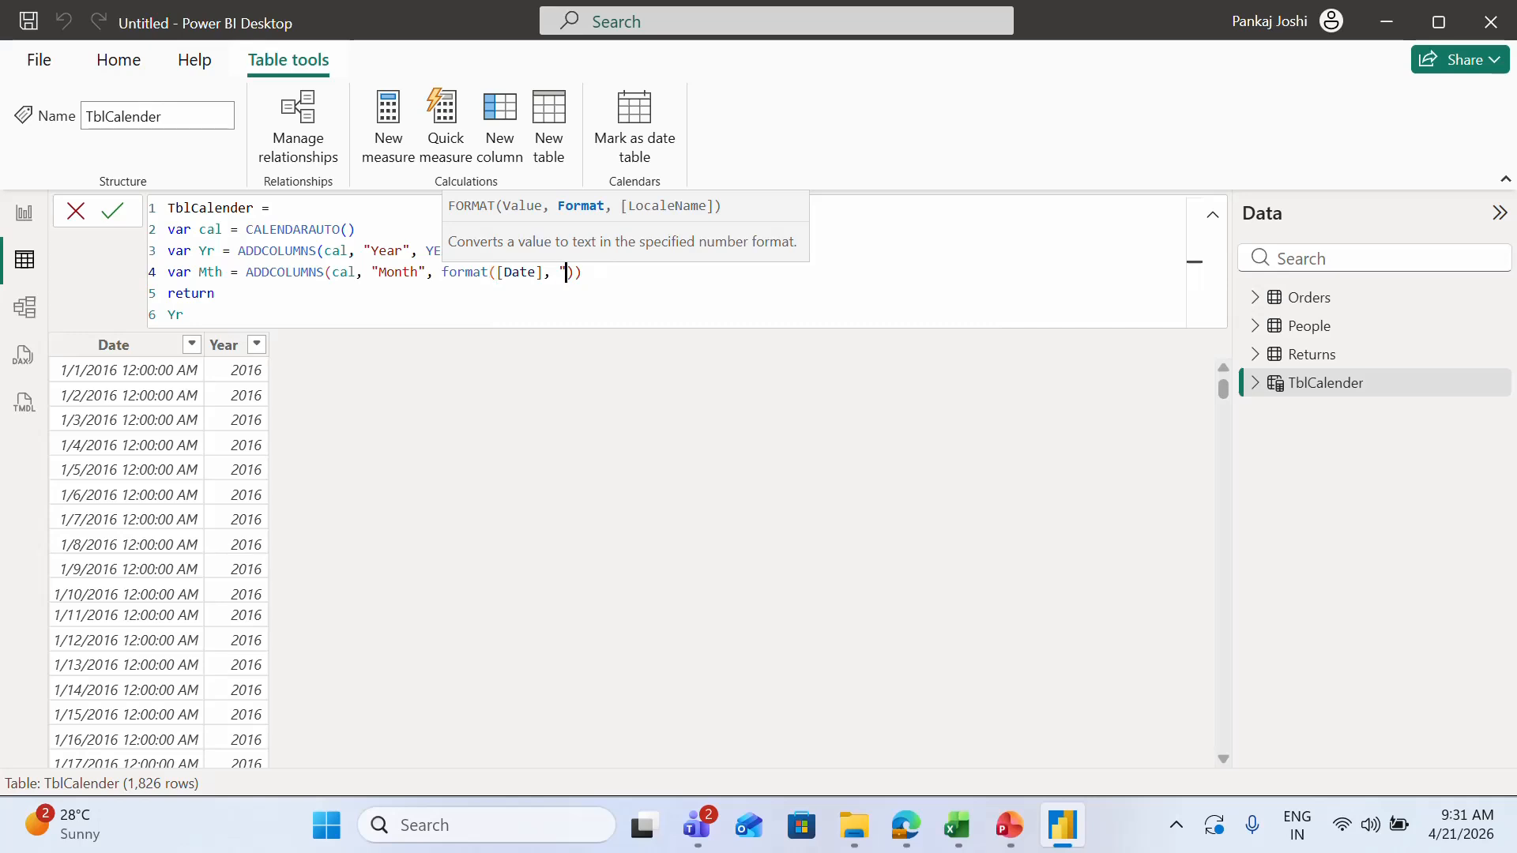
pyautogui.write('MMM-YY')
pyautogui.click(726, 287)
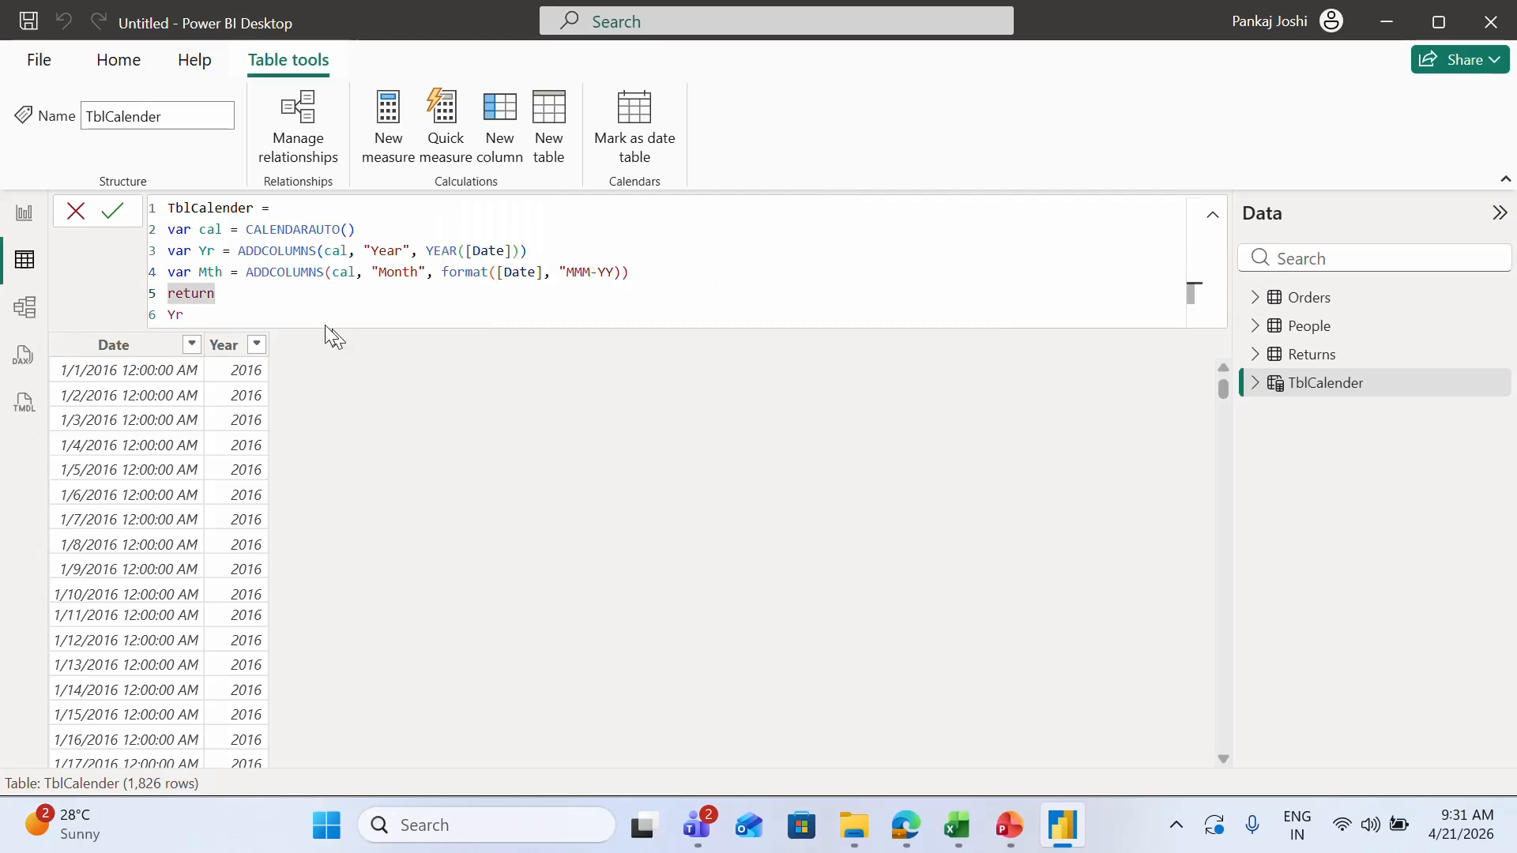
# Step: Base the Mth variable on Yr instead of cal, make the formula return Mth and commit it
pyautogui.doubleClick(211, 272)
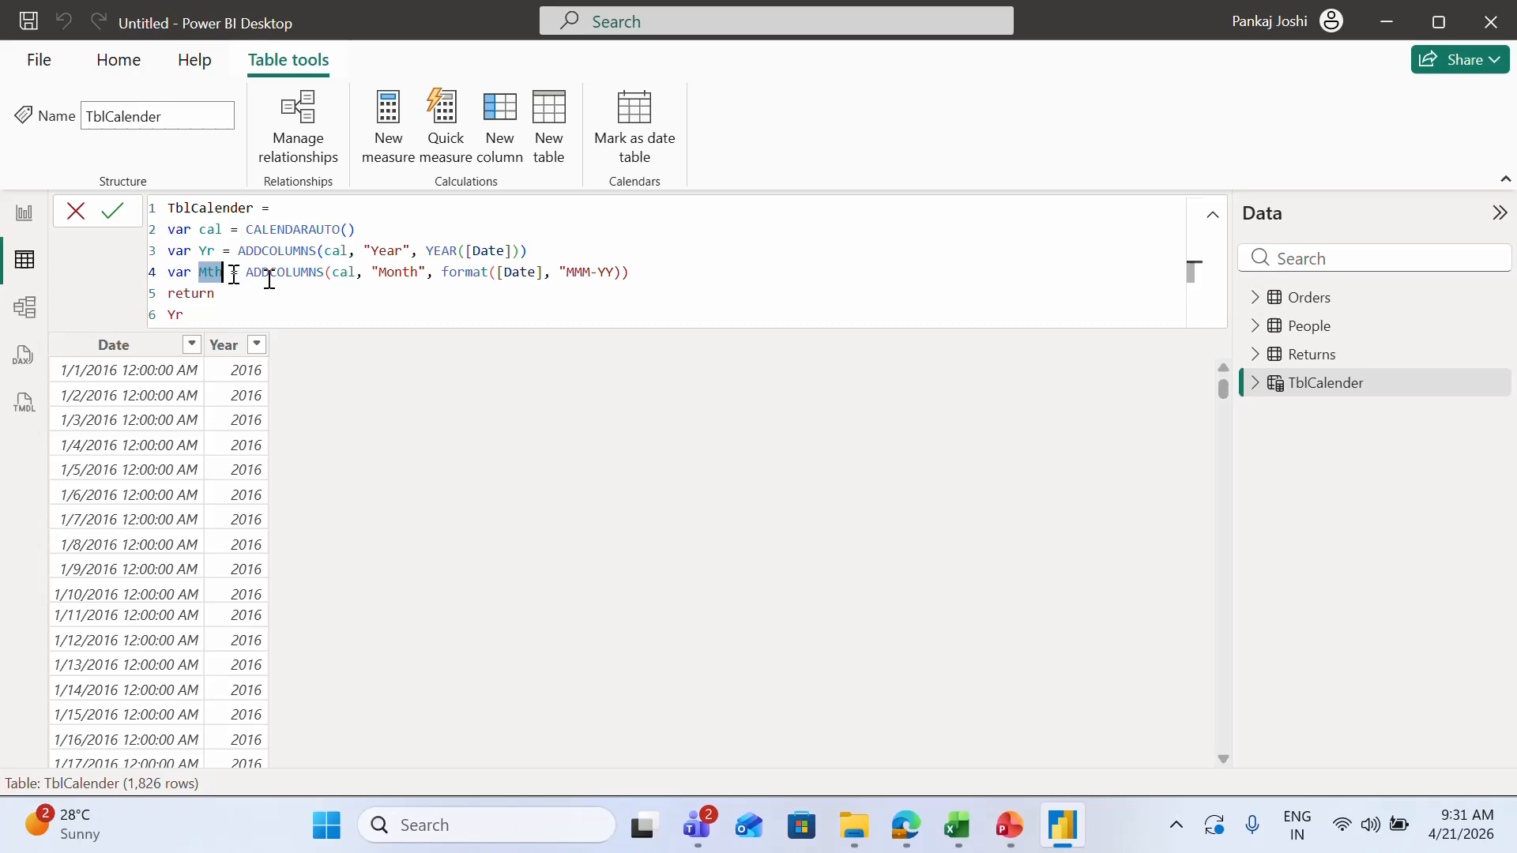
pyautogui.doubleClick(352, 272)
pyautogui.write('Yr')
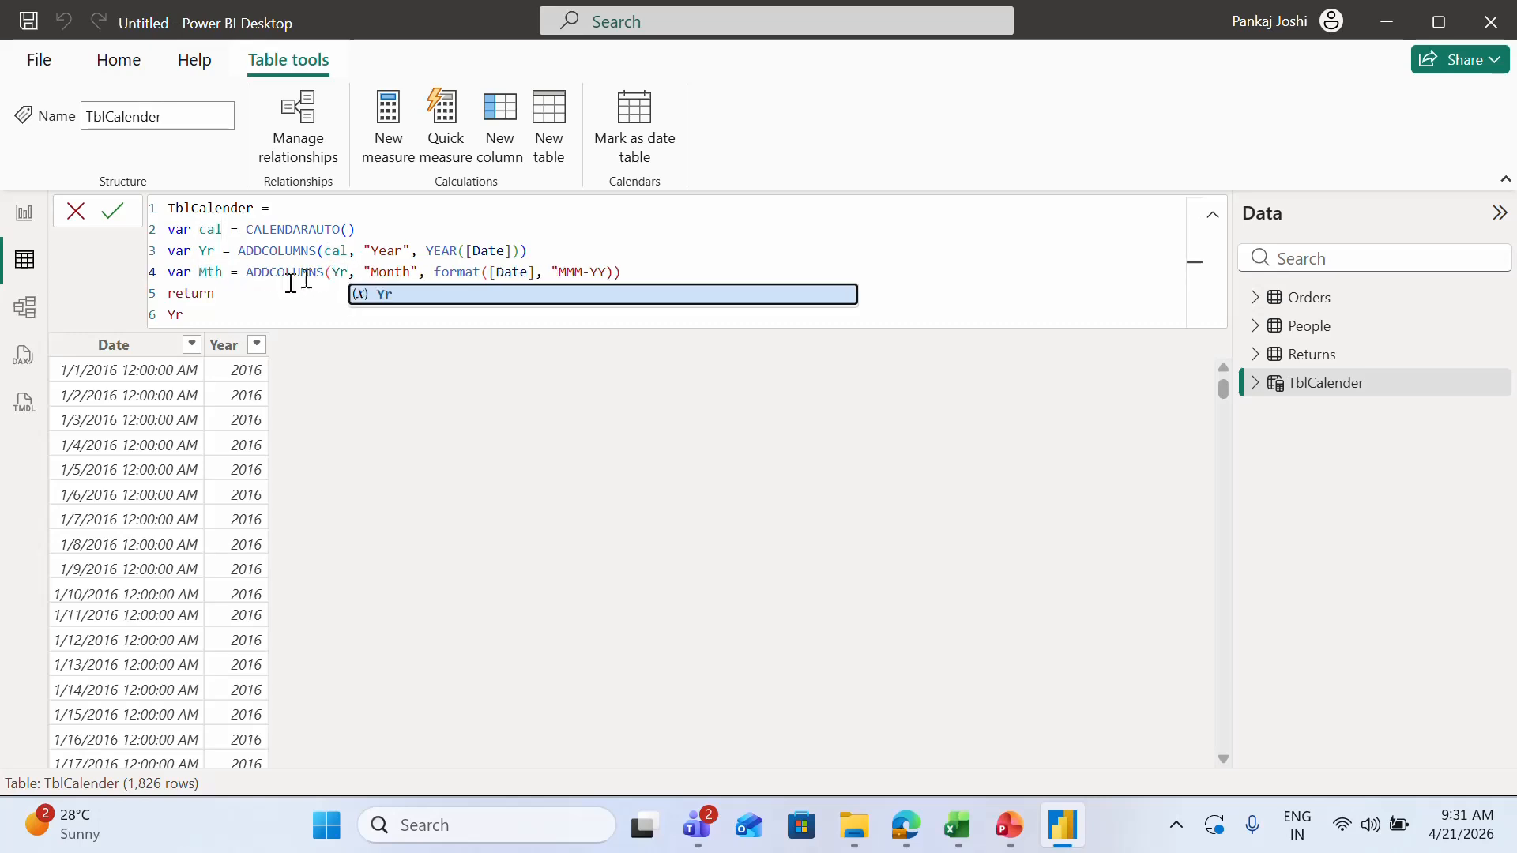
pyautogui.doubleClick(172, 300)
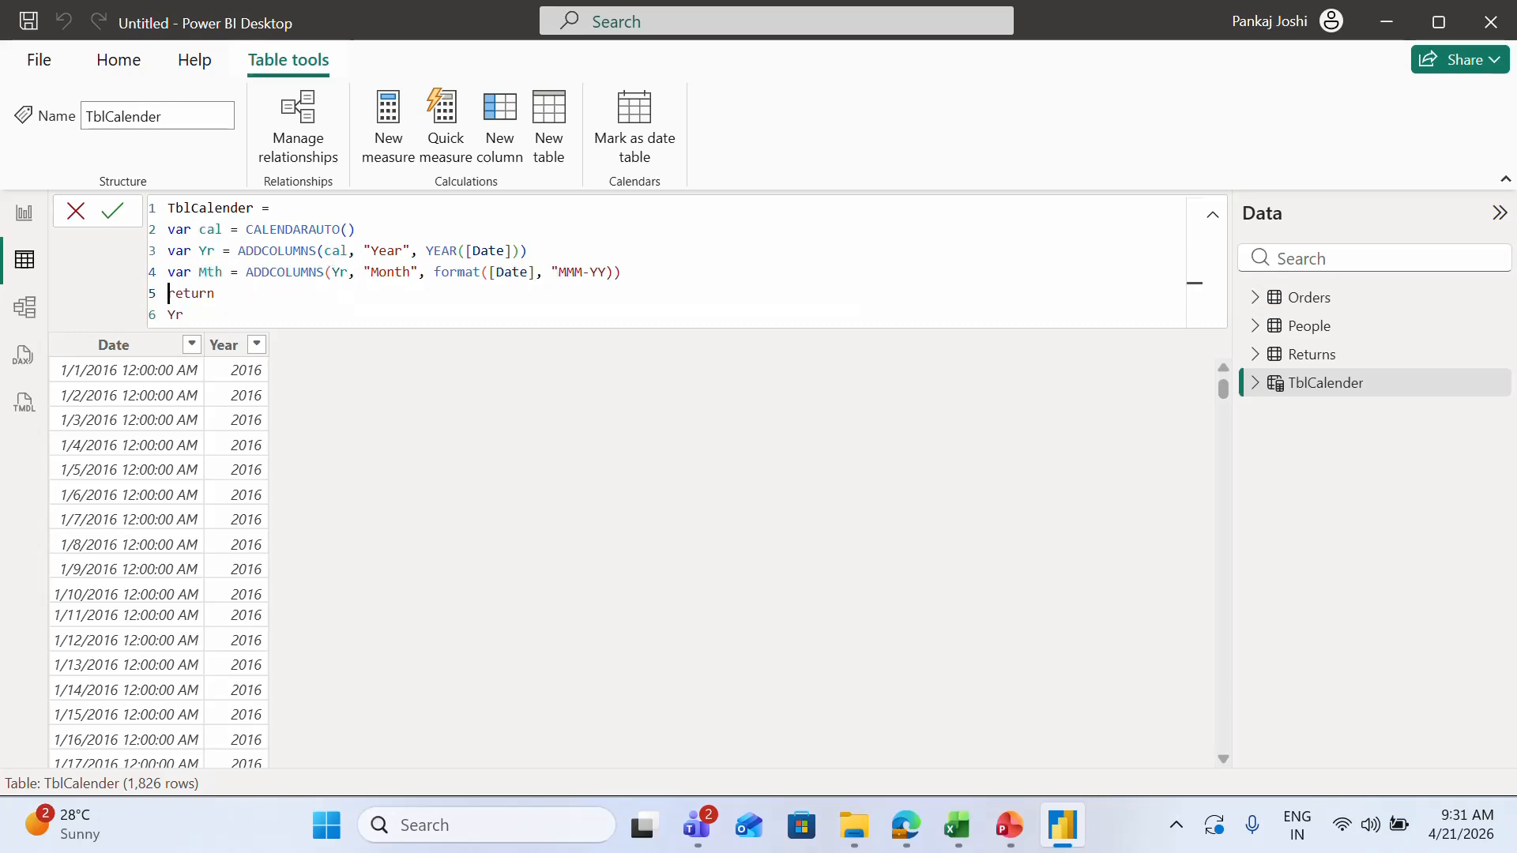
pyautogui.doubleClick(175, 314)
pyautogui.write('Mth')
pyautogui.click(110, 217)
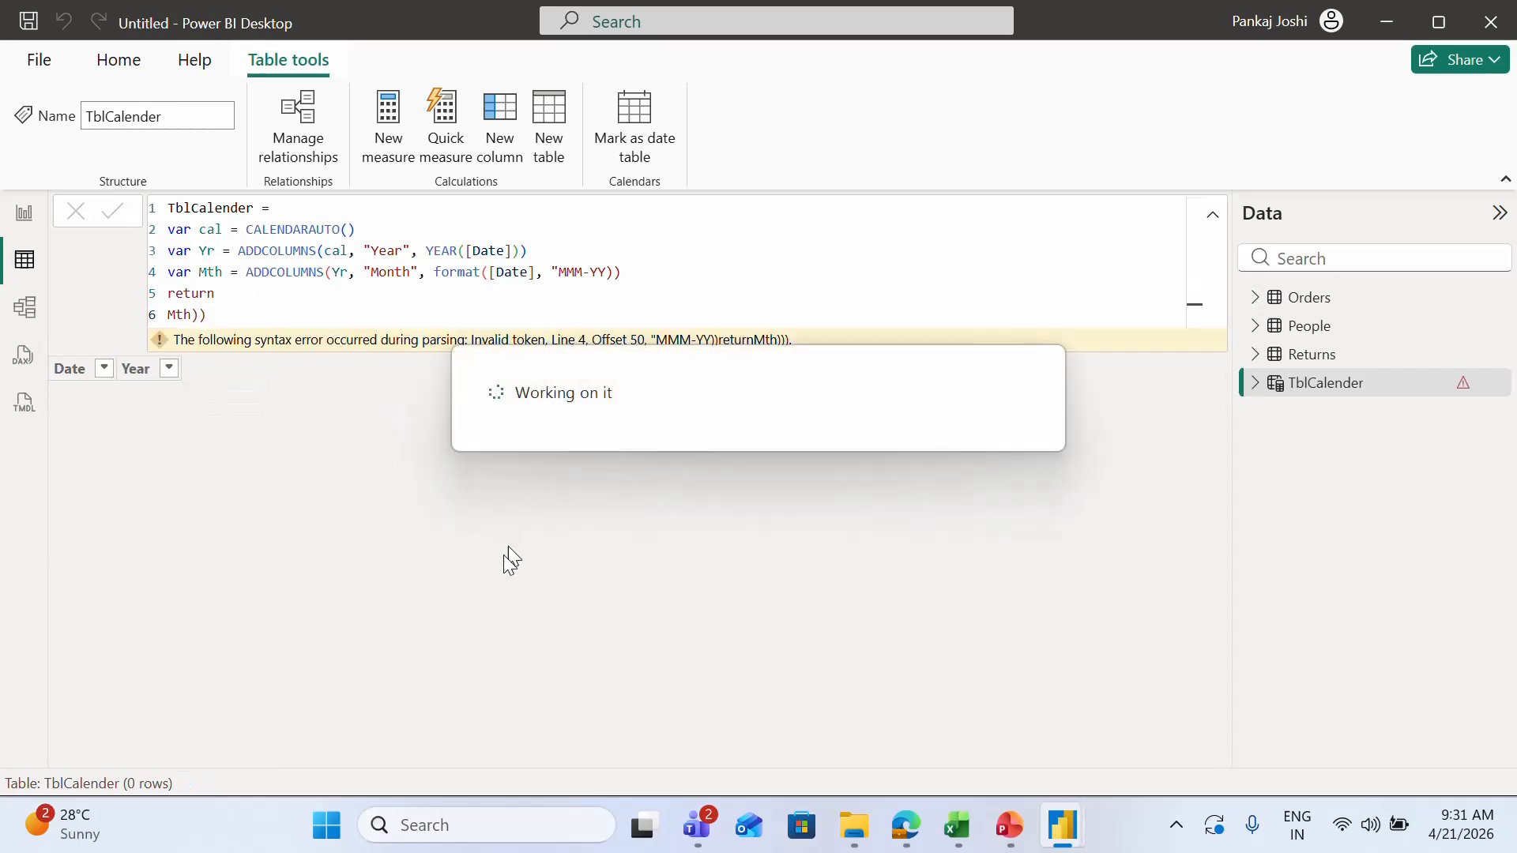
# Step: Repair the TblCalender formula by closing the "MMM-YY" quote and removing the stray parentheses after the returned Mth, and commit it
pyautogui.click(423, 302)
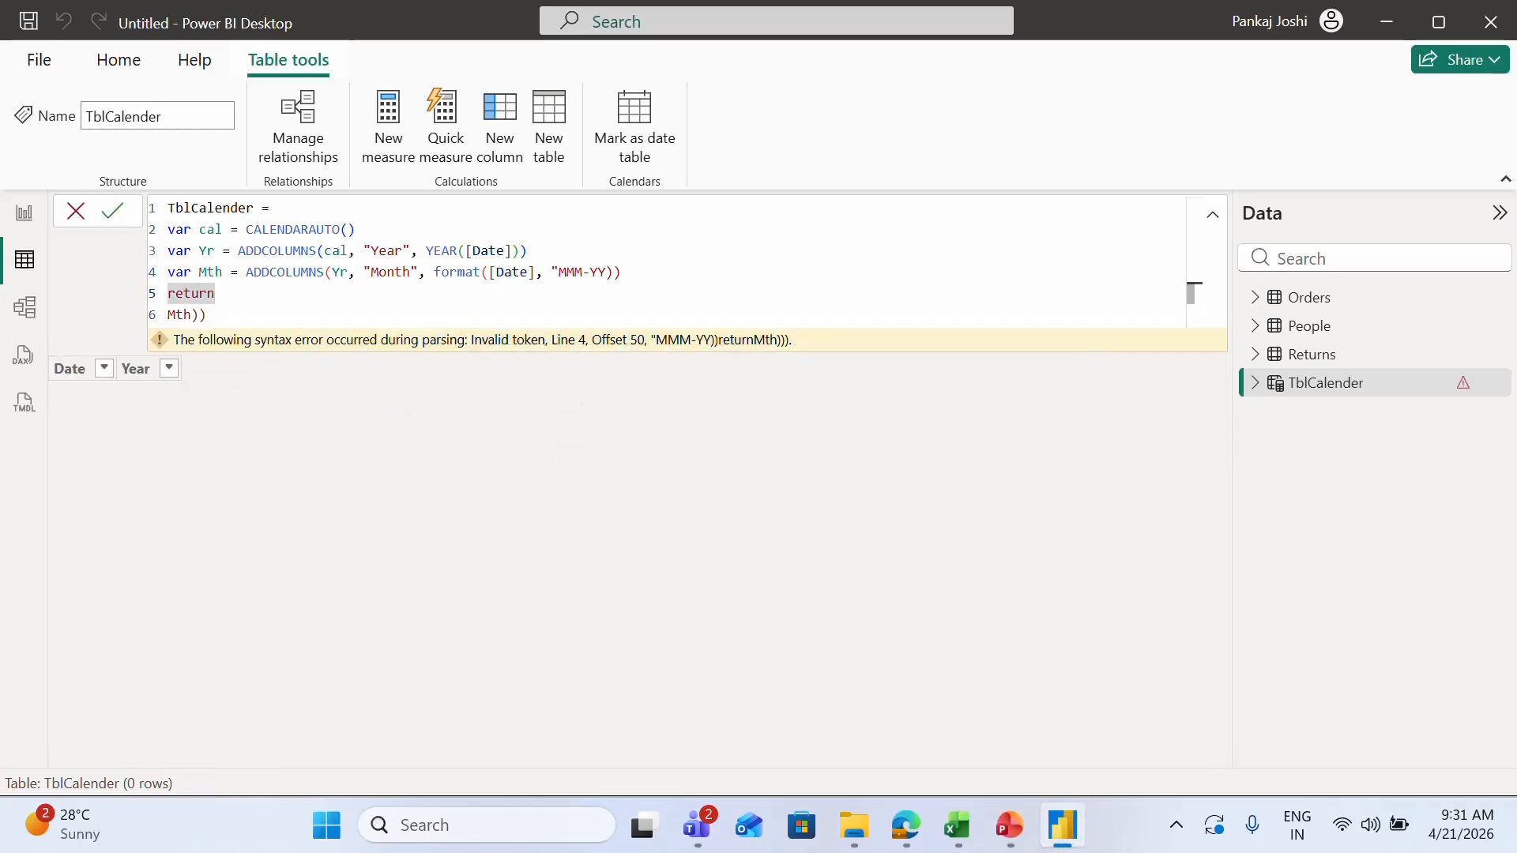
pyautogui.click(207, 315)
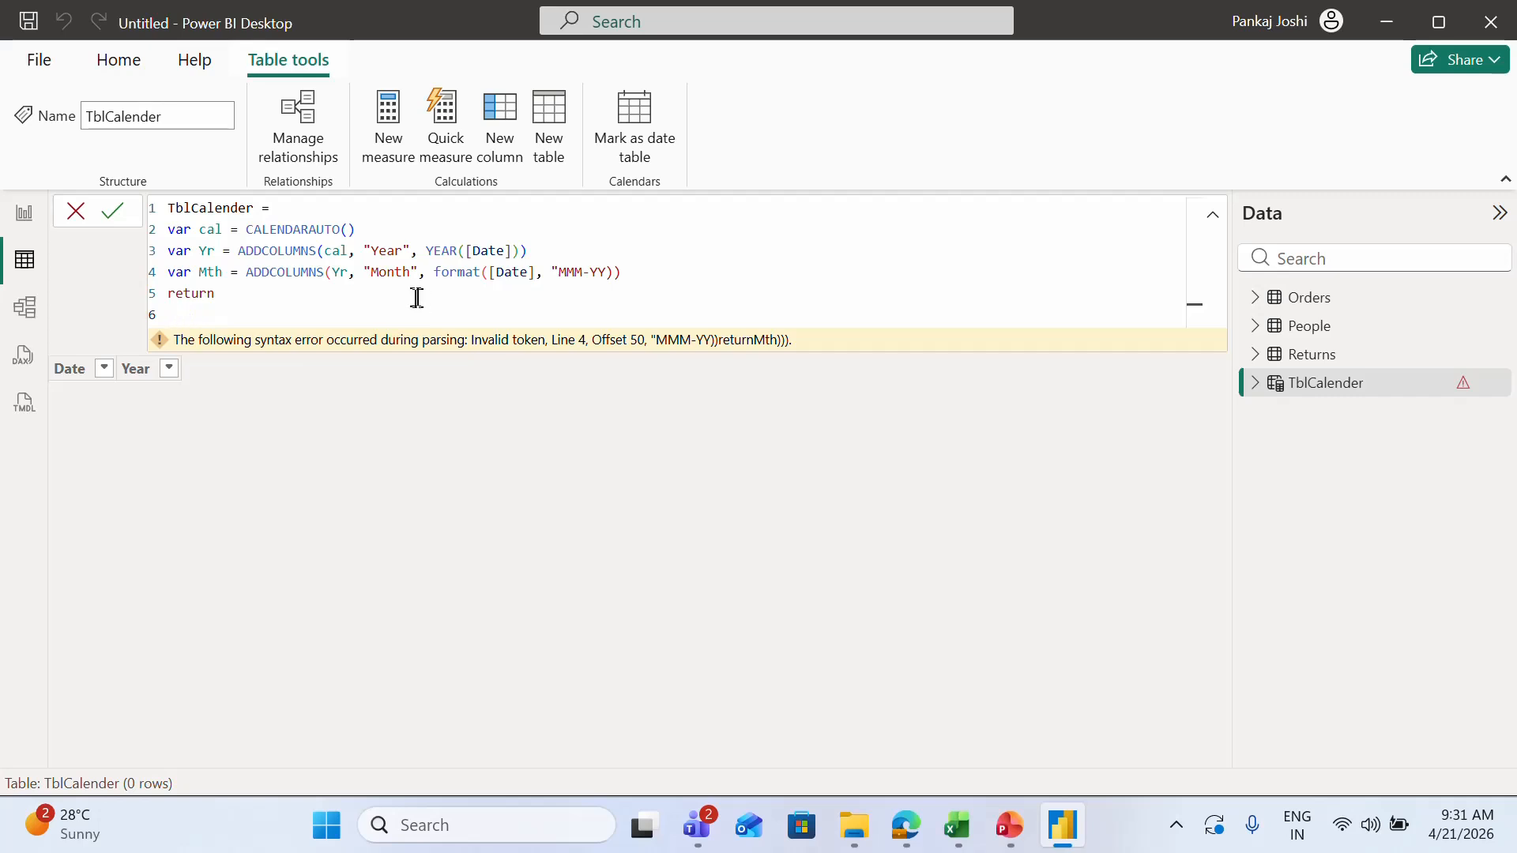
pyautogui.click(621, 272)
pyautogui.press('BackSpace')
pyautogui.write('"')
pyautogui.press('End')
pyautogui.write(')')
pyautogui.click(169, 315)
pyautogui.write('Mth')
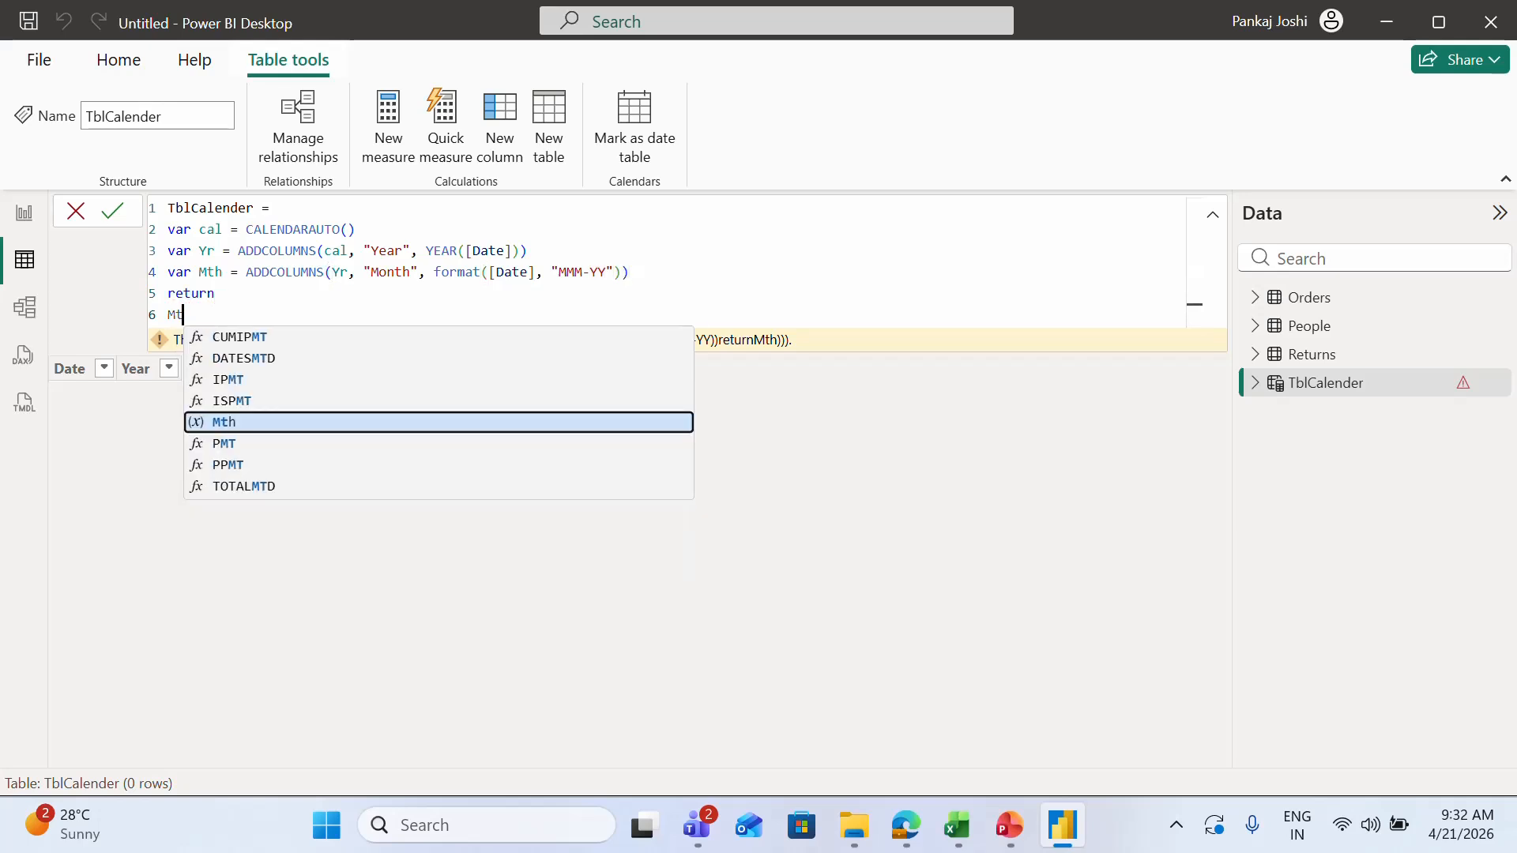
pyautogui.click(113, 210)
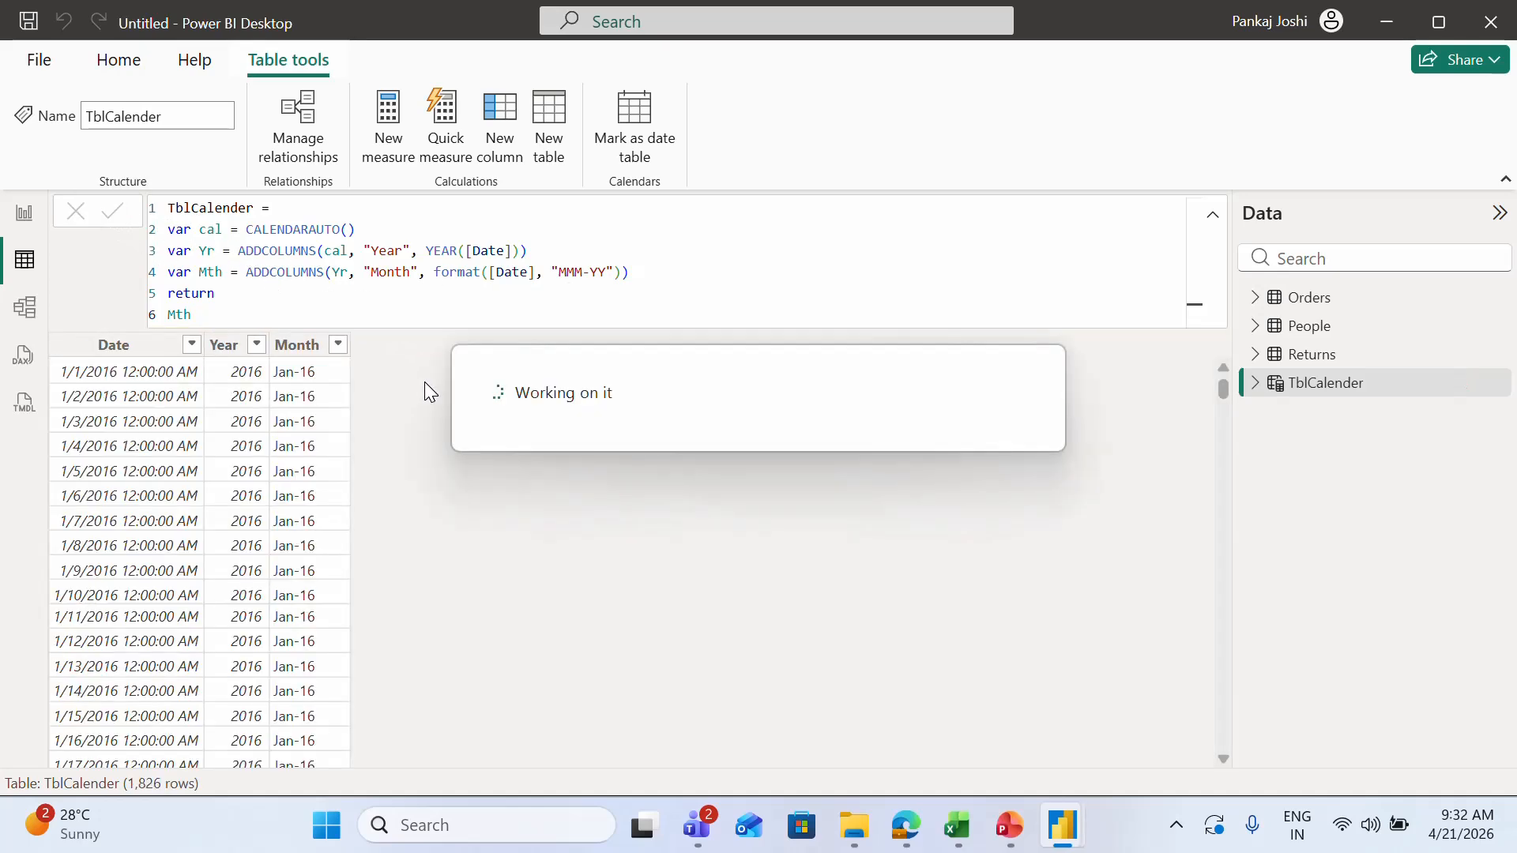
# Step: Switch to the model view and collapse the formula editor and the Properties pane to clear the diagram
pyautogui.click(26, 309)
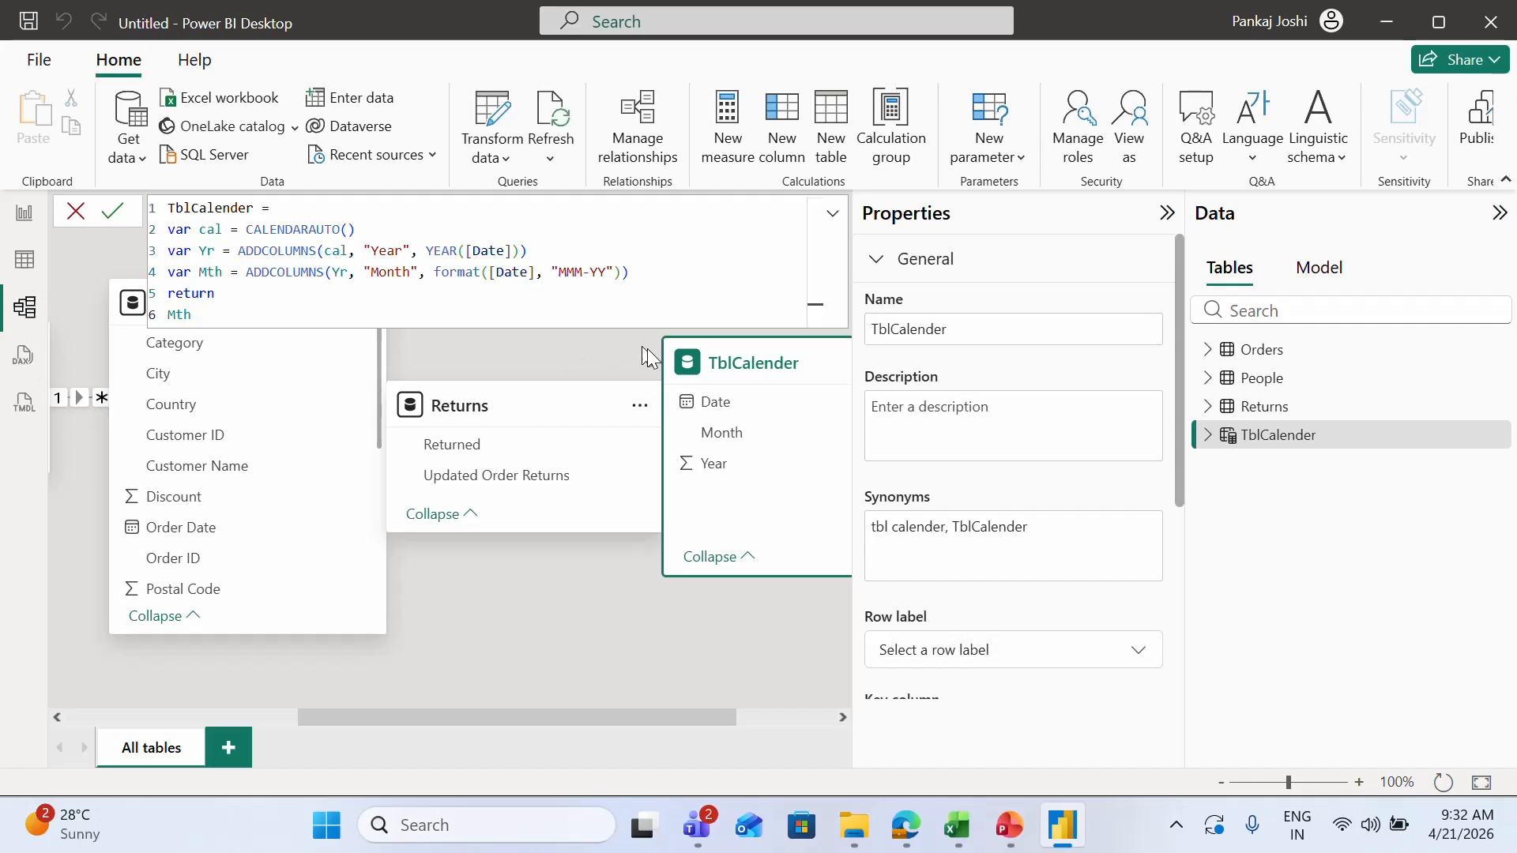
pyautogui.click(835, 215)
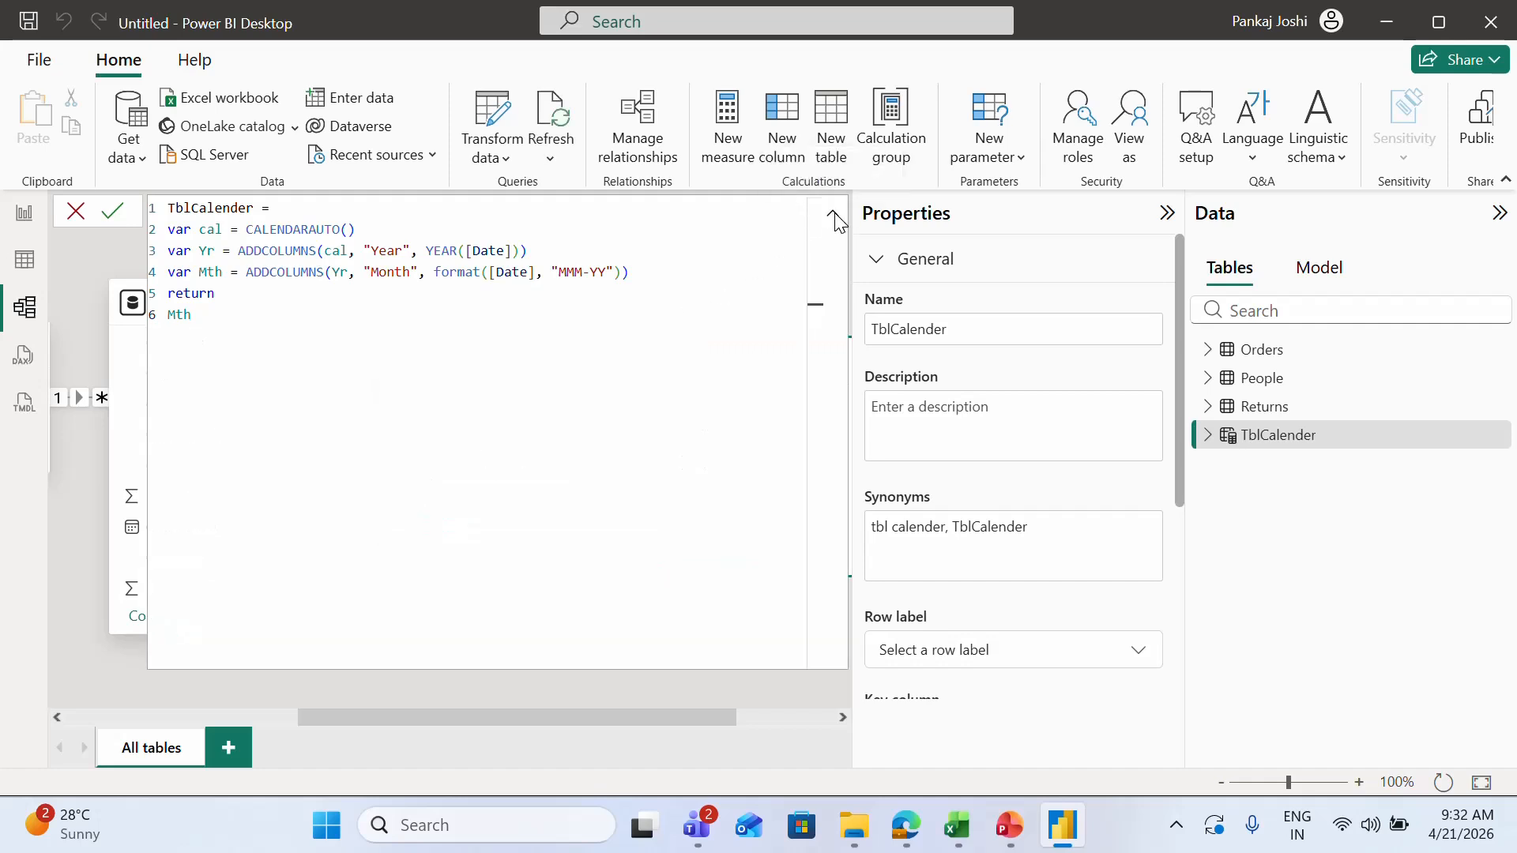
pyautogui.click(1165, 219)
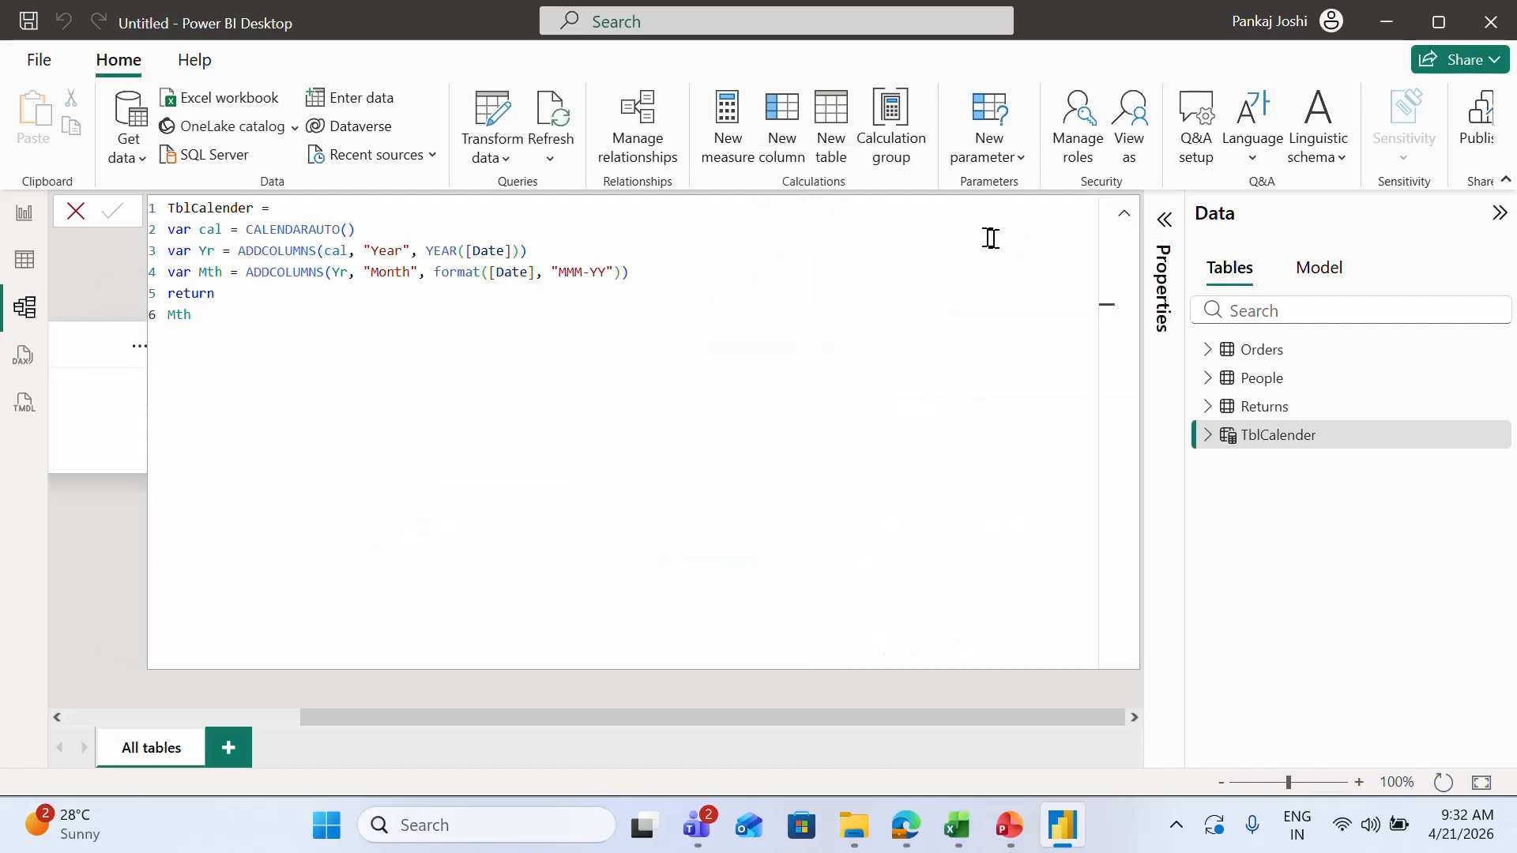
pyautogui.click(1125, 215)
# Step: Rearrange the model diagram with Returns moved below and TblCalender placed directly beside Orders
pyautogui.moveTo(885, 365); pyautogui.dragTo(939, 342)
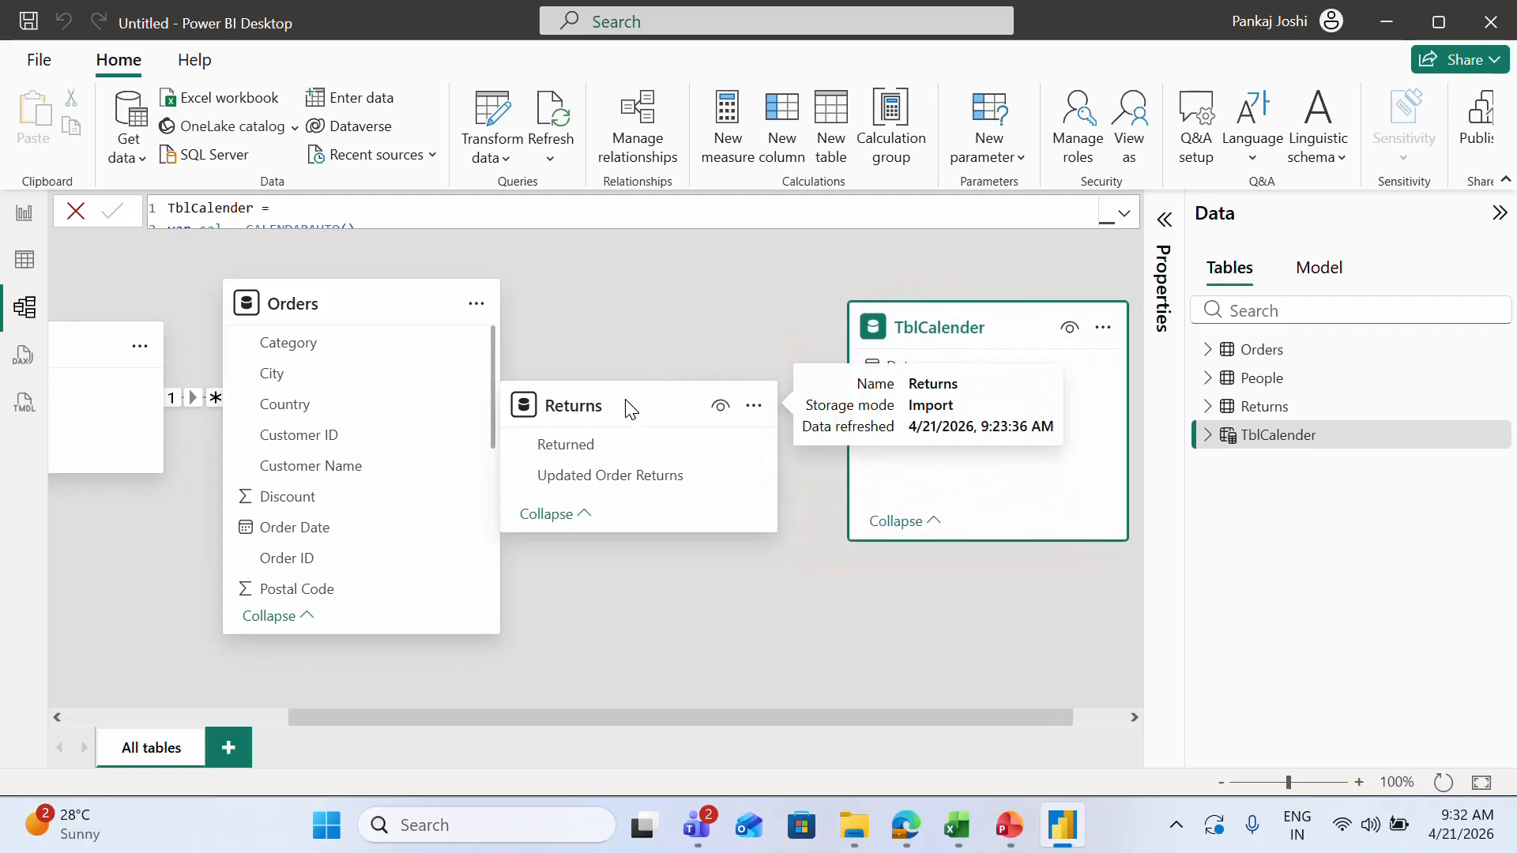
pyautogui.moveTo(715, 405); pyautogui.dragTo(949, 652)
pyautogui.moveTo(937, 335); pyautogui.dragTo(654, 317)
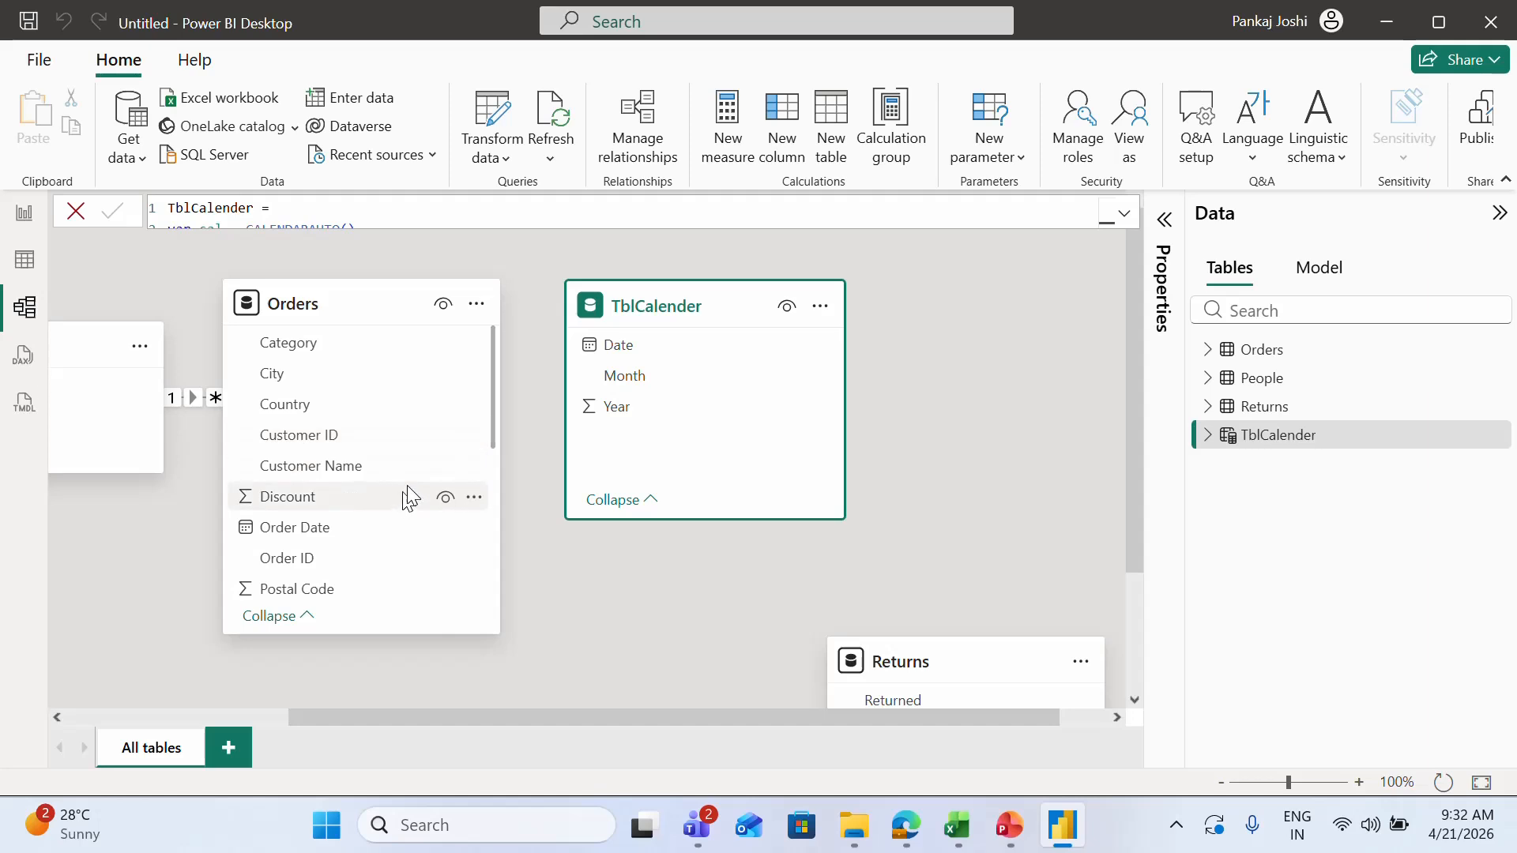
# Step: Create an active one-to-many, single-direction relationship from TblCalender Date to Orders Order Date, and move TblCalender farther from Orders
pyautogui.click(647, 348)
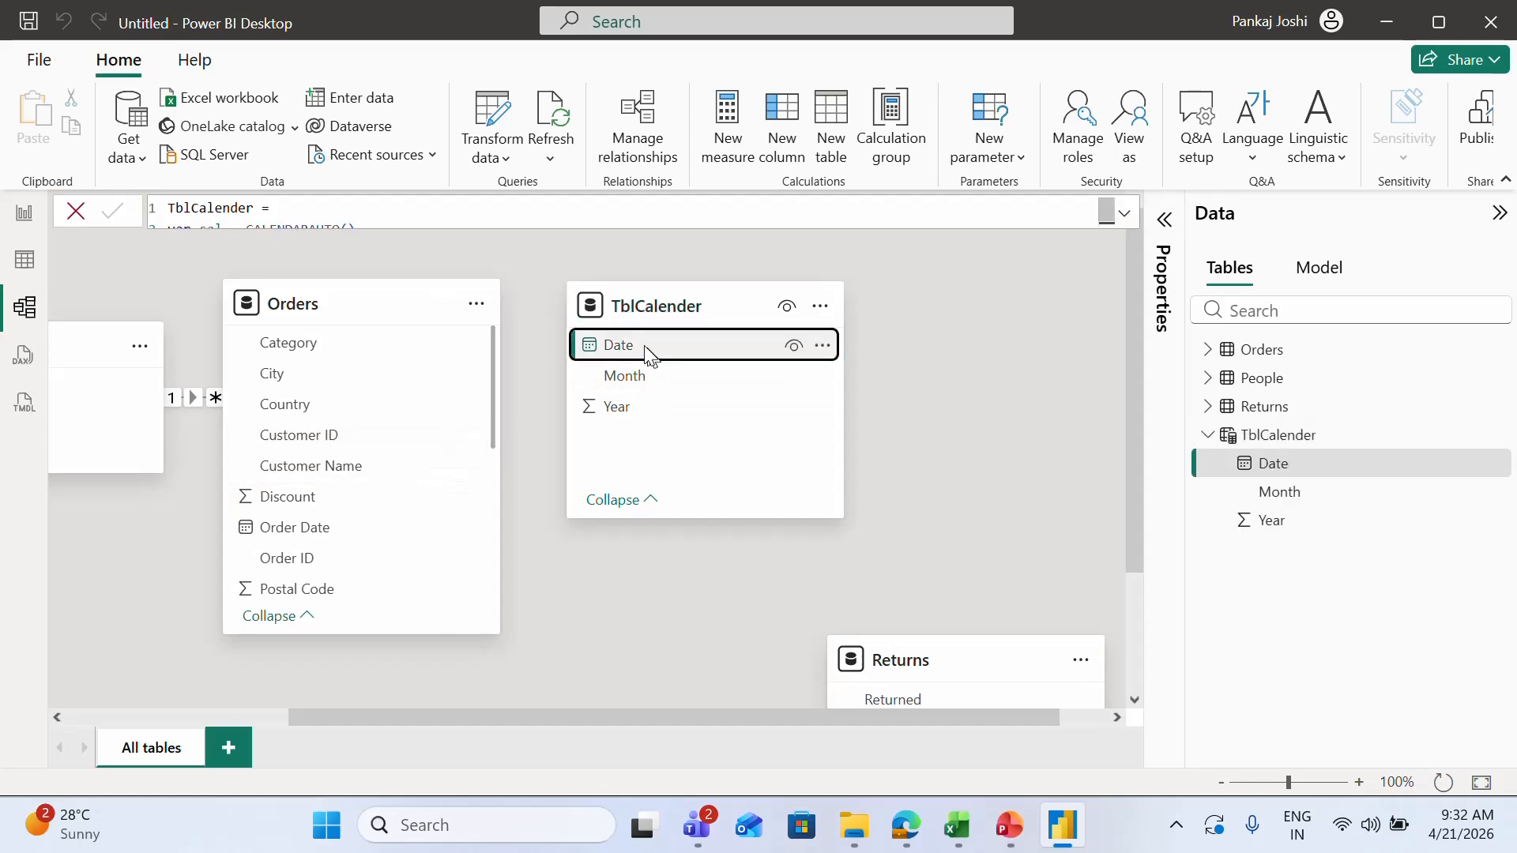
pyautogui.moveTo(647, 348); pyautogui.dragTo(398, 537)
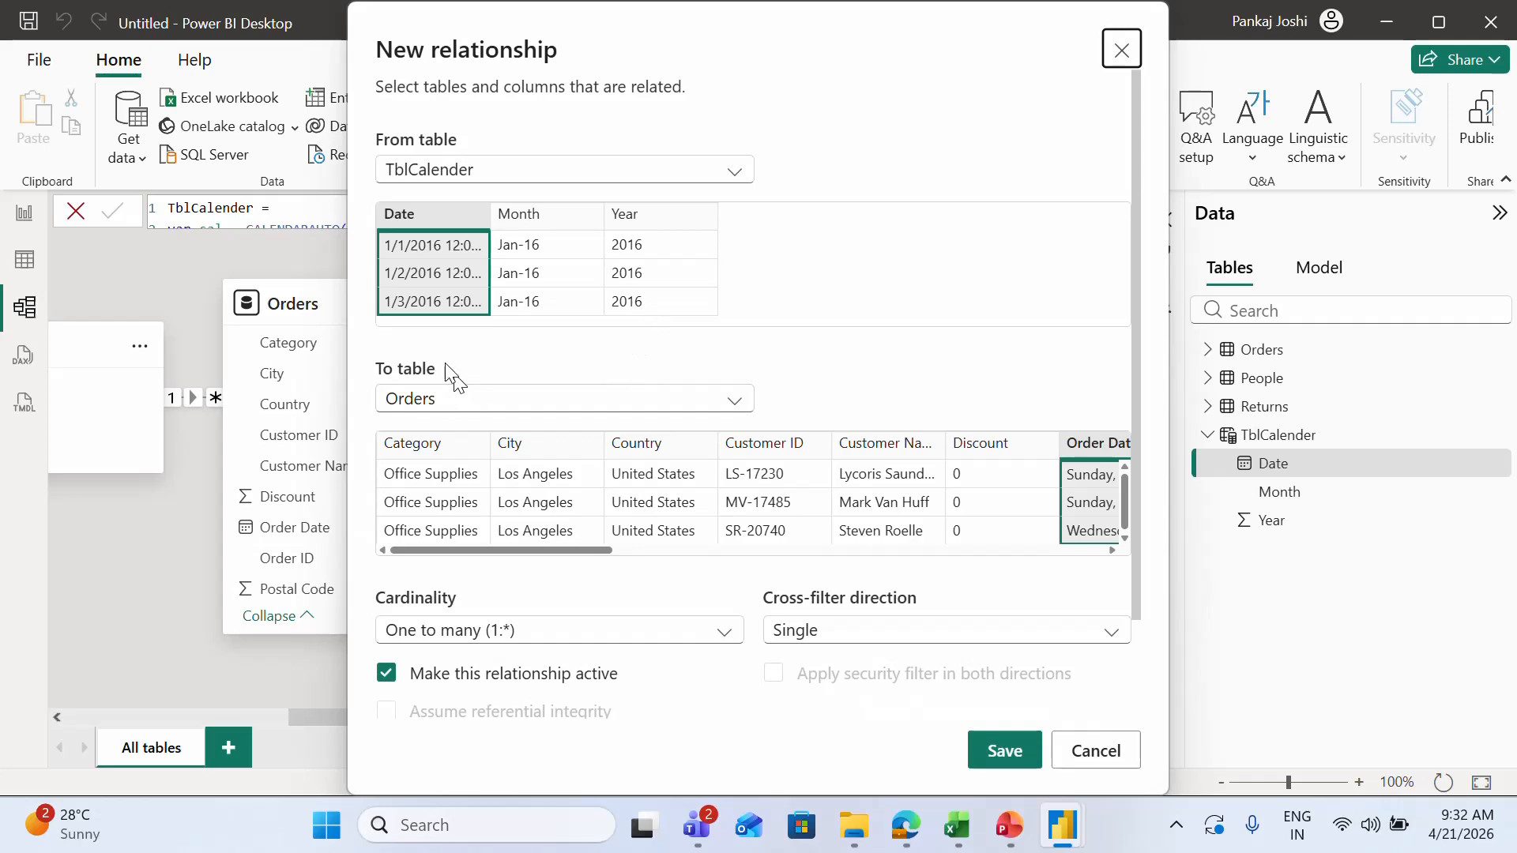
pyautogui.click(1001, 752)
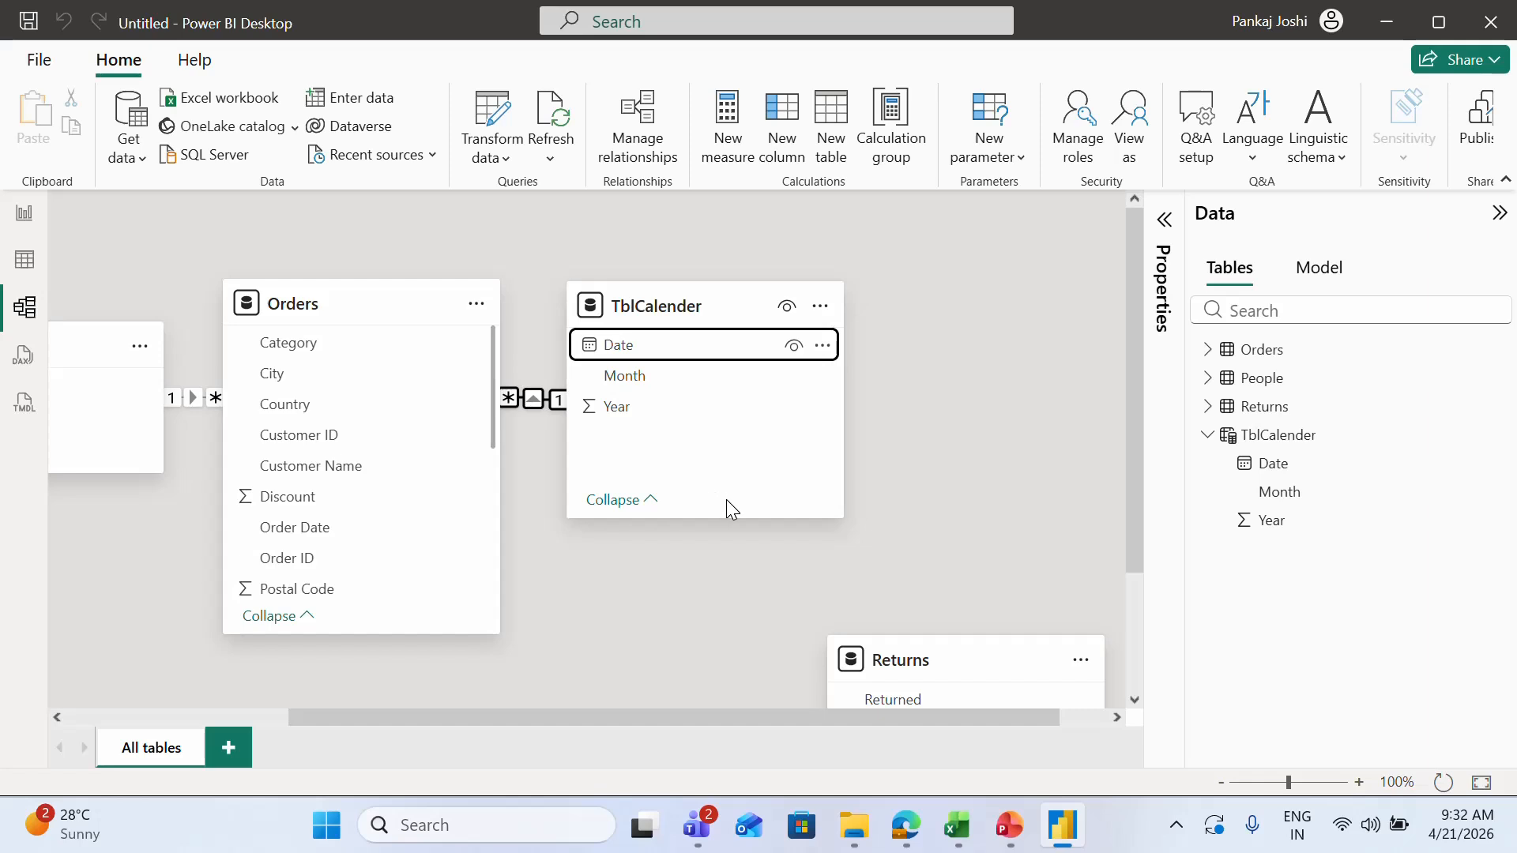
pyautogui.moveTo(682, 295); pyautogui.dragTo(809, 293)
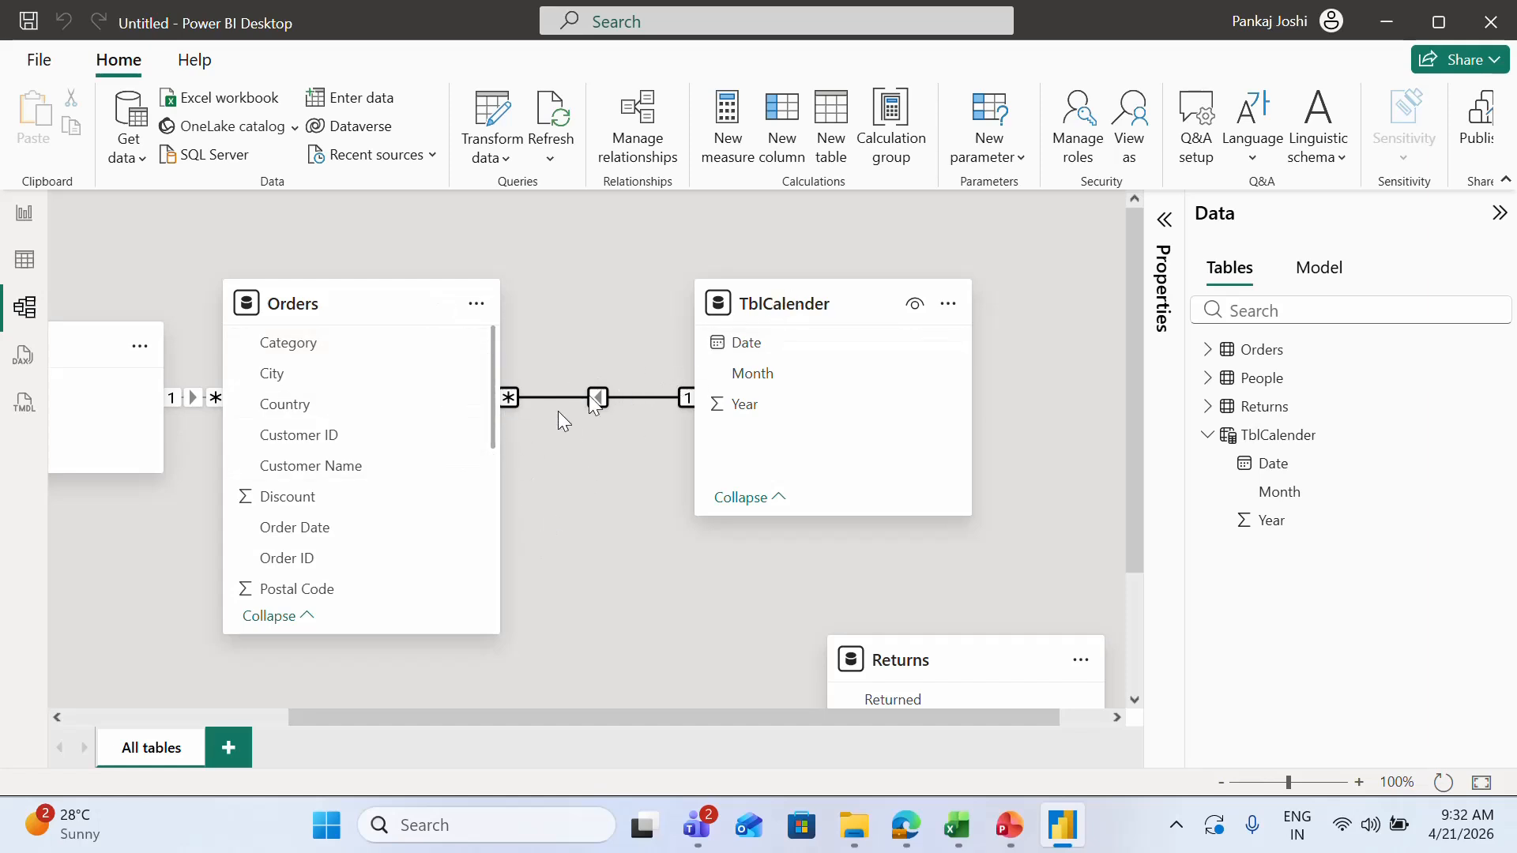
# Step: Delete the relationship between Orders and TblCalender and recreate it from Date to Order Date
pyautogui.rightClick(634, 393)
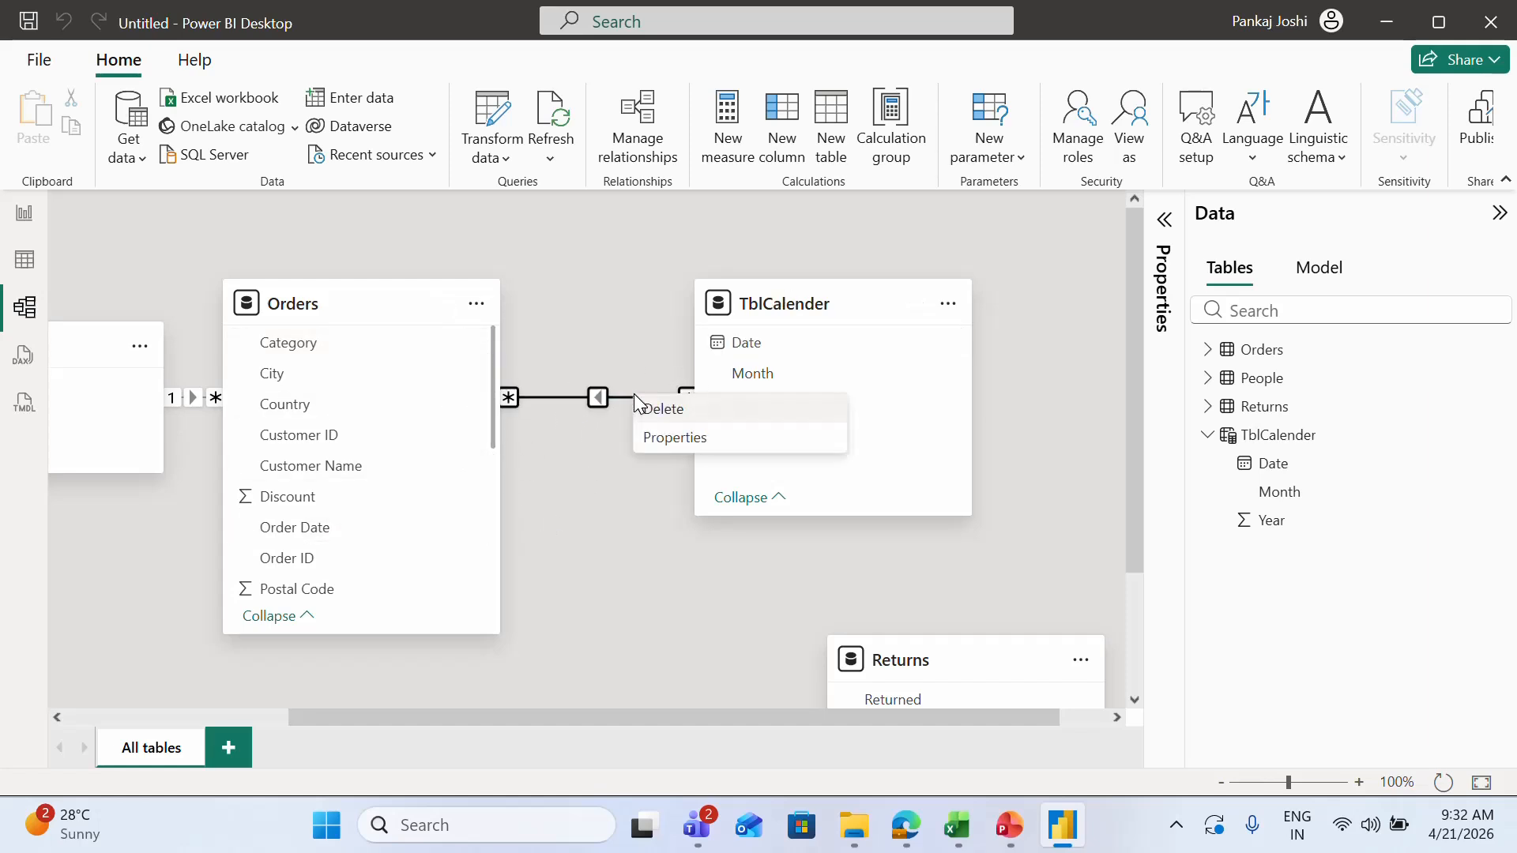
pyautogui.click(669, 412)
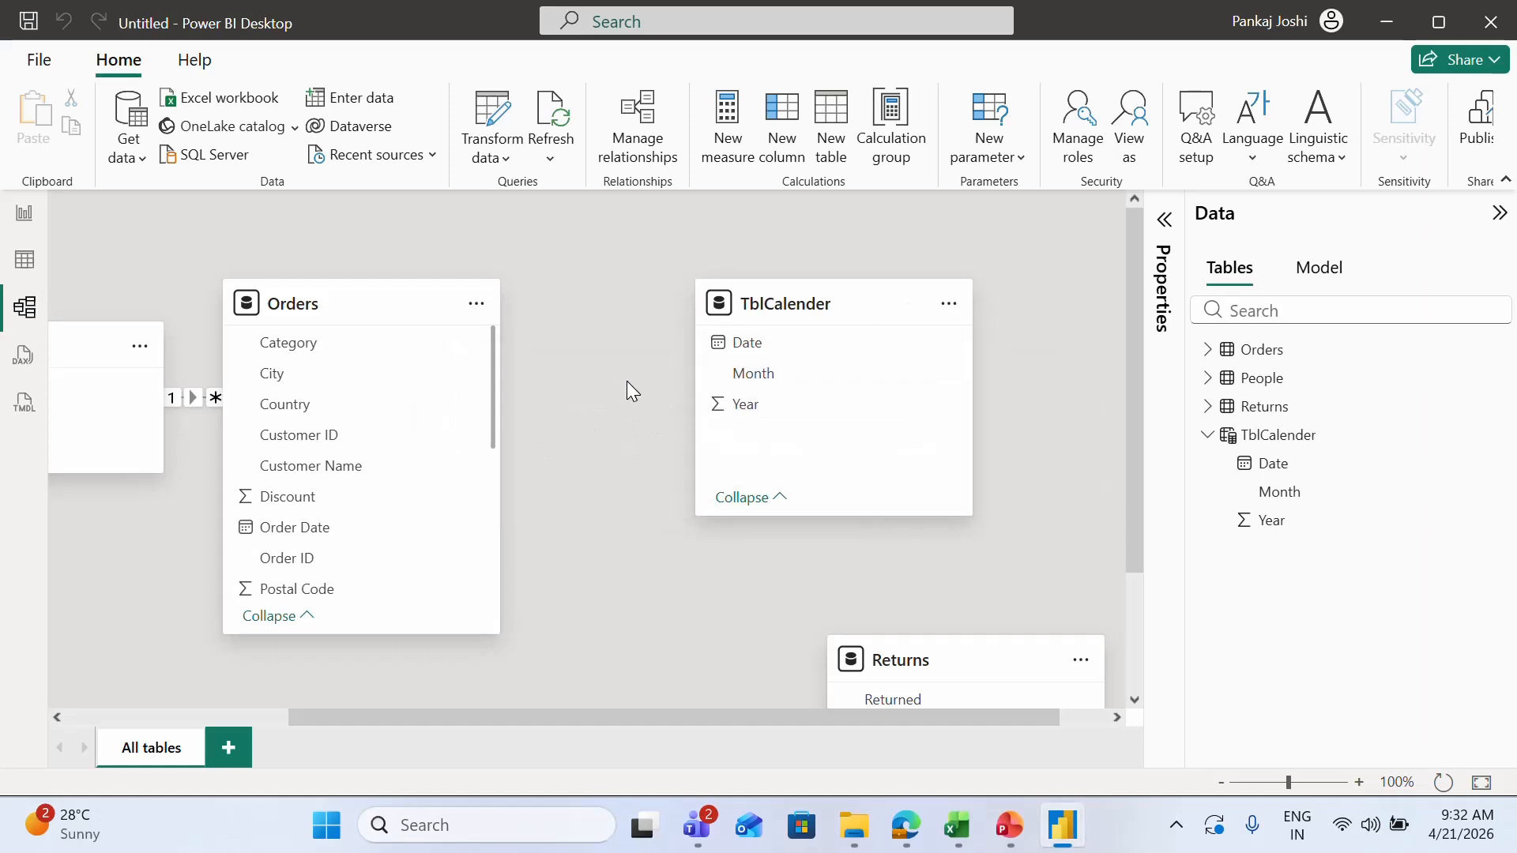
pyautogui.click(769, 344)
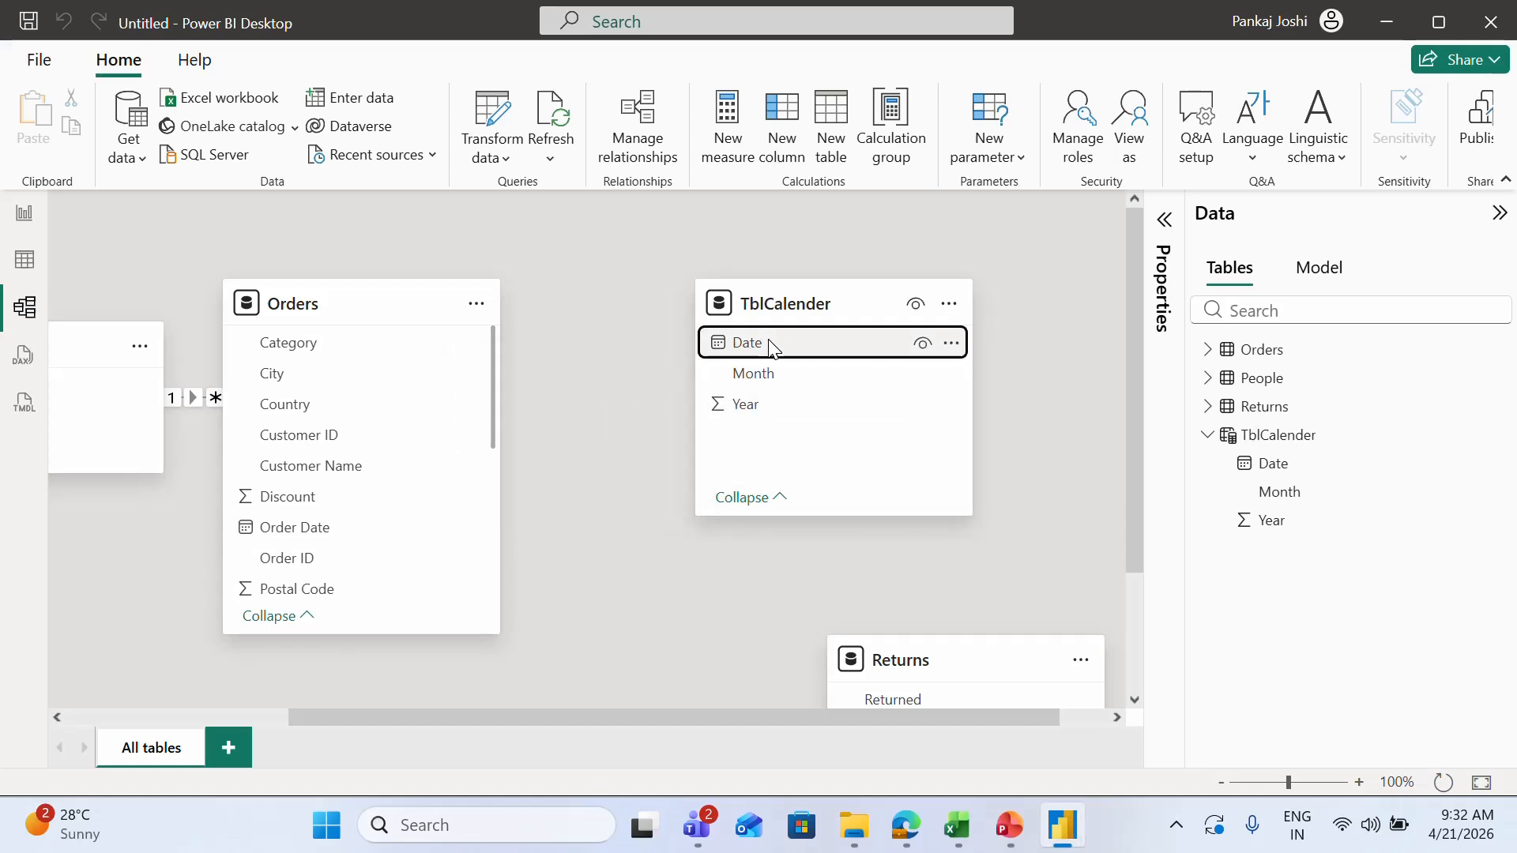
pyautogui.moveTo(770, 345); pyautogui.dragTo(418, 529)
pyautogui.click(997, 751)
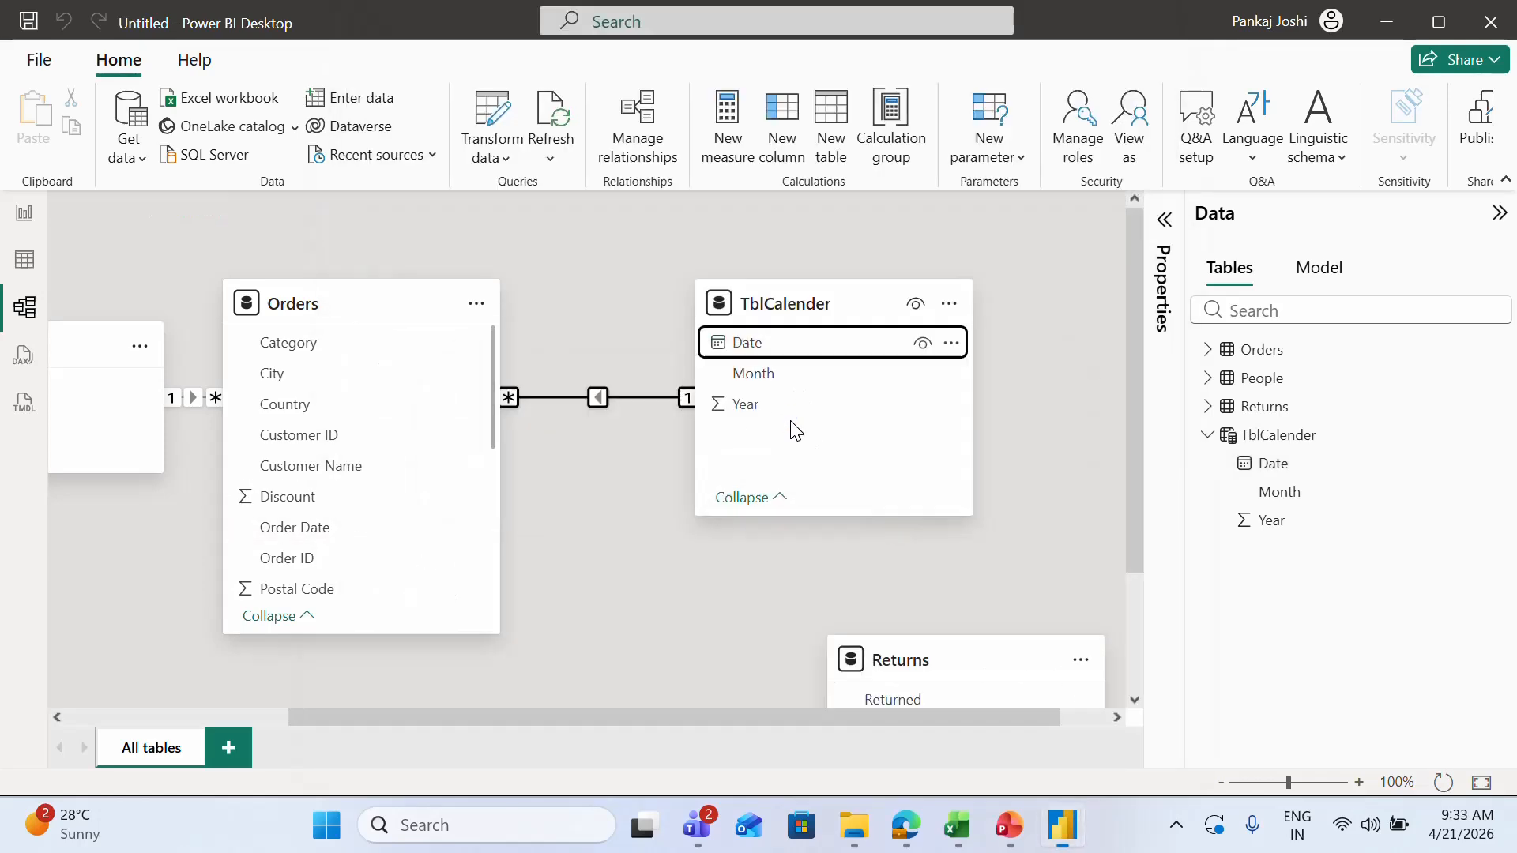
# Step: Return to the report and narrow the category column chart and the customer line chart from their left edges by the same amount
pyautogui.click(26, 215)
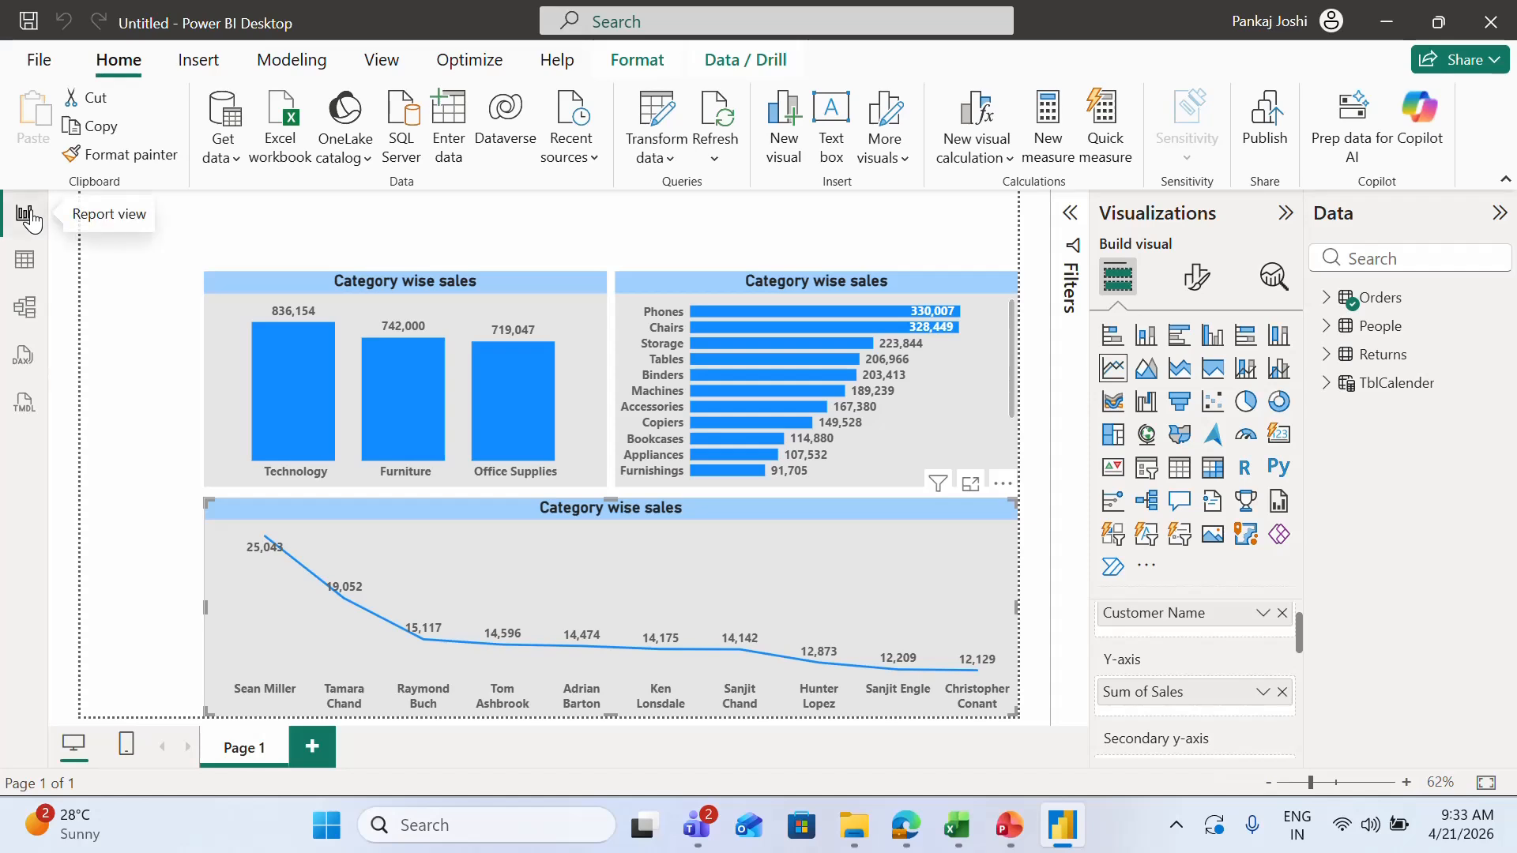
pyautogui.click(150, 362)
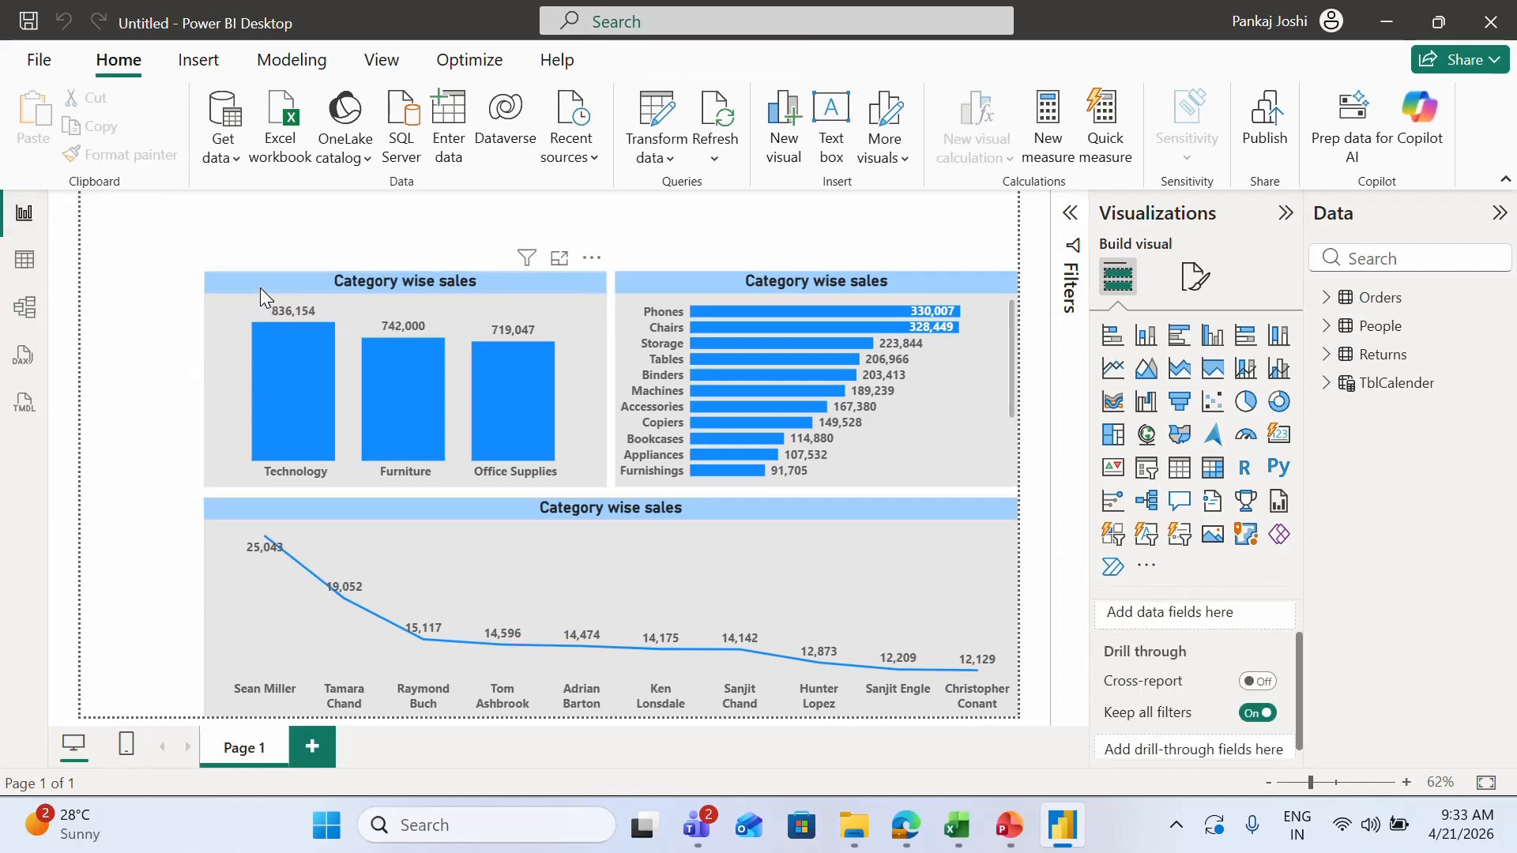
pyautogui.click(210, 379)
pyautogui.moveTo(205, 379); pyautogui.dragTo(223, 389)
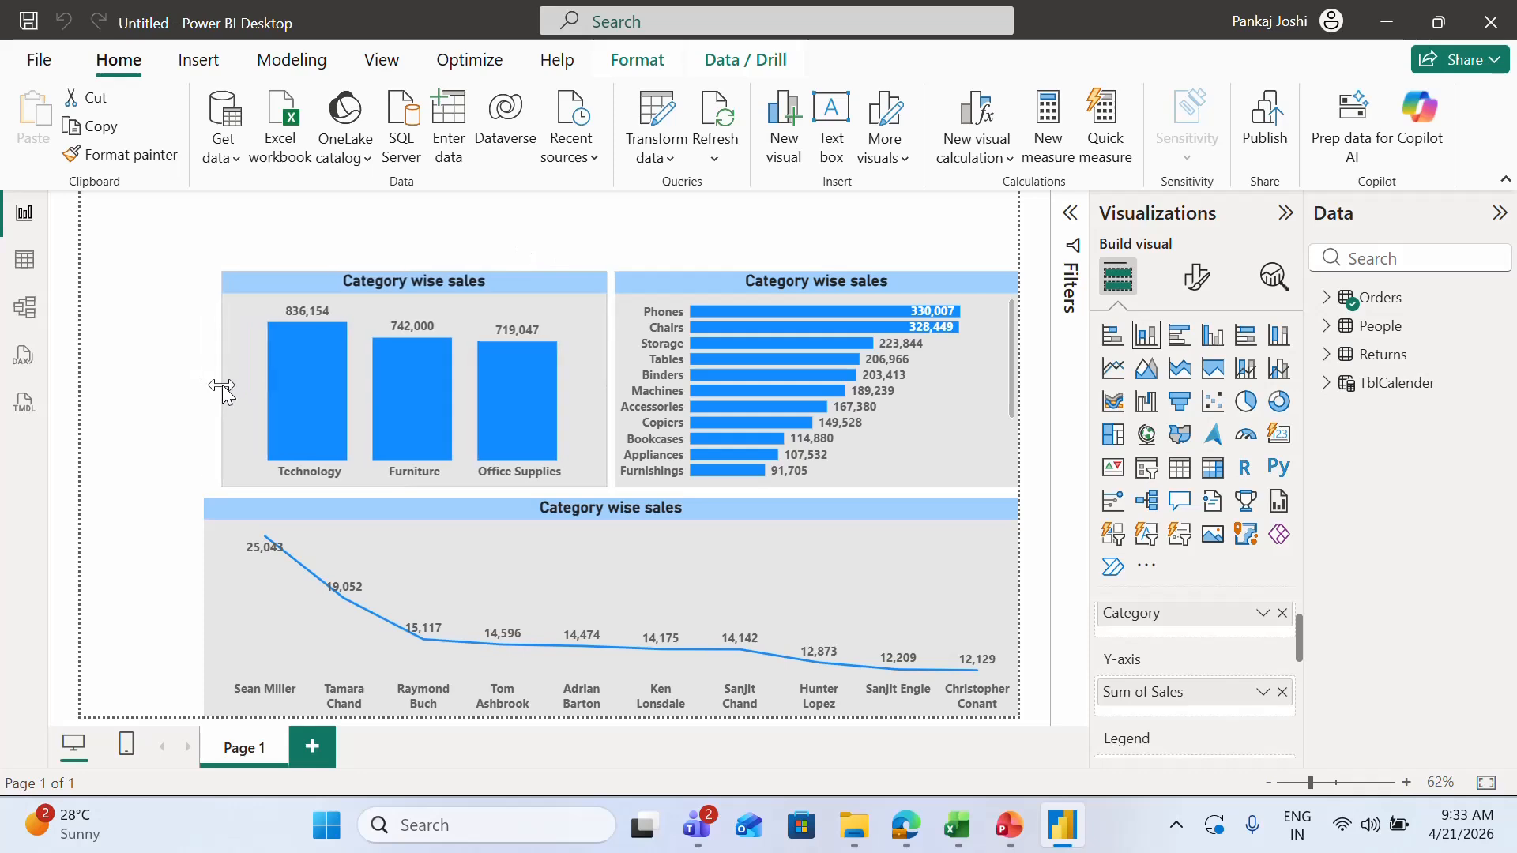
pyautogui.click(264, 518)
pyautogui.moveTo(203, 610)
pyautogui.mouseDown()
pyautogui.moveTo(237, 619)
pyautogui.moveTo(223, 613)
pyautogui.mouseUp()
pyautogui.click(154, 482)
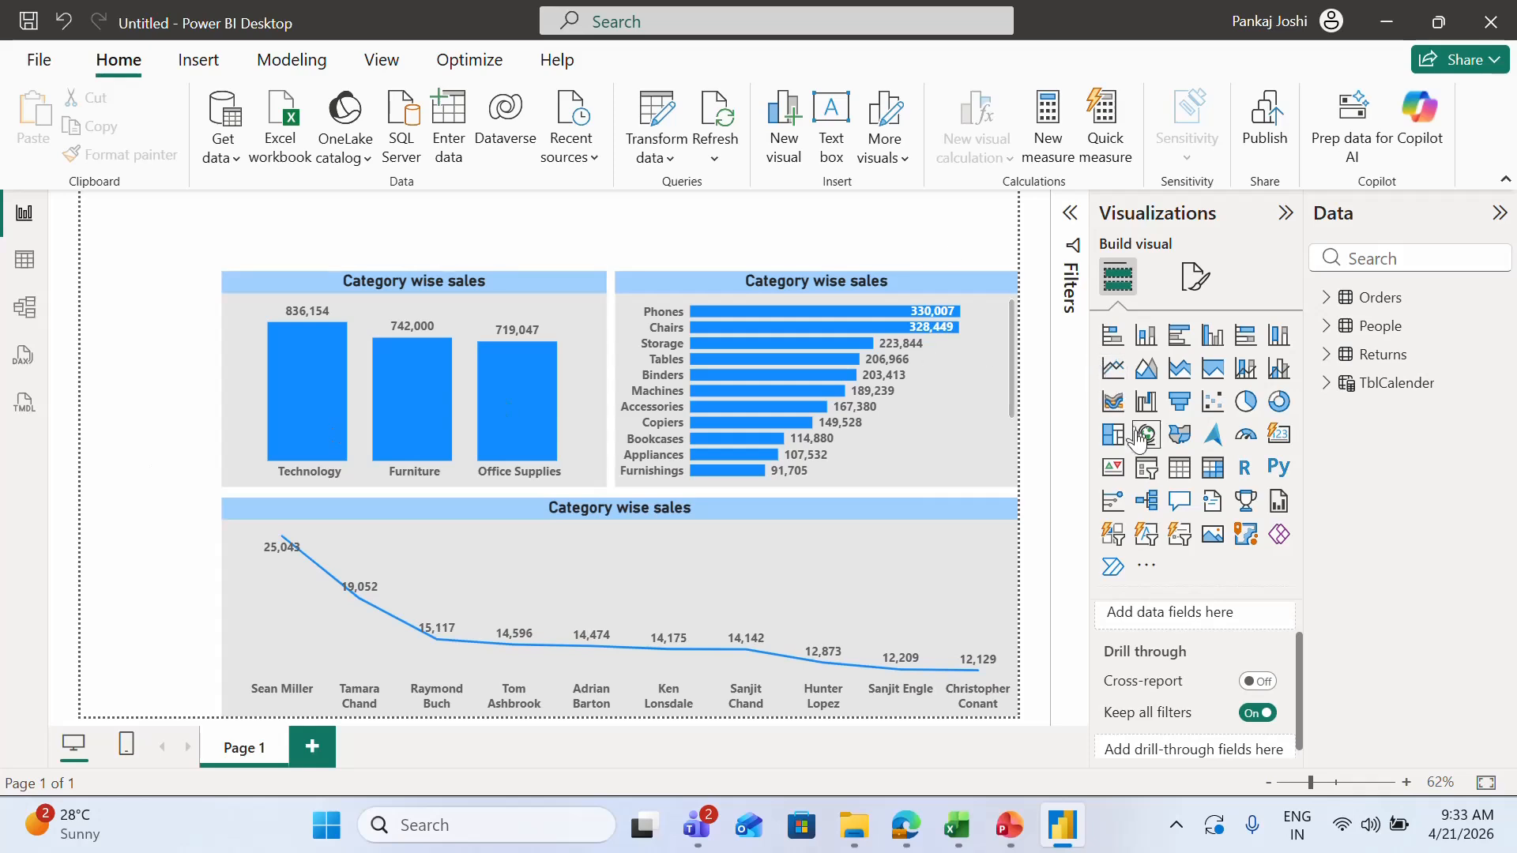
# Step: Add a slicer sized to fit the free space beside the column chart and fill it with the Year field from TblCalender
pyautogui.click(1146, 467)
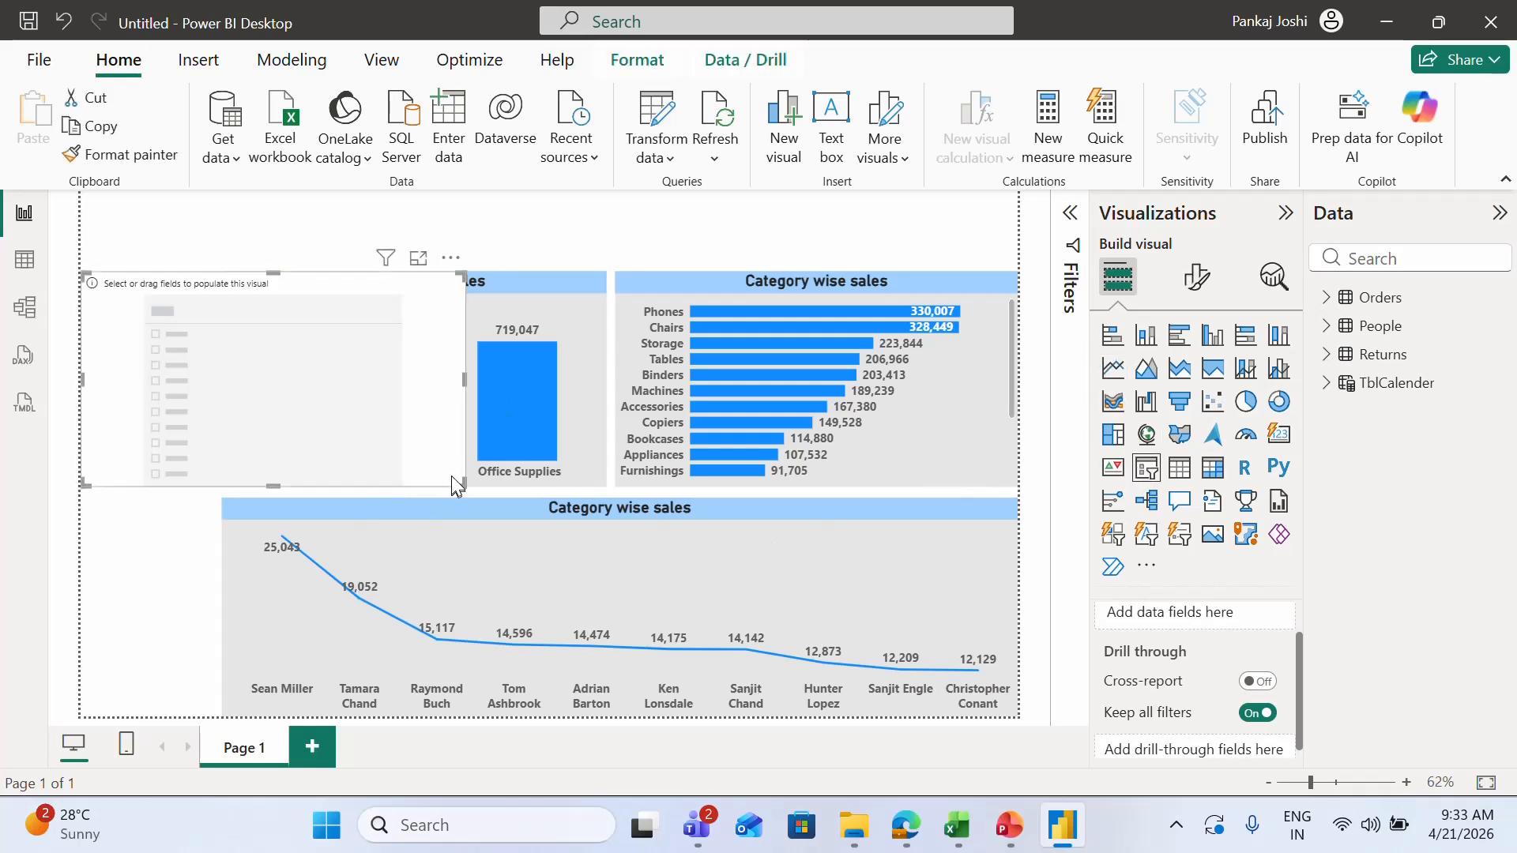
pyautogui.moveTo(460, 484); pyautogui.dragTo(201, 468)
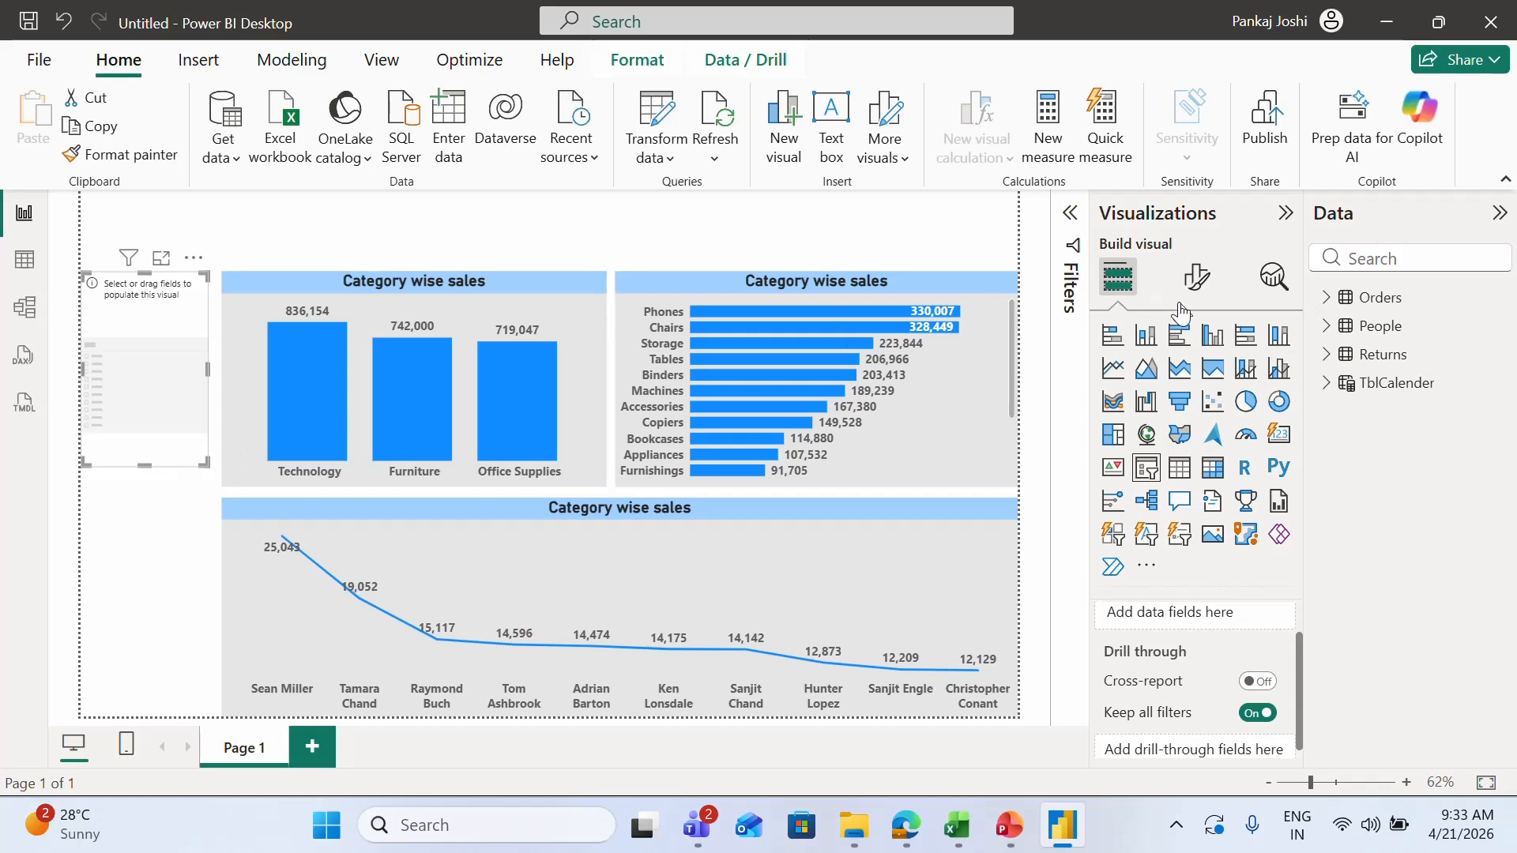
pyautogui.click(1326, 384)
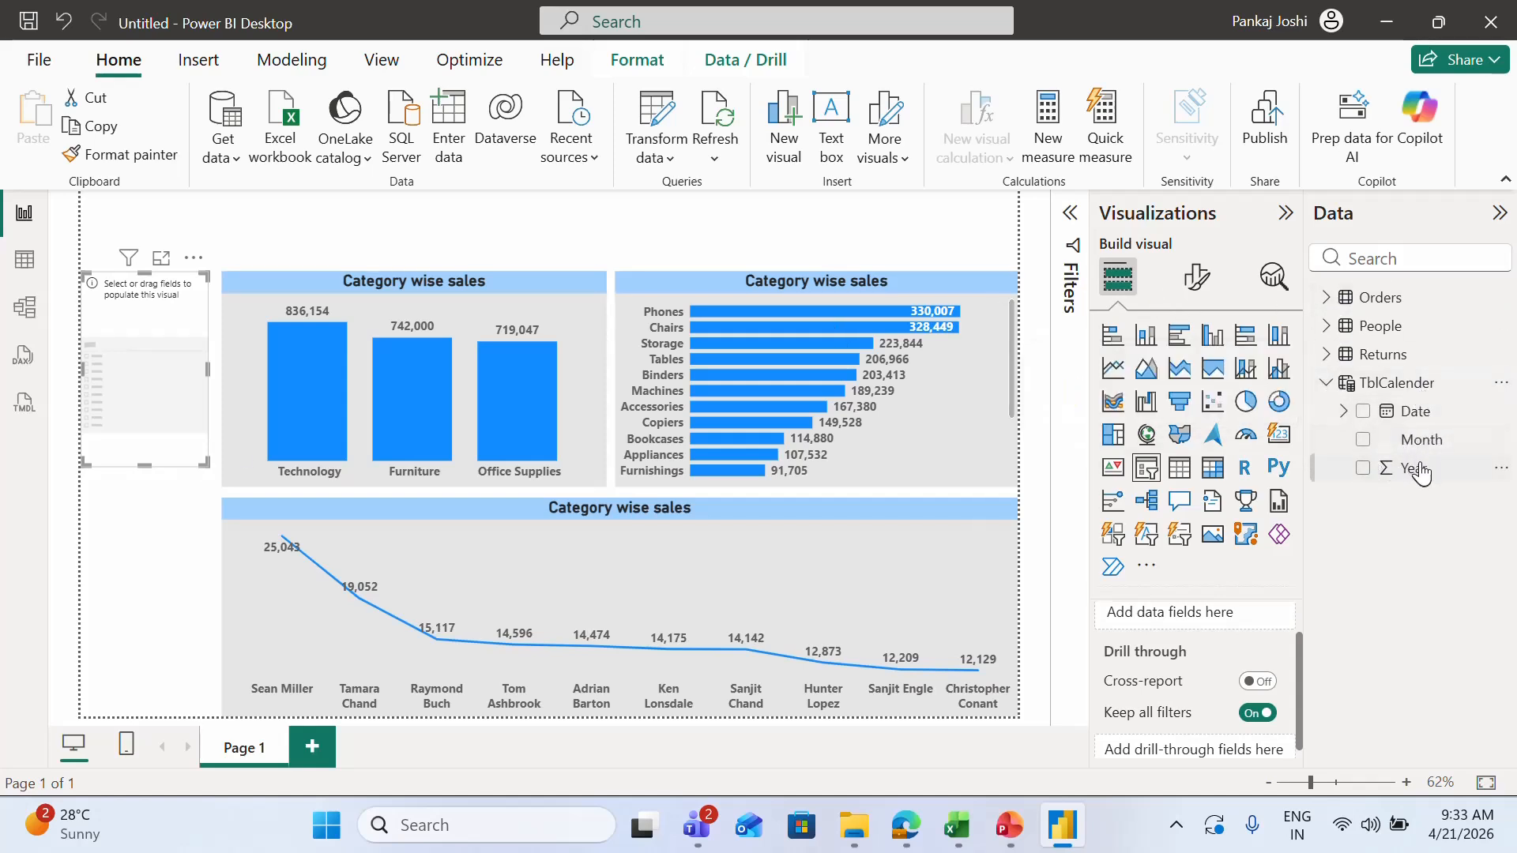
pyautogui.moveTo(1418, 470); pyautogui.dragTo(1261, 616)
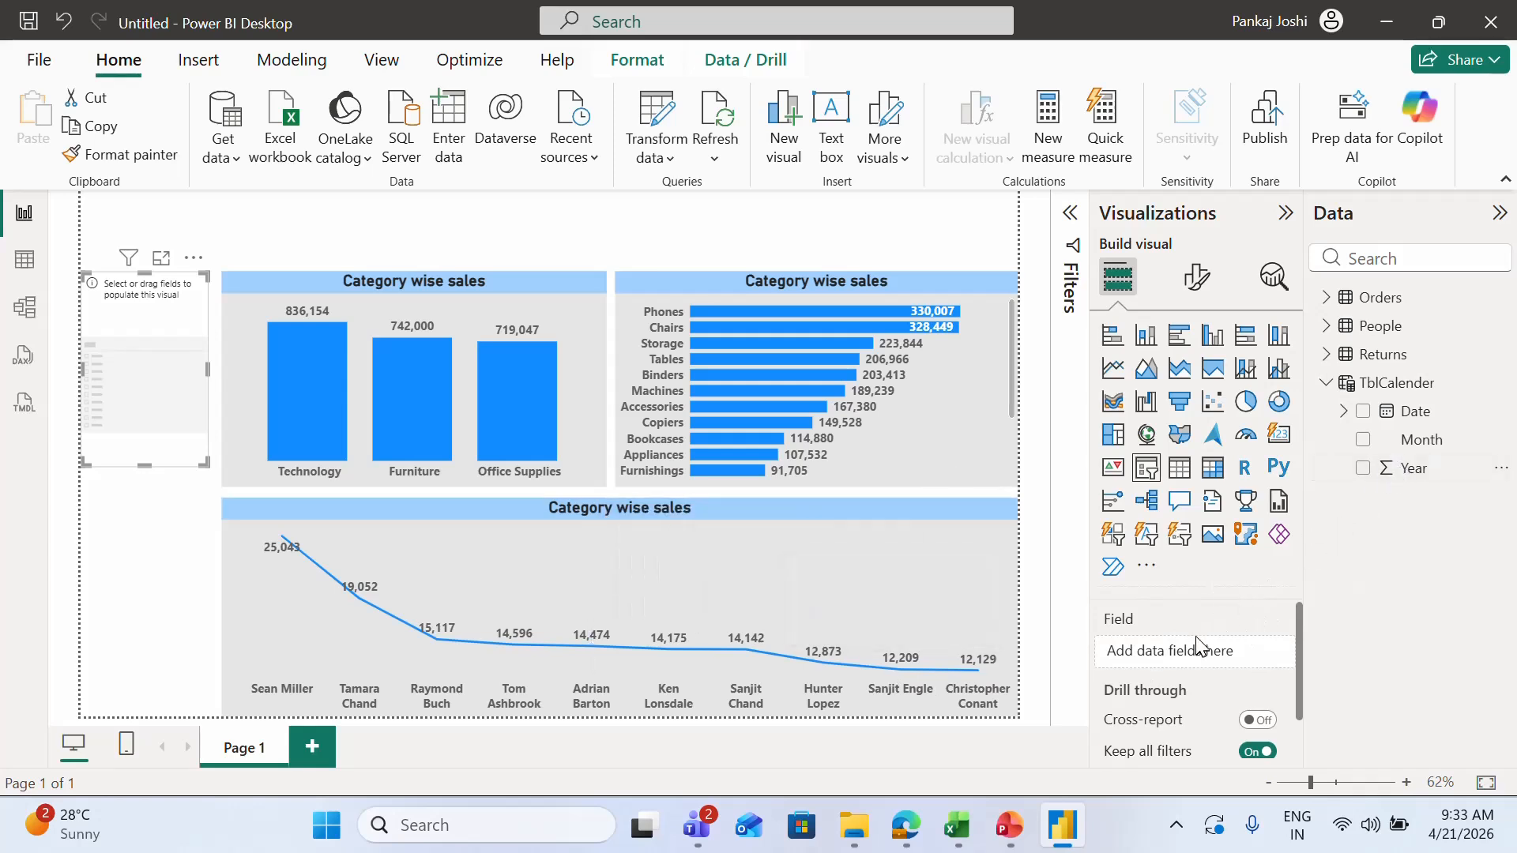
pyautogui.click(1362, 470)
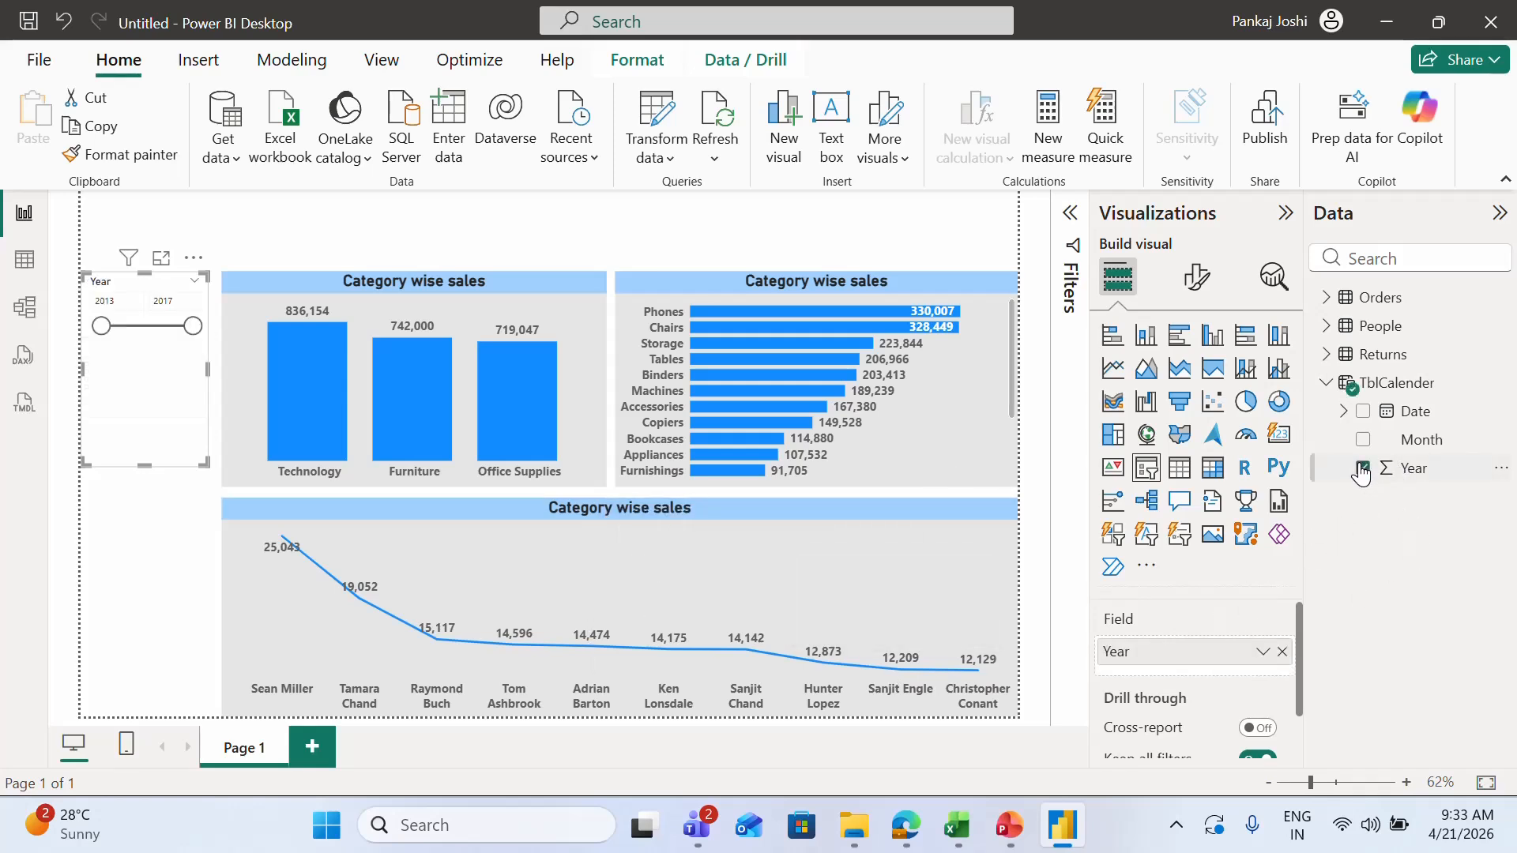
# Step: Change the Year slicer's style to Vertical list and shorten the slicer to just fit its year entries
pyautogui.click(1196, 277)
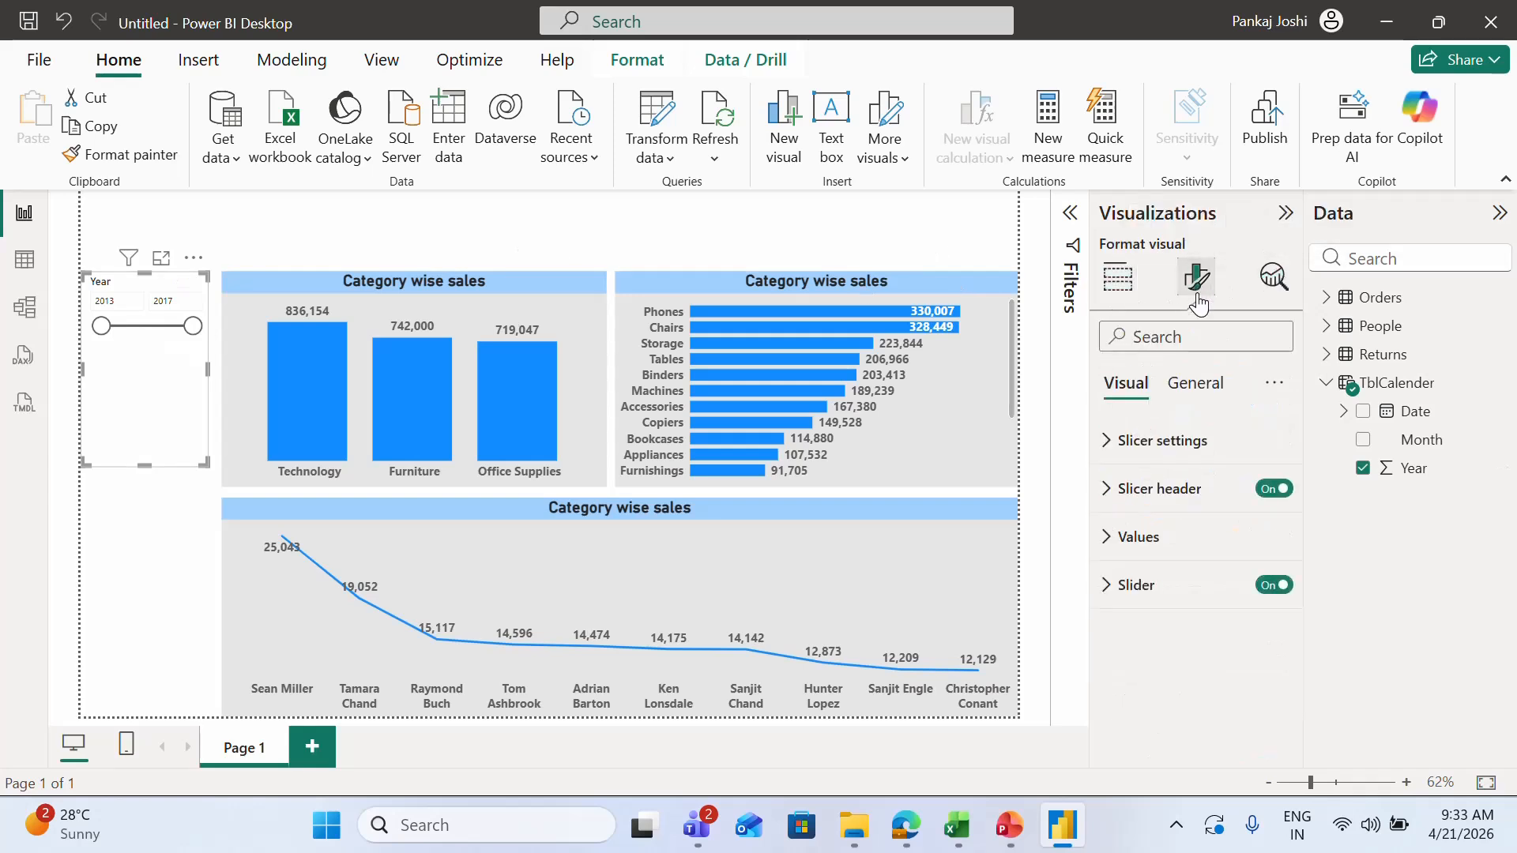
pyautogui.click(1120, 442)
pyautogui.click(1199, 559)
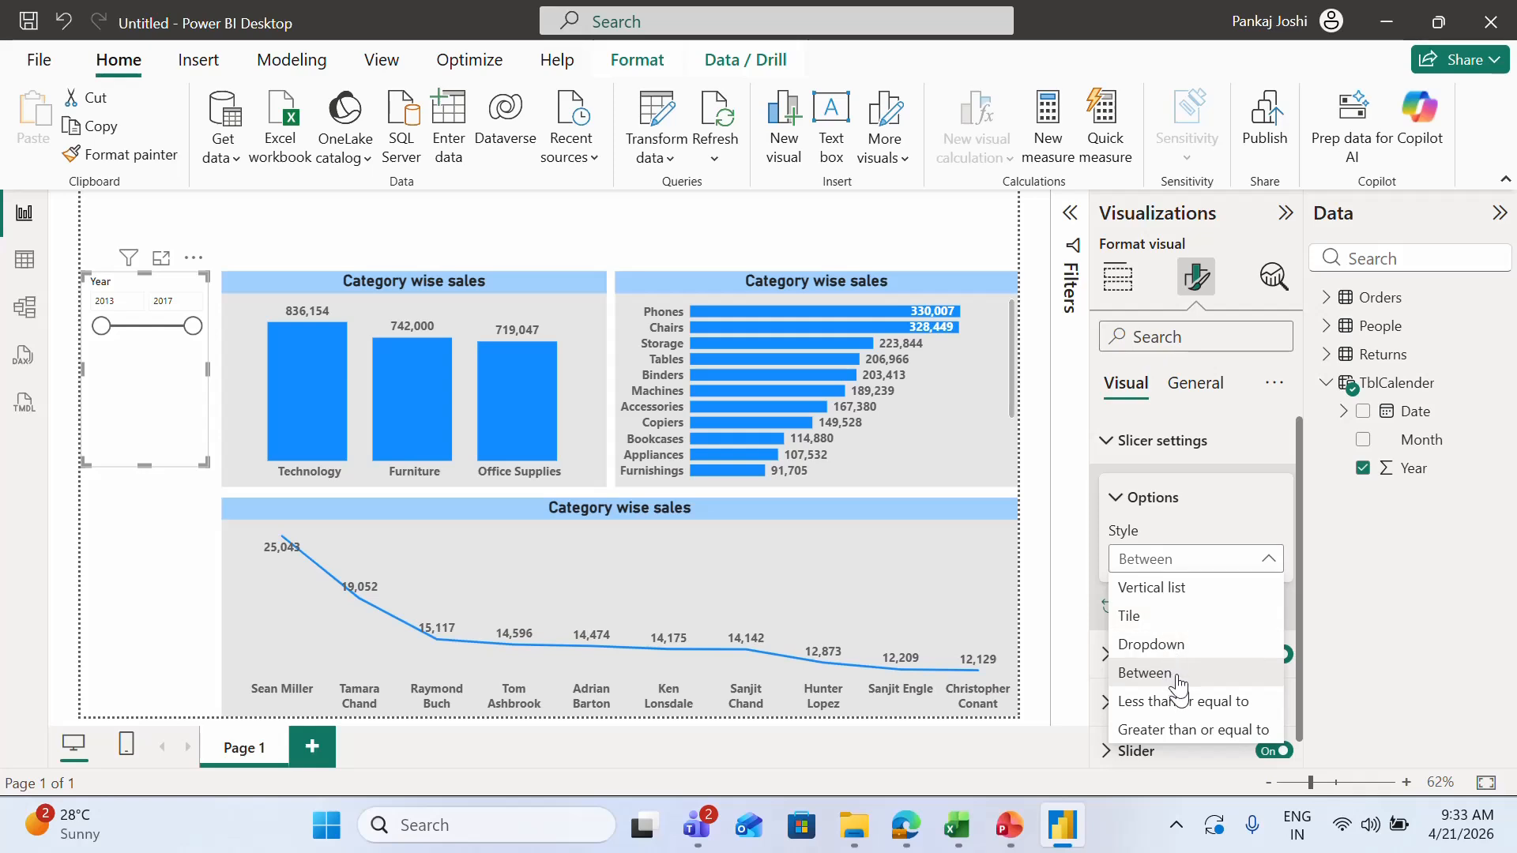
pyautogui.click(1177, 598)
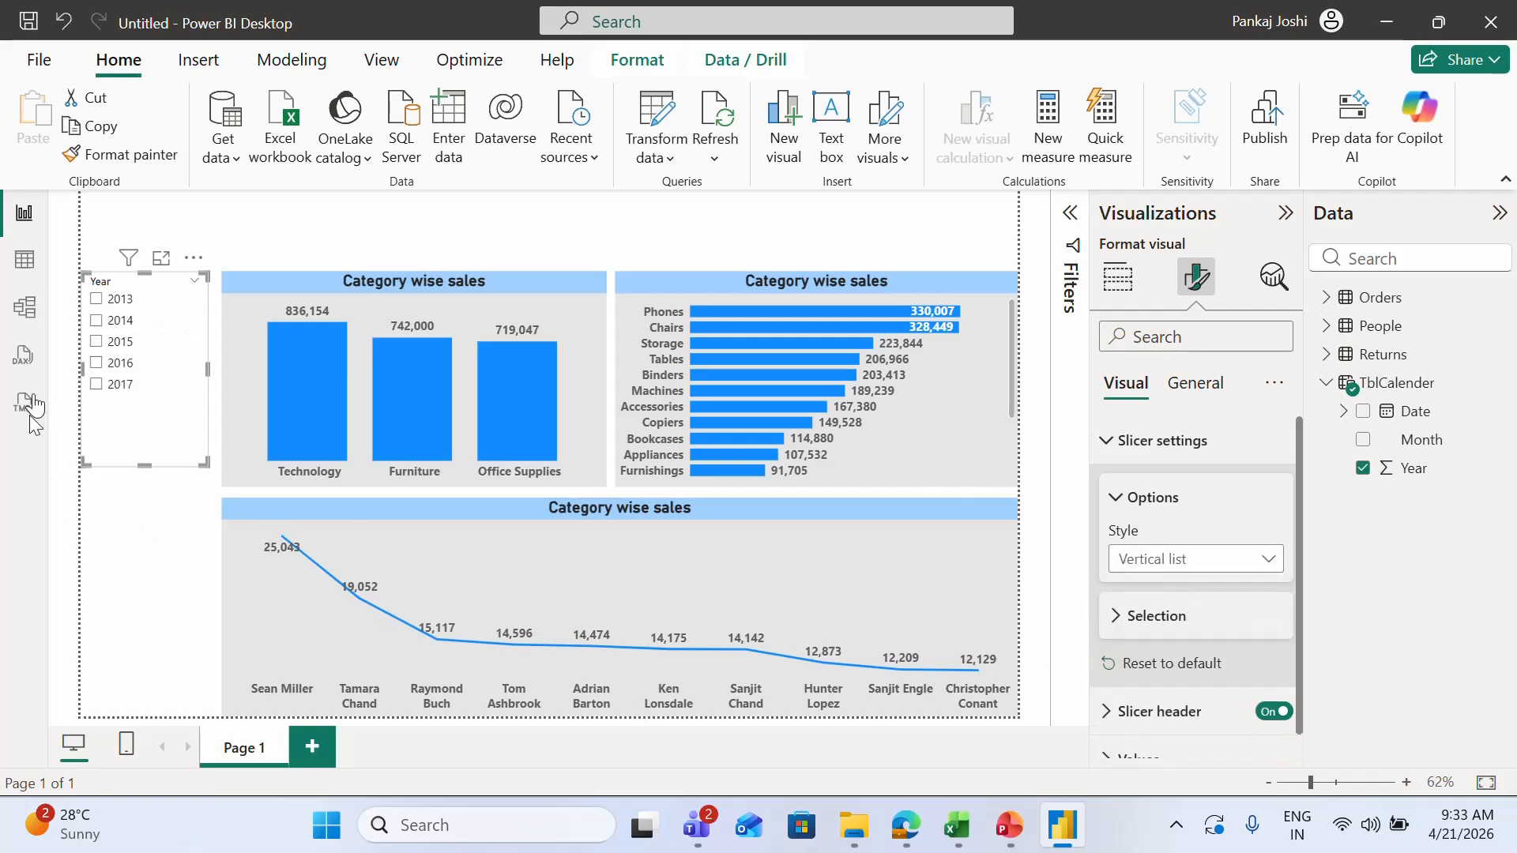
pyautogui.moveTo(148, 465); pyautogui.dragTo(147, 416)
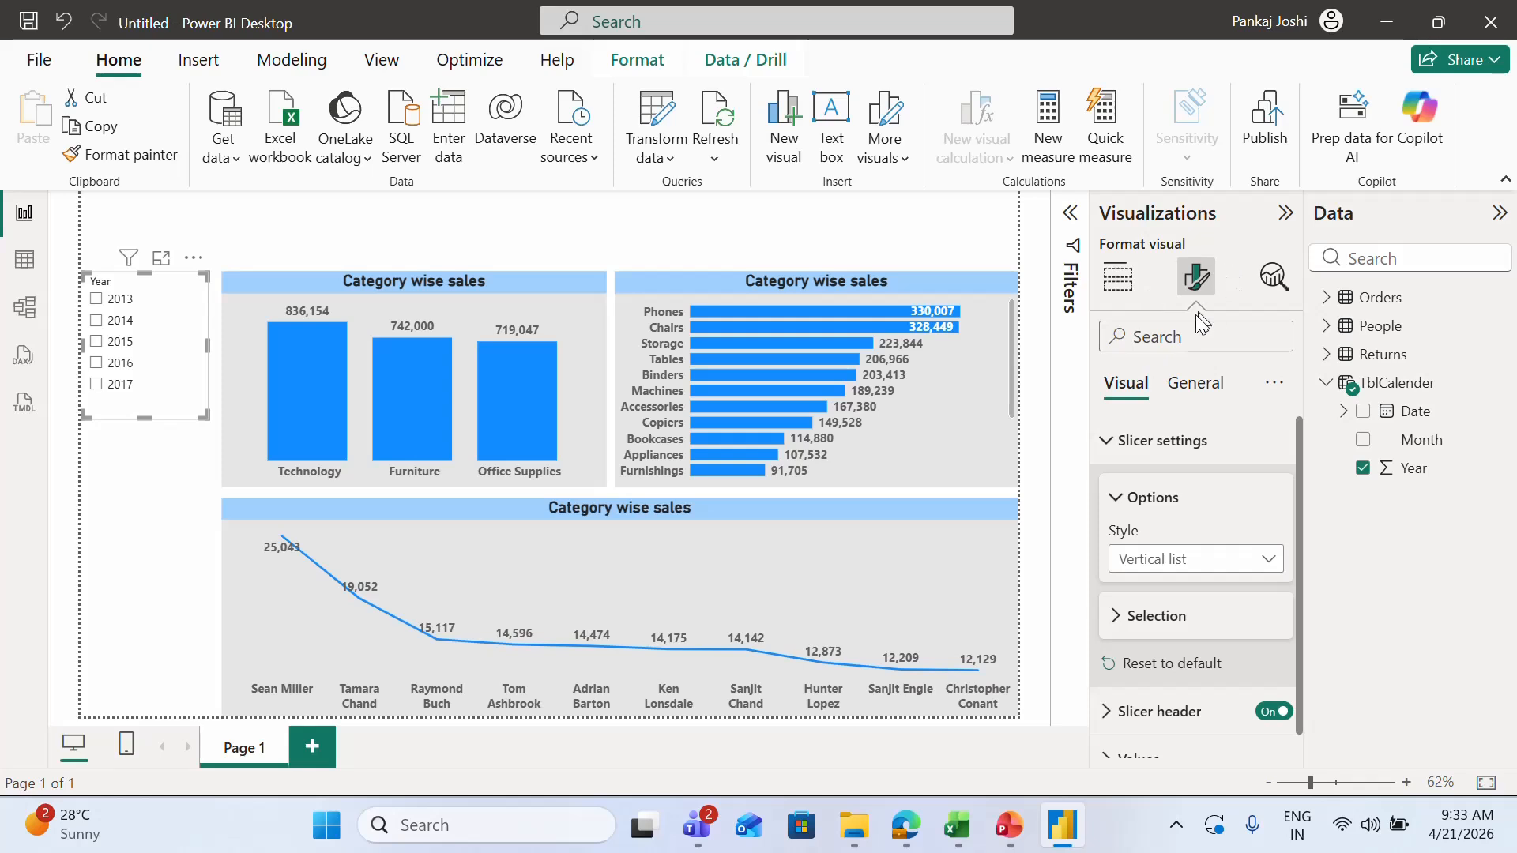
# Step: Copy the category column chart's formatting onto the Year slicer with the Format painter
pyautogui.click(556, 283)
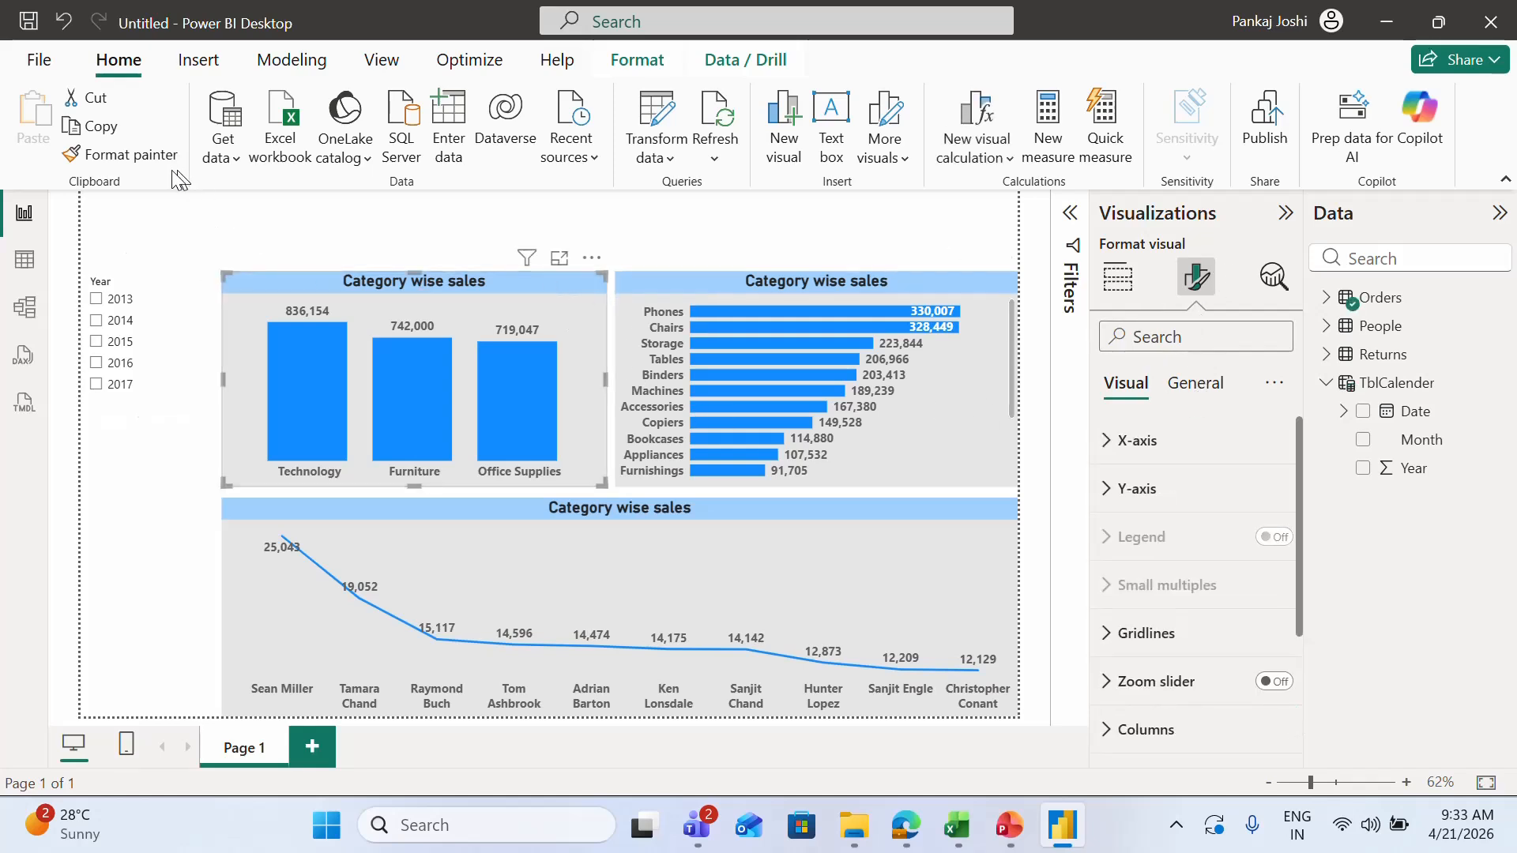
pyautogui.click(141, 165)
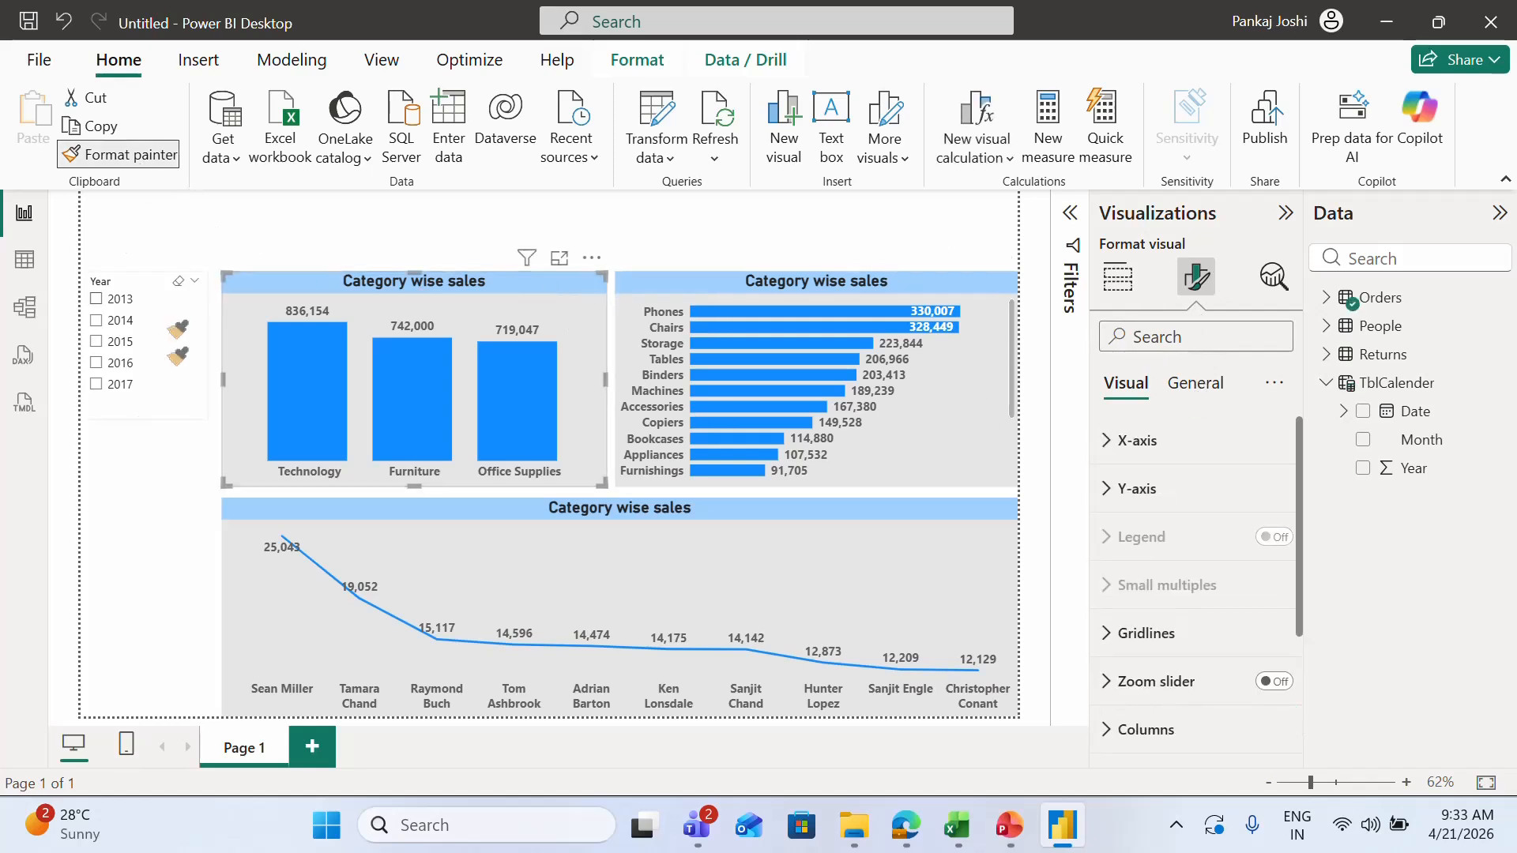
pyautogui.click(155, 403)
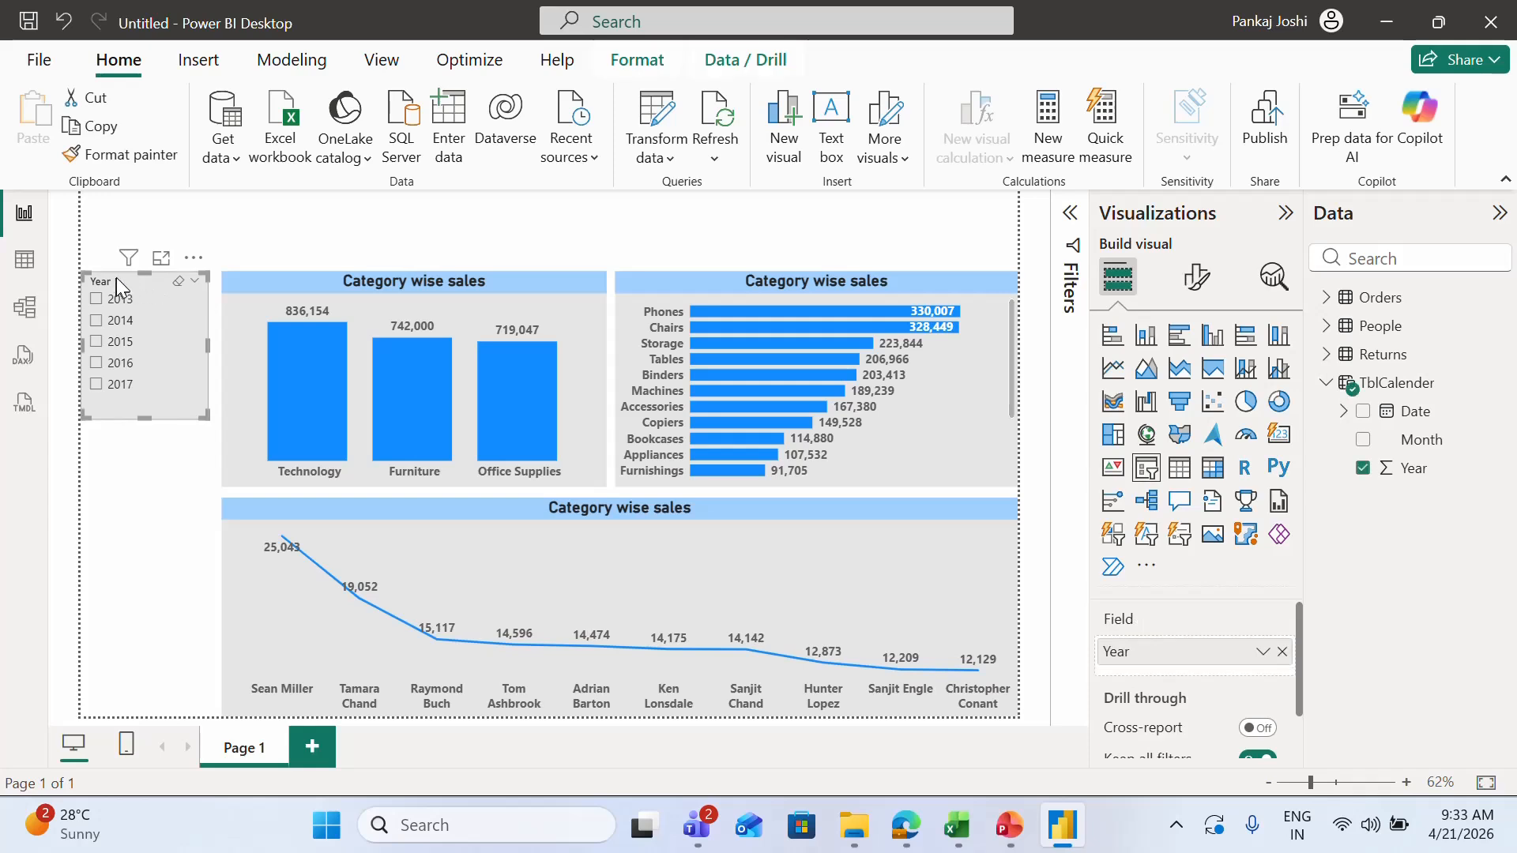
pyautogui.click(1212, 293)
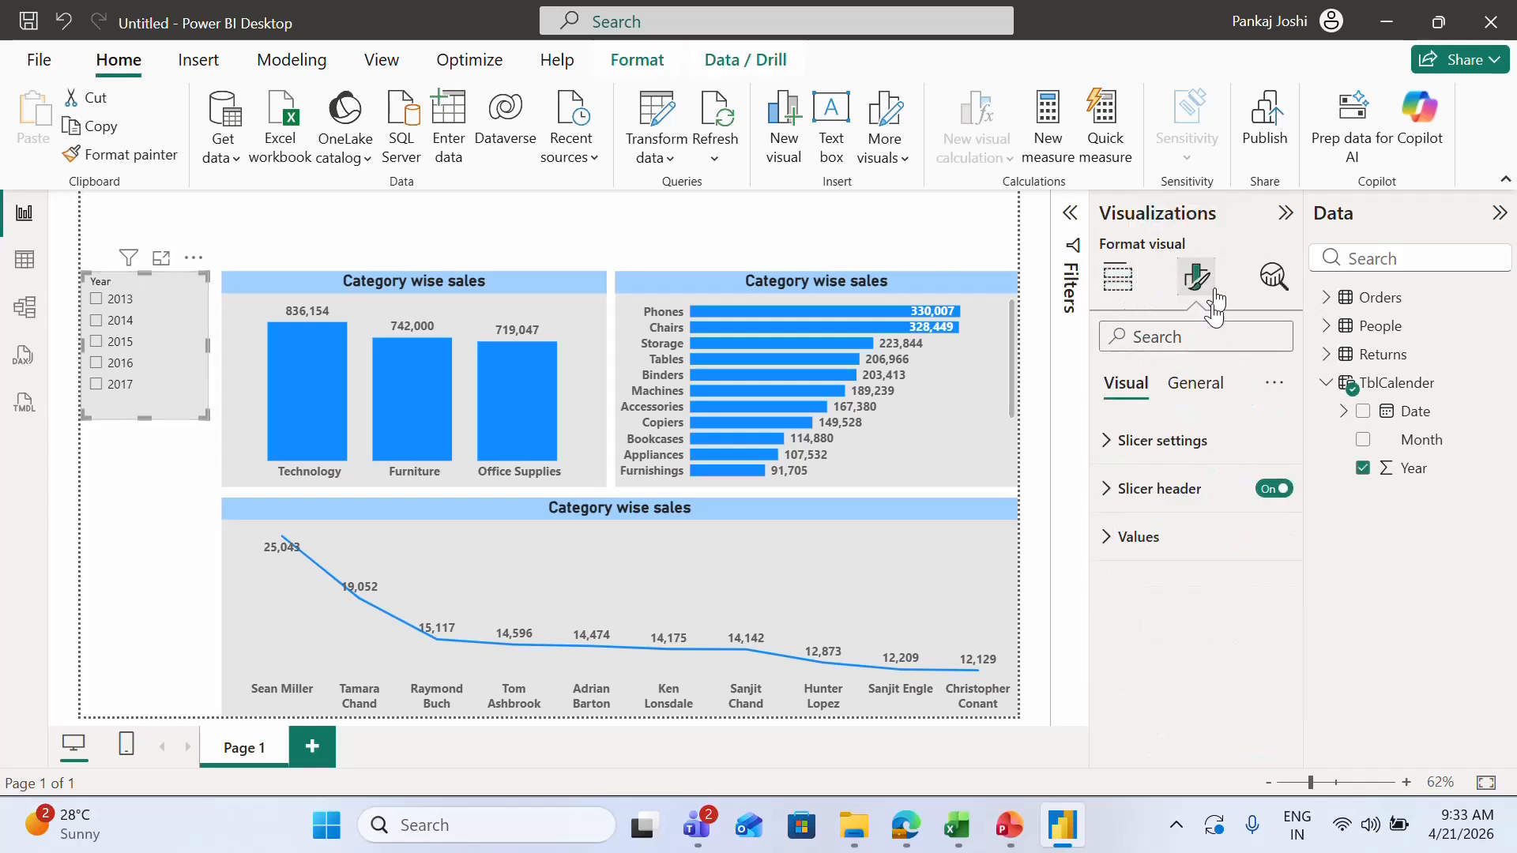
pyautogui.click(1112, 486)
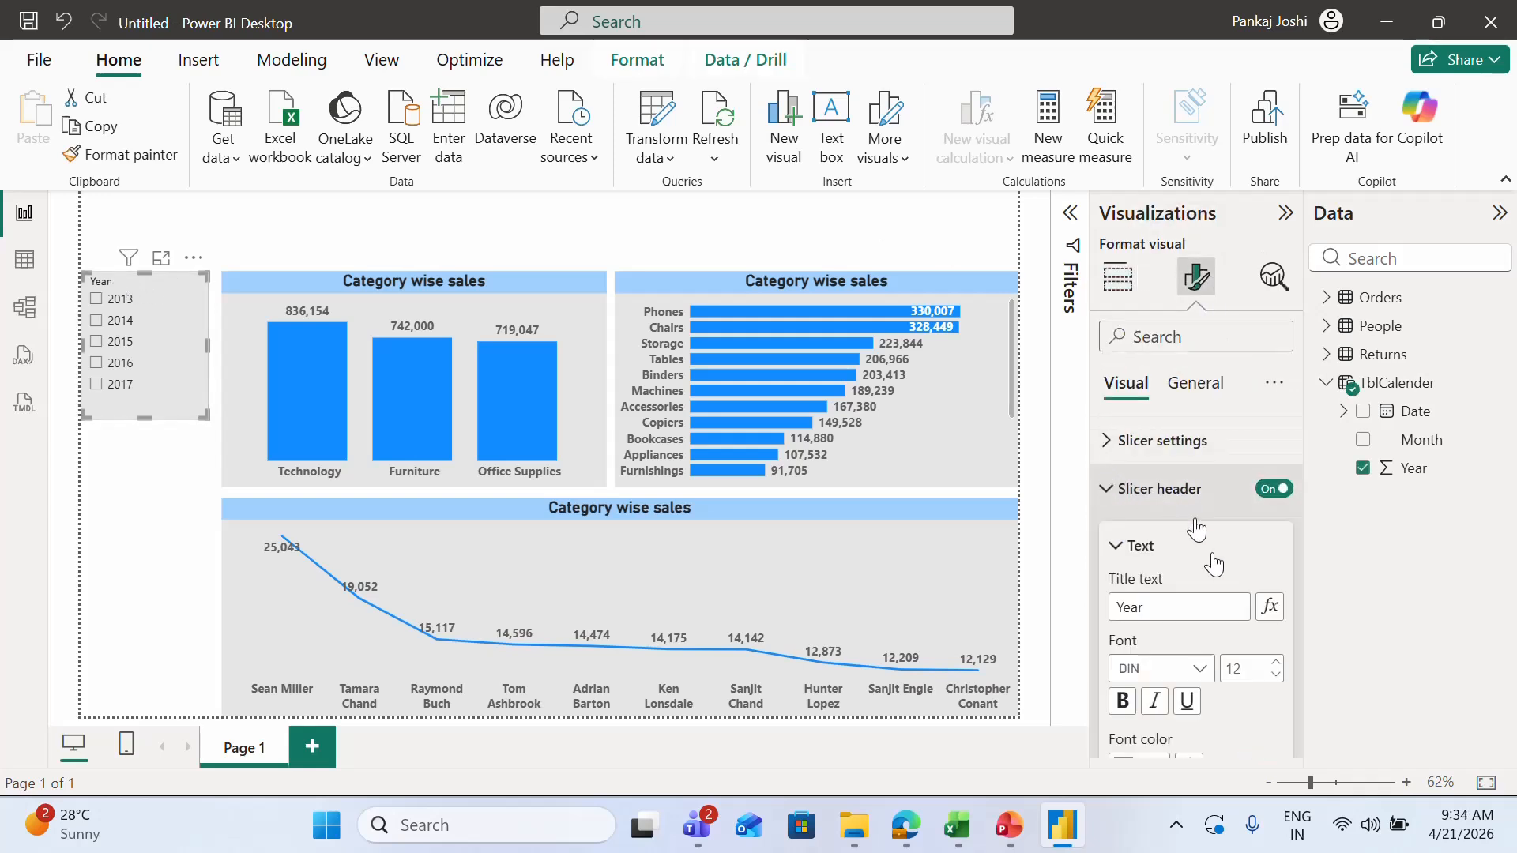
pyautogui.scroll(-5, 1295, 636)
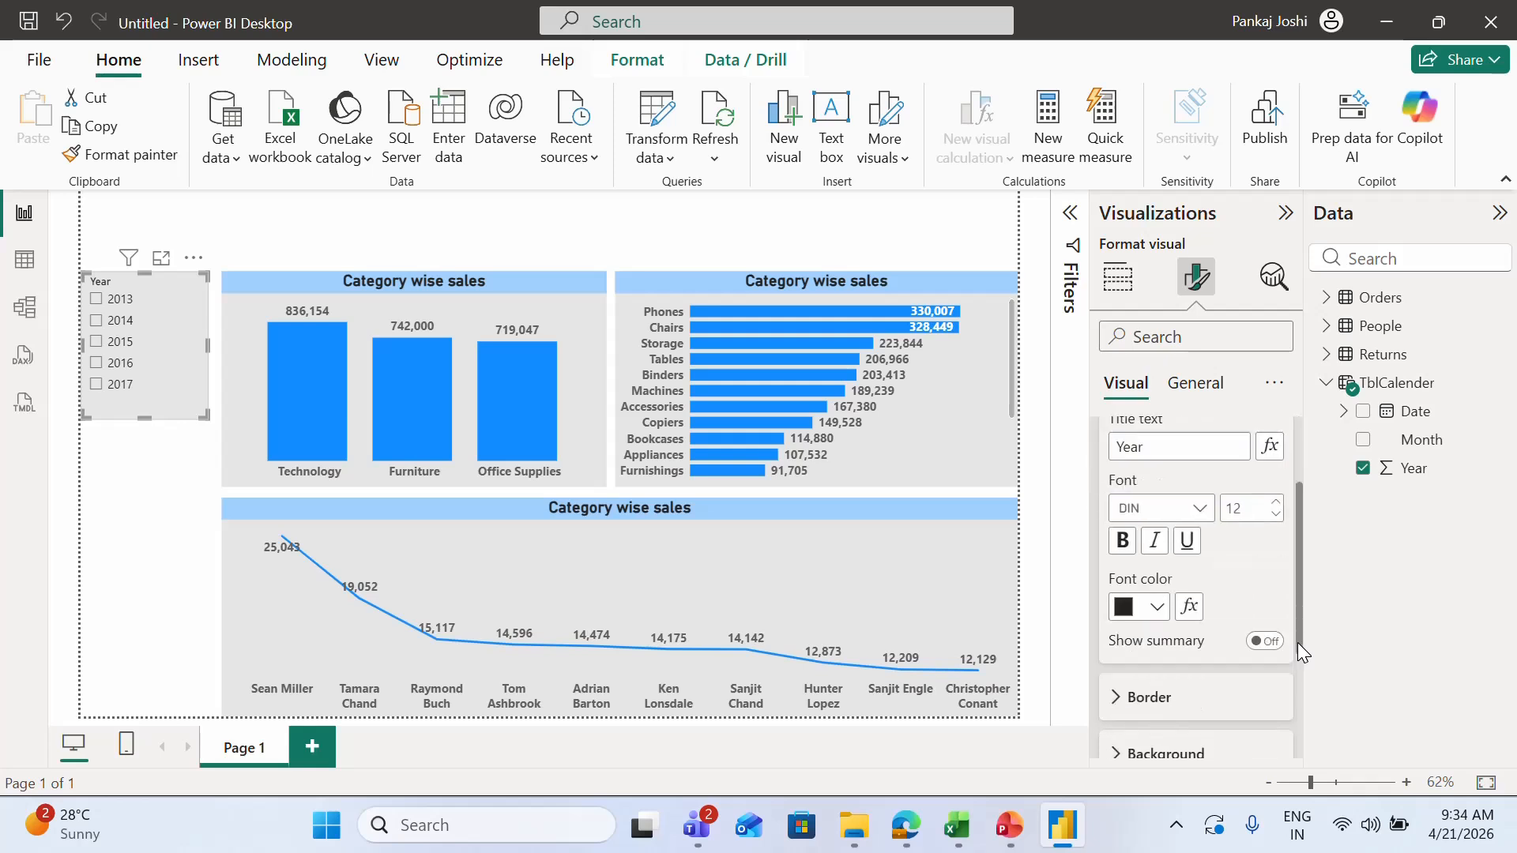
pyautogui.click(1158, 512)
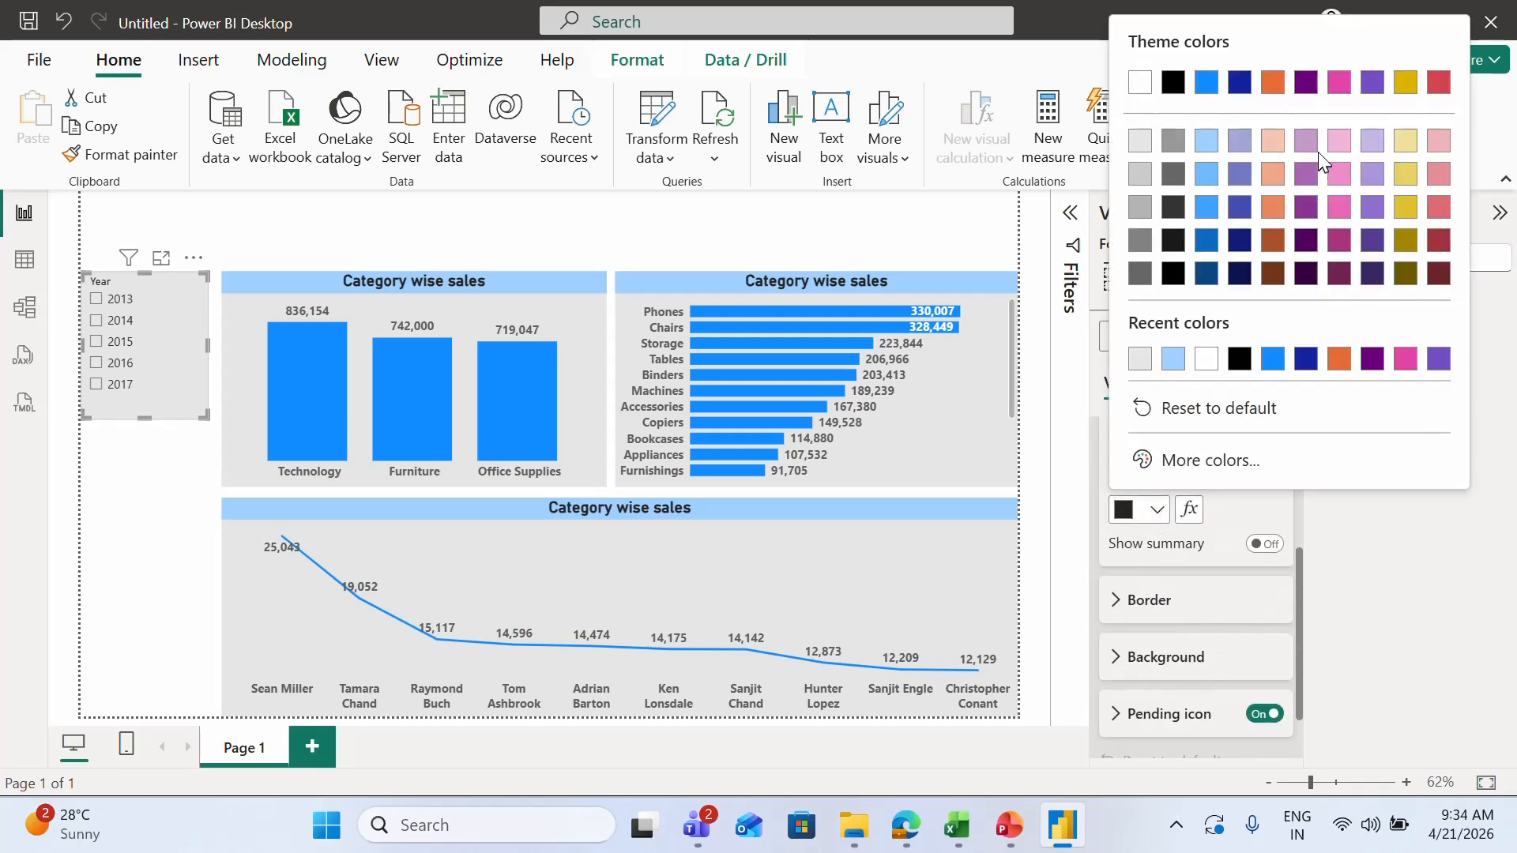
pyautogui.click(1410, 141)
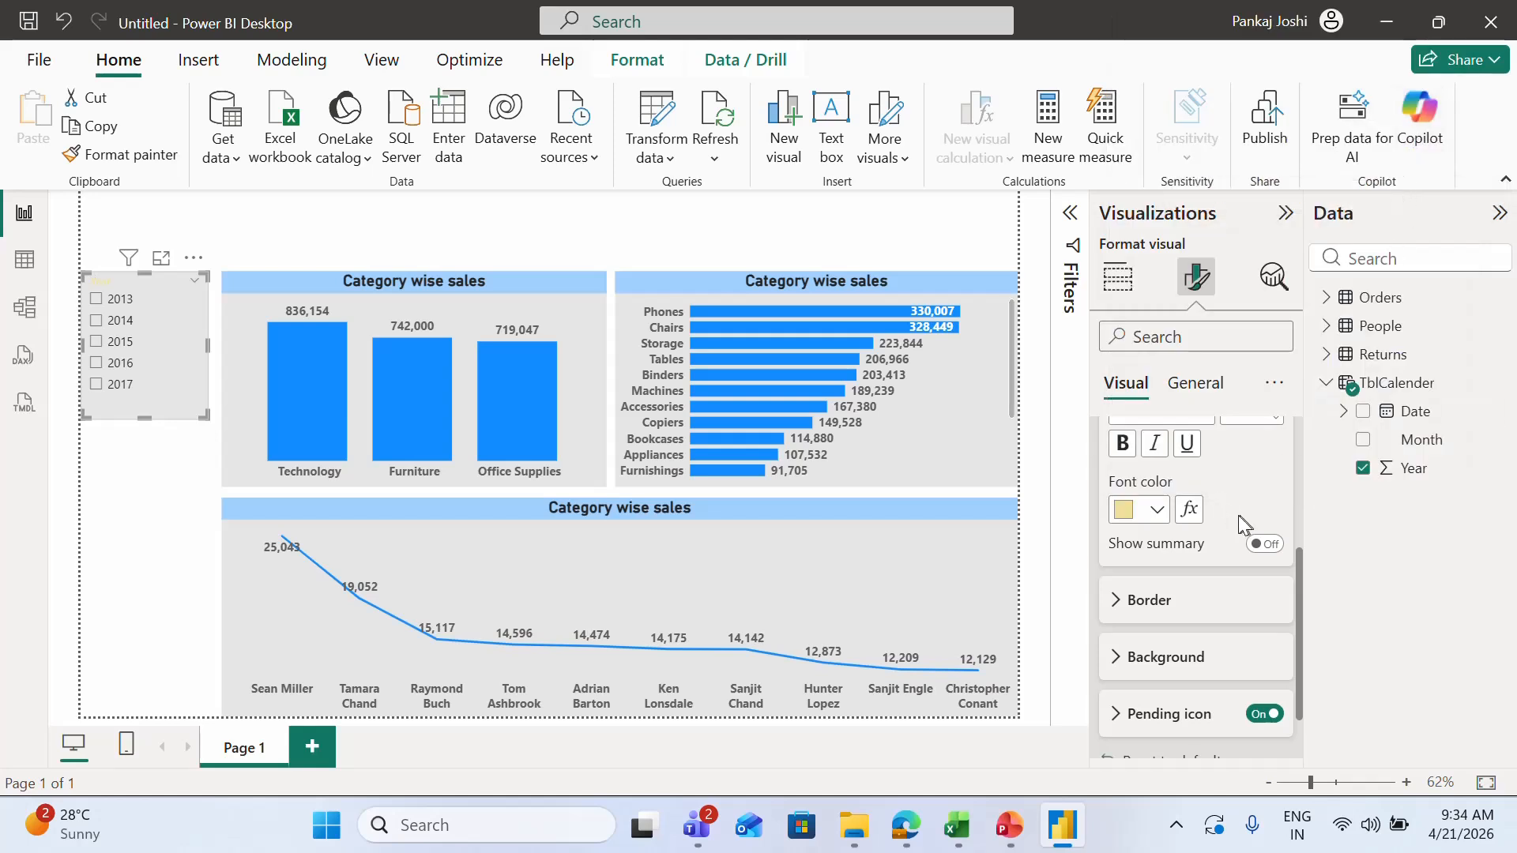
pyautogui.click(157, 644)
pyautogui.hotkey('ctrl', 'z')
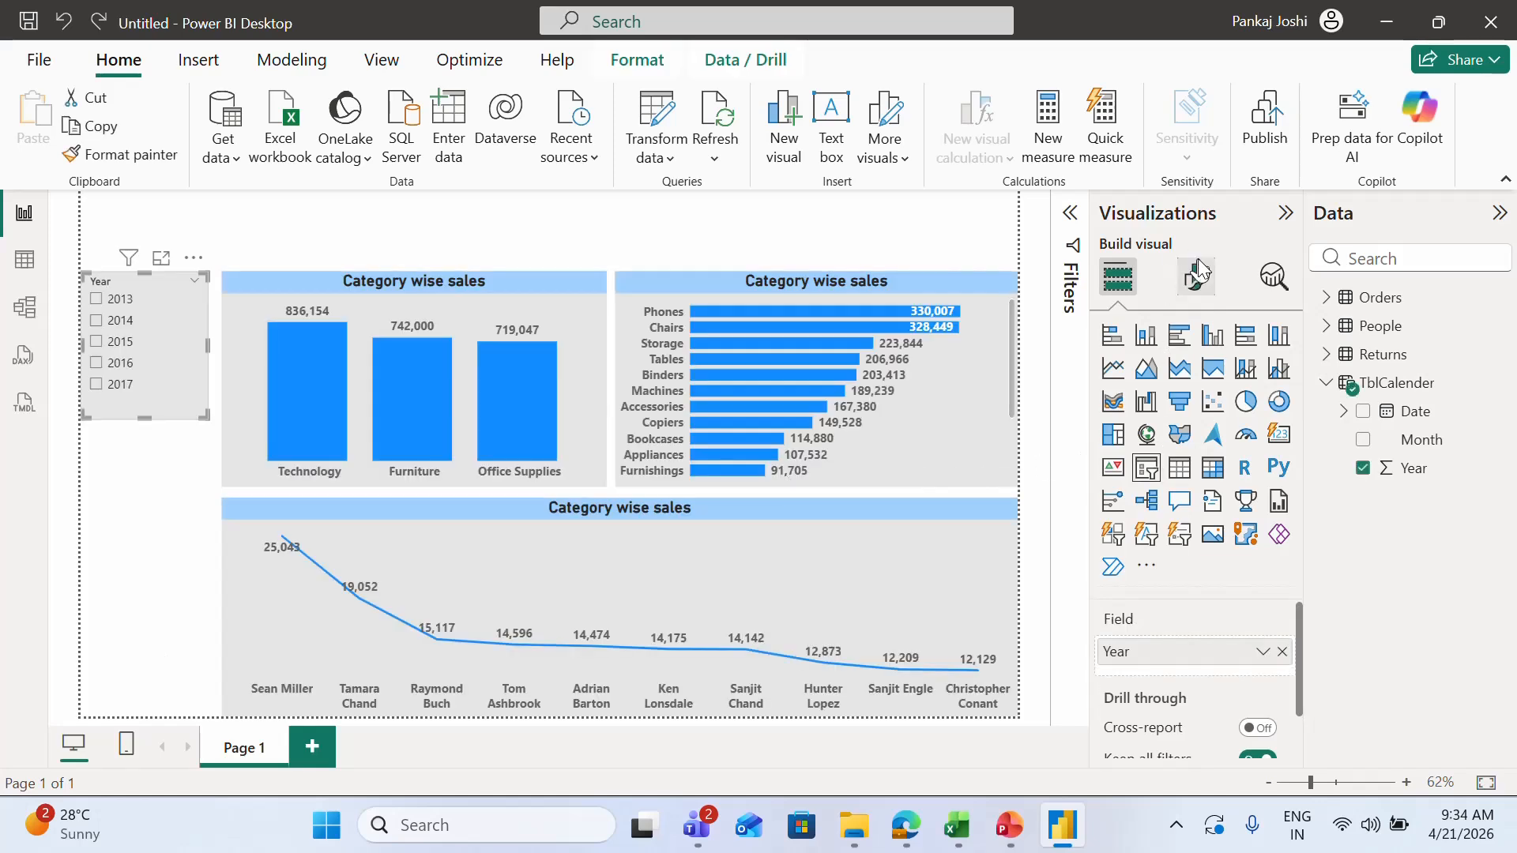
# Step: Give the Year slicer's header a light yellow background and set its text size to 16
pyautogui.click(1196, 277)
pyautogui.click(1116, 490)
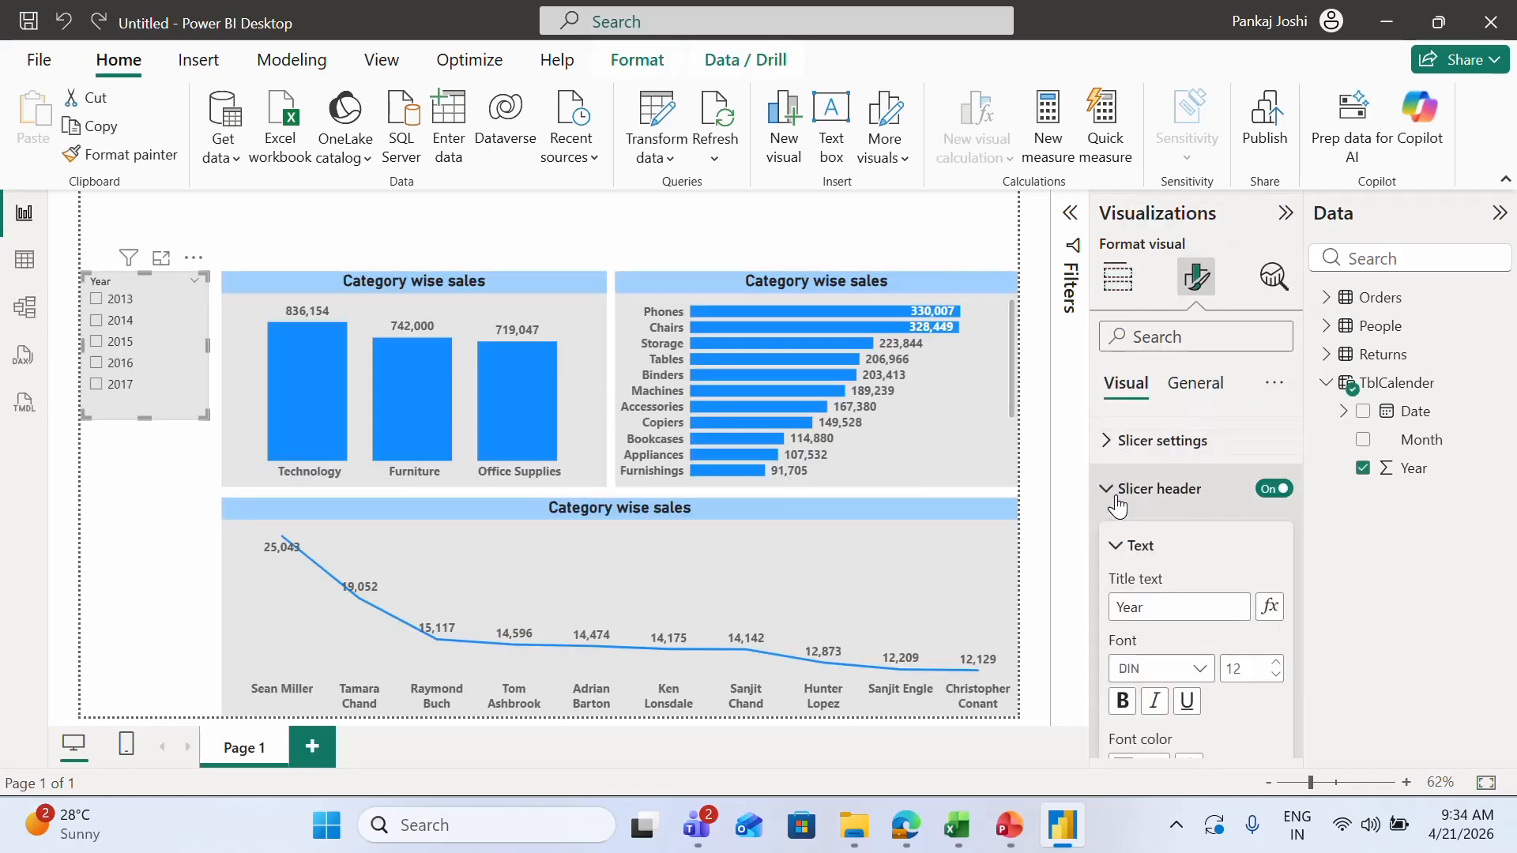
pyautogui.click(1119, 553)
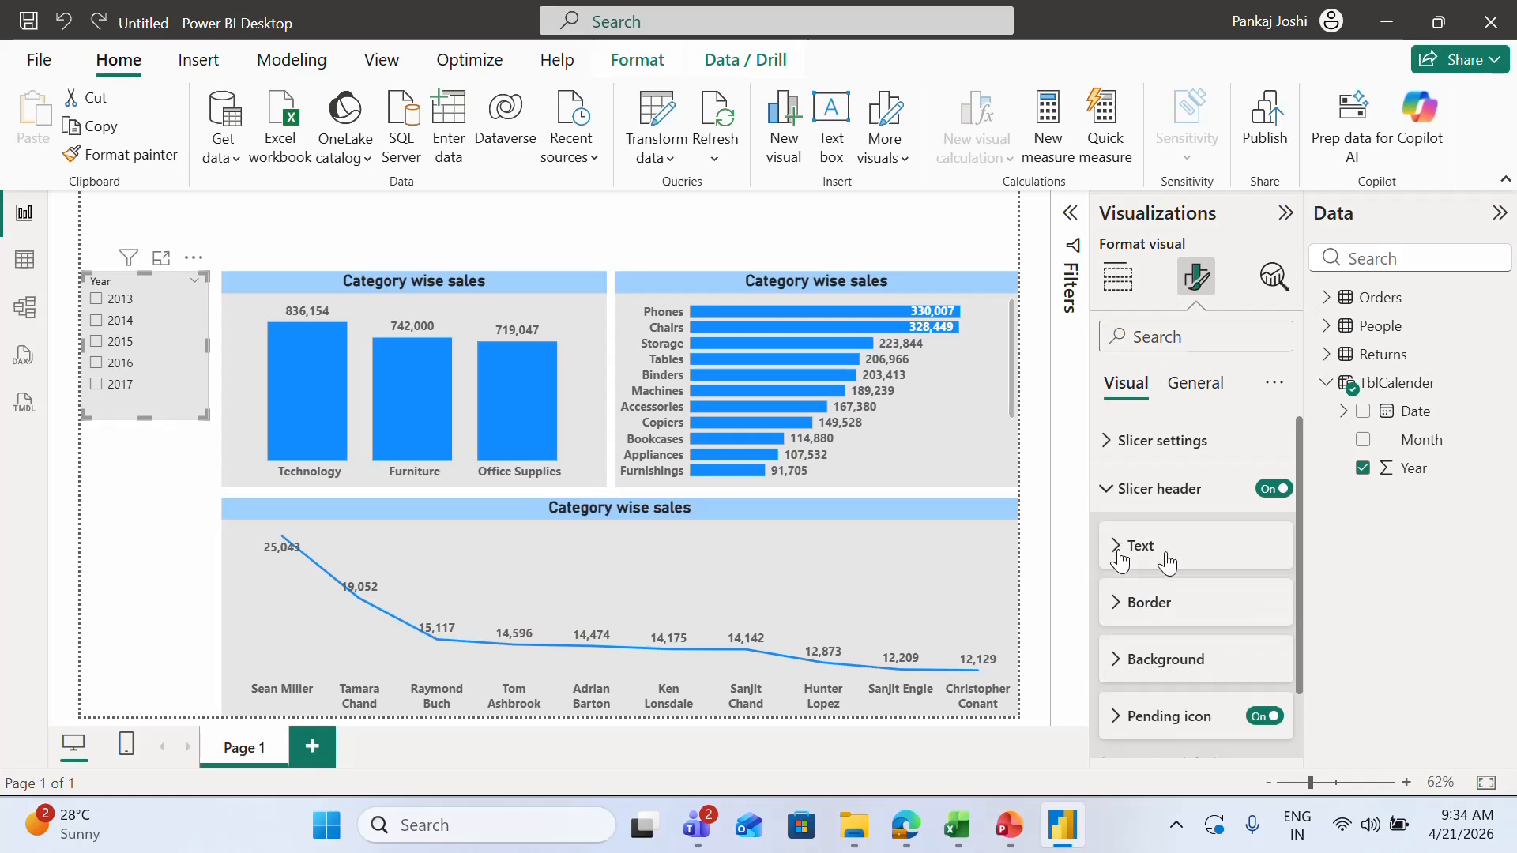
pyautogui.click(1113, 552)
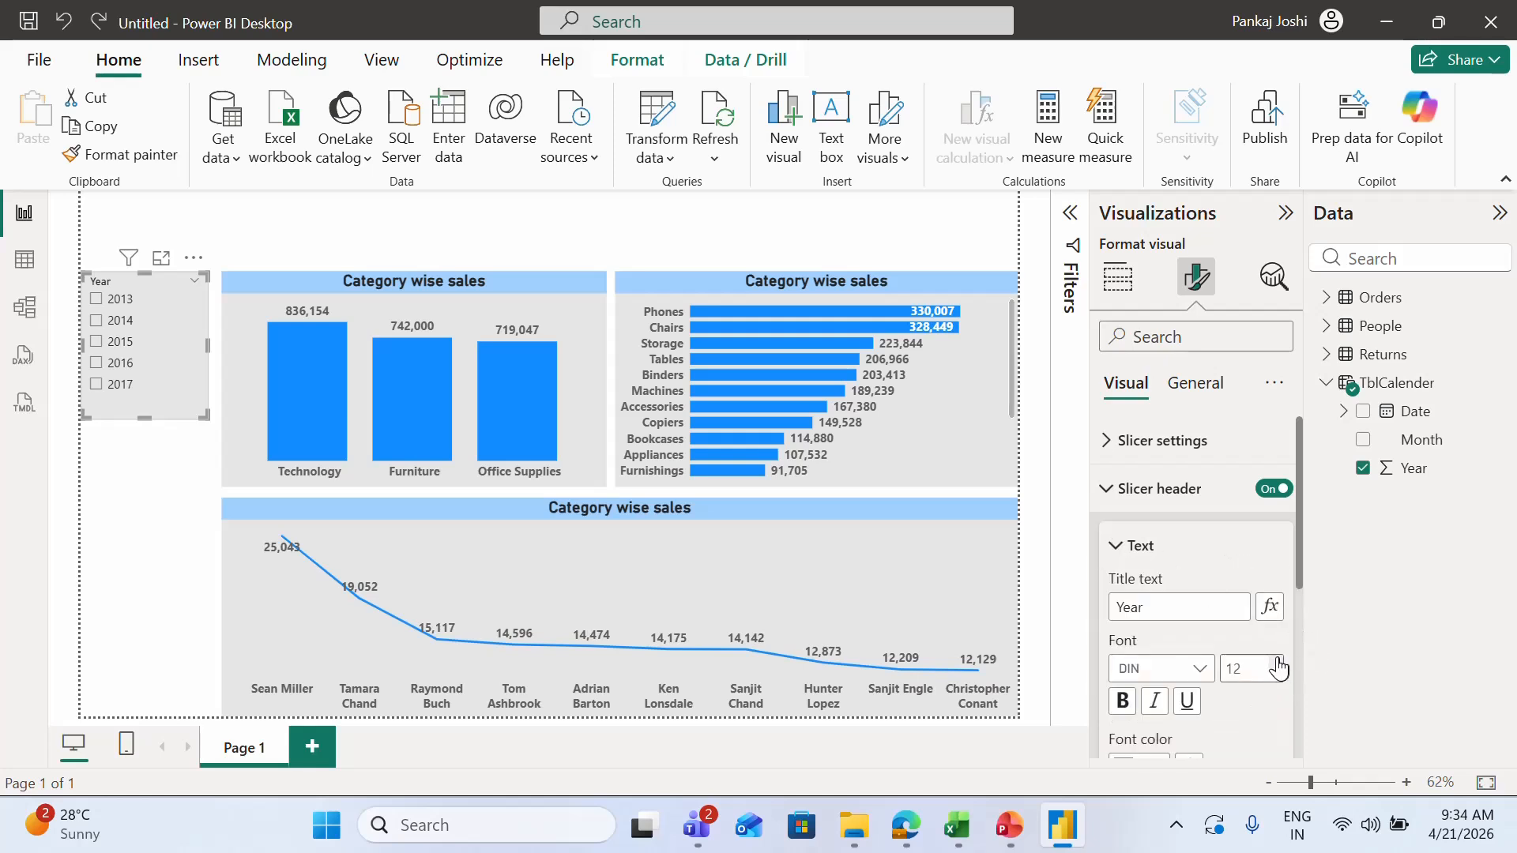
pyautogui.click(1279, 664)
pyautogui.scroll(-3, 1300, 680)
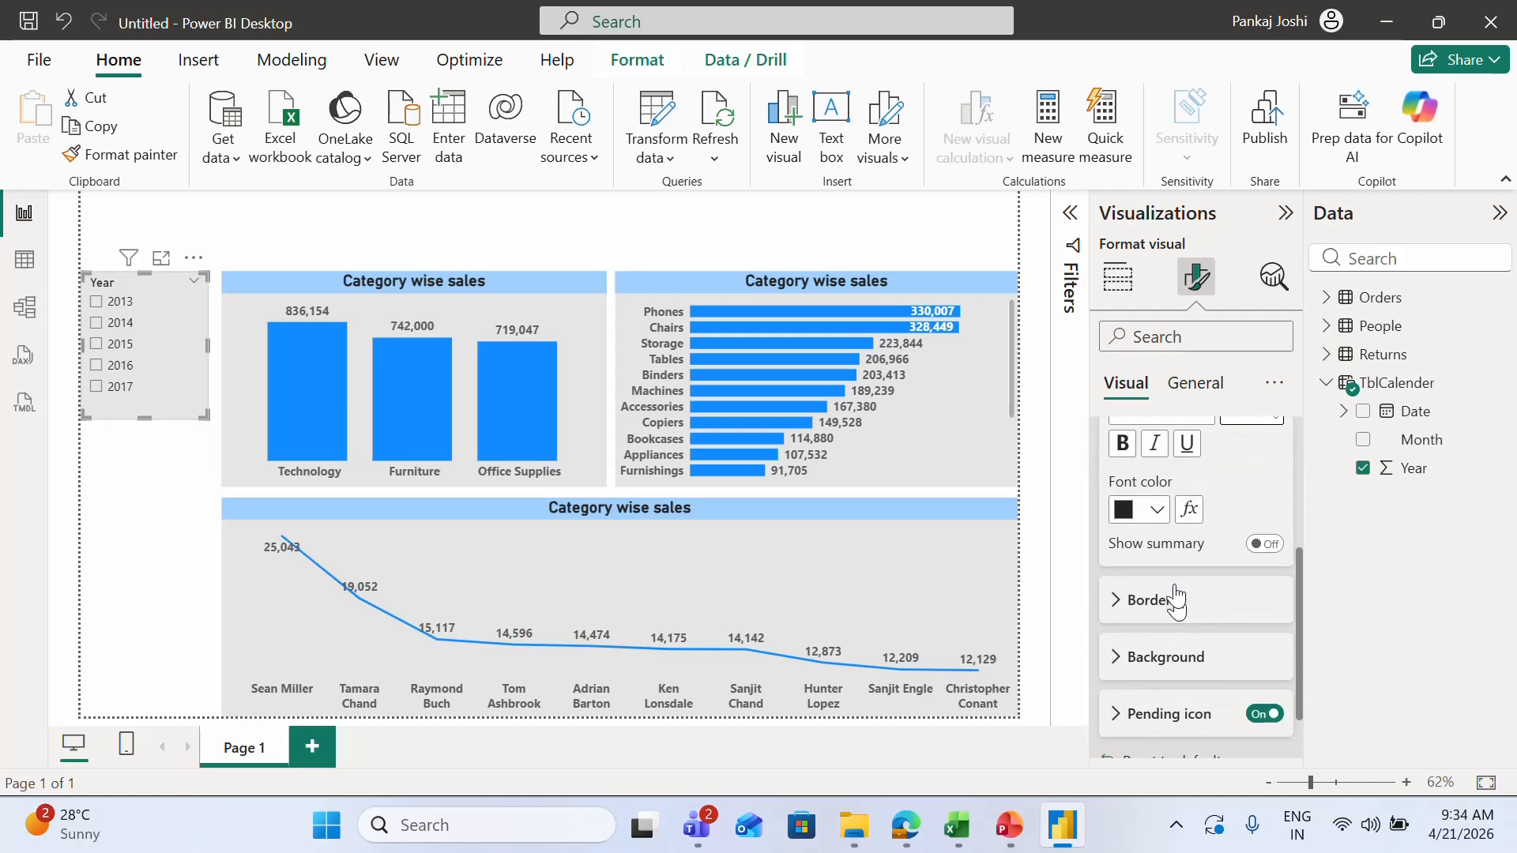
pyautogui.click(1126, 661)
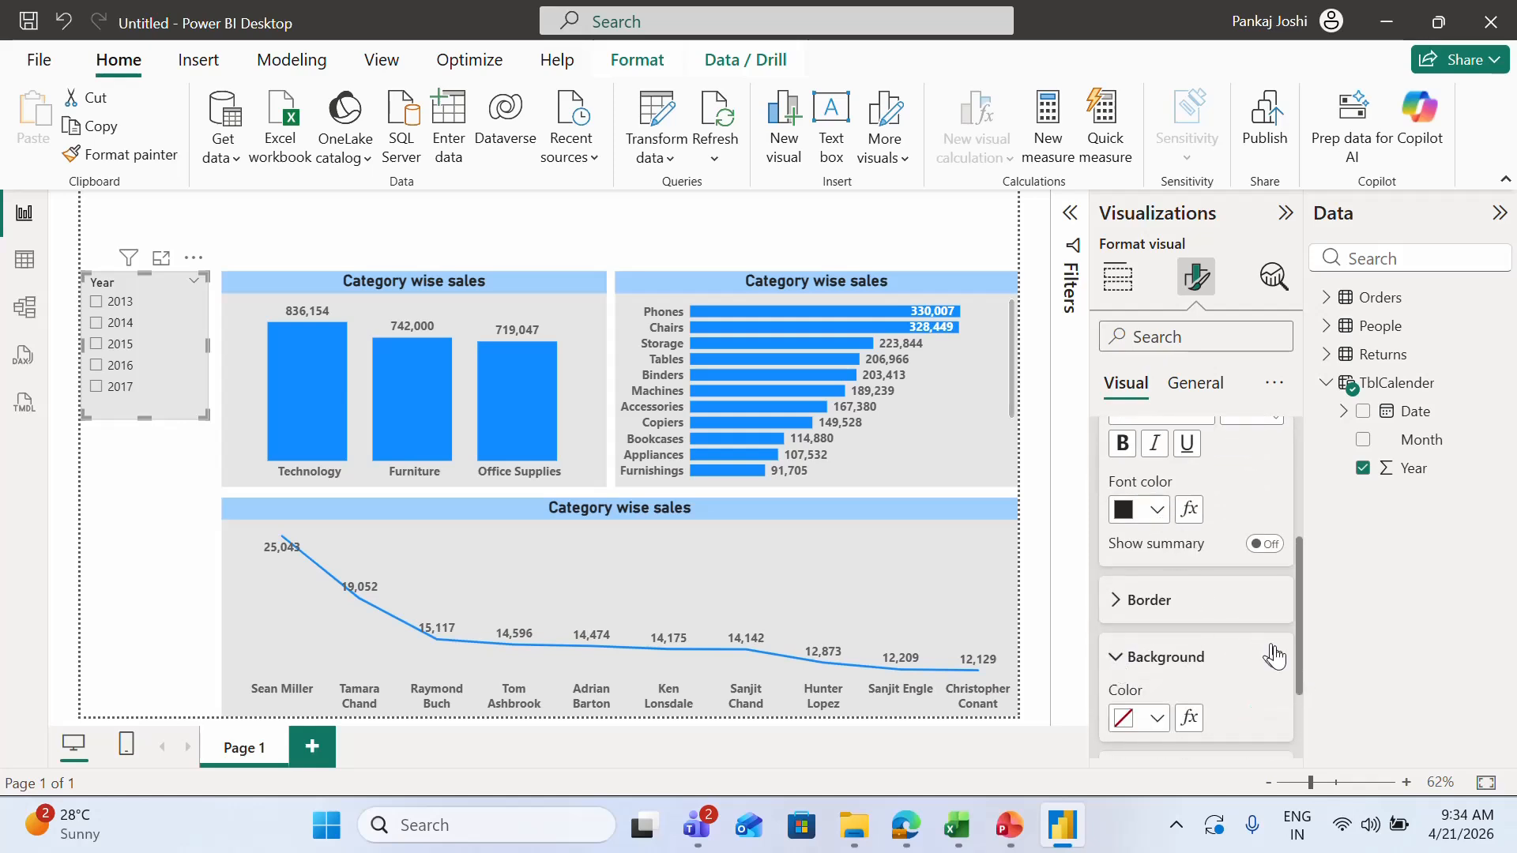
pyautogui.click(1158, 719)
pyautogui.click(1403, 356)
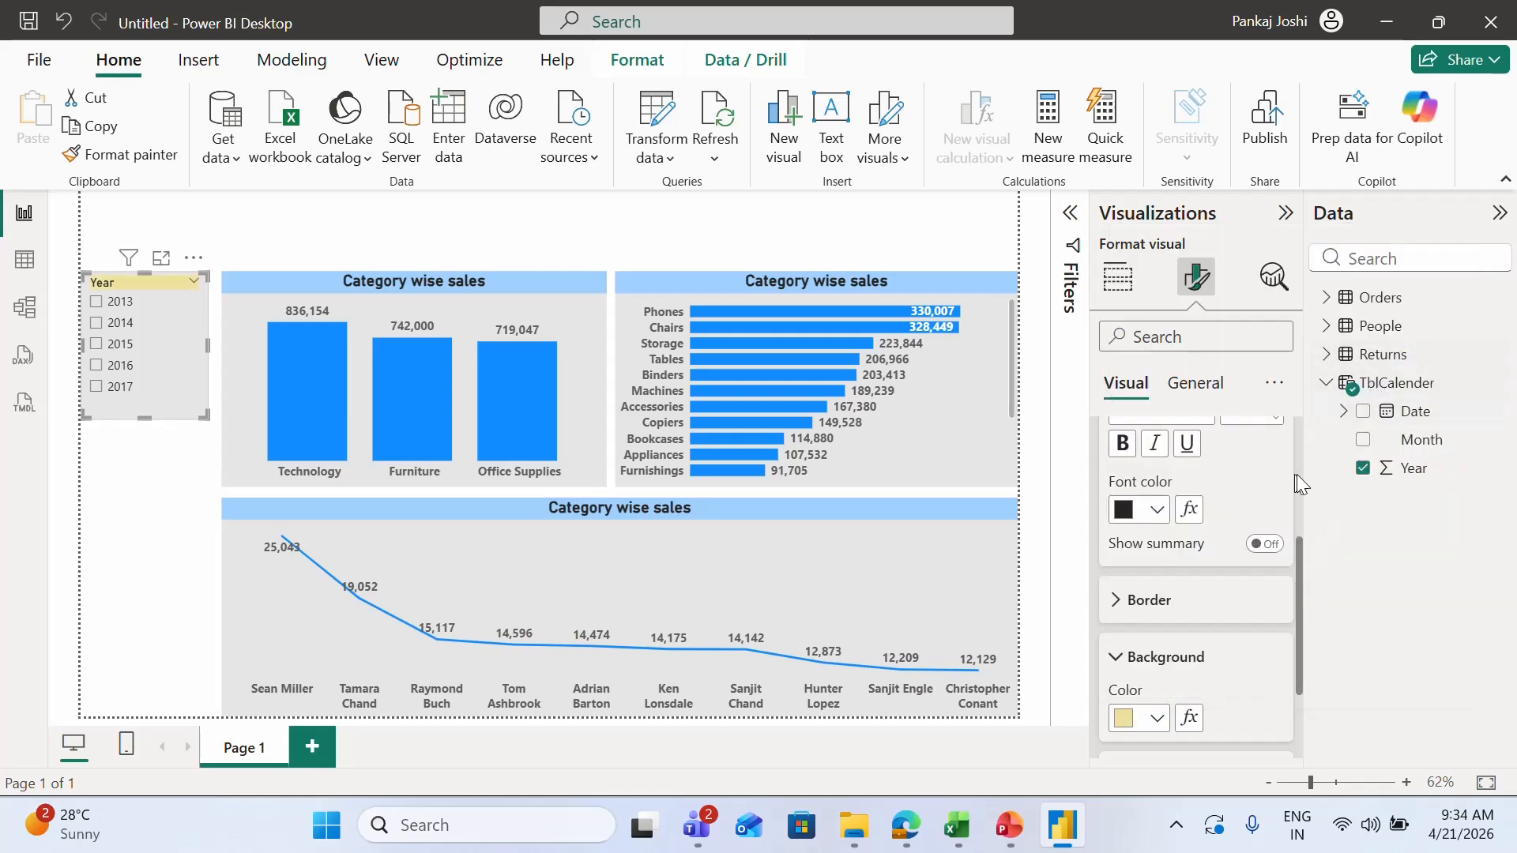
pyautogui.scroll(4, 1300, 501)
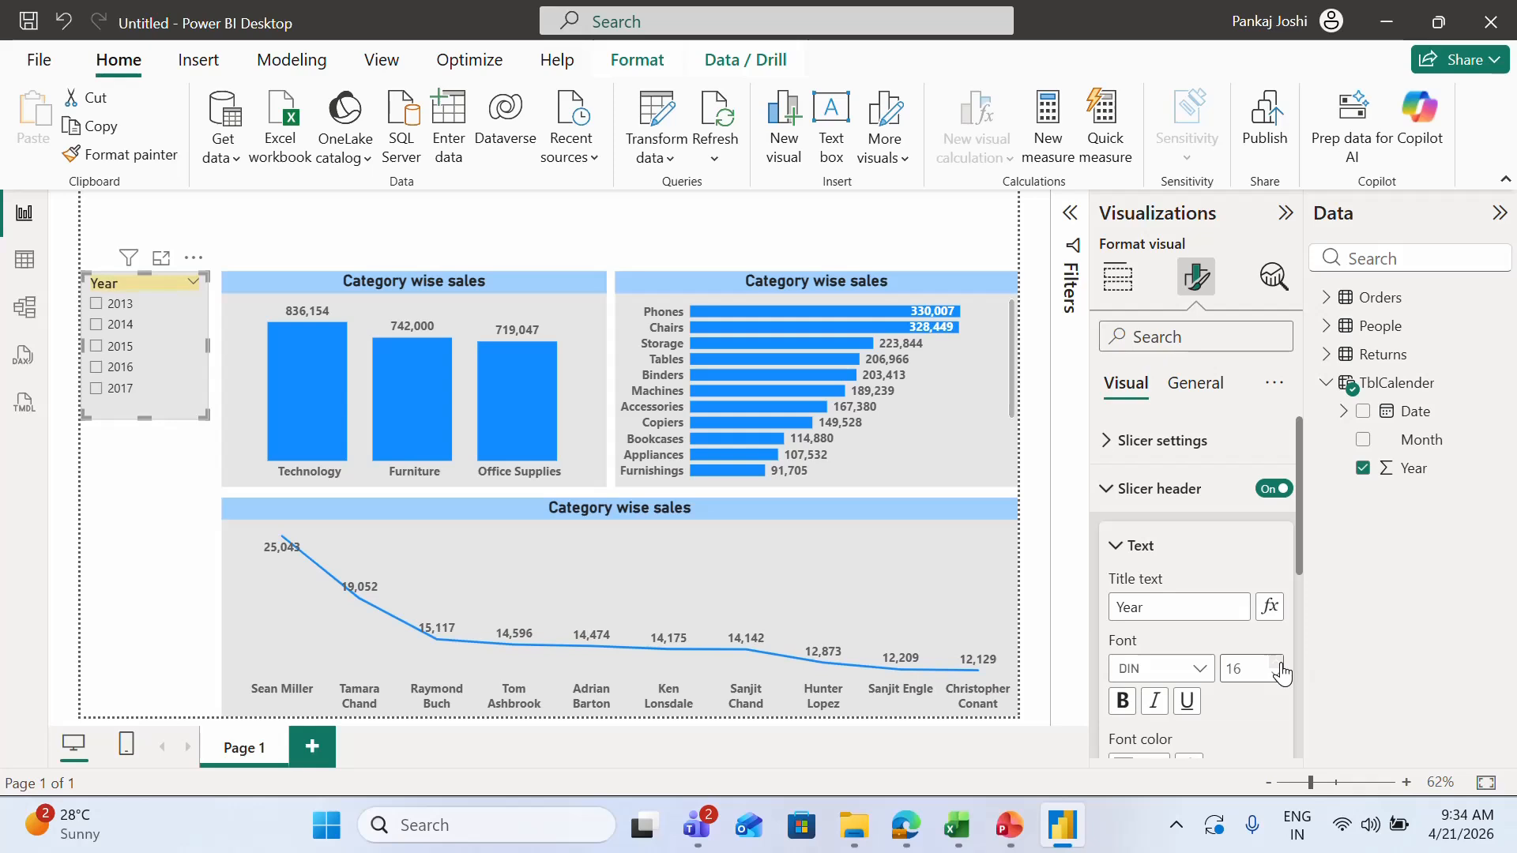
pyautogui.click(157, 549)
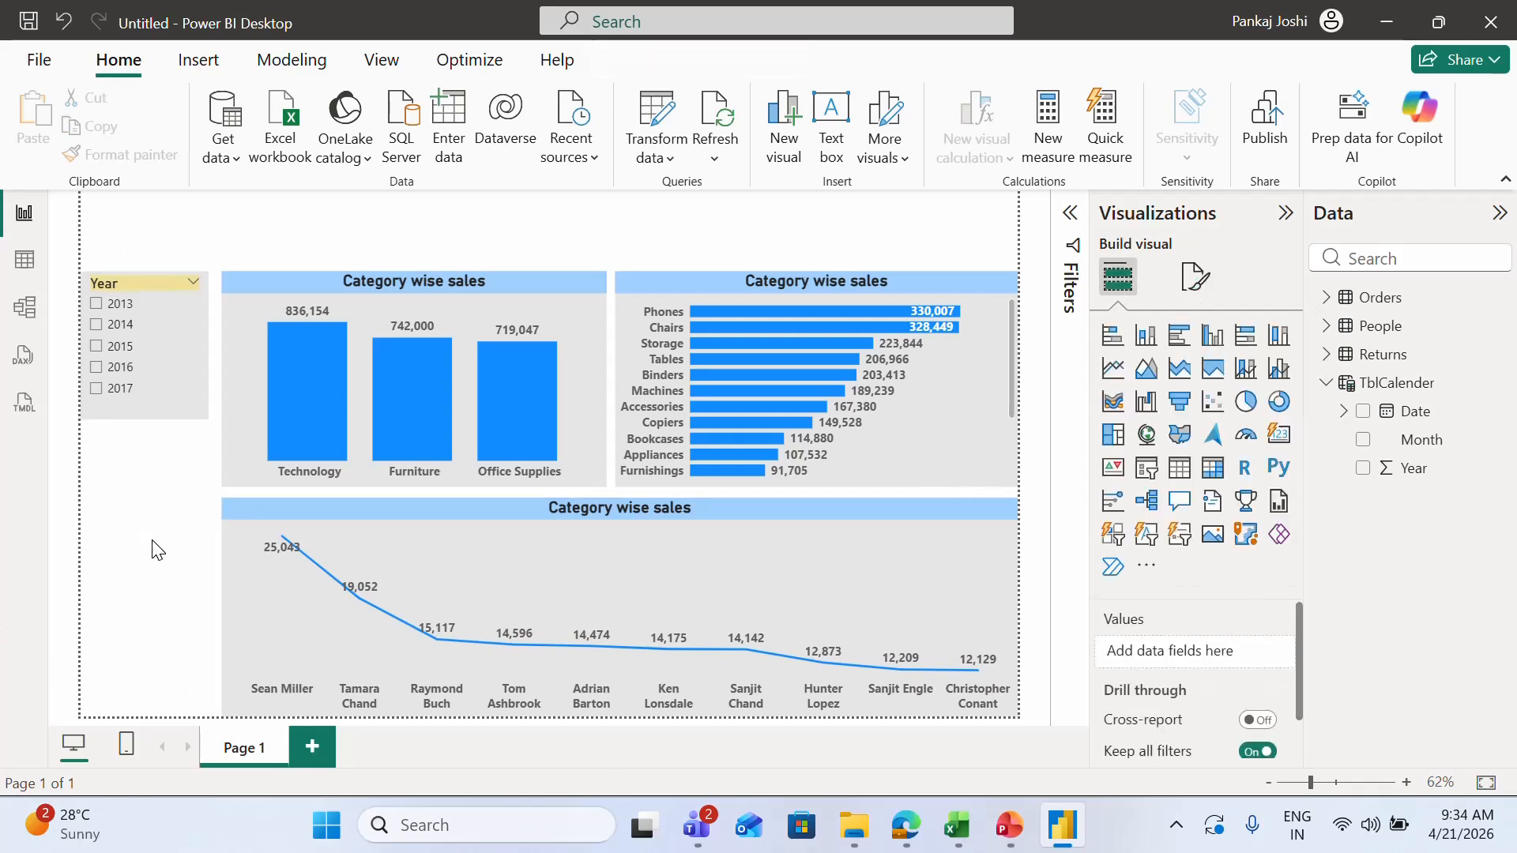
# Step: Duplicate the Year slicer, place the copy directly below the original, and extend it to the bottom of the report page
pyautogui.click(133, 277)
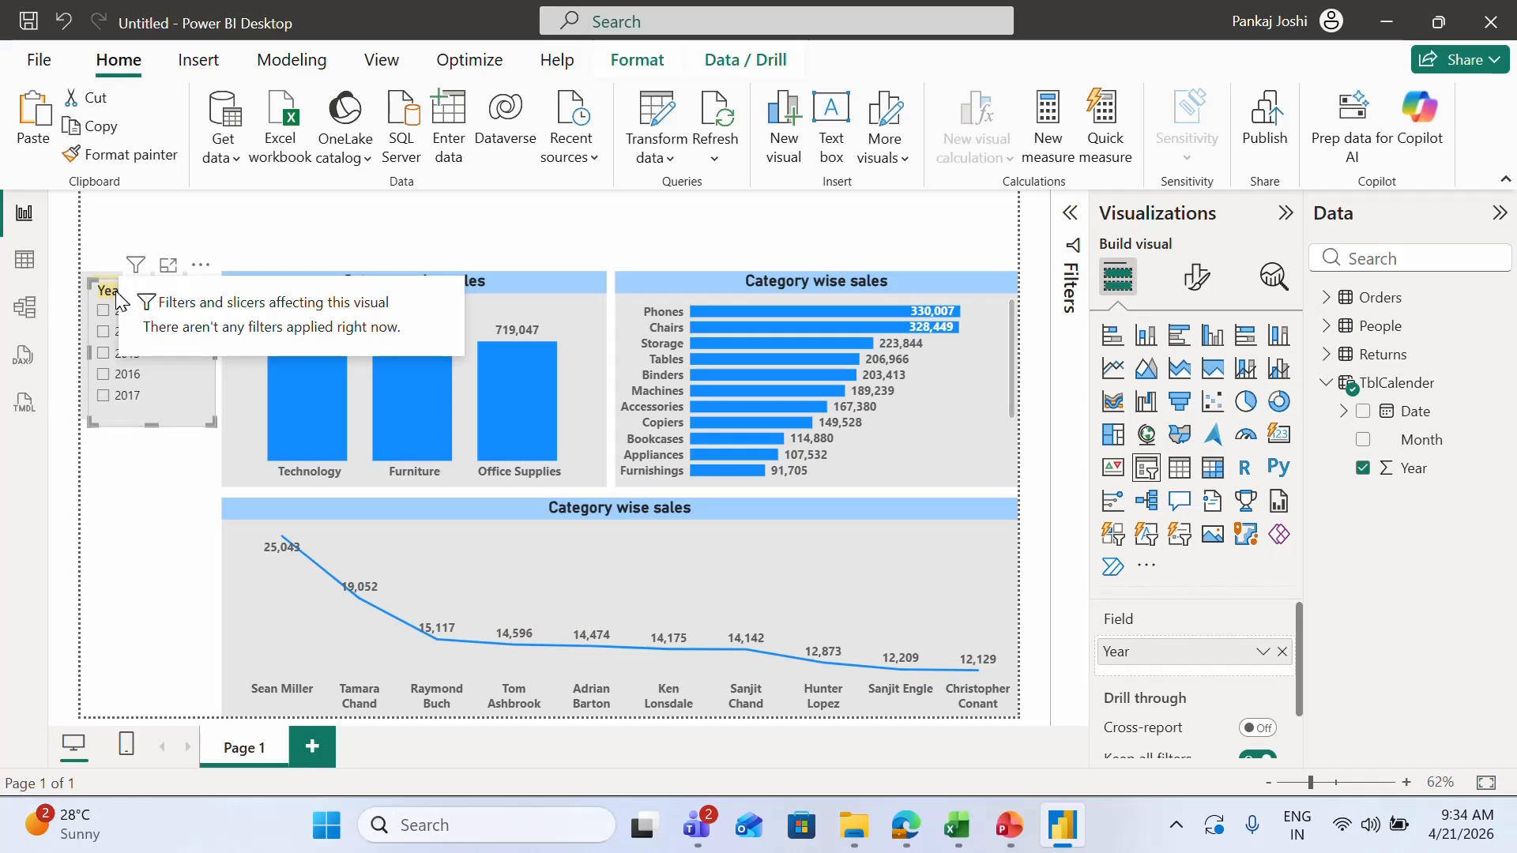
pyautogui.moveTo(112, 289); pyautogui.dragTo(98, 432)
pyautogui.moveTo(145, 569); pyautogui.dragTo(153, 715)
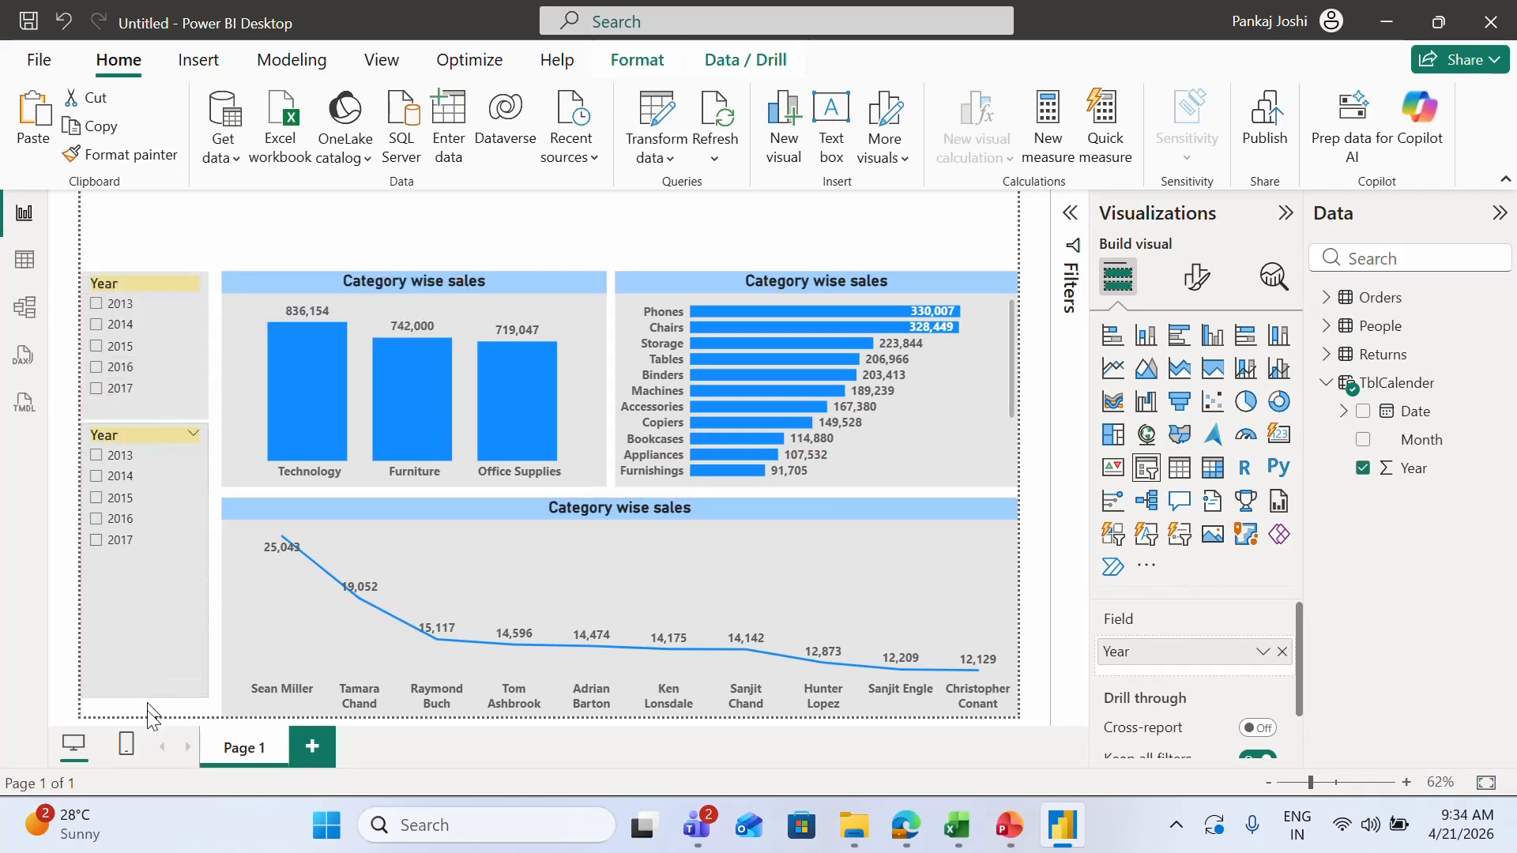
# Step: Replace the copied slicer's Year field with Month from TblCalender, and filter the report to 2013 in the Year slicer
pyautogui.click(1280, 652)
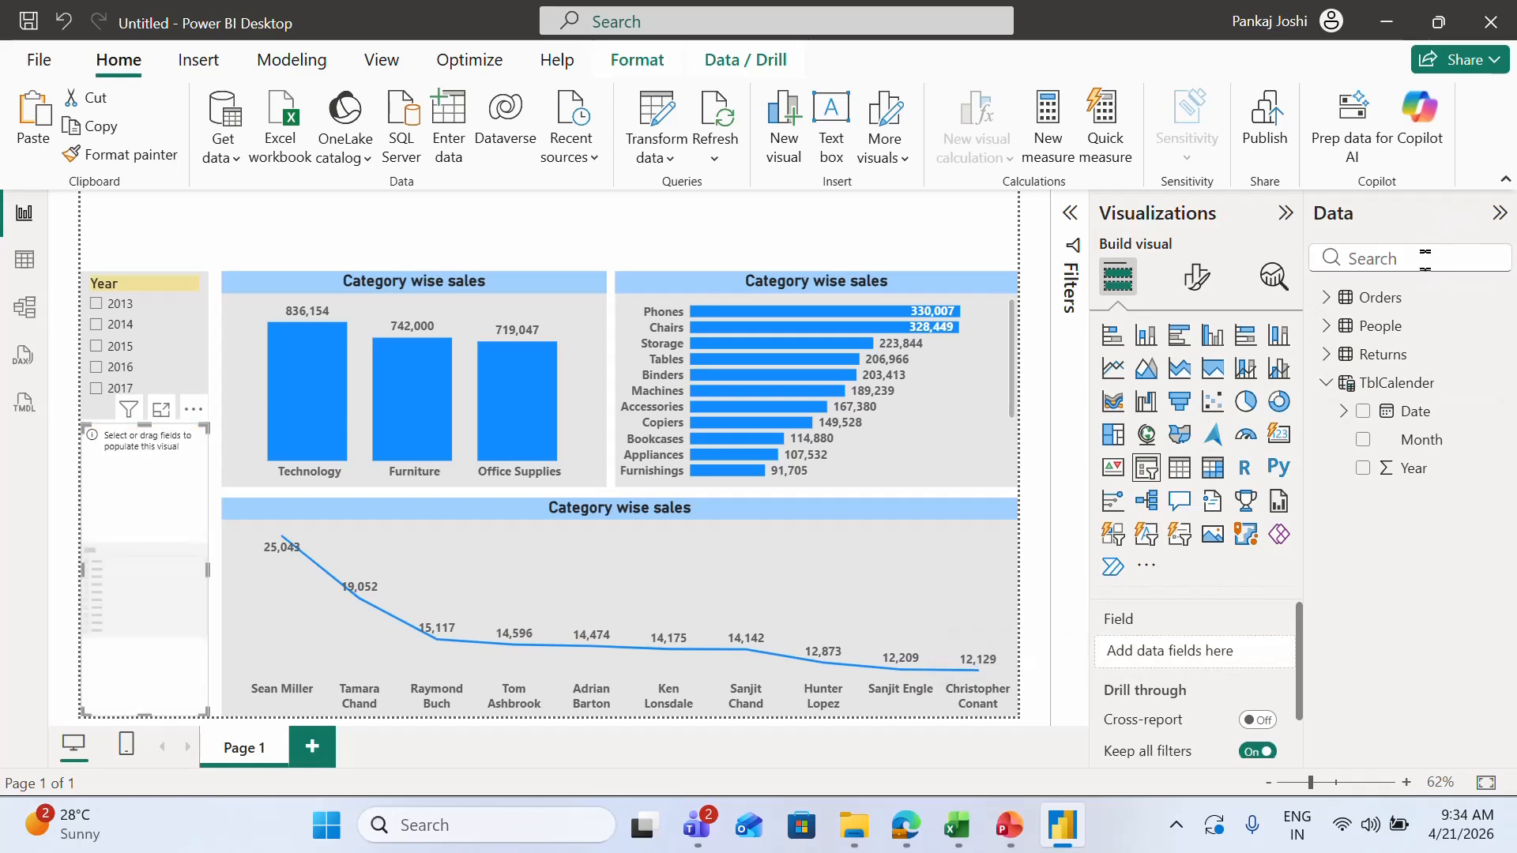
pyautogui.click(1424, 259)
pyautogui.write('mot')
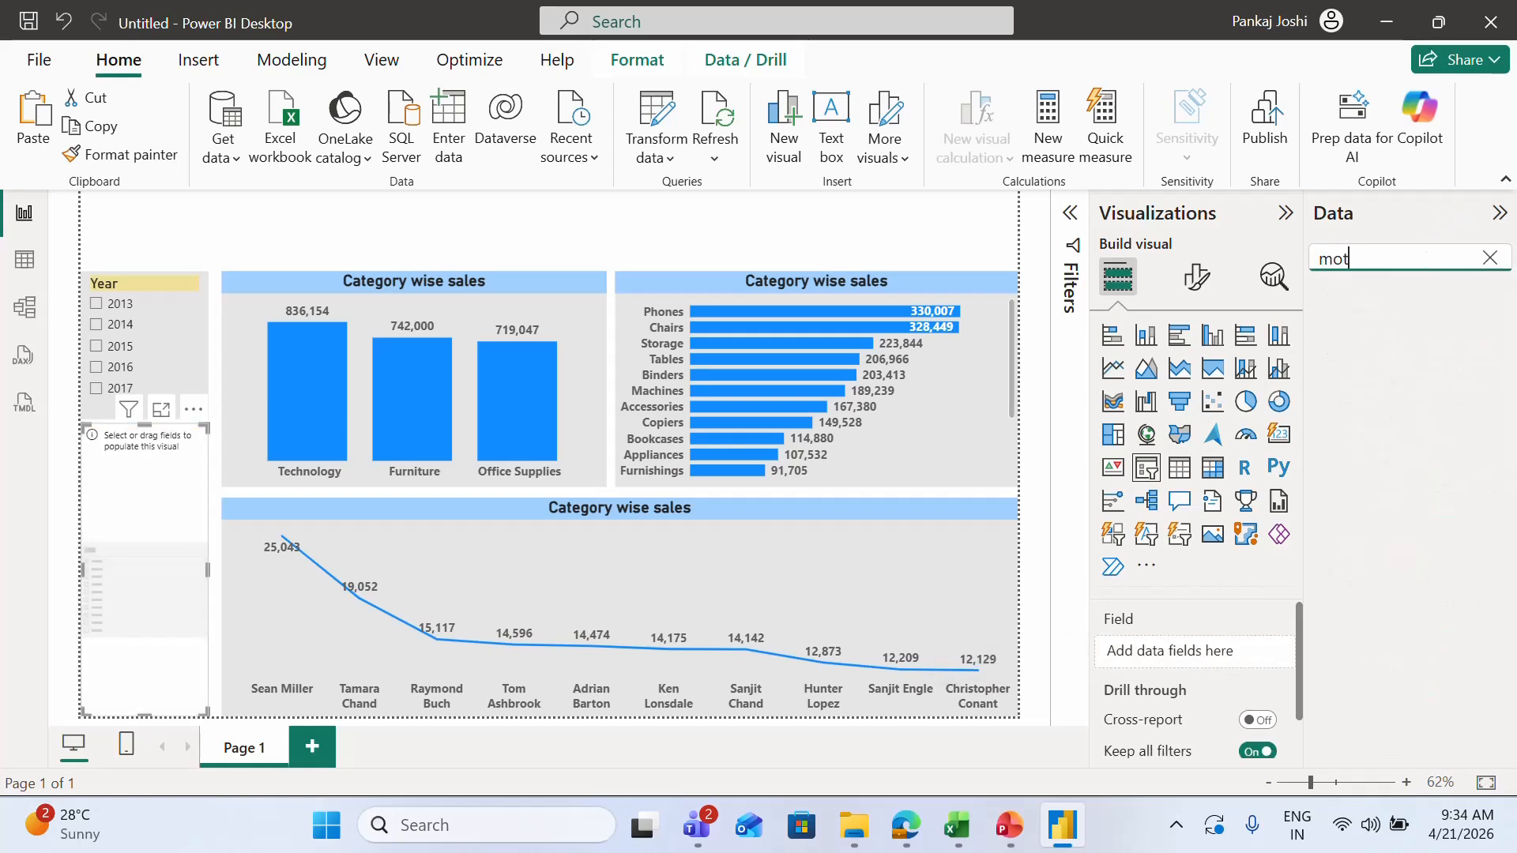
pyautogui.press('BackSpace')
pyautogui.write('n')
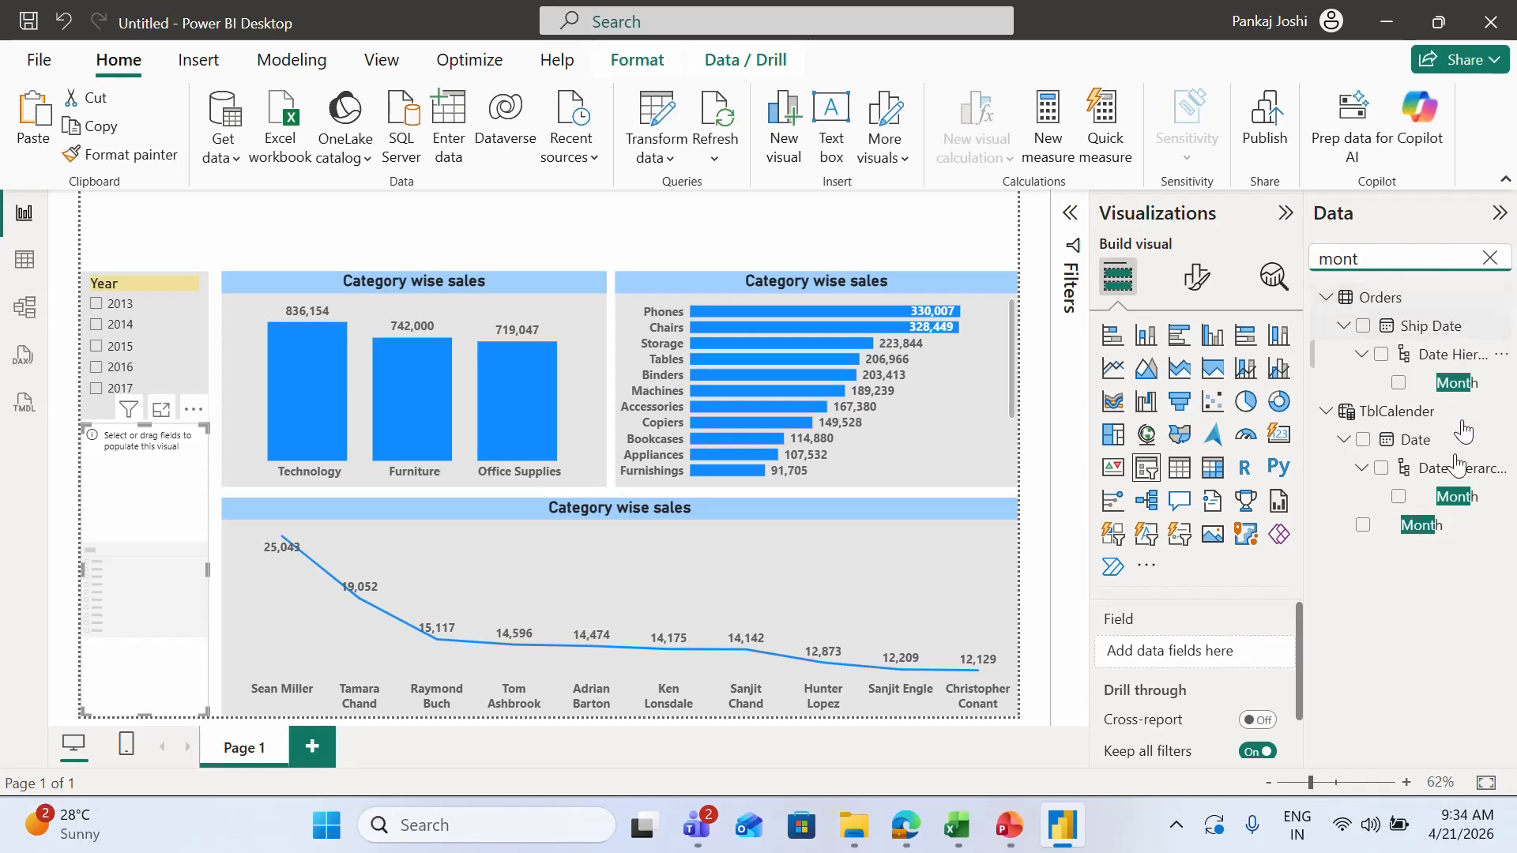
pyautogui.moveTo(1422, 525); pyautogui.dragTo(1198, 672)
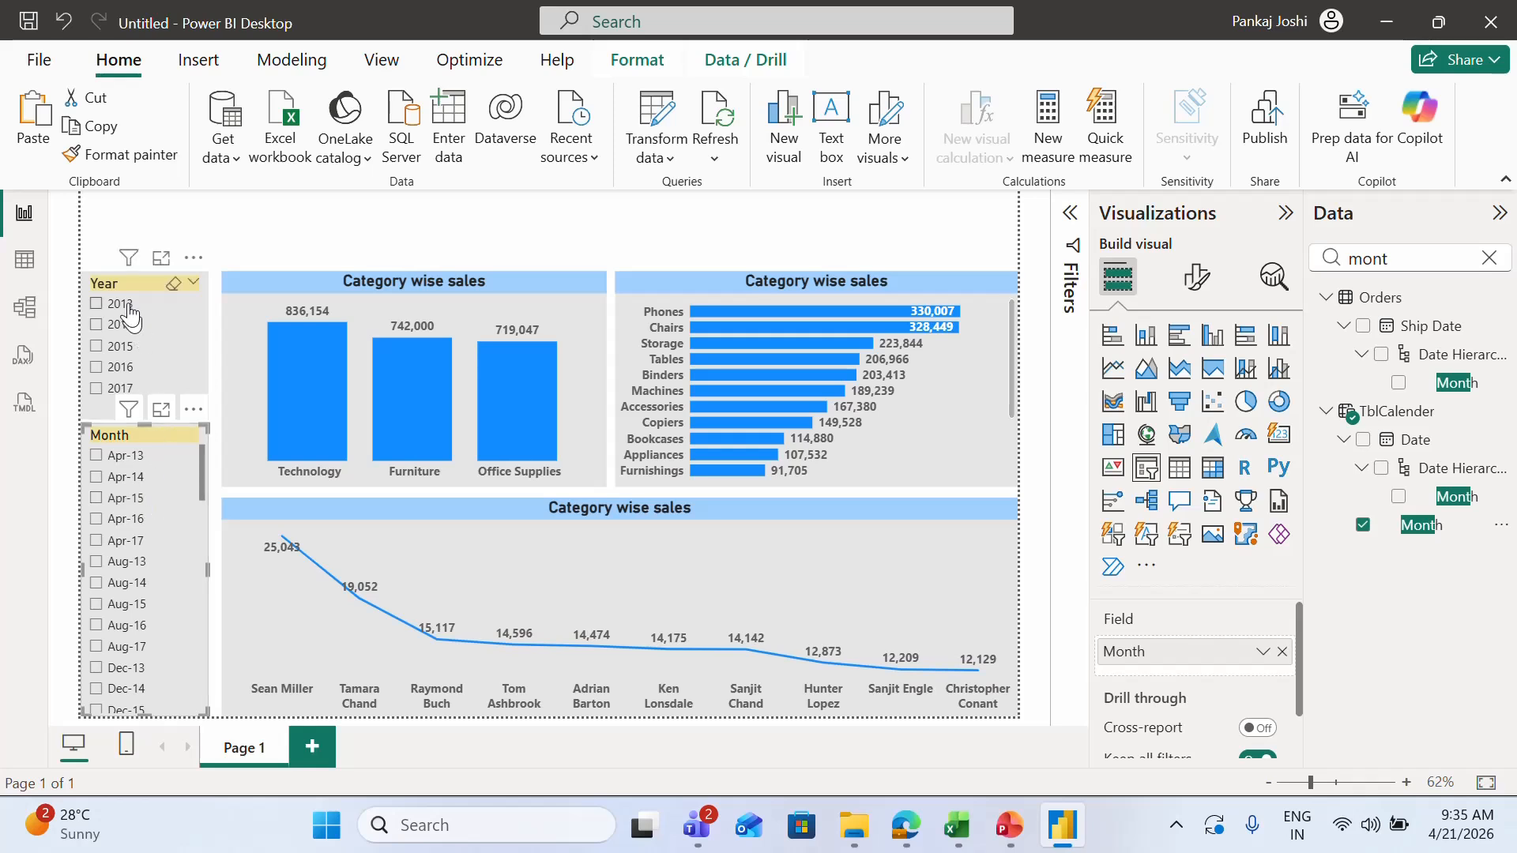
pyautogui.click(95, 305)
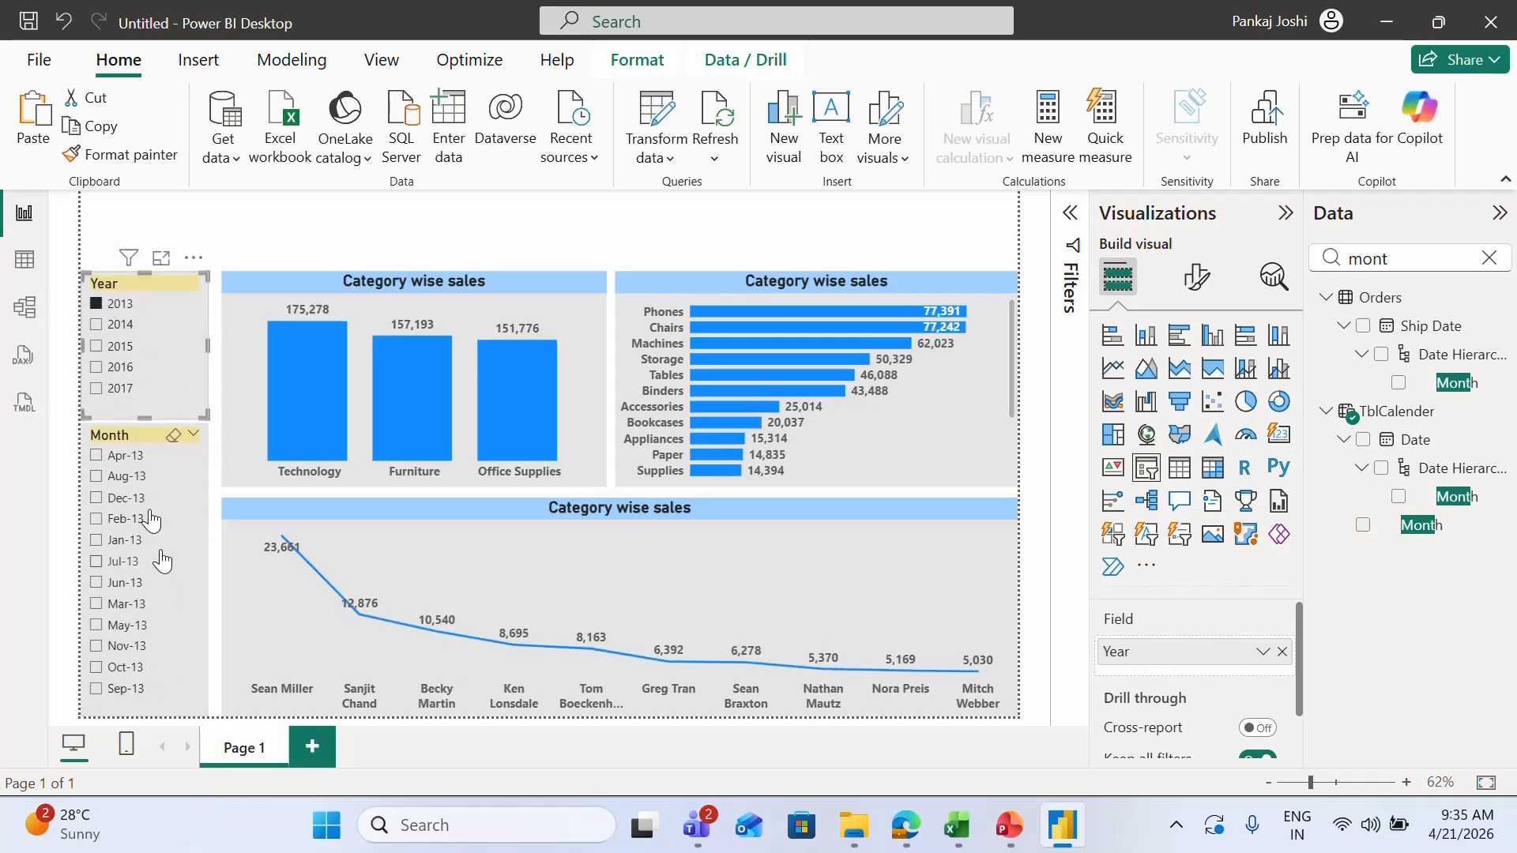
# Step: In the TblCalender formula, add a supportingcolumn variable that extends Mth with a column "SC" formatting [Date] as "YYMM"
pyautogui.click(24, 260)
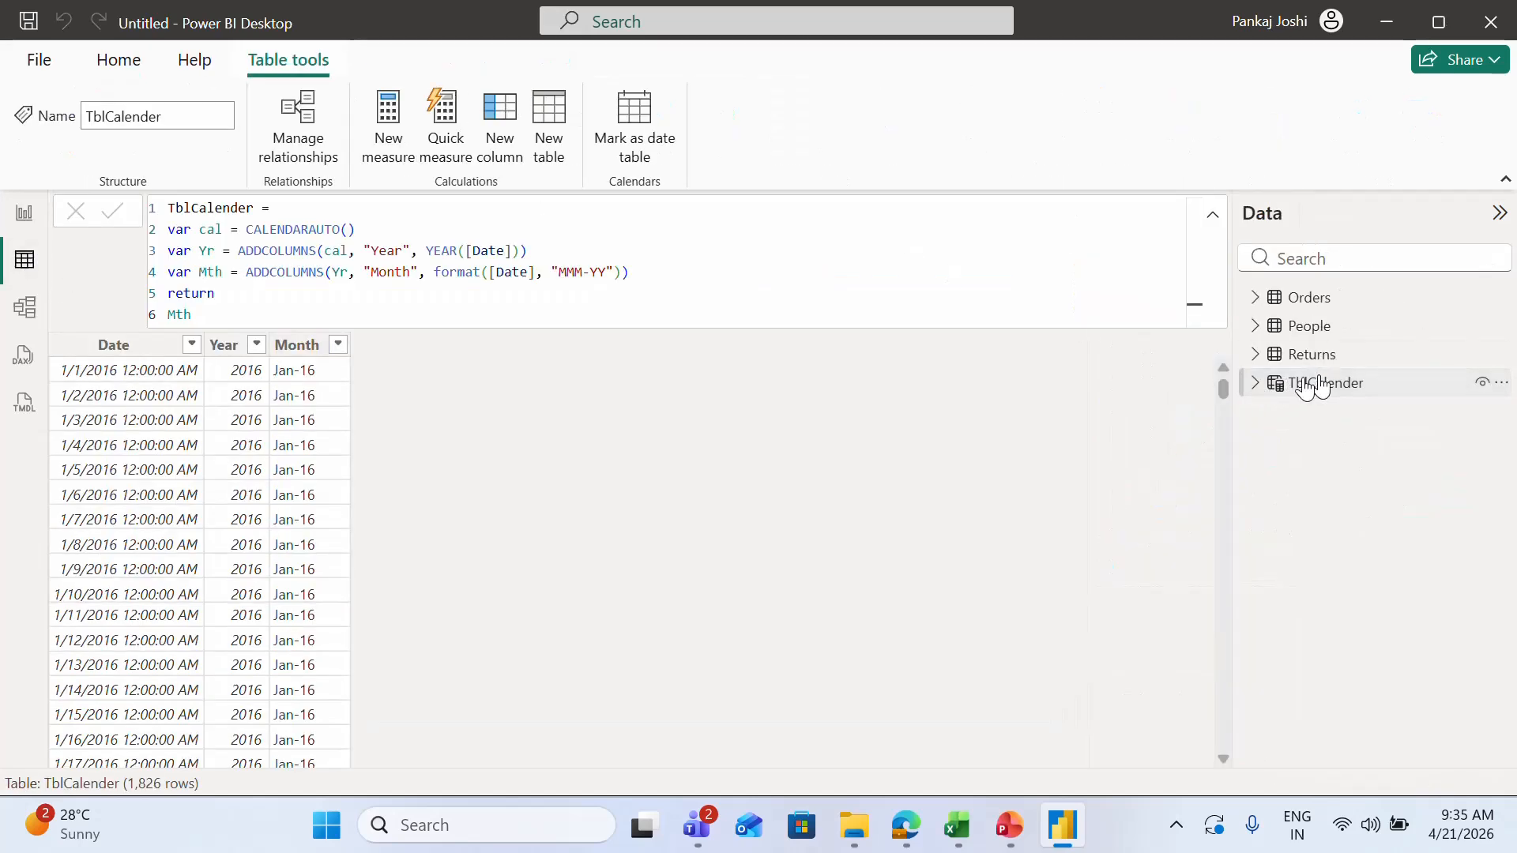
pyautogui.click(628, 272)
pyautogui.press('Return')
pyautogui.write('var supportingcolumn =')
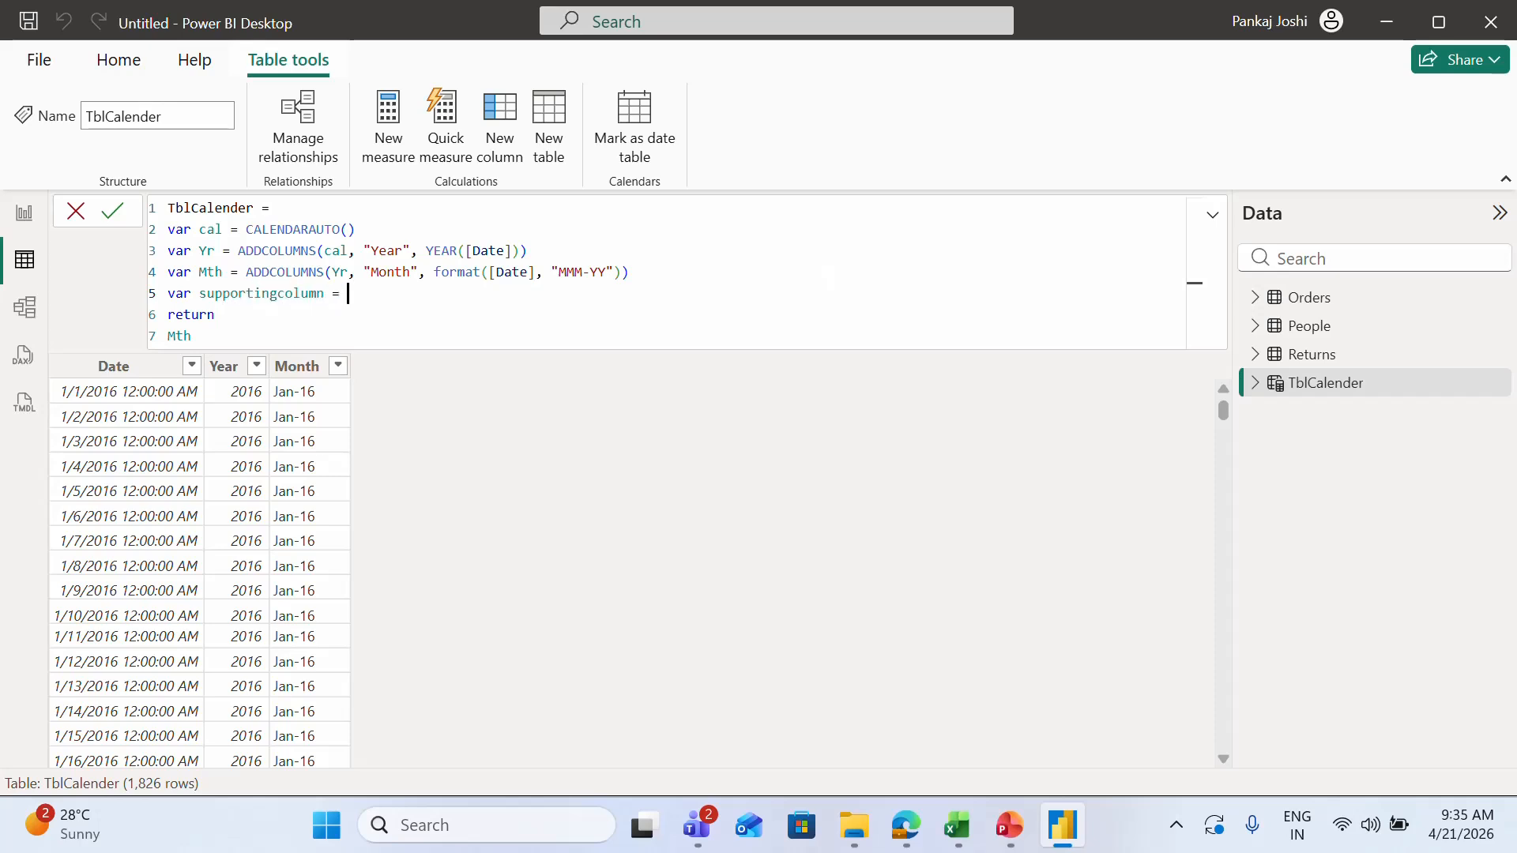
pyautogui.write(' ADDCOLUMNS(')
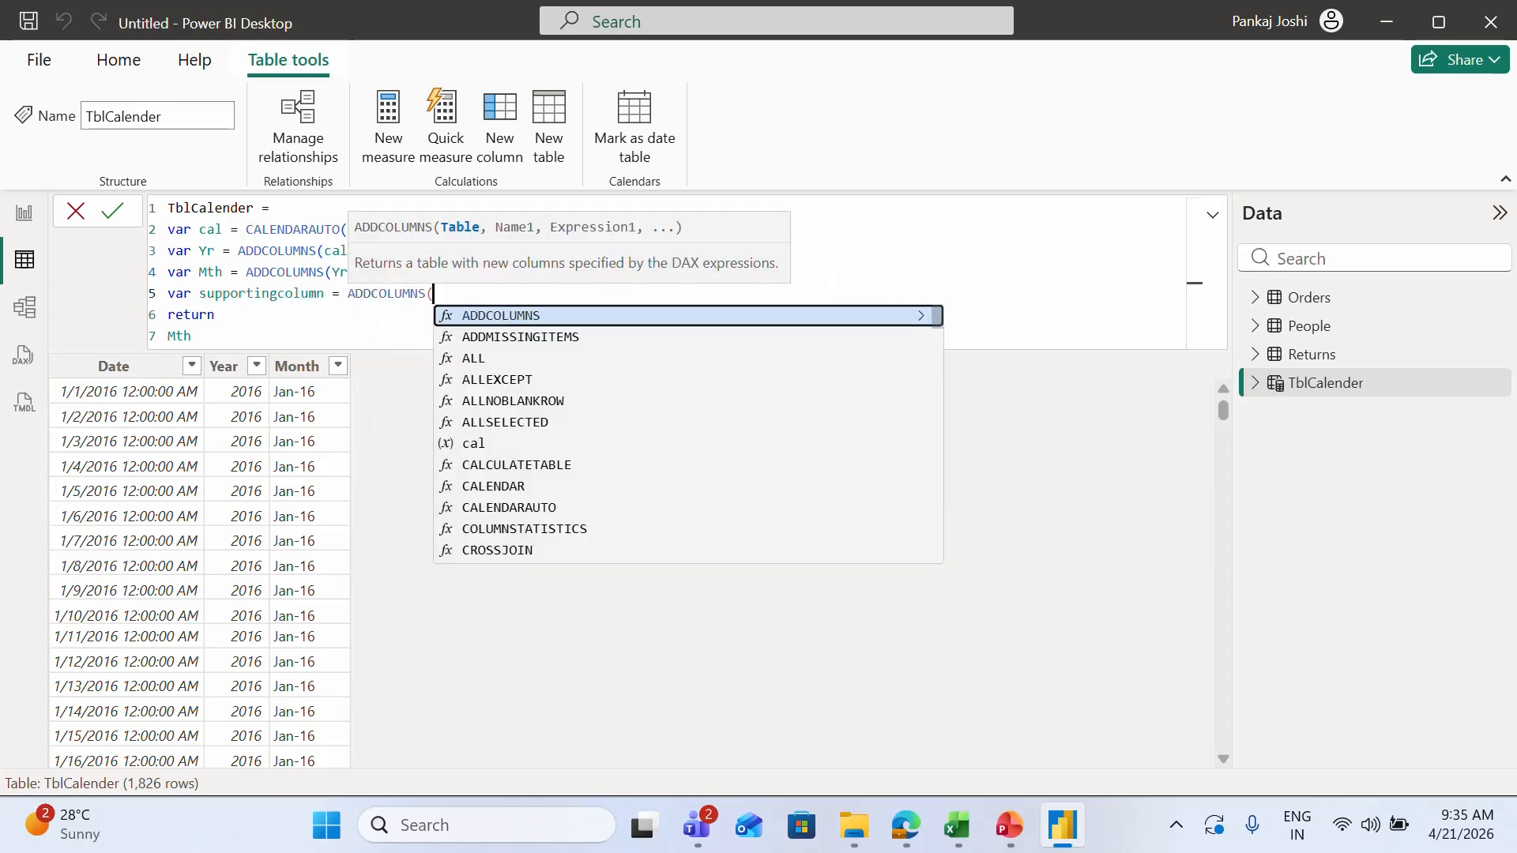
pyautogui.press('Escape')
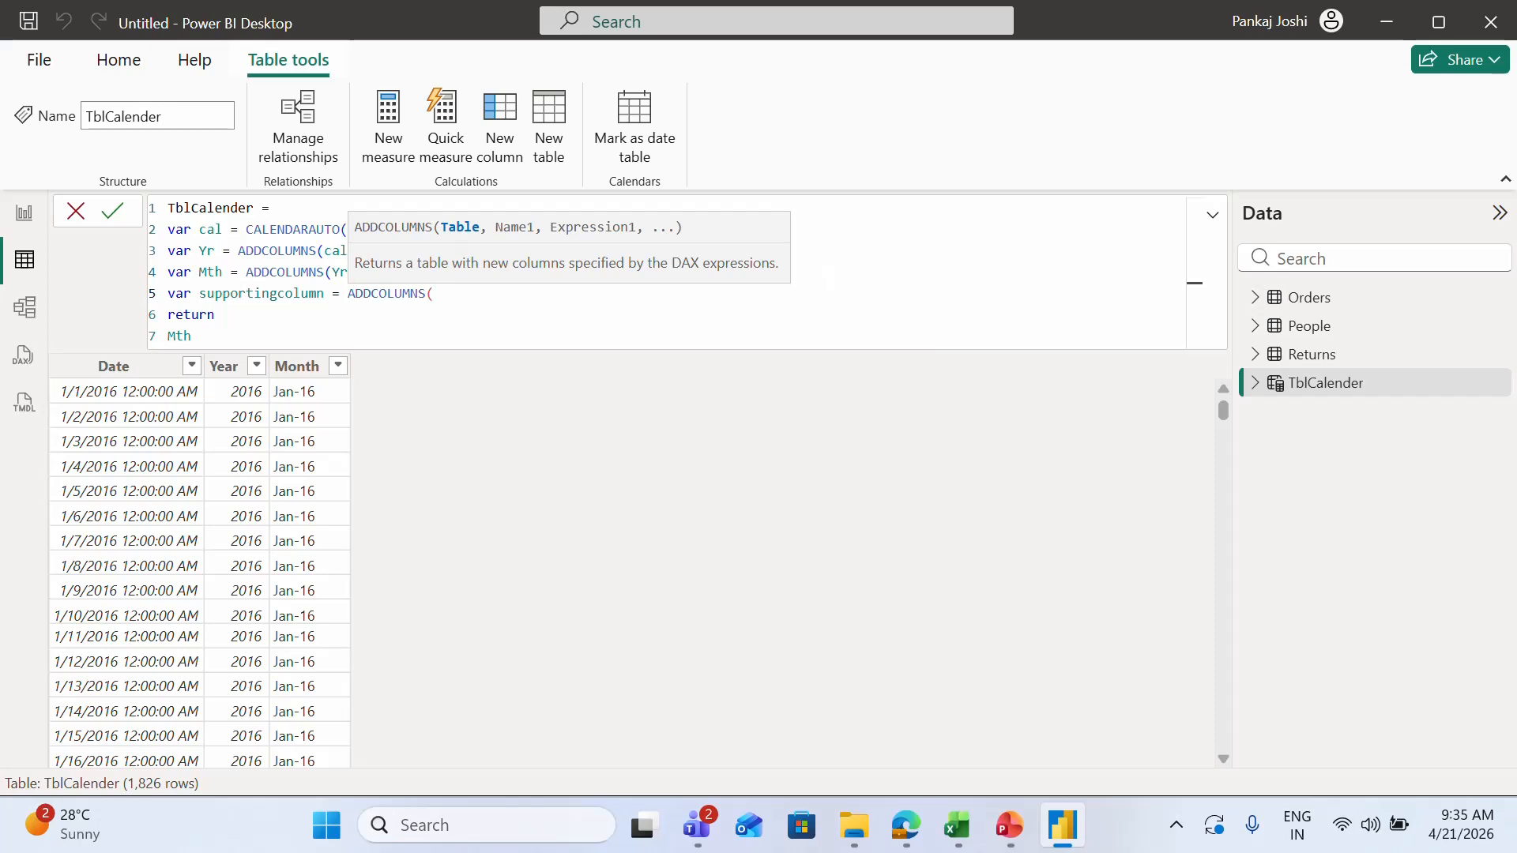
pyautogui.write('Mth,')
pyautogui.write('"SC", forma')
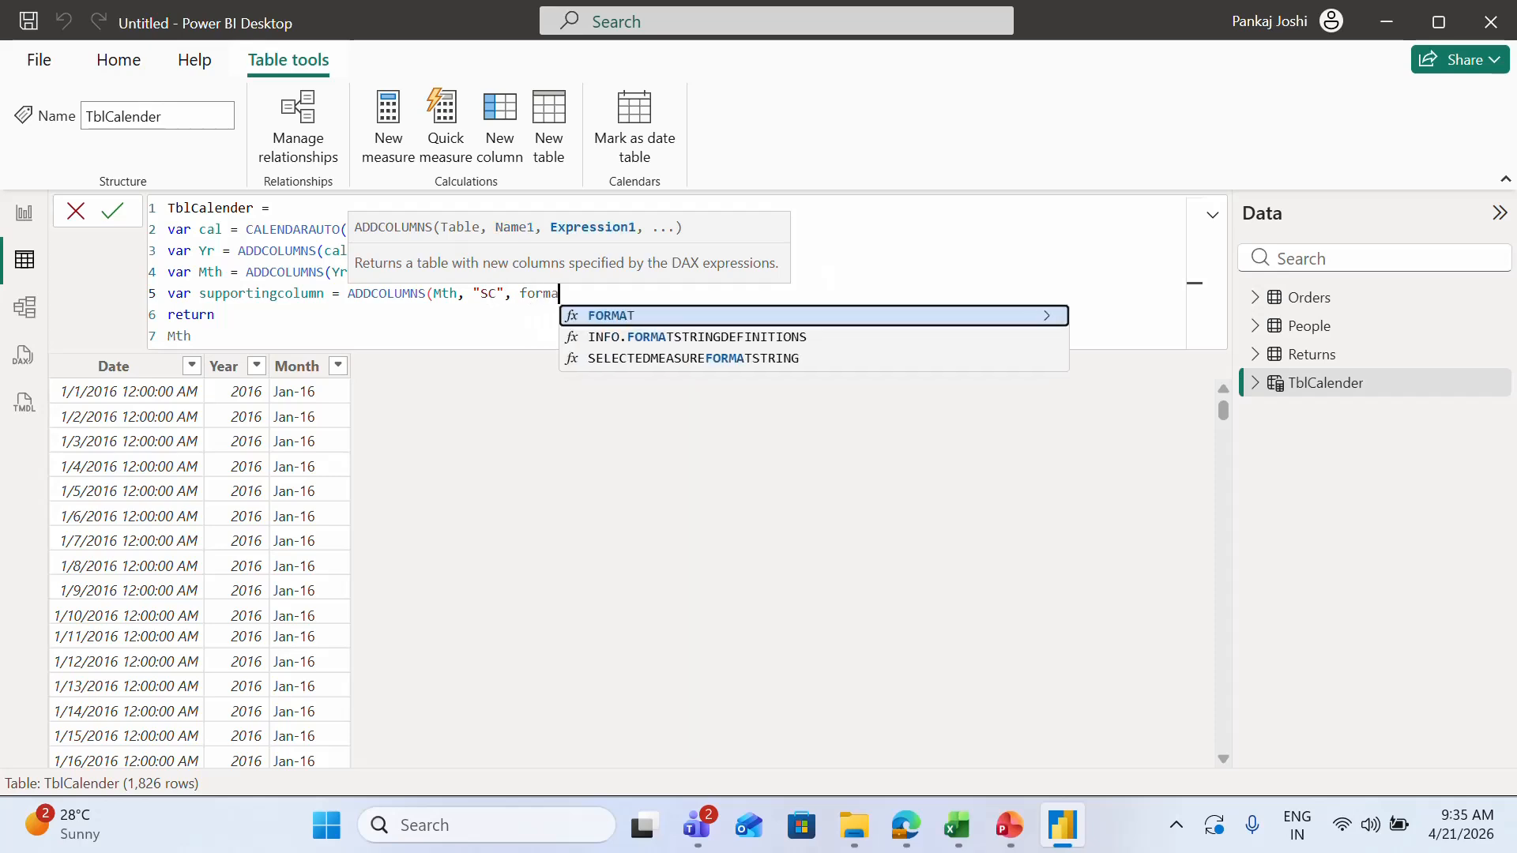
pyautogui.press('Tab')
pyautogui.write('[a')
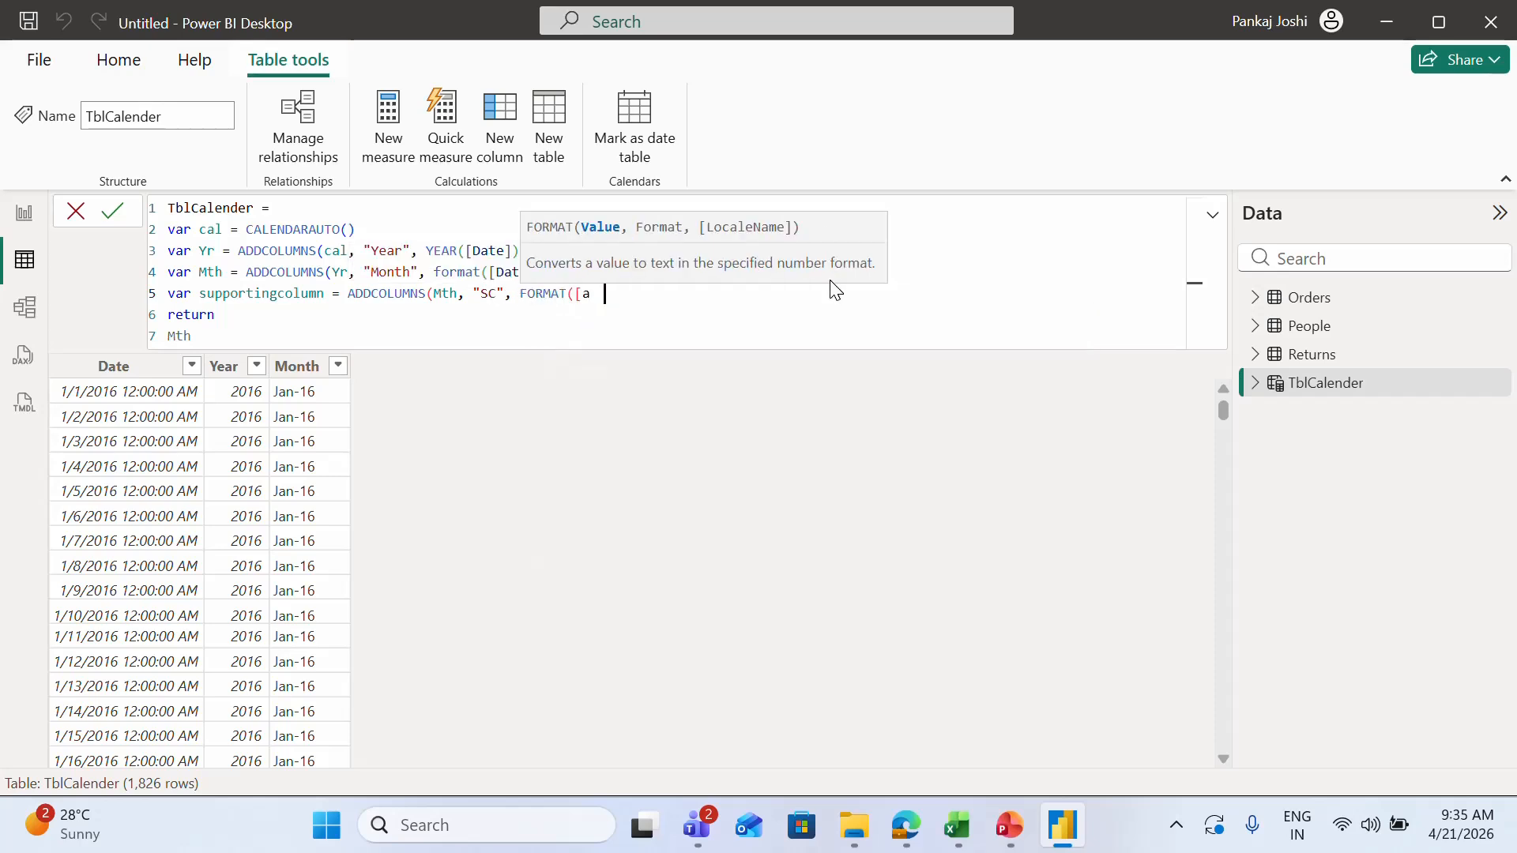
pyautogui.press('Tab')
pyautogui.write(', ')
pyautogui.write('"YYMM"))')
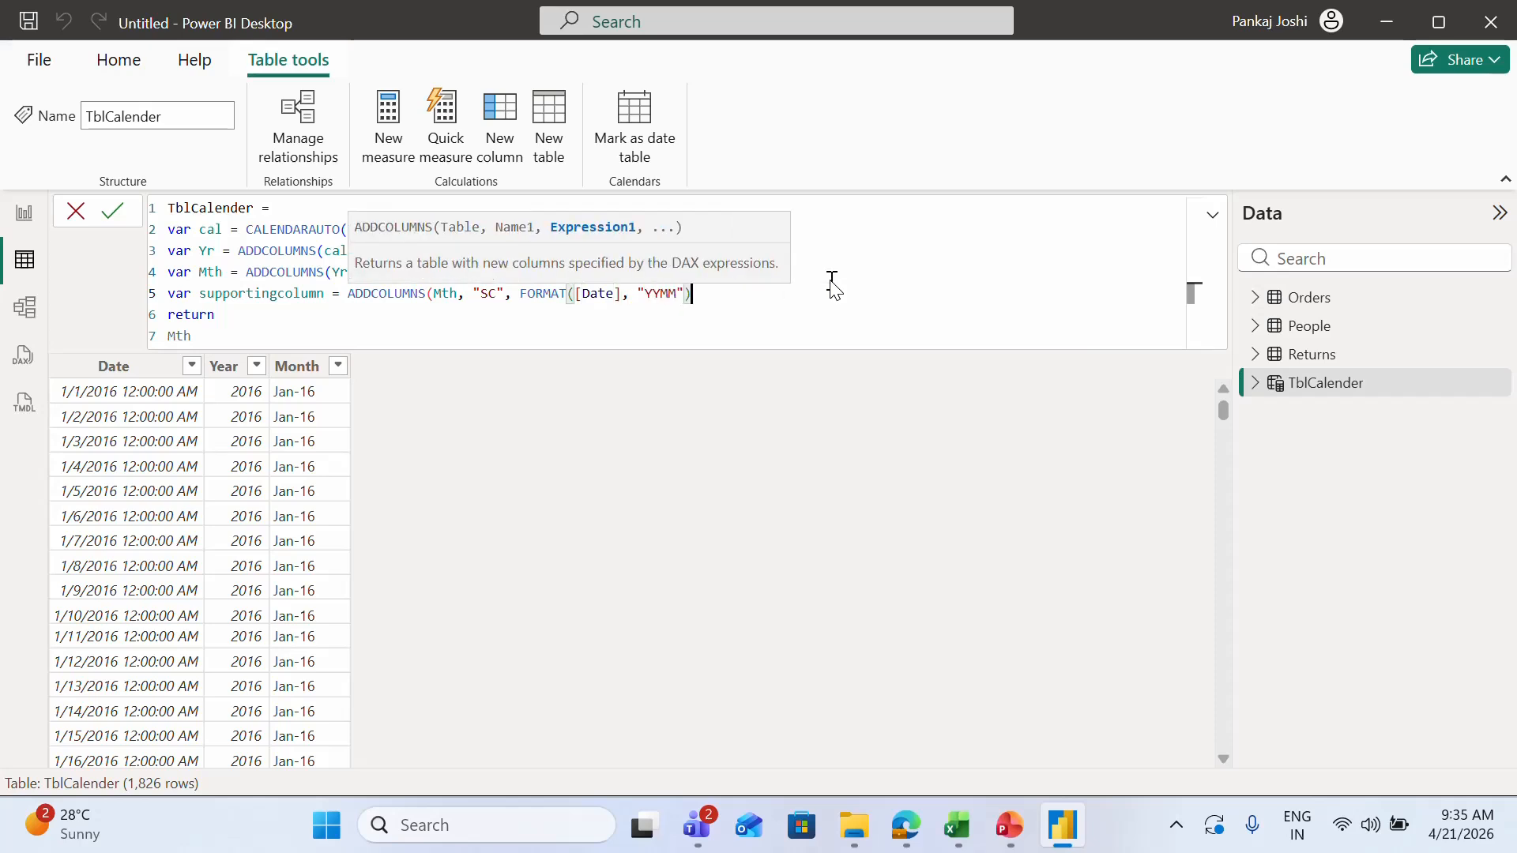
# Step: Make the TblCalender formula return supportingcolumn instead of Mth and commit it
pyautogui.doubleClick(308, 296)
pyautogui.hotkey('ctrl', 'c')
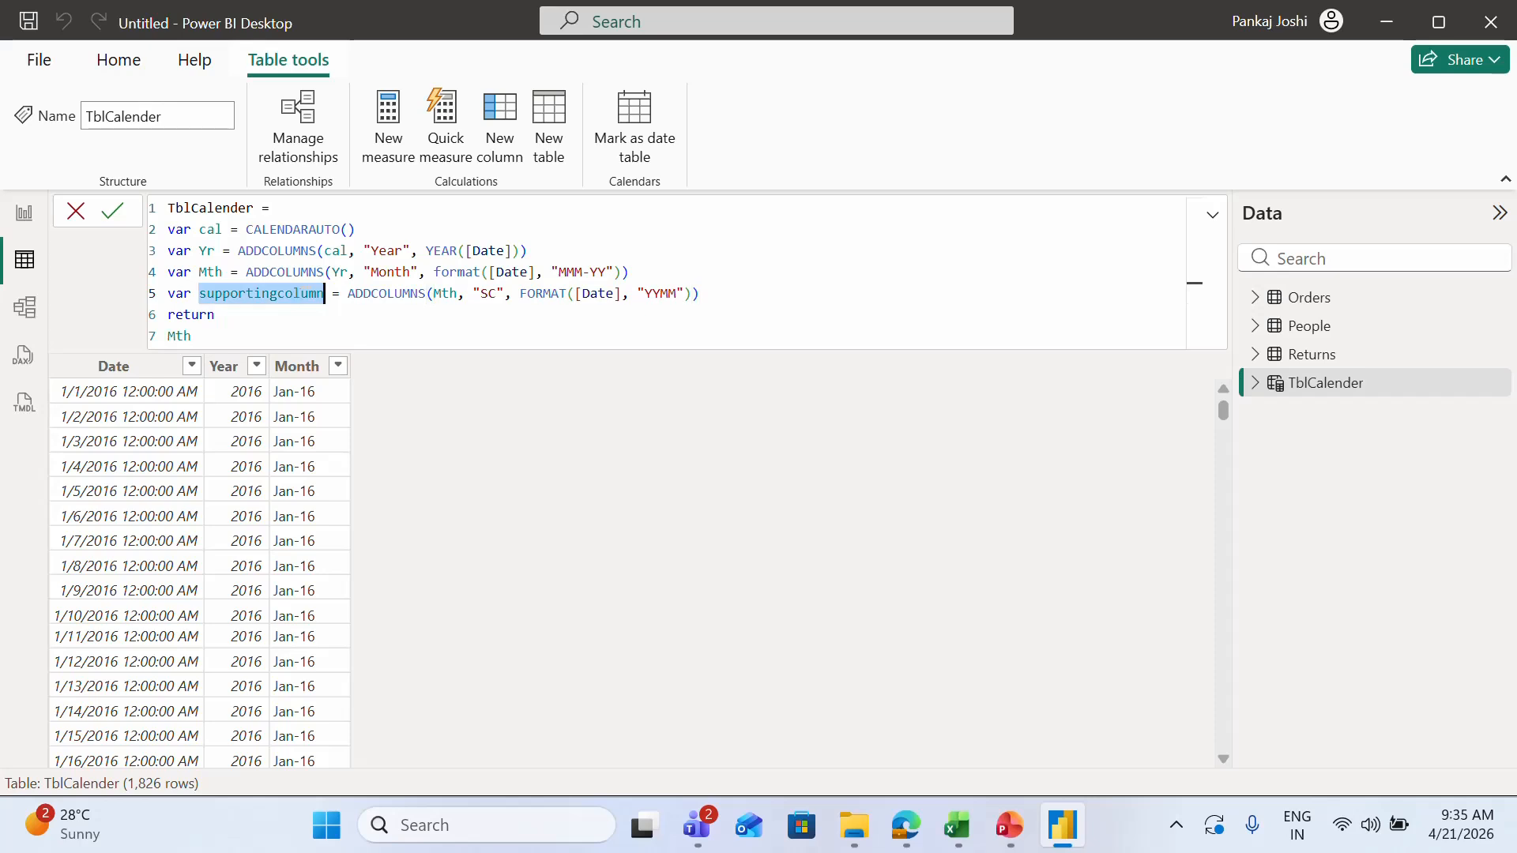
pyautogui.click(175, 335)
pyautogui.doubleClick(177, 336)
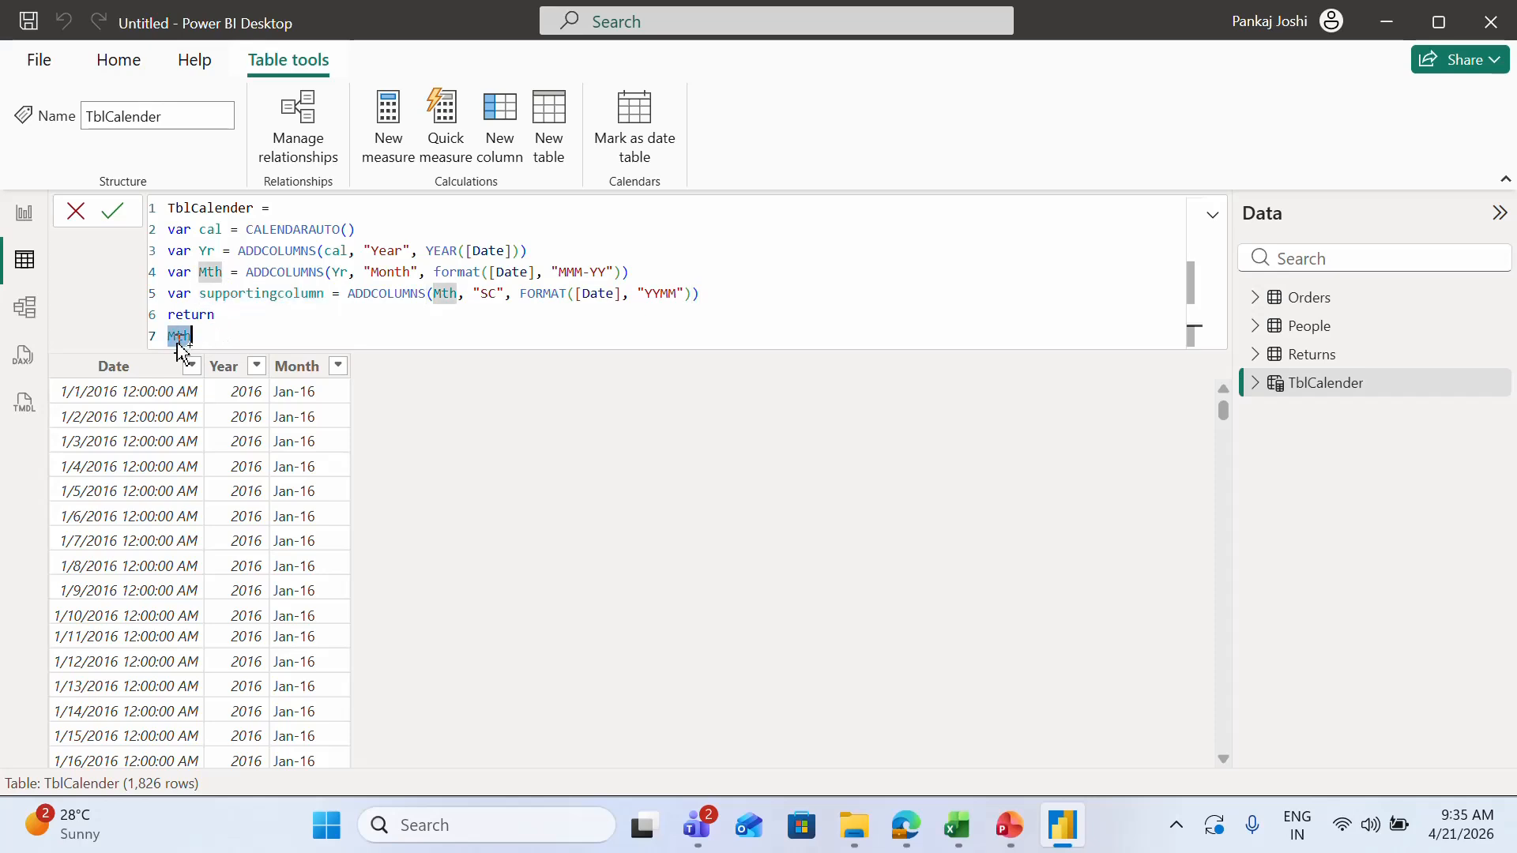
pyautogui.hotkey('ctrl', 'v')
pyautogui.click(112, 211)
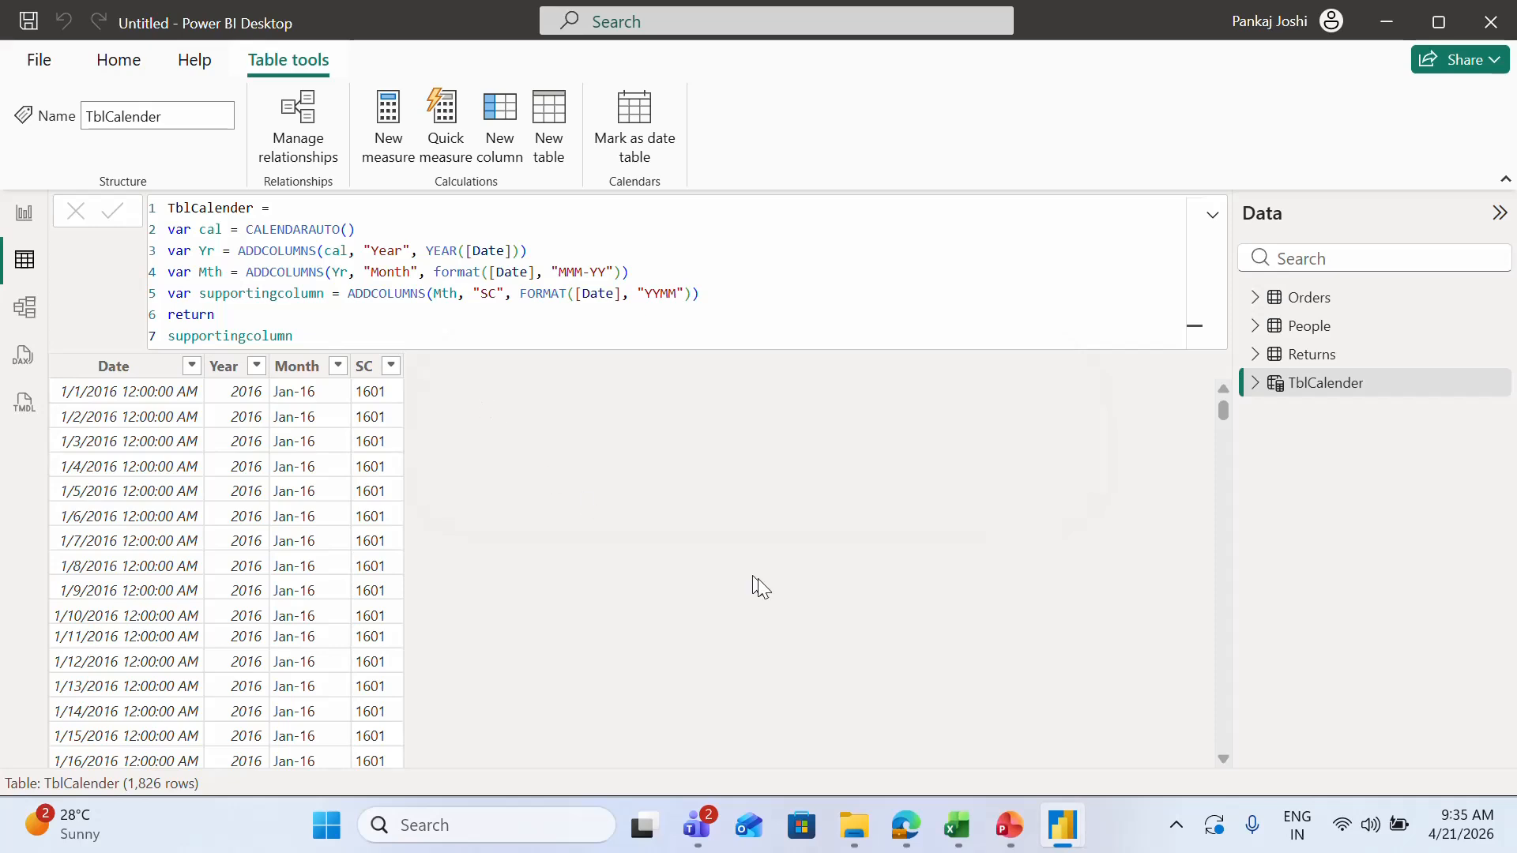
# Step: Sort TblCalender's Month column by the SC column and return to the report page
pyautogui.click(304, 367)
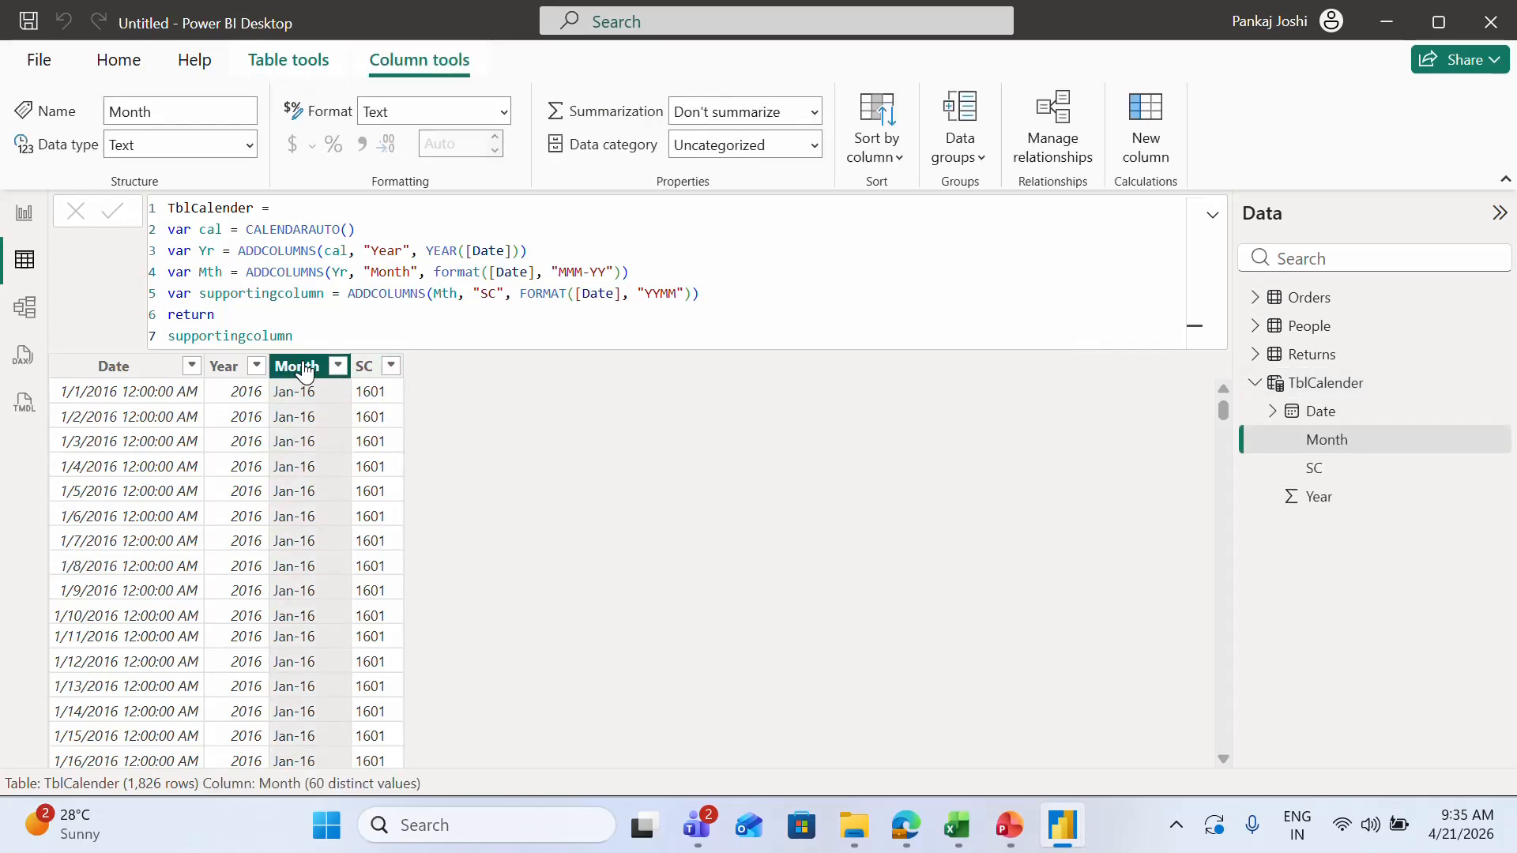
pyautogui.click(876, 146)
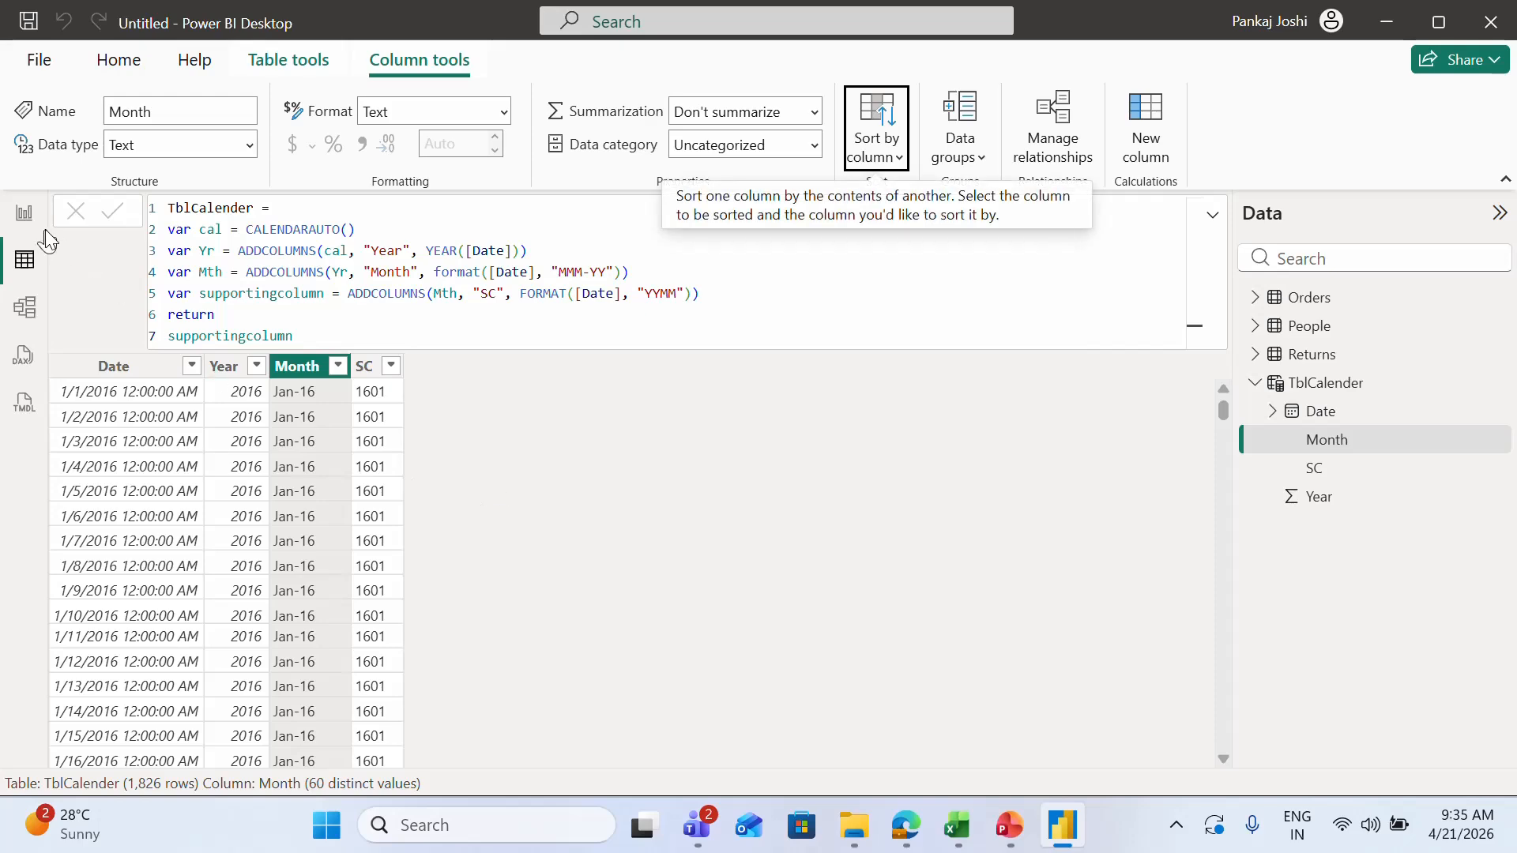
pyautogui.click(24, 212)
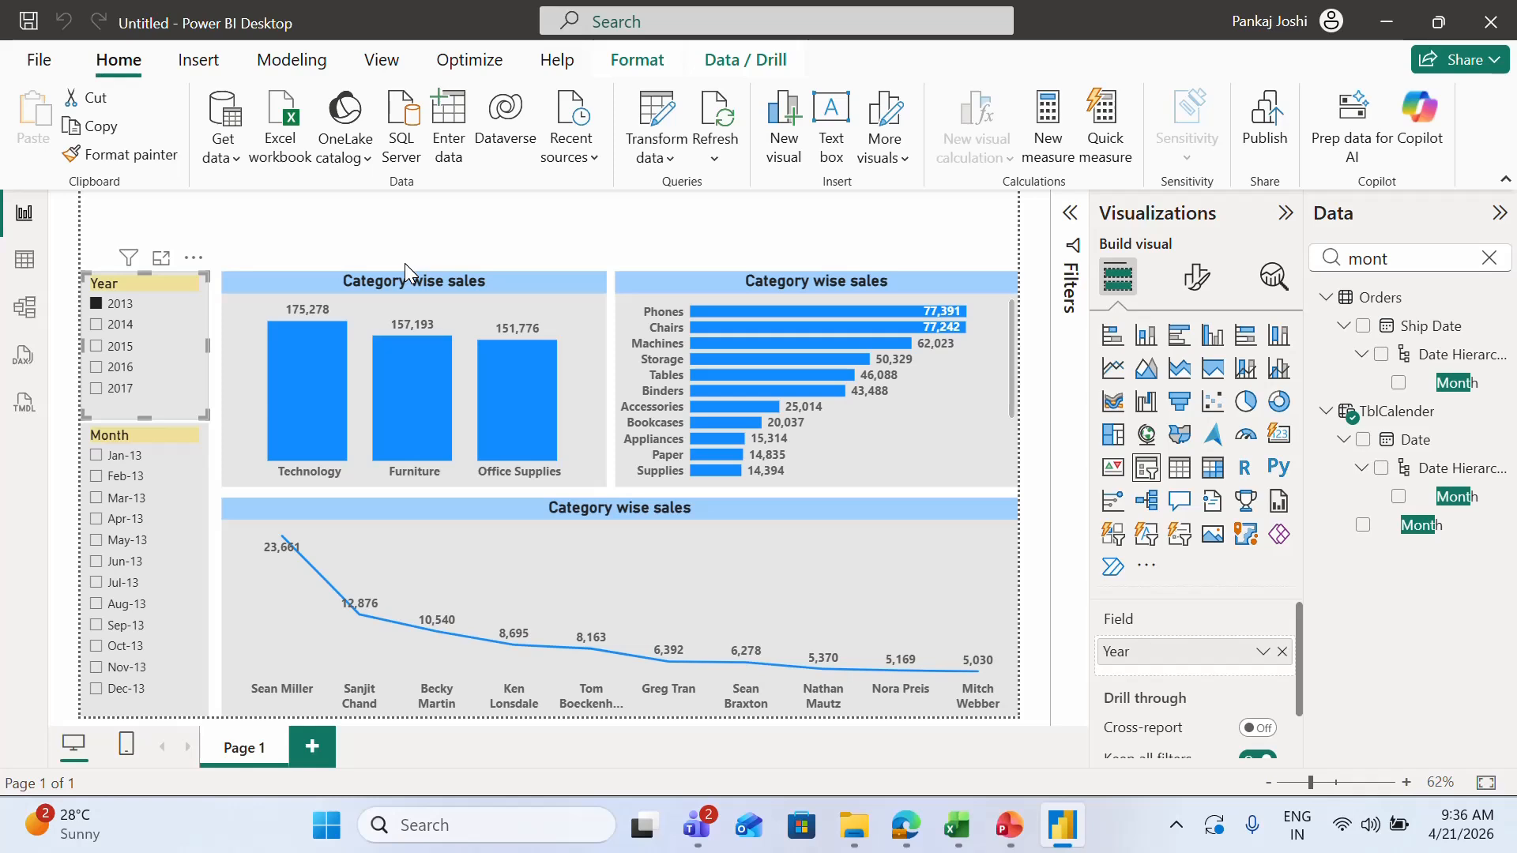
pyautogui.click(404, 263)
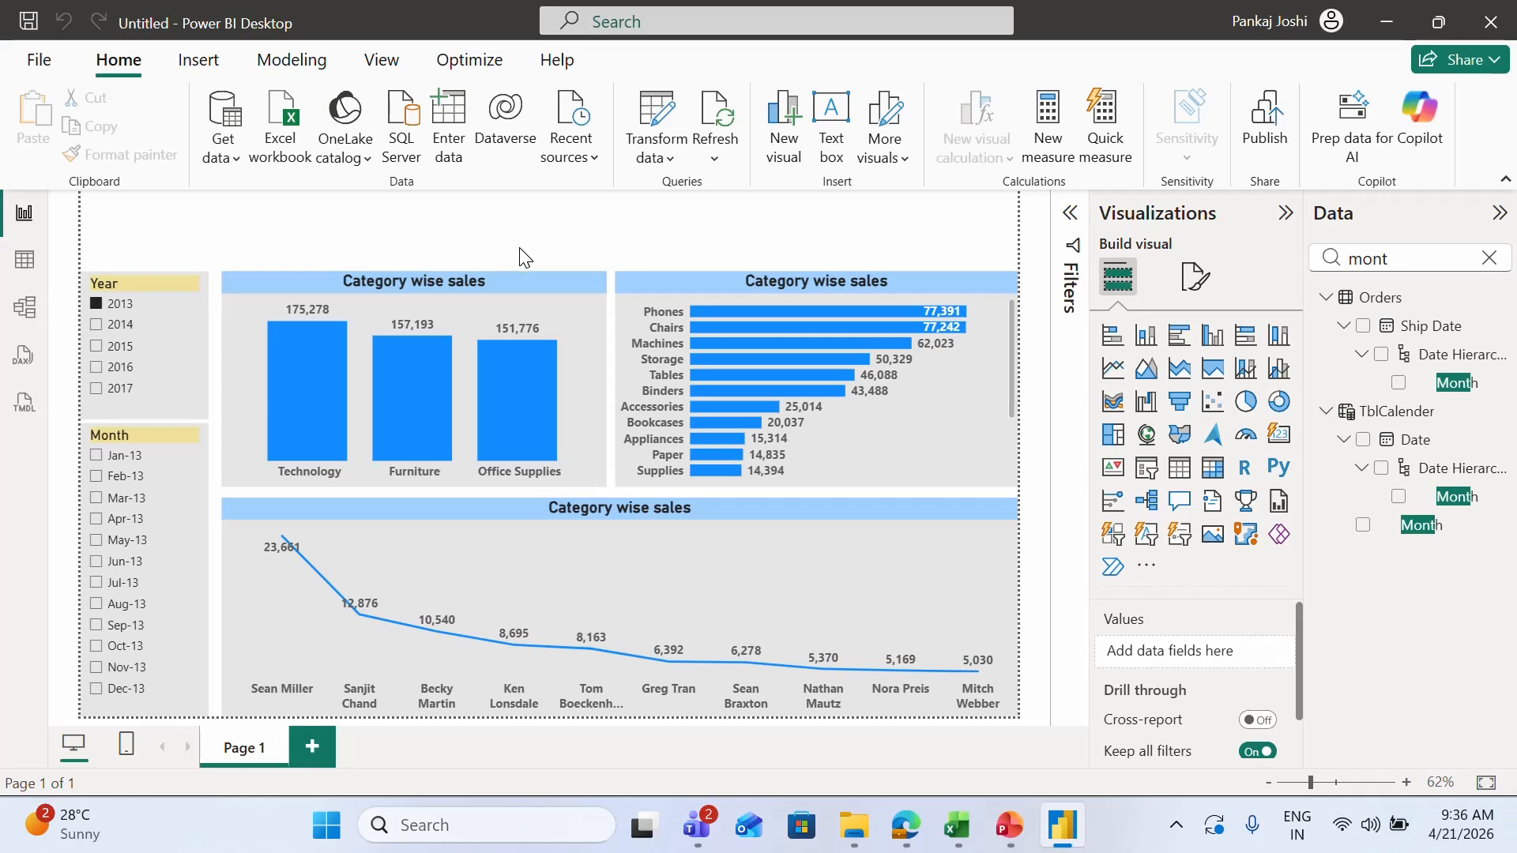
# Step: Test the Month slicer by filtering the report to Mar-13 and Feb-13, clearing each selection
pyautogui.click(130, 500)
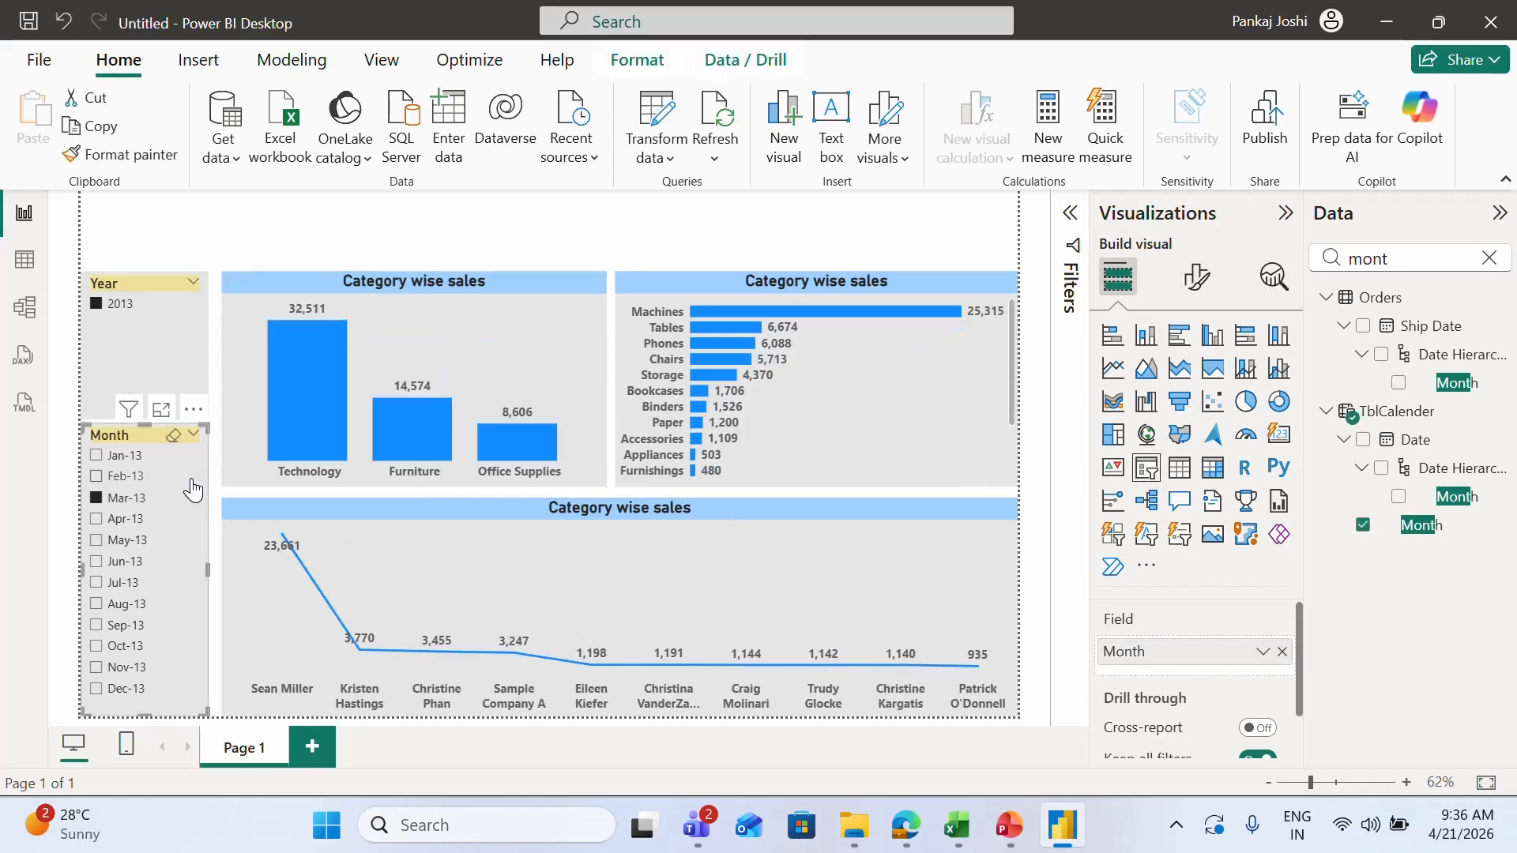
pyautogui.click(129, 477)
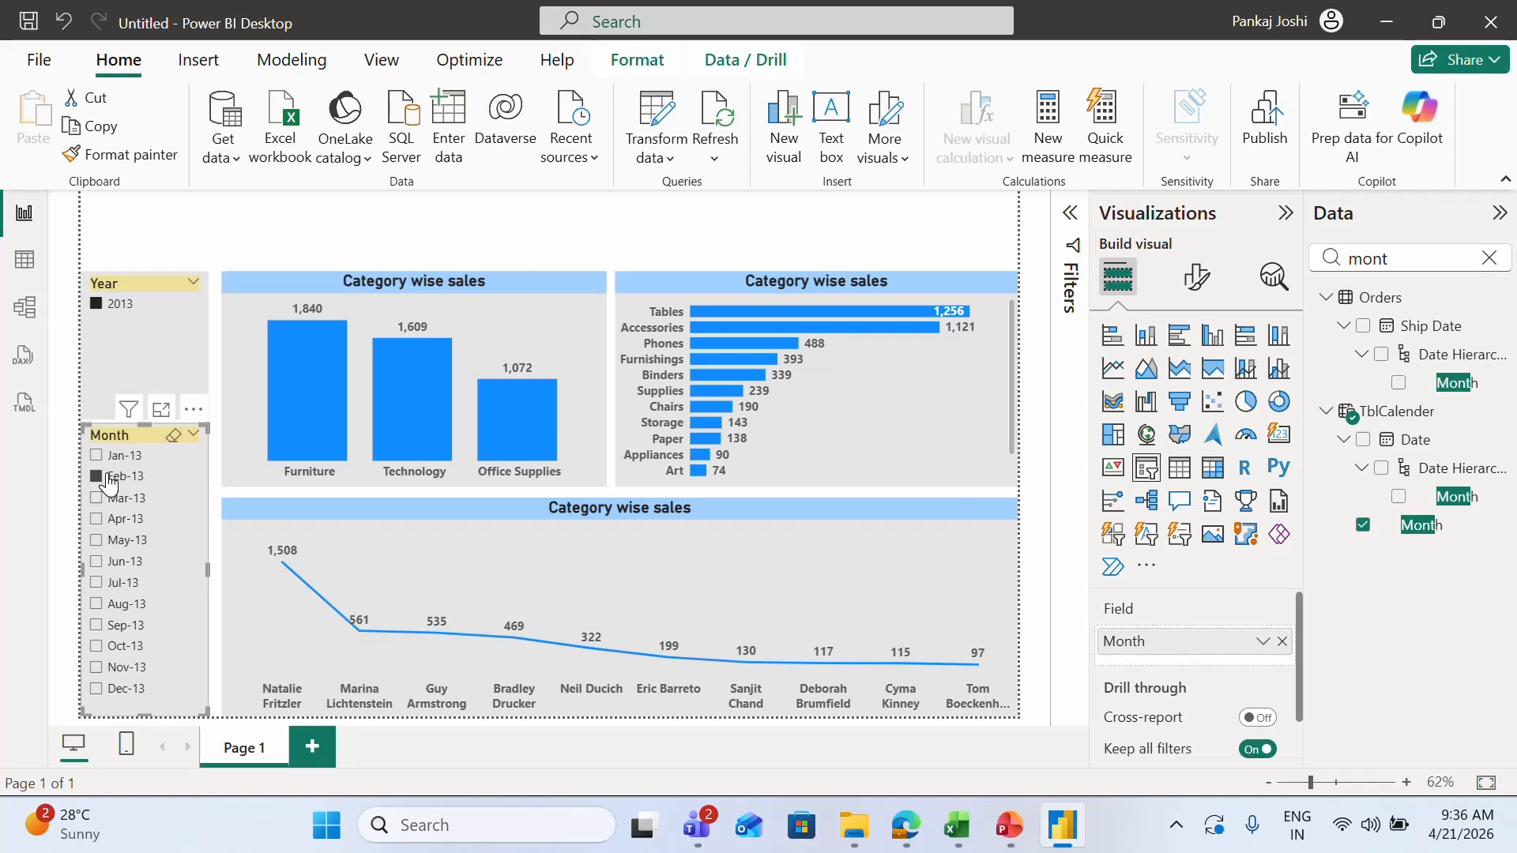
pyautogui.click(108, 478)
pyautogui.hotkey('ctrl', 's')
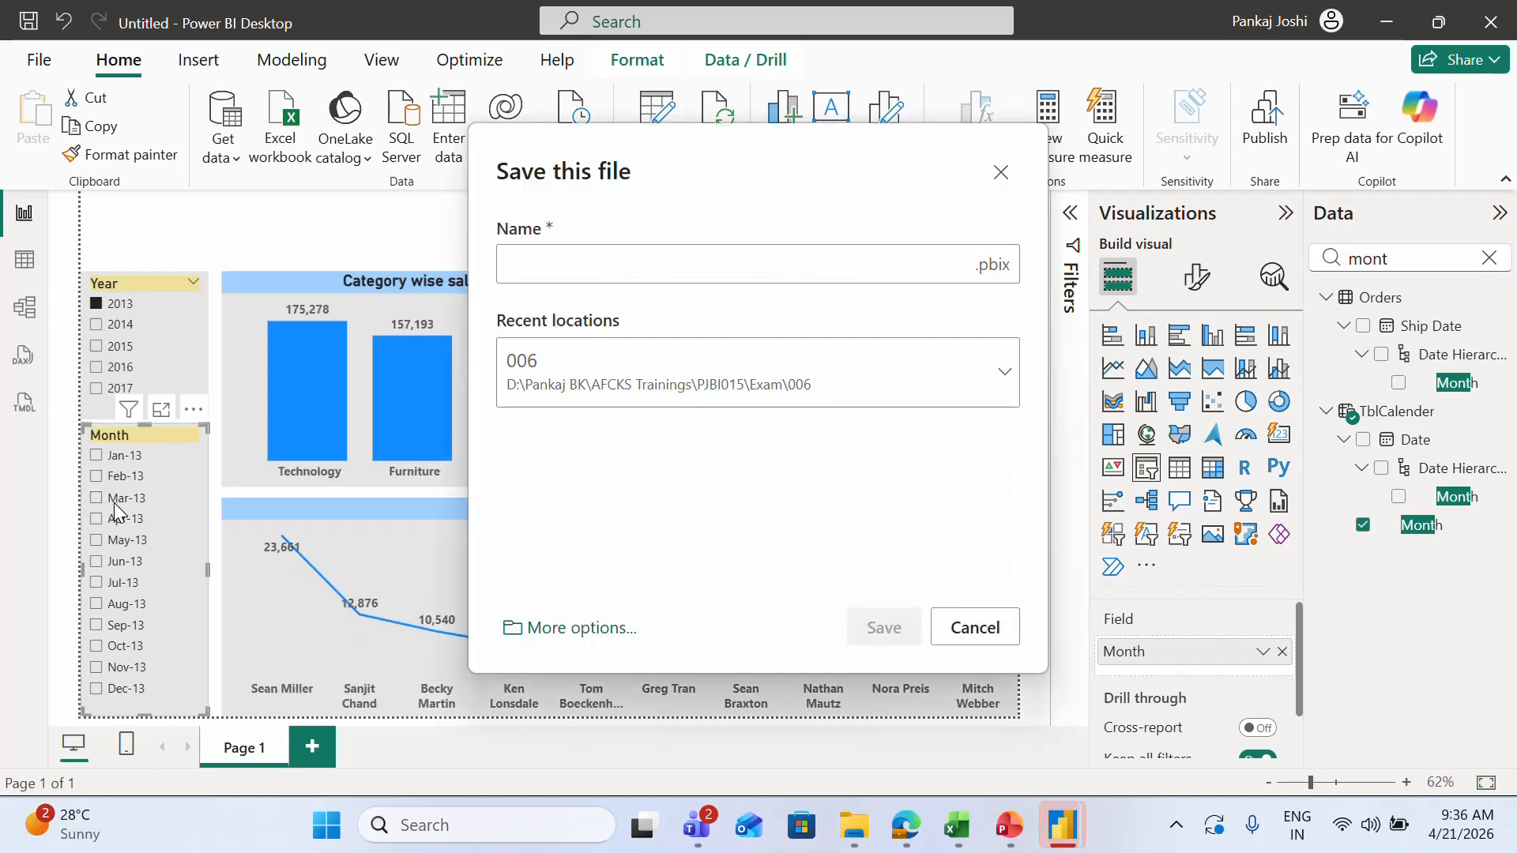
pyautogui.press('Escape')
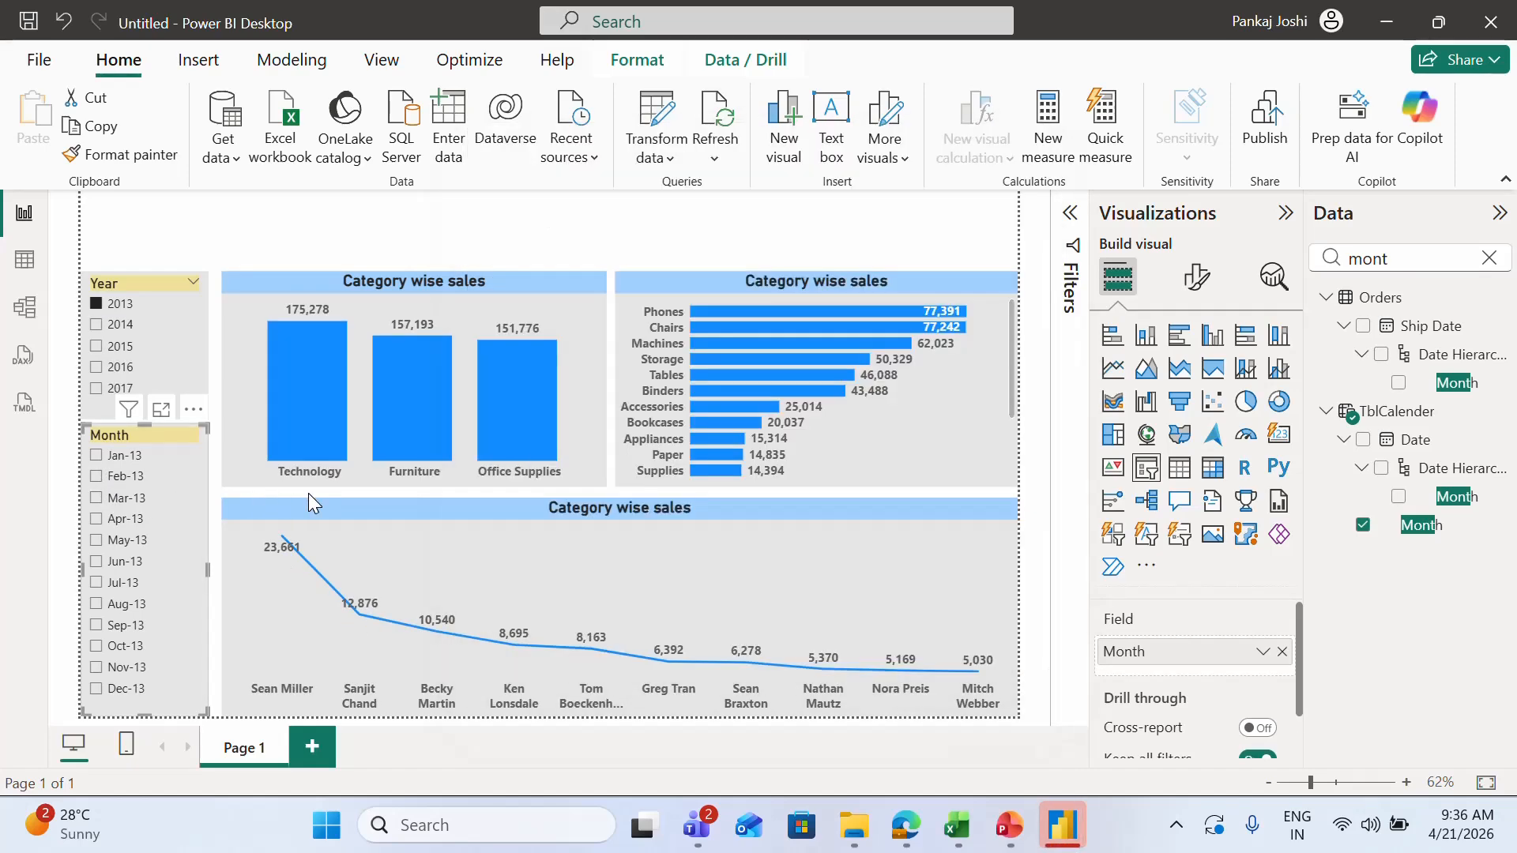
pyautogui.click(122, 499)
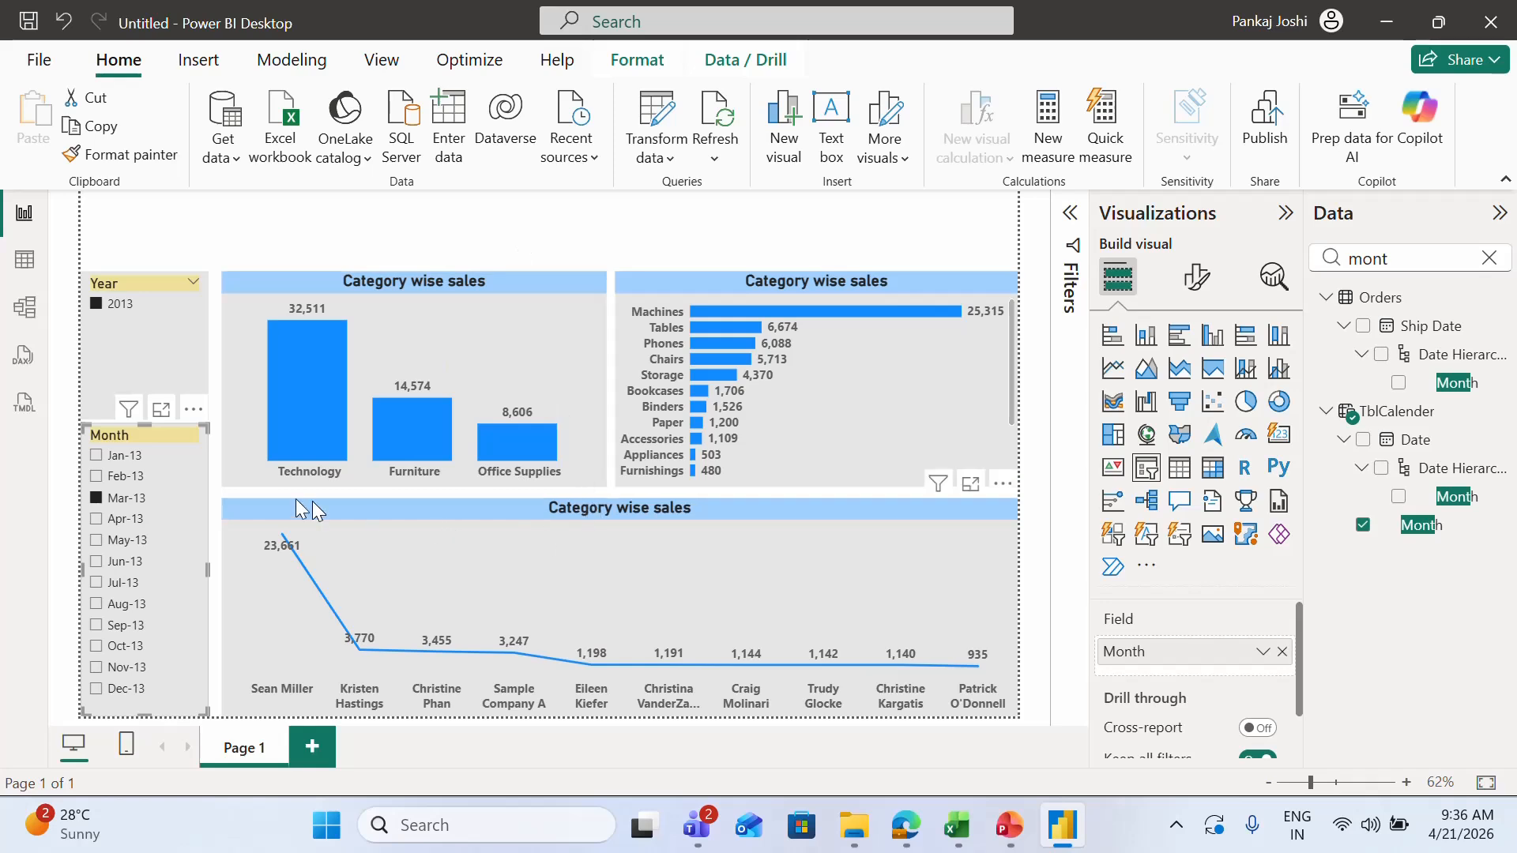
pyautogui.click(129, 496)
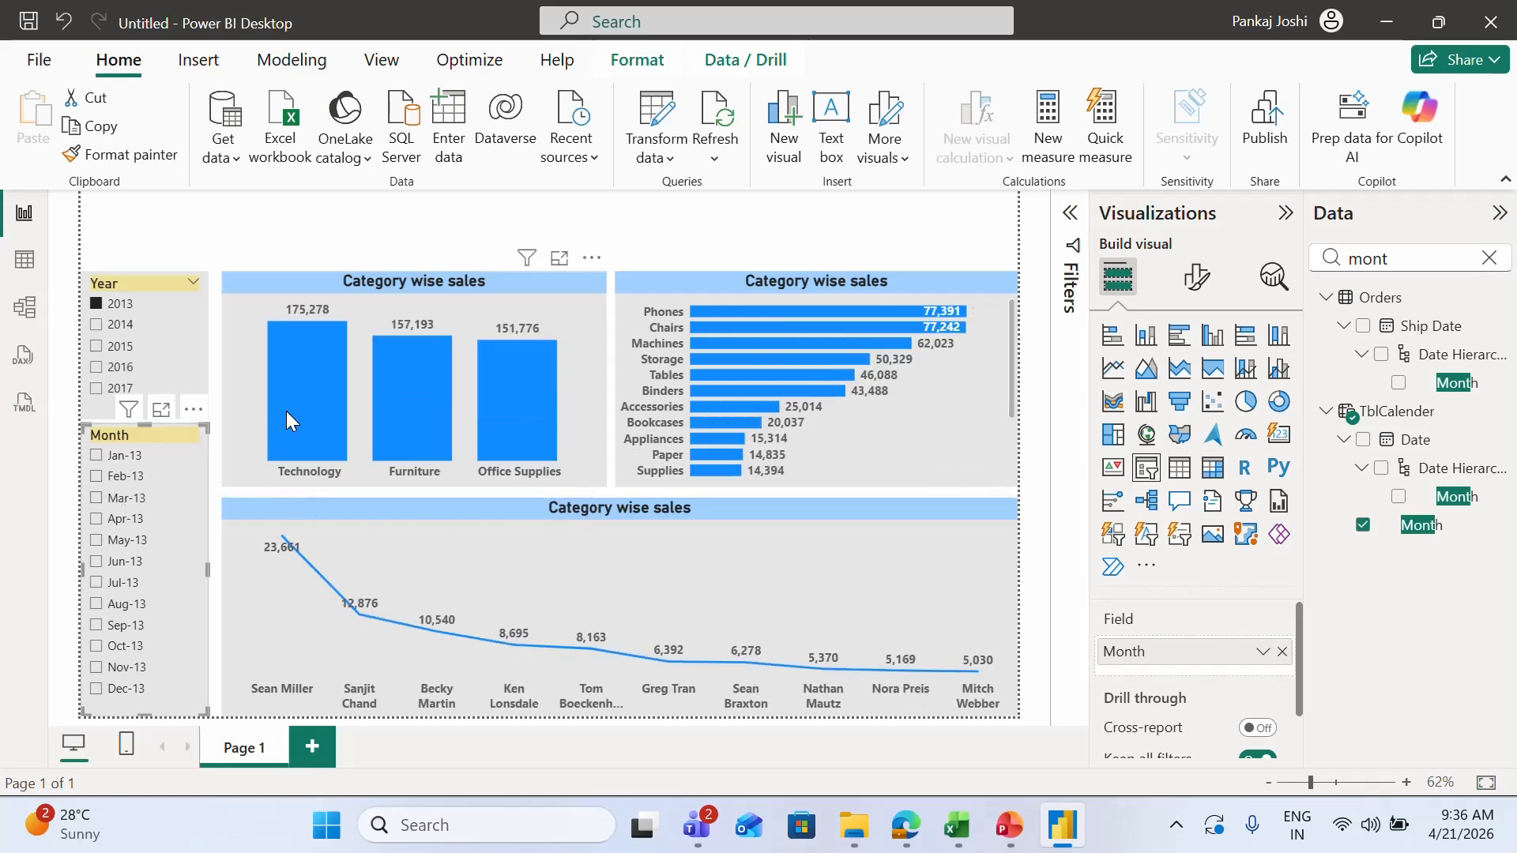
# Step: Test cross-filtering from the Office Supplies column and the Storage bar, and clear the chart selections
pyautogui.moveTo(289, 421)
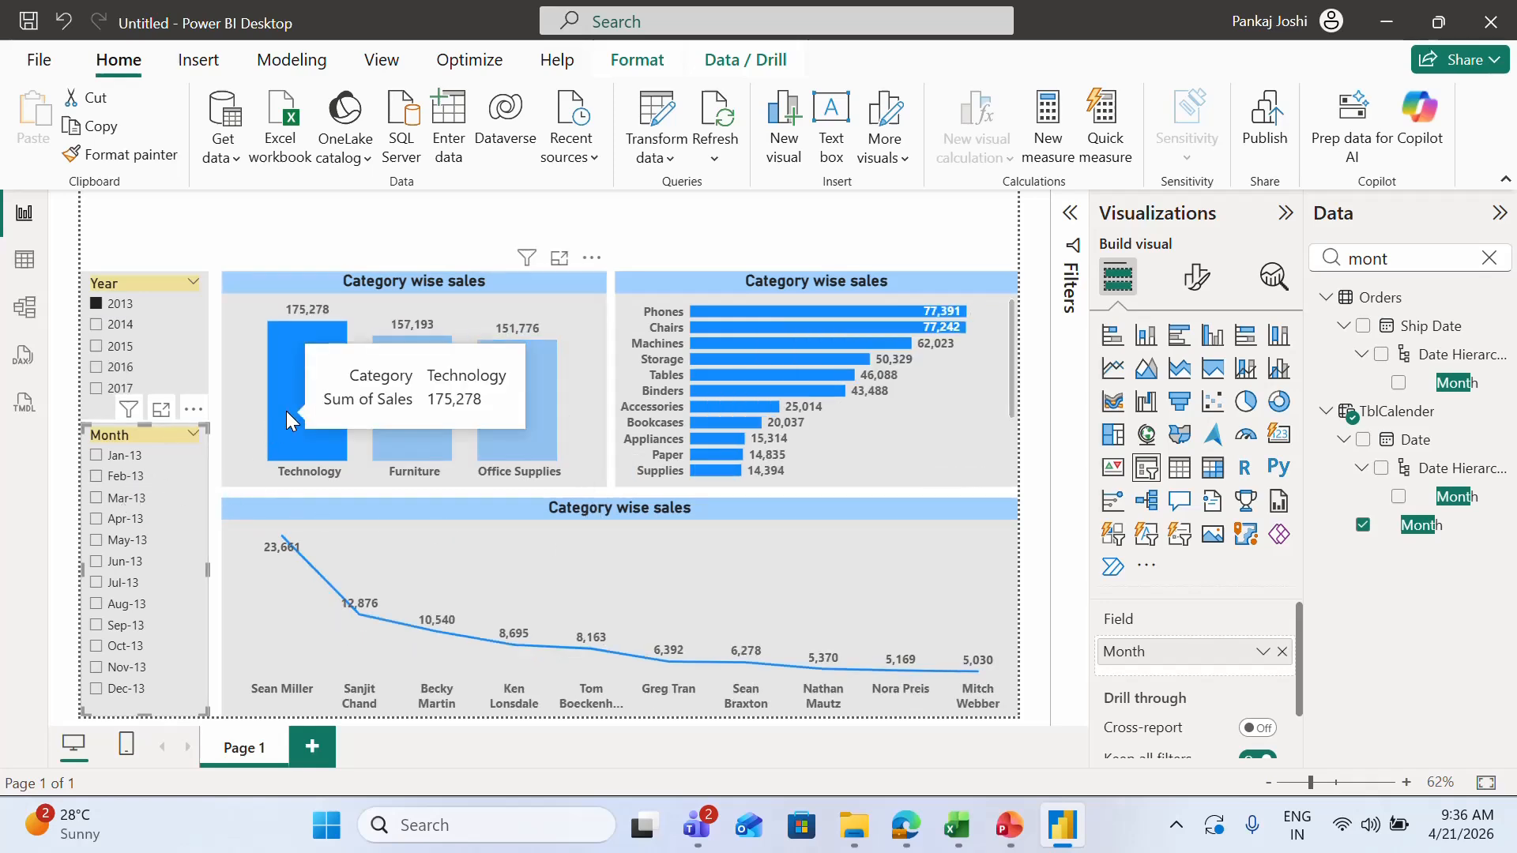
pyautogui.click(531, 375)
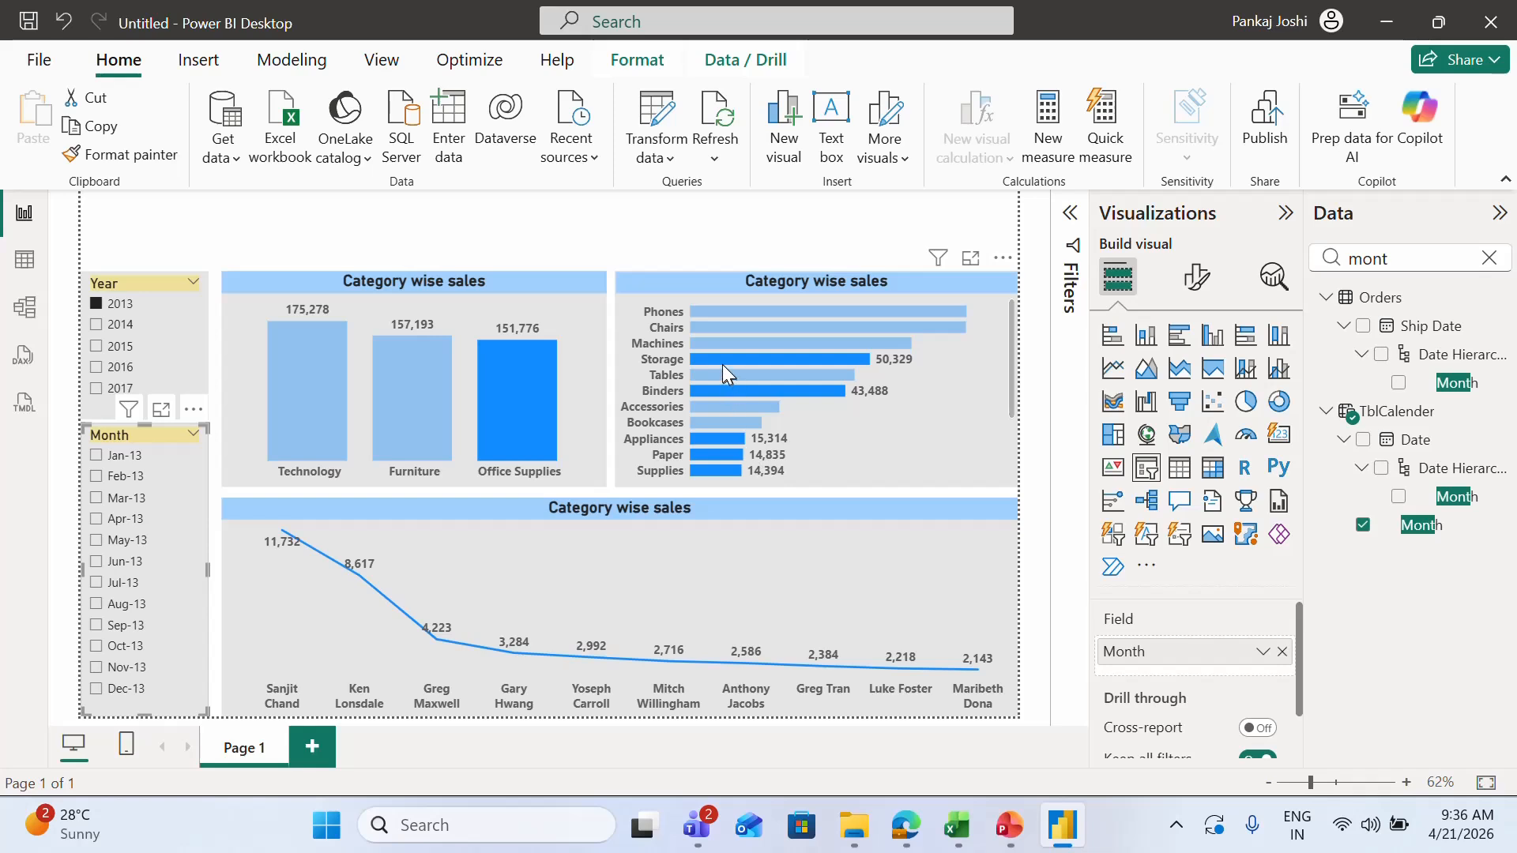
pyautogui.click(718, 359)
pyautogui.click(718, 358)
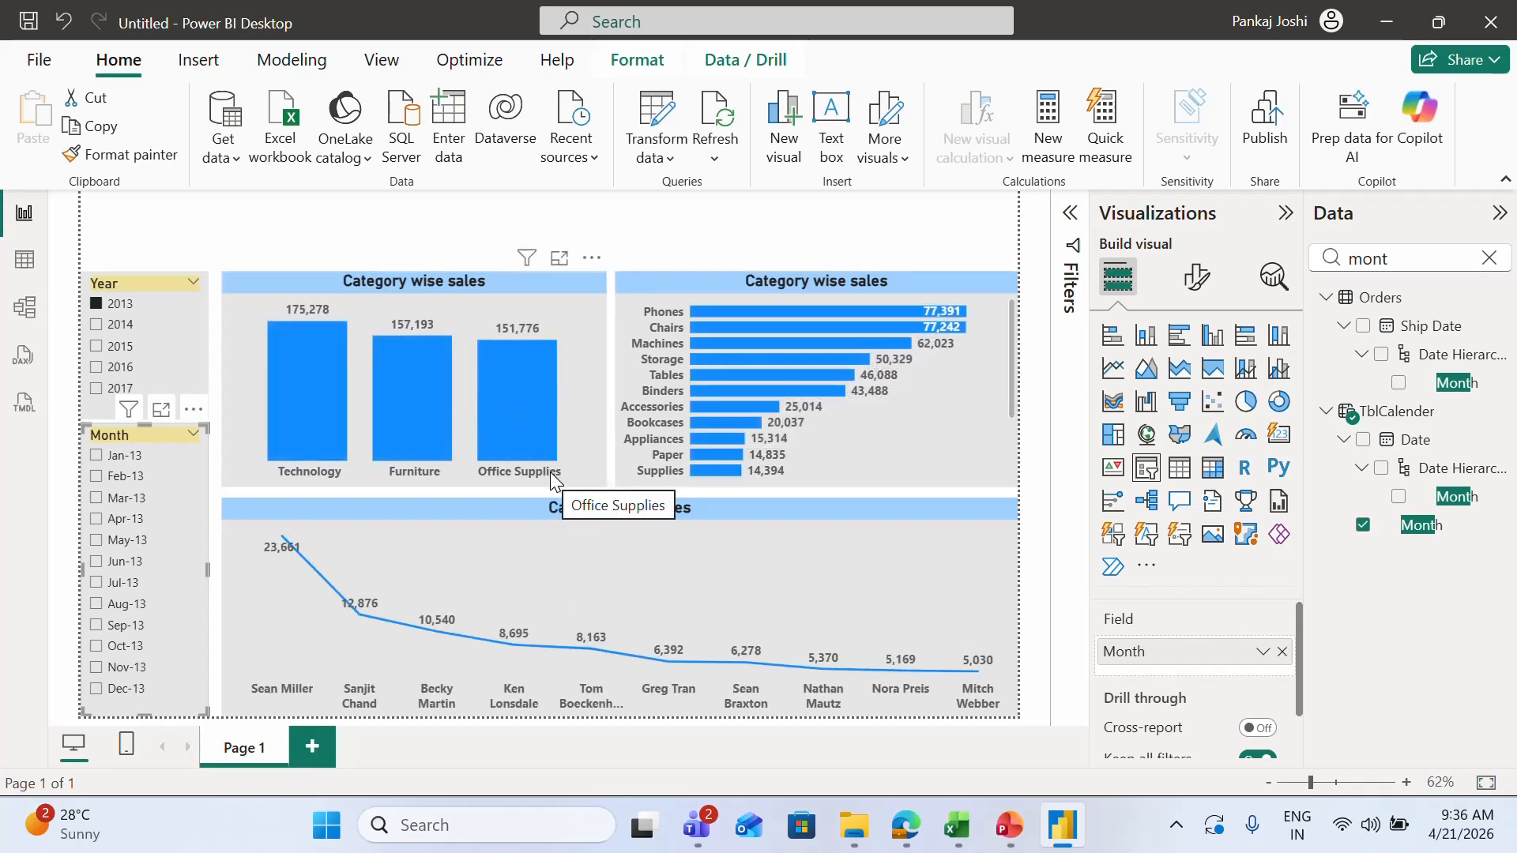
pyautogui.click(400, 264)
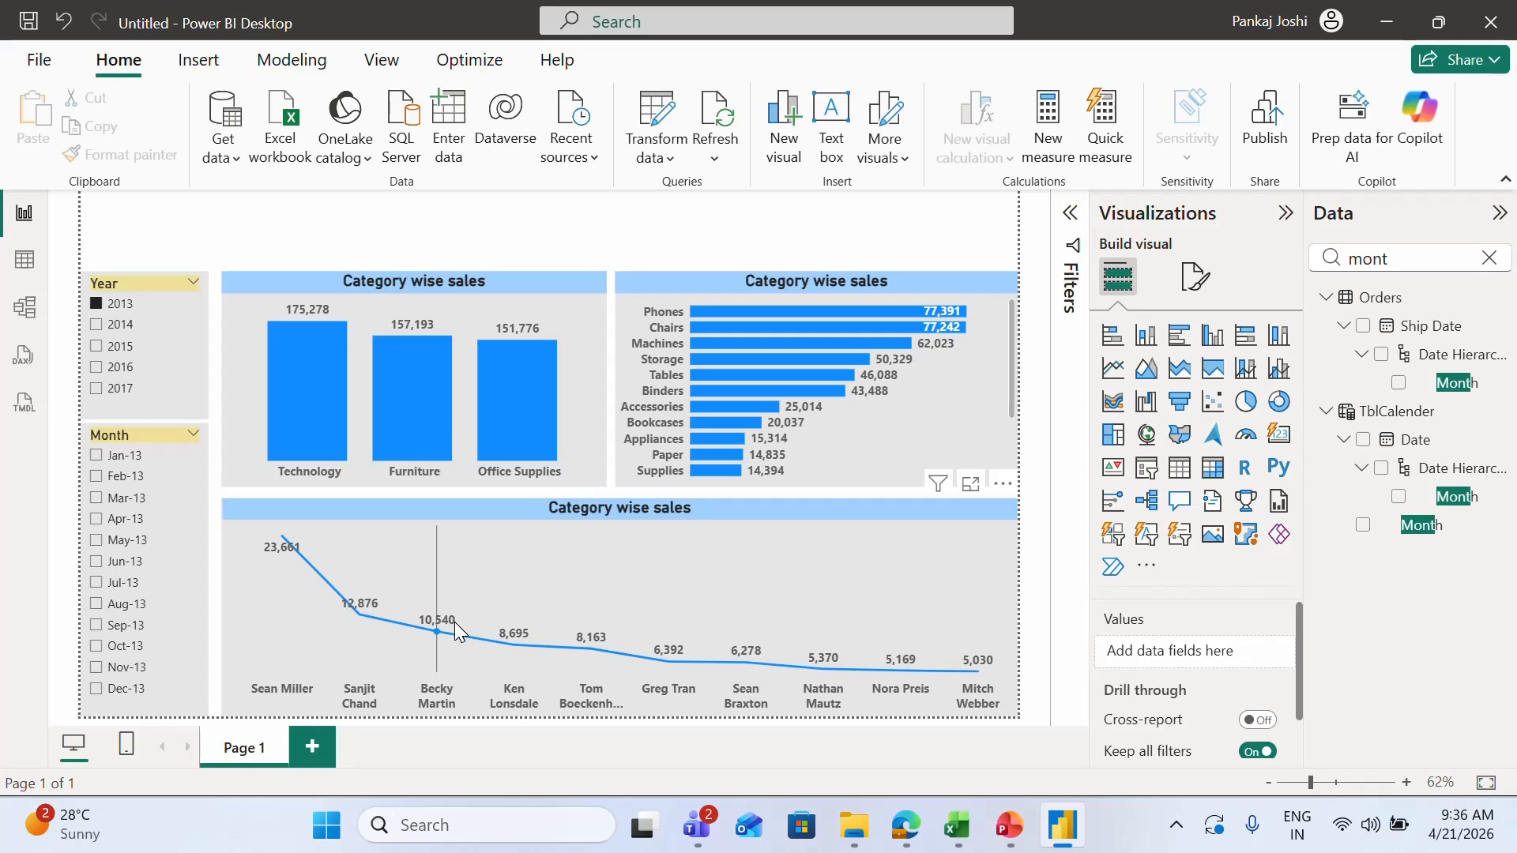
# Step: Rename the report page as Main and add a second page named DrillownPage
pyautogui.doubleClick(245, 746)
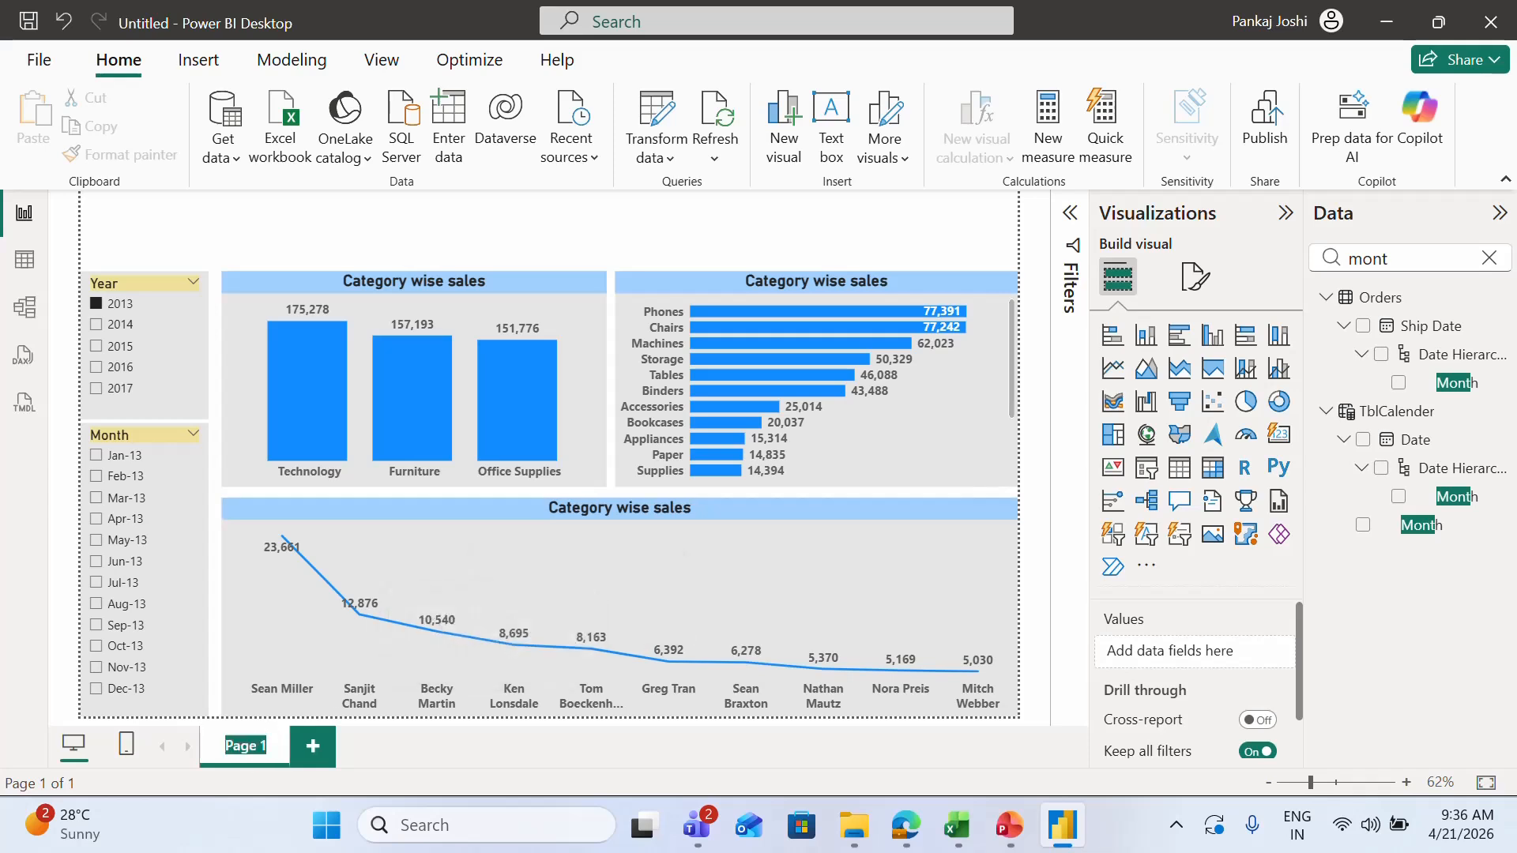
pyautogui.write('Main')
pyautogui.press('Return')
pyautogui.click(302, 747)
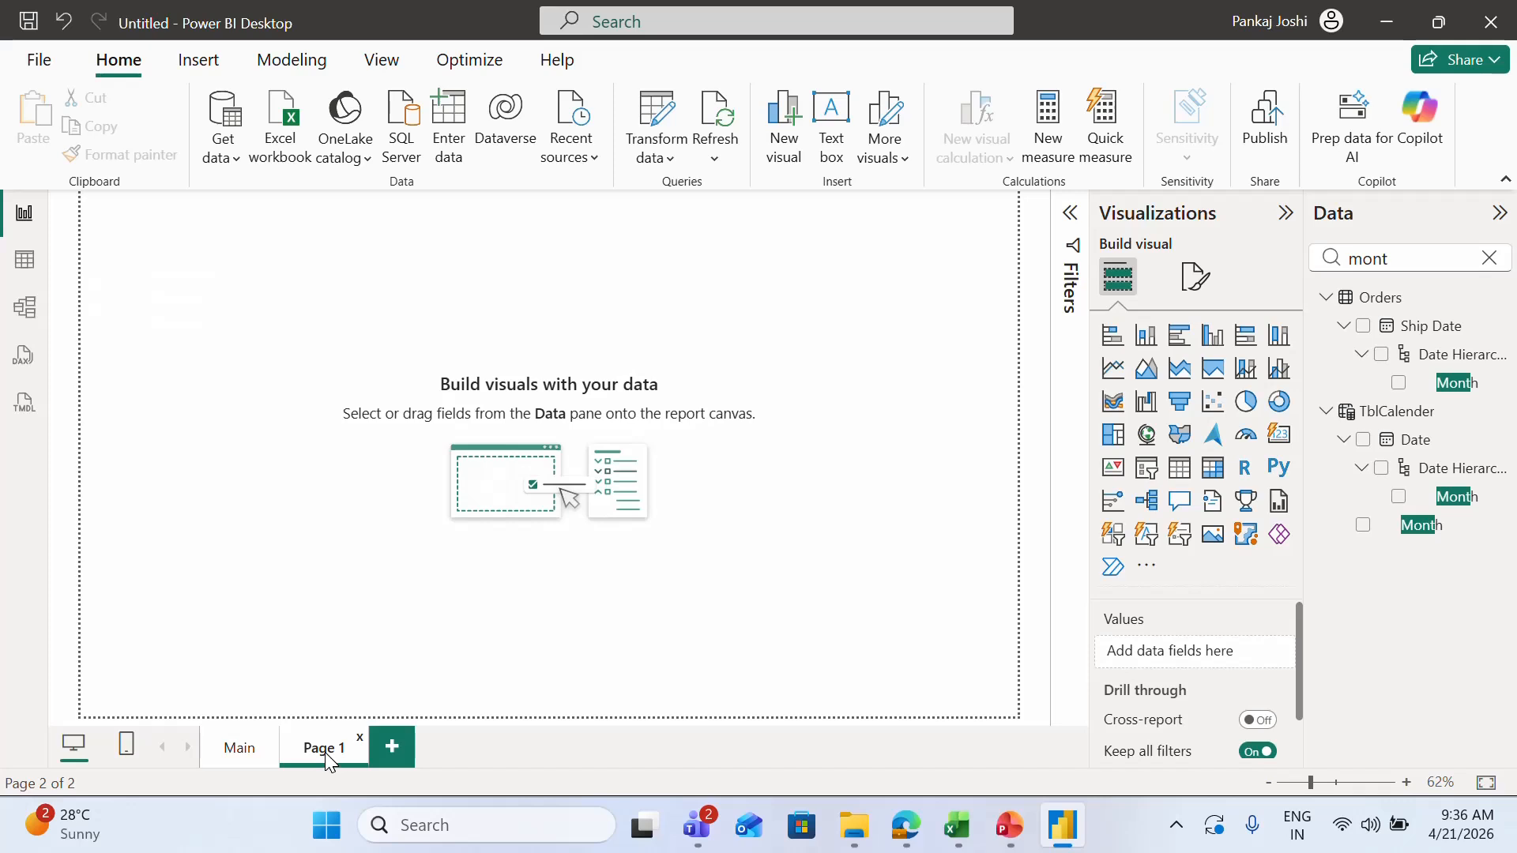
pyautogui.doubleClick(324, 752)
pyautogui.write('DrillownPage')
pyautogui.press('Return')
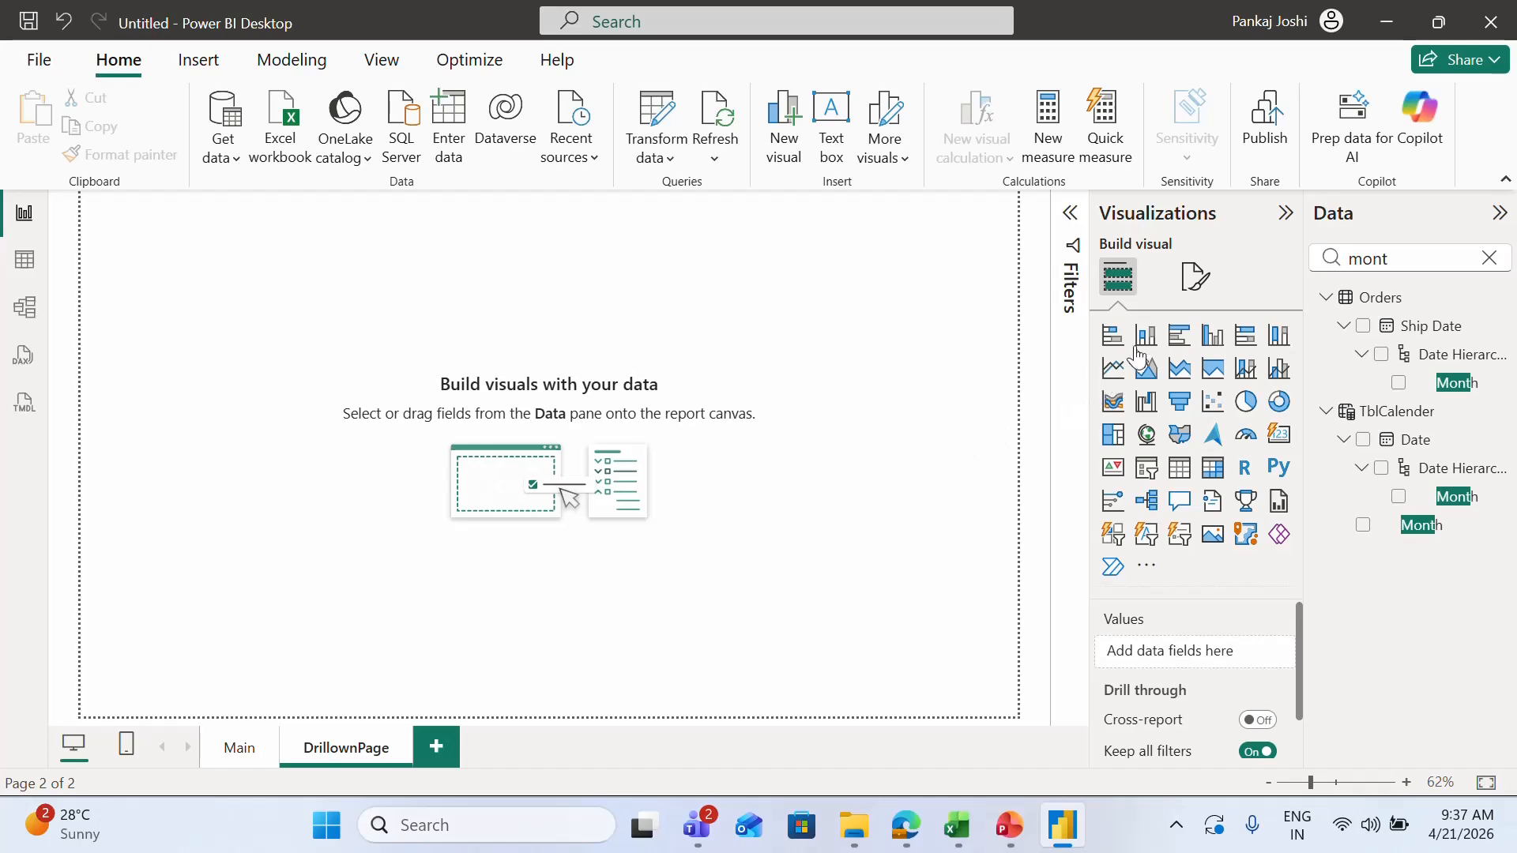
# Step: Insert a stacked bar chart on DrillownPage, move it away from the page corner and enlarge it
pyautogui.click(1114, 337)
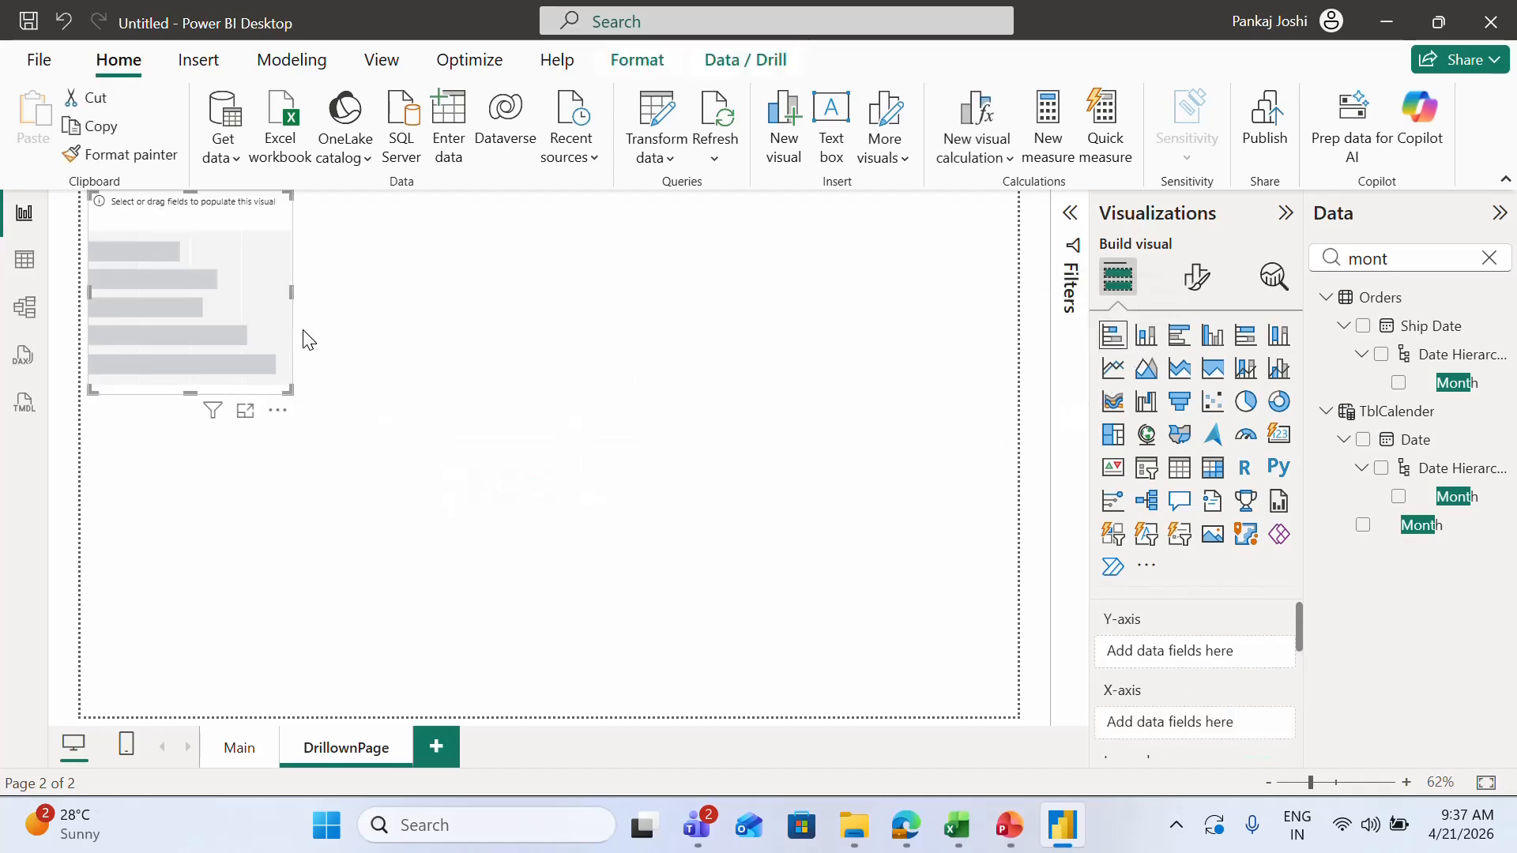
pyautogui.moveTo(205, 310); pyautogui.dragTo(297, 371)
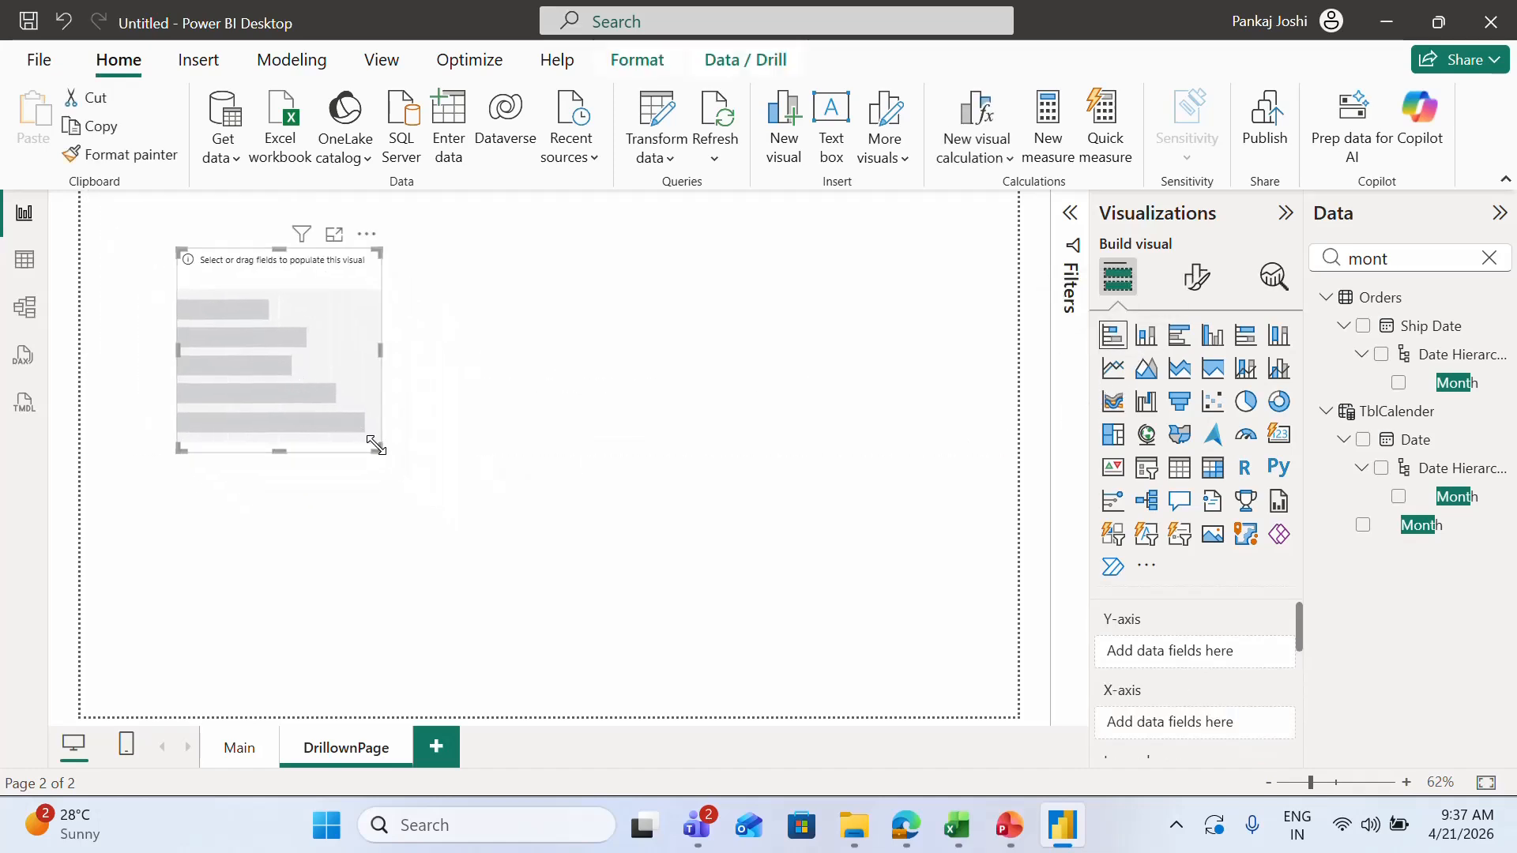
pyautogui.moveTo(379, 449); pyautogui.dragTo(628, 580)
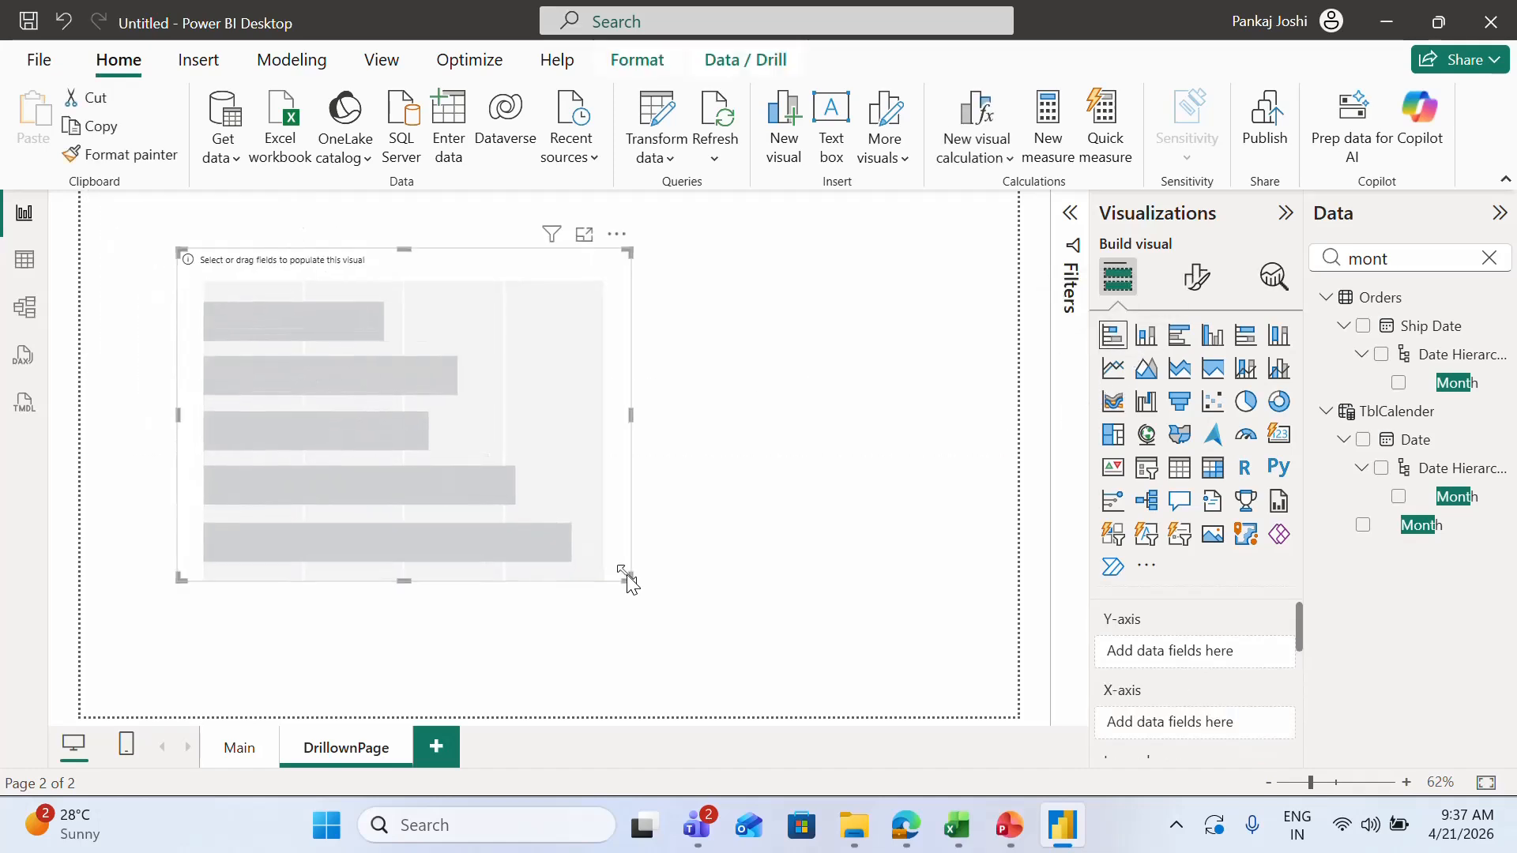
# Step: Assign Region from Orders to the bar chart's Y-axis and Sales to its X-axis
pyautogui.click(1489, 258)
pyautogui.write('region')
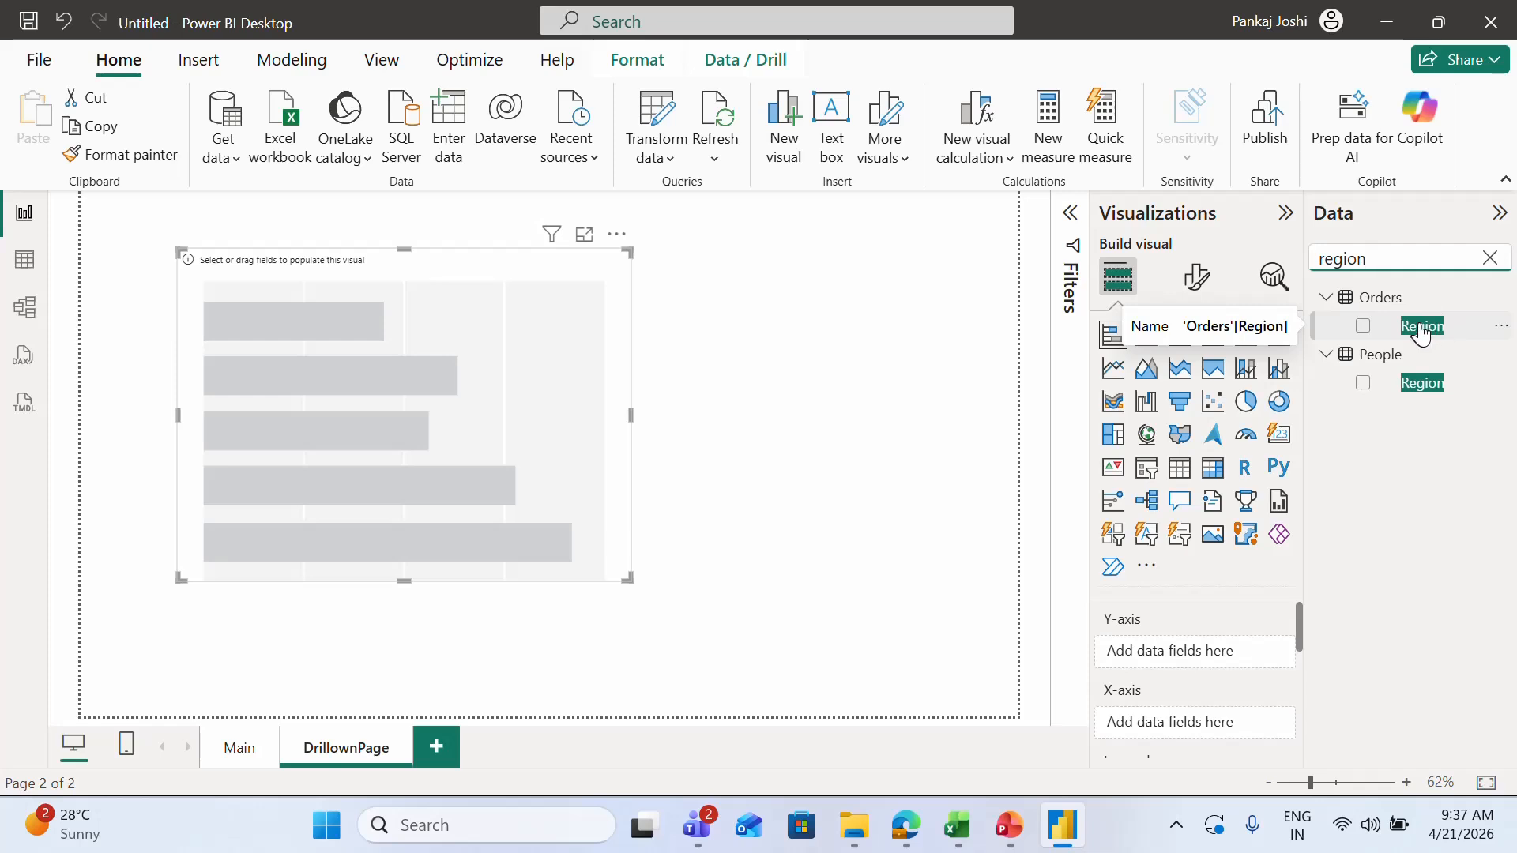
pyautogui.moveTo(1420, 327); pyautogui.dragTo(1167, 665)
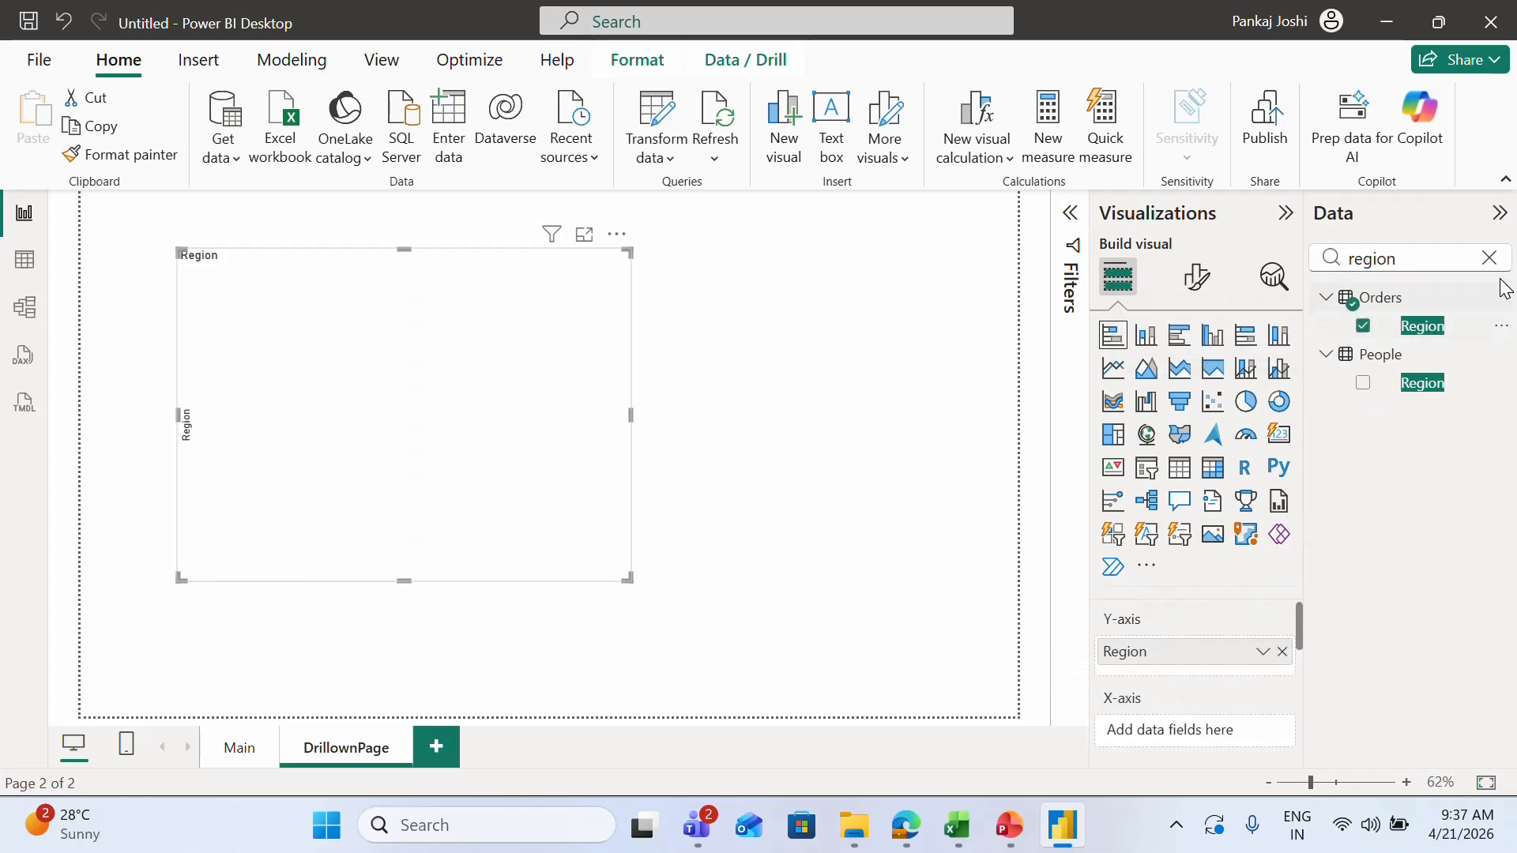
pyautogui.click(1489, 258)
pyautogui.write('sae')
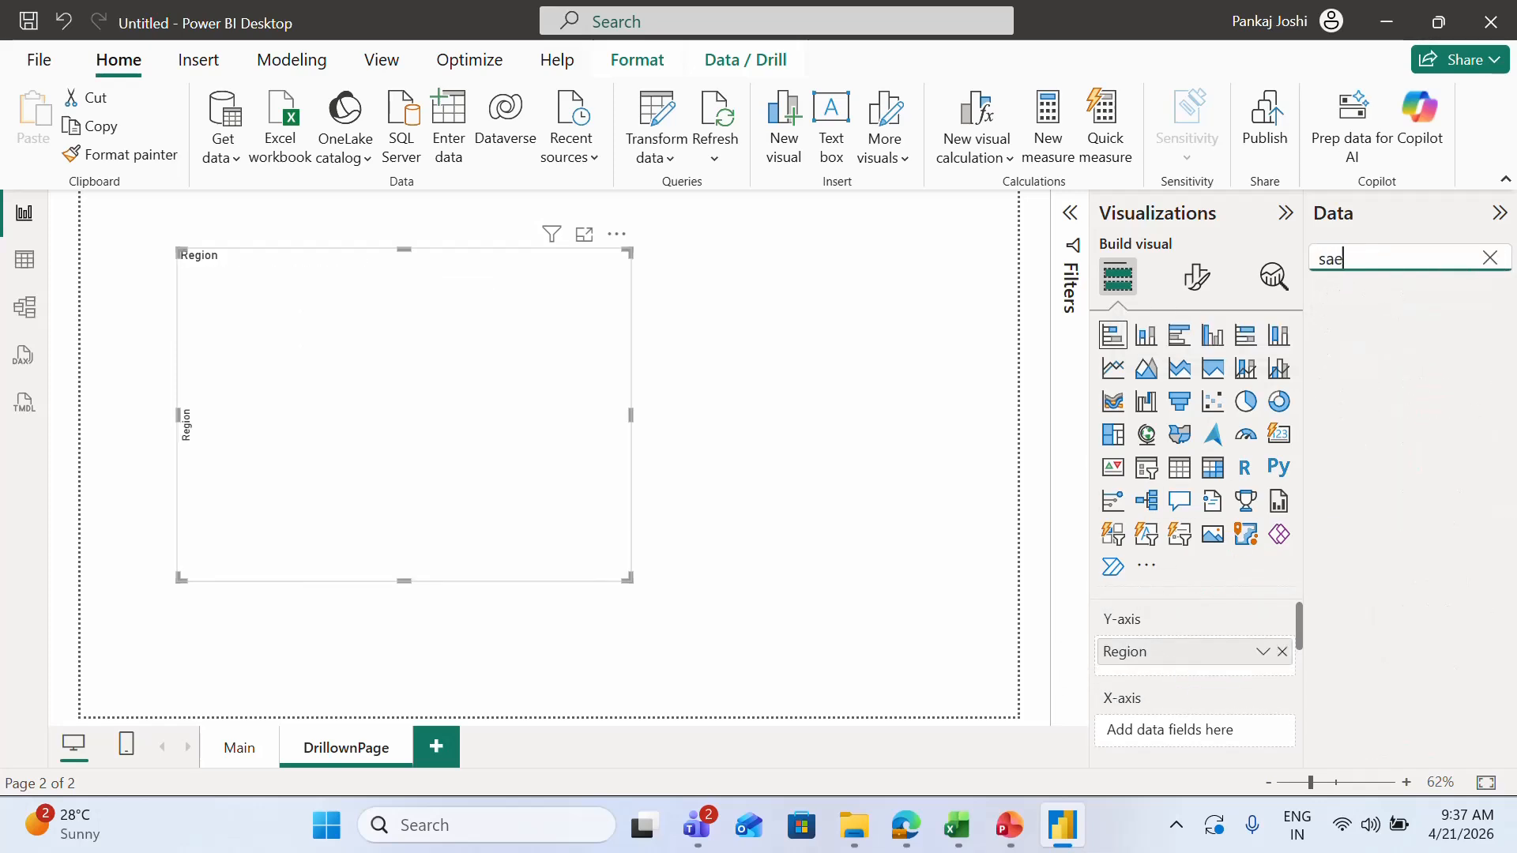
pyautogui.press('BackSpace')
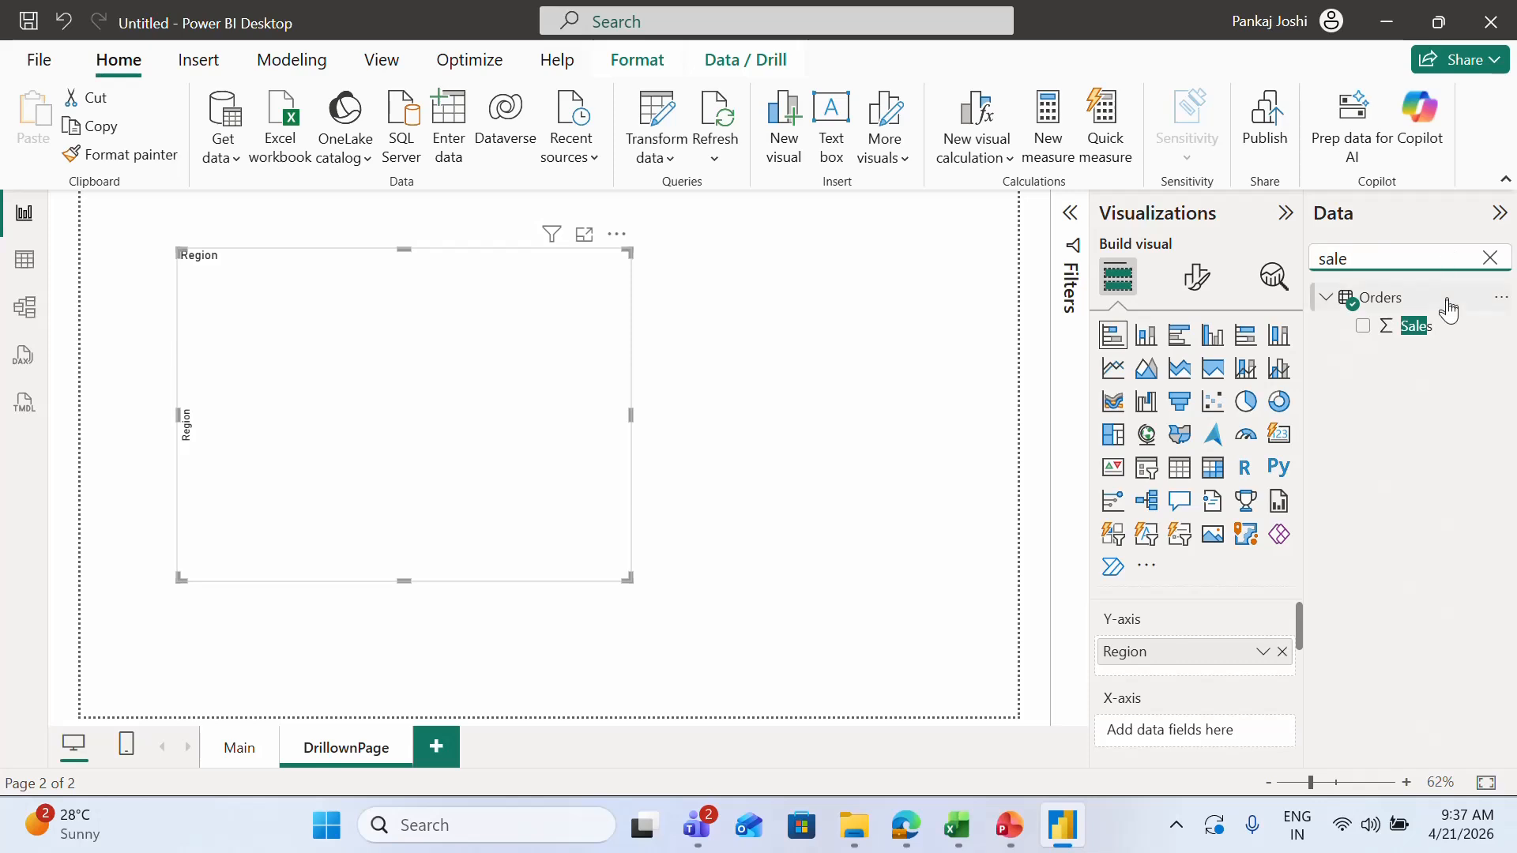
pyautogui.moveTo(1414, 325); pyautogui.dragTo(1201, 742)
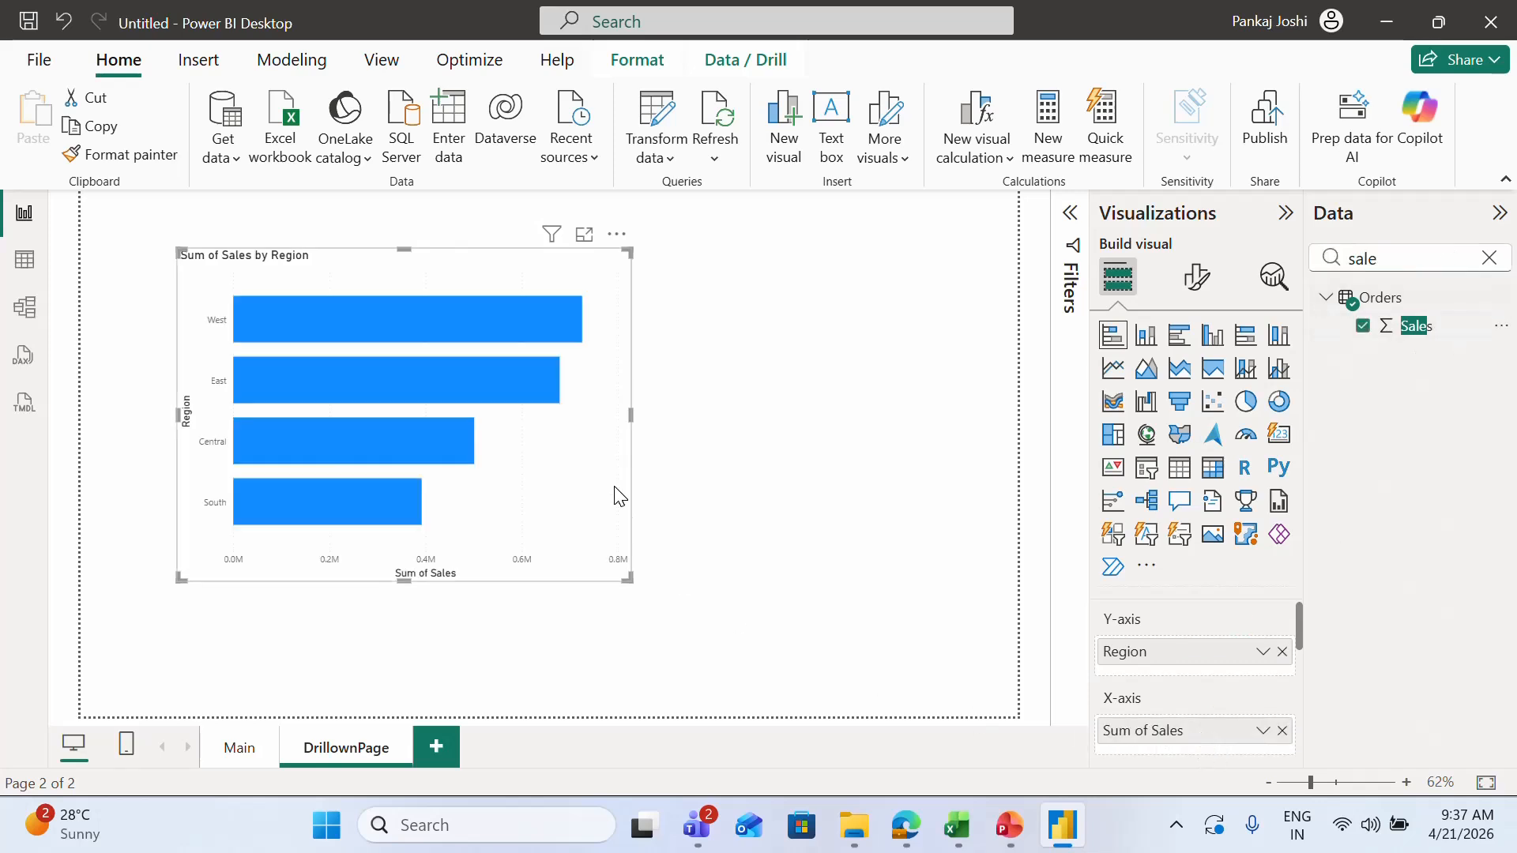
# Step: Copy the formatting of the category column chart on Main onto DrillownPage's region bar chart, and reposition the region chart on its page
pyautogui.moveTo(456, 277); pyautogui.dragTo(389, 265)
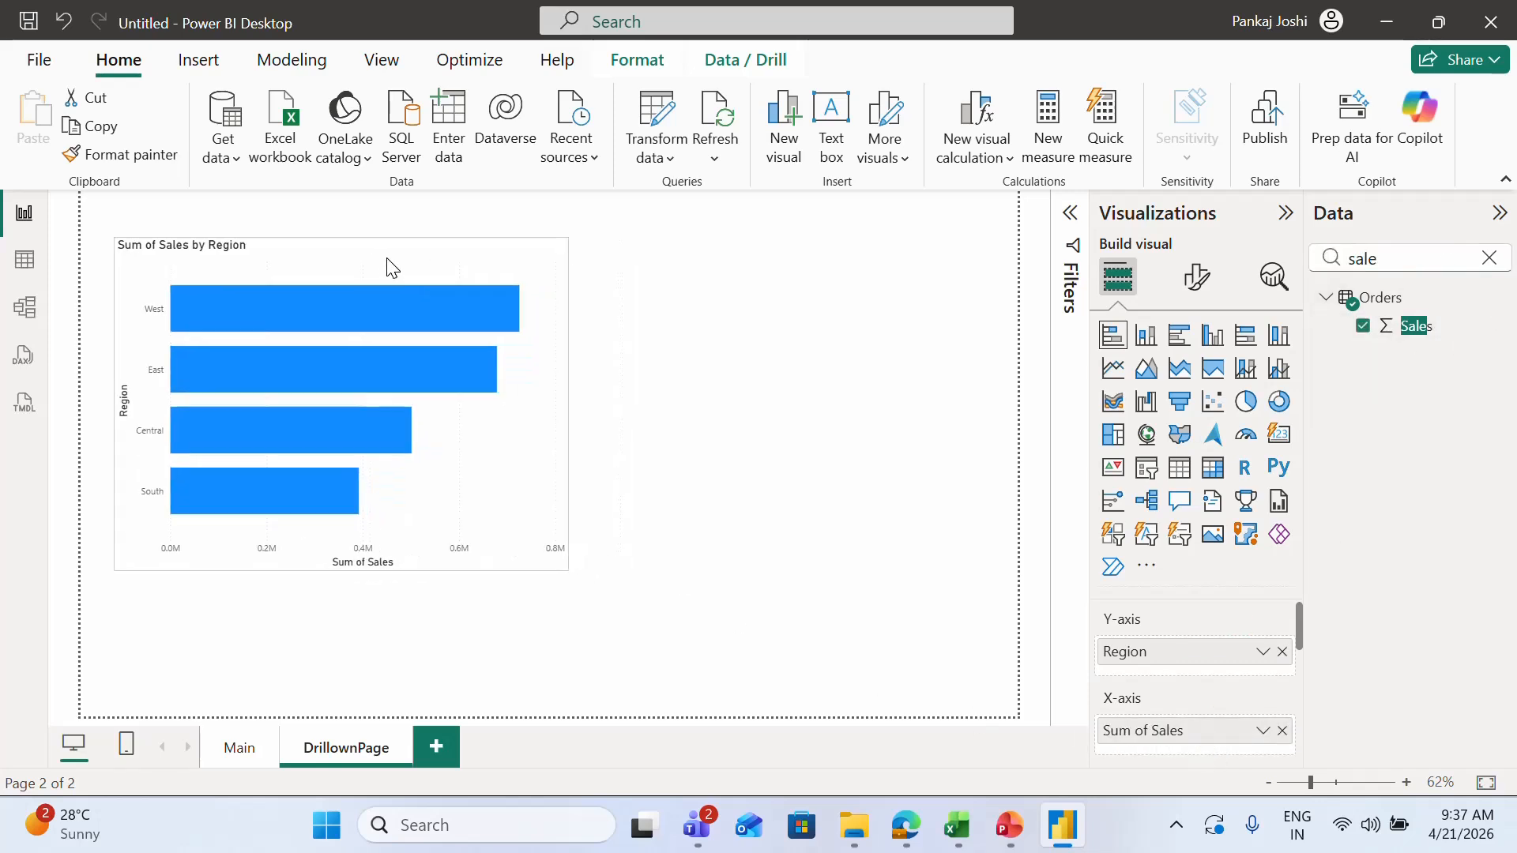
pyautogui.click(235, 763)
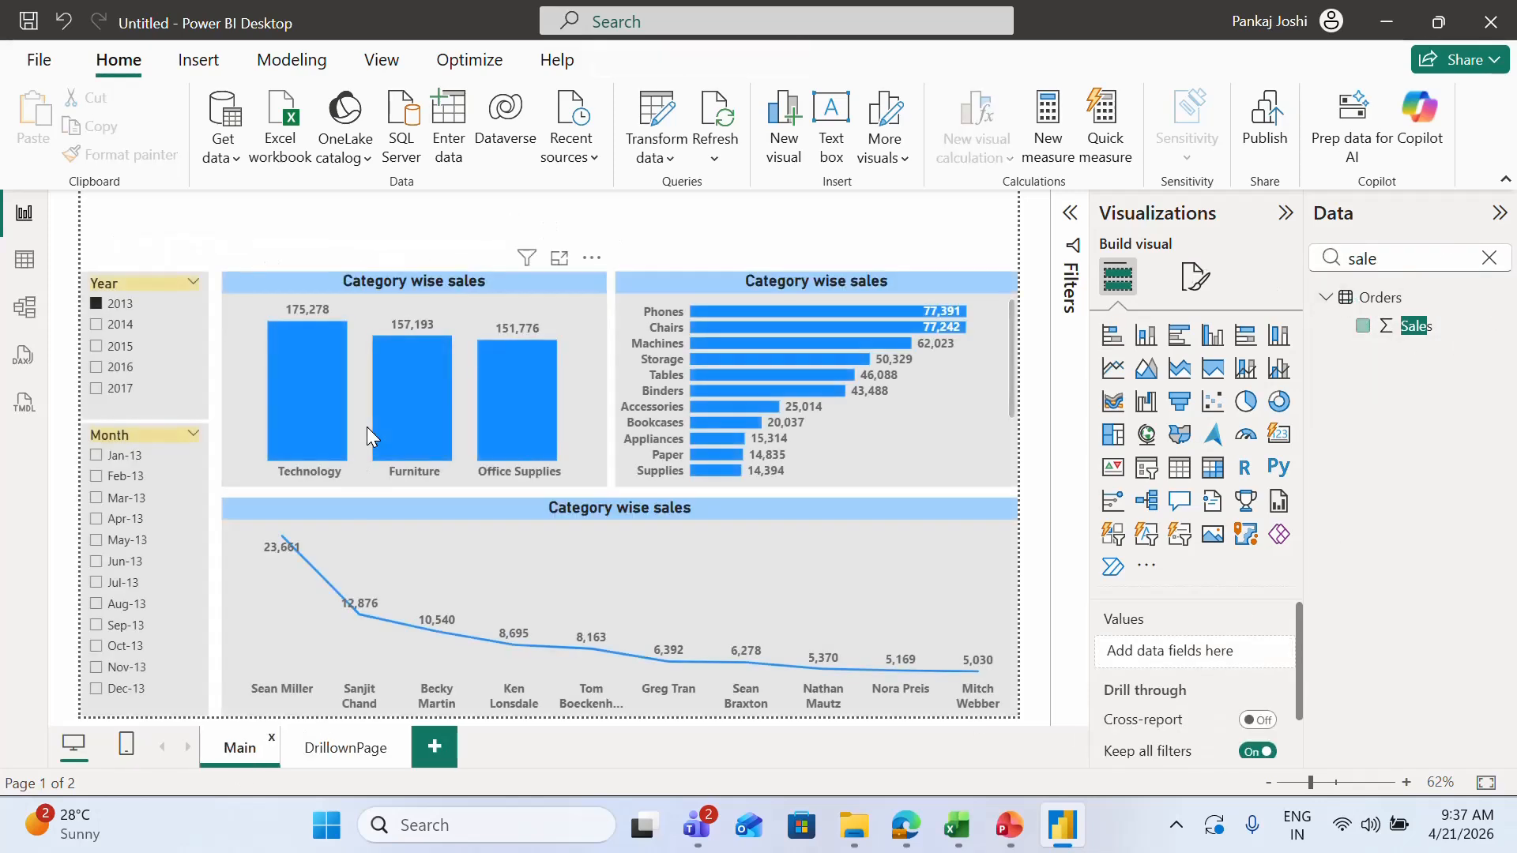
pyautogui.click(298, 279)
pyautogui.click(114, 155)
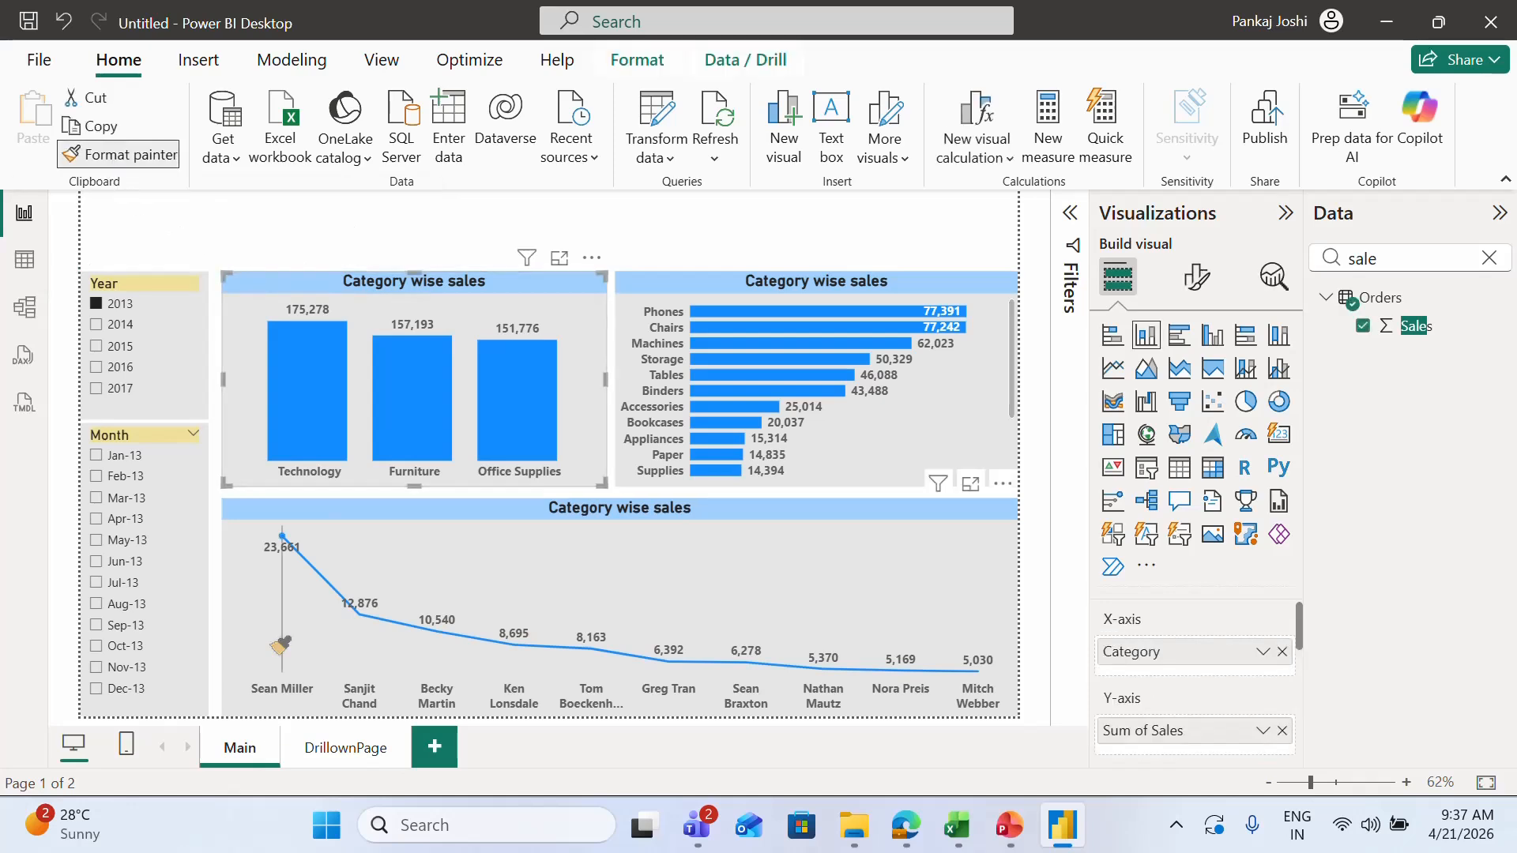
pyautogui.click(314, 747)
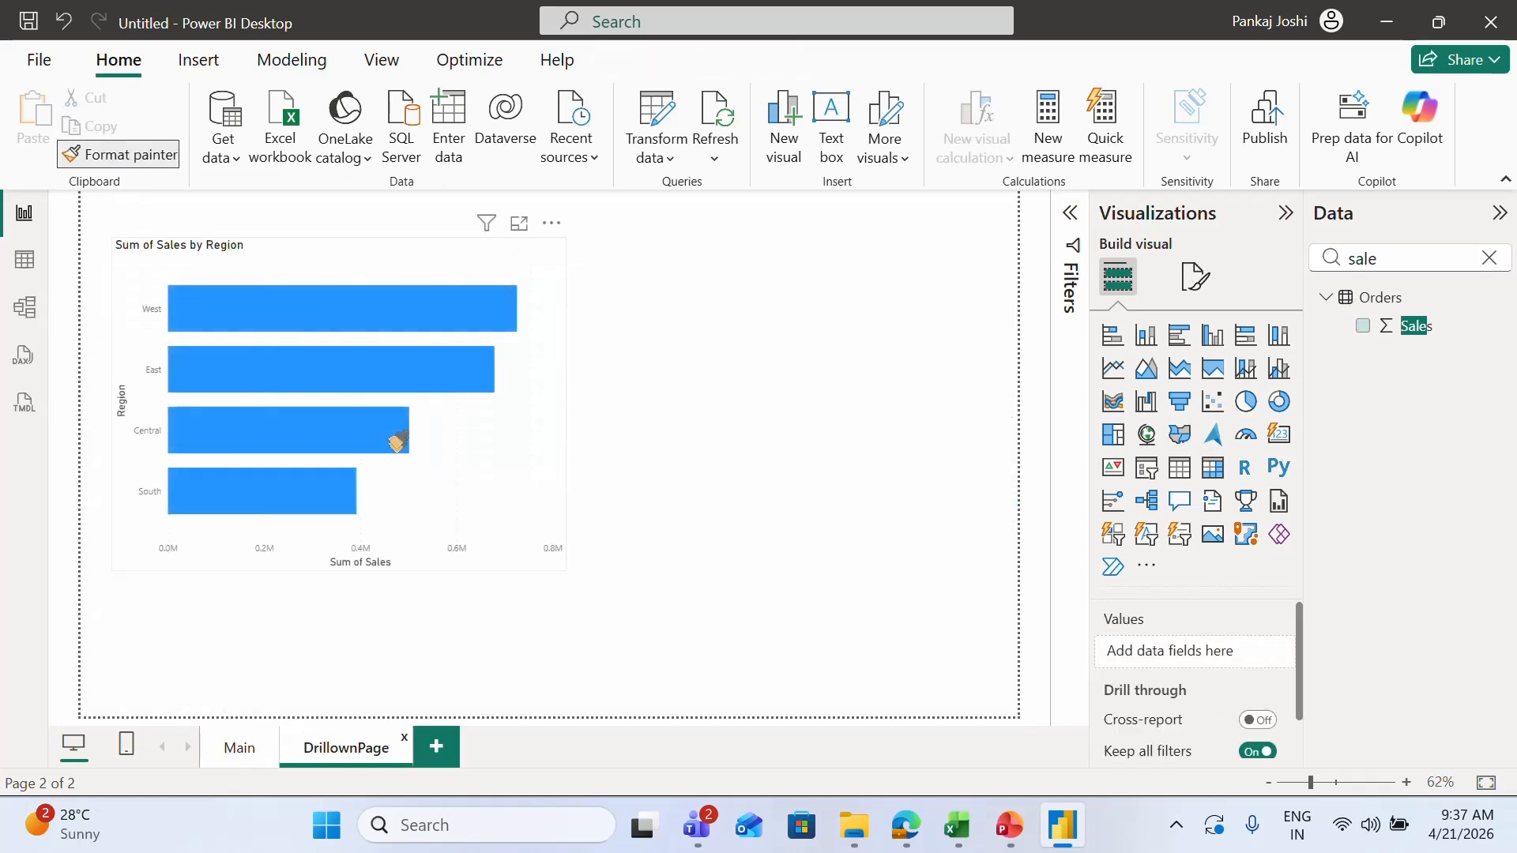
pyautogui.click(407, 265)
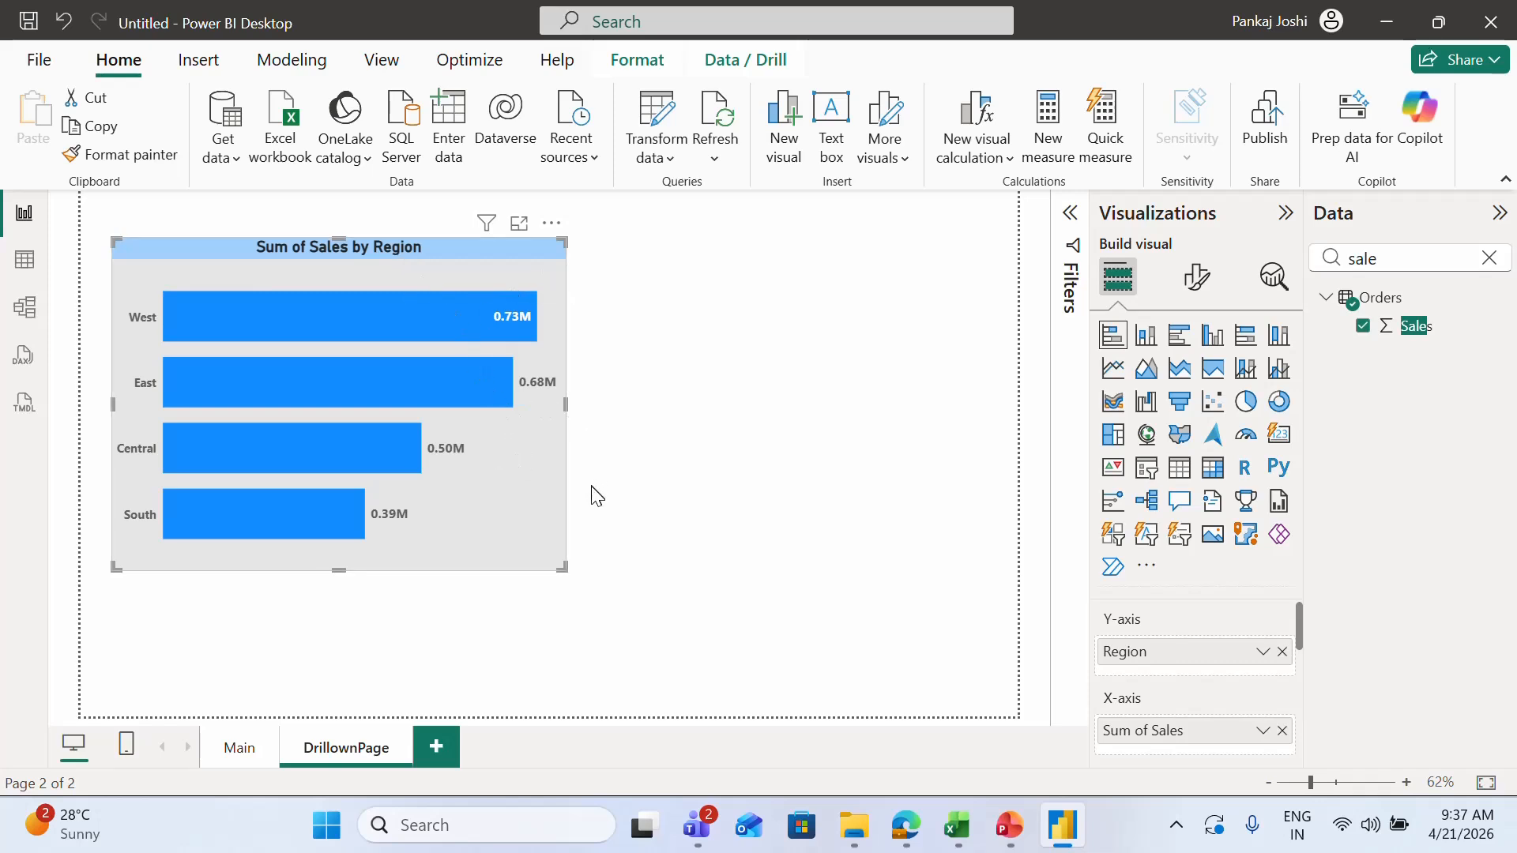
pyautogui.moveTo(534, 530); pyautogui.dragTo(613, 524)
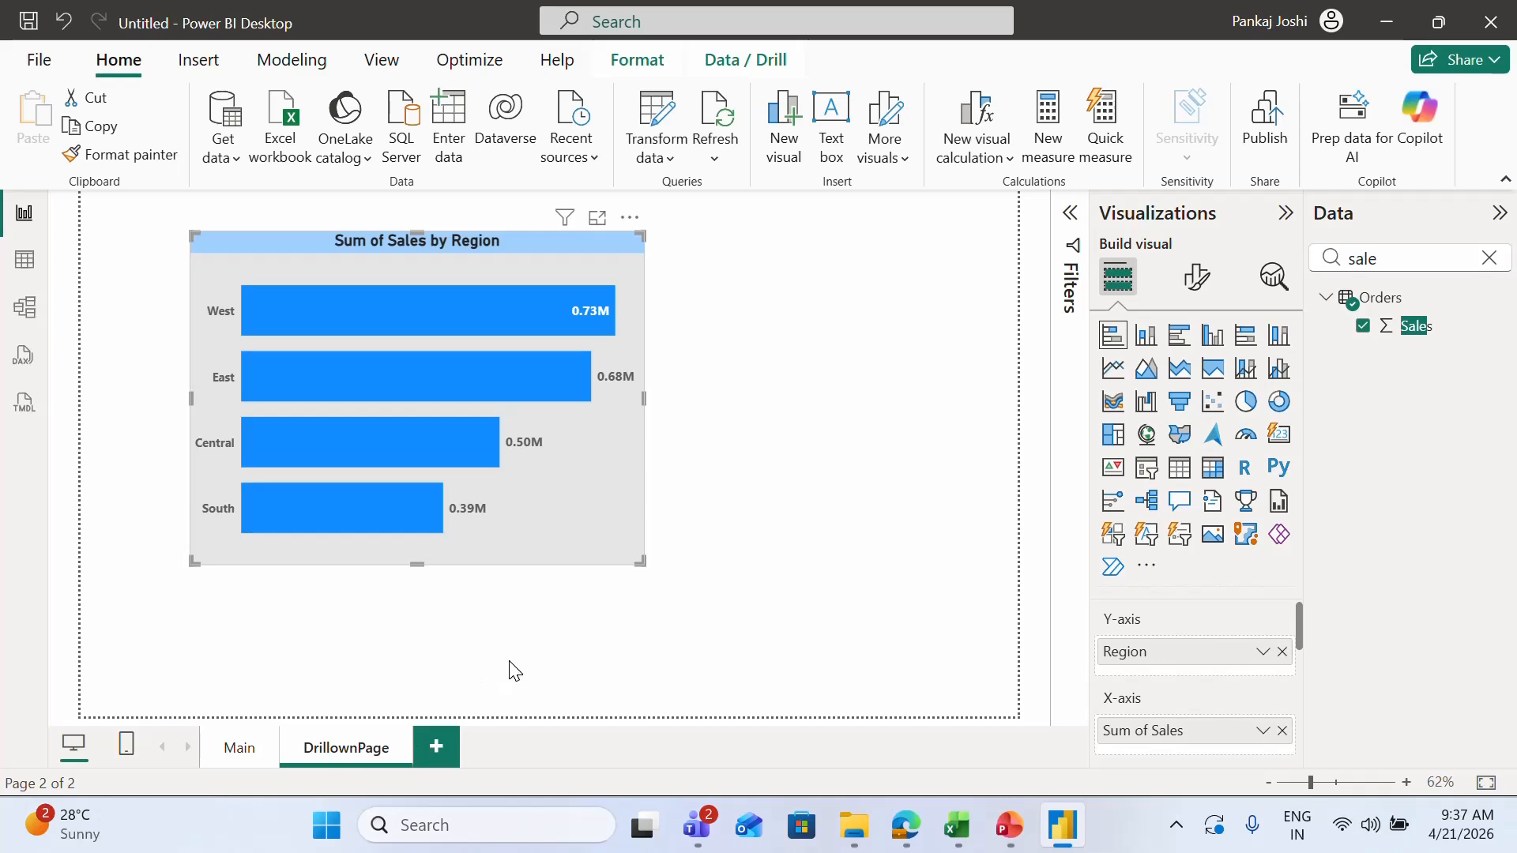
pyautogui.click(440, 695)
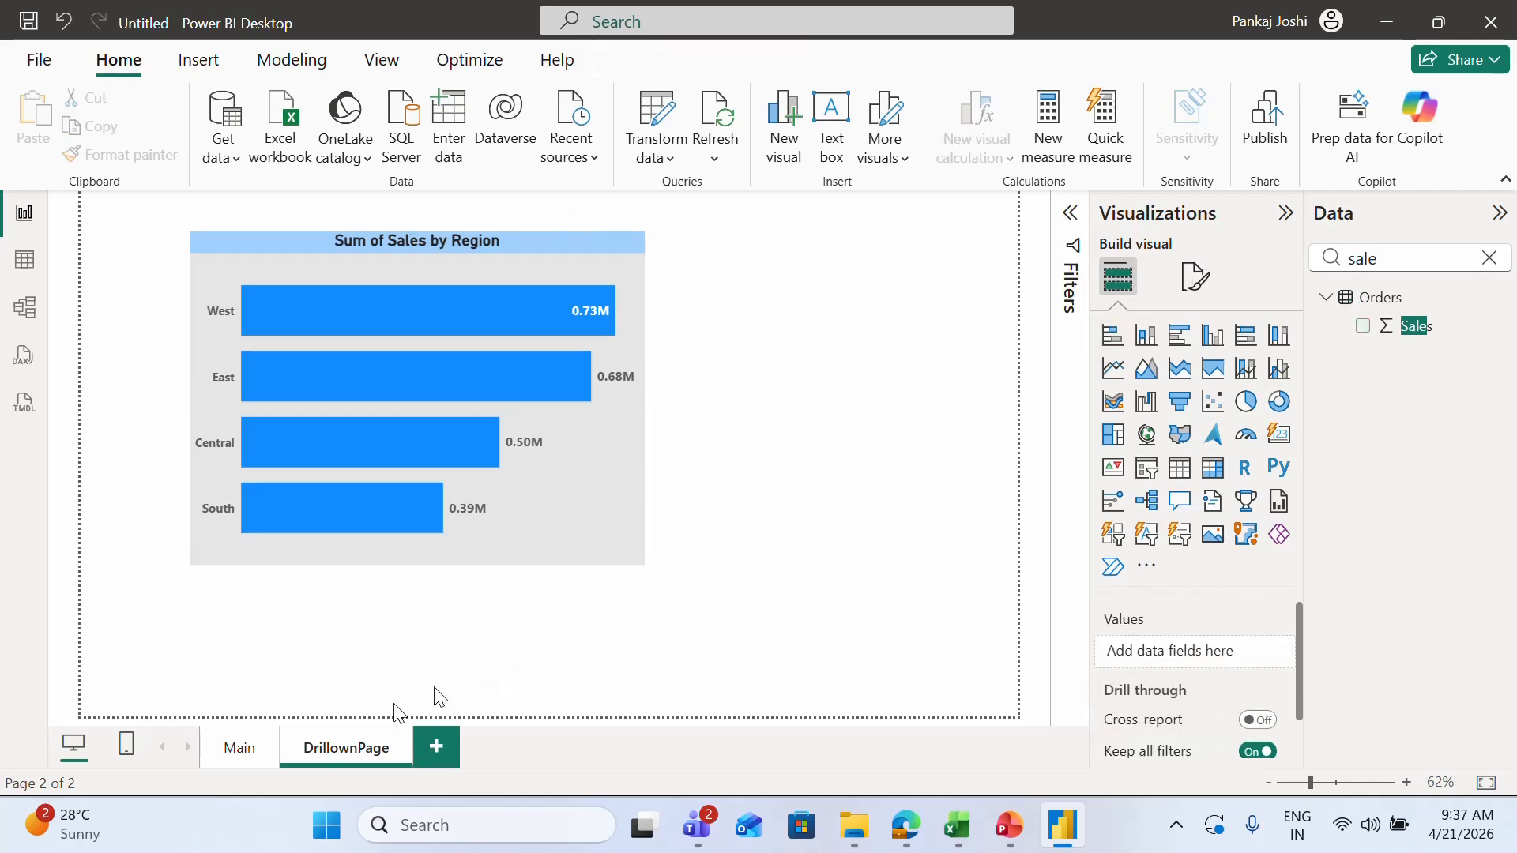
# Step: Allow DrillownPage to be used as a tooltip in its page information settings
pyautogui.click(235, 752)
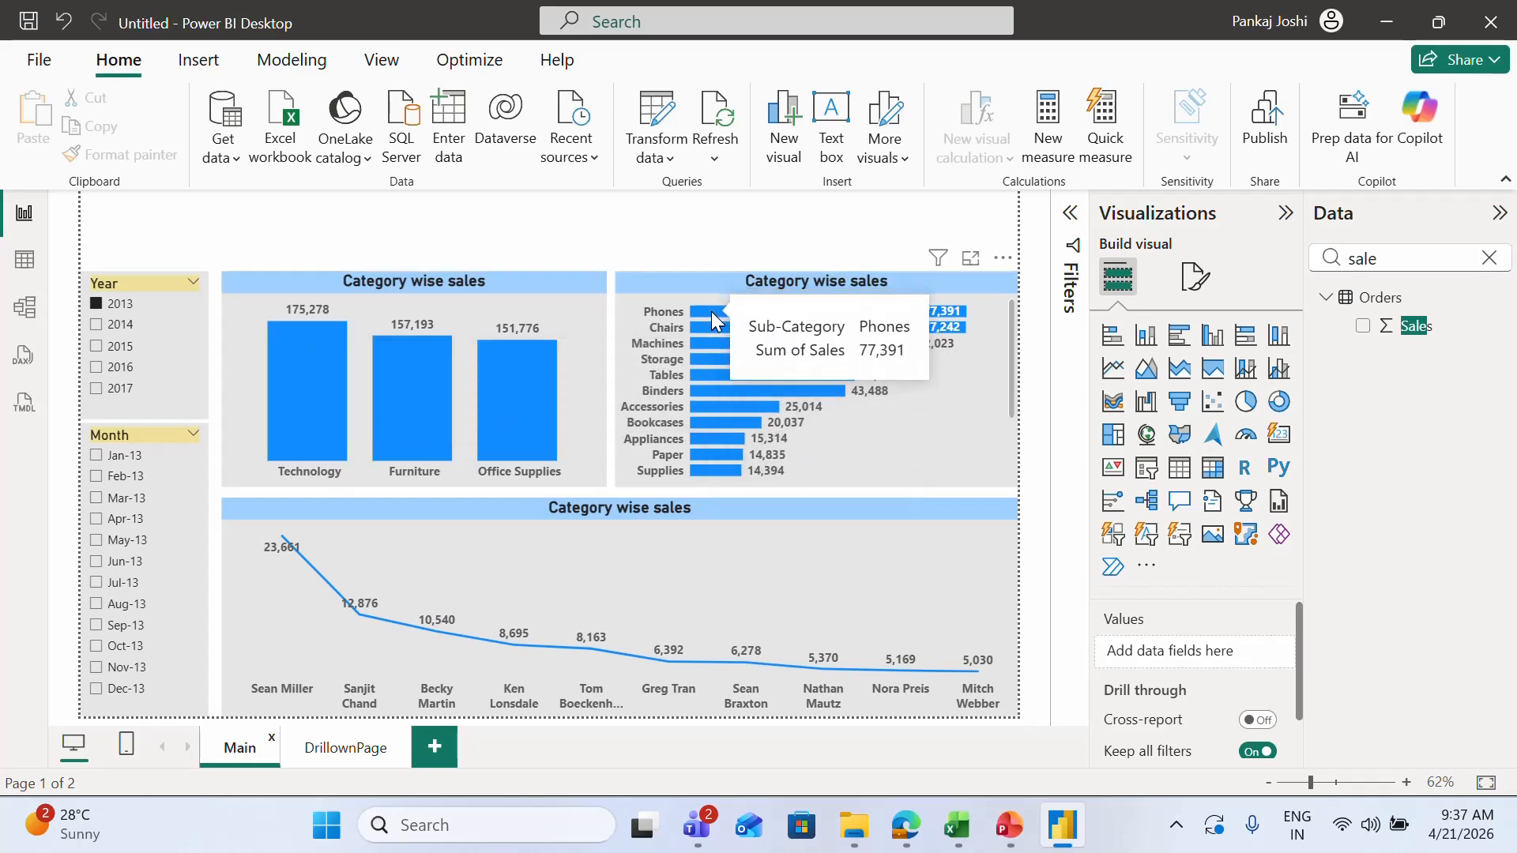
pyautogui.click(355, 760)
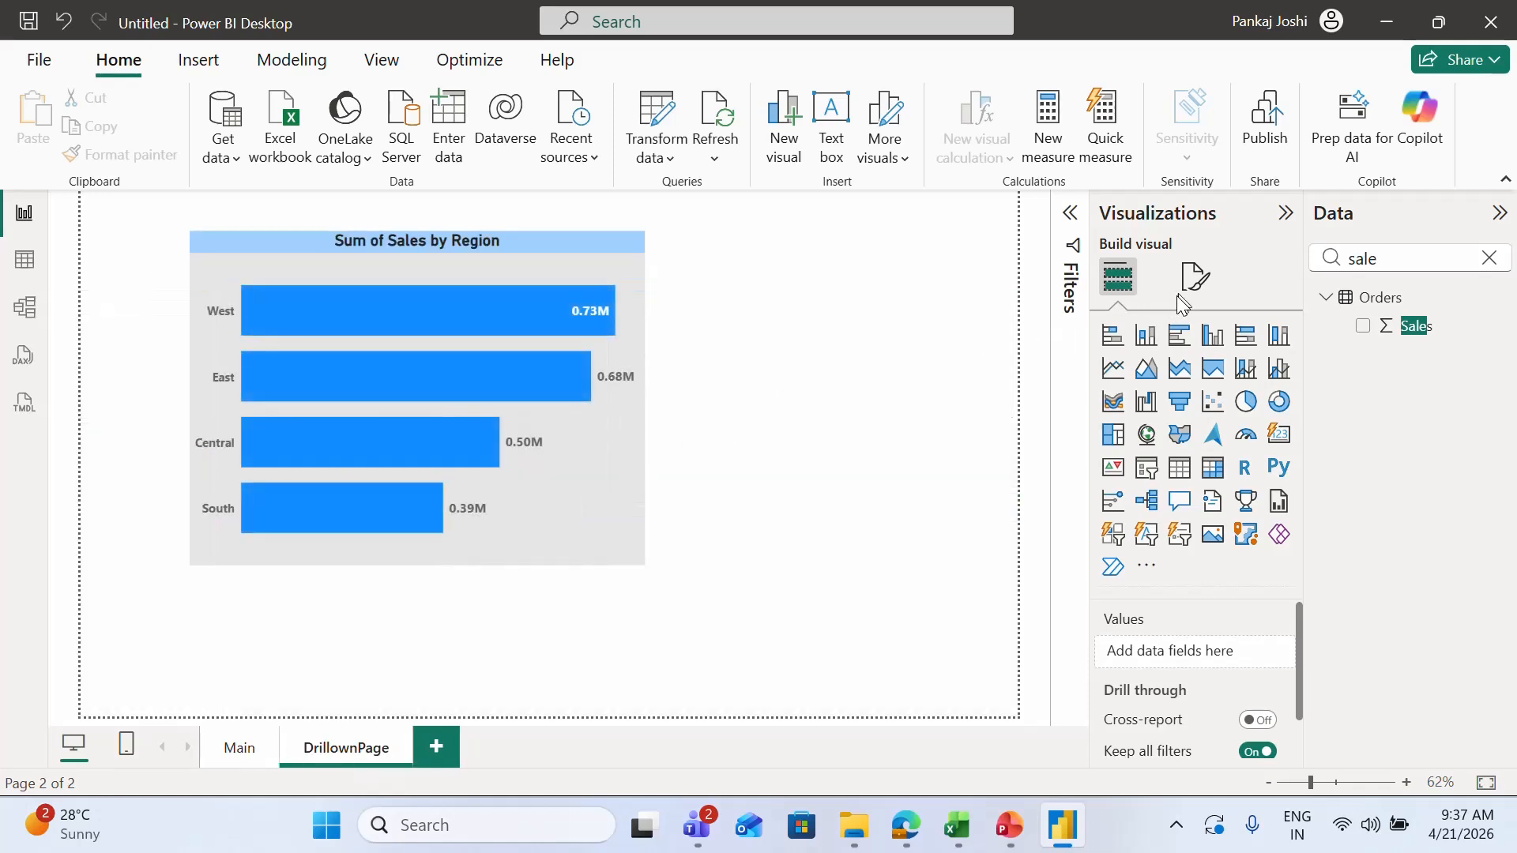
pyautogui.click(1193, 275)
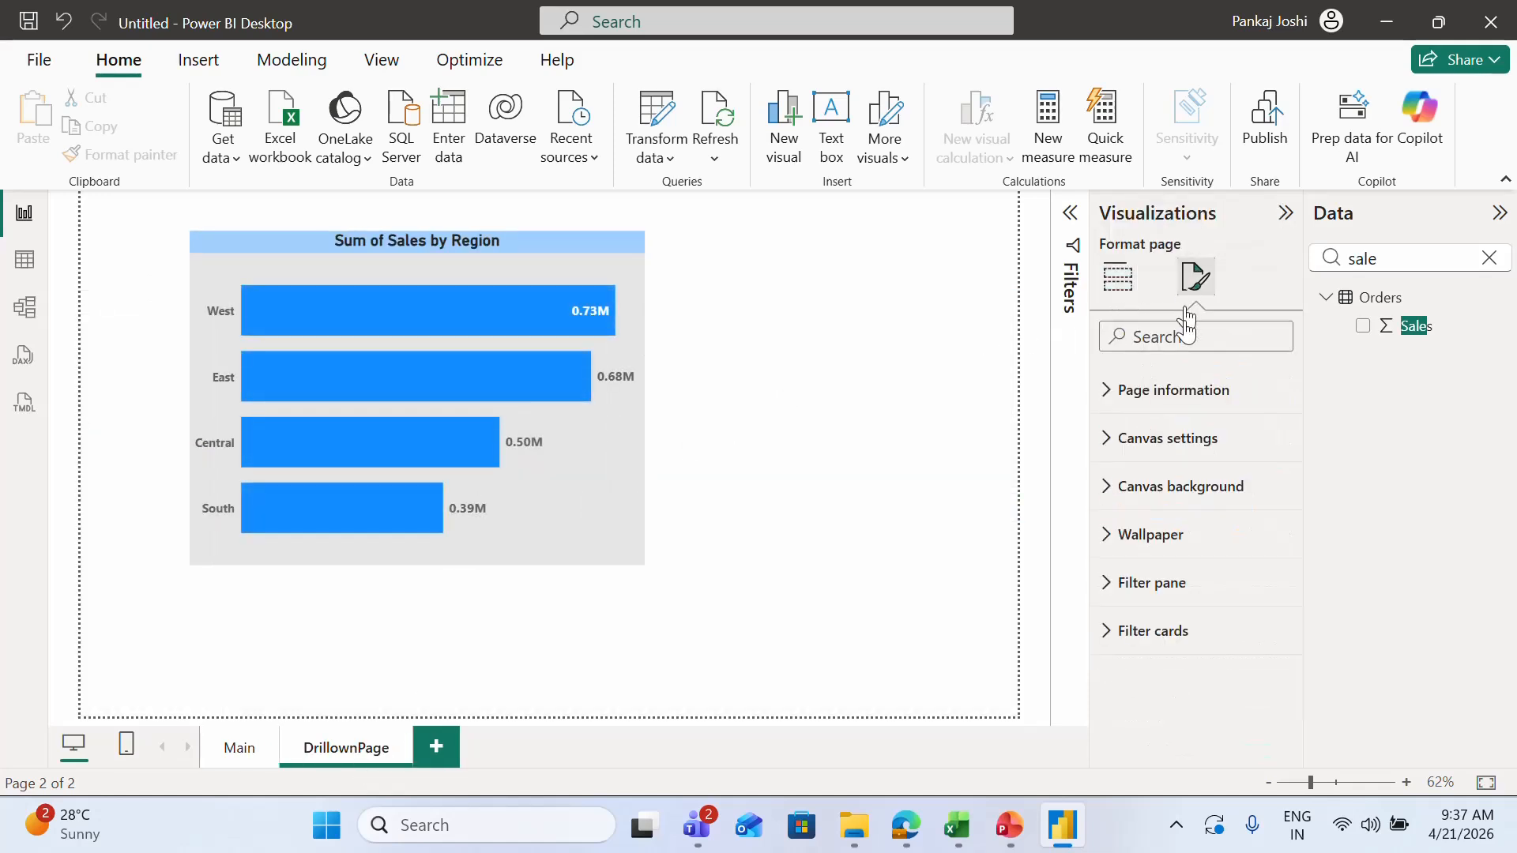
pyautogui.click(1104, 406)
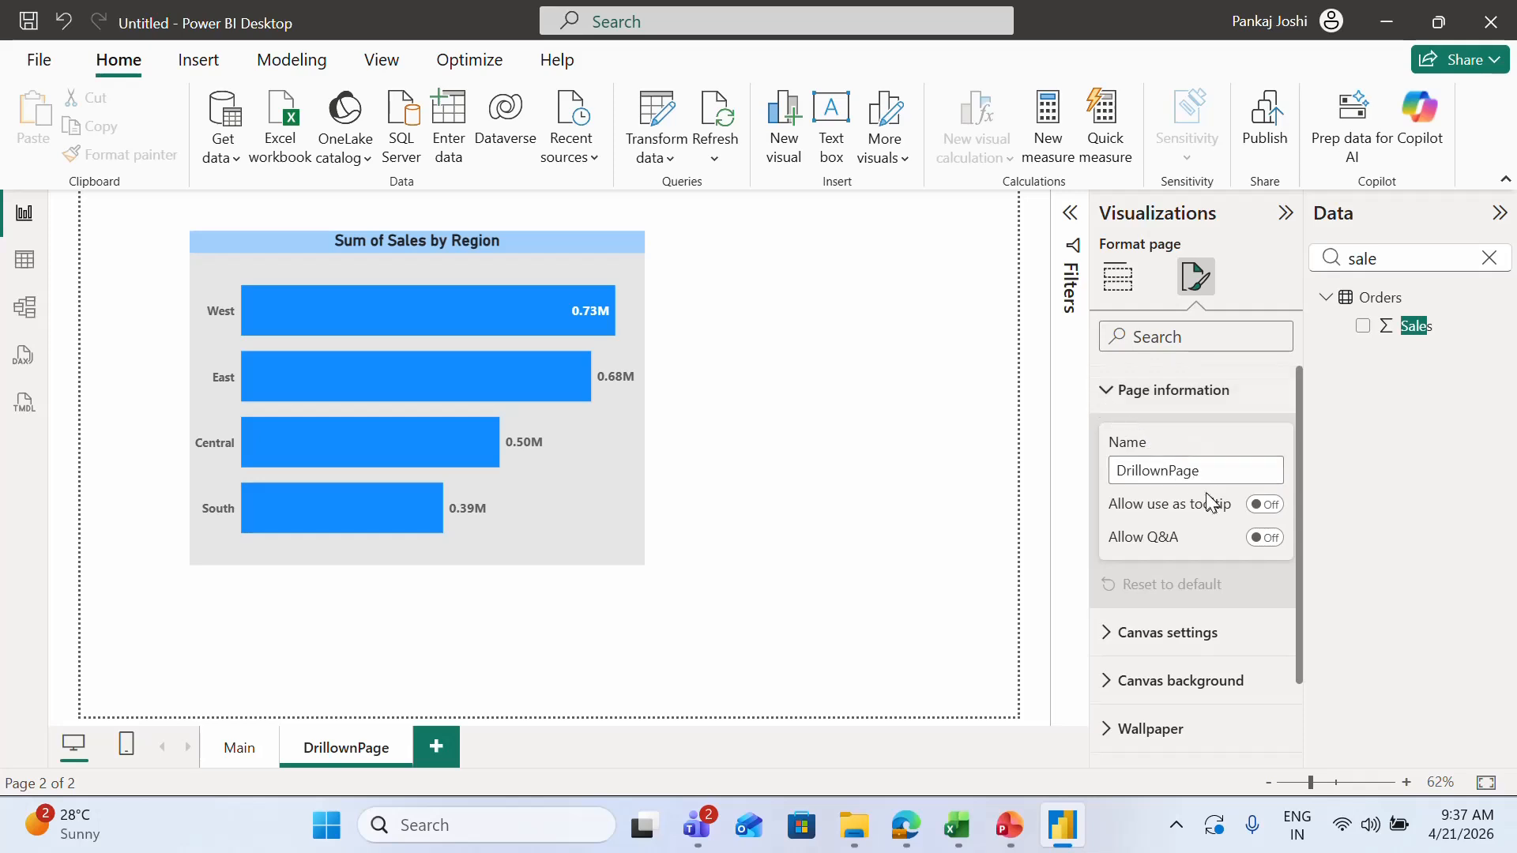
pyautogui.click(1264, 505)
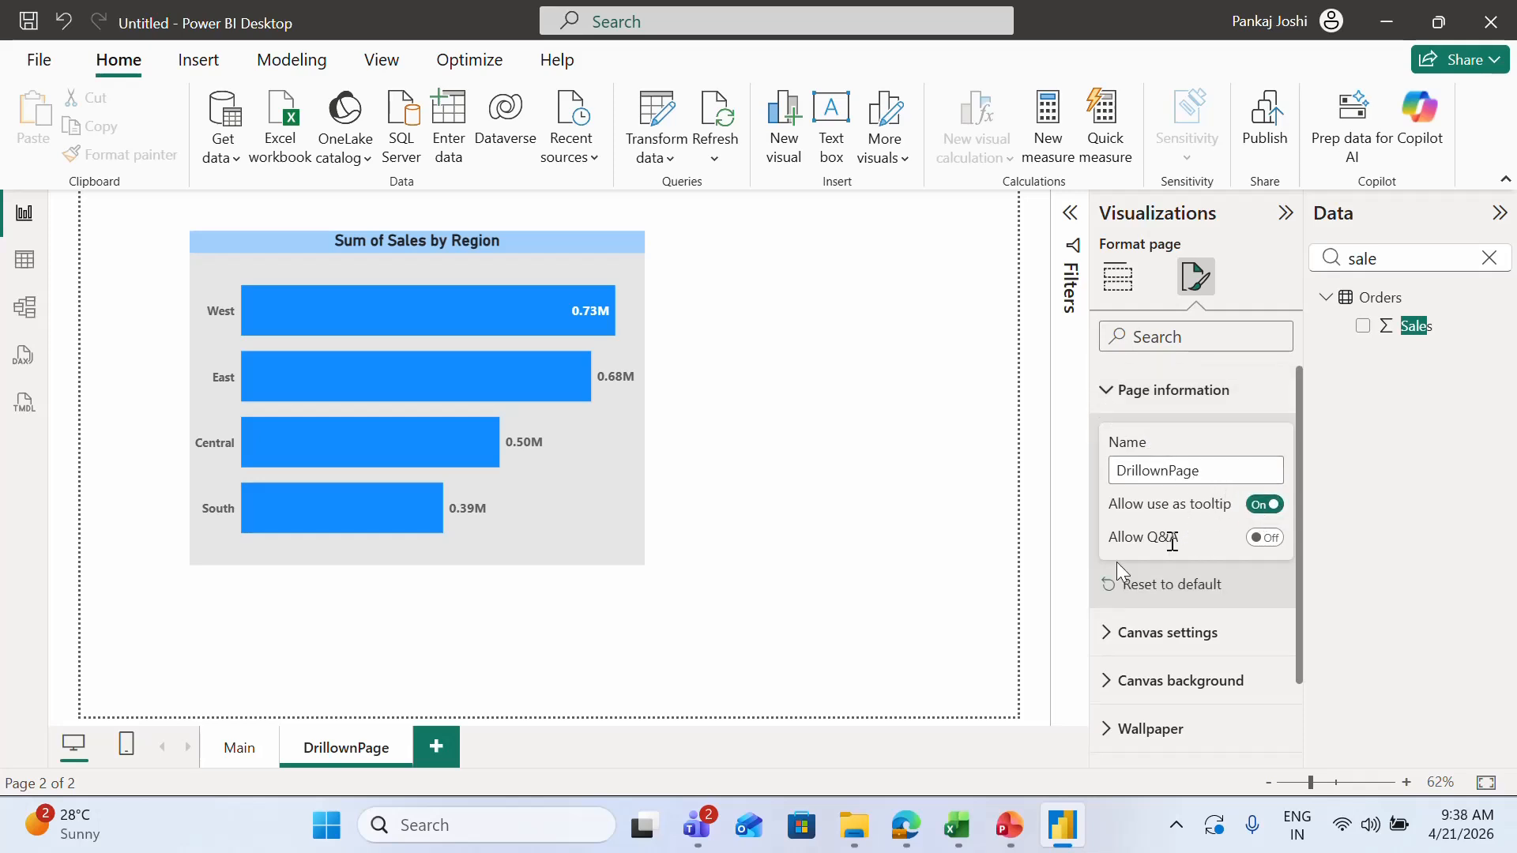
# Step: Set DrillownPage as the report page tooltip of the sub-category bar chart on Main and preview it over the bars
pyautogui.click(220, 758)
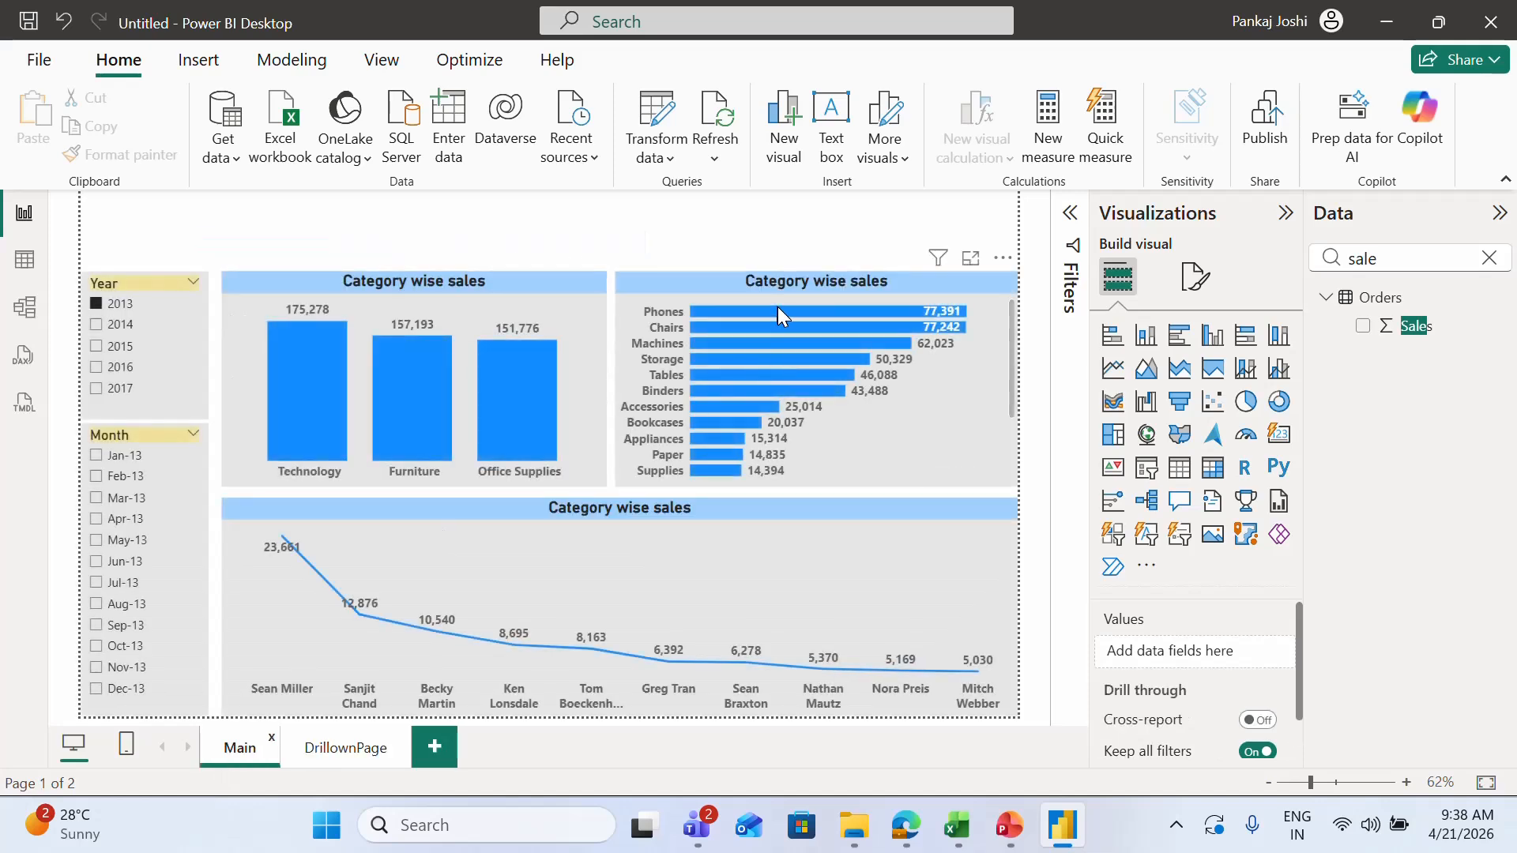
pyautogui.click(746, 288)
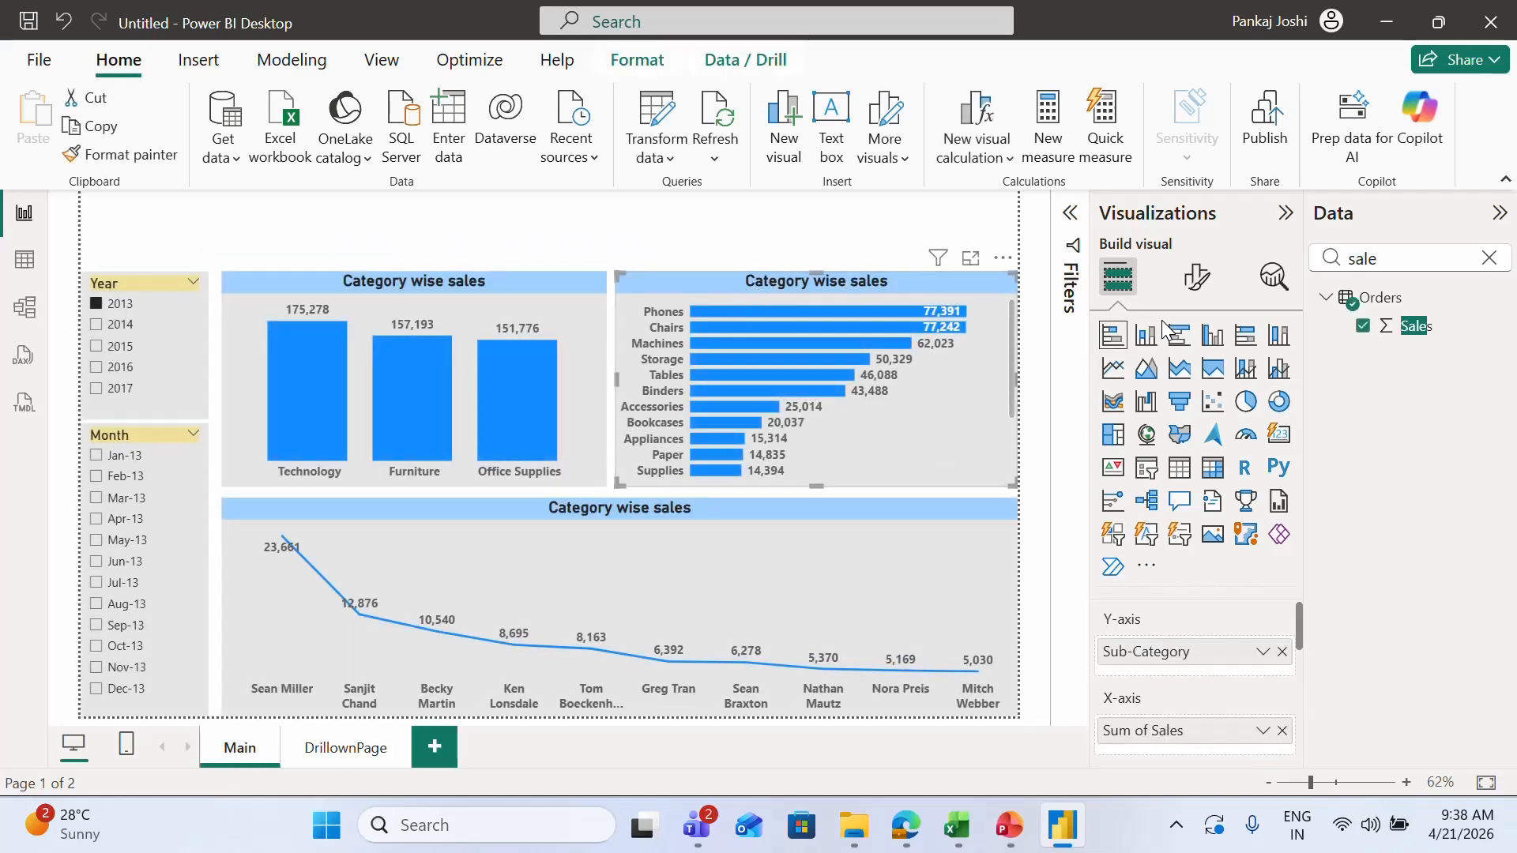
pyautogui.click(1214, 291)
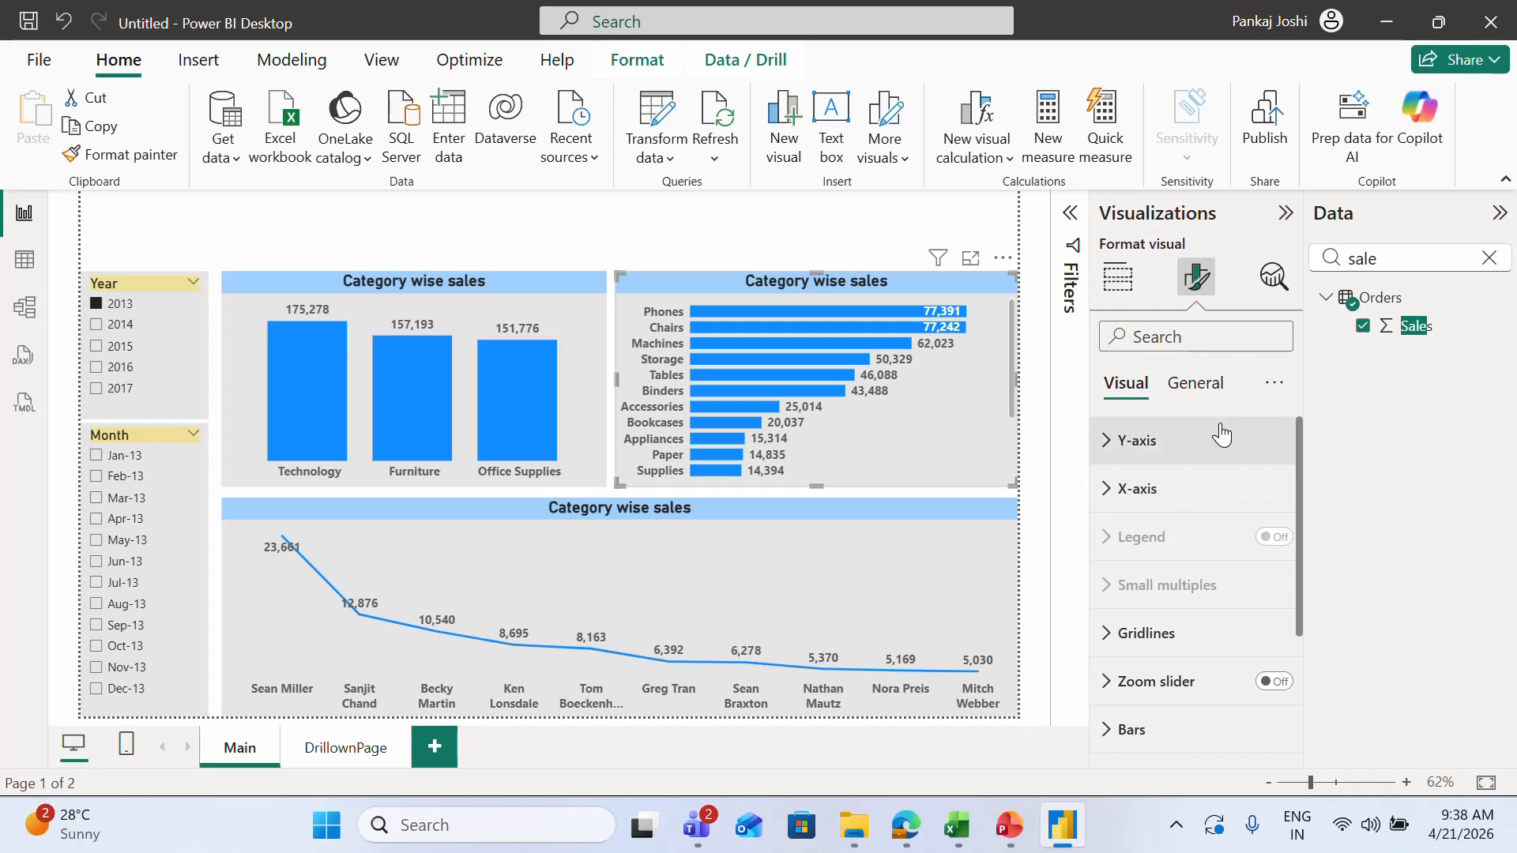
pyautogui.scroll(-3, 1297, 674)
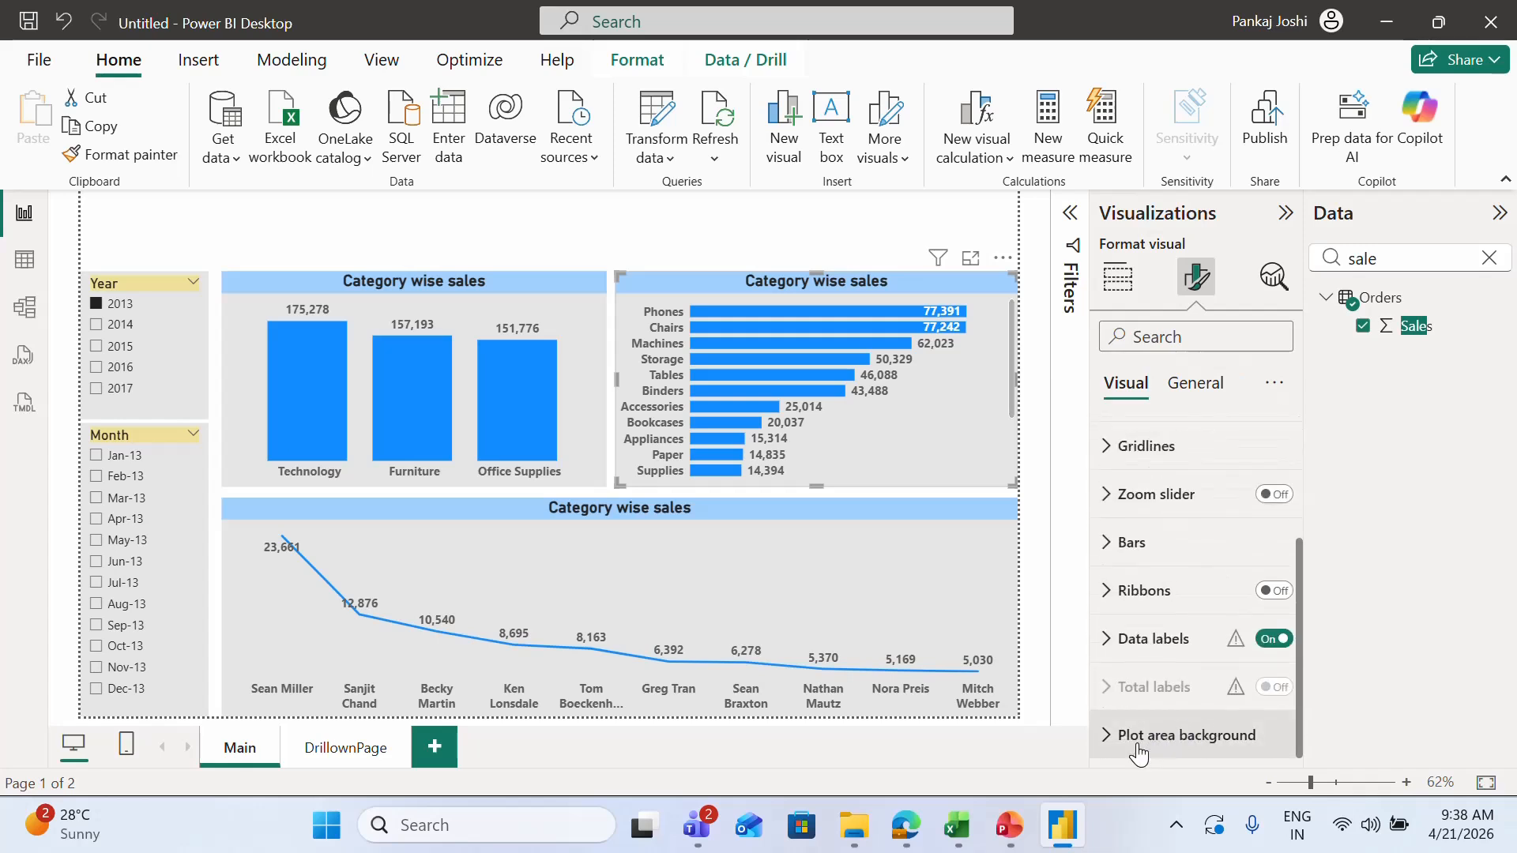
pyautogui.click(1193, 385)
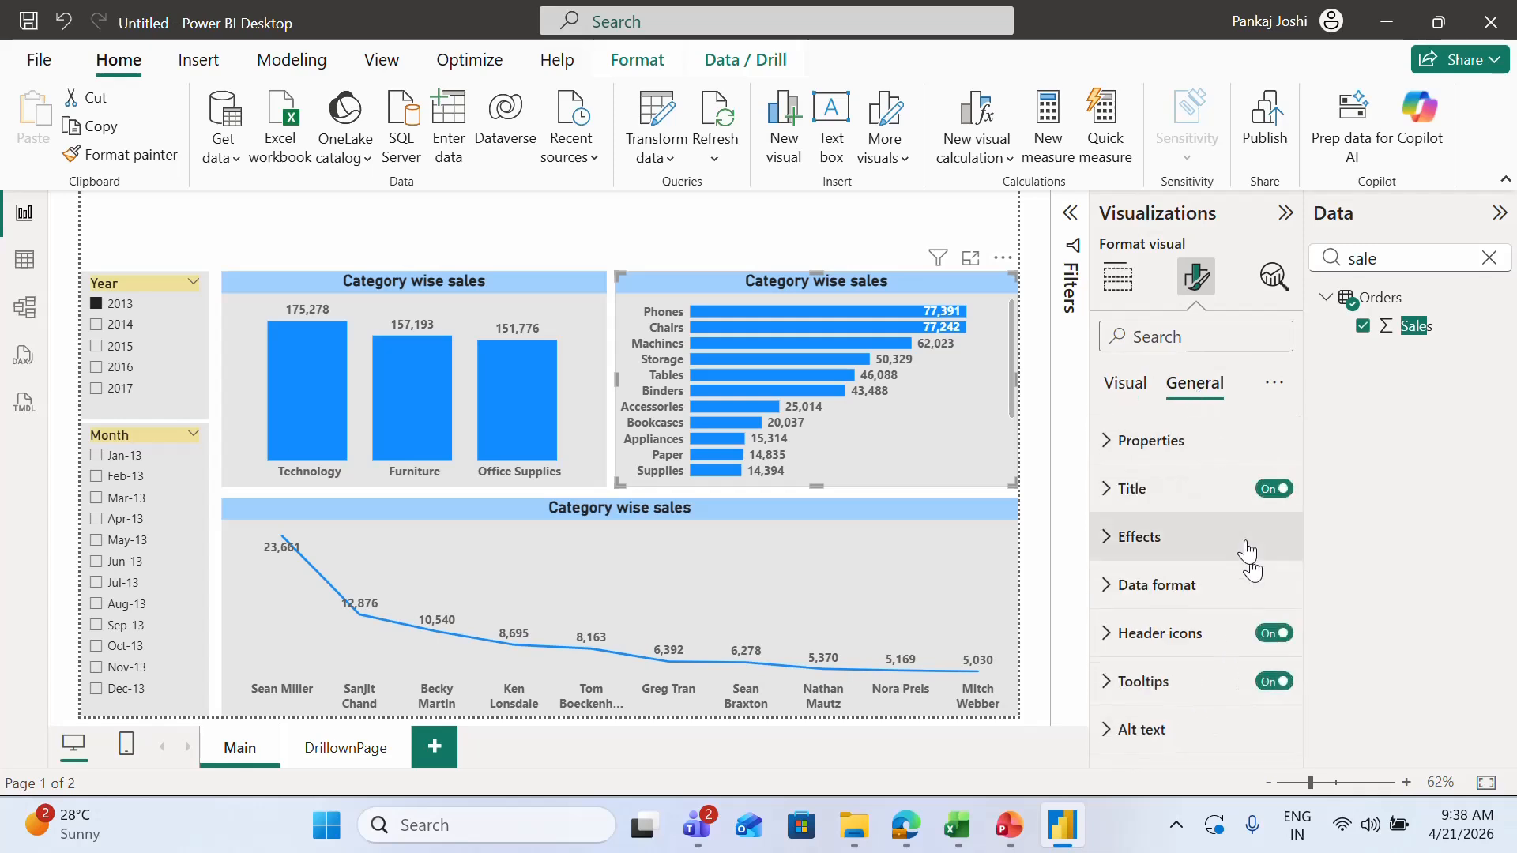
pyautogui.click(1109, 682)
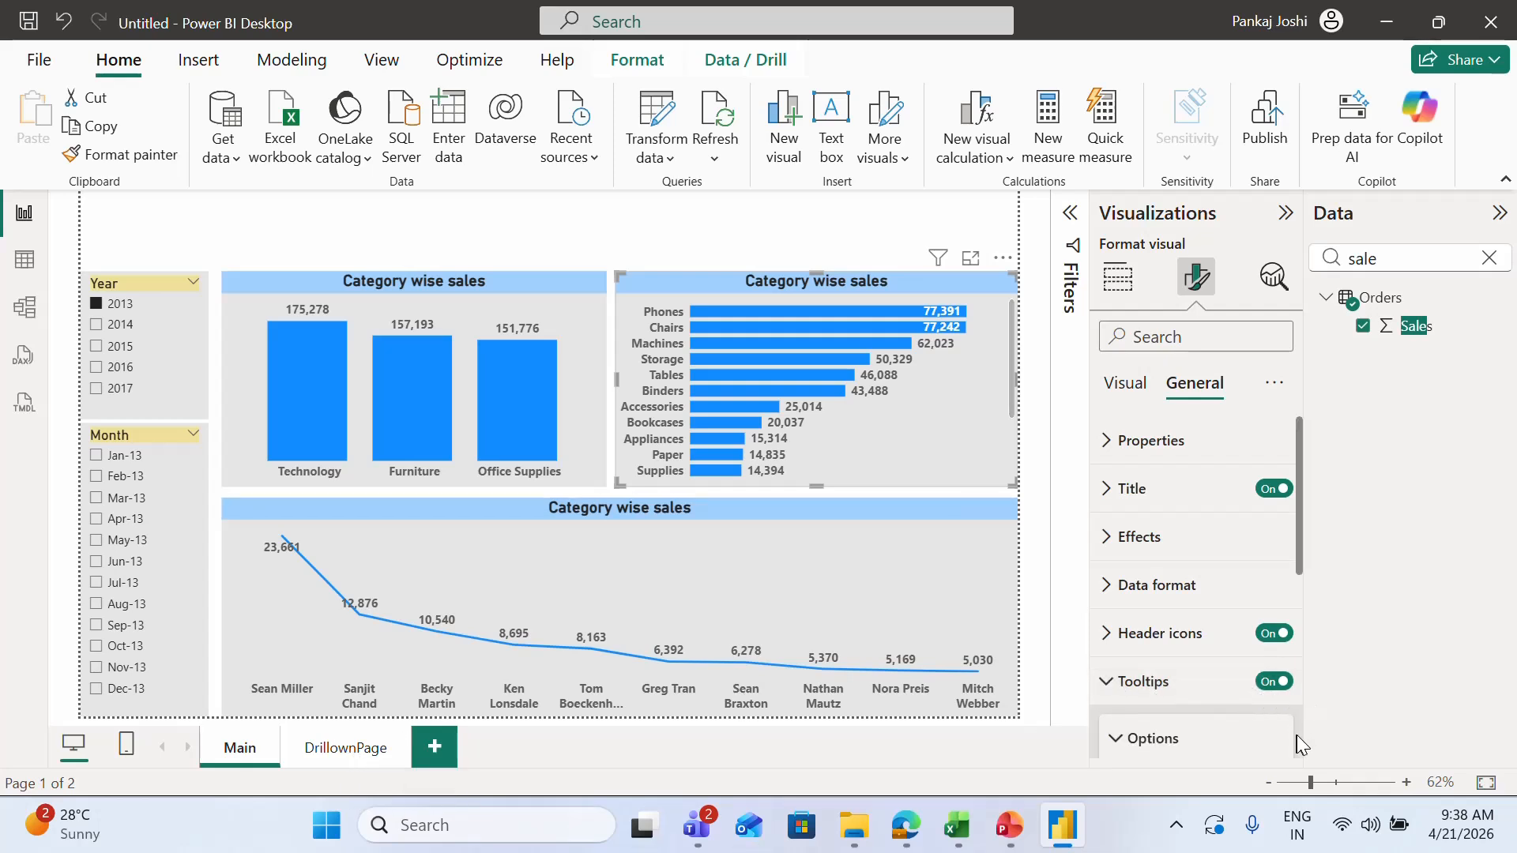
pyautogui.scroll(-3, 1300, 736)
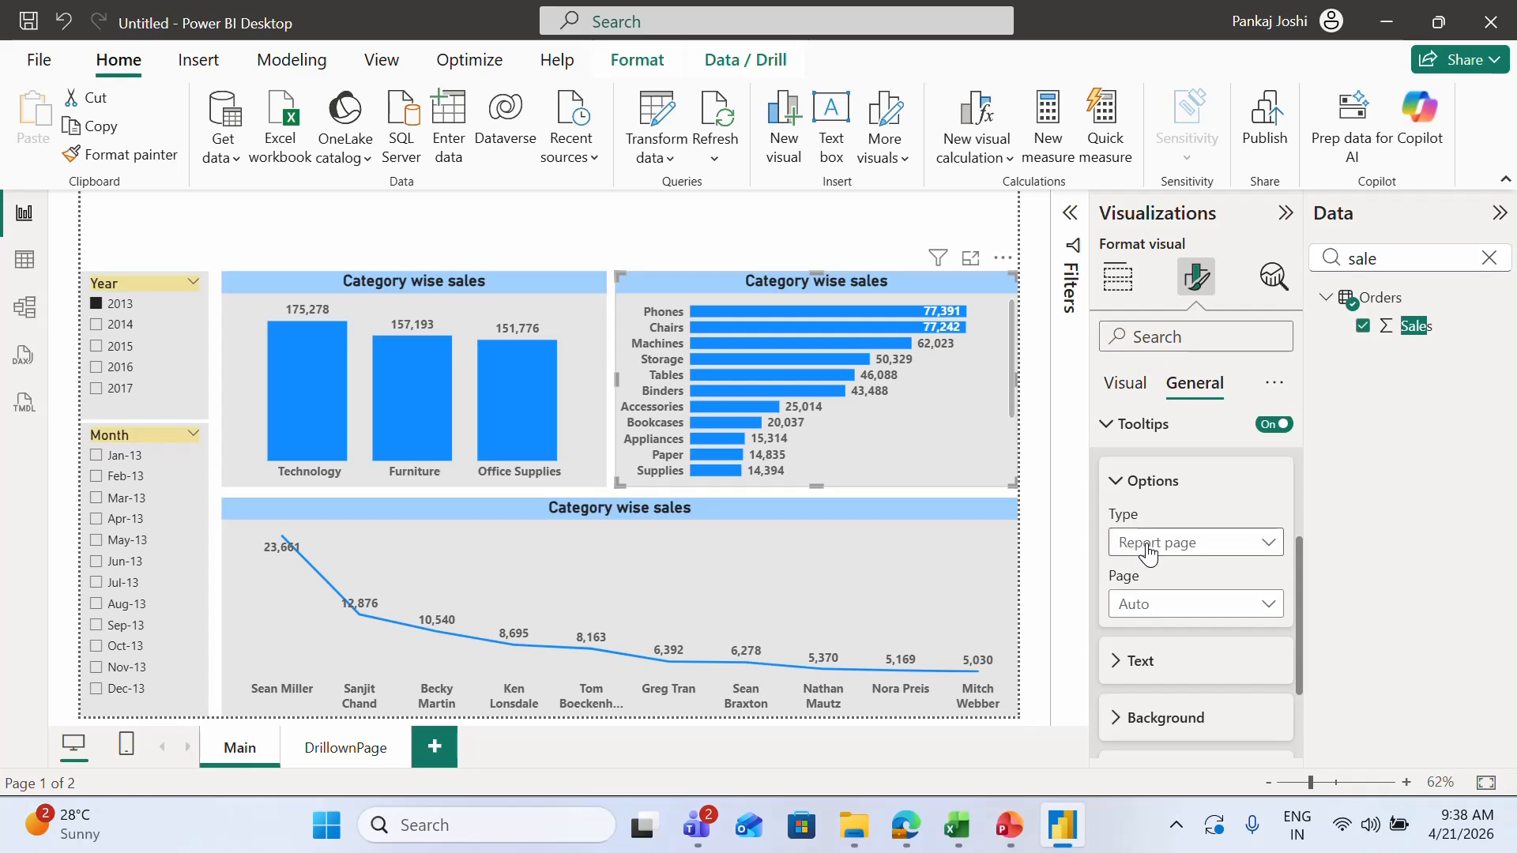
pyautogui.click(1145, 607)
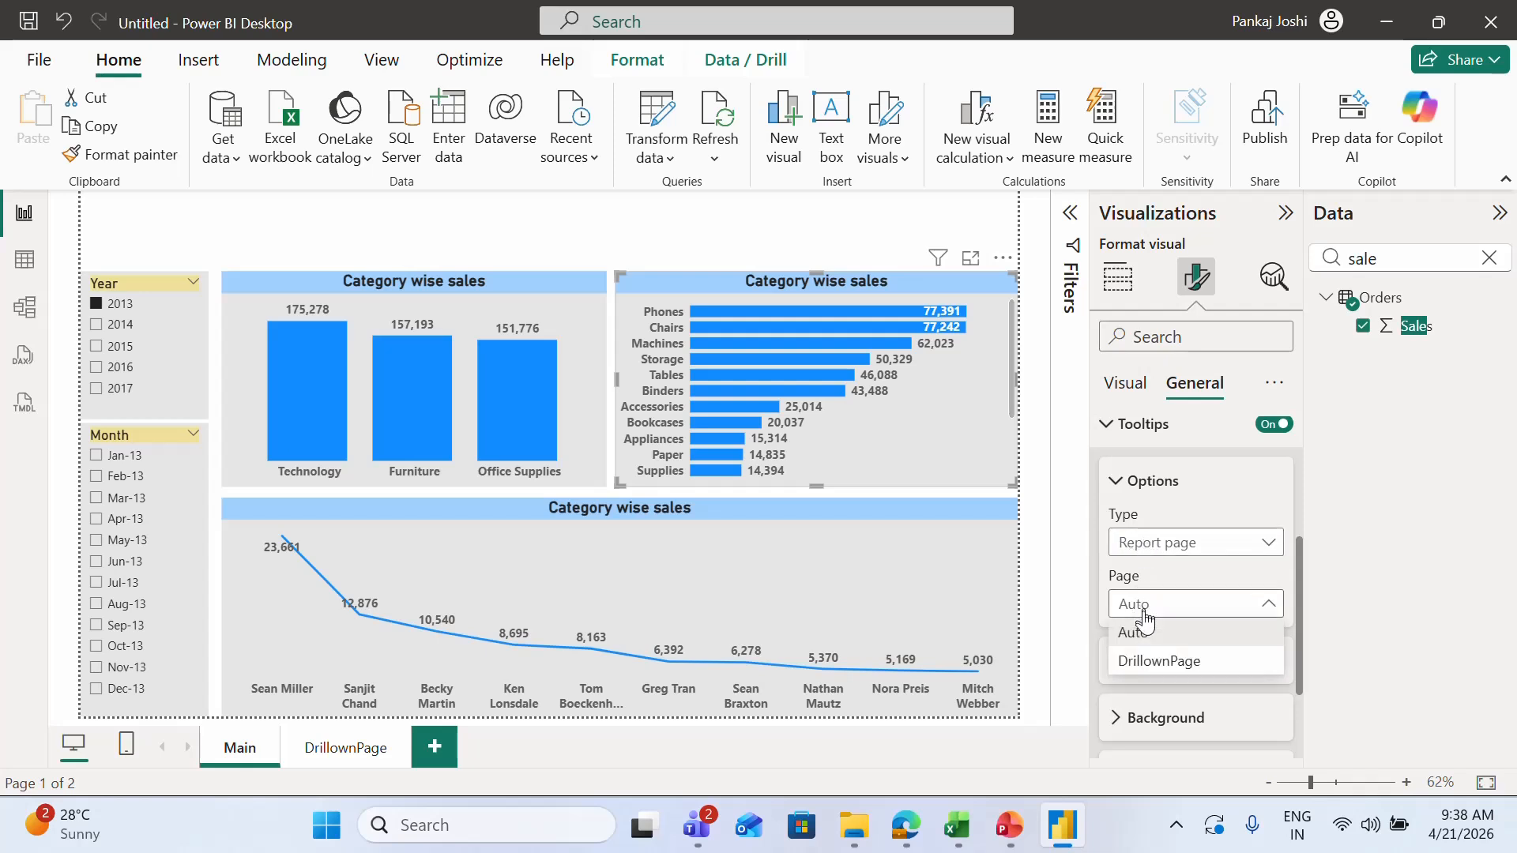
pyautogui.click(1159, 662)
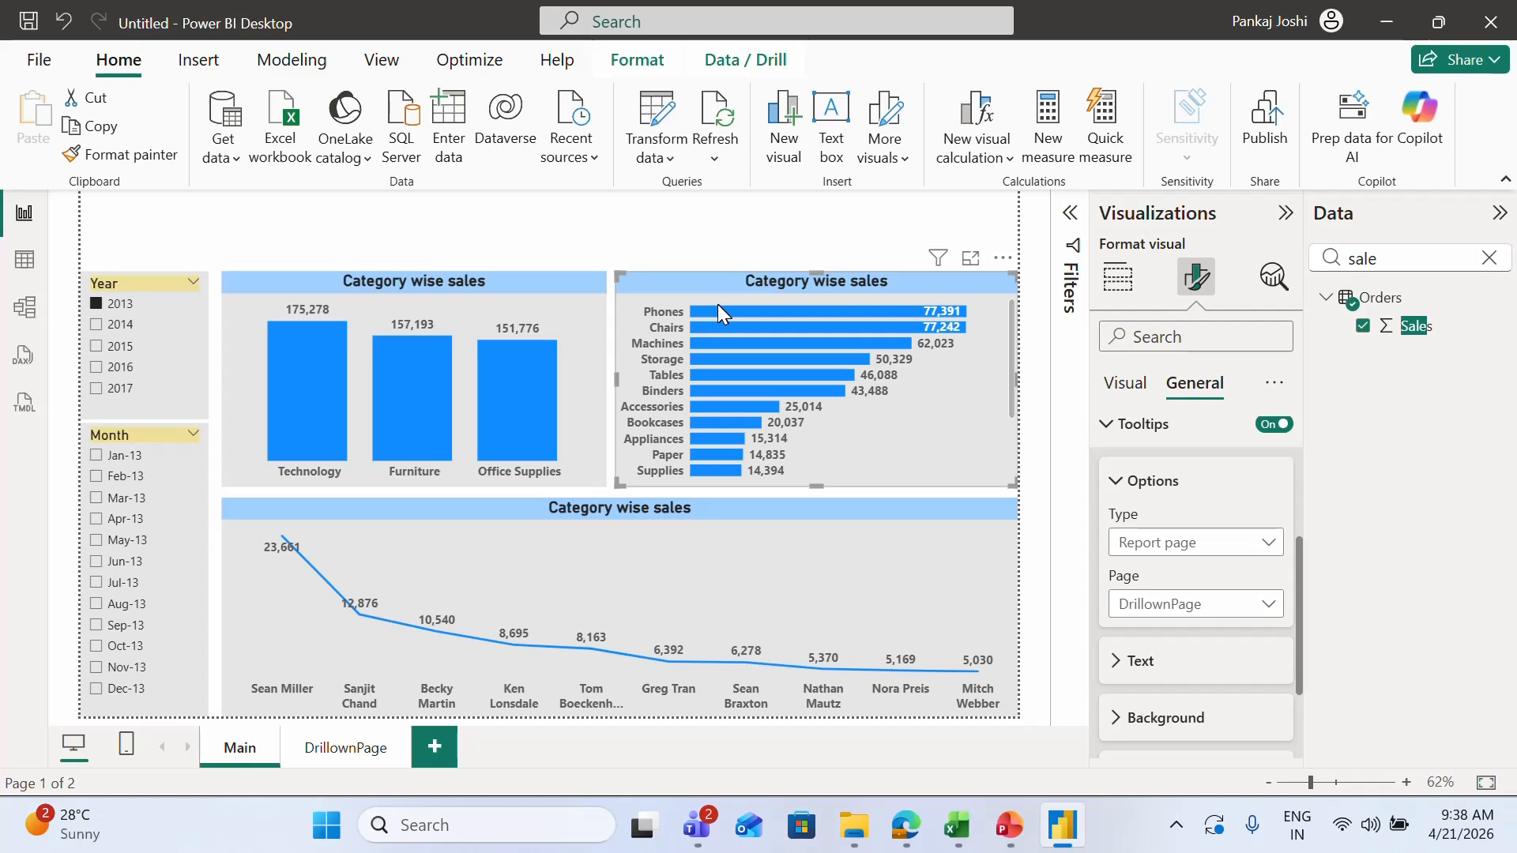
pyautogui.moveTo(728, 309)
pyautogui.moveTo(718, 471)
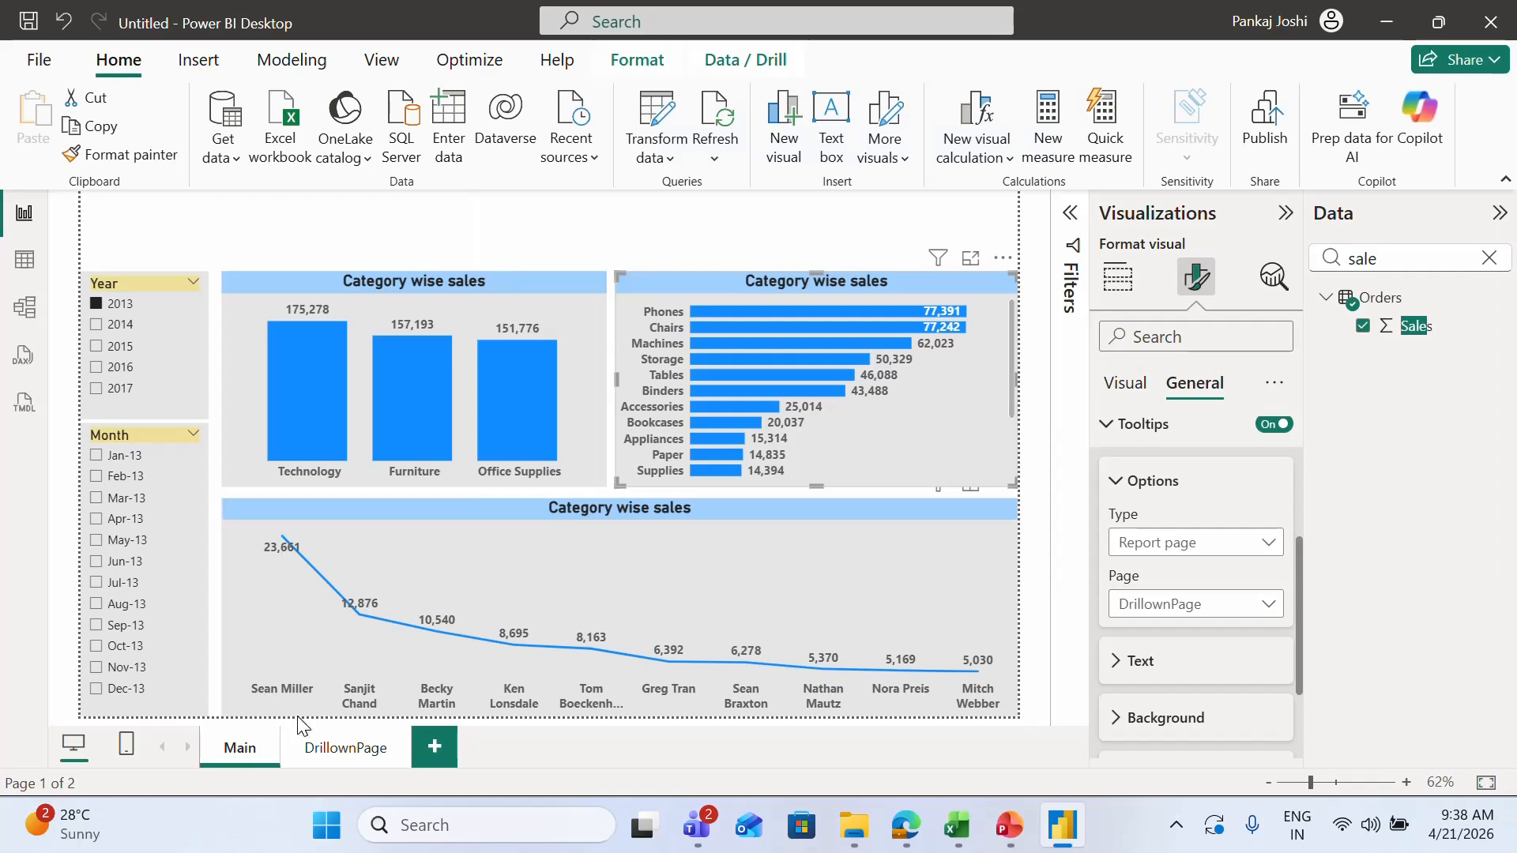
# Step: Move the region chart into the upper-left corner of DrillownPage and set the page's canvas type to Tooltip
pyautogui.click(340, 747)
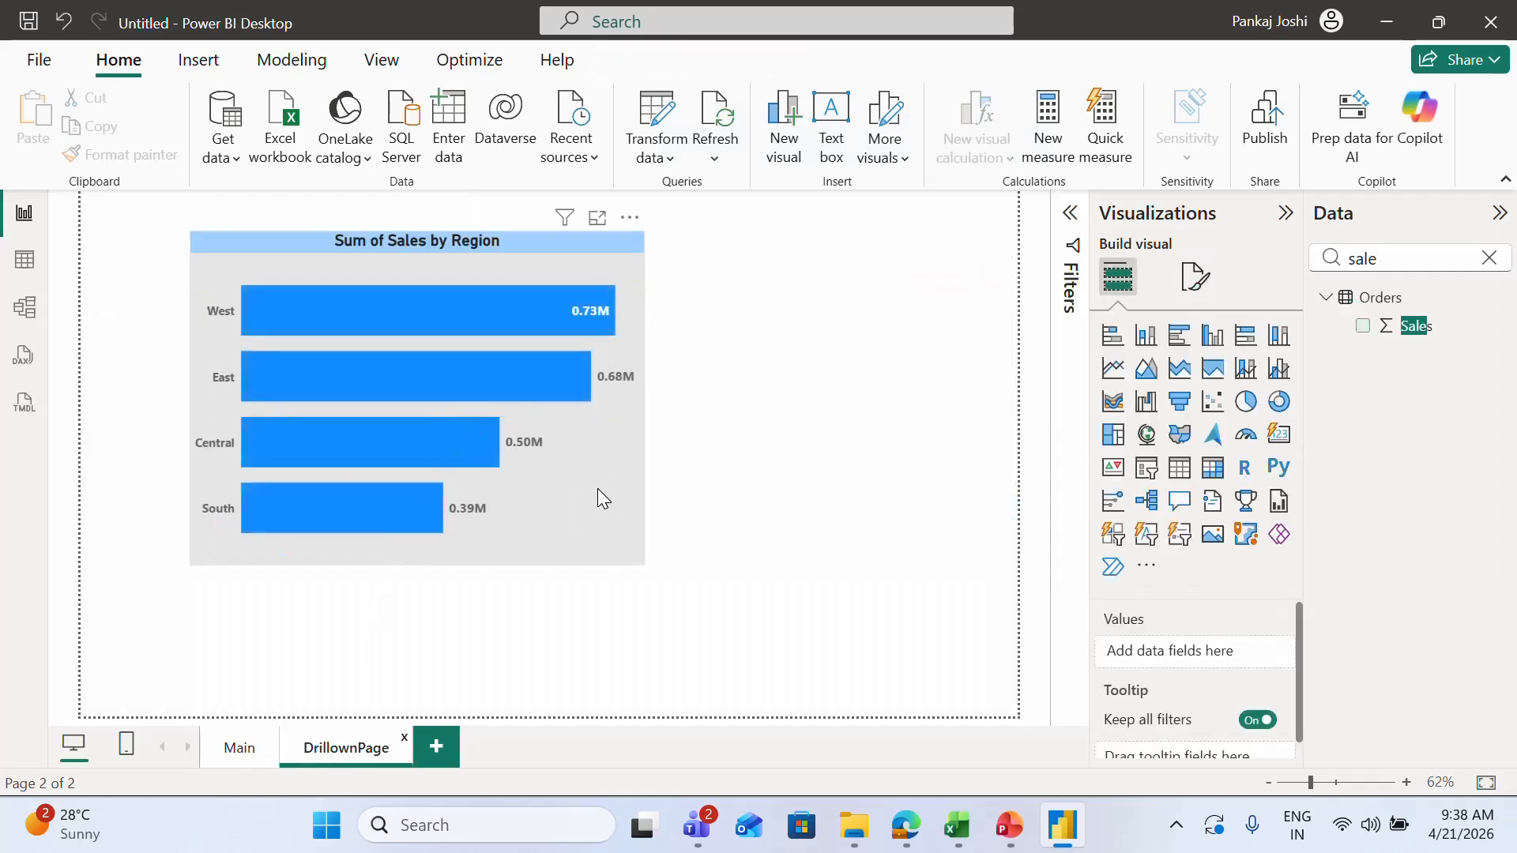
pyautogui.click(485, 417)
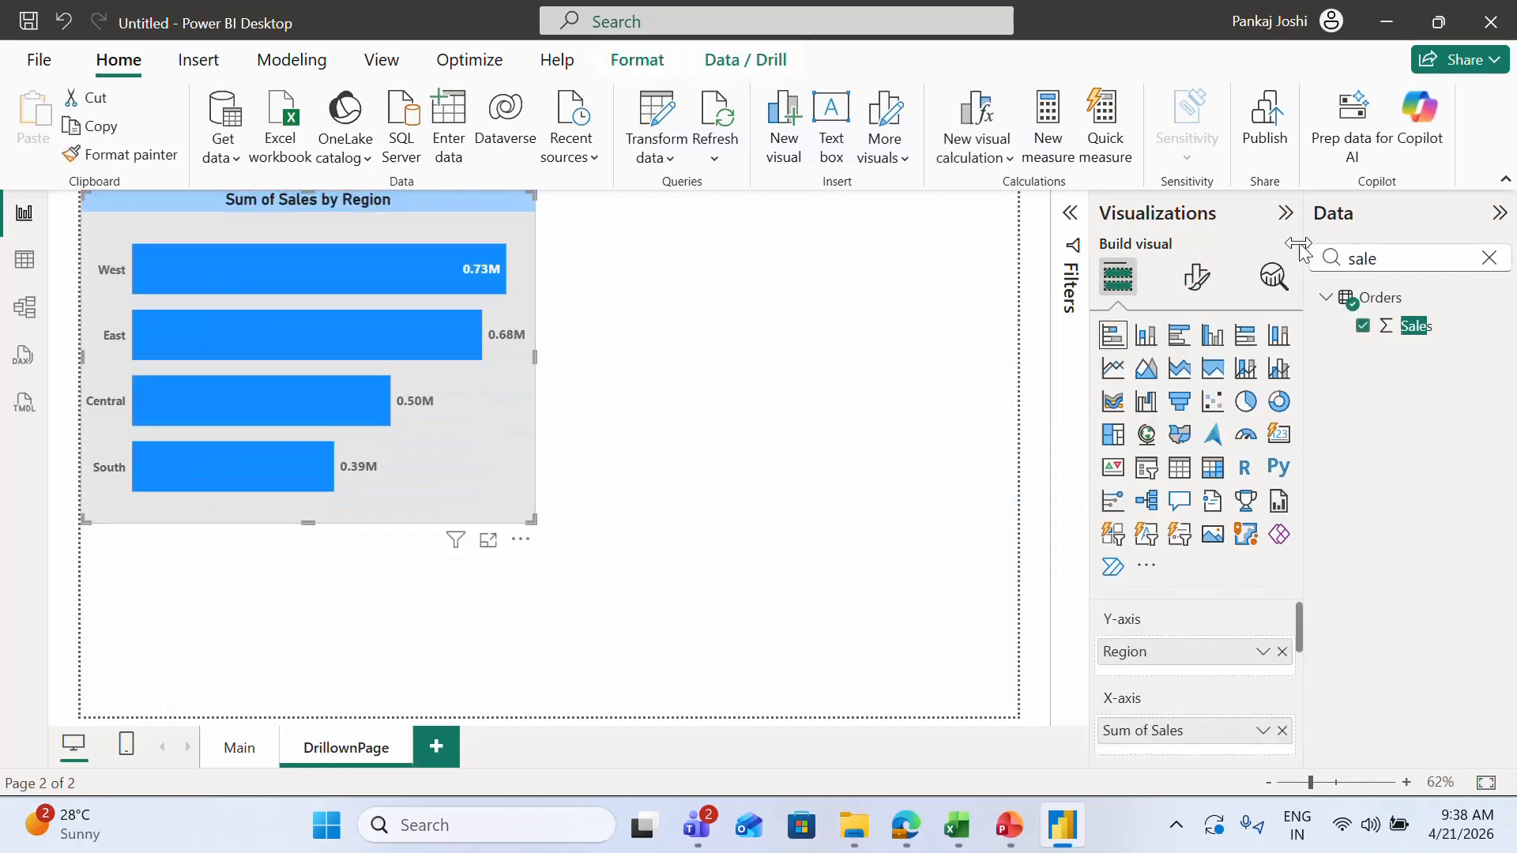
pyautogui.click(759, 361)
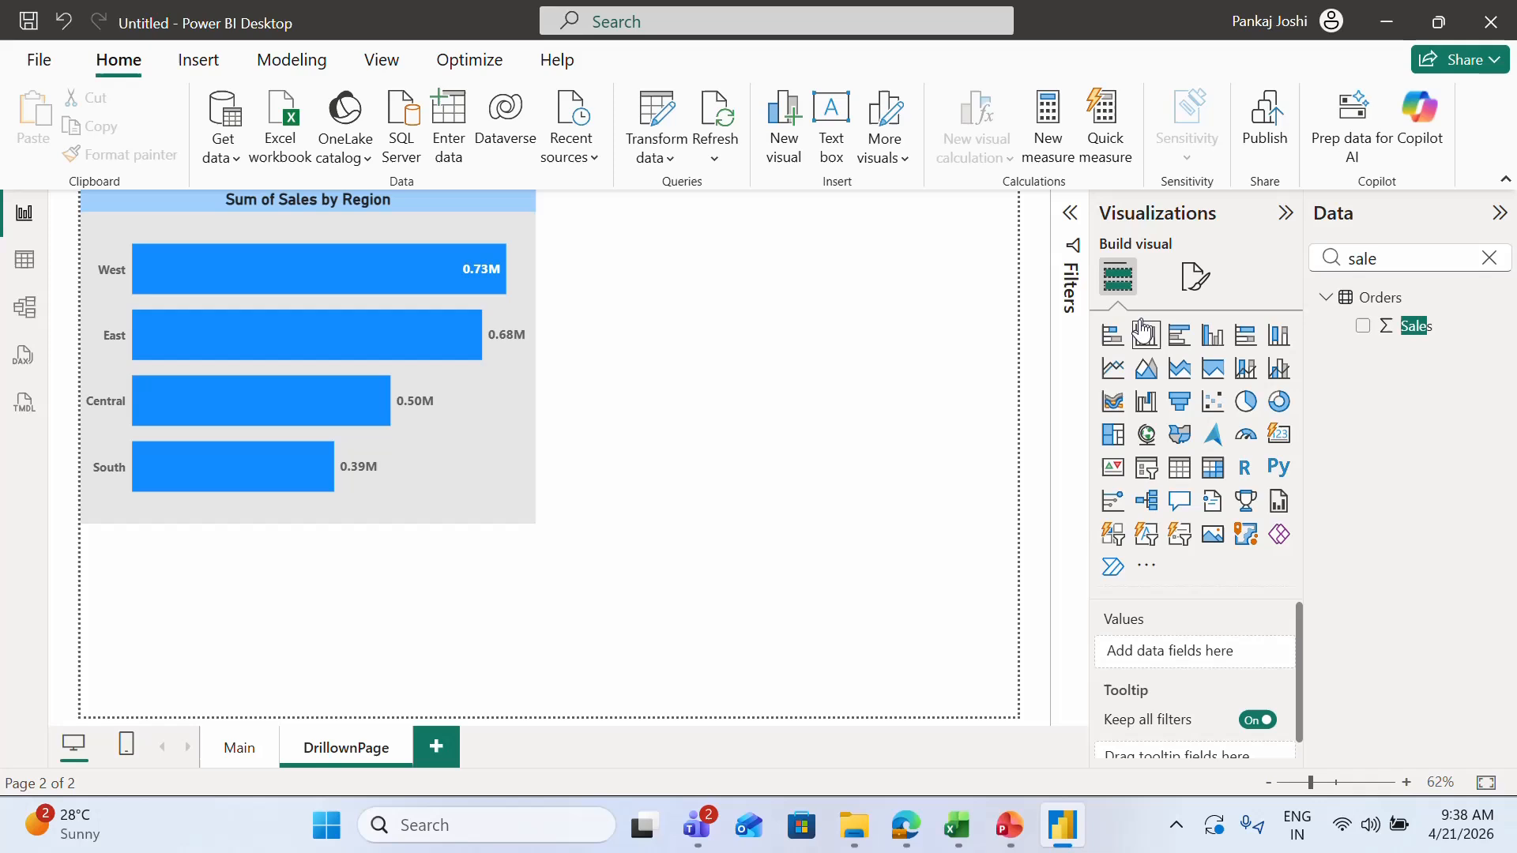
pyautogui.click(1196, 276)
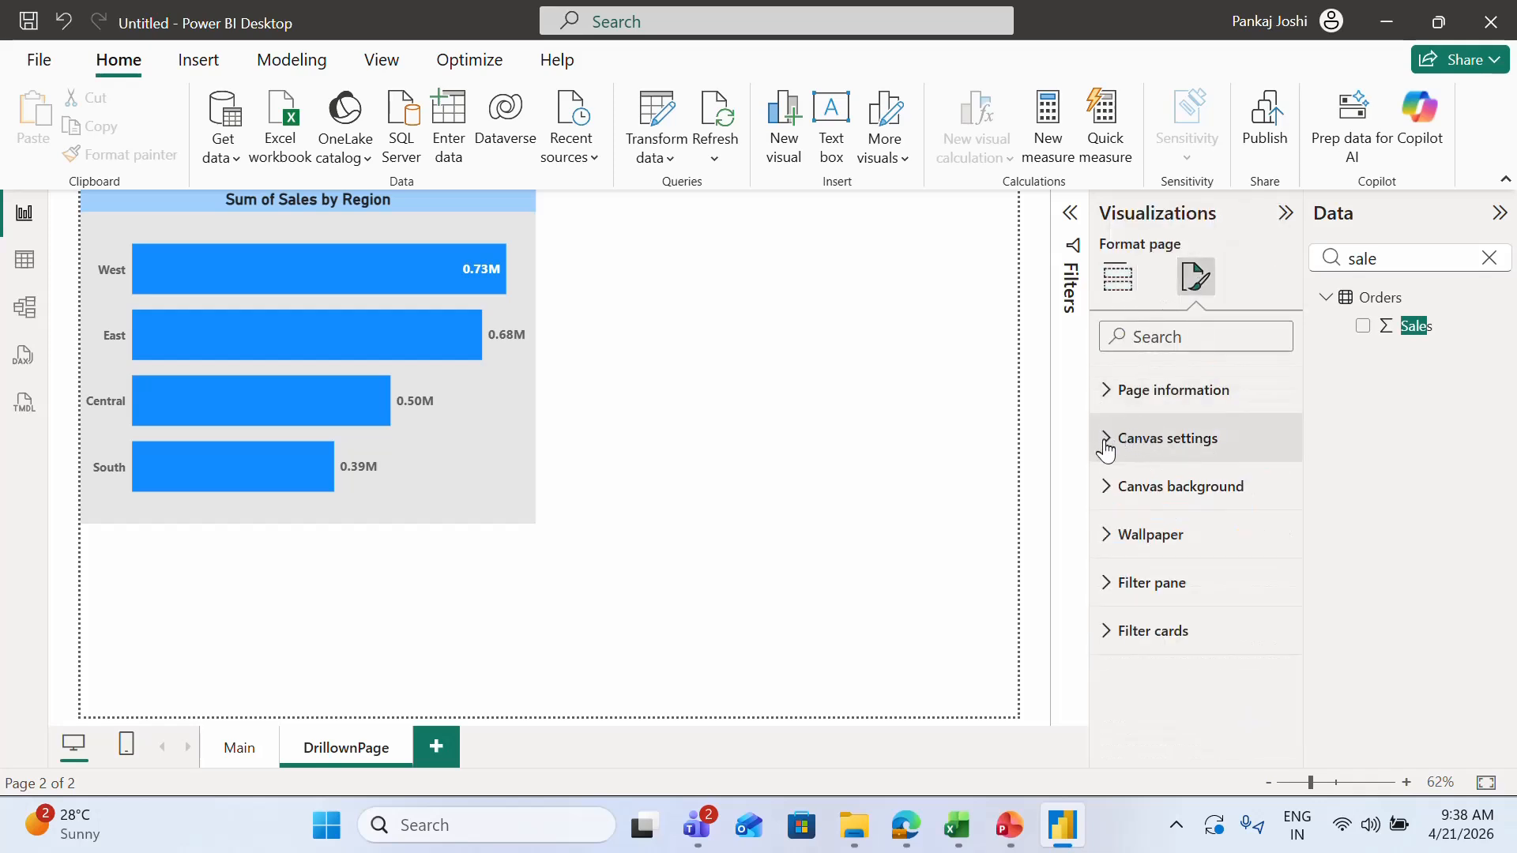
pyautogui.click(1105, 448)
pyautogui.click(1161, 521)
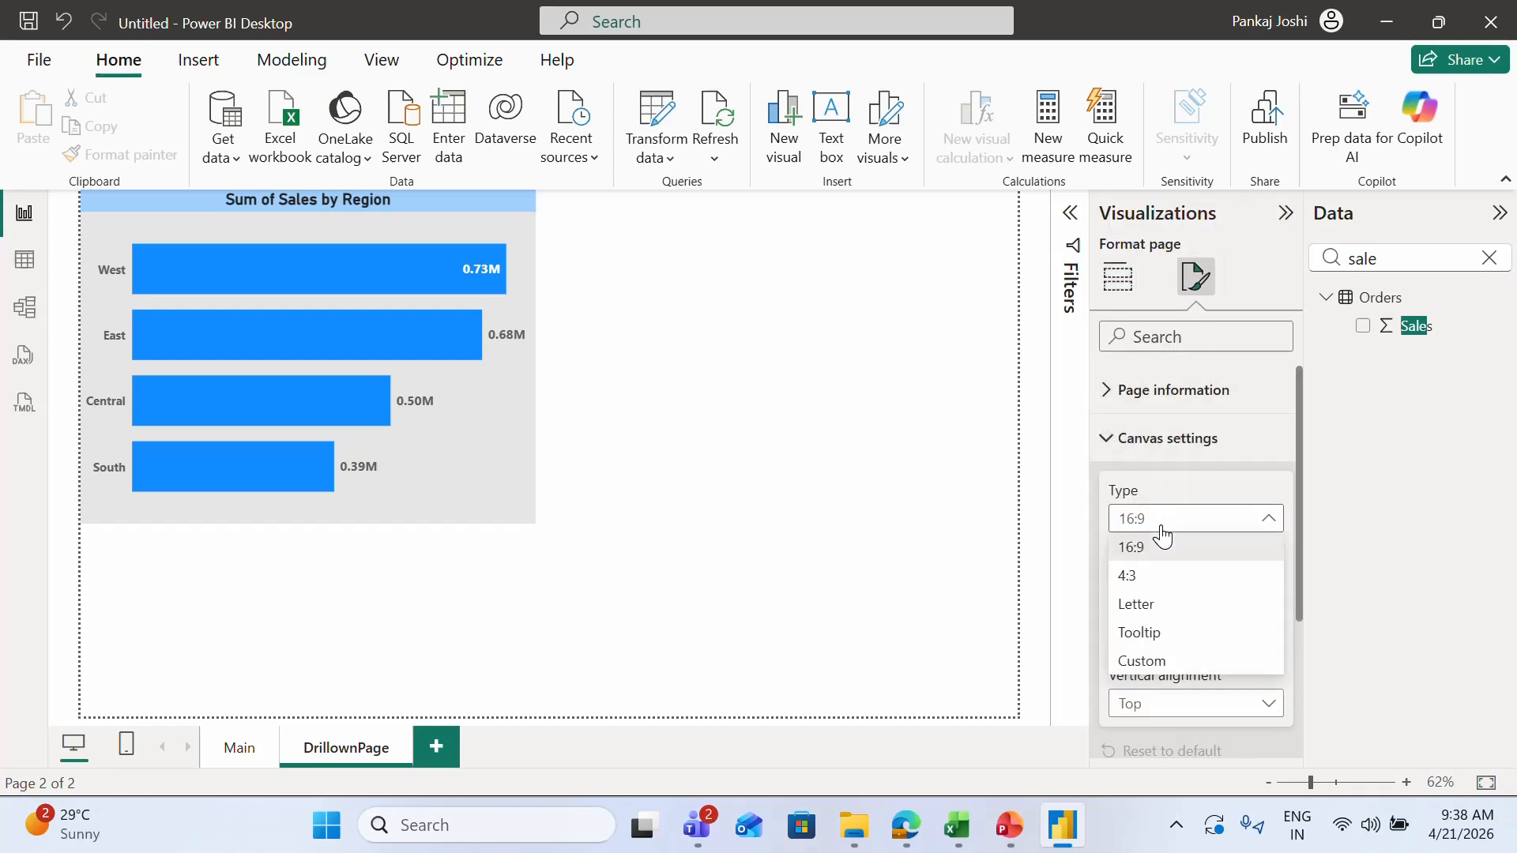
pyautogui.click(1142, 633)
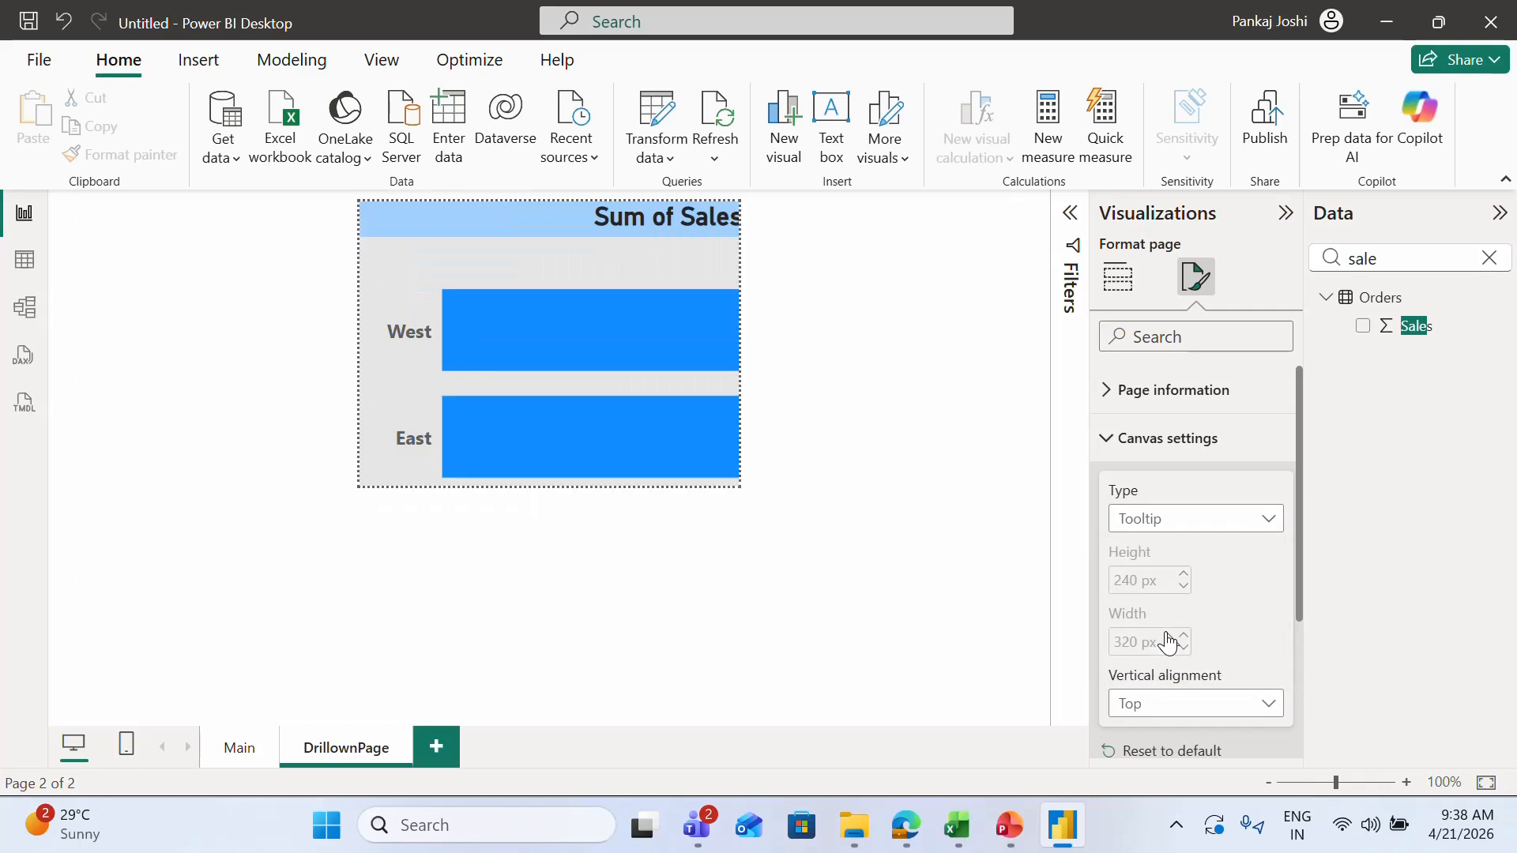
# Step: Resize the region bar chart to a height of 240 and a width of 320 to fill the tooltip canvas
pyautogui.click(517, 221)
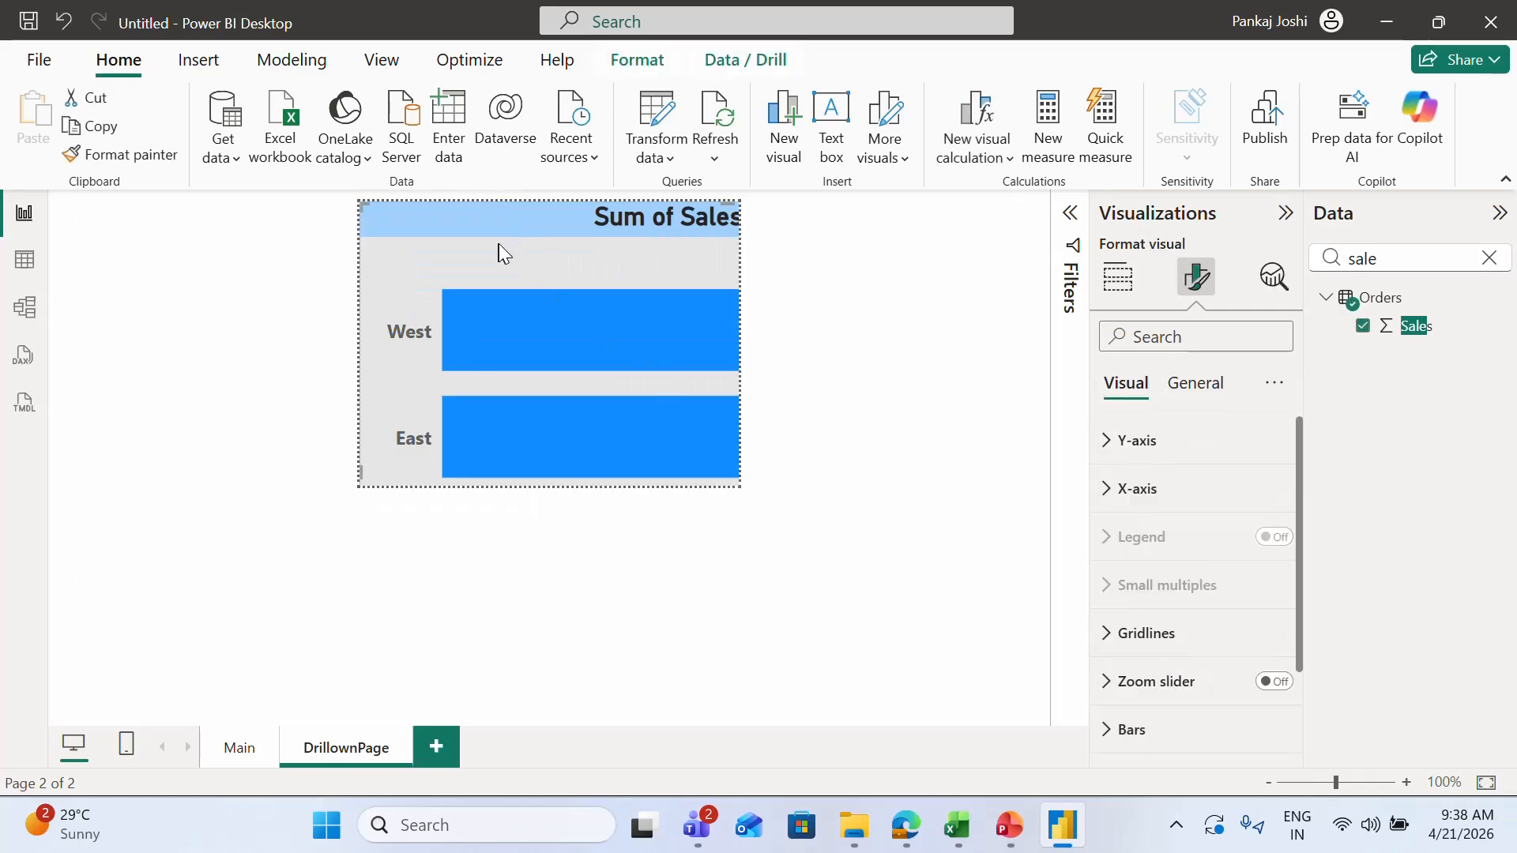
pyautogui.click(1197, 385)
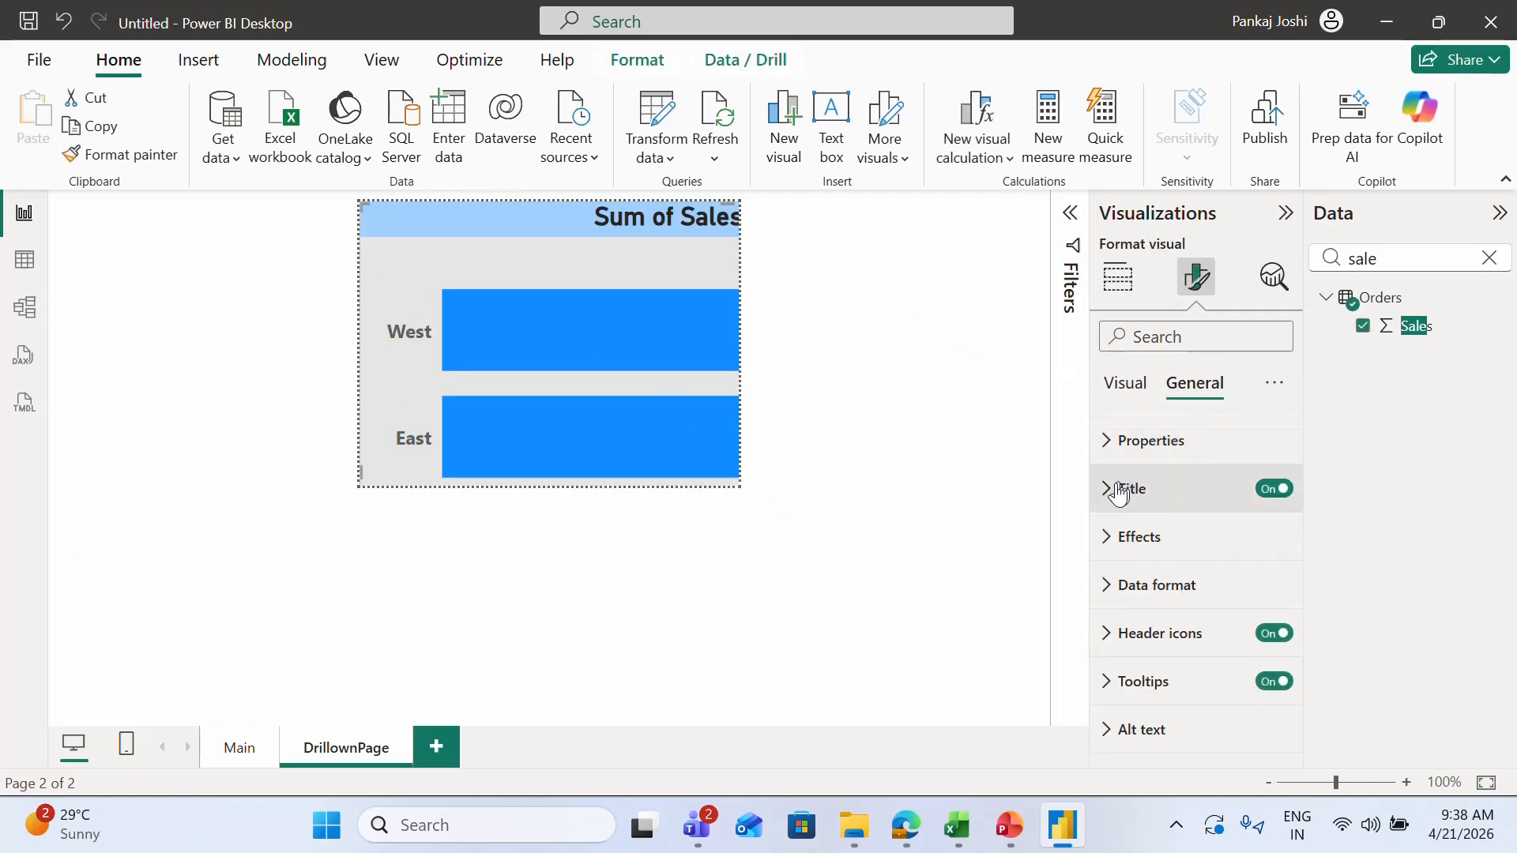
pyautogui.click(1108, 446)
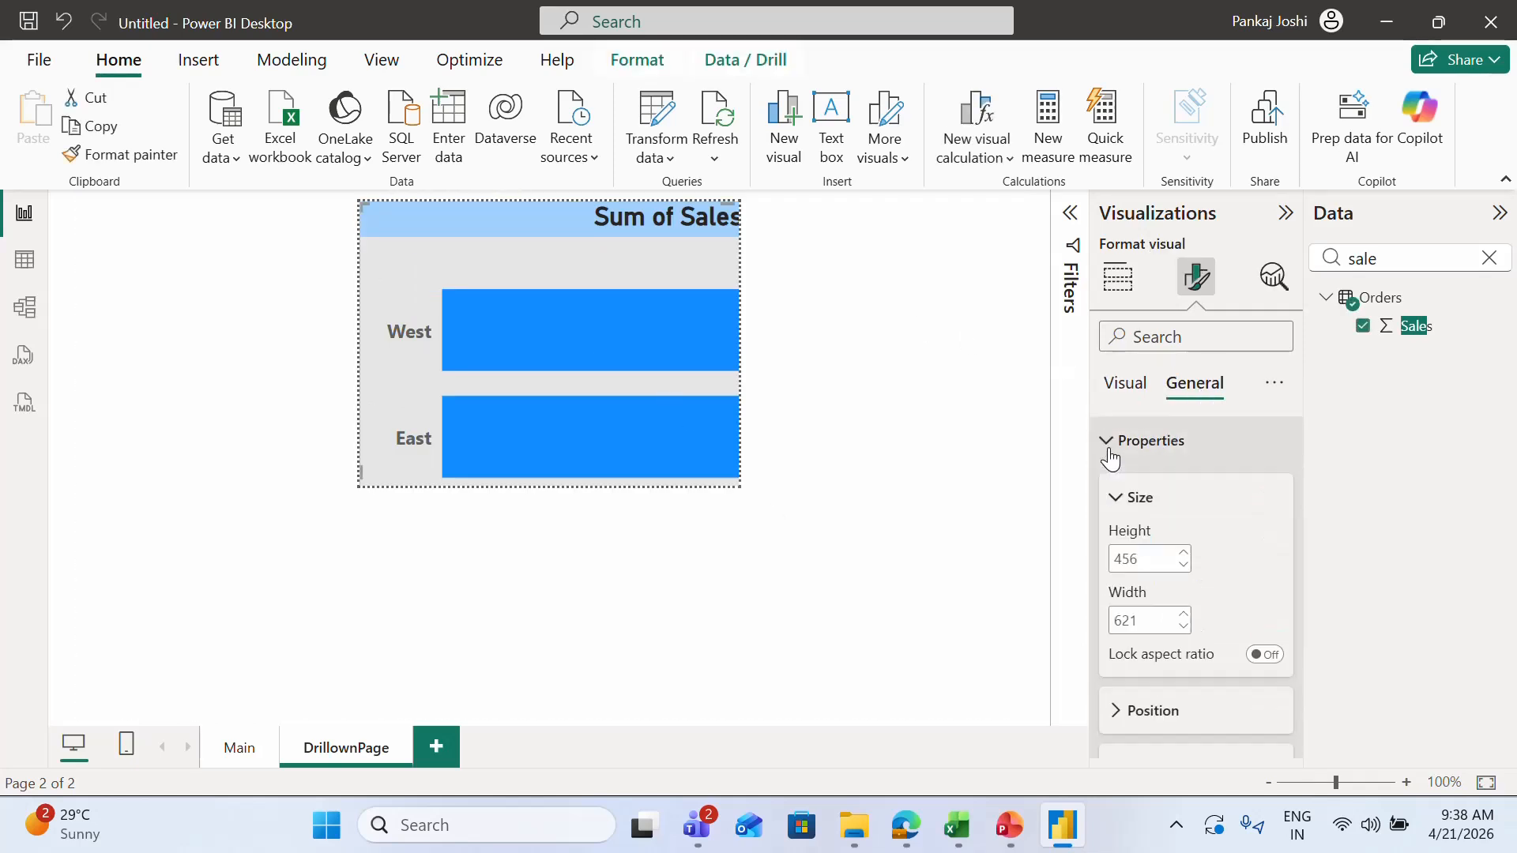
pyautogui.click(1183, 564)
pyautogui.click(1184, 626)
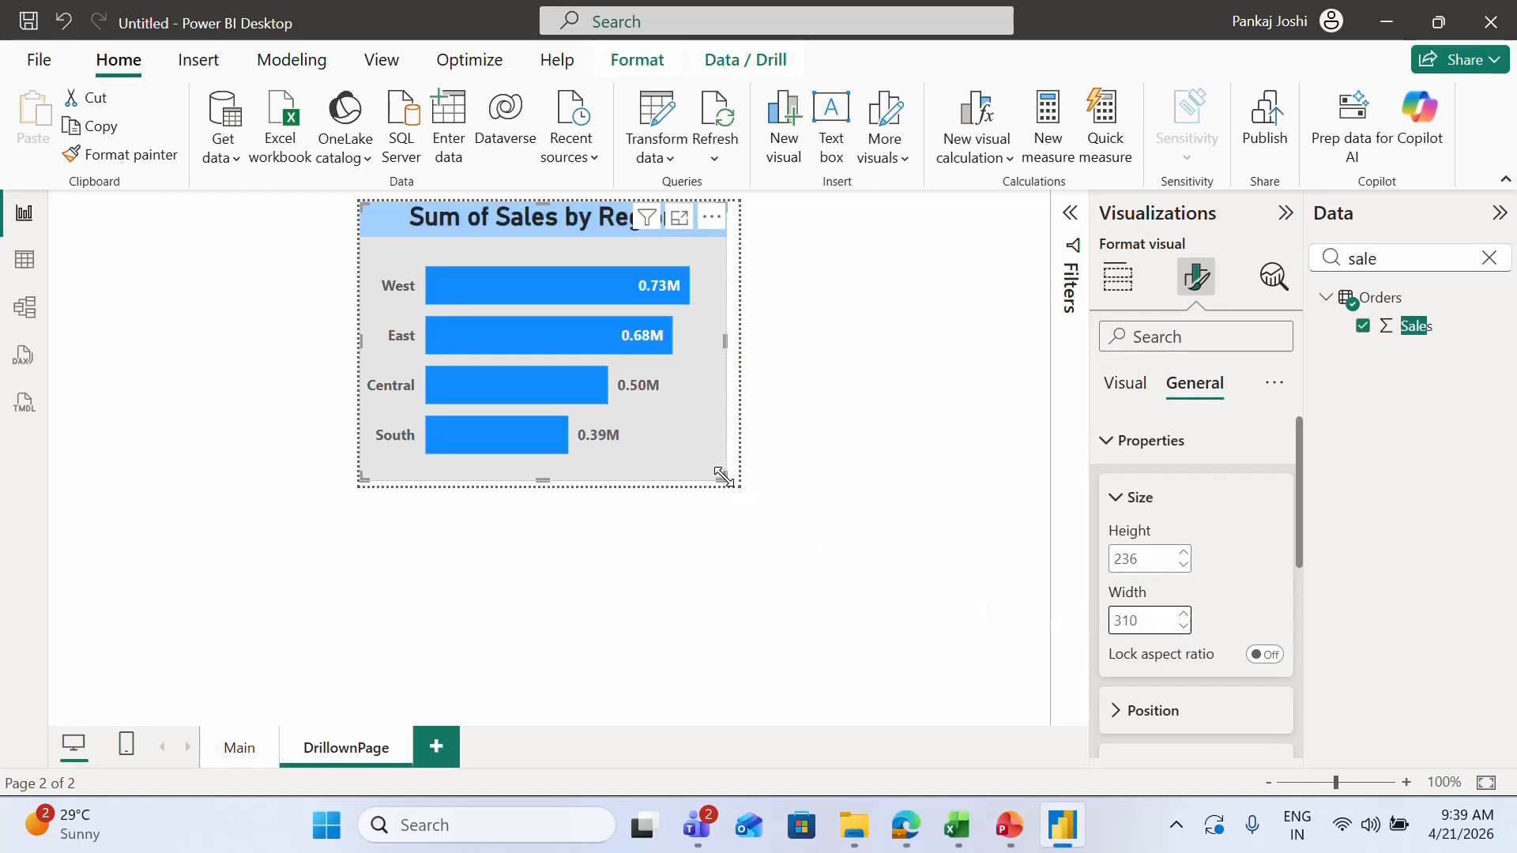
pyautogui.moveTo(723, 476); pyautogui.dragTo(737, 483)
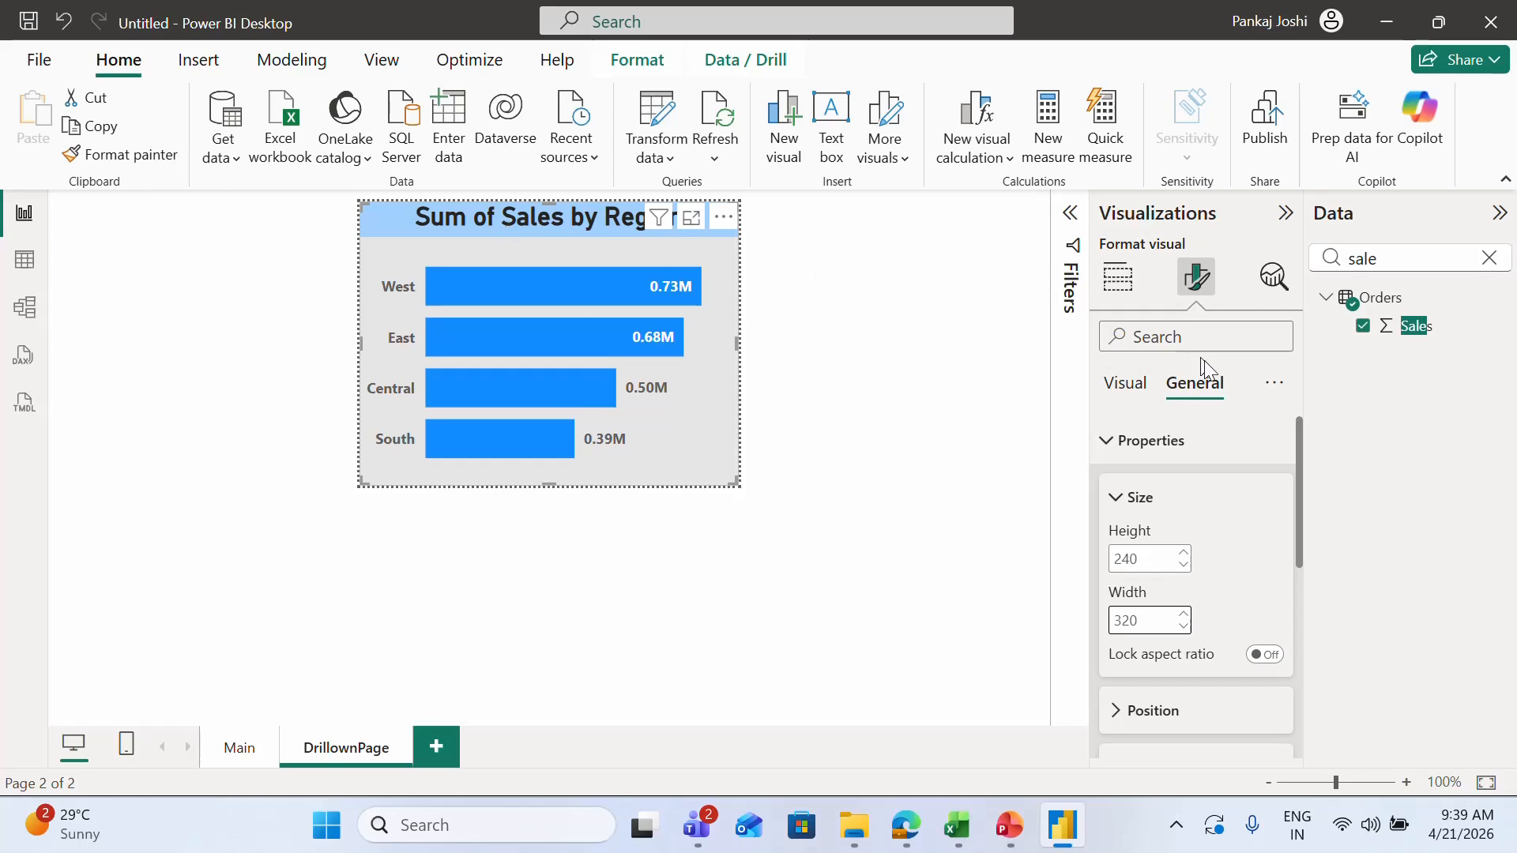
# Step: Reduce the region chart's title font size so the full title fits, and preview the tooltip over the sub-category bars on Main
pyautogui.click(1117, 278)
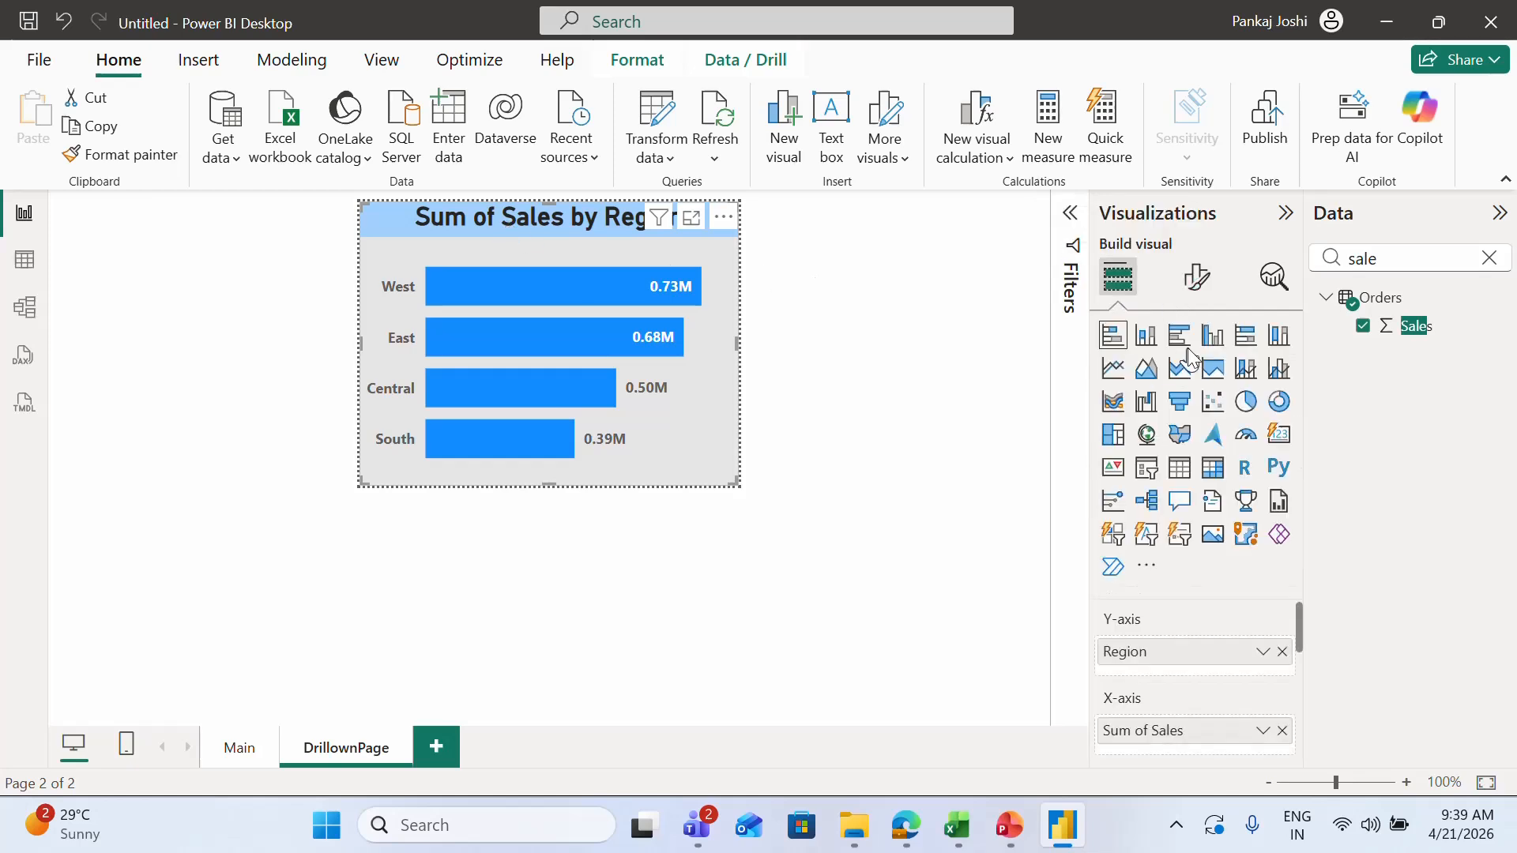
pyautogui.click(1197, 293)
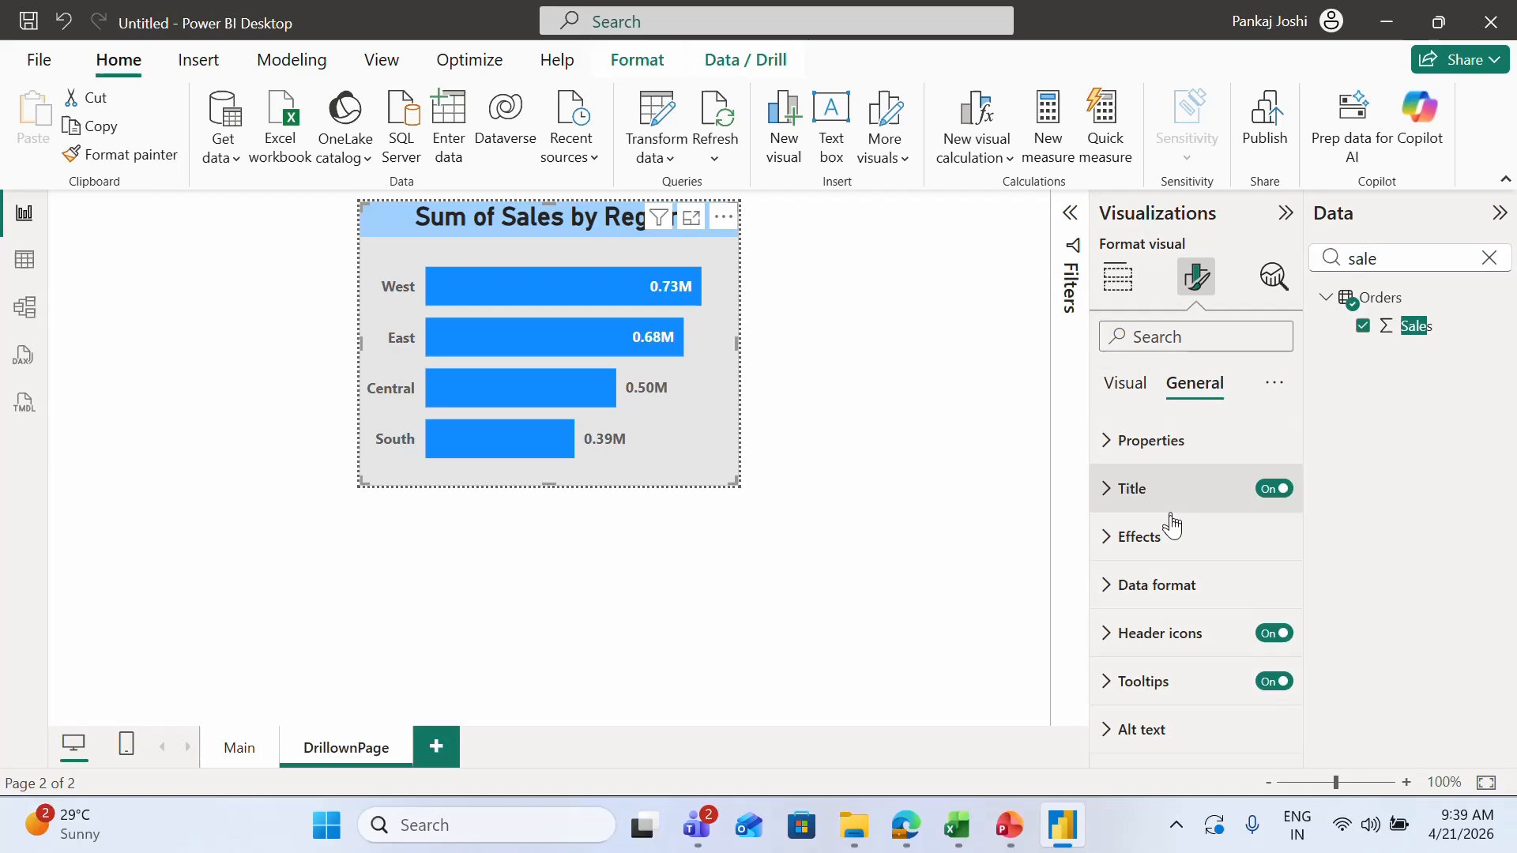
pyautogui.click(1113, 491)
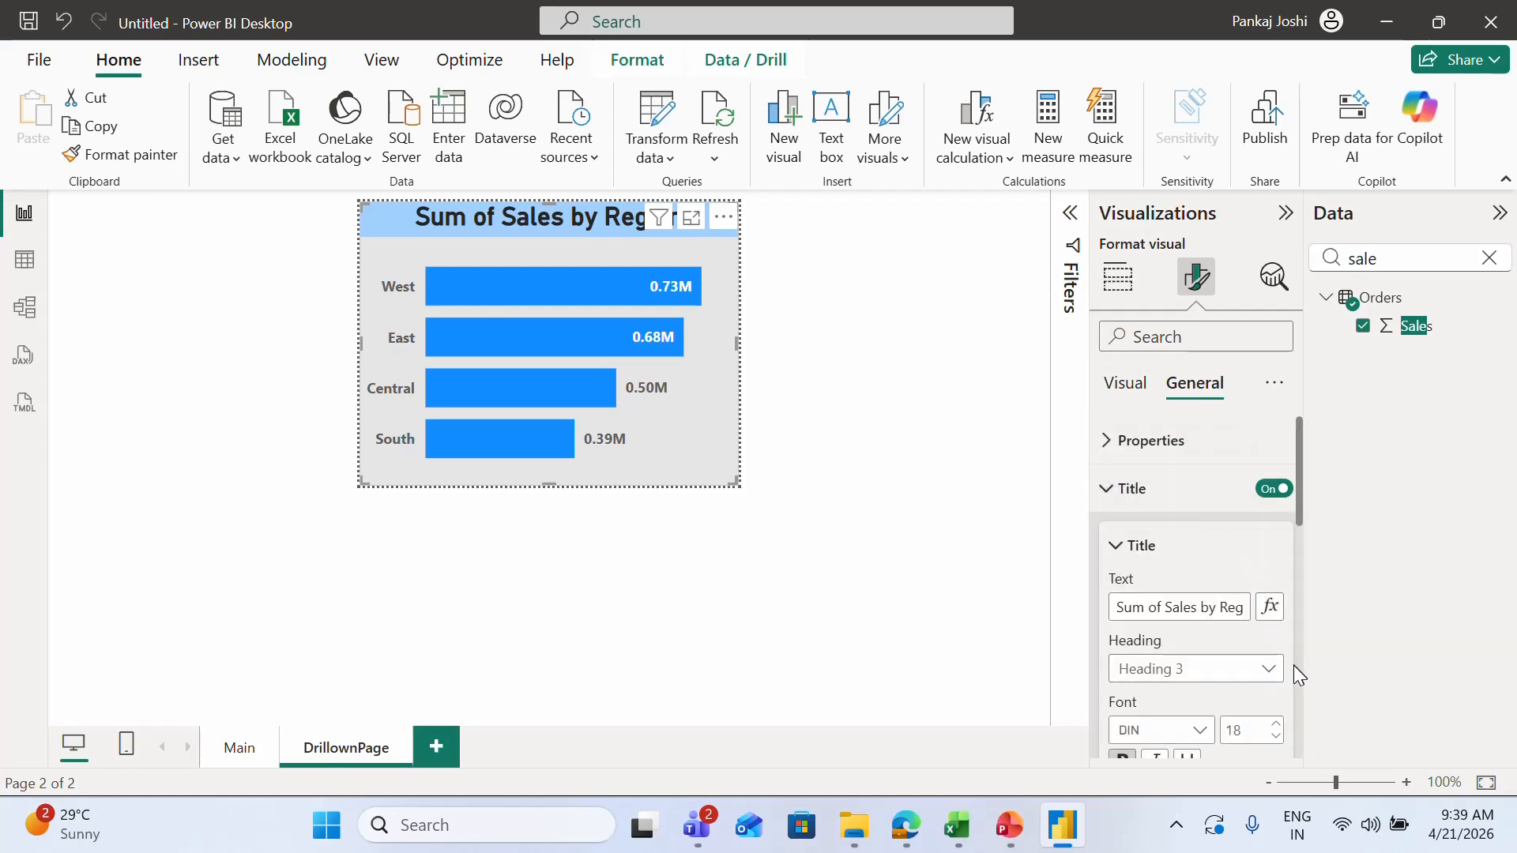
pyautogui.click(1277, 742)
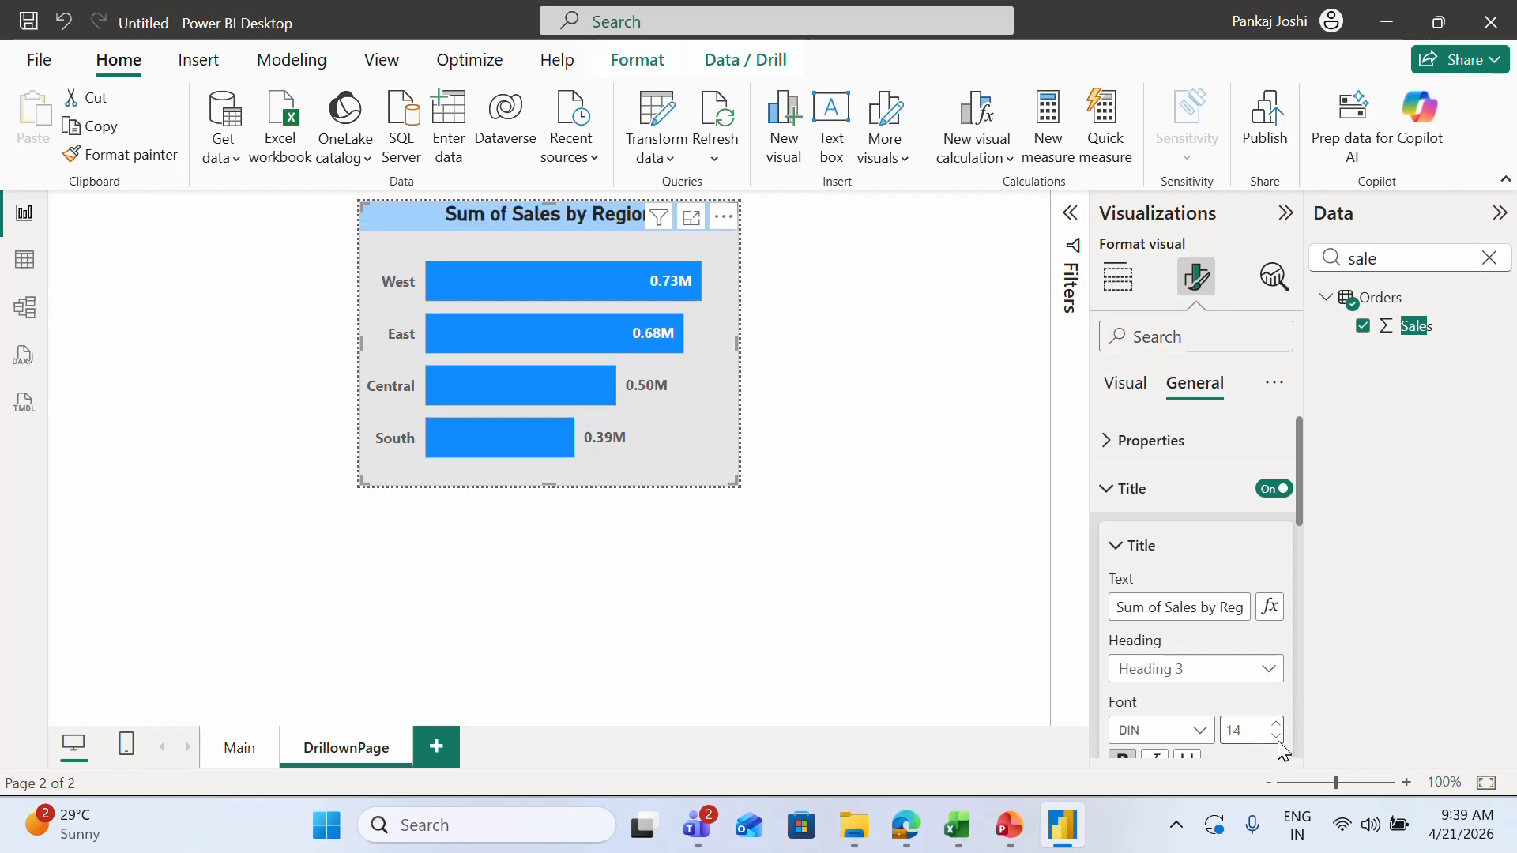
pyautogui.click(918, 651)
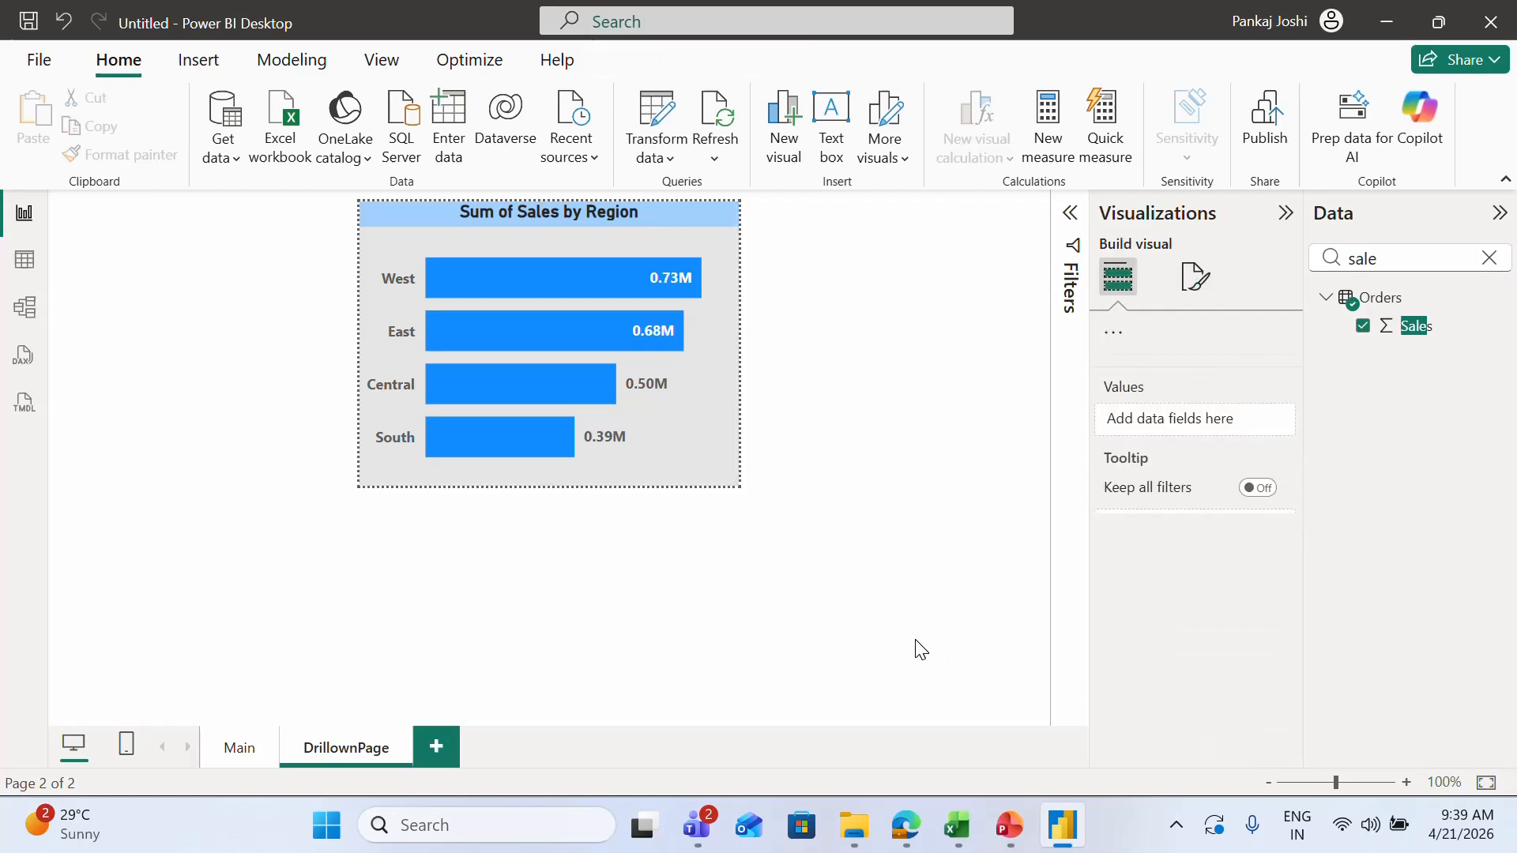
pyautogui.click(237, 747)
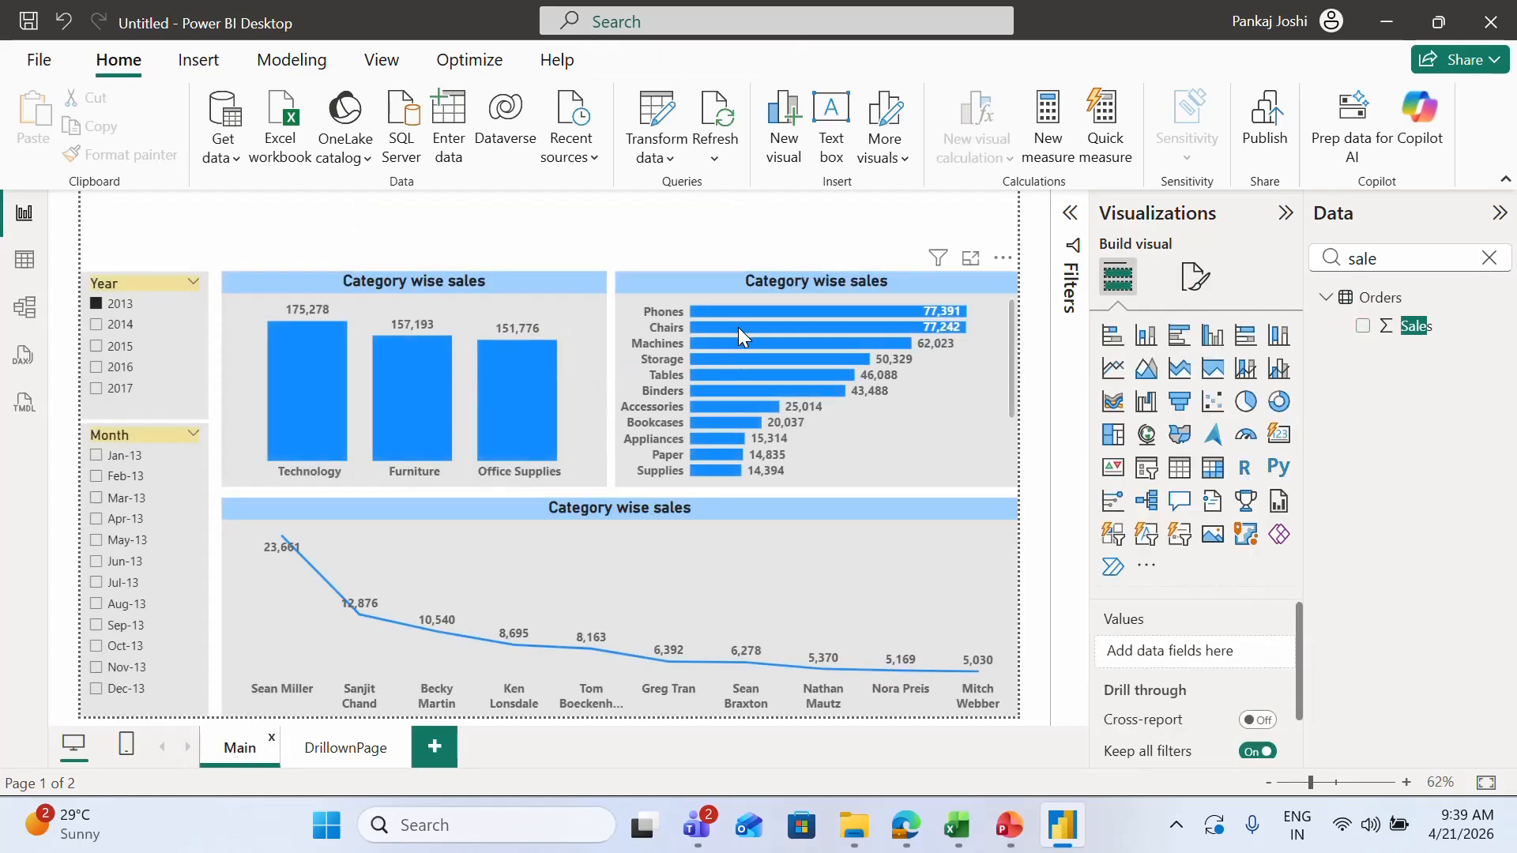
pyautogui.moveTo(739, 330)
# Step: Insert a rectangle shape on Main and stretch it into a full-width banner above the slicers and charts
pyautogui.click(198, 61)
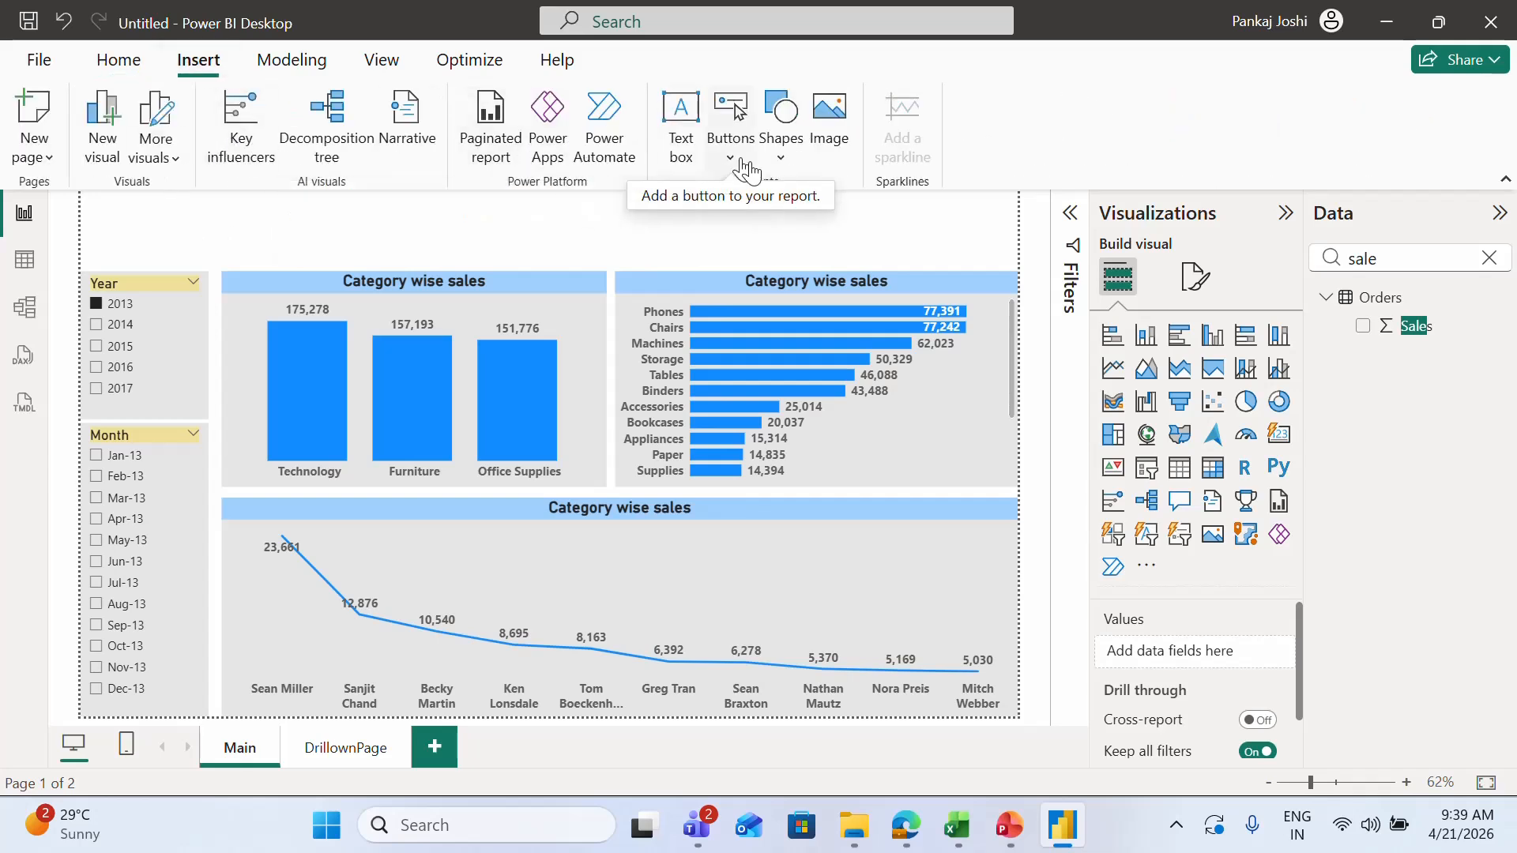
pyautogui.click(793, 181)
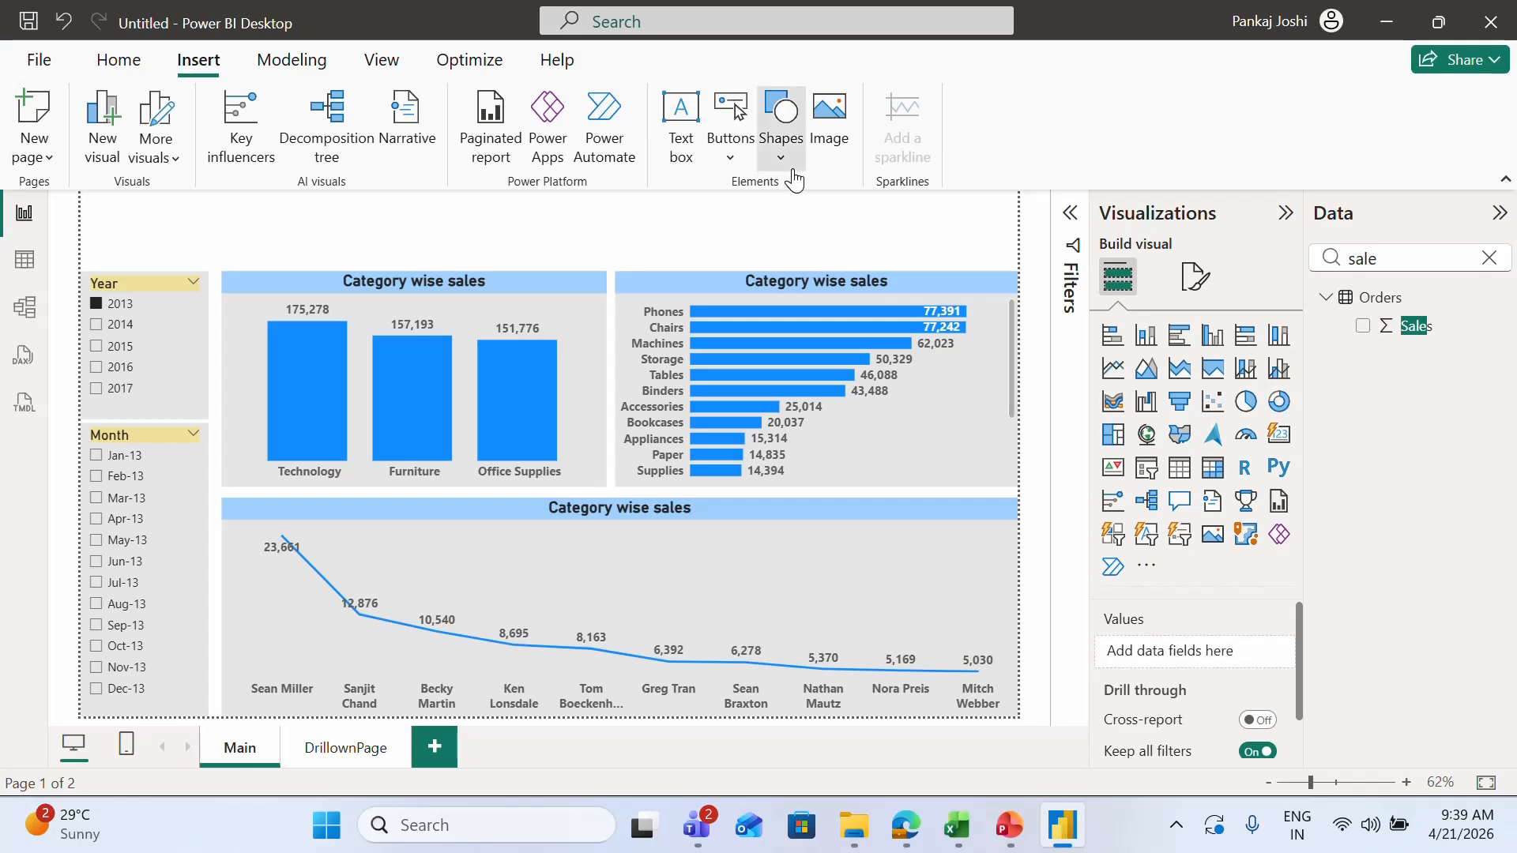
pyautogui.click(816, 243)
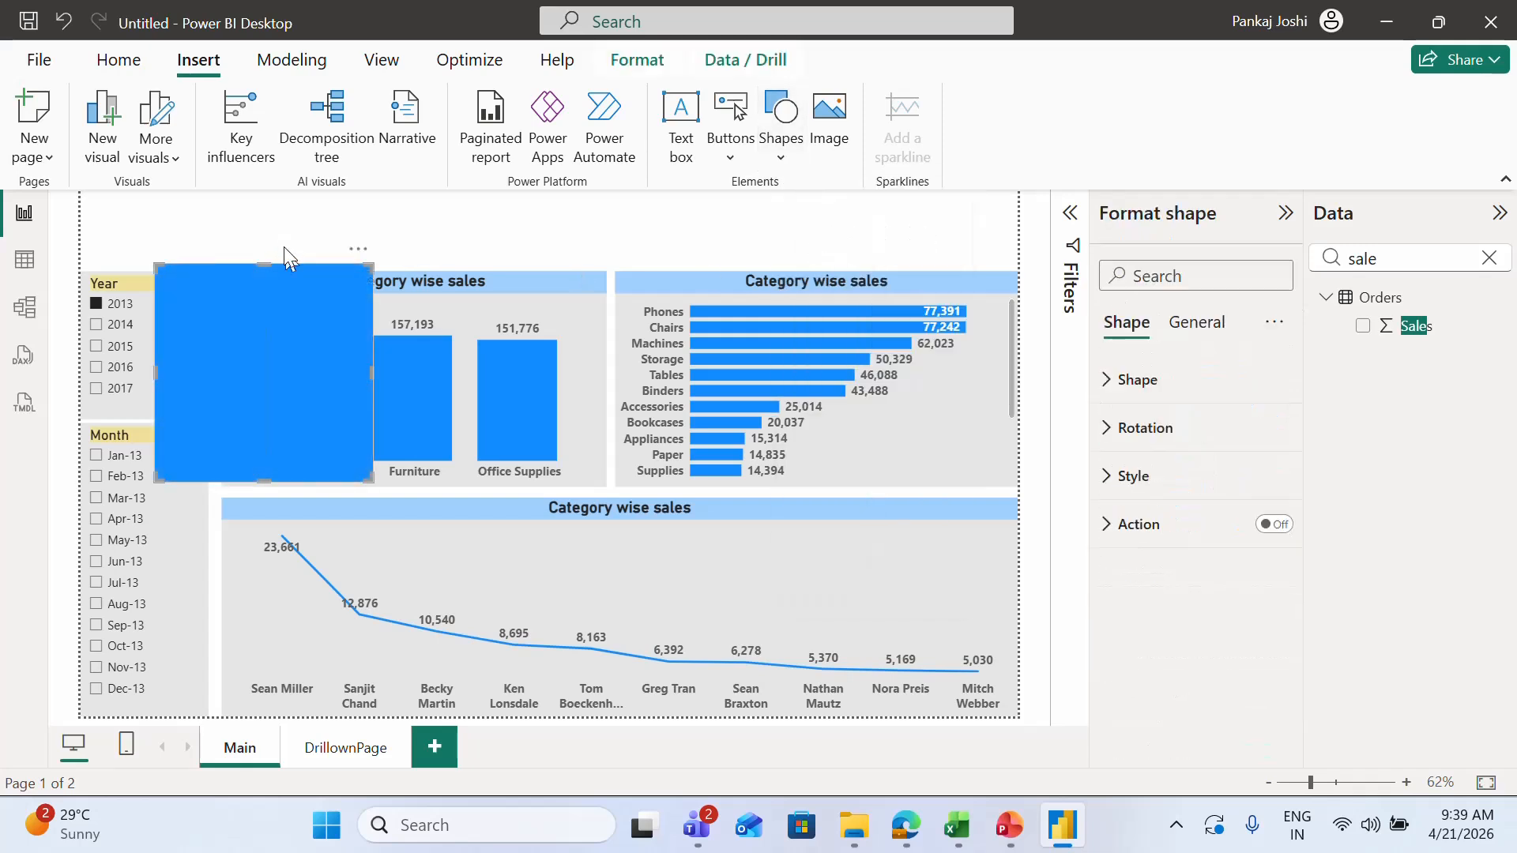
pyautogui.moveTo(246, 277); pyautogui.dragTo(206, 215)
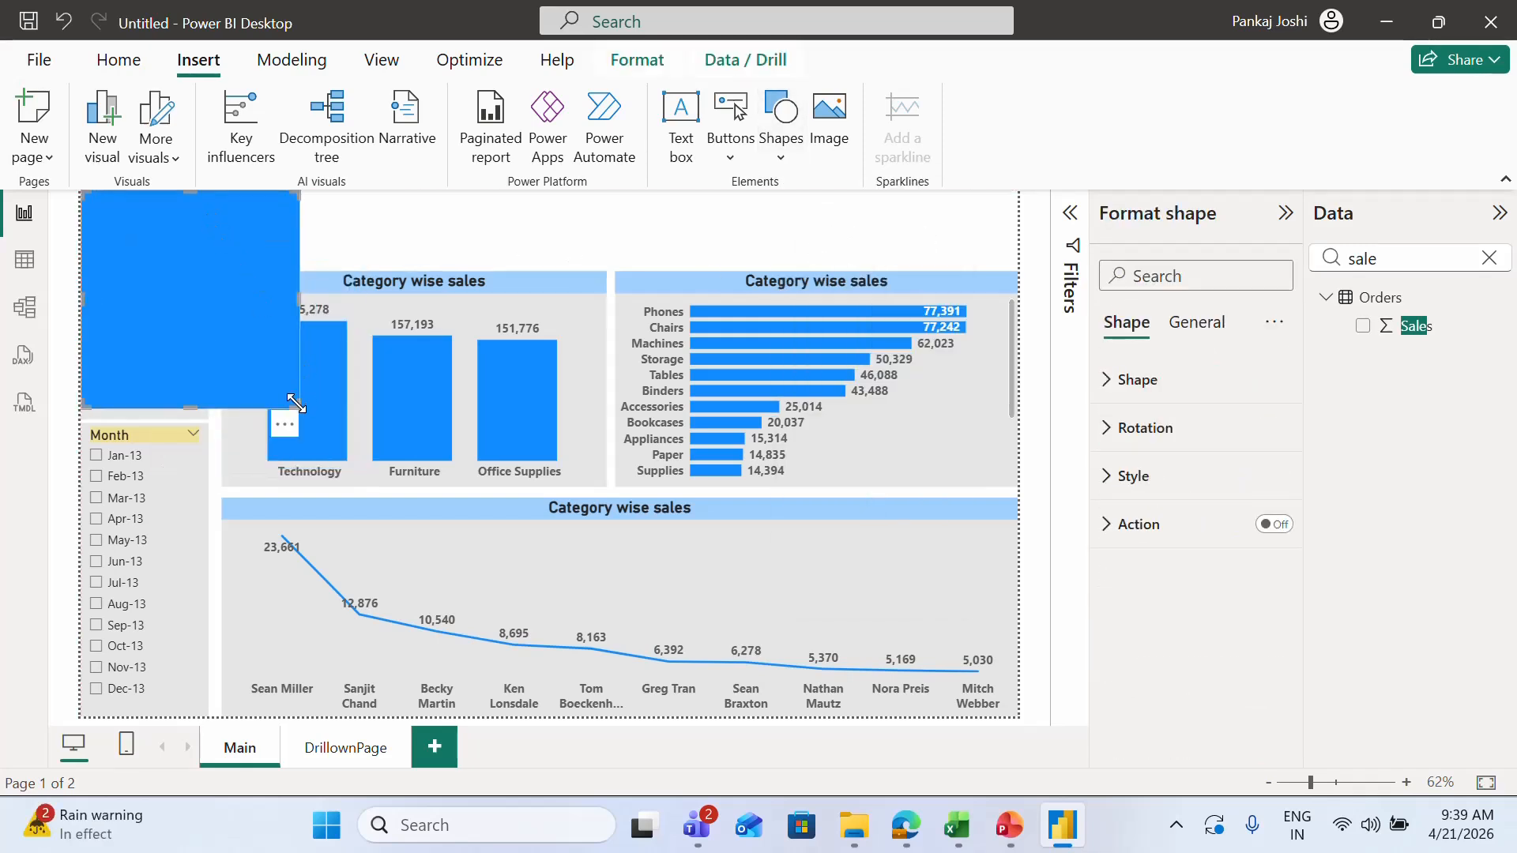
pyautogui.moveTo(298, 407); pyautogui.dragTo(1011, 253)
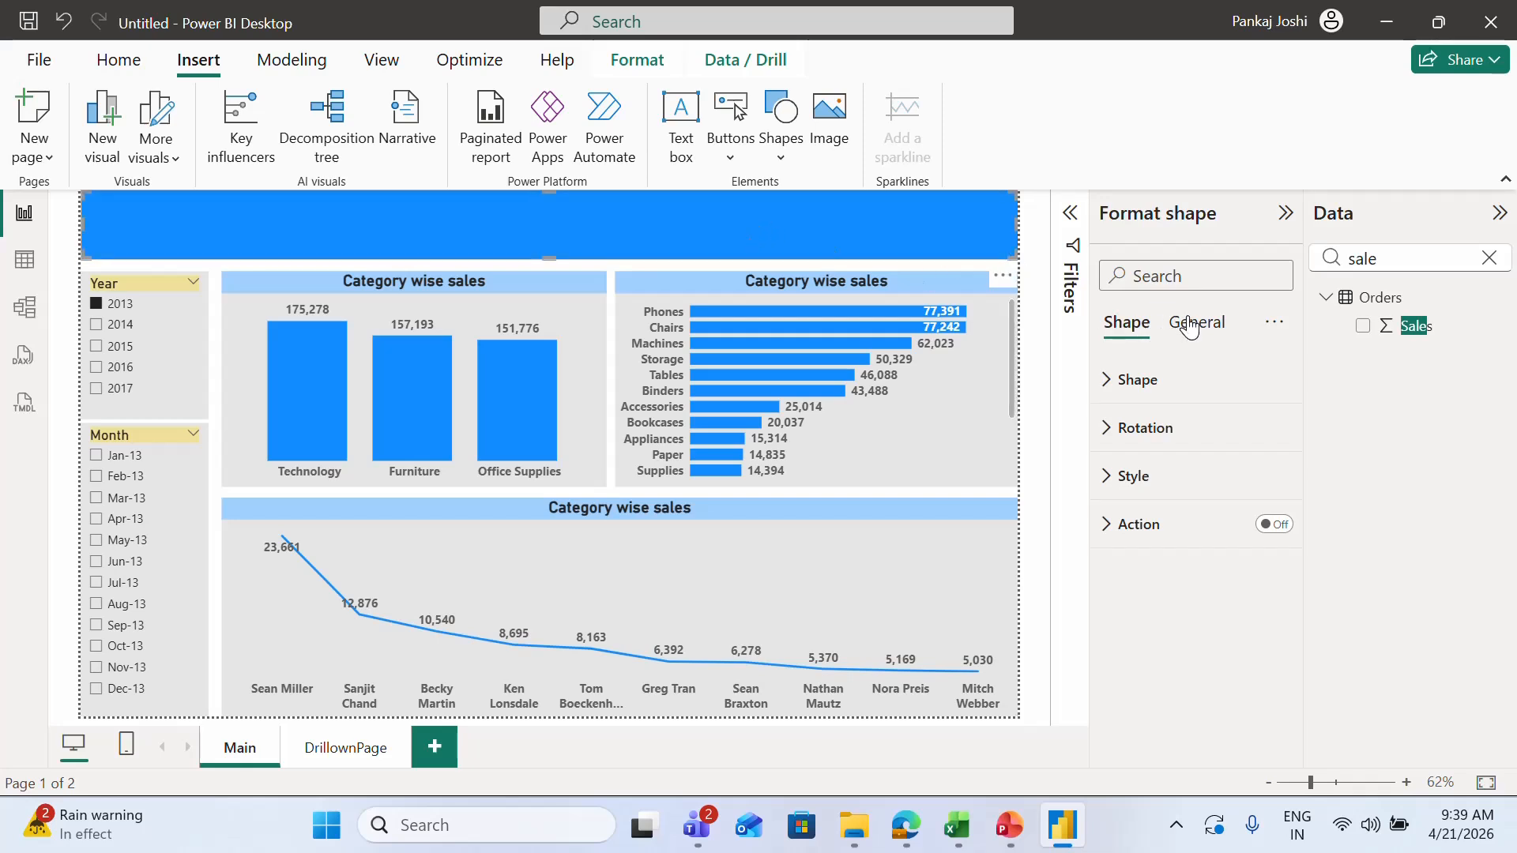
# Step: Fill the banner rectangle with the light blue theme color
pyautogui.click(1104, 477)
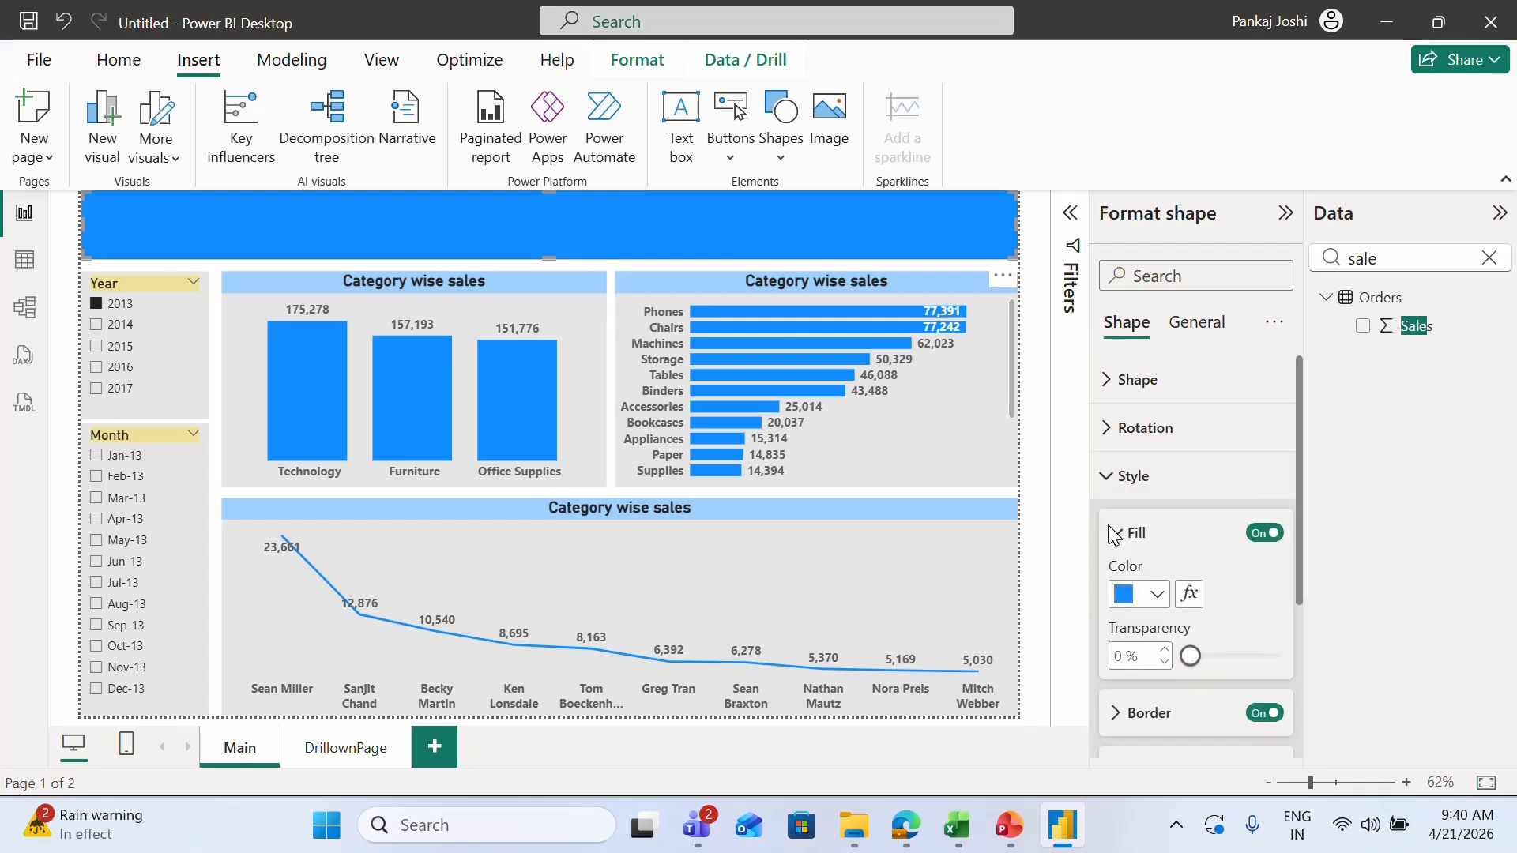
pyautogui.click(1159, 598)
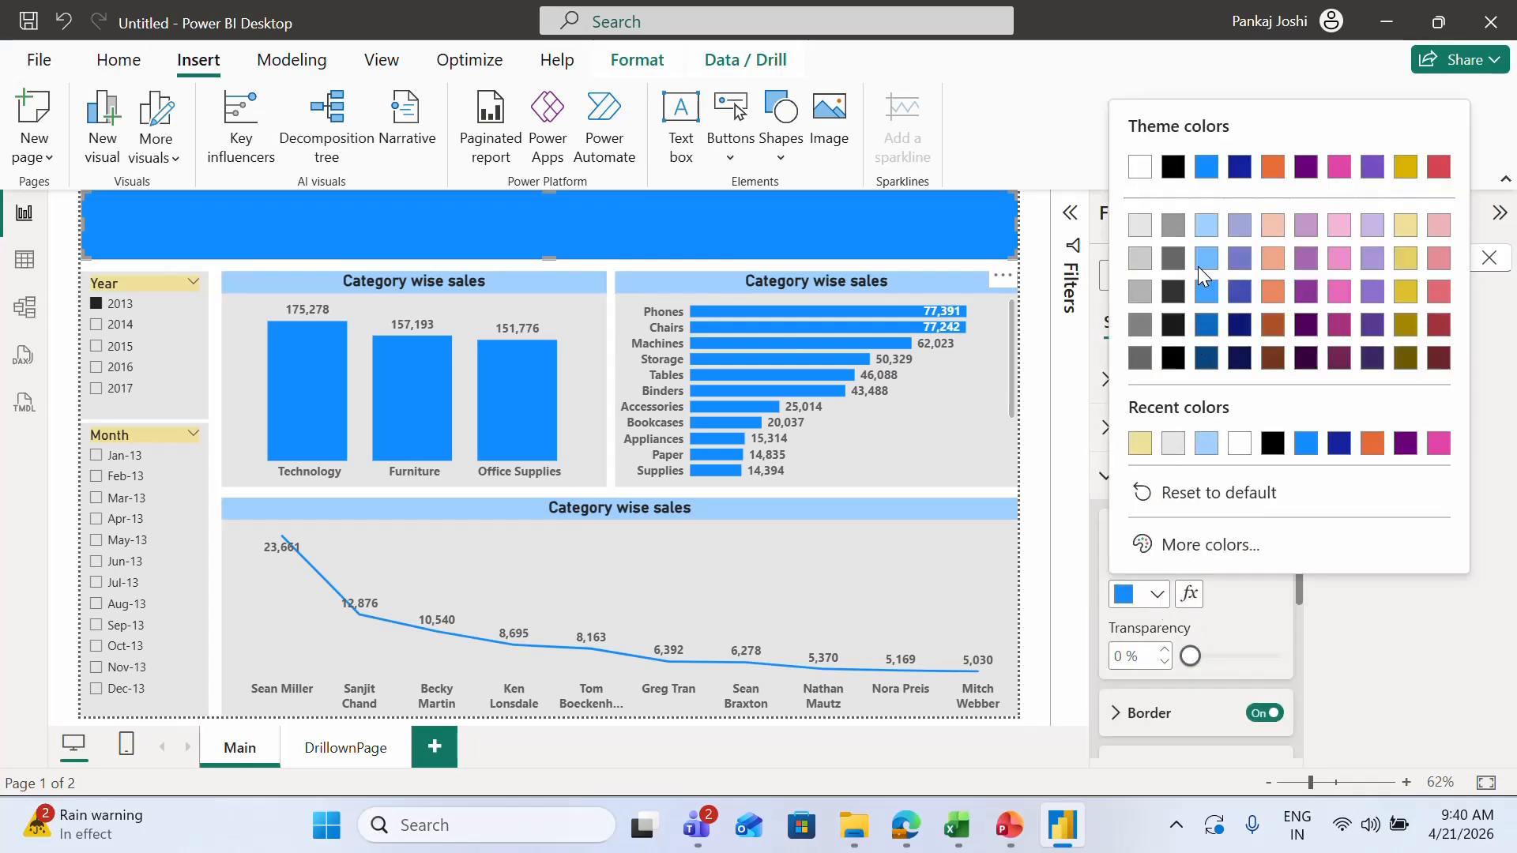
pyautogui.click(1206, 226)
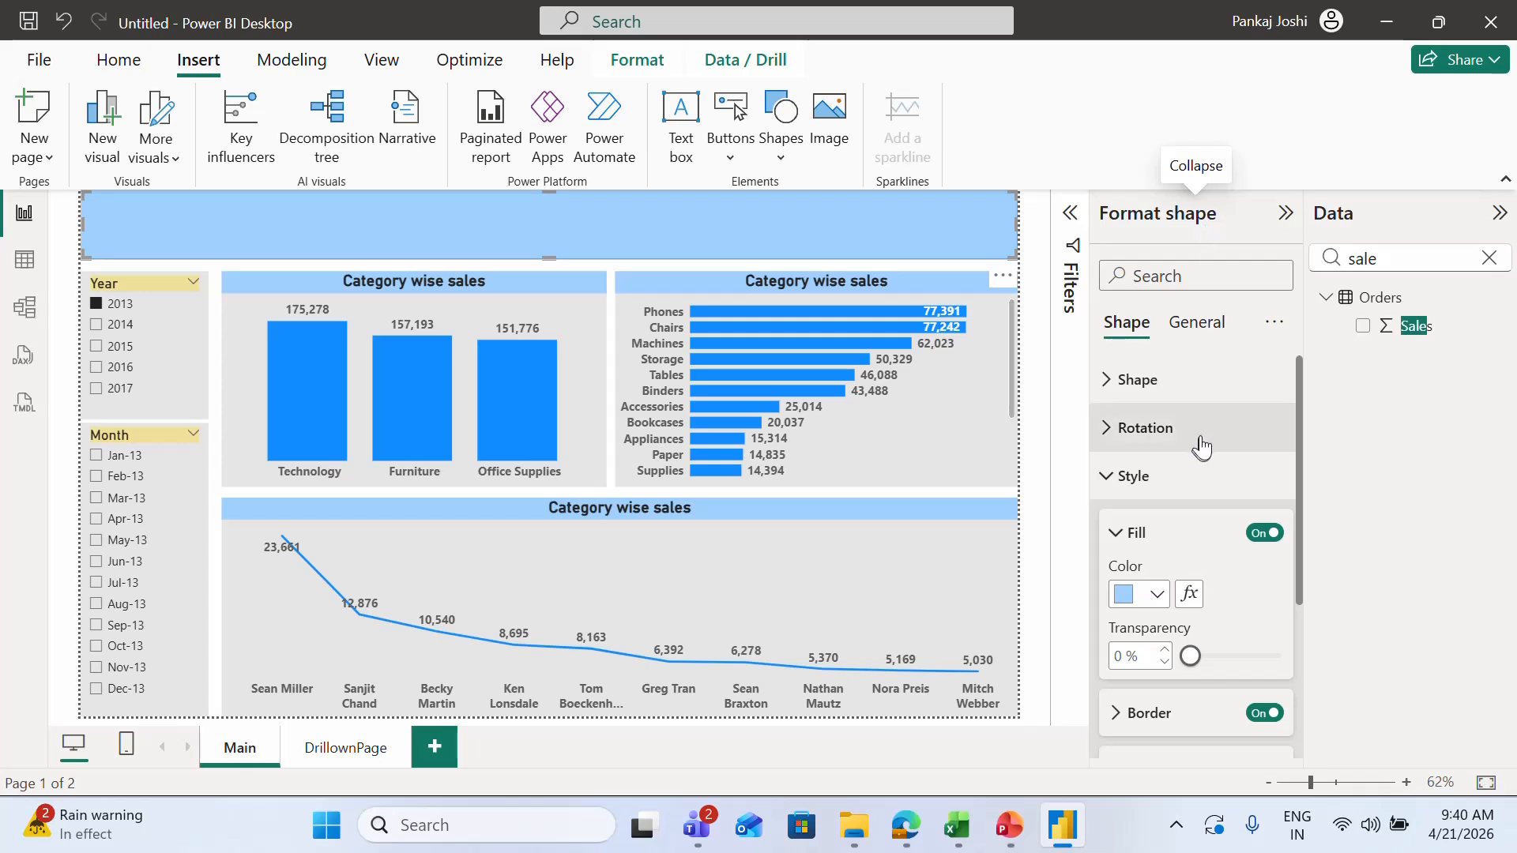
pyautogui.click(1157, 598)
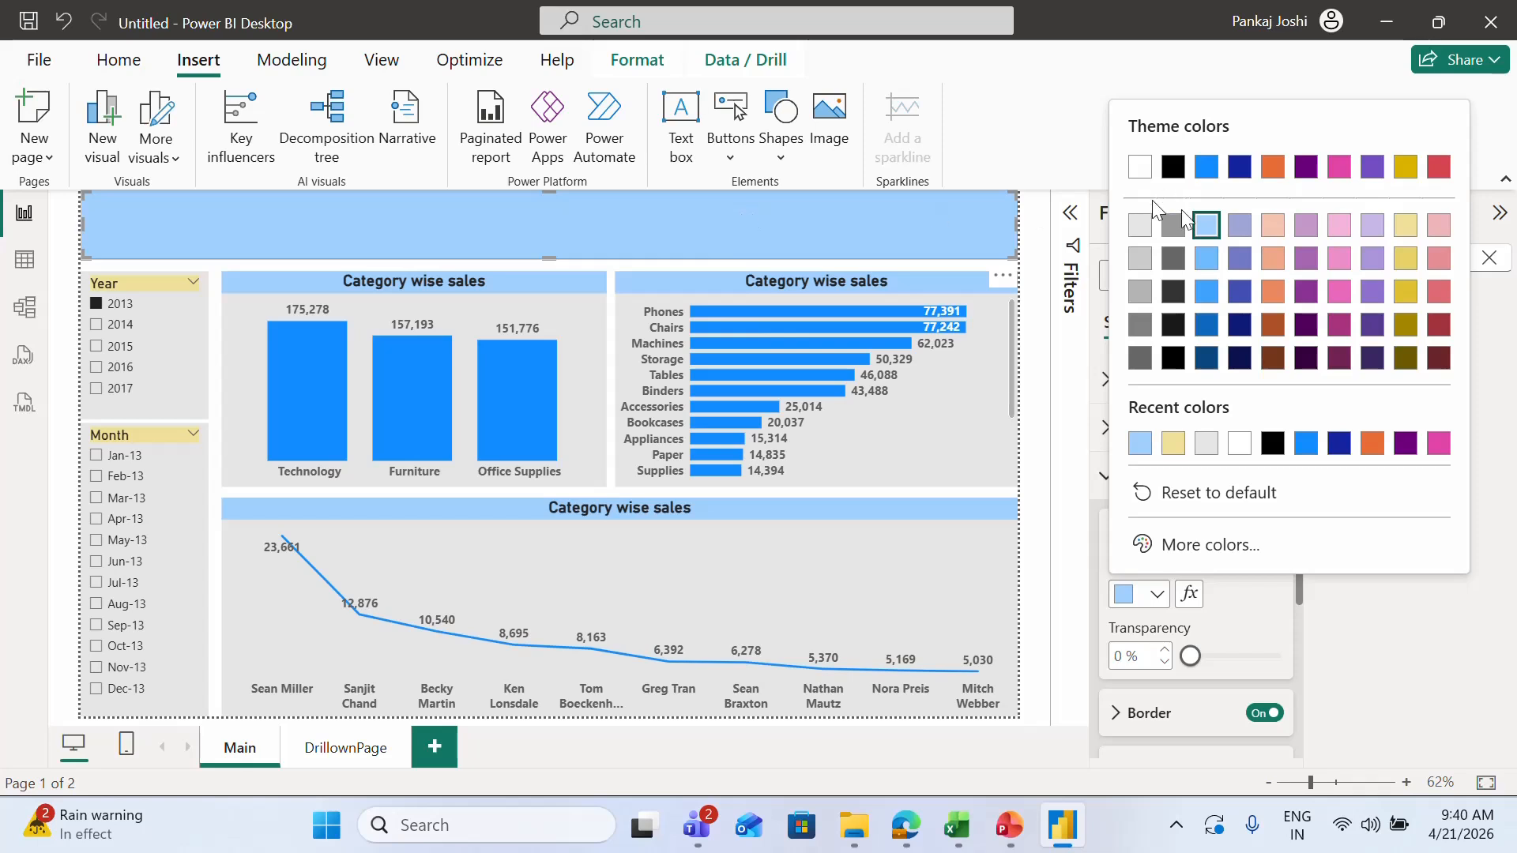
# Step: Switch to the Edge browser and search the web for "green color shades" in a new tab
pyautogui.click(909, 838)
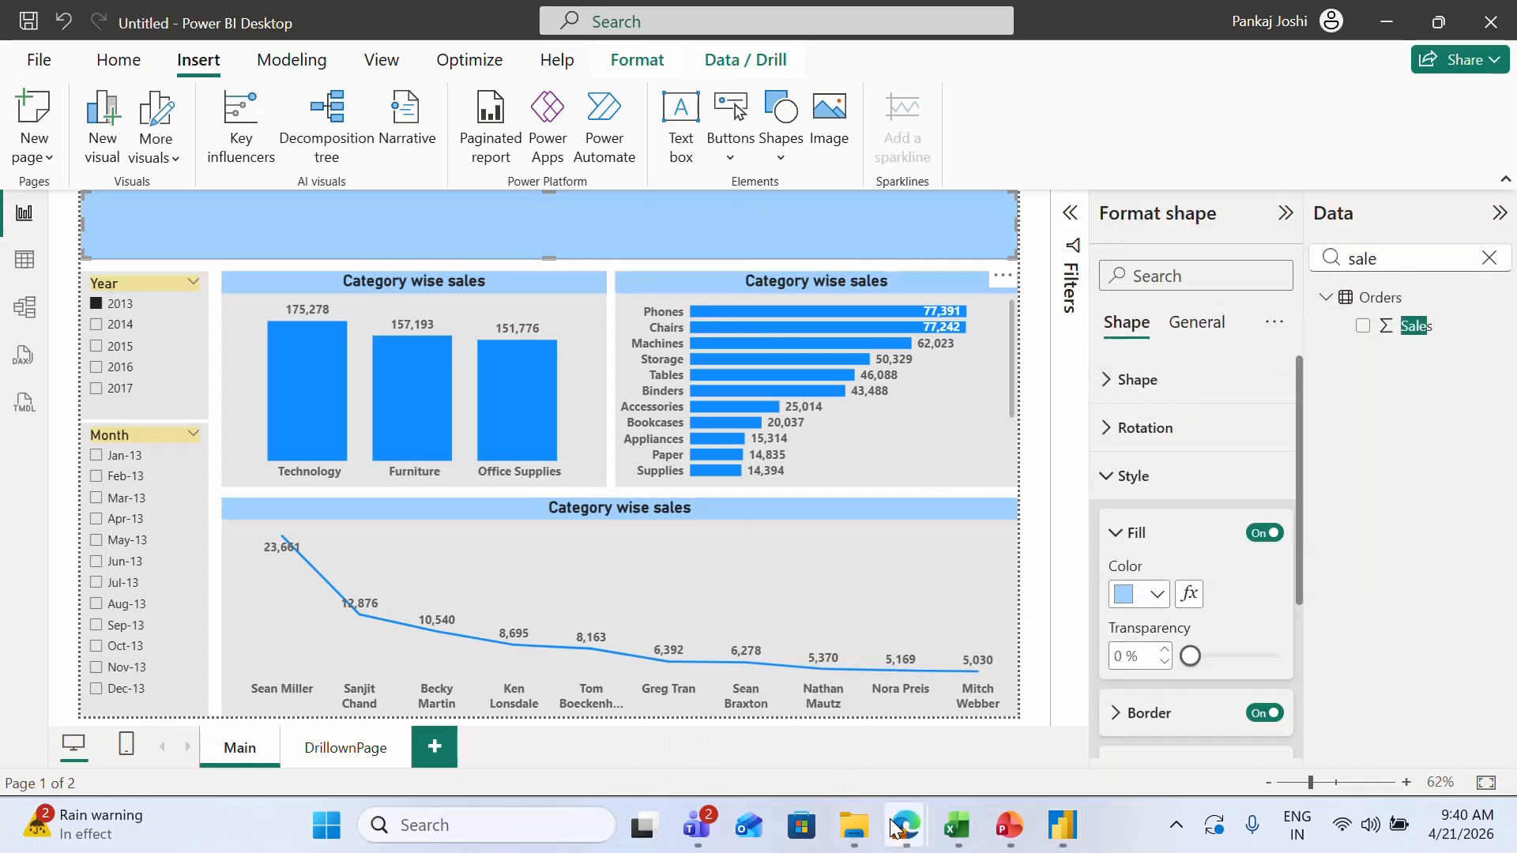
pyautogui.moveTo(898, 830)
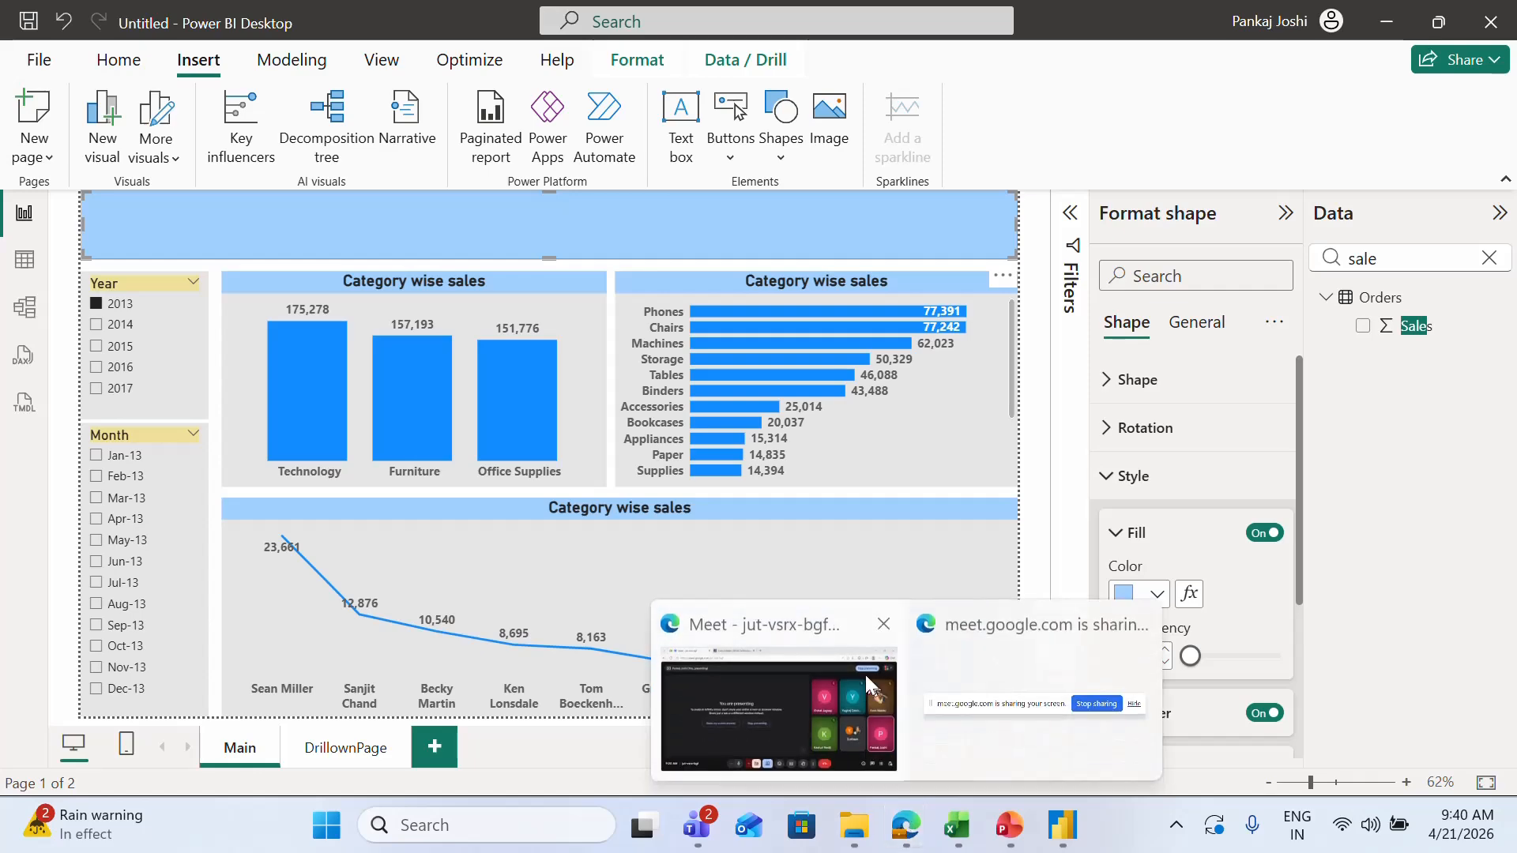
pyautogui.click(808, 628)
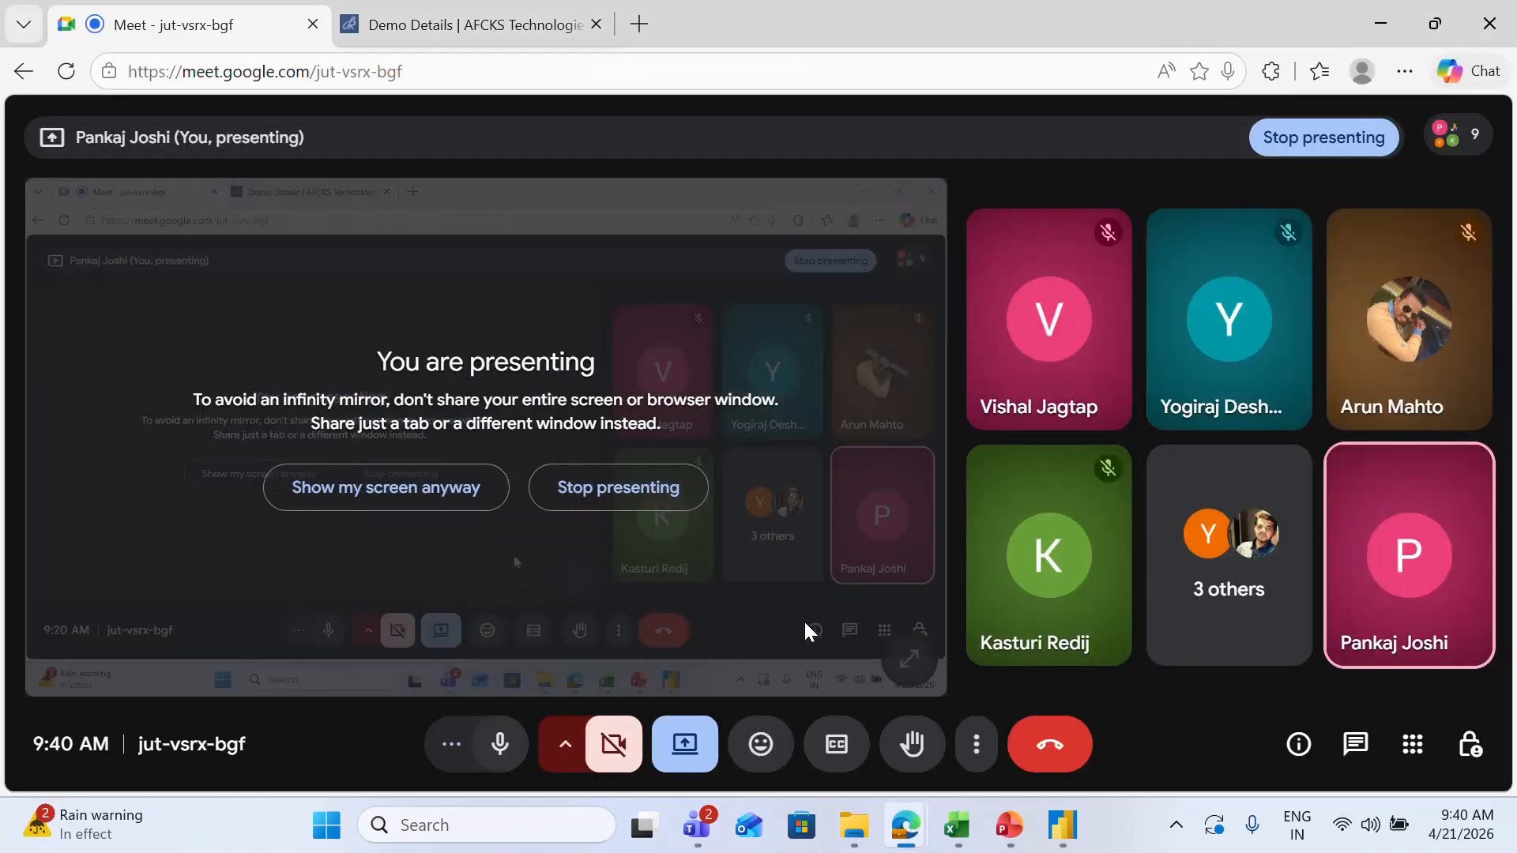
pyautogui.click(646, 28)
pyautogui.write('gree')
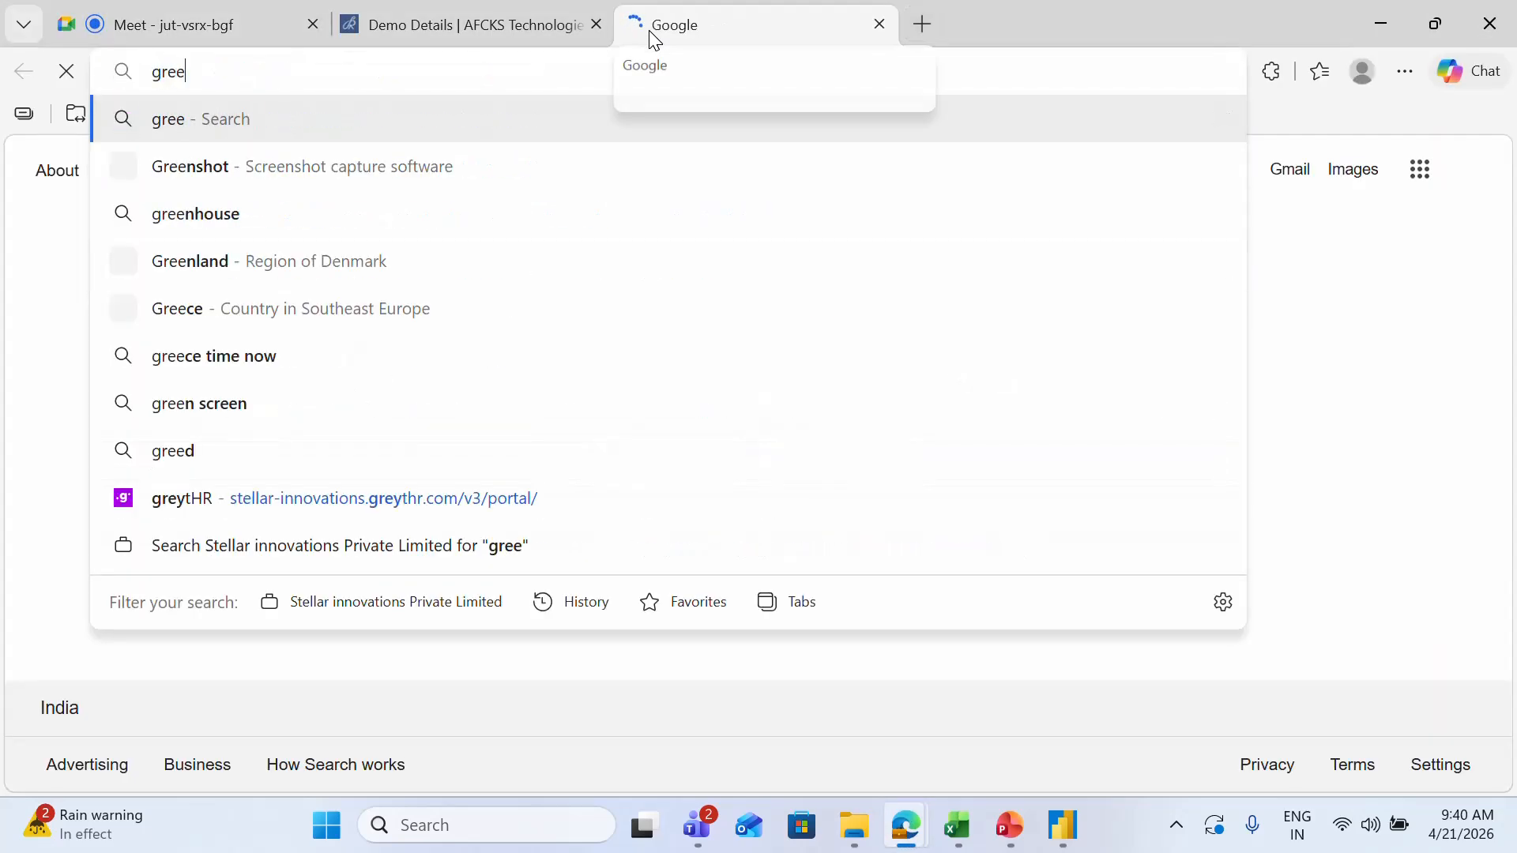
pyautogui.write('n color hade')
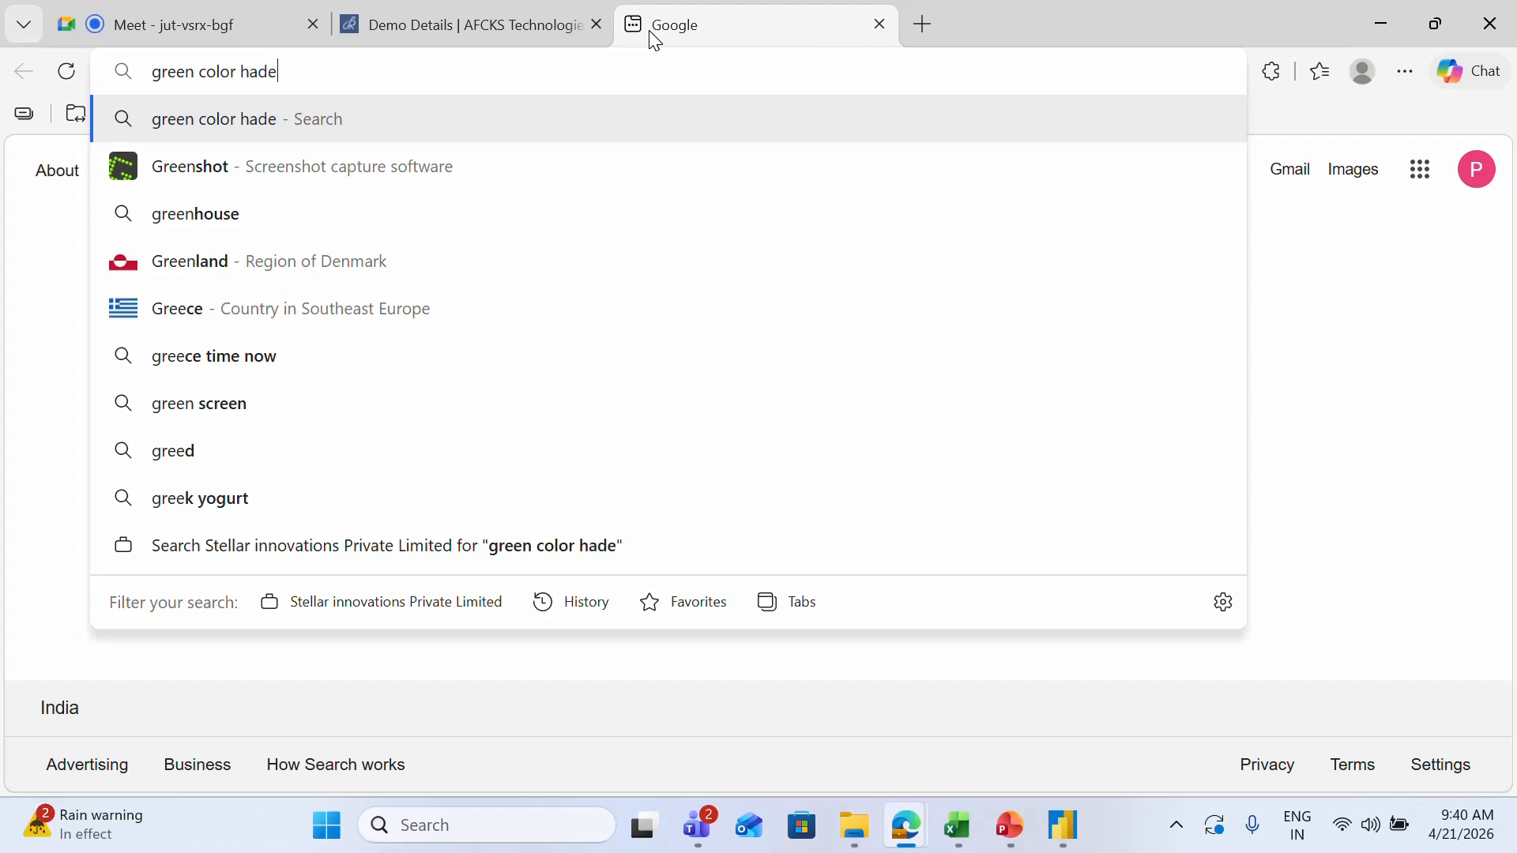
pyautogui.press('BackSpace')
pyautogui.press('BackSpace')
pyautogui.press('BackSpace')
pyautogui.press('BackSpace')
pyautogui.write('shad')
pyautogui.press('Down')
pyautogui.press('Return')
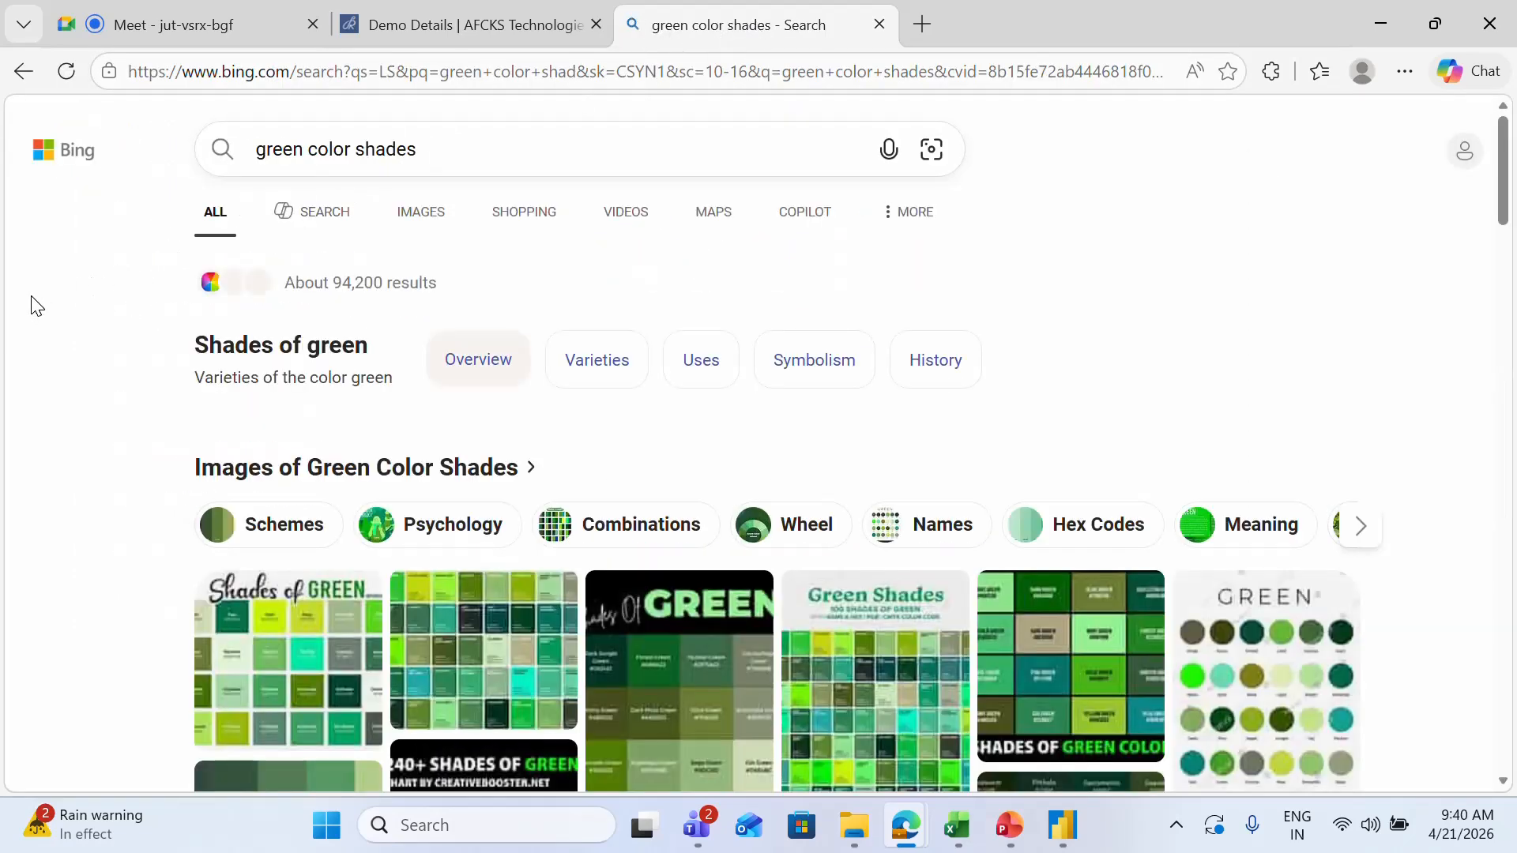
# Step: Open the Green Color Codes page of html-color.codes from the search results and look through its listed shades
pyautogui.scroll(-15, 32, 305)
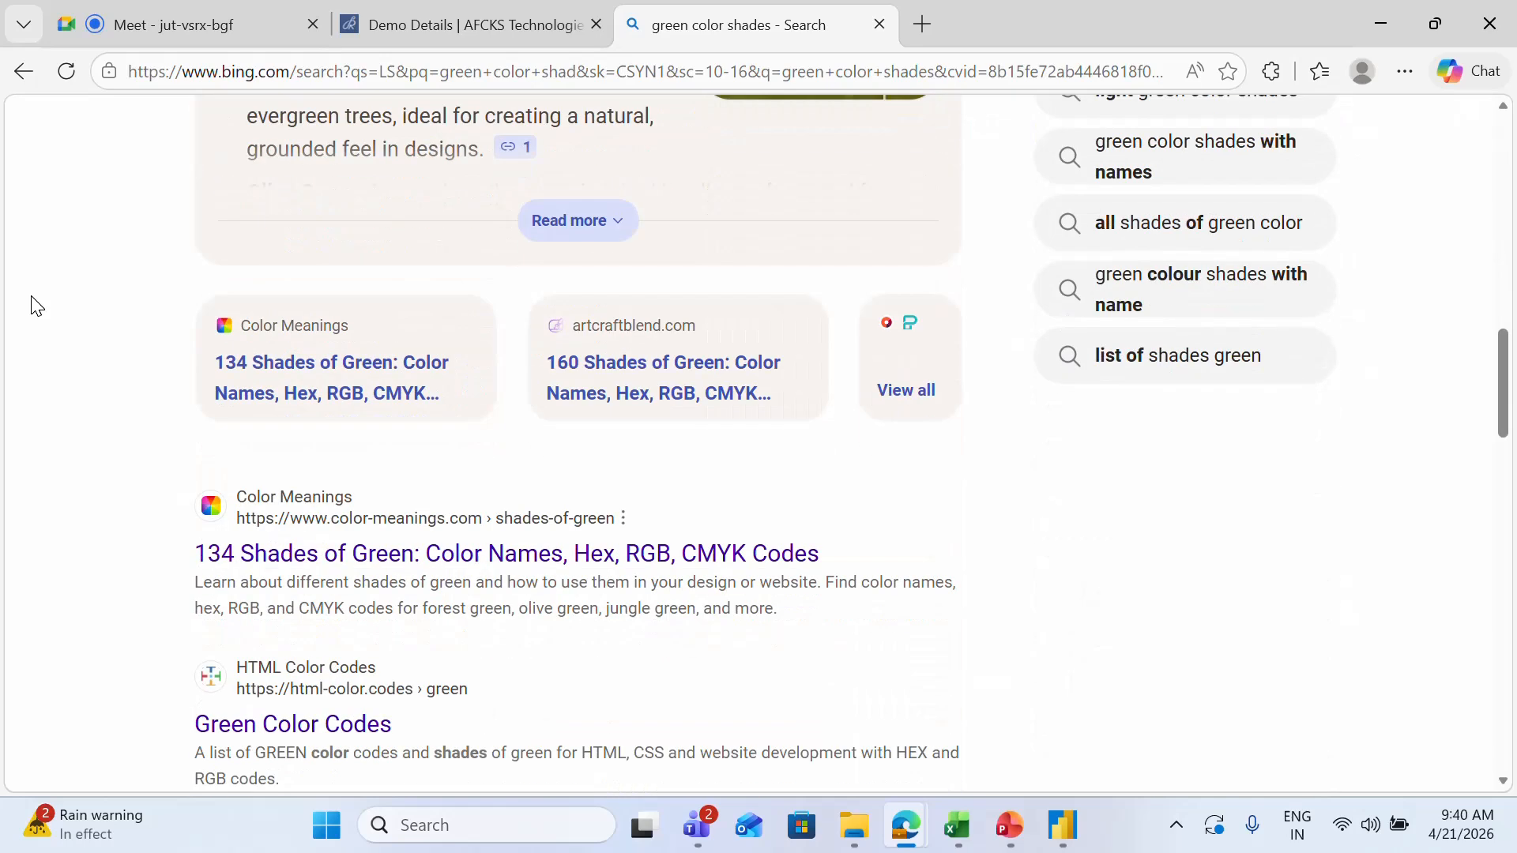
pyautogui.scroll(-5, 31, 306)
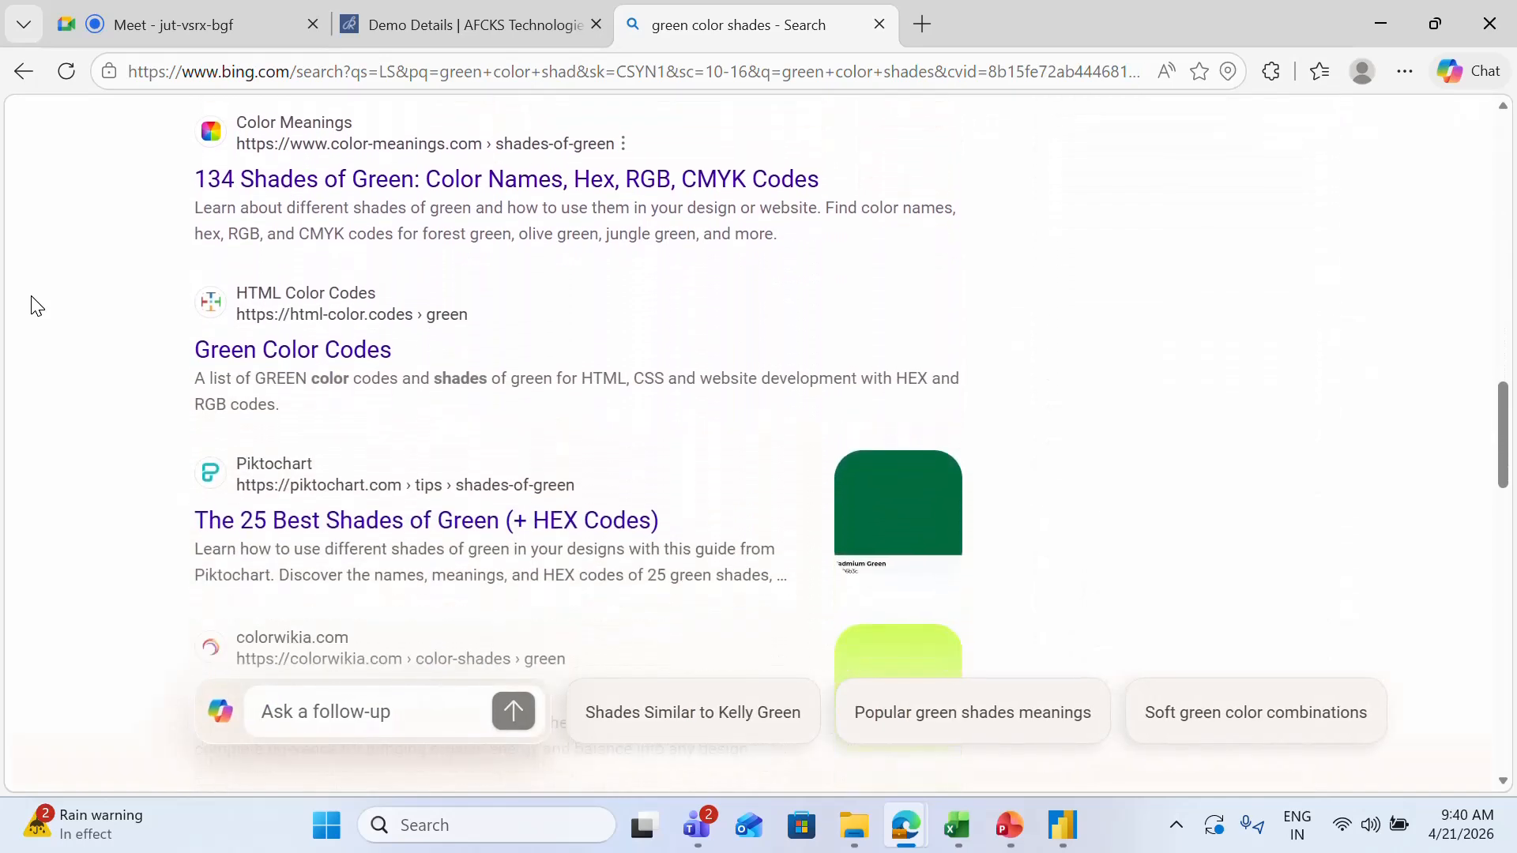
pyautogui.click(237, 344)
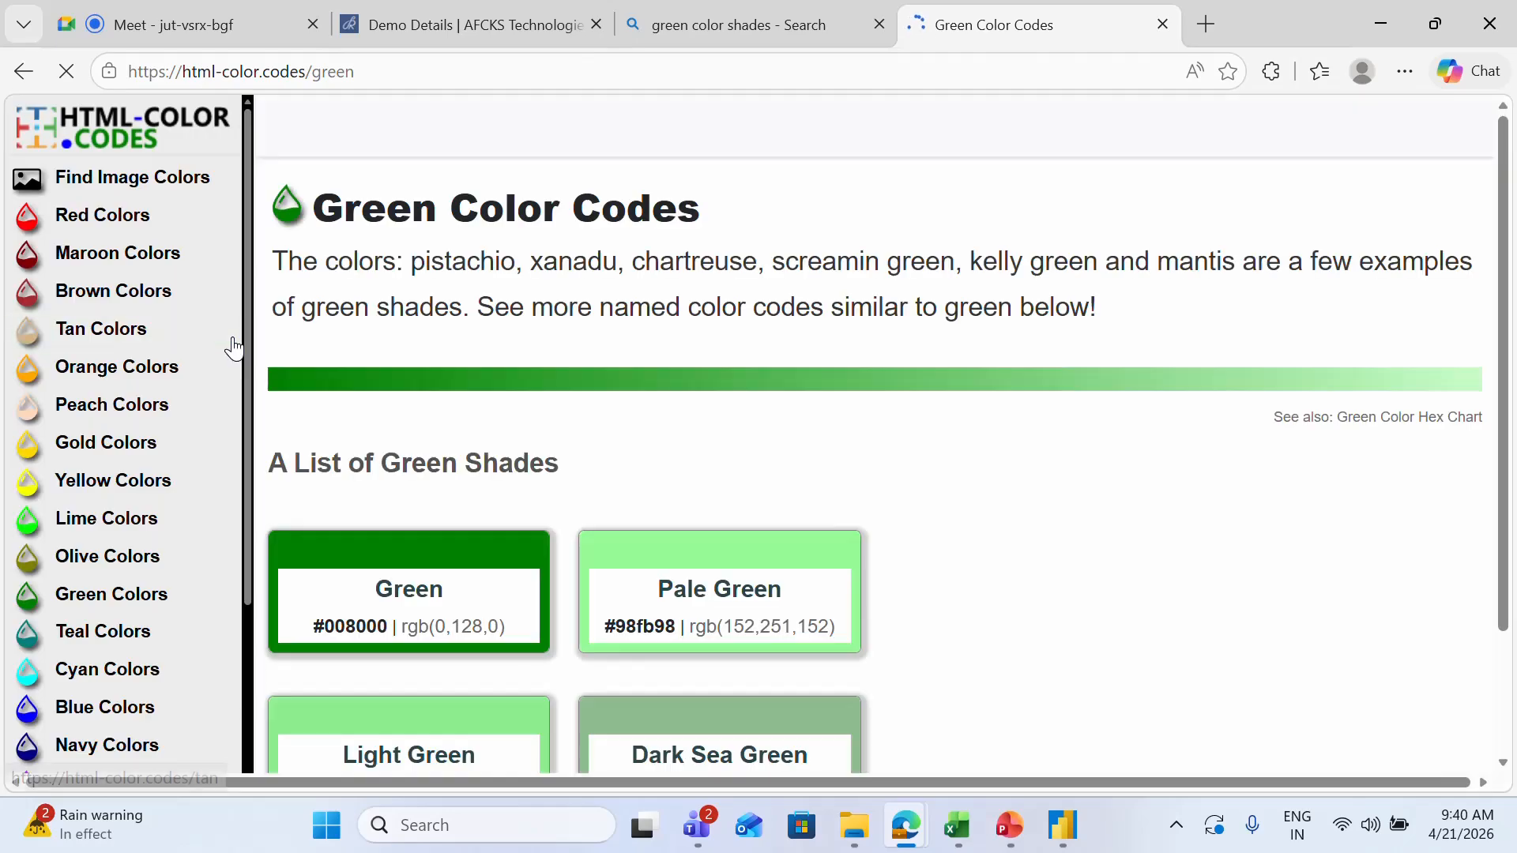
pyautogui.scroll(-4, 236, 345)
pyautogui.scroll(-4, 234, 344)
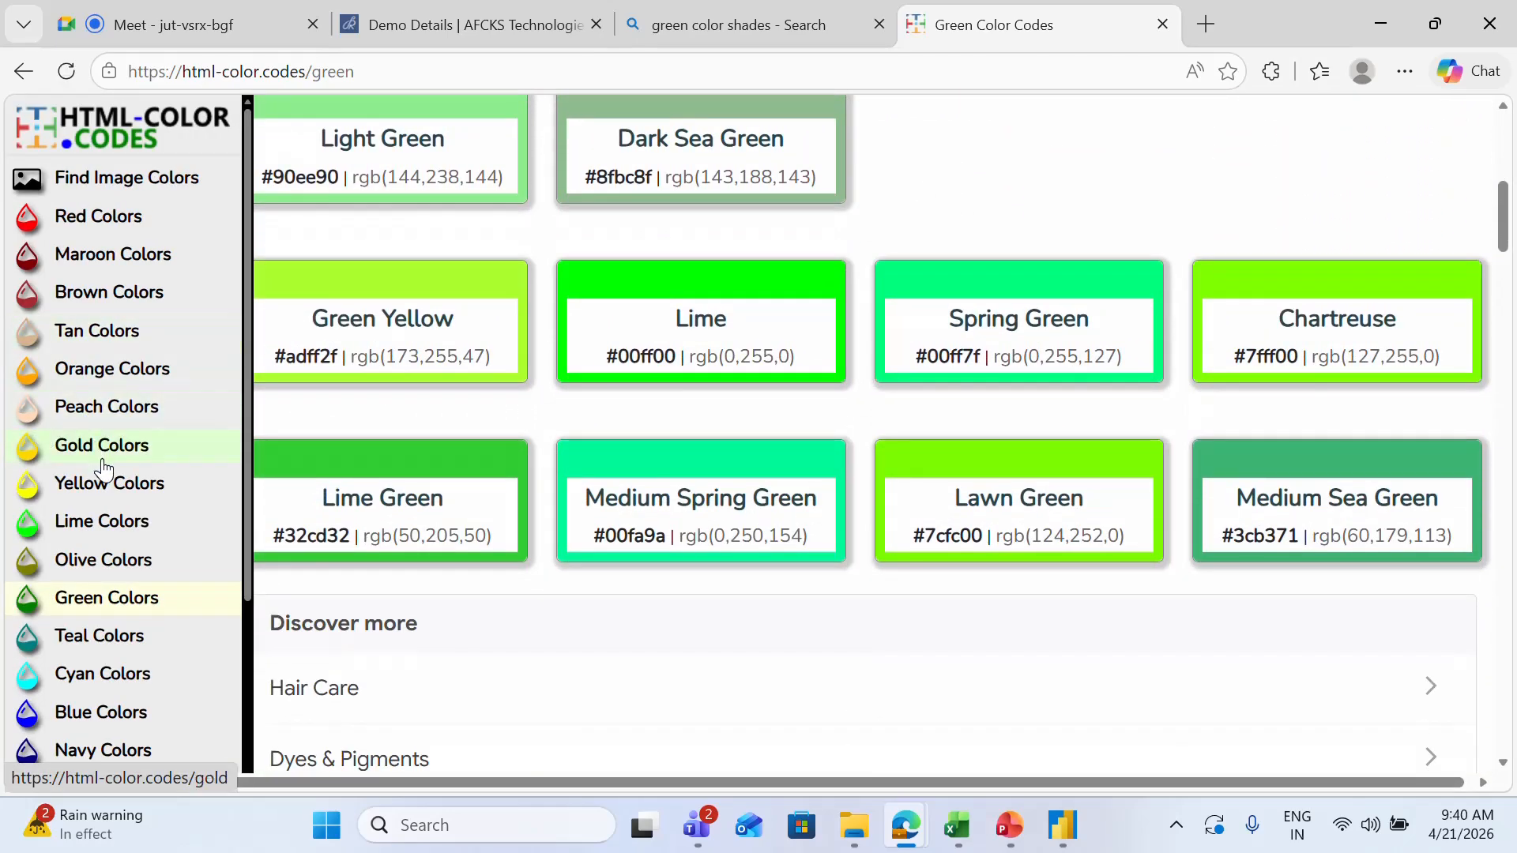
# Step: Open the Orange Colors list, dismissing the advertisement, and select the Orange Peel hex code ff9f00
pyautogui.click(122, 371)
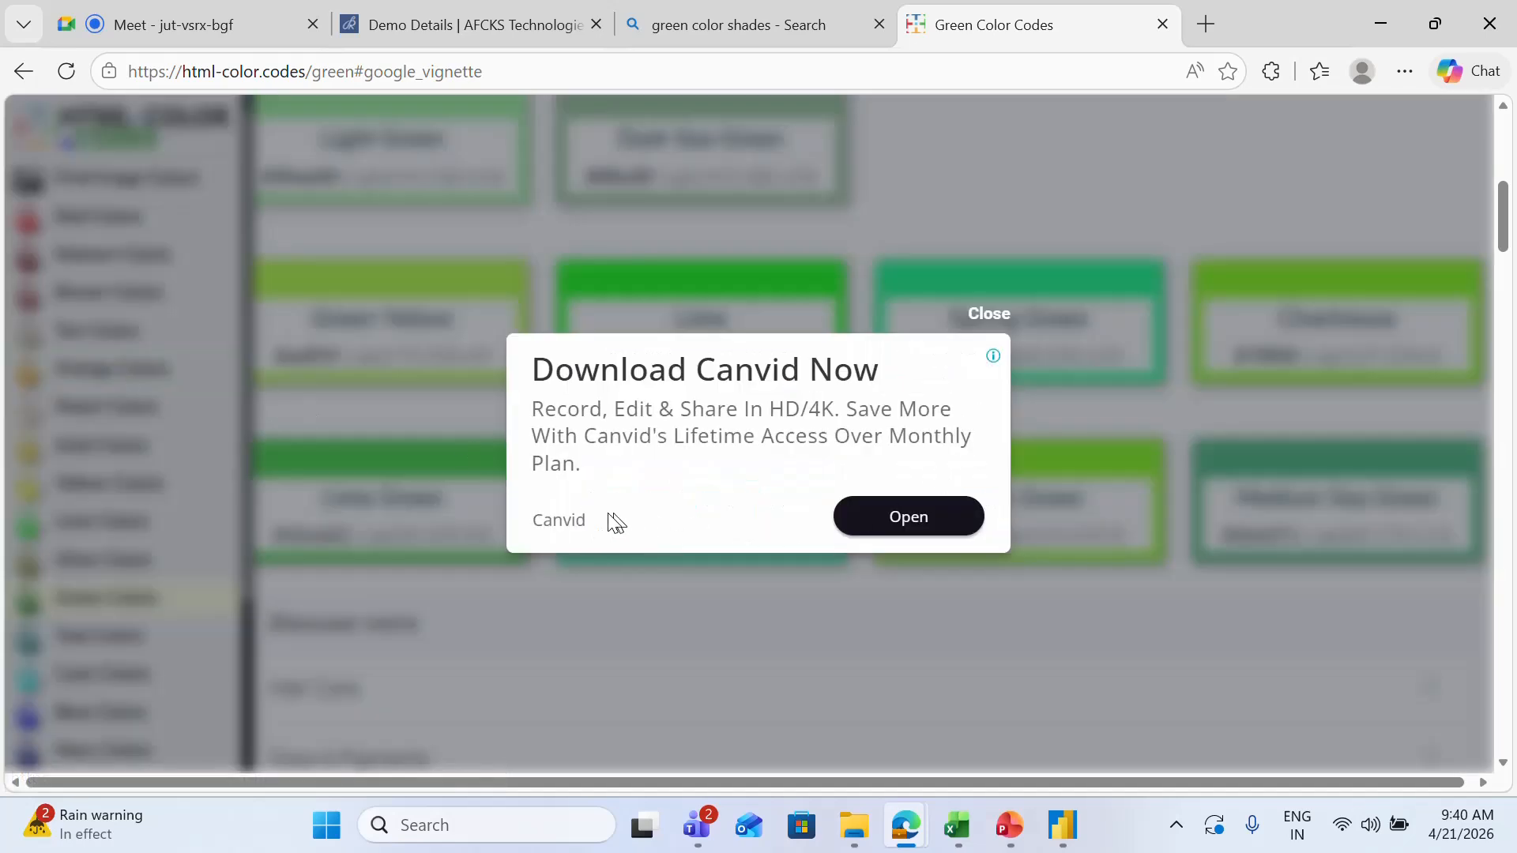
pyautogui.click(991, 315)
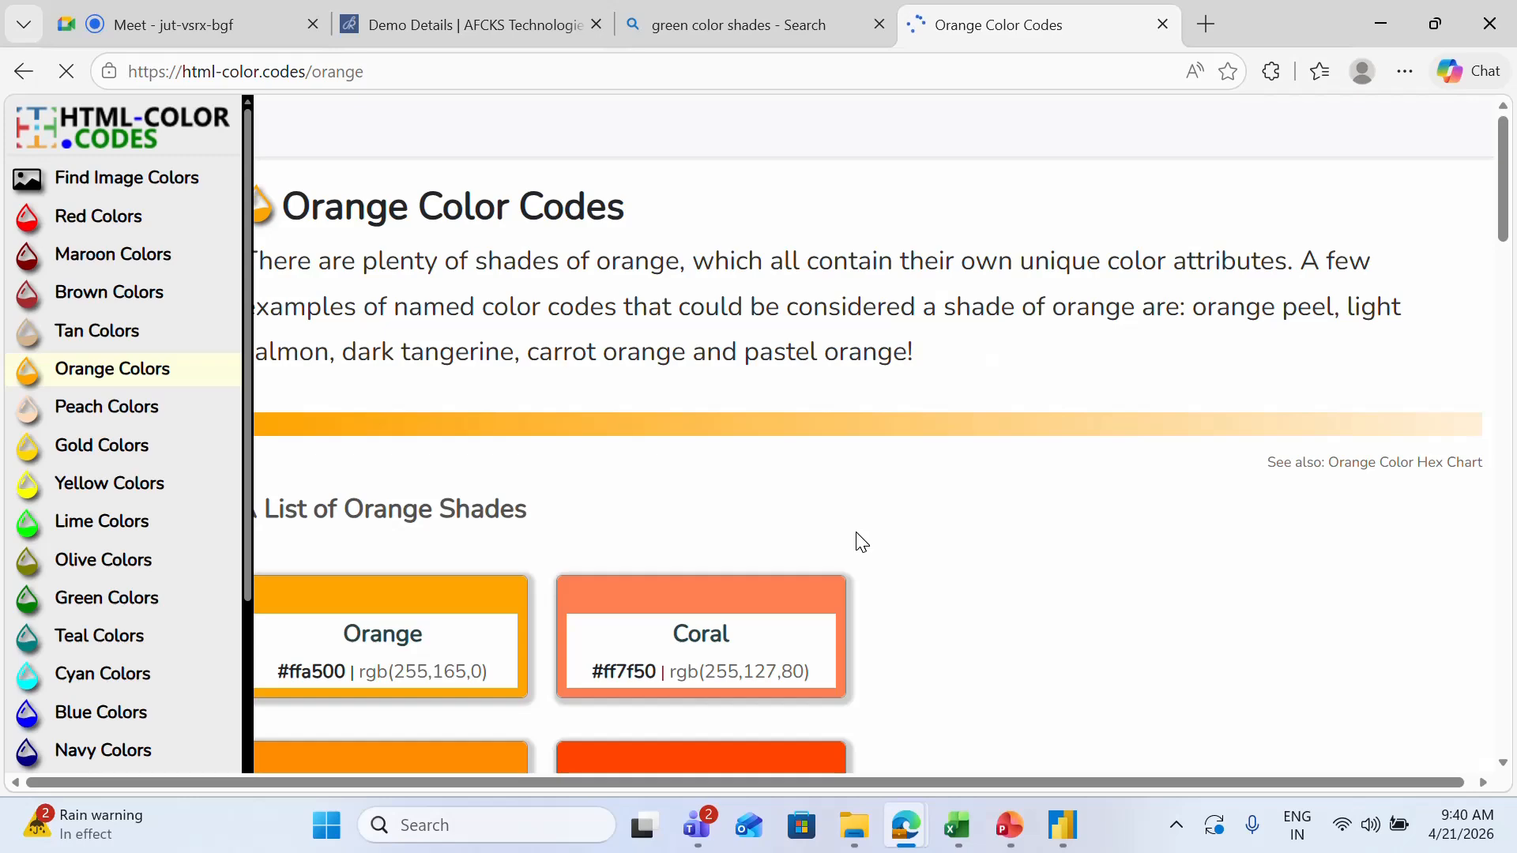
pyautogui.scroll(-10, 859, 544)
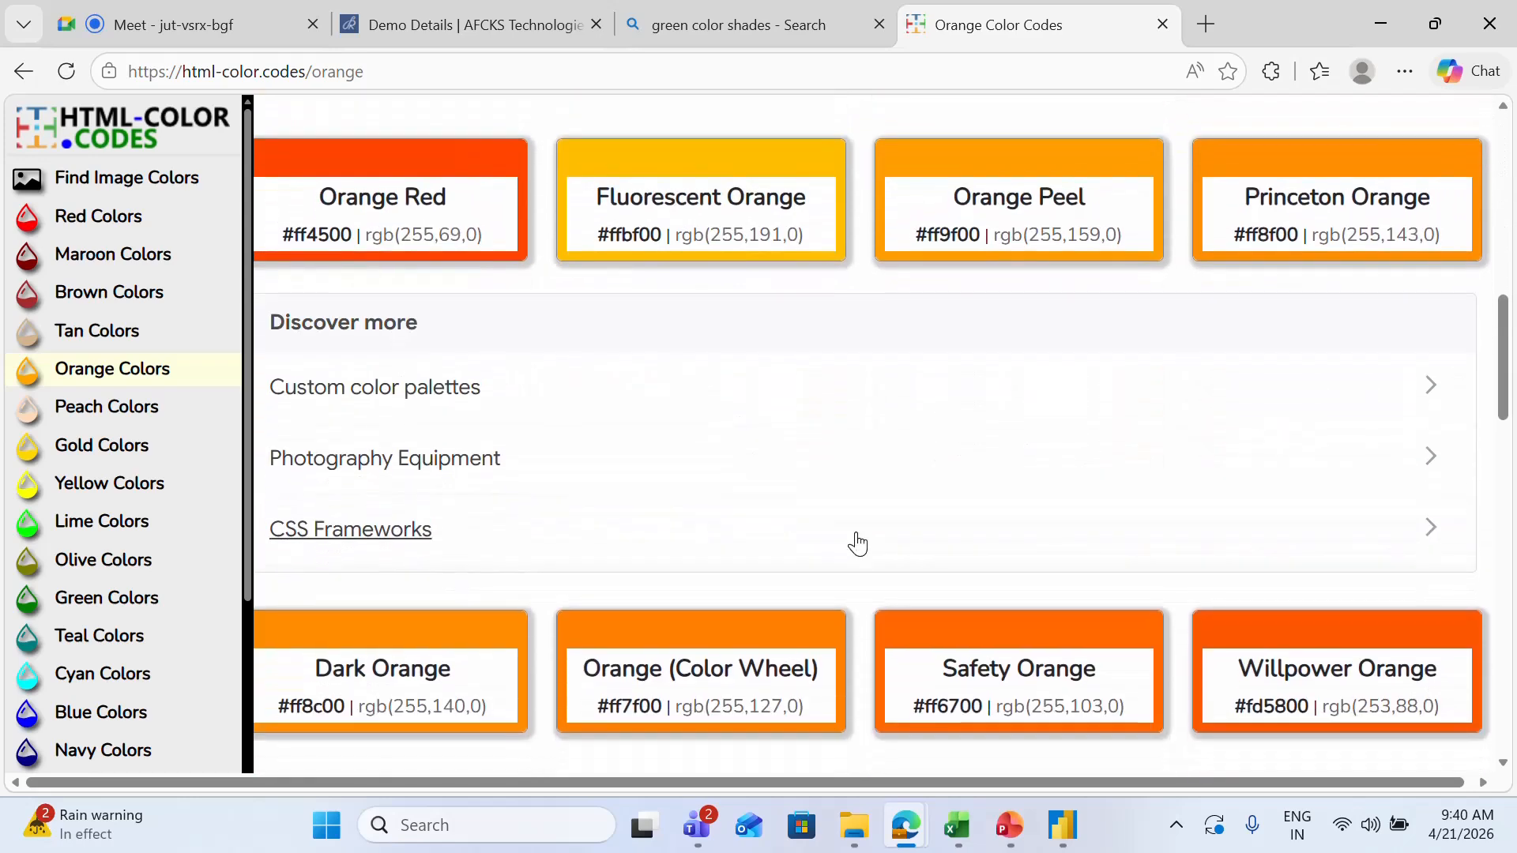
pyautogui.scroll(2, 857, 544)
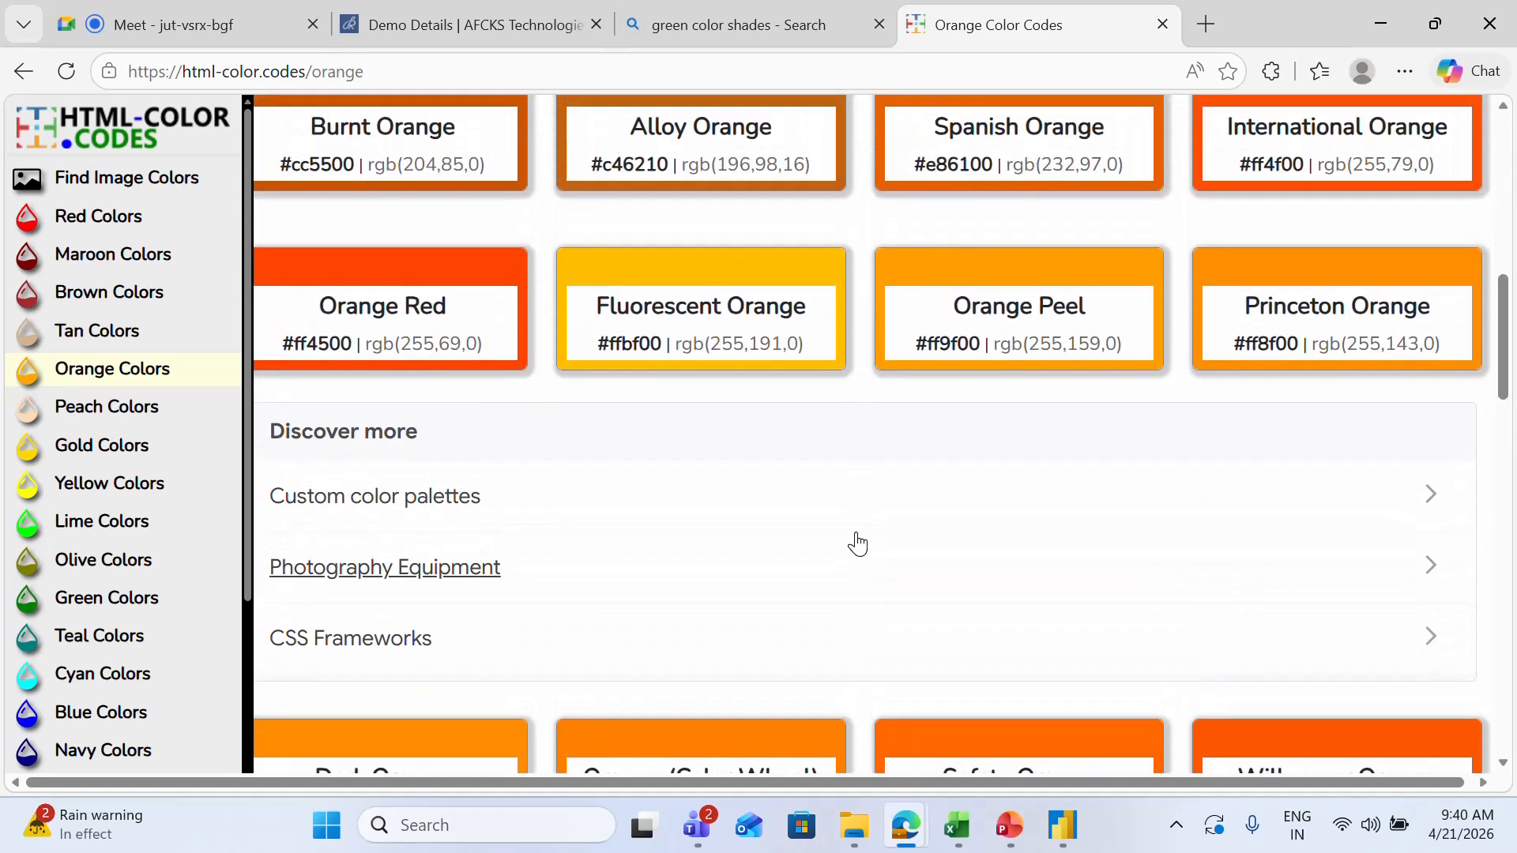
pyautogui.doubleClick(953, 343)
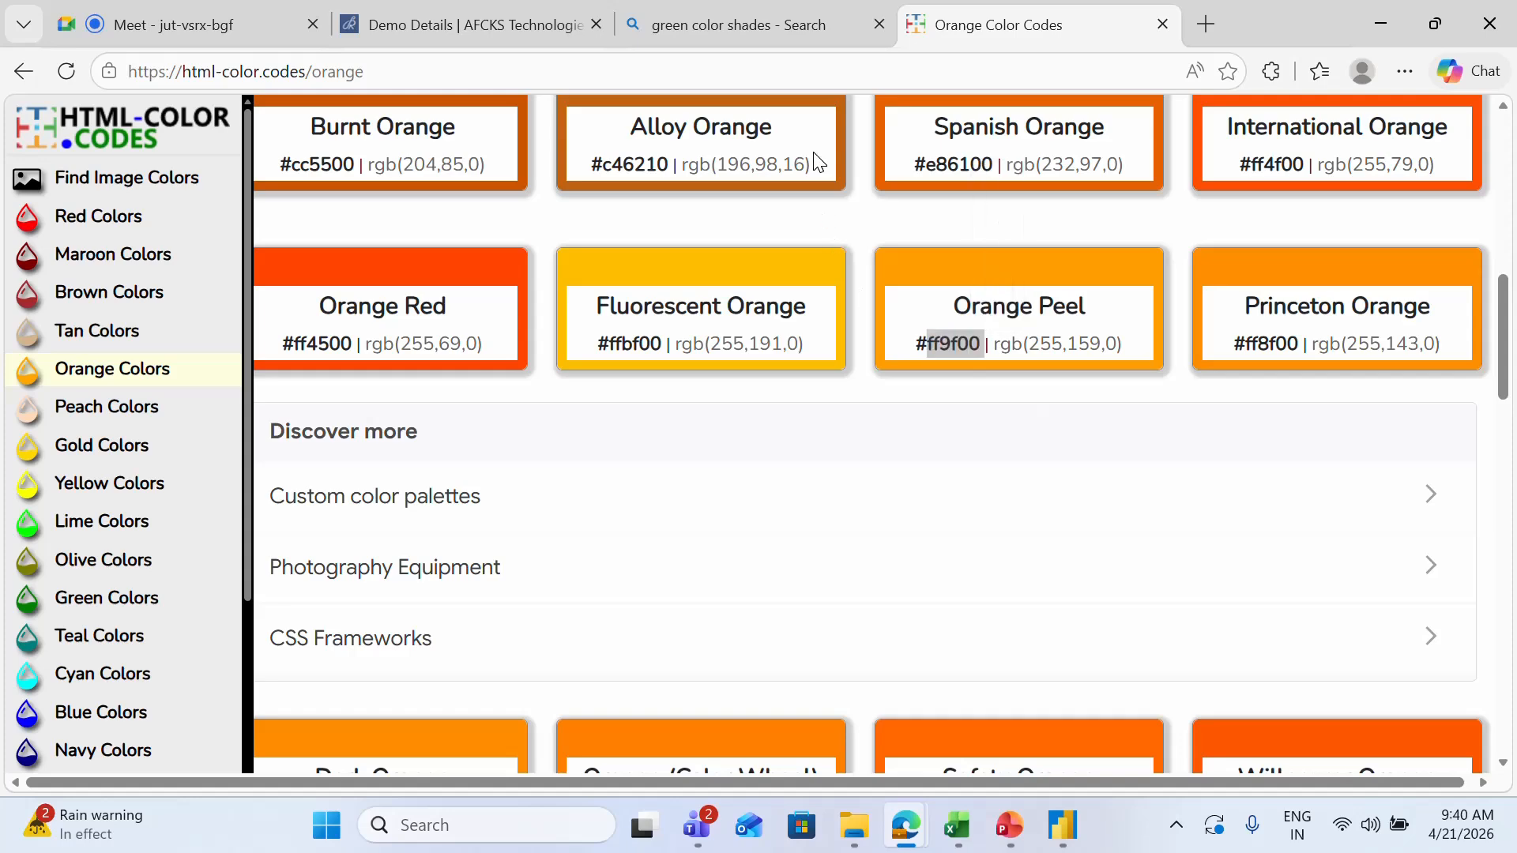
# Step: Switch back to Power BI Desktop and set the banner rectangle's fill to the custom hex color #FF9F00
pyautogui.hotkey('alt', 'Tab')
pyautogui.hotkey('alt', 'Tab')
pyautogui.hotkey('alt', 'Tab')
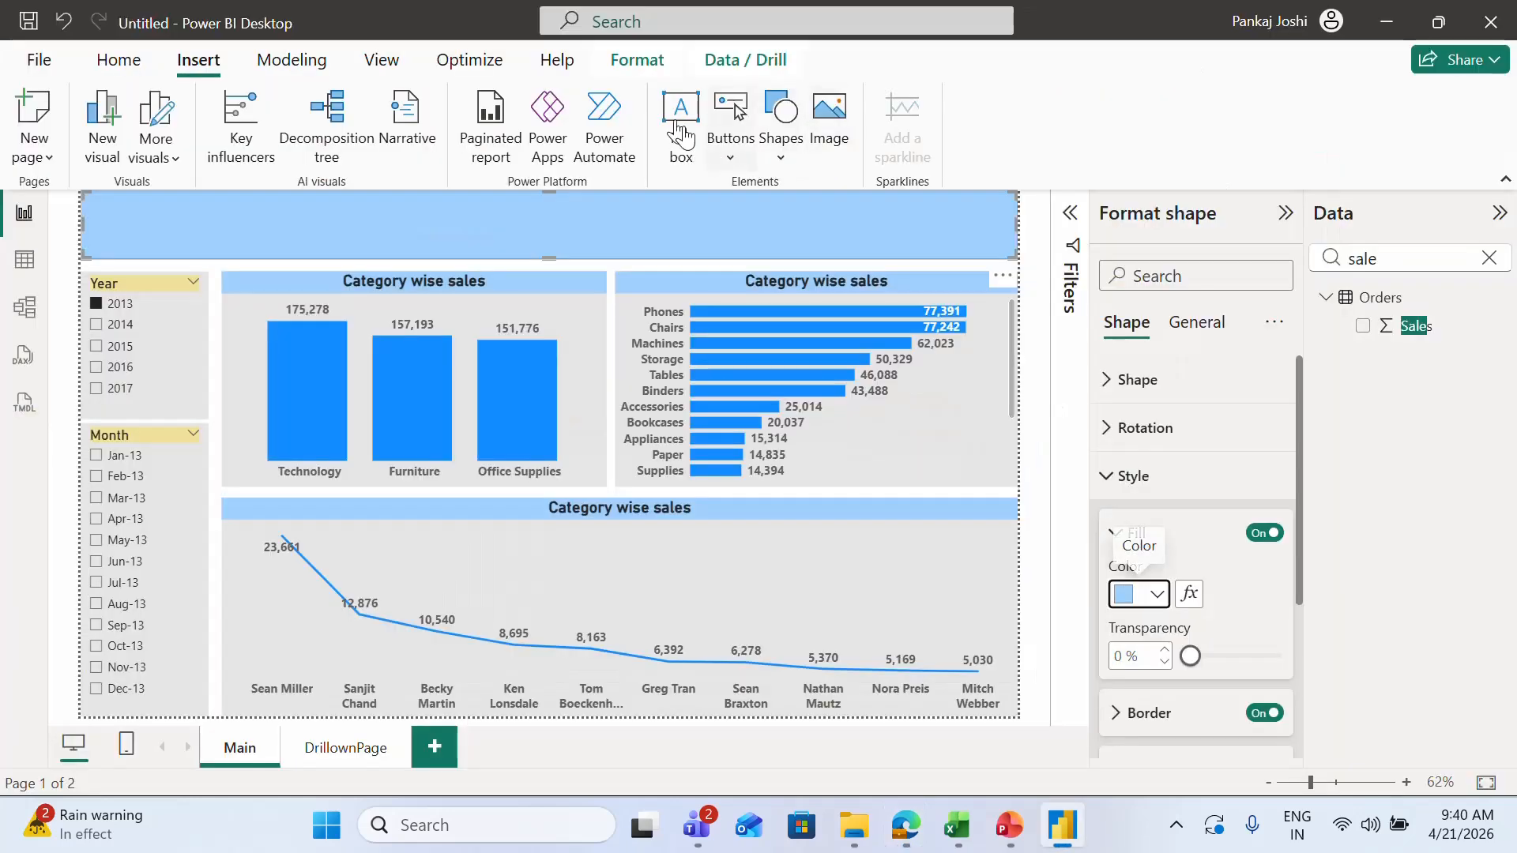
pyautogui.click(1158, 595)
pyautogui.click(1204, 542)
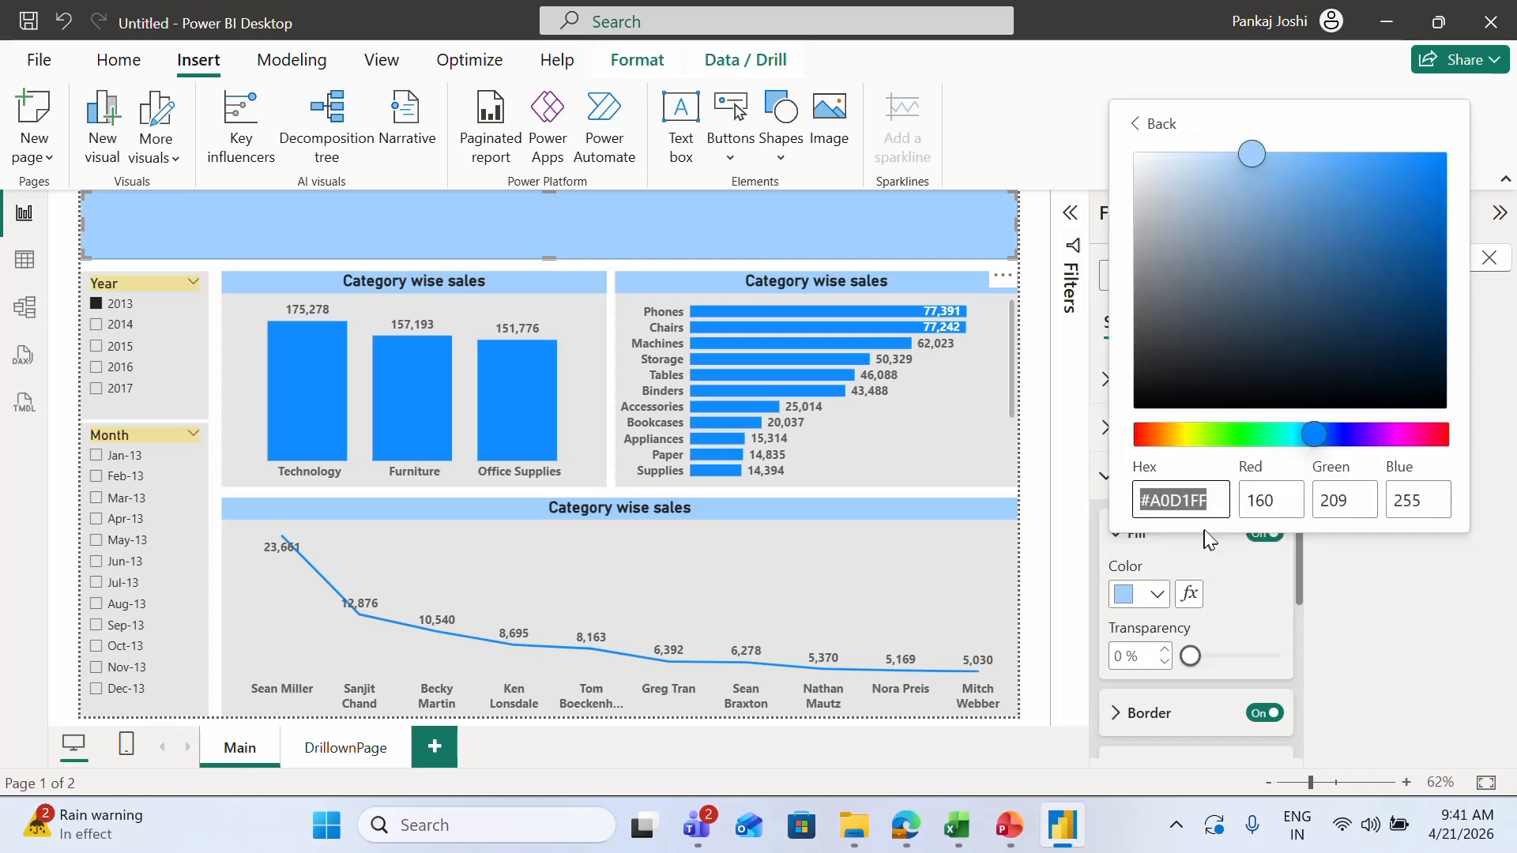
pyautogui.write('ff9f00')
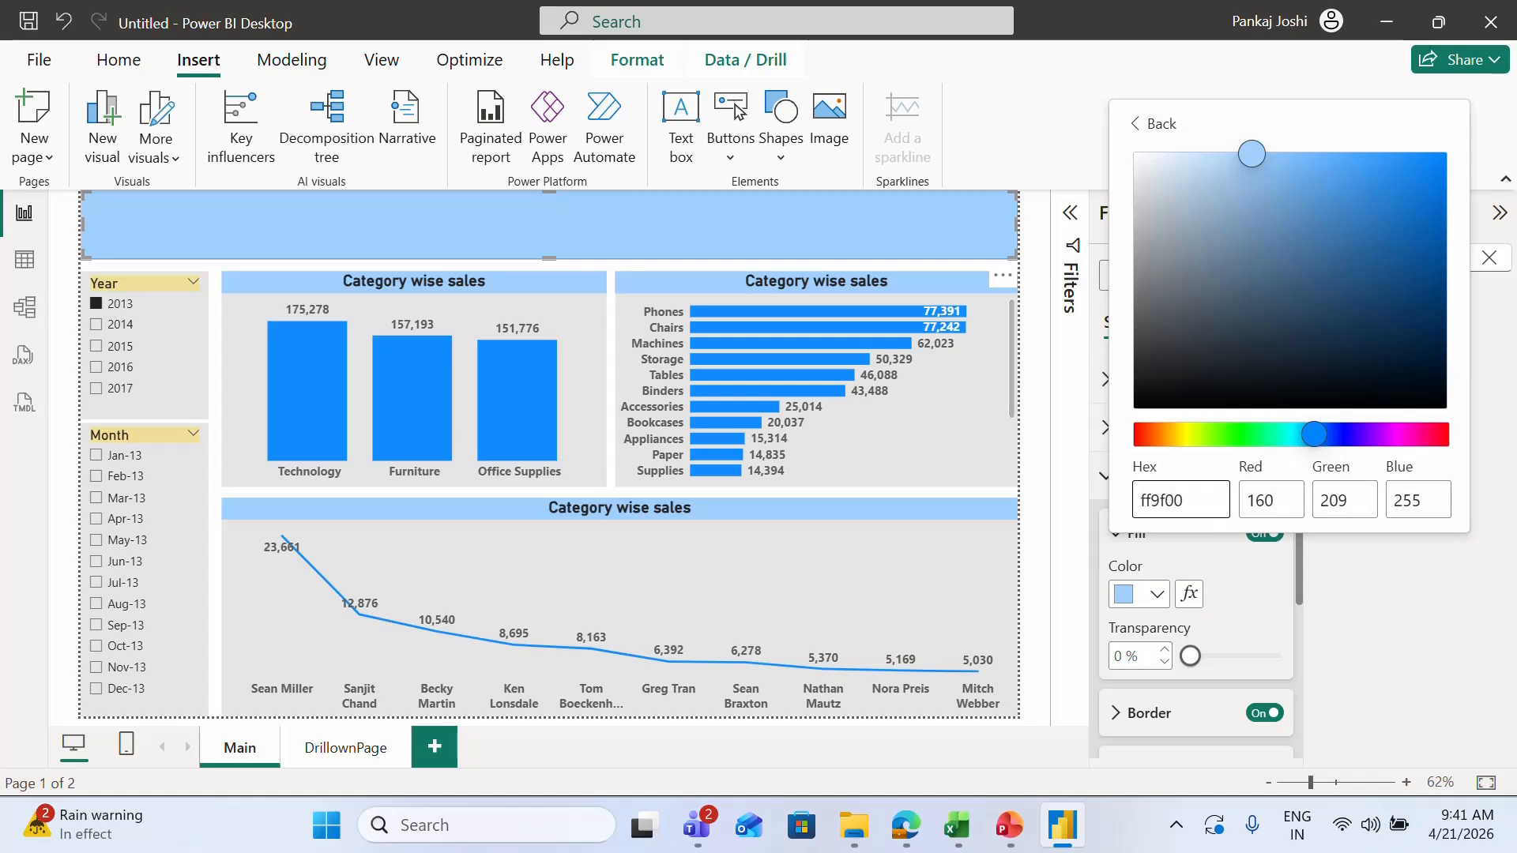
pyautogui.press('Return')
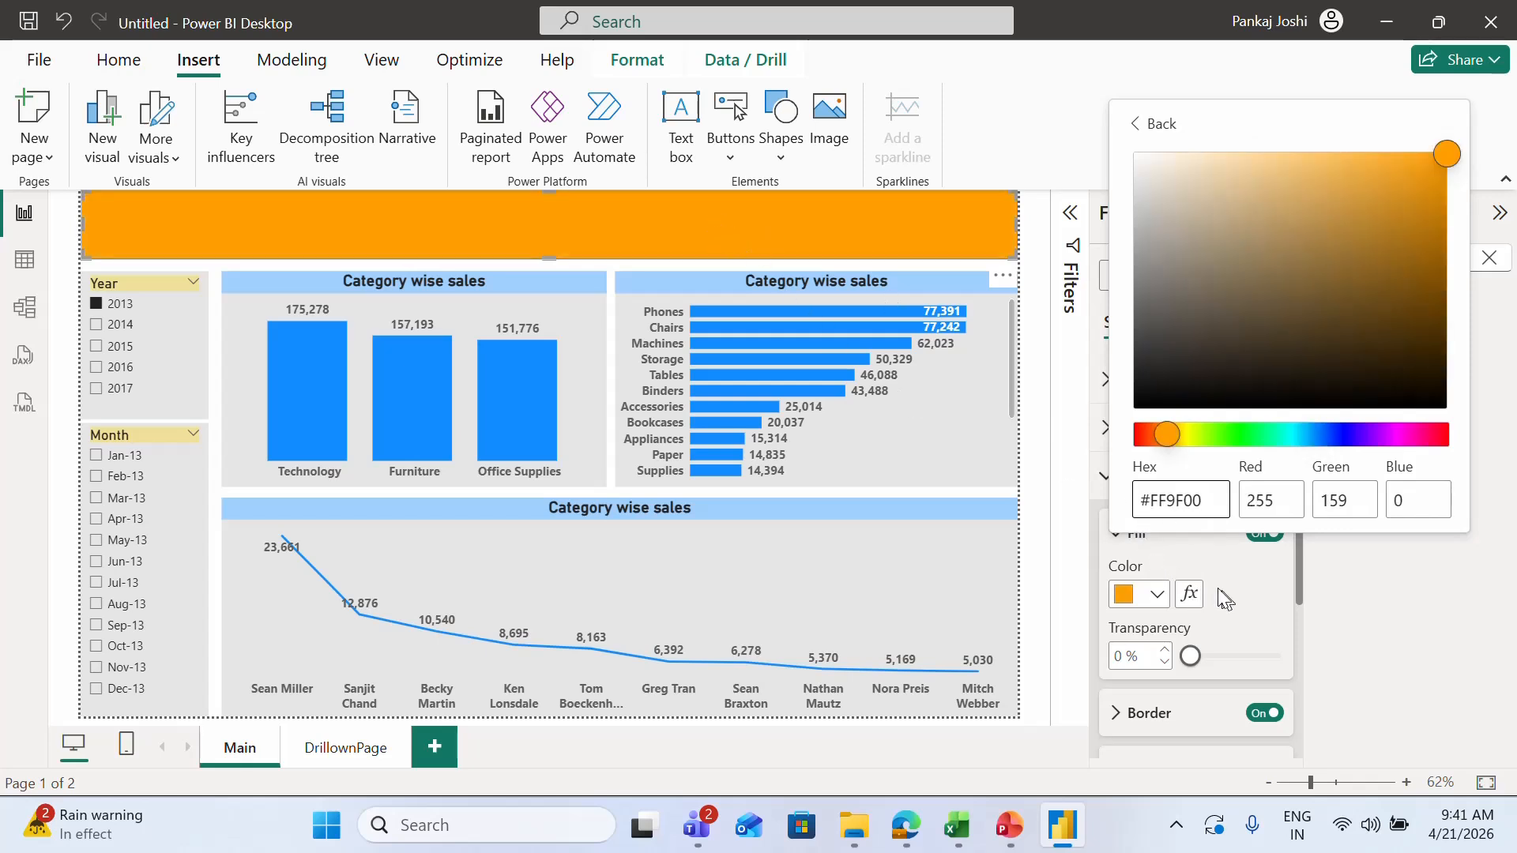
pyautogui.click(1396, 619)
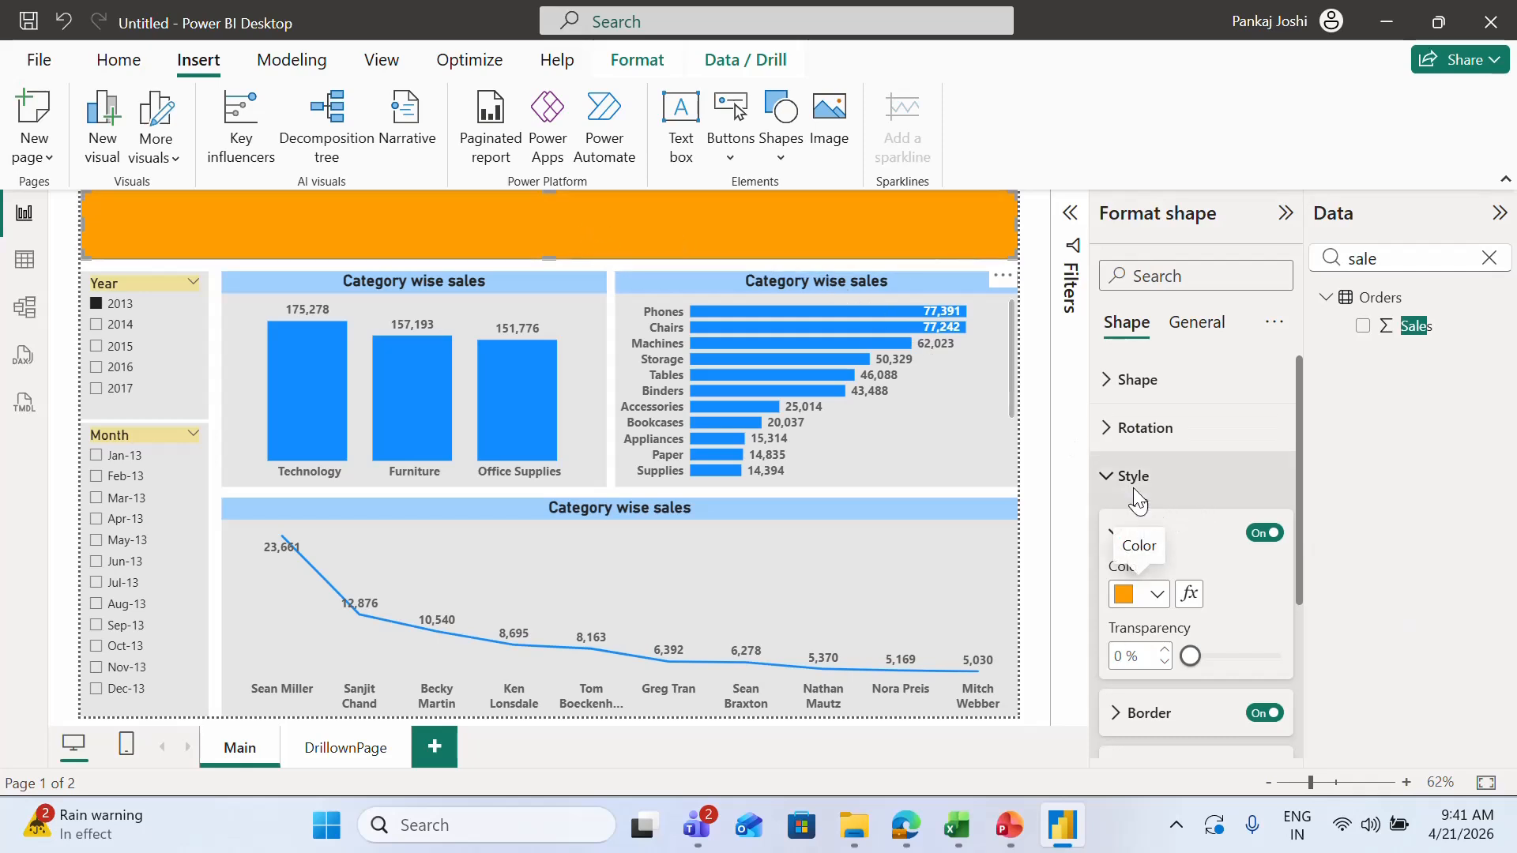
# Step: Turn on the orange banner shape's text and enter "DEMO QUICK AND VERY FAST - DASHBOARD"
pyautogui.click(1108, 483)
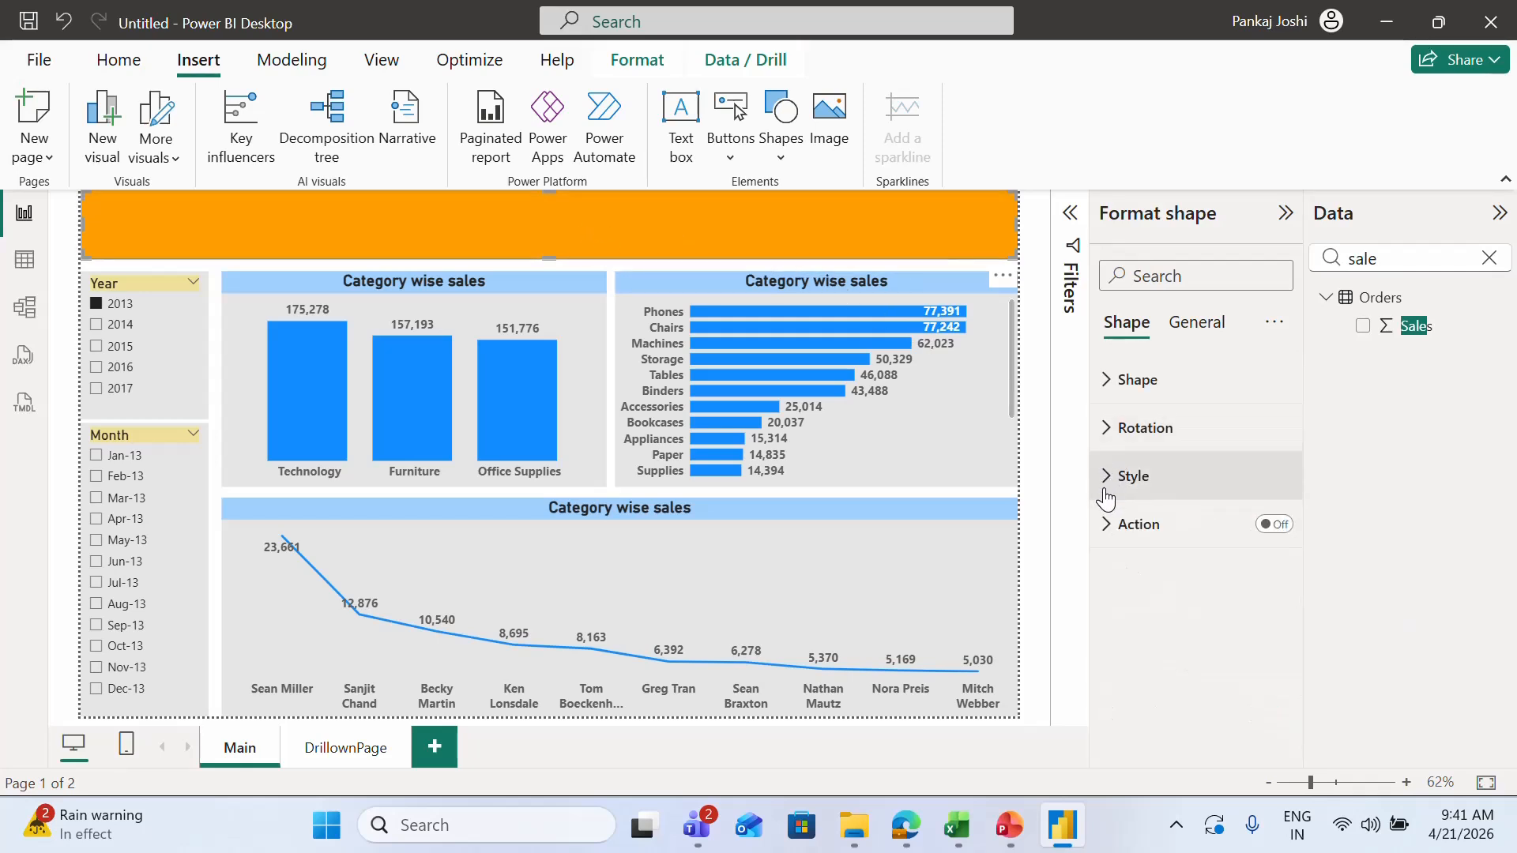
pyautogui.click(1106, 494)
pyautogui.click(1115, 533)
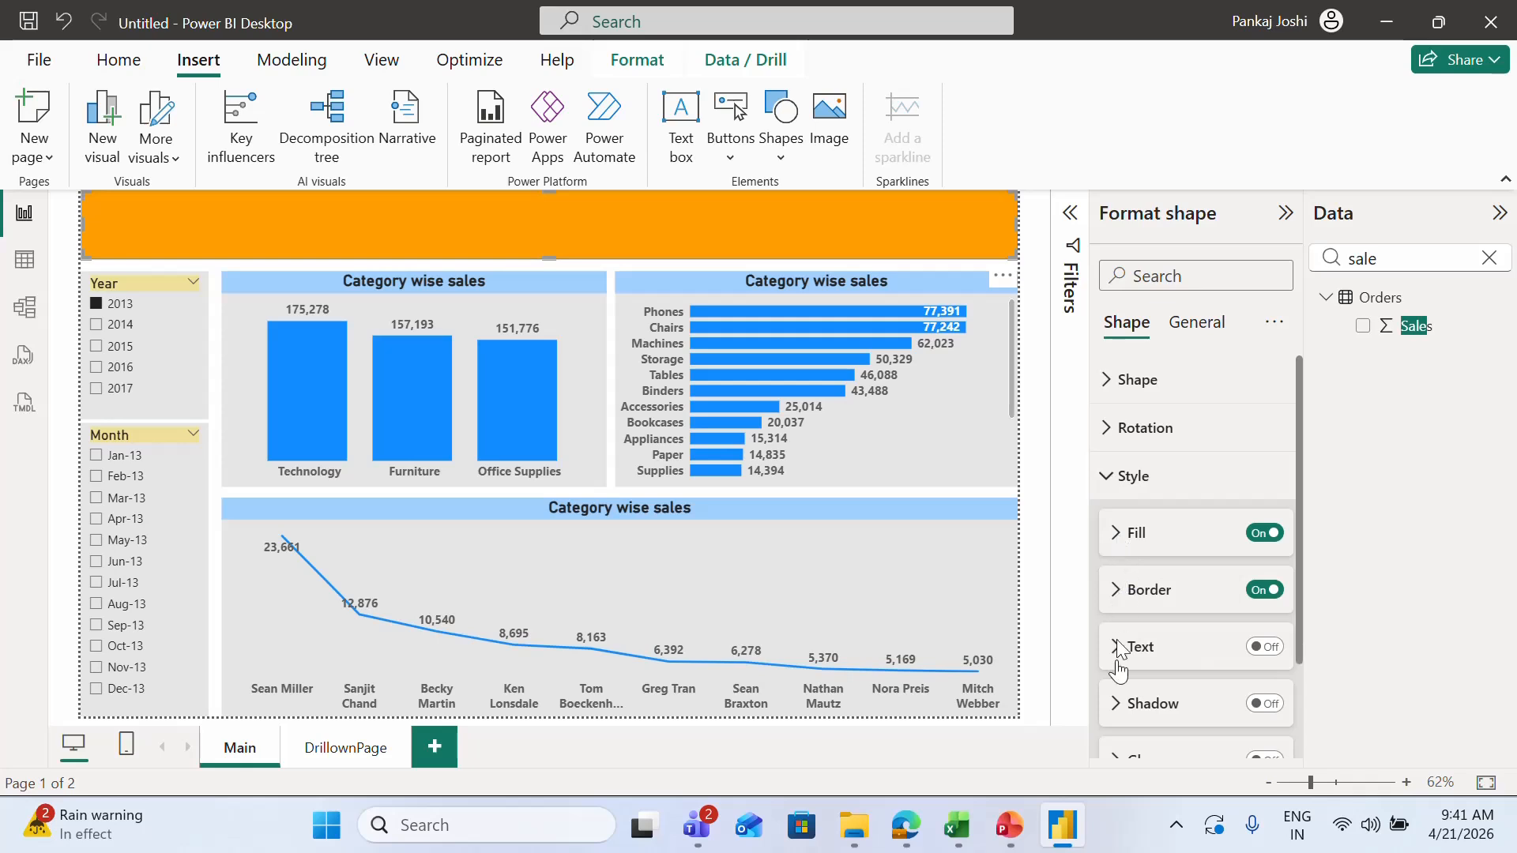
pyautogui.click(1266, 648)
pyautogui.click(1117, 648)
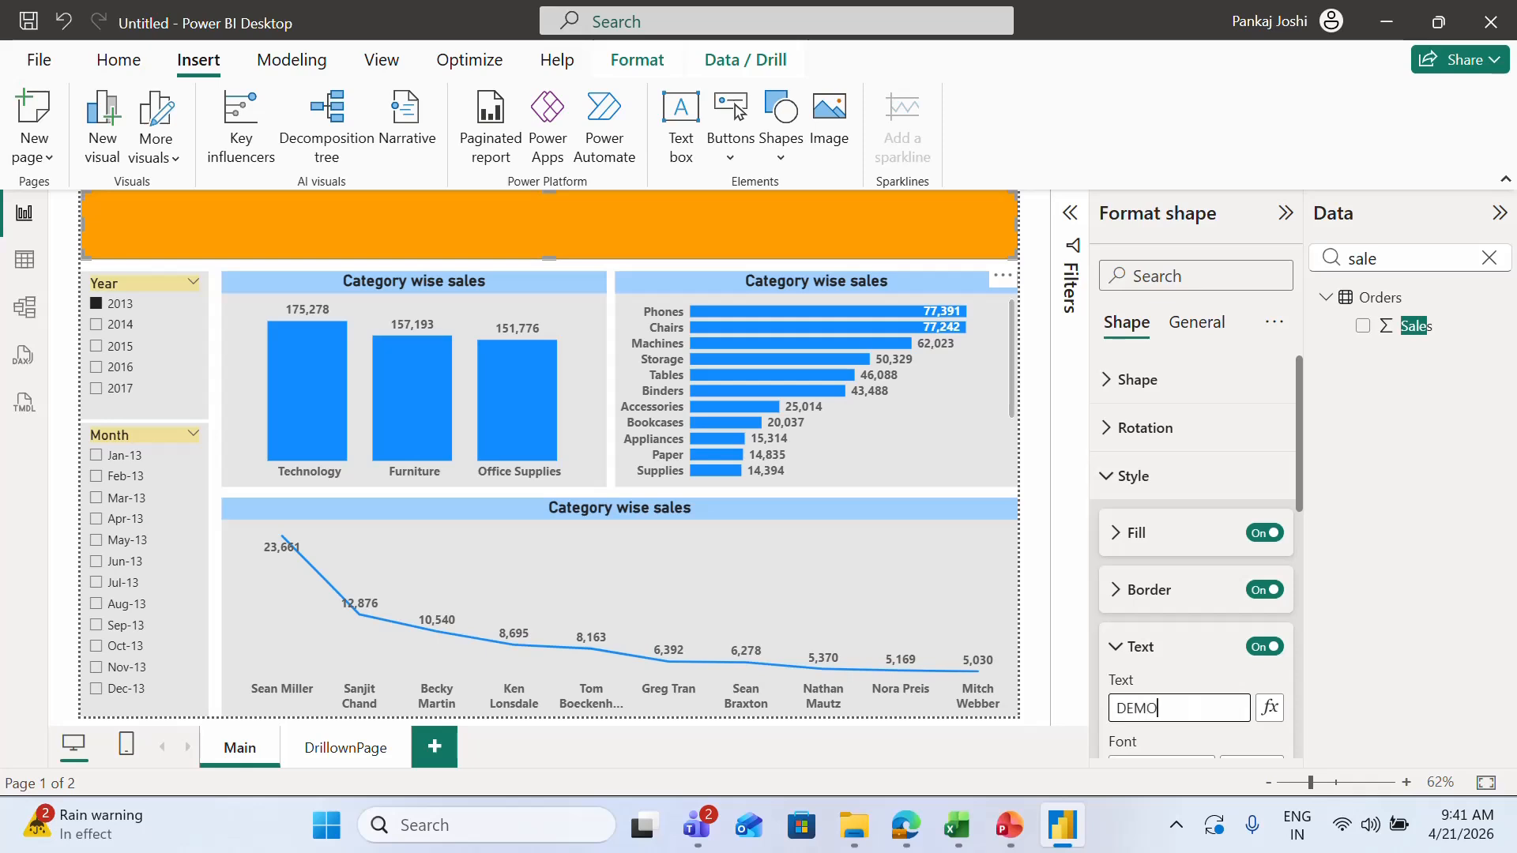
pyautogui.press('Return')
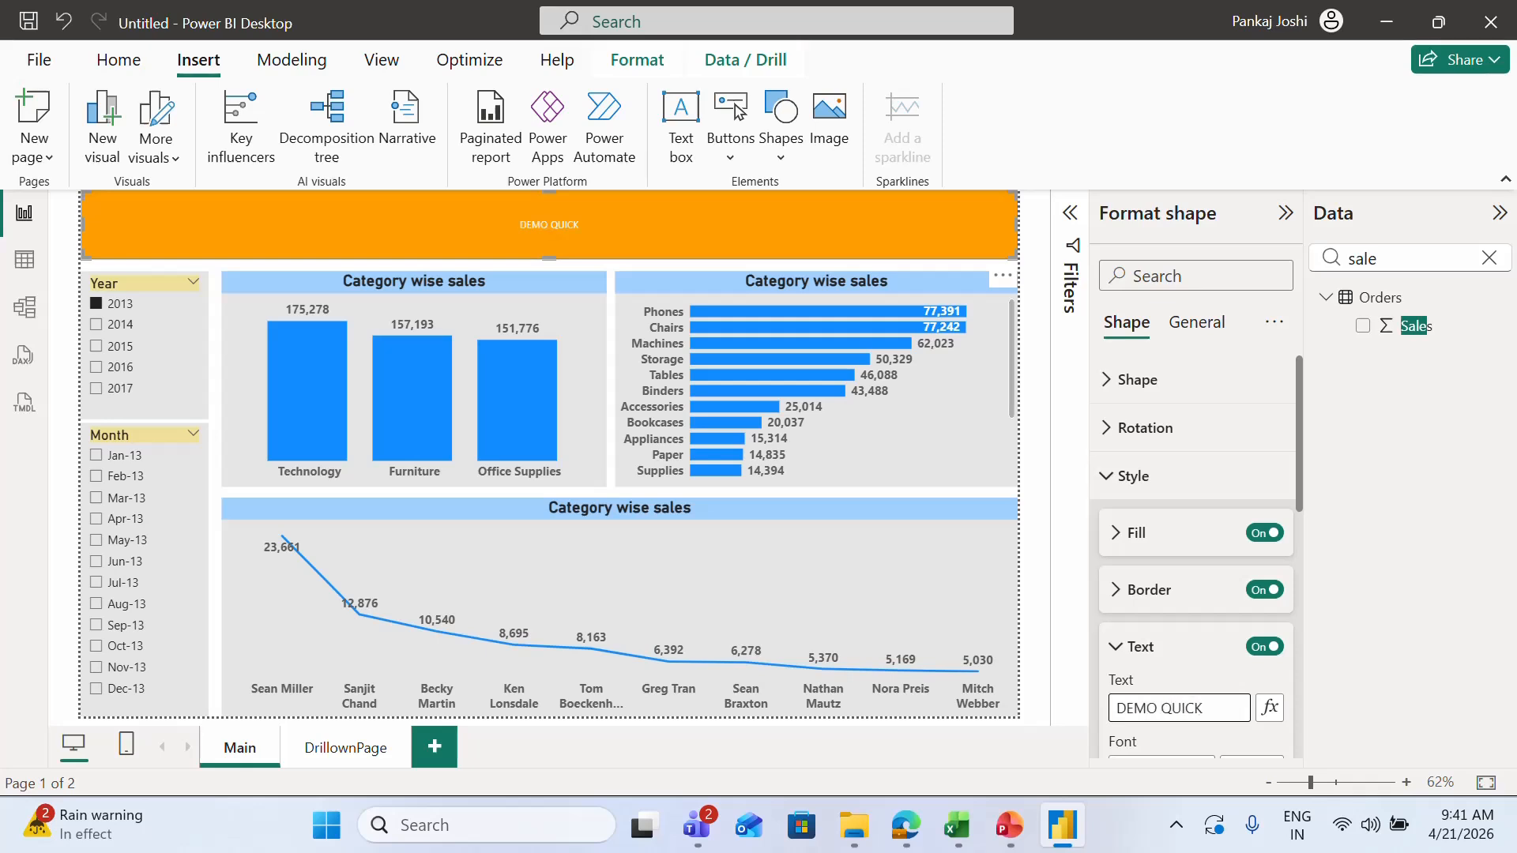
pyautogui.write('AND VERY')
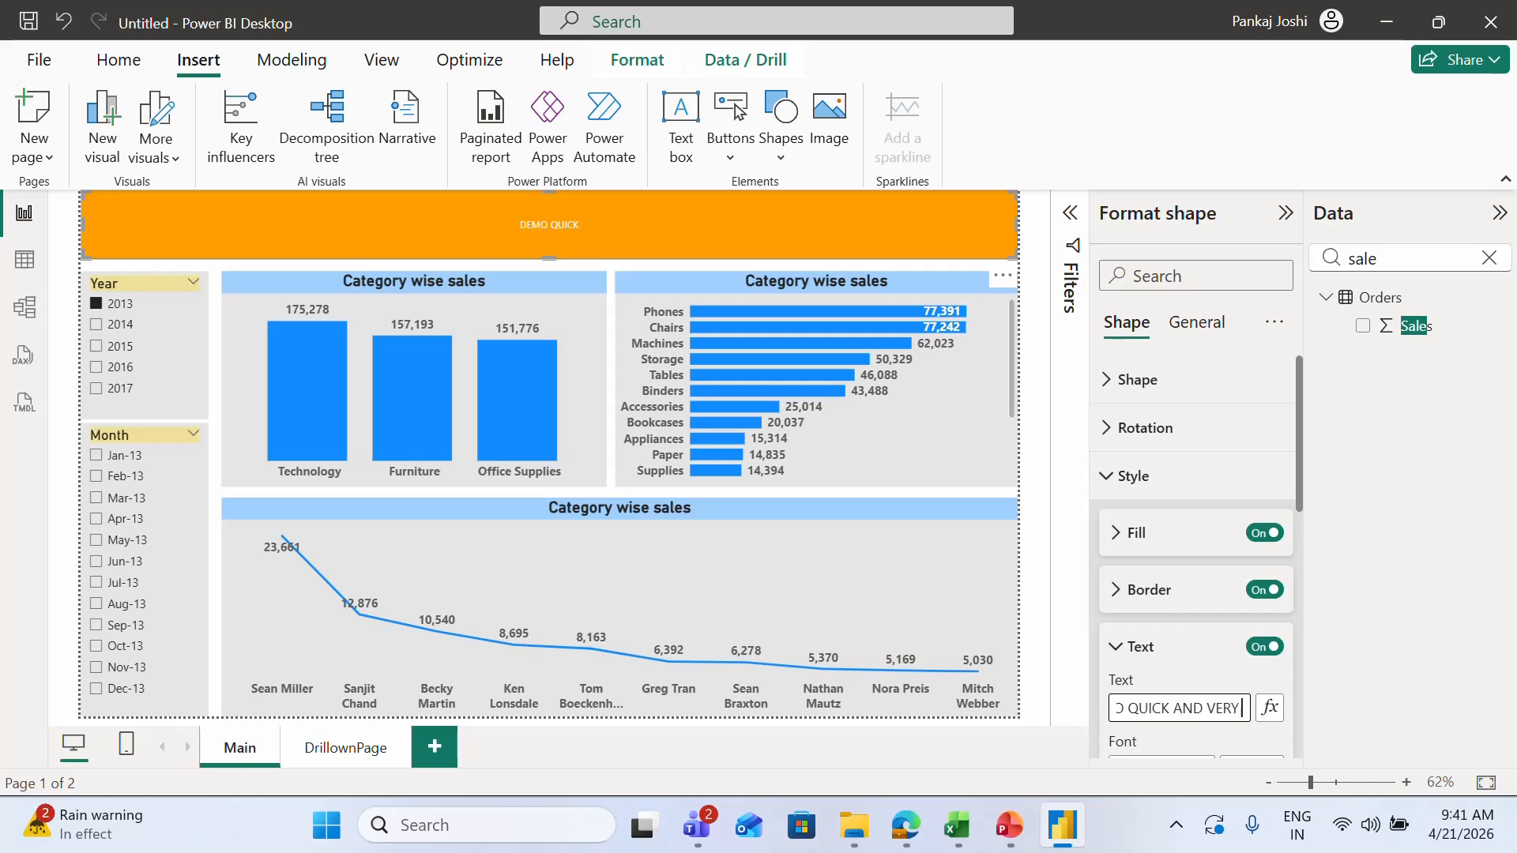
pyautogui.write(' FAST -')
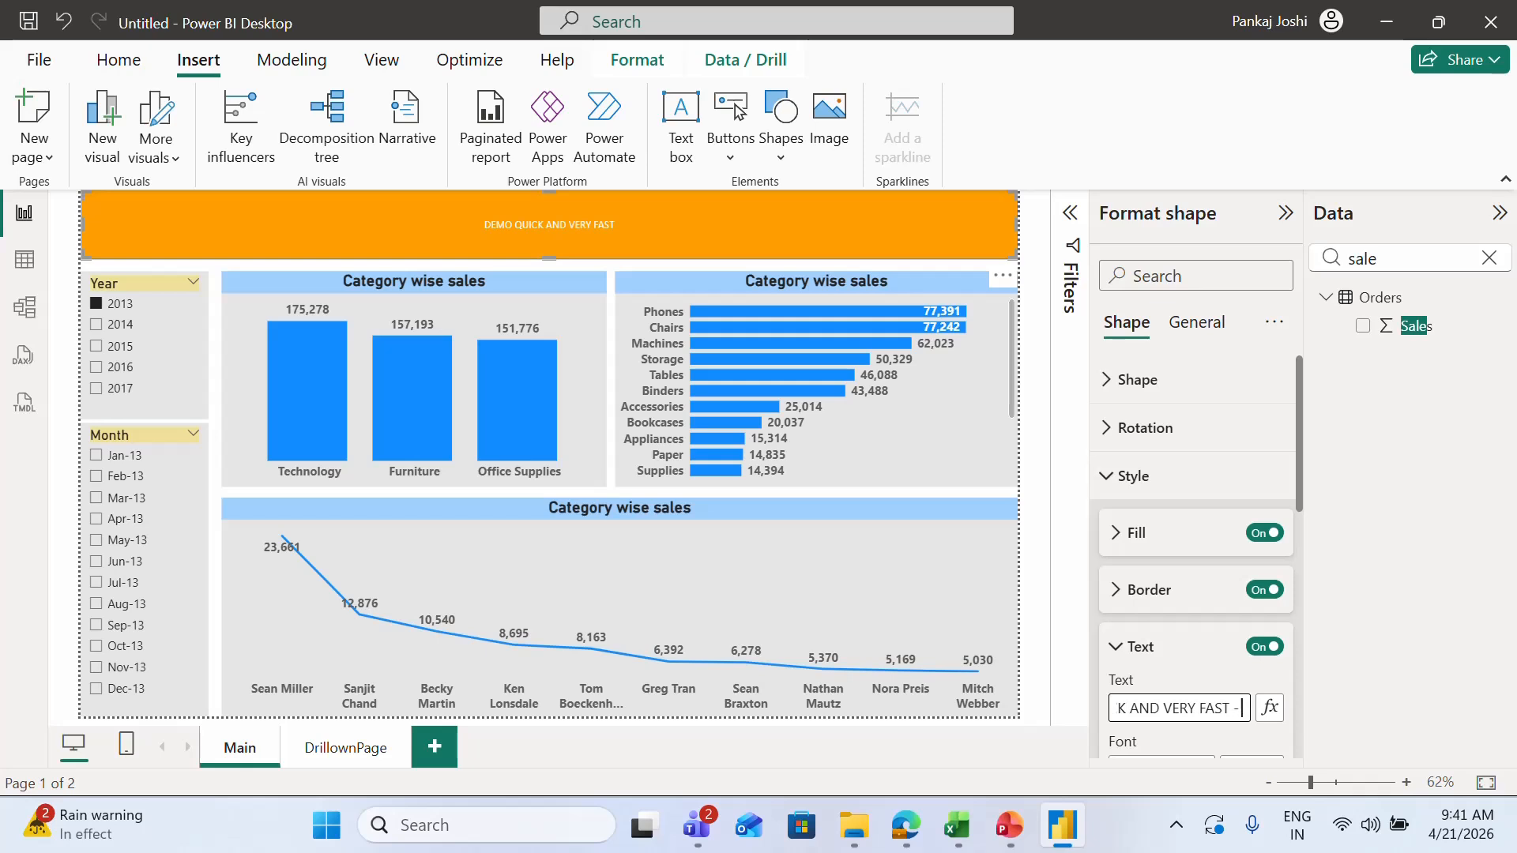
pyautogui.write(' DASHBOARD')
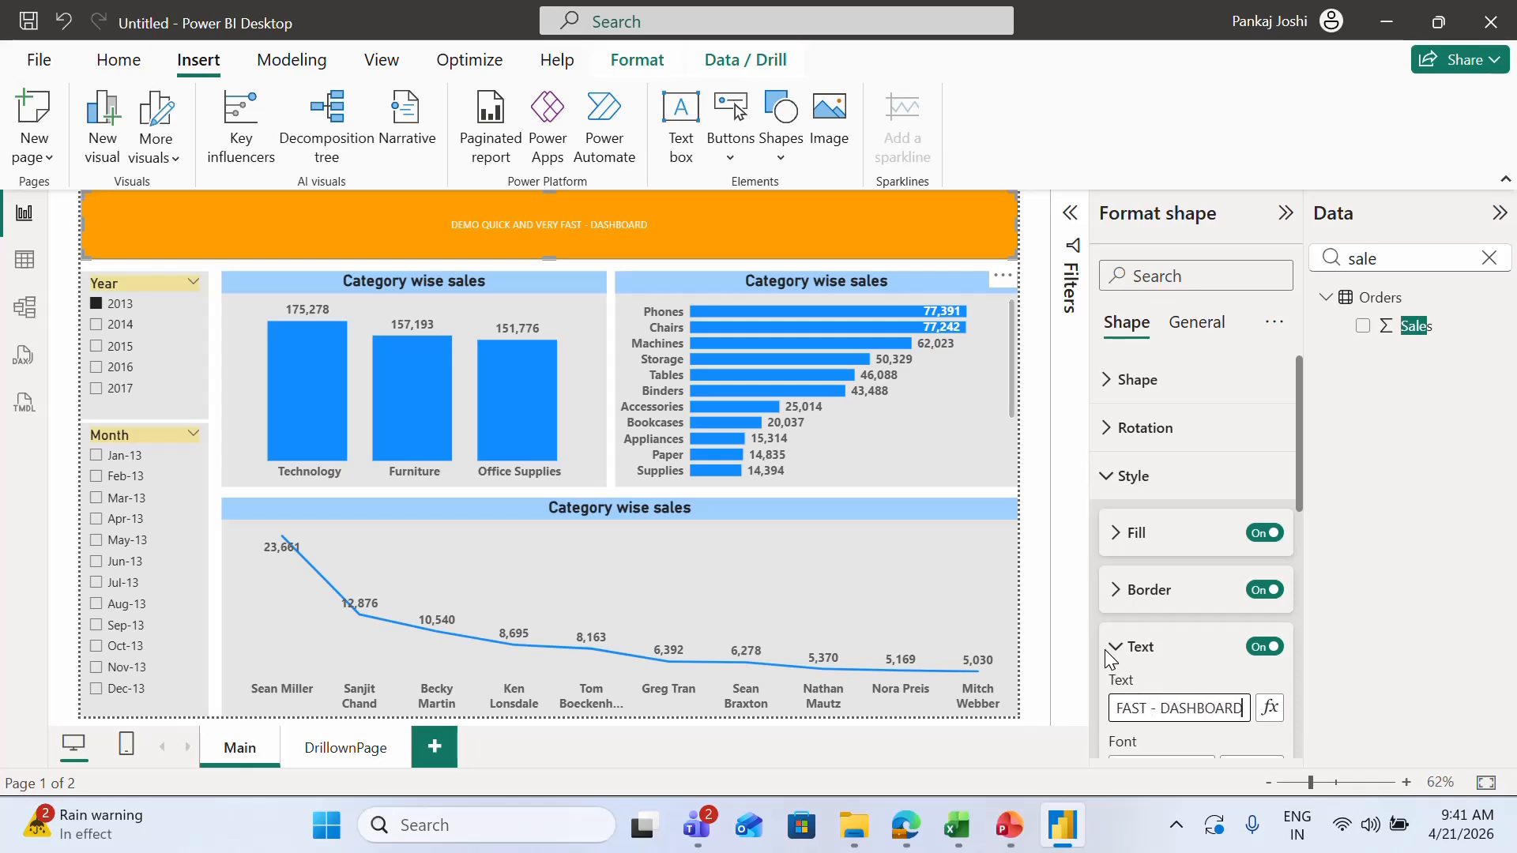
# Step: Set the banner text's font size to 20 and make it bold
pyautogui.scroll(-4, 1297, 678)
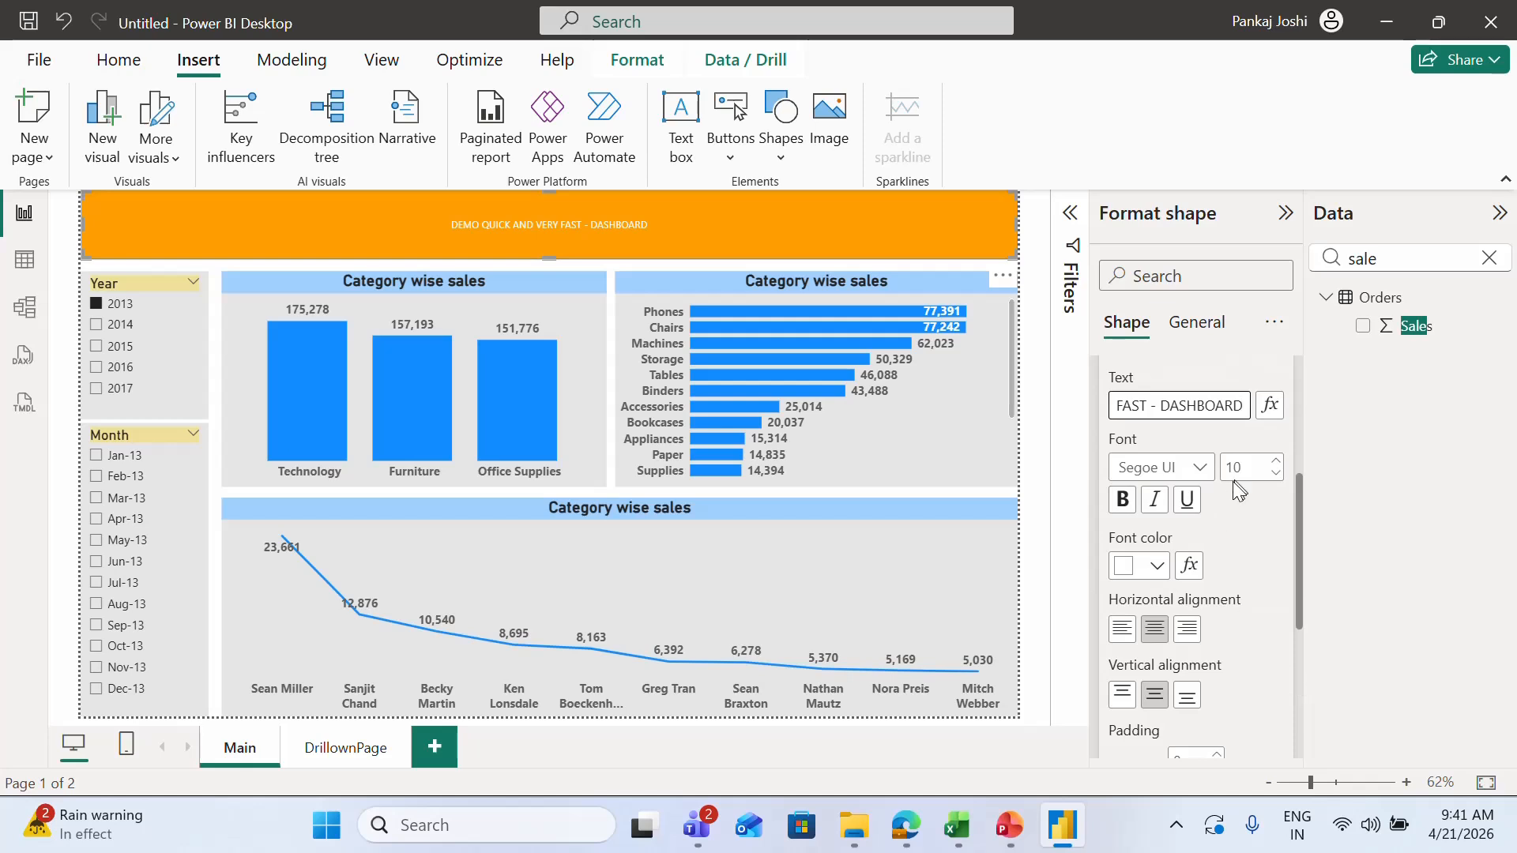
pyautogui.click(1253, 460)
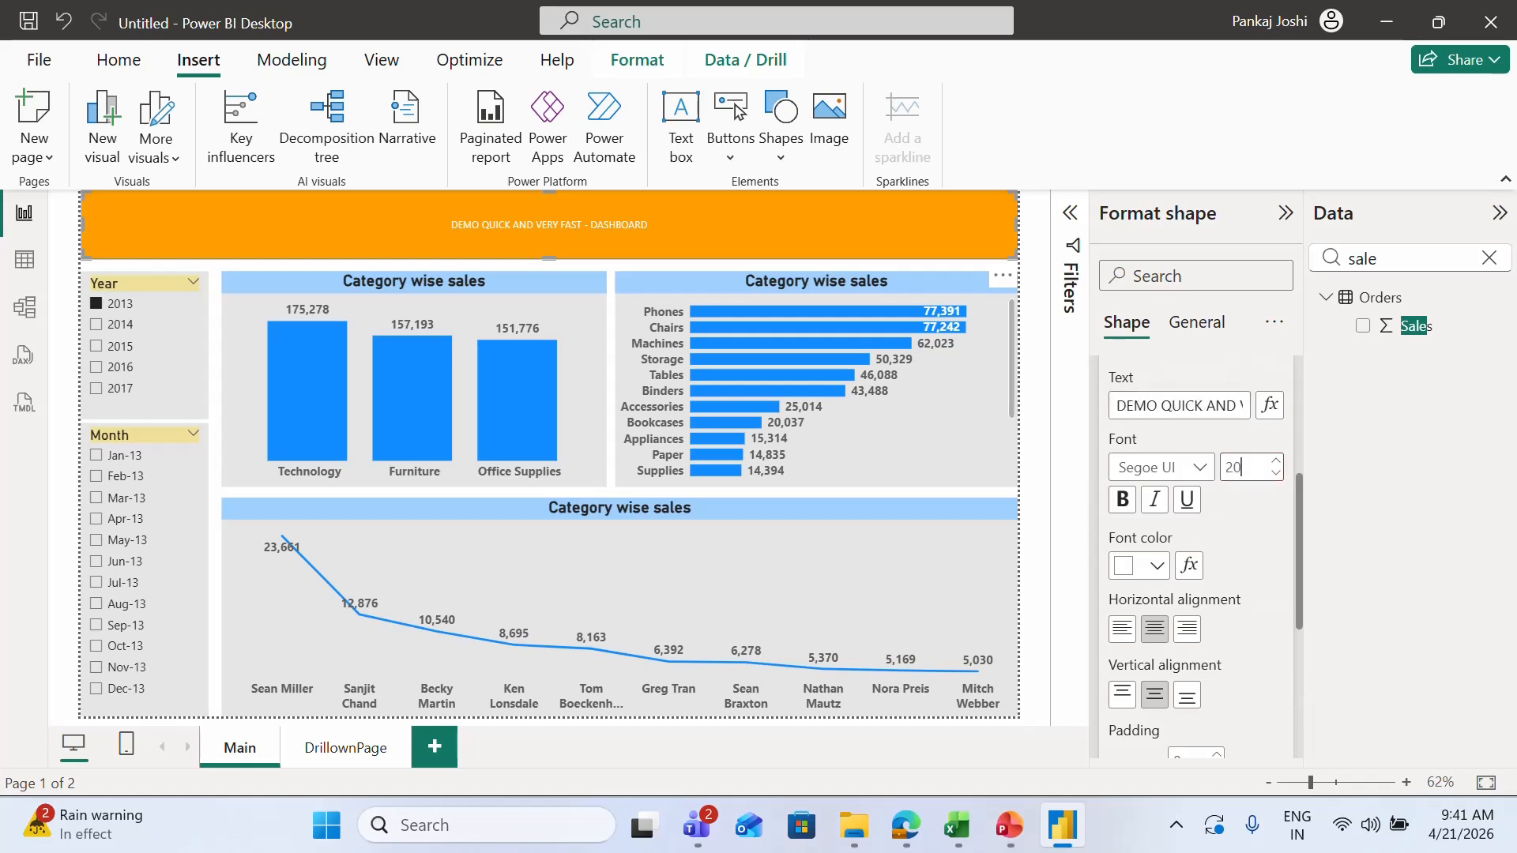
pyautogui.press('Return')
pyautogui.click(1121, 500)
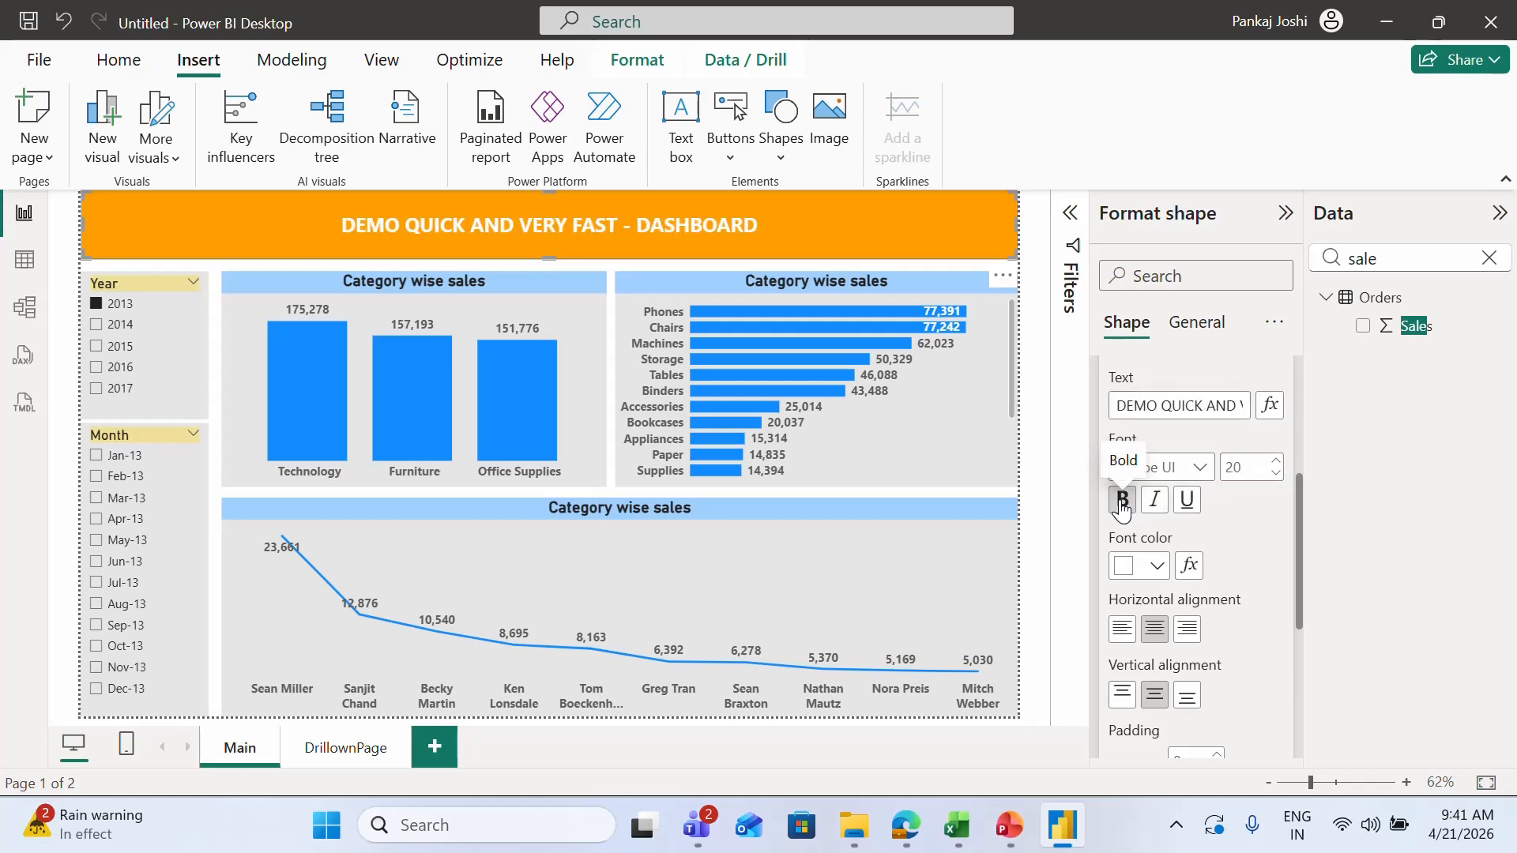
# Step: Open the font color choices for the banner text
pyautogui.click(1156, 565)
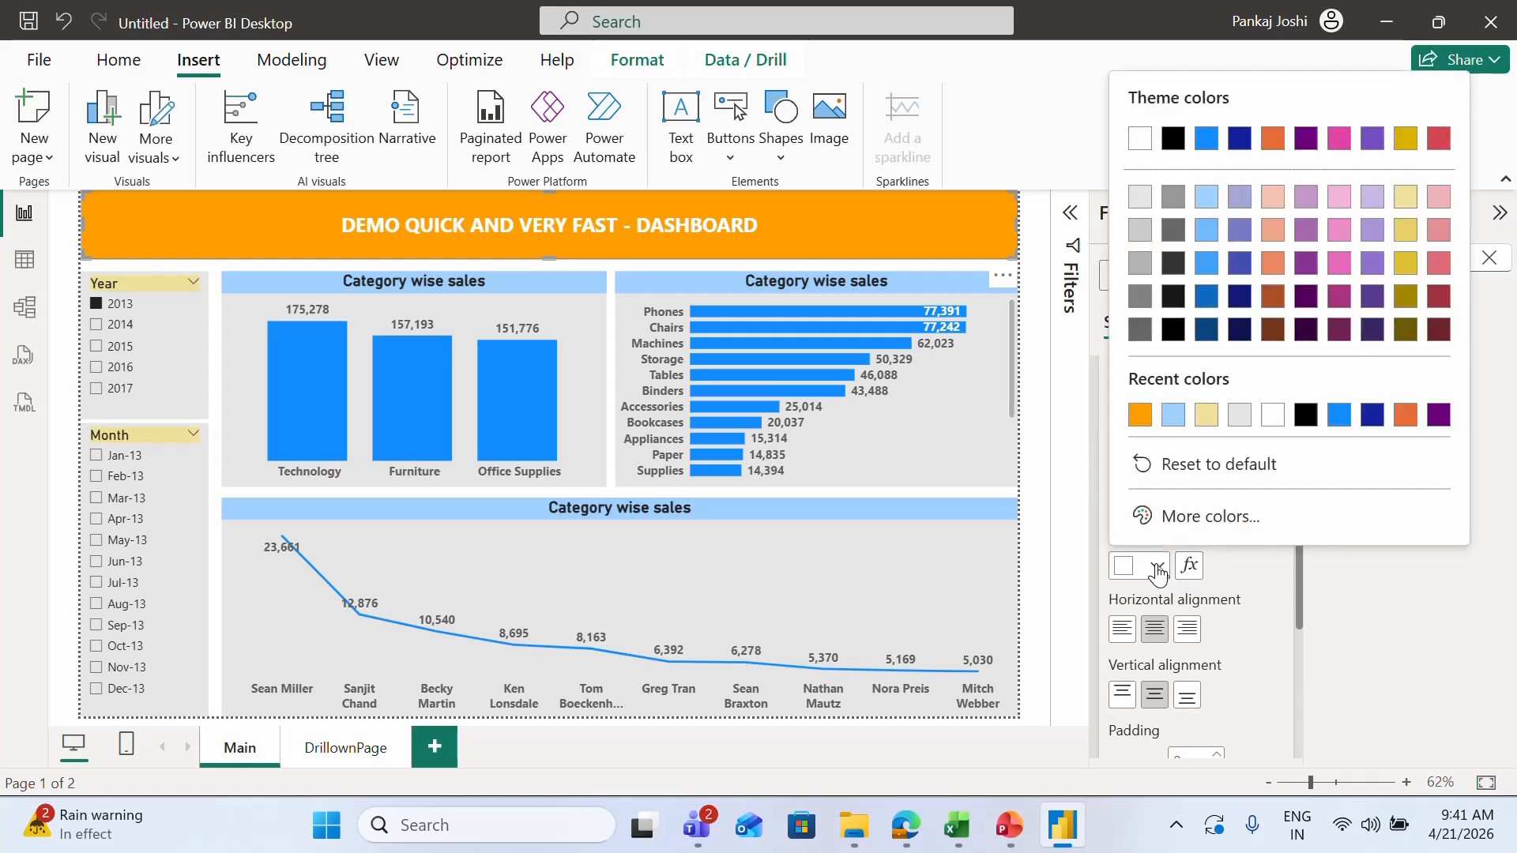
# Step: Set the font color of the dashboard's title banner to black
pyautogui.click(1175, 139)
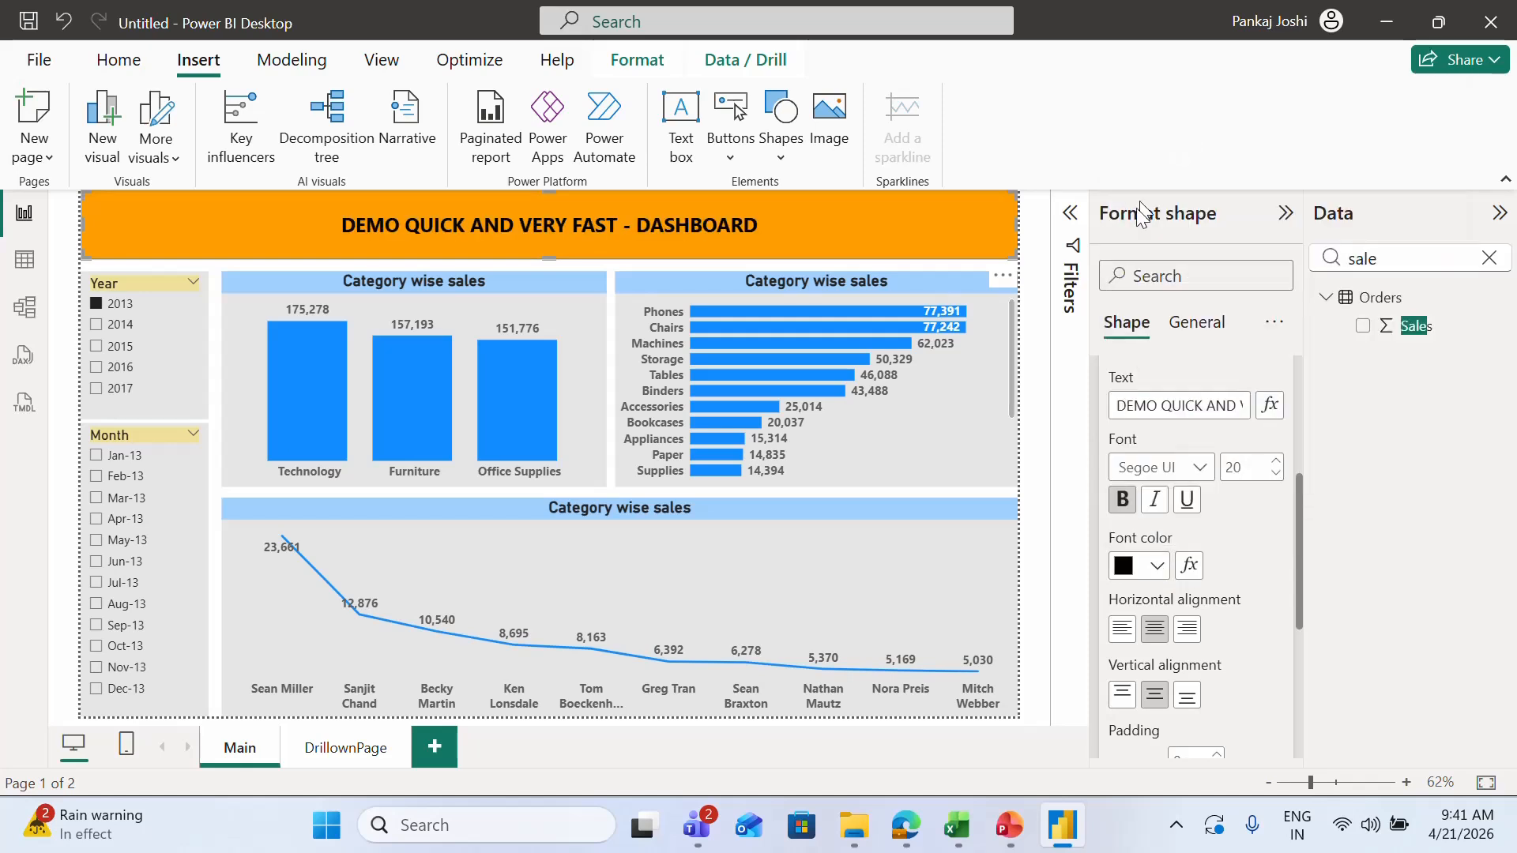
pyautogui.click(1050, 350)
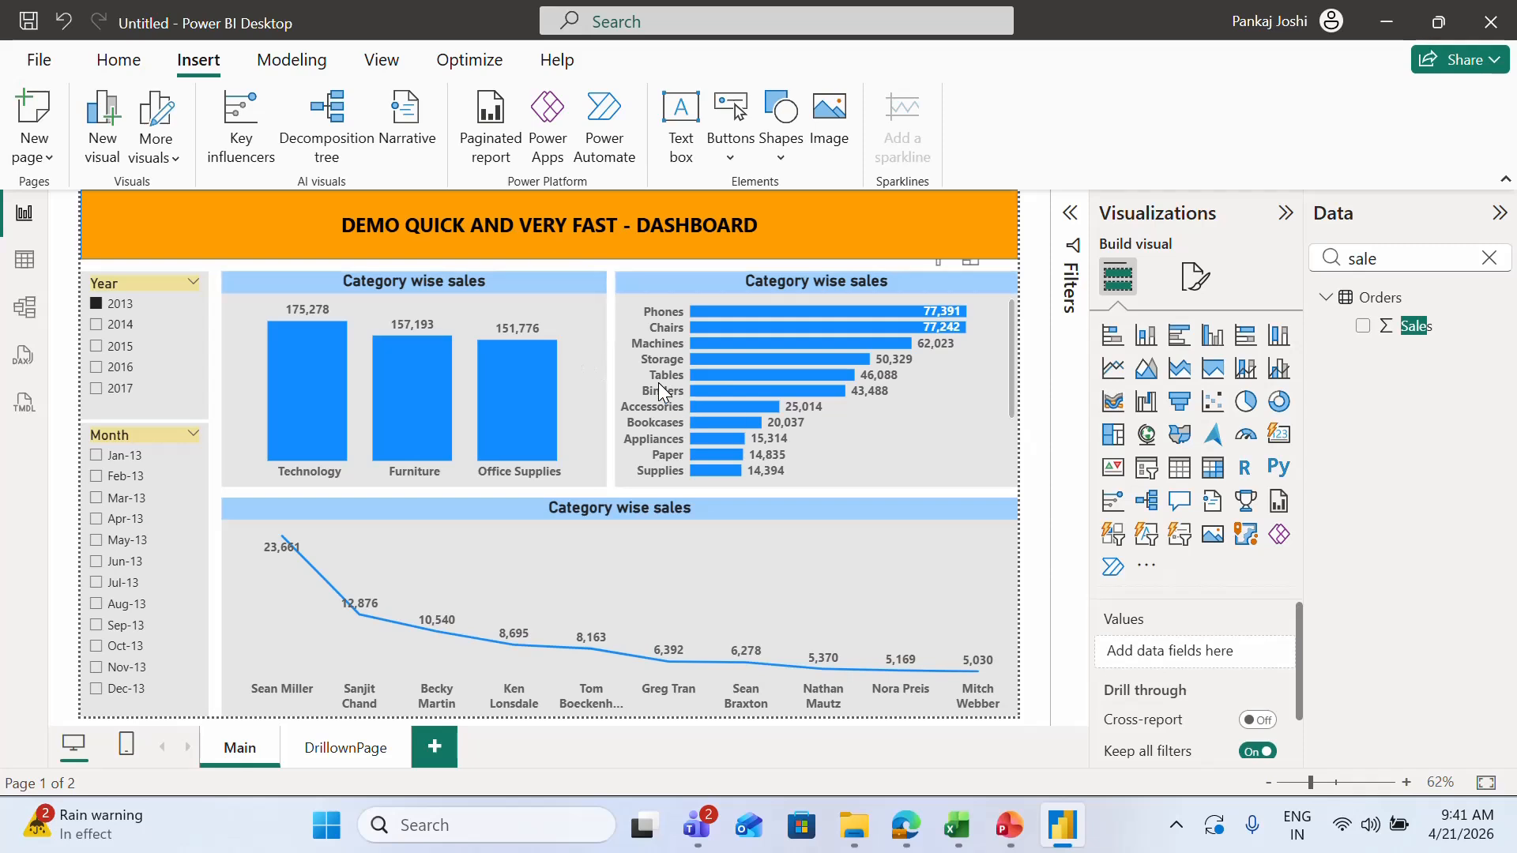
pyautogui.hotkey('ctrl', 's')
pyautogui.press('Escape')
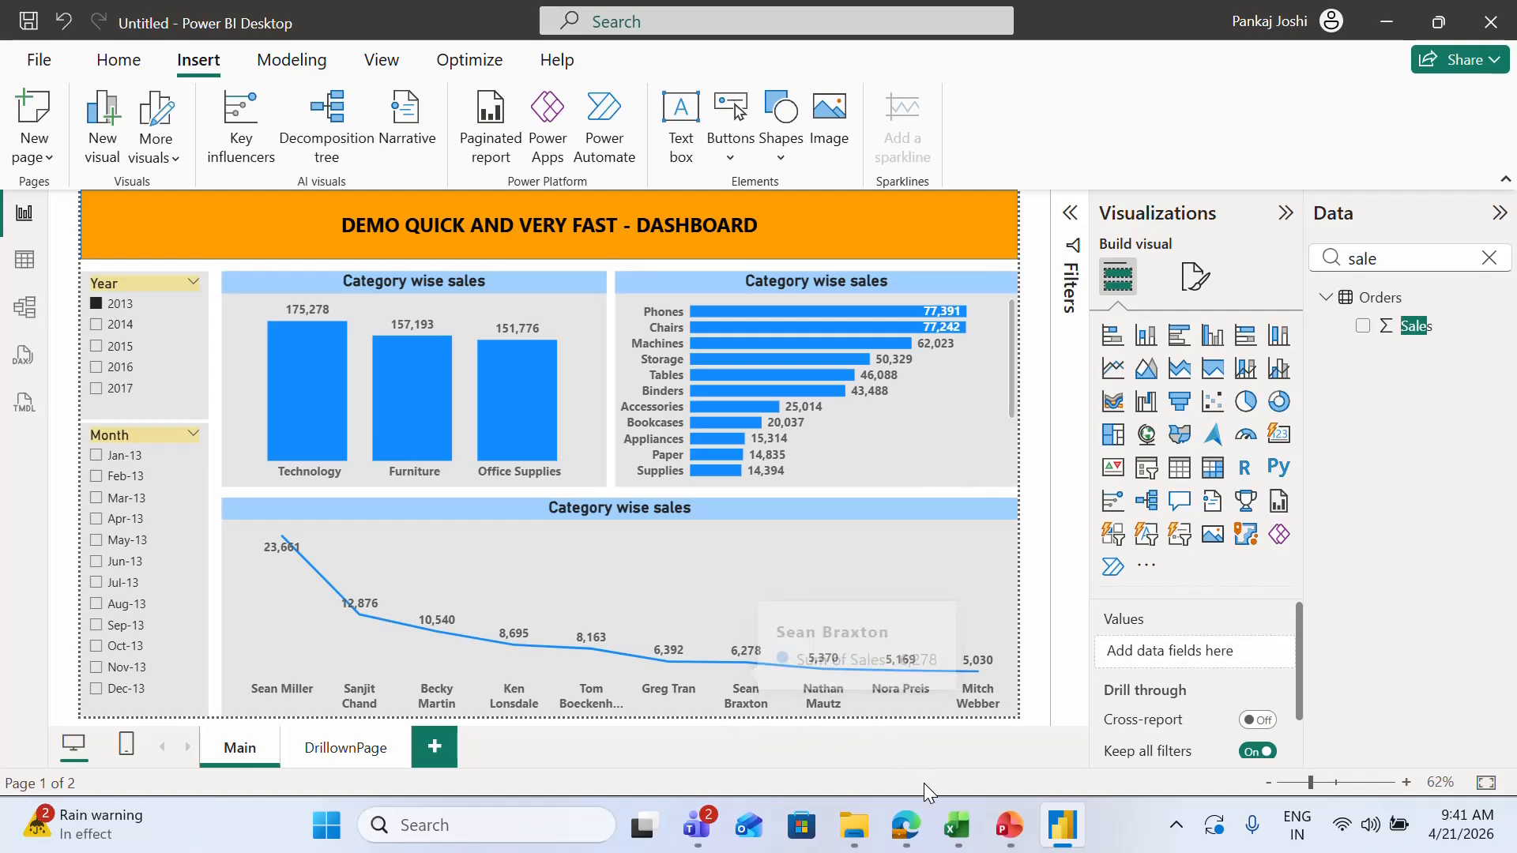
# Step: Switch to the Edge browser and search the web for images of "DASHBOARD ICON" in a new tab
pyautogui.moveTo(910, 836)
pyautogui.click(758, 718)
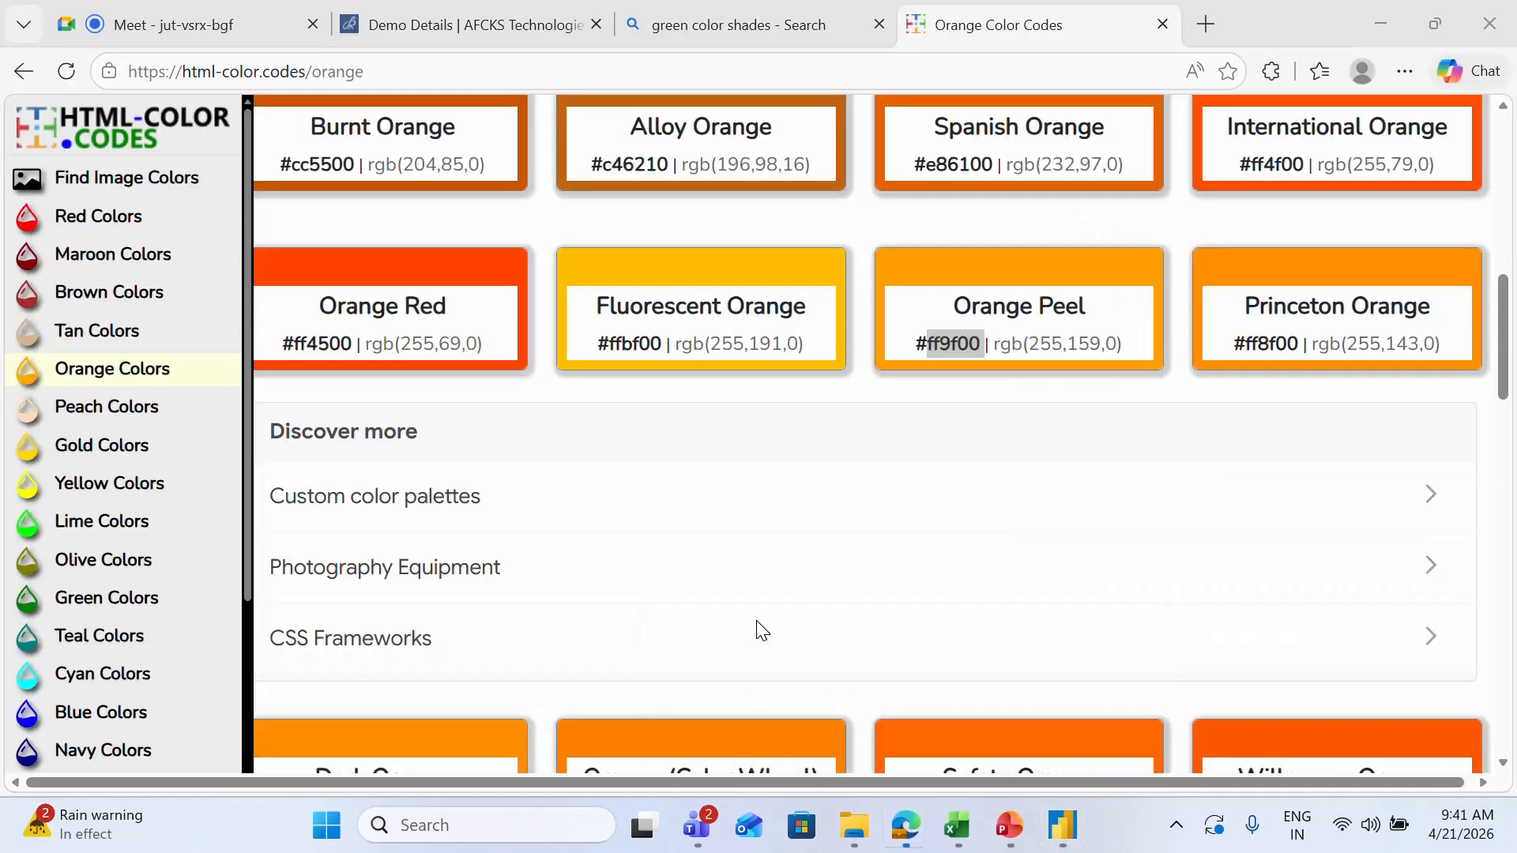
pyautogui.click(1206, 26)
pyautogui.write('DA')
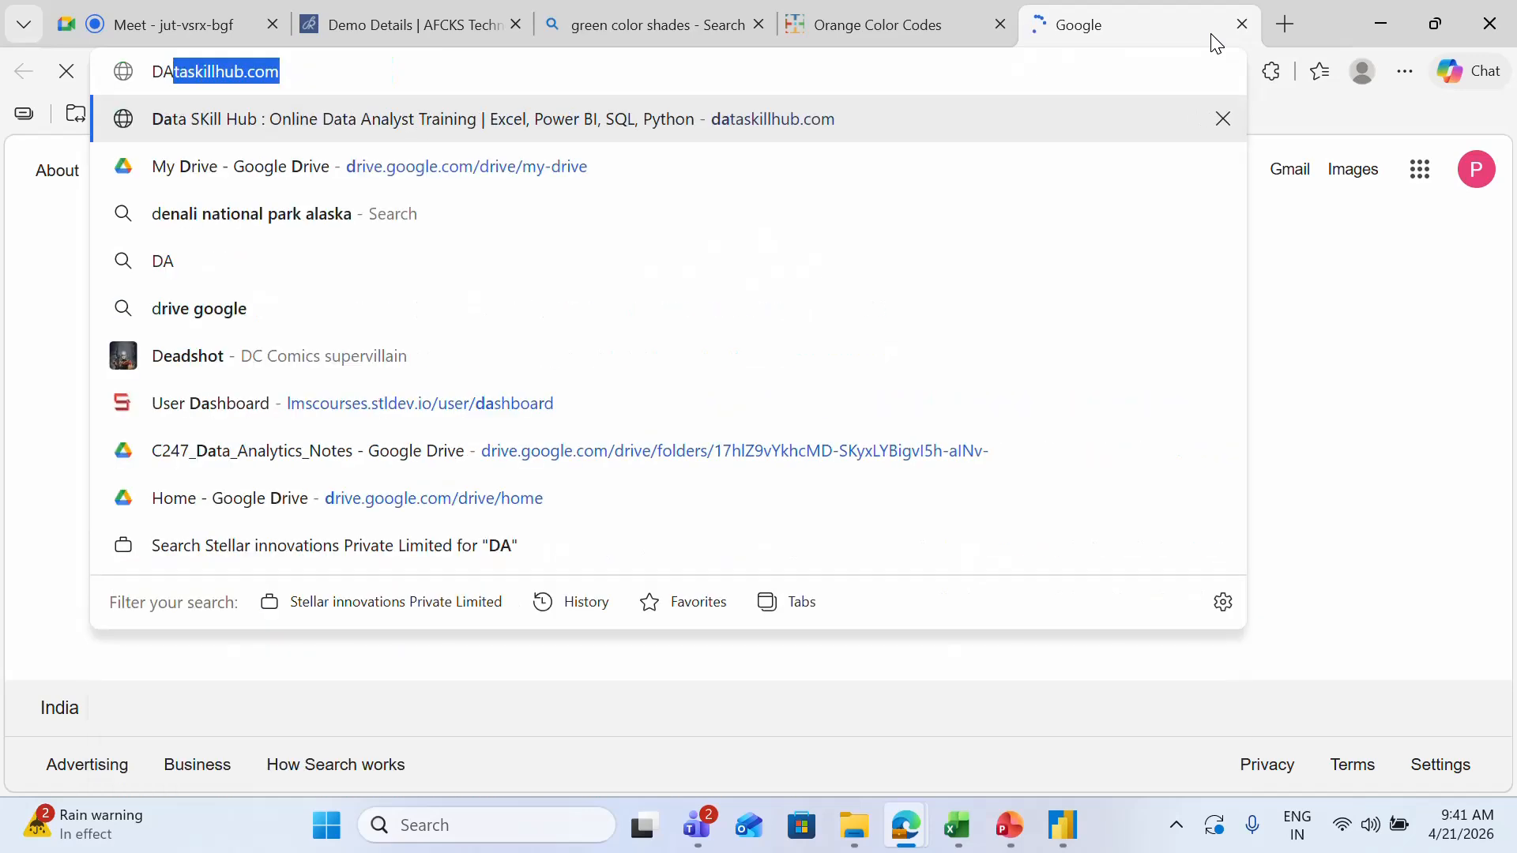
pyautogui.write('SHB')
pyautogui.write('OARD ICON')
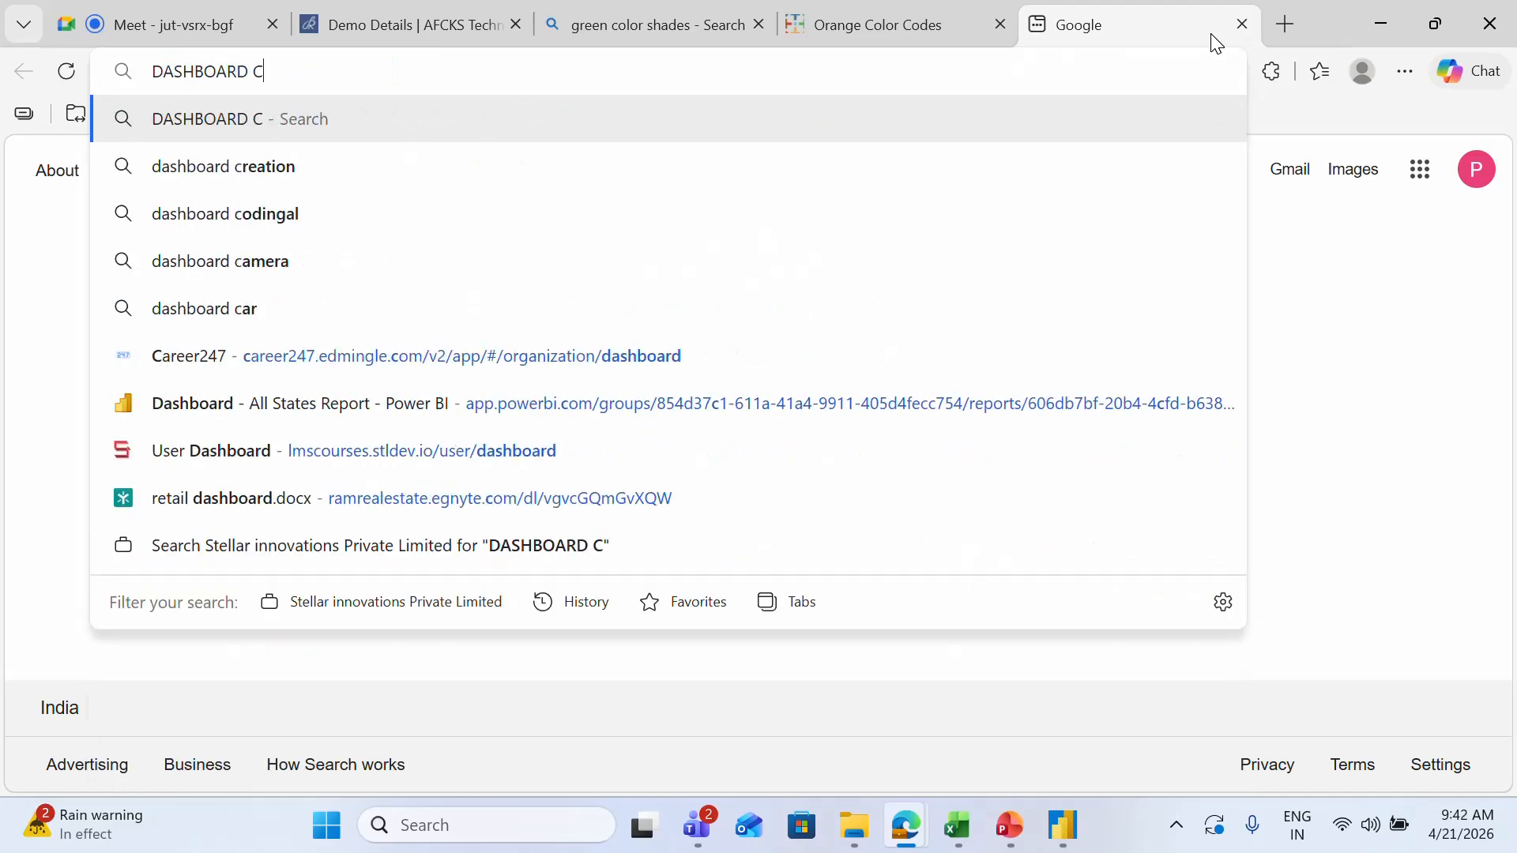
pyautogui.press('Return')
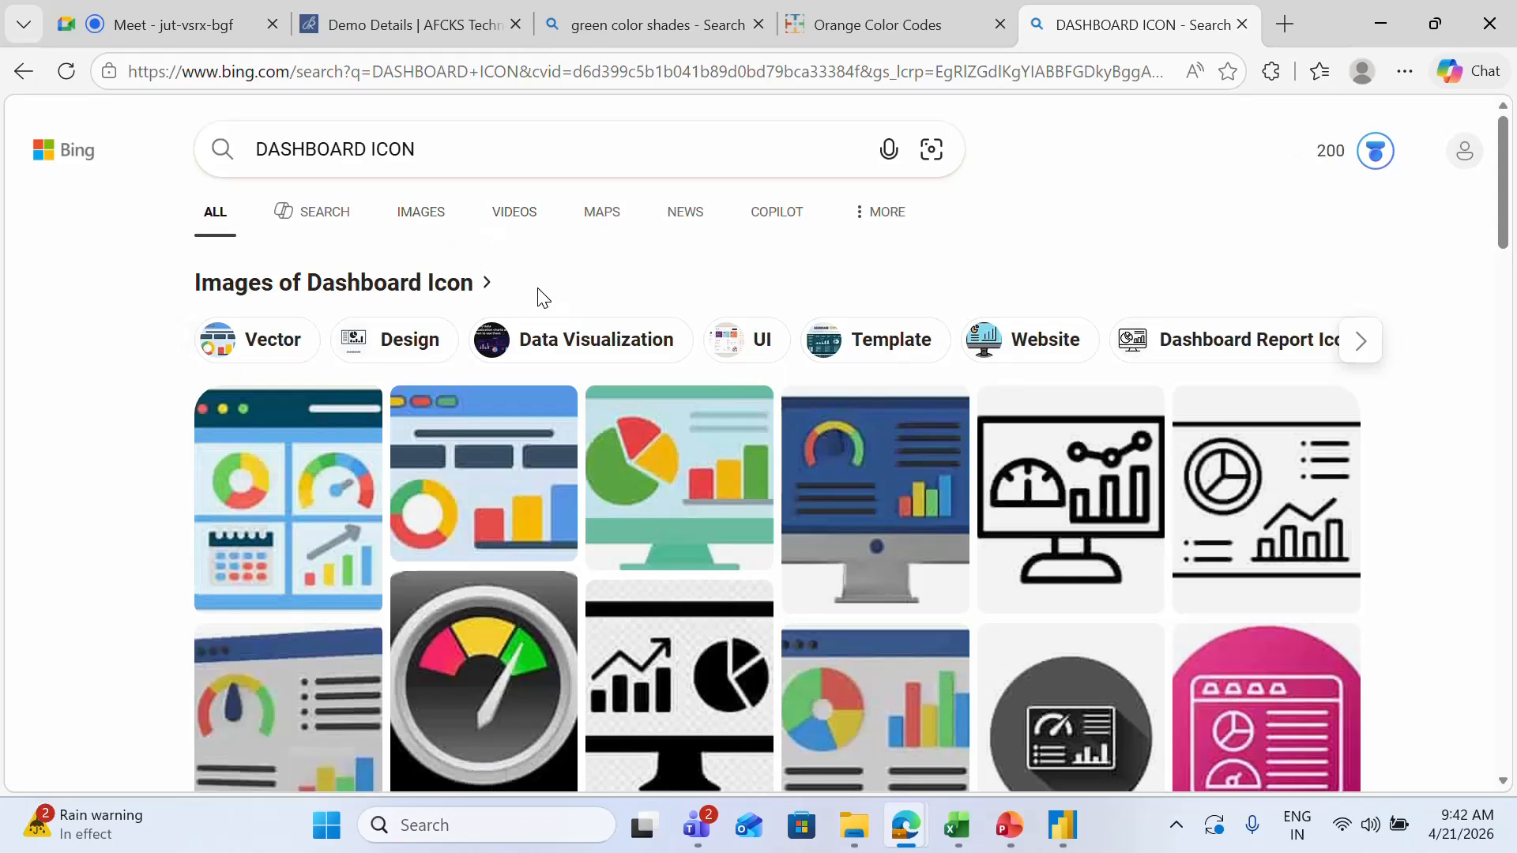
pyautogui.click(443, 229)
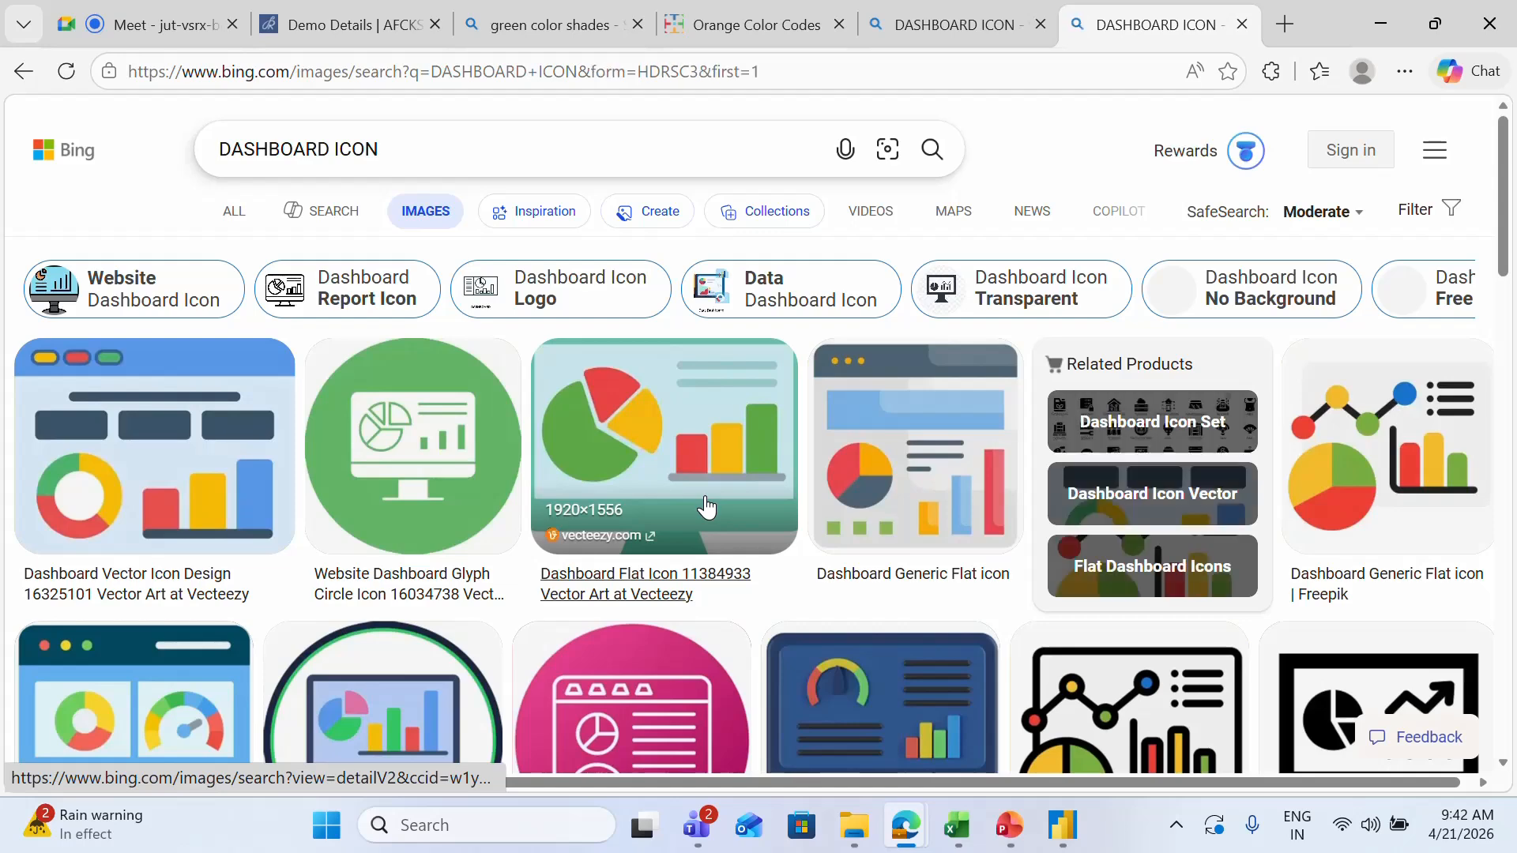
# Step: Start saving the green circular website dashboard icon from the image results as an image file
pyautogui.scroll(-2, 704, 497)
pyautogui.scroll(1, 705, 497)
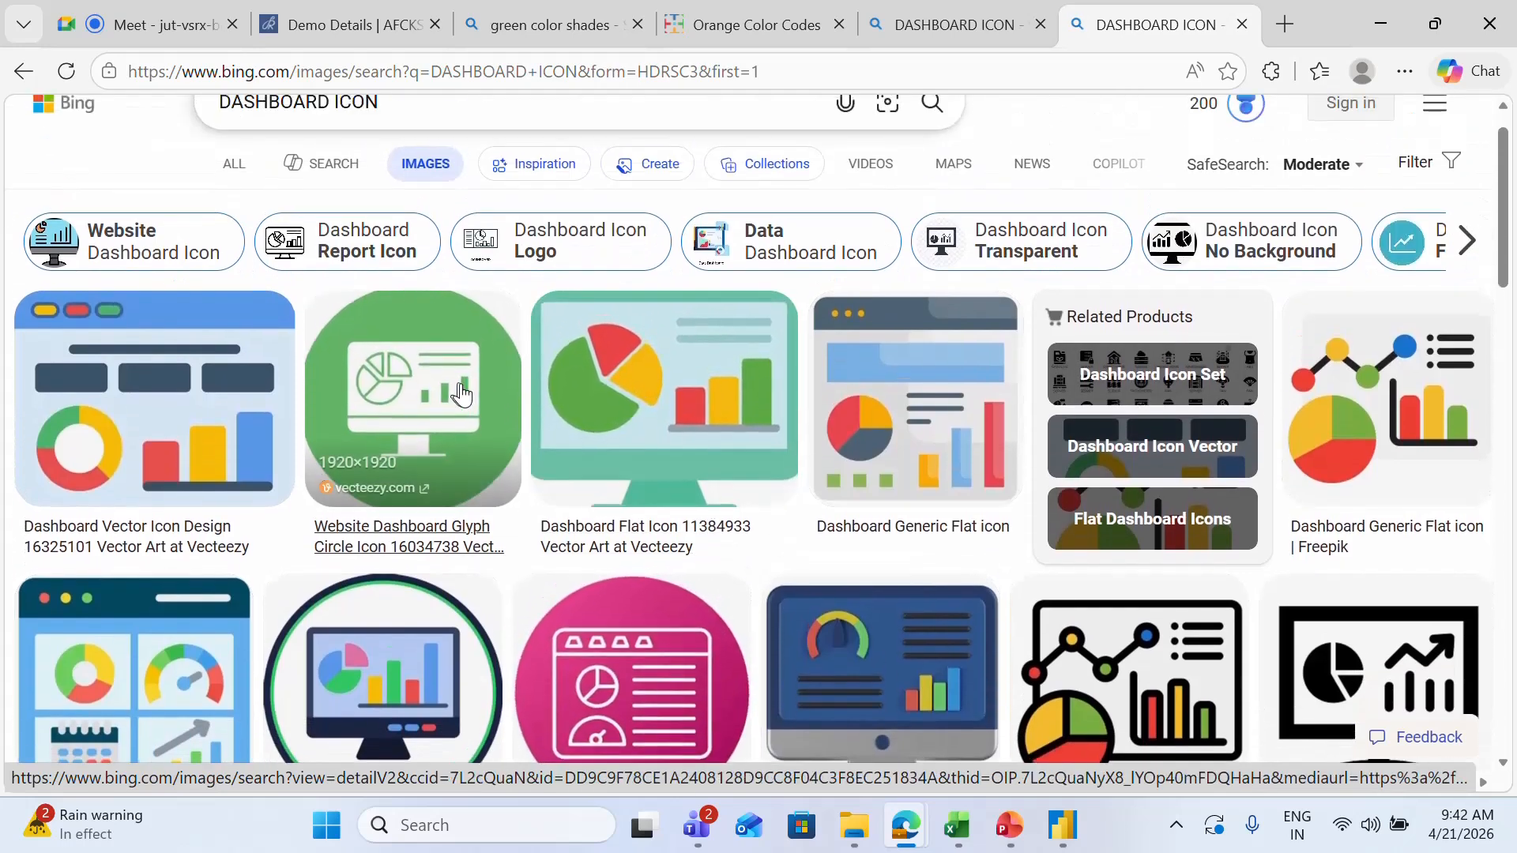
pyautogui.rightClick(416, 363)
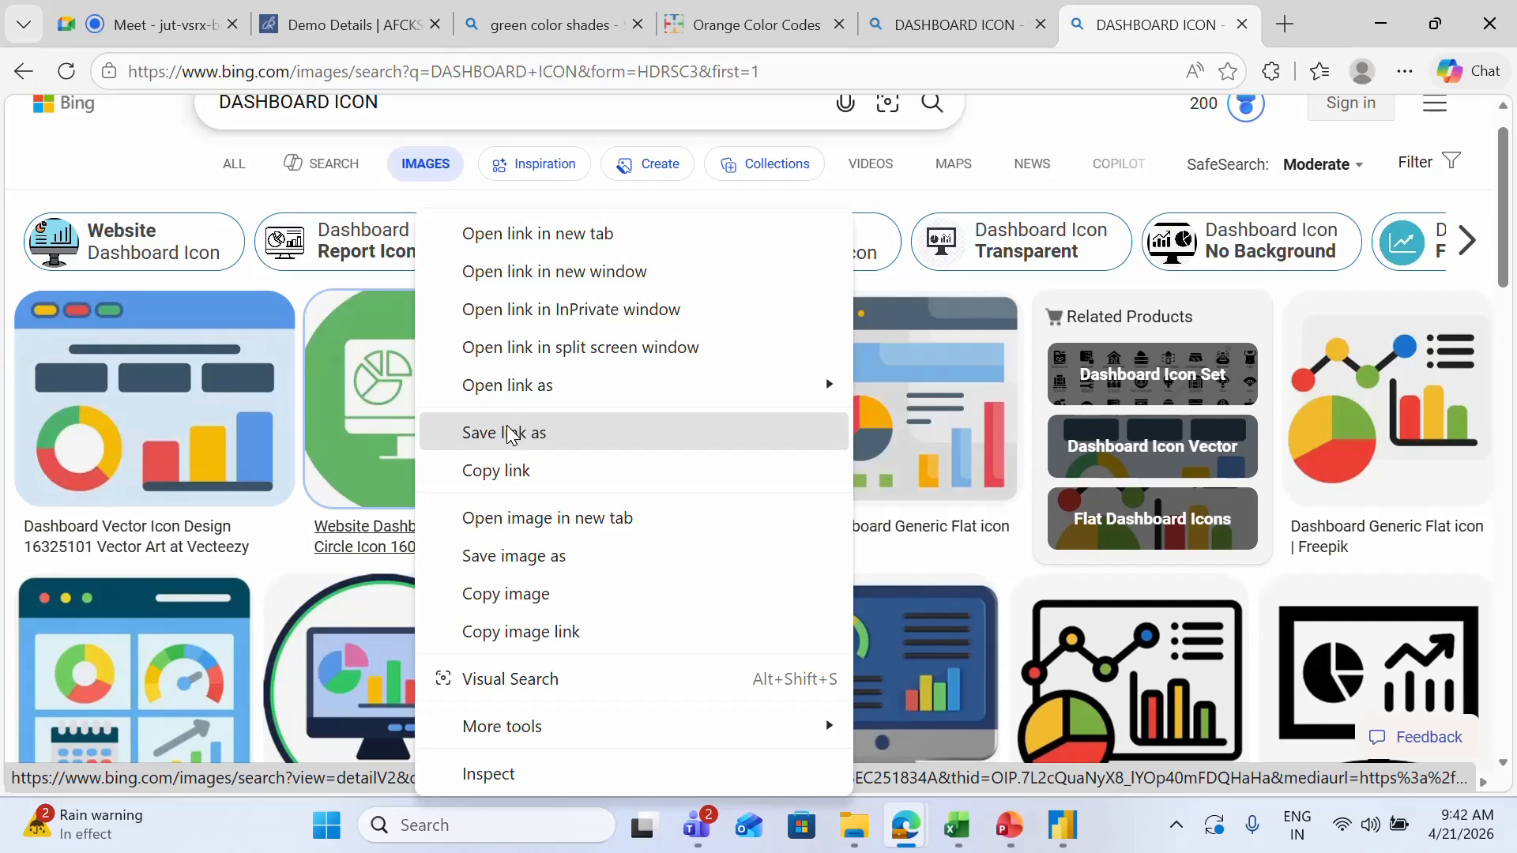
pyautogui.click(504, 551)
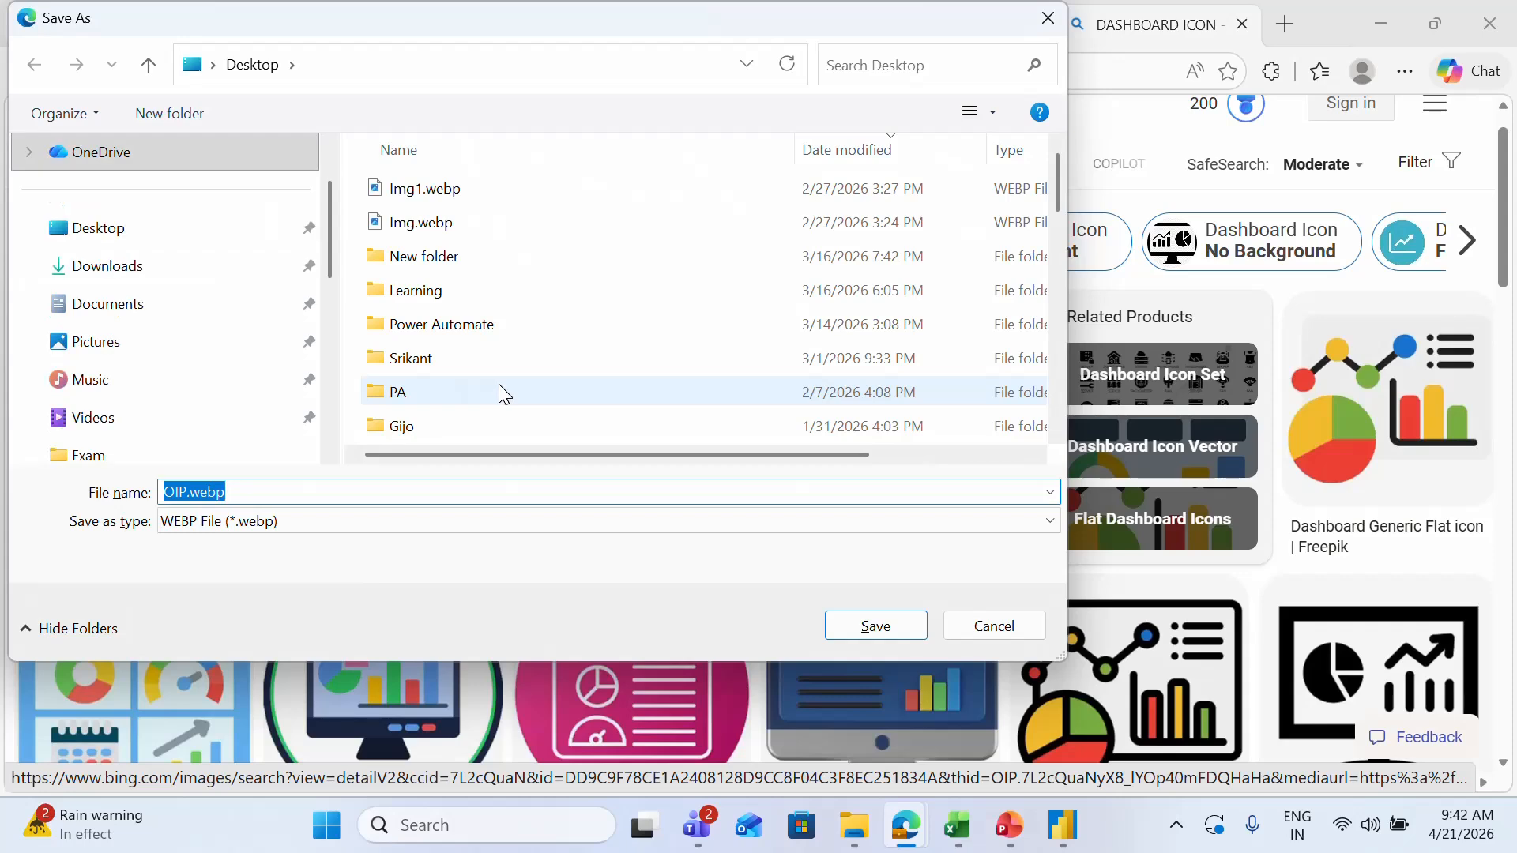
# Step: Set the image's save location to the Power BI 21st Apr folder inside the Demo folder
pyautogui.hotkey('alt', 'Tab')
pyautogui.hotkey('alt', 'Tab')
pyautogui.hotkey('alt', 'Tab')
pyautogui.hotkey('alt', 'Tab')
pyautogui.hotkey('alt', 'Tab')
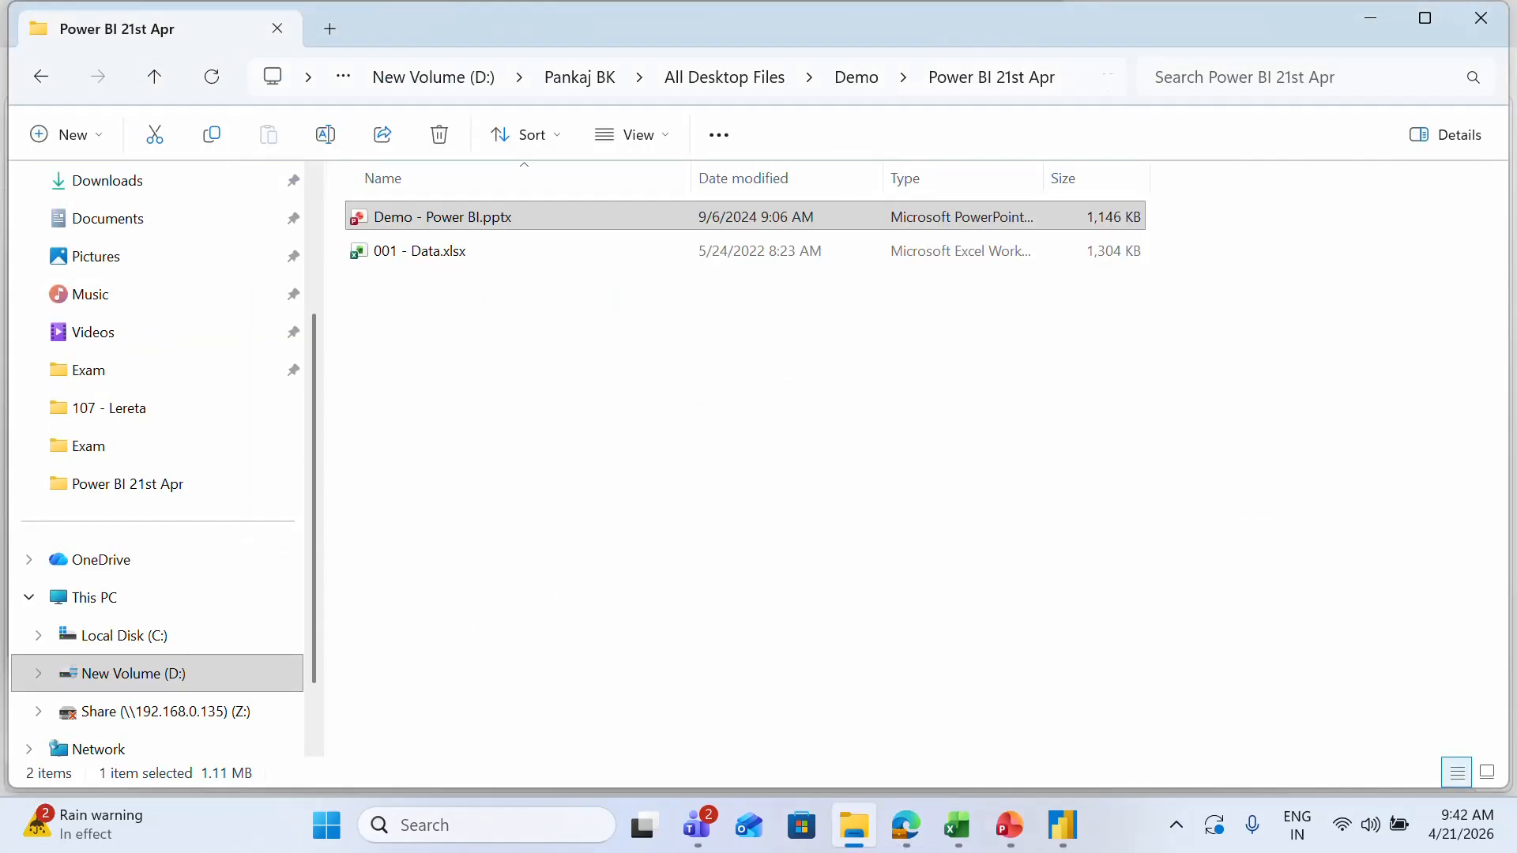
pyautogui.hotkey('alt', 'Tab')
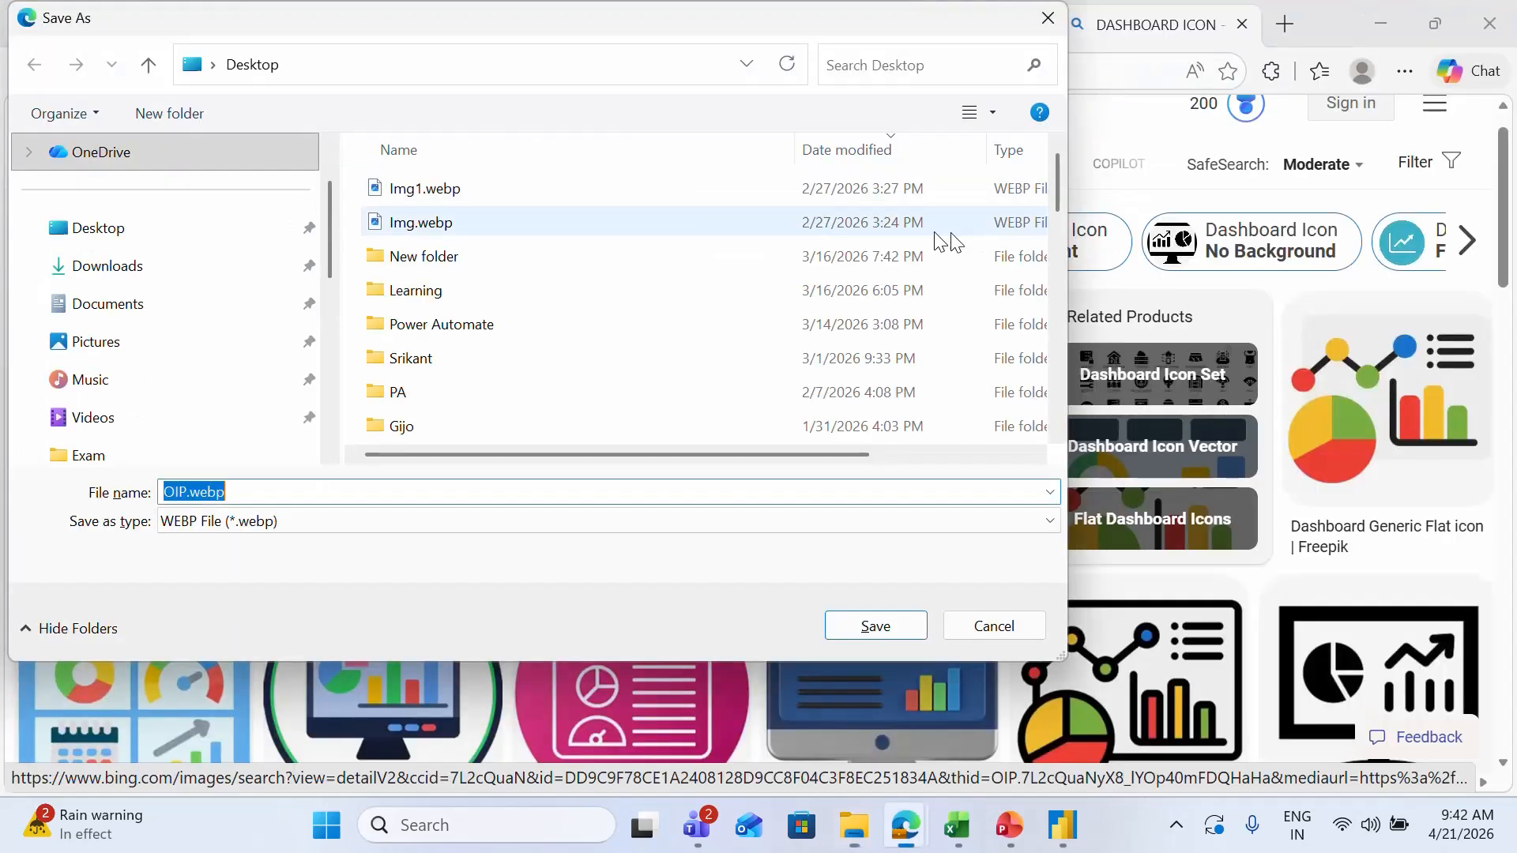
pyautogui.click(505, 70)
pyautogui.write('D:\\Pankaj BK\\All Desktop Files\\Demo\\Power BI 21st Apr')
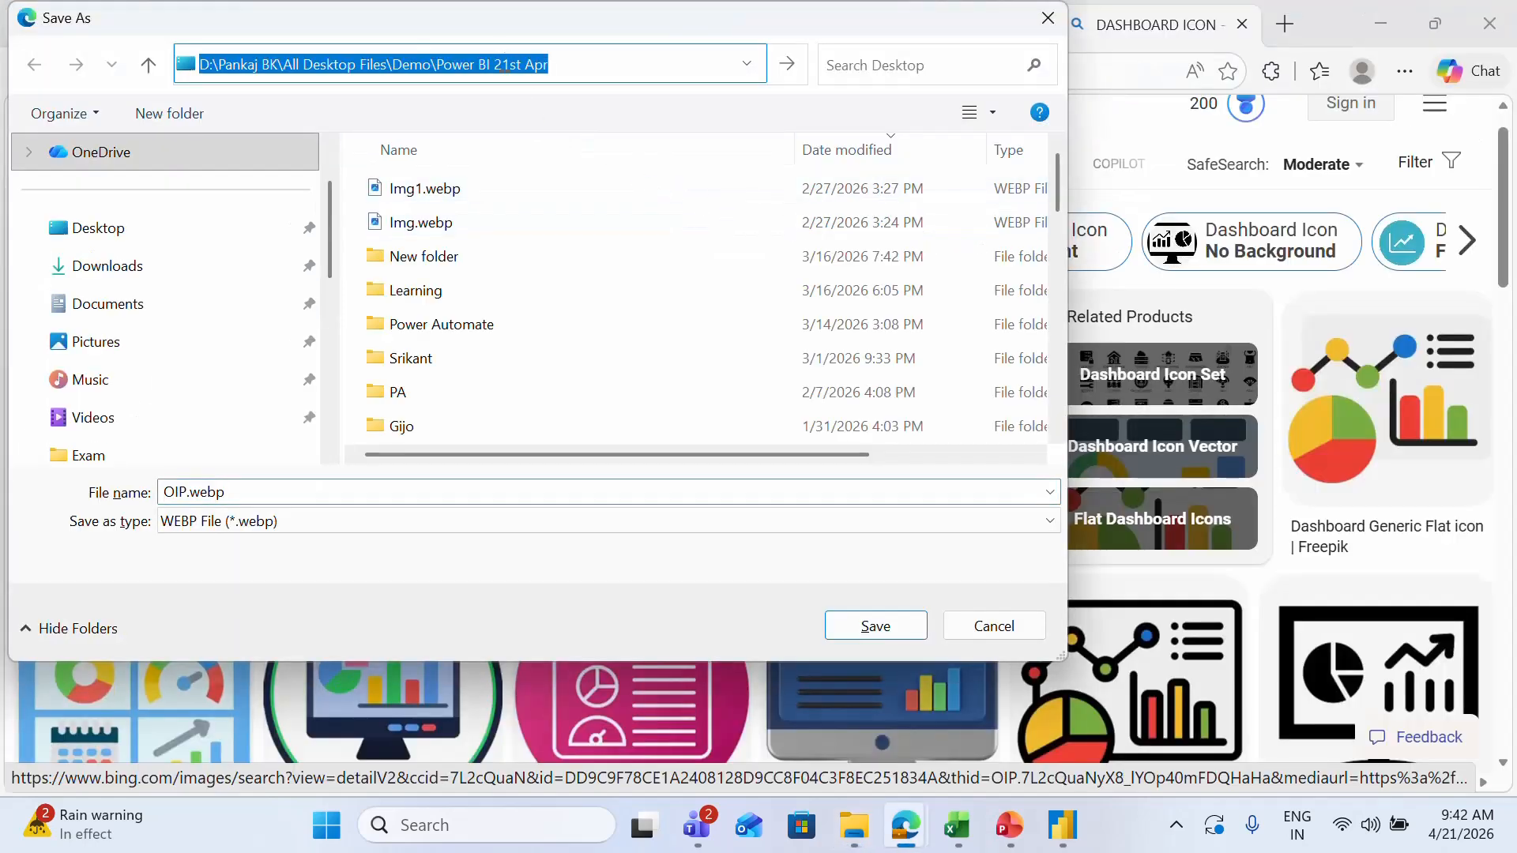
pyautogui.press('Return')
# Step: Name the image file Img and save it as a WEBP file
pyautogui.click(389, 491)
pyautogui.write('i')
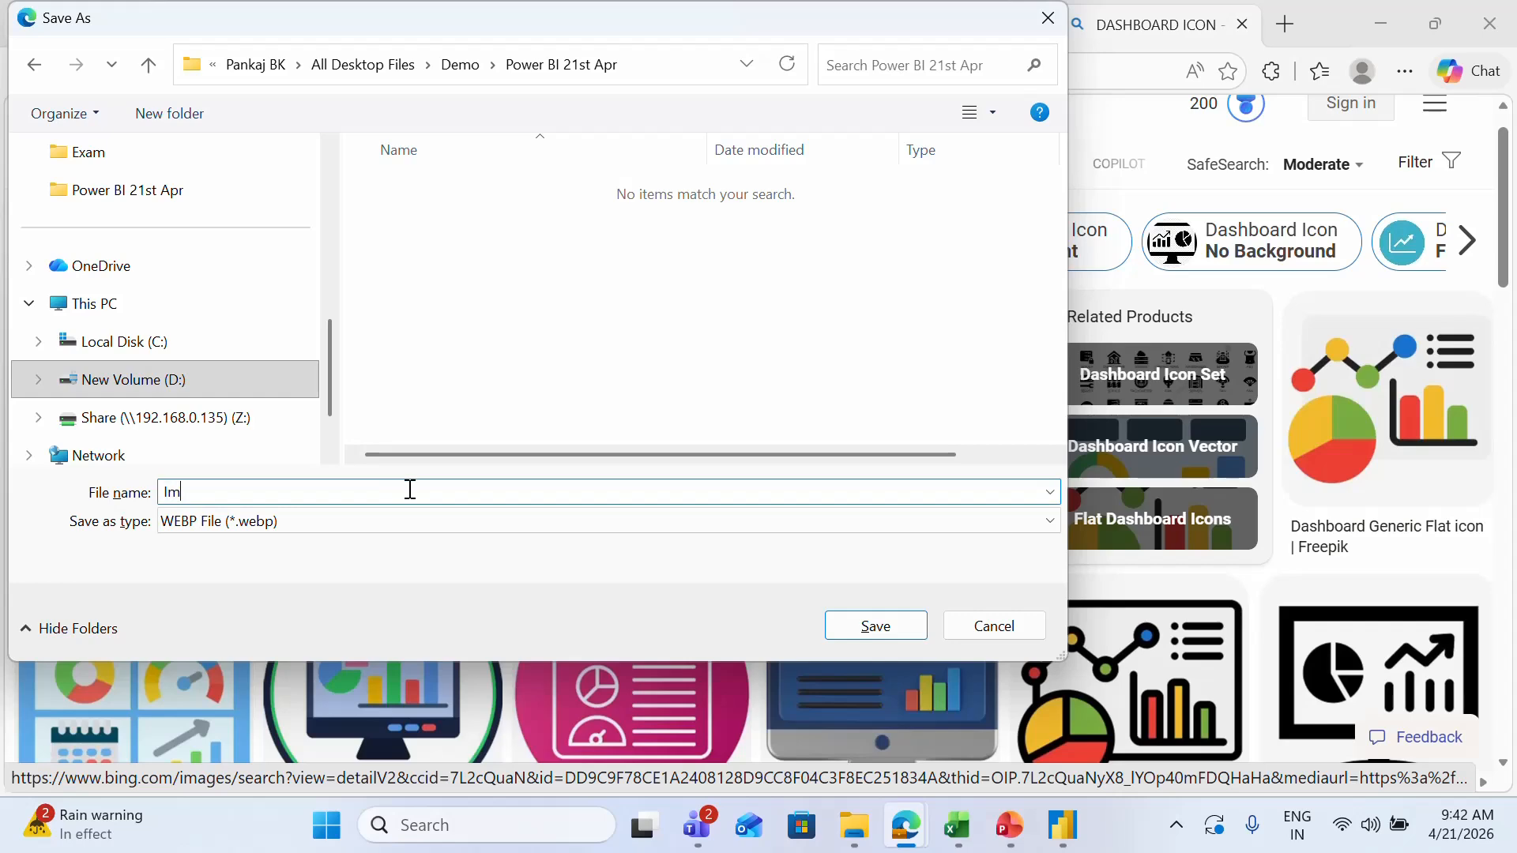
pyautogui.click(873, 625)
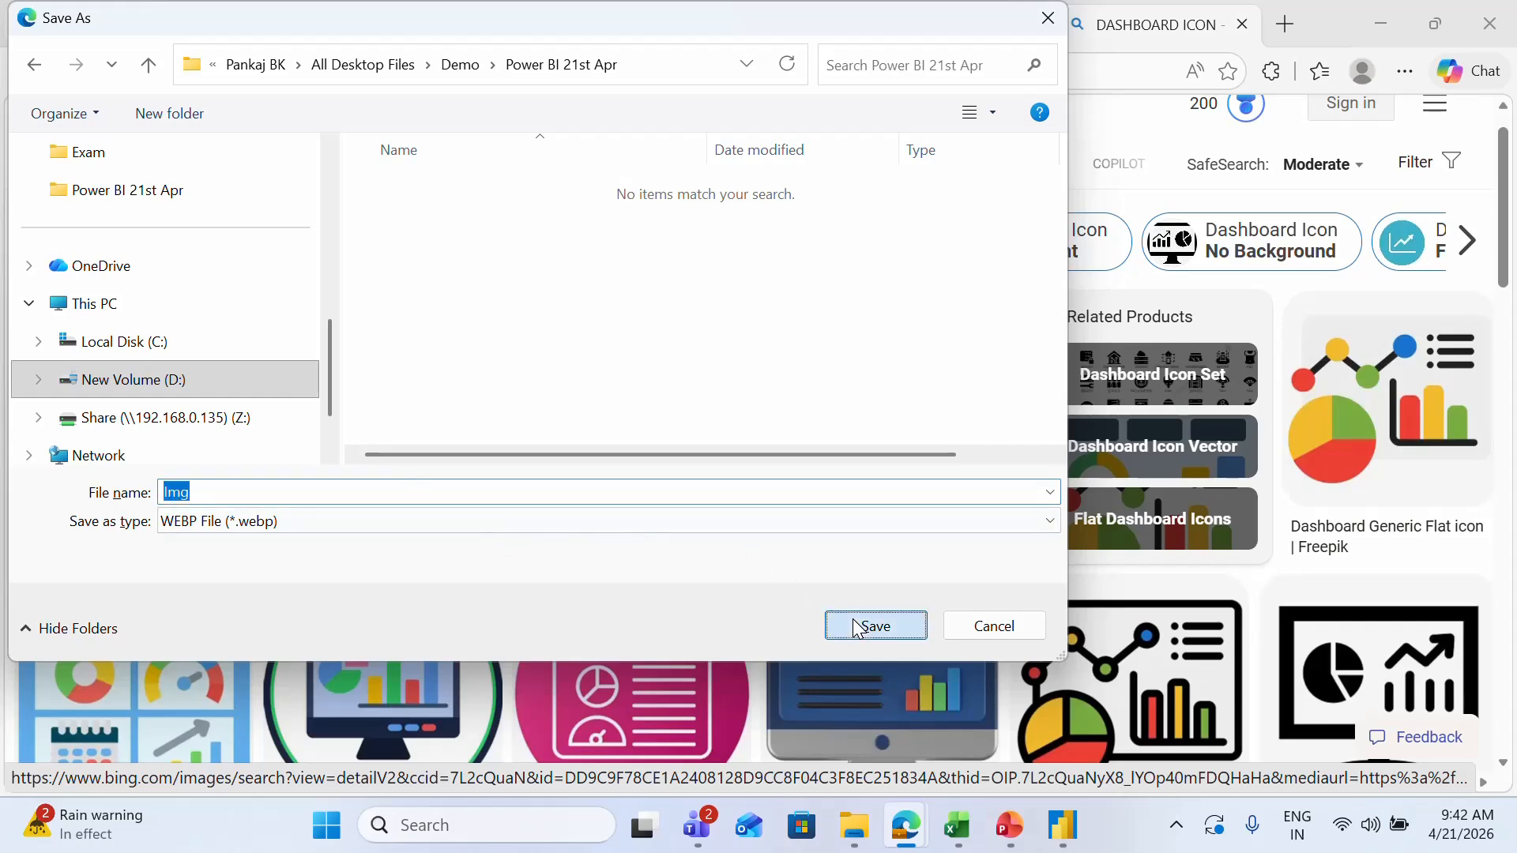
# Step: Switch back to Power BI Desktop and insert an image element on the Main page
pyautogui.hotkey('alt', 'Tab')
pyautogui.hotkey('alt', 'Tab')
pyautogui.hotkey('alt', 'Tab')
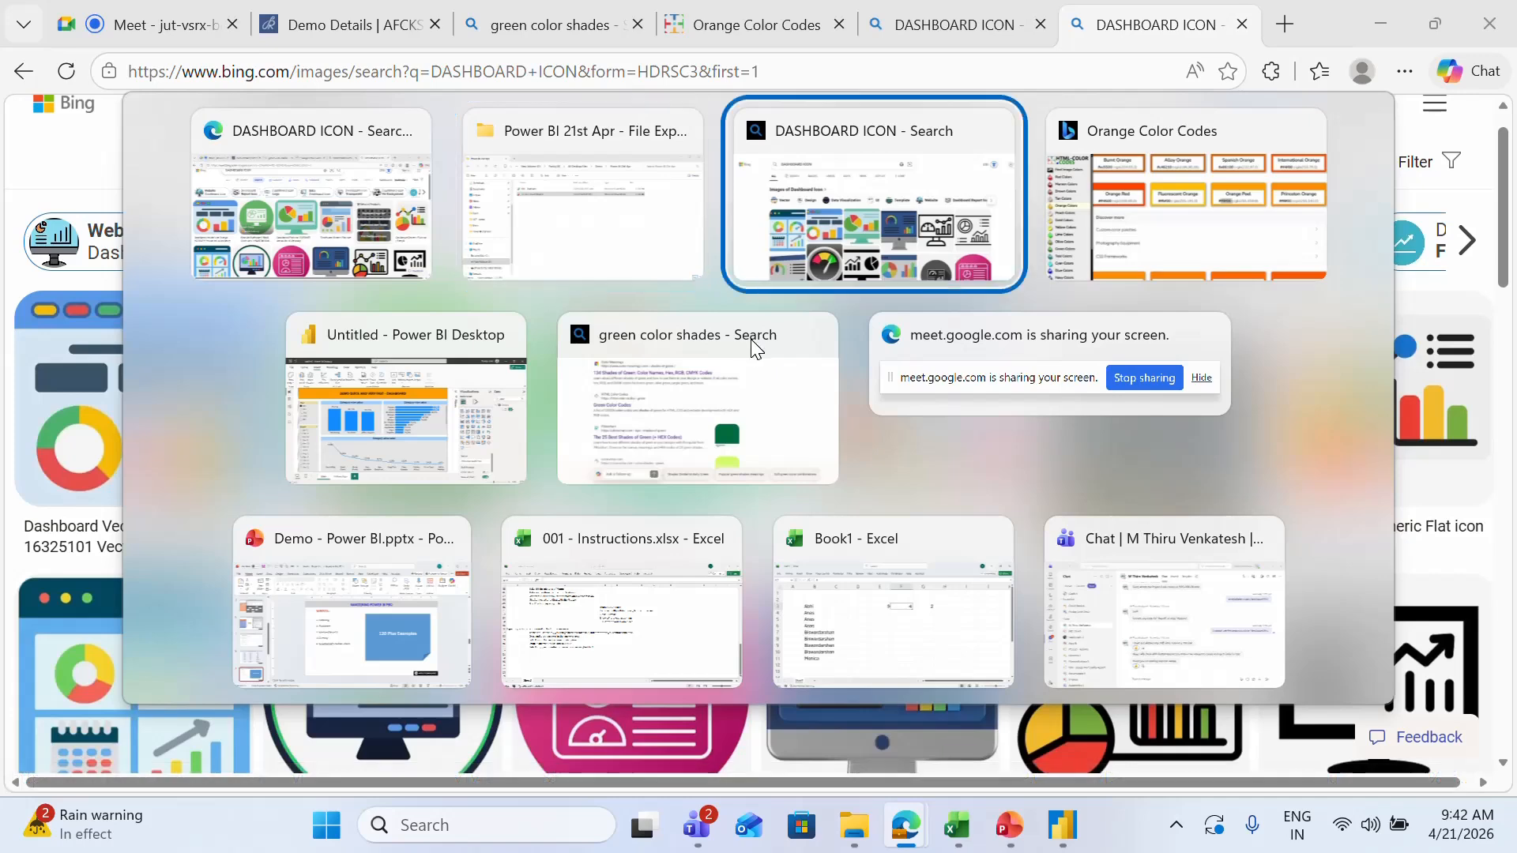
pyautogui.hotkey('alt', 'Tab')
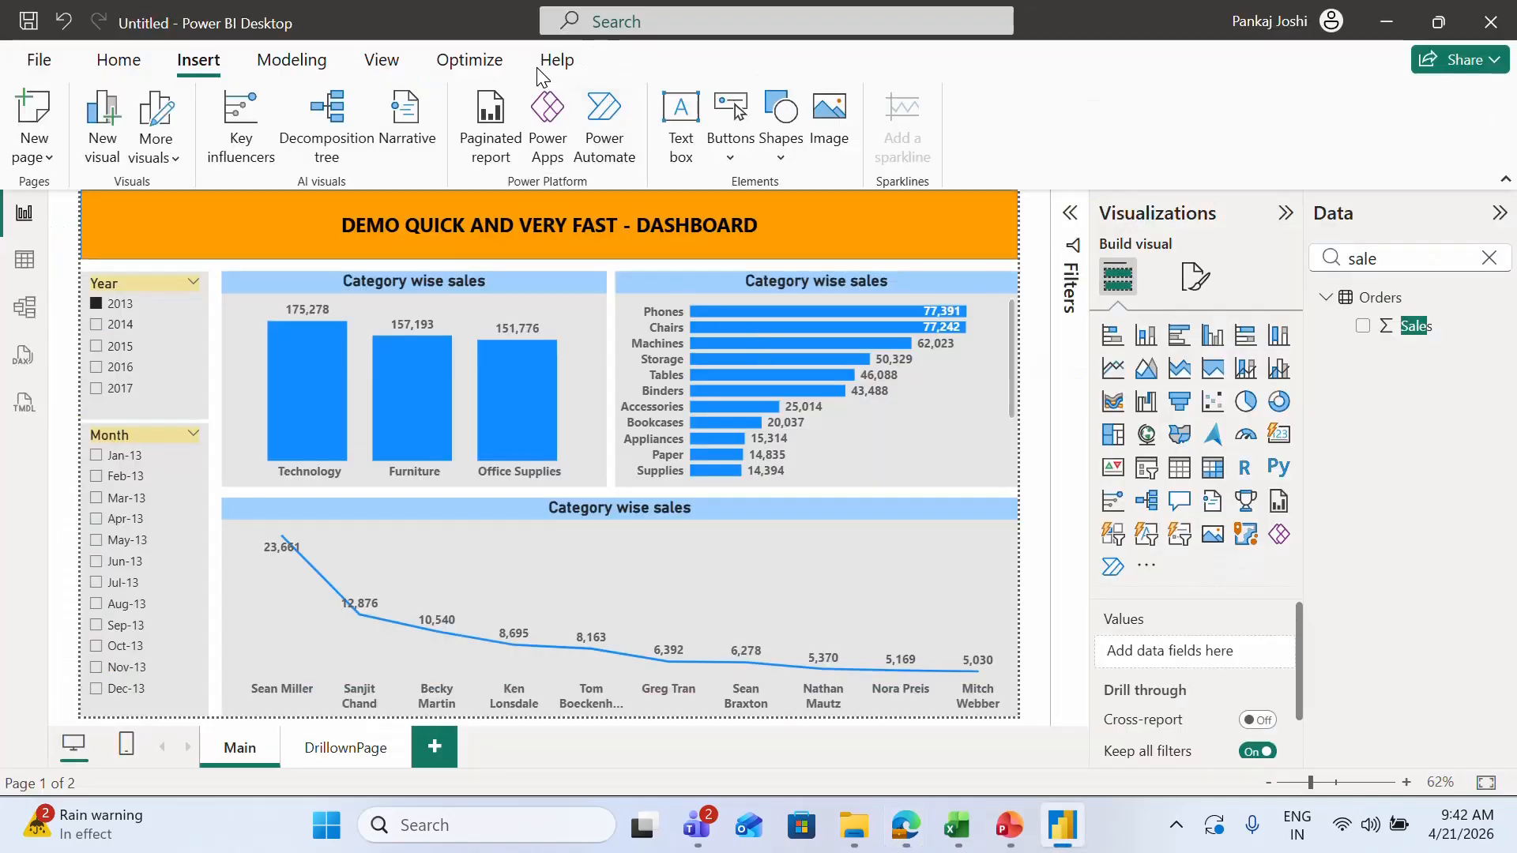
pyautogui.click(119, 60)
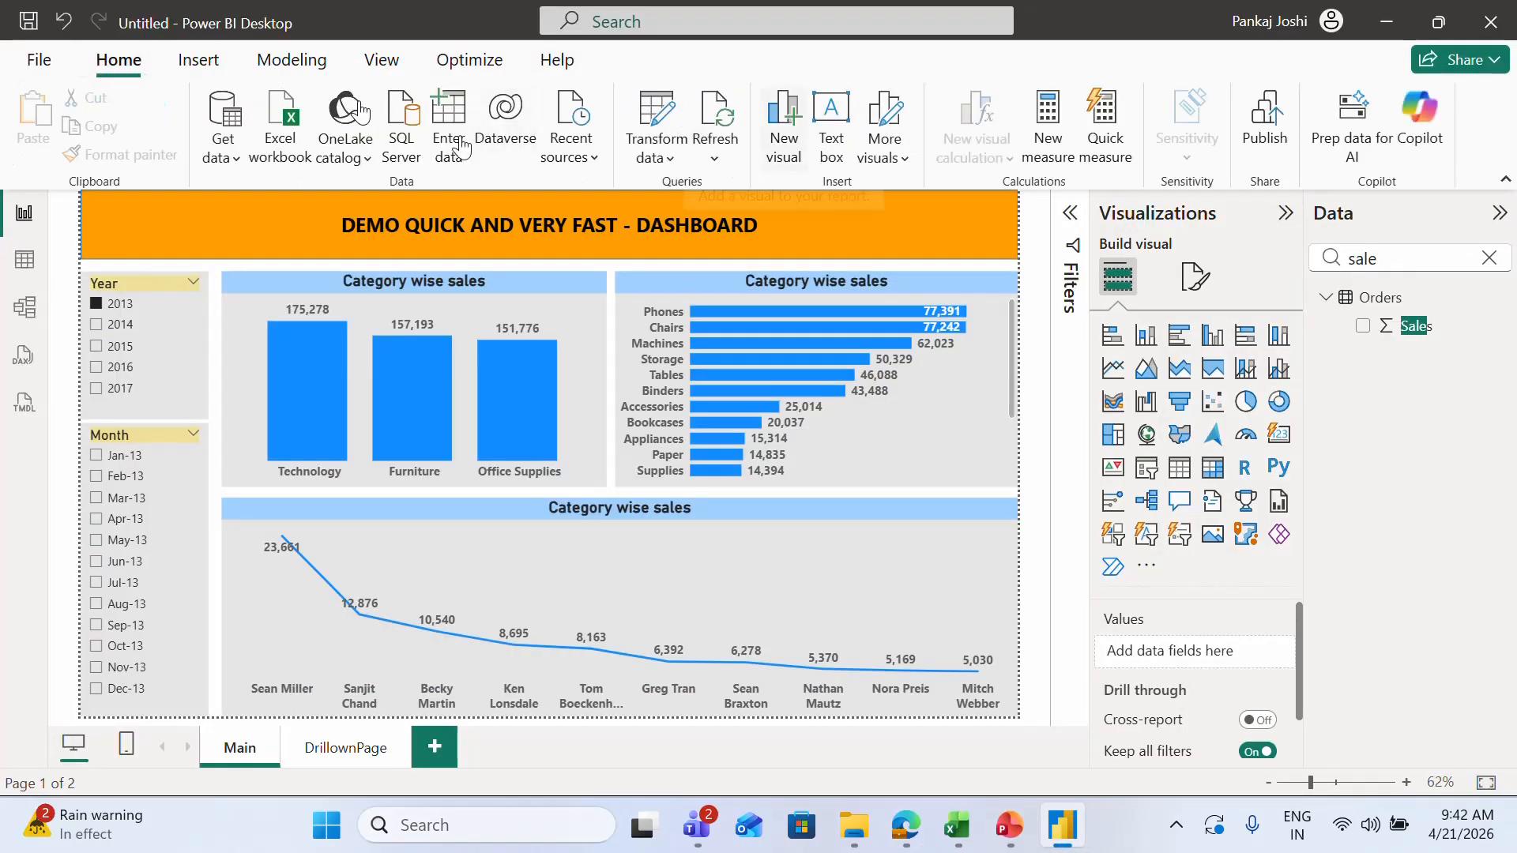
pyautogui.click(199, 60)
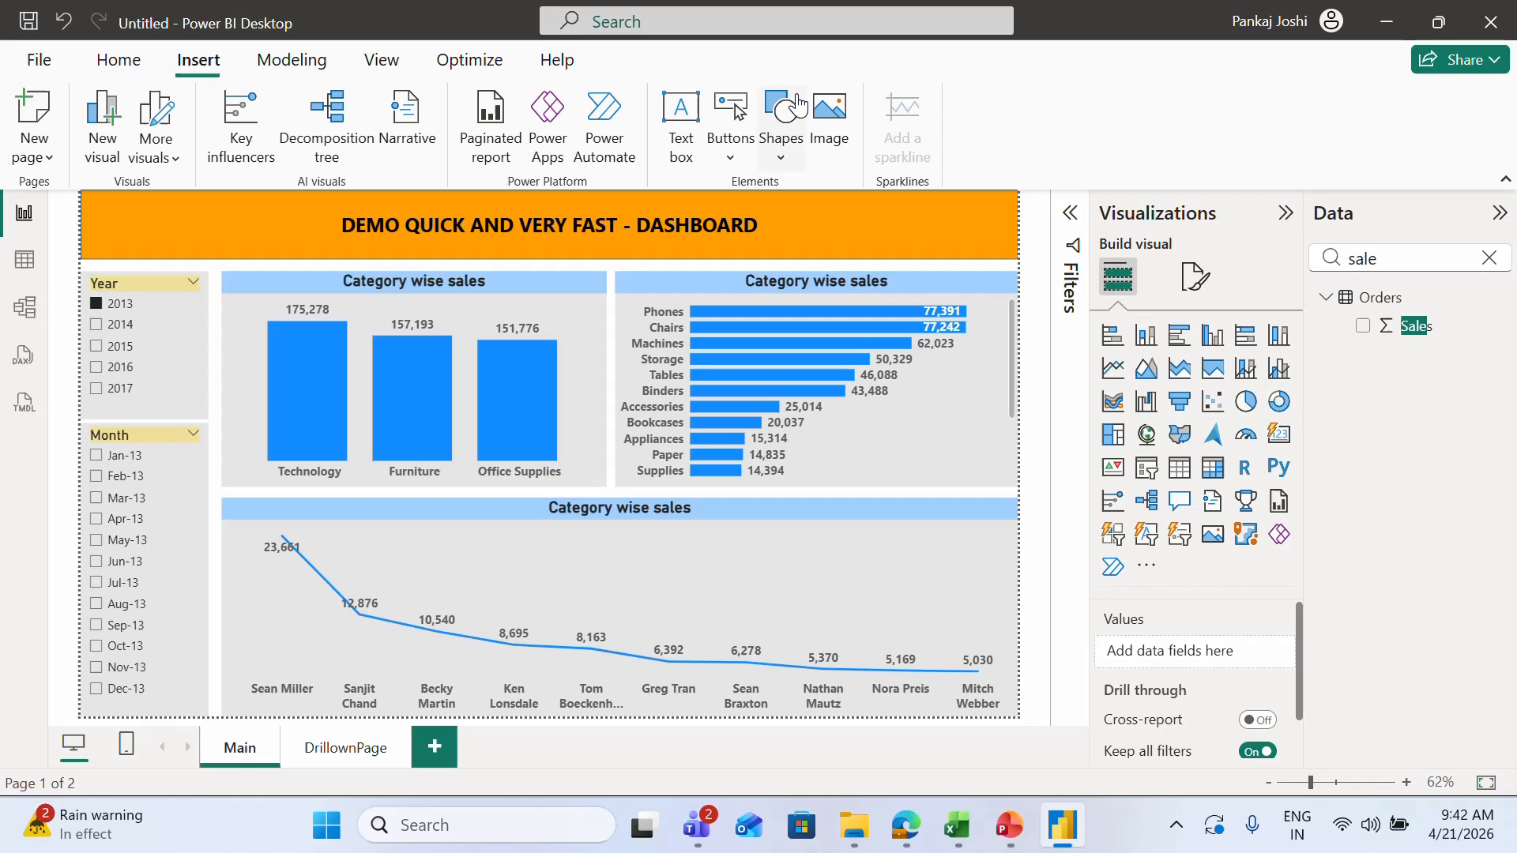
pyautogui.click(835, 116)
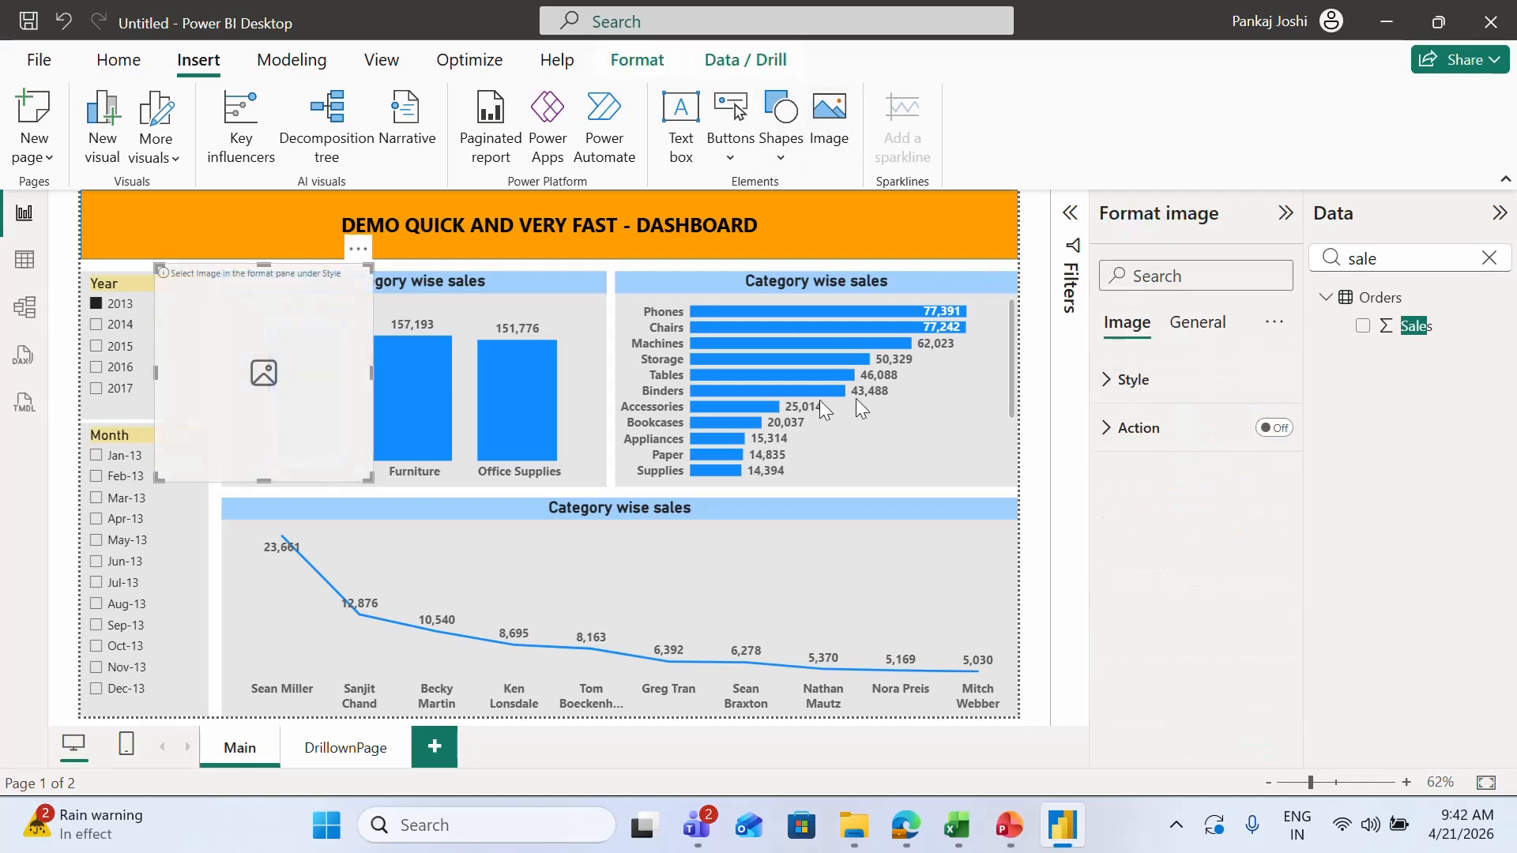
# Step: Upload Img.webp as the picture of the new image element through its style settings
pyautogui.click(1108, 383)
pyautogui.click(1115, 439)
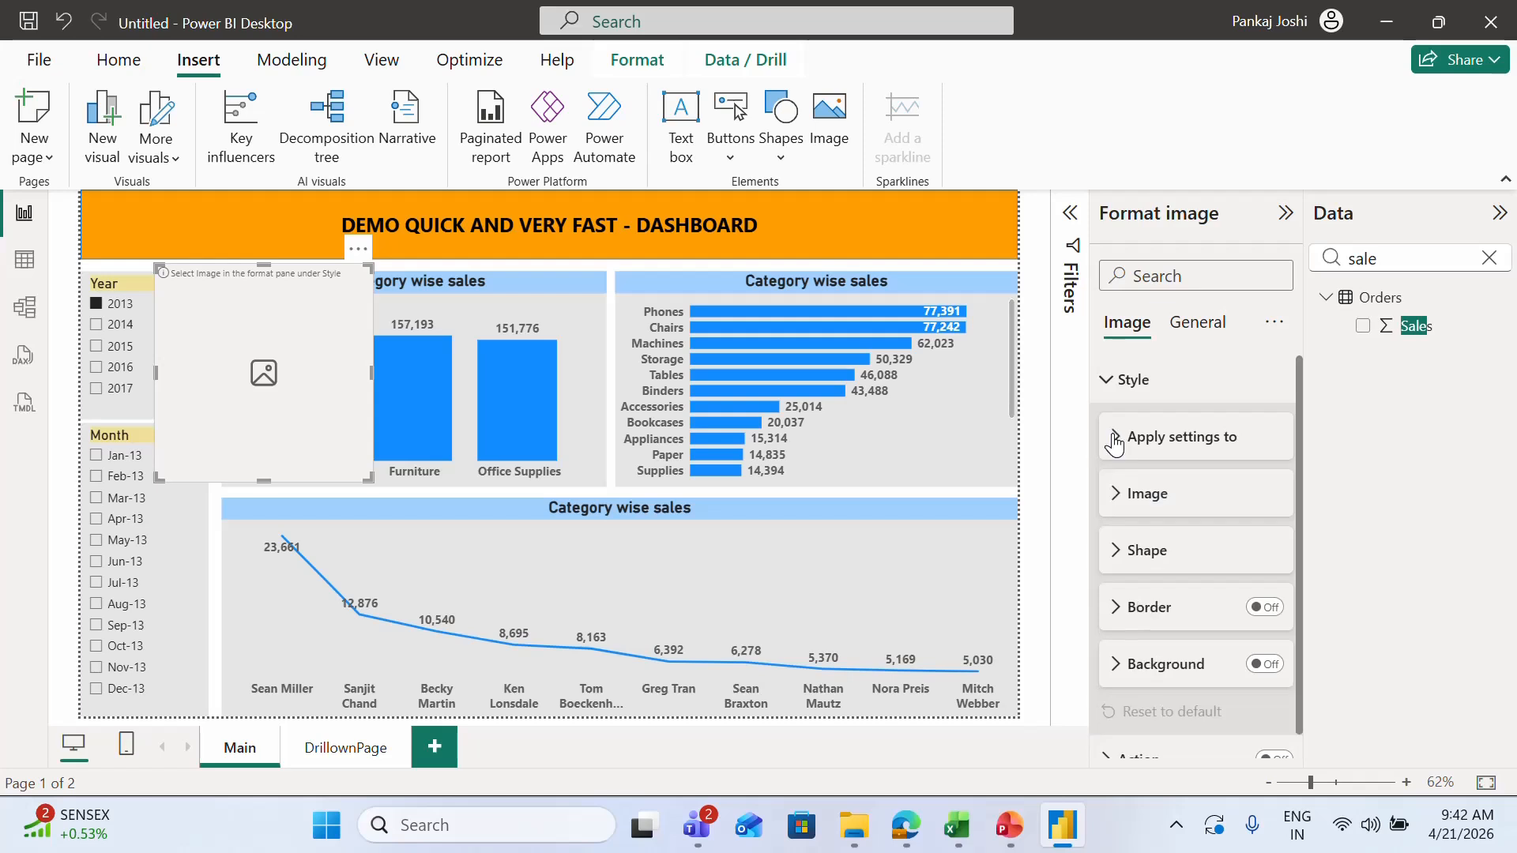
pyautogui.click(1115, 439)
pyautogui.click(1114, 556)
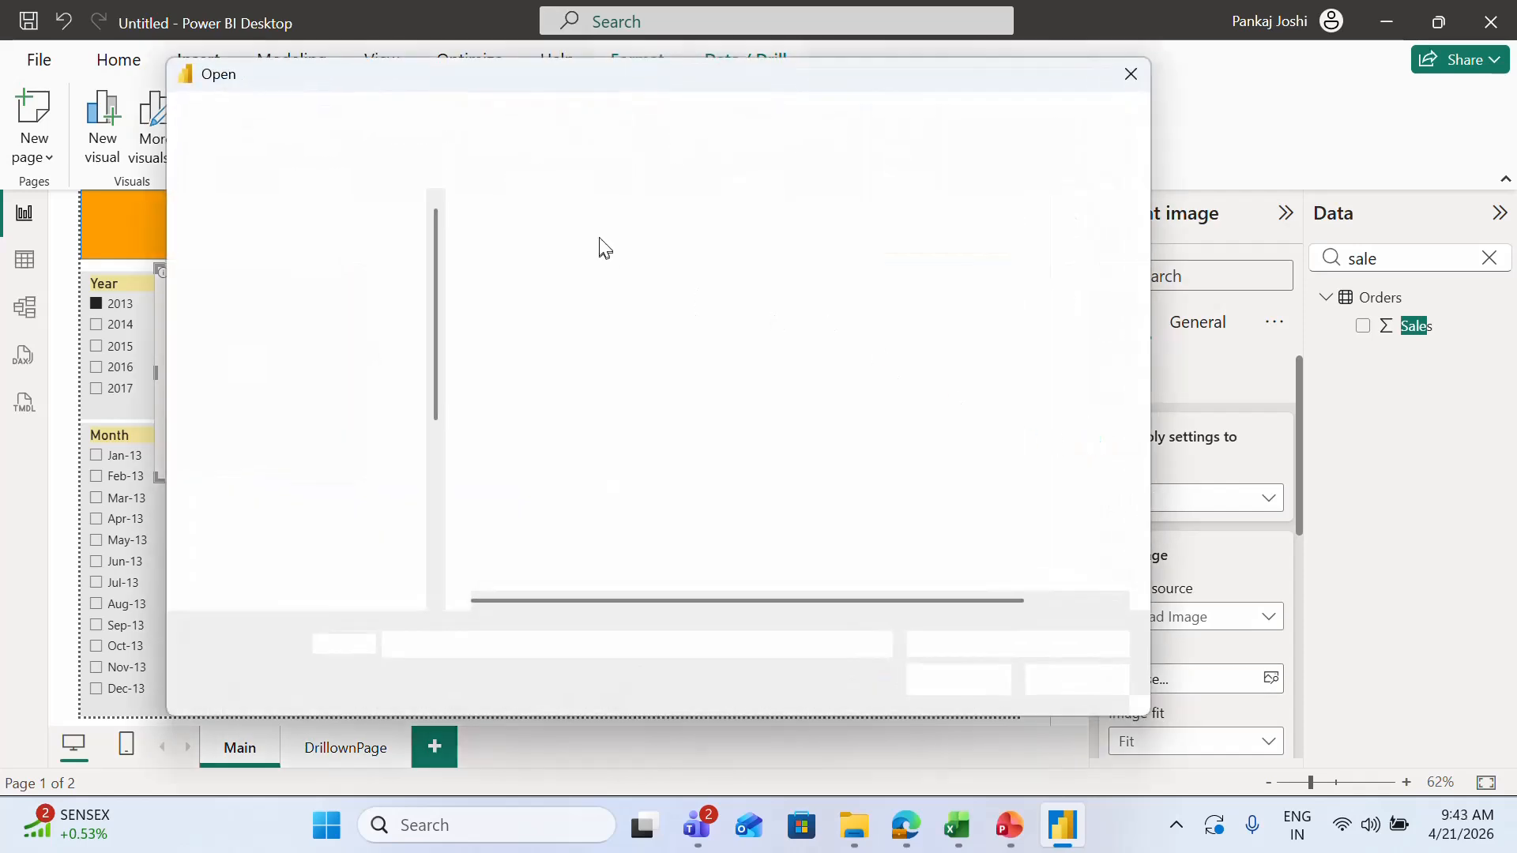
pyautogui.doubleClick(532, 264)
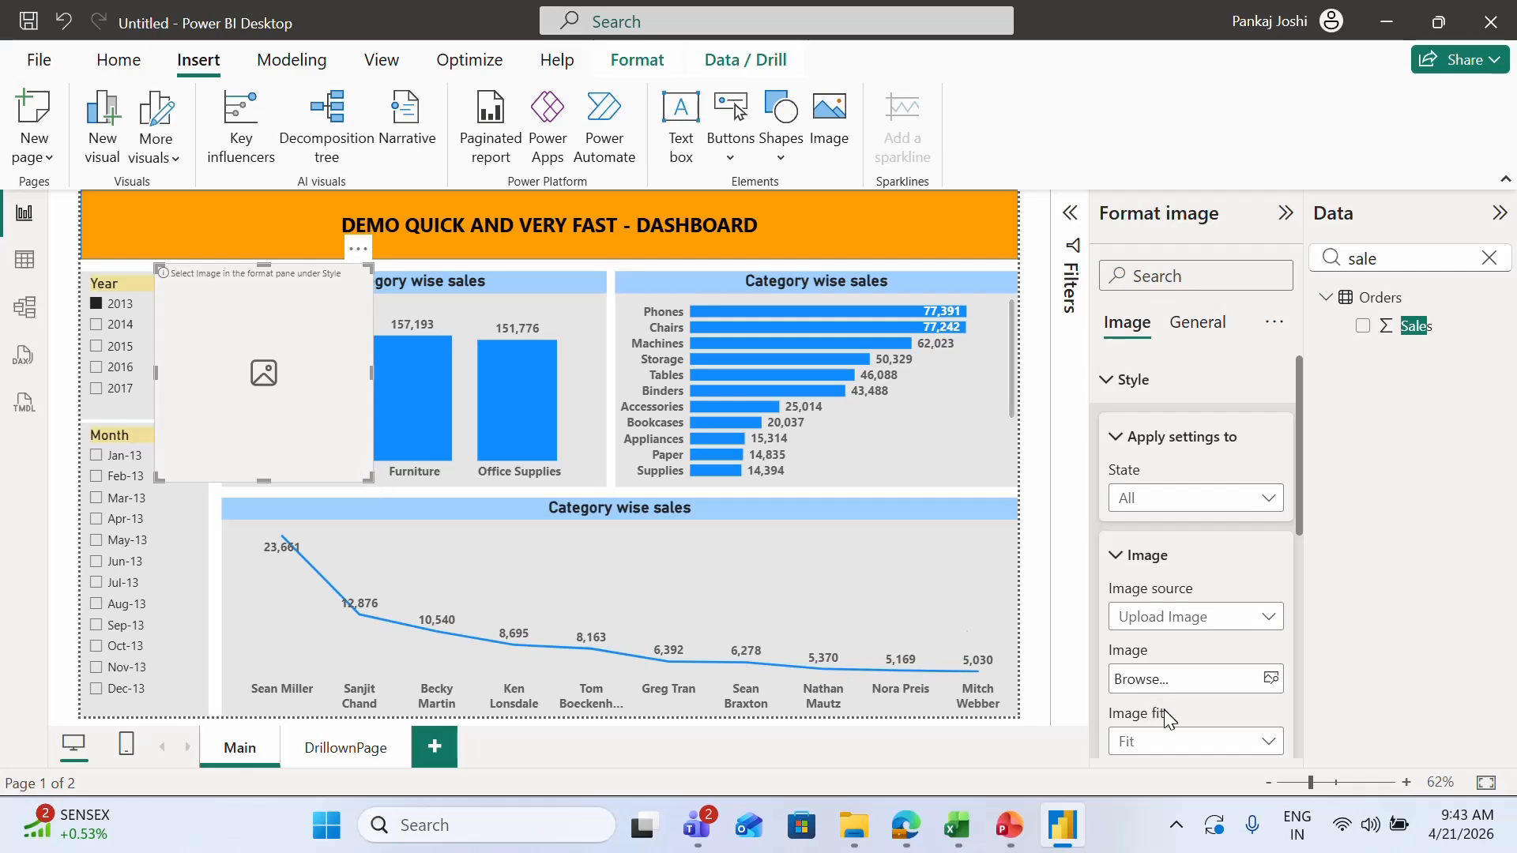
pyautogui.click(1271, 678)
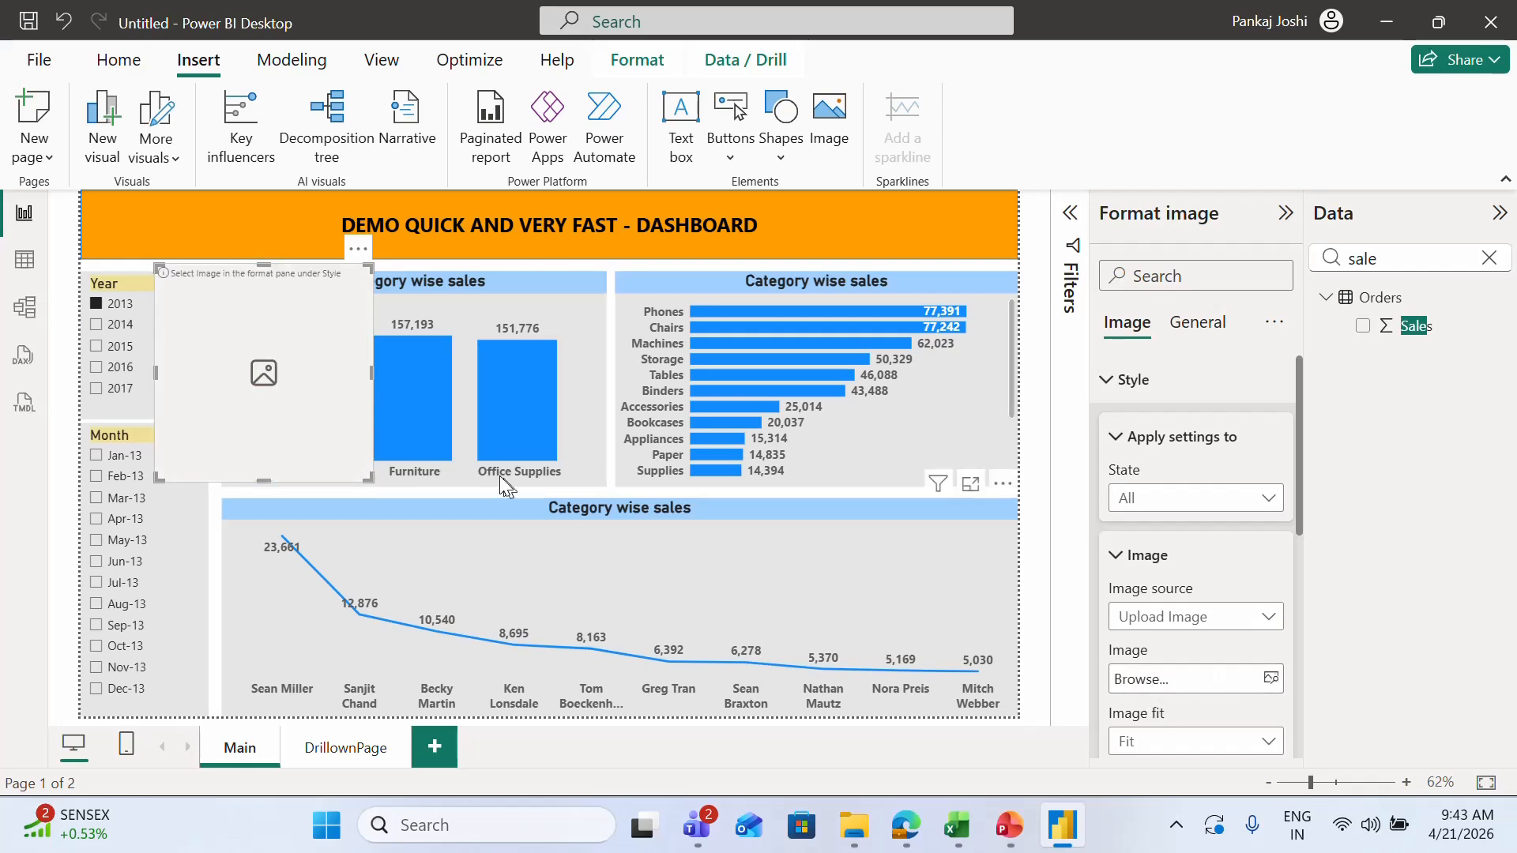
pyautogui.click(1263, 678)
pyautogui.doubleClick(528, 249)
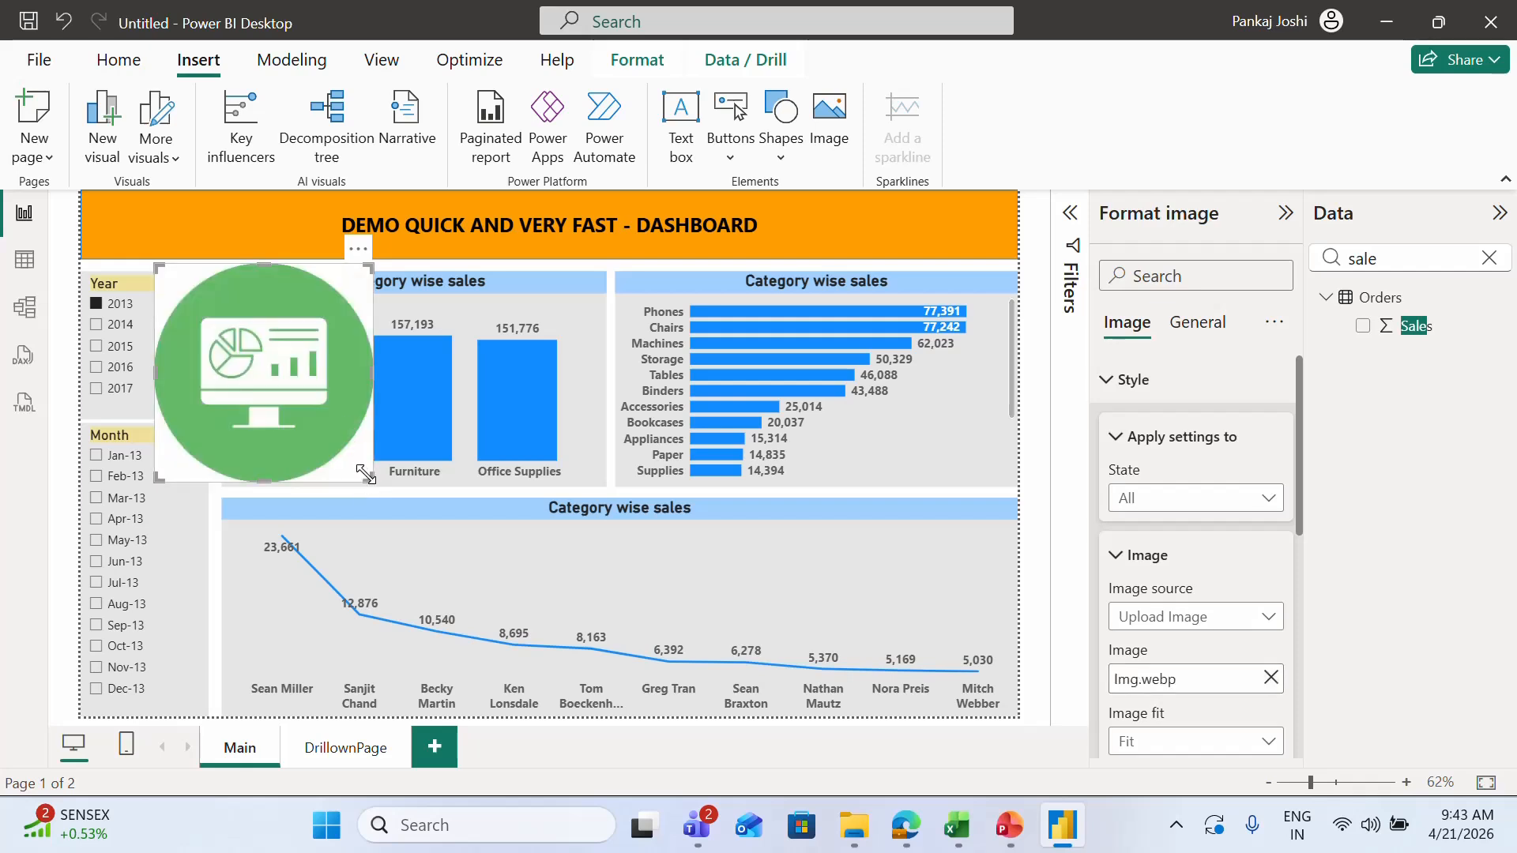
# Step: Shrink the dashboard icon to fit the orange banner and place it just before the title text
pyautogui.moveTo(368, 478); pyautogui.dragTo(301, 224)
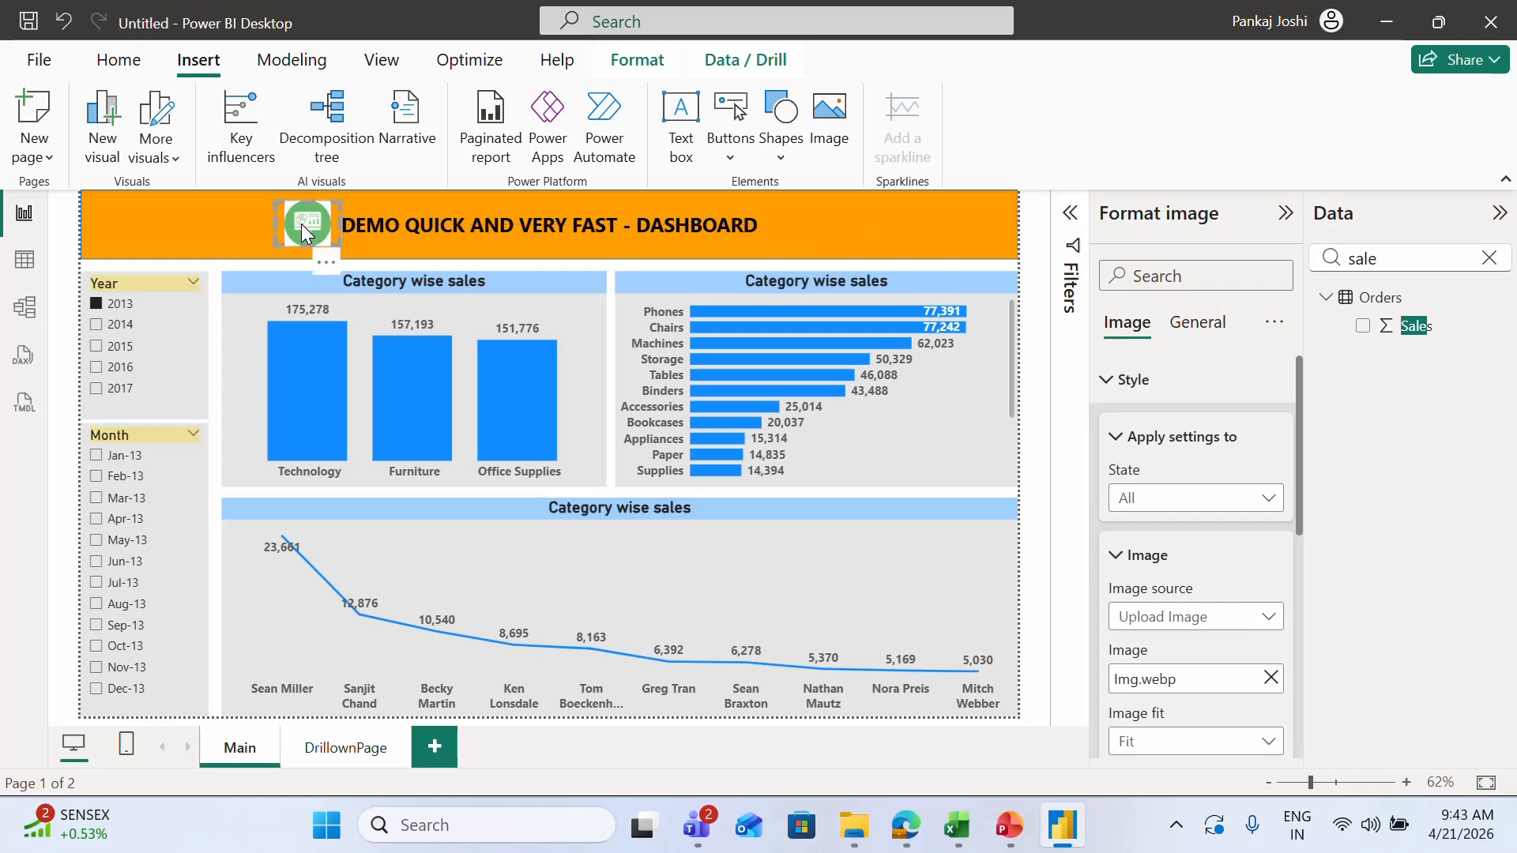
pyautogui.click(248, 268)
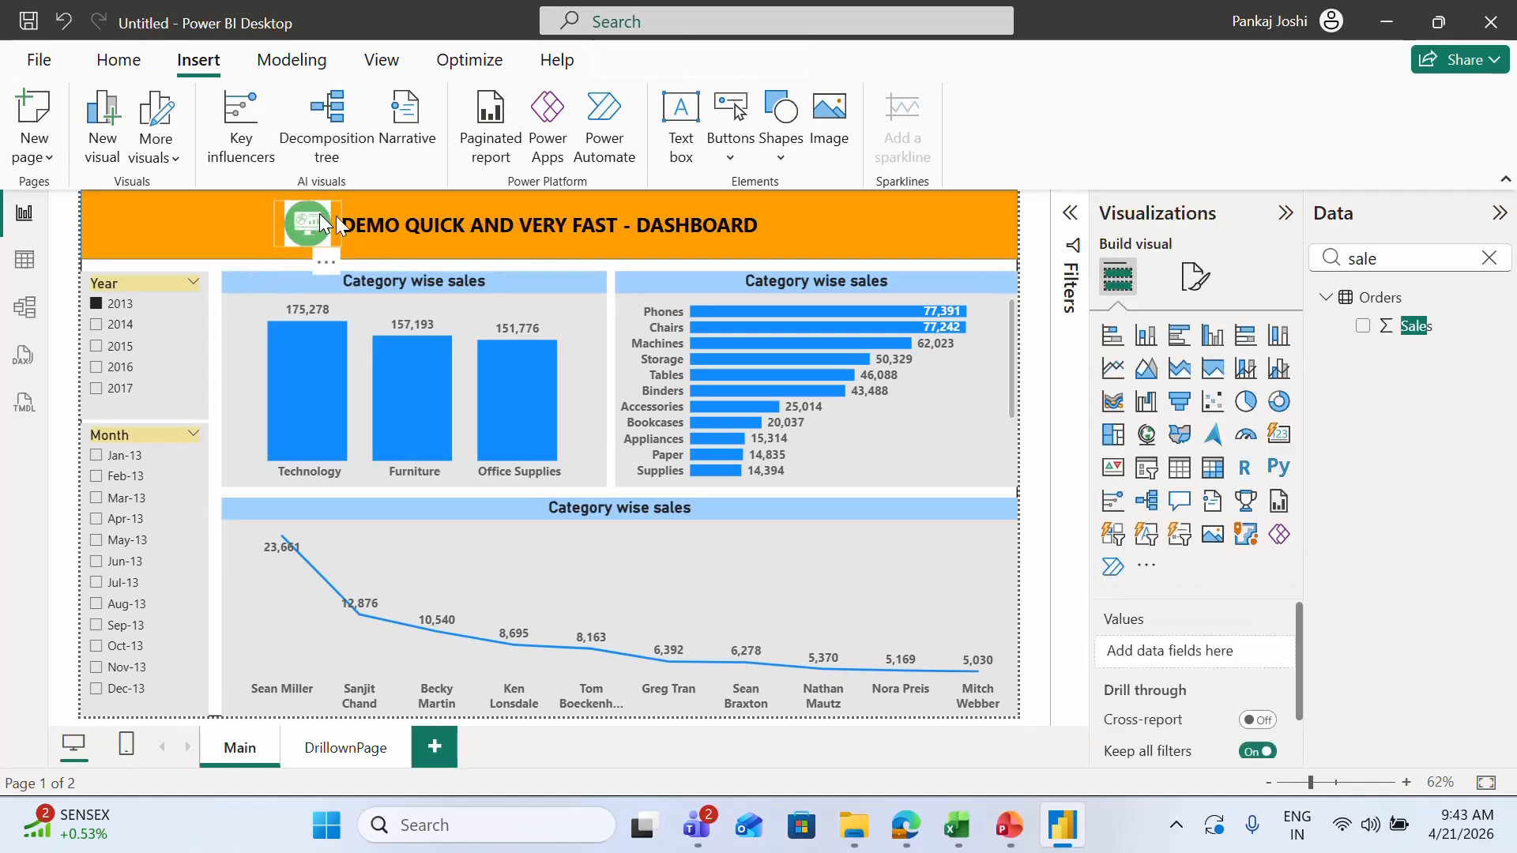
# Step: Switch to Excel, create a blank workbook, and paste the Power BI 21st Apr folder path into cell A1
pyautogui.hotkey('alt', 'Tab')
pyautogui.hotkey('alt', 'Tab')
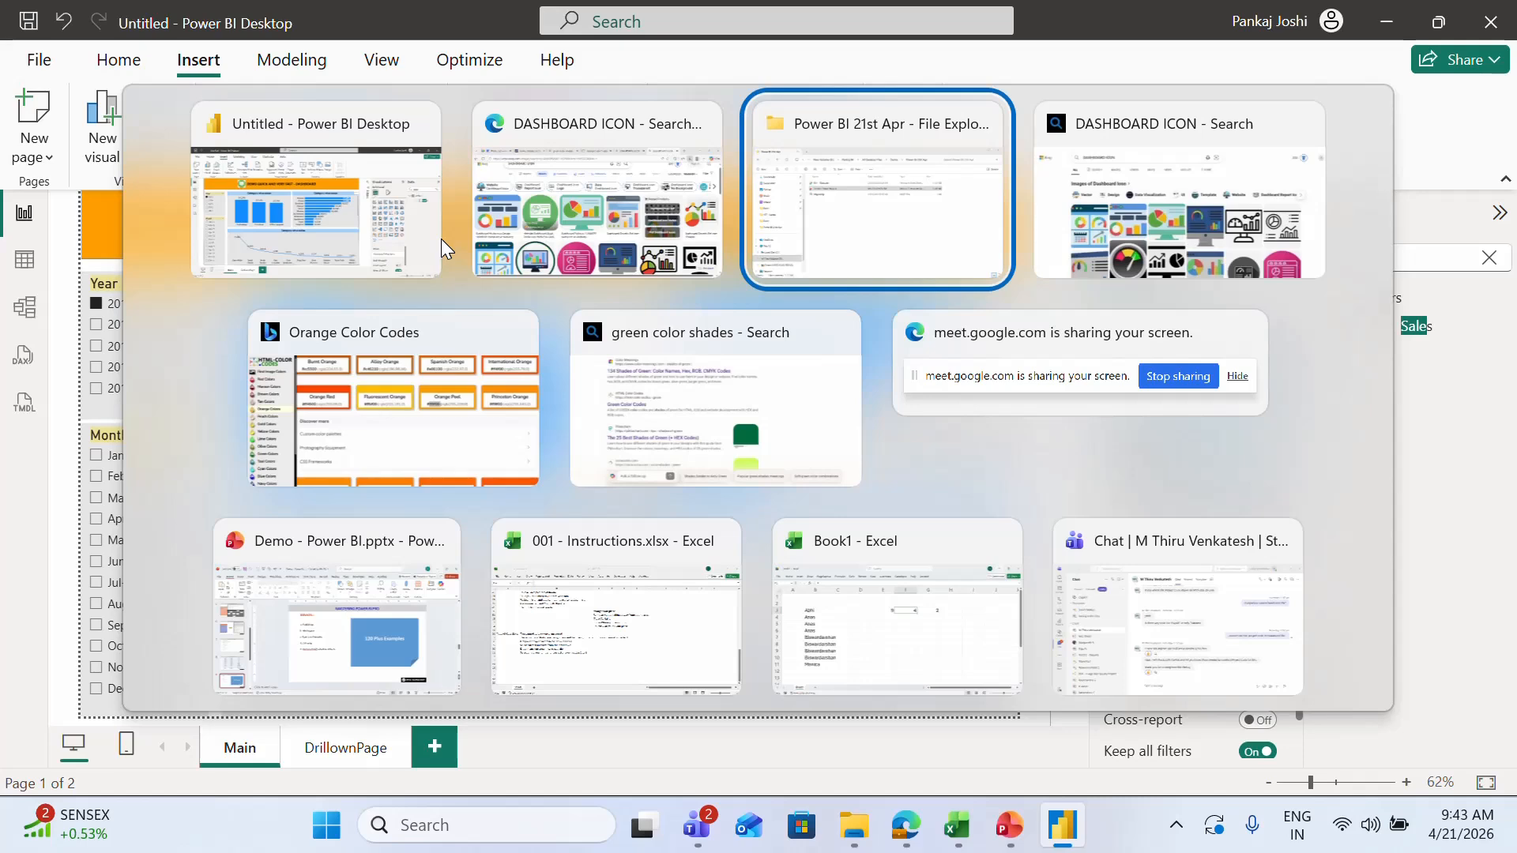
pyautogui.hotkey('alt', 'Tab')
pyautogui.hotkey('alt', 'Tab')
pyautogui.hotkey('alt', 'Tab')
pyautogui.hotkey('alt', 'Tab')
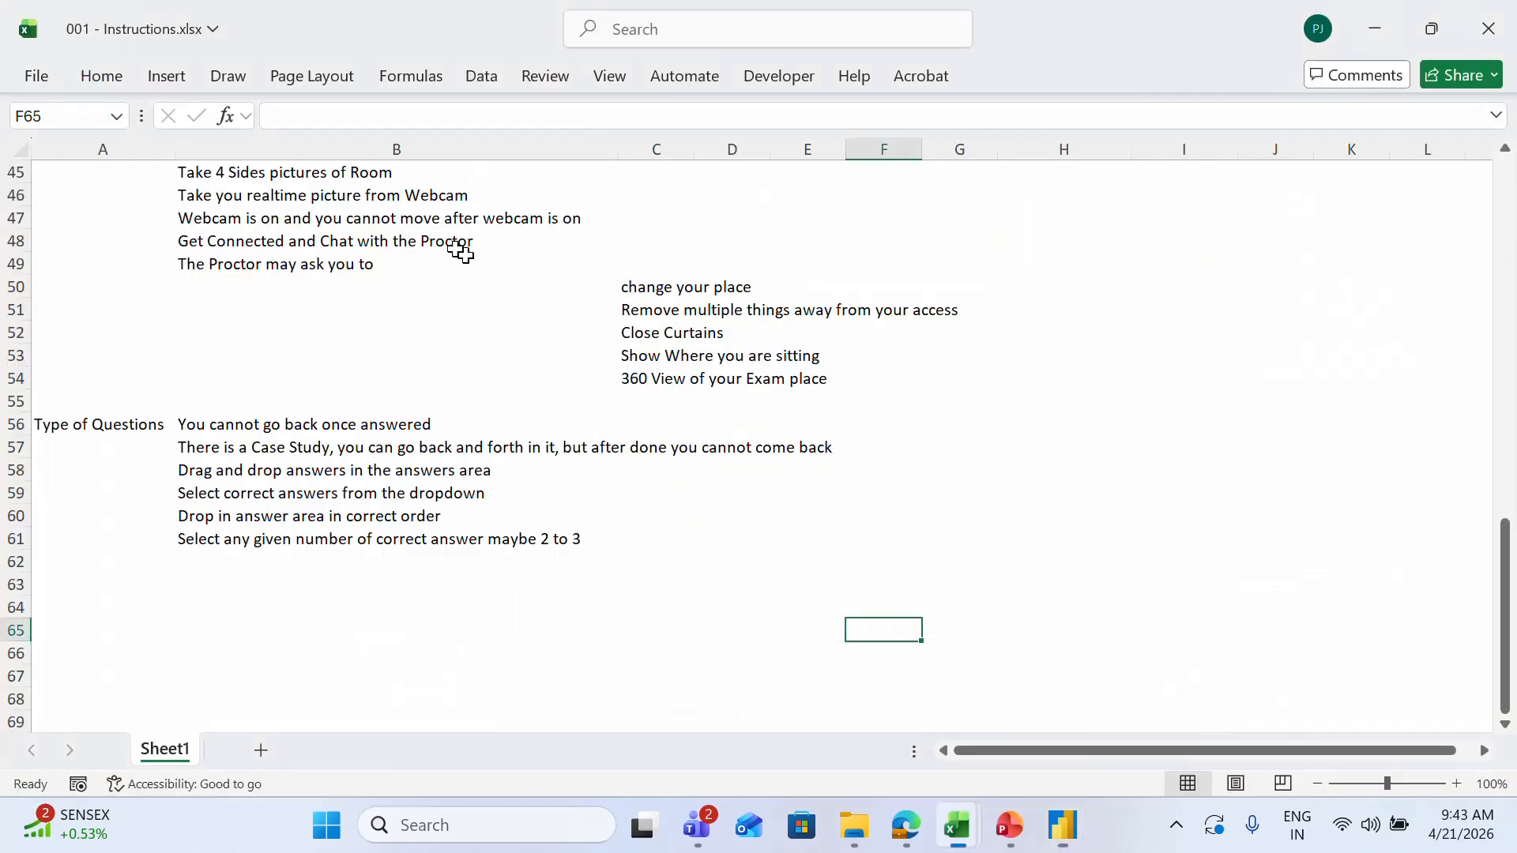
pyautogui.click(637, 567)
pyautogui.hotkey('ctrl', 'n')
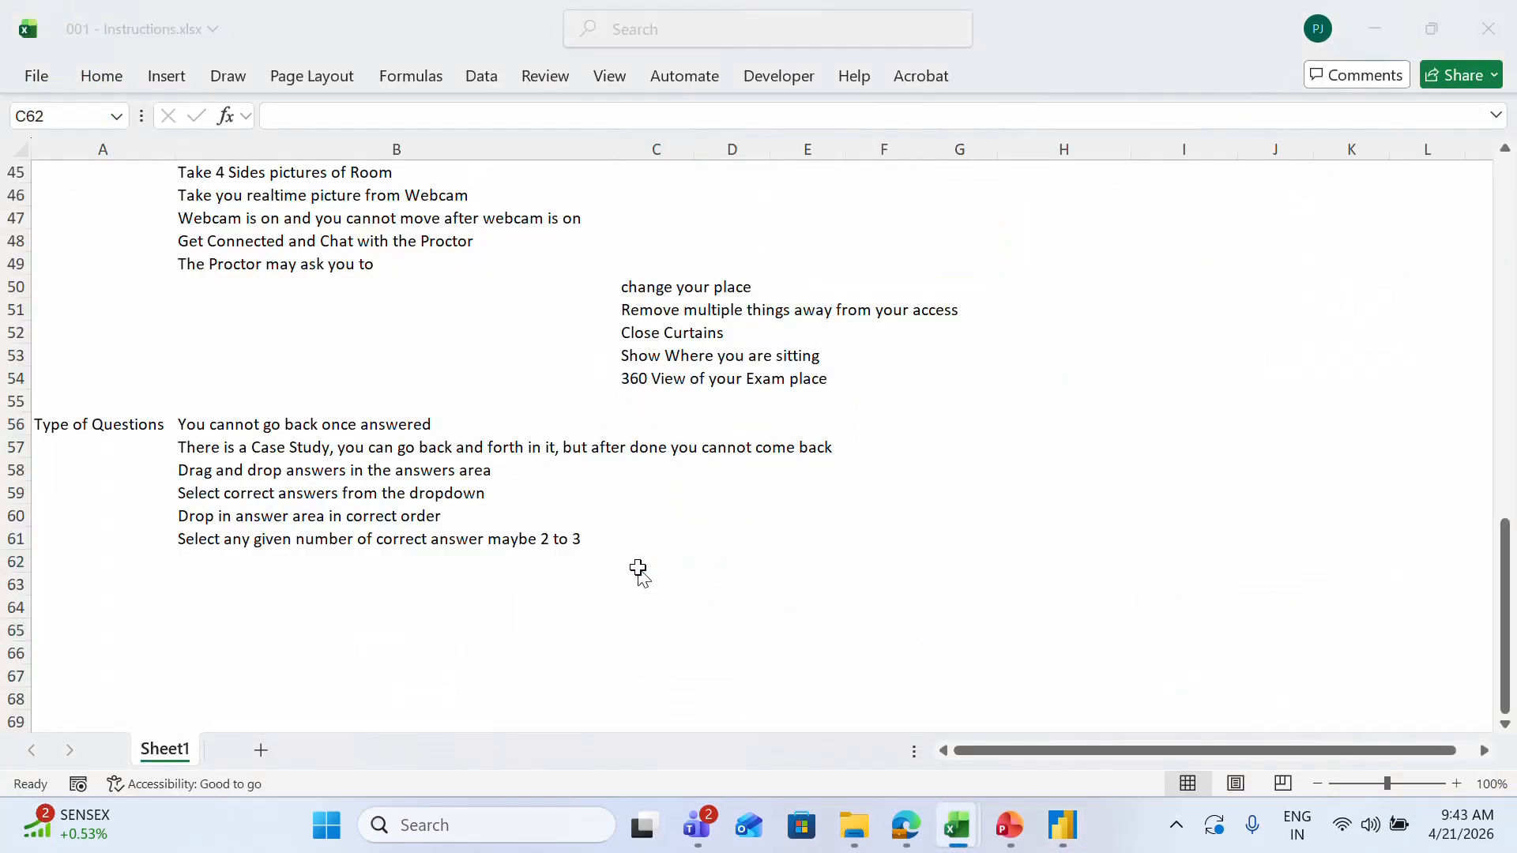
pyautogui.write('D:\\Pankaj BK\\All Desktop Files\\Demo\\Power BI 21st Apr')
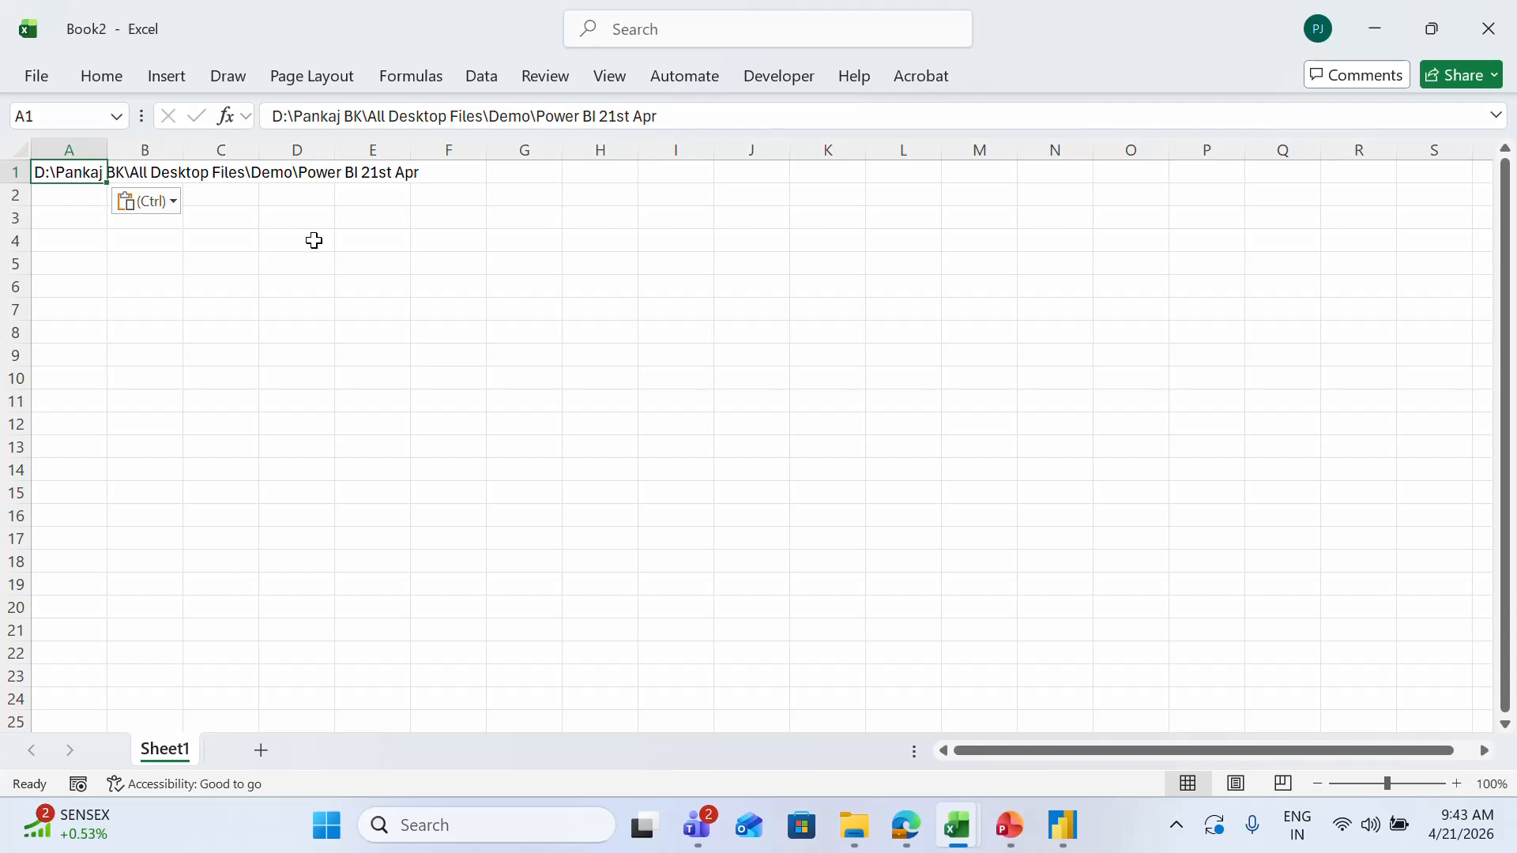
pyautogui.press('alt')
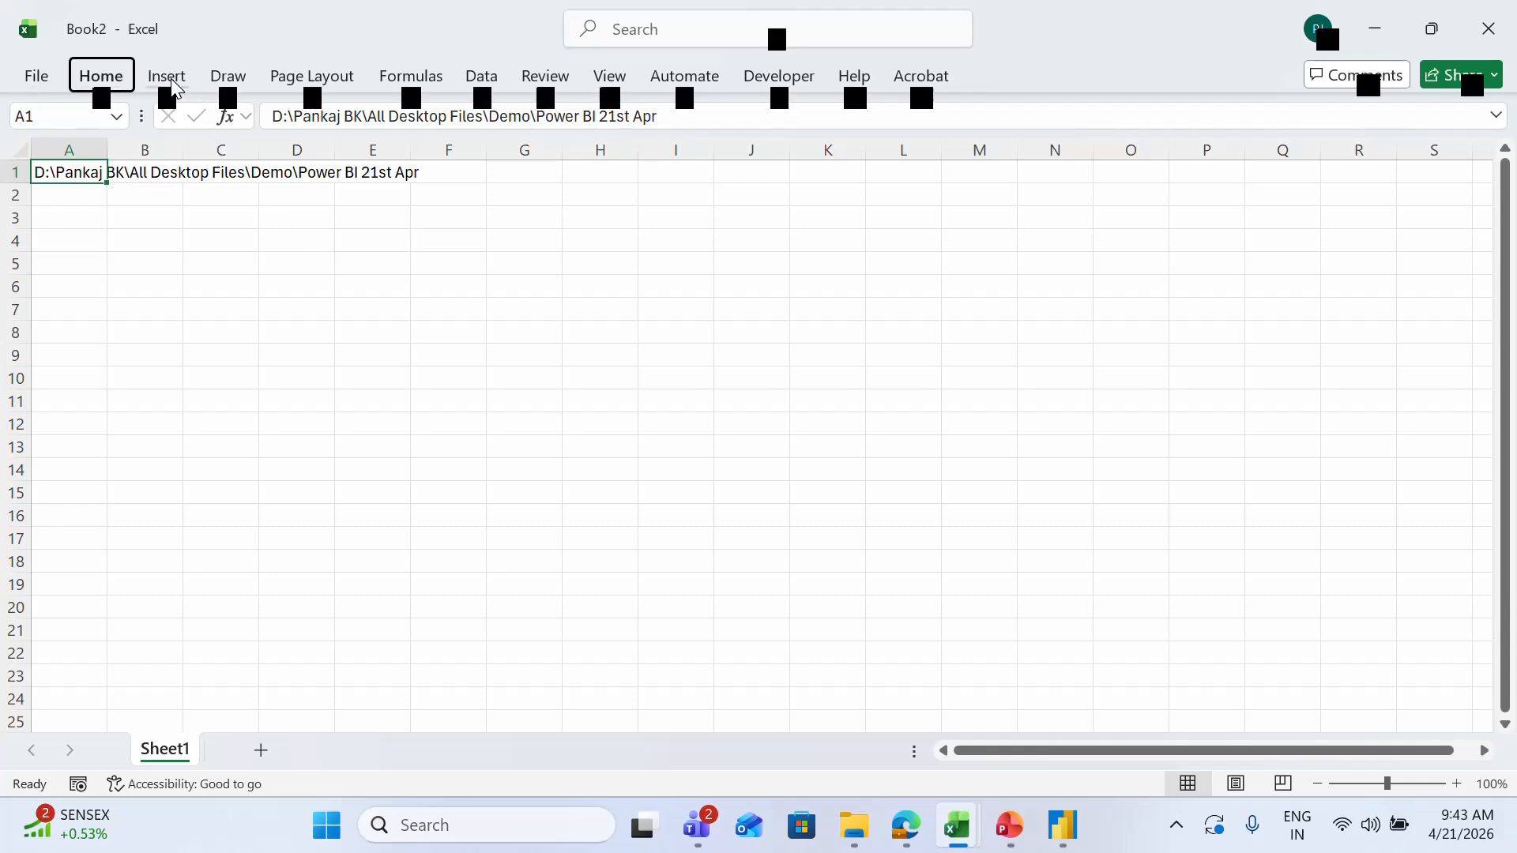
pyautogui.click(167, 76)
pyautogui.click(1155, 215)
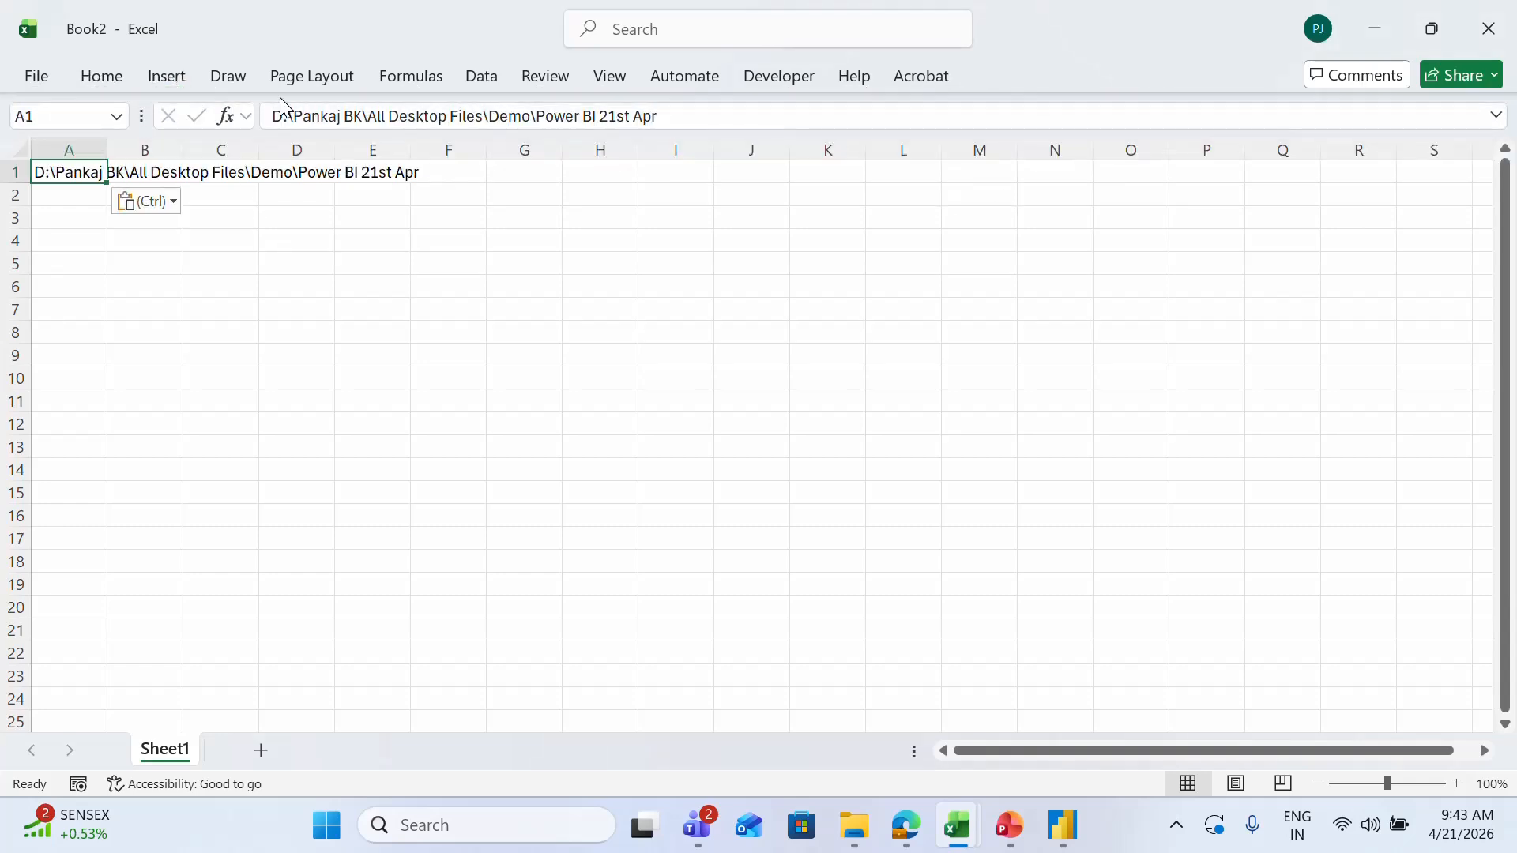
pyautogui.click(166, 76)
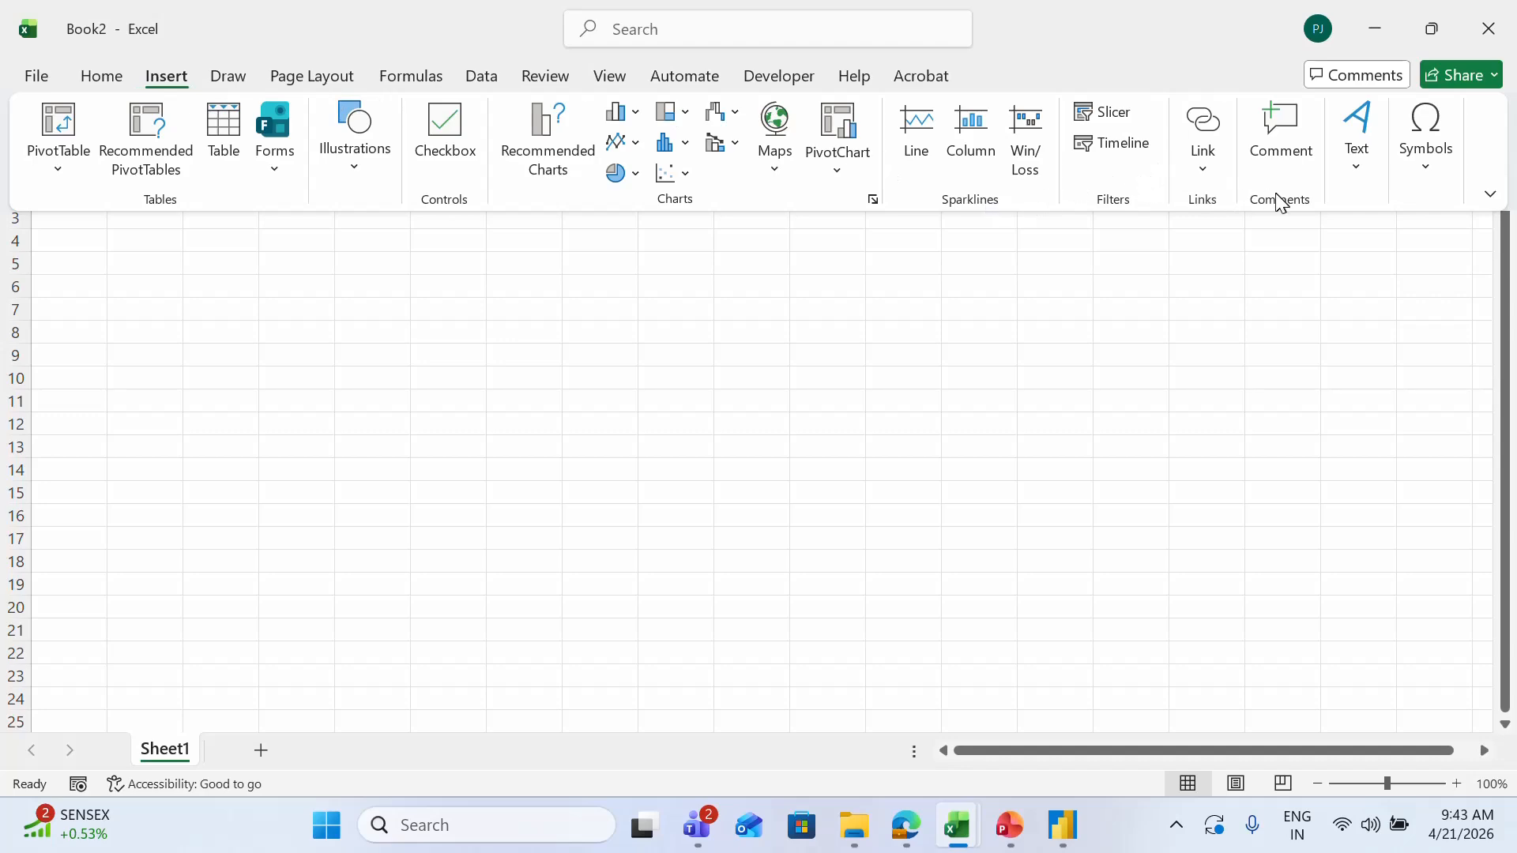
# Step: Switch to the DASHBOARD ICON image results in Edge, open the green circle website dashboard icon, and snip its preview to the clipboard
pyautogui.hotkey('alt', 'Tab')
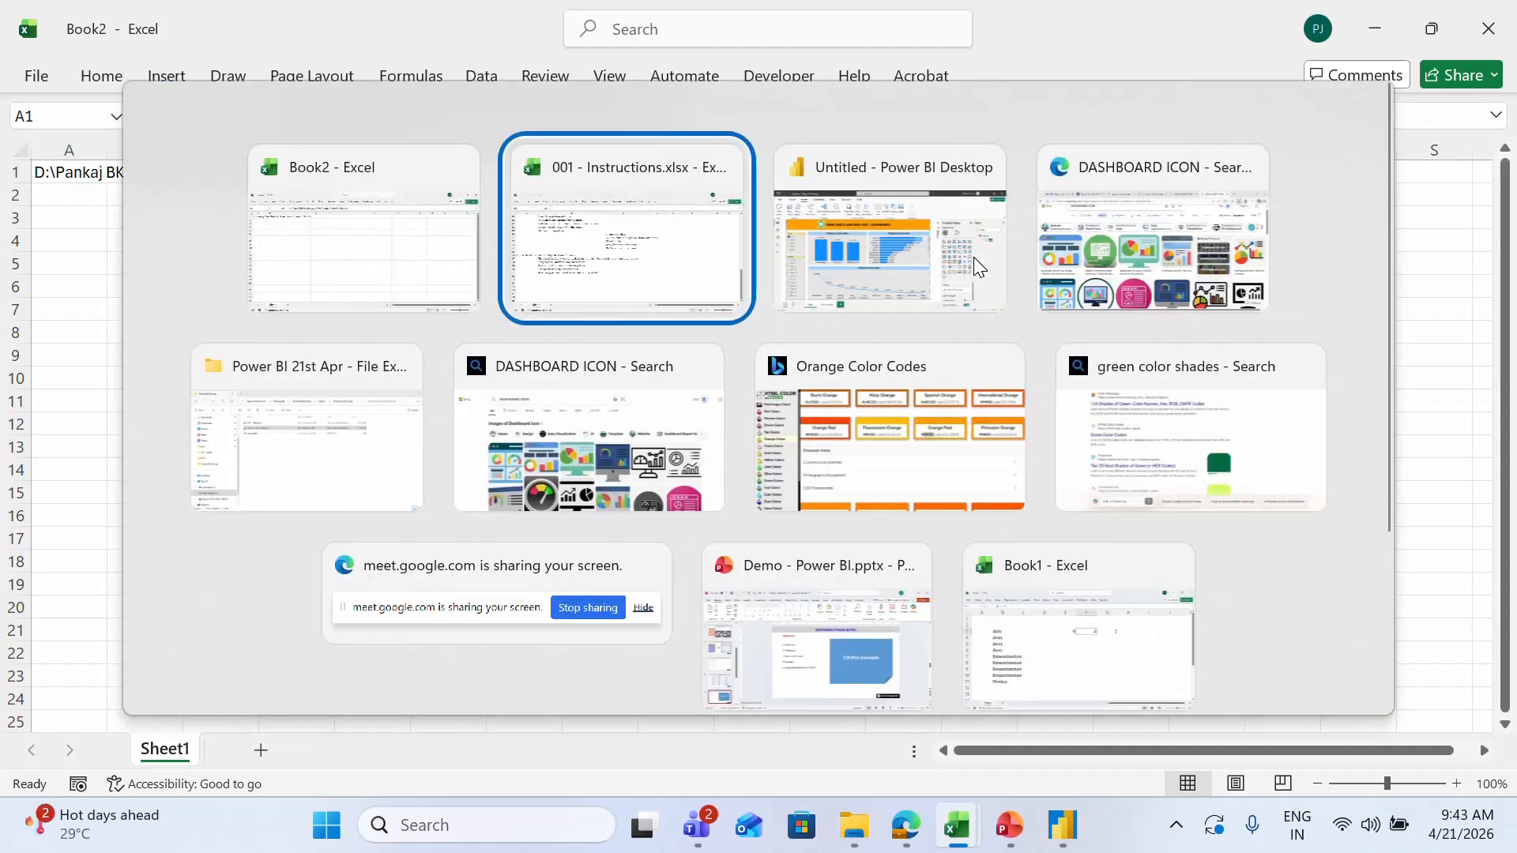
pyautogui.hotkey('alt', 'Tab')
pyautogui.hotkey('alt', 'Tab')
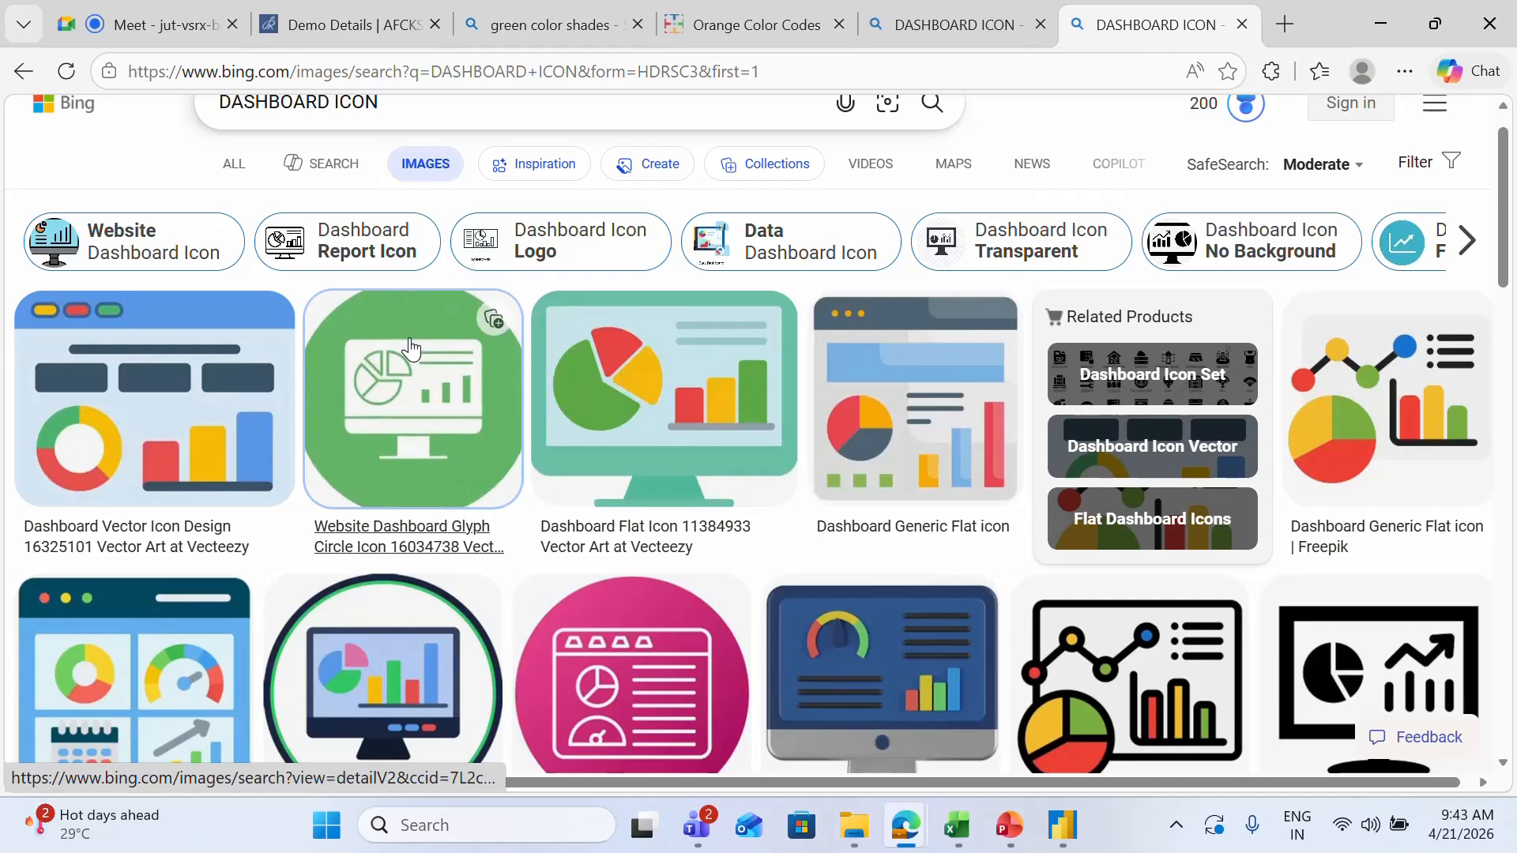
pyautogui.click(408, 355)
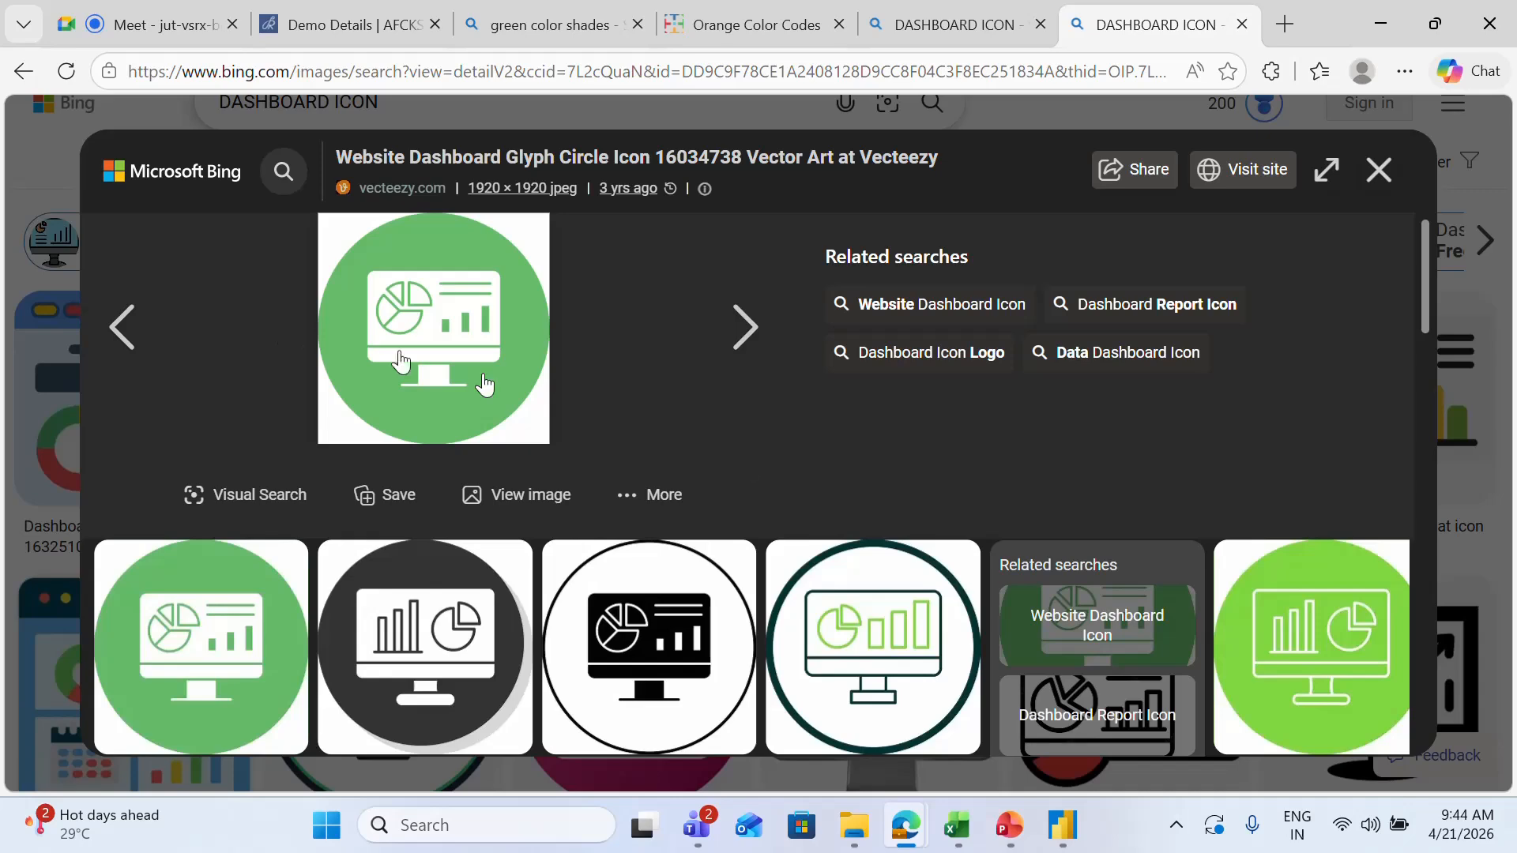
pyautogui.press('super+shift+s')
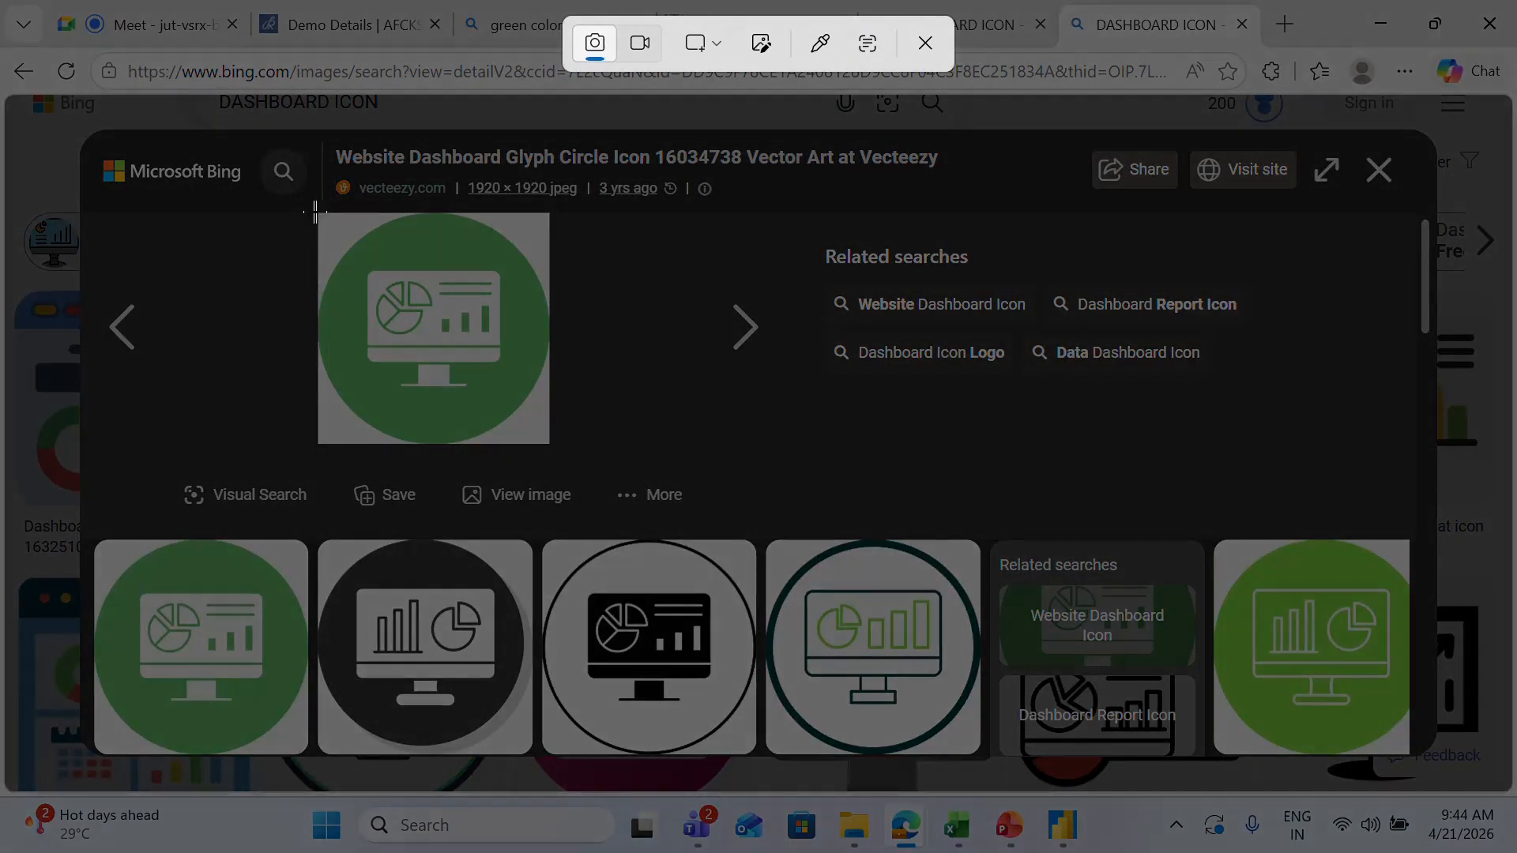
pyautogui.moveTo(314, 212); pyautogui.dragTo(546, 442)
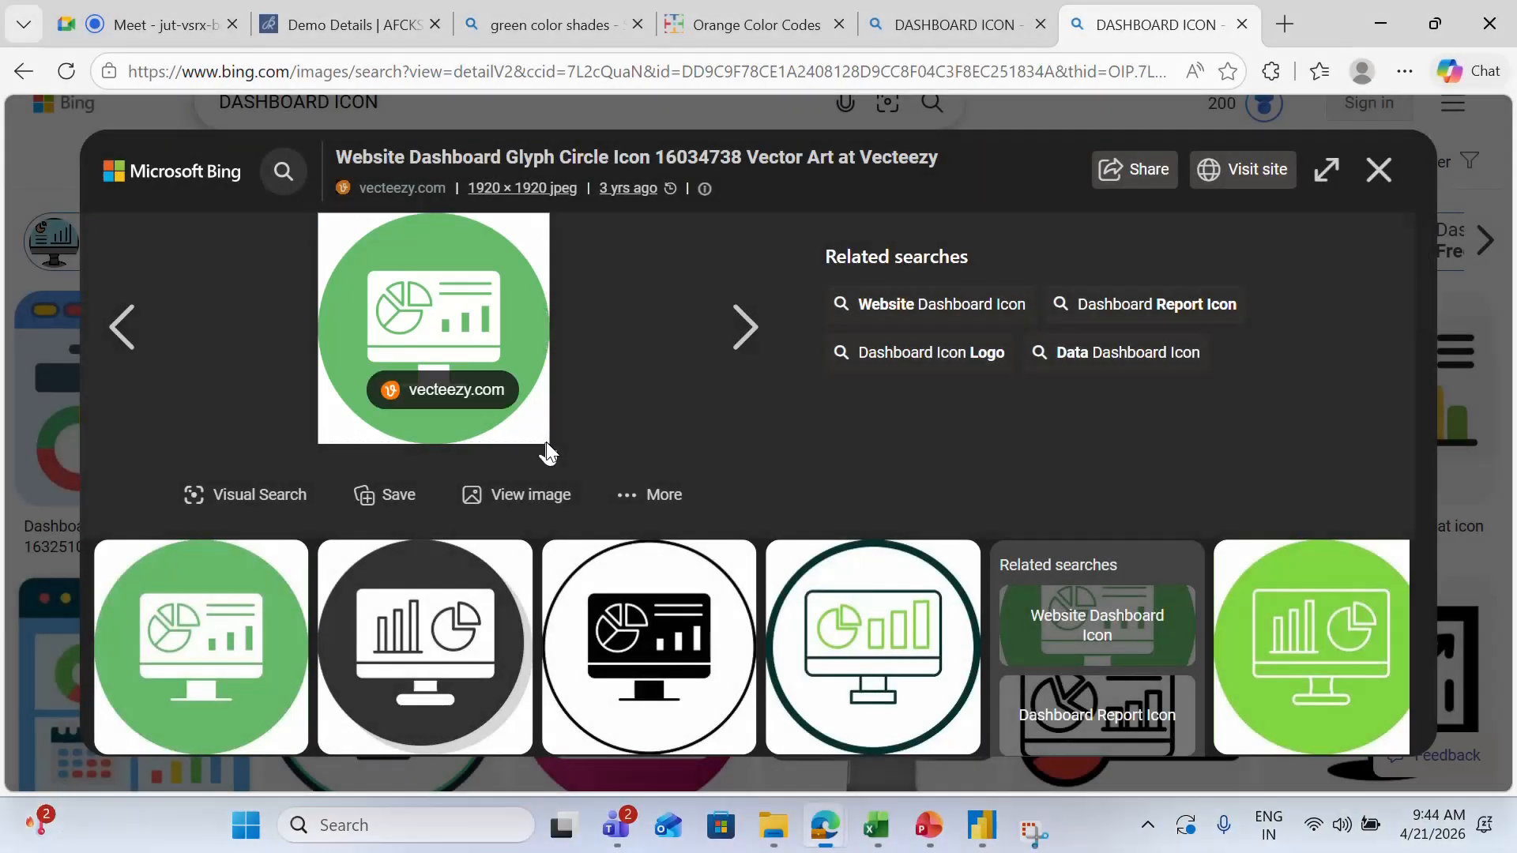
# Step: Return to the Book2 workbook in Excel, paste the snipped icon below the folder path, and dismiss the screenshot notification
pyautogui.hotkey('alt', 'Tab')
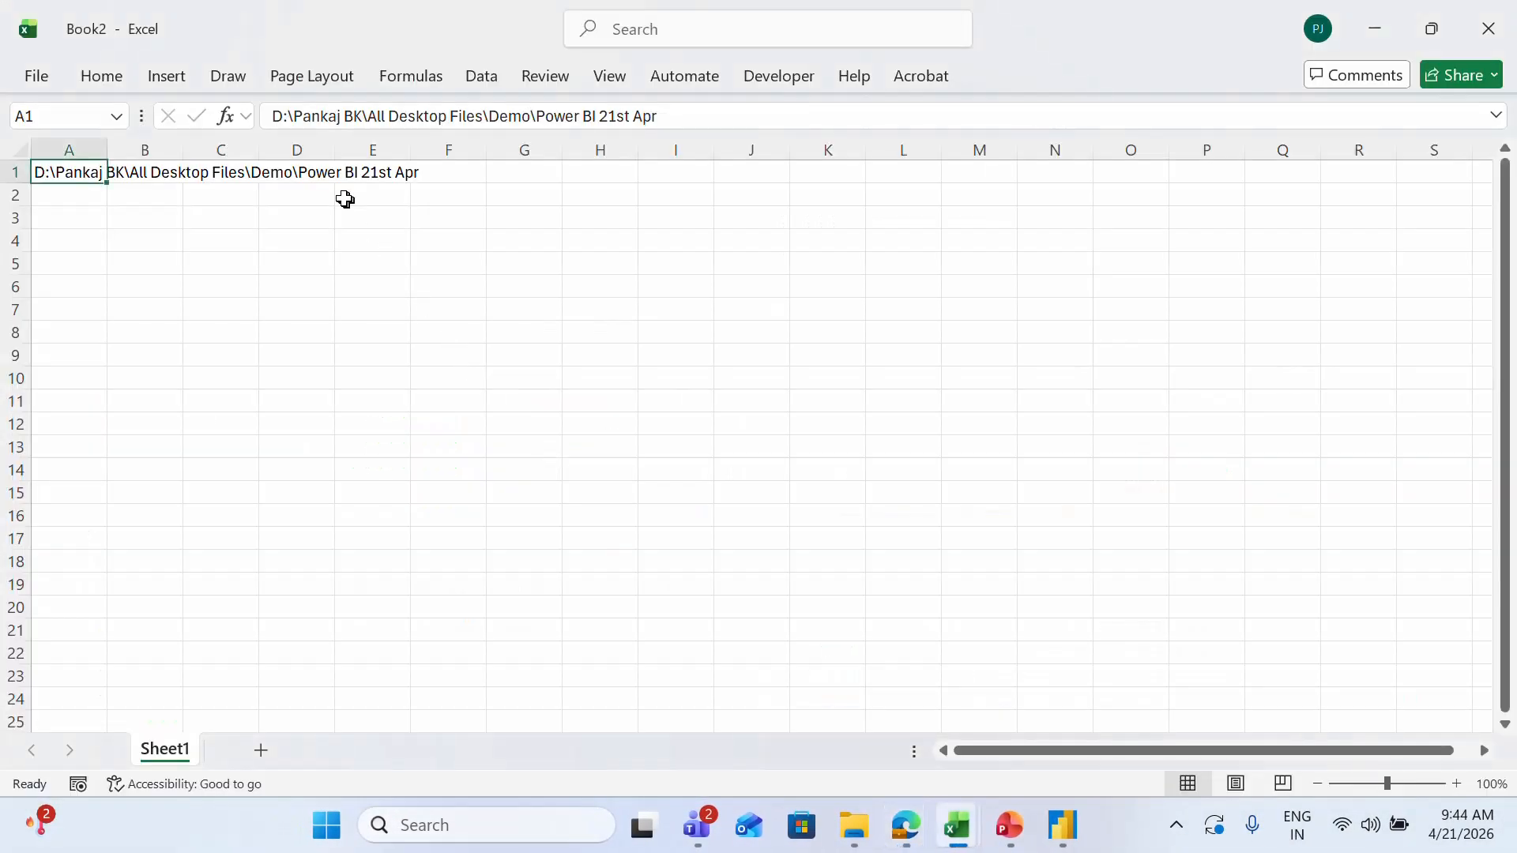
pyautogui.click(345, 198)
pyautogui.click(371, 237)
pyautogui.hotkey('ctrl', 'v')
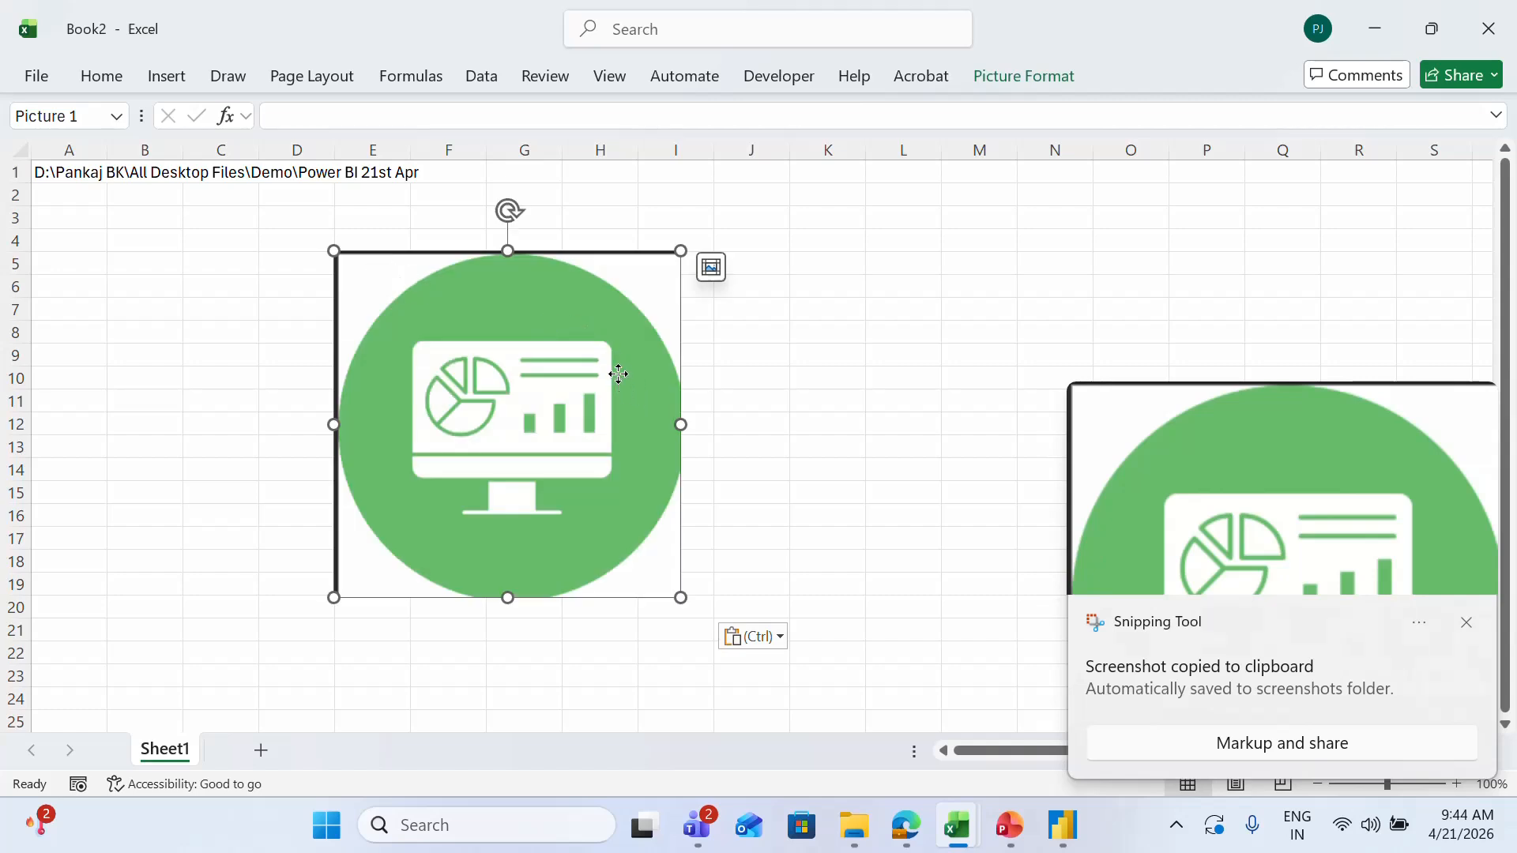
pyautogui.click(1467, 623)
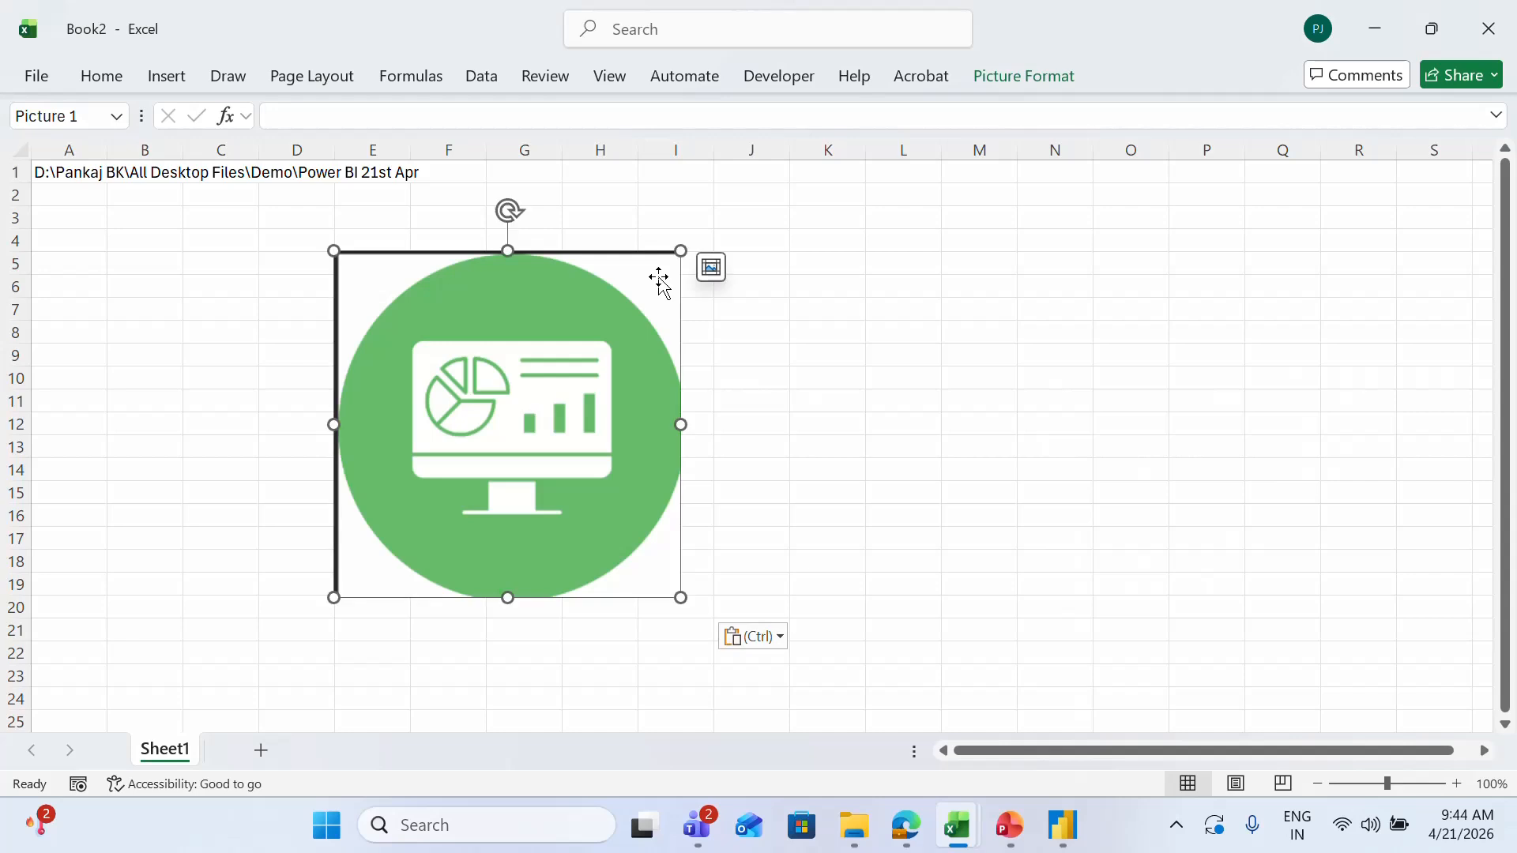
# Step: Start removing the picture's background and mark the area above the monitor plus the pie chart, lines, and bars as areas to keep
pyautogui.click(1048, 92)
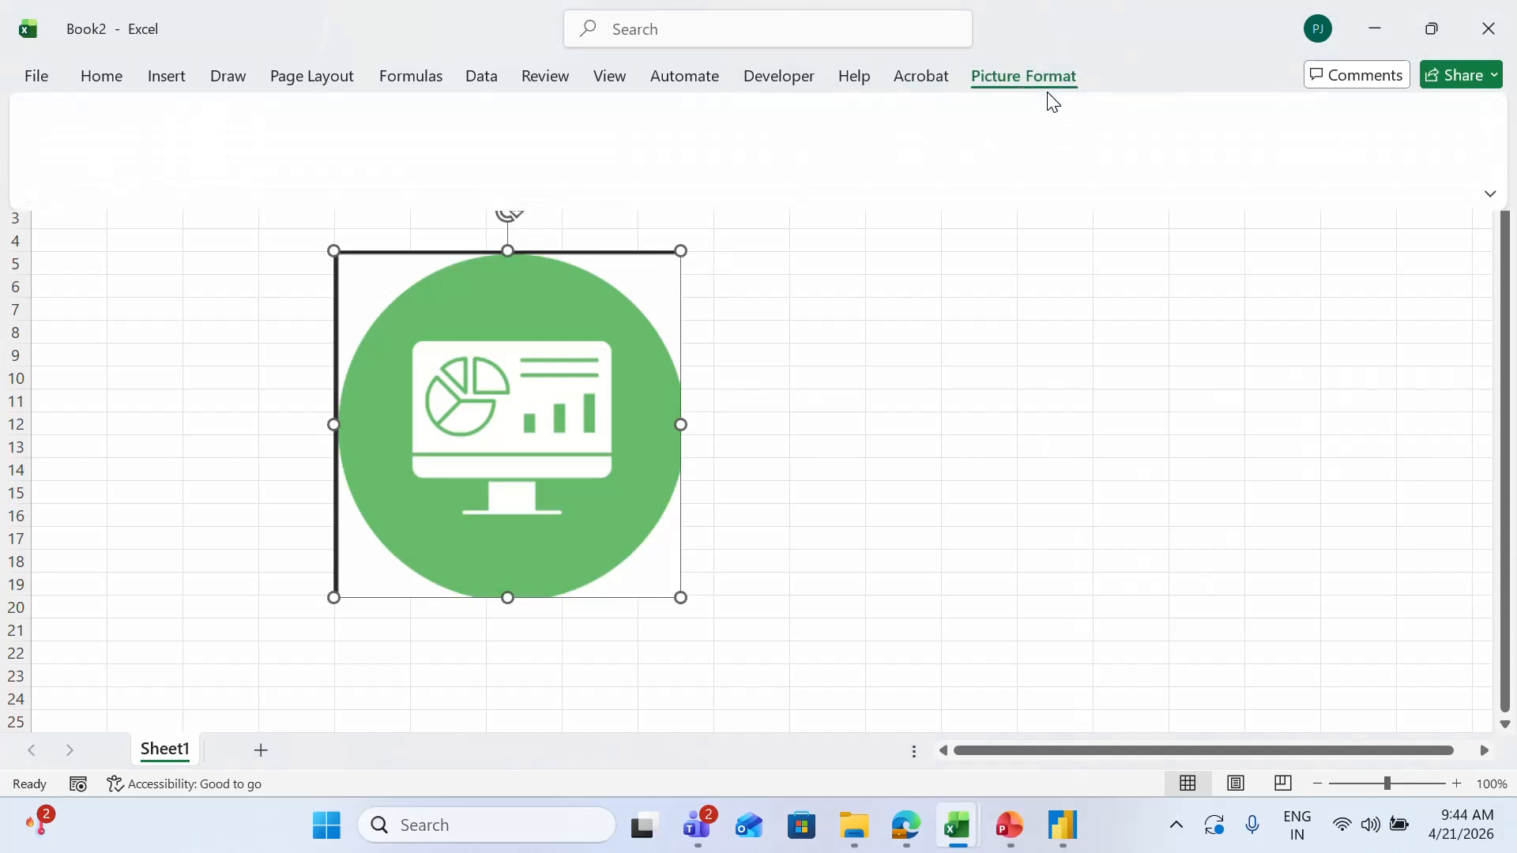
pyautogui.click(103, 150)
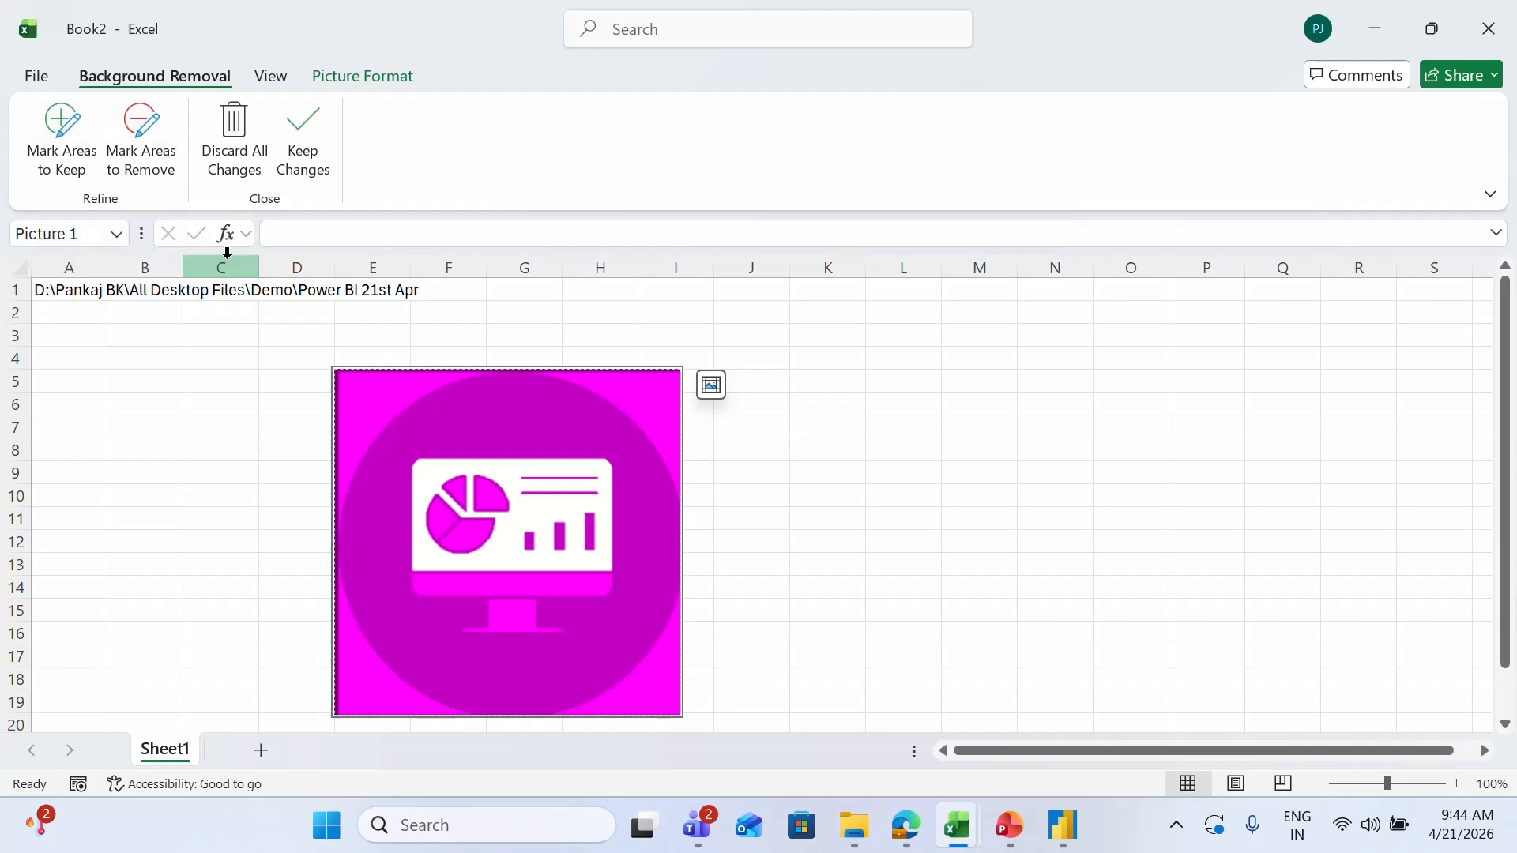
pyautogui.click(62, 131)
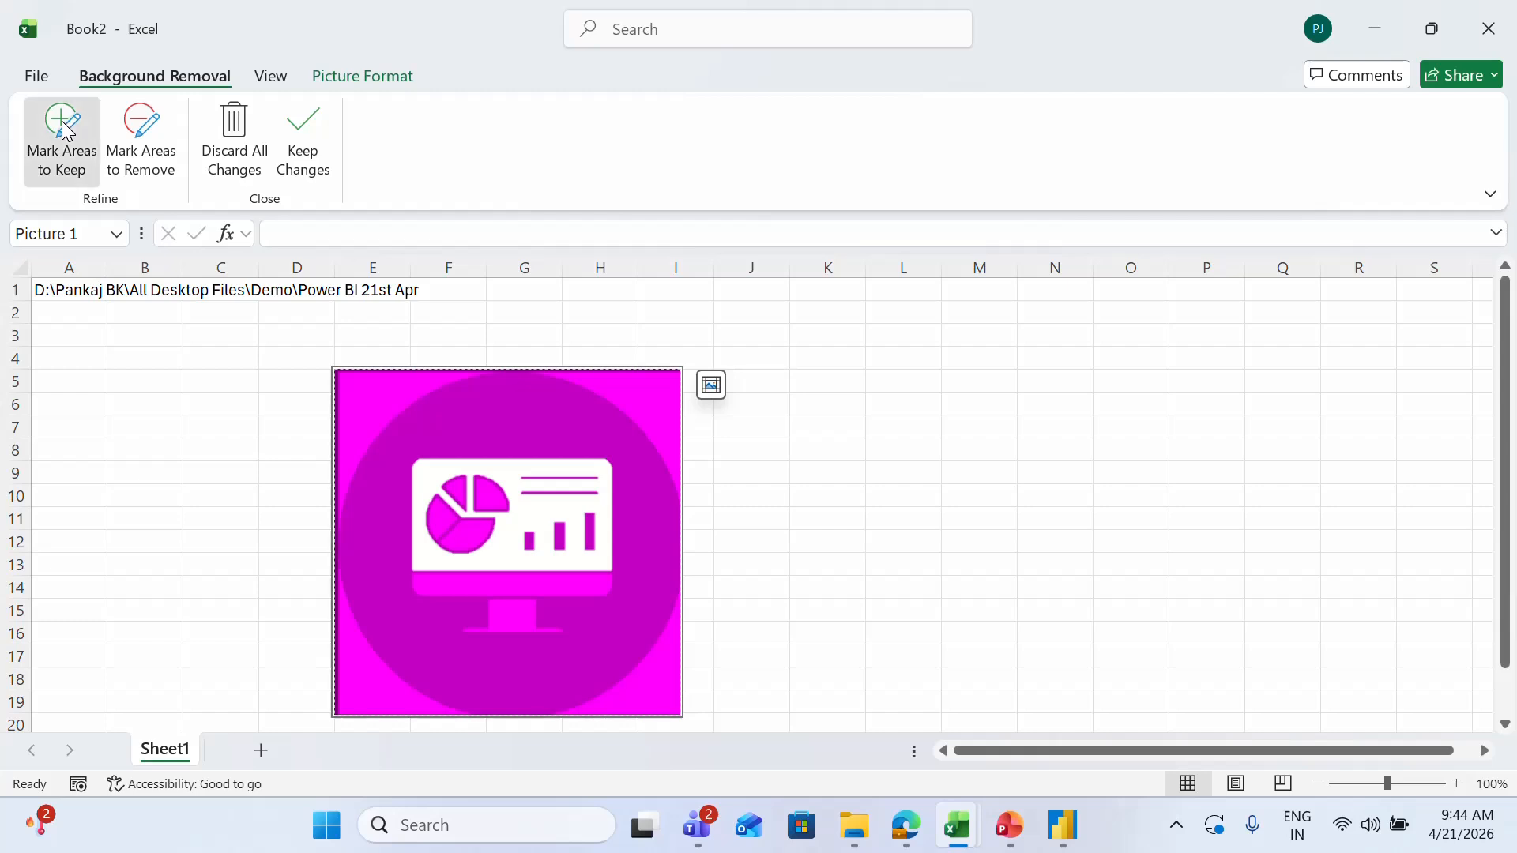
pyautogui.moveTo(425, 439)
pyautogui.mouseDown()
pyautogui.moveTo(610, 436)
pyautogui.moveTo(494, 391)
pyautogui.moveTo(393, 466)
pyautogui.moveTo(380, 544)
pyautogui.mouseUp()
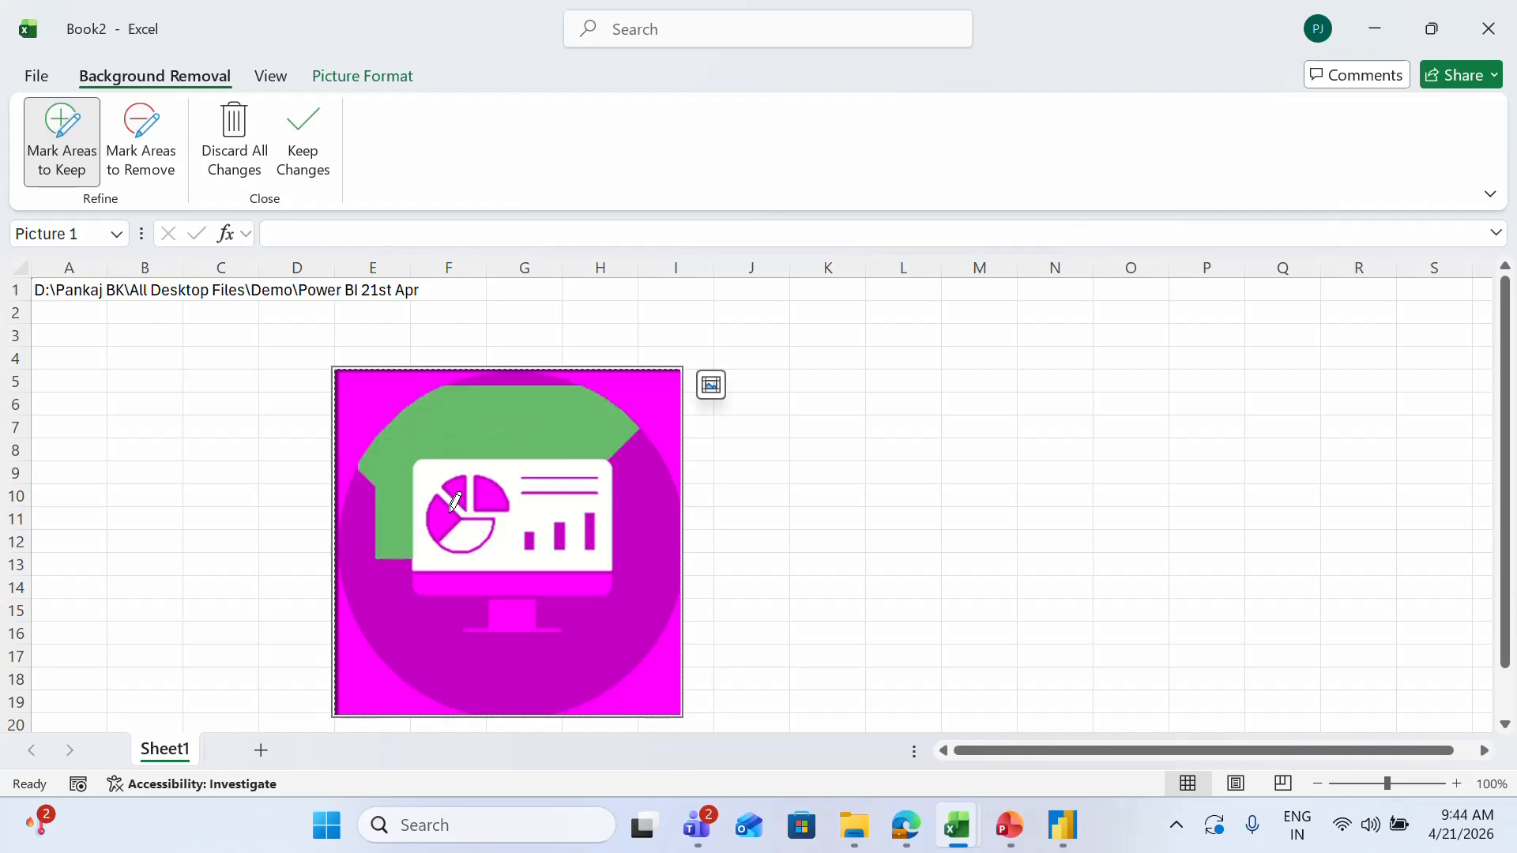
pyautogui.moveTo(455, 502)
pyautogui.mouseDown()
pyautogui.moveTo(453, 530)
pyautogui.moveTo(477, 493)
pyautogui.moveTo(571, 481)
pyautogui.moveTo(545, 563)
pyautogui.moveTo(606, 518)
pyautogui.moveTo(589, 462)
pyautogui.moveTo(517, 481)
pyautogui.mouseUp()
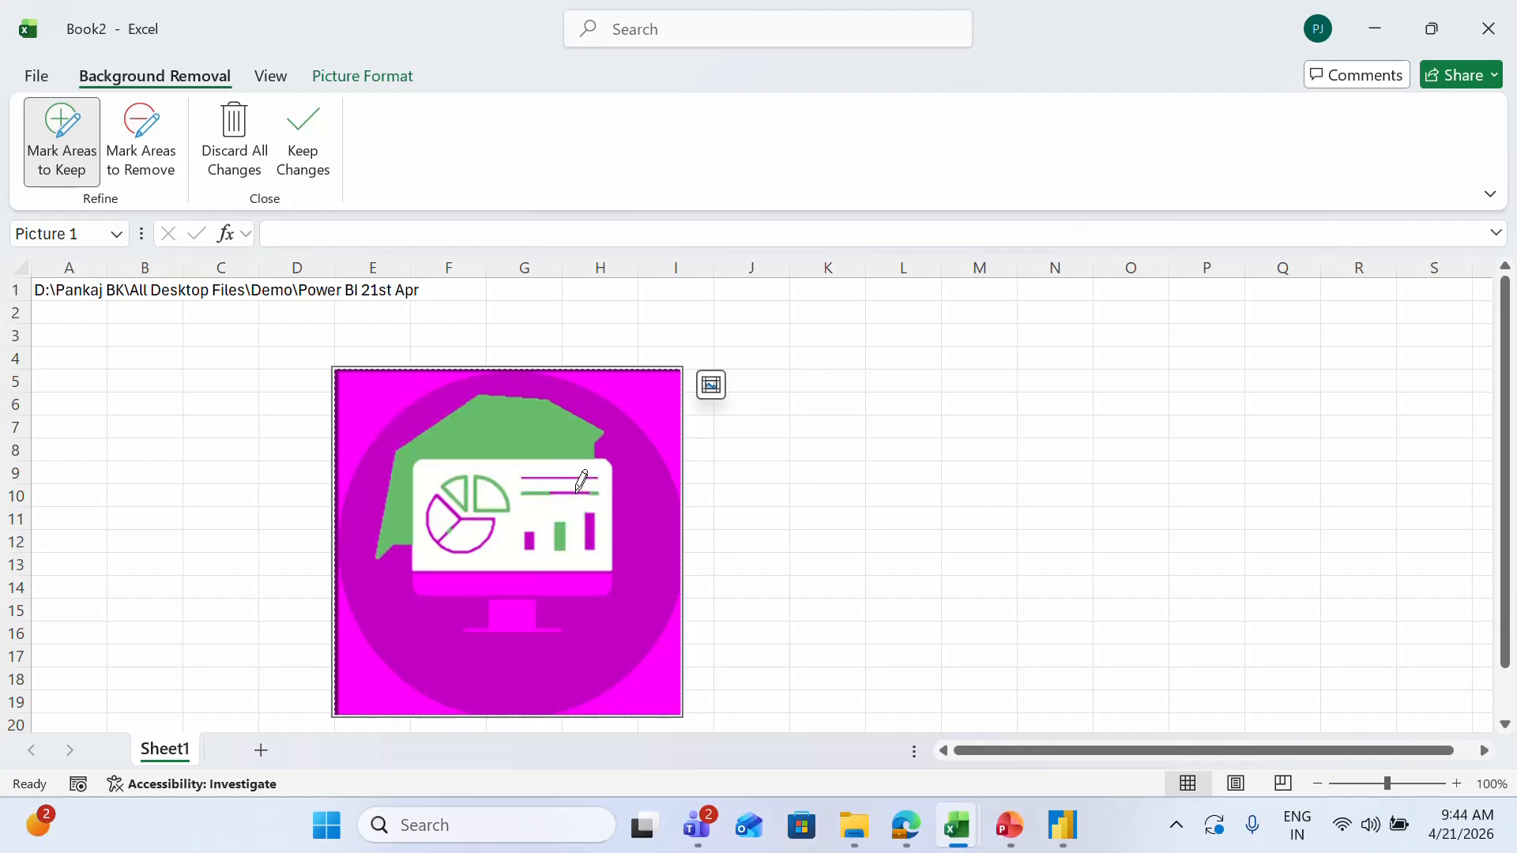
pyautogui.moveTo(520, 474)
pyautogui.mouseDown()
pyautogui.moveTo(581, 486)
pyautogui.moveTo(553, 454)
pyautogui.moveTo(601, 466)
pyautogui.moveTo(567, 520)
pyautogui.moveTo(596, 497)
pyautogui.moveTo(594, 557)
pyautogui.moveTo(528, 535)
pyautogui.mouseUp()
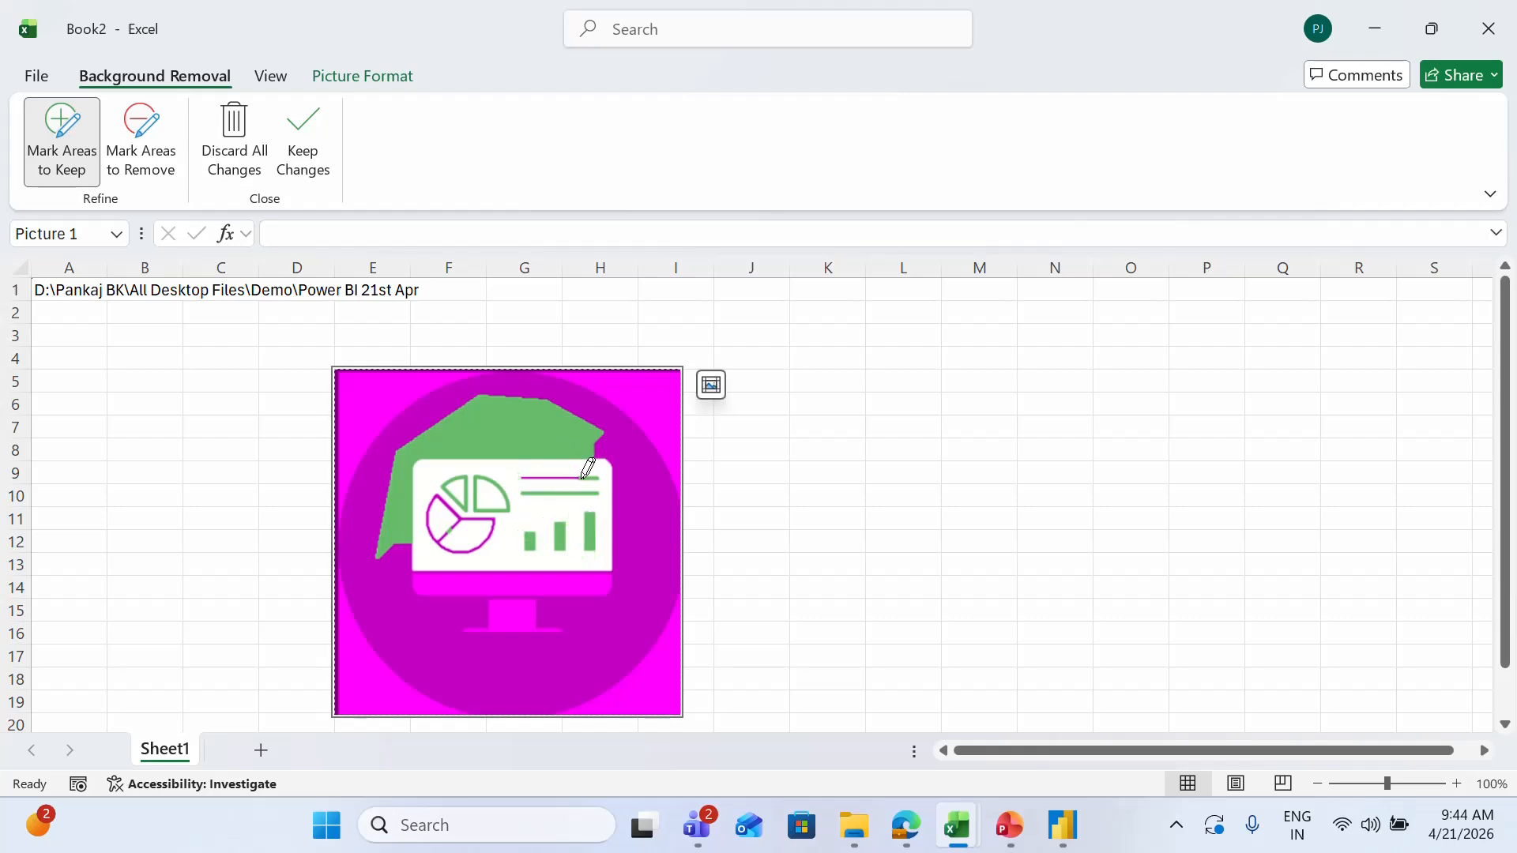
pyautogui.moveTo(565, 464)
pyautogui.mouseDown()
pyautogui.moveTo(557, 497)
pyautogui.moveTo(545, 462)
pyautogui.moveTo(566, 473)
pyautogui.moveTo(534, 478)
pyautogui.moveTo(565, 473)
pyautogui.mouseUp()
pyautogui.moveTo(436, 491)
pyautogui.mouseDown()
pyautogui.moveTo(474, 547)
pyautogui.moveTo(450, 490)
pyautogui.moveTo(447, 525)
pyautogui.moveTo(495, 505)
pyautogui.moveTo(471, 540)
pyautogui.moveTo(439, 522)
pyautogui.mouseUp()
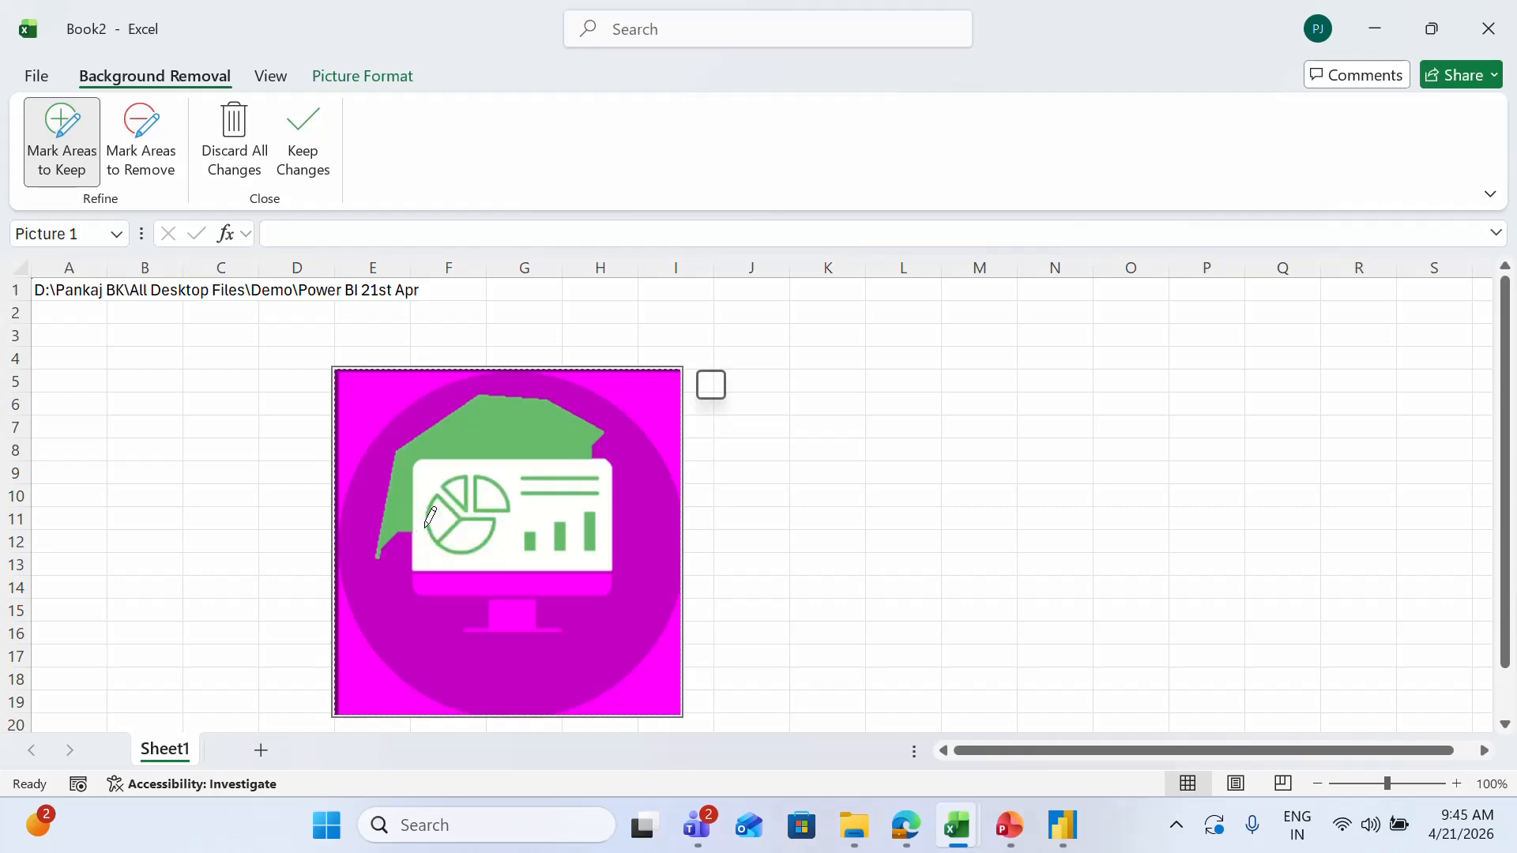
# Step: Mark the monitor's lower strip, stand, and dividing line as areas to keep
pyautogui.click(527, 587)
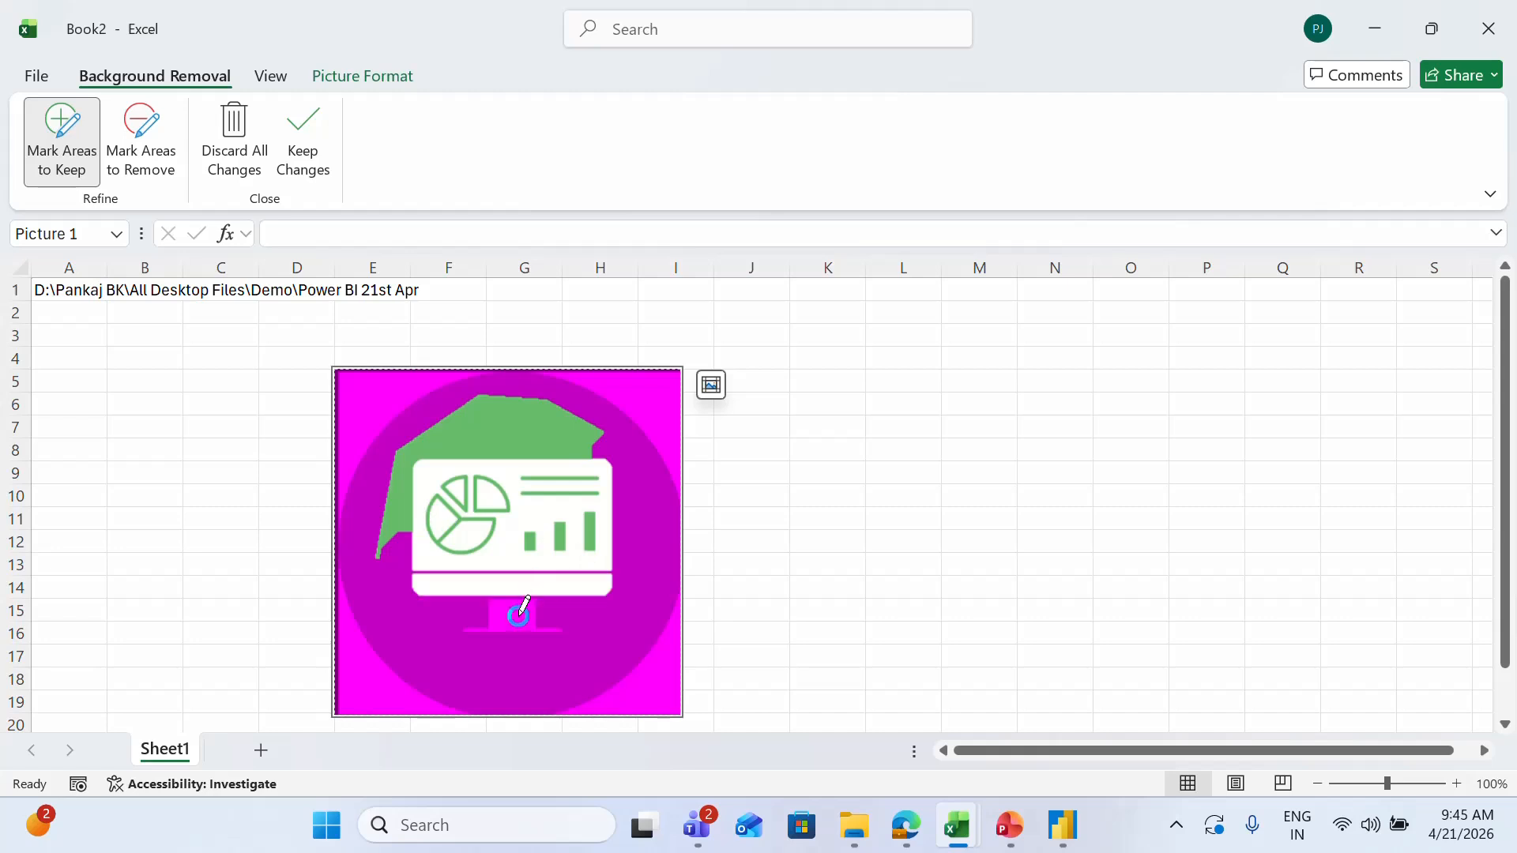
pyautogui.click(518, 615)
pyautogui.moveTo(518, 559)
pyautogui.mouseDown()
pyautogui.moveTo(433, 567)
pyautogui.moveTo(598, 562)
pyautogui.moveTo(585, 585)
pyautogui.moveTo(607, 565)
pyautogui.mouseUp()
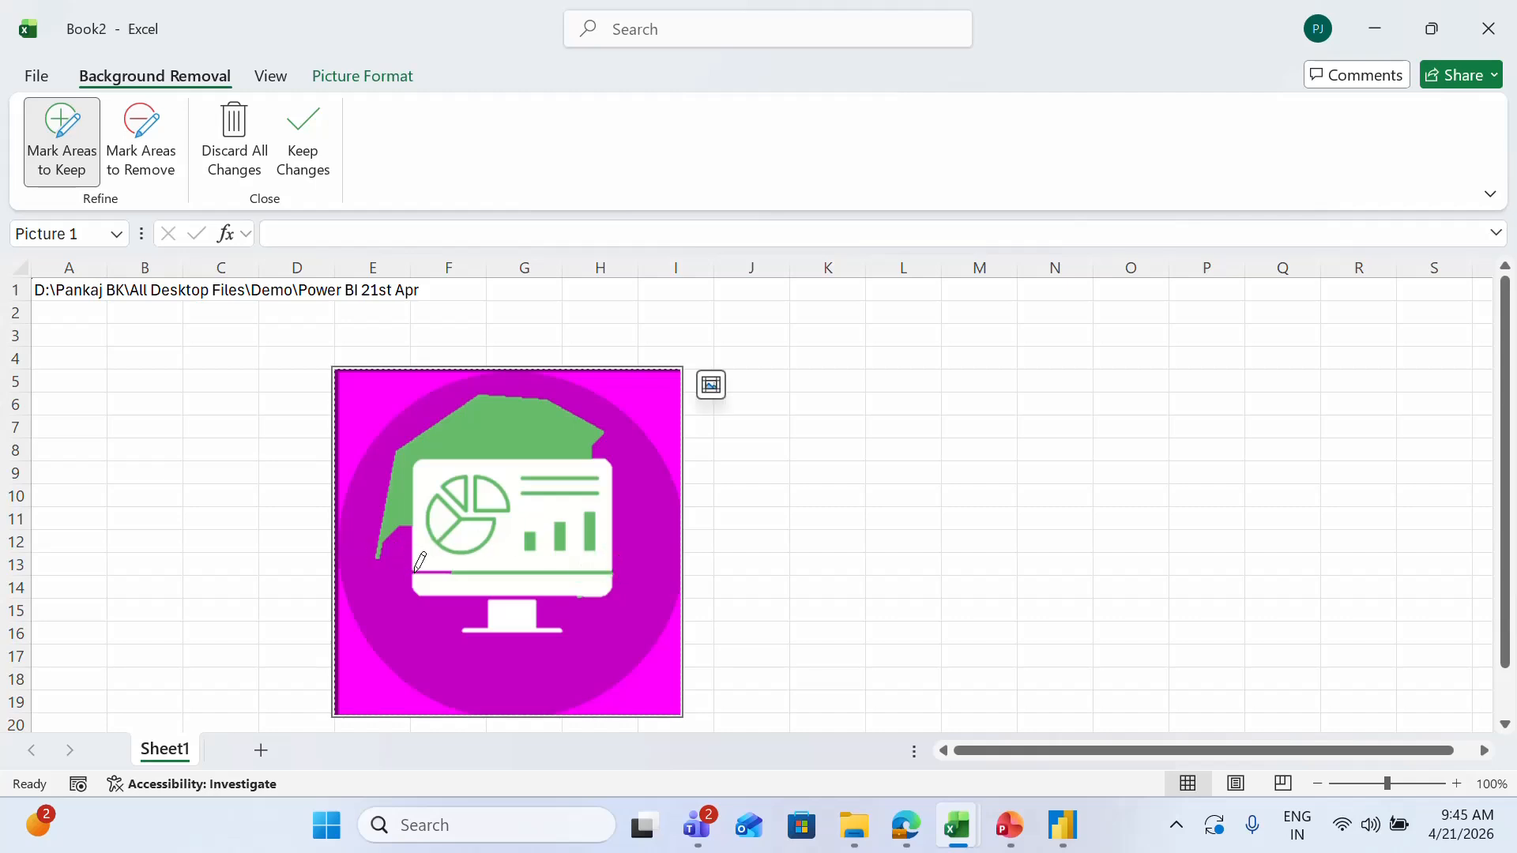
pyautogui.moveTo(415, 570)
pyautogui.mouseDown()
pyautogui.moveTo(466, 582)
pyautogui.moveTo(427, 561)
pyautogui.mouseUp()
# Step: Mark the green circle all around the monitor as an area to keep
pyautogui.moveTo(370, 499)
pyautogui.mouseDown()
pyautogui.moveTo(431, 636)
pyautogui.moveTo(558, 654)
pyautogui.moveTo(632, 618)
pyautogui.mouseUp()
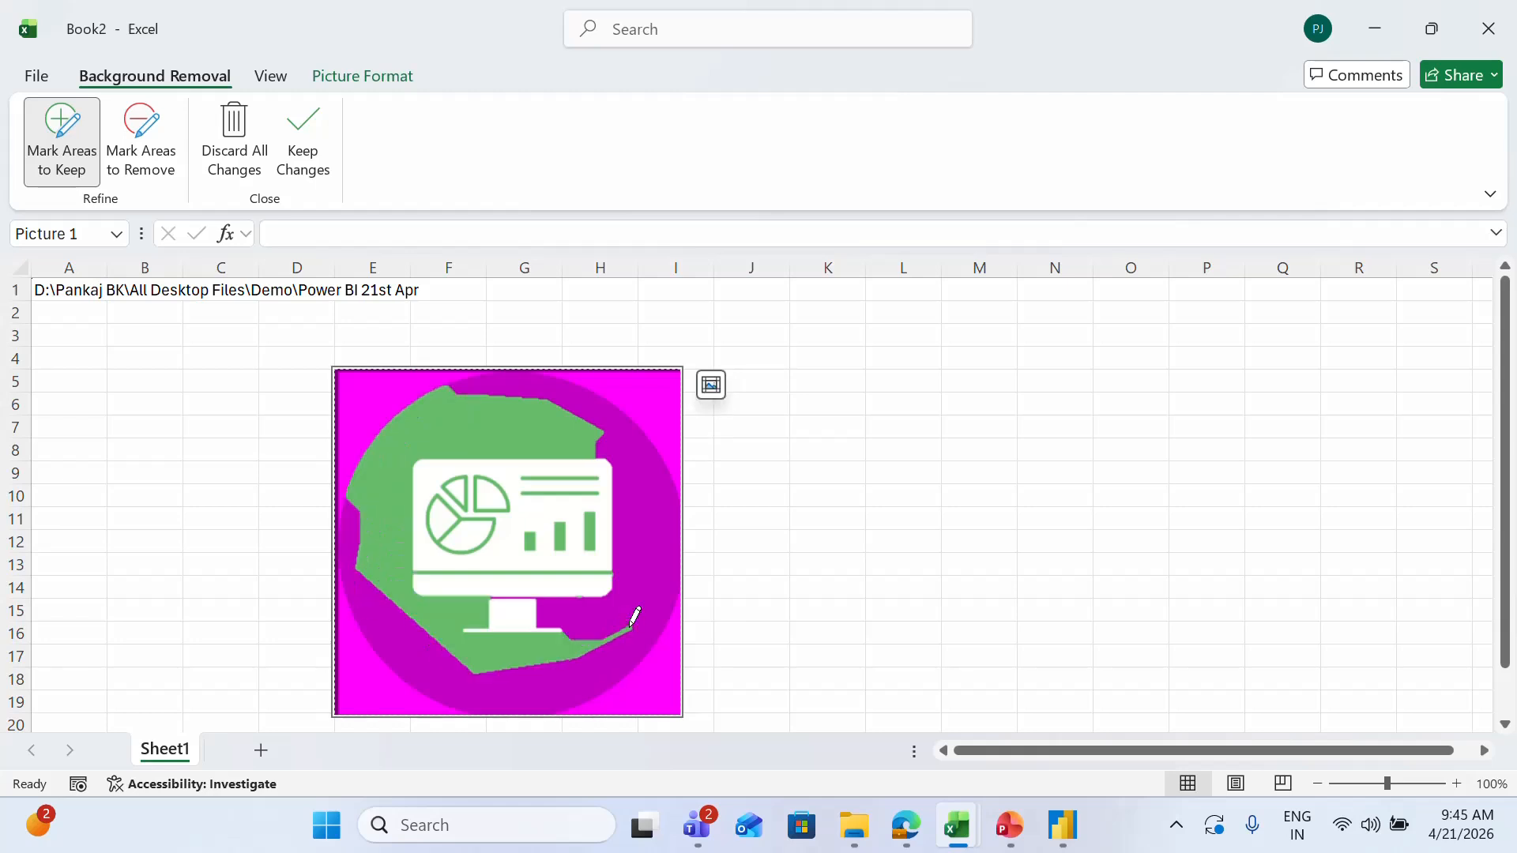
pyautogui.moveTo(646, 521)
pyautogui.mouseDown()
pyautogui.moveTo(628, 573)
pyautogui.moveTo(567, 604)
pyautogui.moveTo(628, 525)
pyautogui.moveTo(581, 407)
pyautogui.moveTo(502, 387)
pyautogui.moveTo(557, 391)
pyautogui.moveTo(632, 454)
pyautogui.moveTo(648, 580)
pyautogui.mouseUp()
pyautogui.moveTo(612, 632)
pyautogui.mouseDown()
pyautogui.moveTo(521, 681)
pyautogui.moveTo(409, 628)
pyautogui.mouseUp()
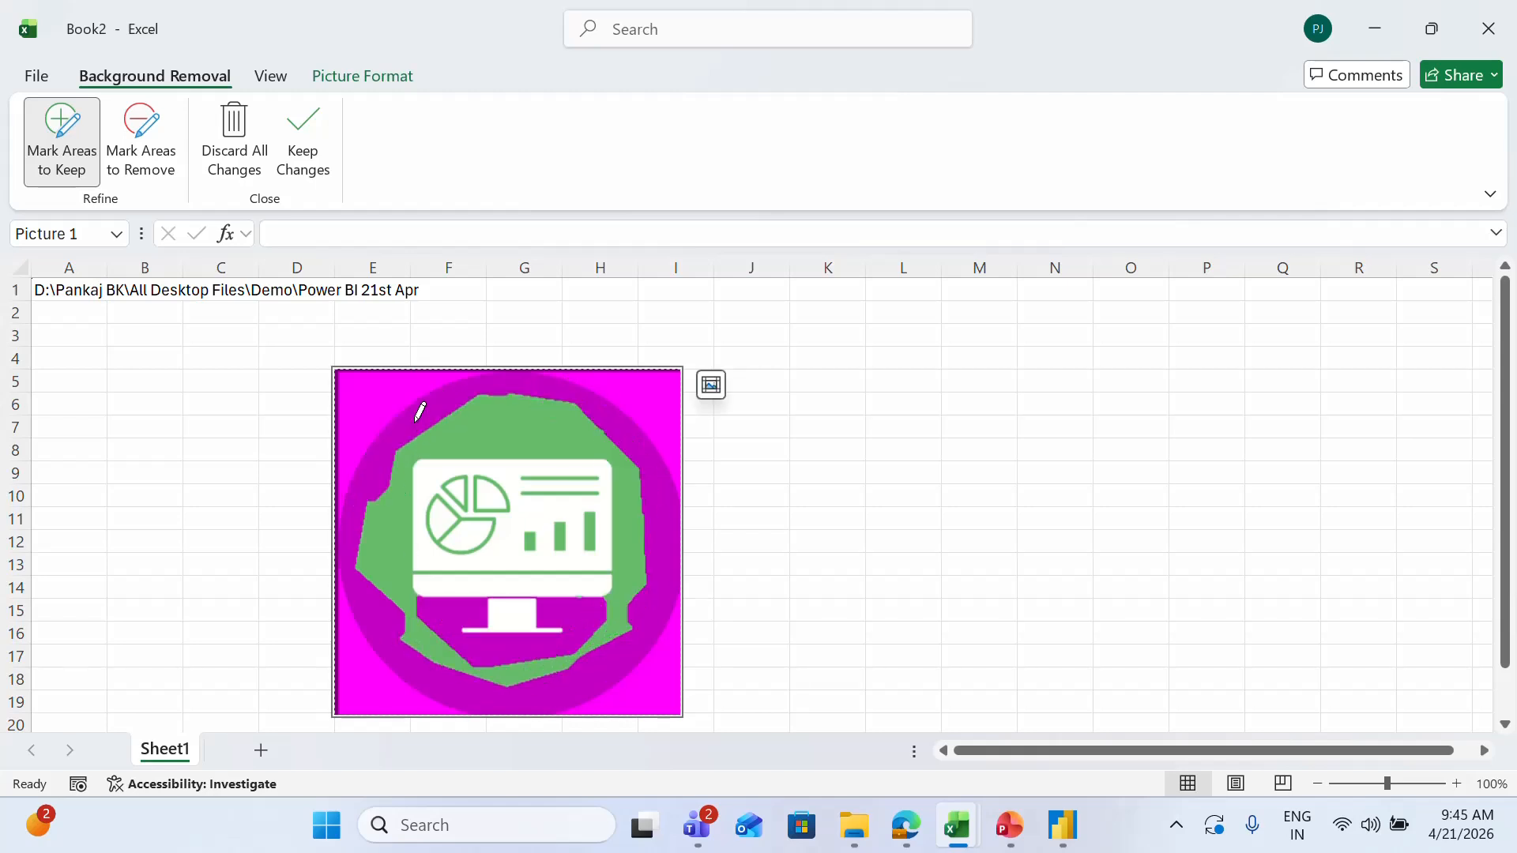
pyautogui.moveTo(416, 420)
pyautogui.mouseDown()
pyautogui.moveTo(378, 457)
pyautogui.moveTo(359, 575)
pyautogui.moveTo(414, 673)
pyautogui.moveTo(508, 695)
pyautogui.mouseUp()
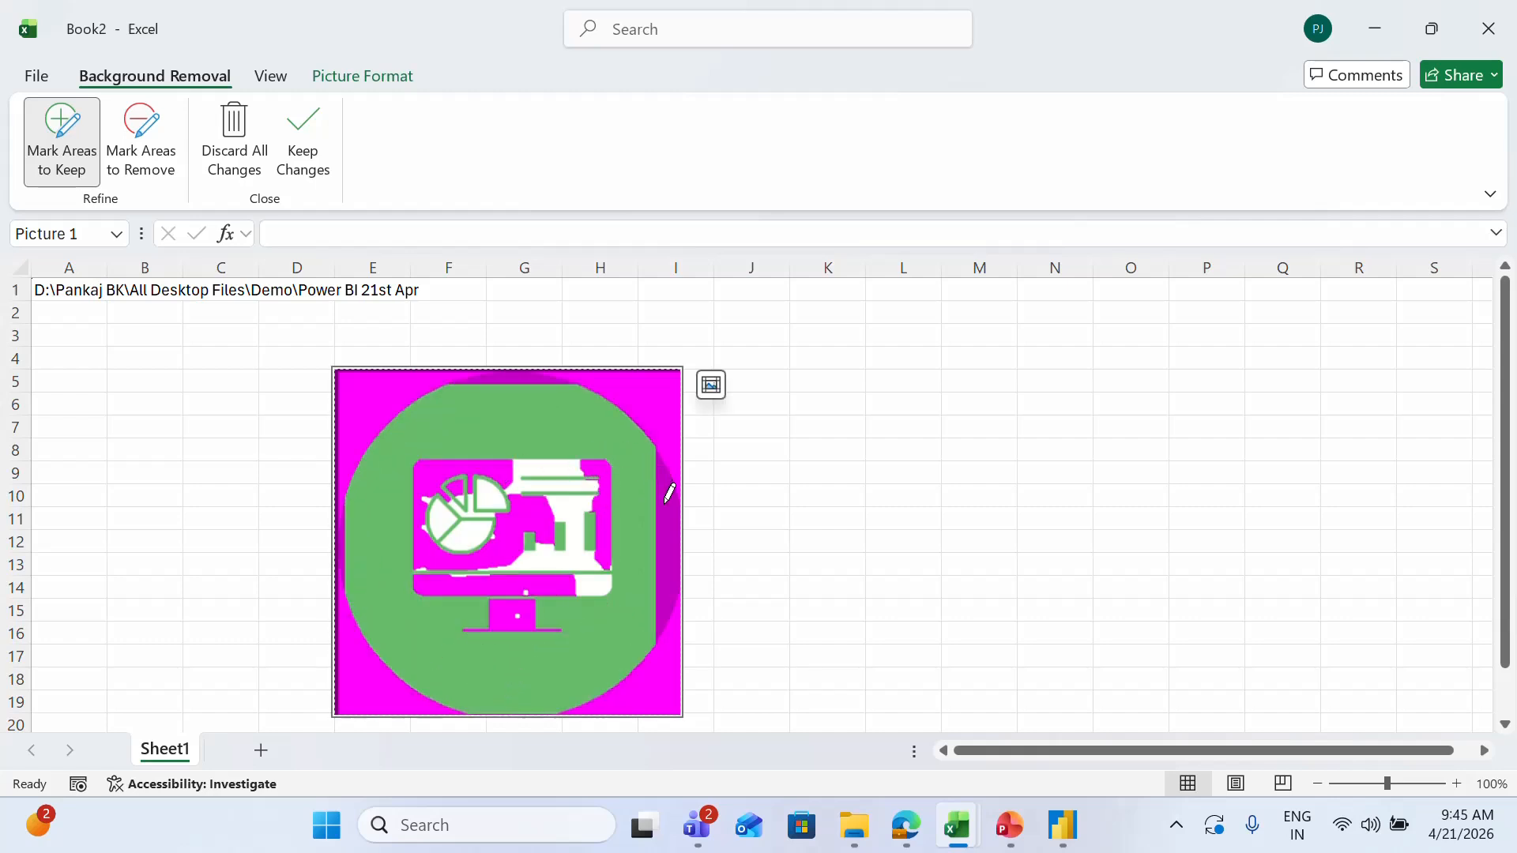
pyautogui.moveTo(665, 501); pyautogui.dragTo(664, 585)
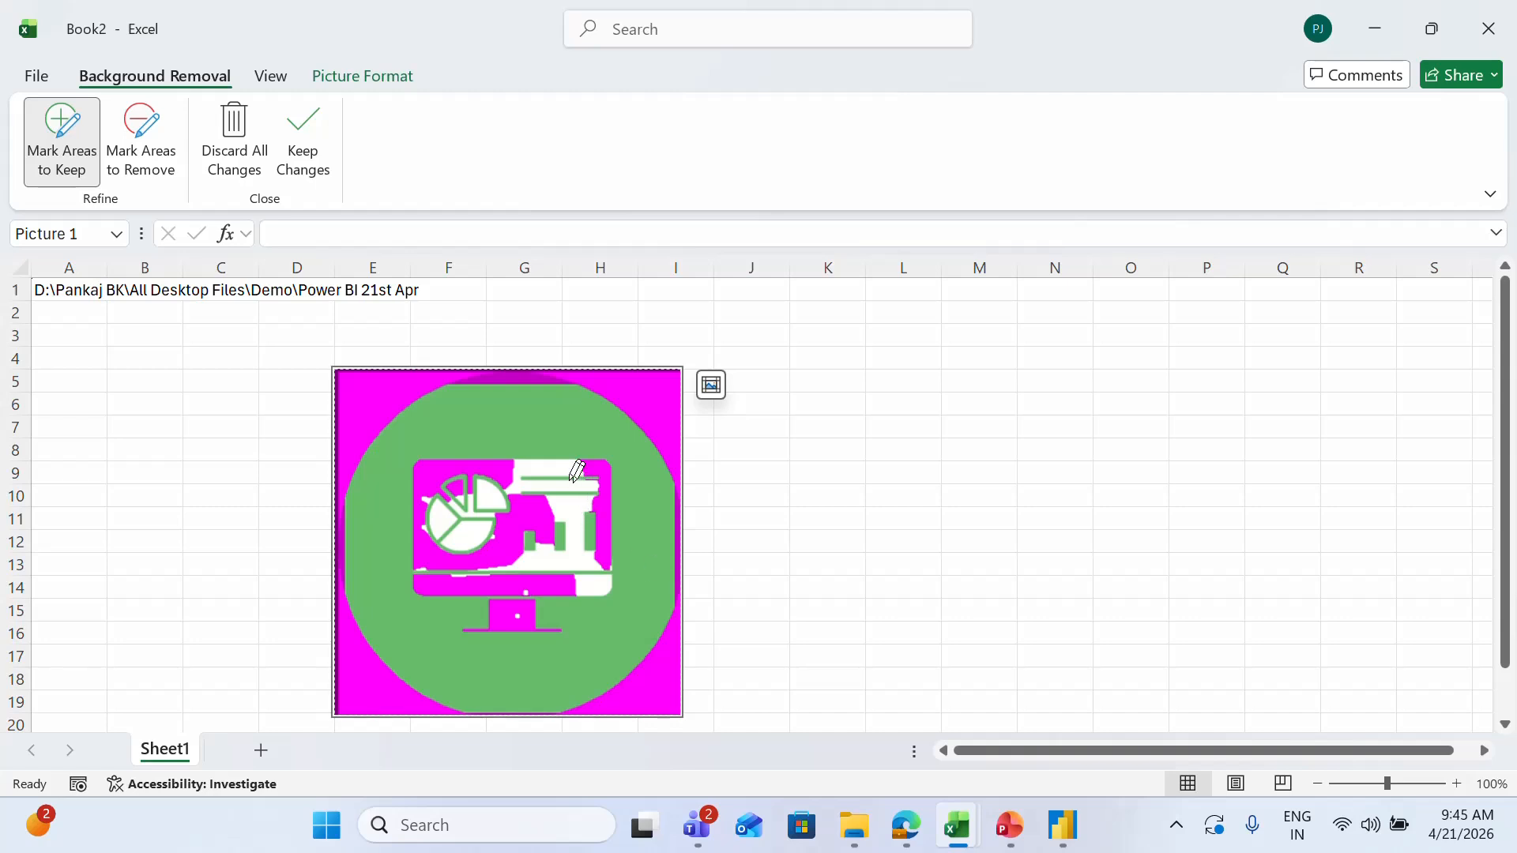
# Step: Mark the monitor screen, the circle's remaining edges, and the stand as areas to keep, and apply the background removal
pyautogui.moveTo(454, 464)
pyautogui.mouseDown()
pyautogui.moveTo(505, 466)
pyautogui.moveTo(506, 537)
pyautogui.moveTo(582, 431)
pyautogui.moveTo(531, 522)
pyautogui.moveTo(454, 573)
pyautogui.moveTo(545, 443)
pyautogui.moveTo(434, 462)
pyautogui.mouseUp()
pyautogui.moveTo(425, 572)
pyautogui.mouseDown()
pyautogui.moveTo(527, 583)
pyautogui.moveTo(435, 609)
pyautogui.moveTo(556, 591)
pyautogui.moveTo(436, 565)
pyautogui.mouseUp()
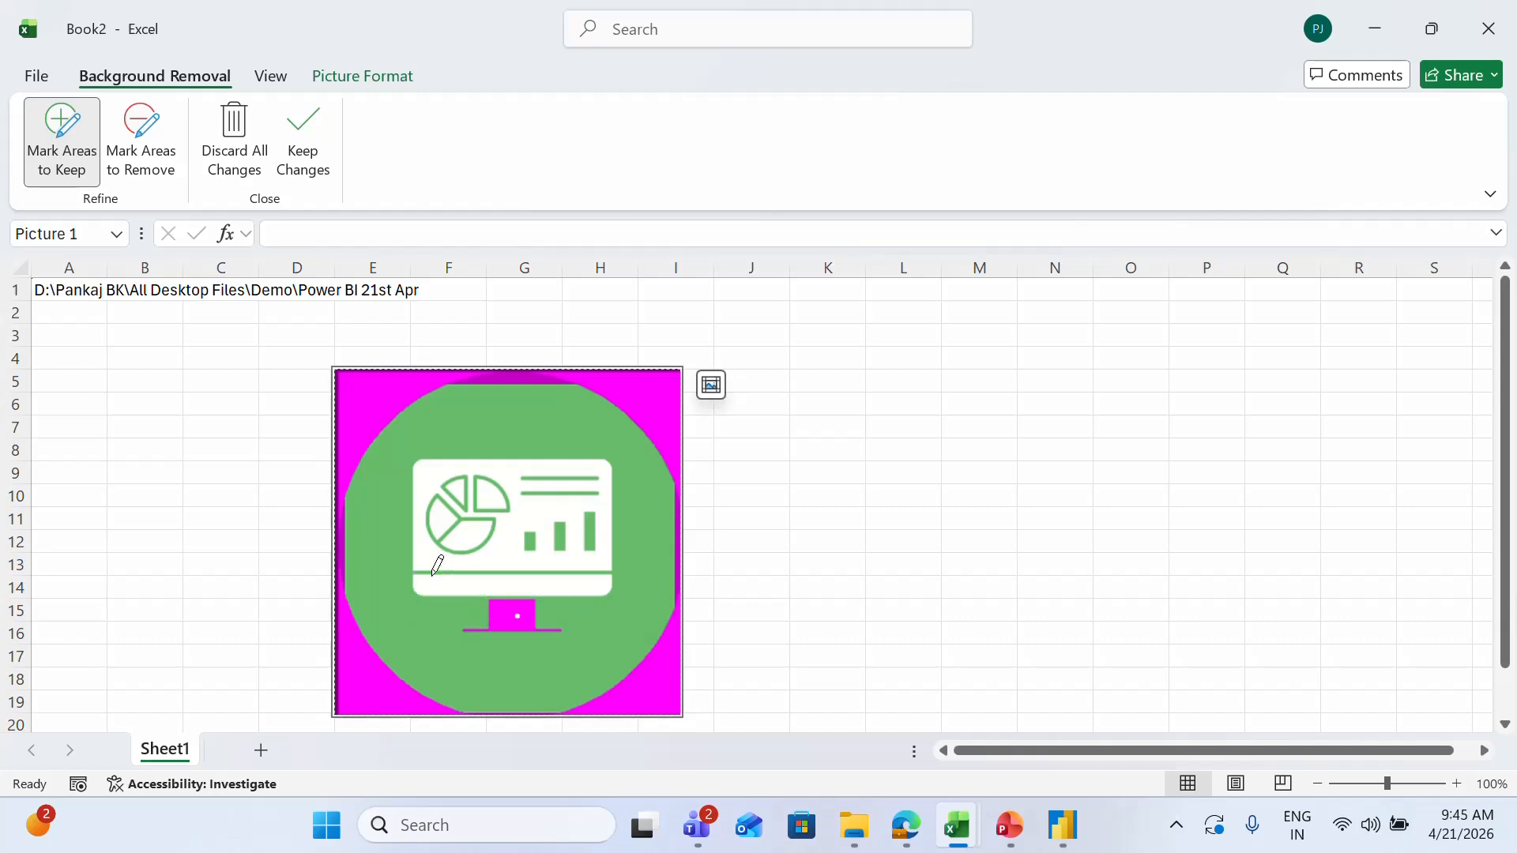
pyautogui.click(503, 383)
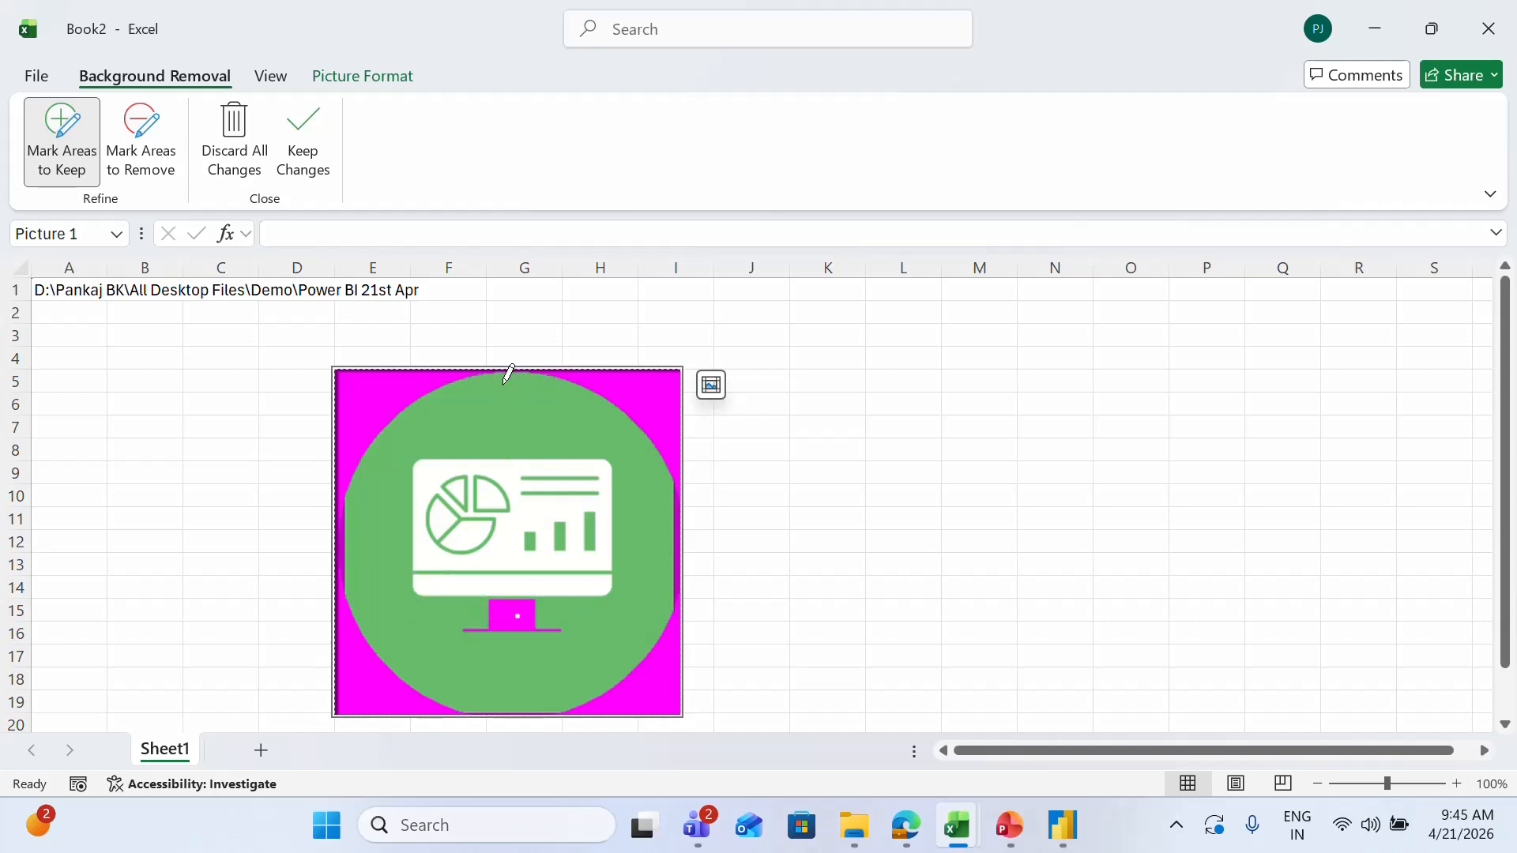
pyautogui.click(677, 539)
pyautogui.moveTo(484, 614)
pyautogui.mouseDown()
pyautogui.moveTo(543, 618)
pyautogui.moveTo(505, 600)
pyautogui.moveTo(521, 624)
pyautogui.moveTo(553, 584)
pyautogui.moveTo(474, 637)
pyautogui.mouseUp()
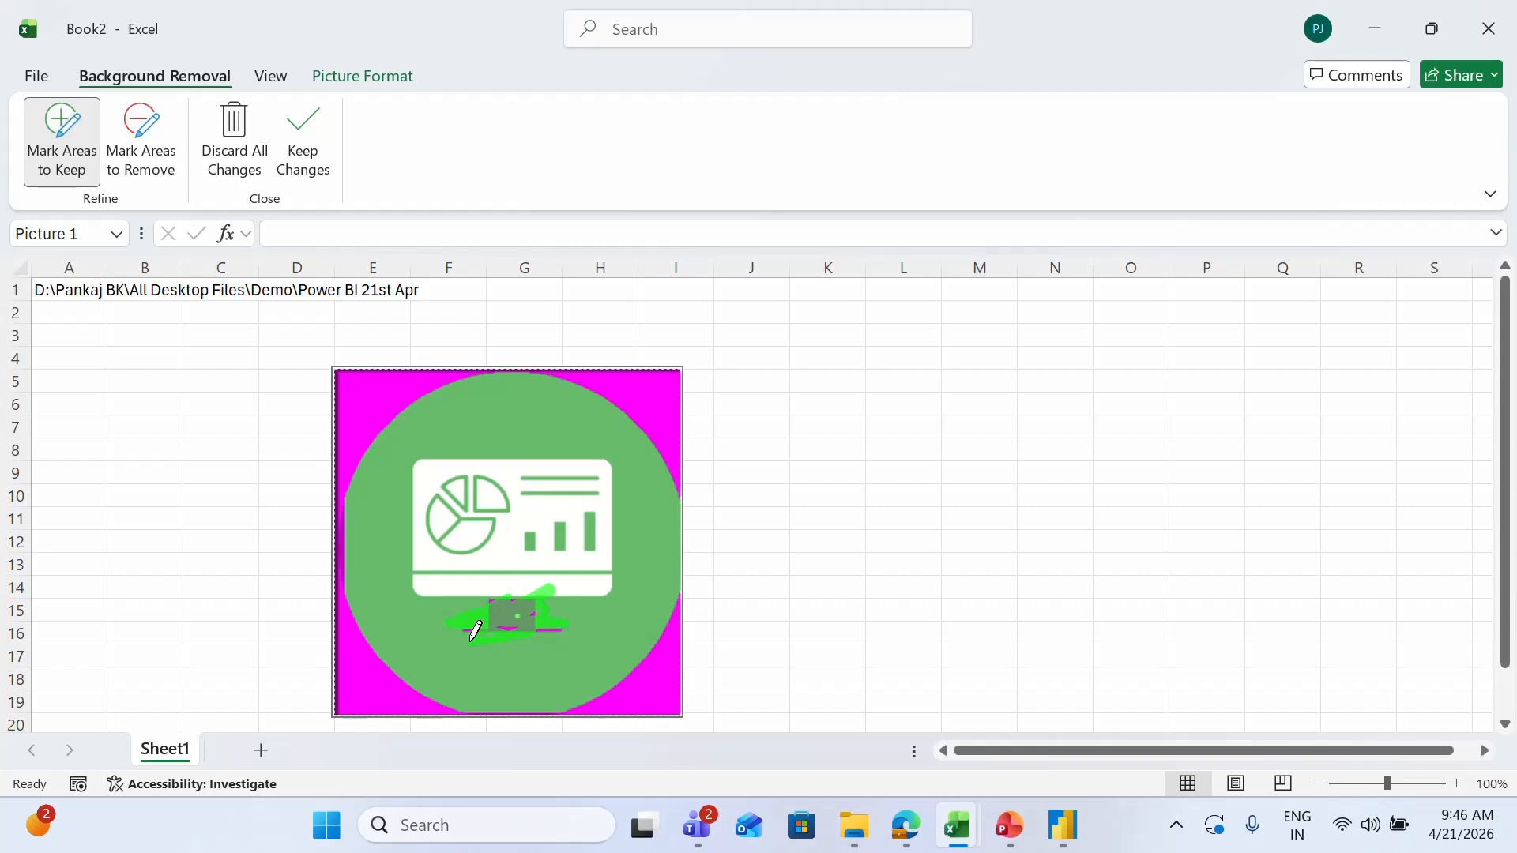
pyautogui.moveTo(564, 615); pyautogui.dragTo(564, 614)
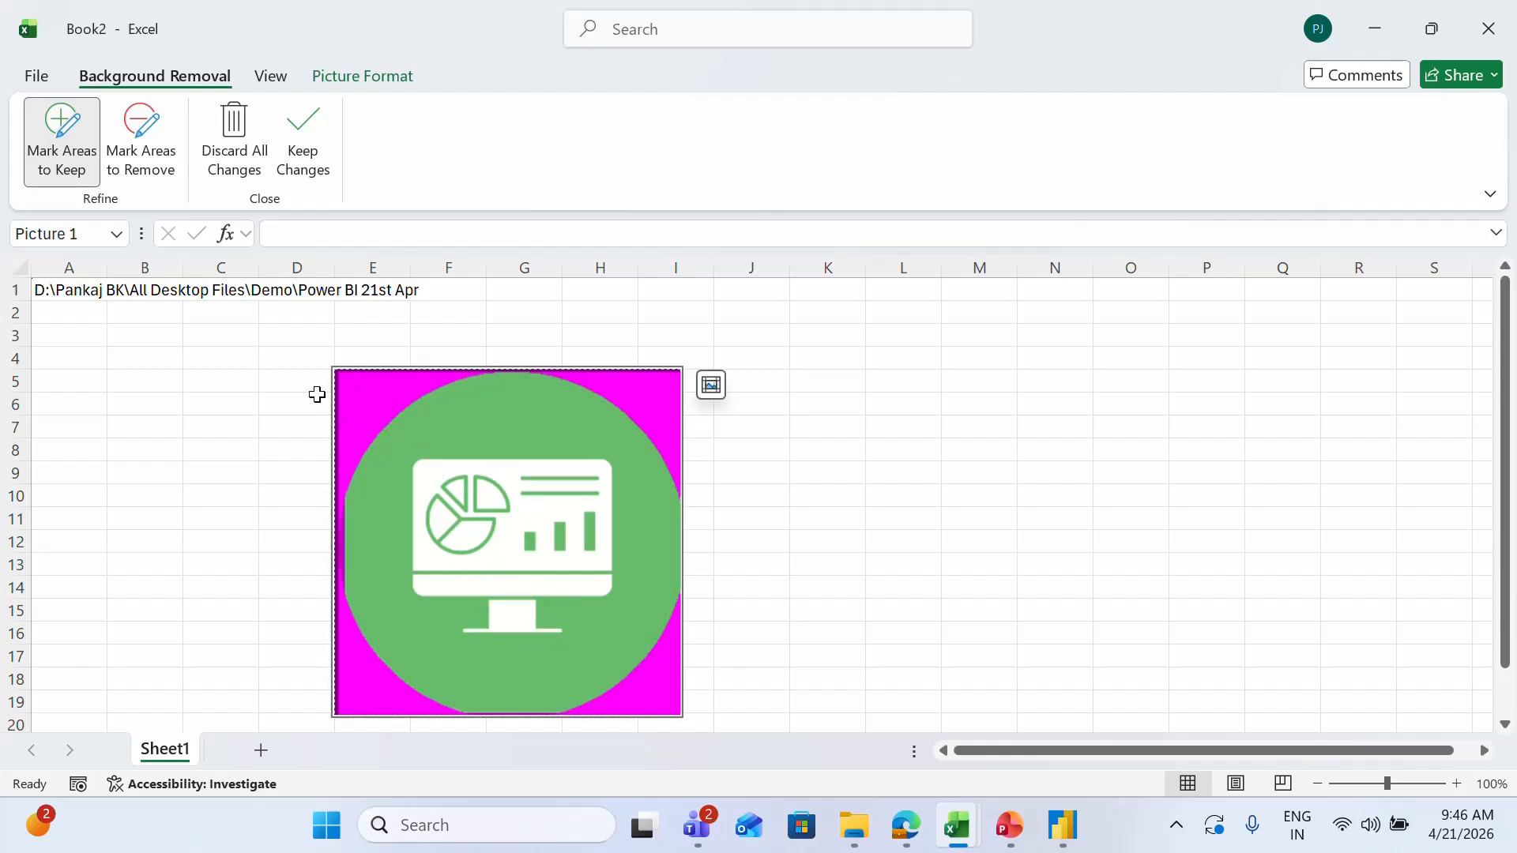
pyautogui.click(302, 144)
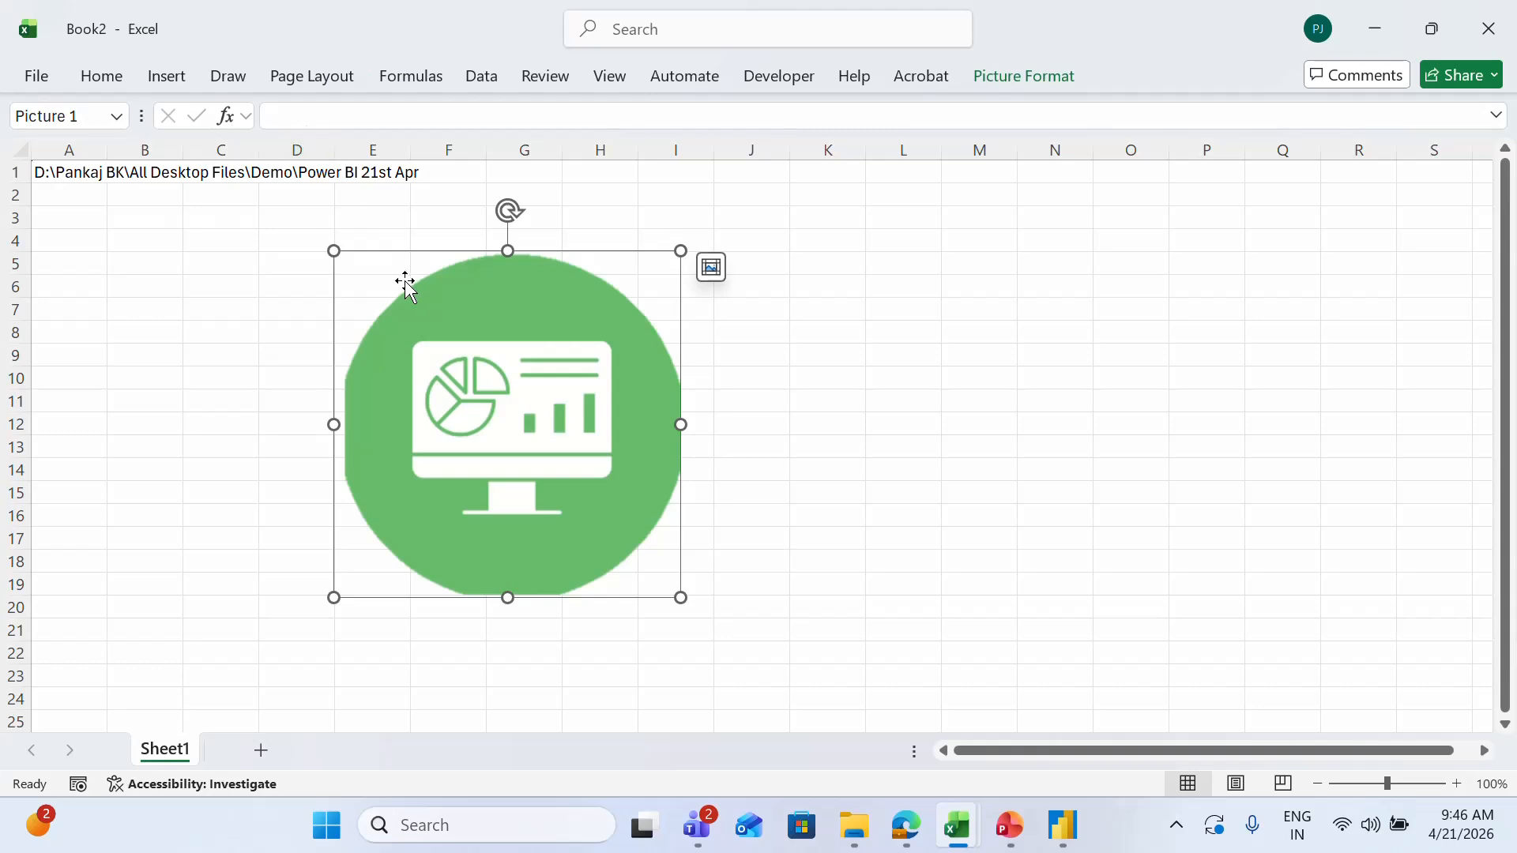
# Step: Start saving the background-free icon as a picture and select the save location path for replacement
pyautogui.rightClick(375, 290)
pyautogui.press('Escape')
pyautogui.rightClick(376, 290)
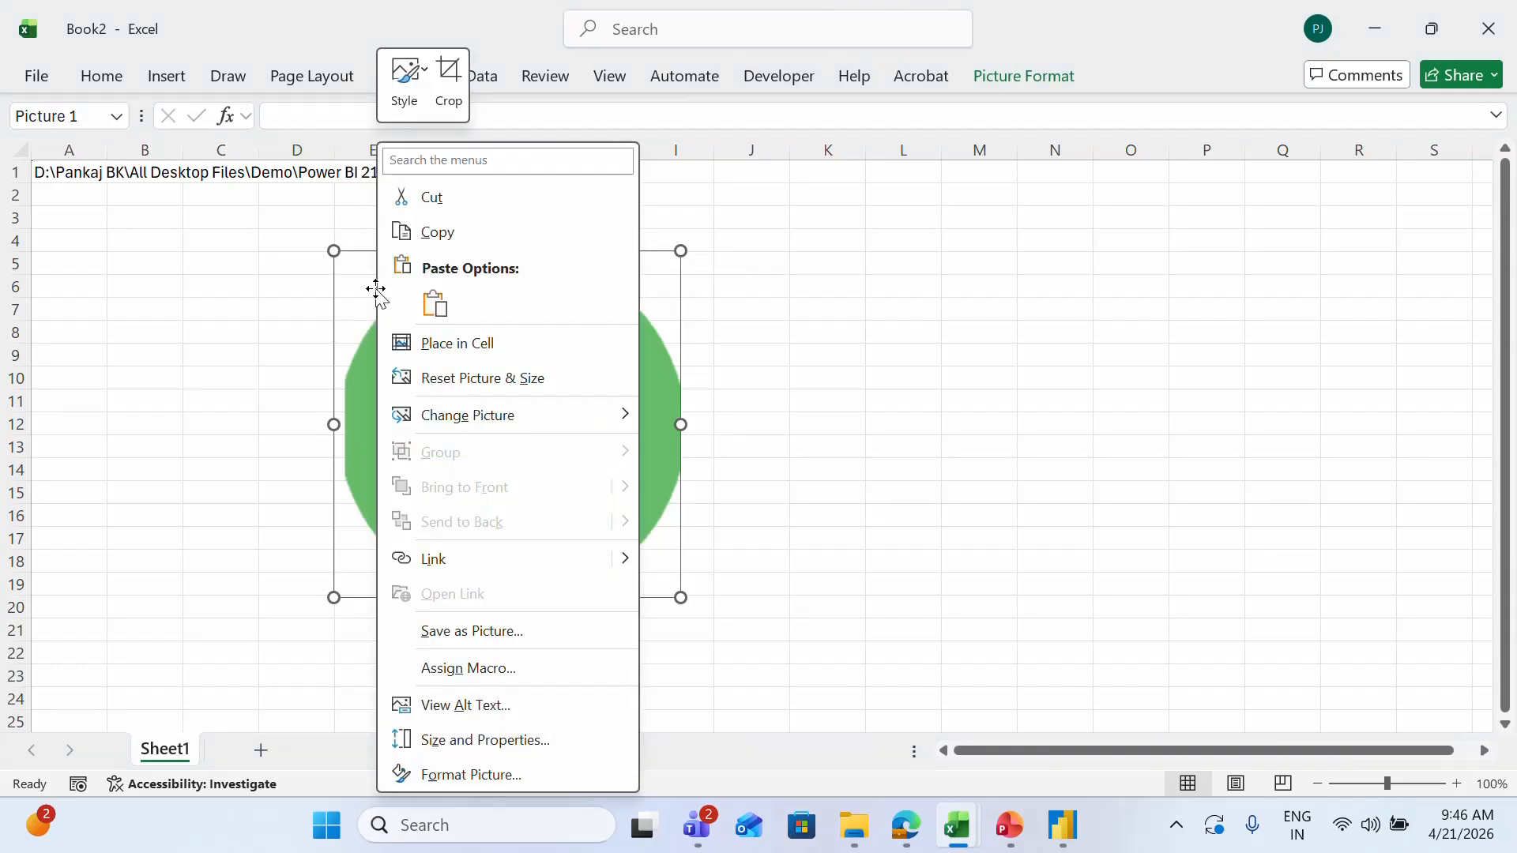
pyautogui.click(499, 630)
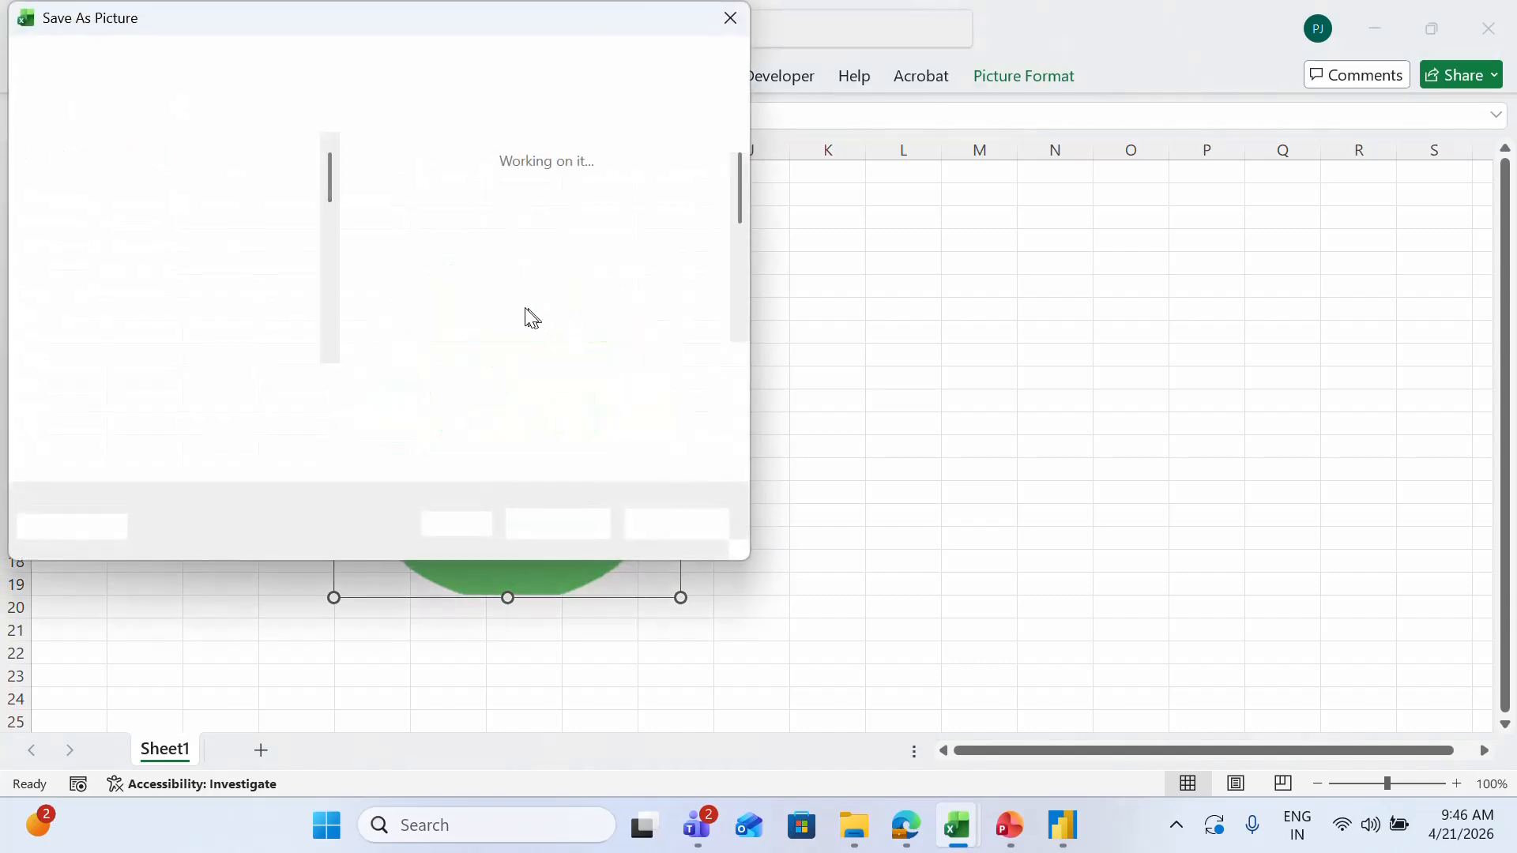
pyautogui.click(364, 76)
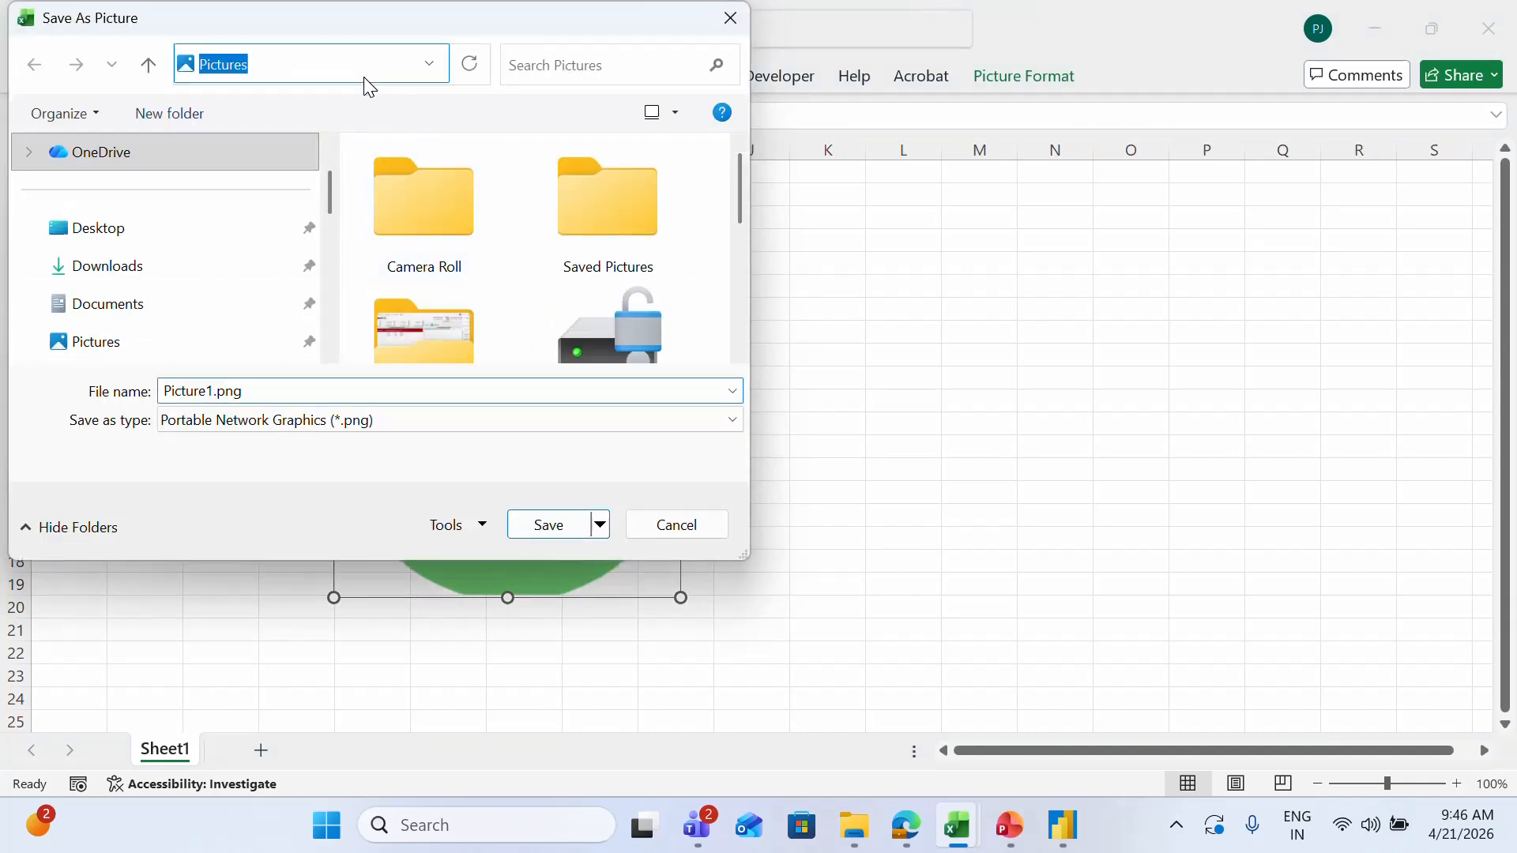
pyautogui.press('BackSpace')
# Step: Switch to File Explorer, copy the path of the Power BI 21st Apr folder, and return to the Save As Picture dialog
pyautogui.hotkey('alt', 'Tab')
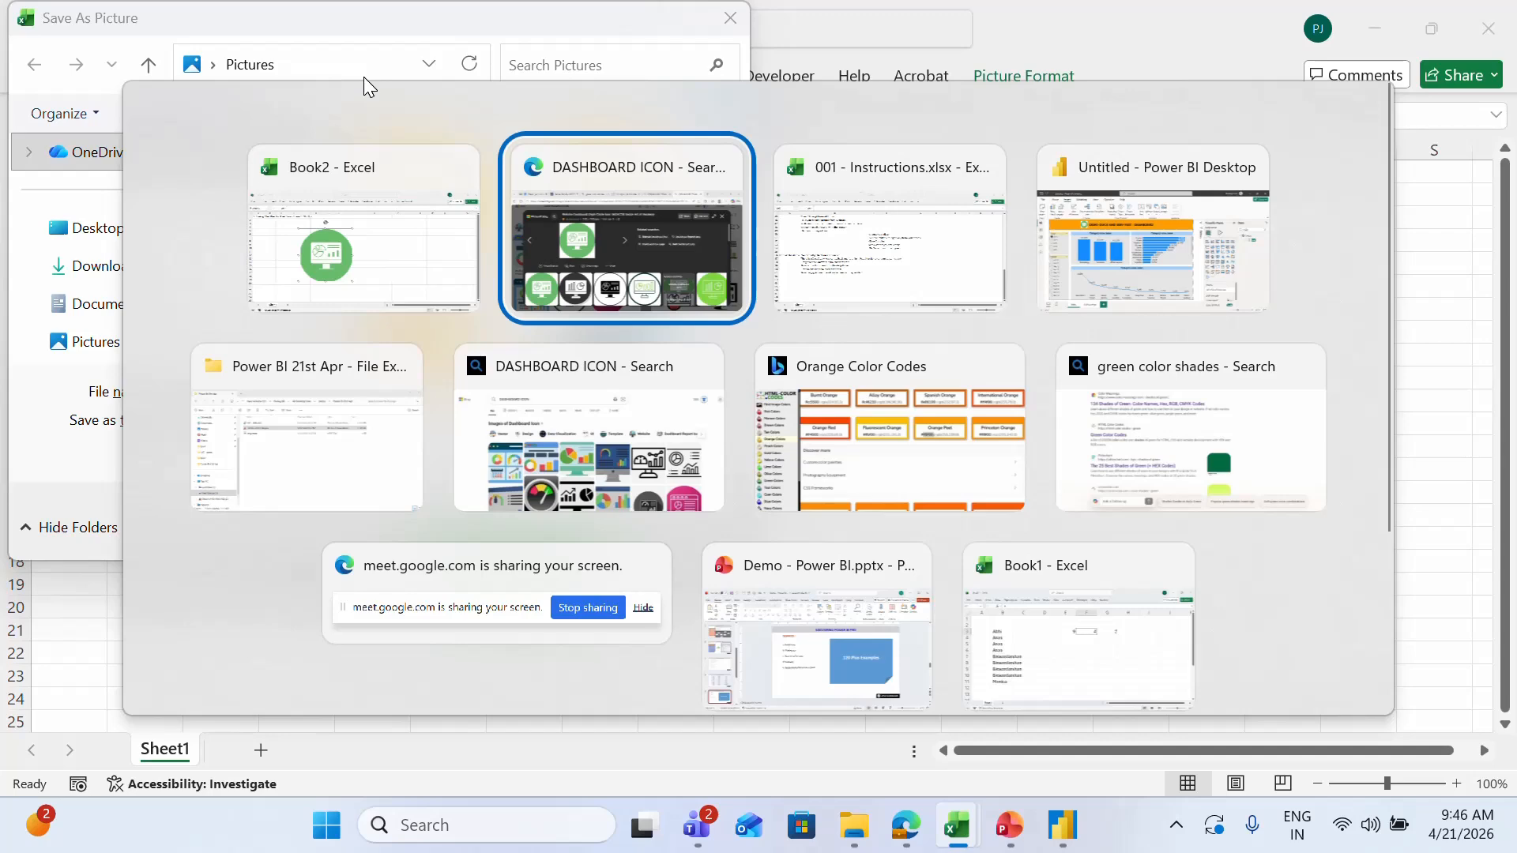
pyautogui.hotkey('alt', 'Tab')
pyautogui.hotkey('alt', 'Tab')
pyautogui.hotkey('alt', 'Tab')
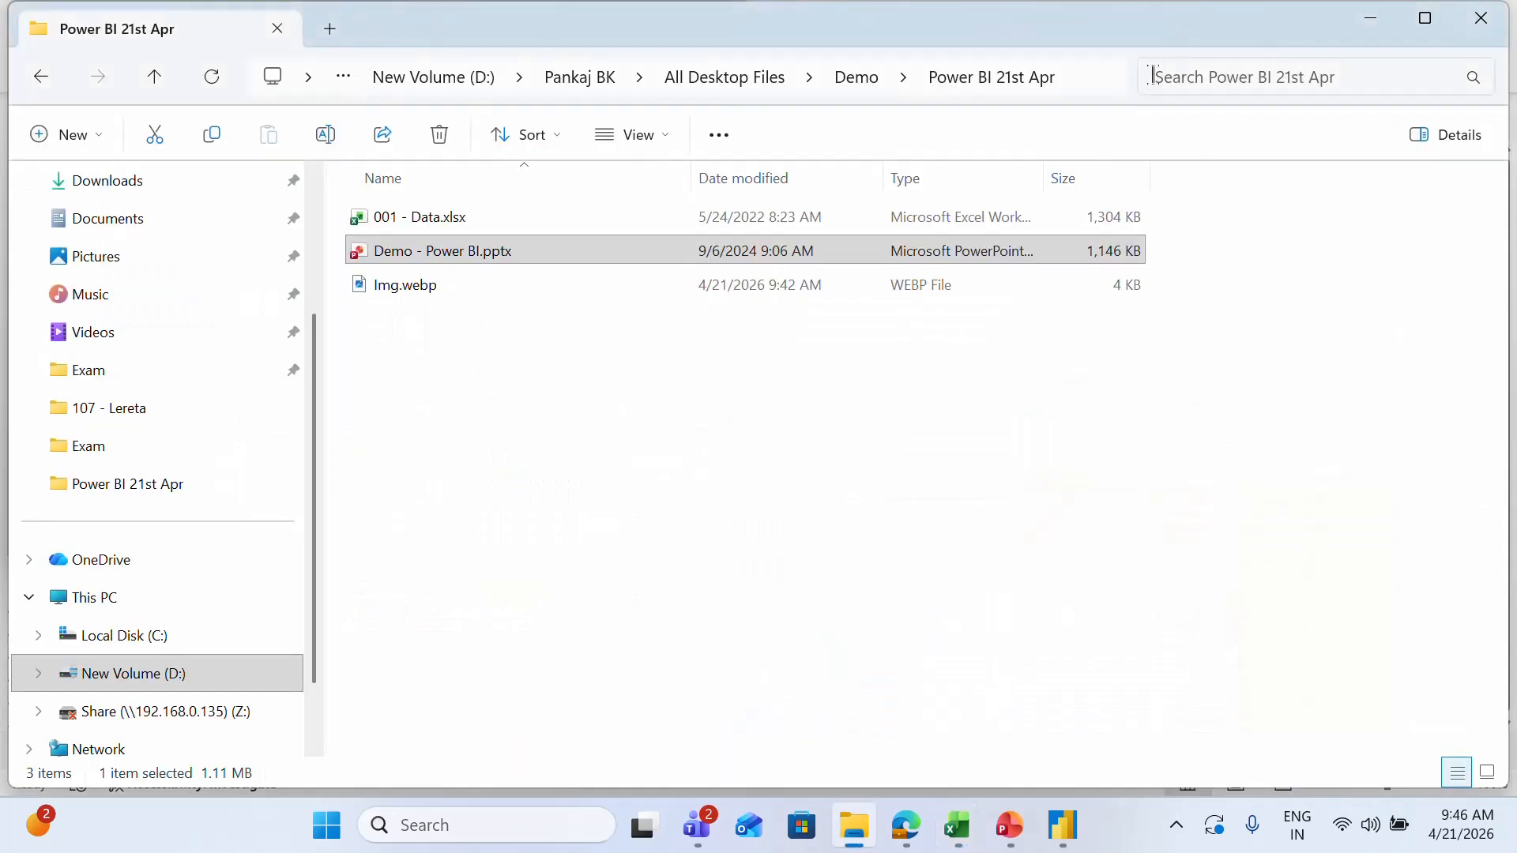
pyautogui.click(1099, 83)
pyautogui.hotkey('ctrl', 'c')
pyautogui.hotkey('alt', 'Tab')
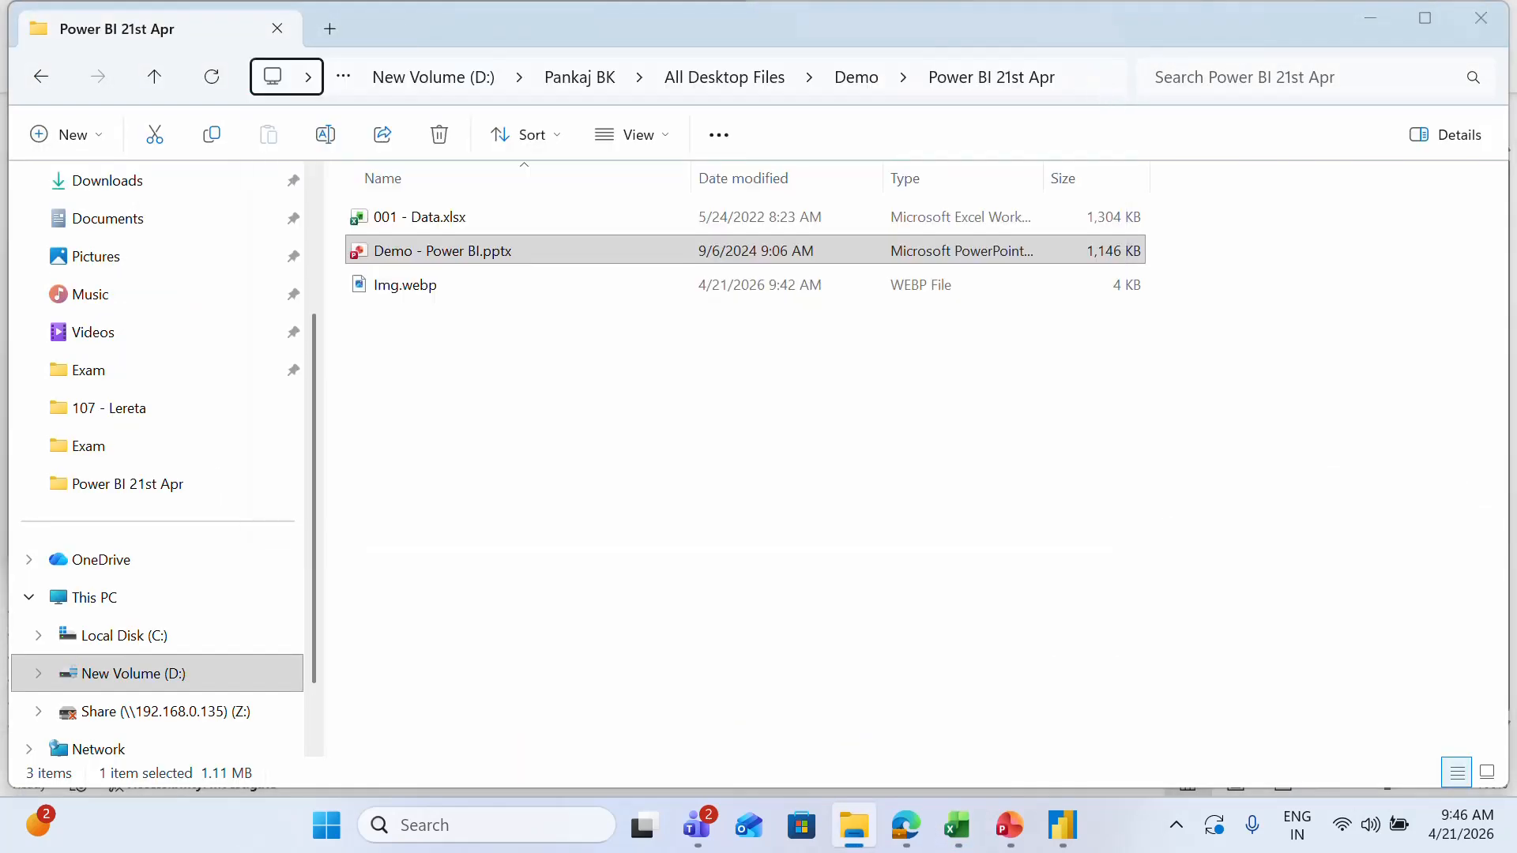
# Step: Set the save location to the copied Power BI 21st Apr folder path and save the icon as a PNG named Img2
pyautogui.click(395, 66)
pyautogui.hotkey('ctrl', 'v')
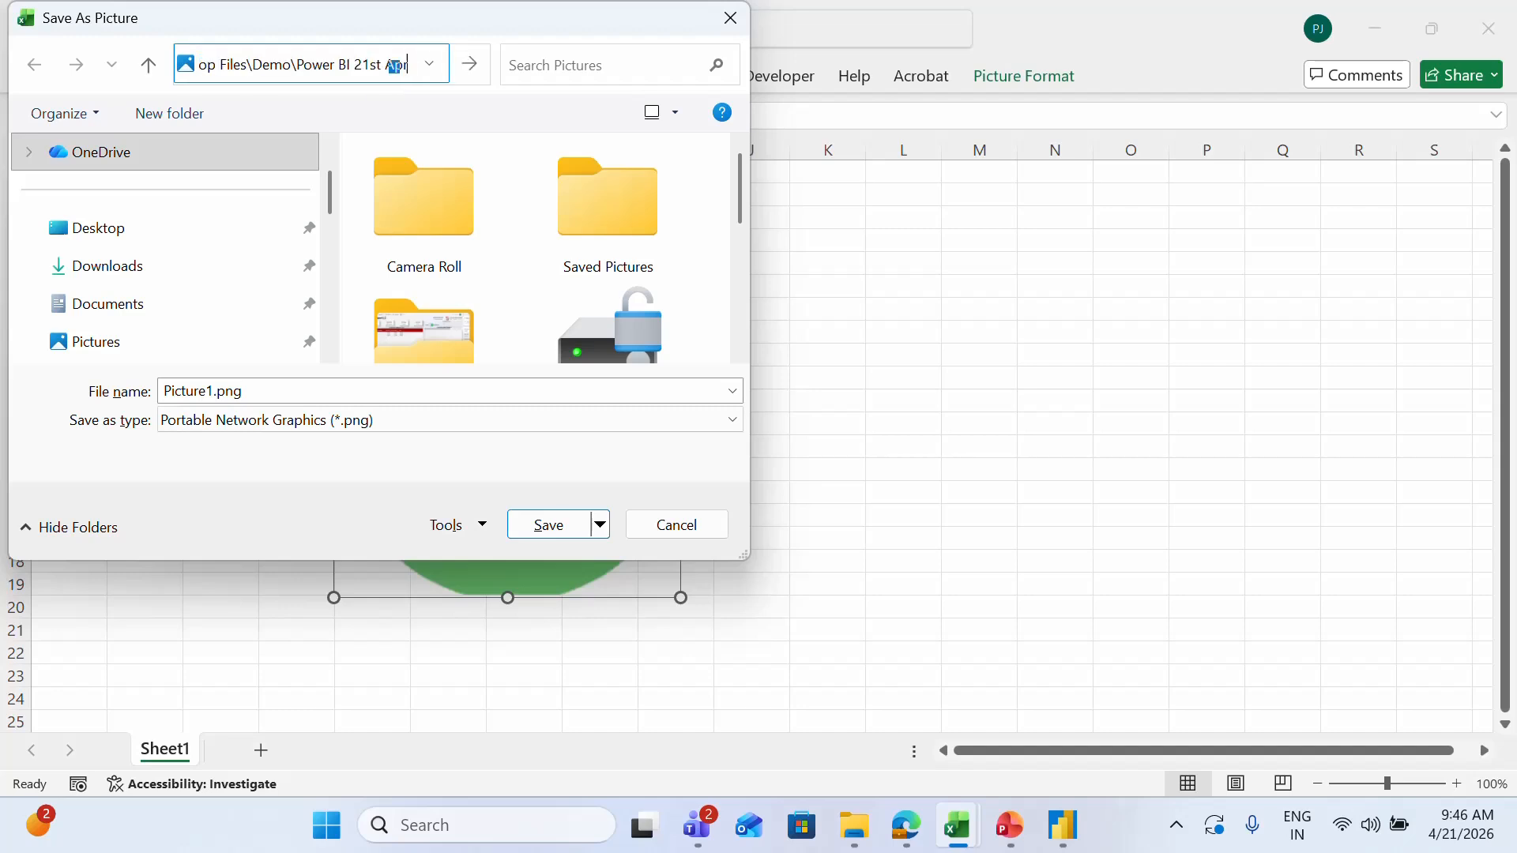
pyautogui.press('Return')
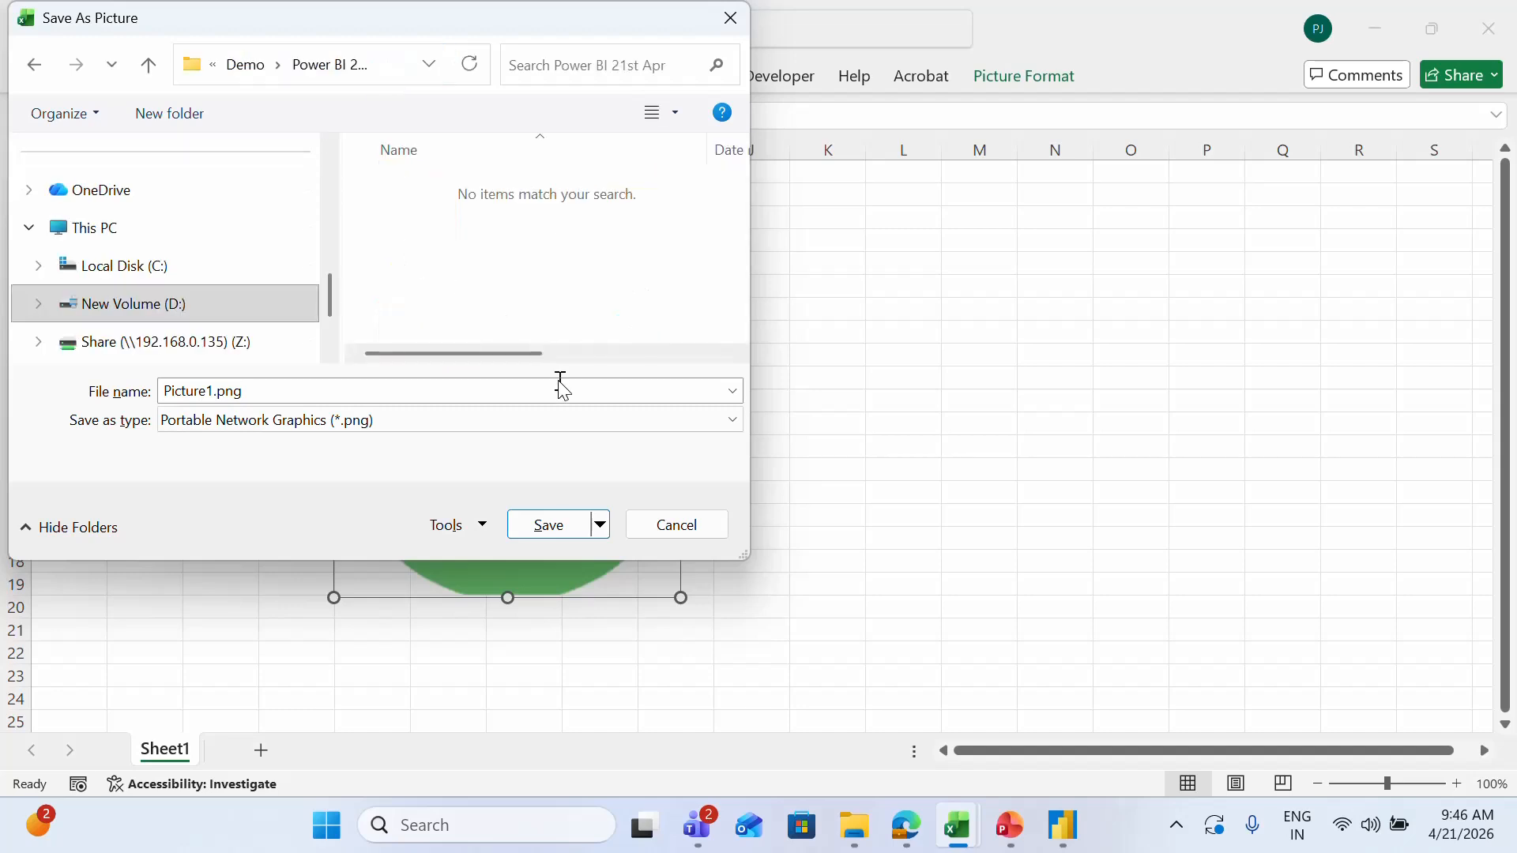
pyautogui.tripleClick(392, 390)
pyautogui.write('Img2')
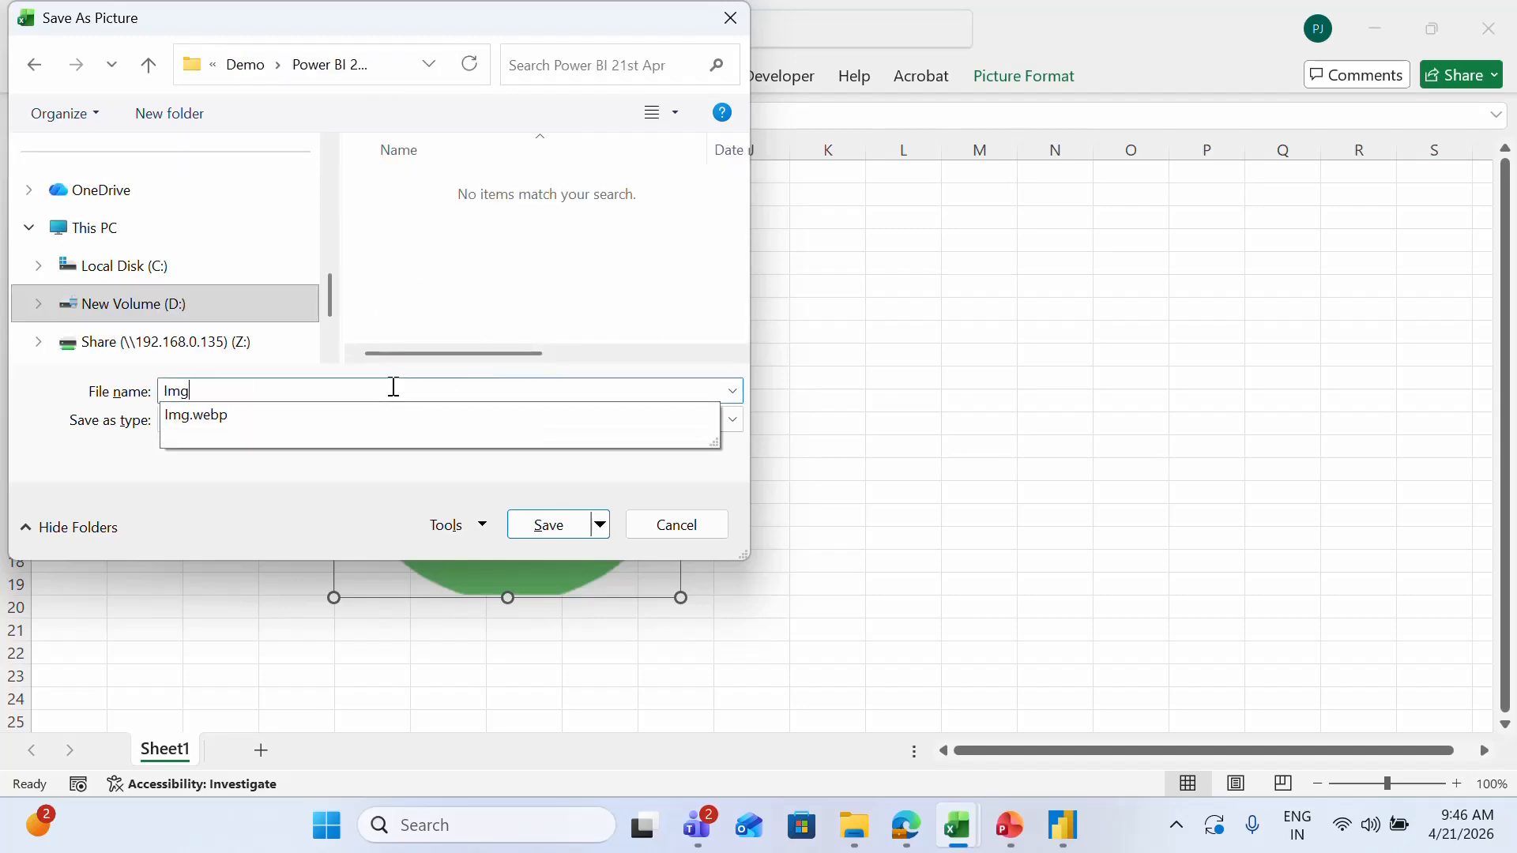
pyautogui.click(557, 525)
# Step: Switch to Power BI Desktop, replace the banner icon's image with Img2.png, and narrow the icon slightly
pyautogui.click(1061, 829)
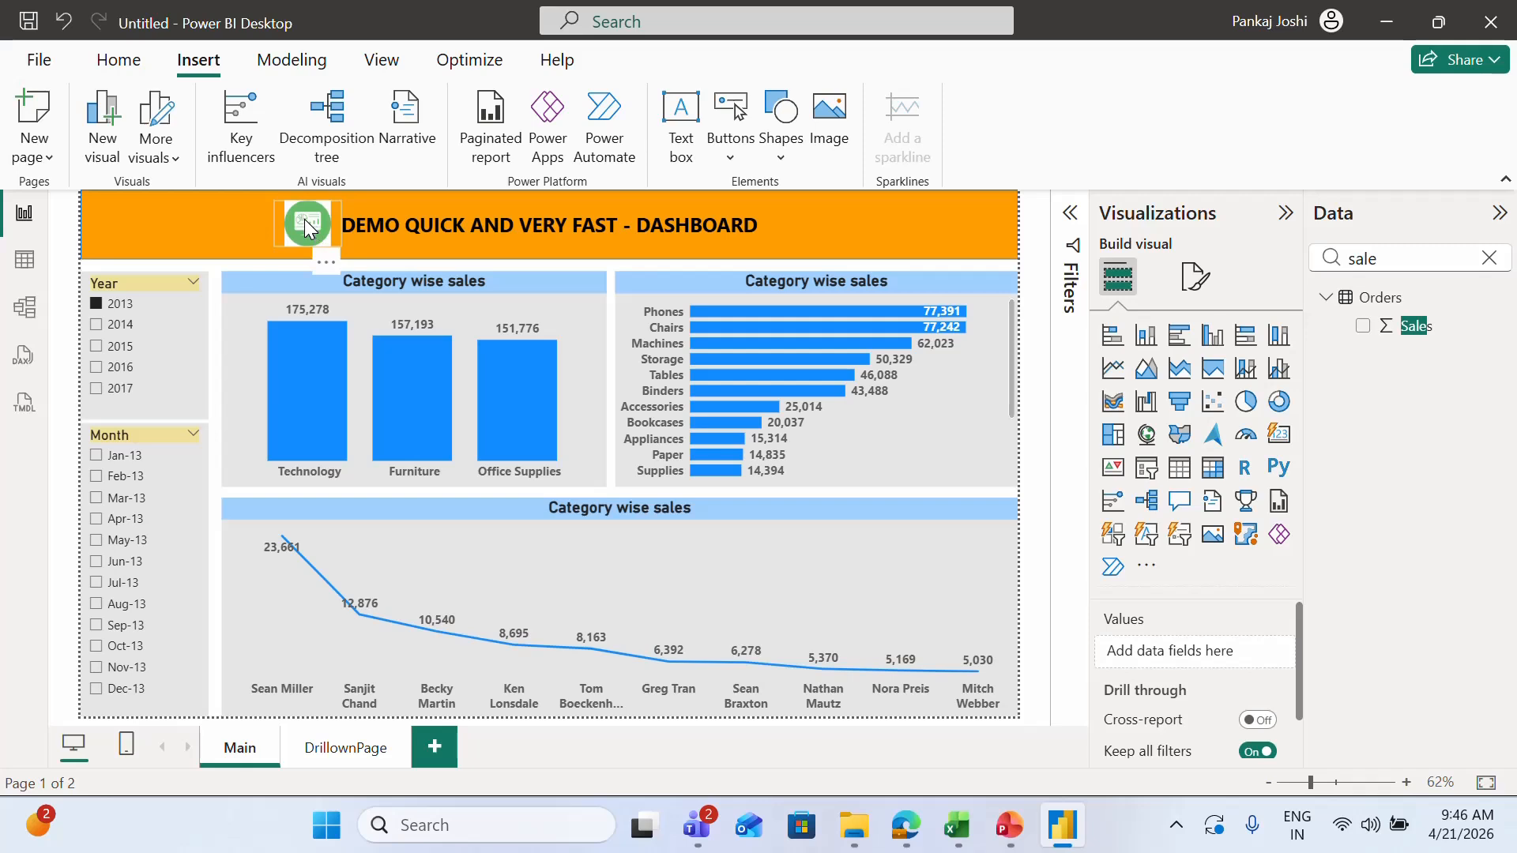
pyautogui.click(307, 228)
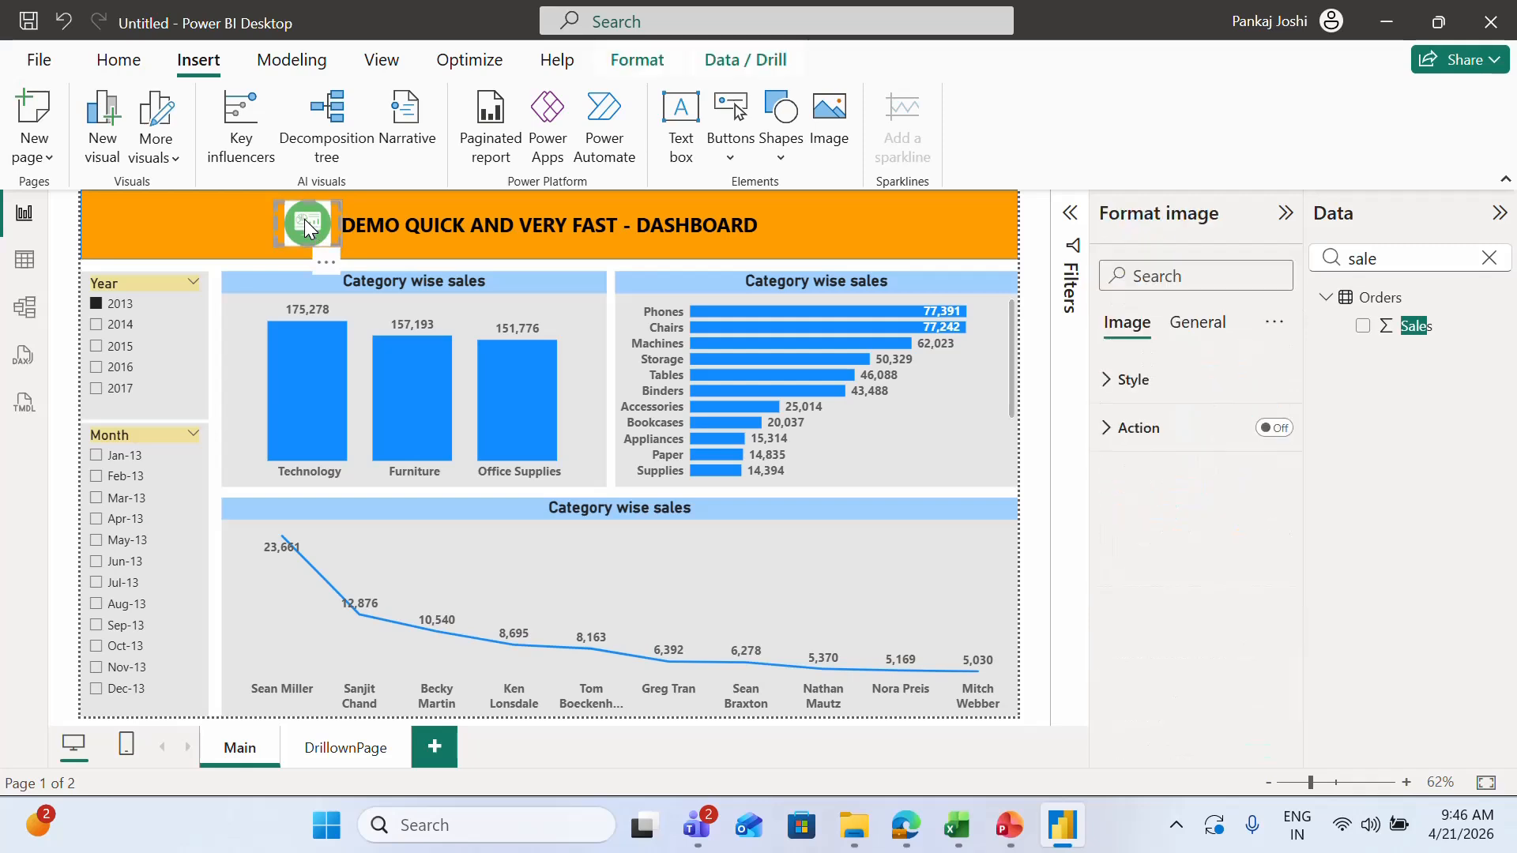
pyautogui.click(1123, 395)
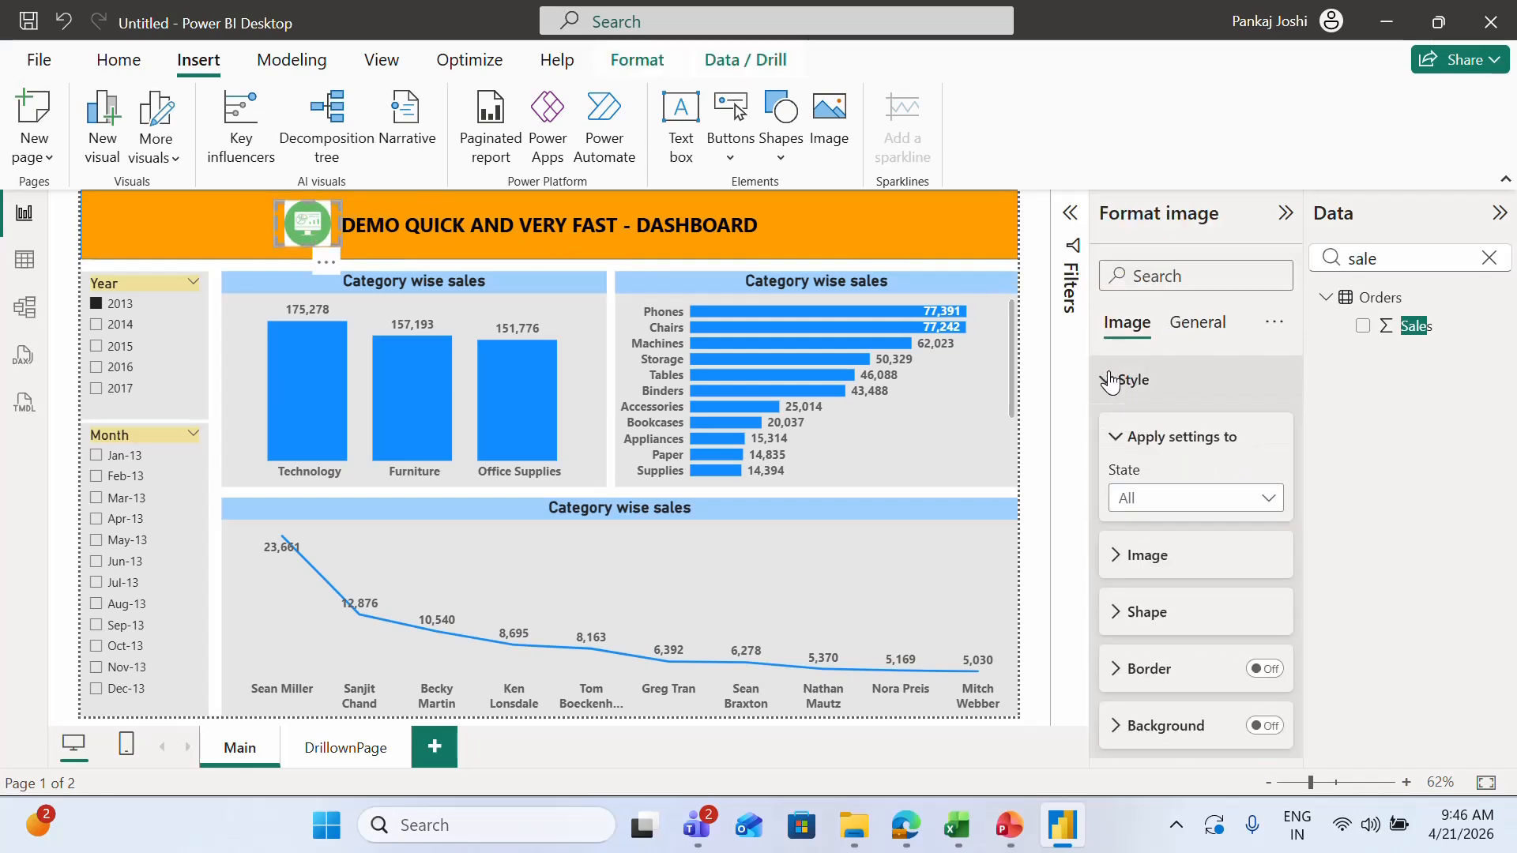
pyautogui.click(1117, 443)
pyautogui.click(1117, 498)
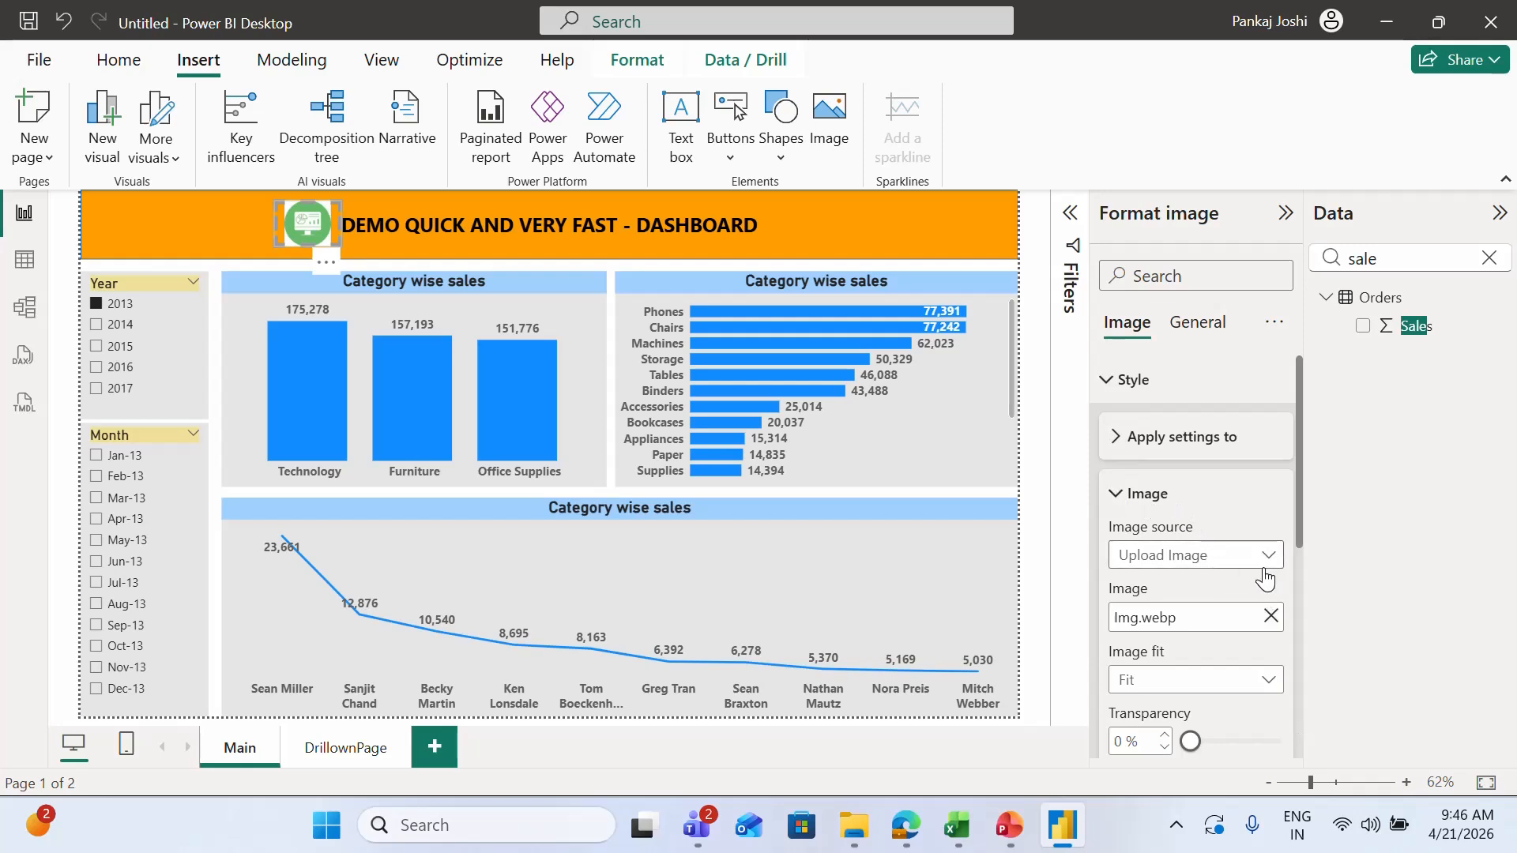
pyautogui.click(1271, 616)
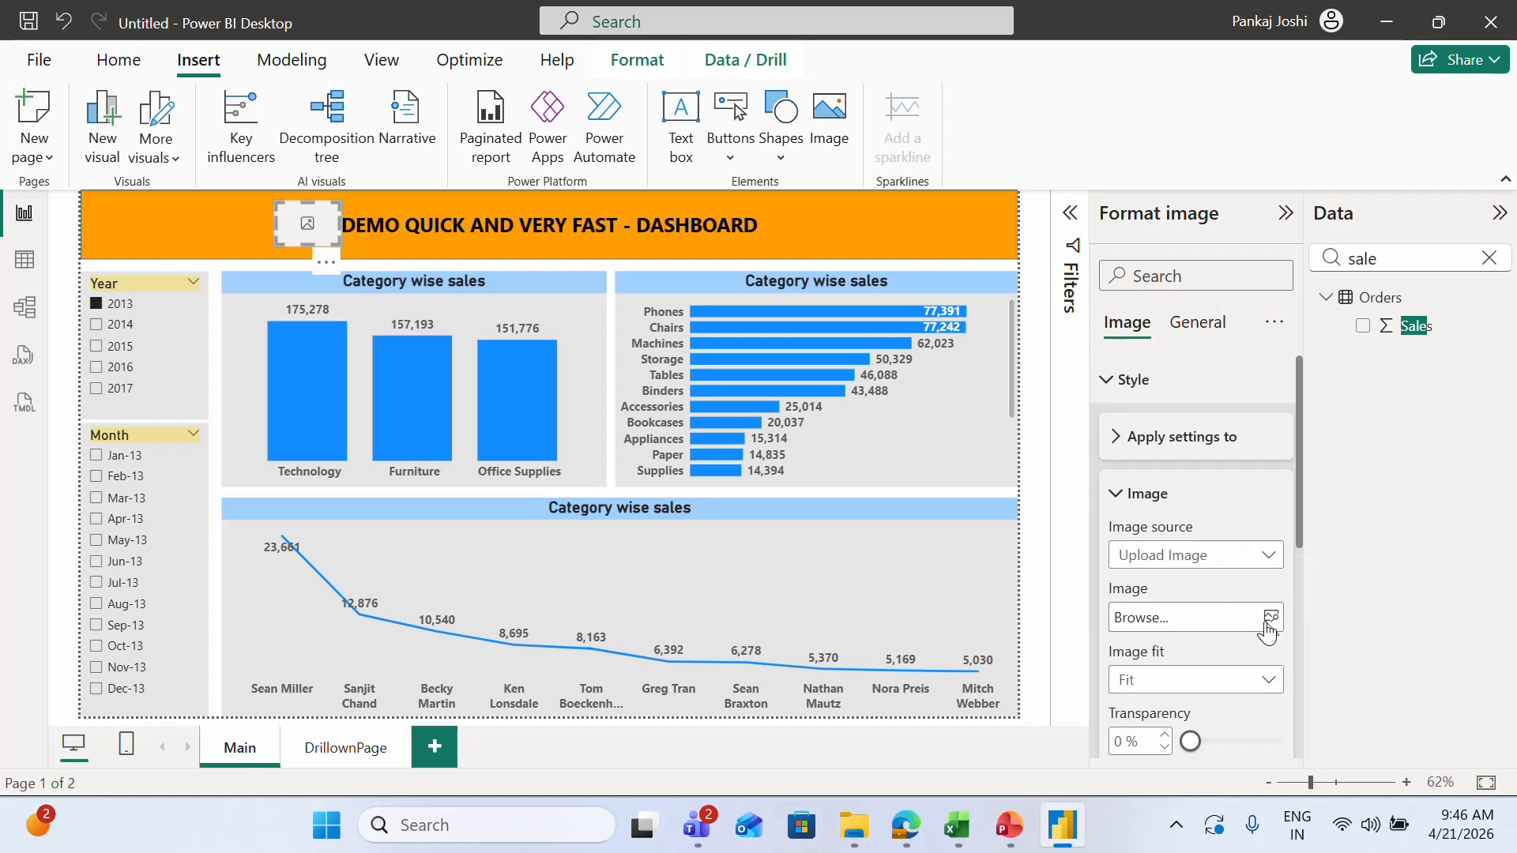
pyautogui.click(1267, 624)
pyautogui.click(646, 268)
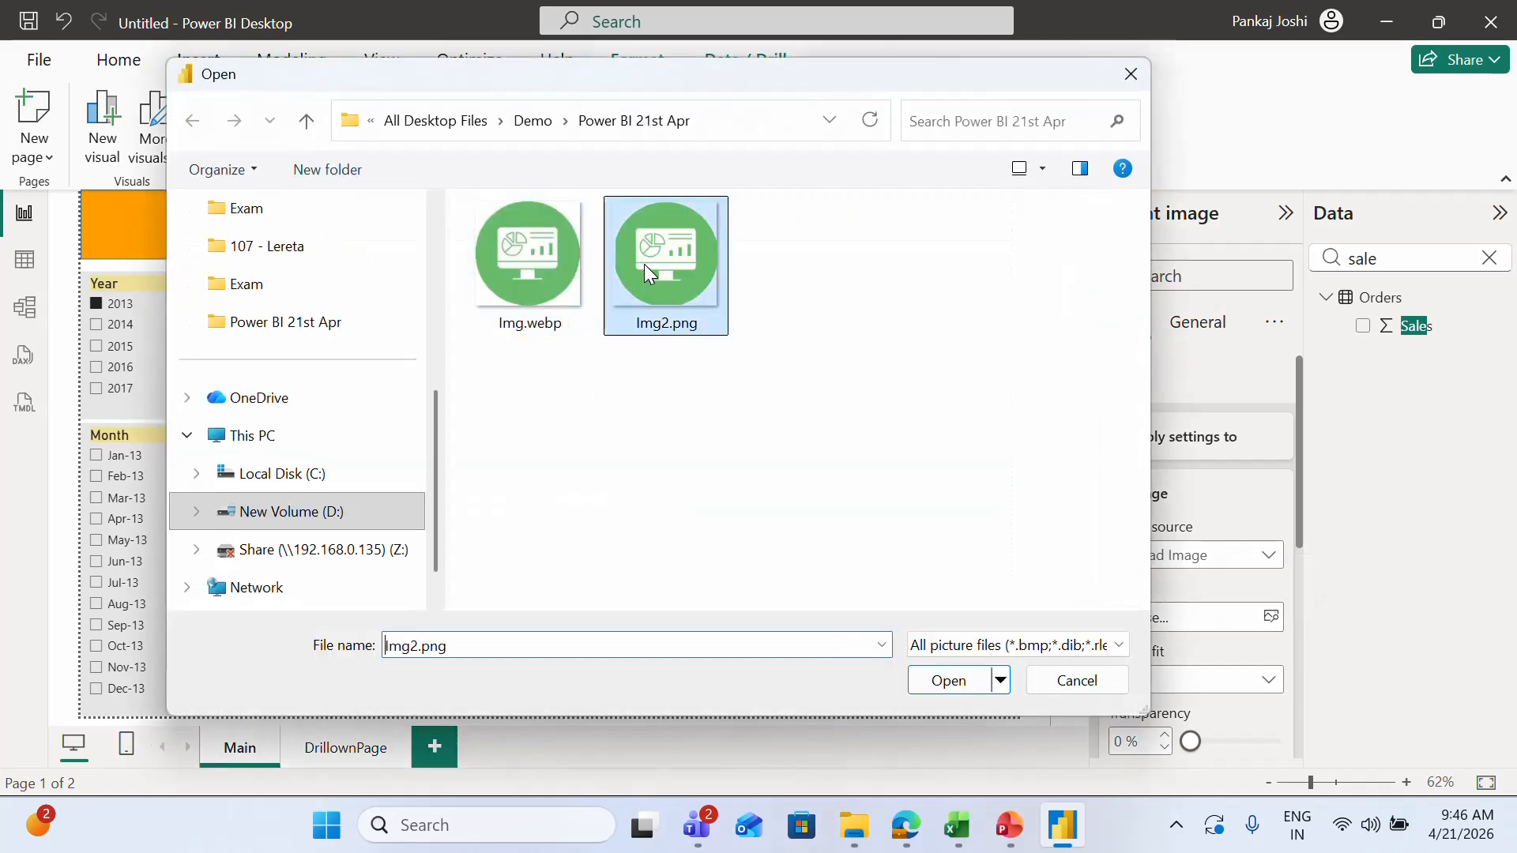
pyautogui.doubleClick(645, 266)
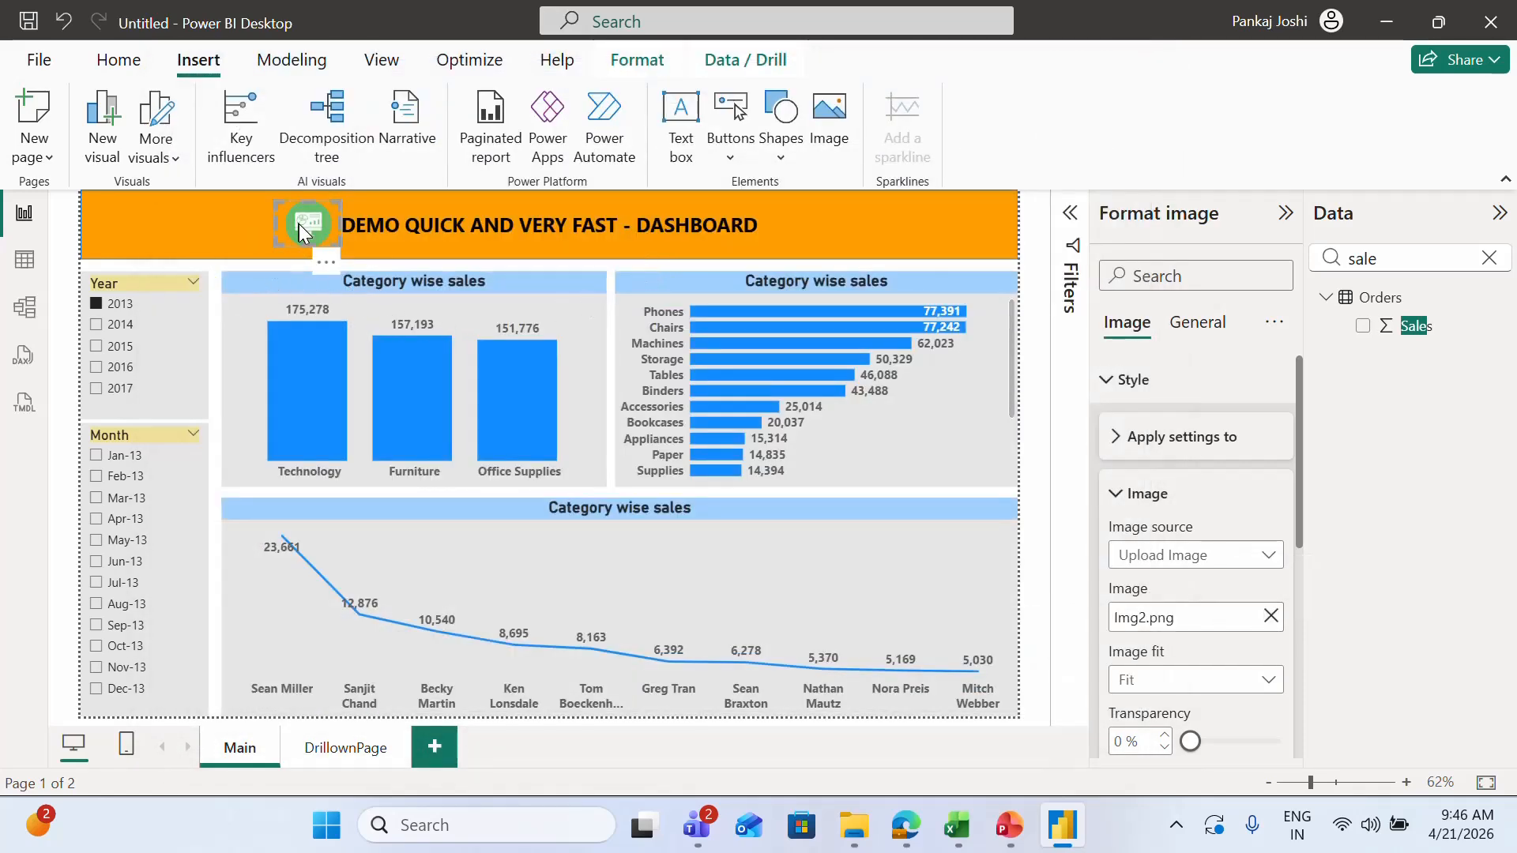
pyautogui.moveTo(275, 202); pyautogui.dragTo(285, 199)
pyautogui.click(241, 259)
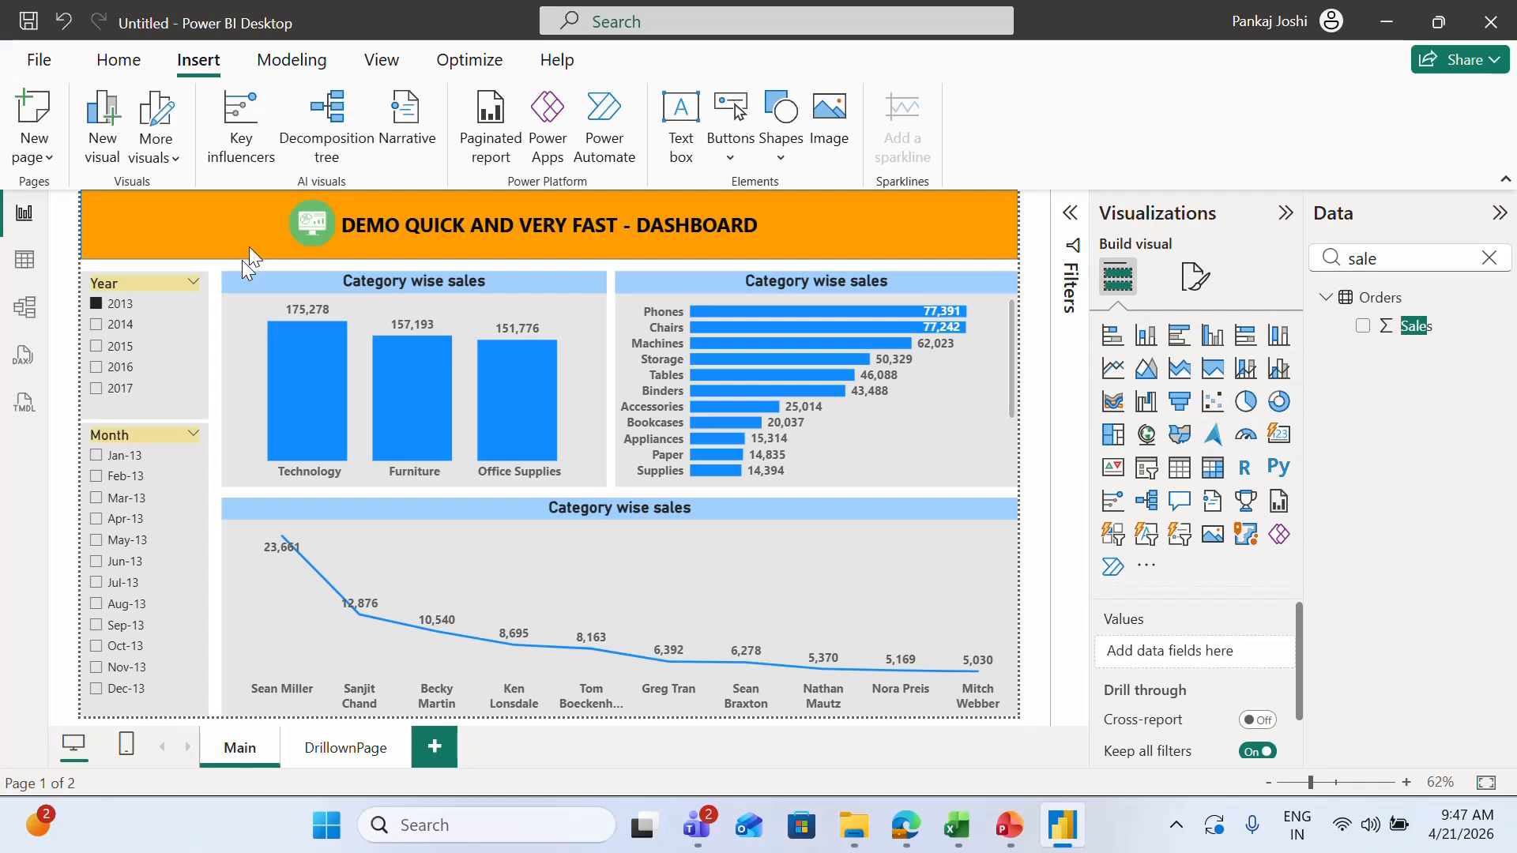
# Step: Check how selecting the third customer on the line chart highlights the other charts, and clear that selection
pyautogui.click(315, 222)
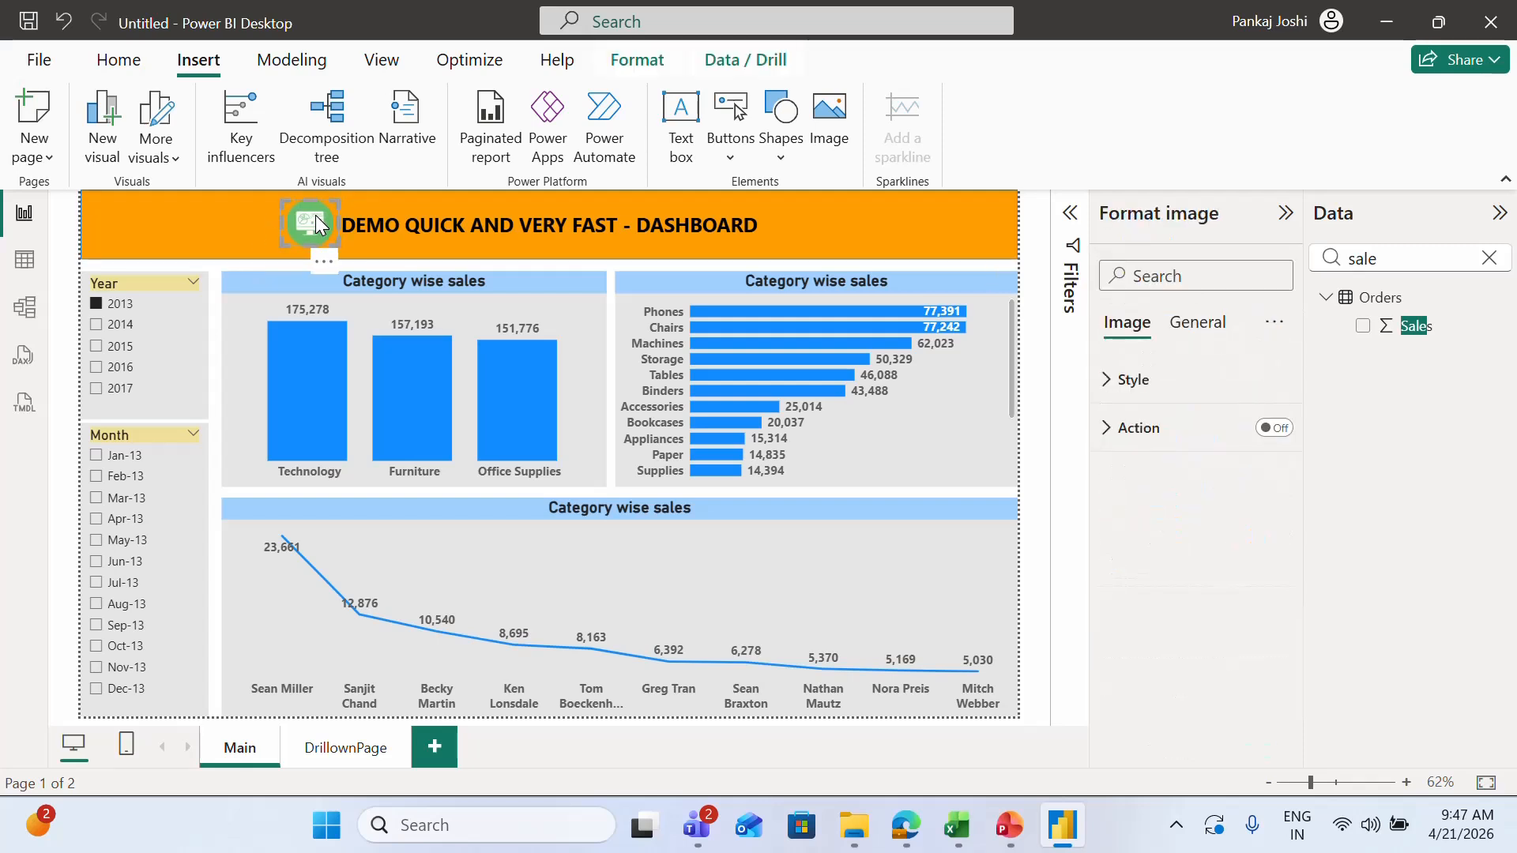
pyautogui.moveTo(747, 313)
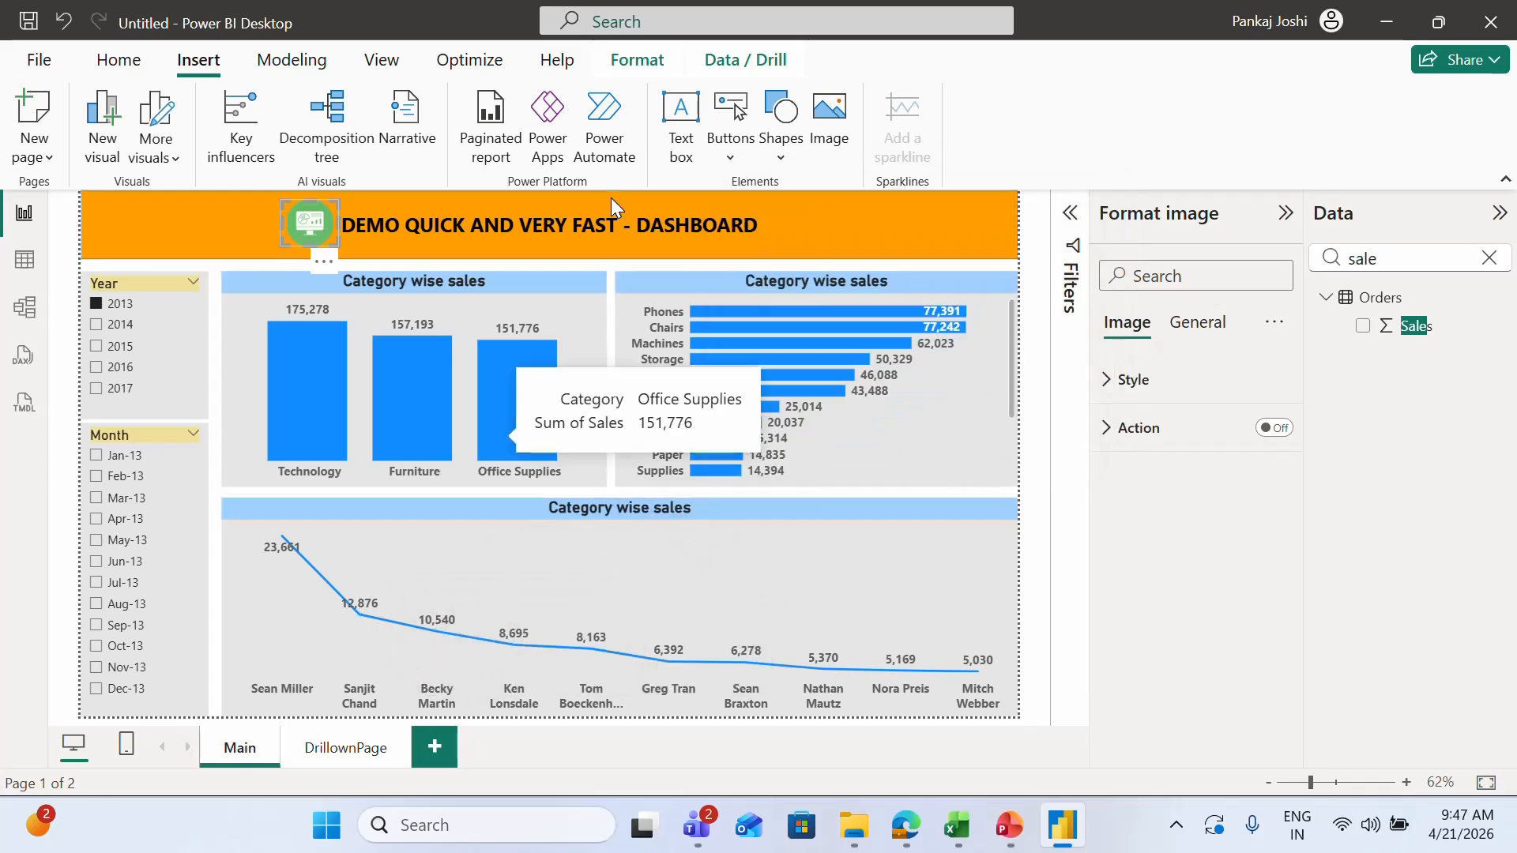
pyautogui.click(435, 690)
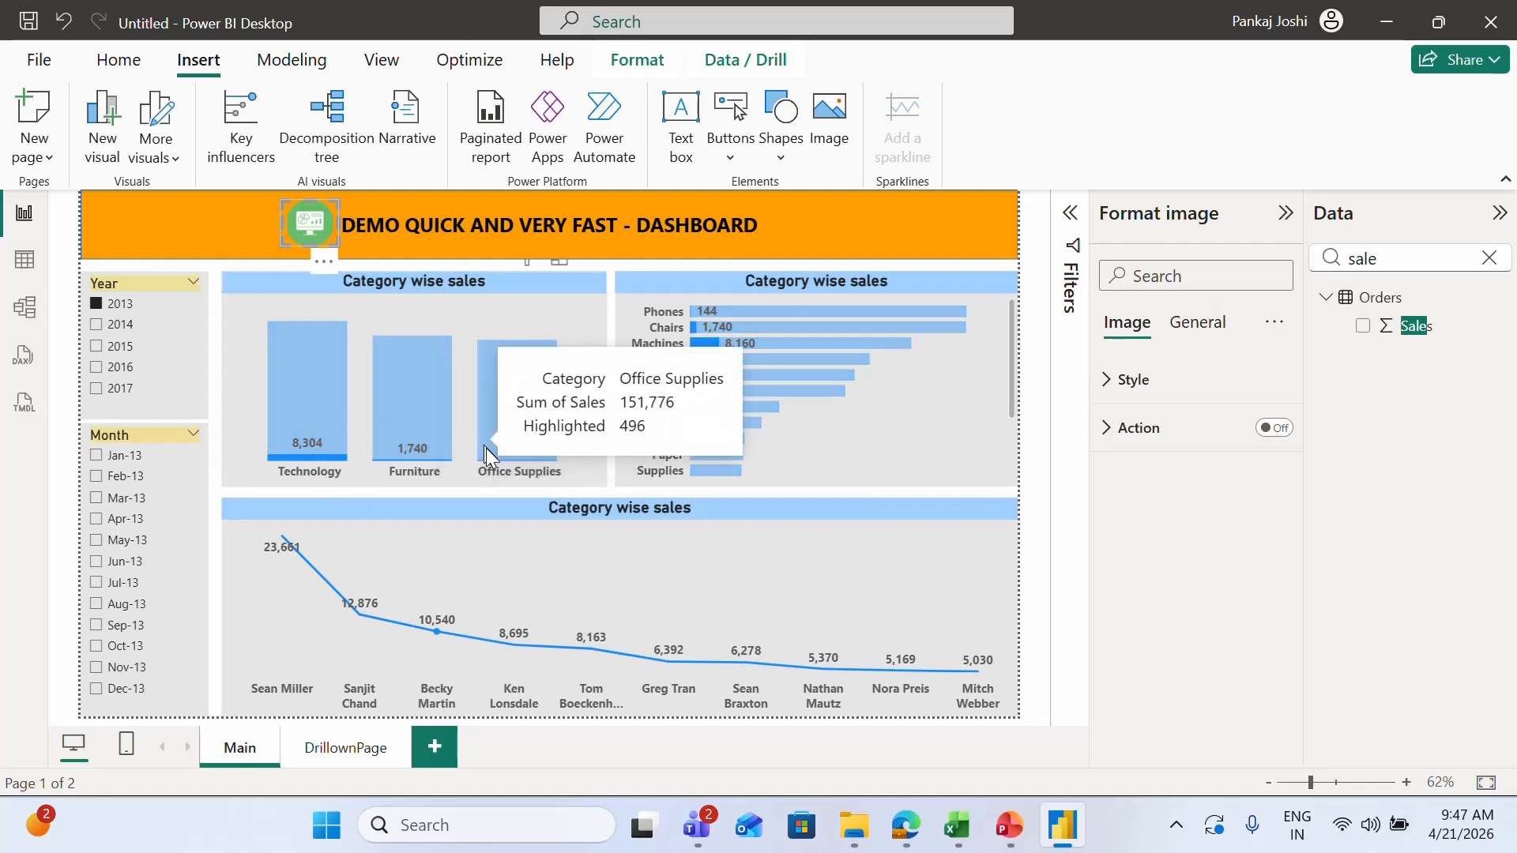
pyautogui.click(438, 703)
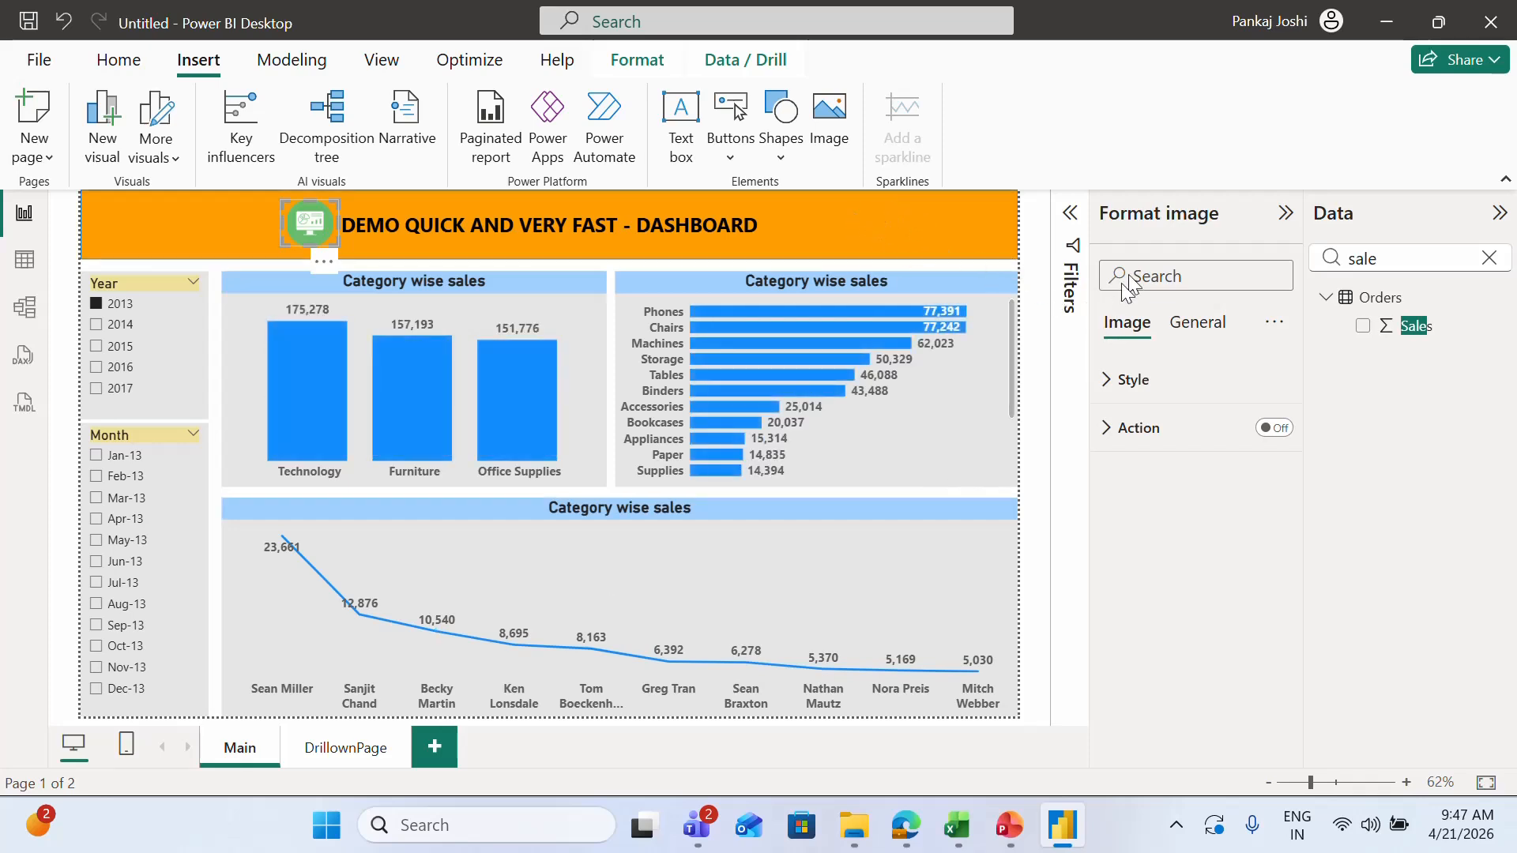
pyautogui.click(1285, 213)
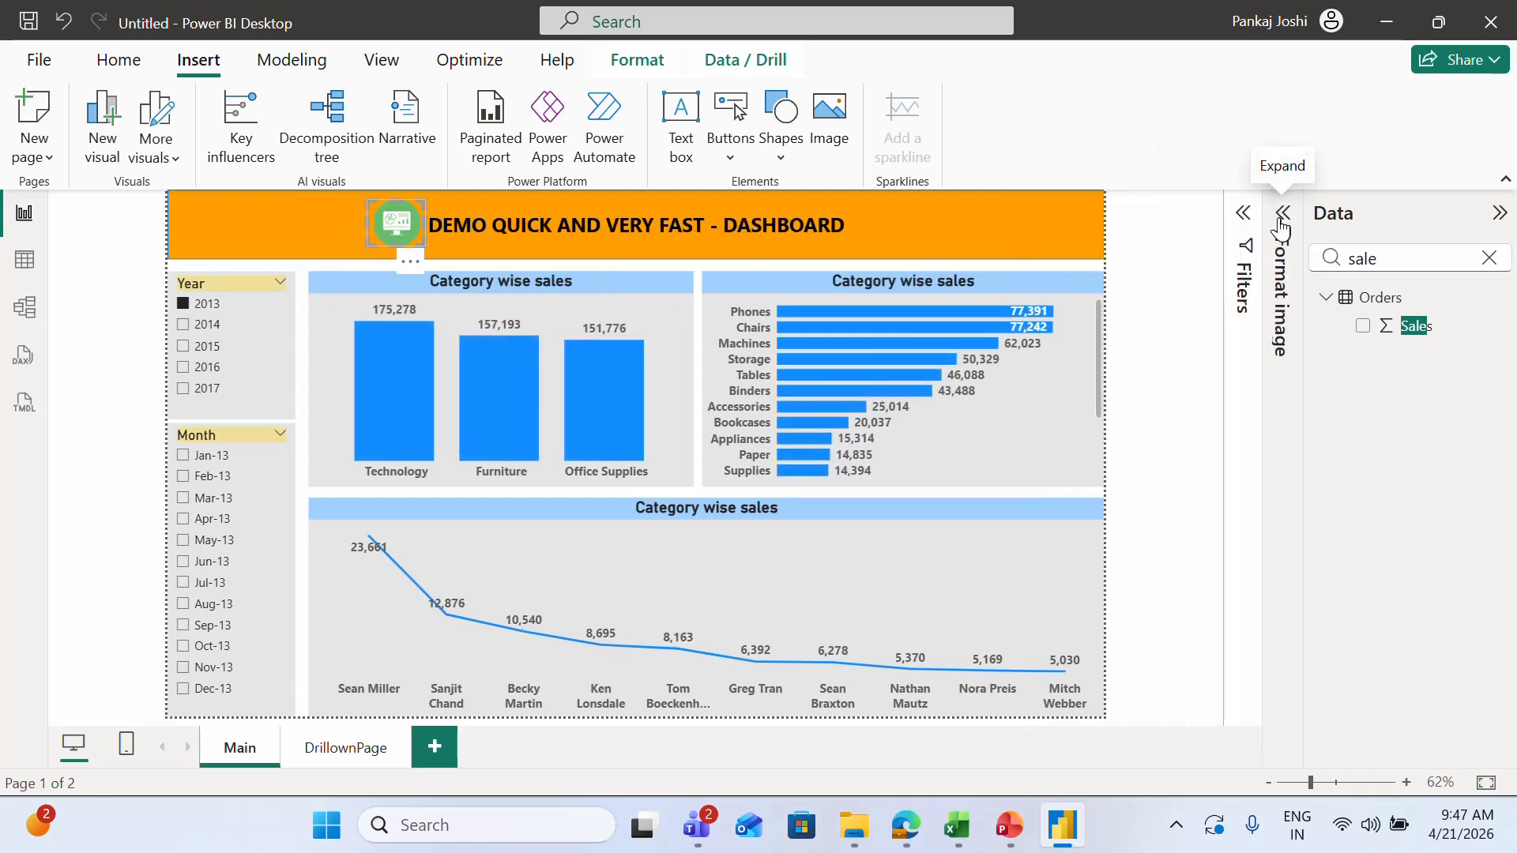
pyautogui.click(1281, 222)
pyautogui.click(1205, 325)
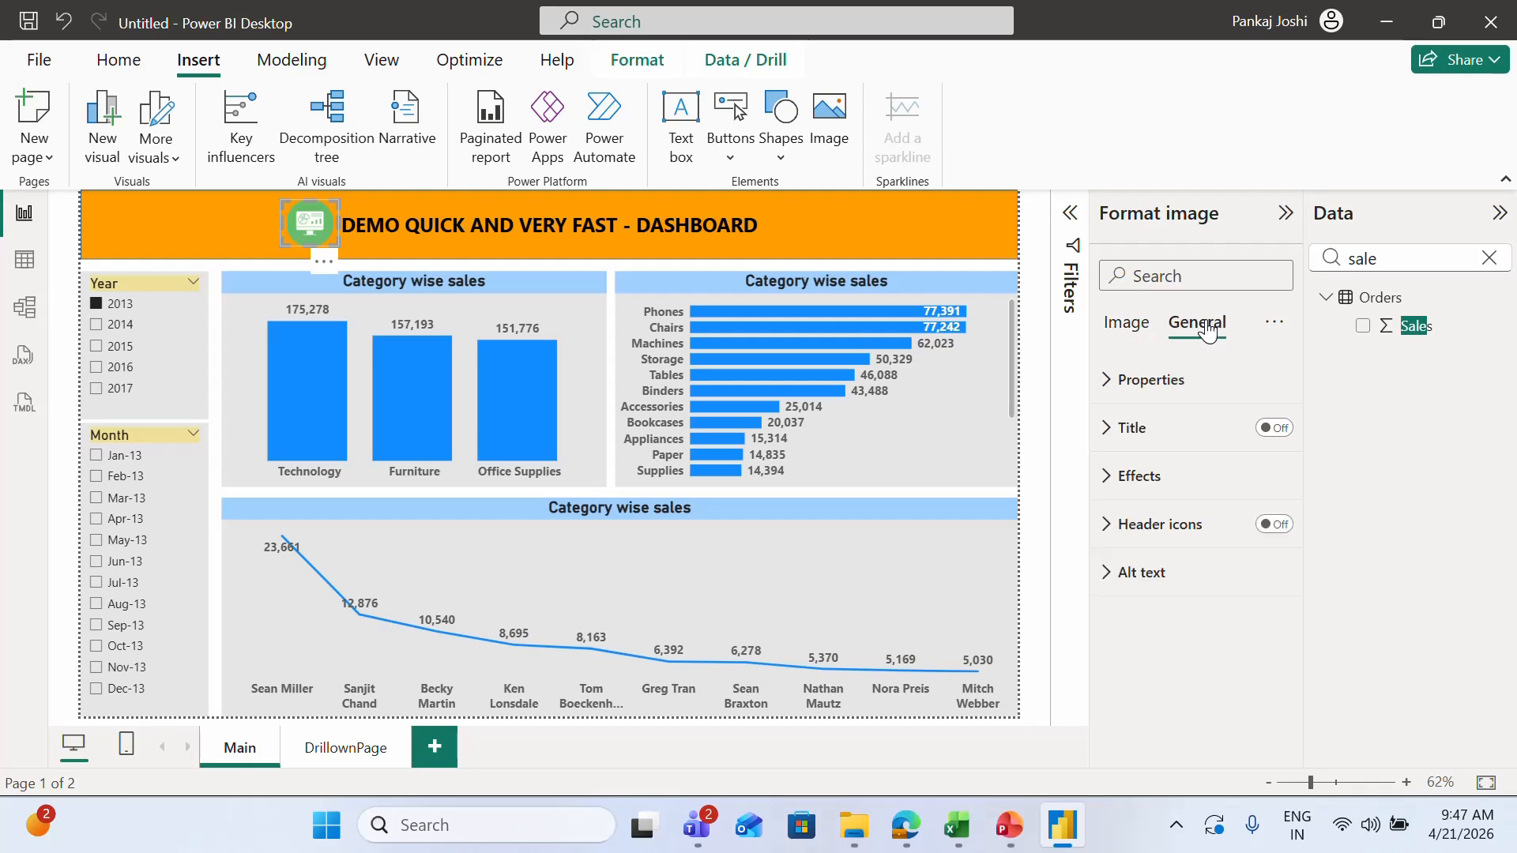
pyautogui.click(869, 267)
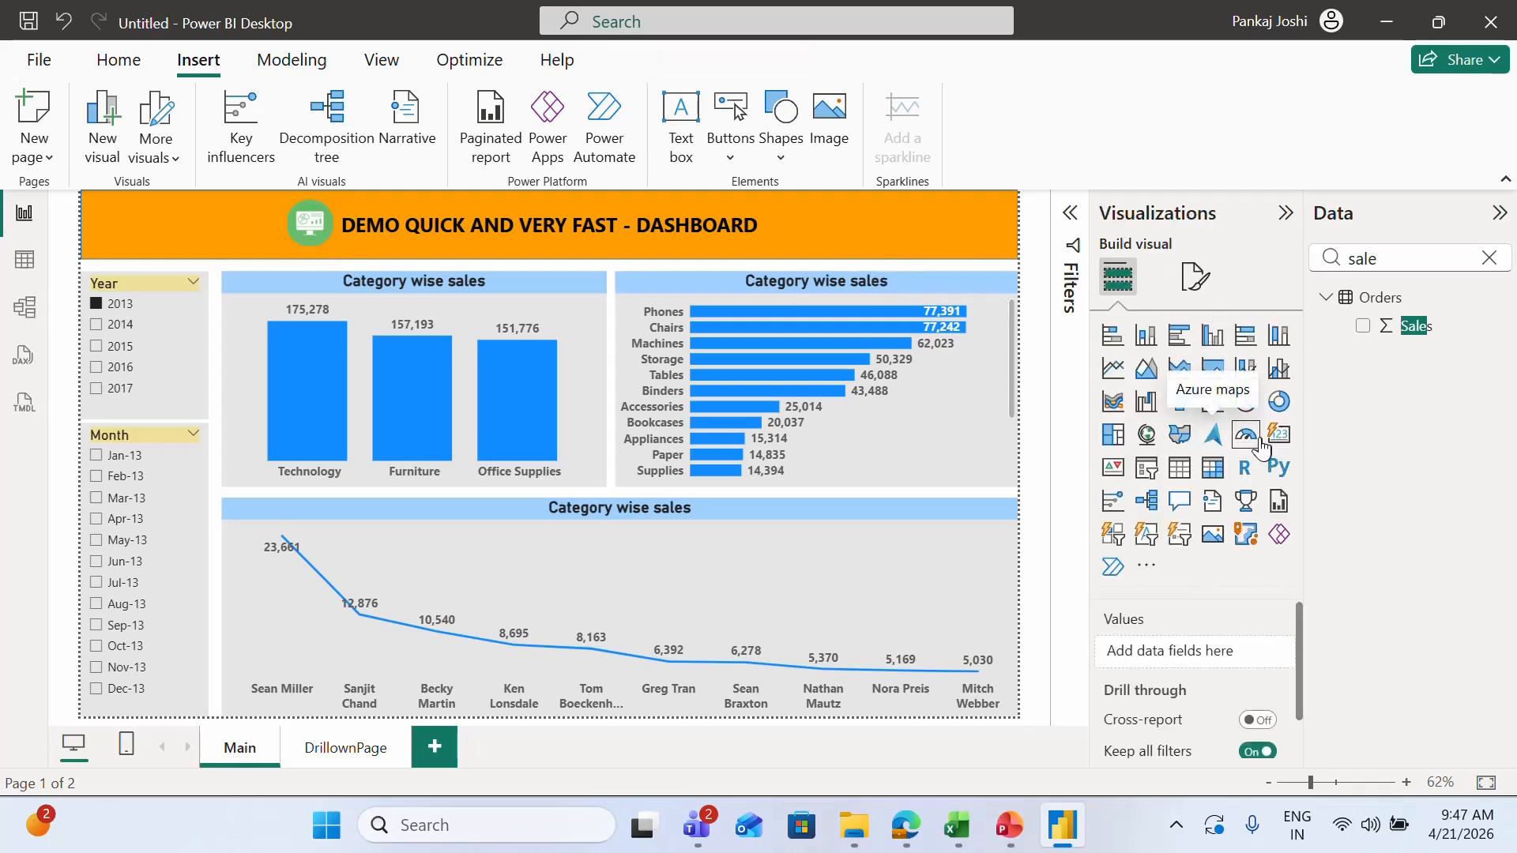
# Step: Restore the default set of visuals in the visualization gallery
pyautogui.click(1147, 568)
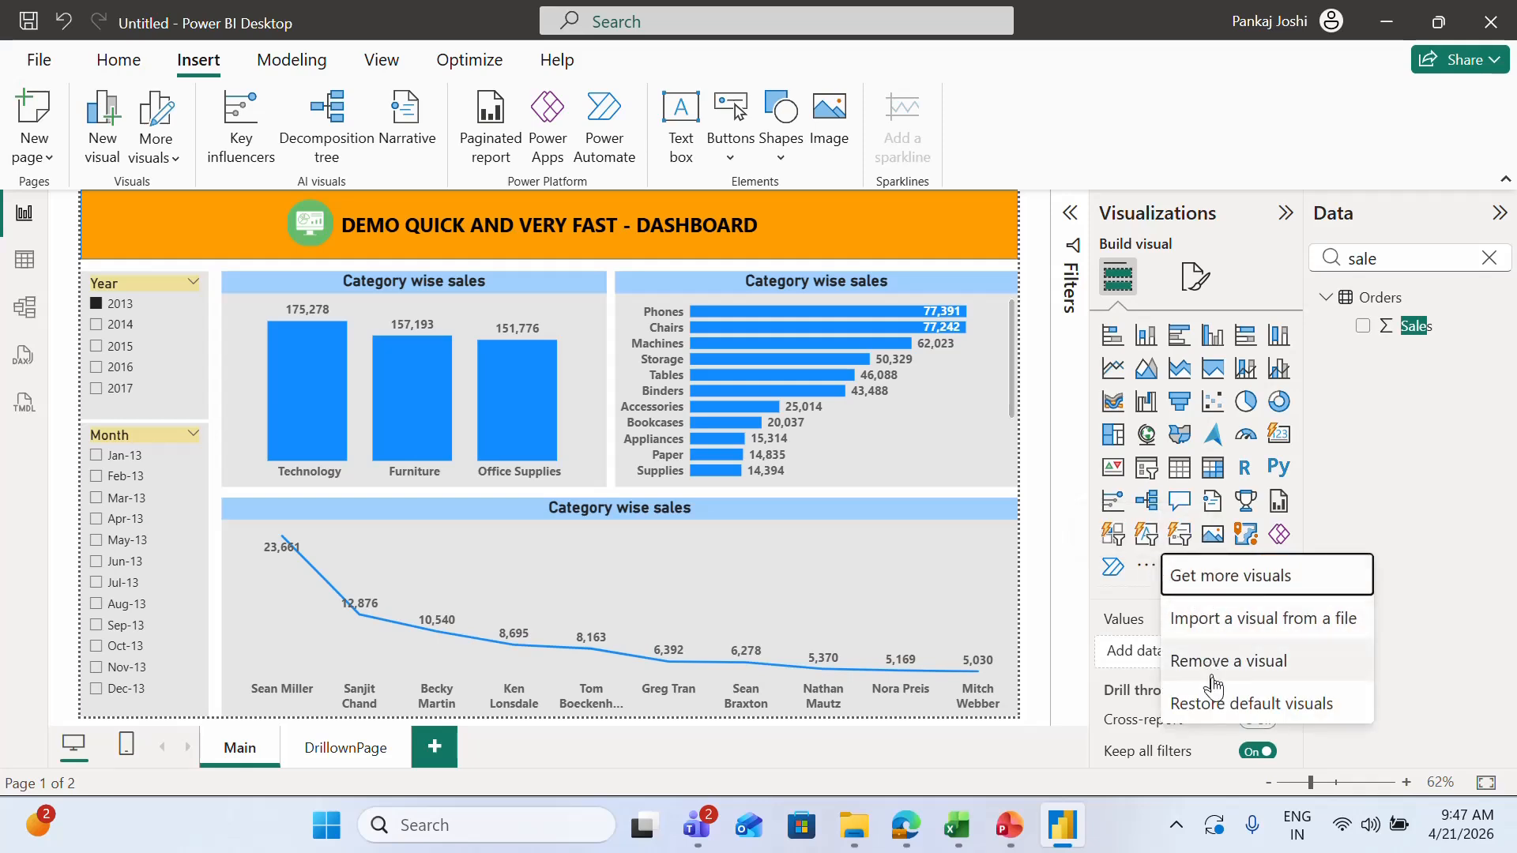
pyautogui.click(1189, 702)
pyautogui.click(885, 466)
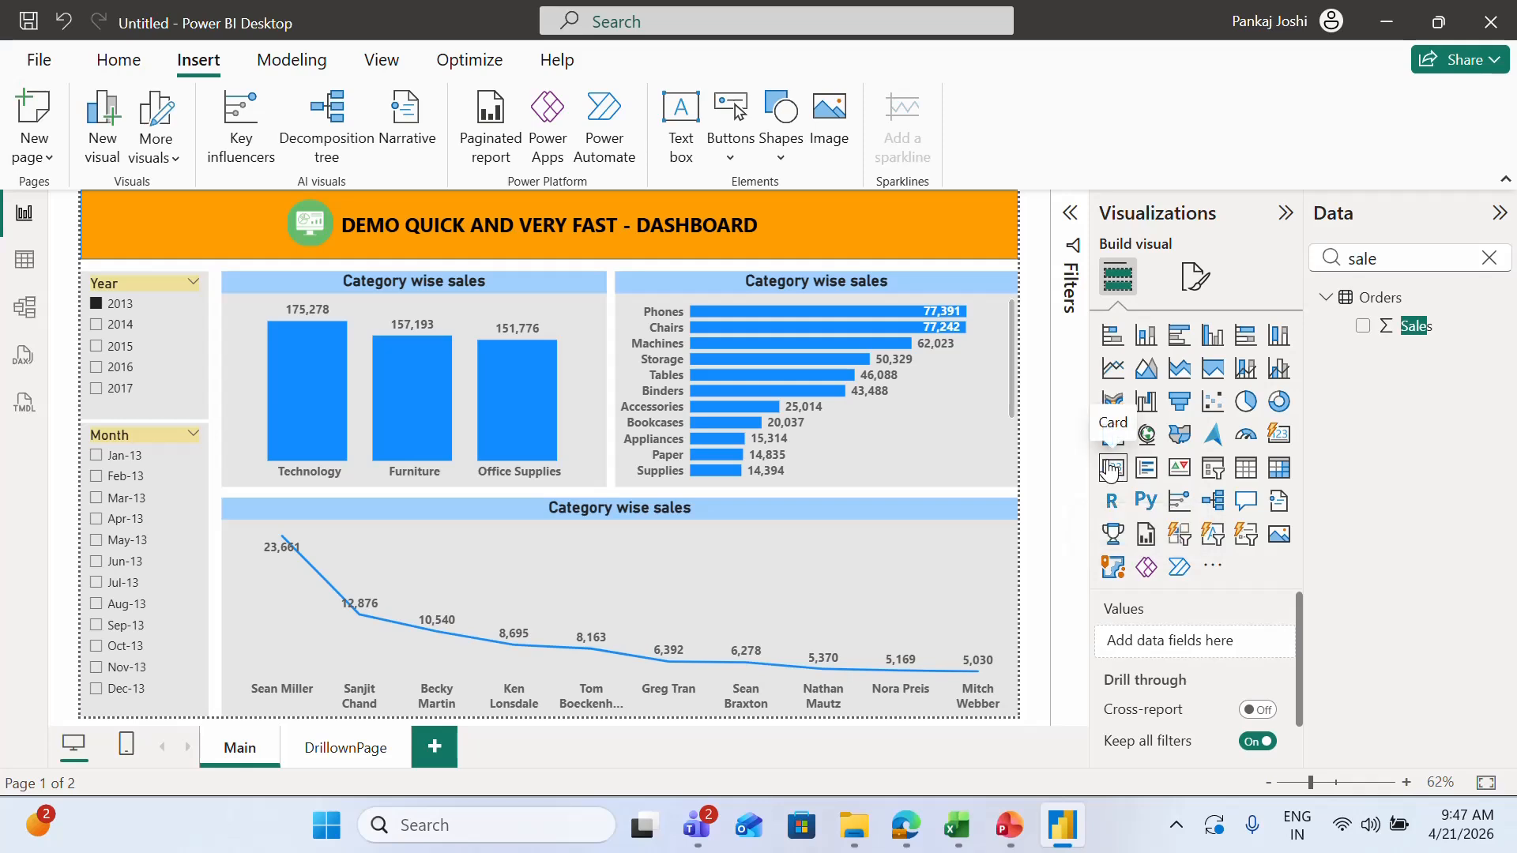
# Step: Add a small card visual to the banner beside the dashboard title and fill it with the Sales field from Orders
pyautogui.click(1111, 469)
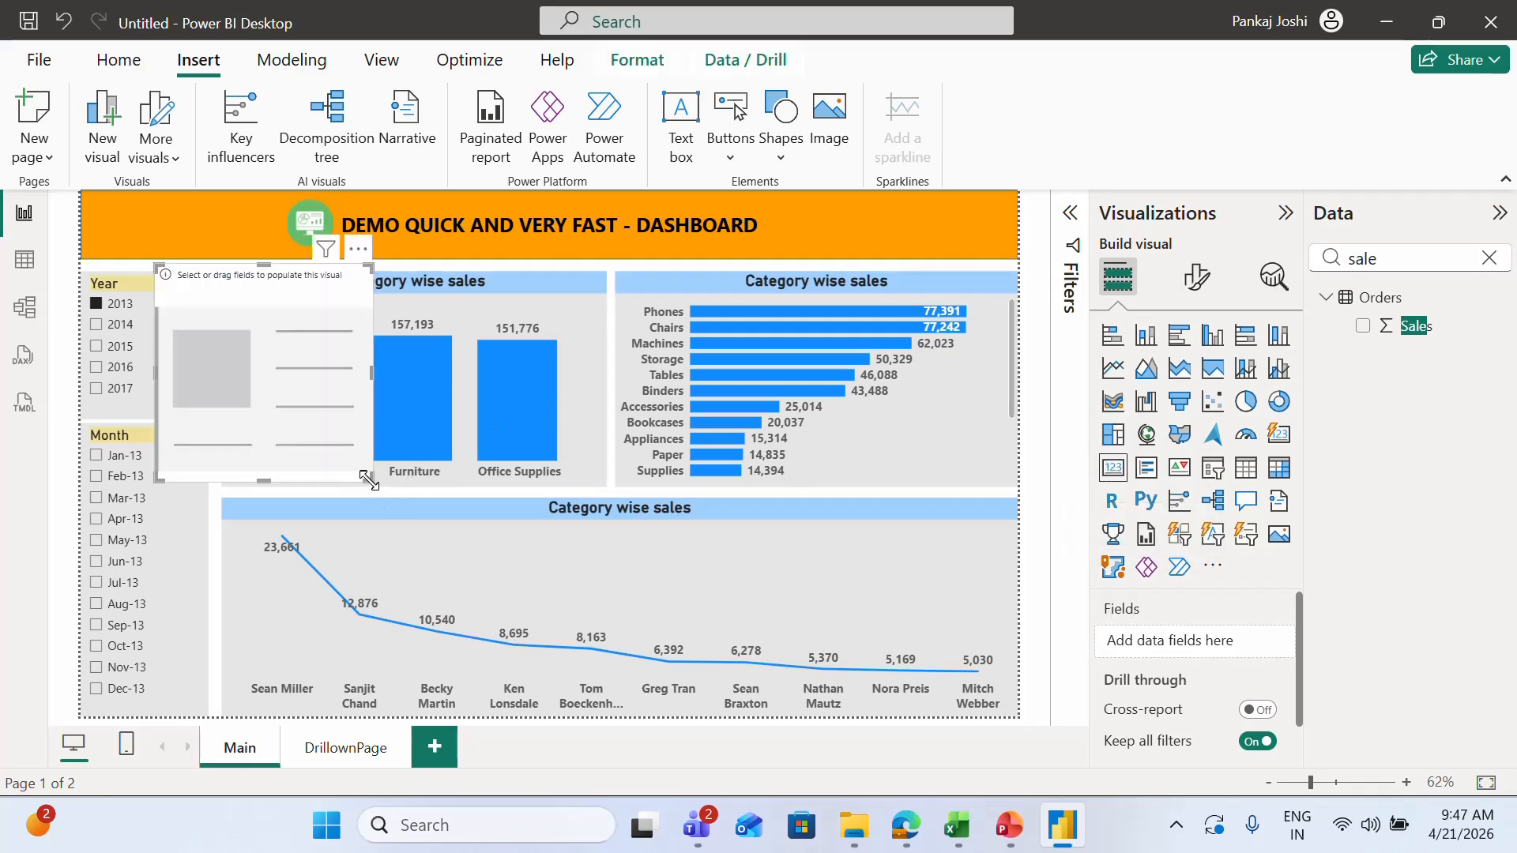
pyautogui.moveTo(368, 480); pyautogui.dragTo(836, 190)
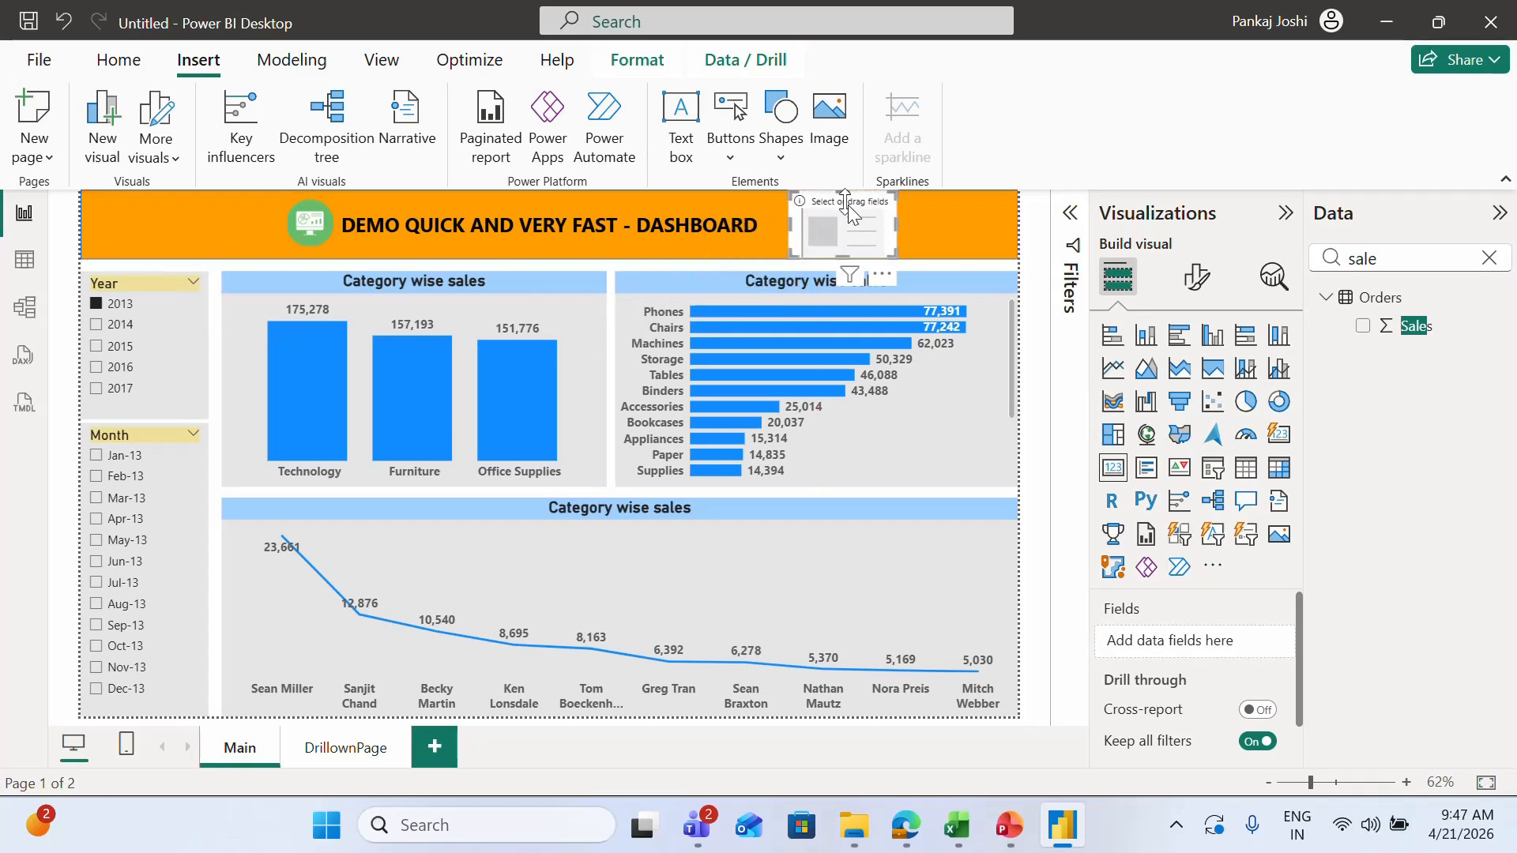
pyautogui.click(1489, 258)
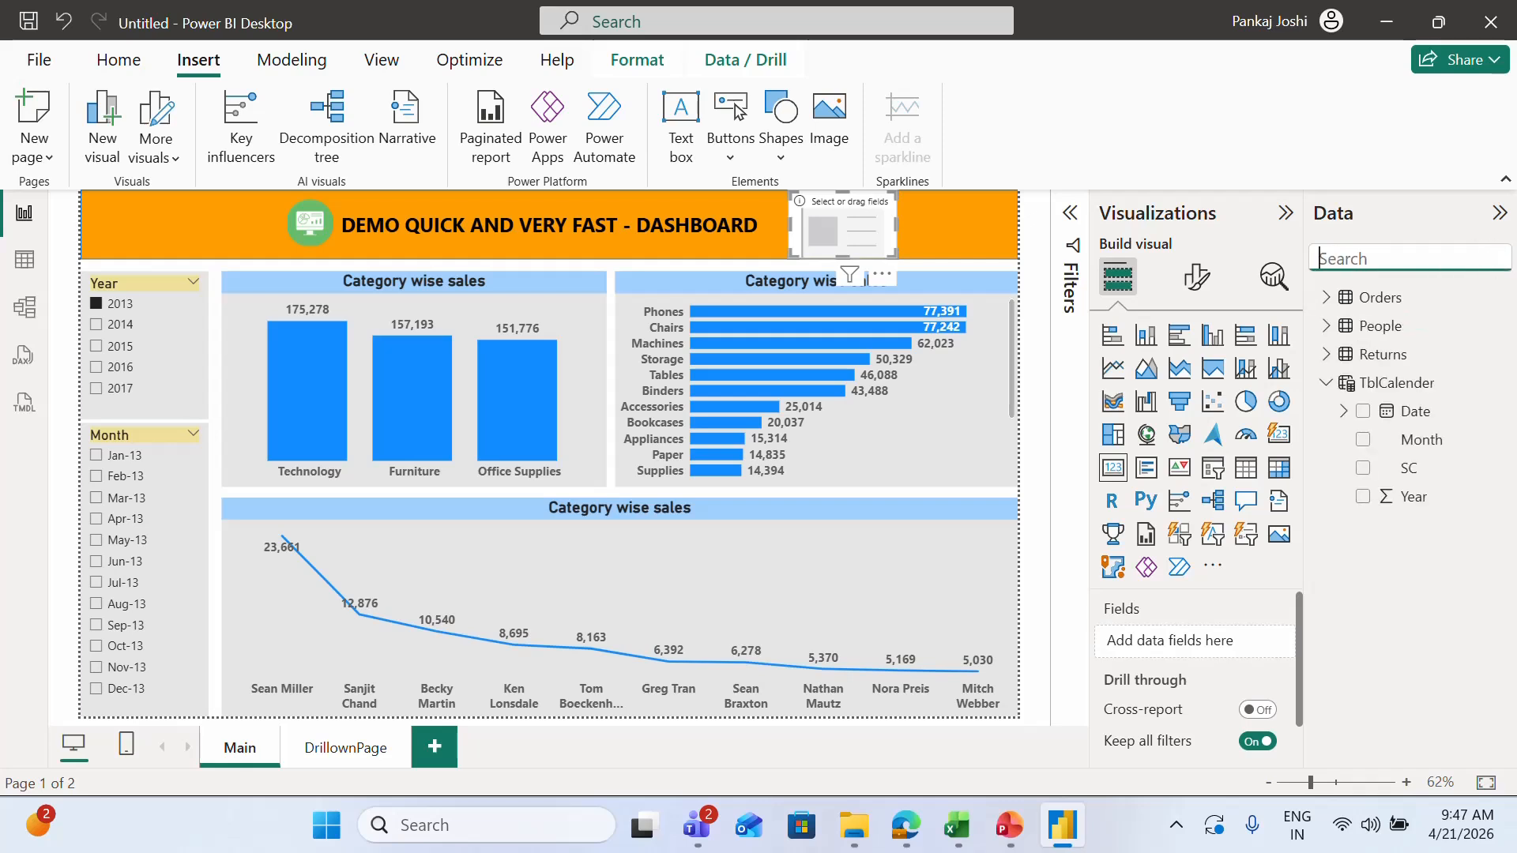
pyautogui.write('sal')
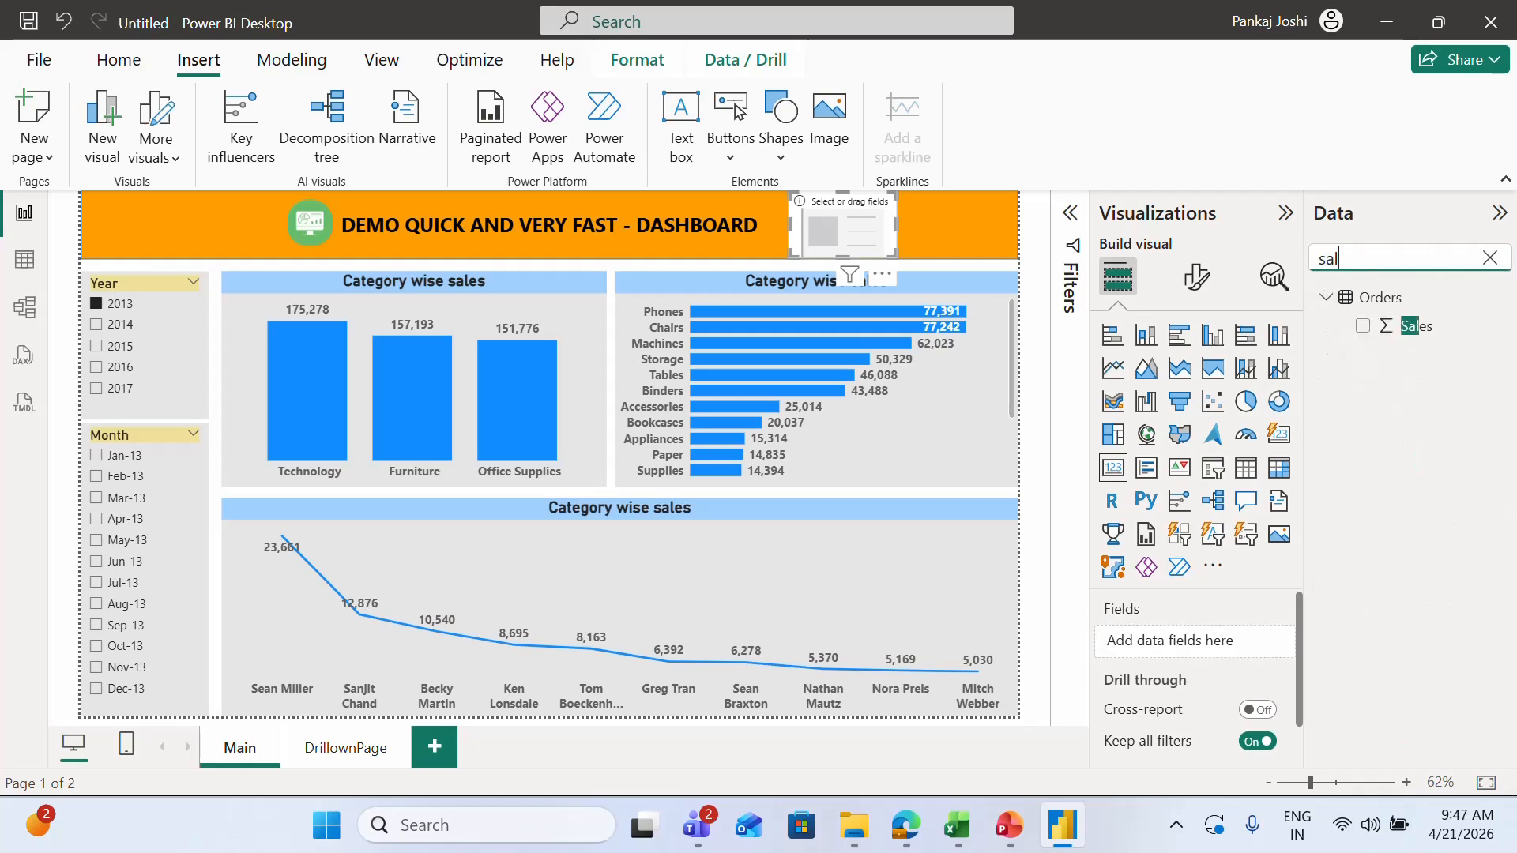
pyautogui.moveTo(1423, 331); pyautogui.dragTo(1305, 497)
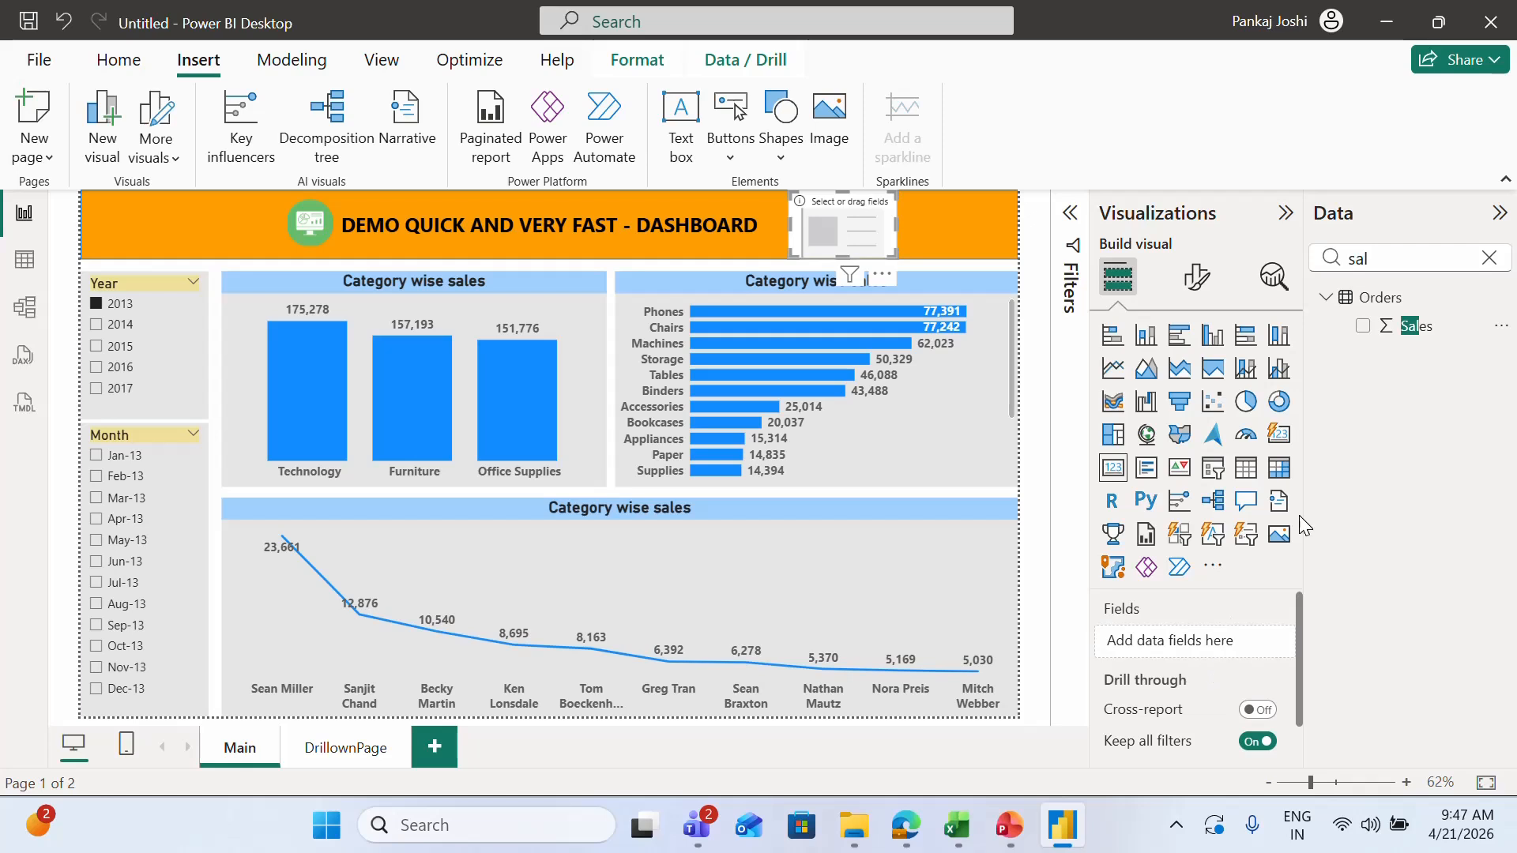
pyautogui.moveTo(1414, 326); pyautogui.dragTo(1201, 650)
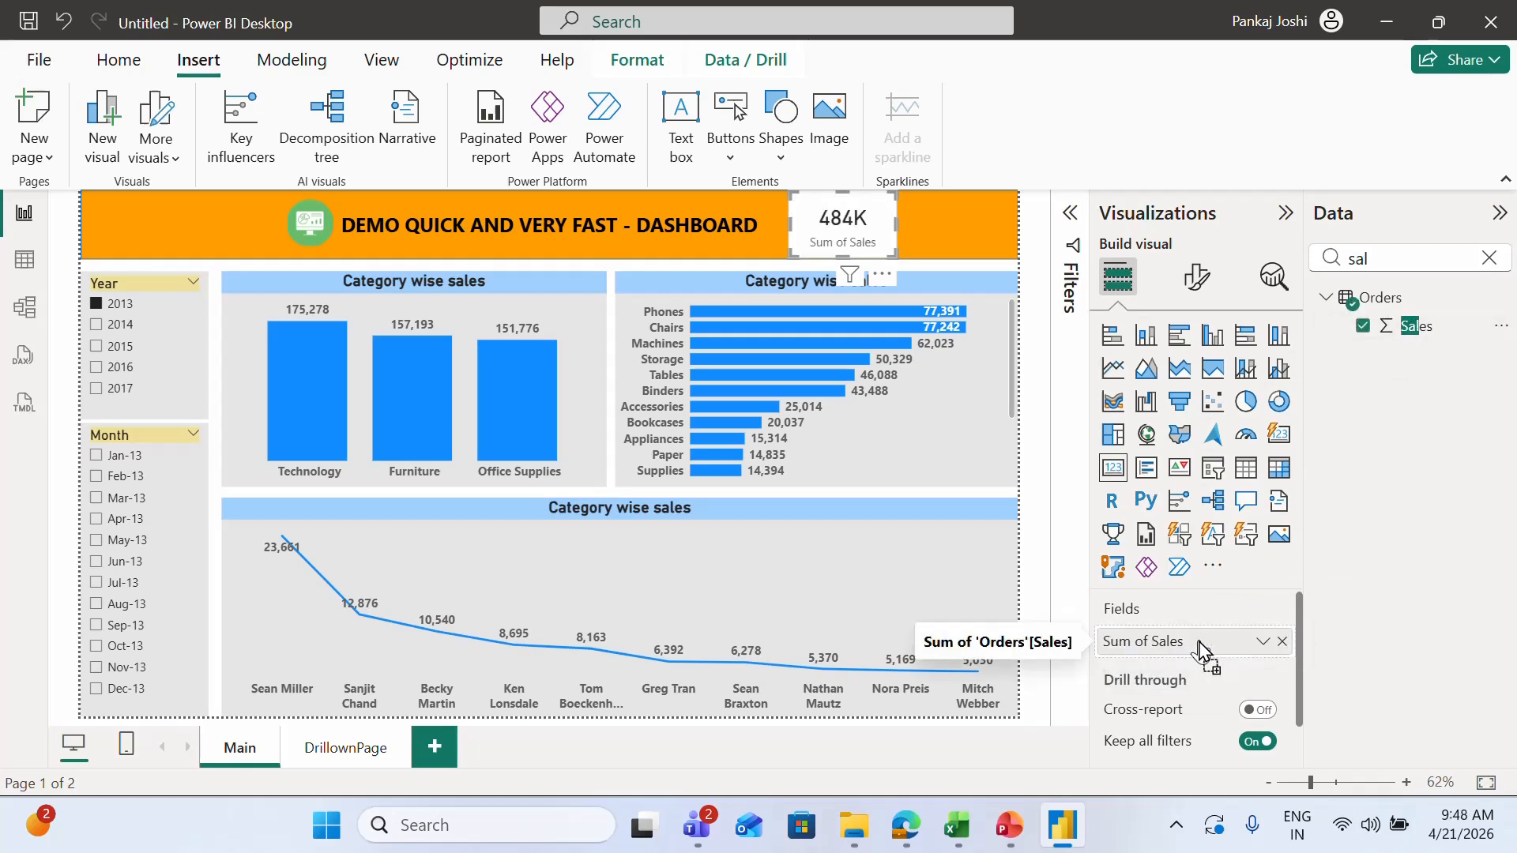
# Step: Rename the card's Sum of Sales field to Sales
pyautogui.doubleClick(1157, 640)
pyautogui.moveTo(1154, 641); pyautogui.dragTo(1105, 640)
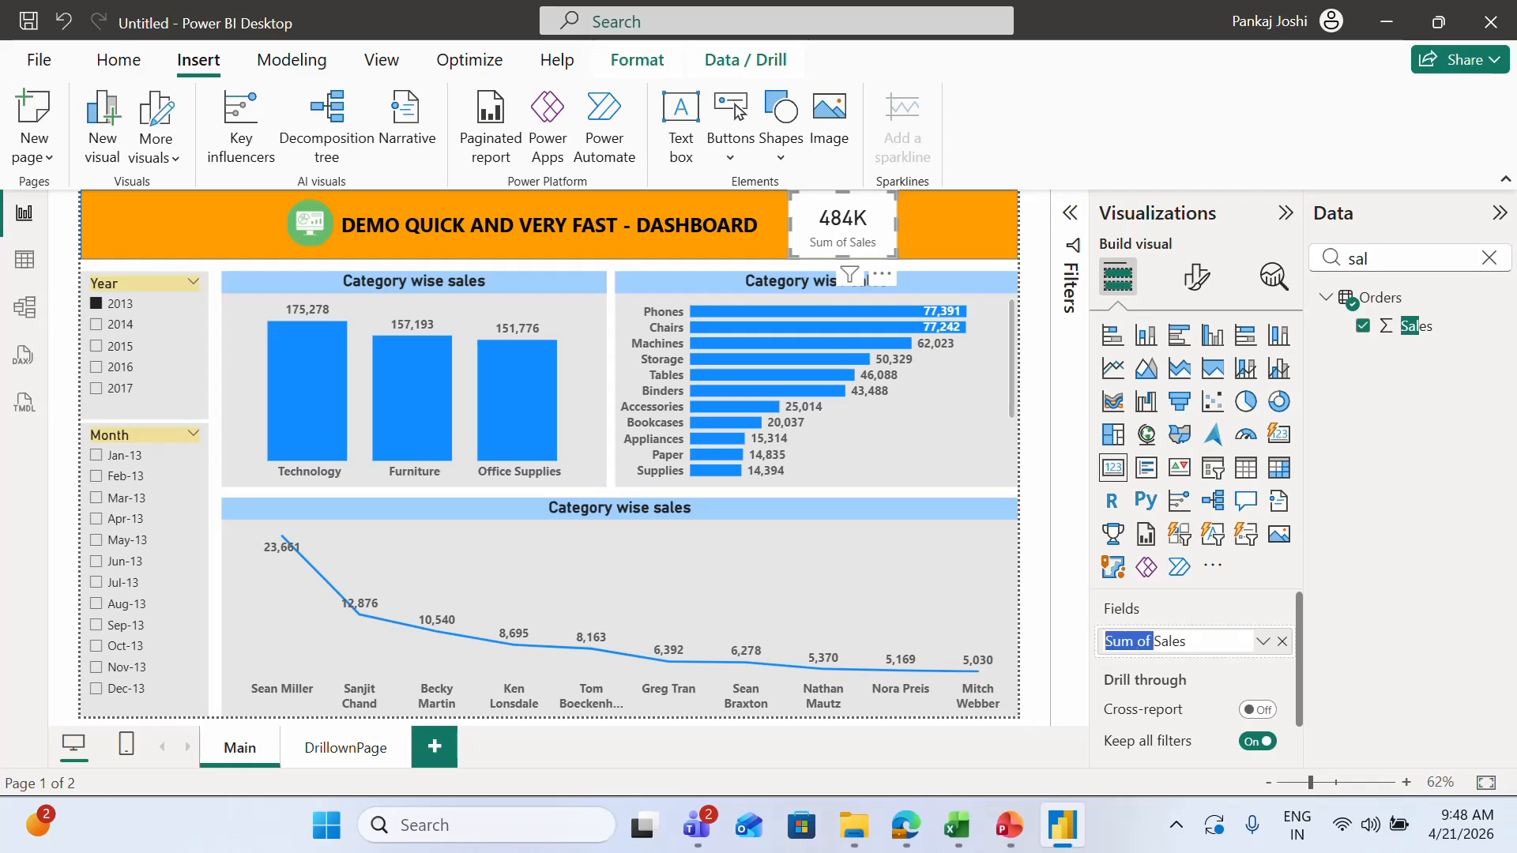
pyautogui.press('BackSpace')
pyautogui.press('Return')
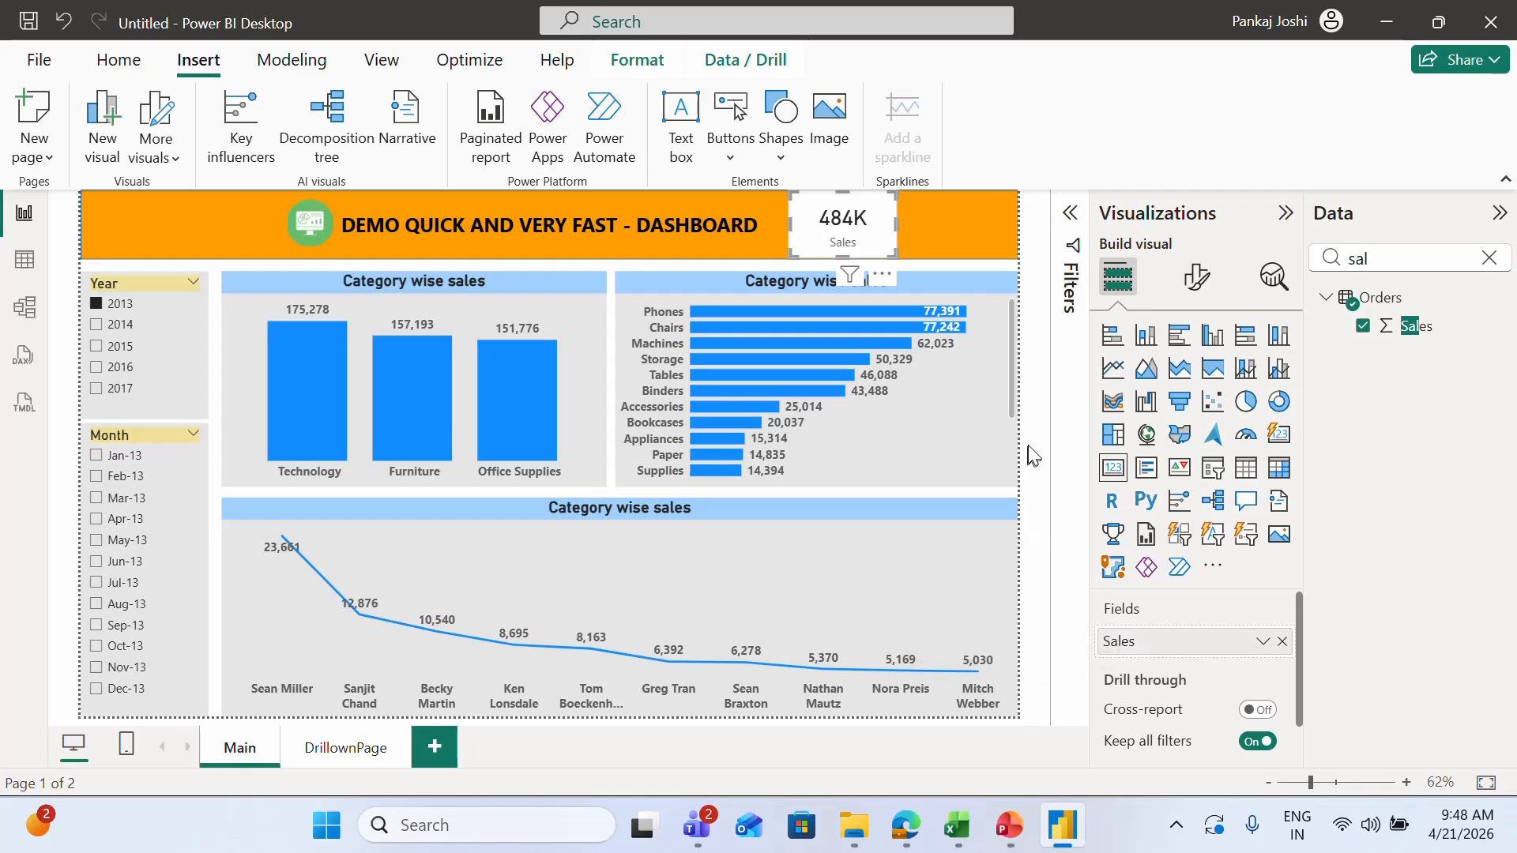
# Step: Set the Sales card's background effect to the light blue theme color
pyautogui.click(1196, 276)
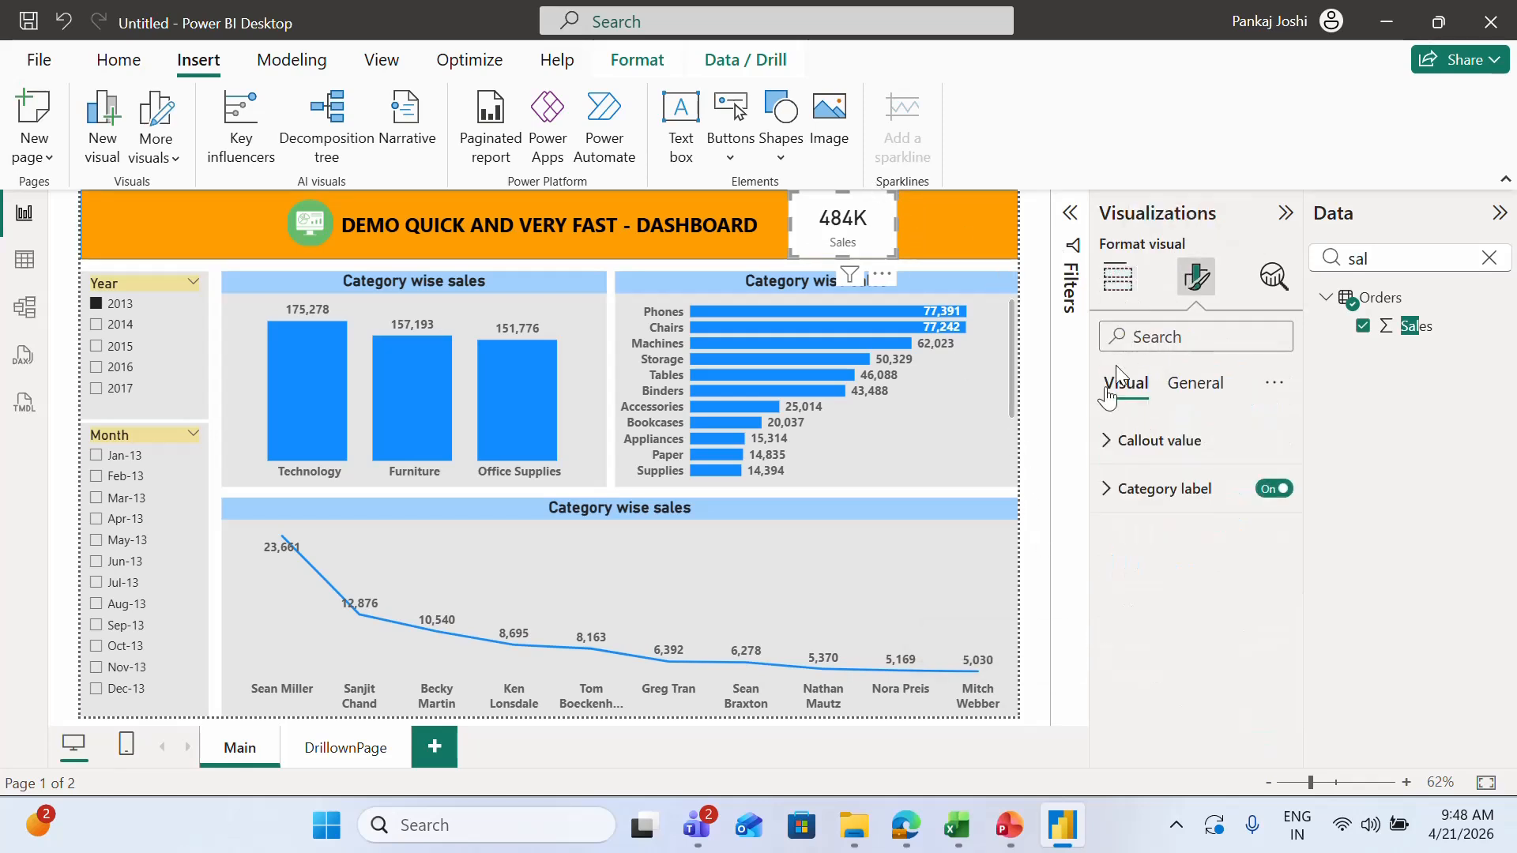
pyautogui.click(1177, 401)
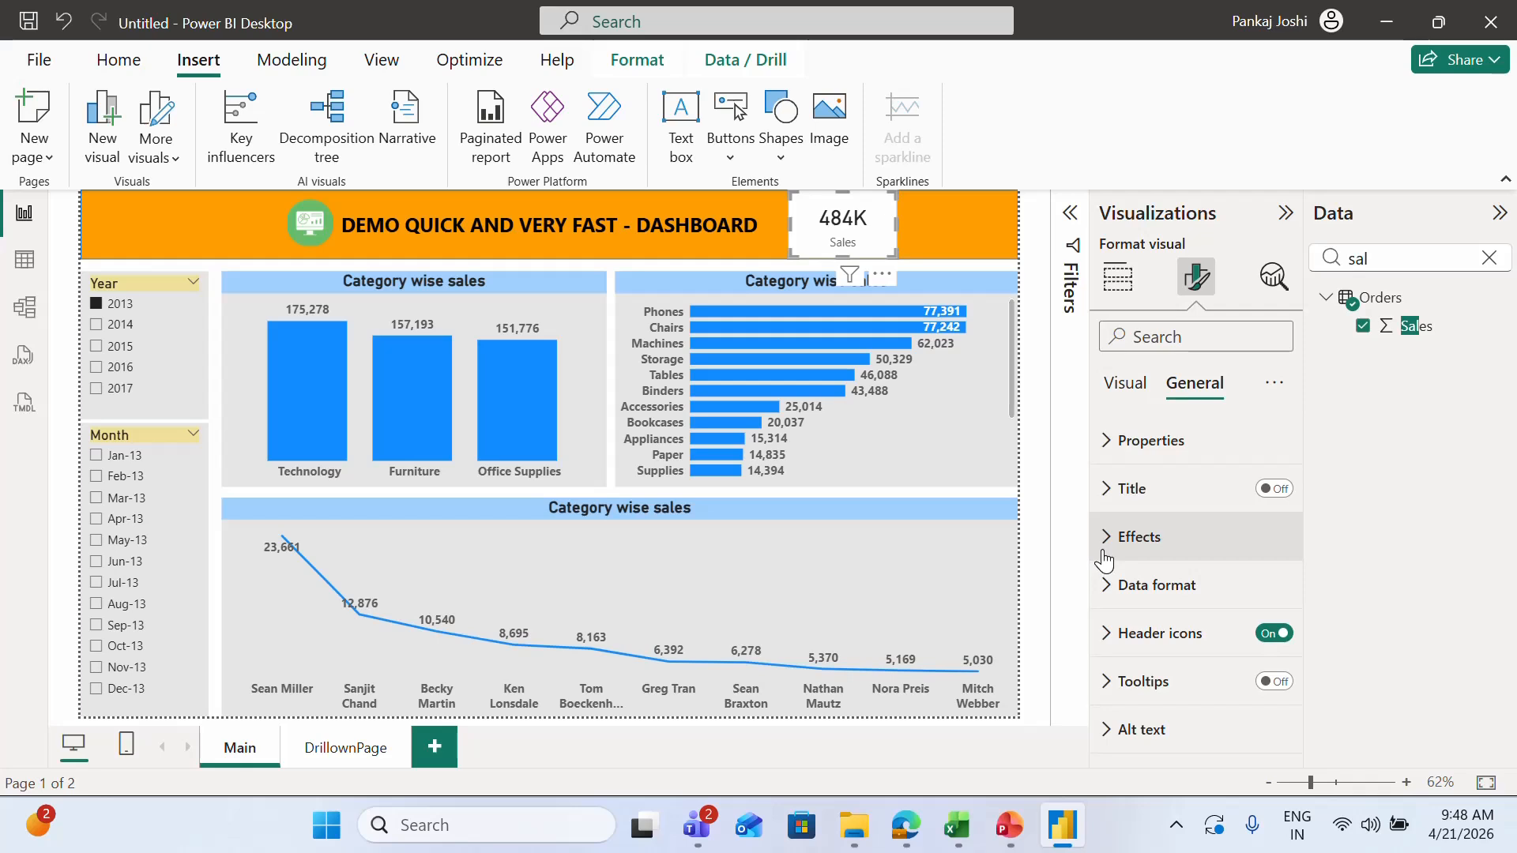
pyautogui.click(1153, 557)
pyautogui.click(1157, 654)
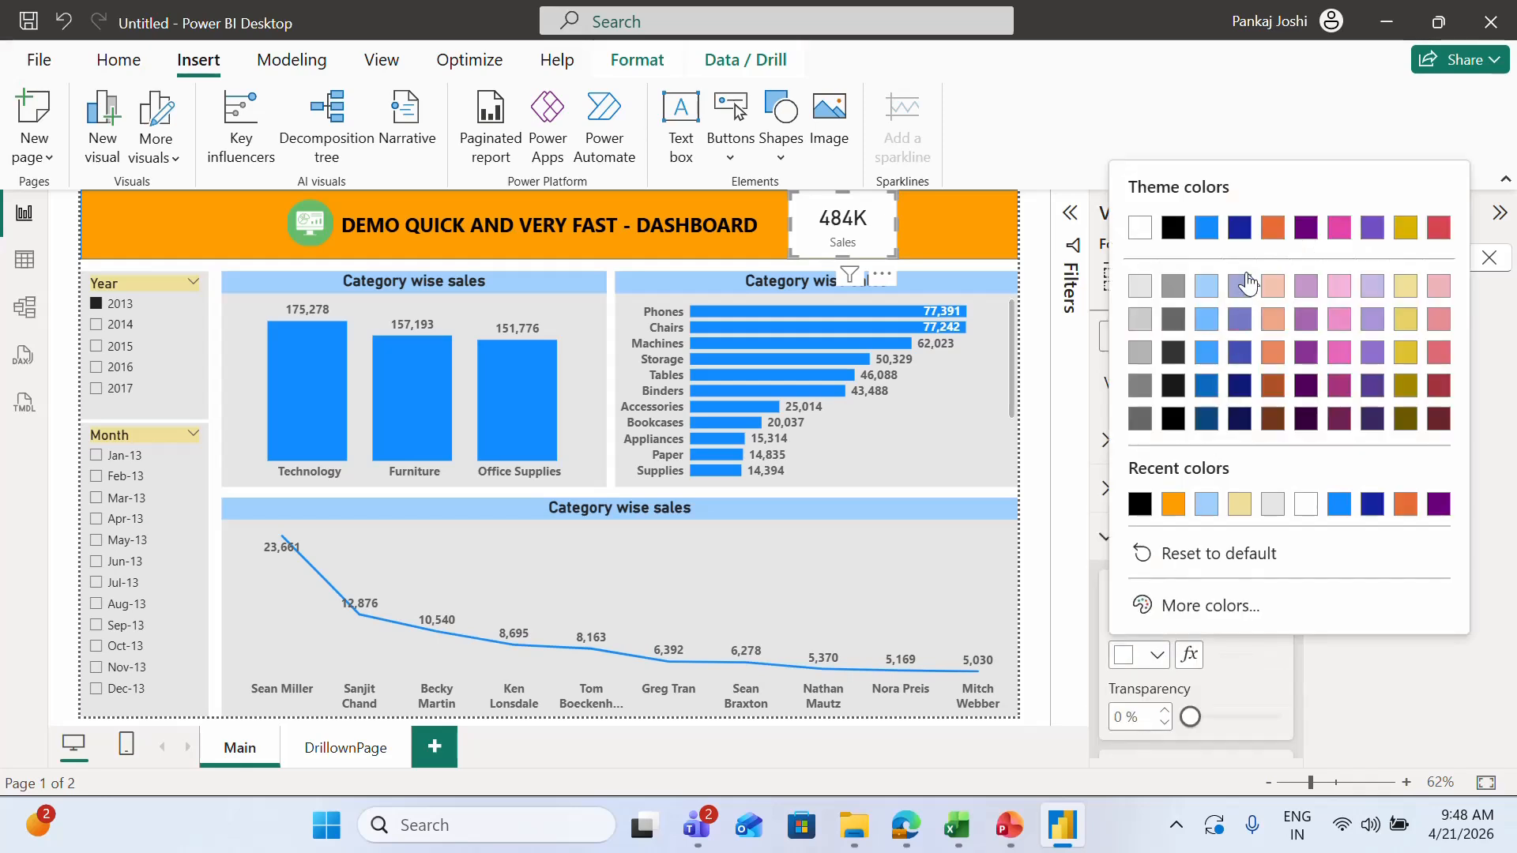
pyautogui.click(1206, 285)
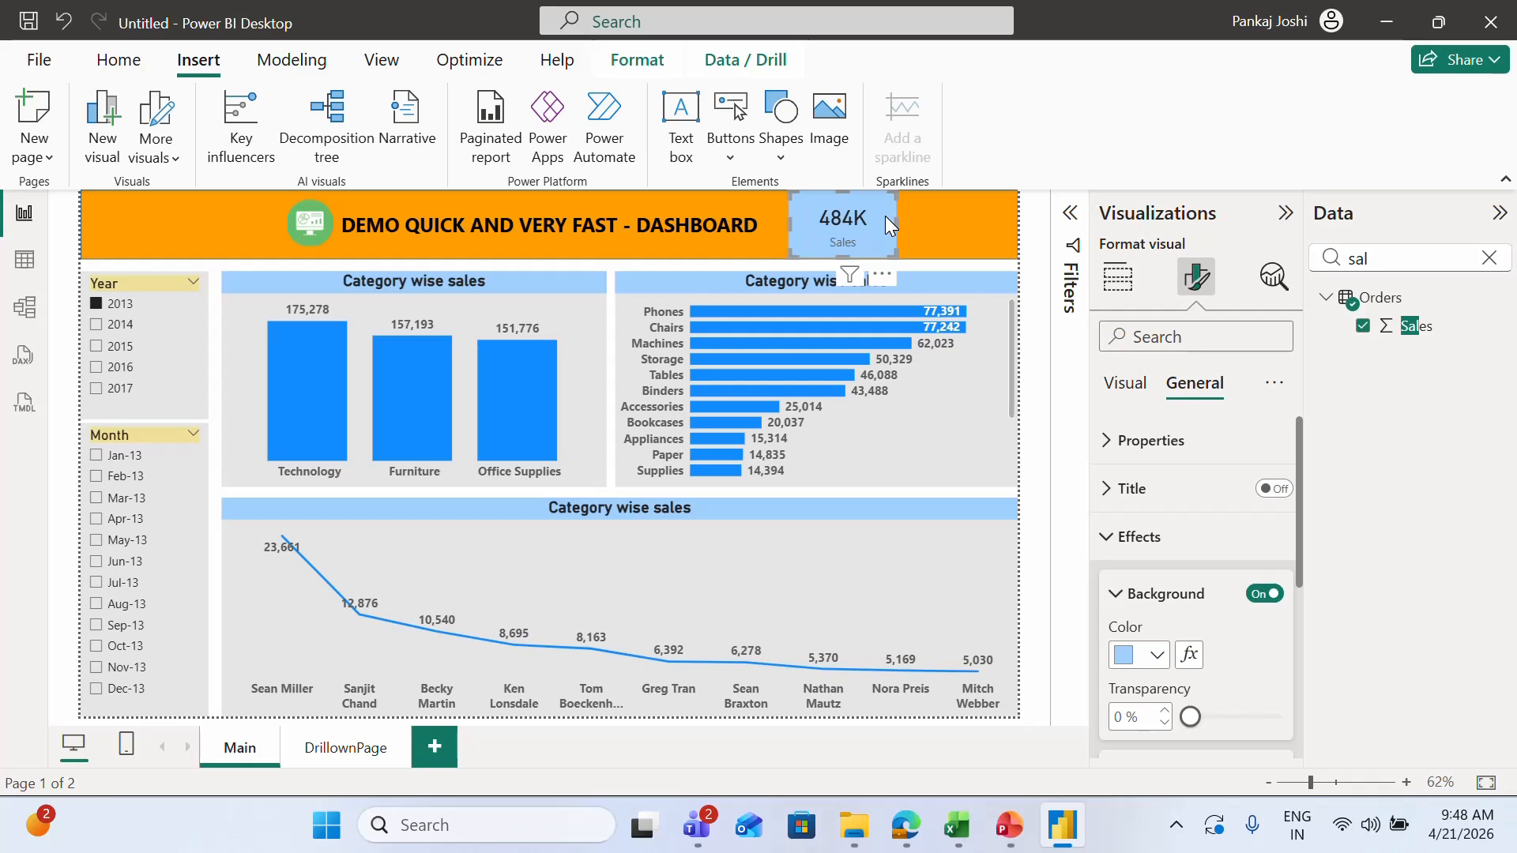
# Step: Duplicate the Sales card, place the copy at the right end of the banner, and give it a light pink background
pyautogui.hotkey('ctrl', 'c')
pyautogui.hotkey('ctrl', 'v')
pyautogui.moveTo(889, 224); pyautogui.dragTo(989, 202)
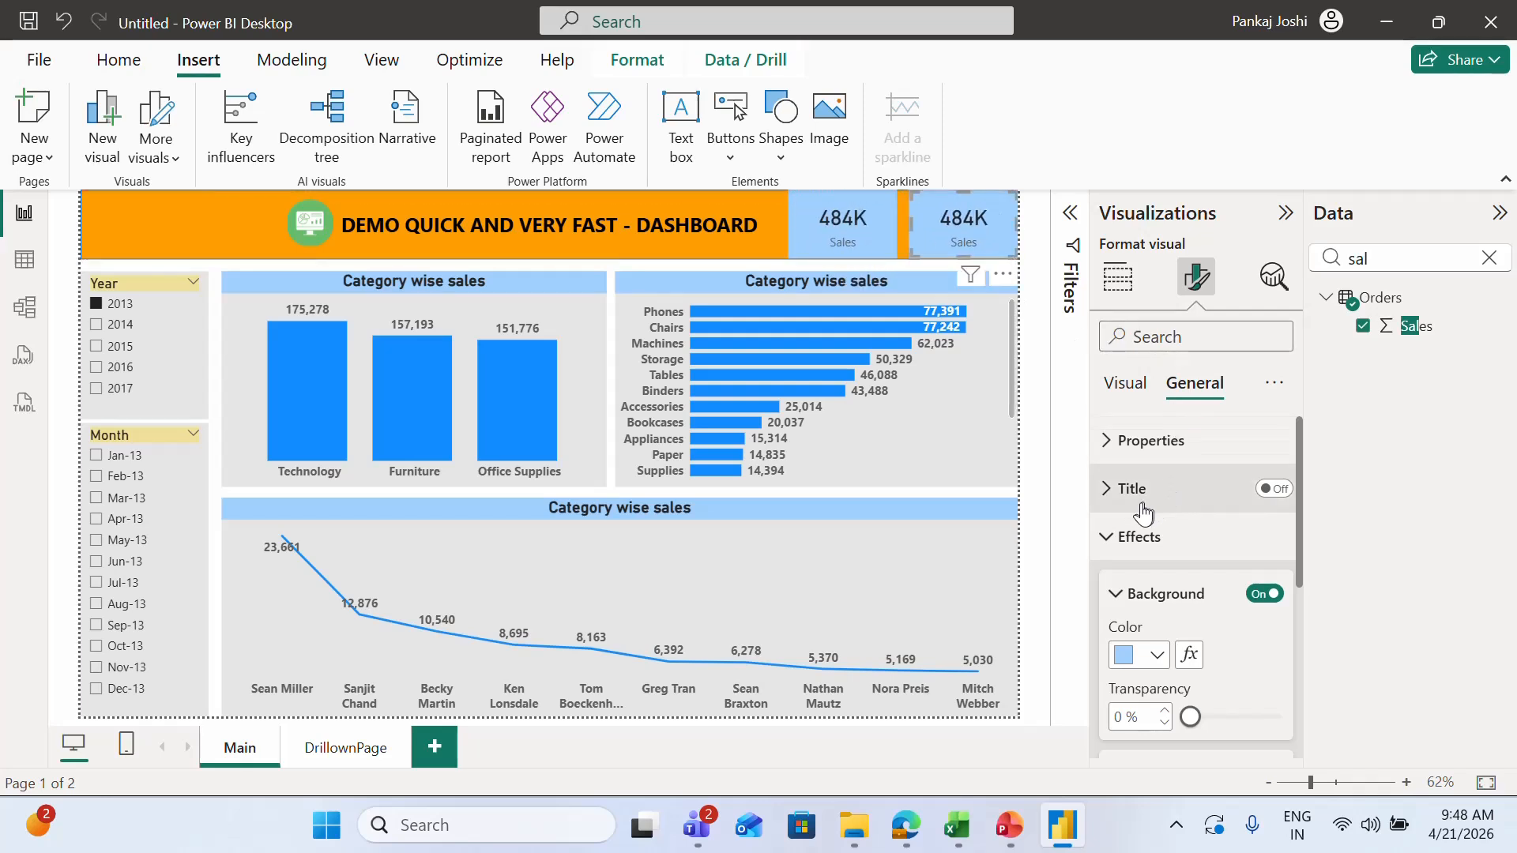
pyautogui.click(1154, 656)
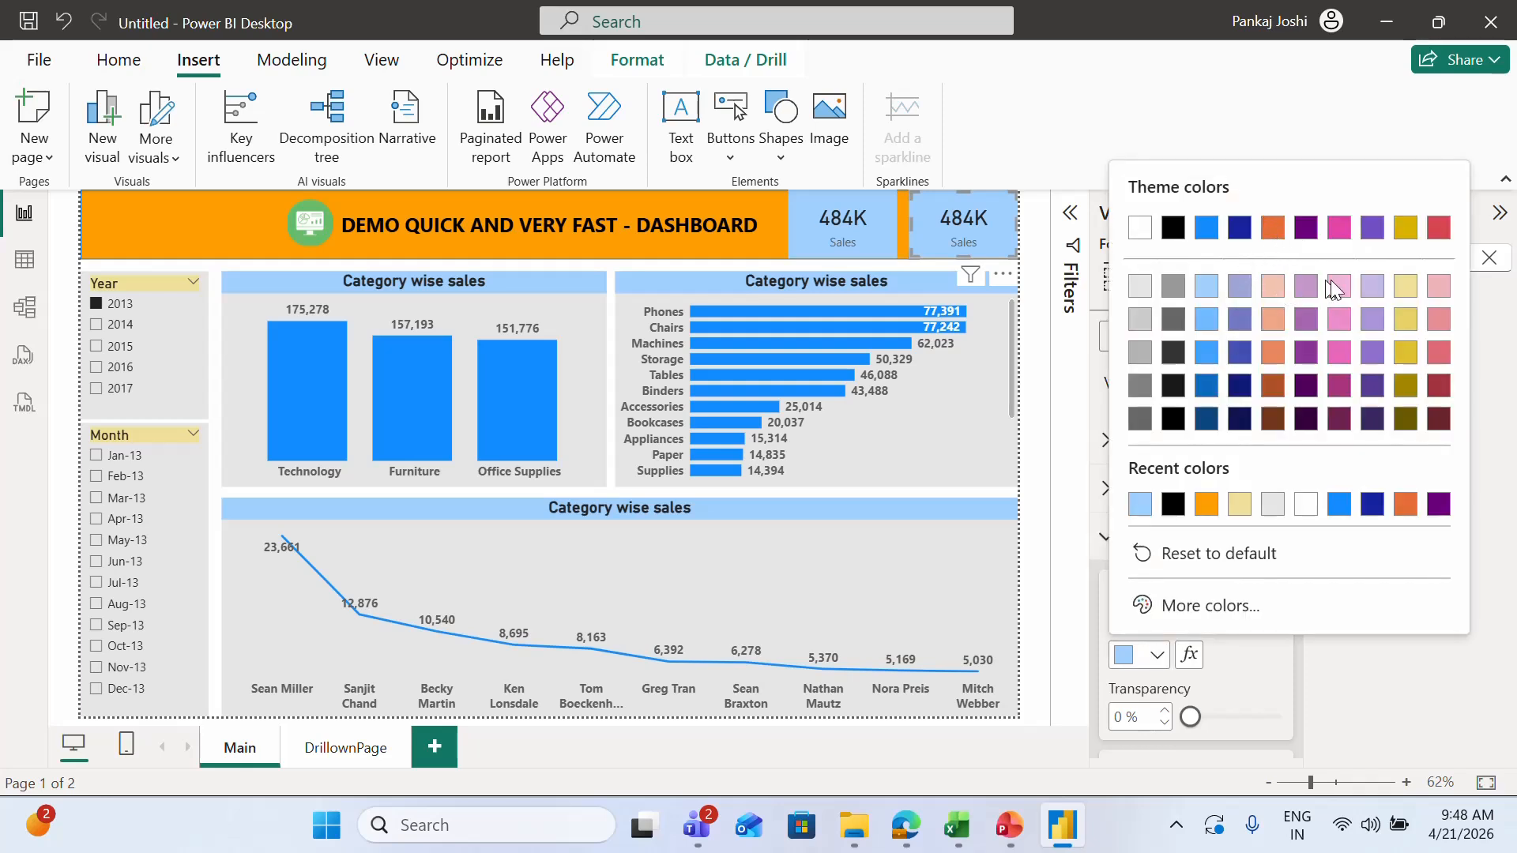
pyautogui.click(1347, 293)
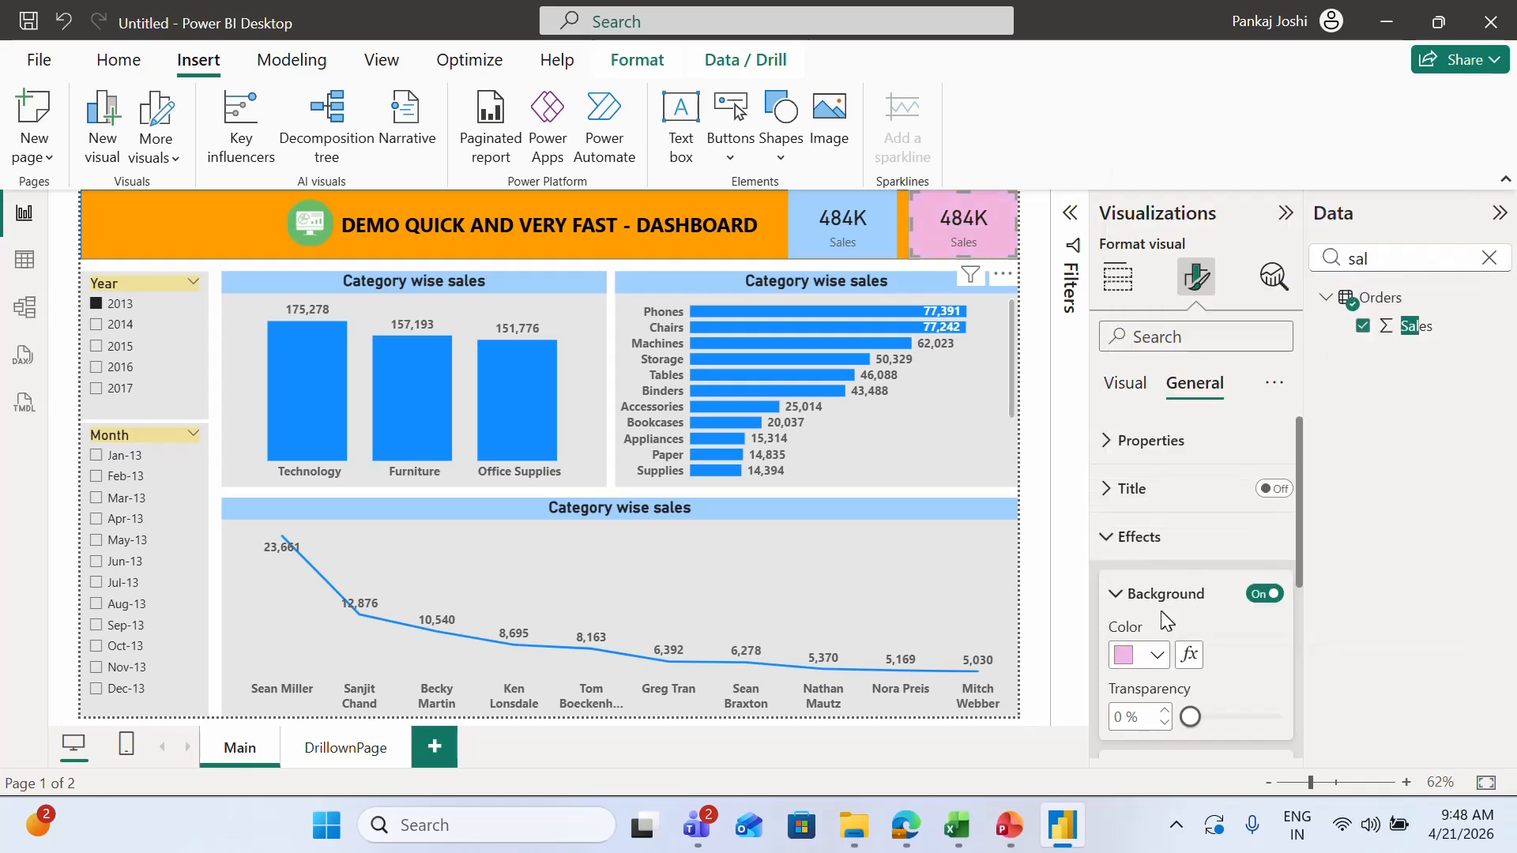
# Step: Replace the Sales field in the pink banner card with the Profit field from Orders
pyautogui.click(1128, 282)
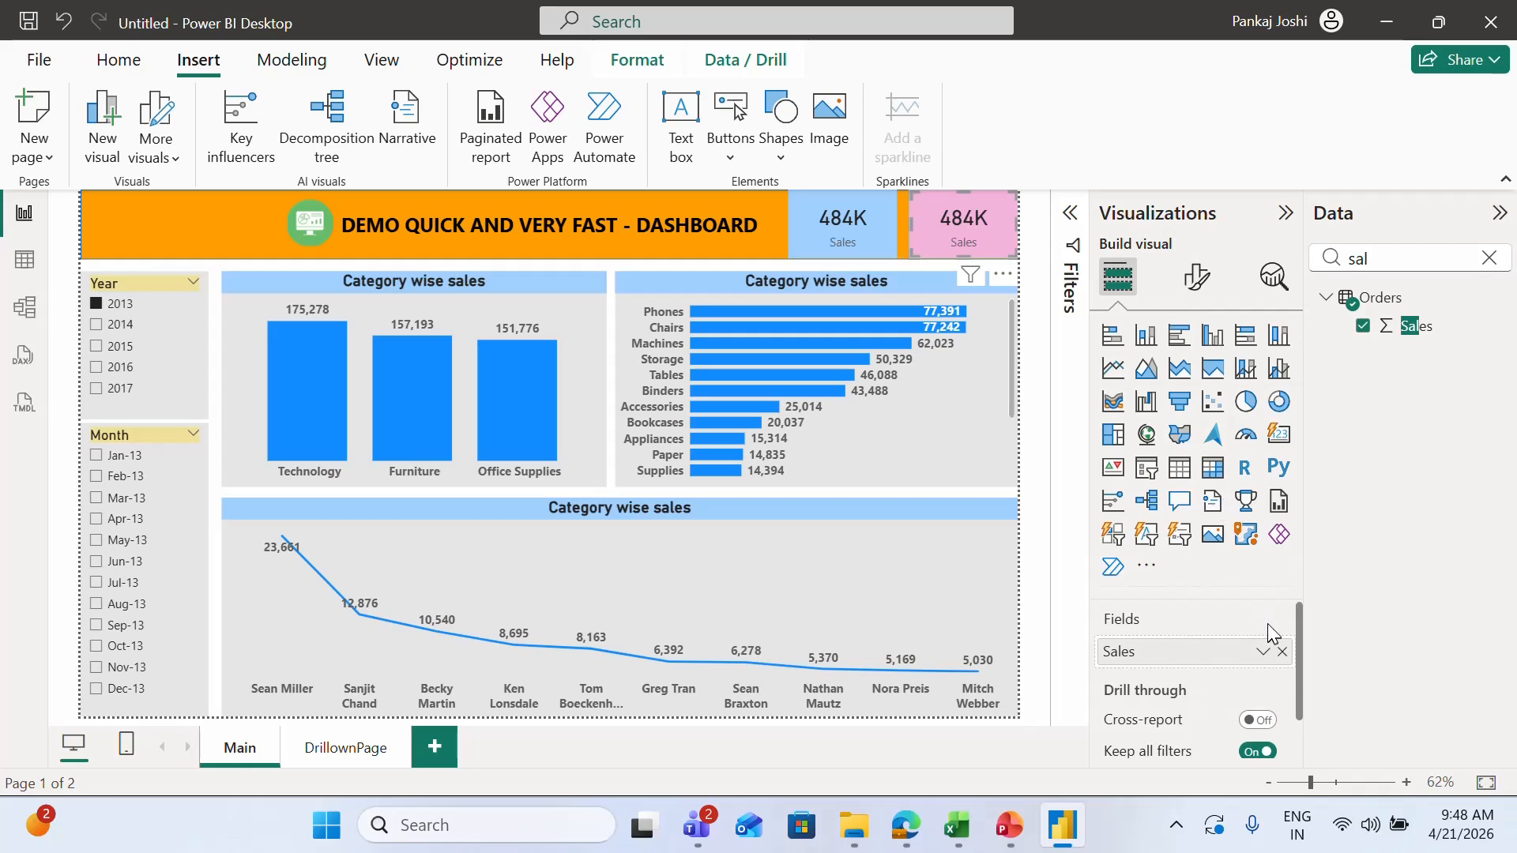
pyautogui.click(1280, 651)
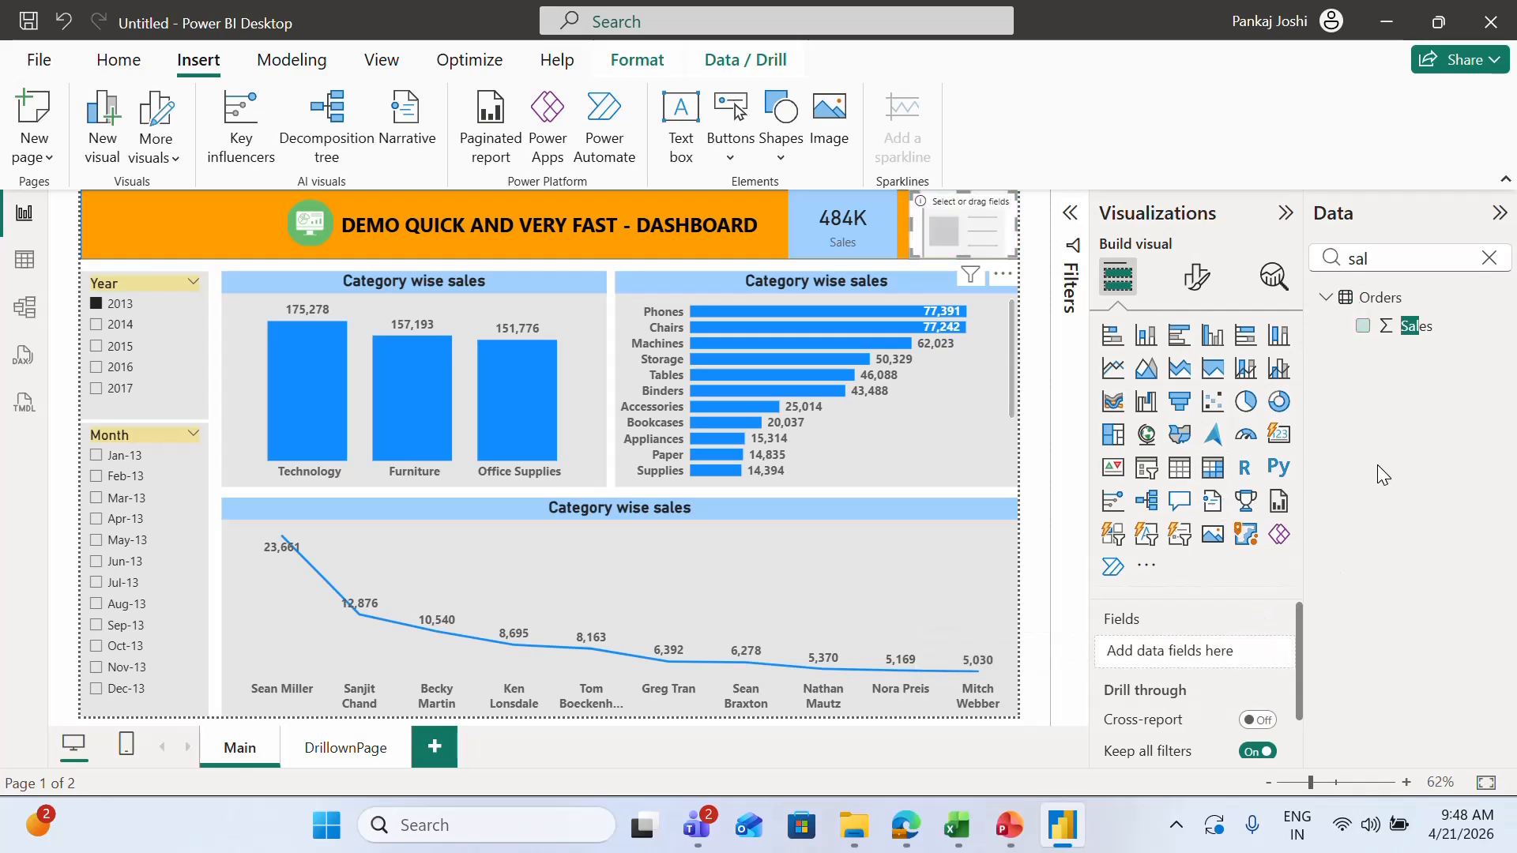
pyautogui.click(1489, 259)
pyautogui.write('profi')
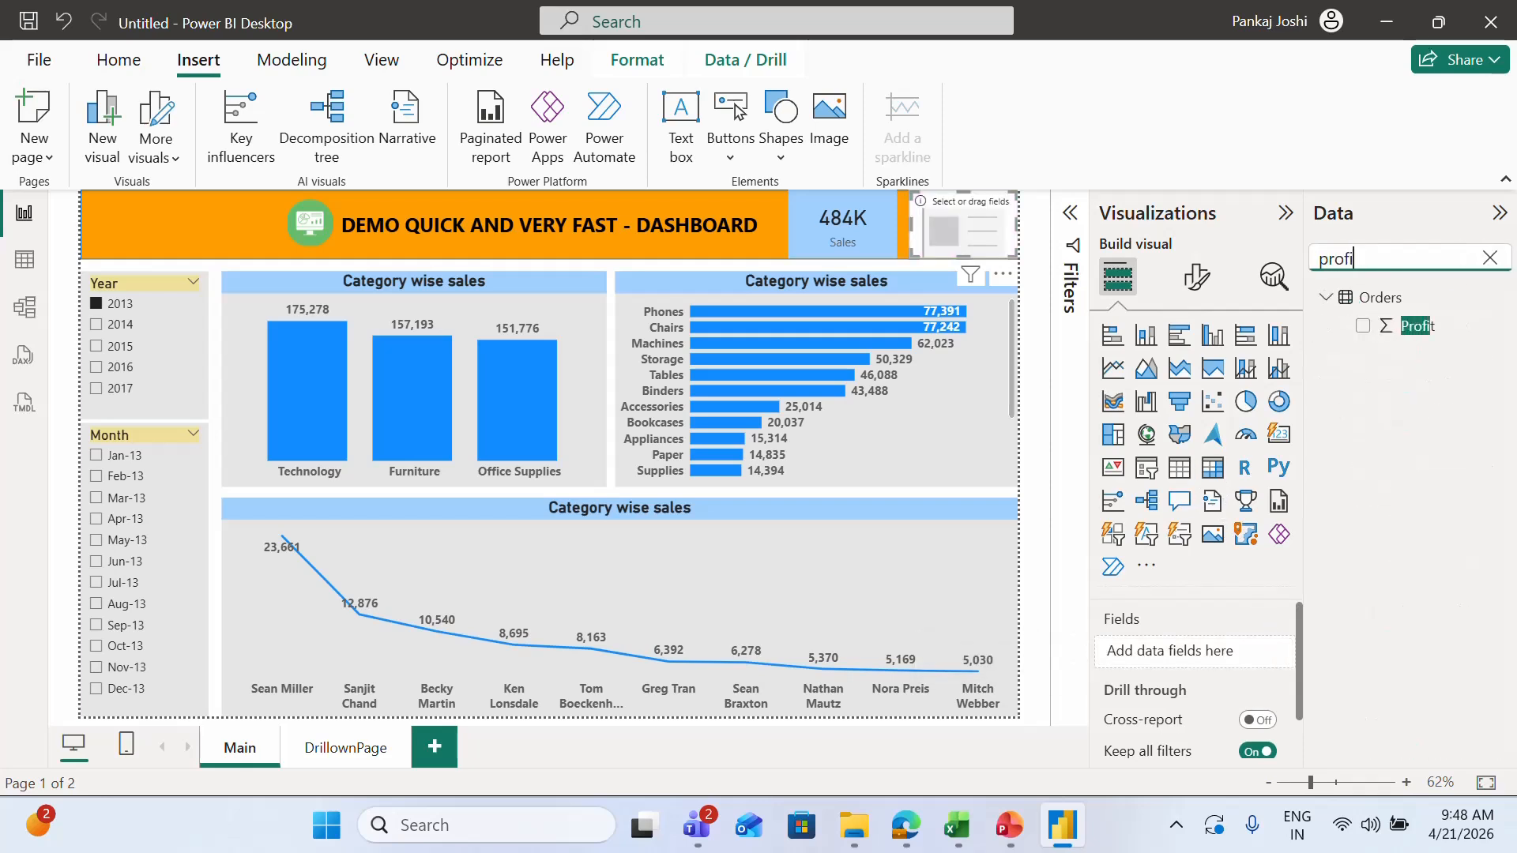
pyautogui.moveTo(1438, 325); pyautogui.dragTo(1197, 654)
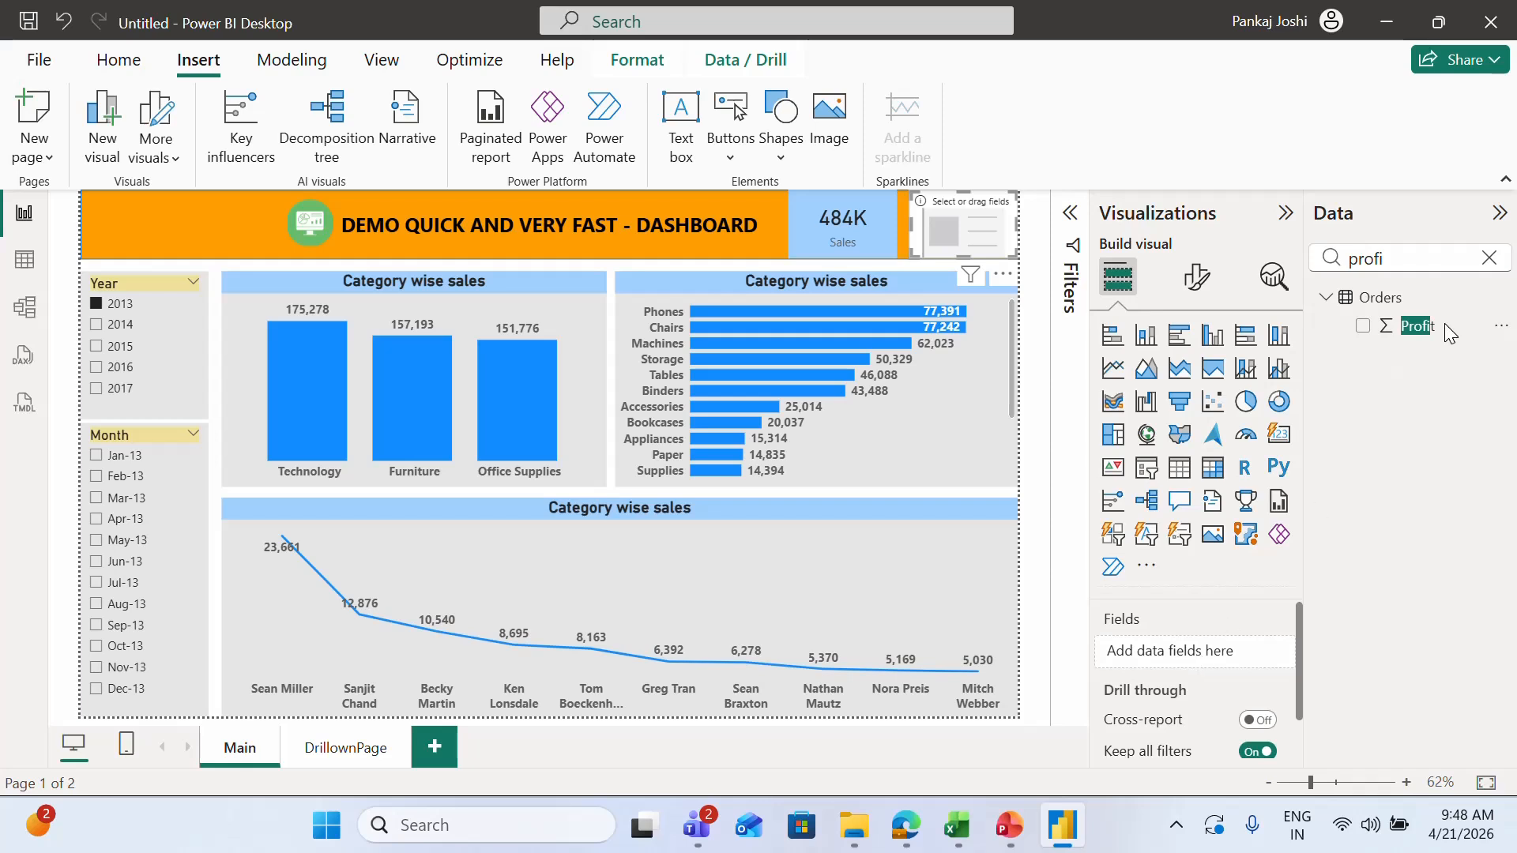
pyautogui.moveTo(1449, 332); pyautogui.dragTo(1229, 640)
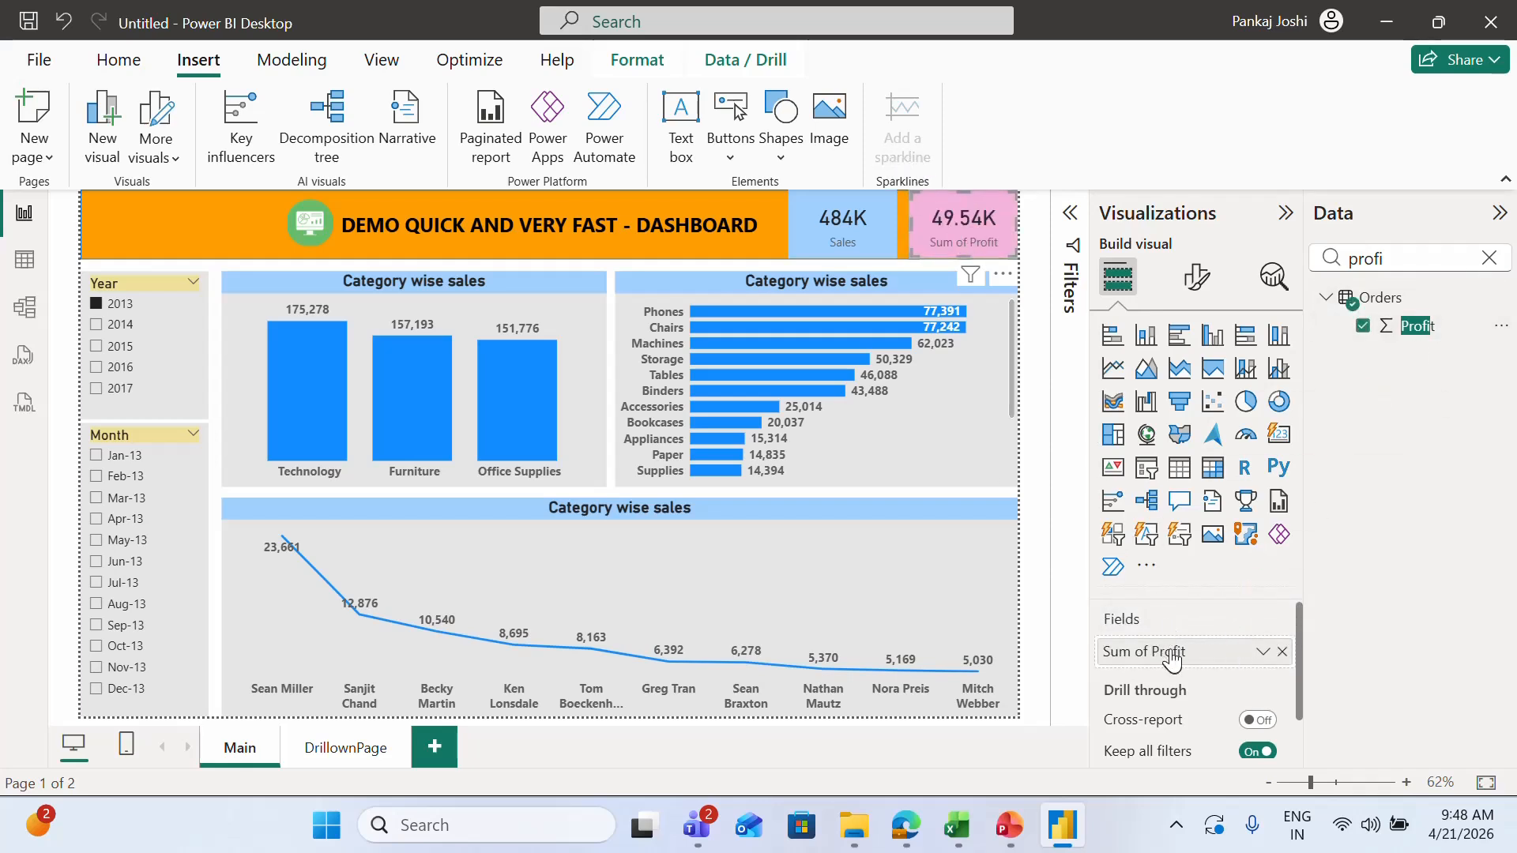
# Step: Rename the pink card's Sum of Profit field to Profit and shift the blue Sales card slightly closer to it
pyautogui.hotkey('shift', 'Home')
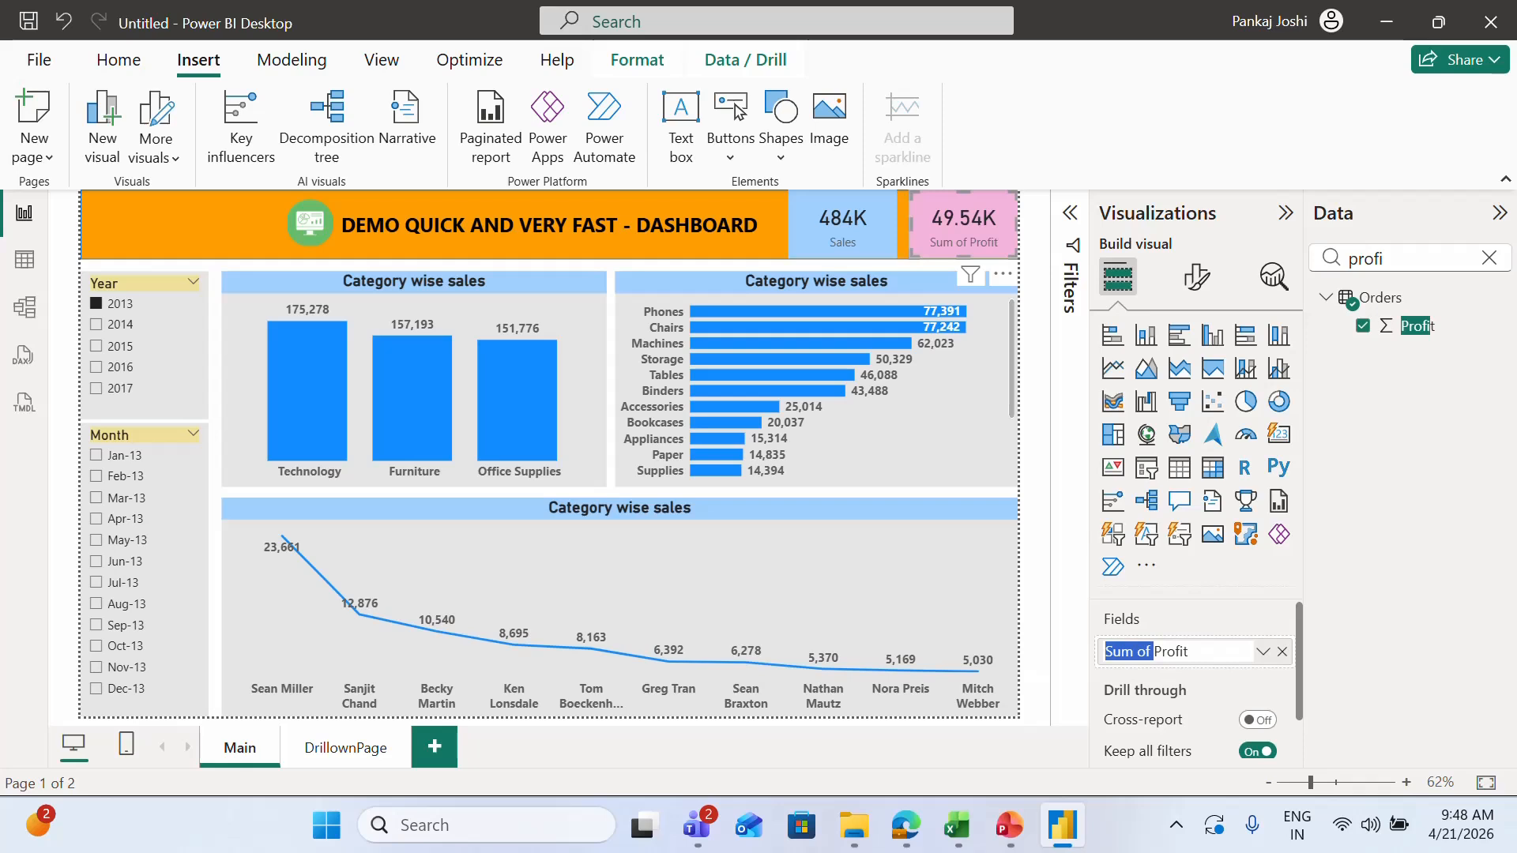
pyautogui.press('BackSpace')
pyautogui.press('Return')
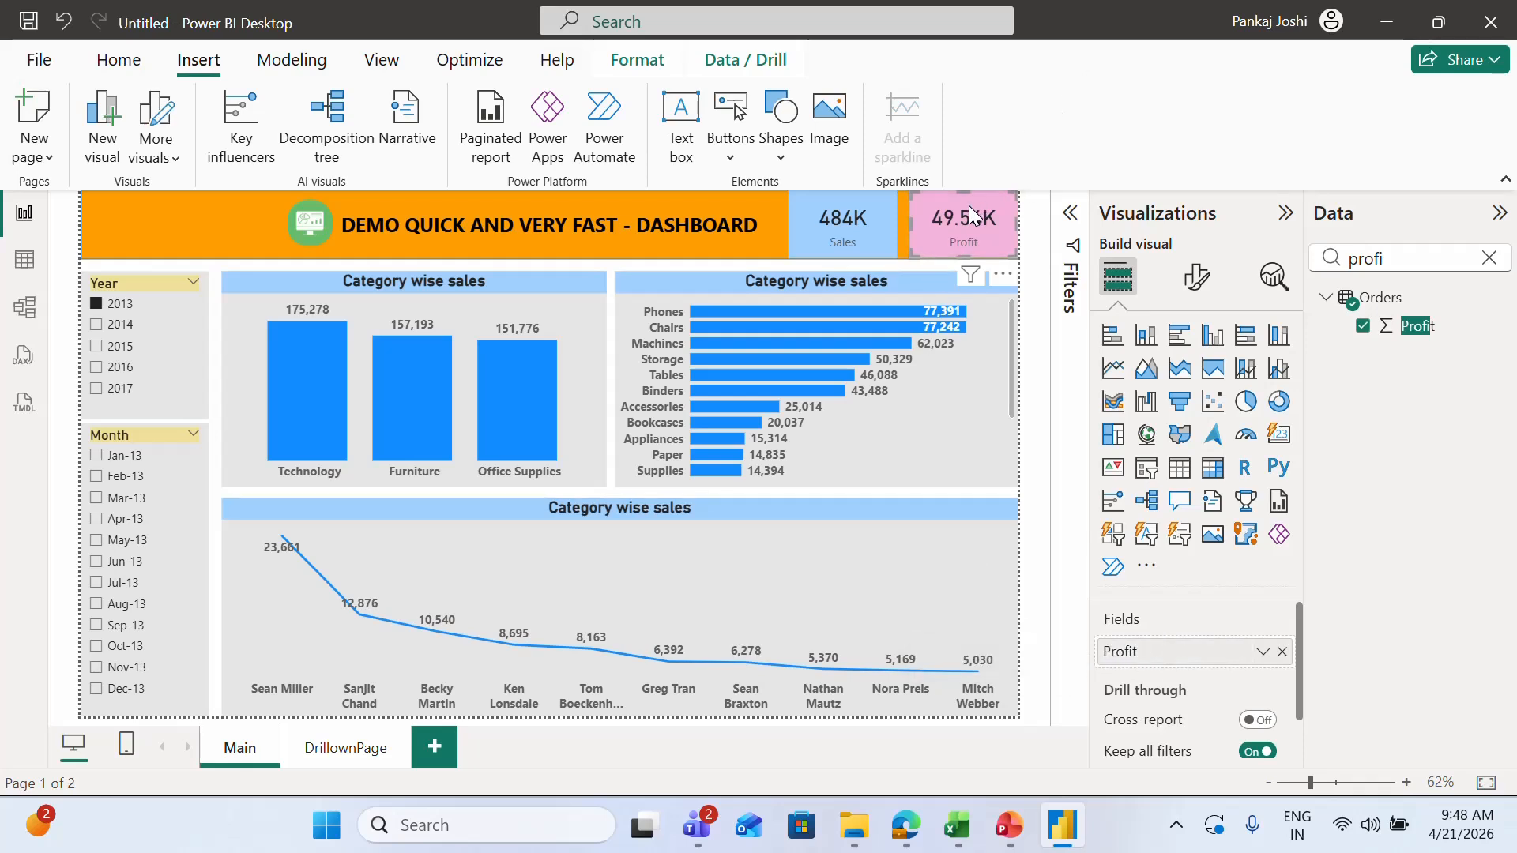
pyautogui.click(852, 221)
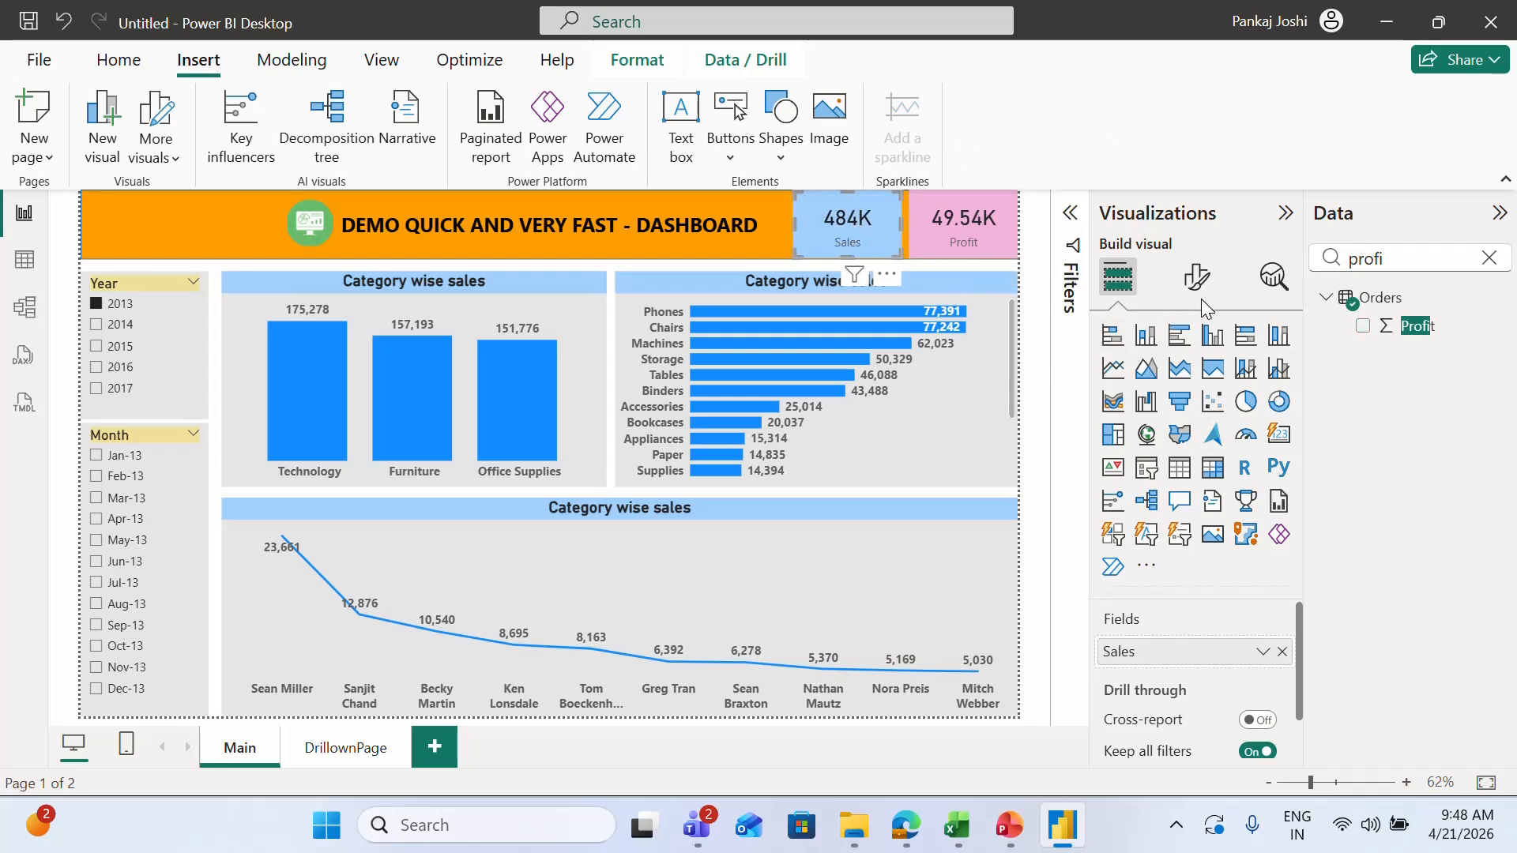
# Step: Clear the field search and collapse the TblCalender table's field list, leaving nothing selected on the report page
pyautogui.click(1285, 214)
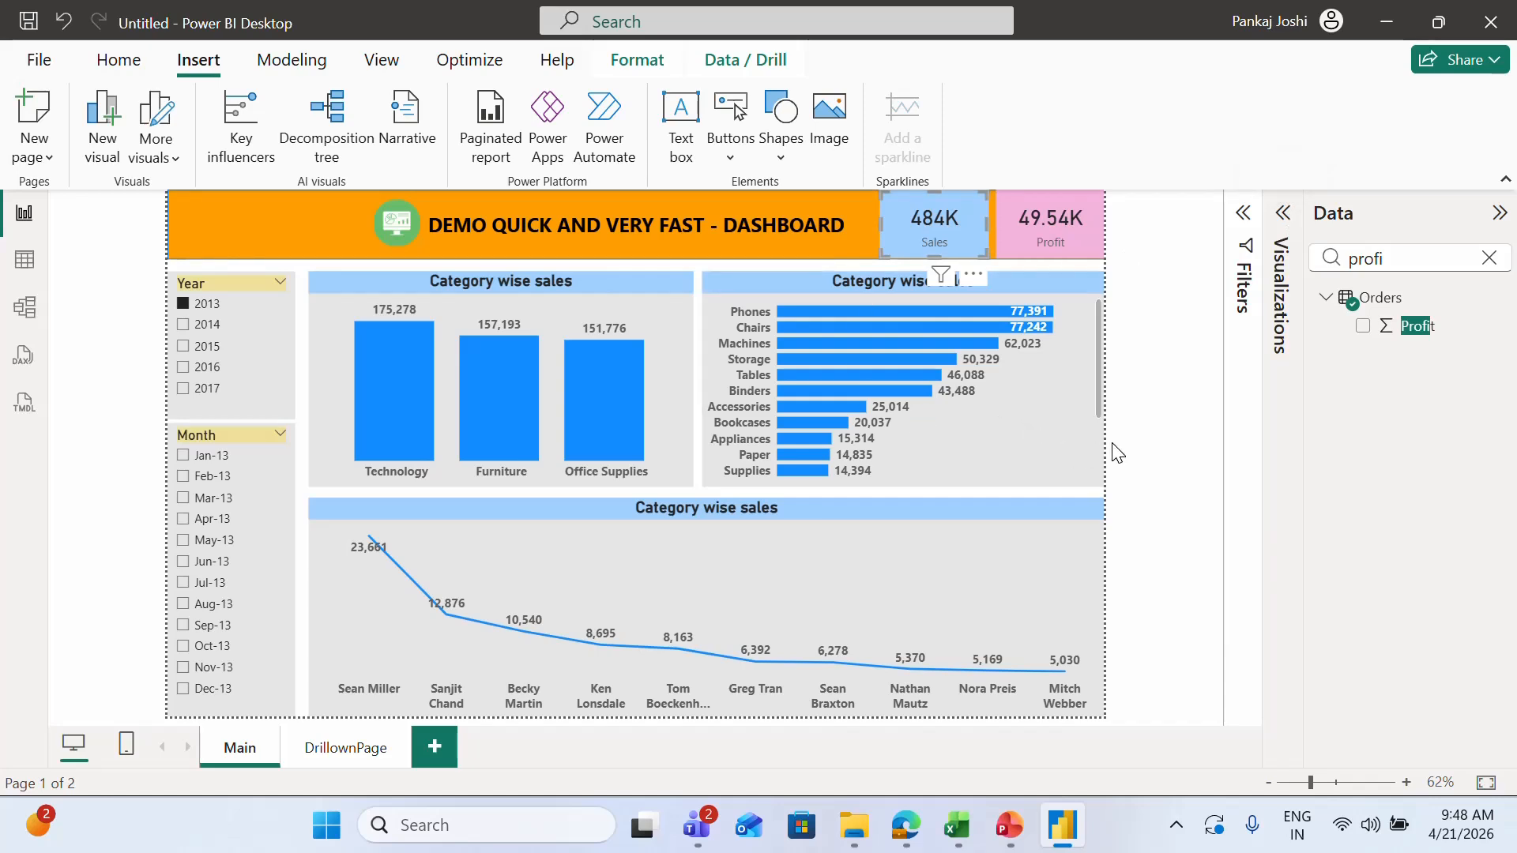
pyautogui.click(1160, 434)
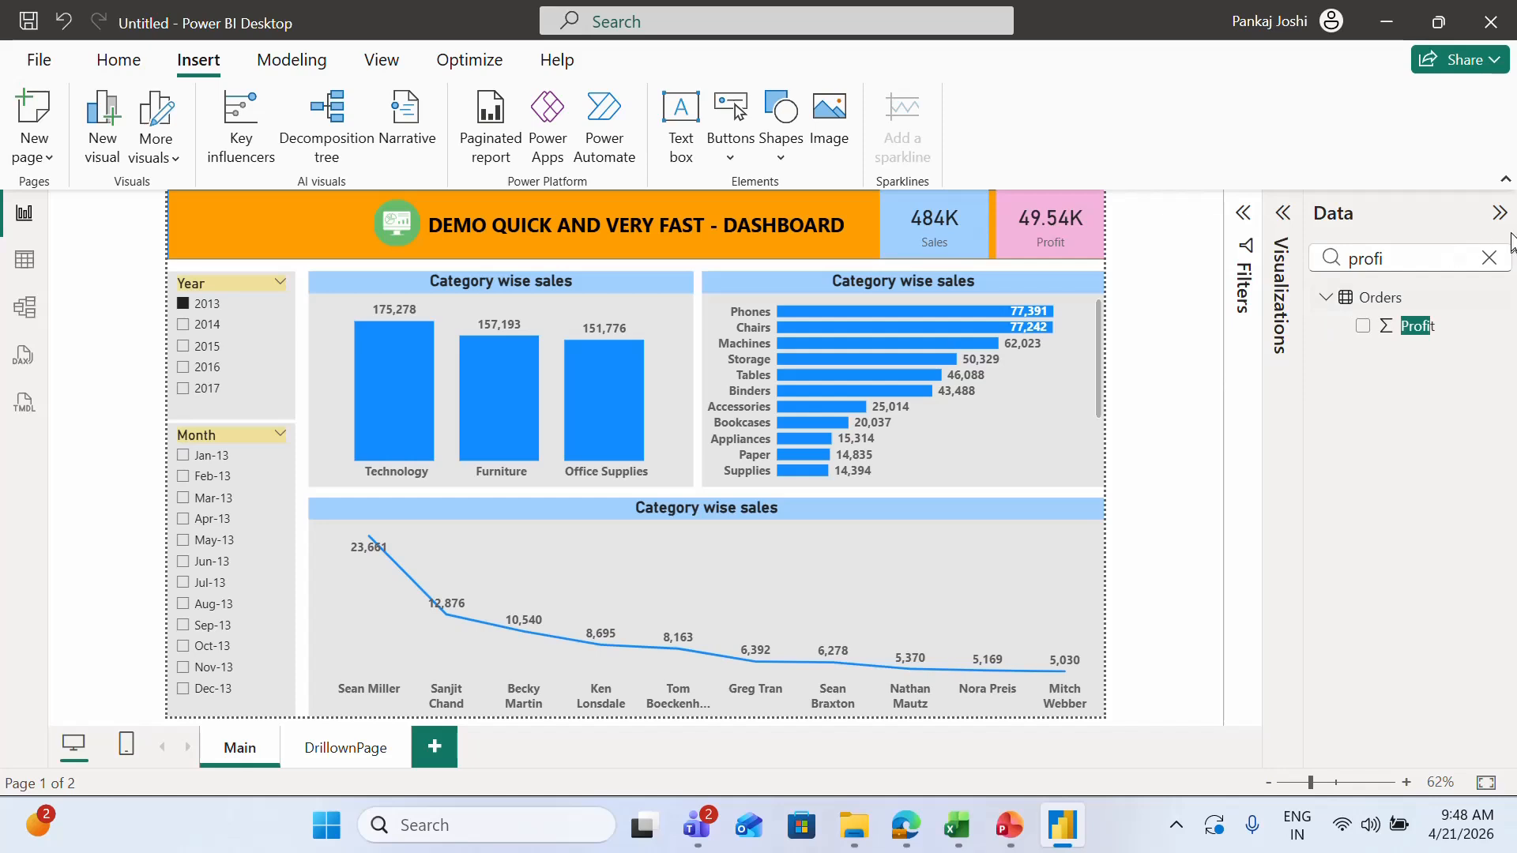
pyautogui.click(1488, 258)
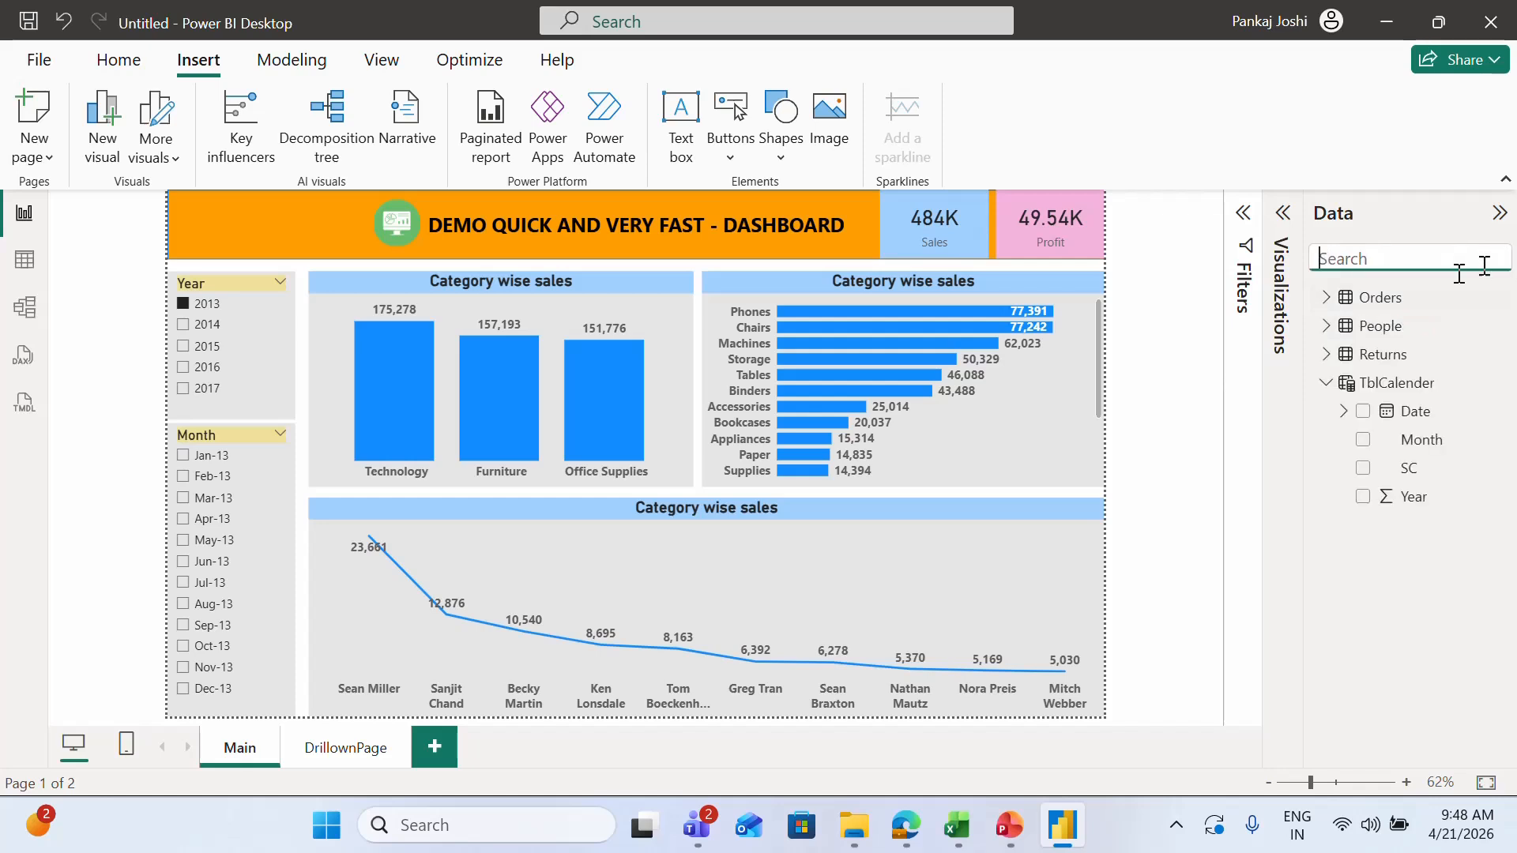
pyautogui.click(1384, 385)
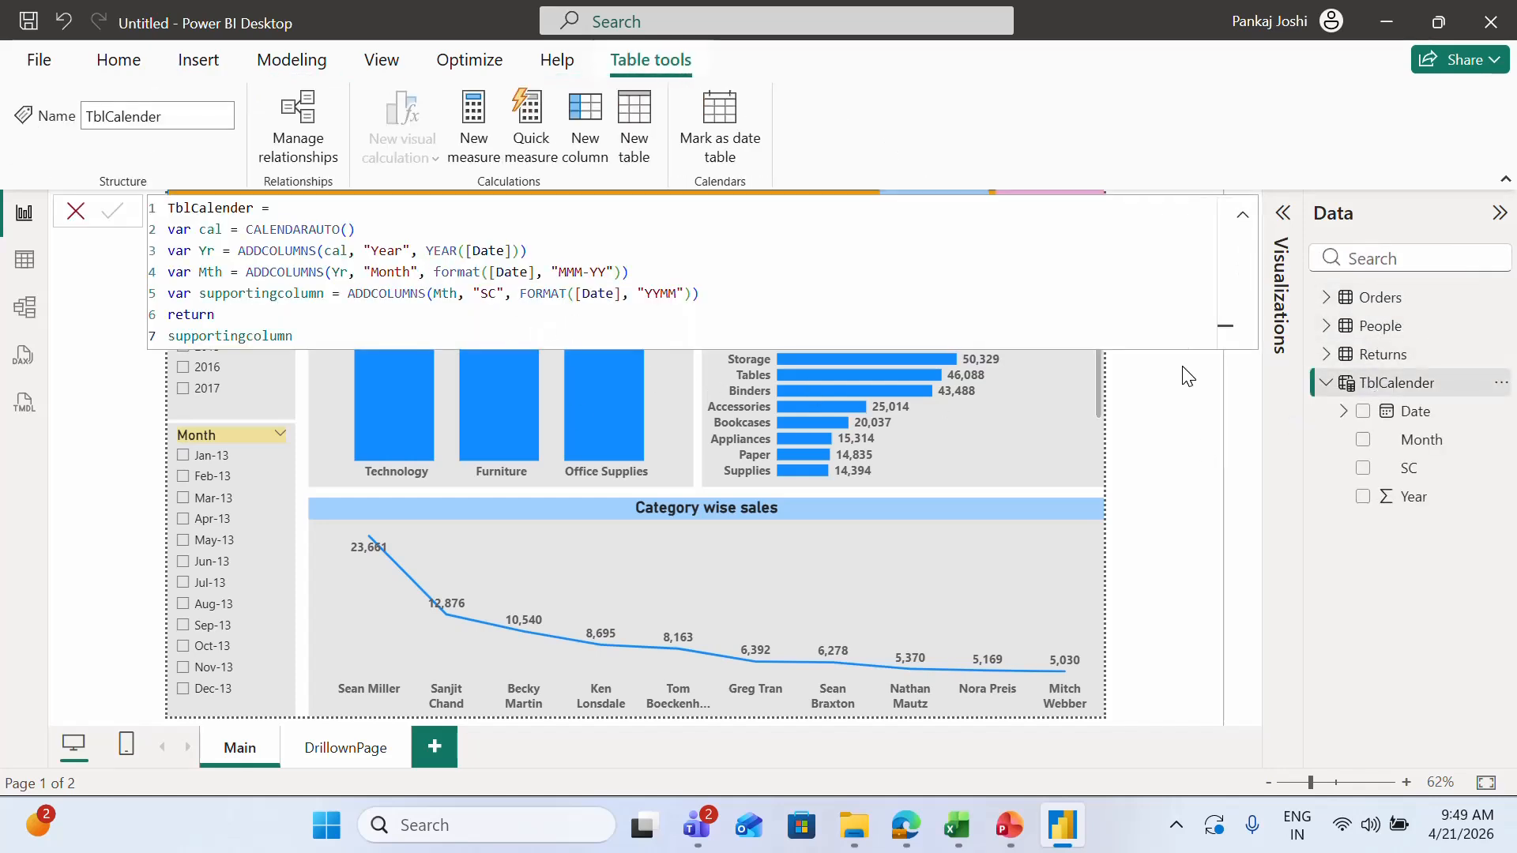
pyautogui.click(1325, 384)
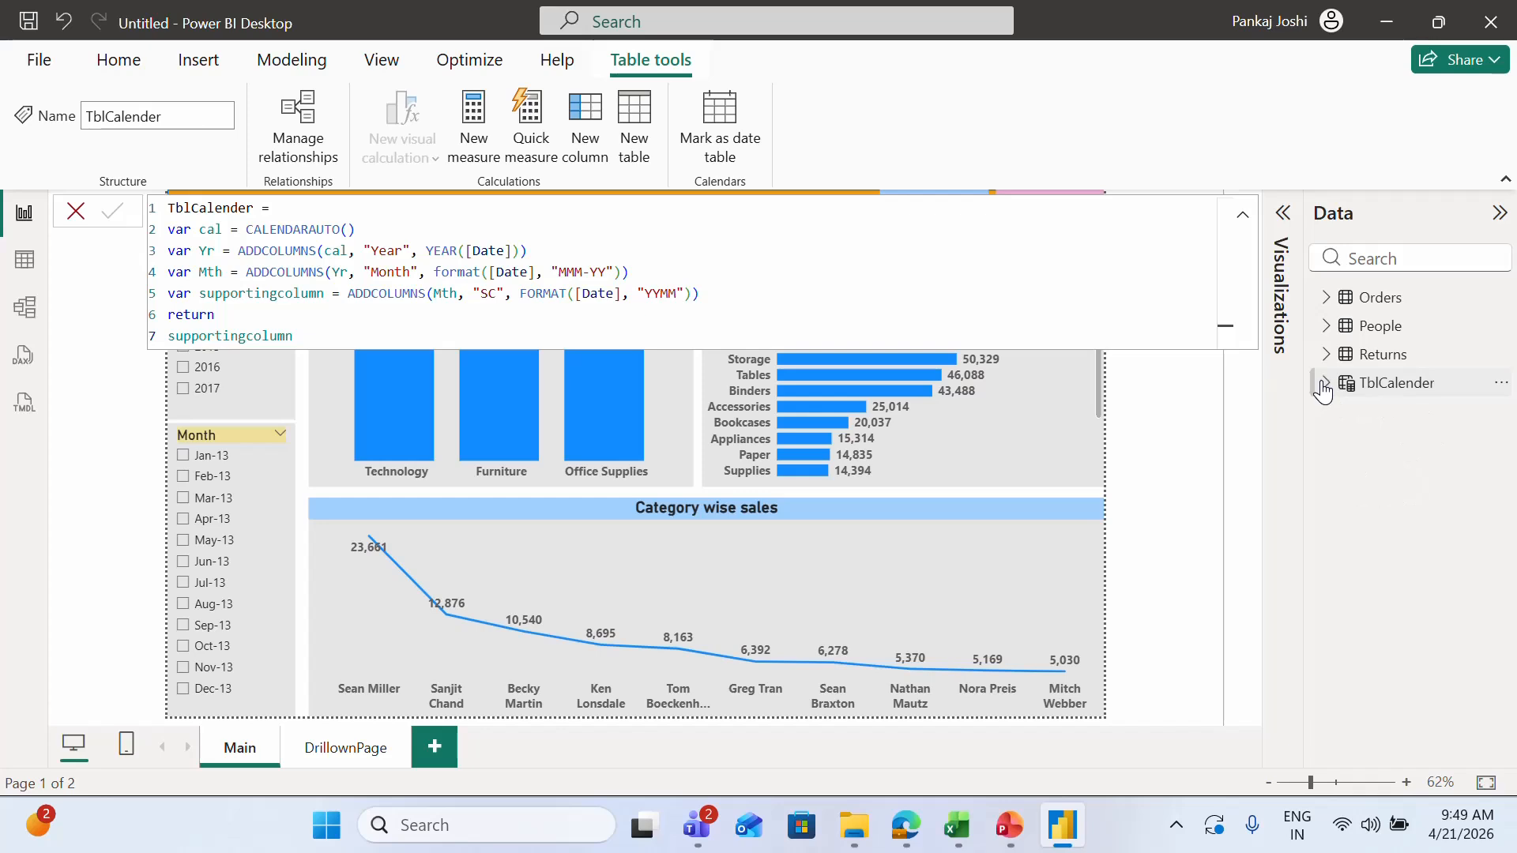
pyautogui.click(1374, 297)
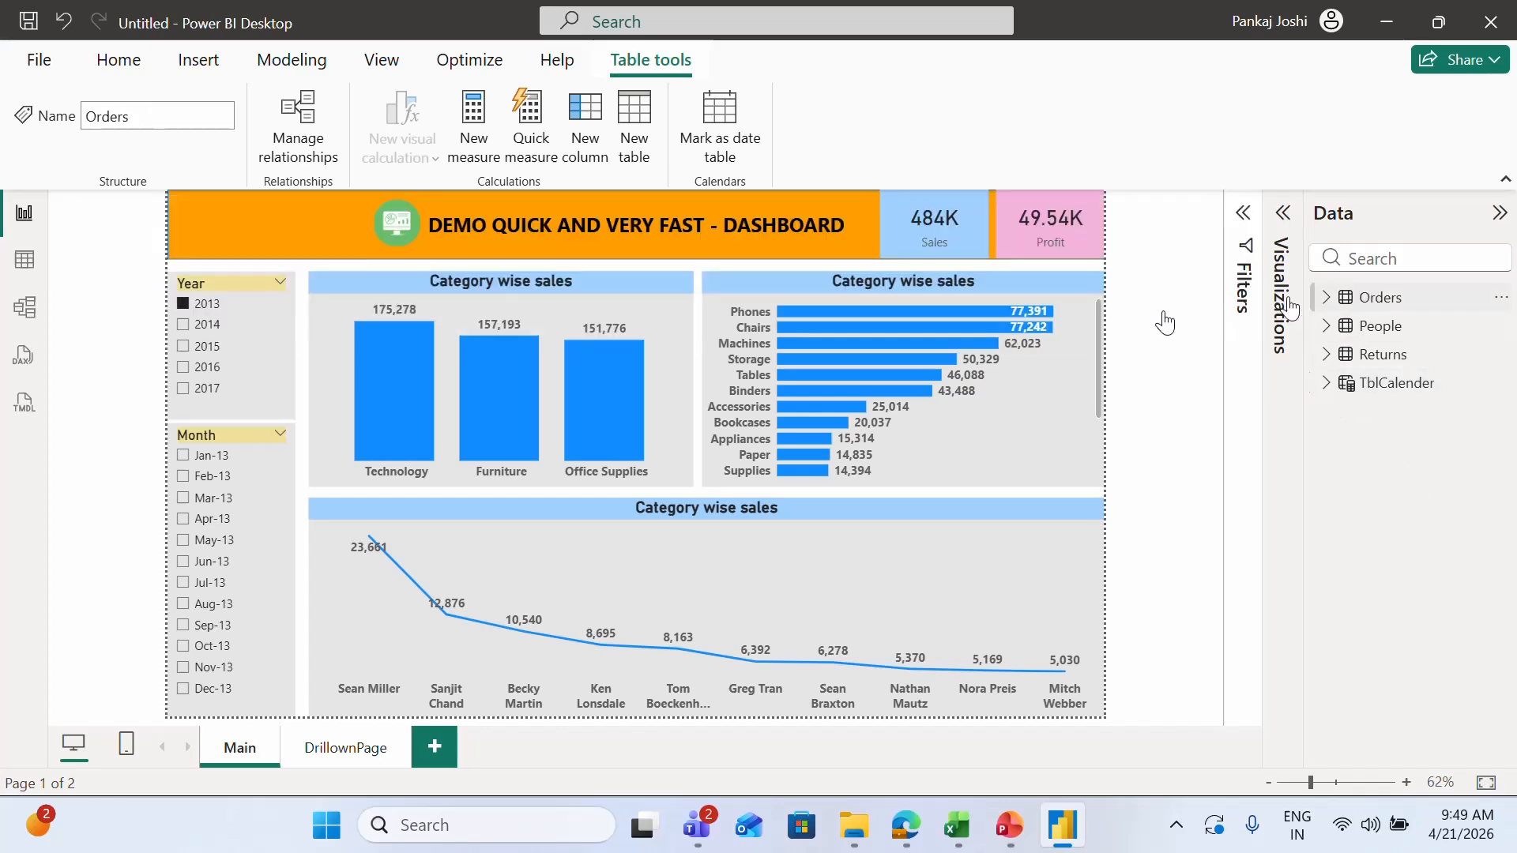
pyautogui.click(1164, 359)
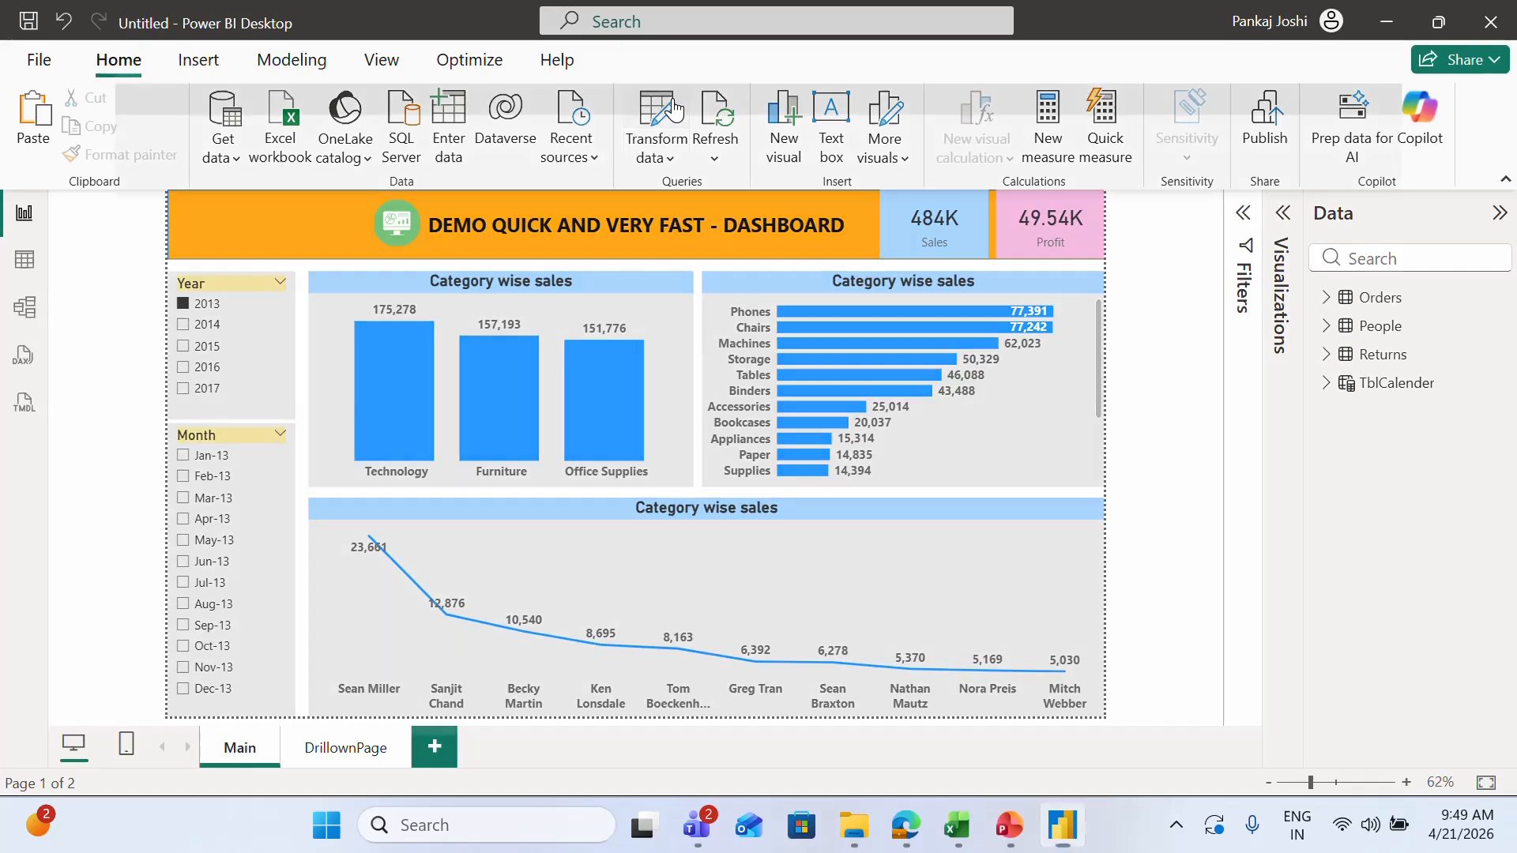
# Step: View the Orders query in Power Query Editor and return to the report
pyautogui.click(672, 109)
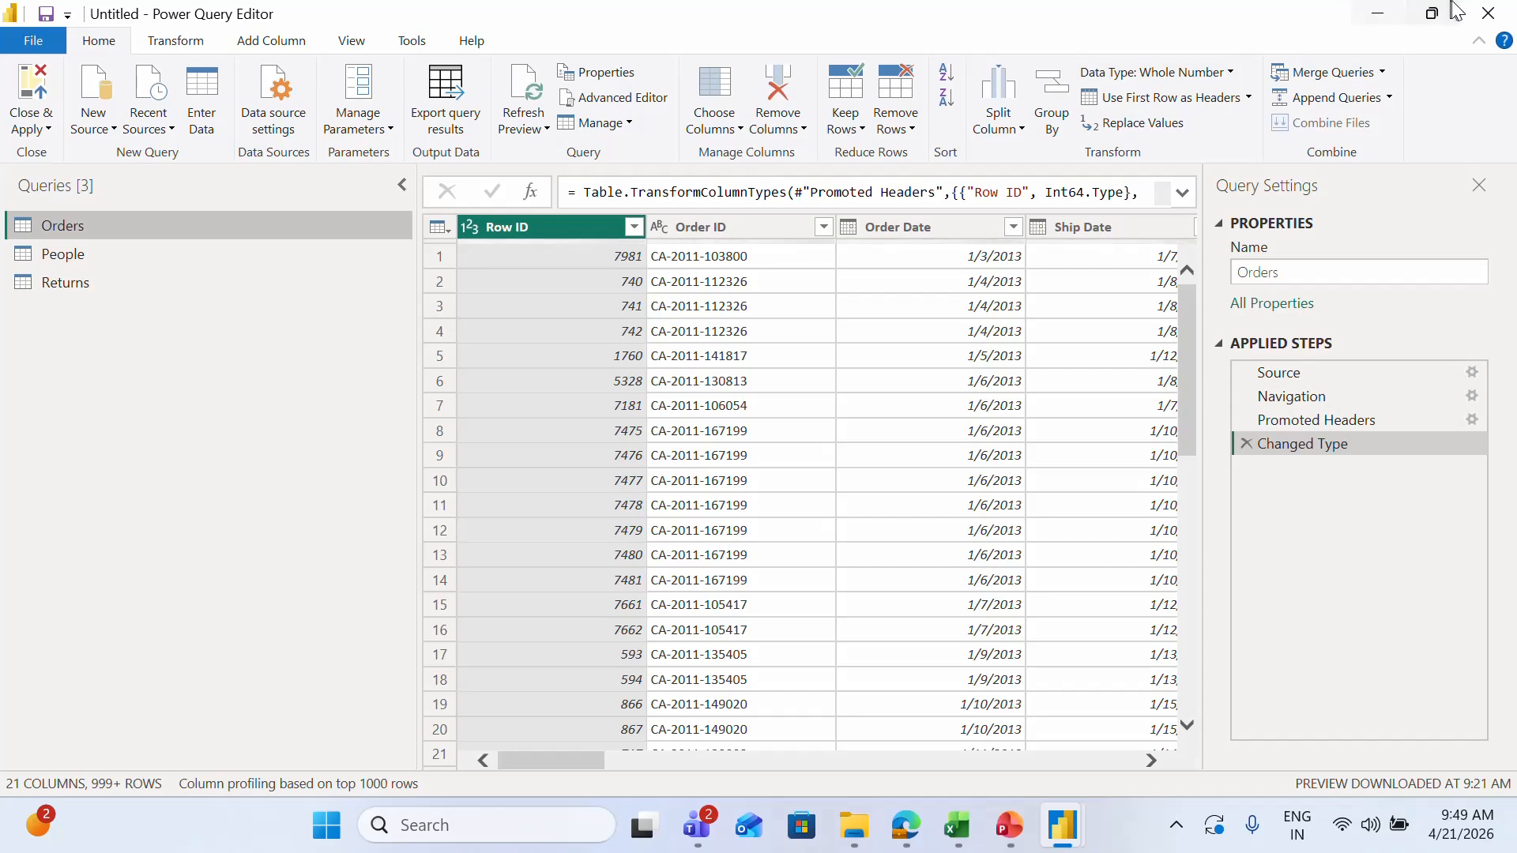
pyautogui.click(1471, 15)
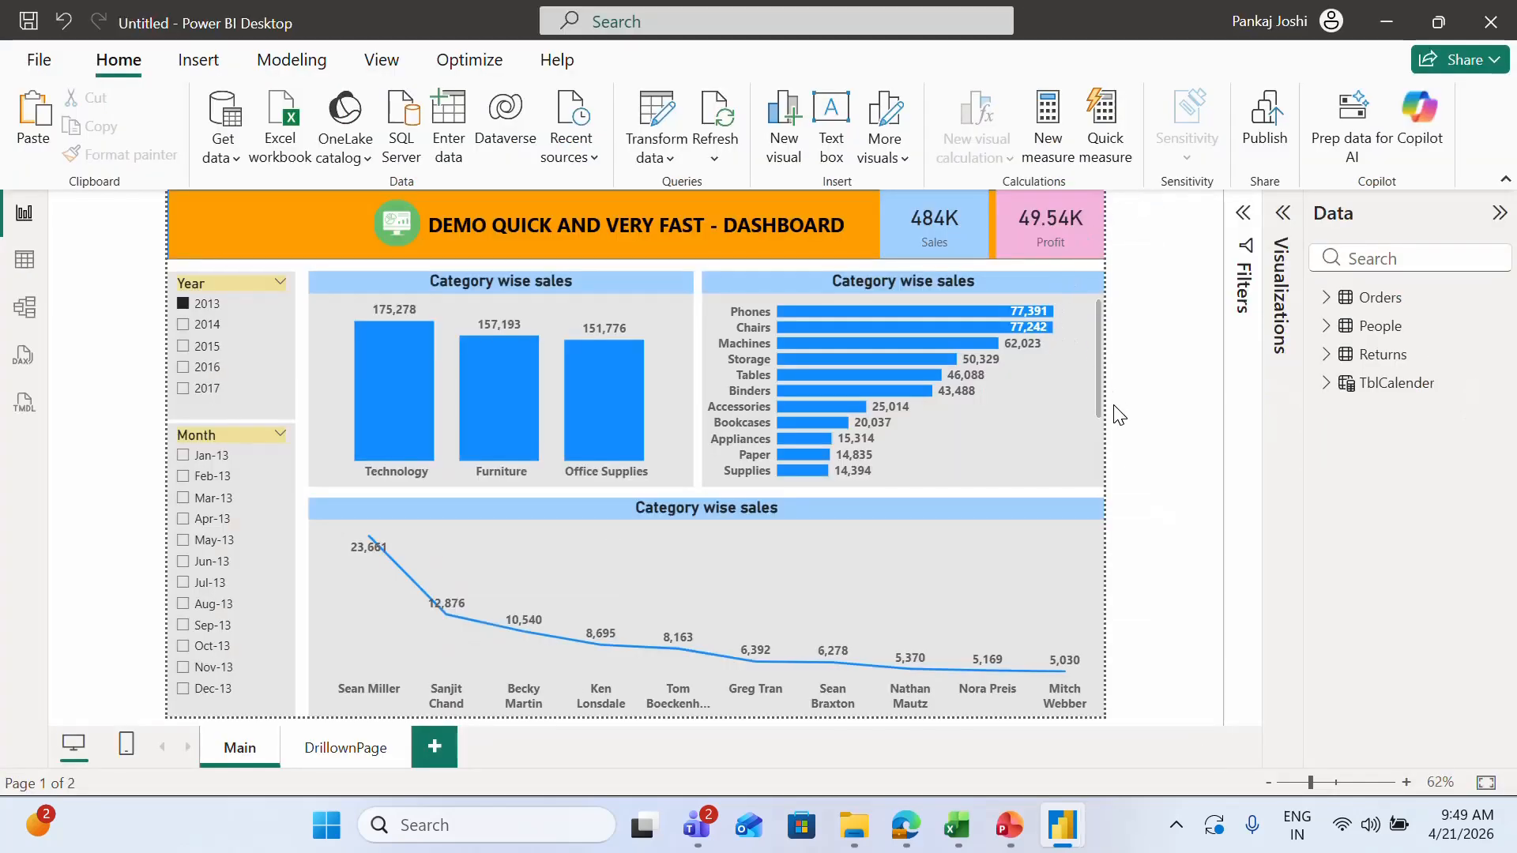
# Step: Switch to the Demo - Power BI presentation in PowerPoint and show slide 8 with the DAX function list
pyautogui.hotkey('alt', 'Tab')
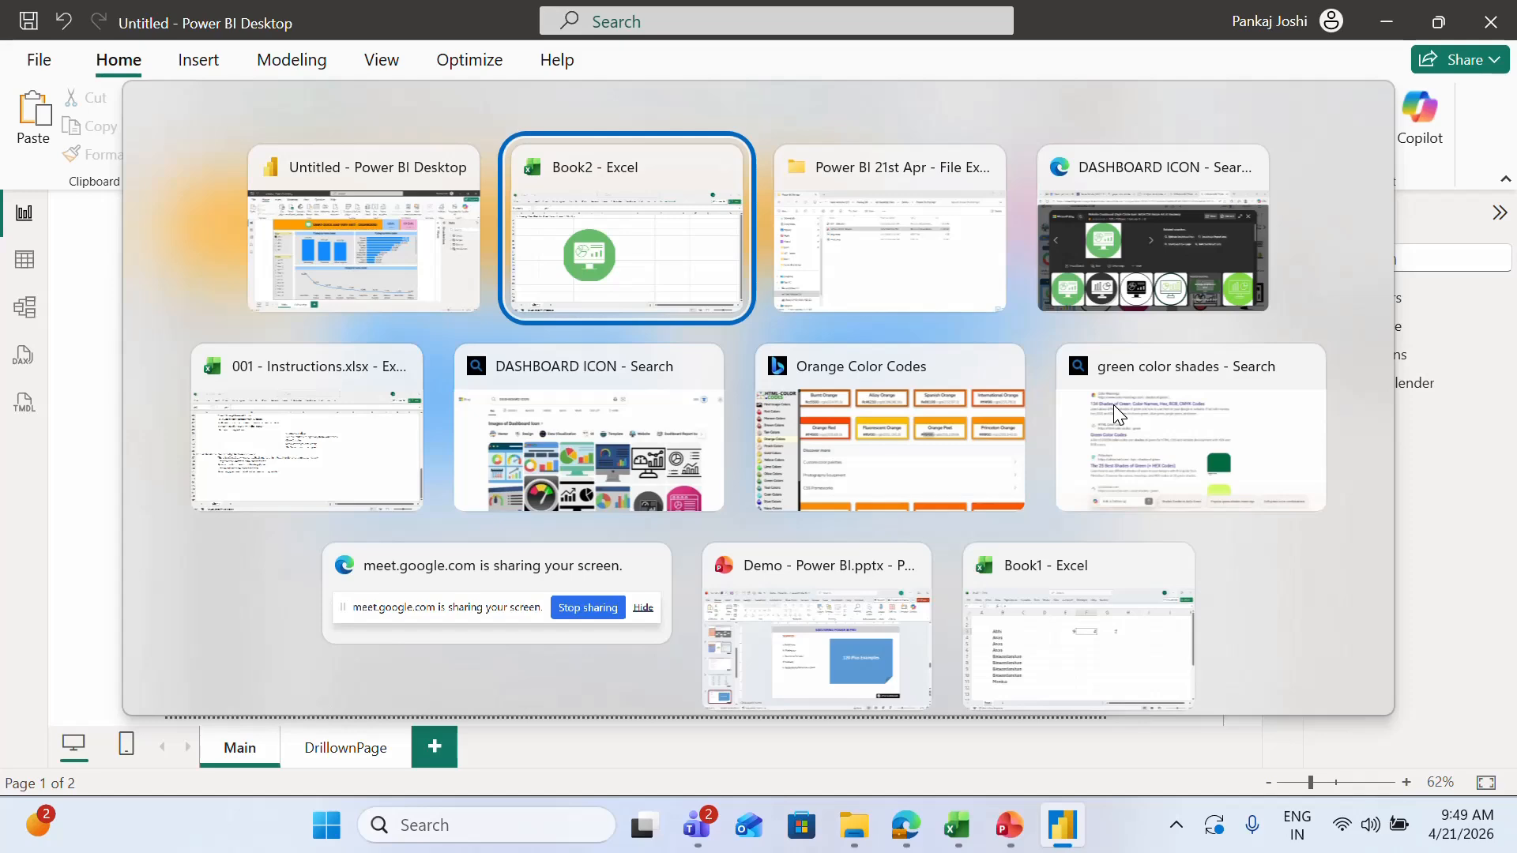
pyautogui.hotkey('alt', 'Tab')
pyautogui.hotkey('alt', 'Tab')
pyautogui.hotkey('alt', 'Tab')
pyautogui.hotkey('alt', 'Tab')
pyautogui.hotkey('alt', 'Tab')
pyautogui.hotkey('alt', 'Tab')
pyautogui.hotkey('alt', 'Tab')
pyautogui.hotkey('alt', 'Tab')
pyautogui.hotkey('alt', 'Tab')
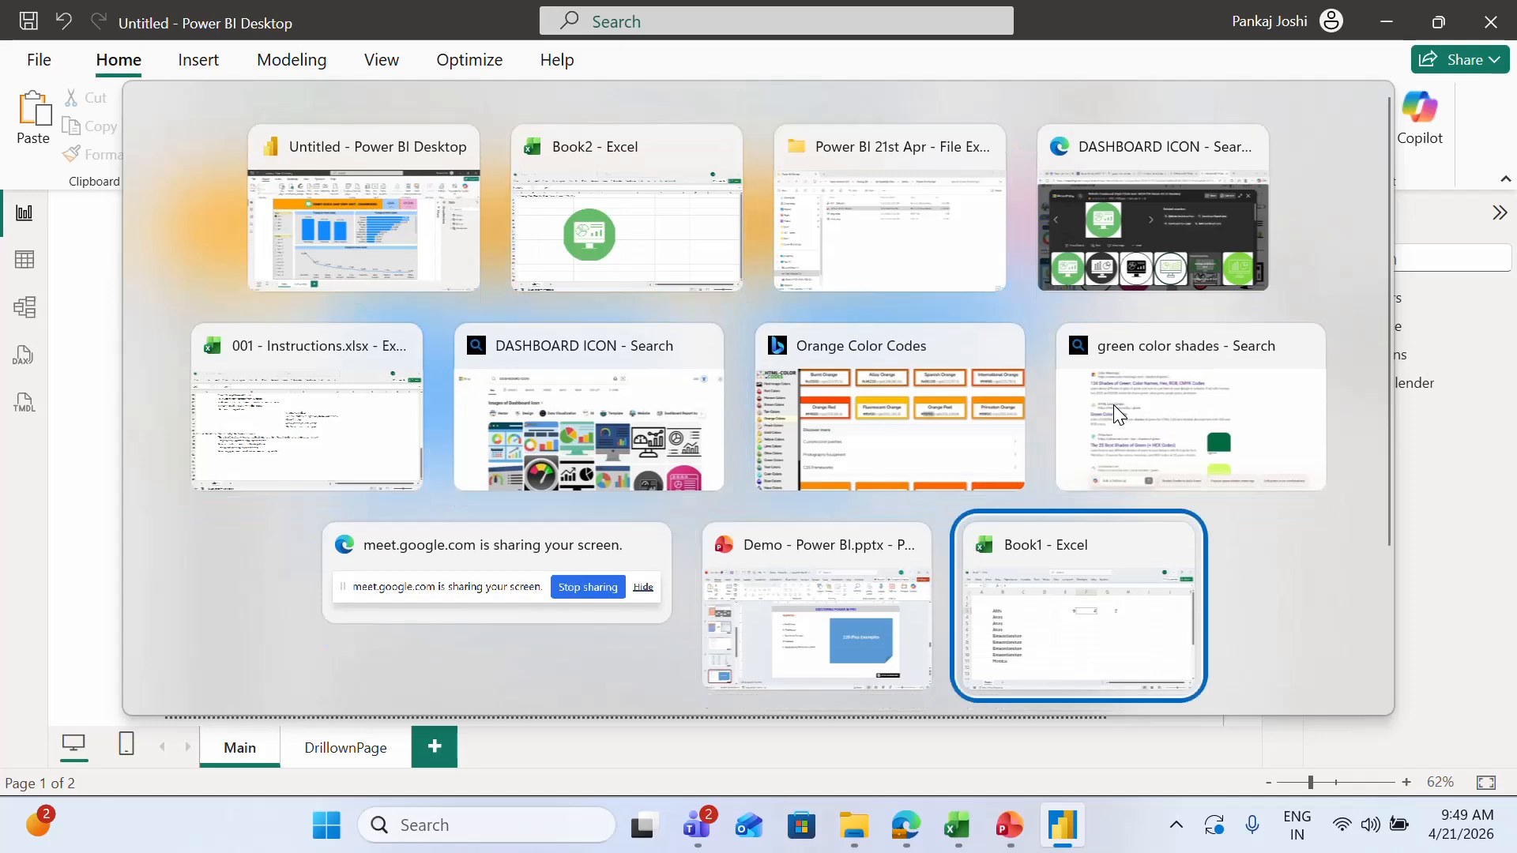
pyautogui.hotkey('alt', 'shift', 'Tab')
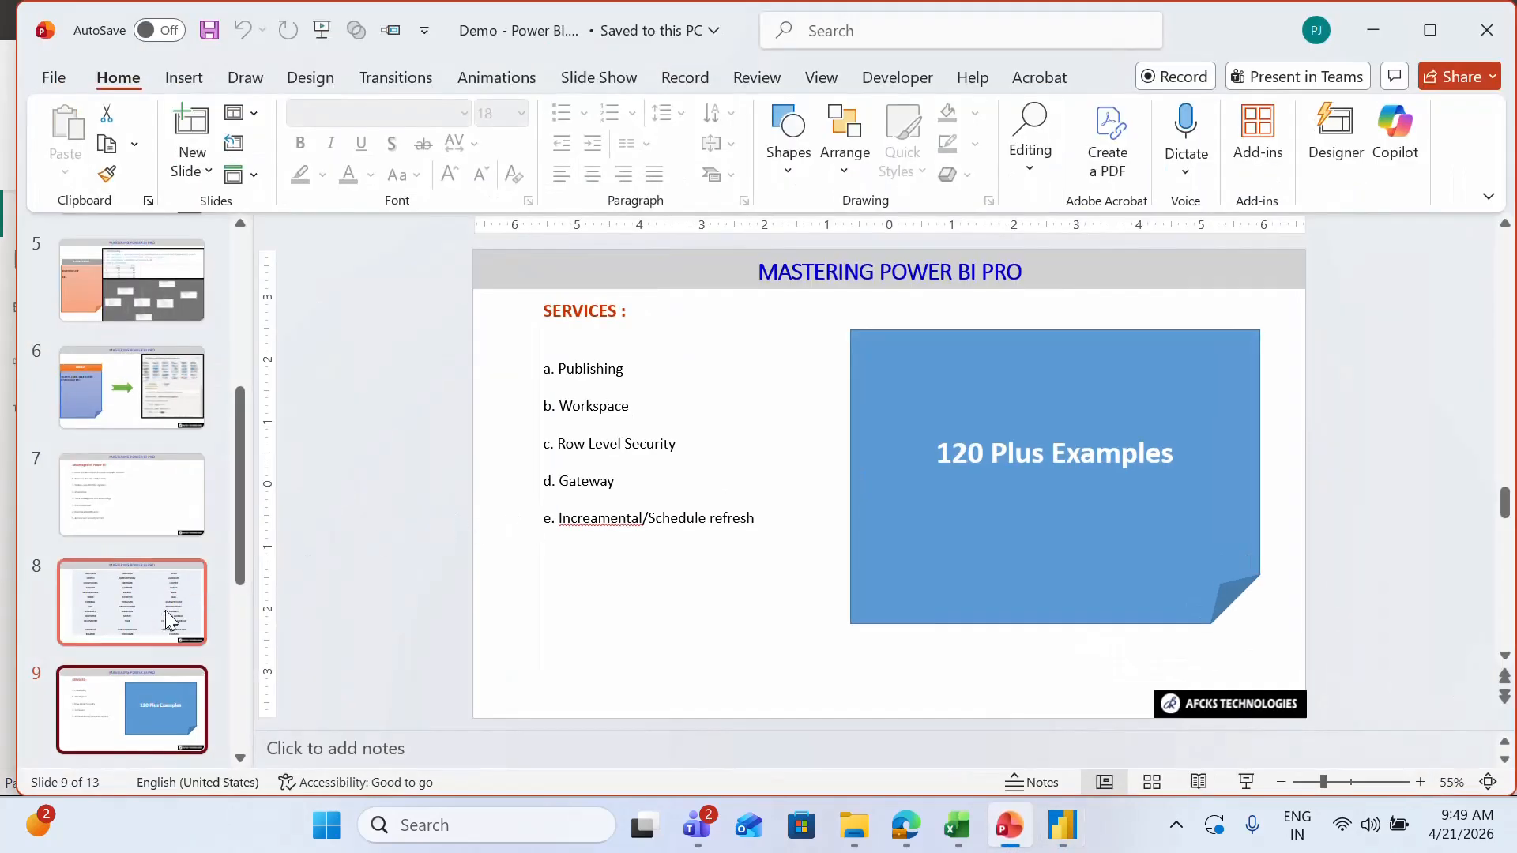
pyautogui.click(154, 614)
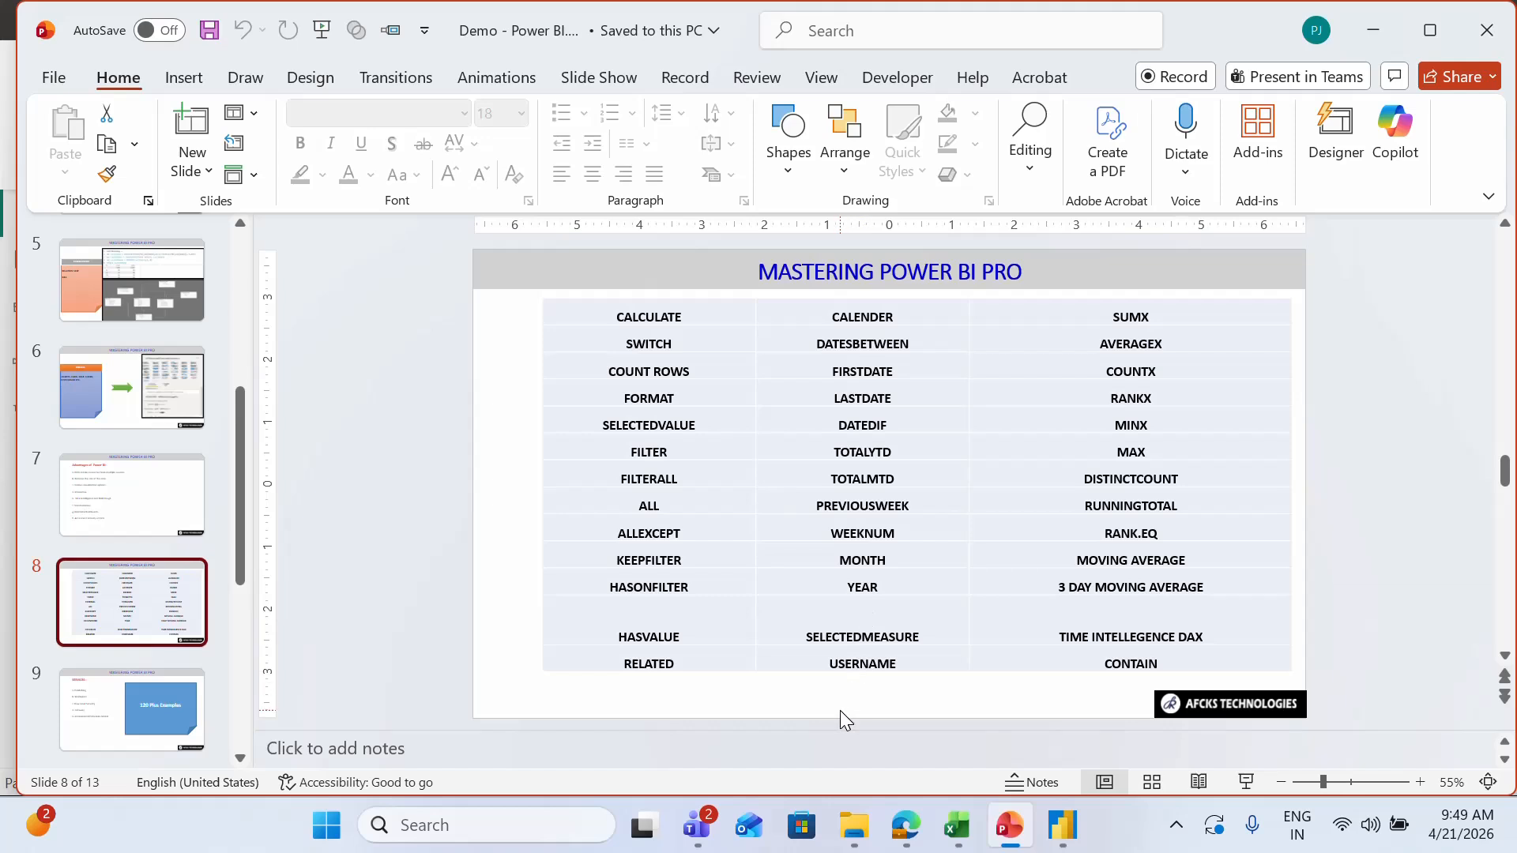
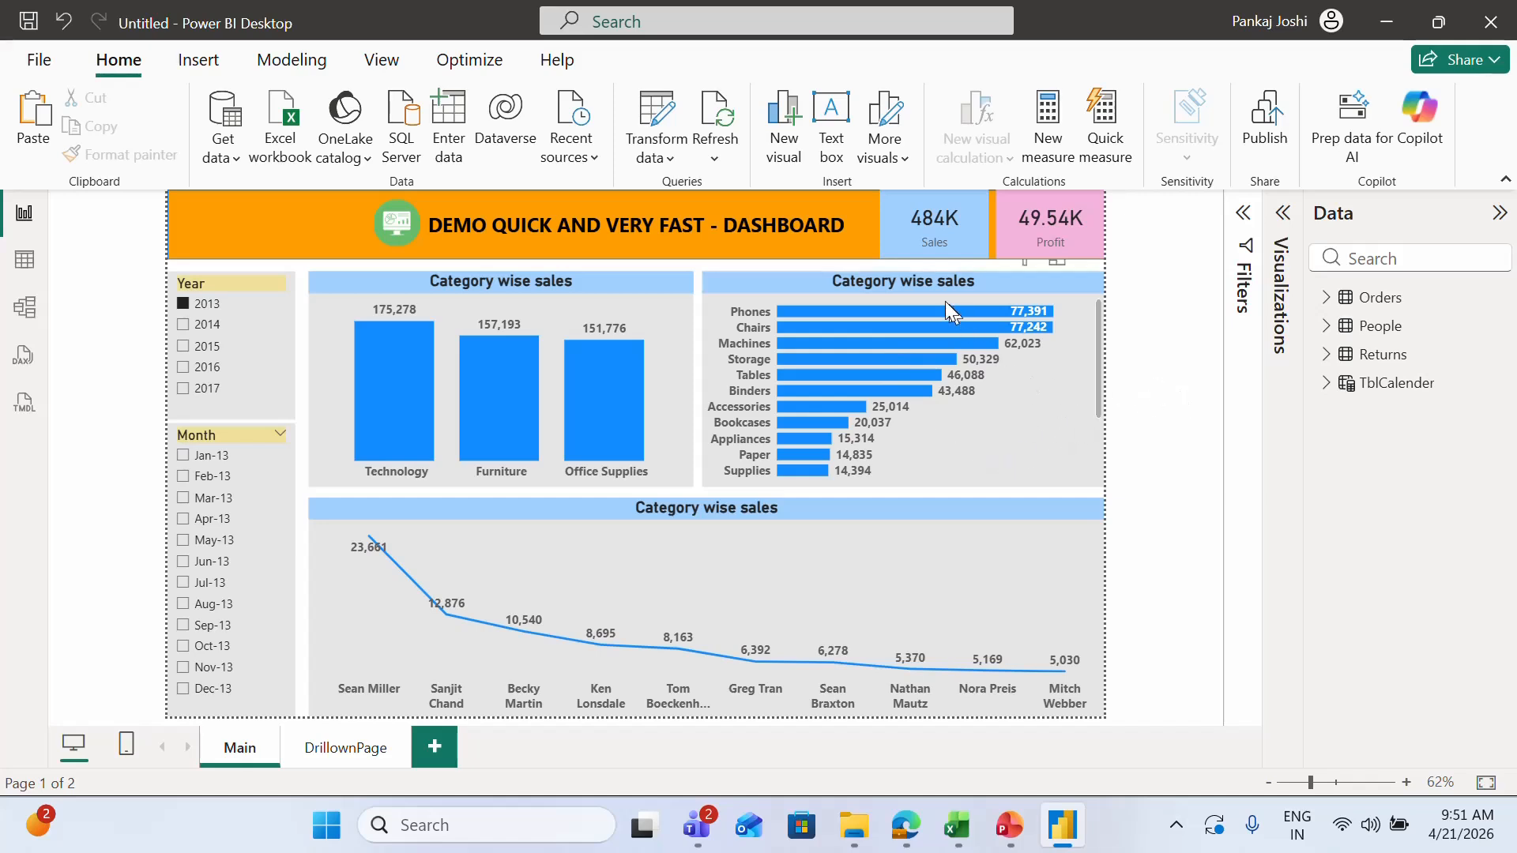
# Step: Change the title of the horizontal bar chart to "Sub Category wise sales"
pyautogui.click(907, 284)
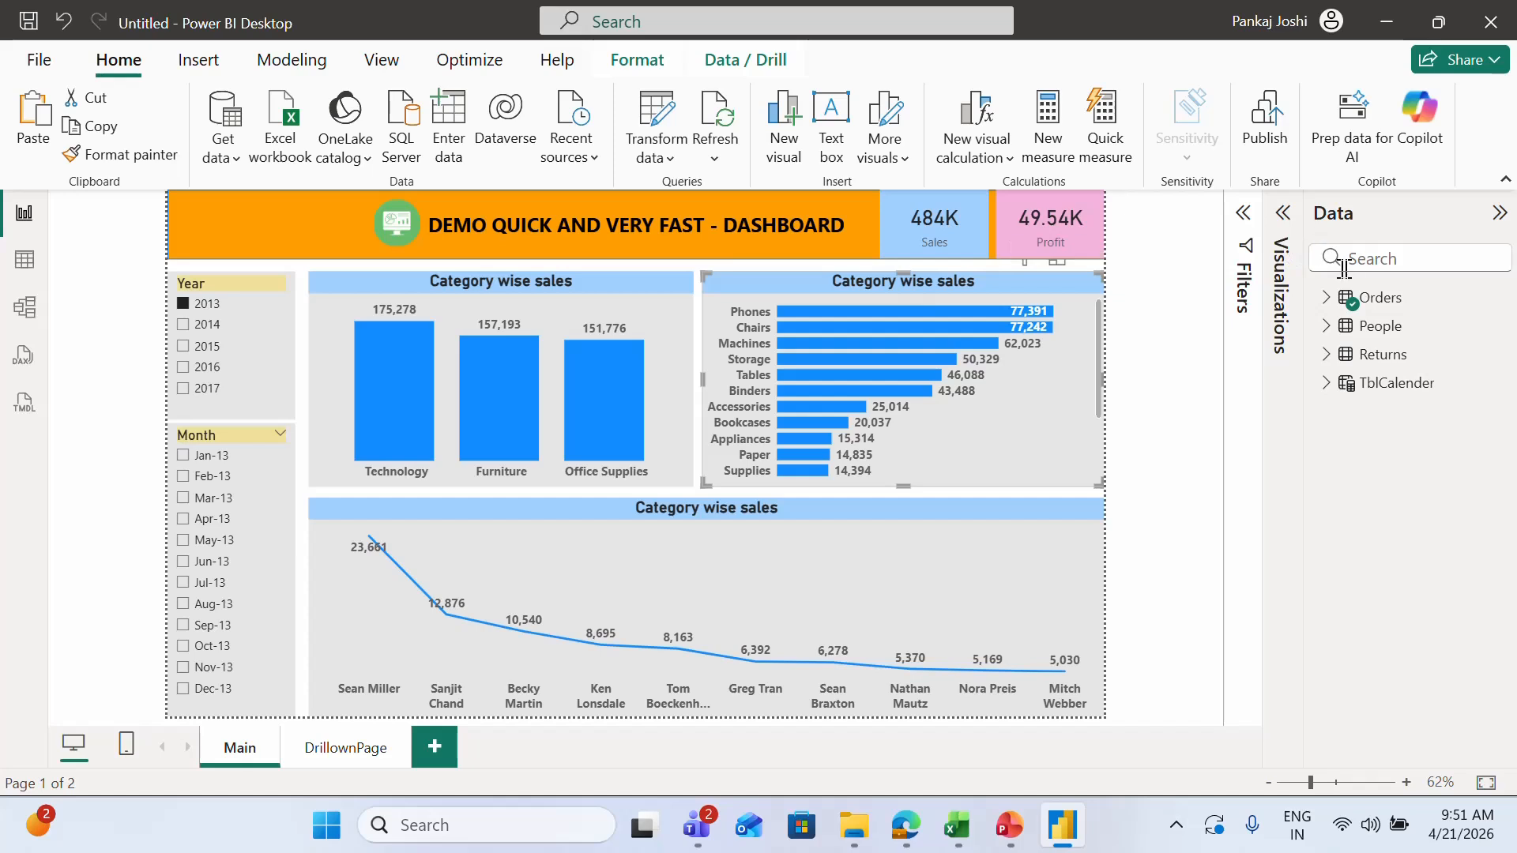
pyautogui.click(1276, 219)
pyautogui.click(1196, 277)
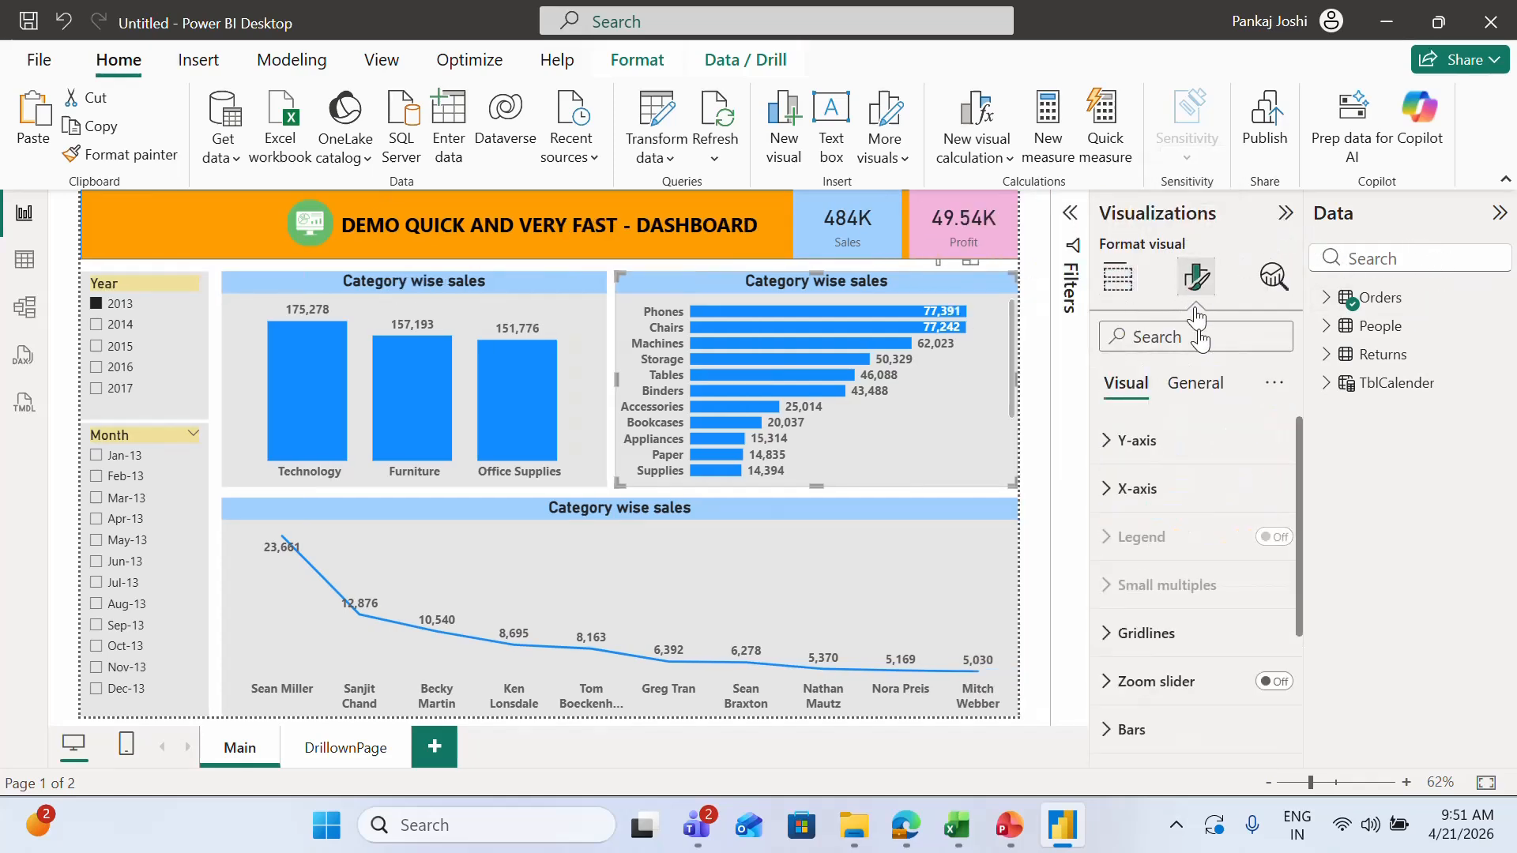
pyautogui.click(1195, 382)
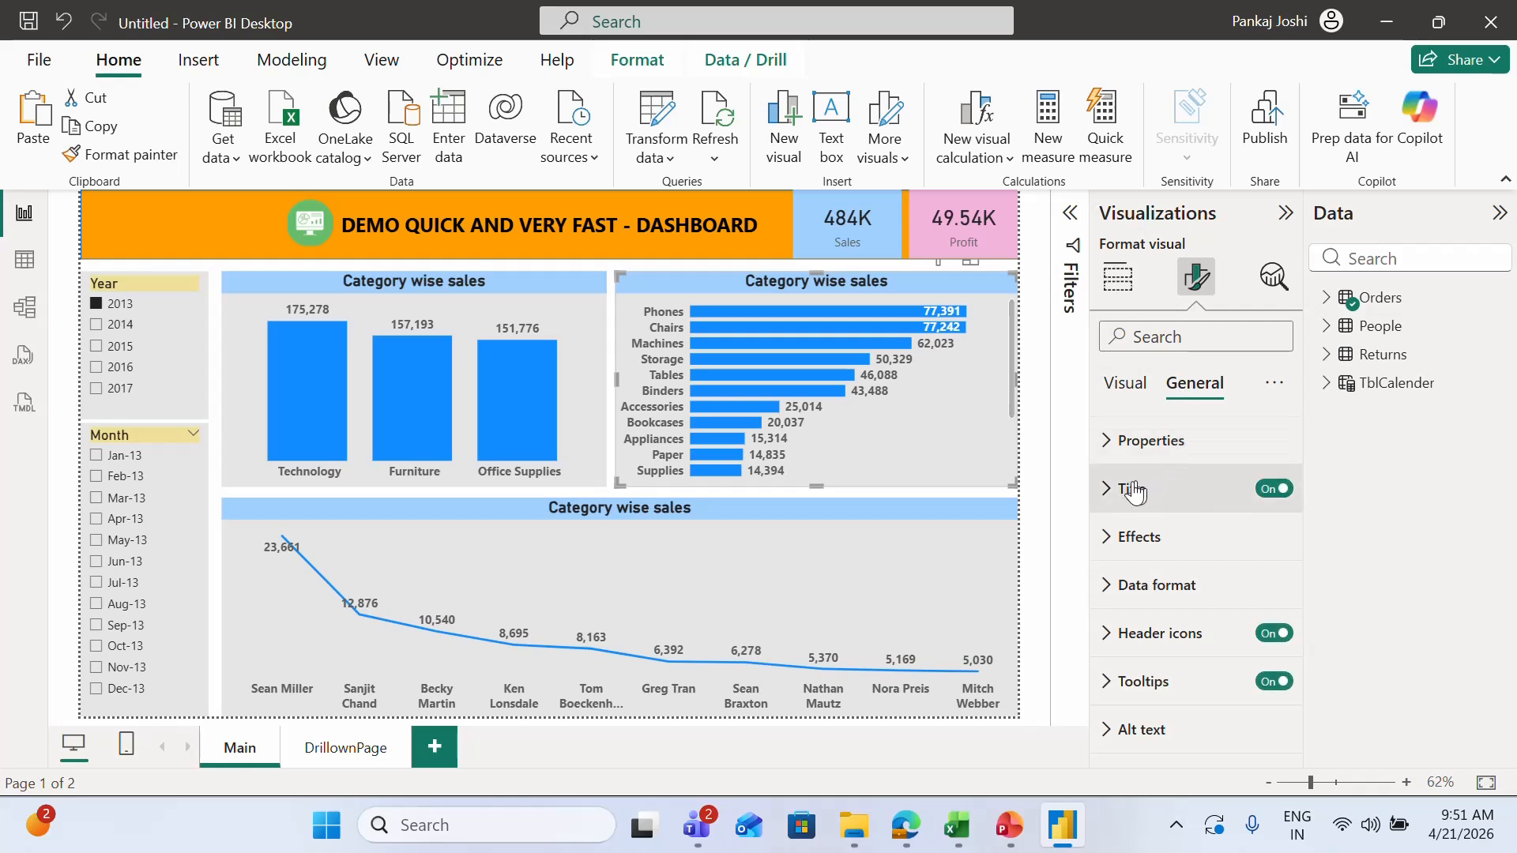
pyautogui.click(1106, 494)
pyautogui.click(1153, 607)
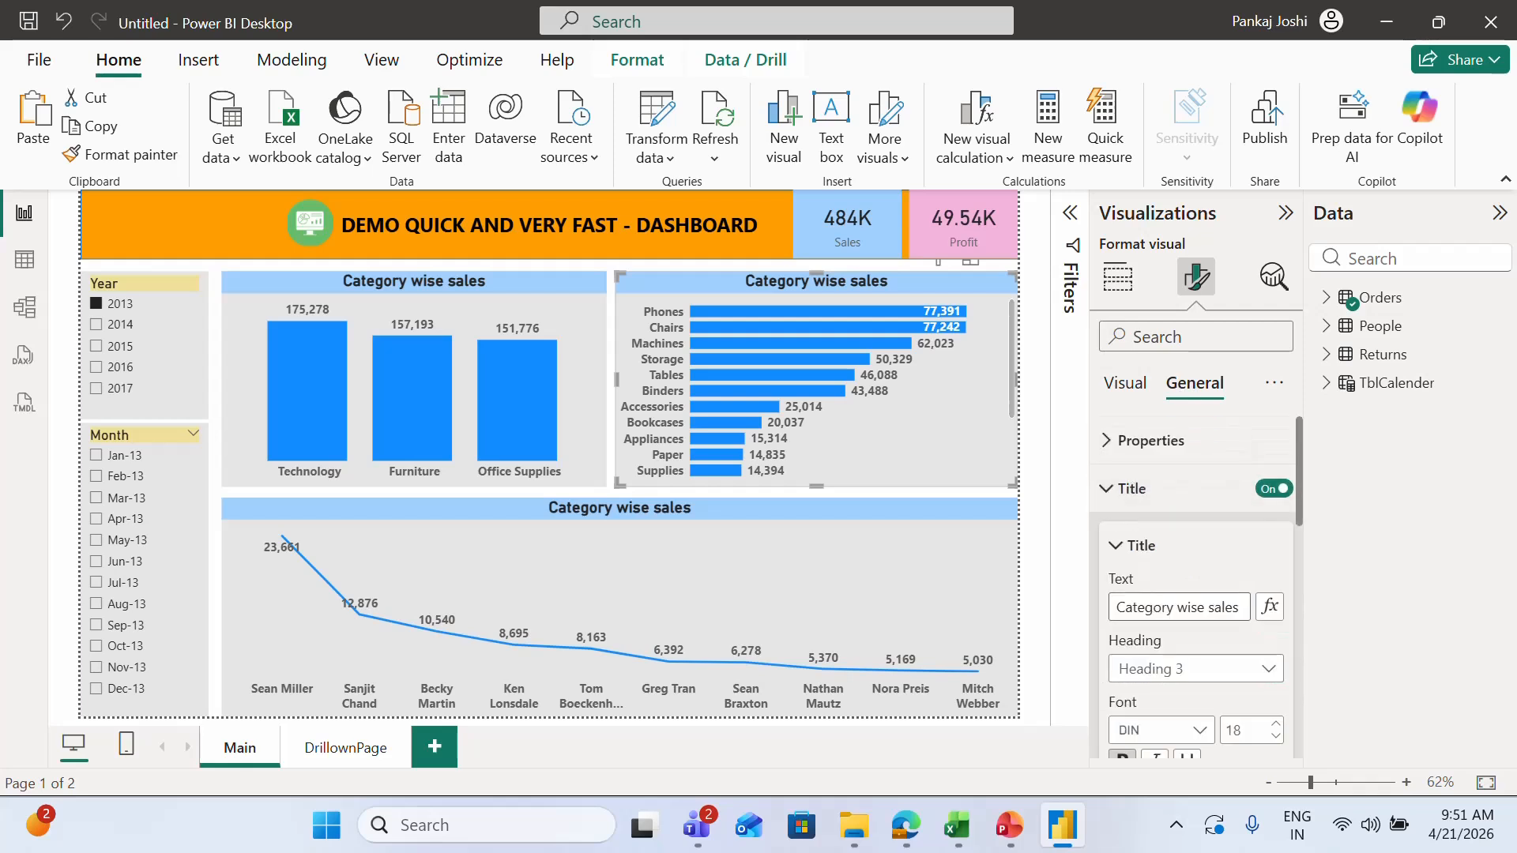
pyautogui.press('Home')
pyautogui.write('Su ')
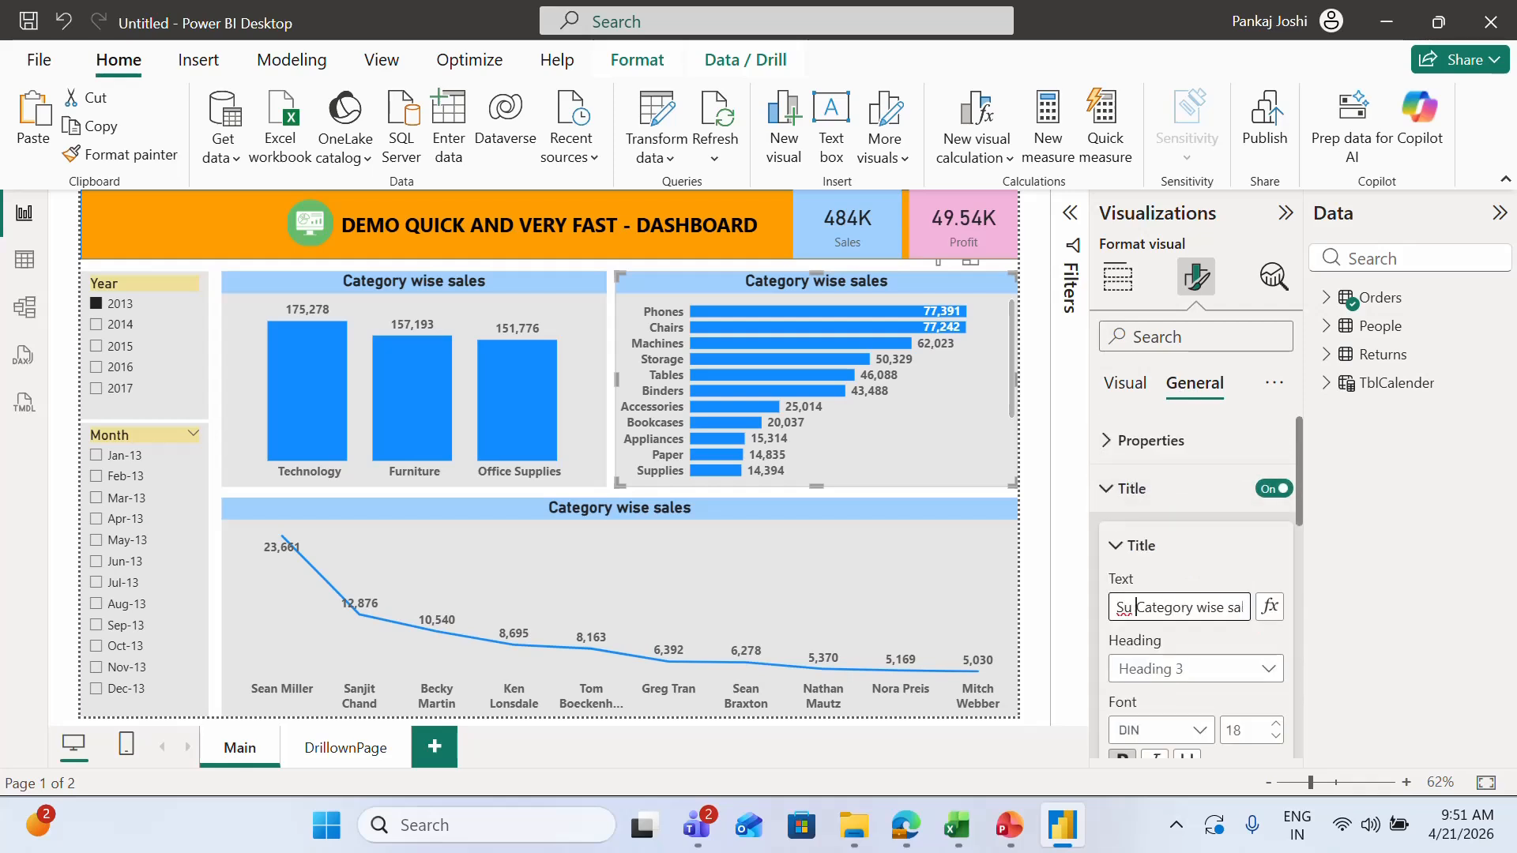
pyautogui.write('b')
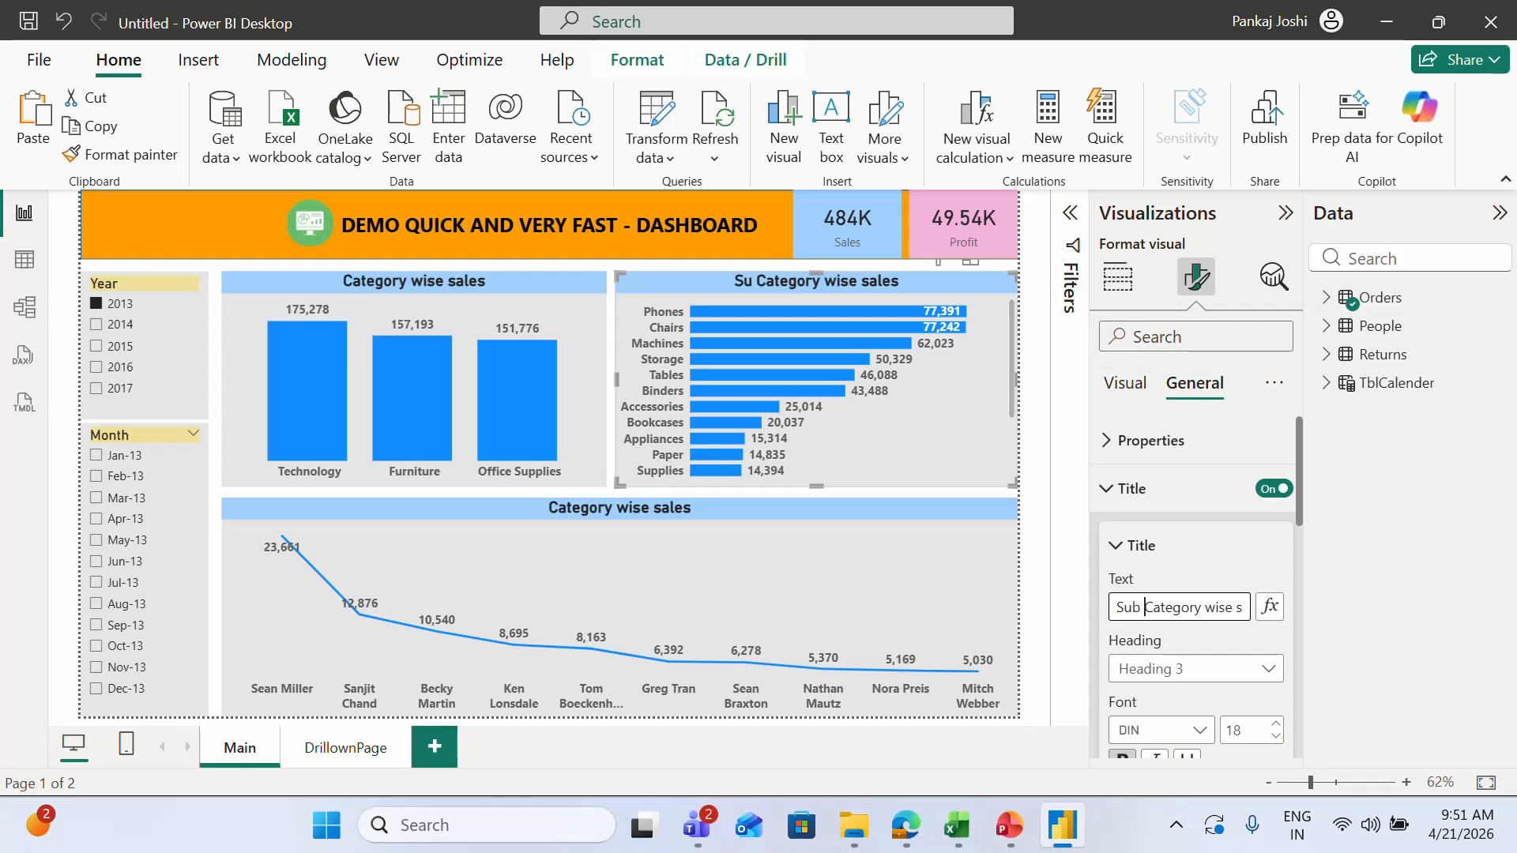
# Step: Change the title of the line chart to "Customers wise sales" and deselect the chart
pyautogui.click(940, 501)
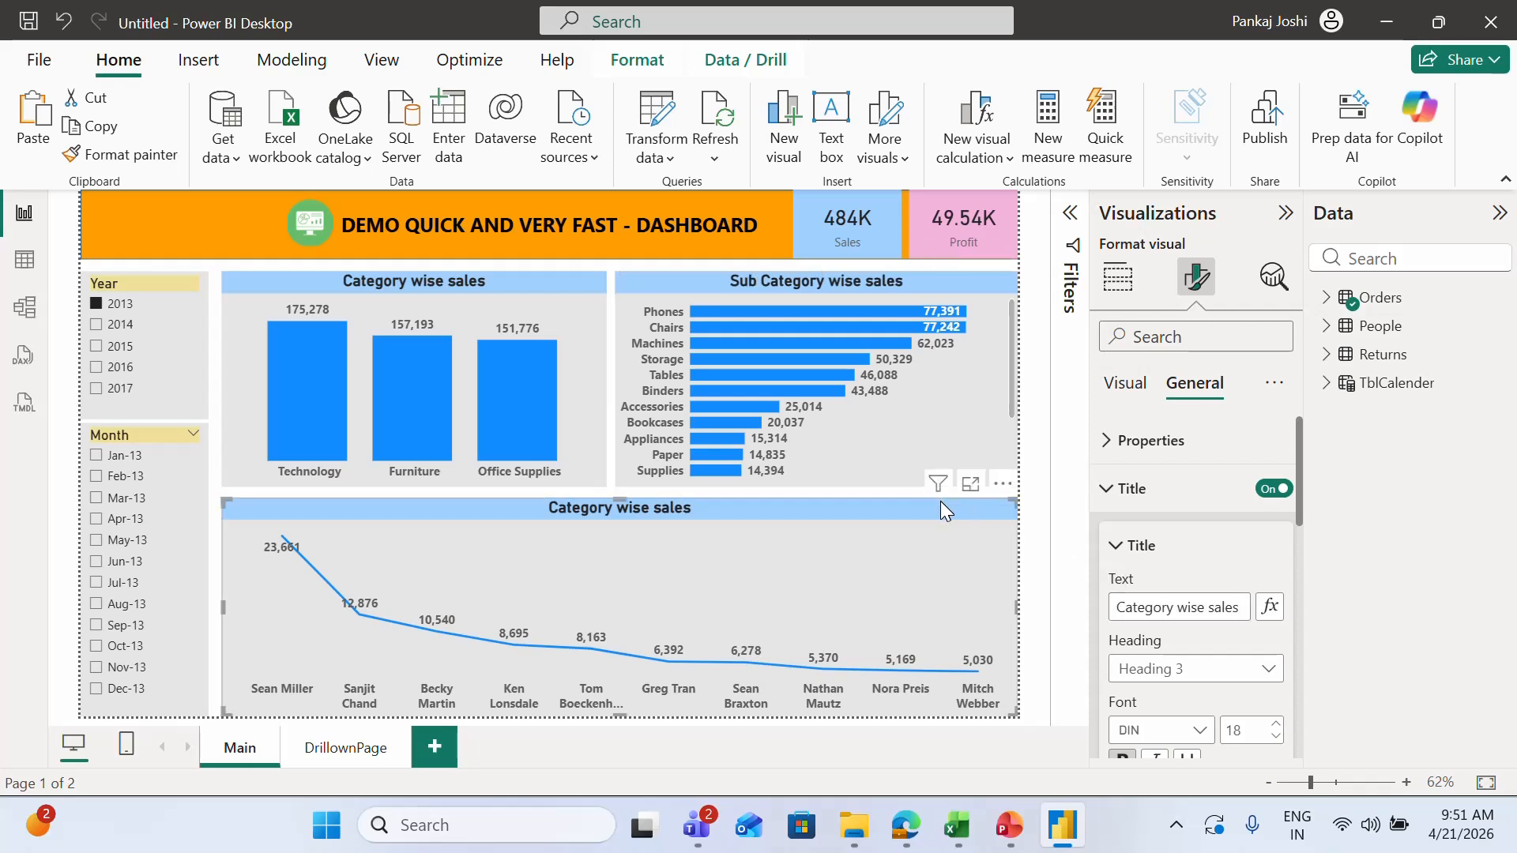
pyautogui.doubleClick(1145, 607)
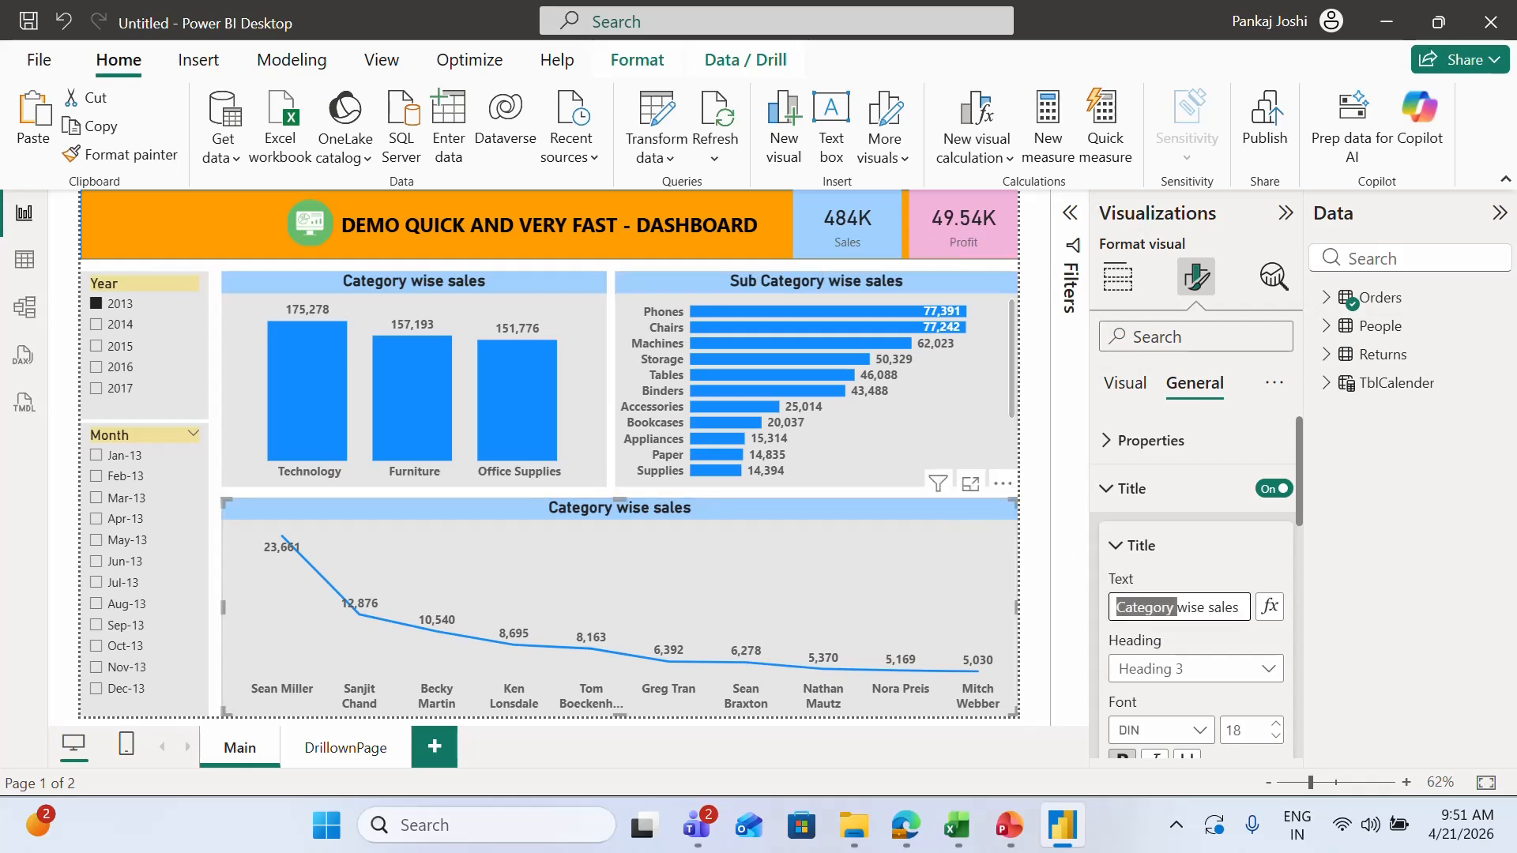
pyautogui.press('BackSpace')
pyautogui.write('Customers')
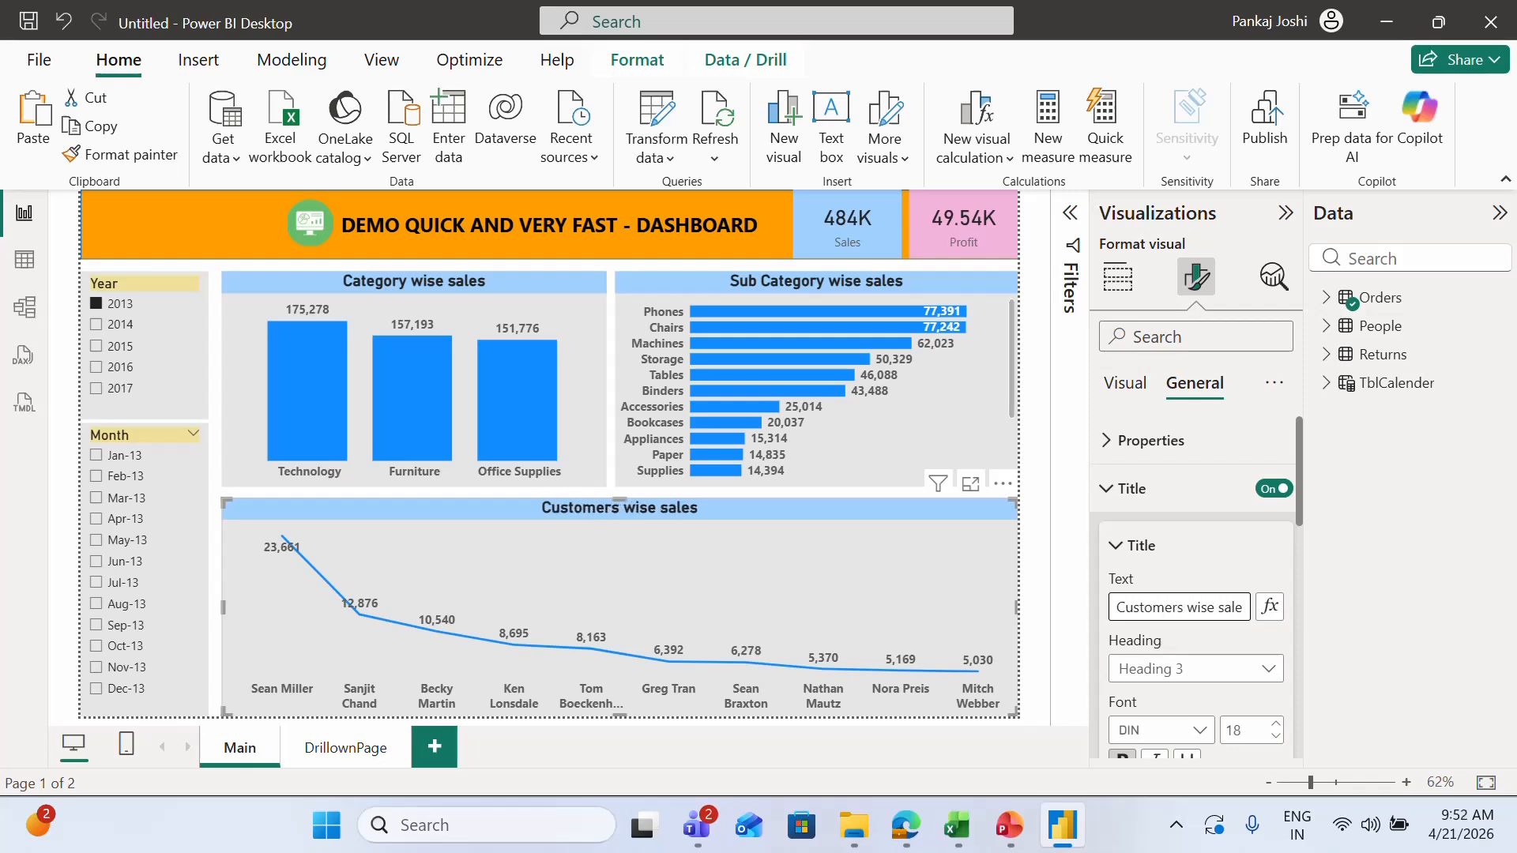
pyautogui.click(768, 489)
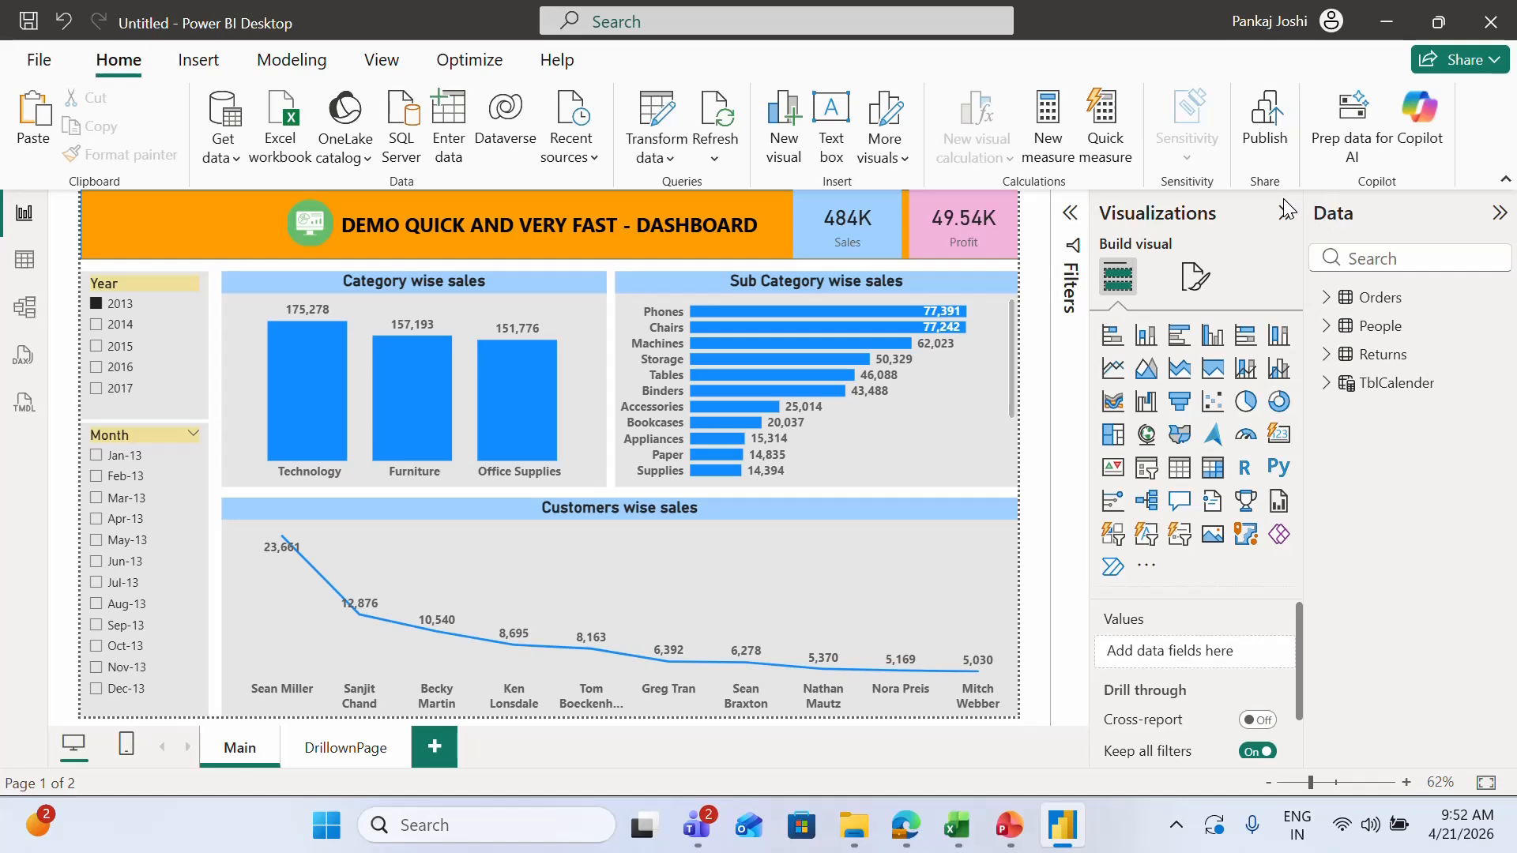
# Step: Review slide 8 and the slides further down in the PowerPoint presentation, and return to the Power BI dashboard
pyautogui.hotkey('alt', 'Tab')
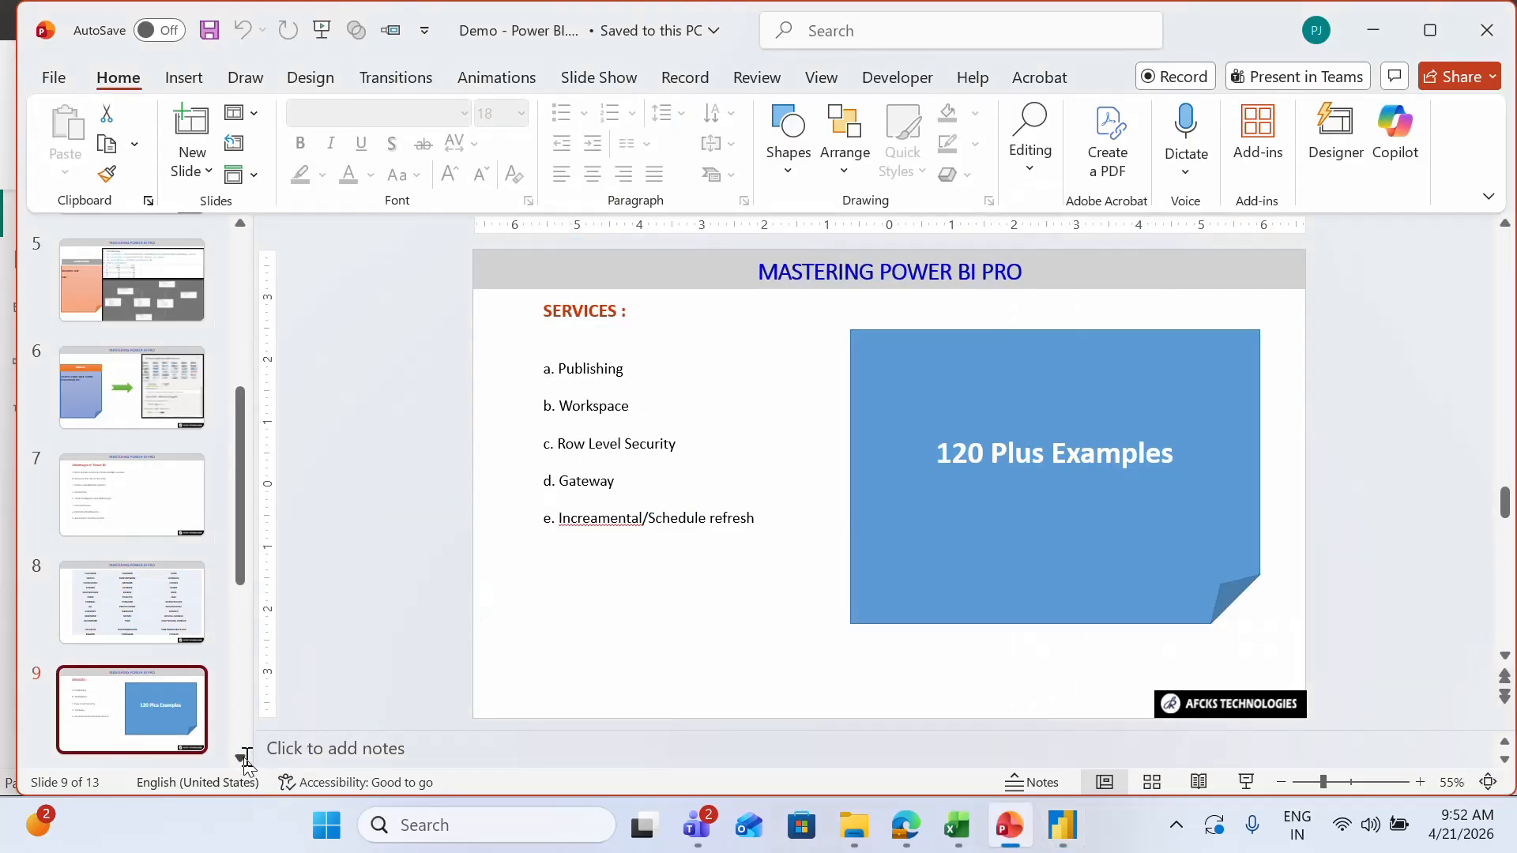
pyautogui.click(176, 632)
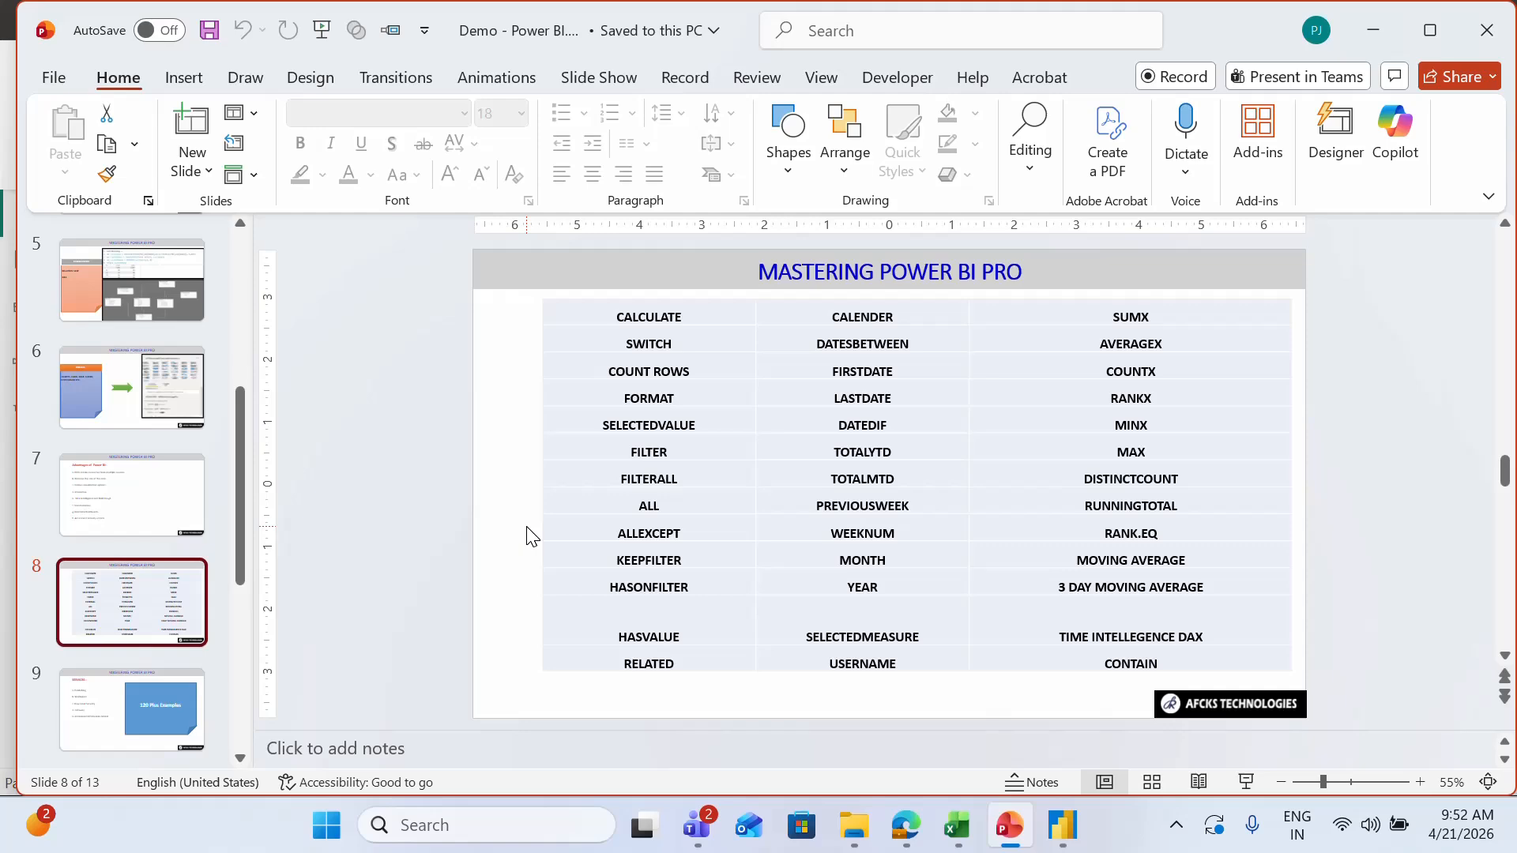
pyautogui.click(243, 756)
pyautogui.click(242, 756)
pyautogui.click(242, 756)
pyautogui.hotkey('alt', 'Tab')
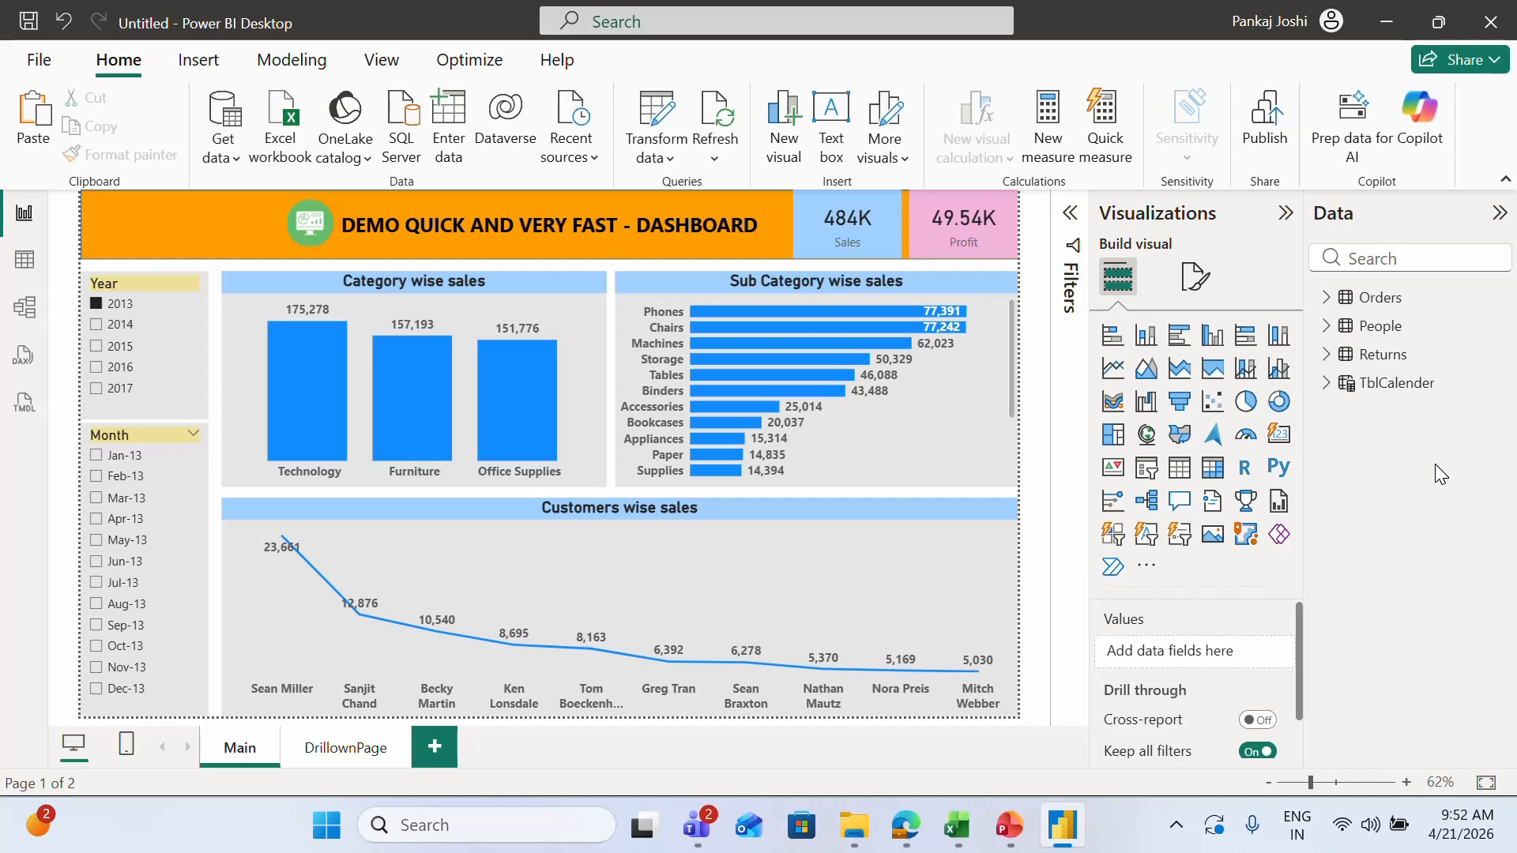
# Step: Show slide 9 with the services list in PowerPoint, and collapse the Visualizations pane back in Power BI
pyautogui.hotkey('alt', 'Tab')
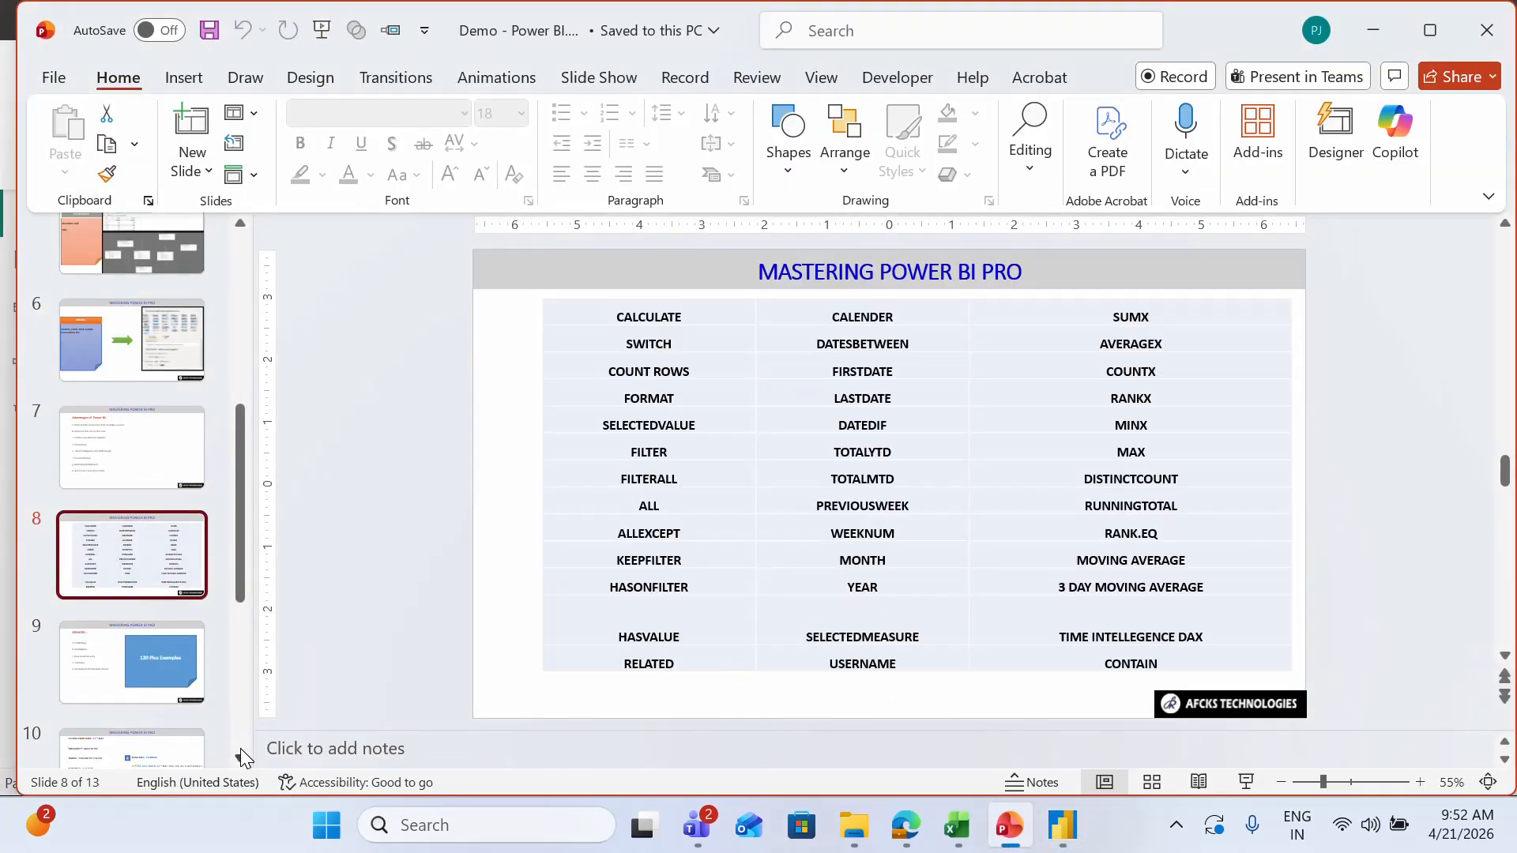
pyautogui.scroll(-3, 240, 748)
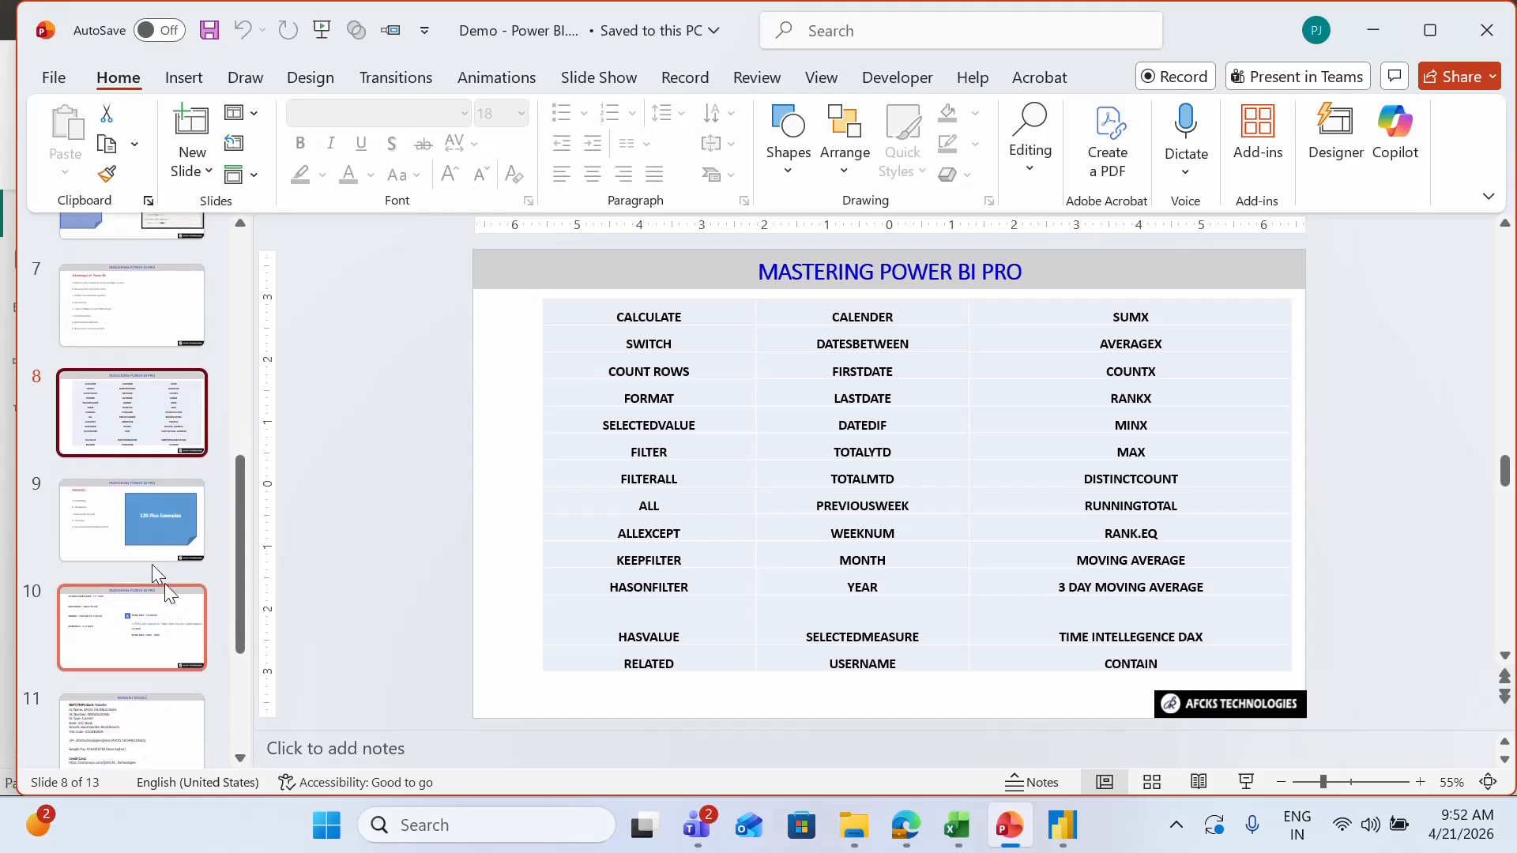
pyautogui.click(118, 541)
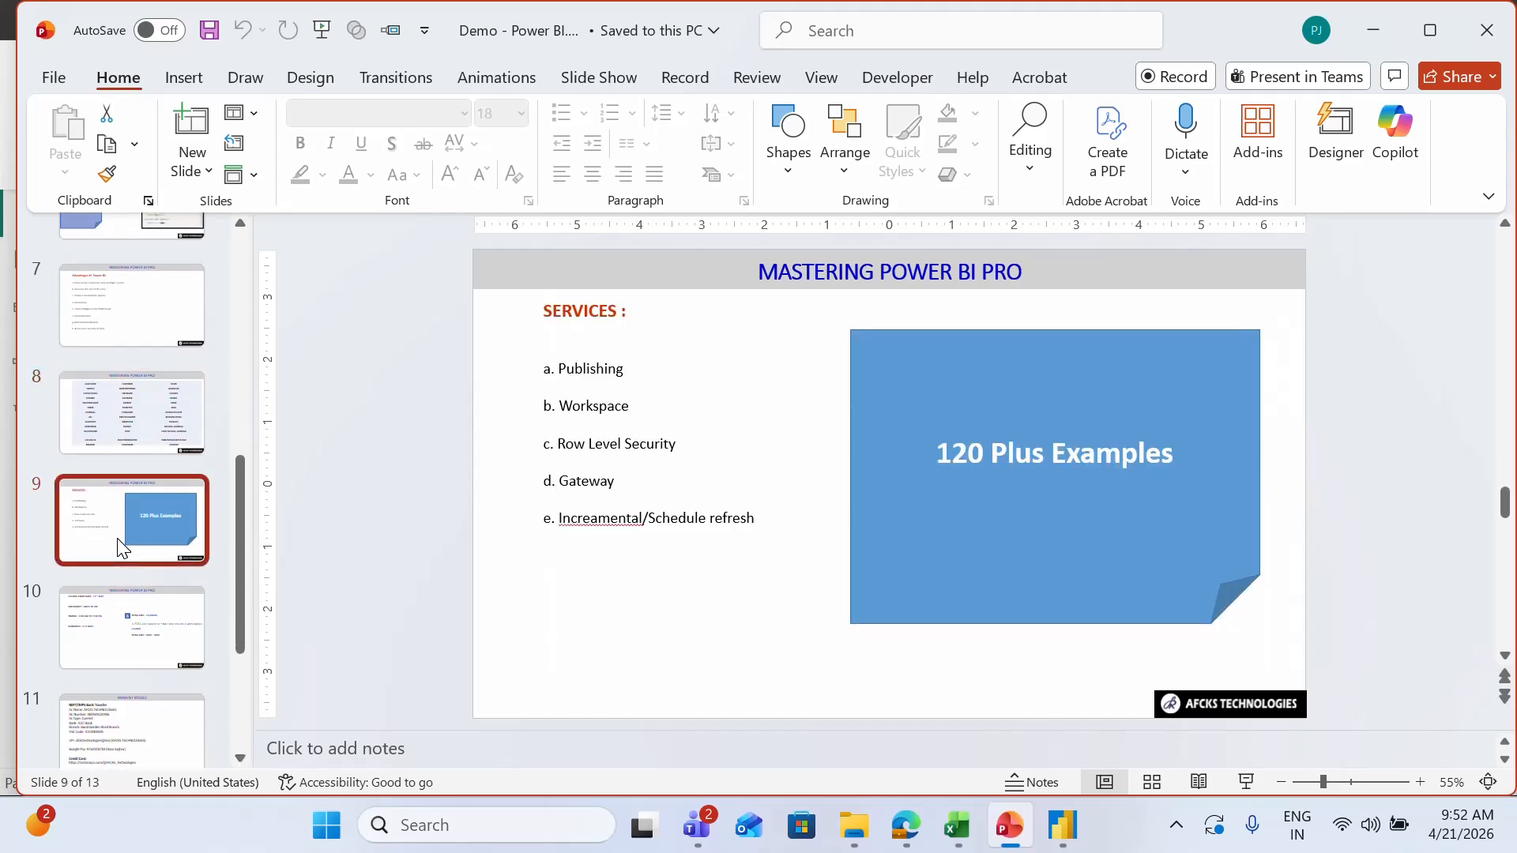
pyautogui.hotkey('alt', 'Tab')
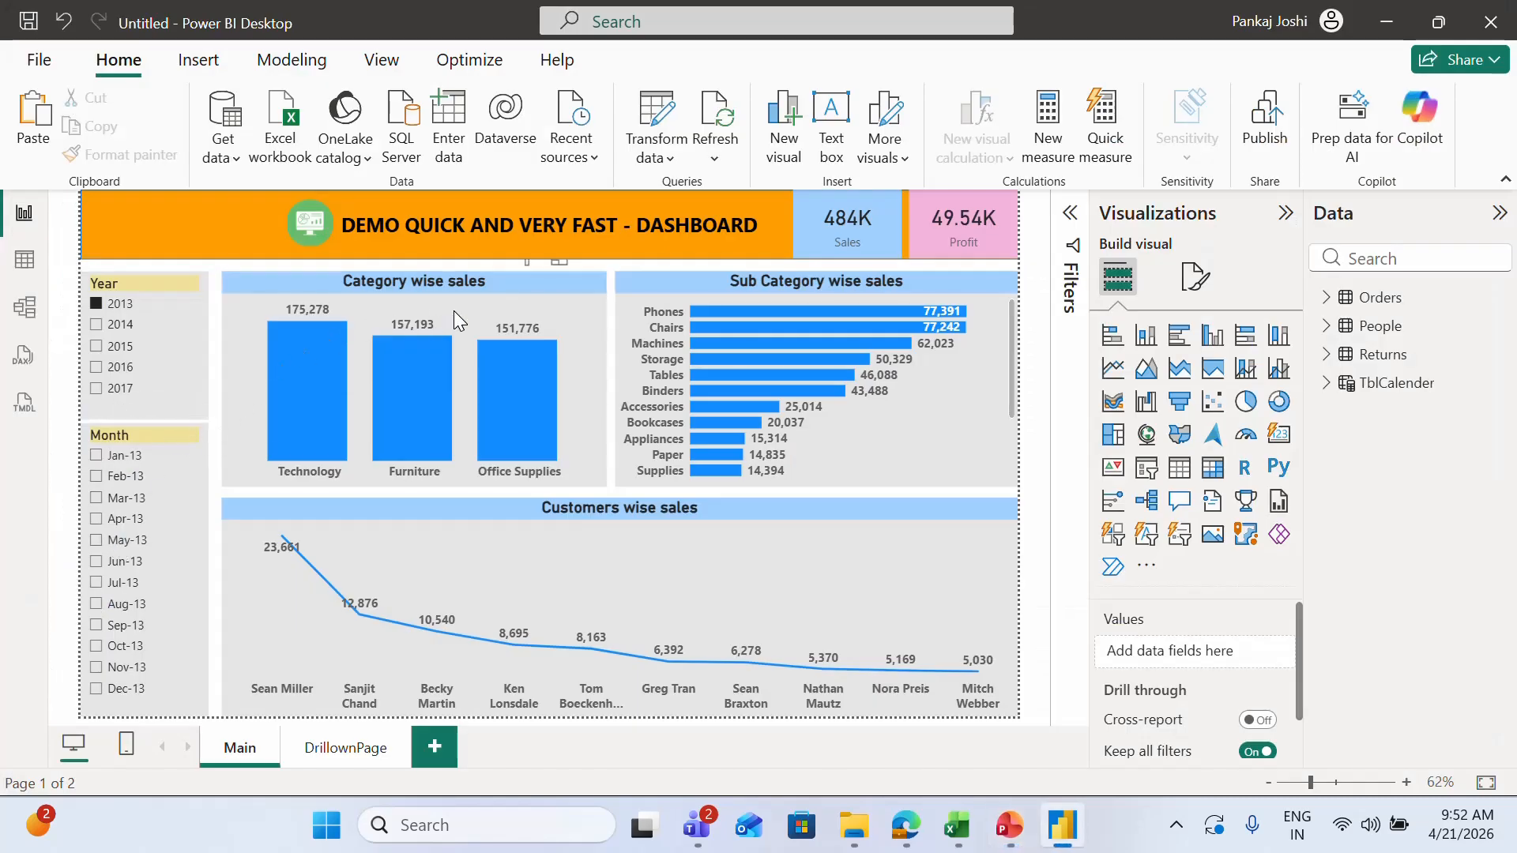
pyautogui.click(1284, 213)
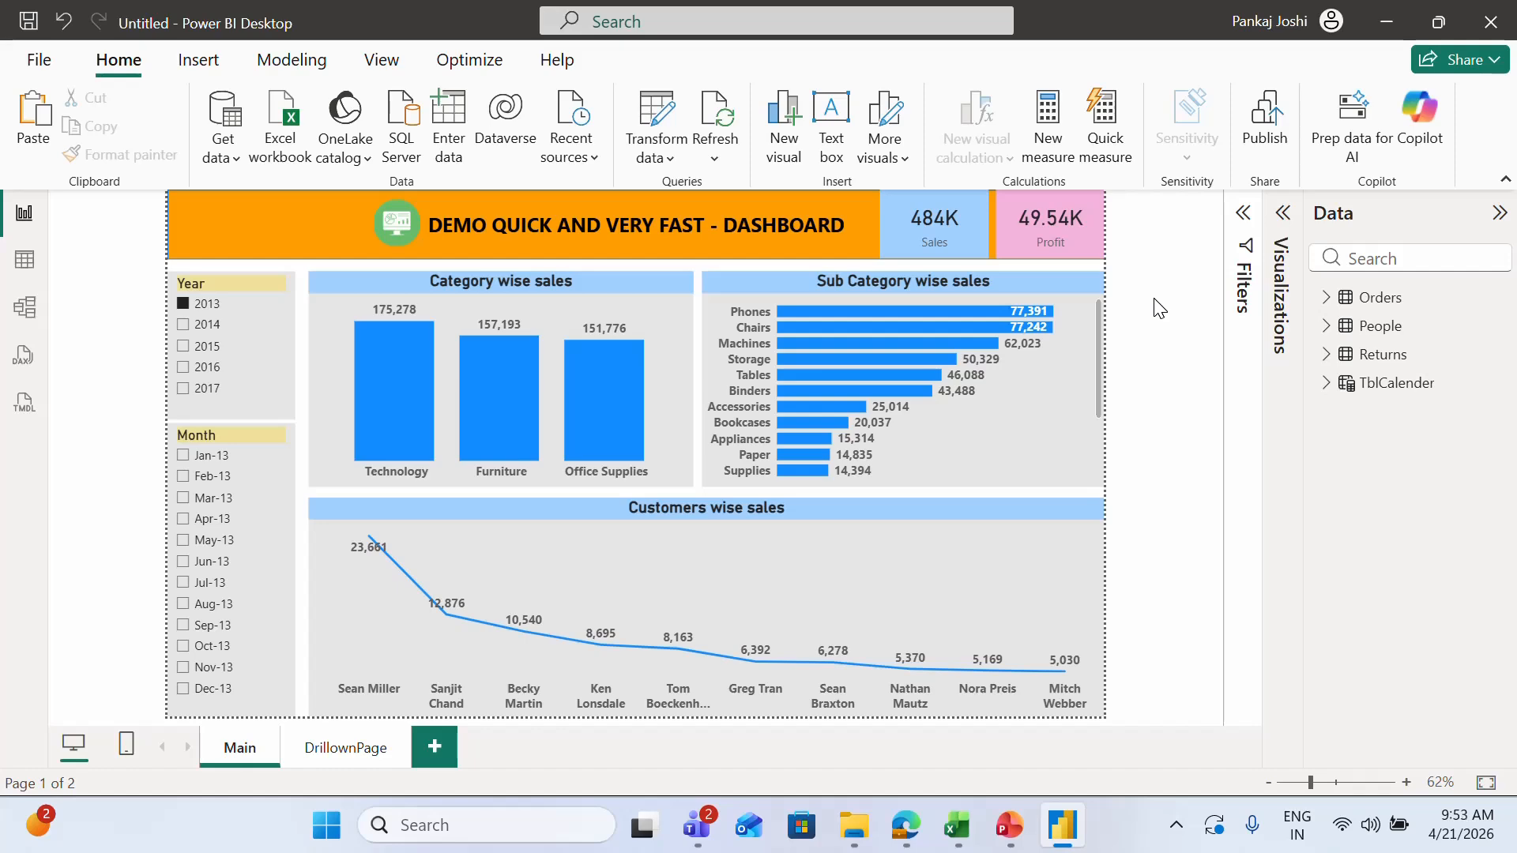
# Step: Switch to the Google Meet call in Edge to check the participants, and return to the Power BI dashboard
pyautogui.hotkey('alt', 'Tab')
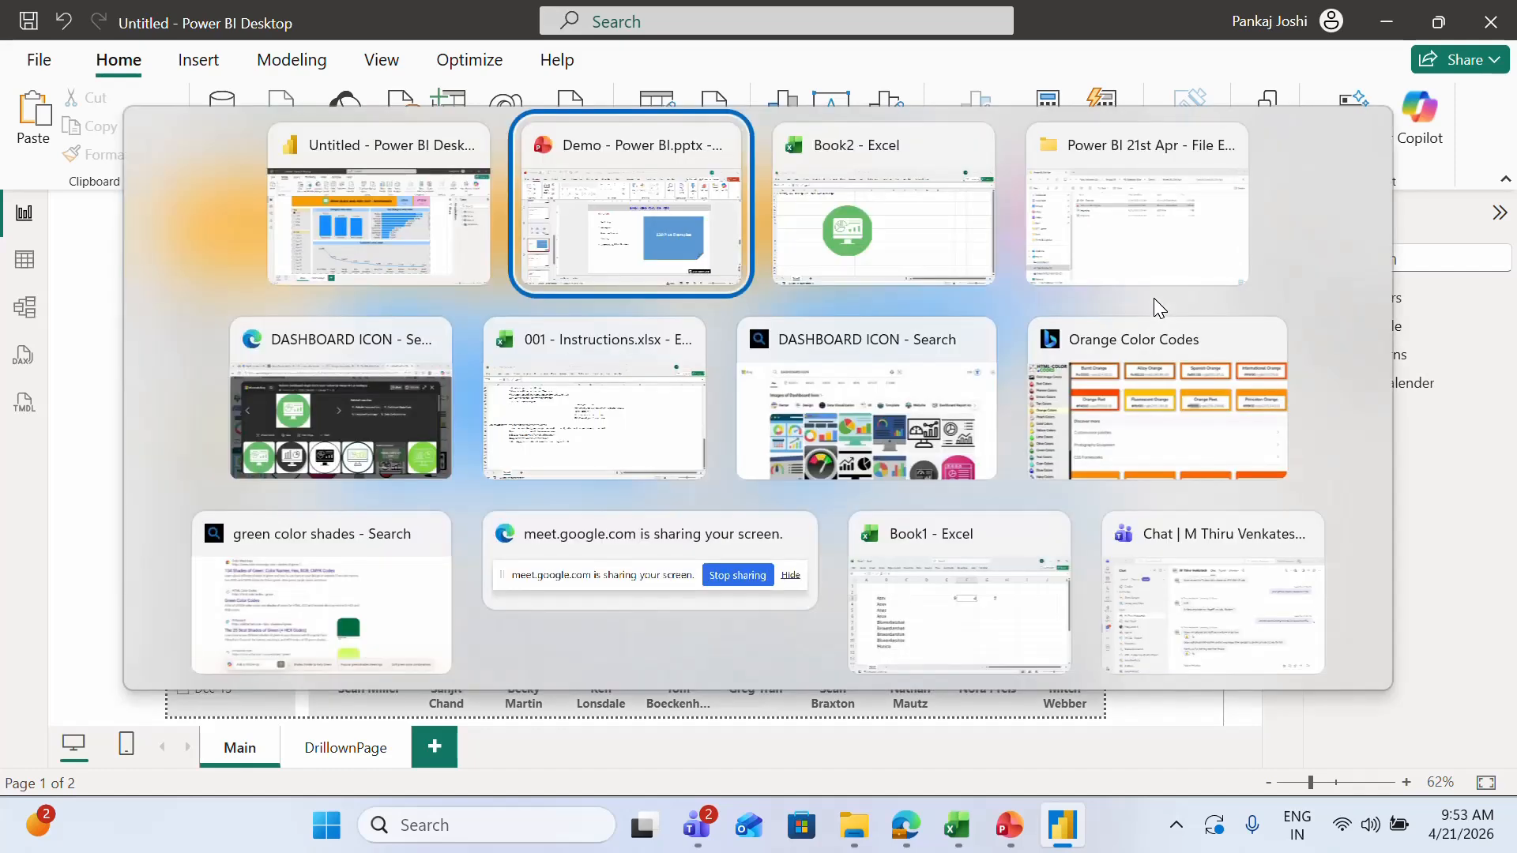
pyautogui.hotkey('alt', 'Tab')
pyautogui.hotkey('alt', 'shift', 'Tab')
pyautogui.hotkey('alt', 'shift', 'Tab')
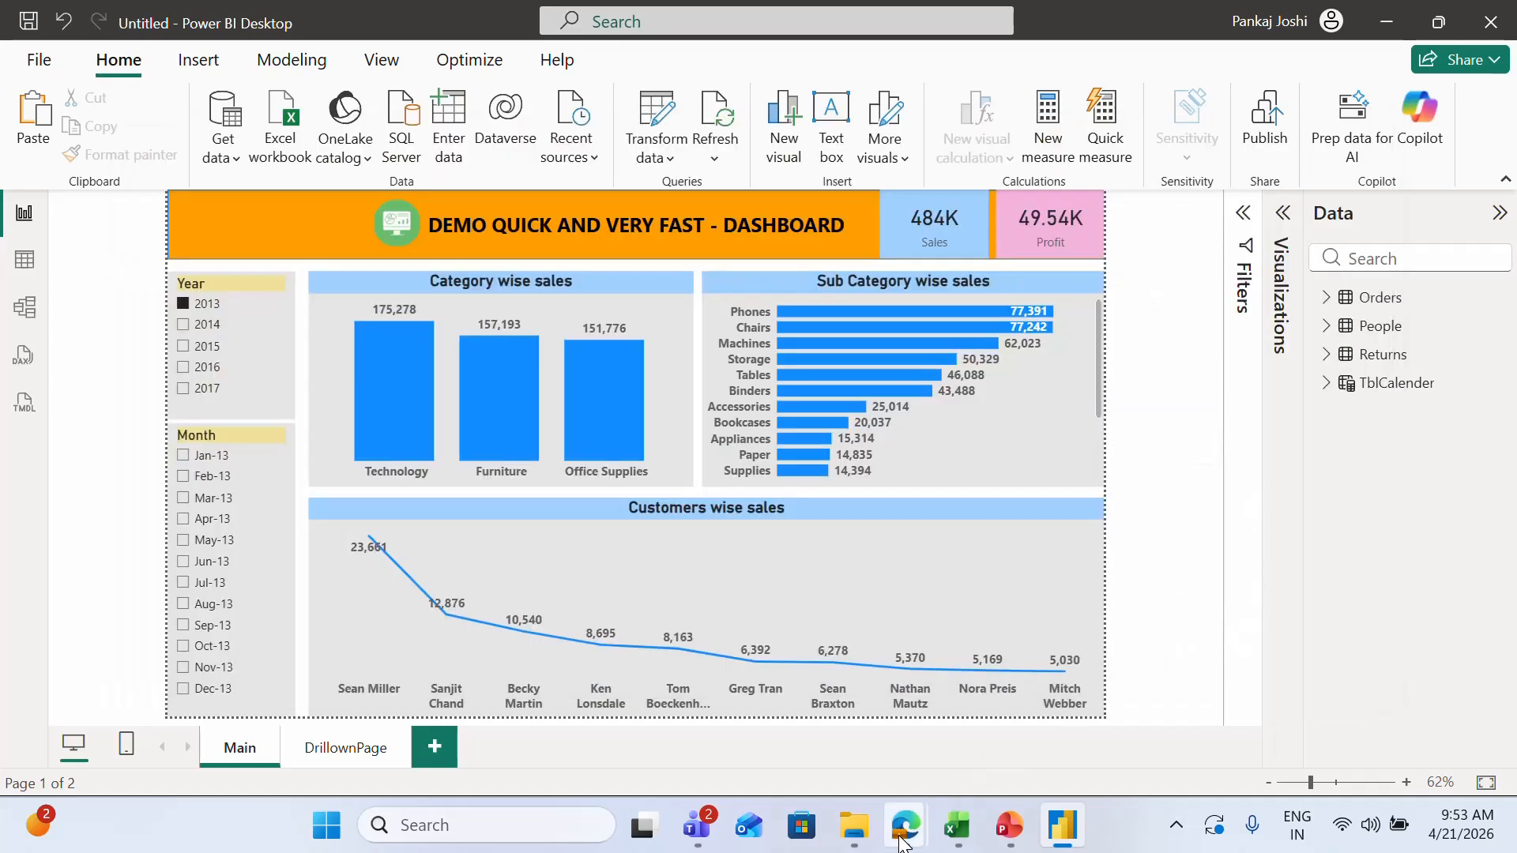
pyautogui.moveTo(904, 824)
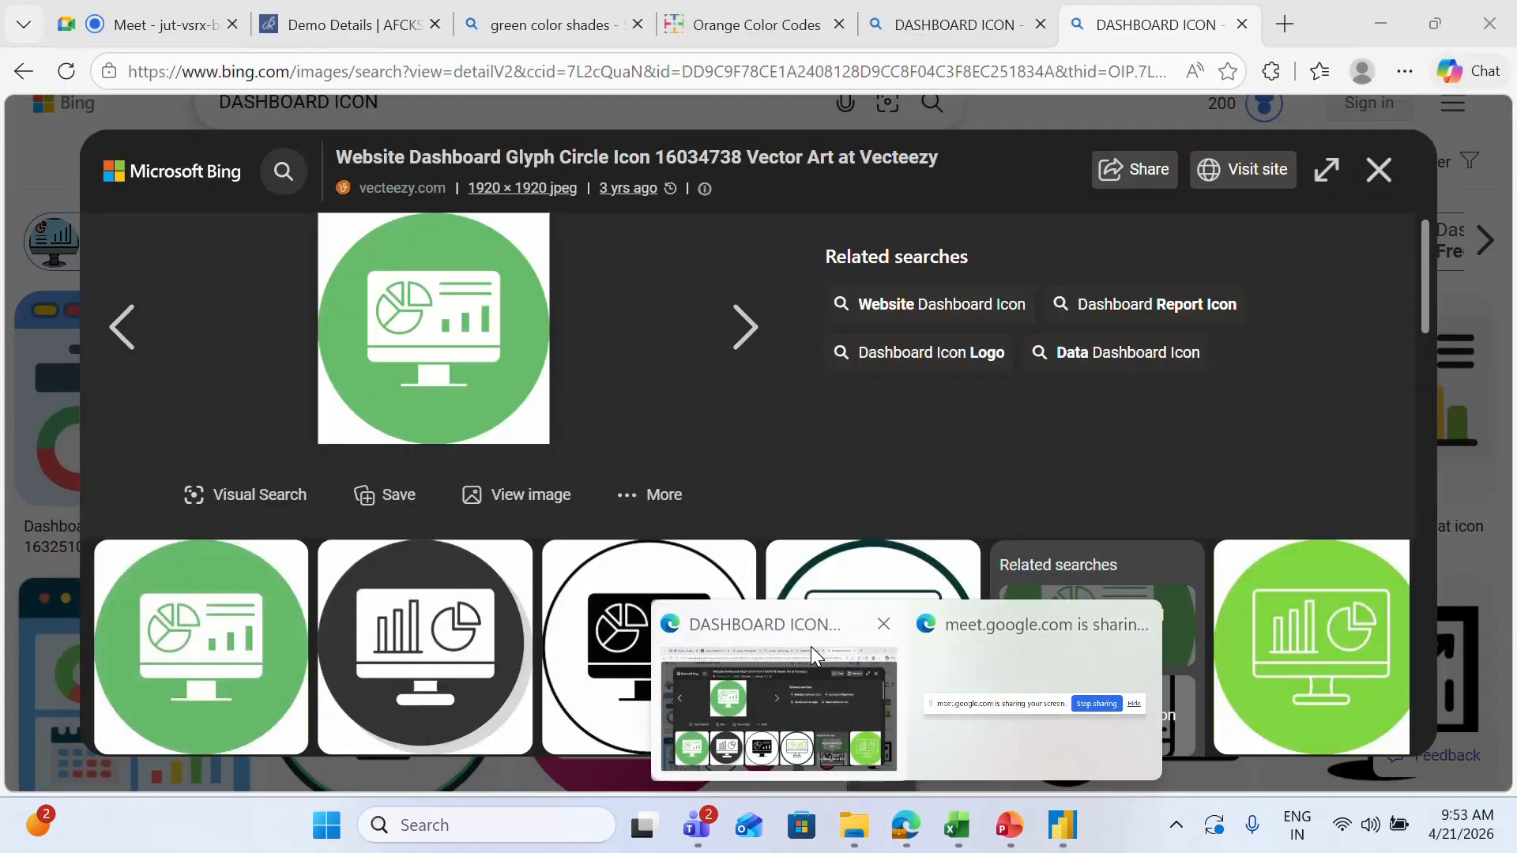
pyautogui.click(810, 646)
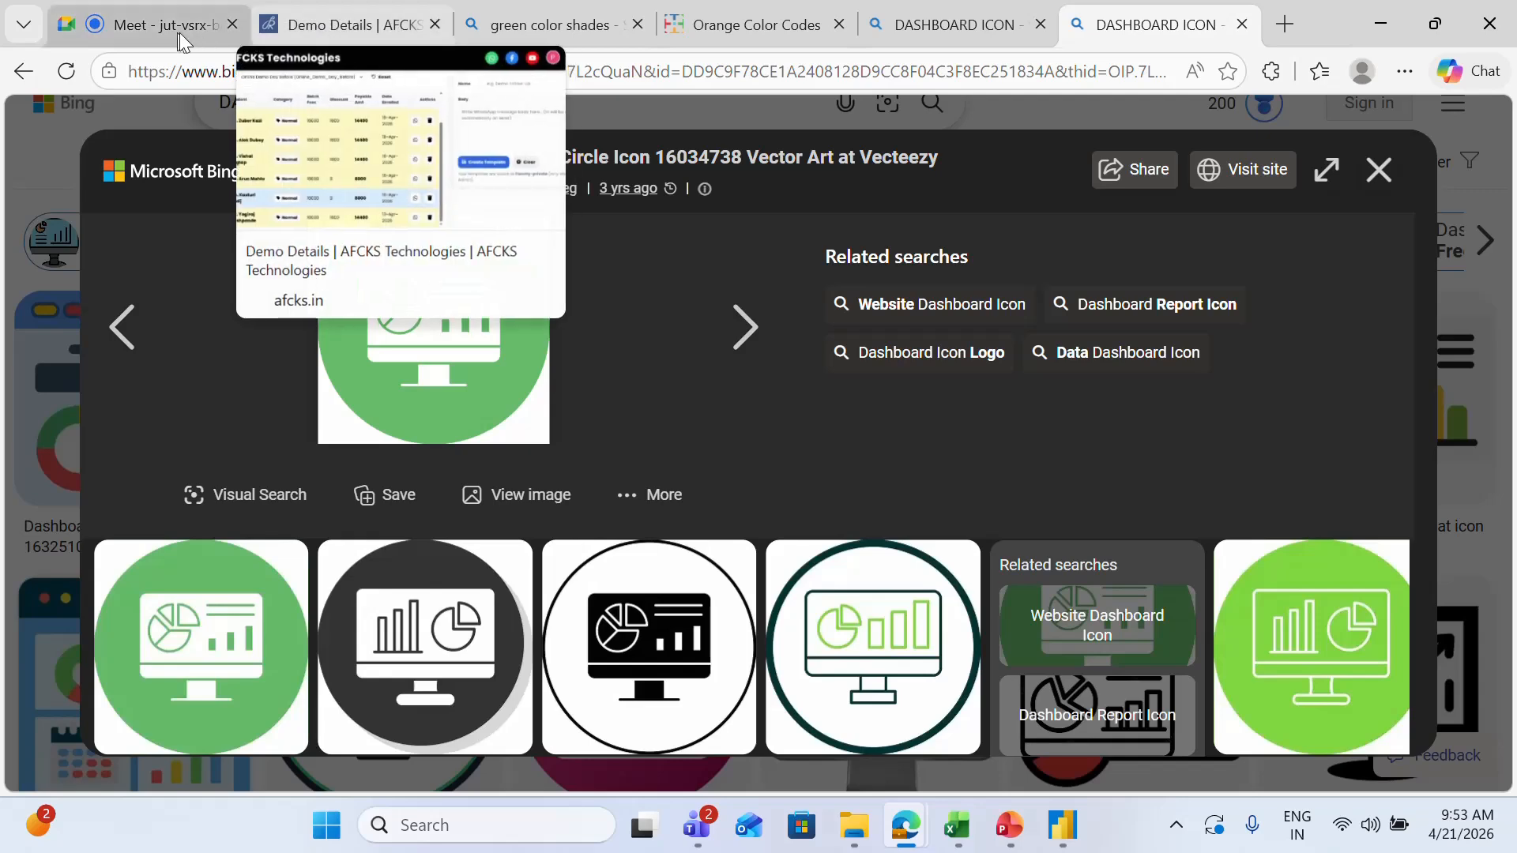
pyautogui.click(142, 28)
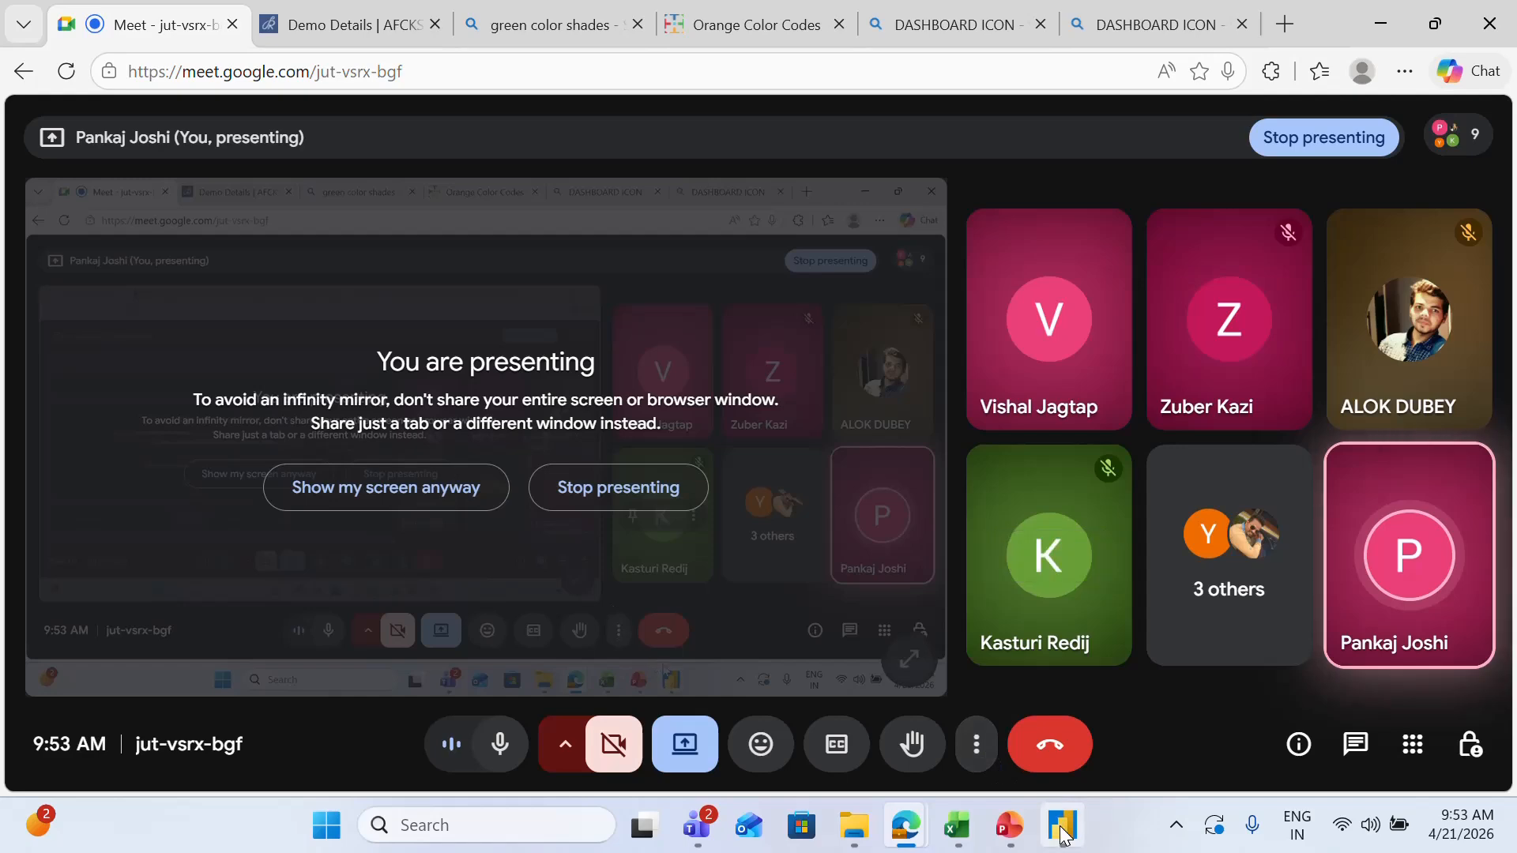
pyautogui.moveTo(1064, 836)
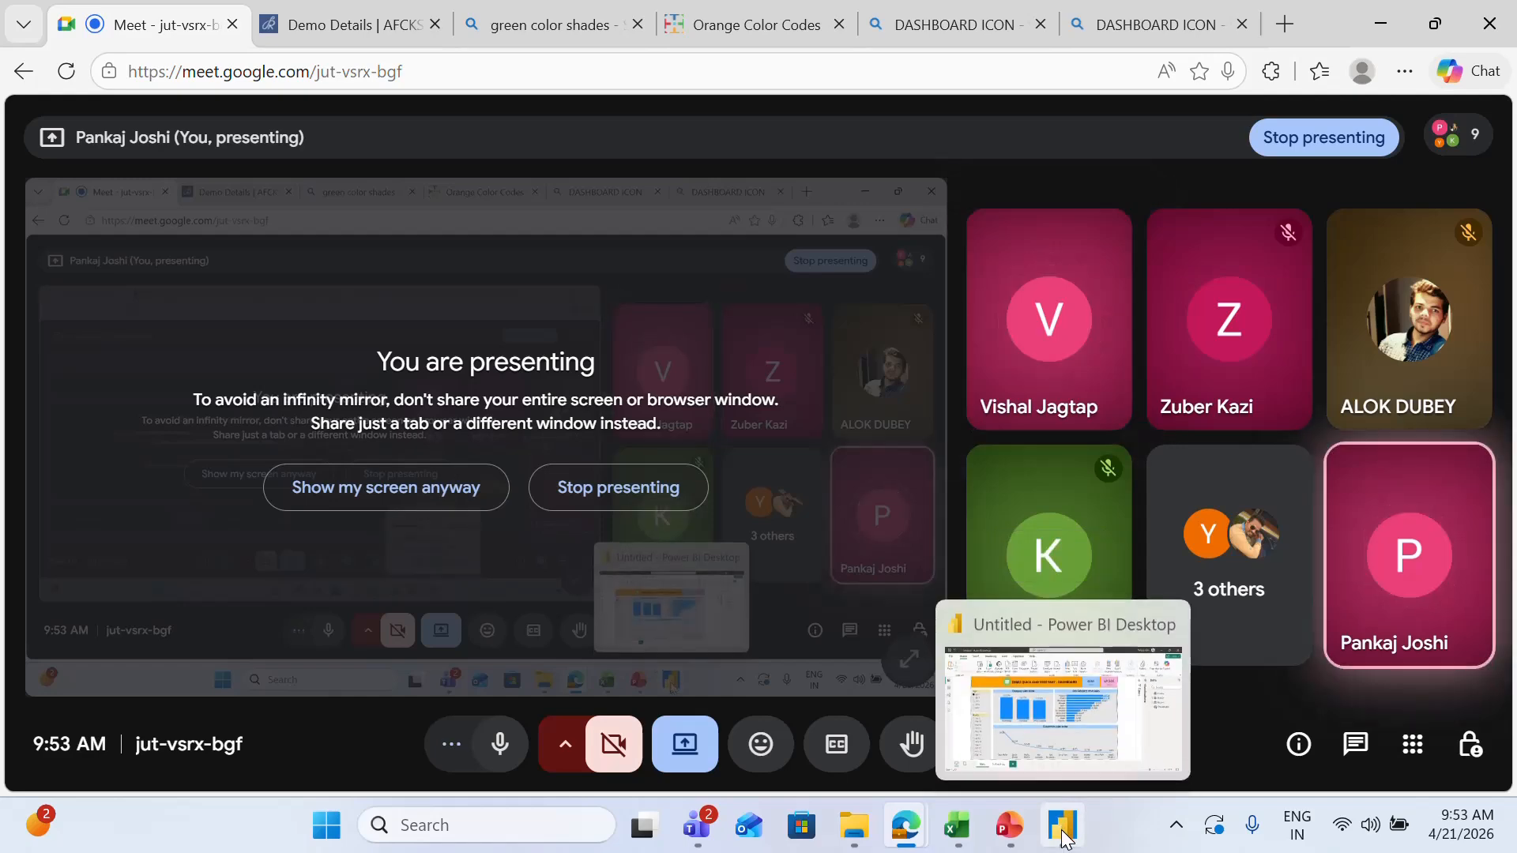
pyautogui.click(1064, 835)
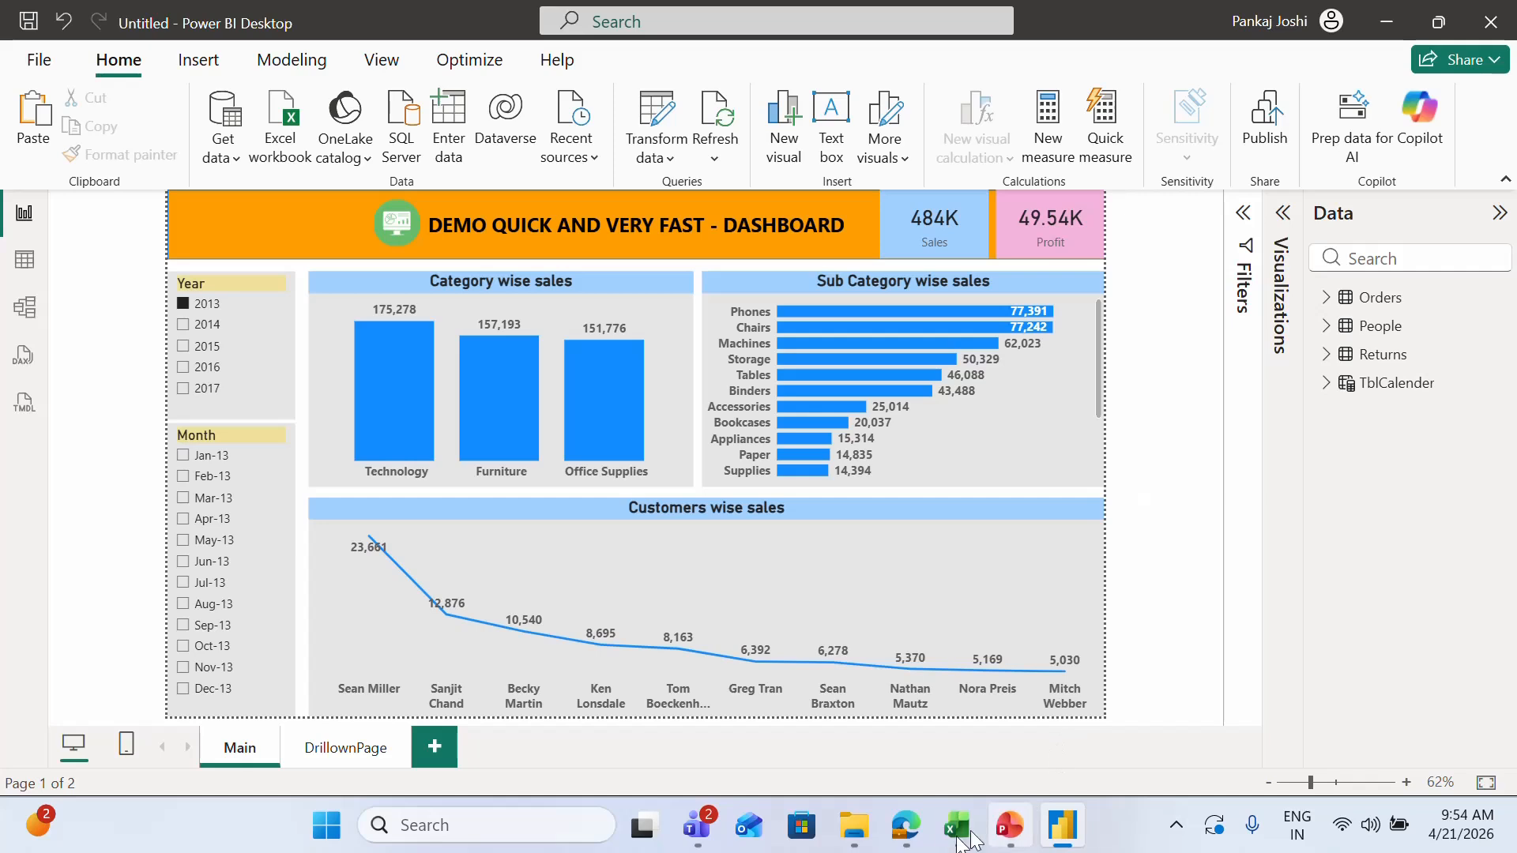
# Step: Create an Excel workbook named "001 - Data1" in the Power BI 21st Apr folder and open it in Excel
pyautogui.click(854, 825)
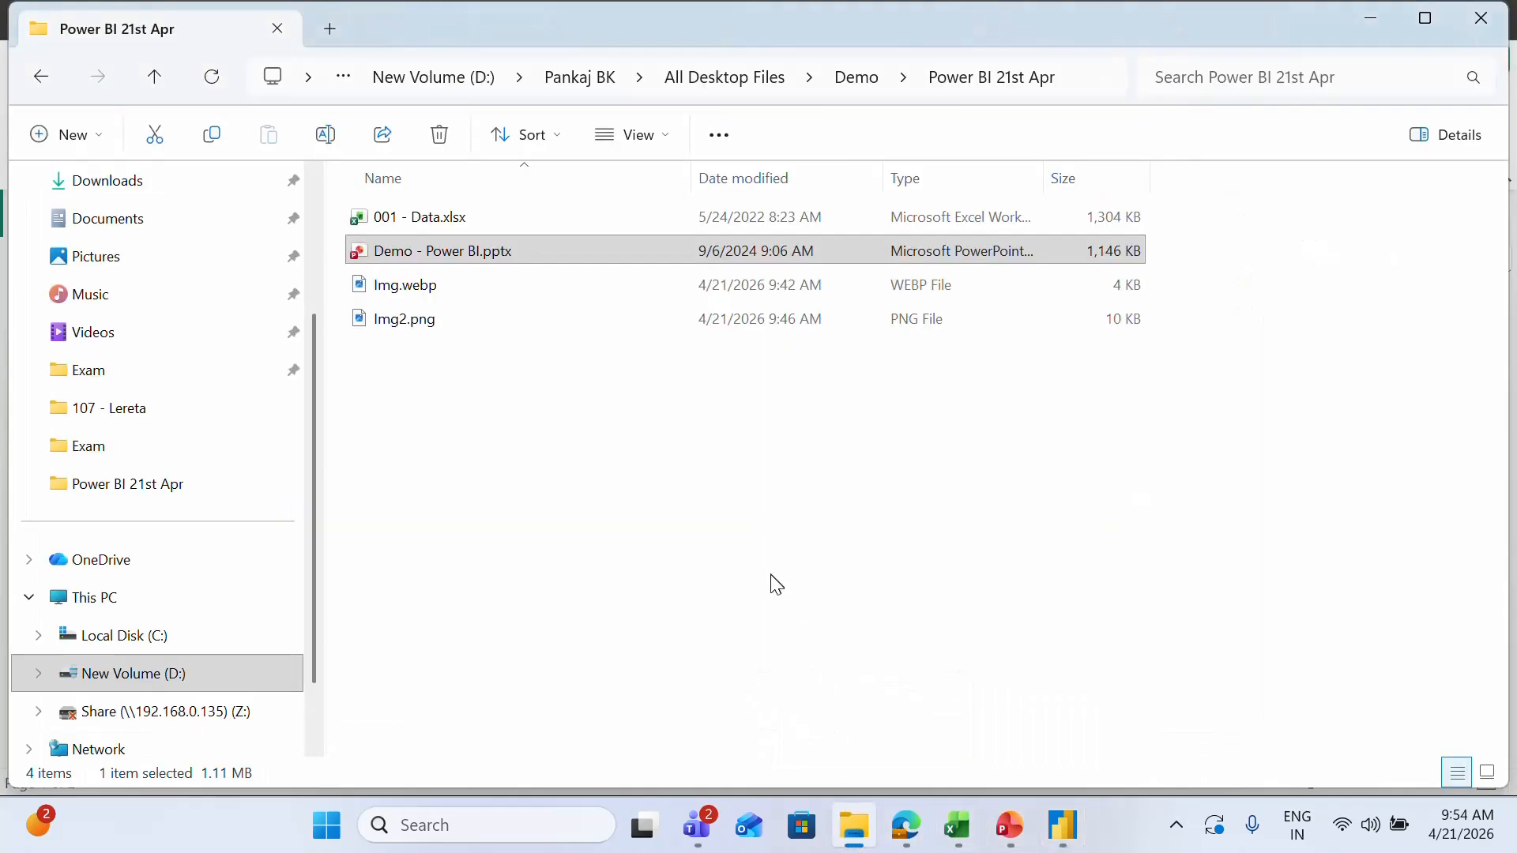
pyautogui.rightClick(599, 484)
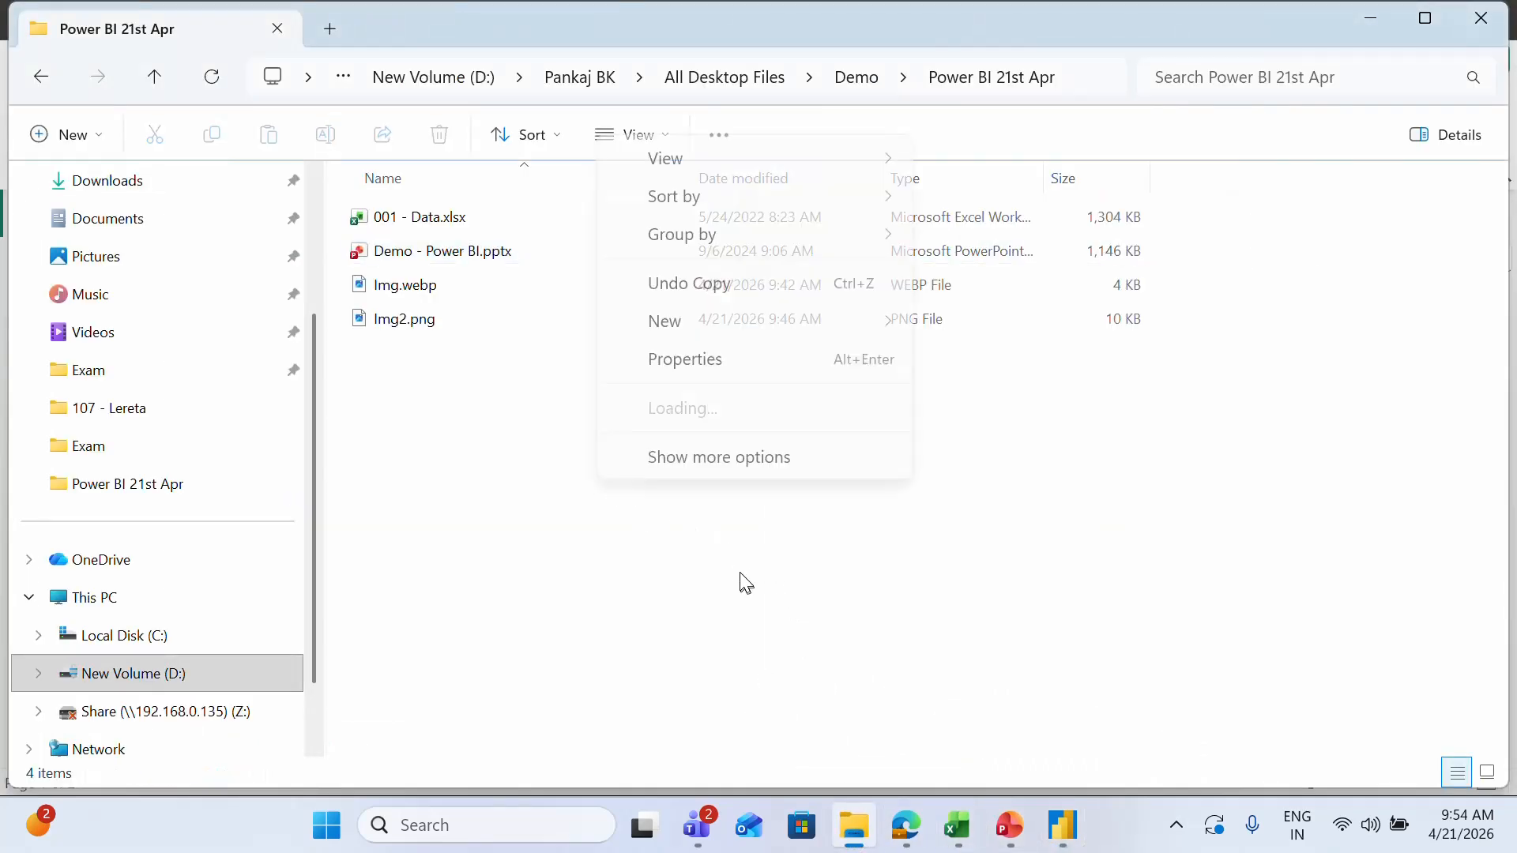
pyautogui.moveTo(738, 331)
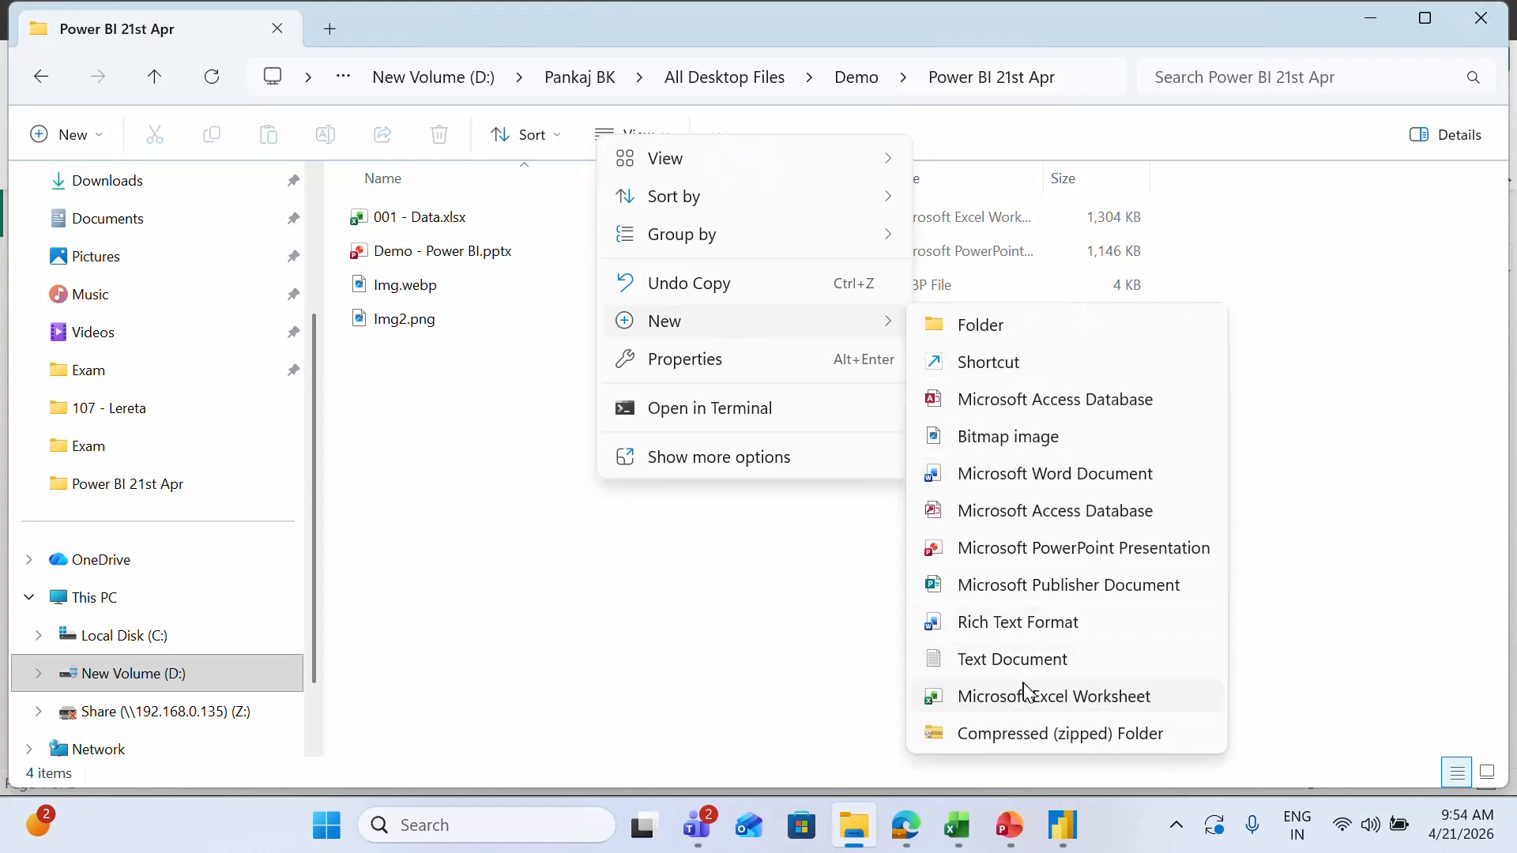
pyautogui.click(1037, 696)
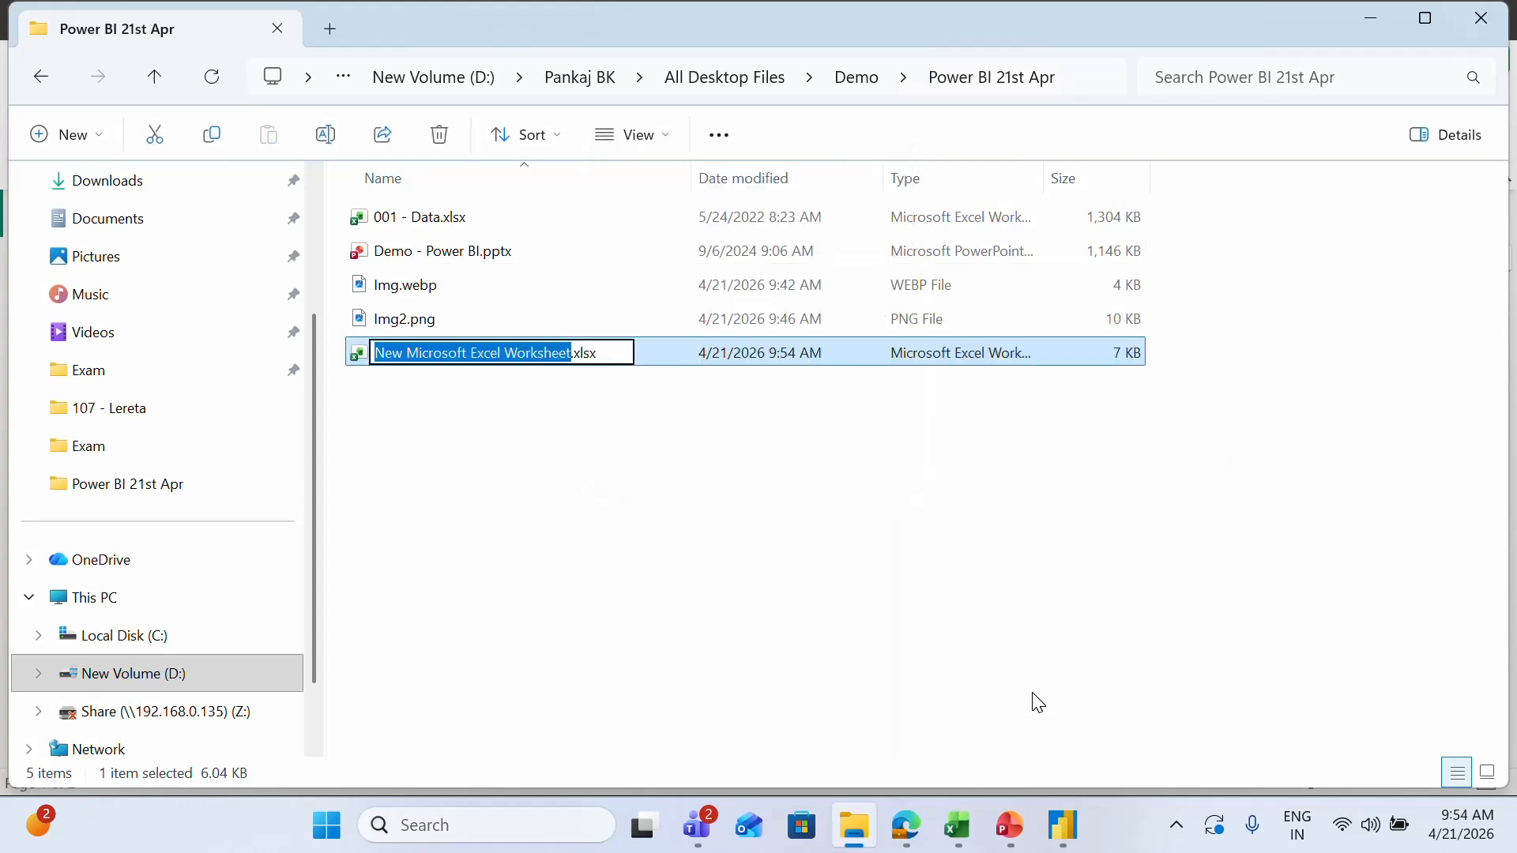
pyautogui.write('001')
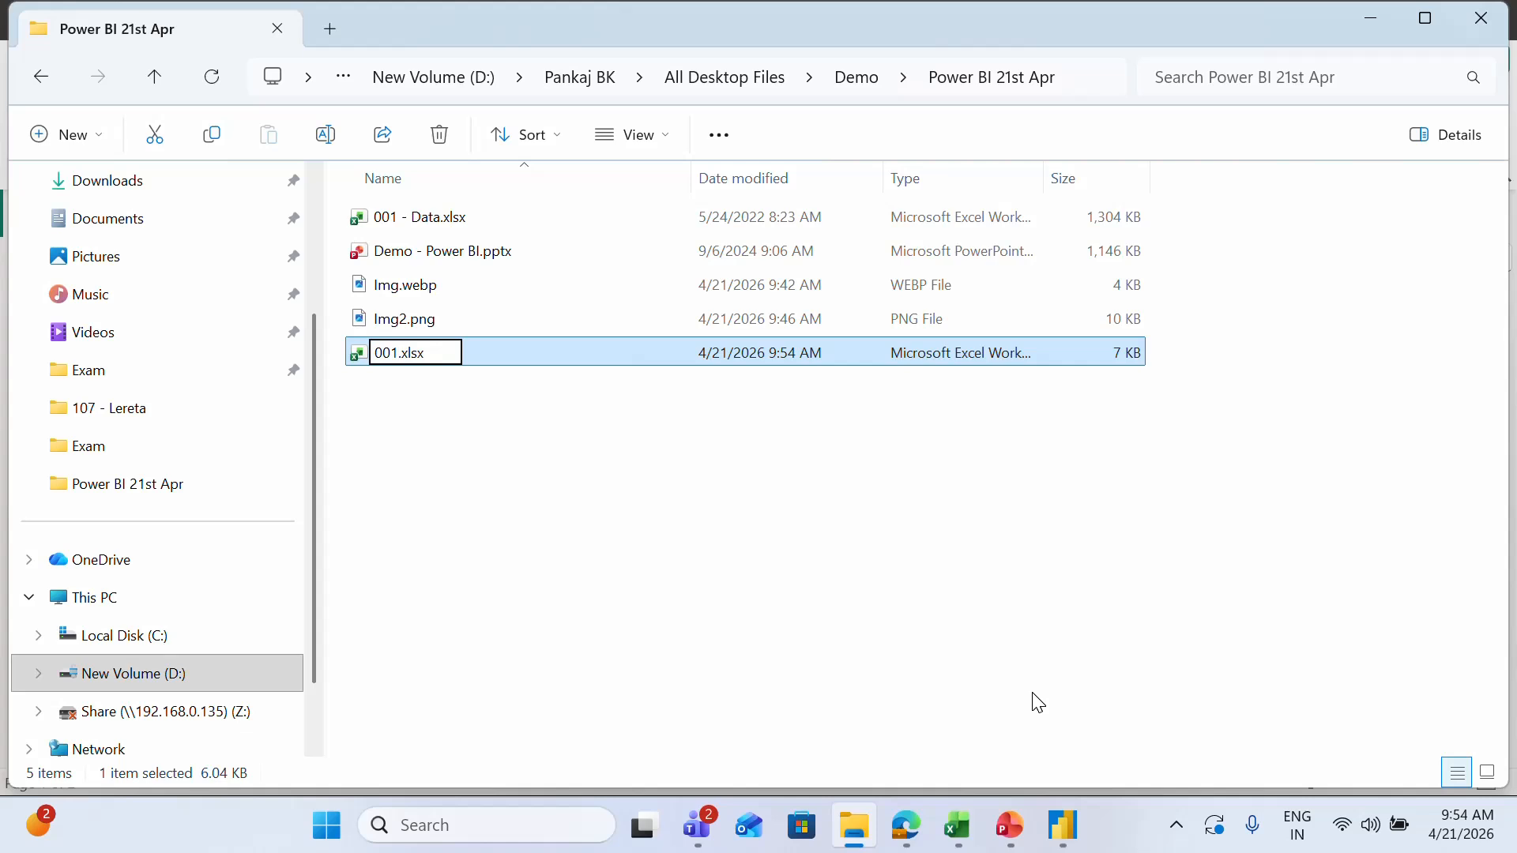
pyautogui.write(' - Data1')
pyautogui.press('Escape')
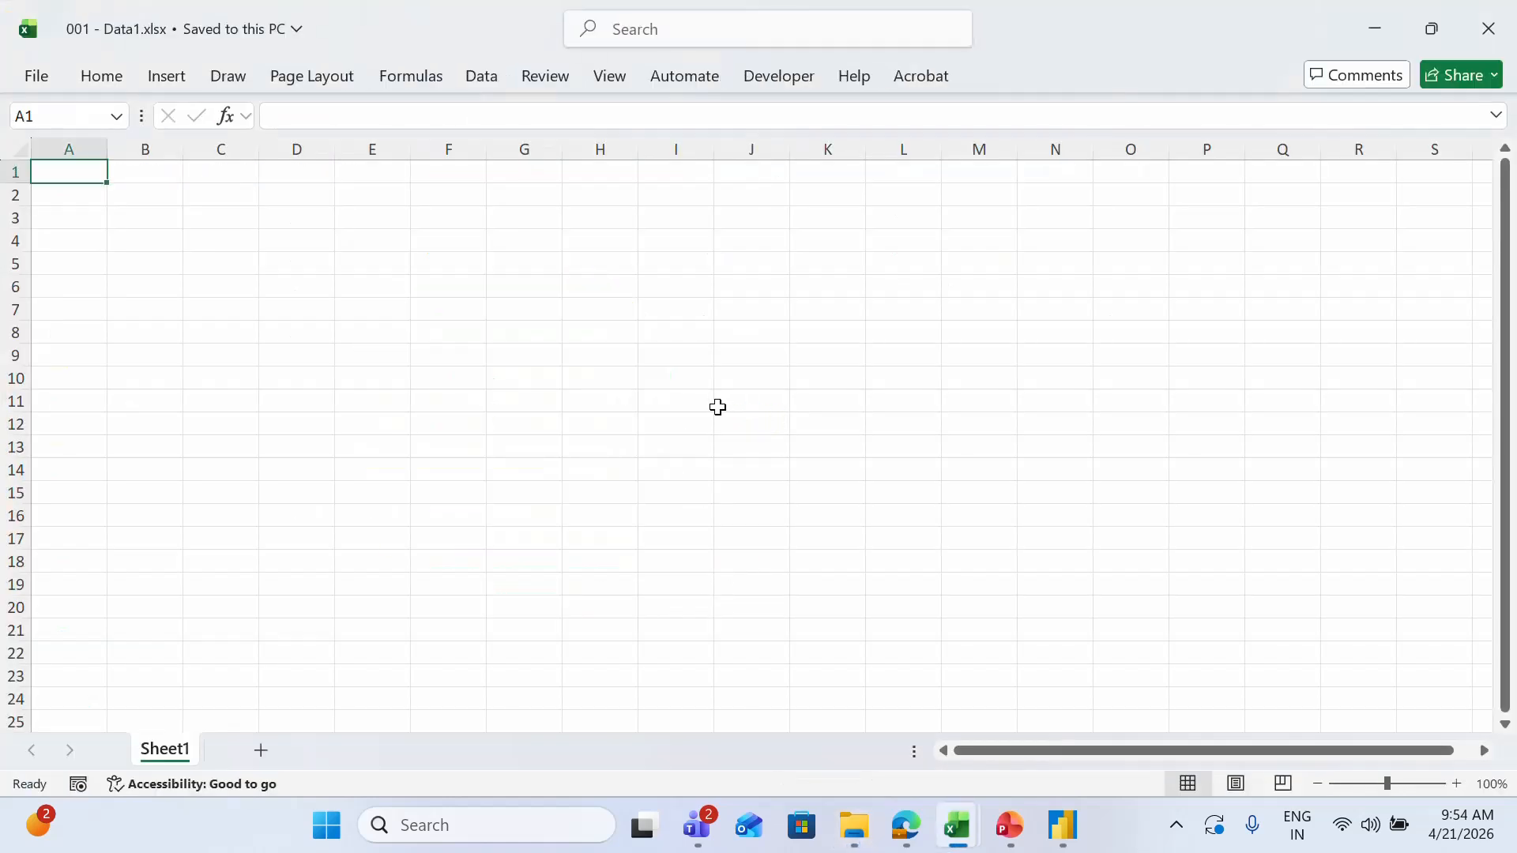
# Step: Enter "Region" as a bold header in cell A1
pyautogui.write('Region')
pyautogui.press('Tab')
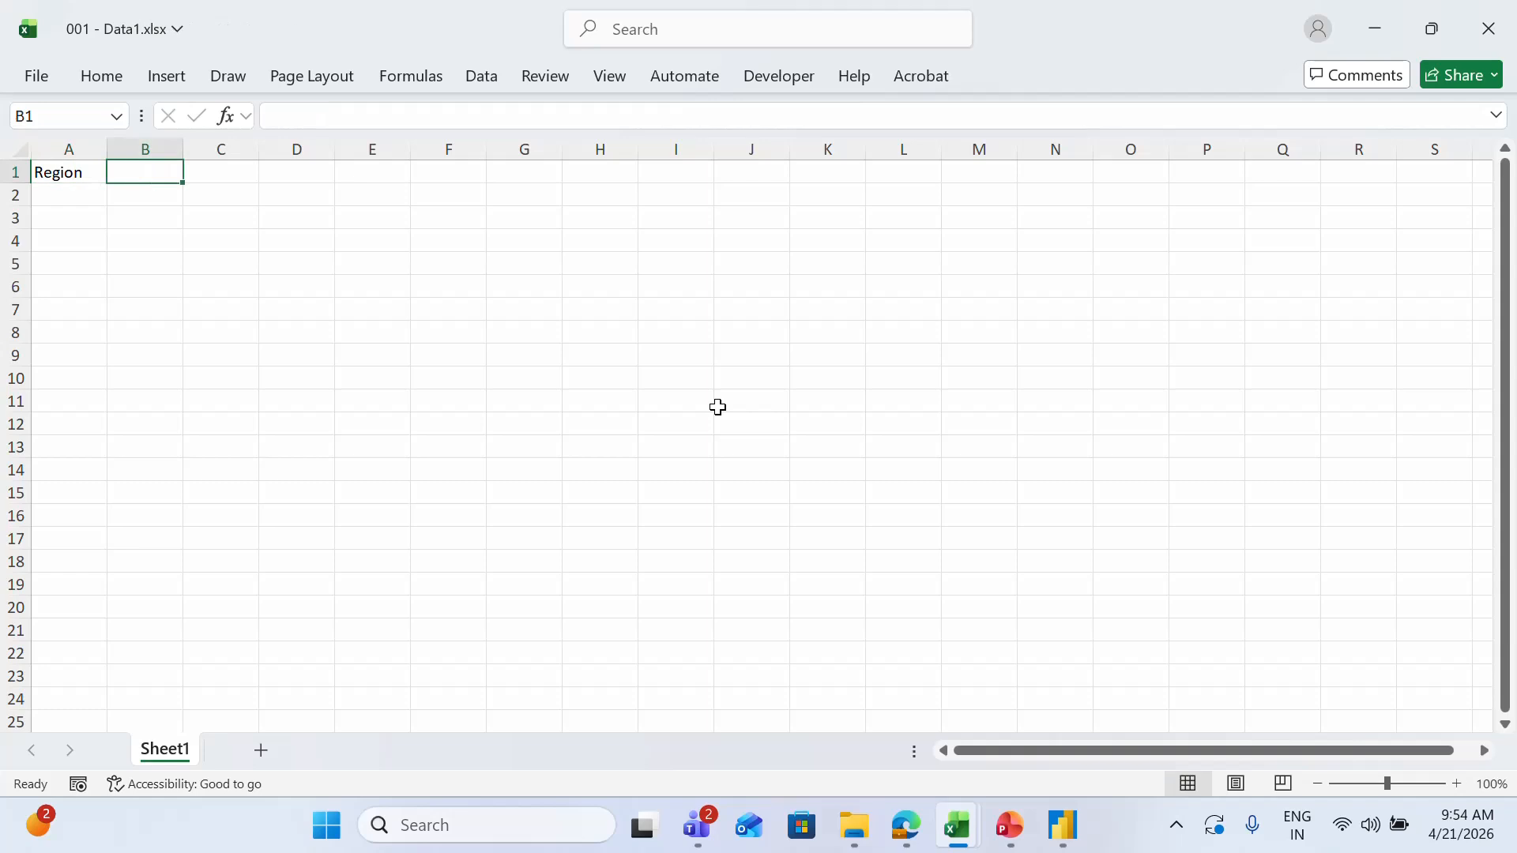
pyautogui.press('Return')
pyautogui.press('Up')
pyautogui.hotkey('ctrl', 'Down')
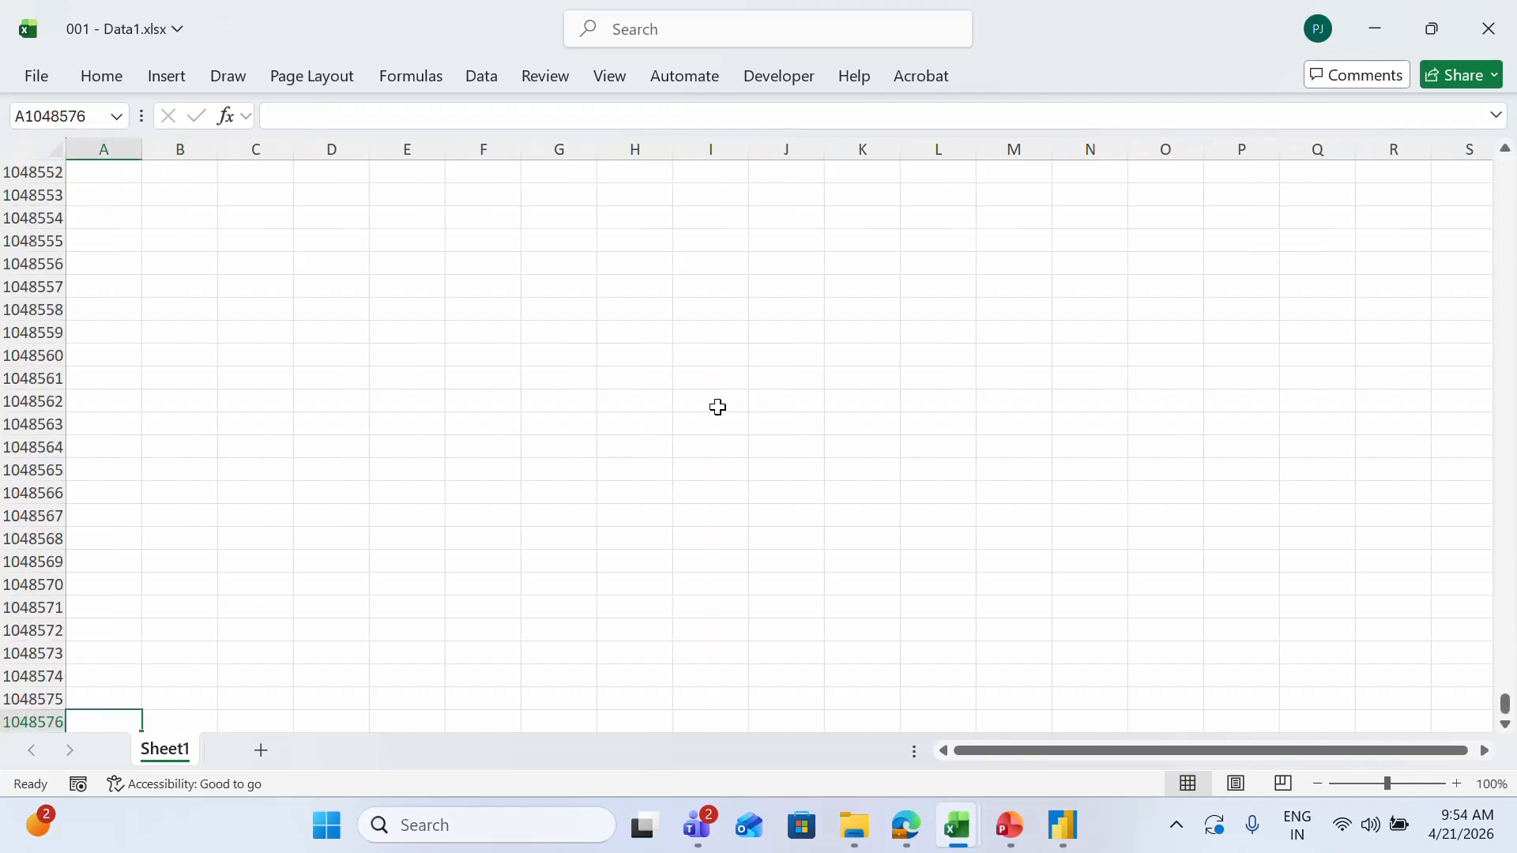
pyautogui.hotkey('ctrl', 'Up')
pyautogui.press('Down')
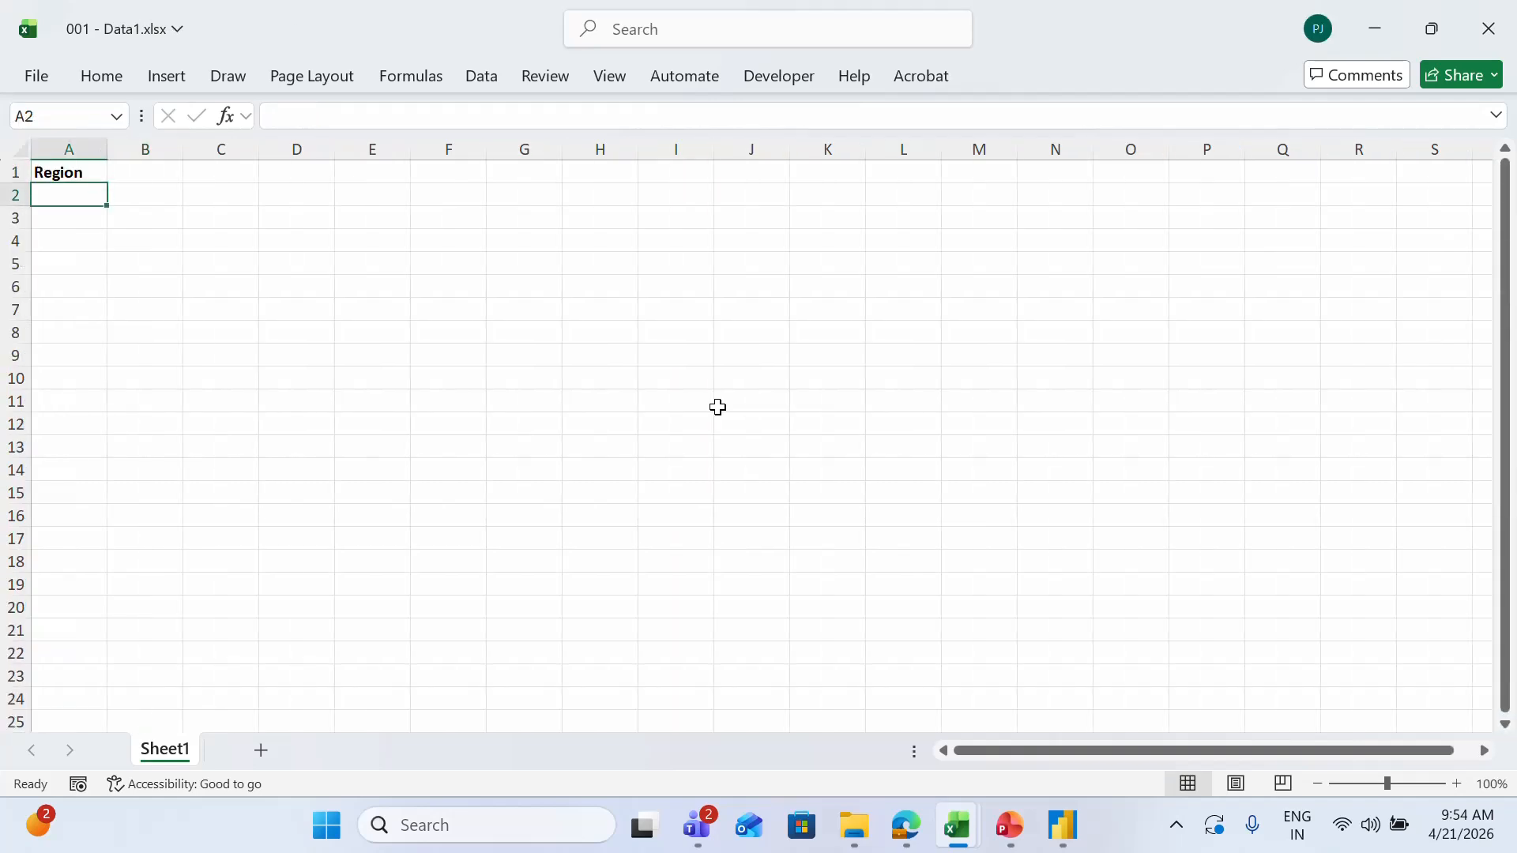
# Step: List the regions North, East, West and South in cells A2 to A5
pyautogui.write('North')
pyautogui.press('Return')
pyautogui.write('East')
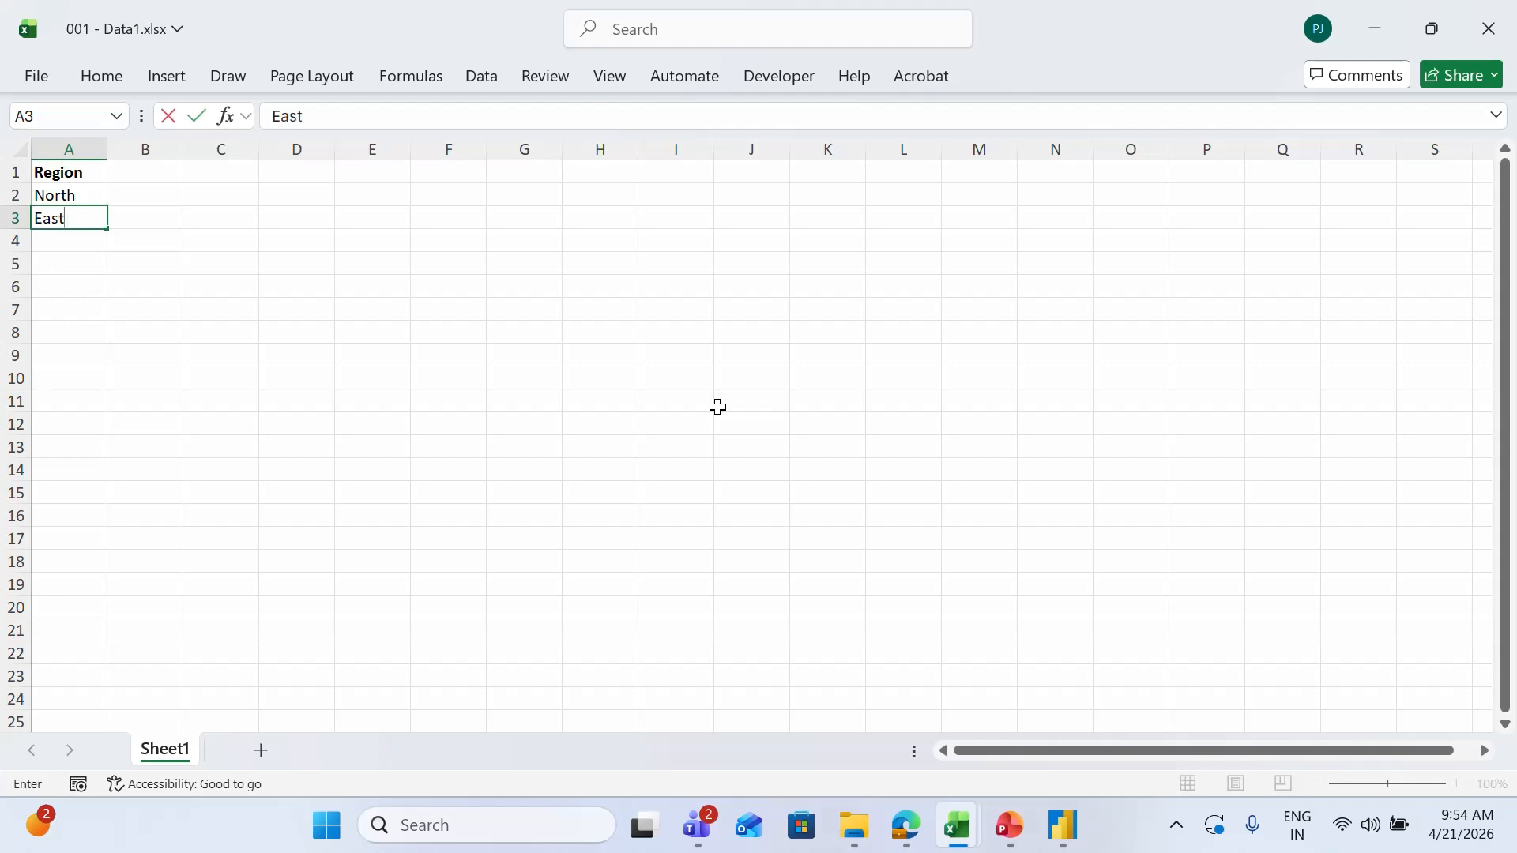
pyautogui.press('Return')
pyautogui.write('West')
pyautogui.press('Return')
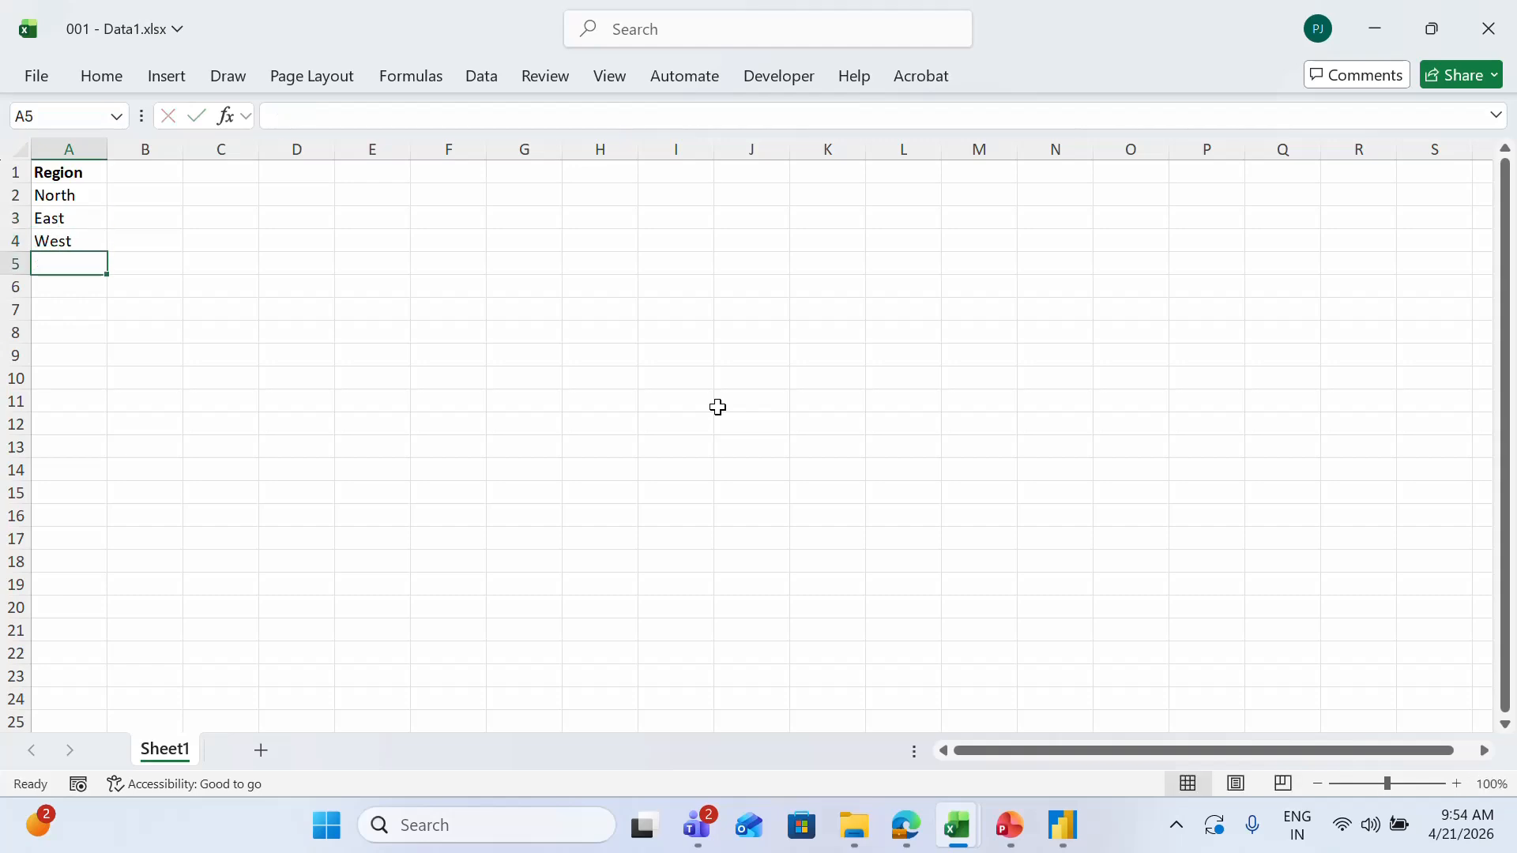
pyautogui.write('S')
pyautogui.press('Return')
# Step: Add the header "Sales" in cell B1
pyautogui.press('Up')
pyautogui.press('Up')
pyautogui.press('Up')
pyautogui.press('Up')
pyautogui.press('Up')
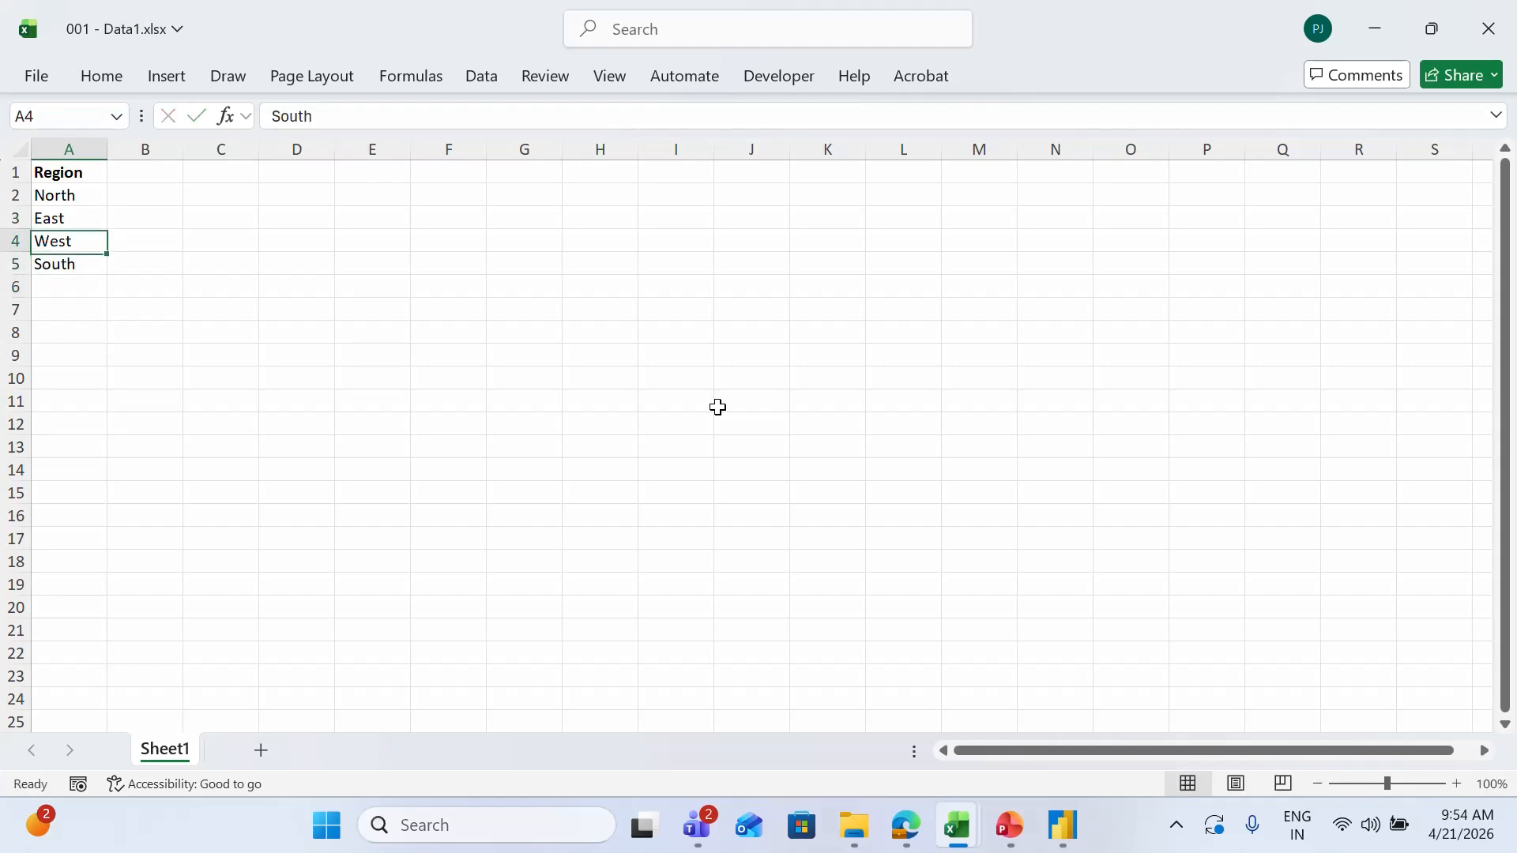
pyautogui.press('Right')
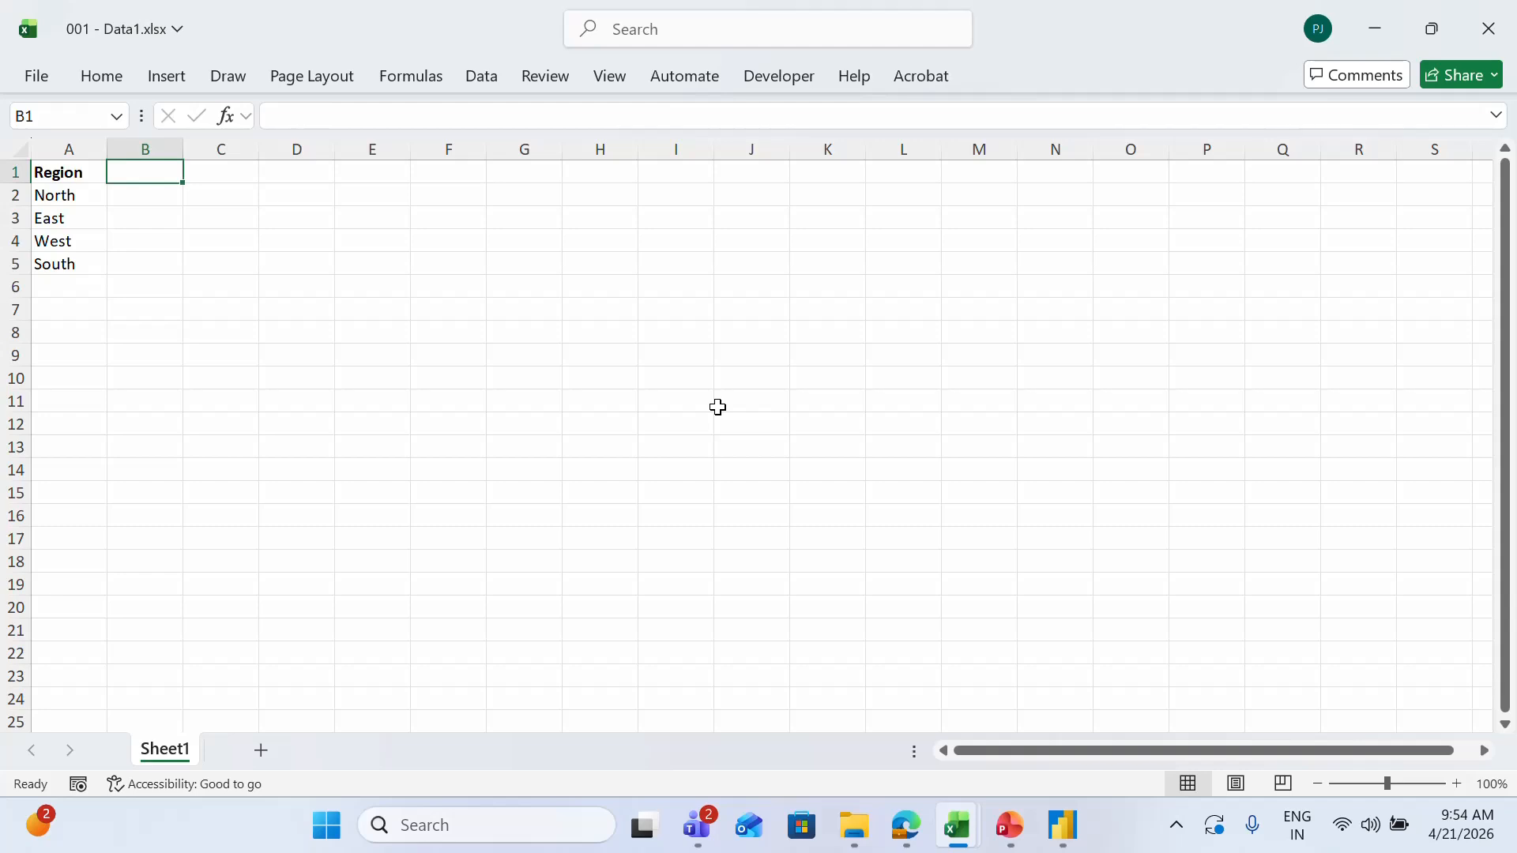
pyautogui.write('Sales')
pyautogui.press('Return')
pyautogui.write('Rand')
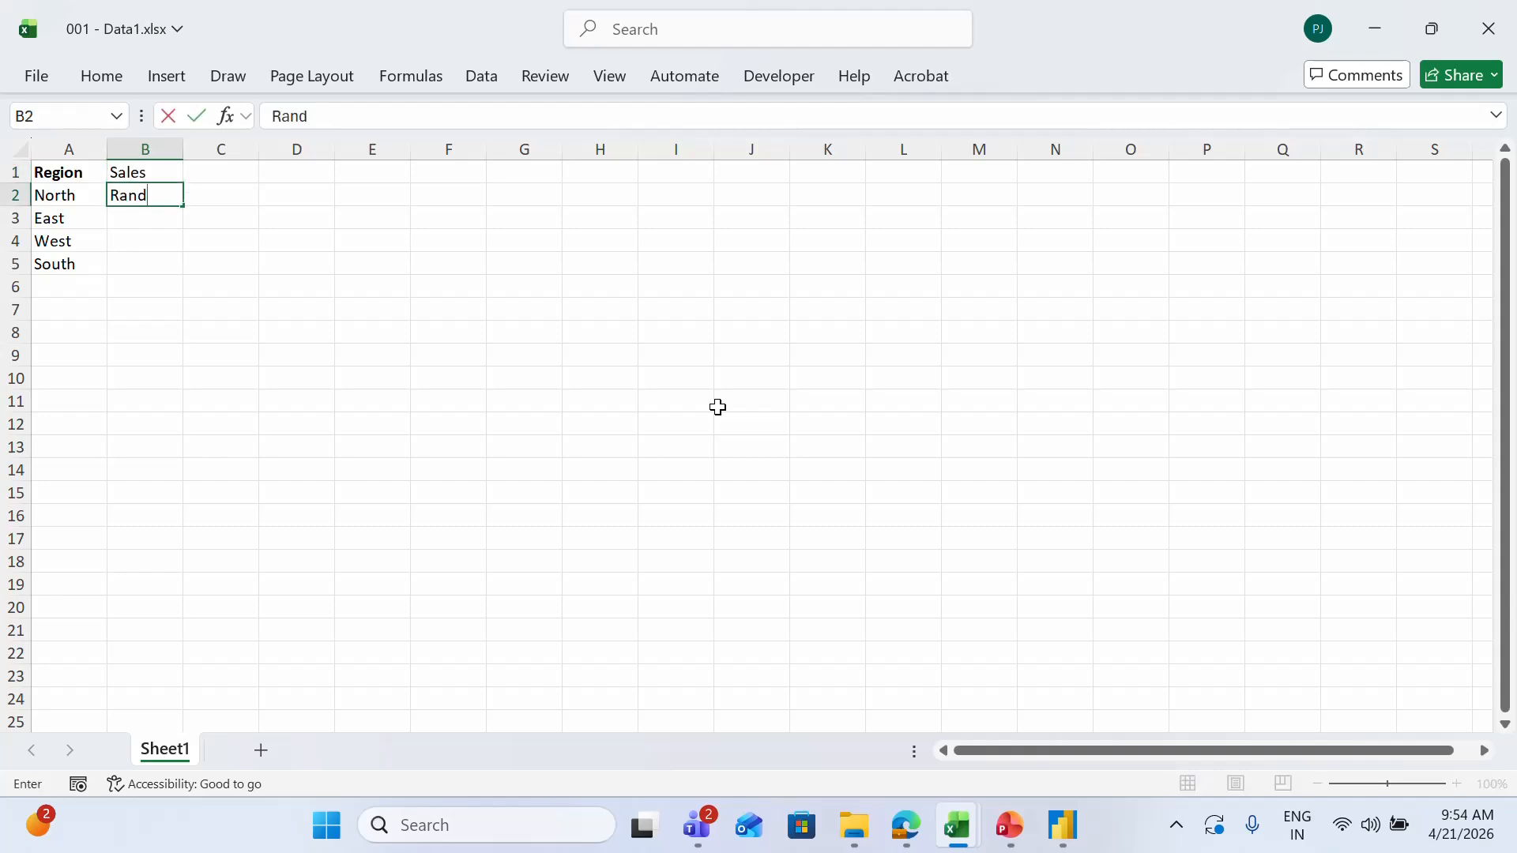
pyautogui.press('BackSpace')
pyautogui.press('BackSpace')
pyautogui.press('BackSpace')
pyautogui.press('BackSpace')
# Step: Enter a RANDBETWEEN formula with limits 1 and 100 in cell B2 as the North sales value
pyautogui.write('=rand')
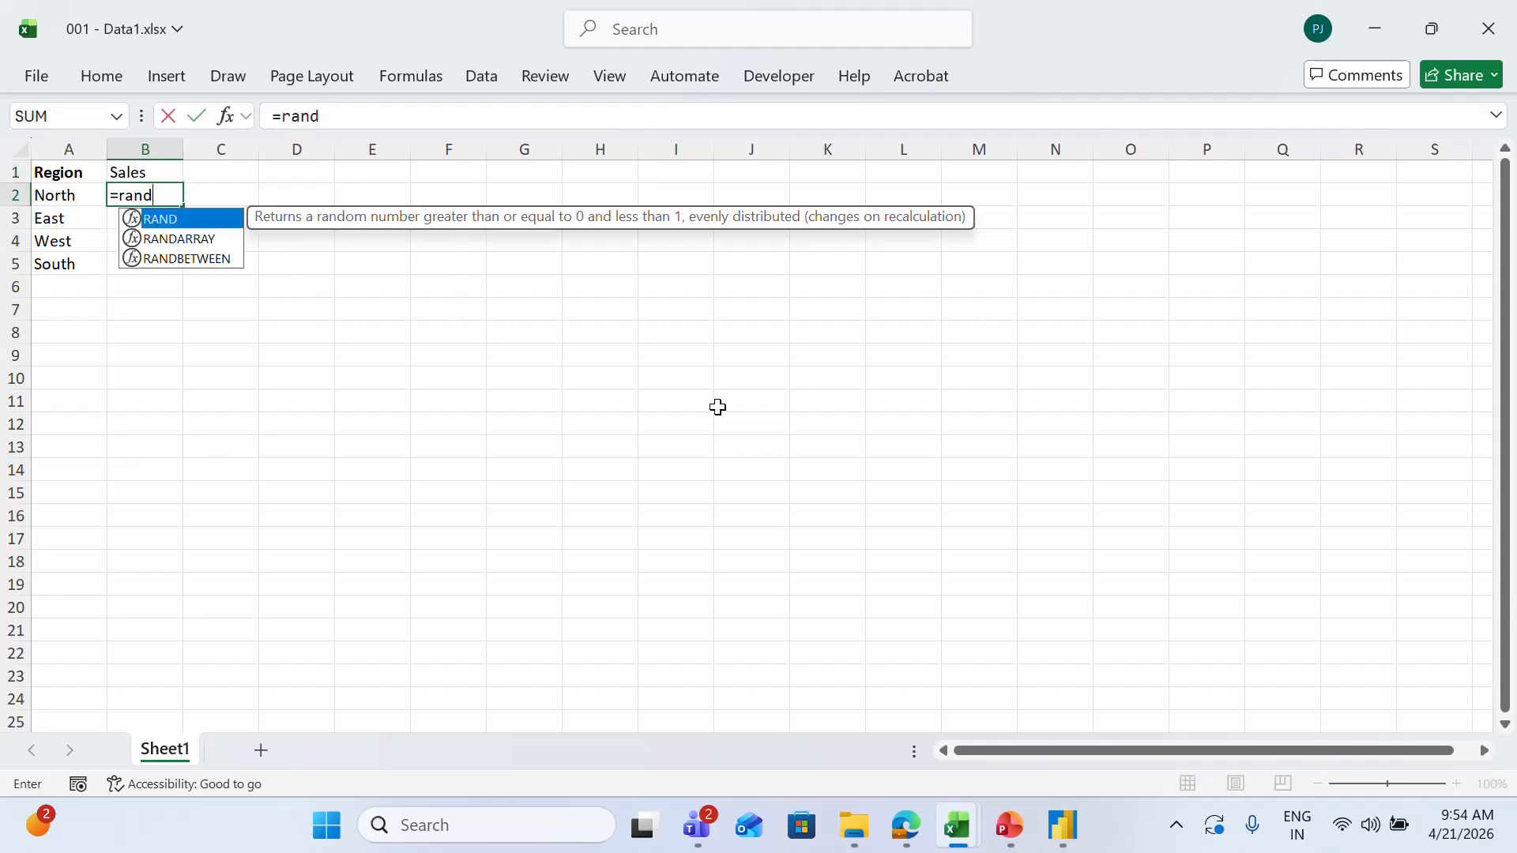
pyautogui.press('Down')
pyautogui.press('Down')
pyautogui.press('Tab')
pyautogui.write('1,')
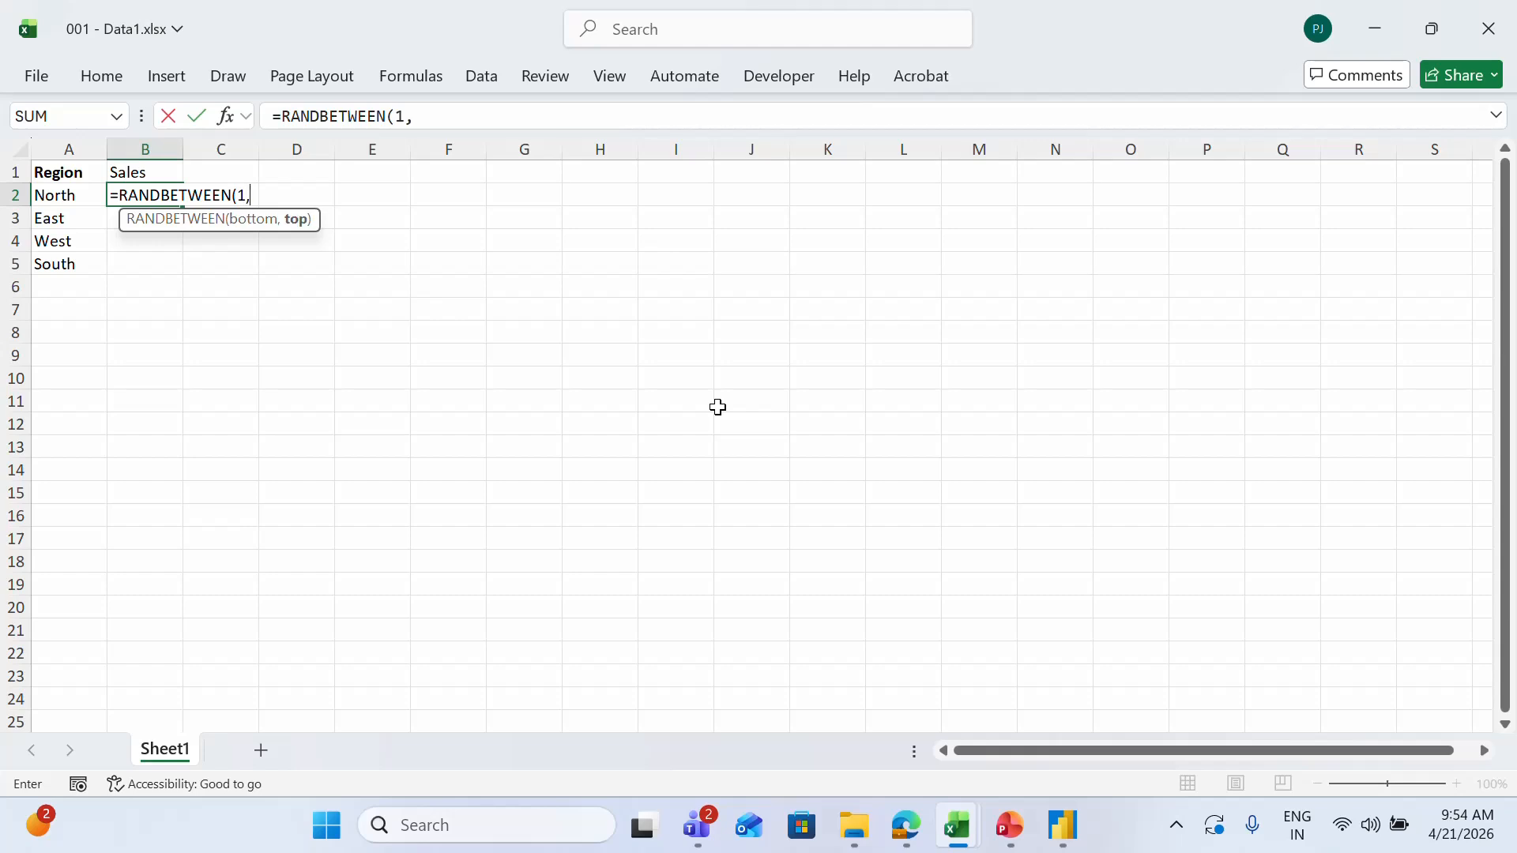
pyautogui.write('100')
pyautogui.press('Return')
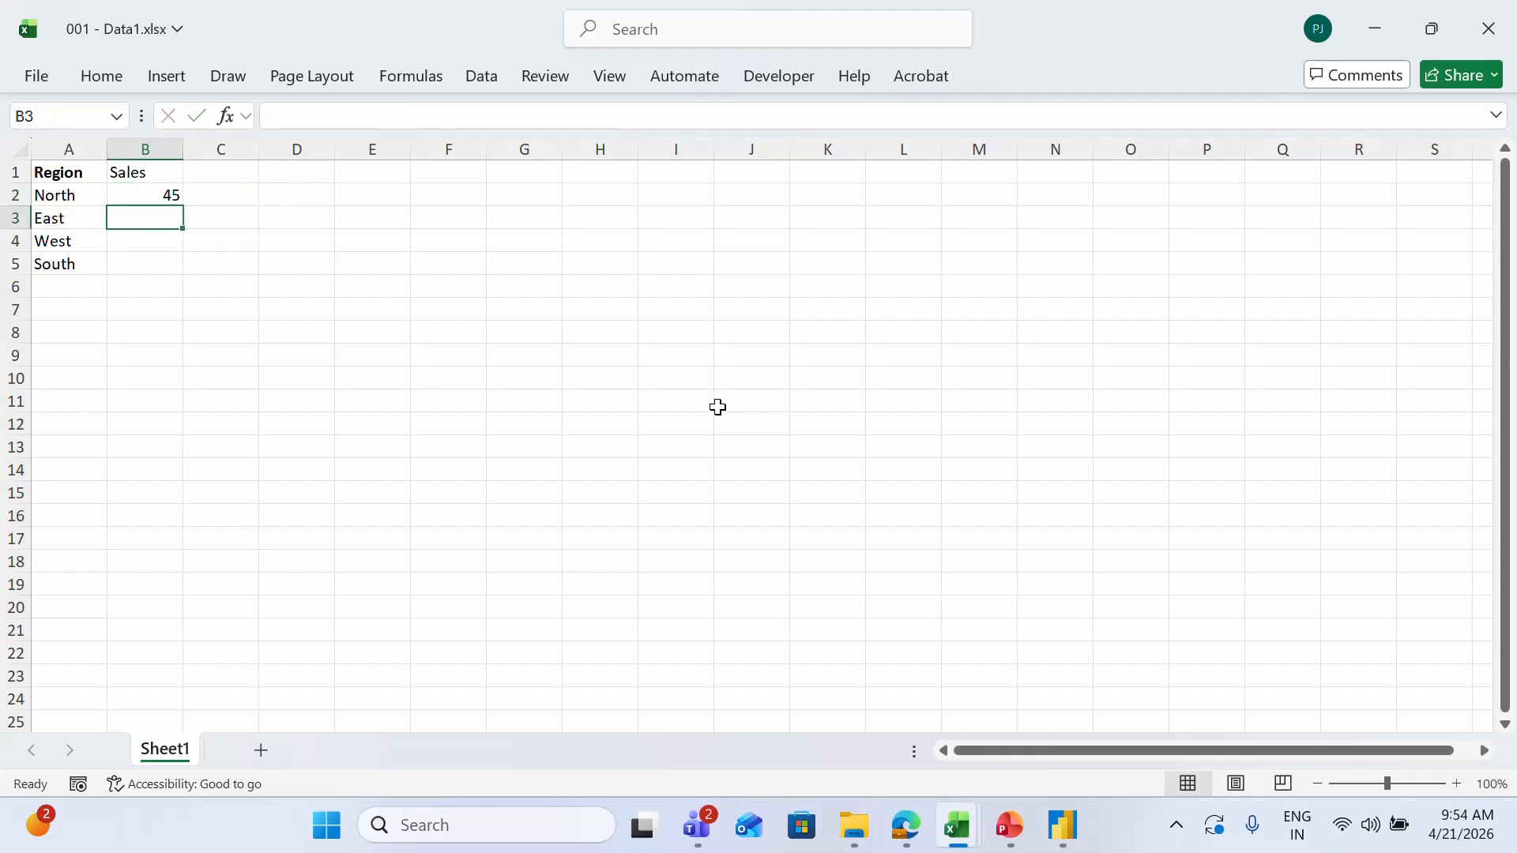
# Step: Fill the random sales formula from B2 down to B5
pyautogui.press('Up')
pyautogui.hotkey('shift', 'Down')
pyautogui.hotkey('shift', 'Down')
pyautogui.hotkey('shift', 'Down')
pyautogui.hotkey('ctrl', 'd')
# Step: Add the header "Profit" in cell C1
pyautogui.press('Left')
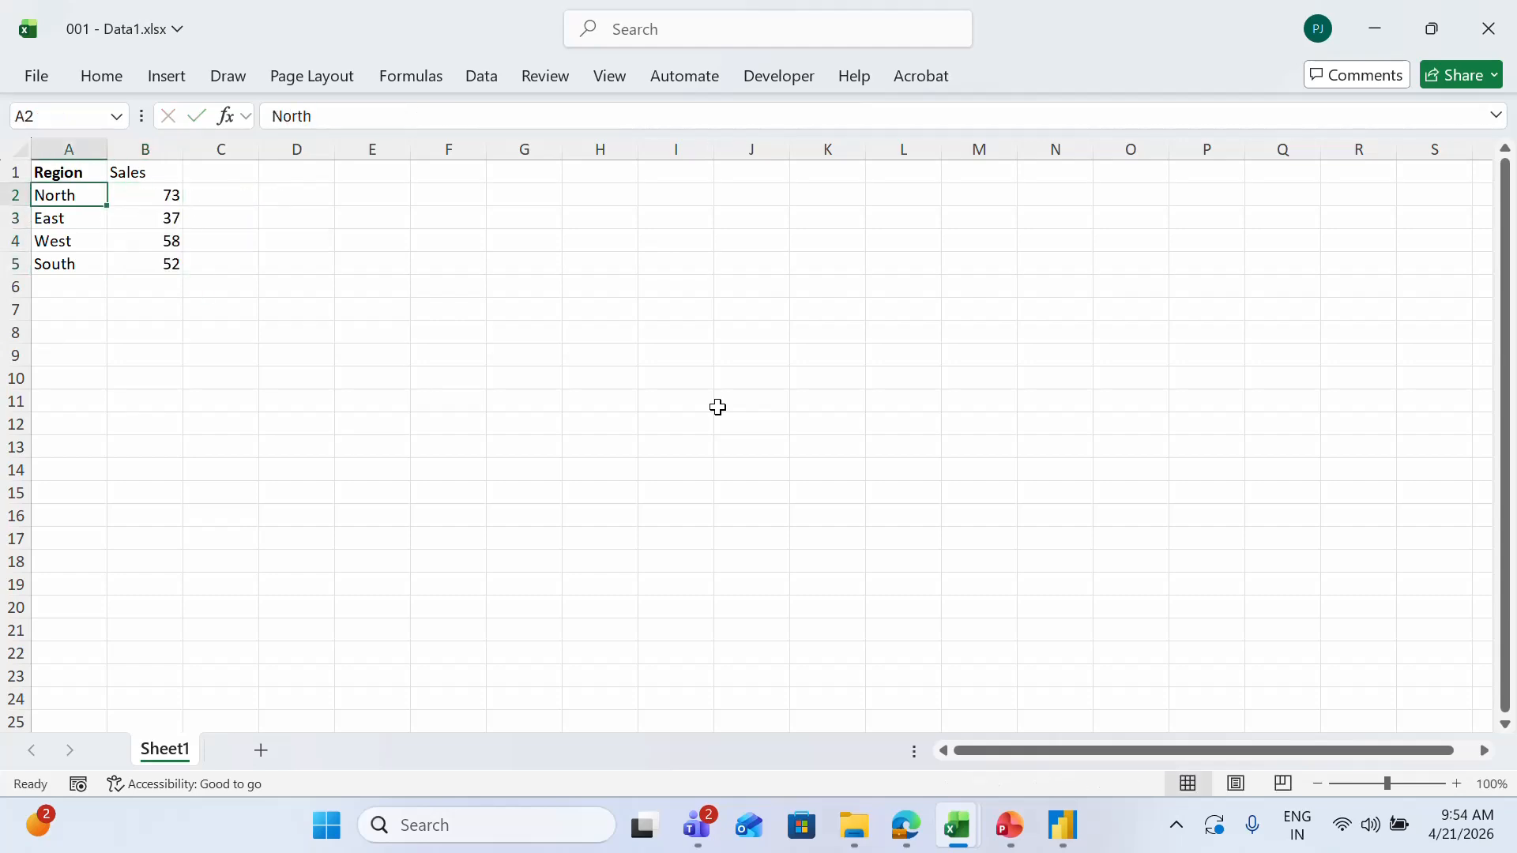
pyautogui.press('Up')
pyautogui.hotkey('shift', 'Right')
pyautogui.hotkey('shift', 'Down')
pyautogui.press('Right')
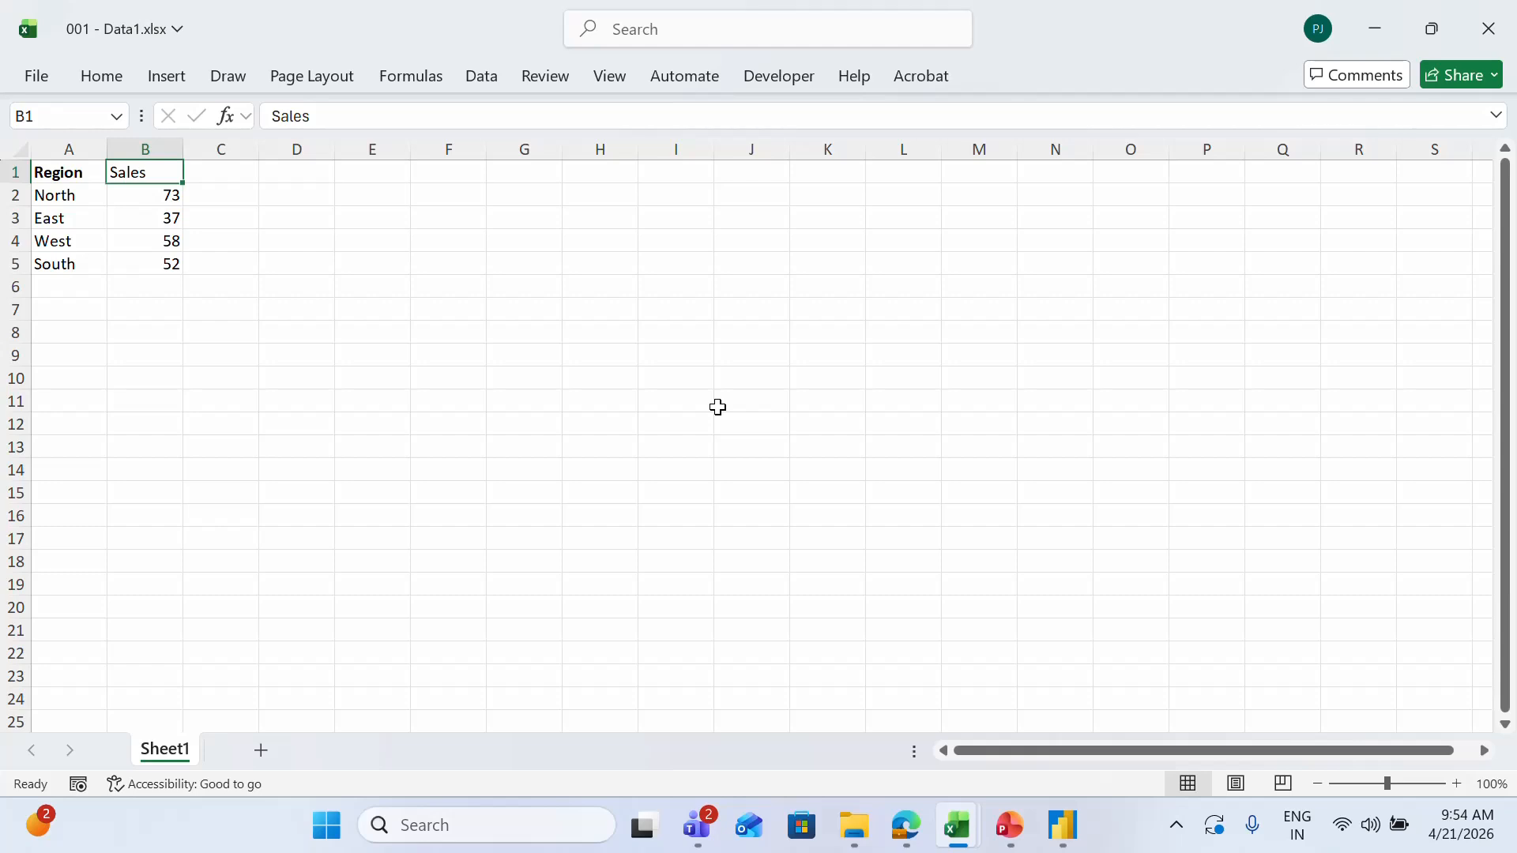
pyautogui.press('Right')
pyautogui.write('Prod')
pyautogui.write('i')
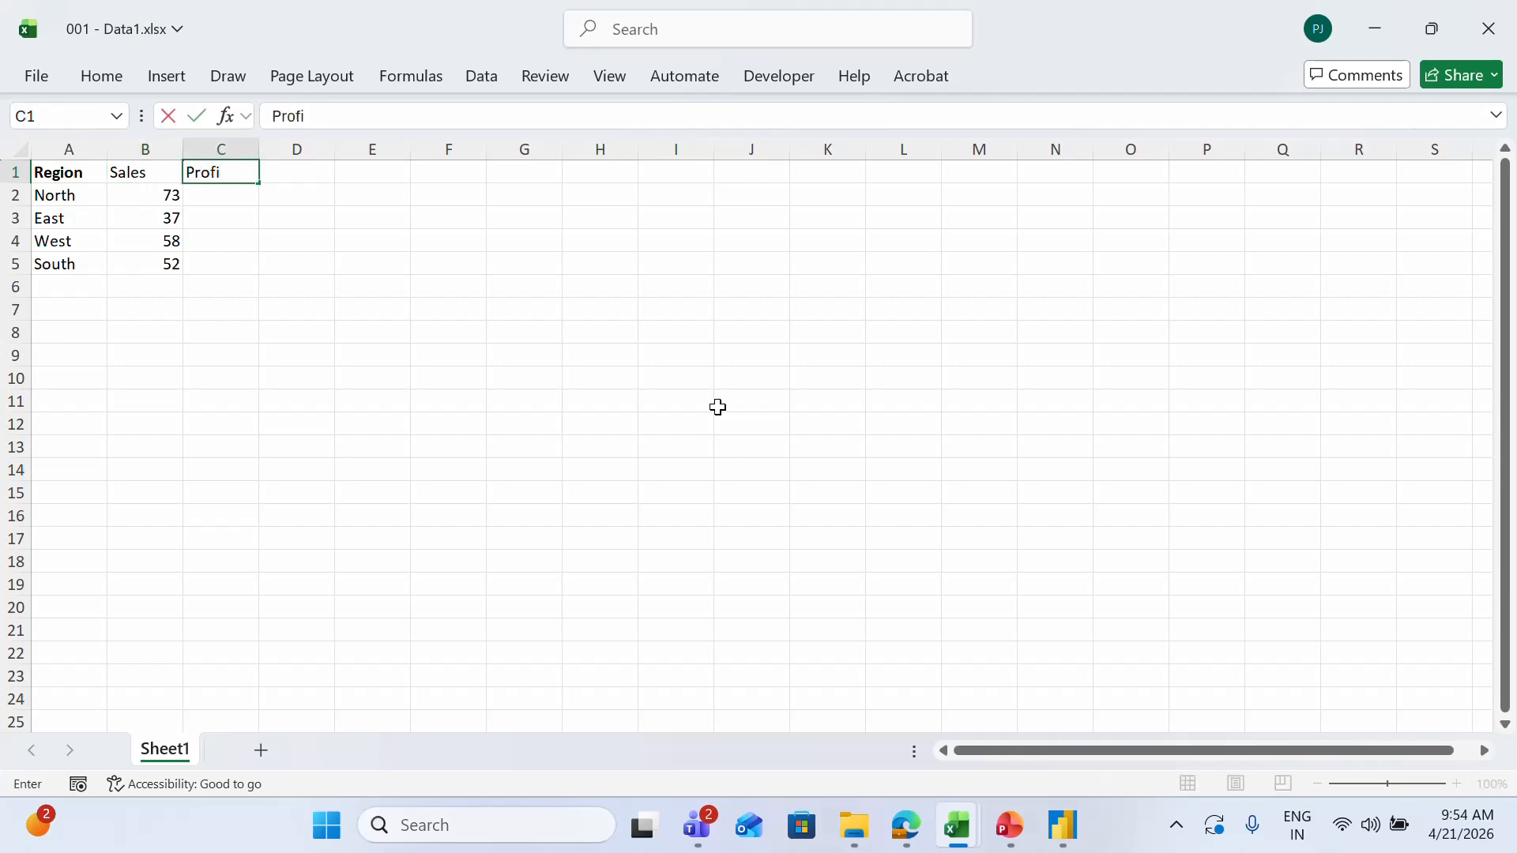
pyautogui.write('t')
pyautogui.press('Return')
# Step: Fill the Sales column's RANDBETWEEN formulas across into Profit cells C2 to C5
pyautogui.hotkey('shift', 'Down')
pyautogui.hotkey('shift', 'Down')
pyautogui.hotkey('shift', 'Down')
pyautogui.hotkey('ctrl', 'r')
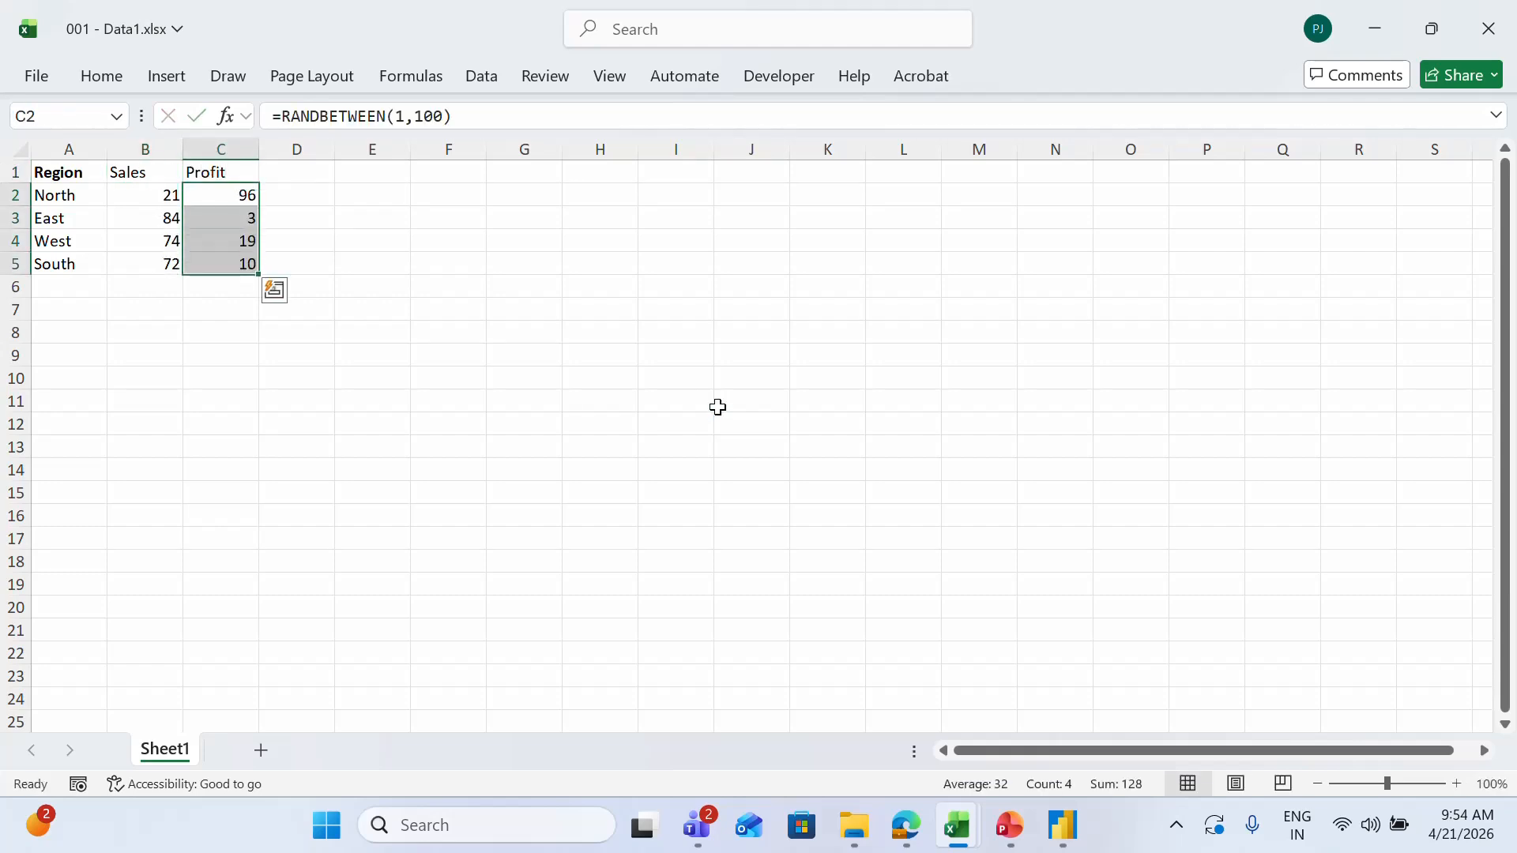
# Step: Make the Region, Sales and Profit headers in A1 to C1 bold
pyautogui.press('Left')
pyautogui.press('Left')
pyautogui.press('Up')
pyautogui.hotkey('shift', 'space')
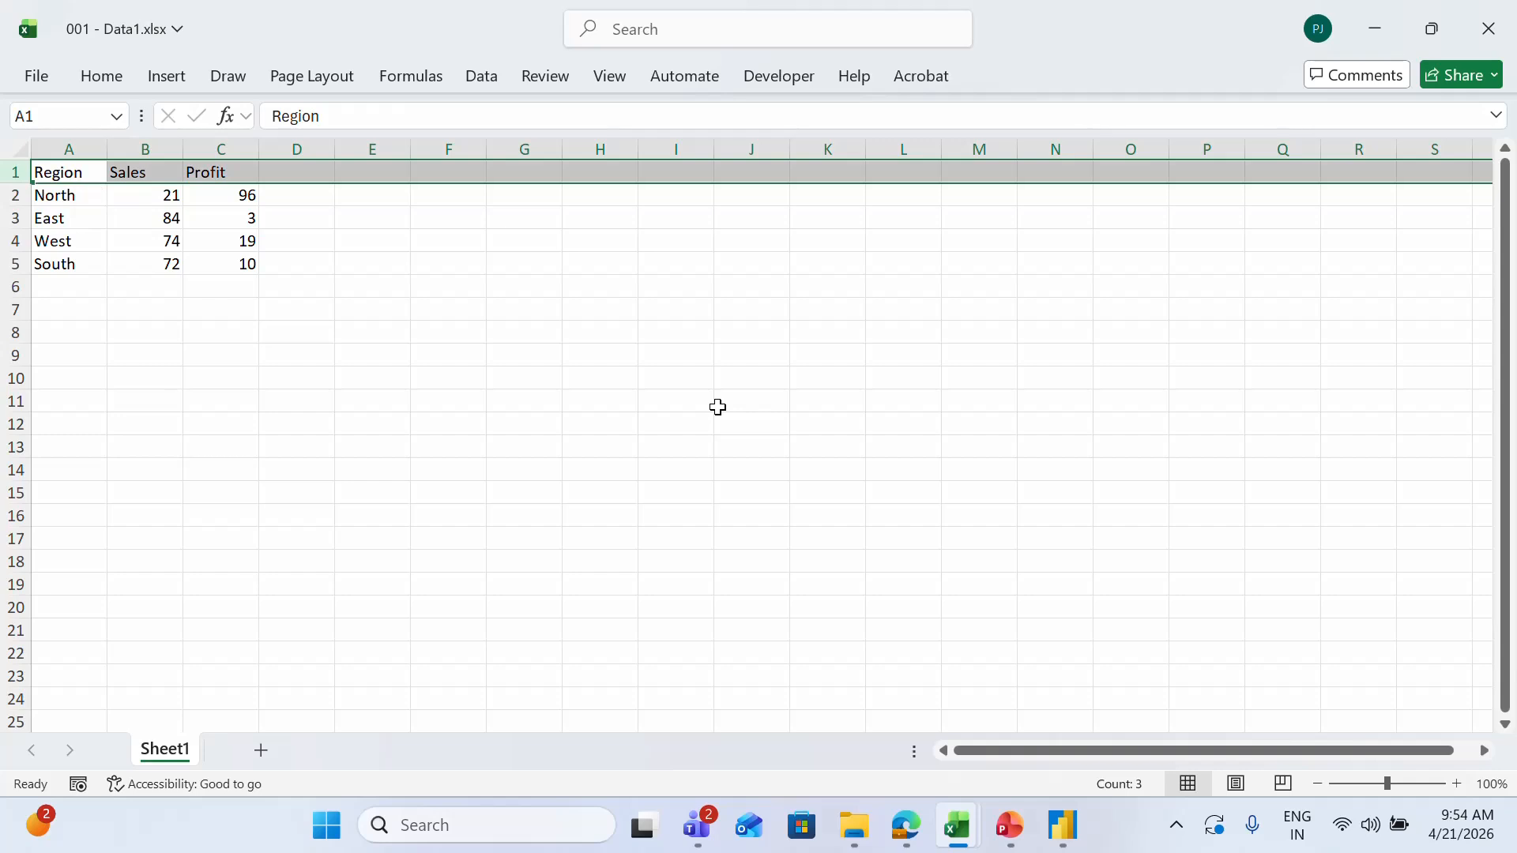
pyautogui.press('Left')
pyautogui.hotkey('ctrl', 'b')
pyautogui.hotkey('shift', 'Right')
pyautogui.hotkey('shift', 'Right')
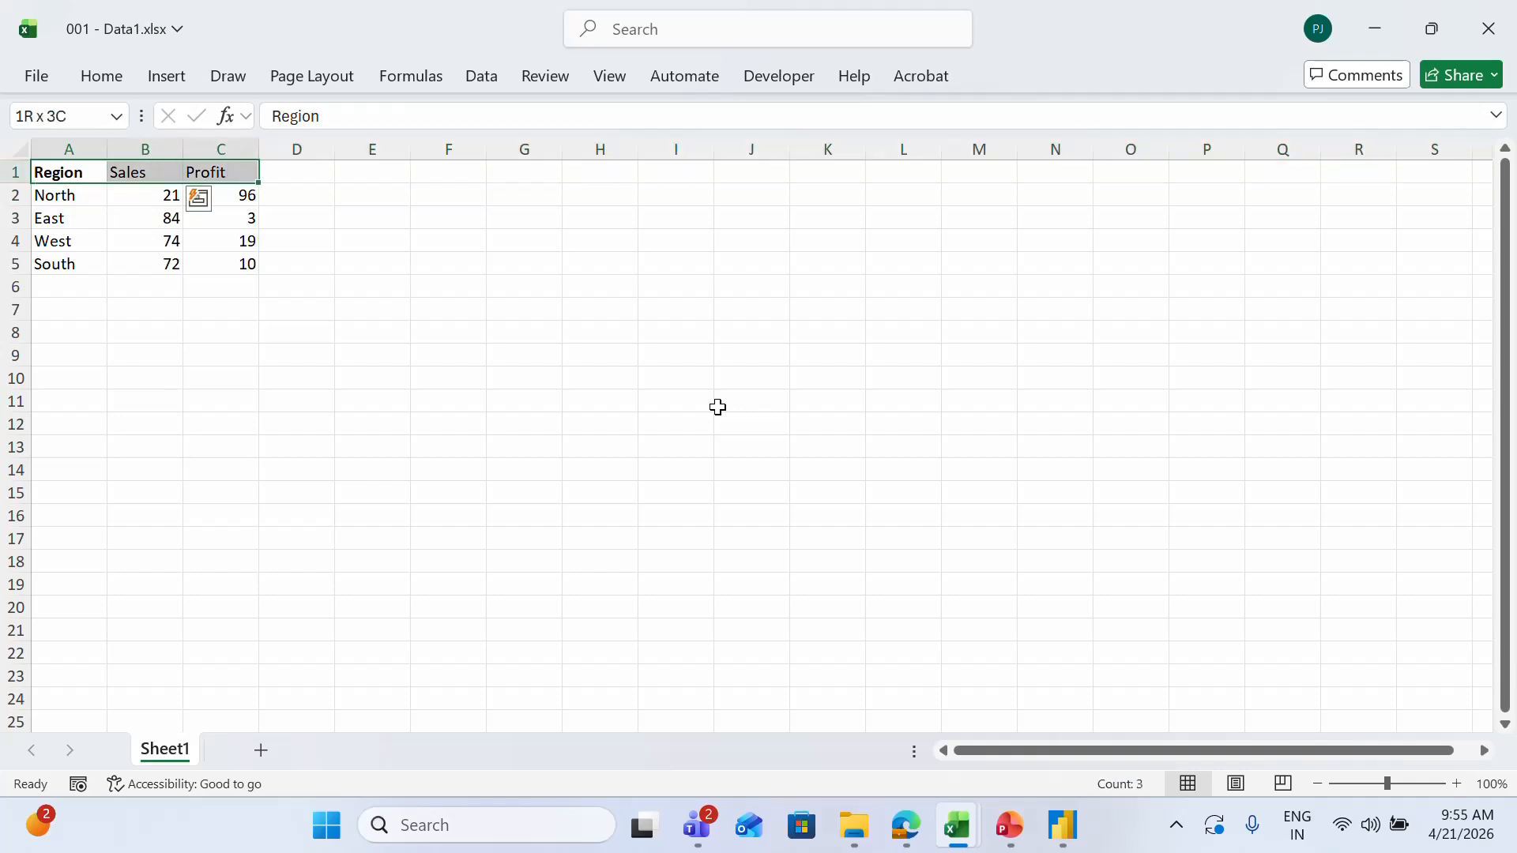
pyautogui.hotkey('ctrl', 'b')
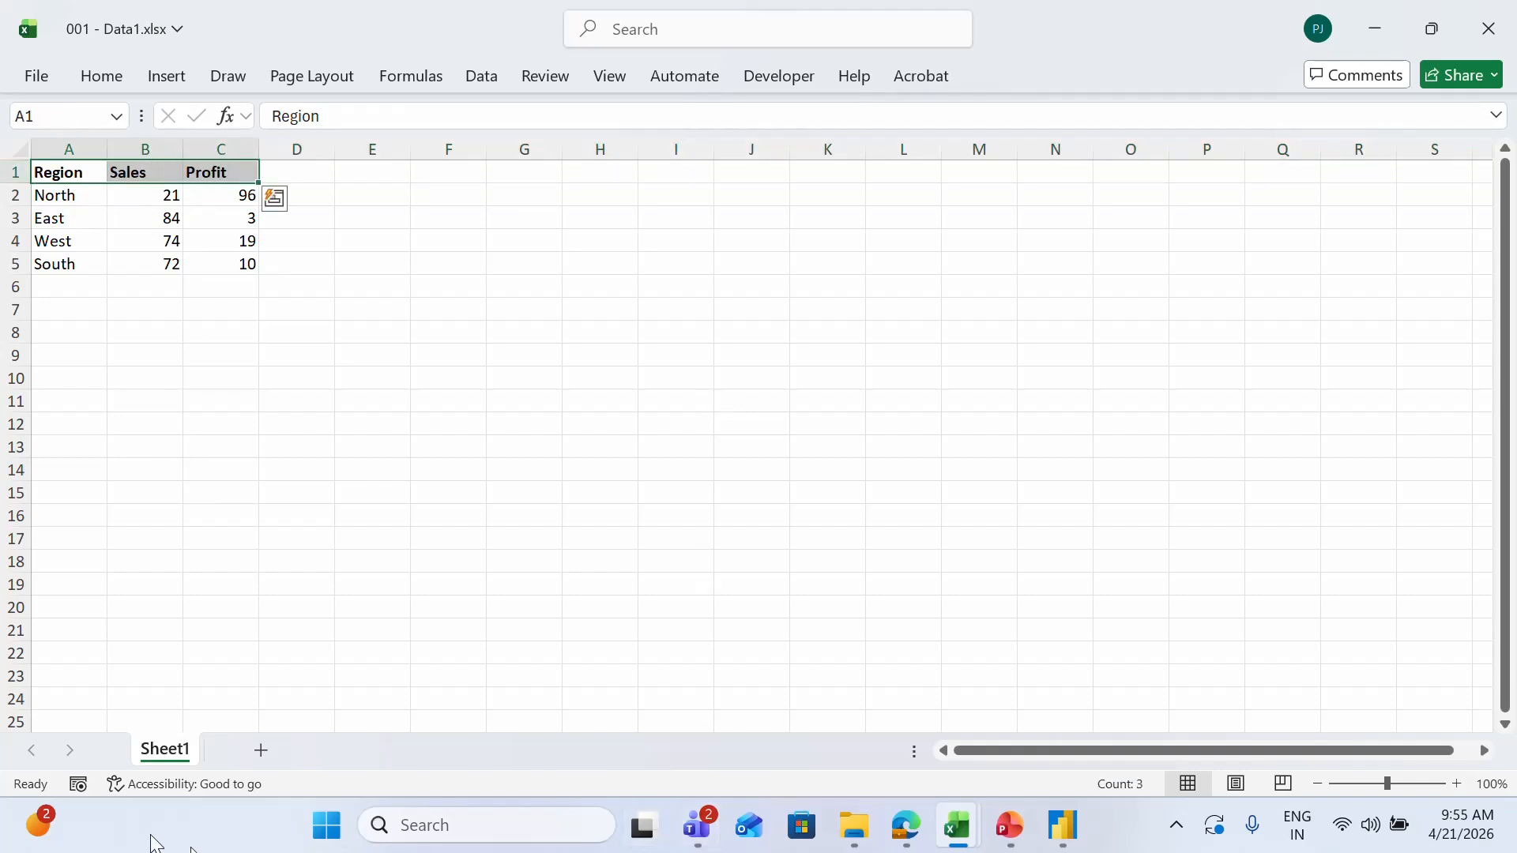
# Step: Rename Sheet1 as Main and place a duplicate of it directly after the original
pyautogui.doubleClick(188, 746)
pyautogui.write('Main')
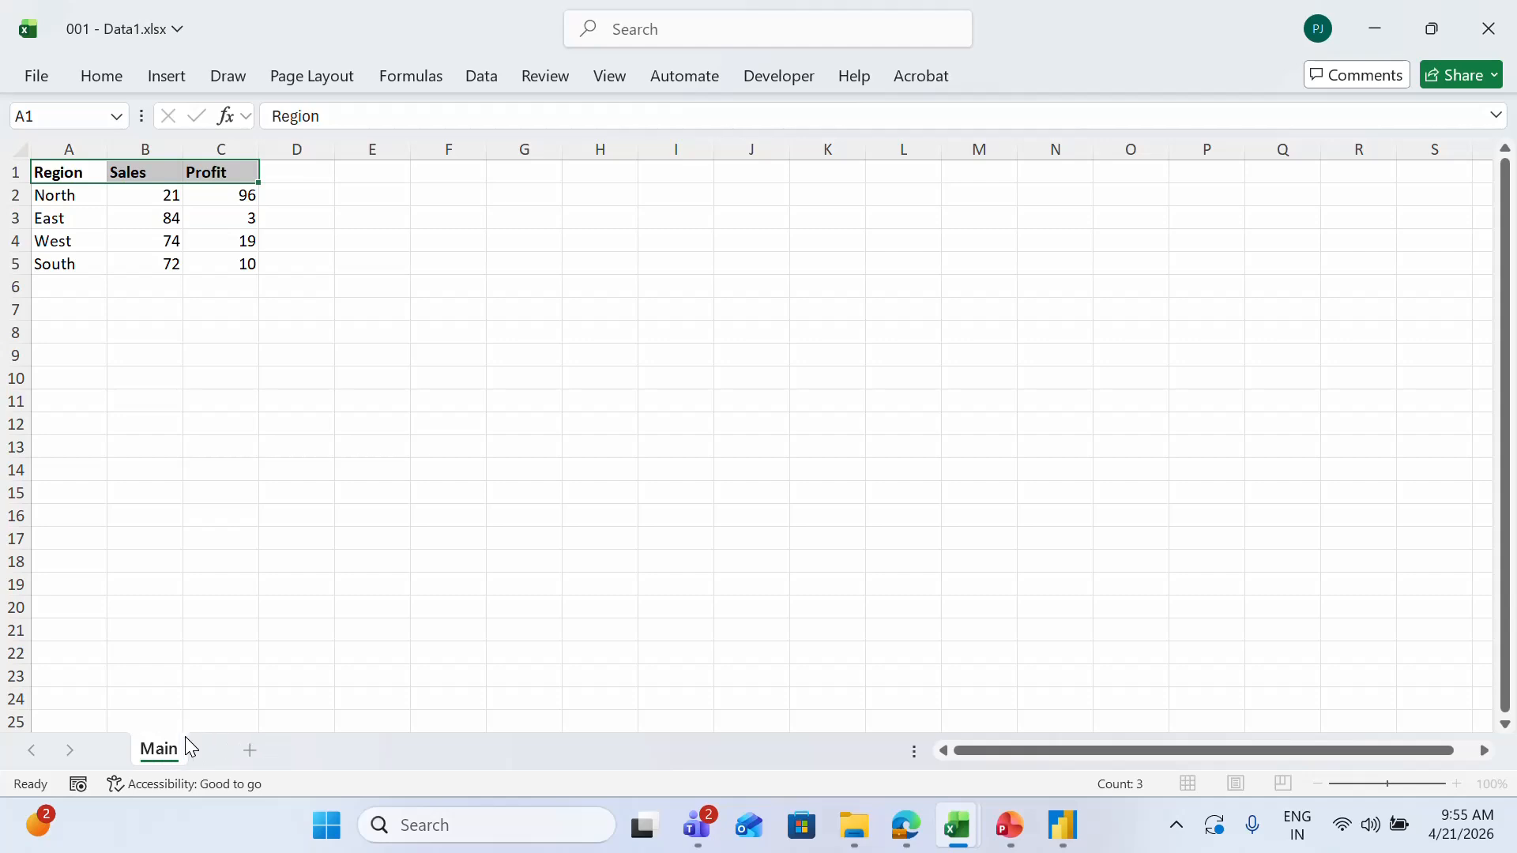
pyautogui.press('Return')
pyautogui.moveTo(160, 752); pyautogui.dragTo(233, 750)
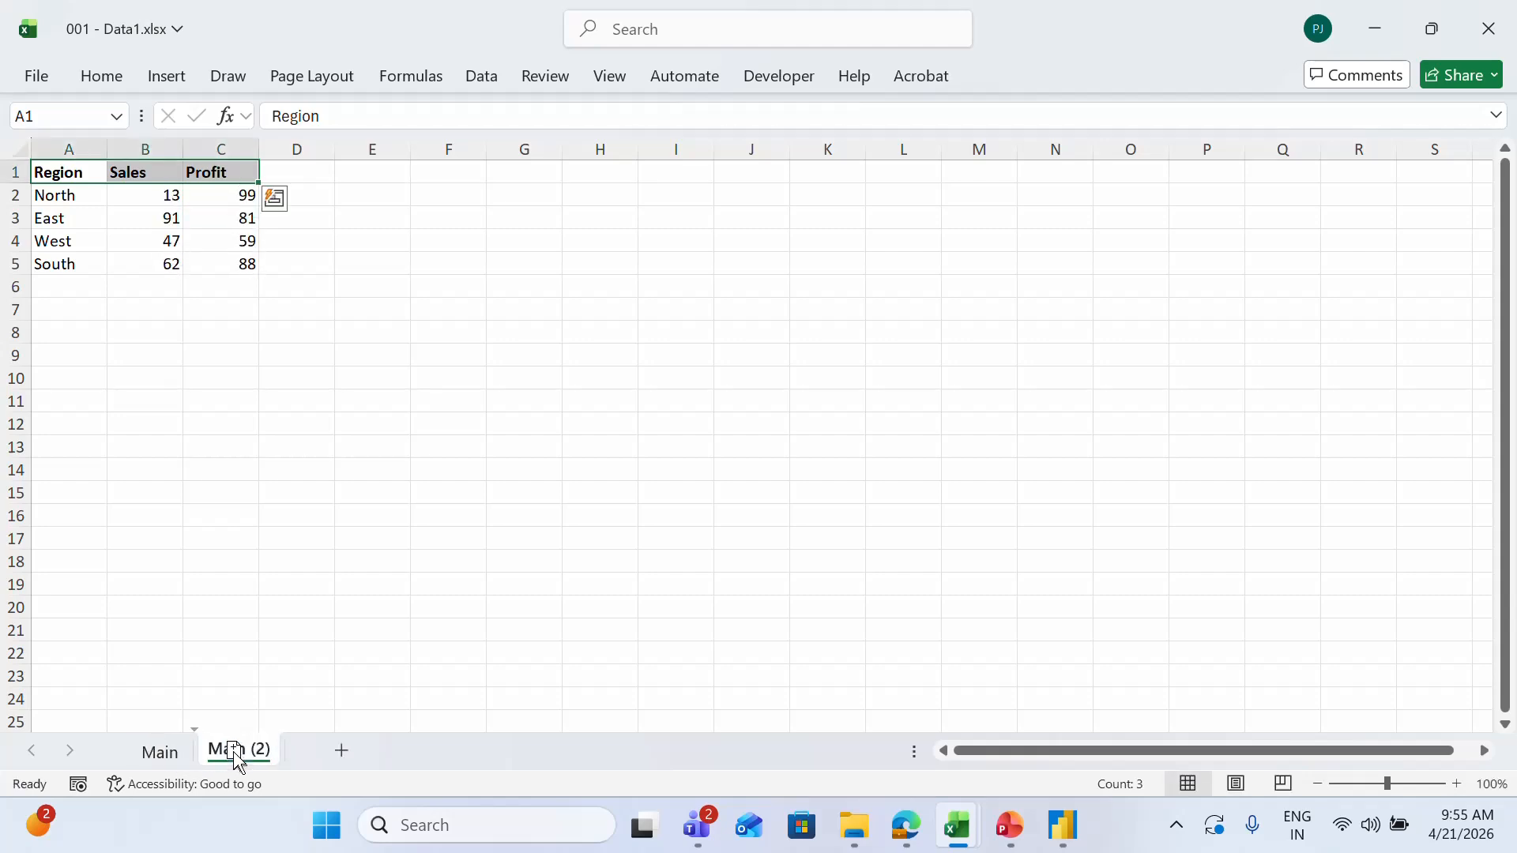
# Step: Replace the random formulas in the Main sheet's table with fixed results using Paste Special with values and number formats
pyautogui.click(180, 754)
pyautogui.hotkey('ctrl', 'a')
pyautogui.write('c')
pyautogui.hotkey('alt', 'e')
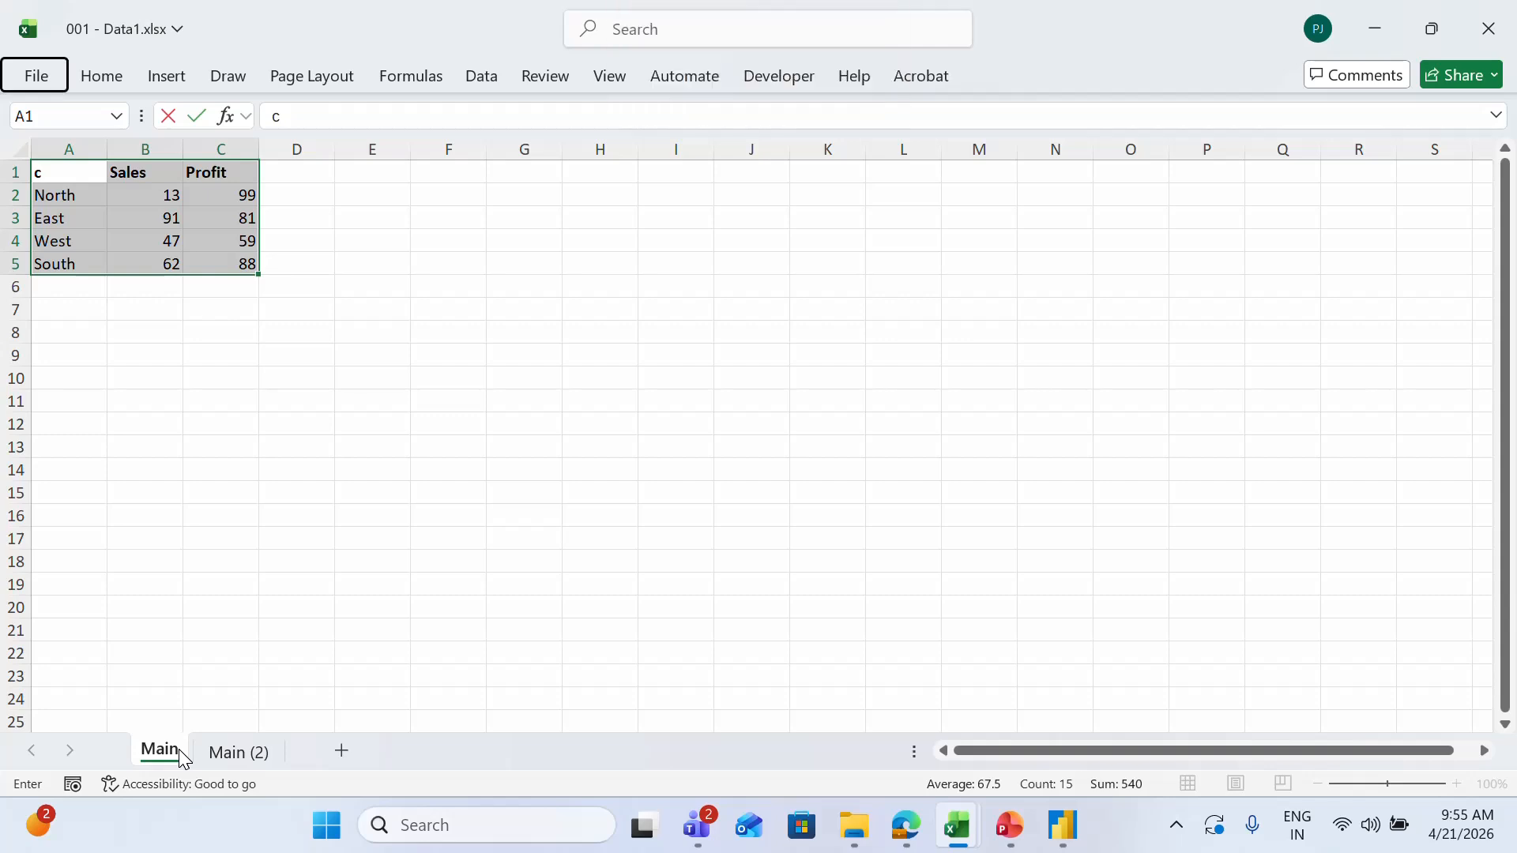
pyautogui.press('Escape')
pyautogui.press('Escape')
pyautogui.hotkey('ctrl', 'c')
pyautogui.hotkey('alt', 'e')
pyautogui.press('s')
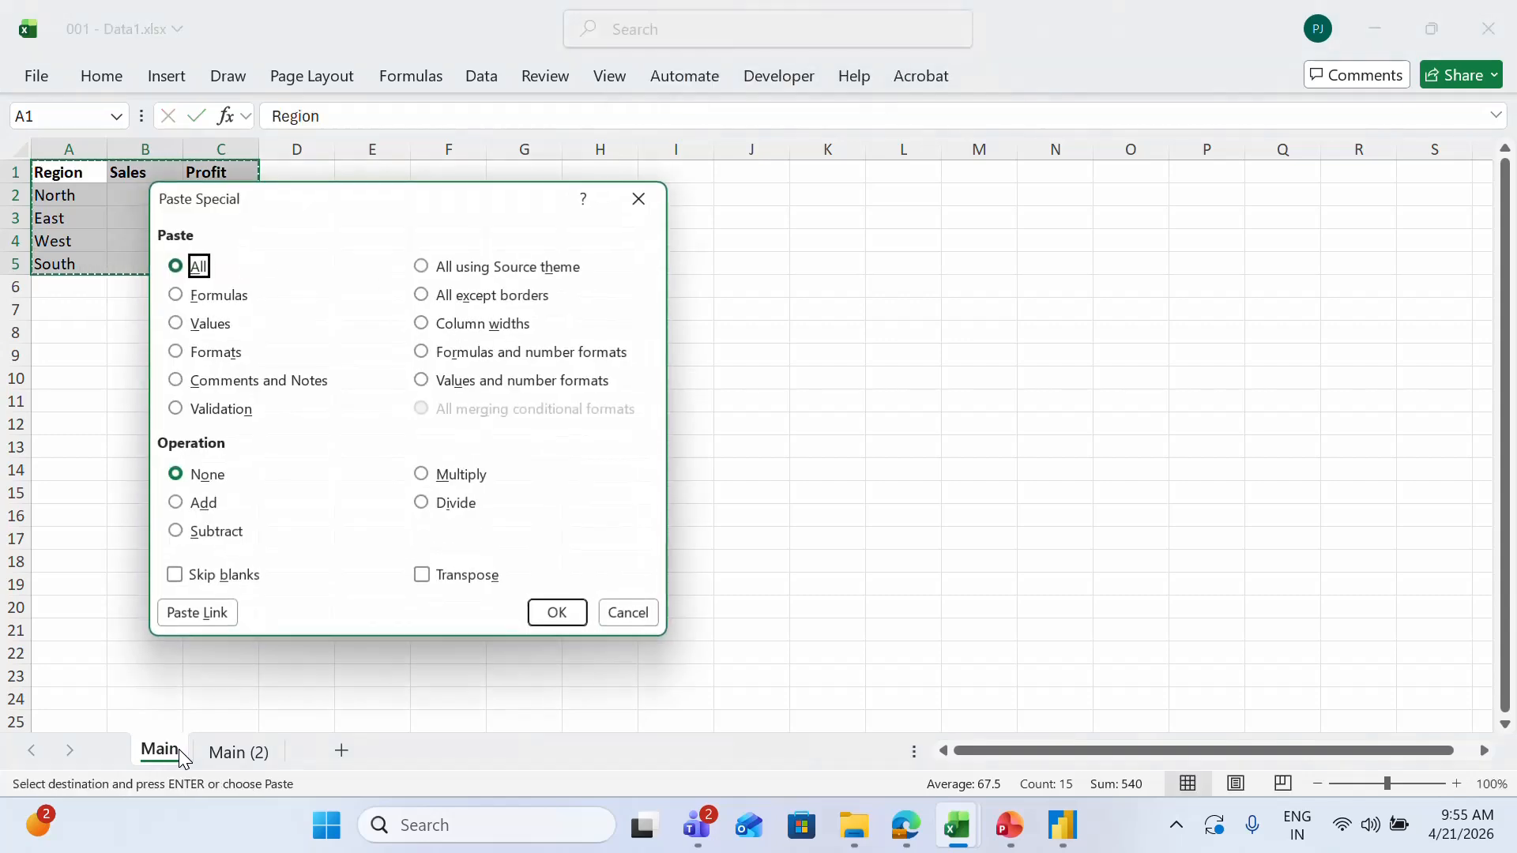
pyautogui.press('u')
pyautogui.press('Return')
pyautogui.press('Escape')
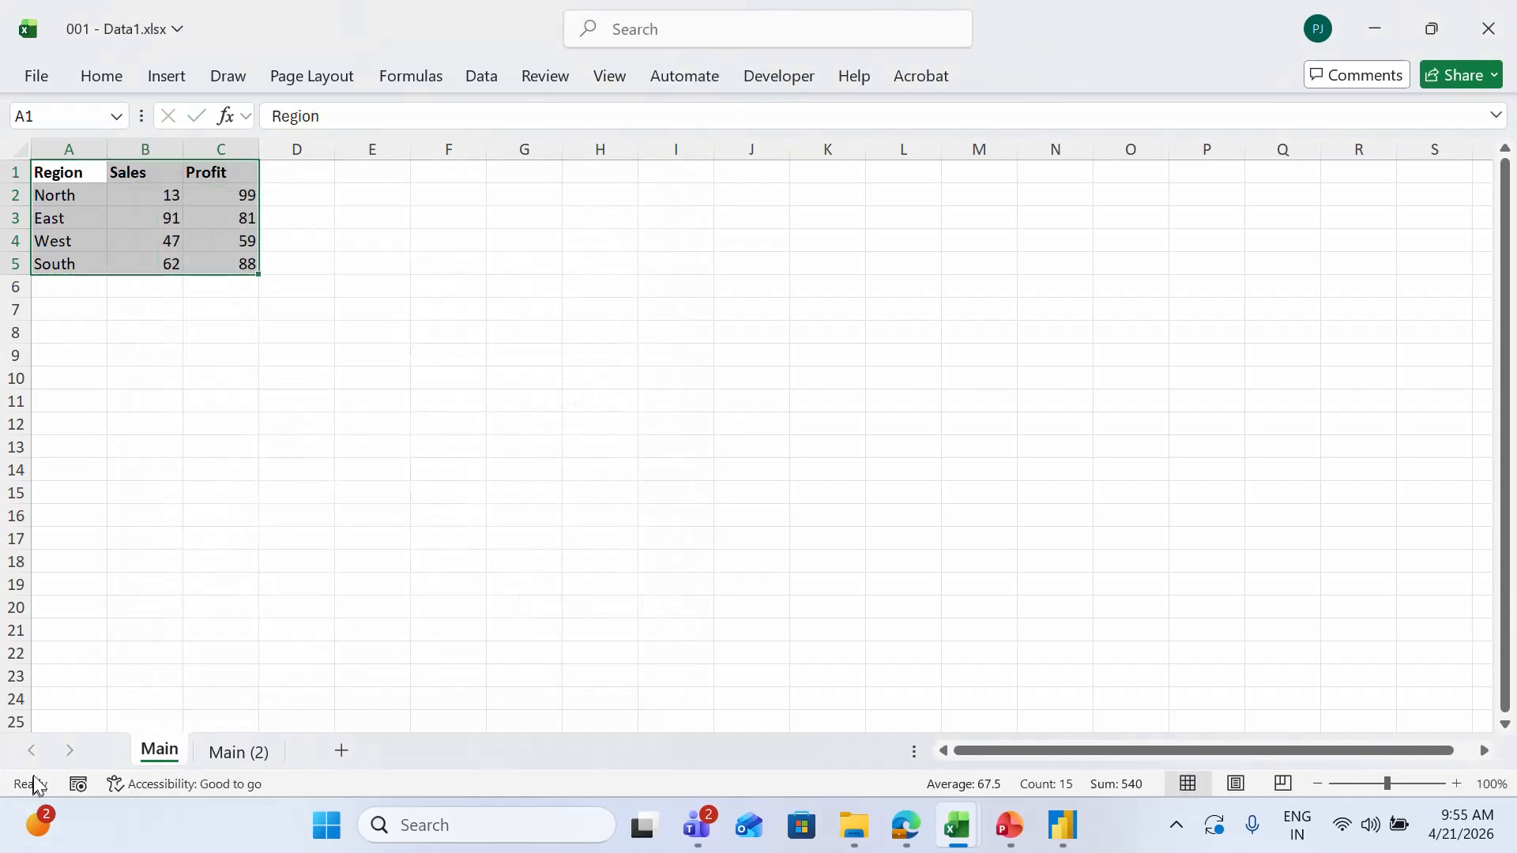
# Step: Copy the Main table over the Main (2) sheet's table as values and number formats
pyautogui.hotkey('ctrl', 'c')
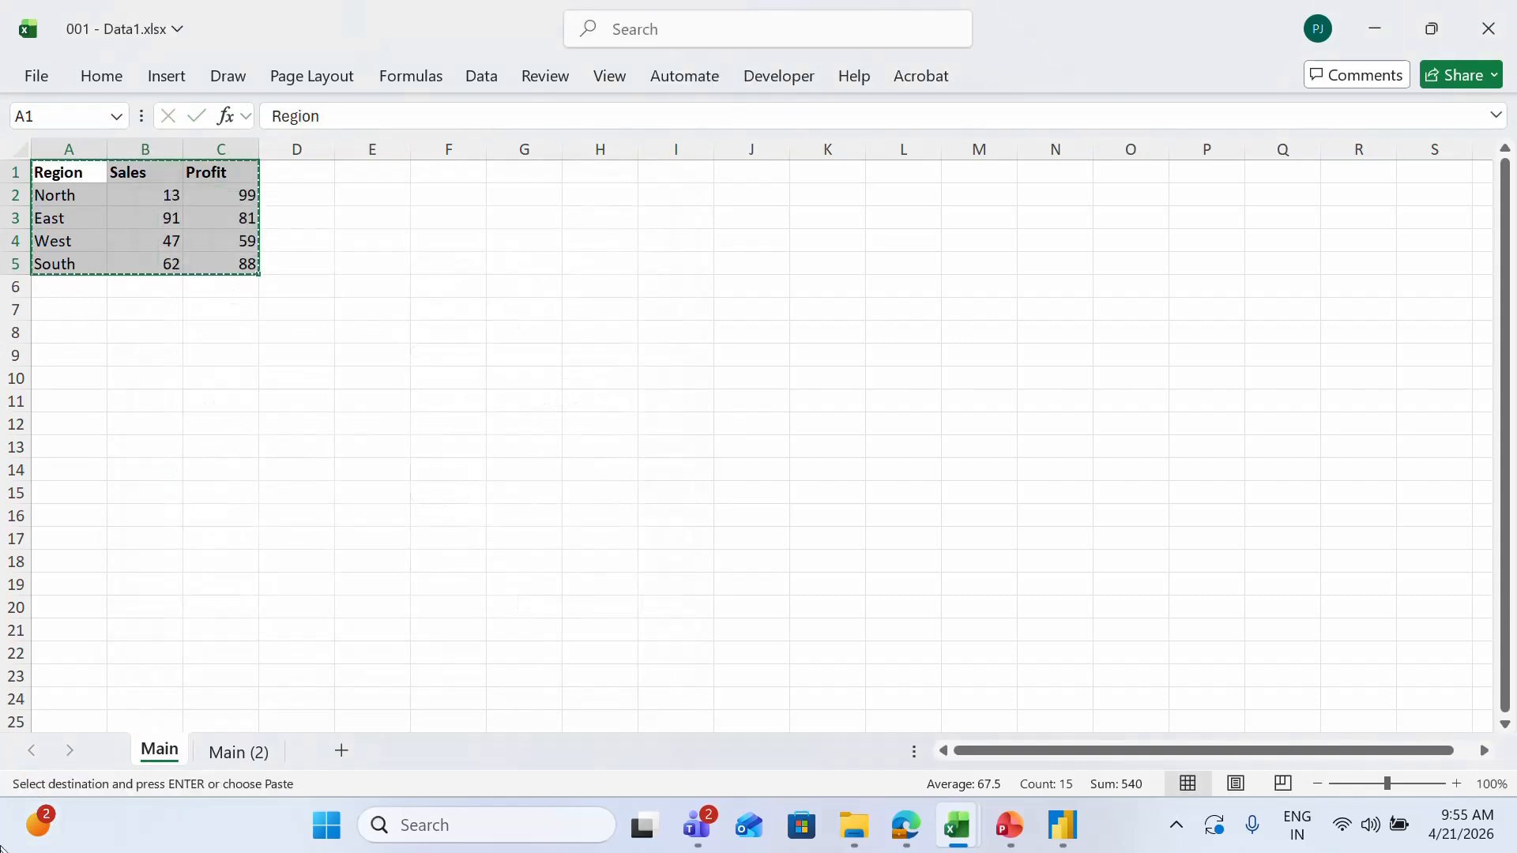
pyautogui.click(208, 755)
pyautogui.press('alt')
pyautogui.press('e')
pyautogui.press('s')
pyautogui.press('u')
pyautogui.press('Return')
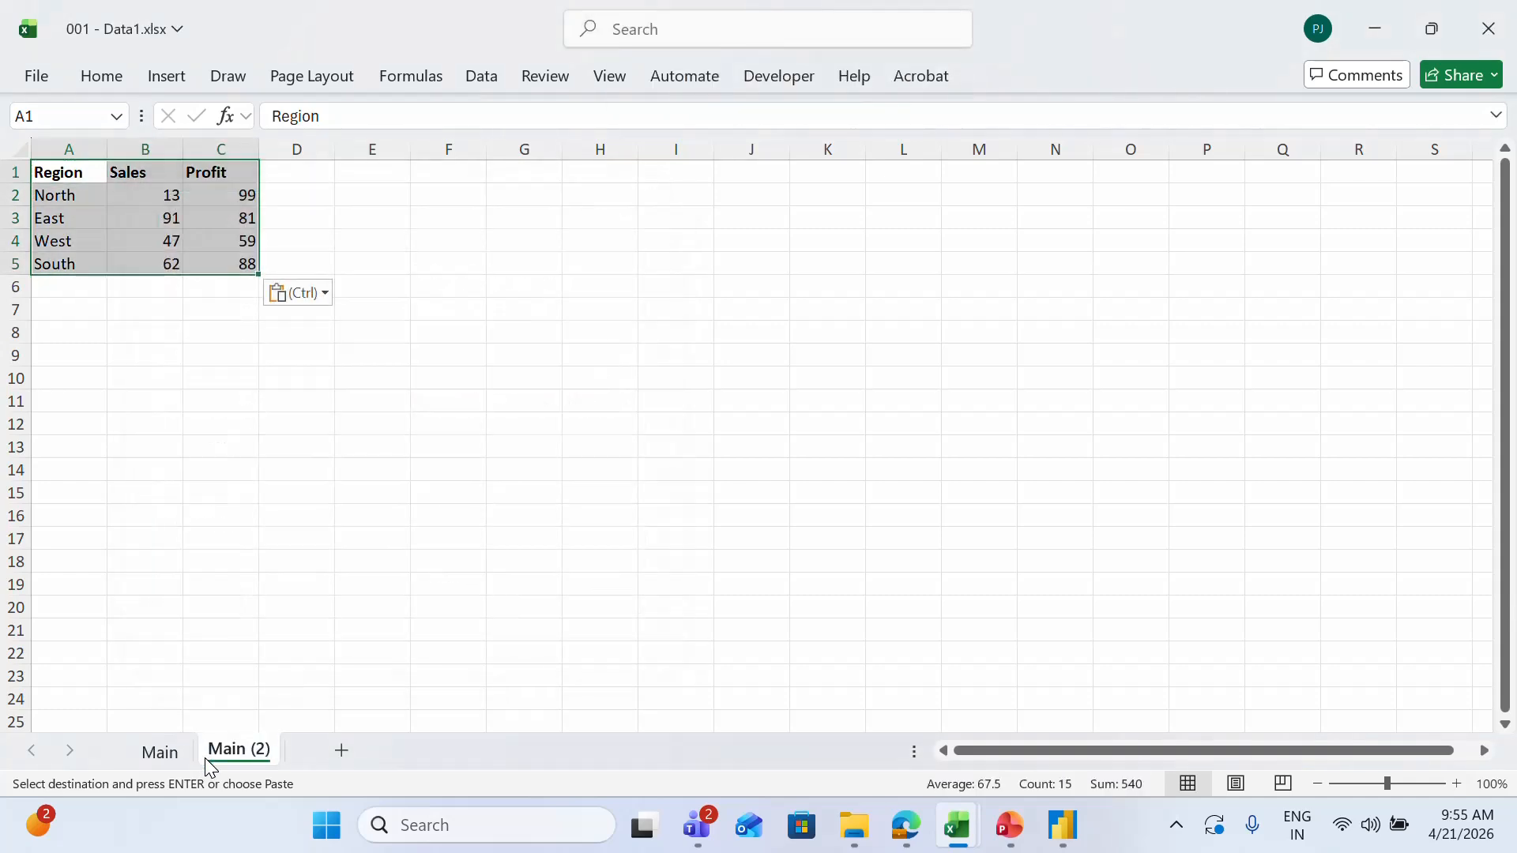
# Step: On the Main (2) sheet, set the West sales to 0 and the North profit to 20
pyautogui.press('Down')
pyautogui.press('Down')
pyautogui.press('Right')
pyautogui.press('Down')
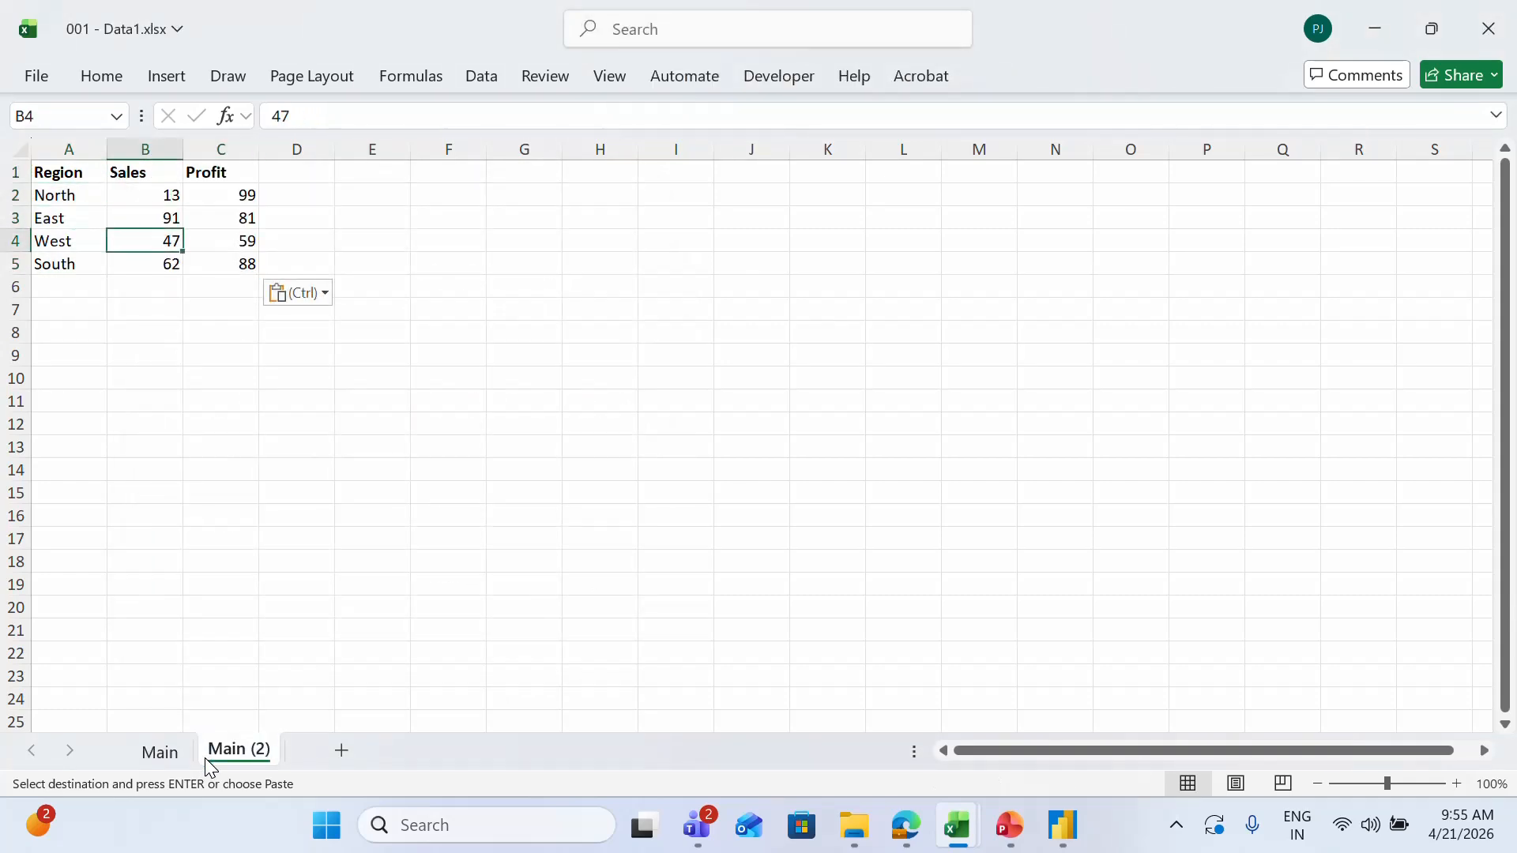
pyautogui.write('0')
pyautogui.press('Tab')
pyautogui.press('Up')
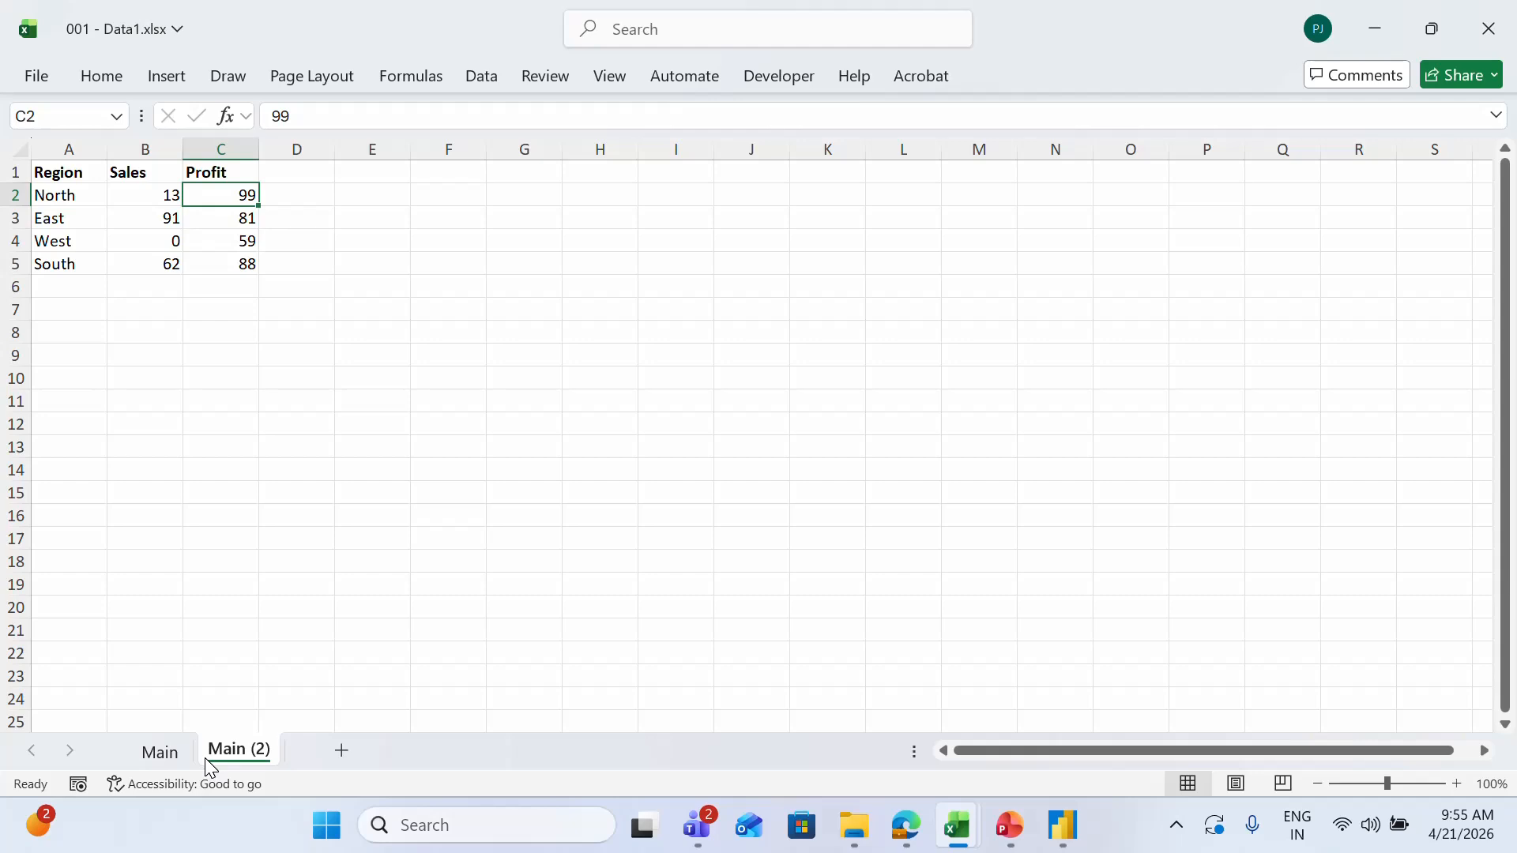
pyautogui.write('20')
pyautogui.press('Return')
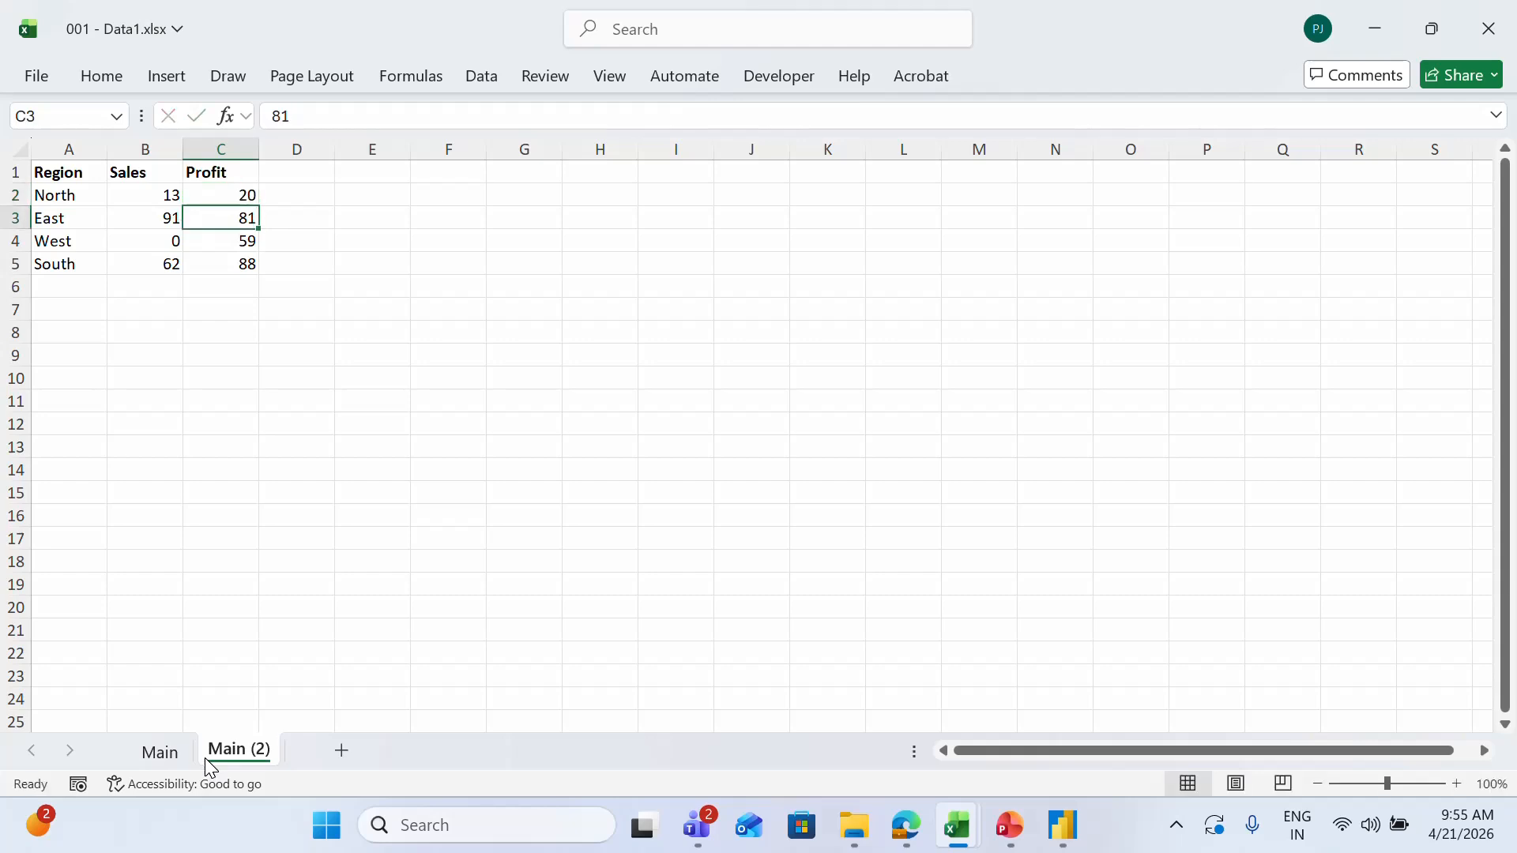
# Step: Make the changed North profit and West sales cells bold to mark them as differences
pyautogui.press('Up')
pyautogui.hotkey('ctrl', 'b')
pyautogui.press('Left')
pyautogui.press('Down')
pyautogui.press('Down')
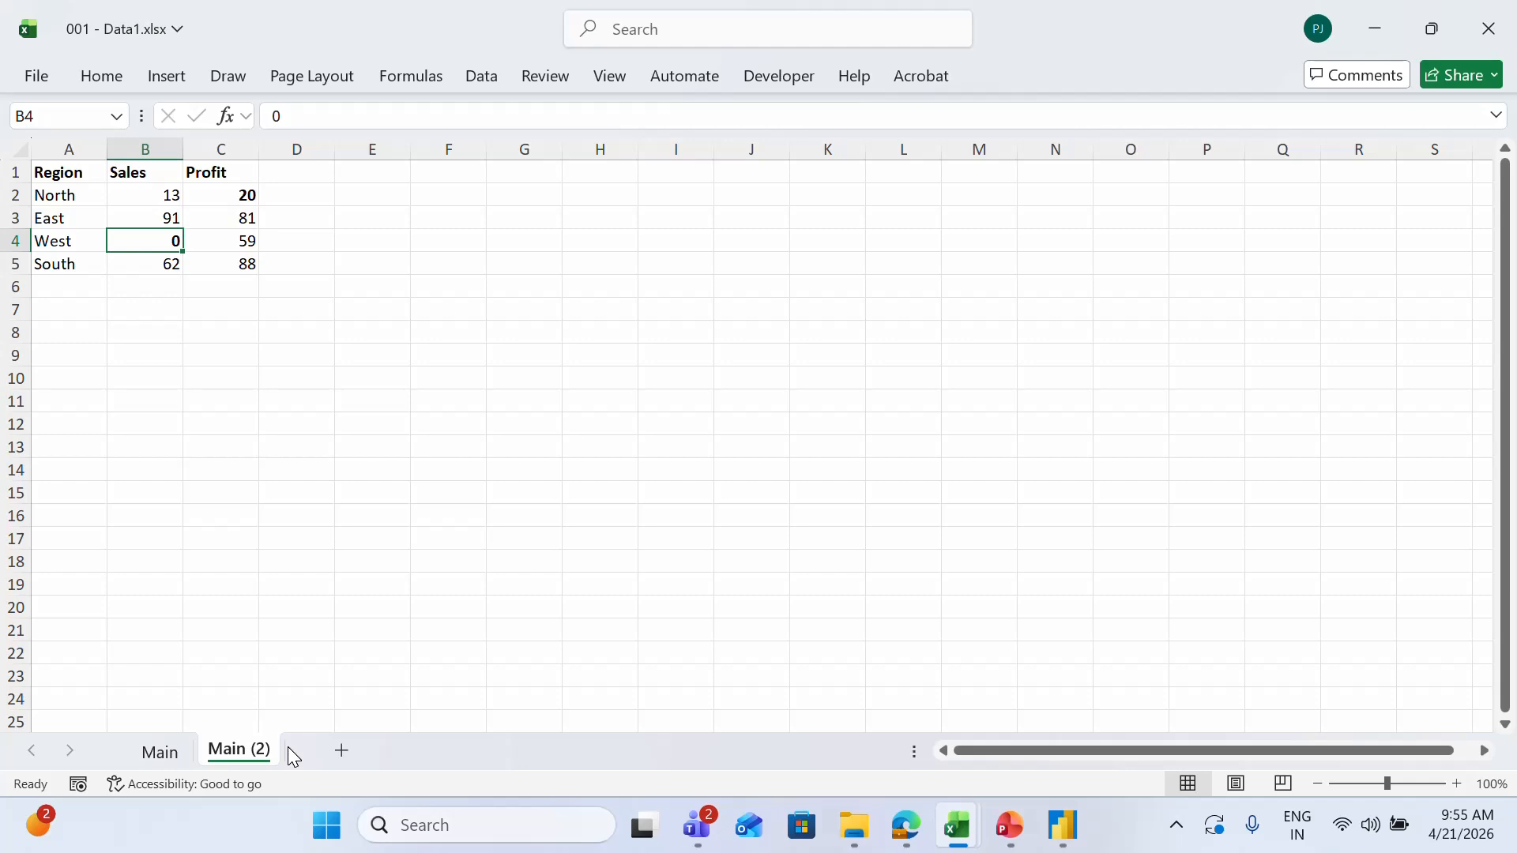
# Step: Rename the Main (2) sheet as Sister
pyautogui.doubleClick(248, 752)
pyautogui.write('S')
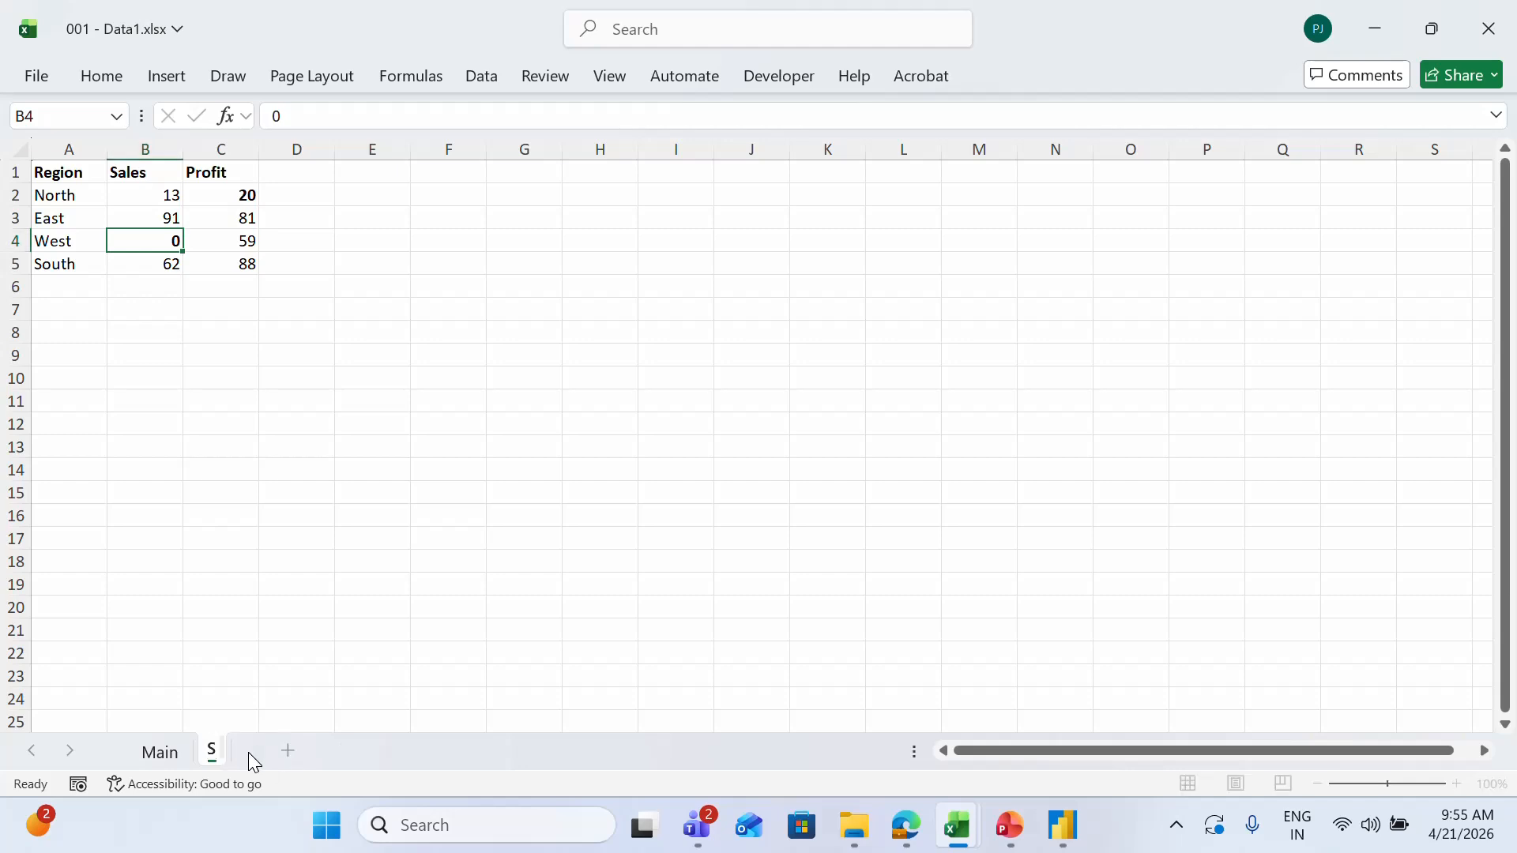
pyautogui.write('ister')
pyautogui.press('Return')
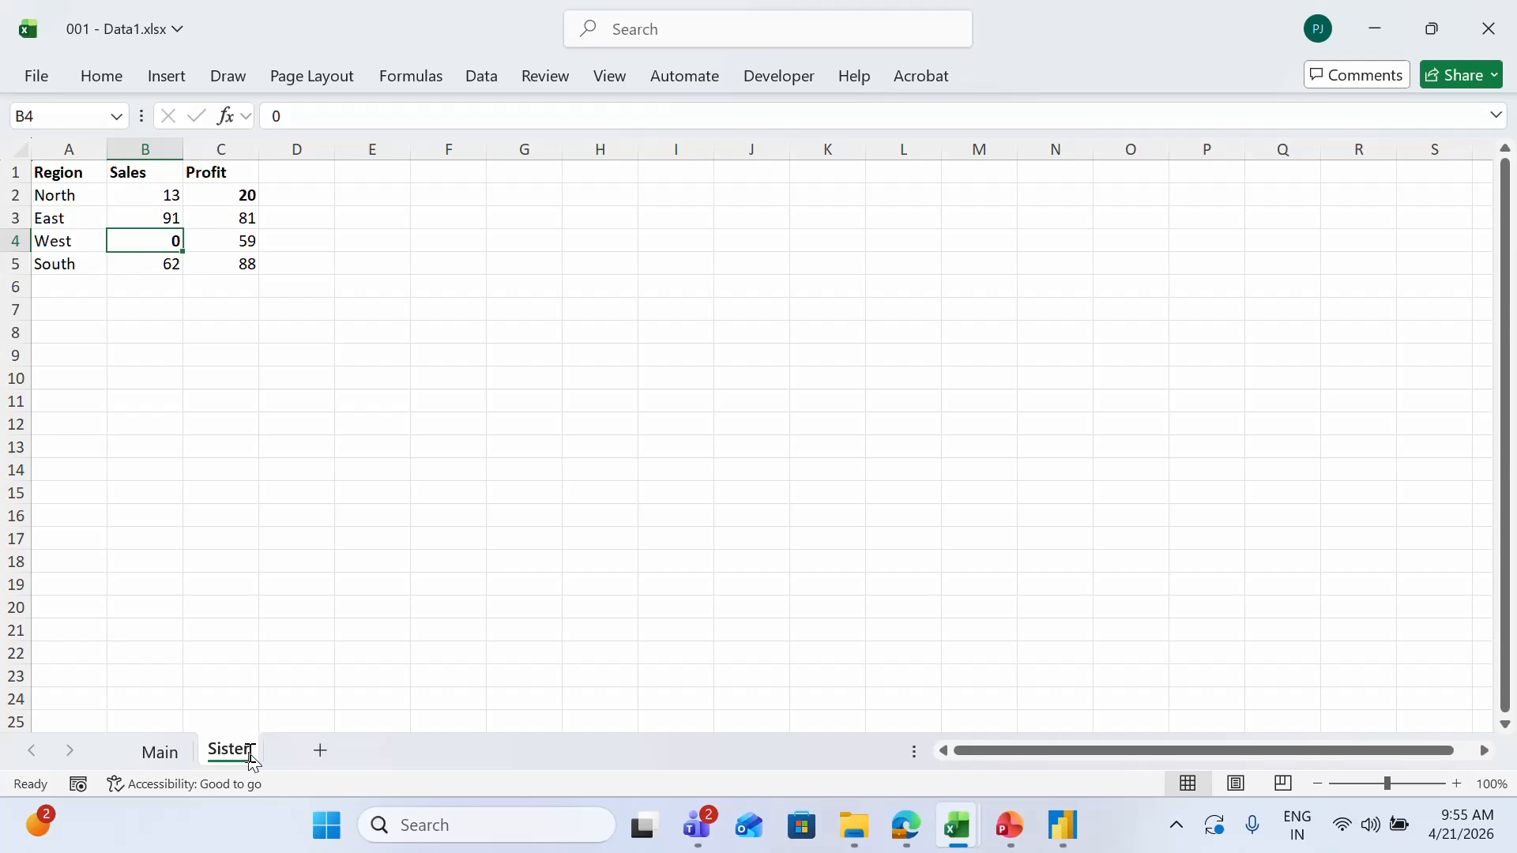
pyautogui.click(218, 679)
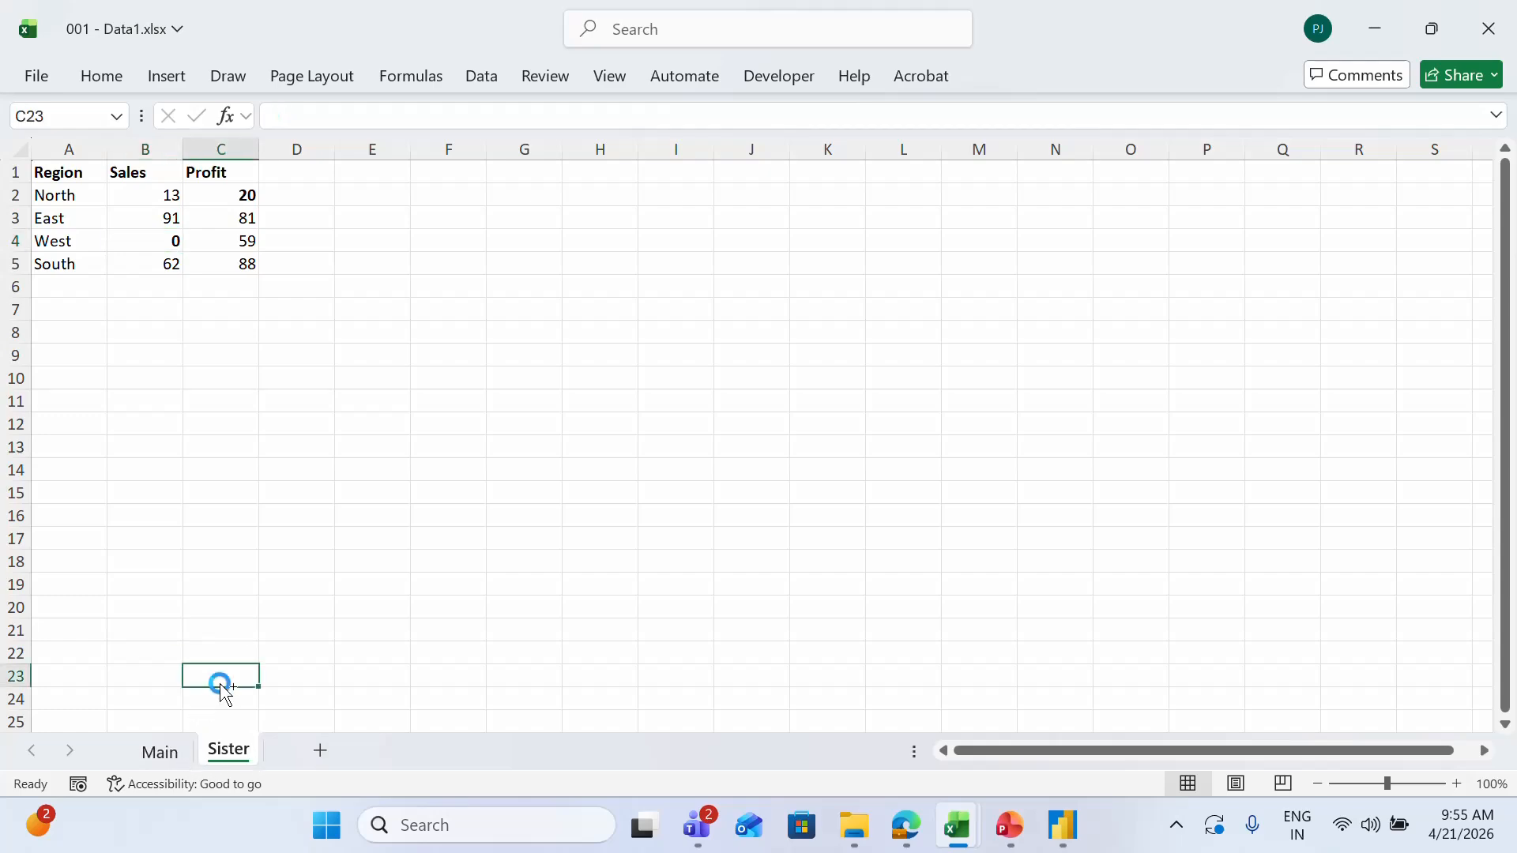
# Step: Switch to Power BI Desktop and add a new report page named Reconcillation
pyautogui.hotkey('alt', 'Tab')
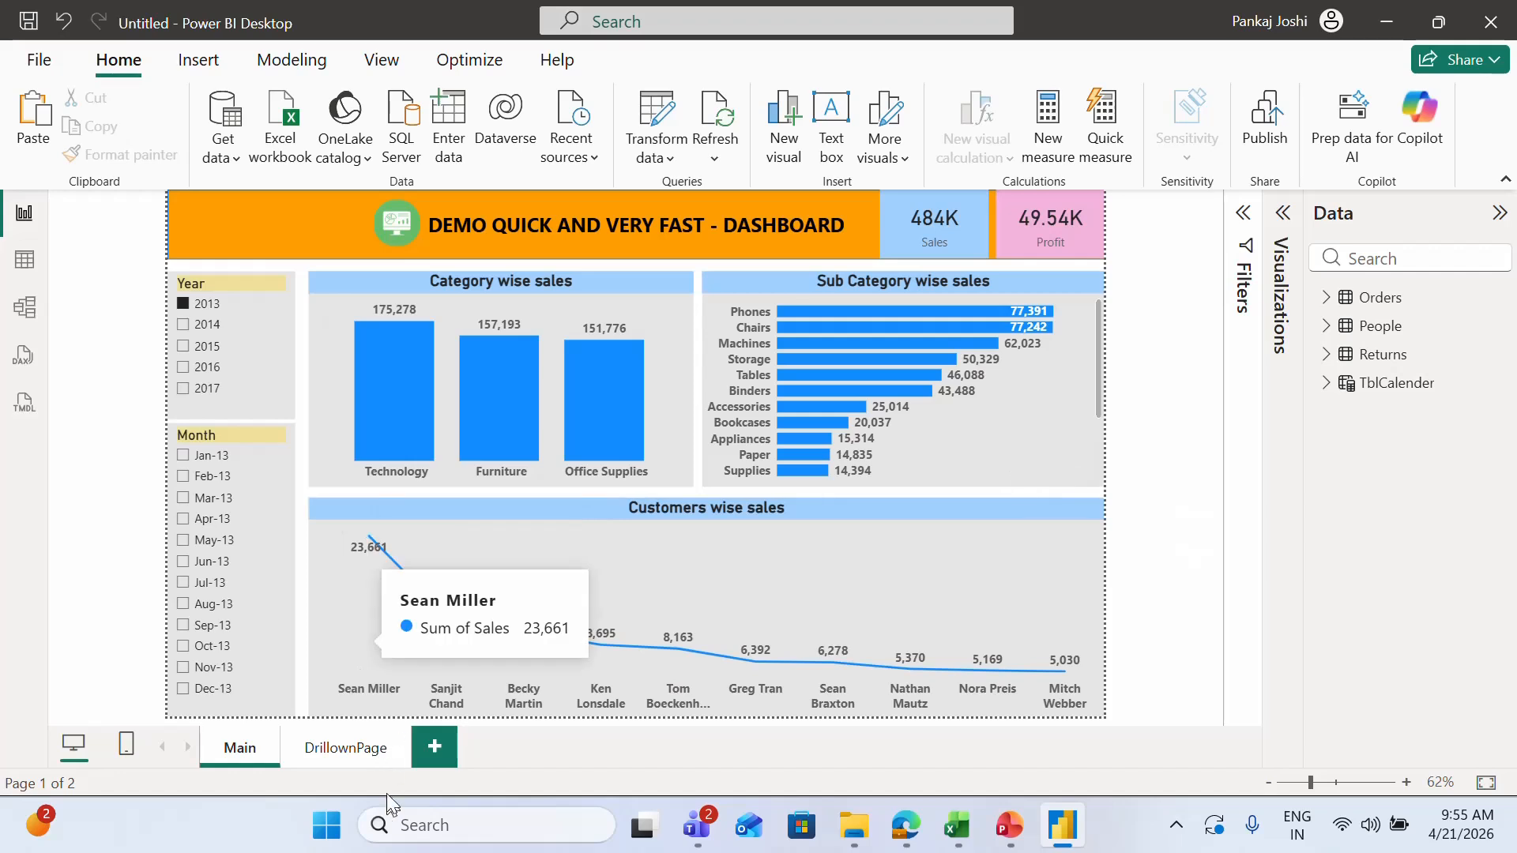
pyautogui.hotkey('ctrl', 's')
pyautogui.press('Escape')
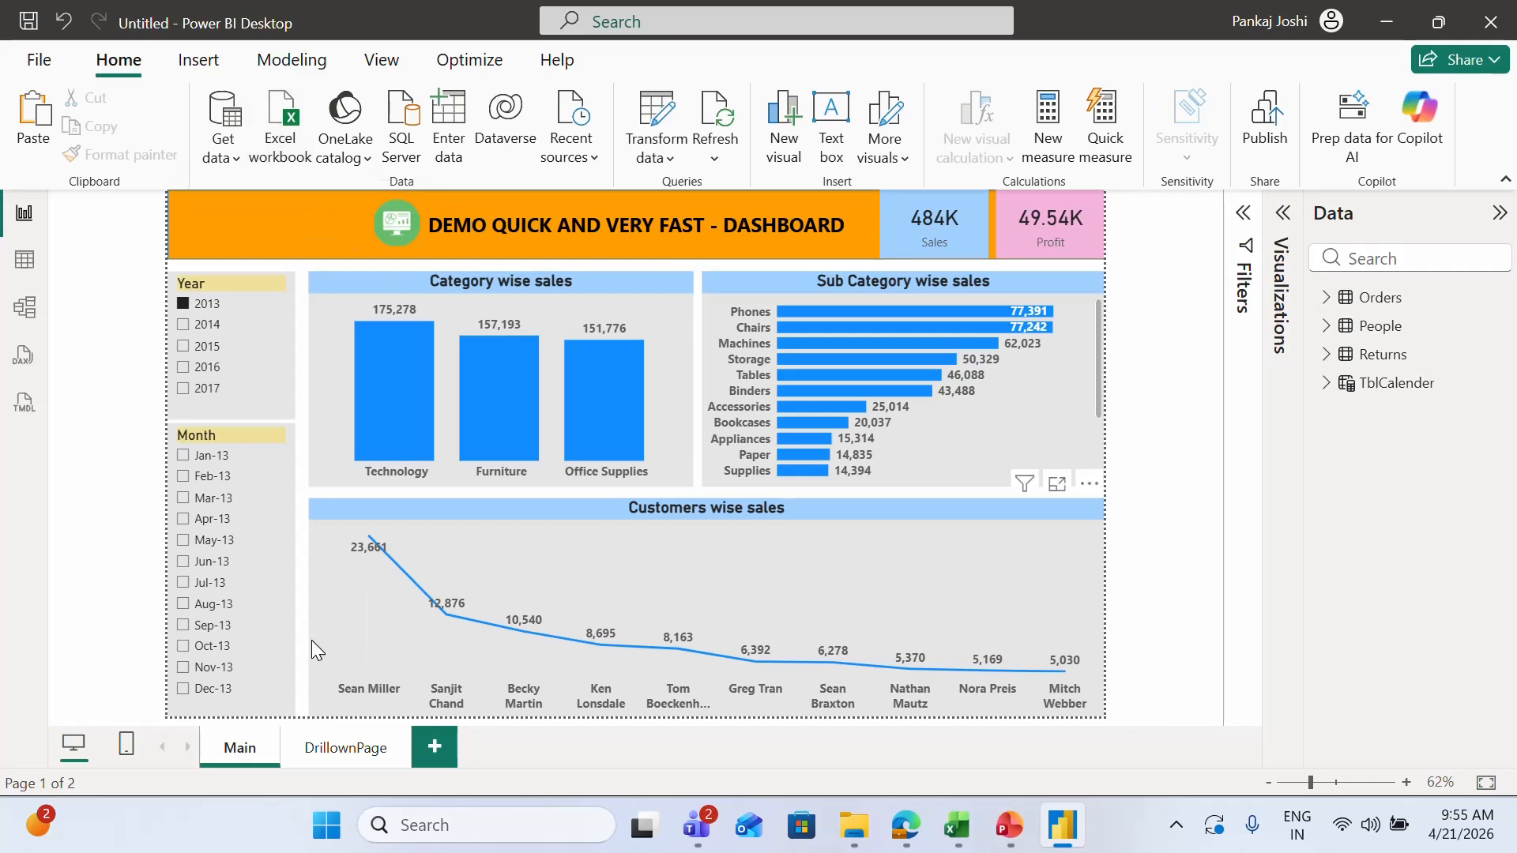
pyautogui.click(432, 754)
pyautogui.doubleClick(452, 753)
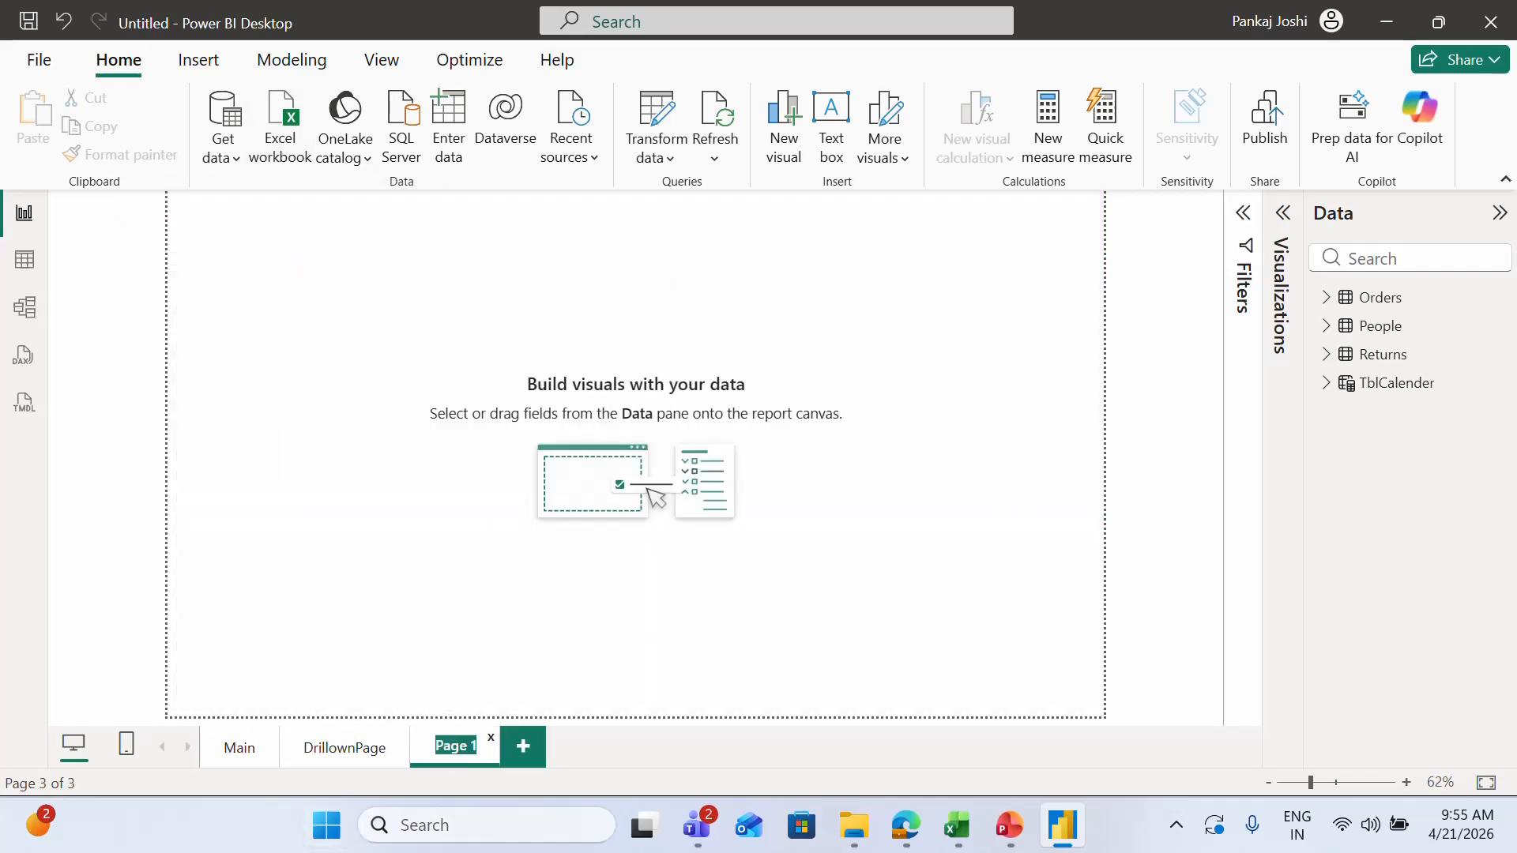
pyautogui.write('Reconci')
pyautogui.write('llation')
pyautogui.press('Return')
# Step: Bring the Main and Sister sheets of 001 - Data1.xlsx into Power Query Editor as queries and select the Main query
pyautogui.click(212, 175)
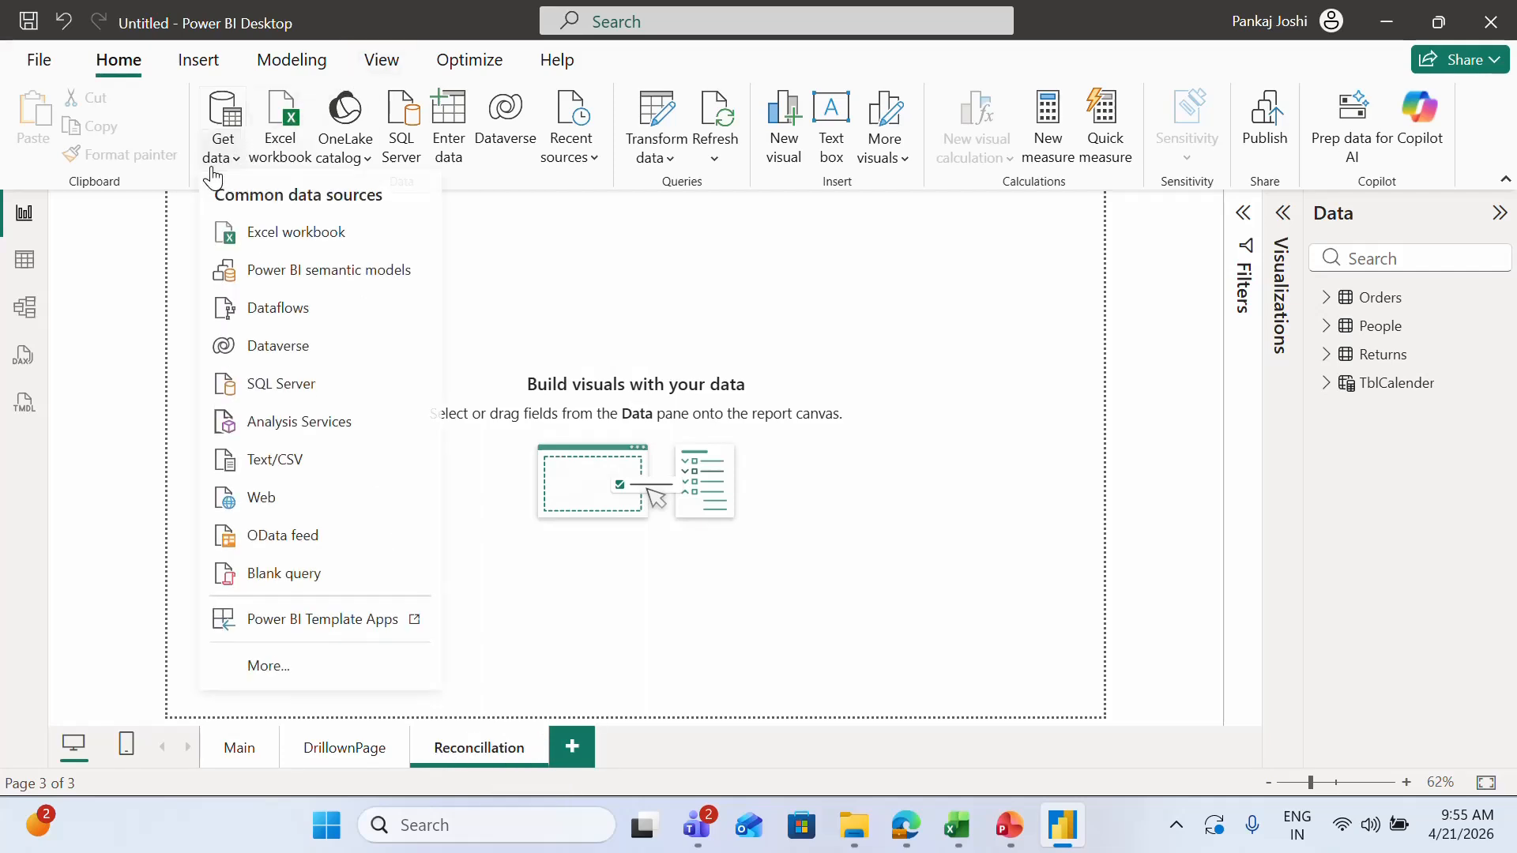
pyautogui.click(288, 237)
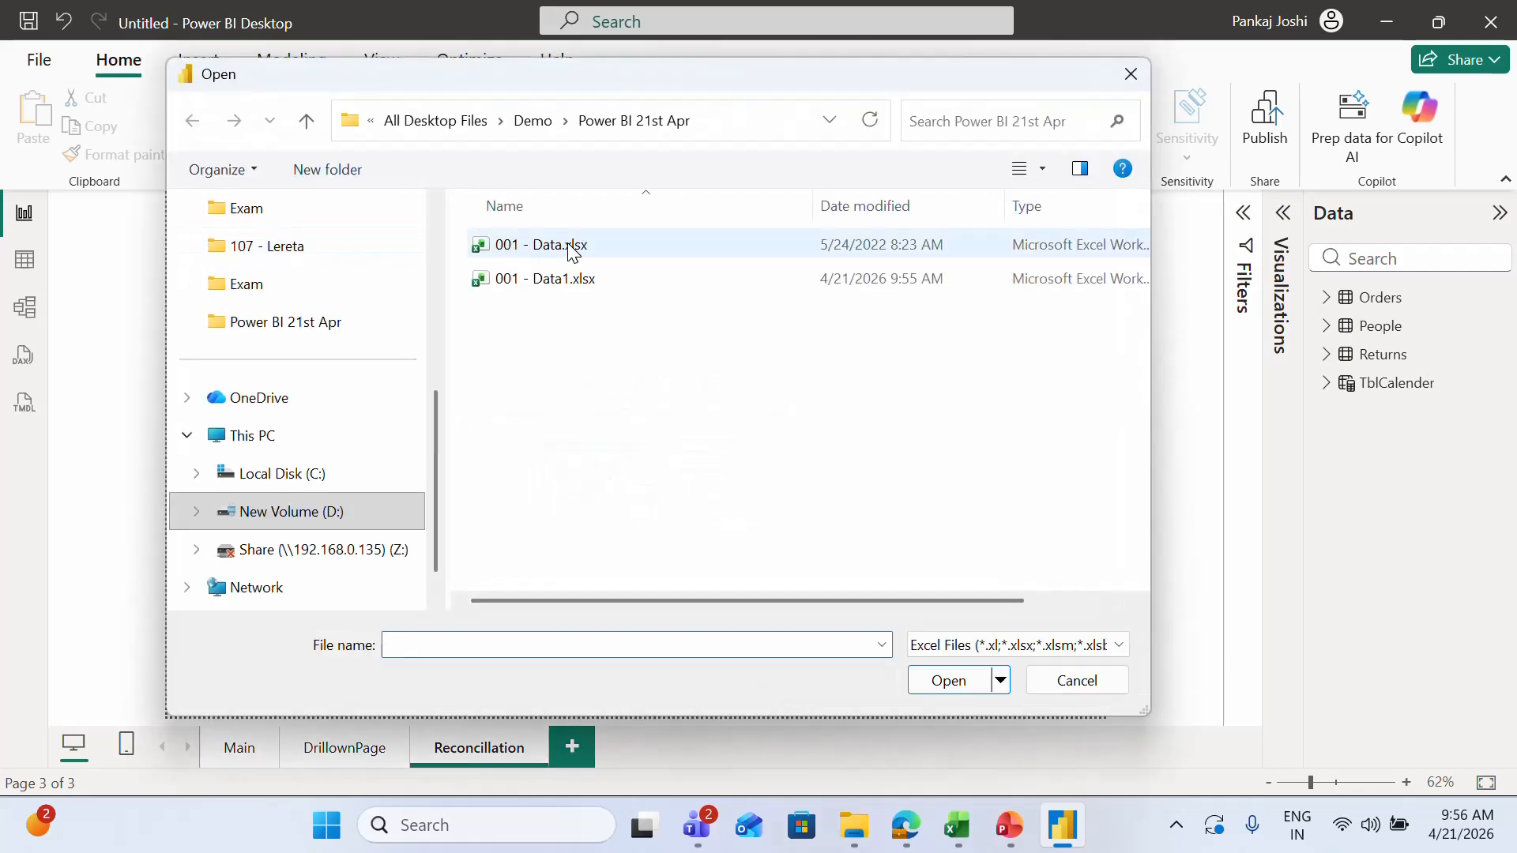
pyautogui.doubleClick(571, 282)
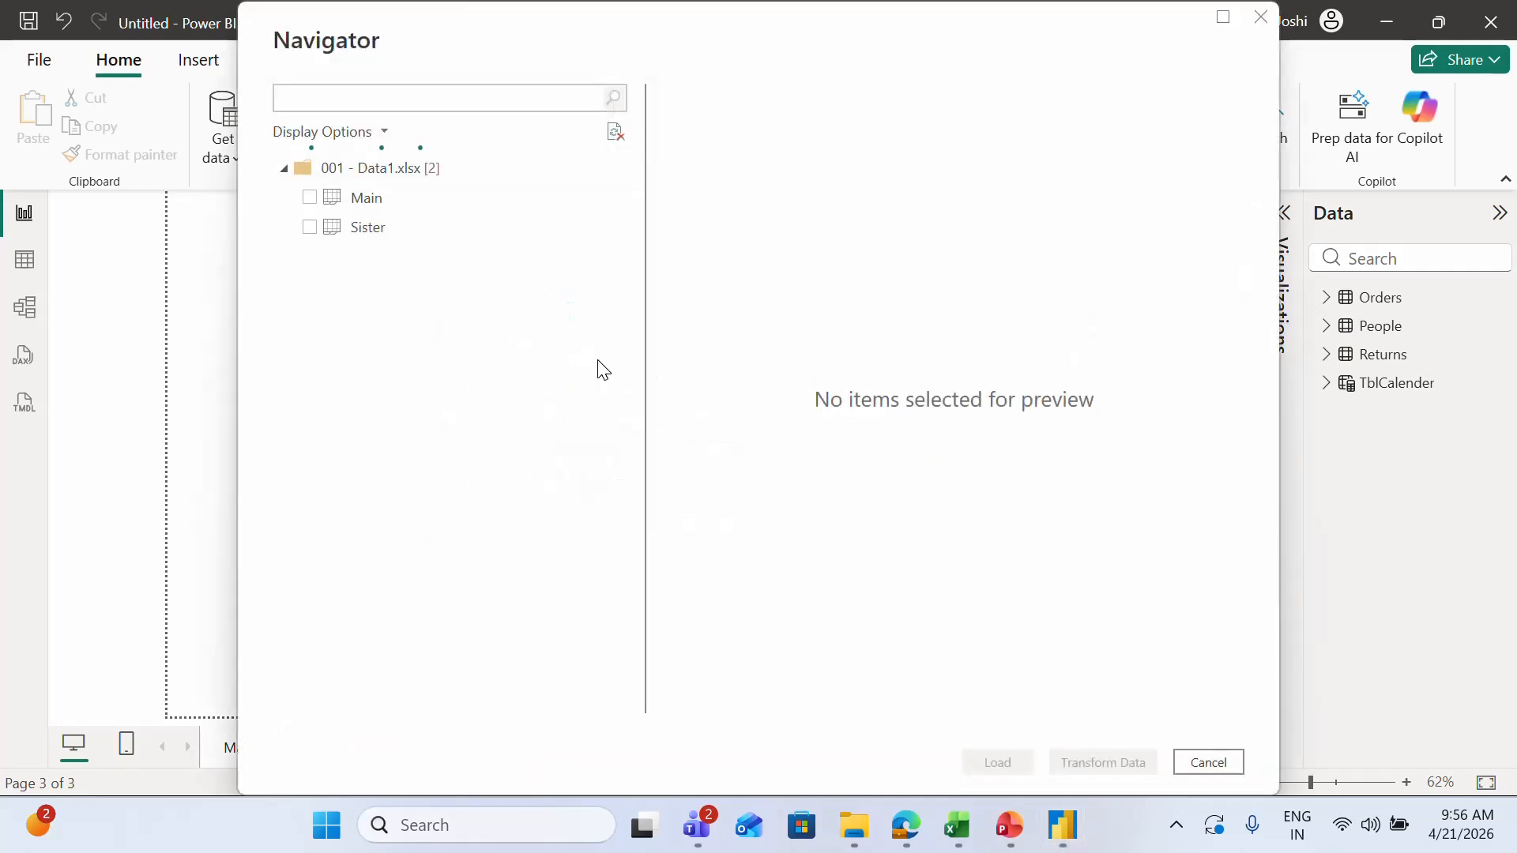
pyautogui.click(311, 197)
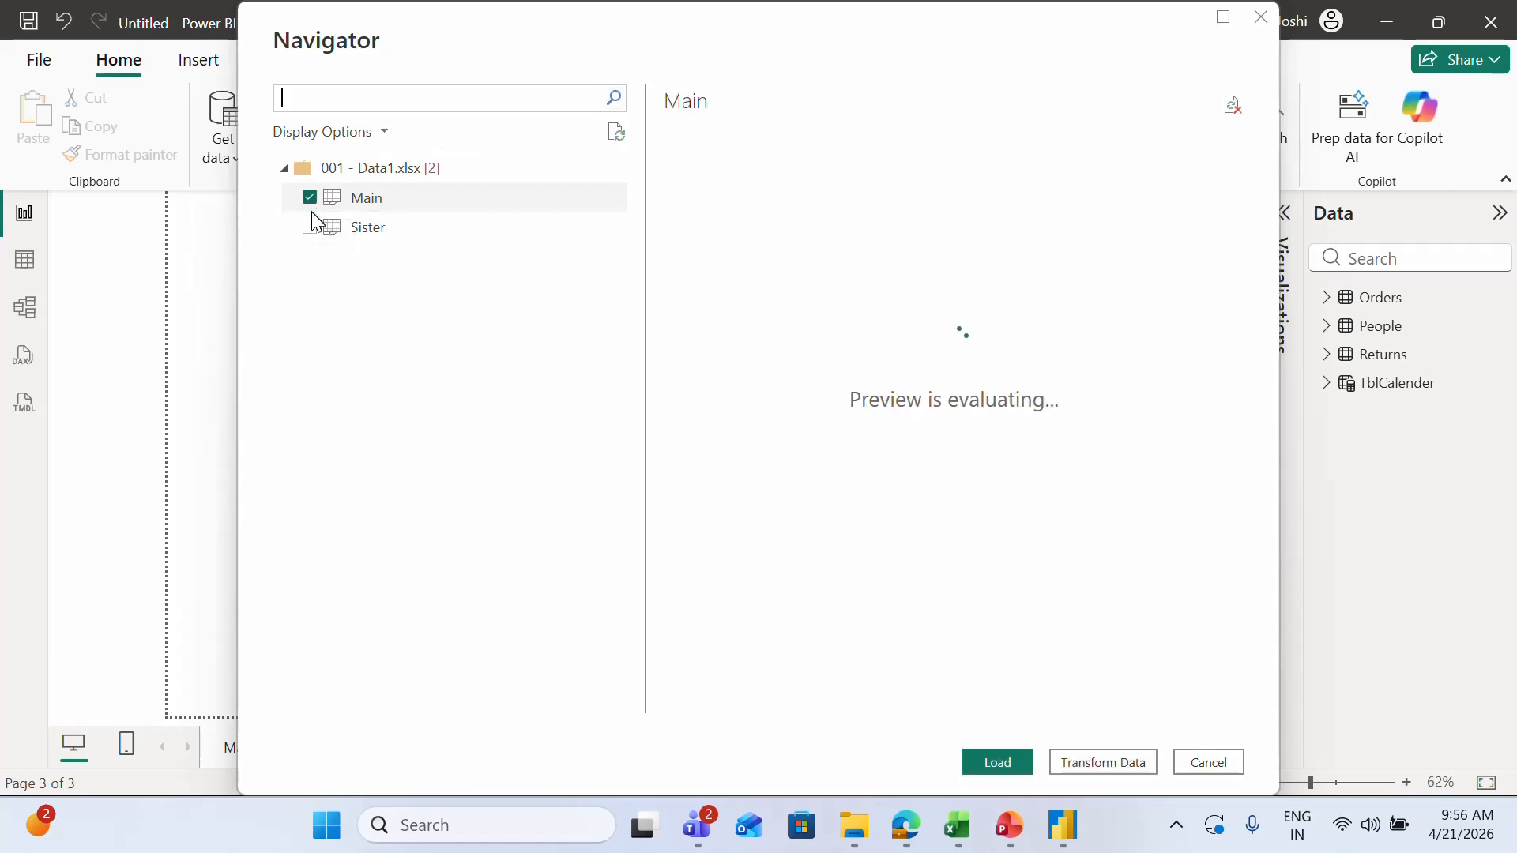
pyautogui.click(309, 227)
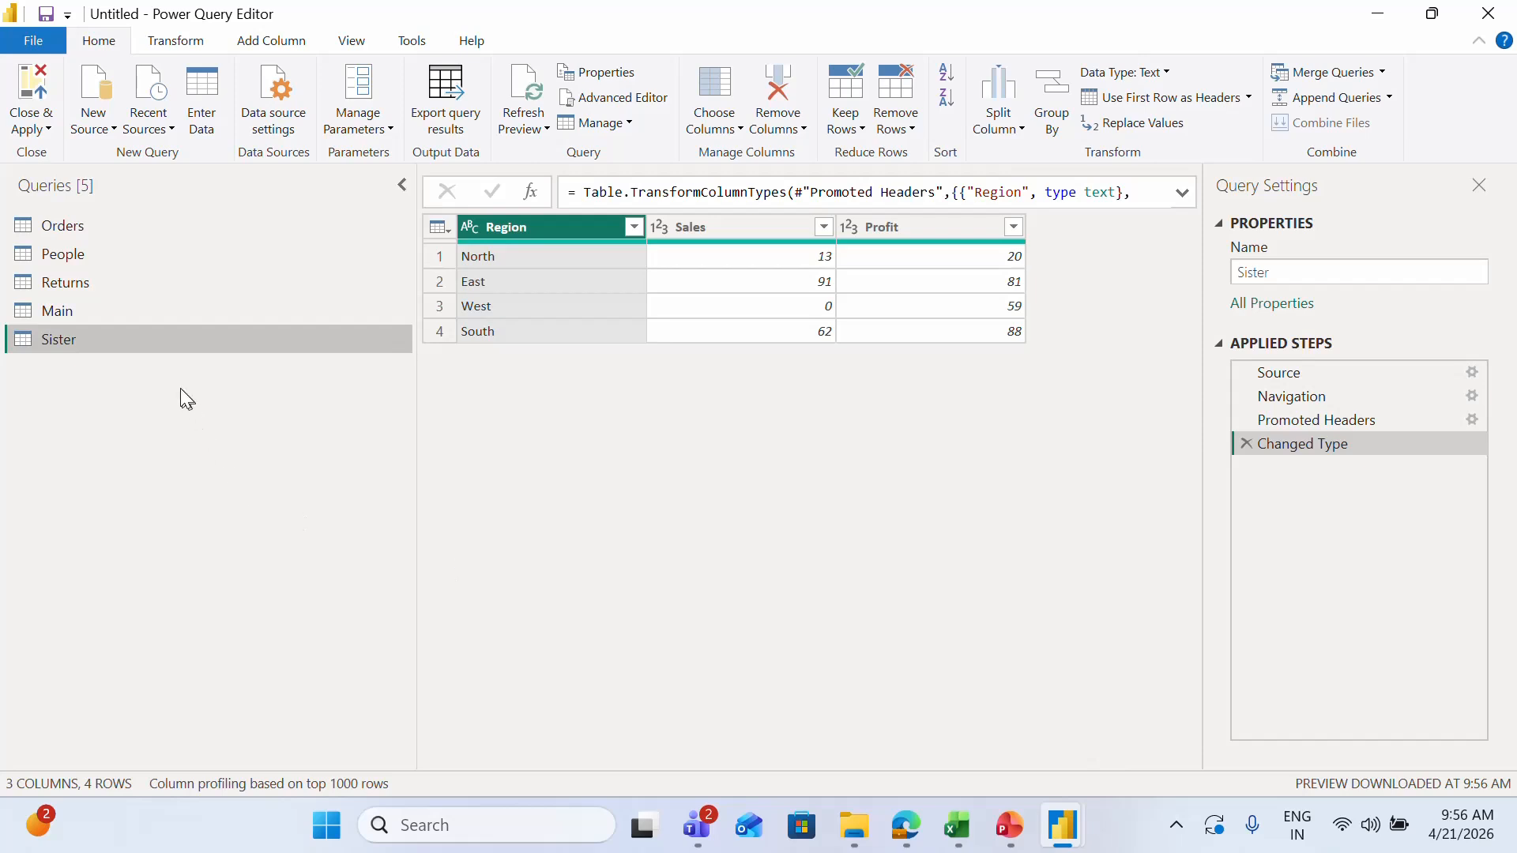
pyautogui.click(141, 312)
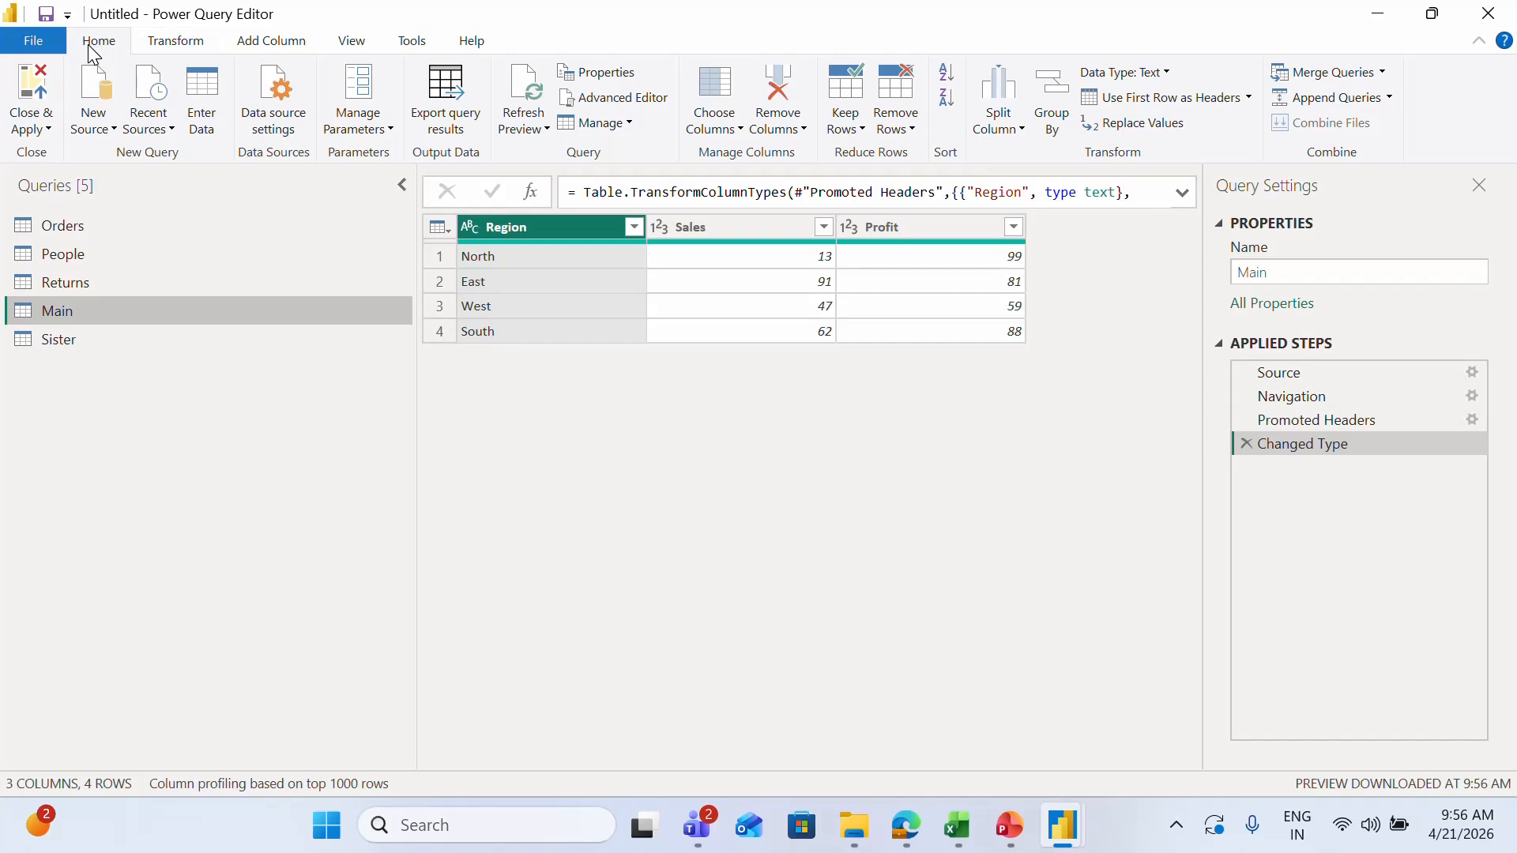
pyautogui.click(1382, 72)
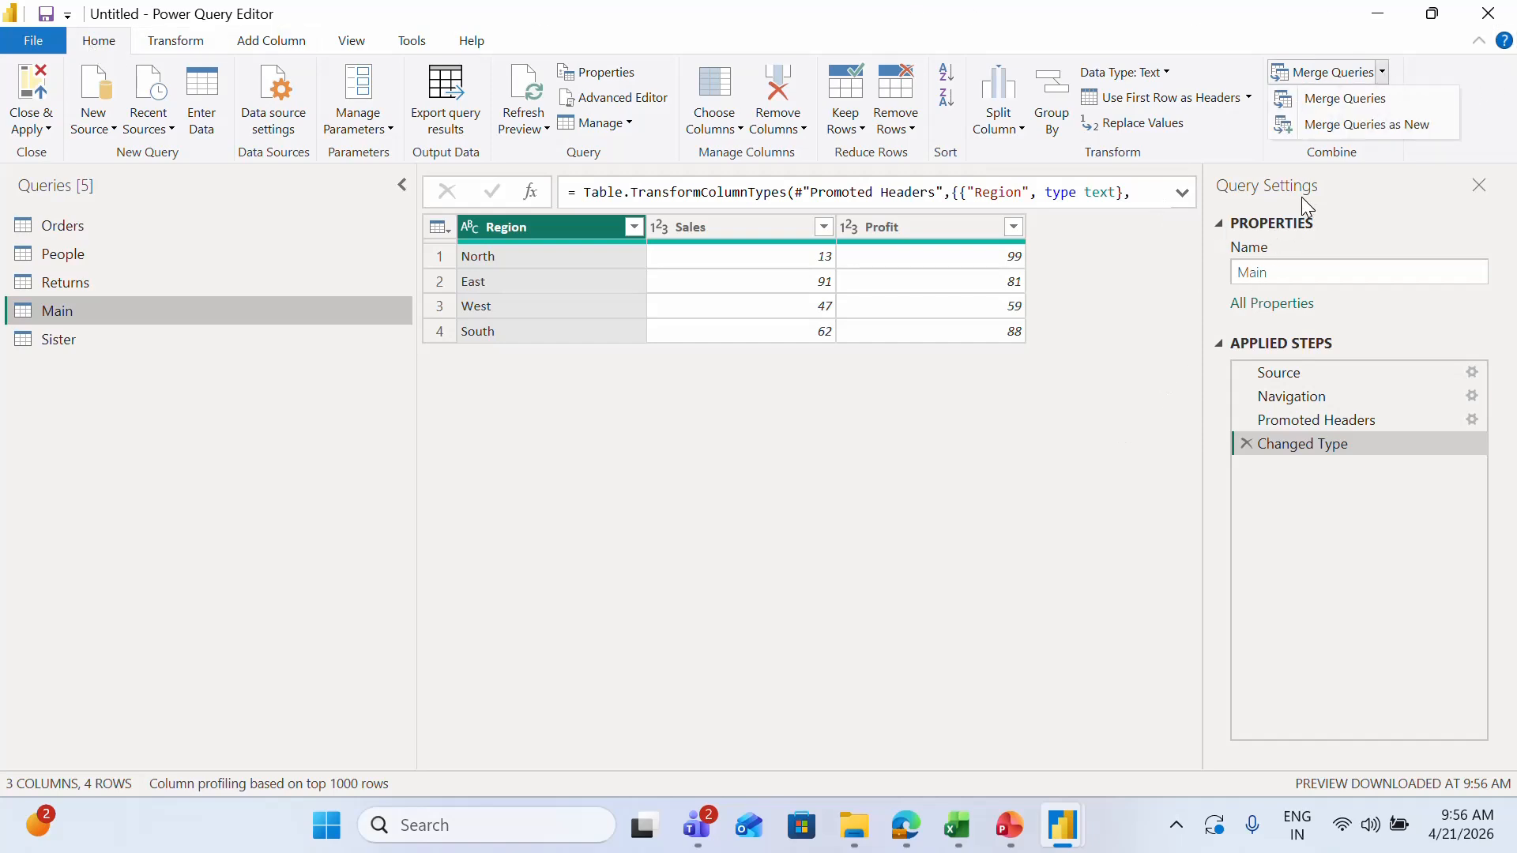
pyautogui.click(1336, 100)
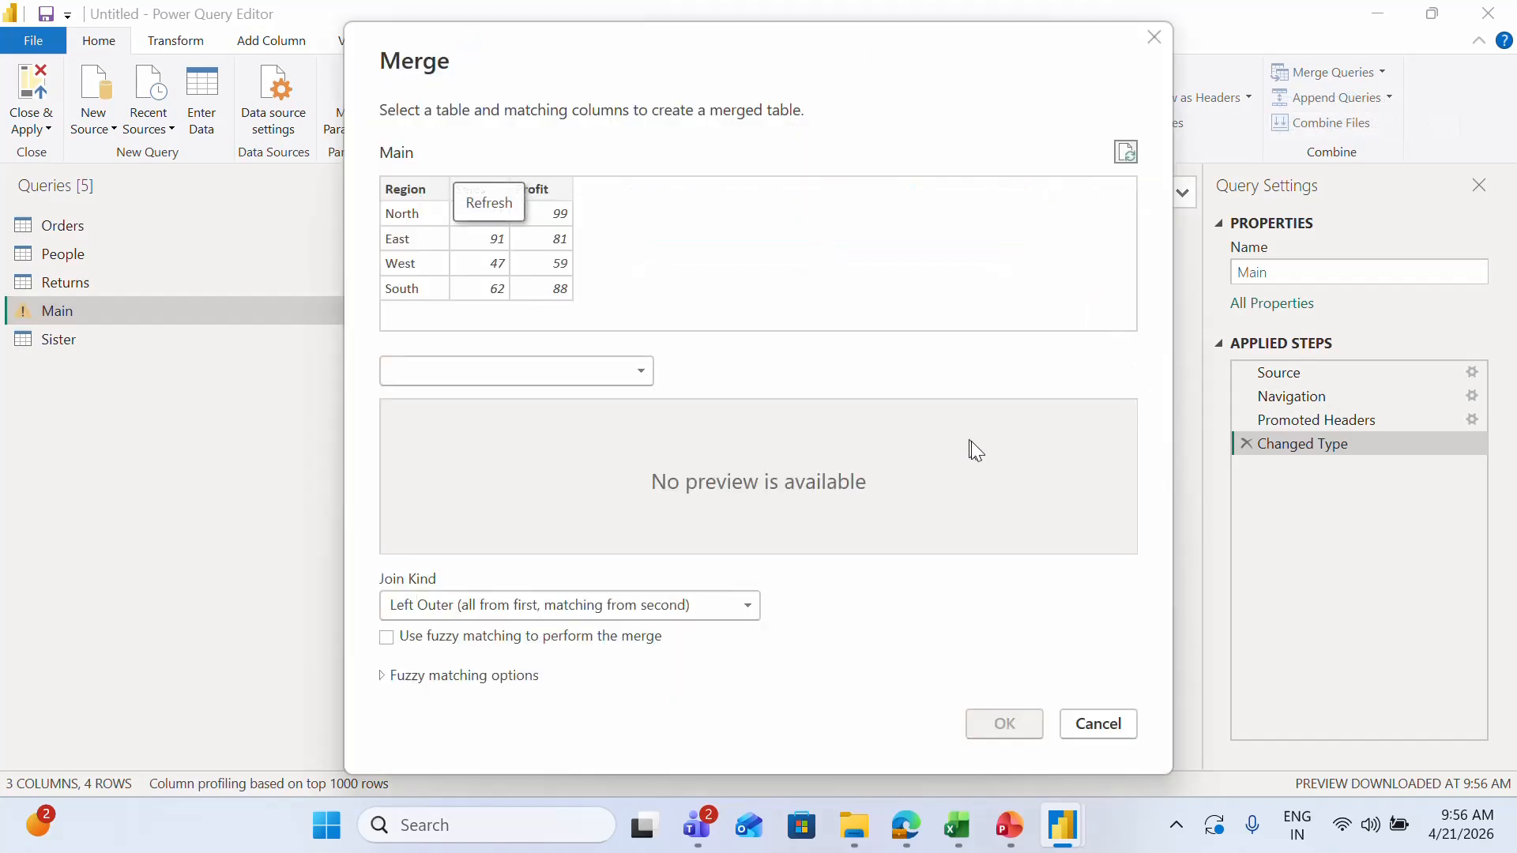
pyautogui.press('Escape')
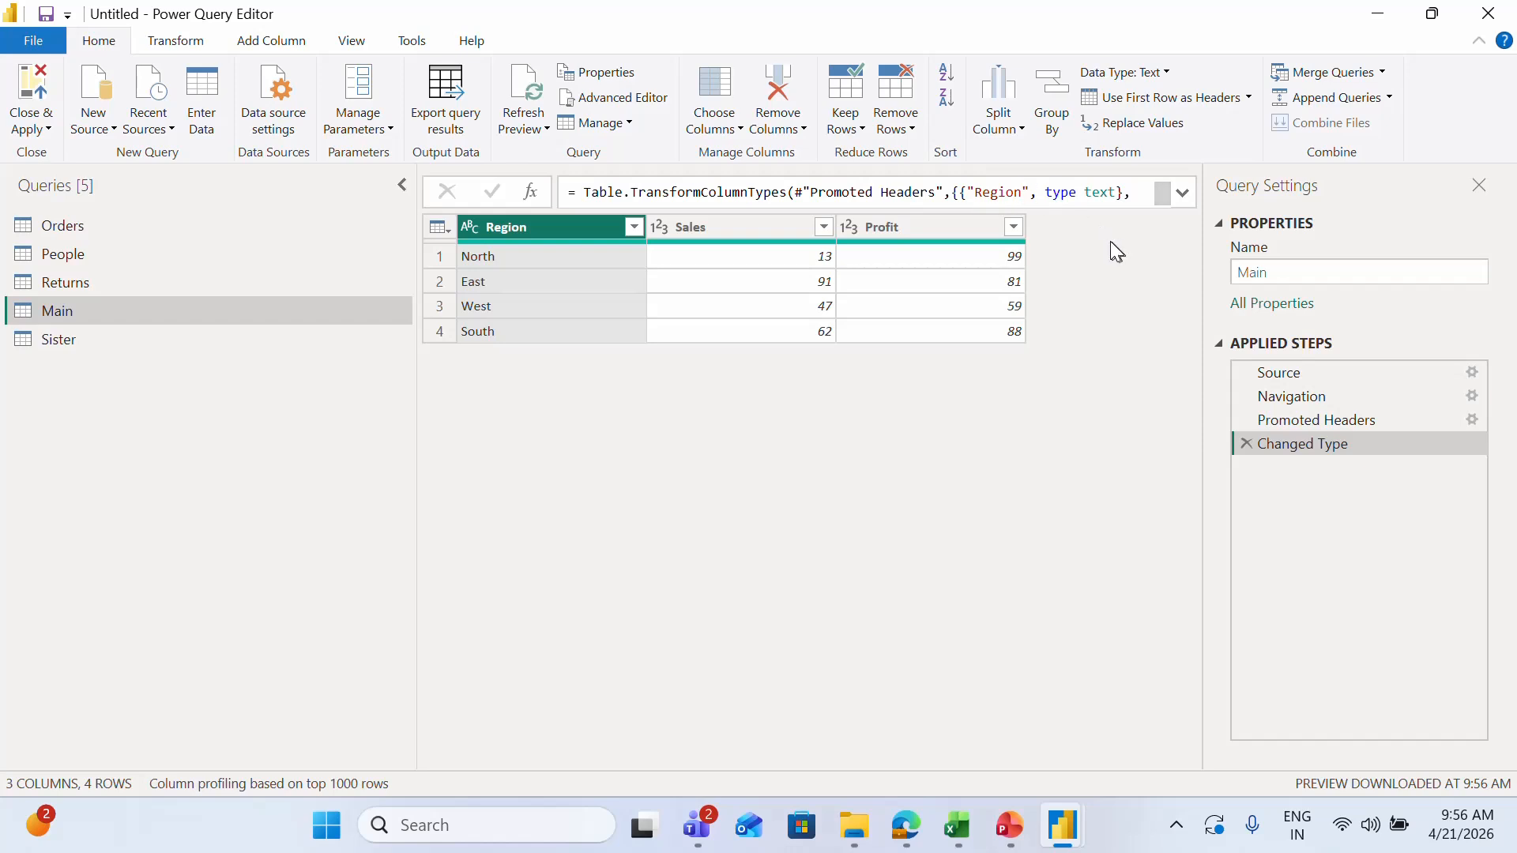
pyautogui.click(1085, 192)
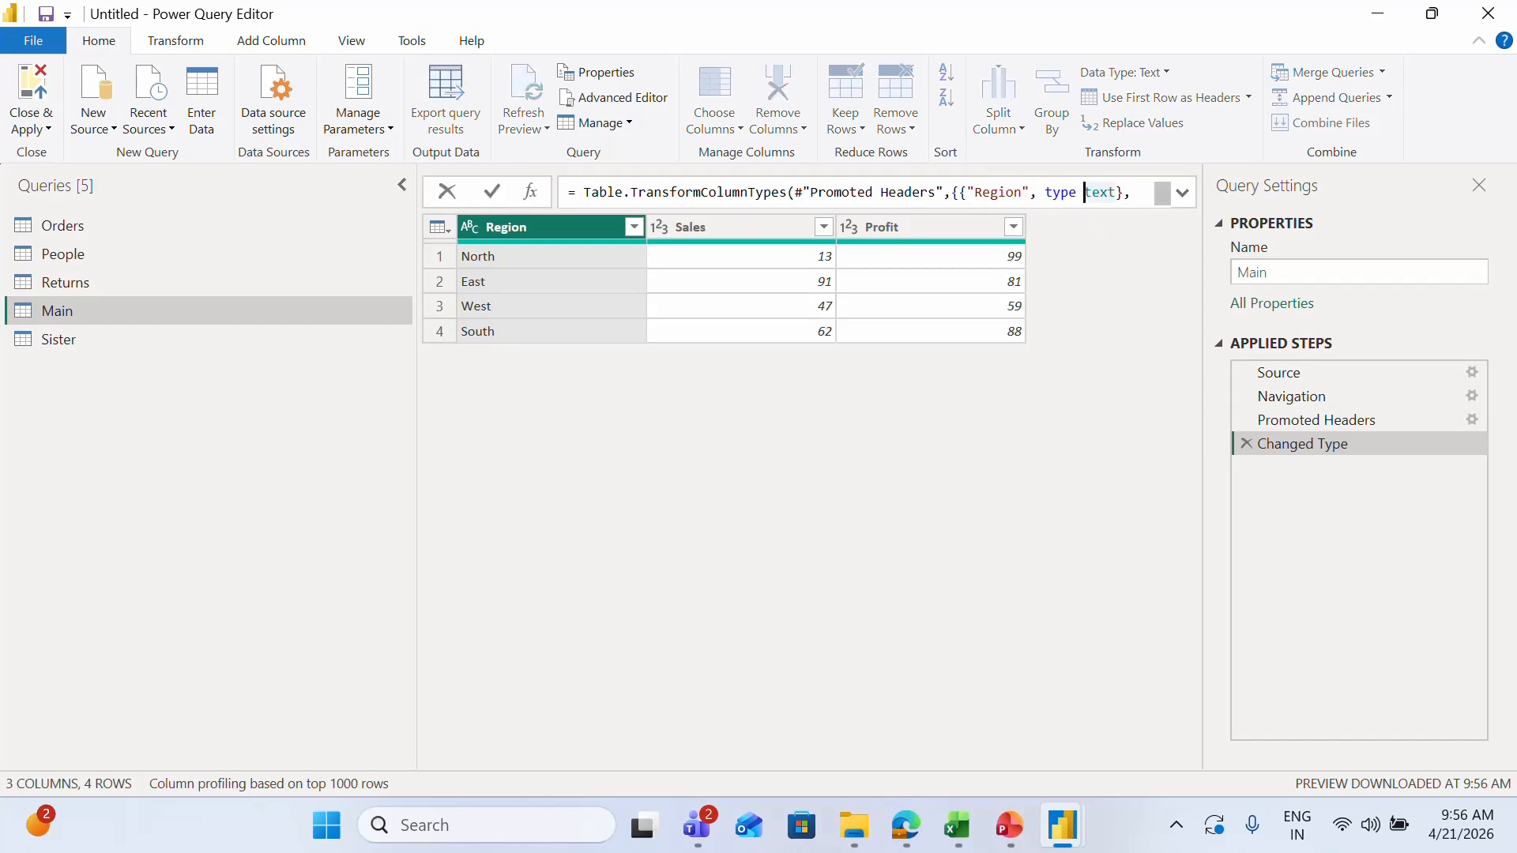
pyautogui.hotkey('ctrl', 'a')
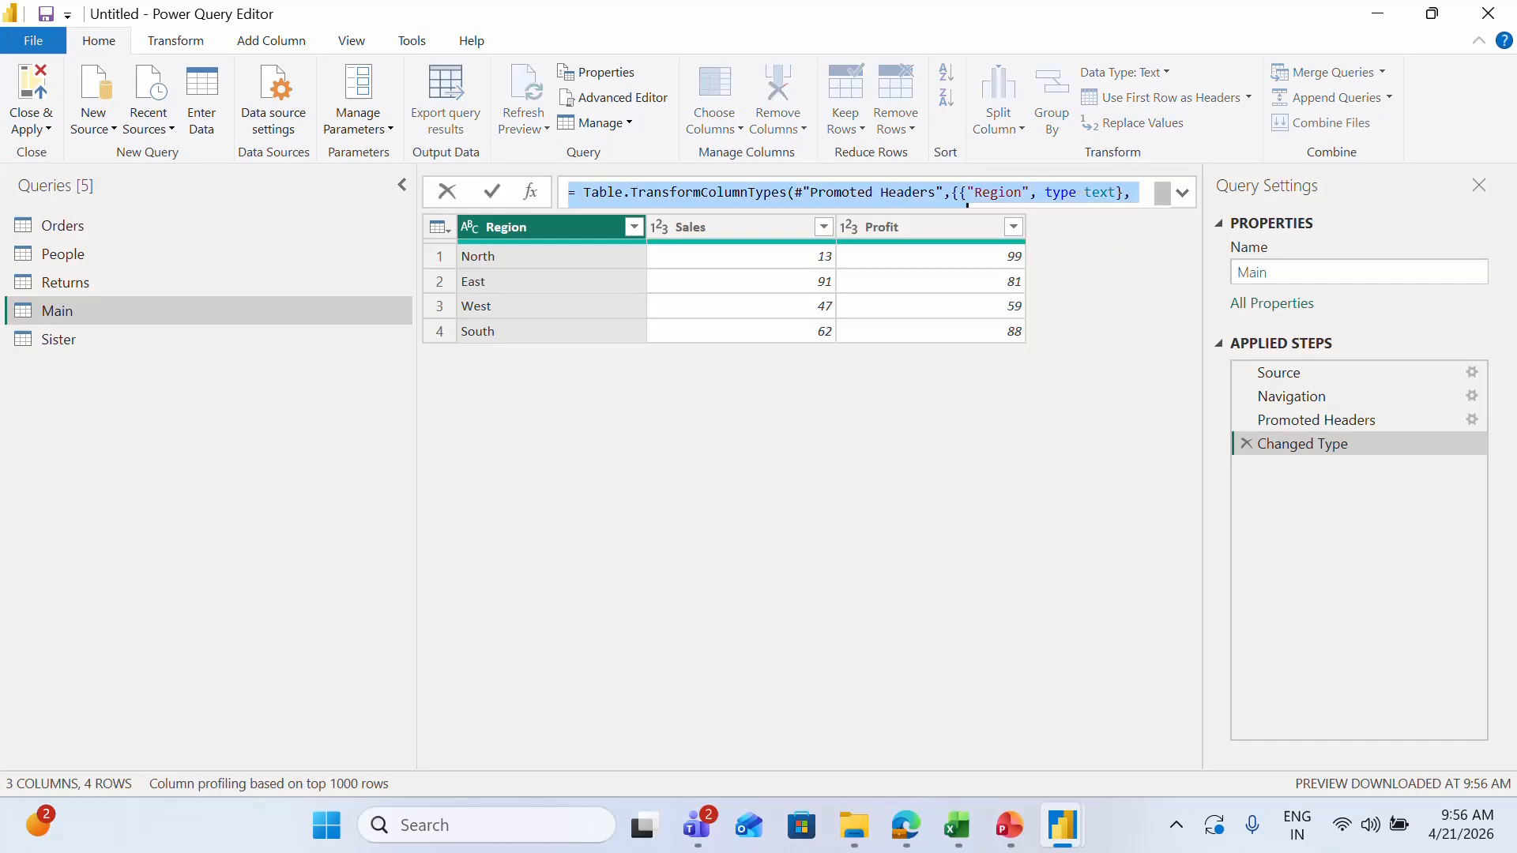
pyautogui.write('tabe.nested')
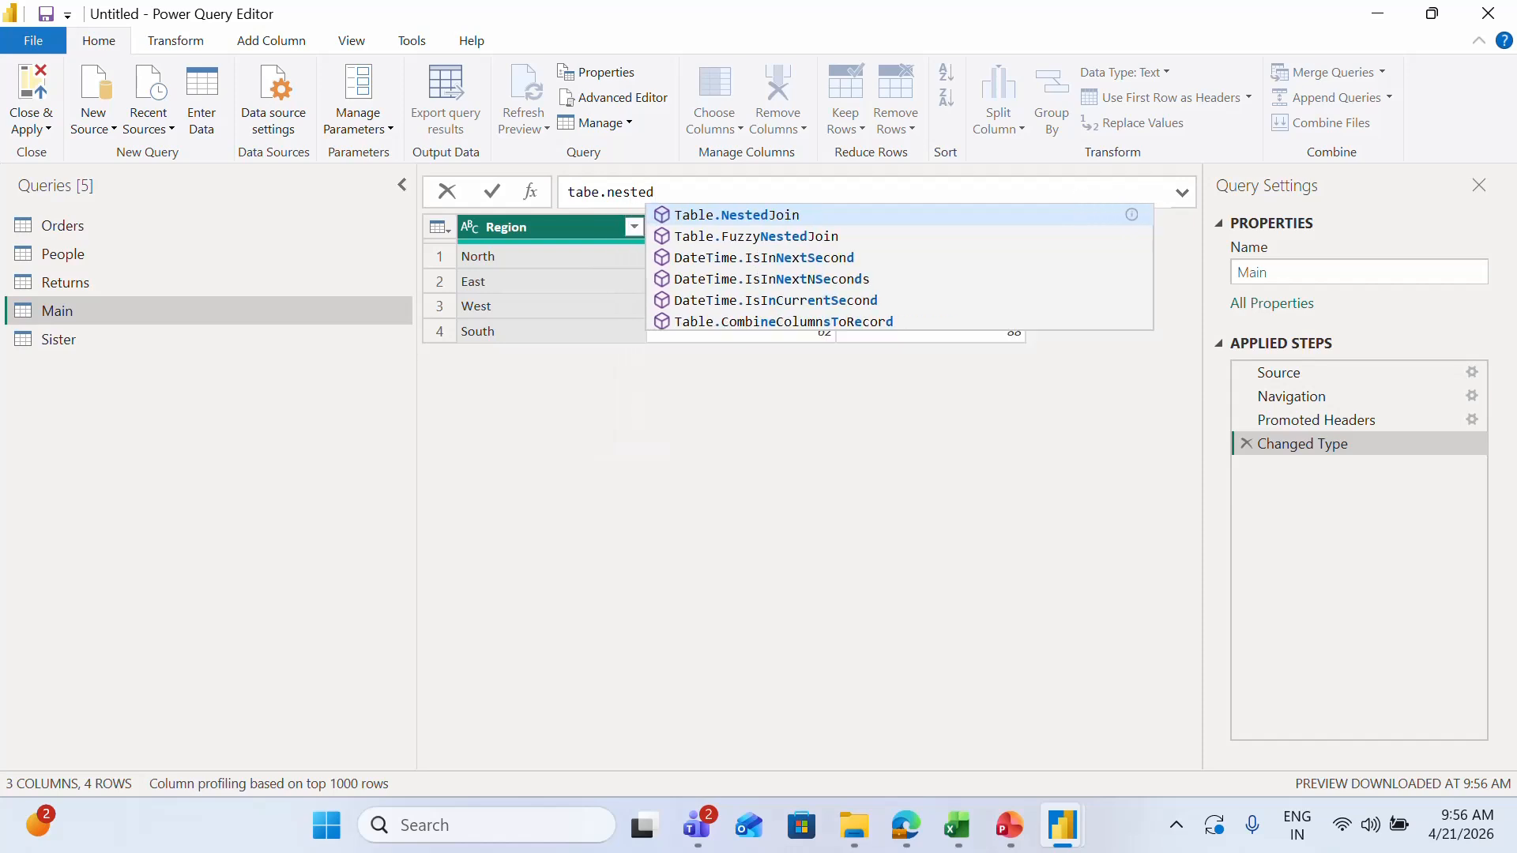
pyautogui.press('Escape')
pyautogui.press('Escape')
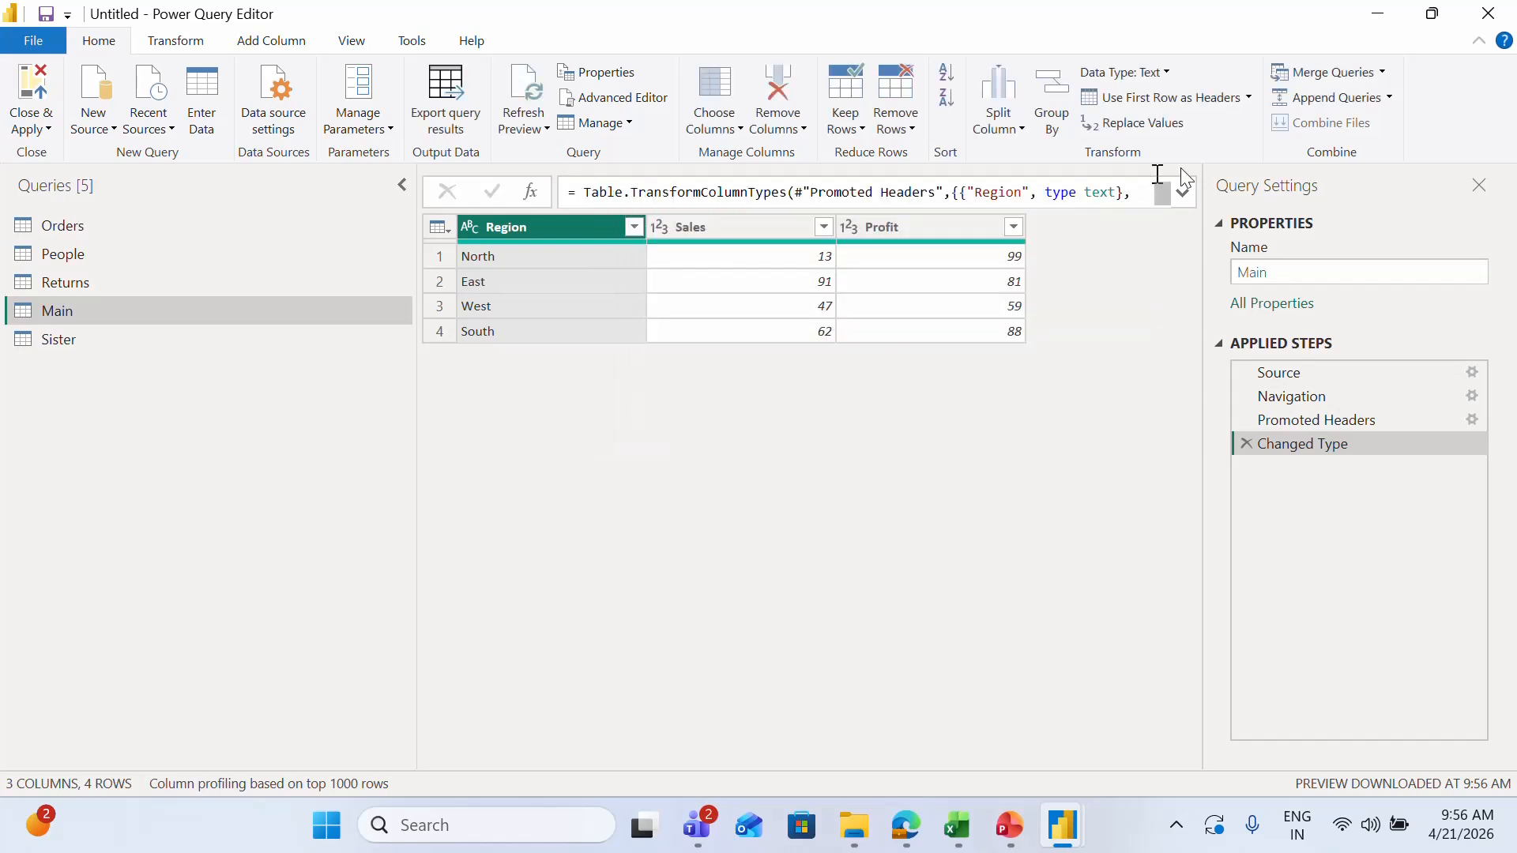
pyautogui.click(1382, 73)
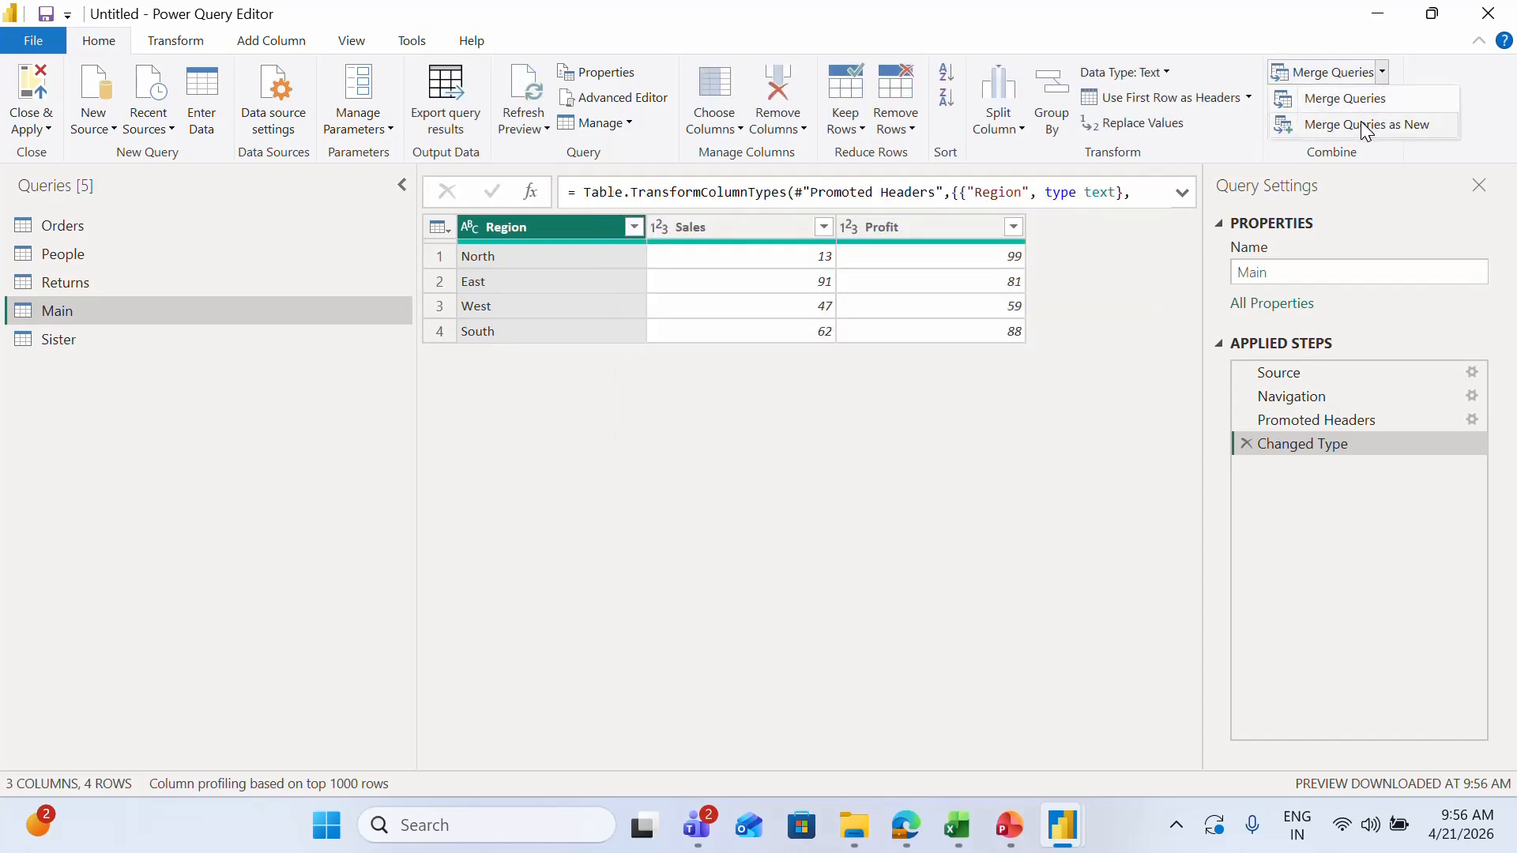
pyautogui.click(1353, 101)
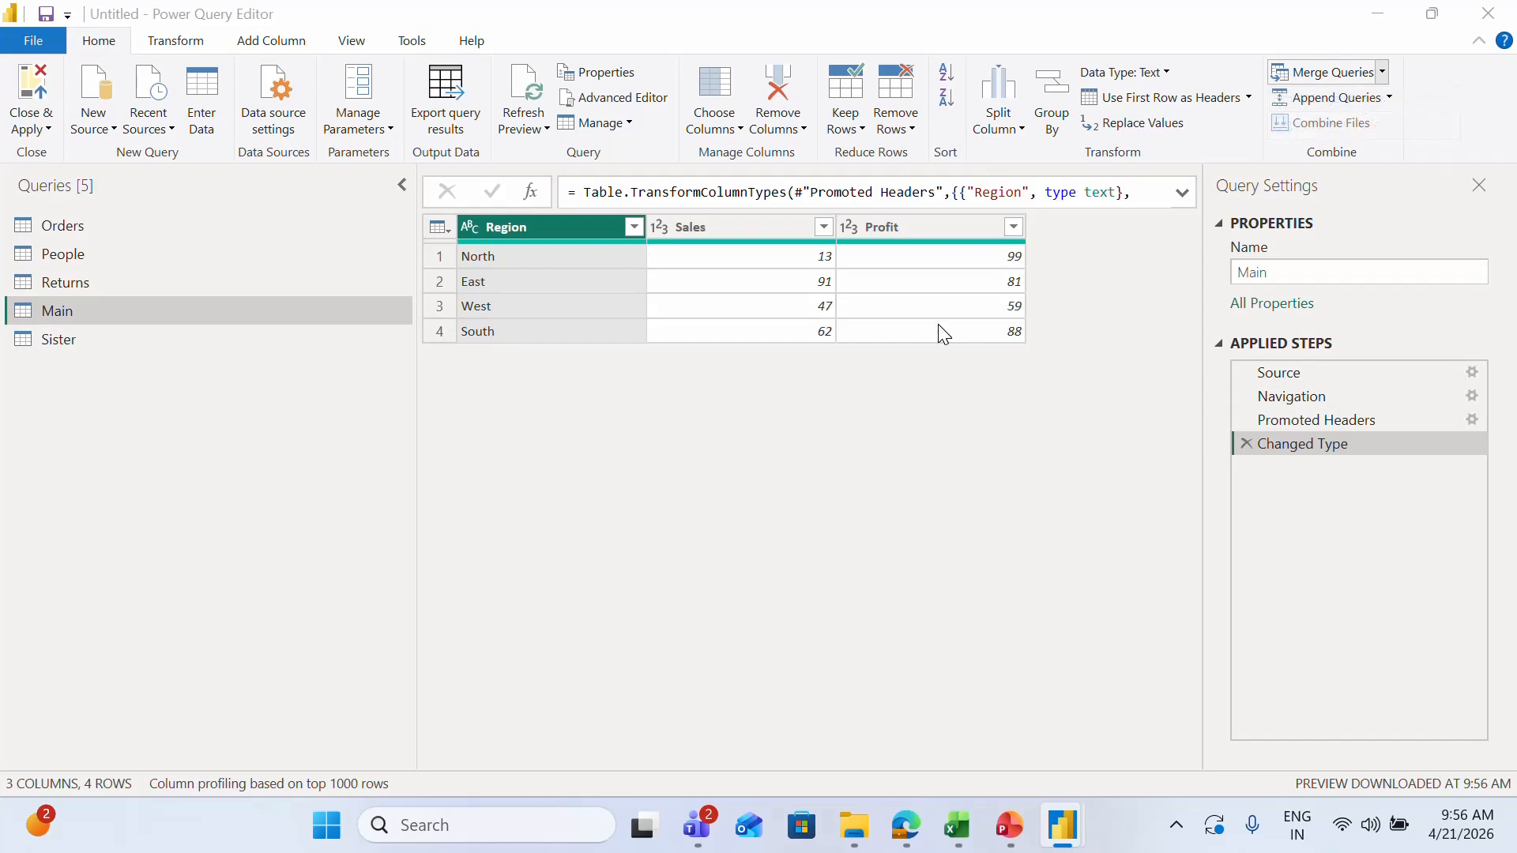
pyautogui.click(480, 368)
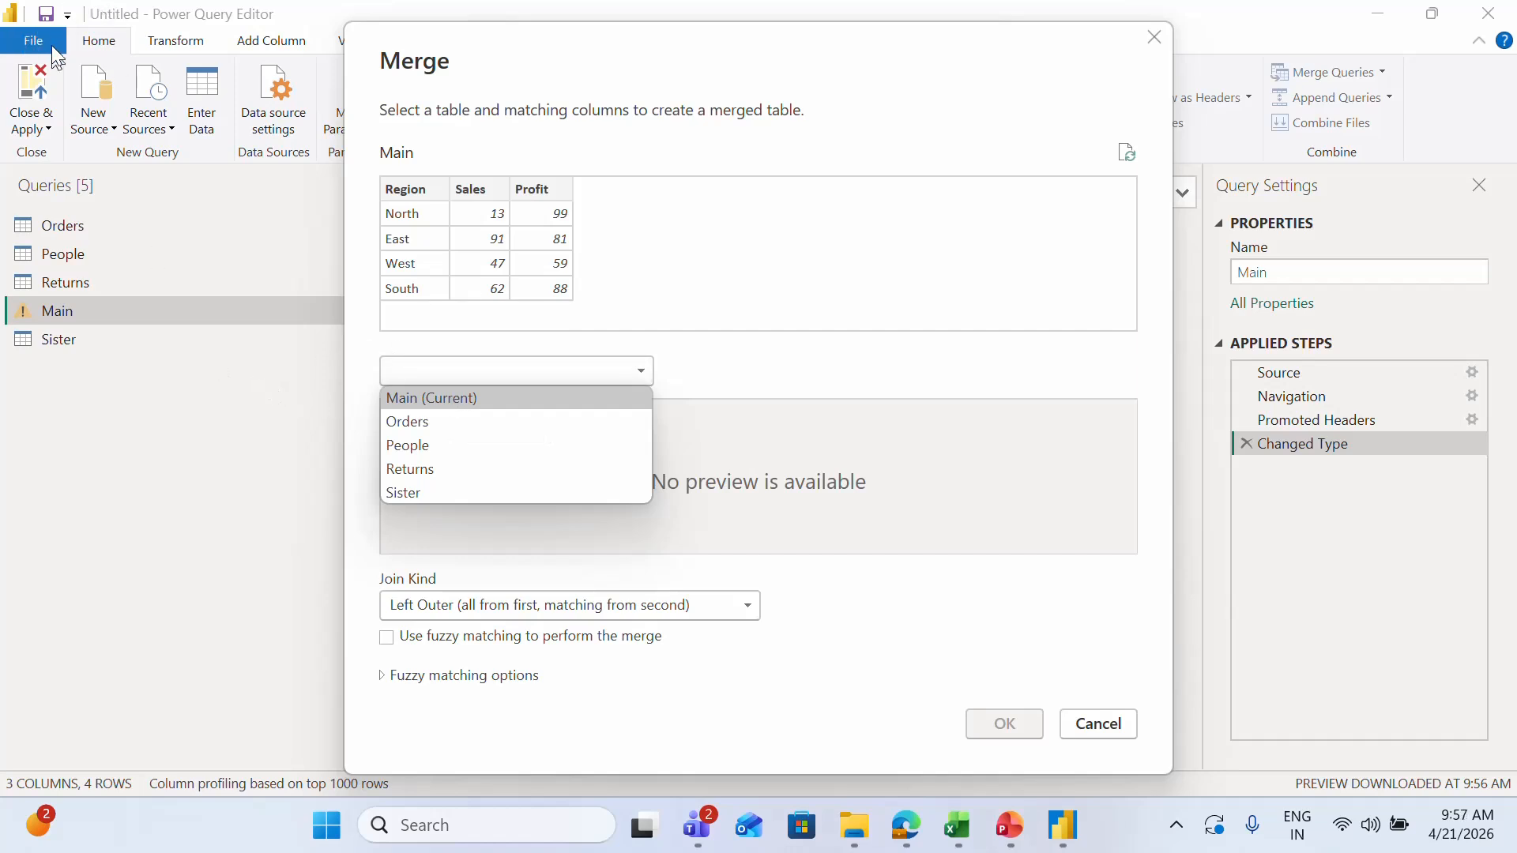
pyautogui.click(183, 281)
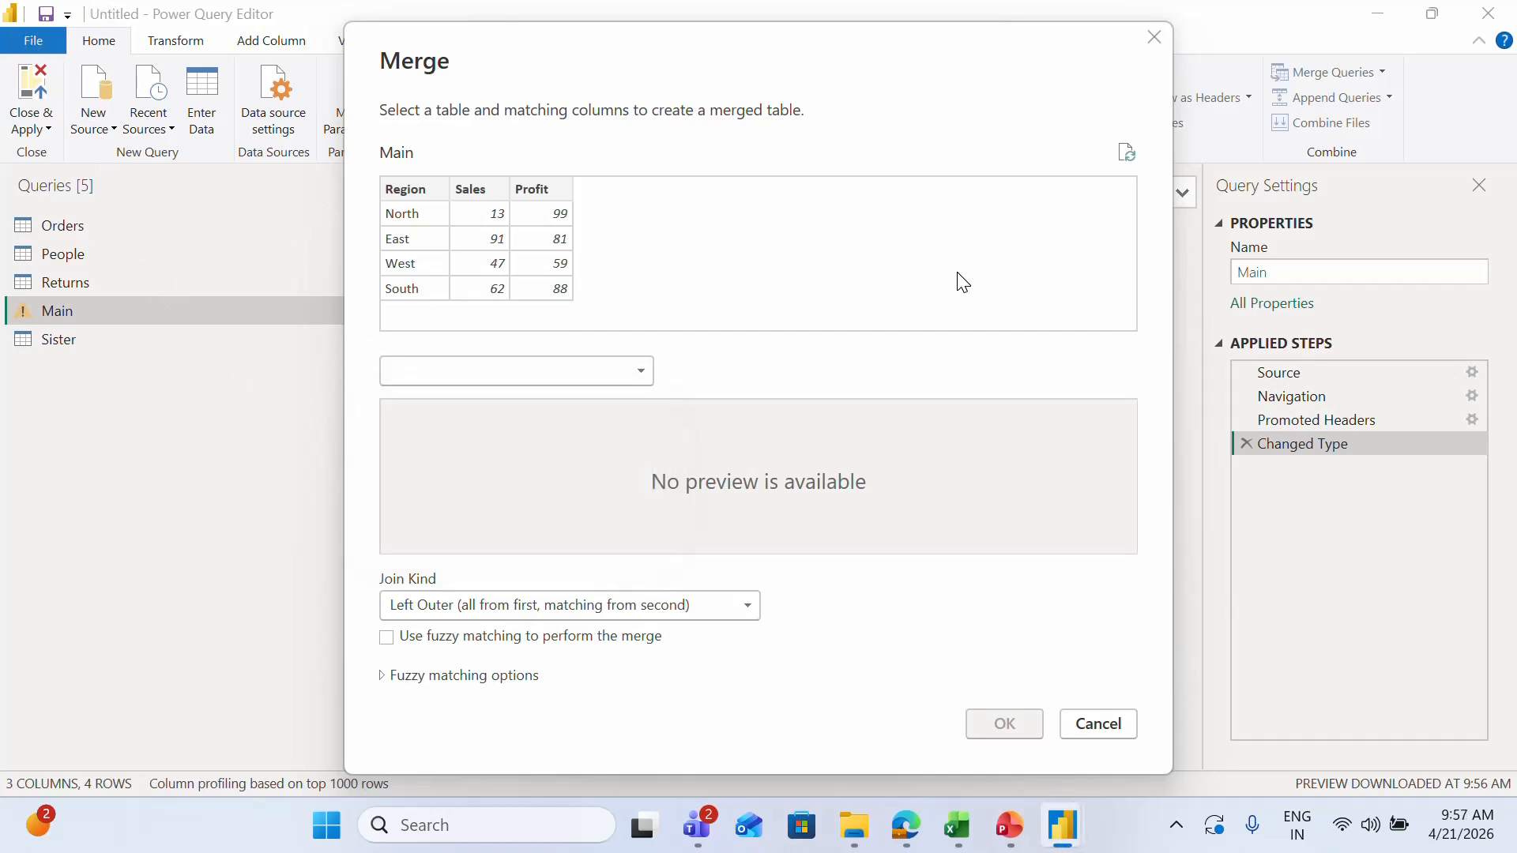
pyautogui.click(1154, 38)
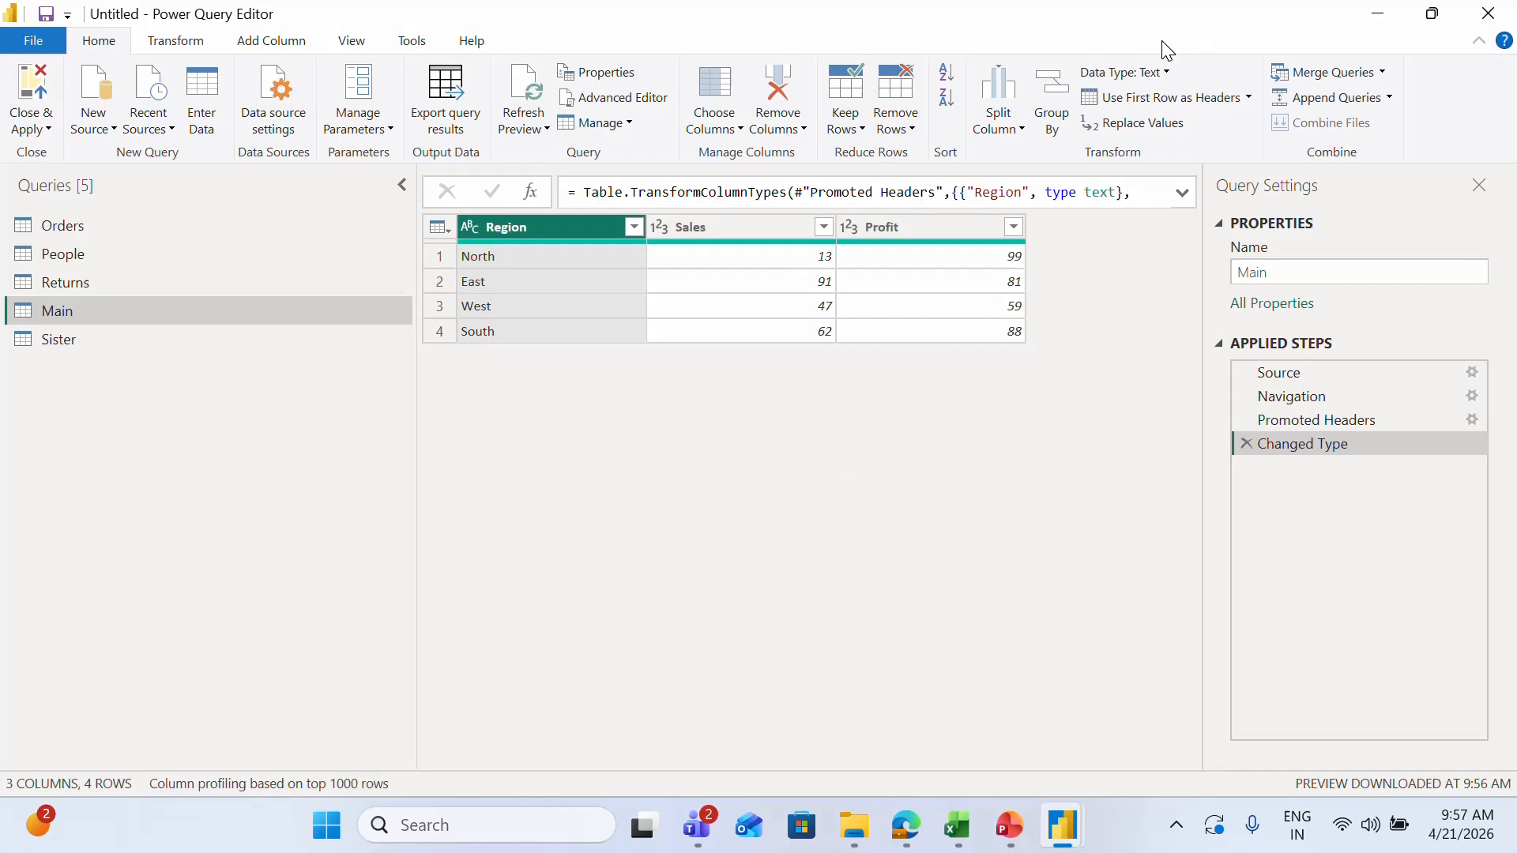
# Step: Close and apply the queries to the model, and show the Main table's rows in Table view
pyautogui.click(30, 83)
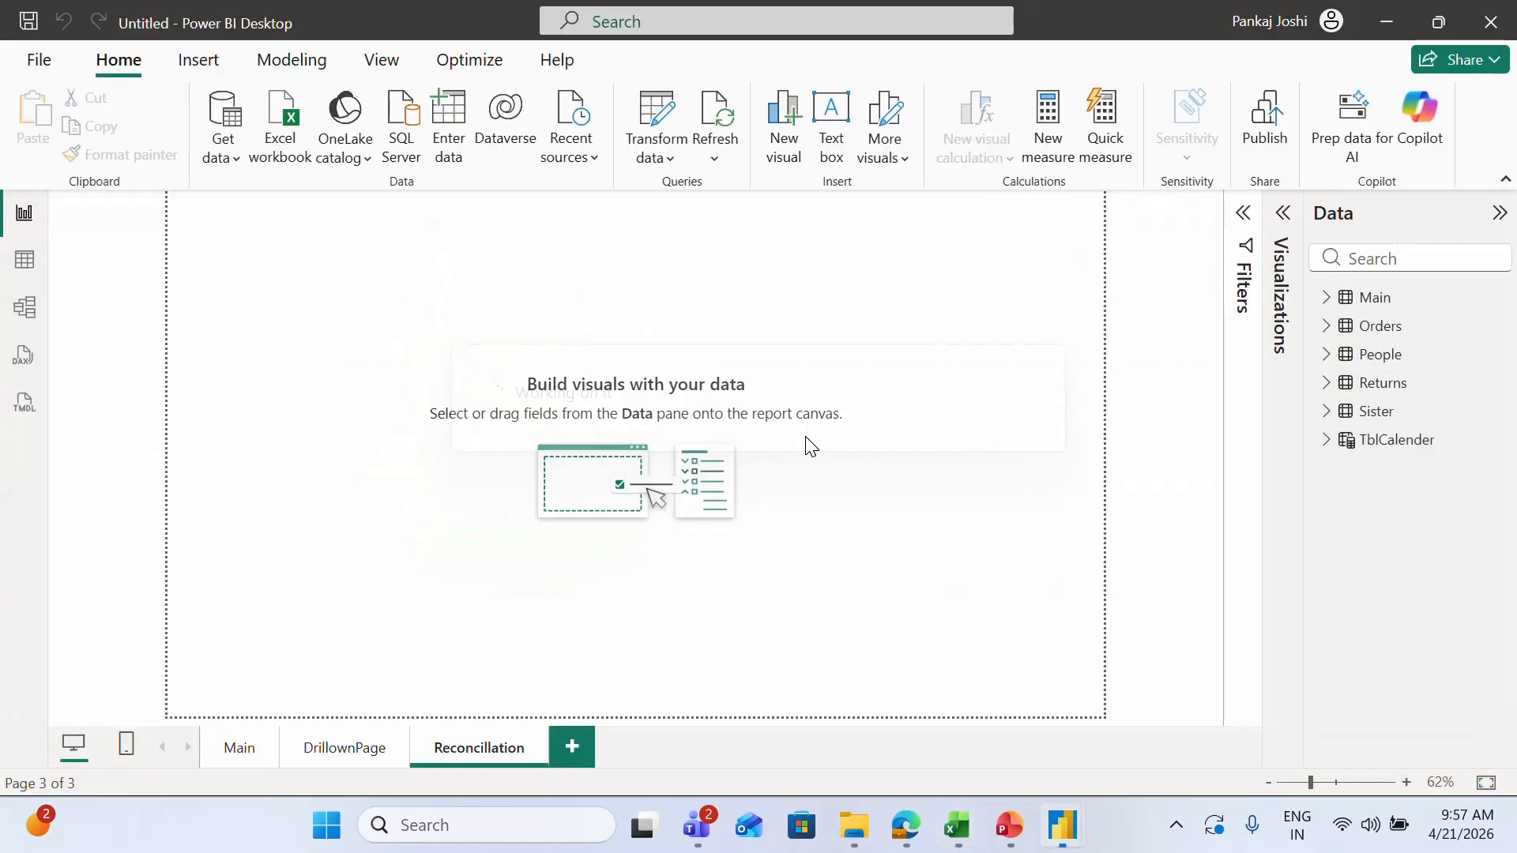
pyautogui.click(21, 272)
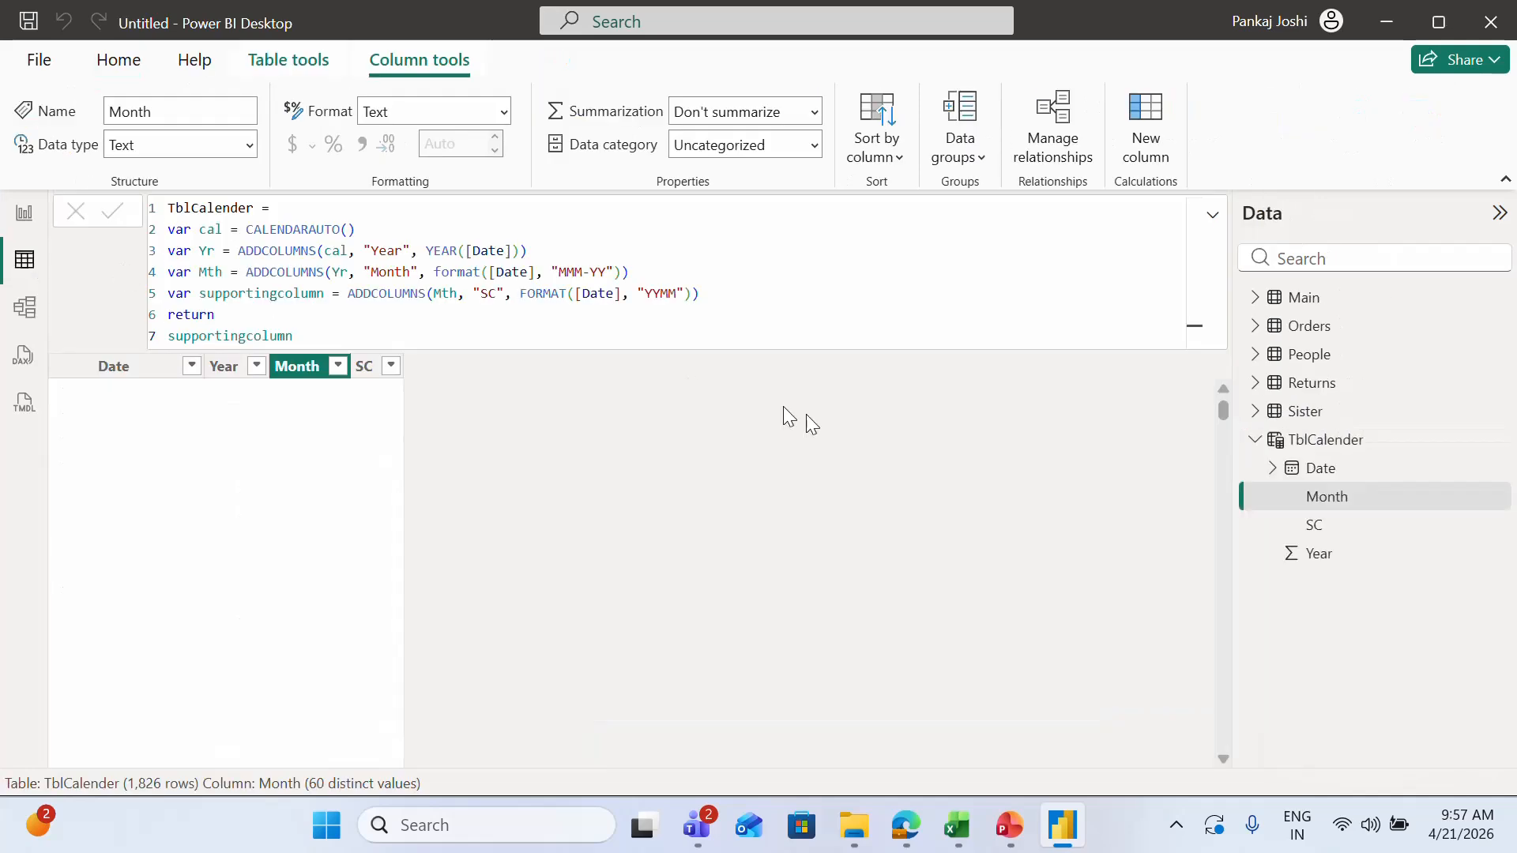
pyautogui.click(1250, 443)
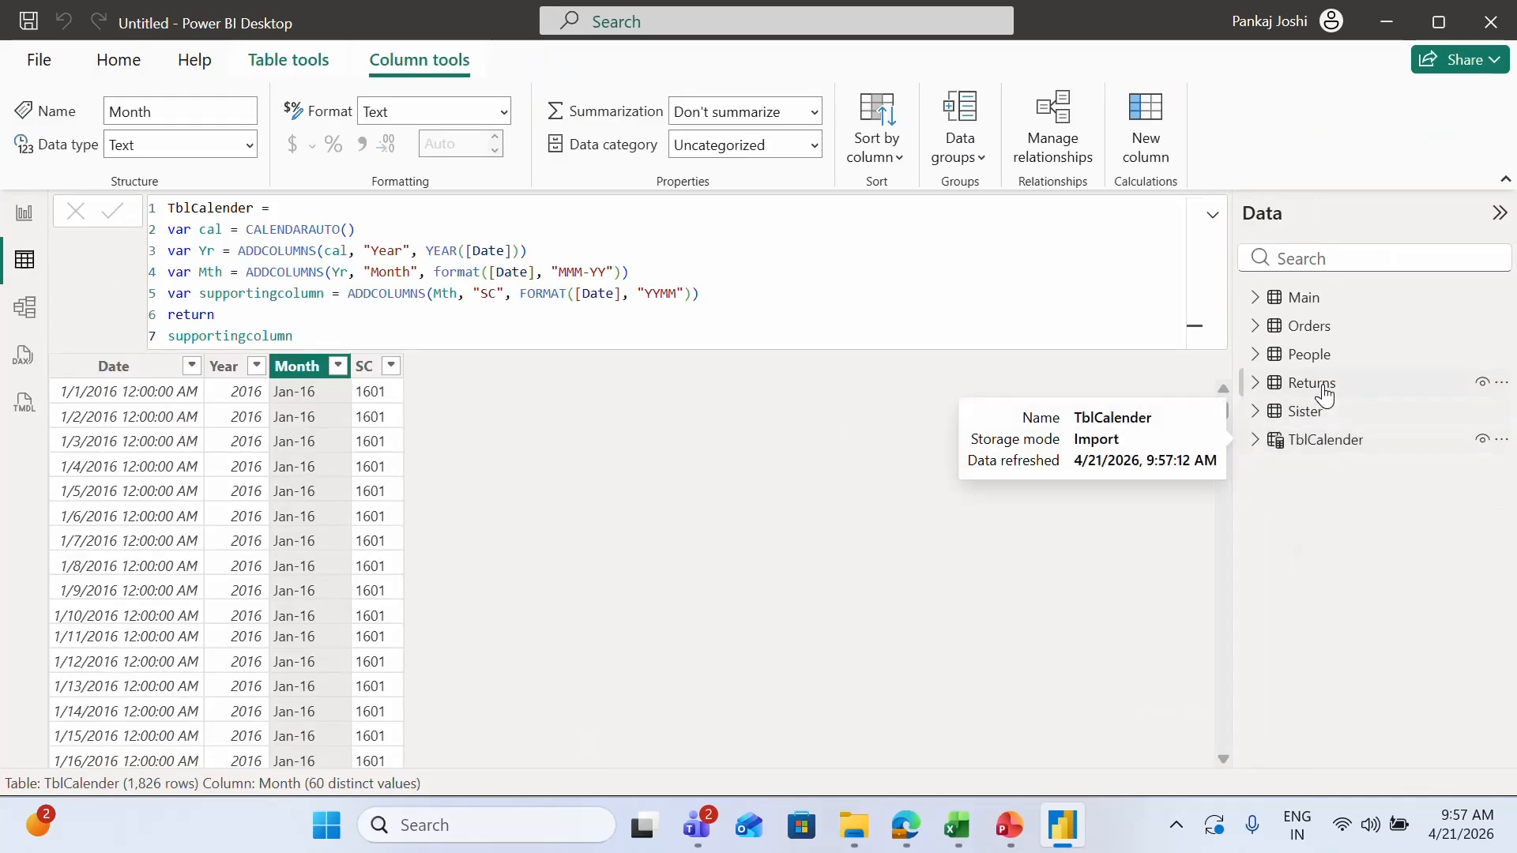
pyautogui.click(1303, 297)
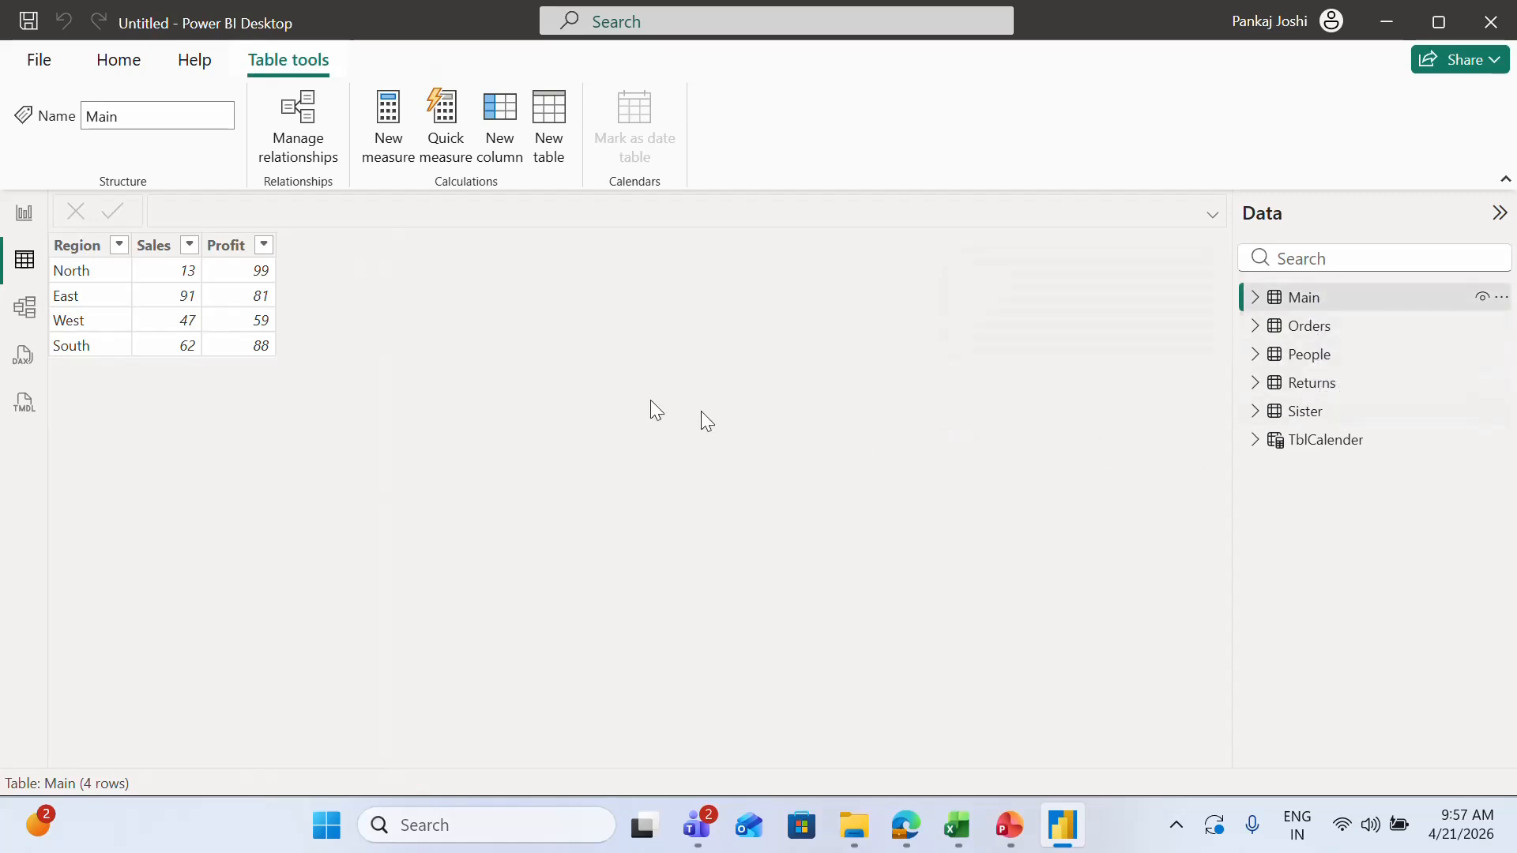
# Step: Add a calculated column named Sales_SisterCompany to the Main table, using LOOKUPVALUE with Sister[Sales] as the result column
pyautogui.click(126, 59)
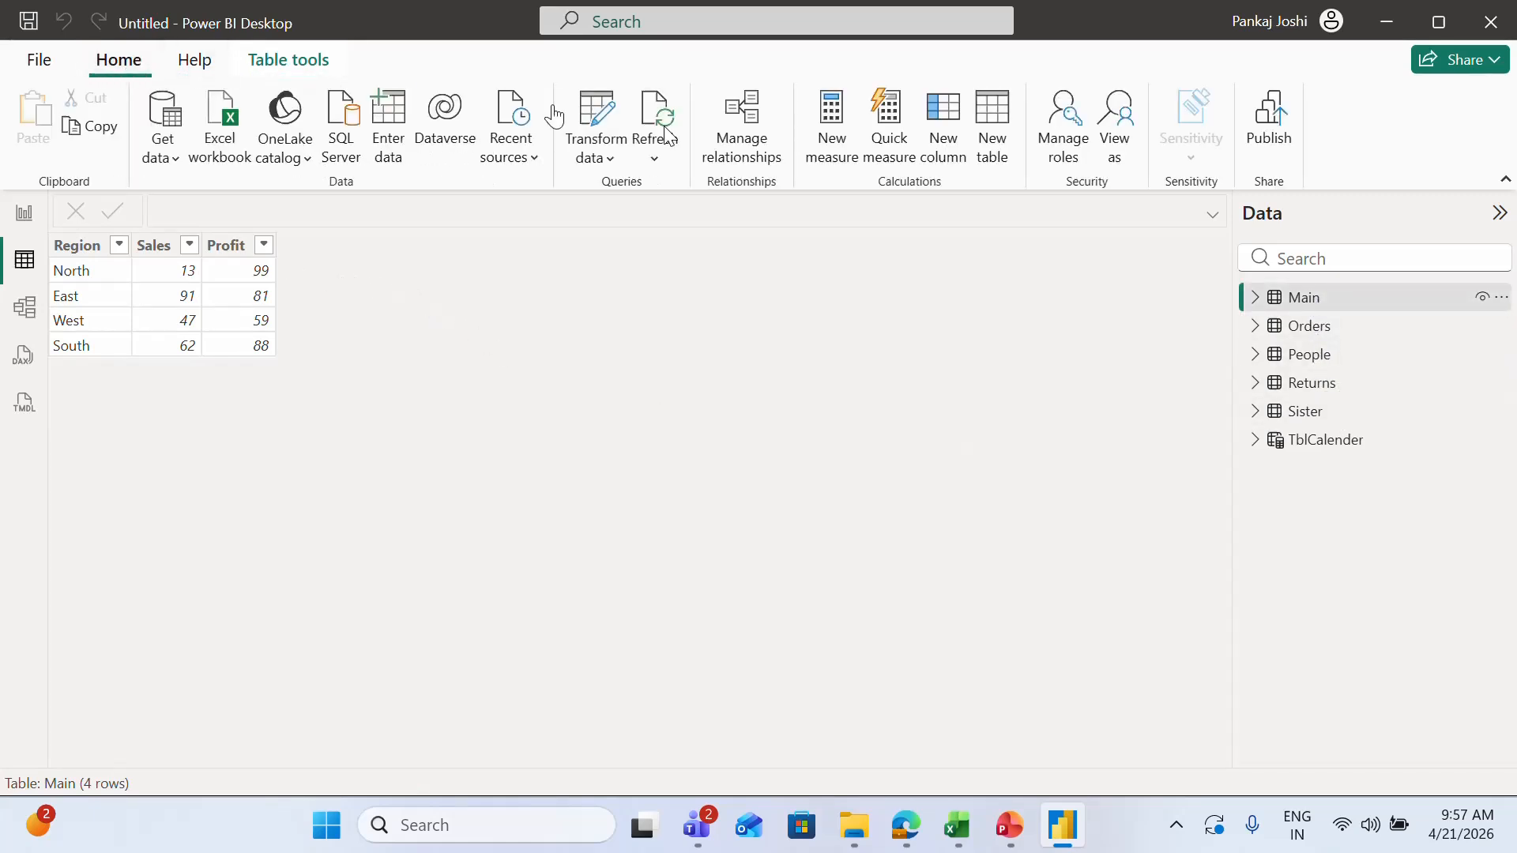
pyautogui.rightClick(1348, 297)
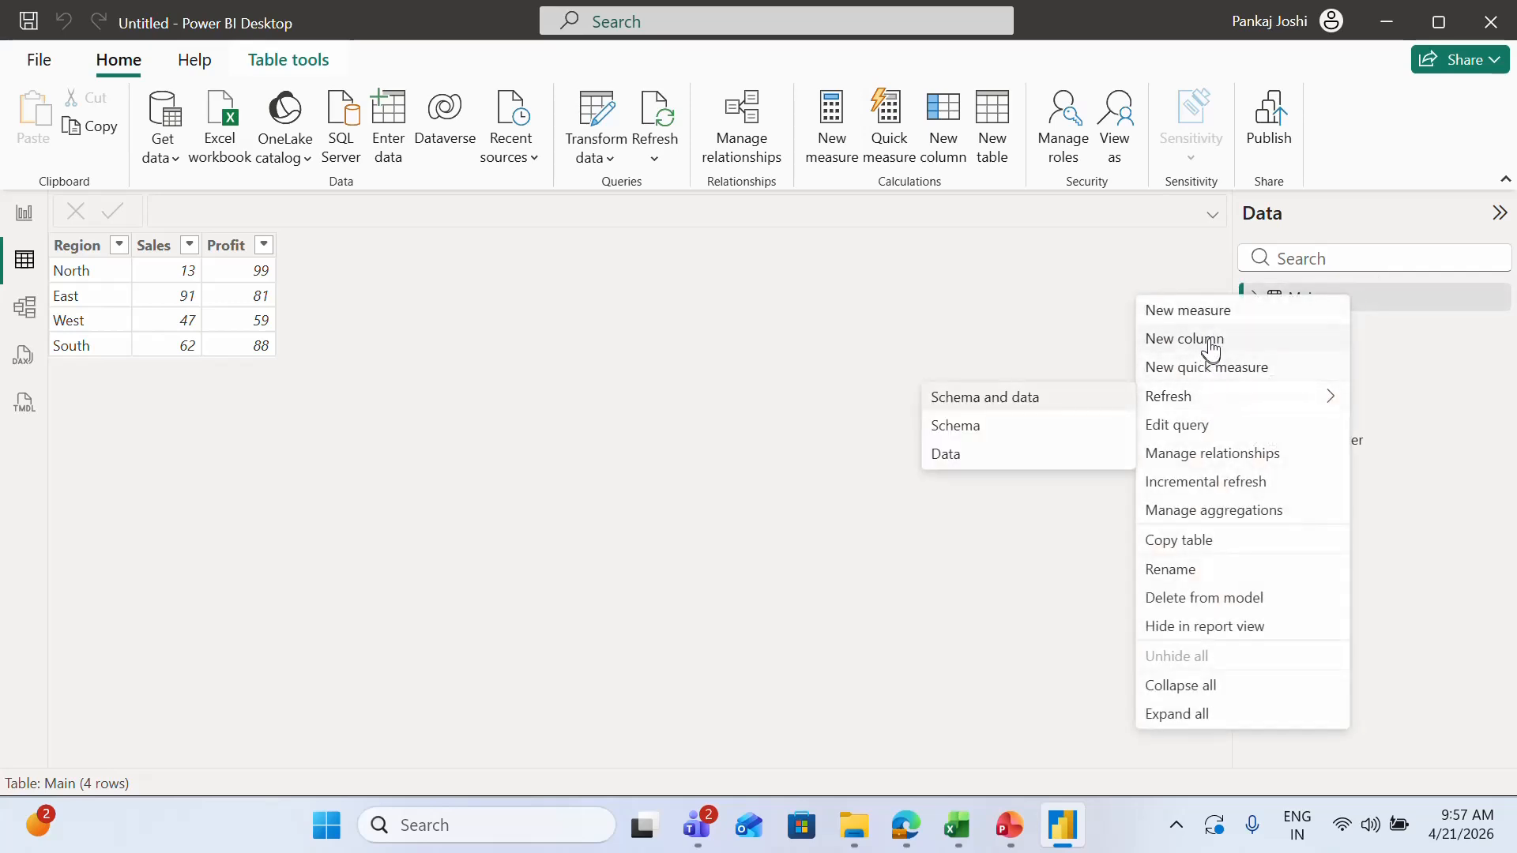
pyautogui.press('Escape')
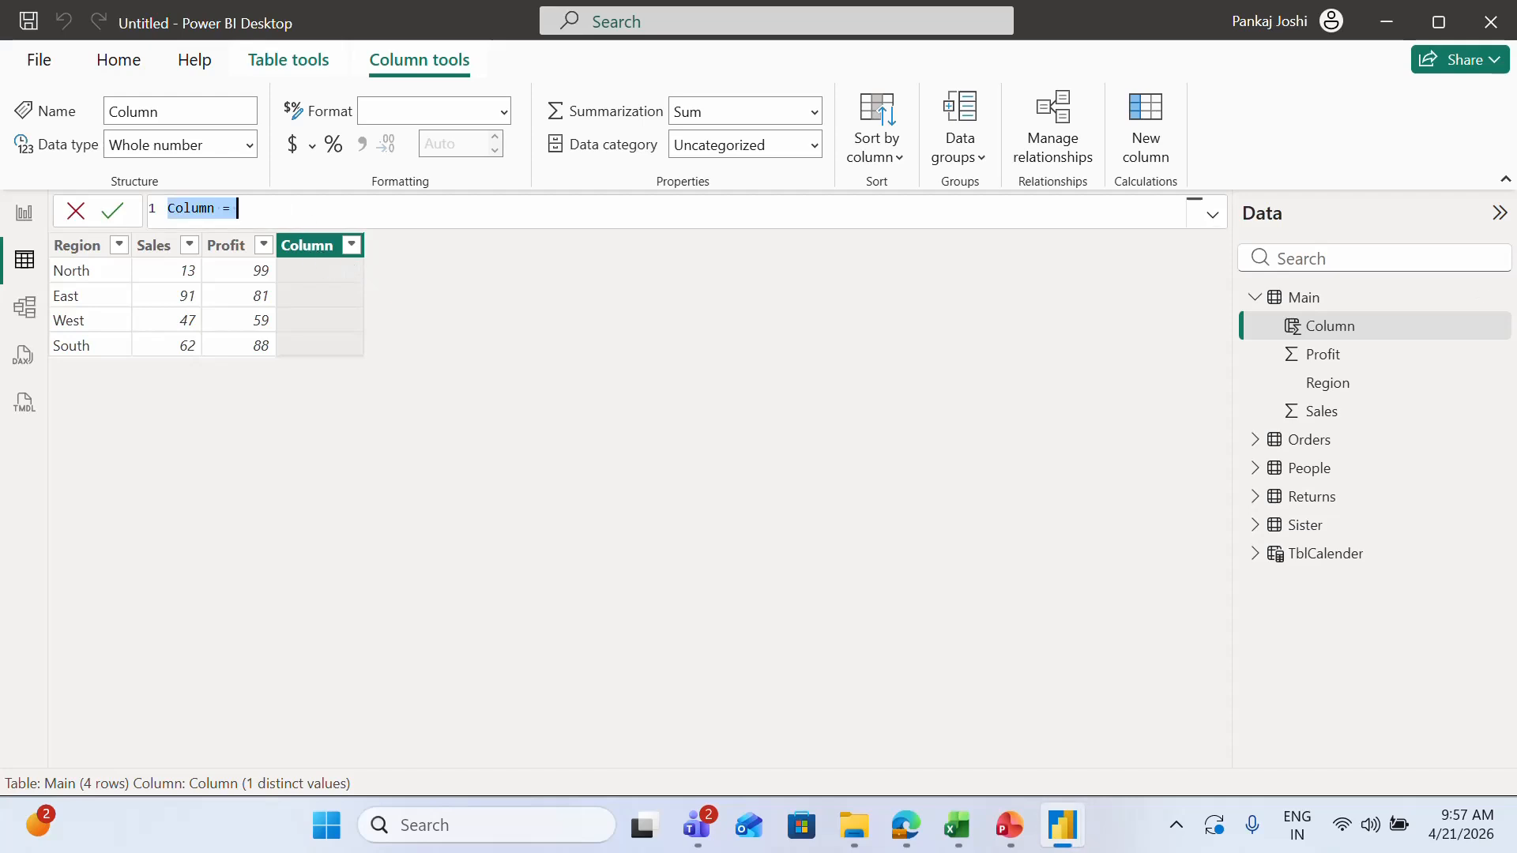
pyautogui.write('Sales')
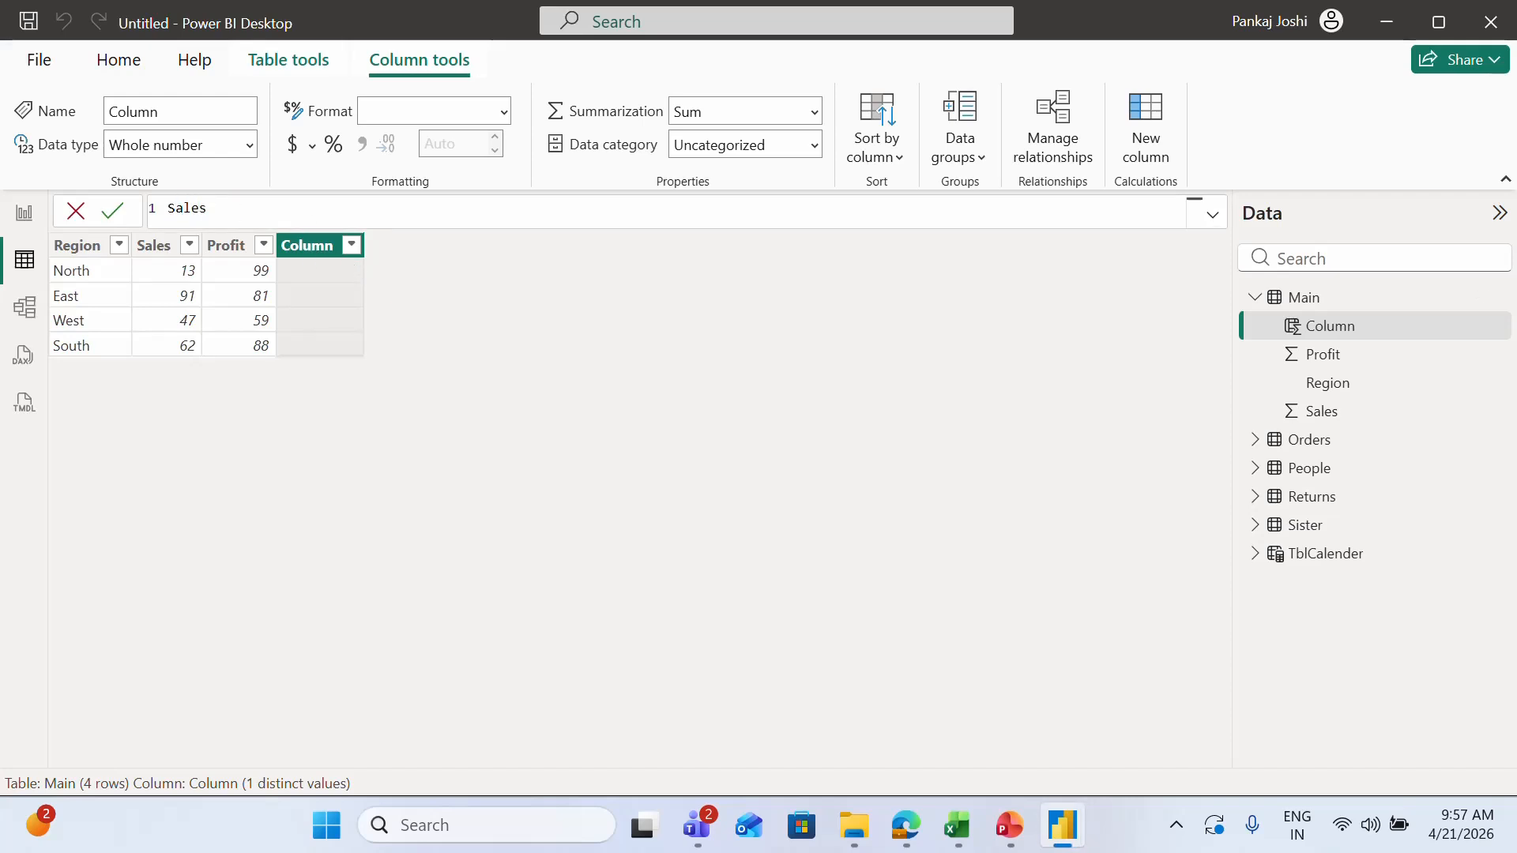
pyautogui.write('_sisterCompany = look')
pyautogui.press('Tab')
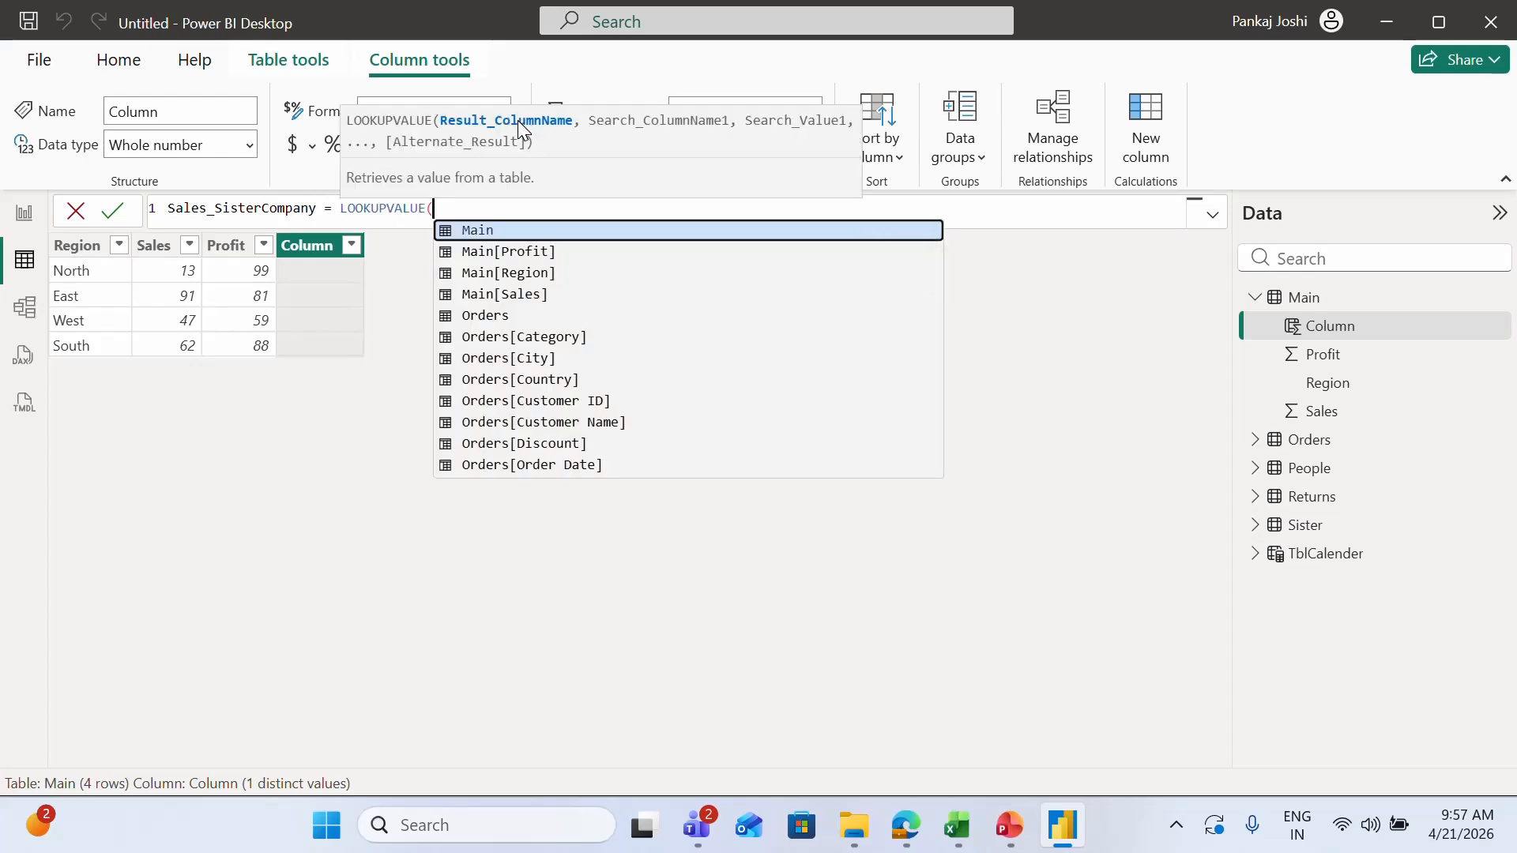
pyautogui.write('sister')
pyautogui.press('Down')
pyautogui.press('Down')
pyautogui.press('Down')
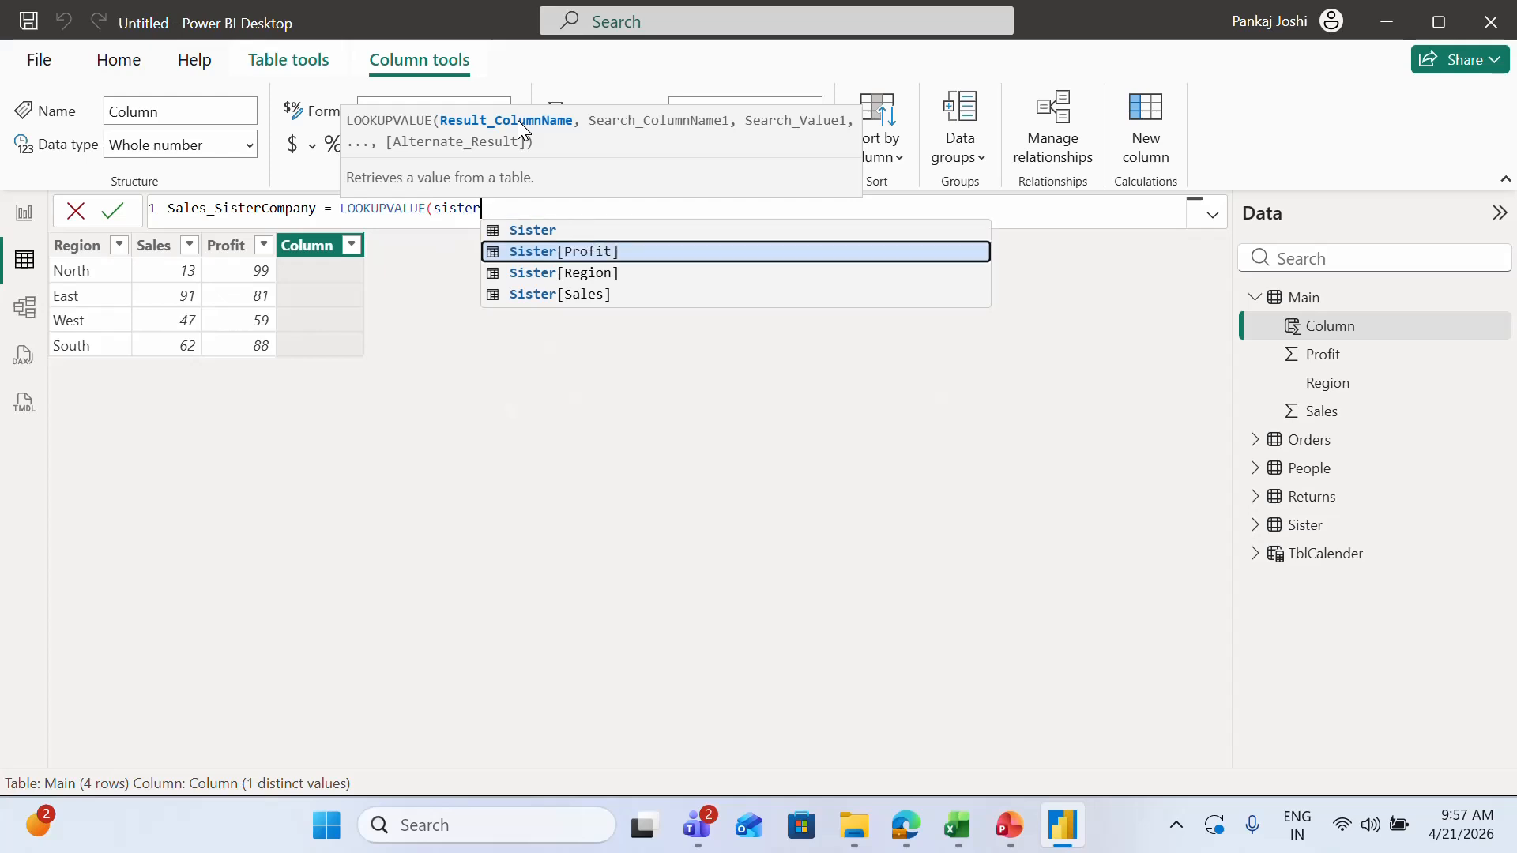
pyautogui.press('Tab')
pyautogui.write(',')
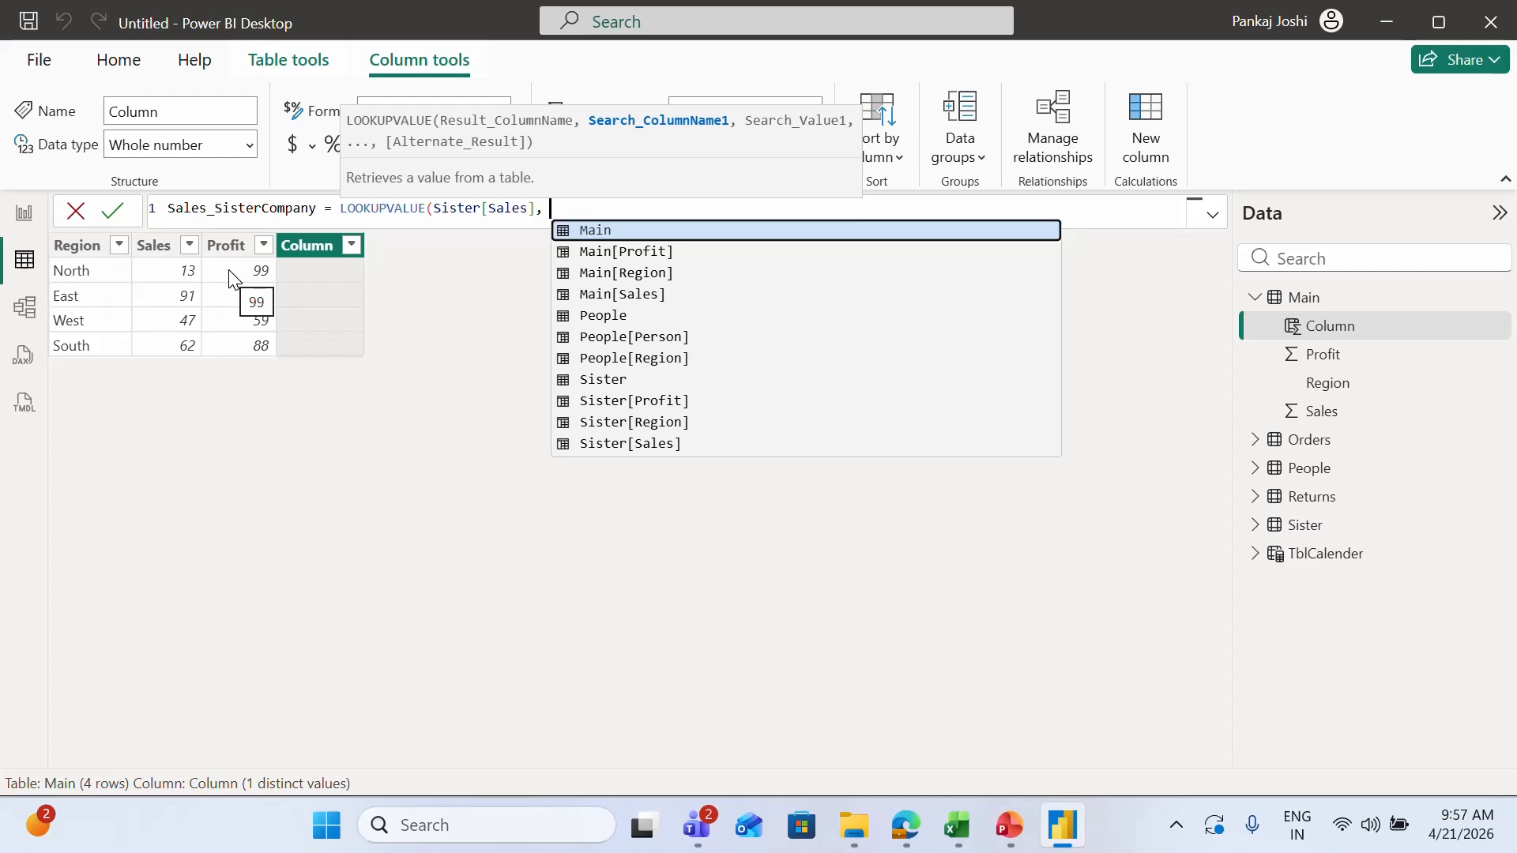
# Step: Complete the lookup with Sister[Region] as the search column and Main[Region] as the search value, and commit the formula
pyautogui.write('region')
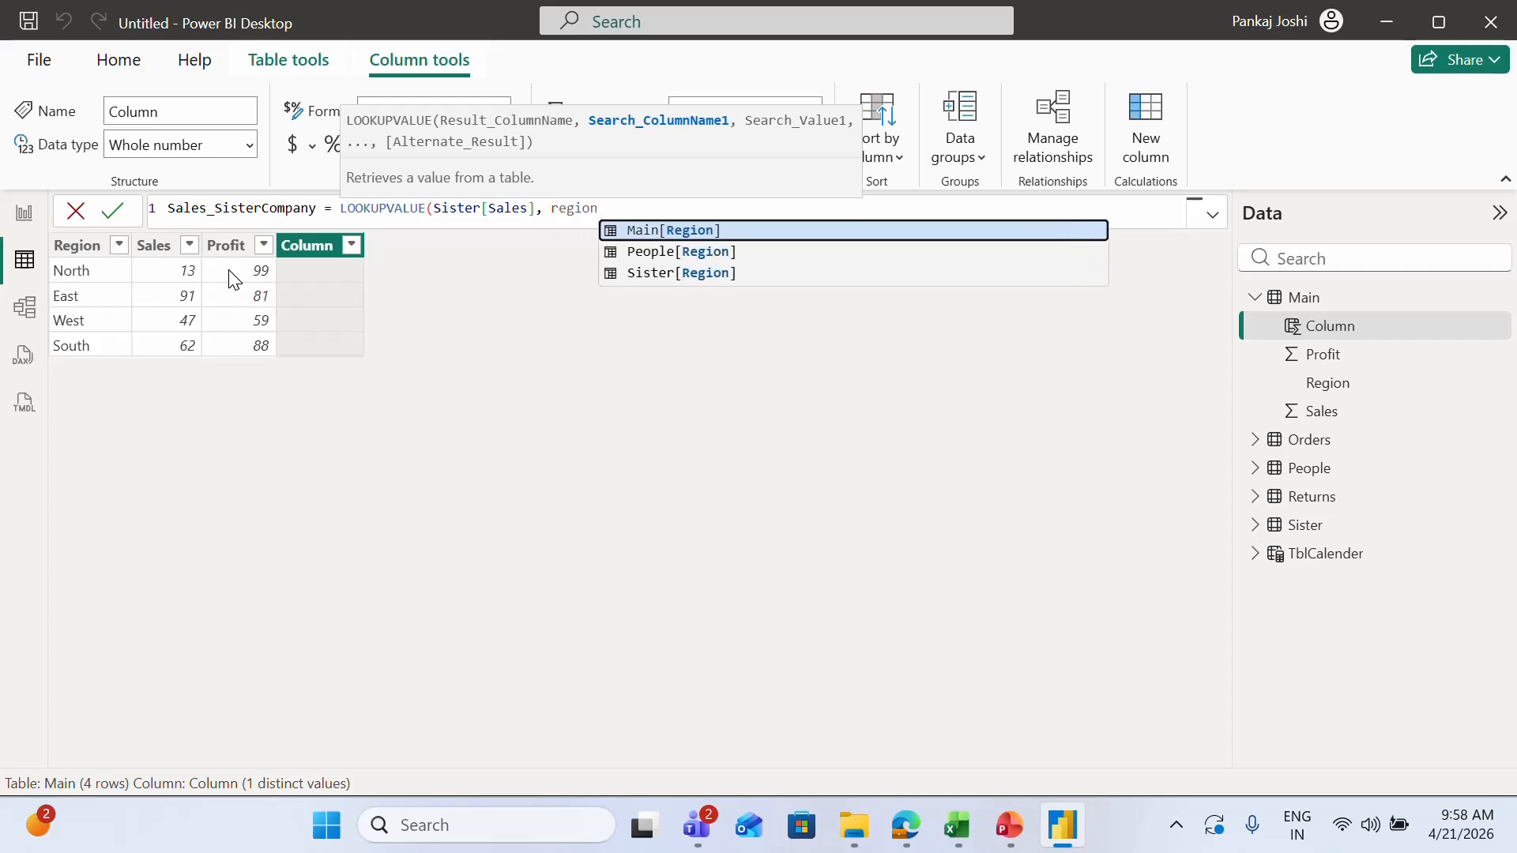
pyautogui.press('Down')
pyautogui.press('Down')
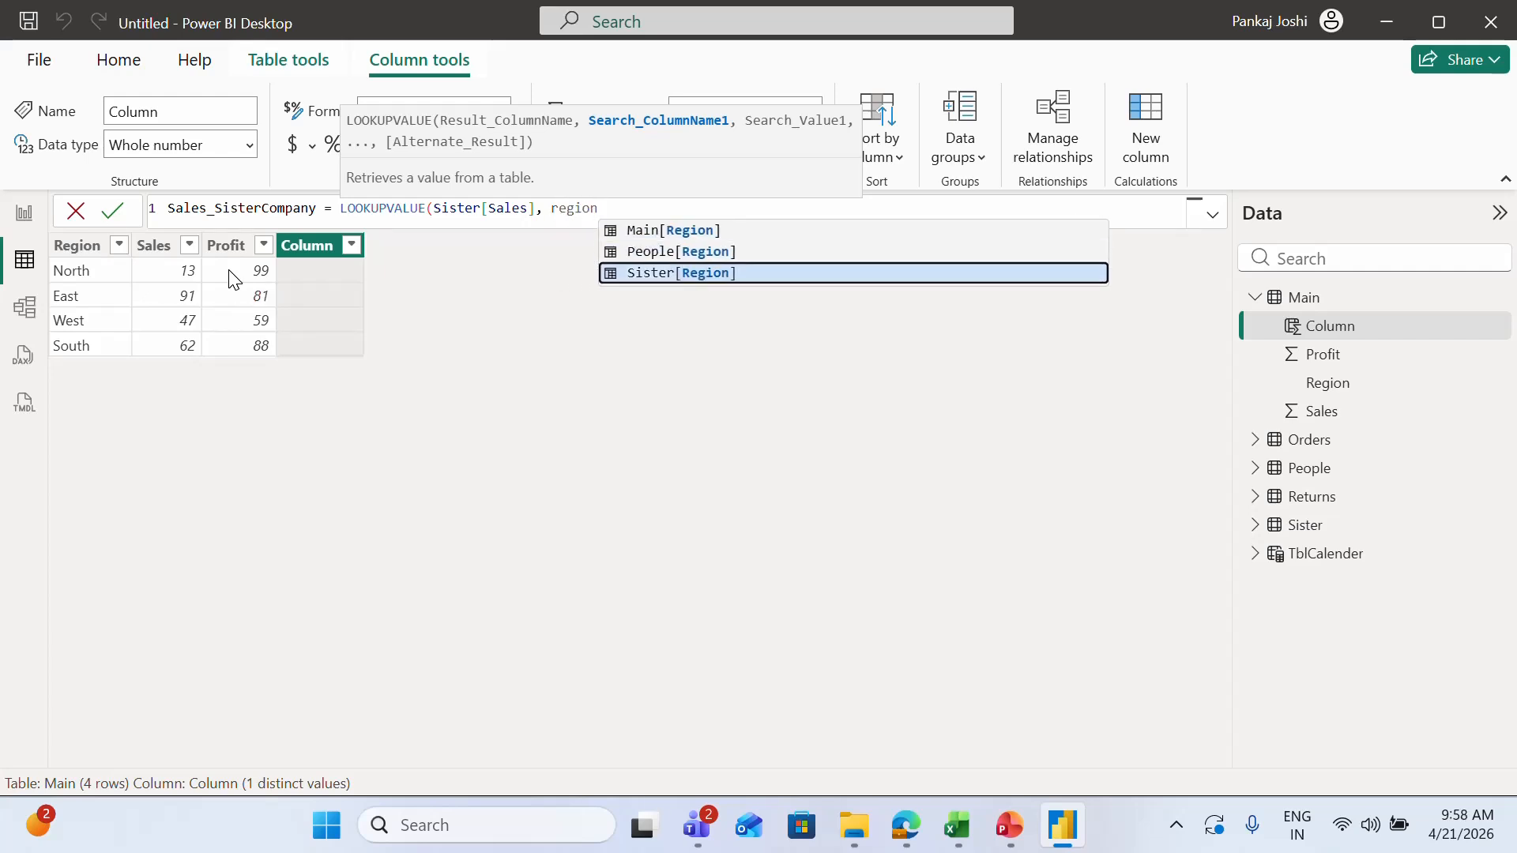
pyautogui.press('Tab')
pyautogui.write(',')
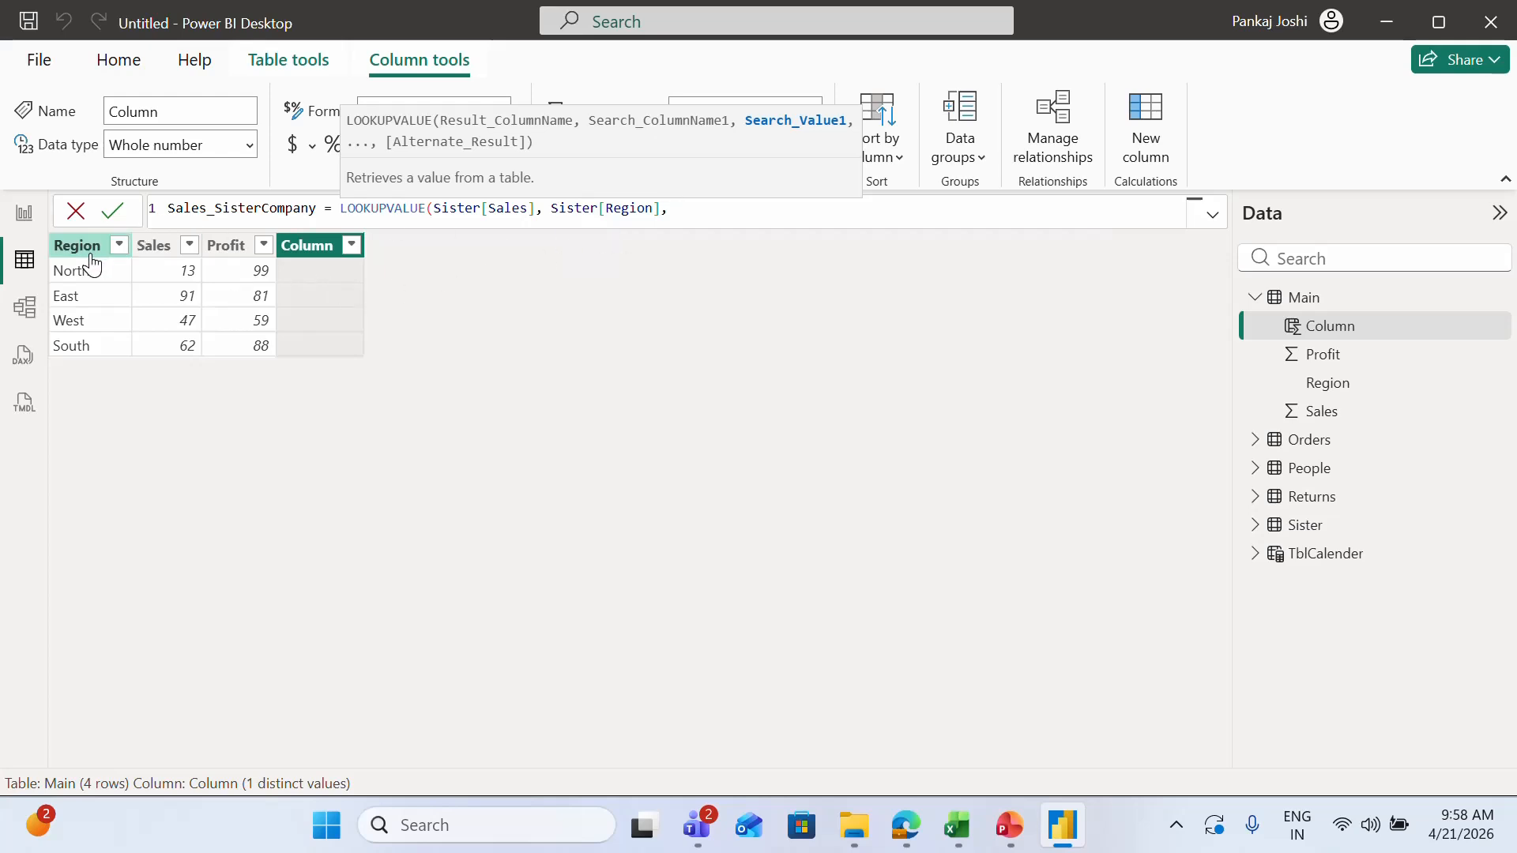
pyautogui.write(' region')
pyautogui.press('Tab')
pyautogui.write(')')
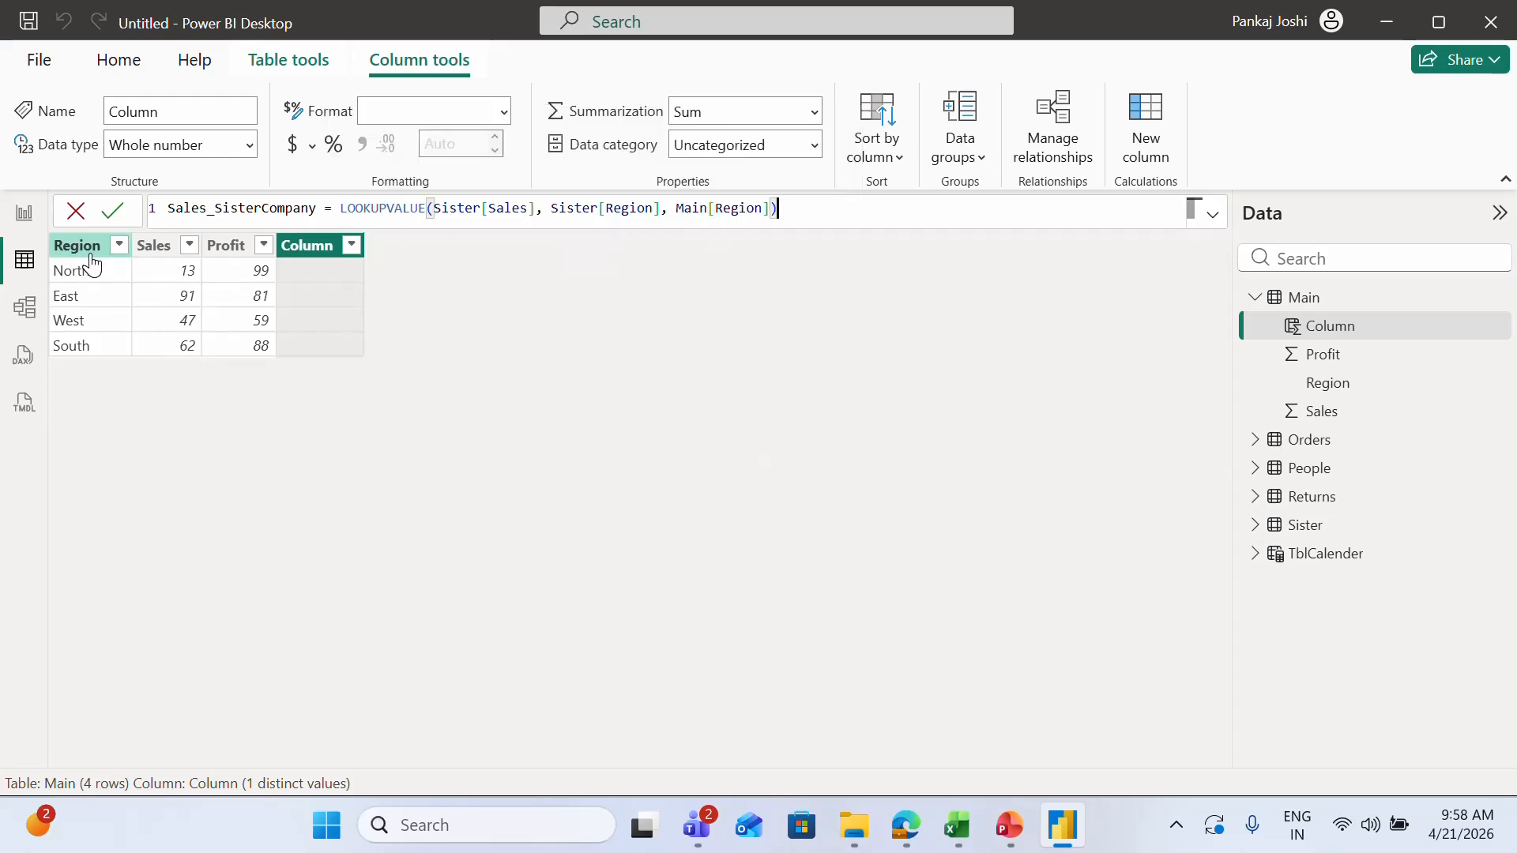
pyautogui.click(113, 212)
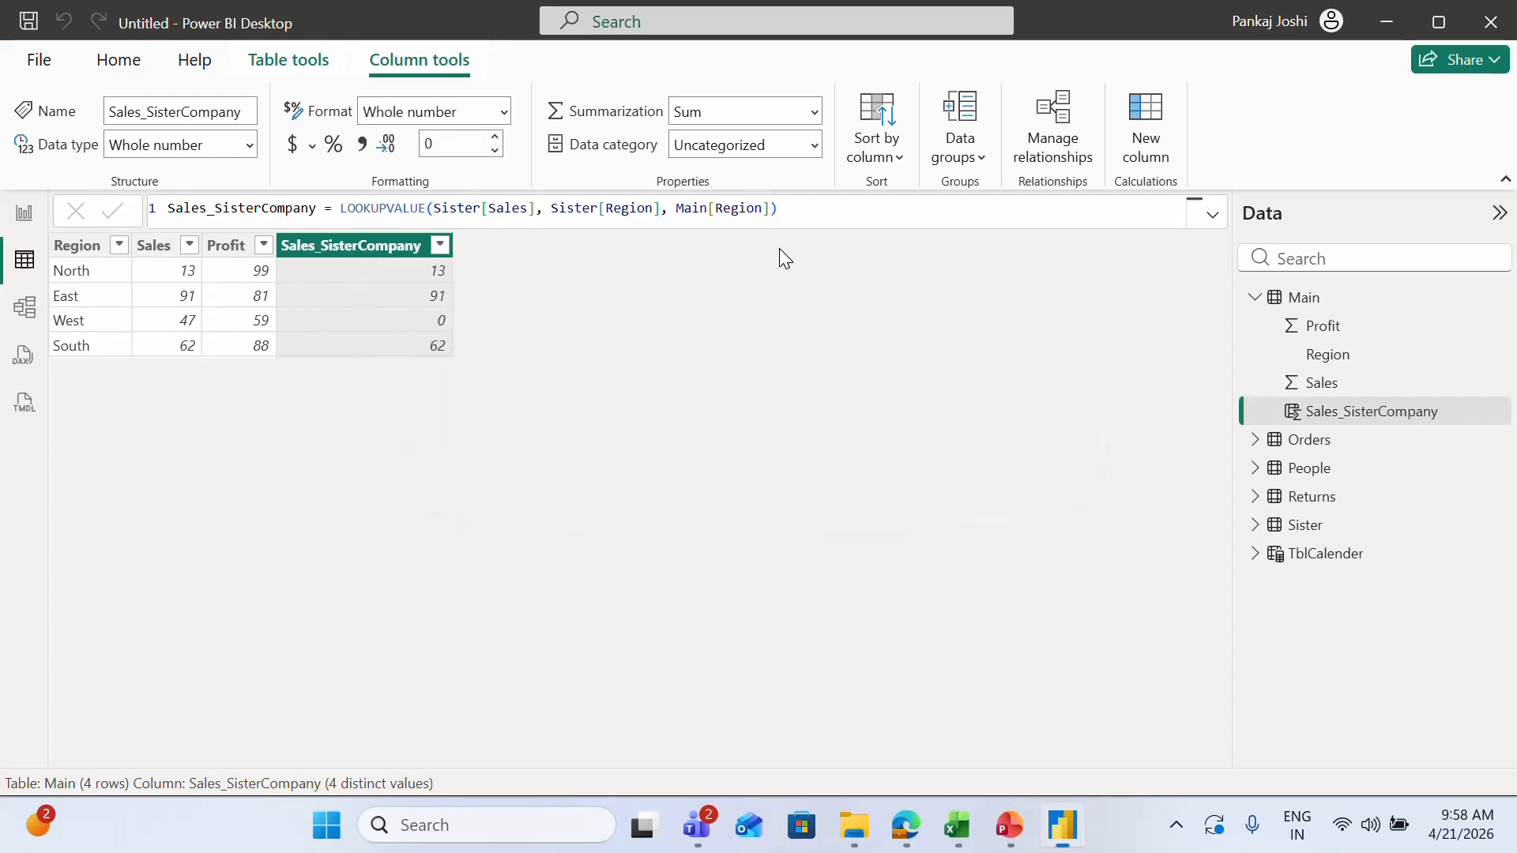
# Step: Copy the Sales_SisterCompany formula into another new calculated column in the Main table
pyautogui.click(811, 216)
pyautogui.hotkey('ctrl', 'a')
pyautogui.hotkey('ctrl', 'c')
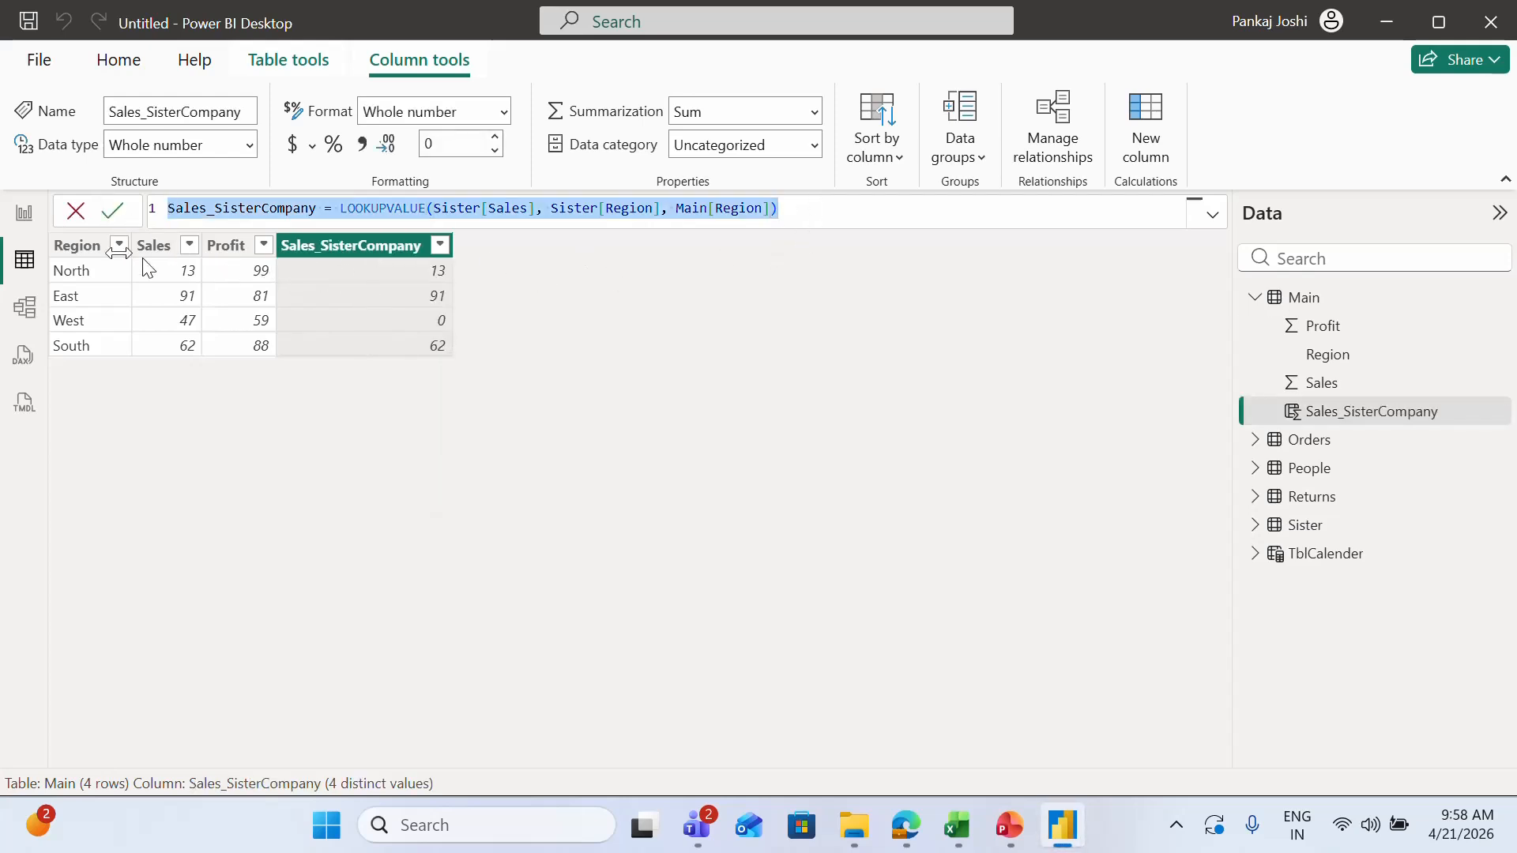
pyautogui.click(1307, 308)
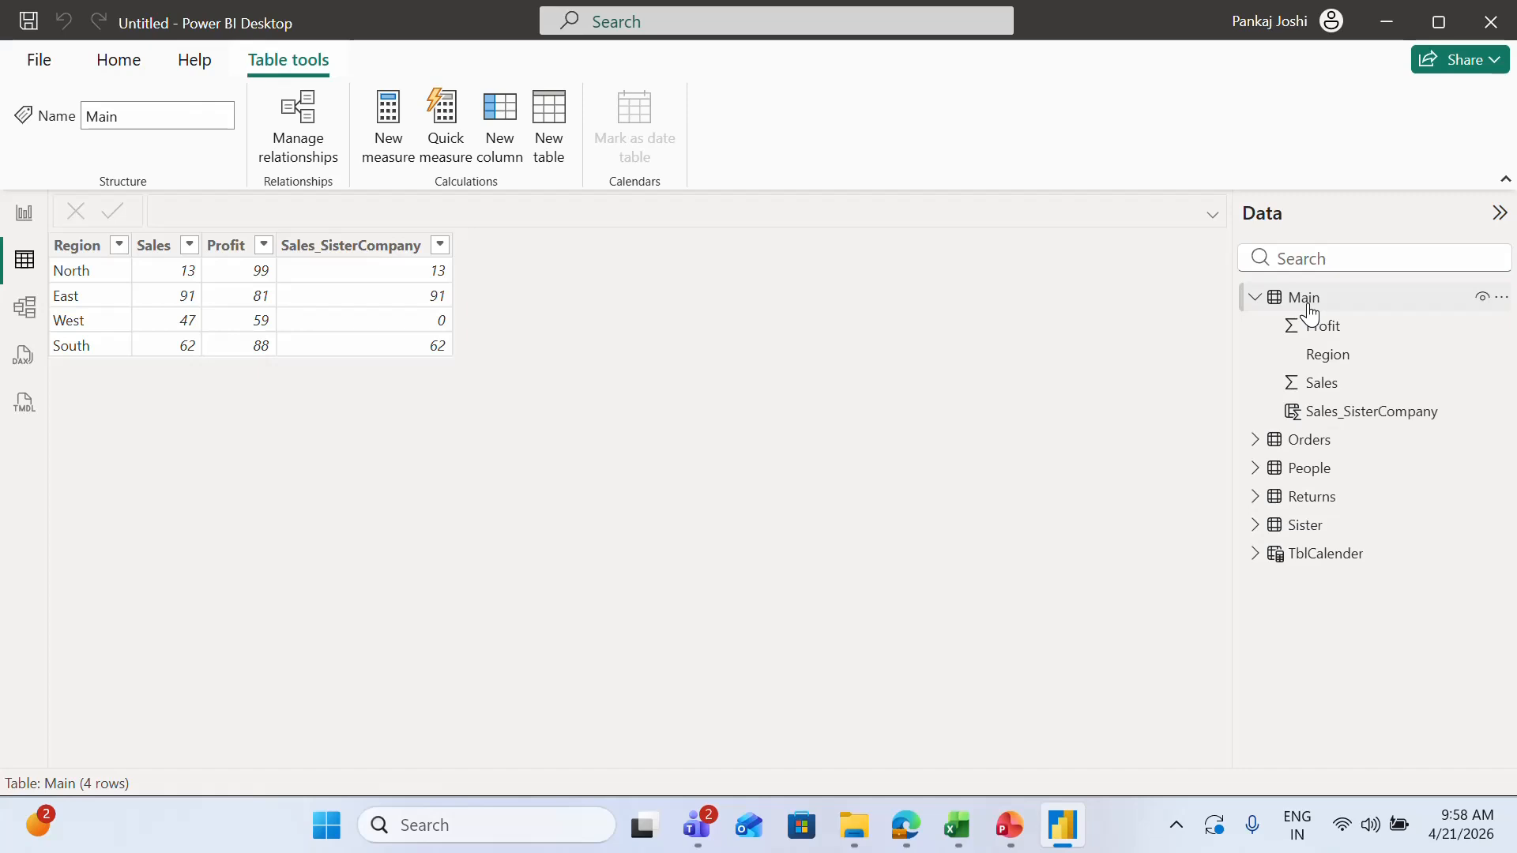
pyautogui.rightClick(1309, 313)
pyautogui.click(677, 290)
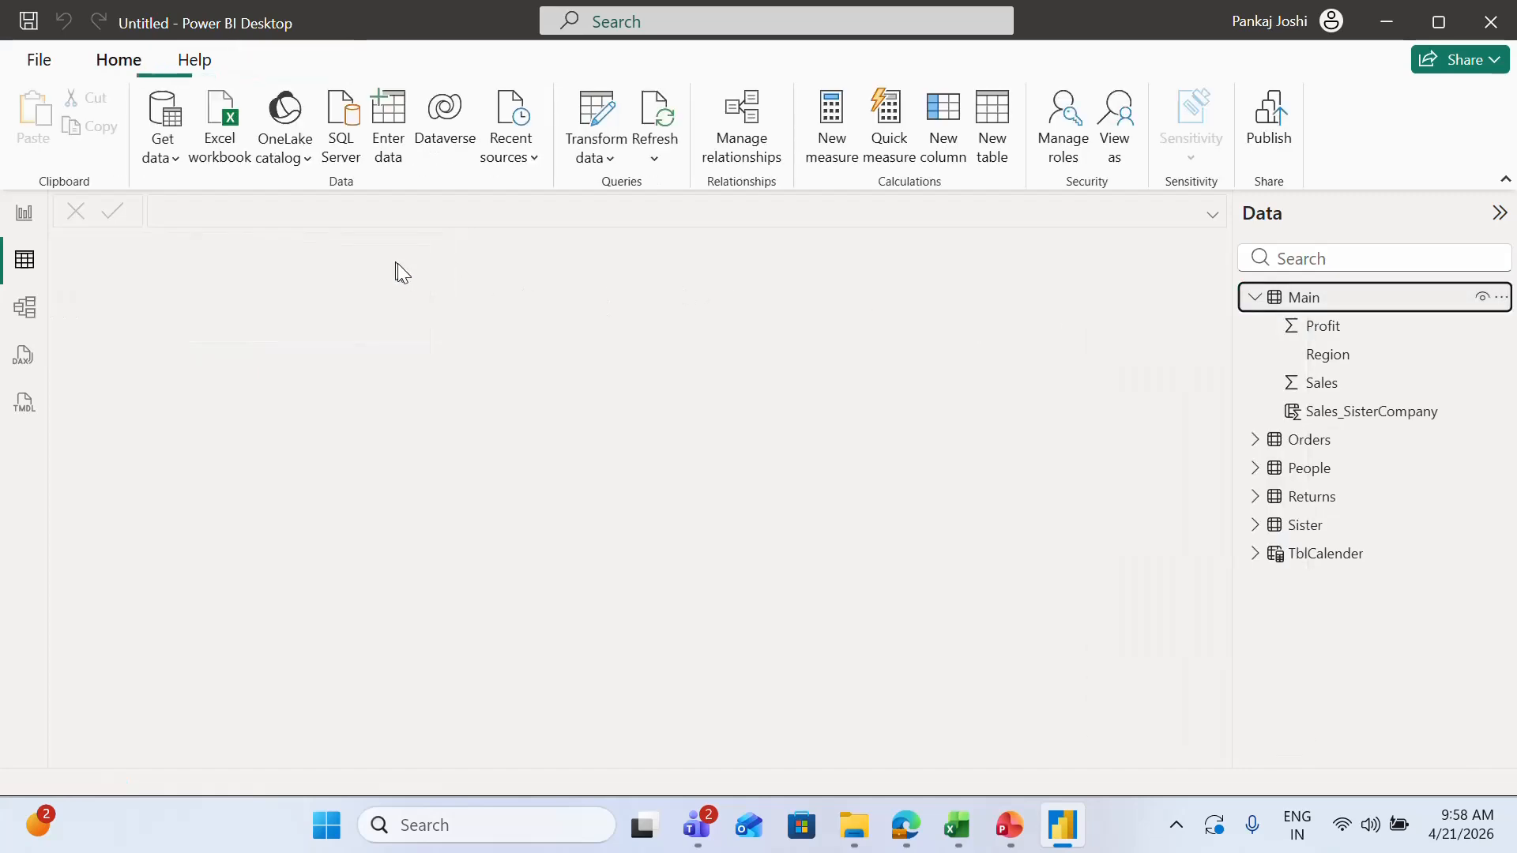
pyautogui.click(1317, 330)
pyautogui.click(1317, 301)
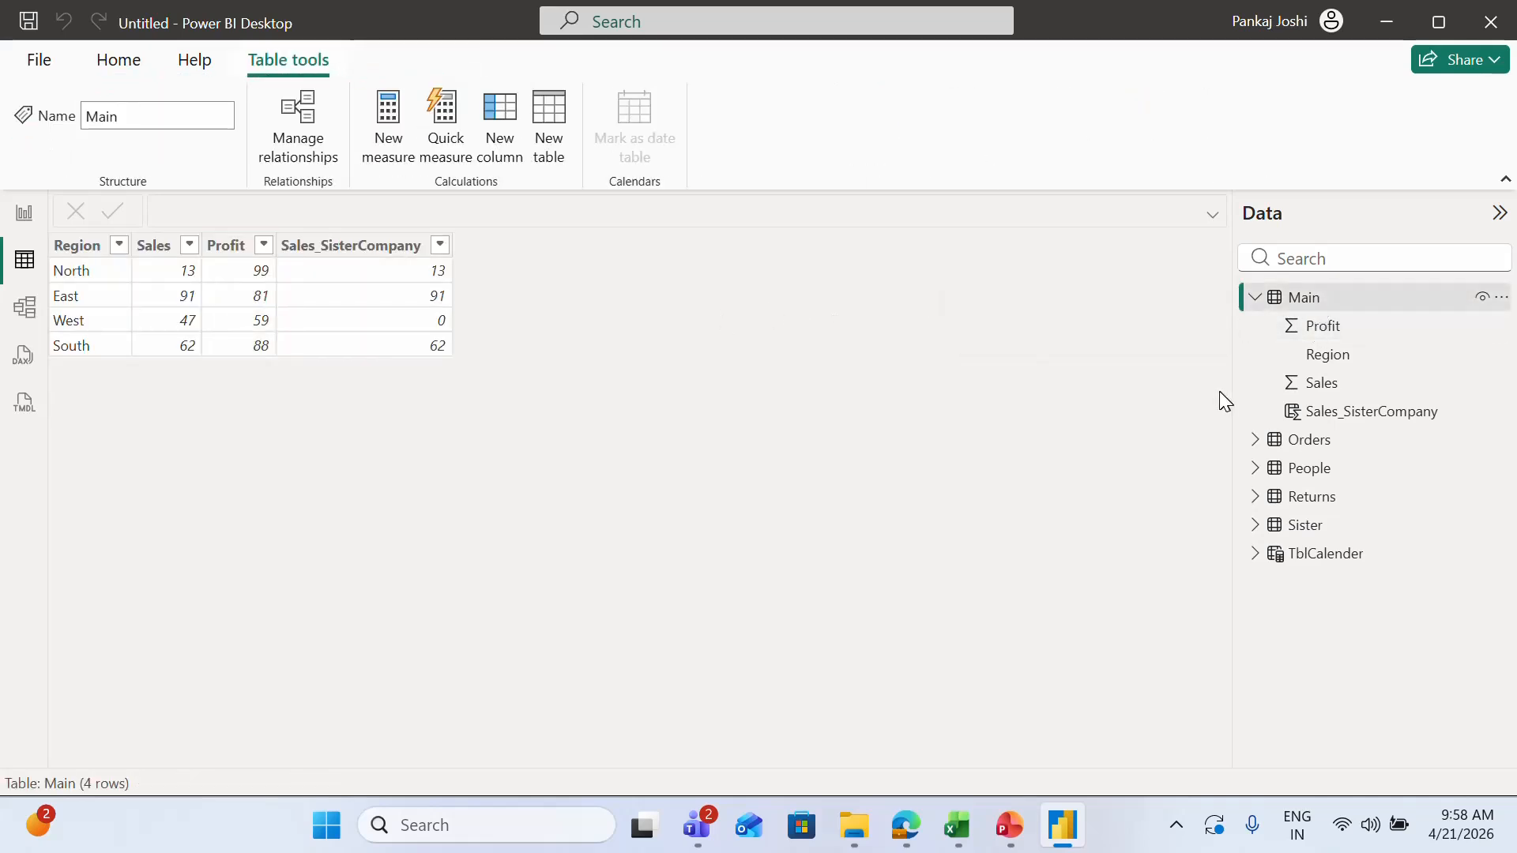
pyautogui.rightClick(1342, 304)
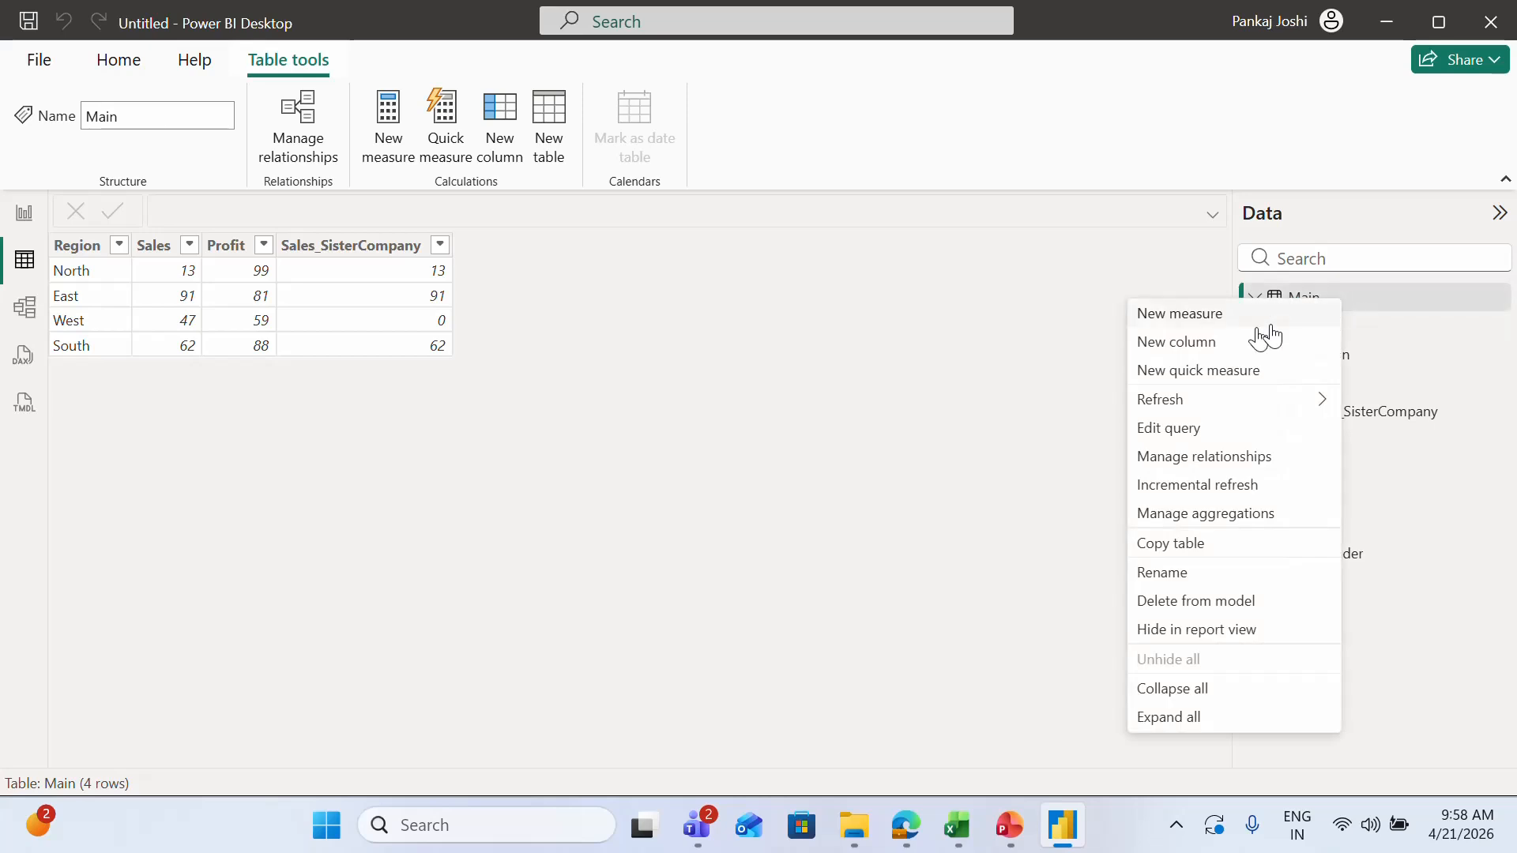
pyautogui.click(1224, 343)
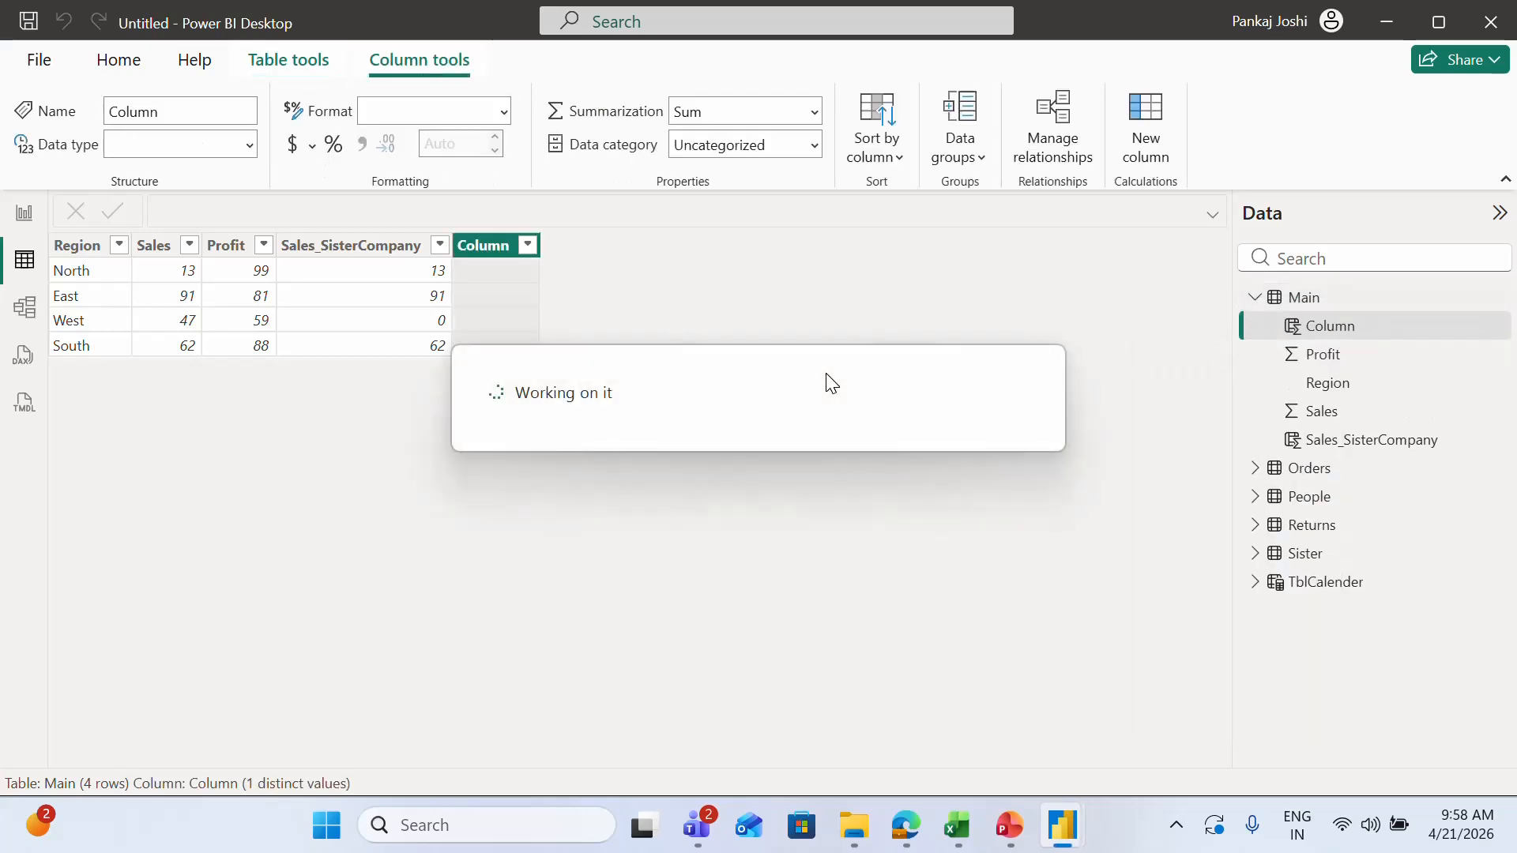
pyautogui.hotkey('ctrl', 'v')
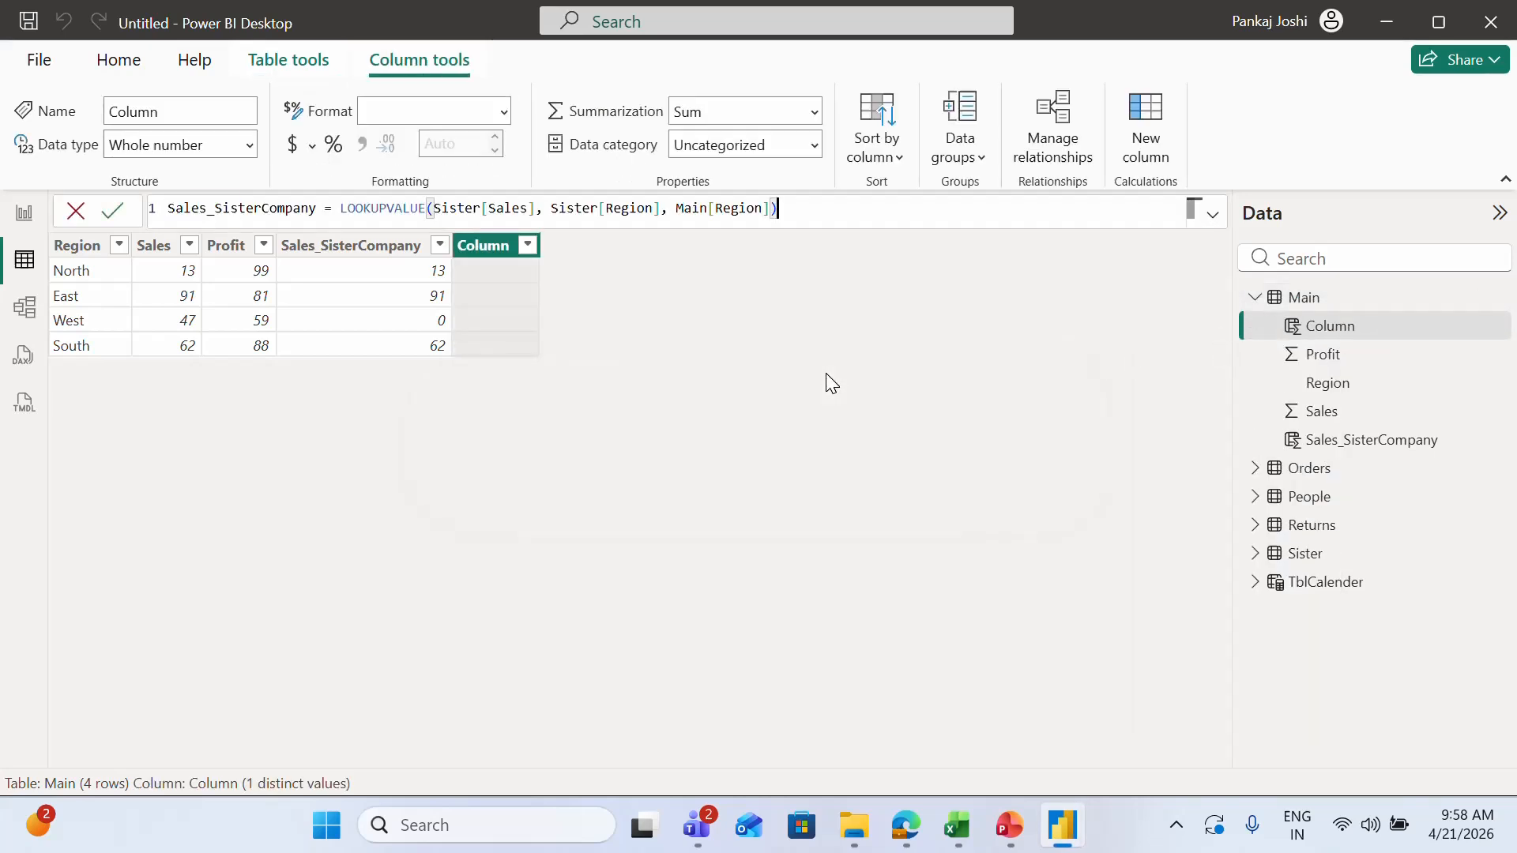
# Step: Change the result column in the copied LOOKUPVALUE formula to Sister[Profit]
pyautogui.click(536, 209)
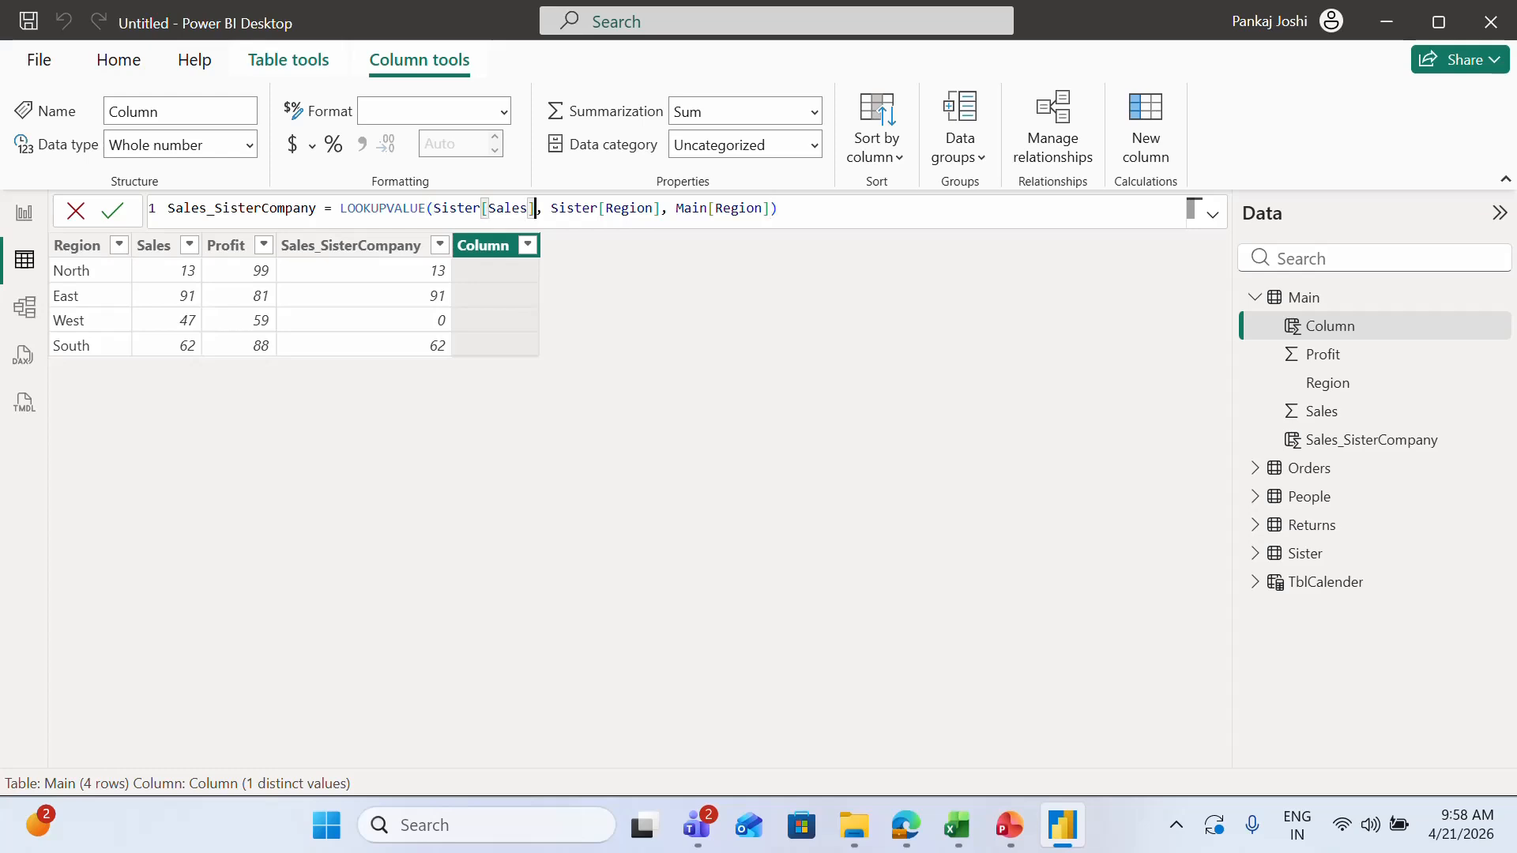
pyautogui.hotkey('shift', 'Left')
pyautogui.hotkey('shift', 'Left')
pyautogui.hotkey('shift', 'Left')
pyautogui.hotkey('shift', 'Left')
pyautogui.hotkey('shift', 'Left')
pyautogui.write('Prof')
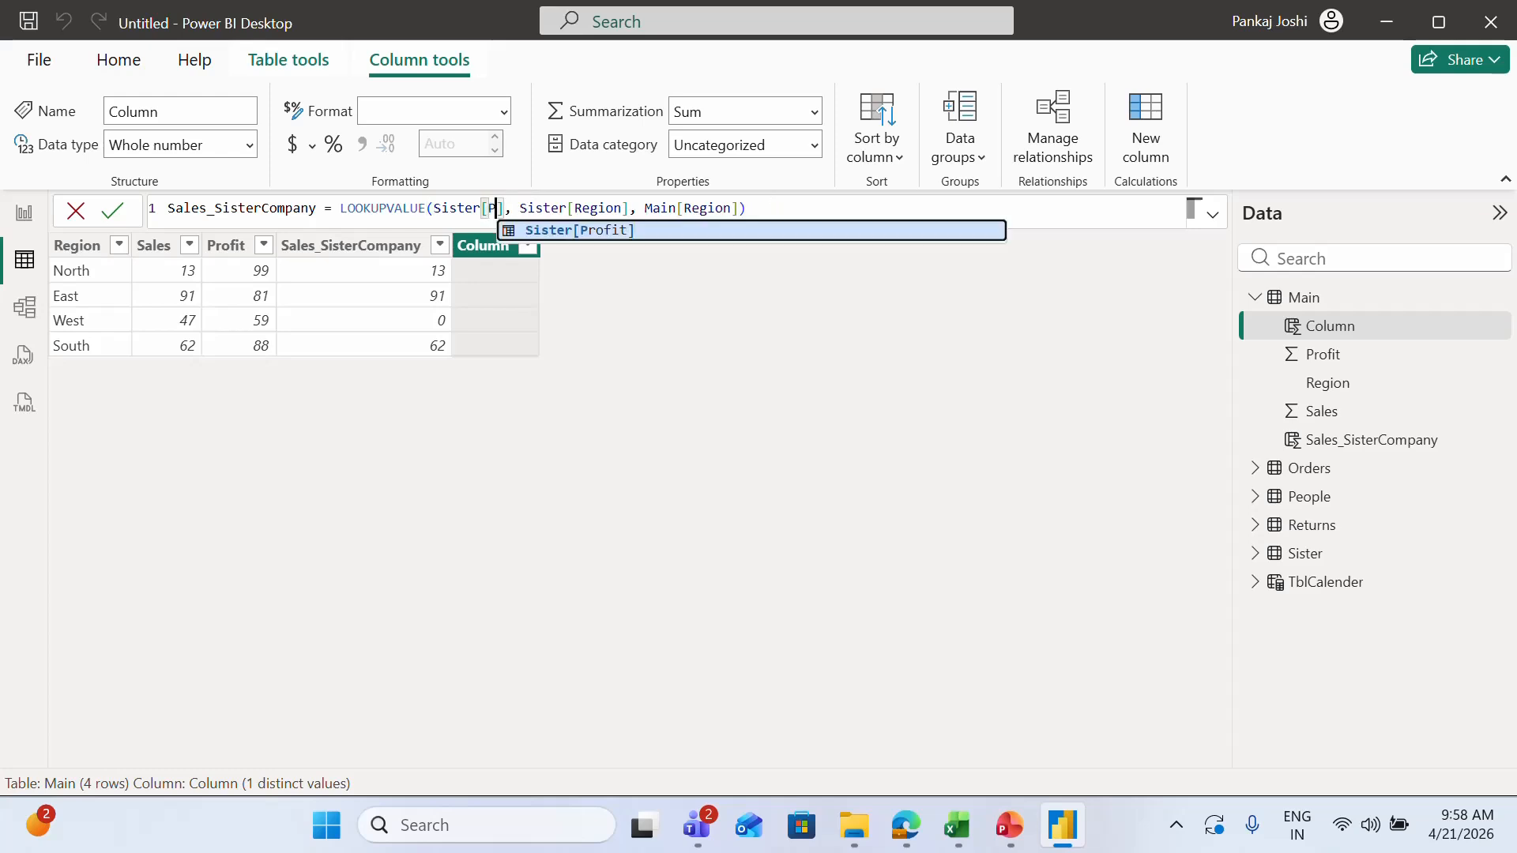
pyautogui.press('Tab')
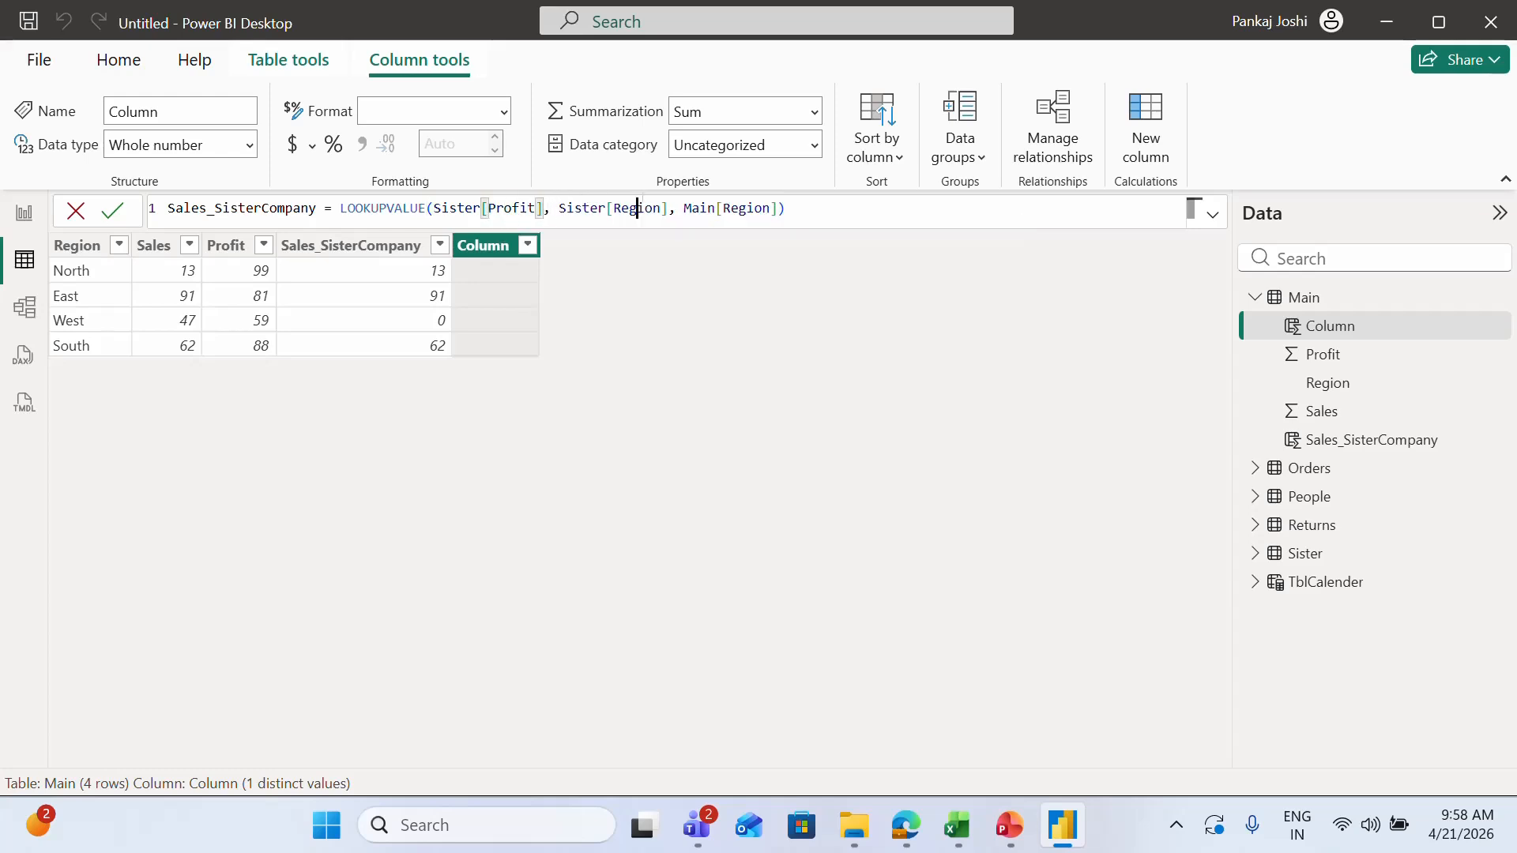
pyautogui.doubleClick(638, 208)
pyautogui.write('Pr')
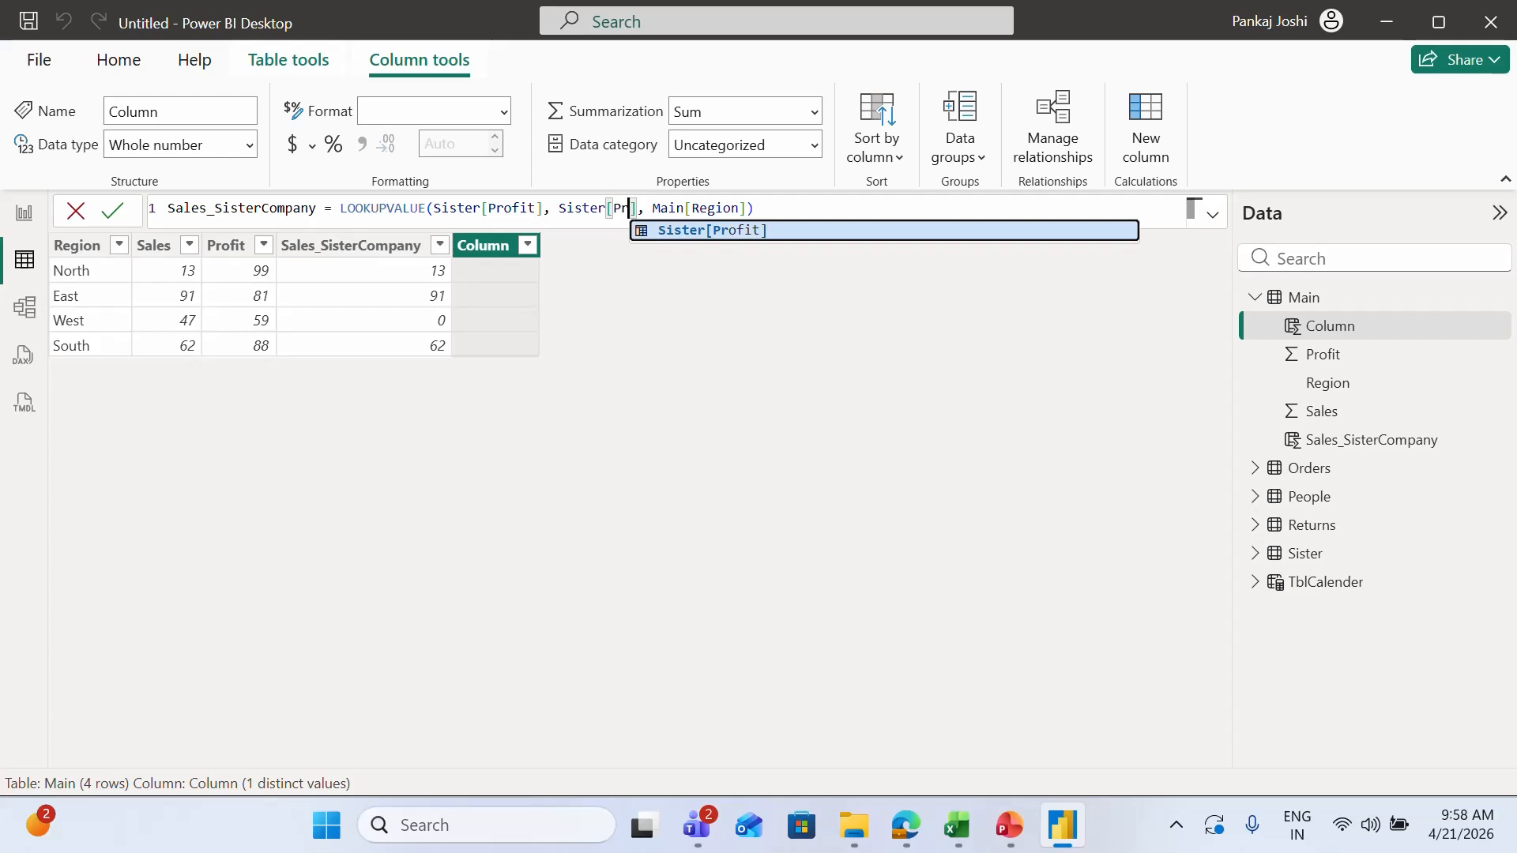
pyautogui.press('BackSpace')
pyautogui.press('BackSpace')
pyautogui.write('R')
pyautogui.press('Tab')
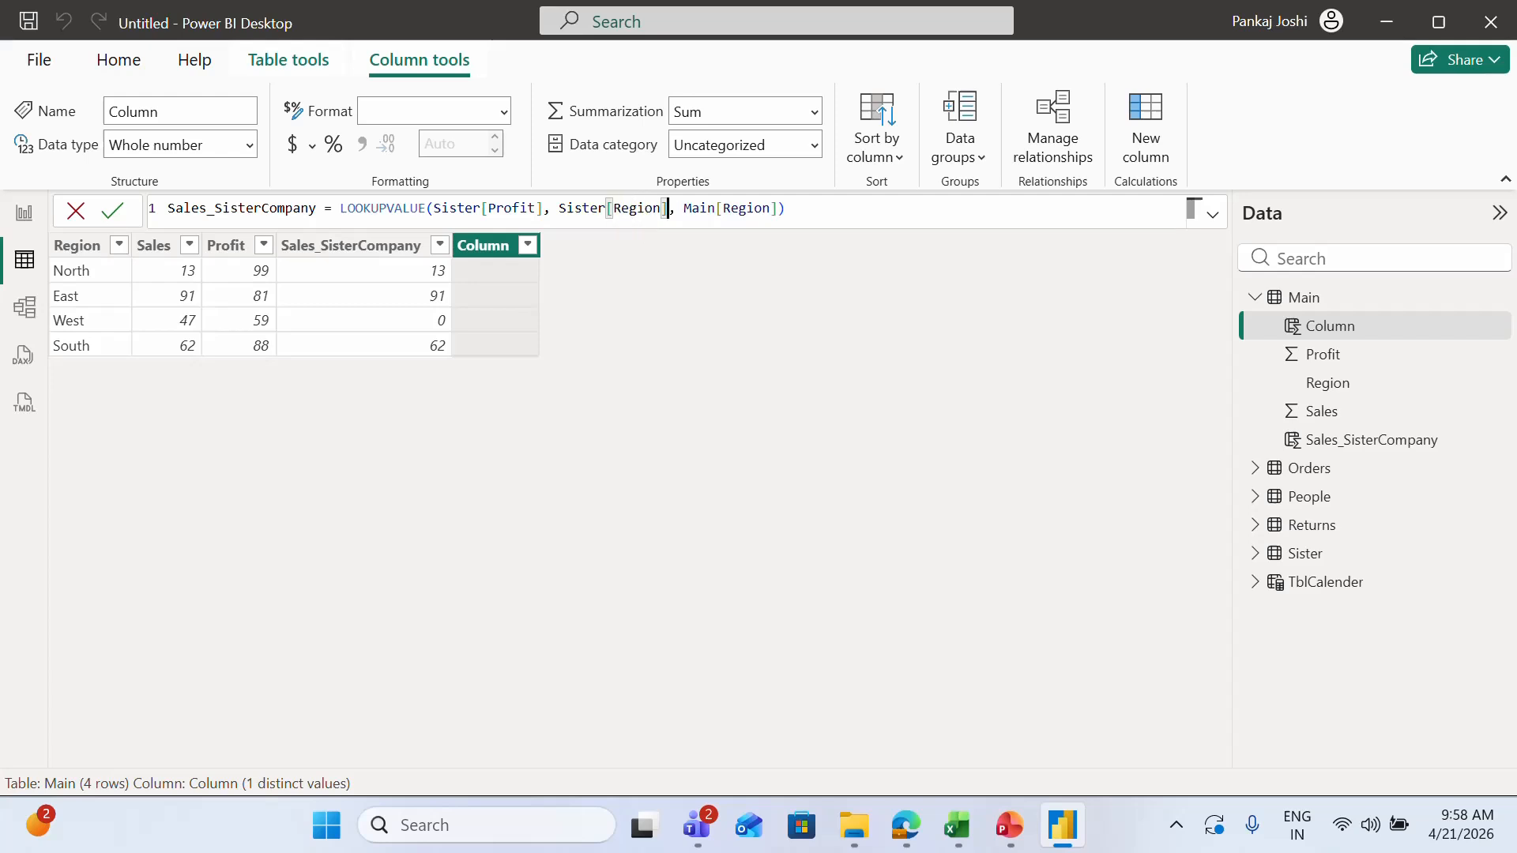
# Step: Rename the copied calculated column to Profit_SisterCompany in its formula and commit it to the Main table
pyautogui.click(117, 215)
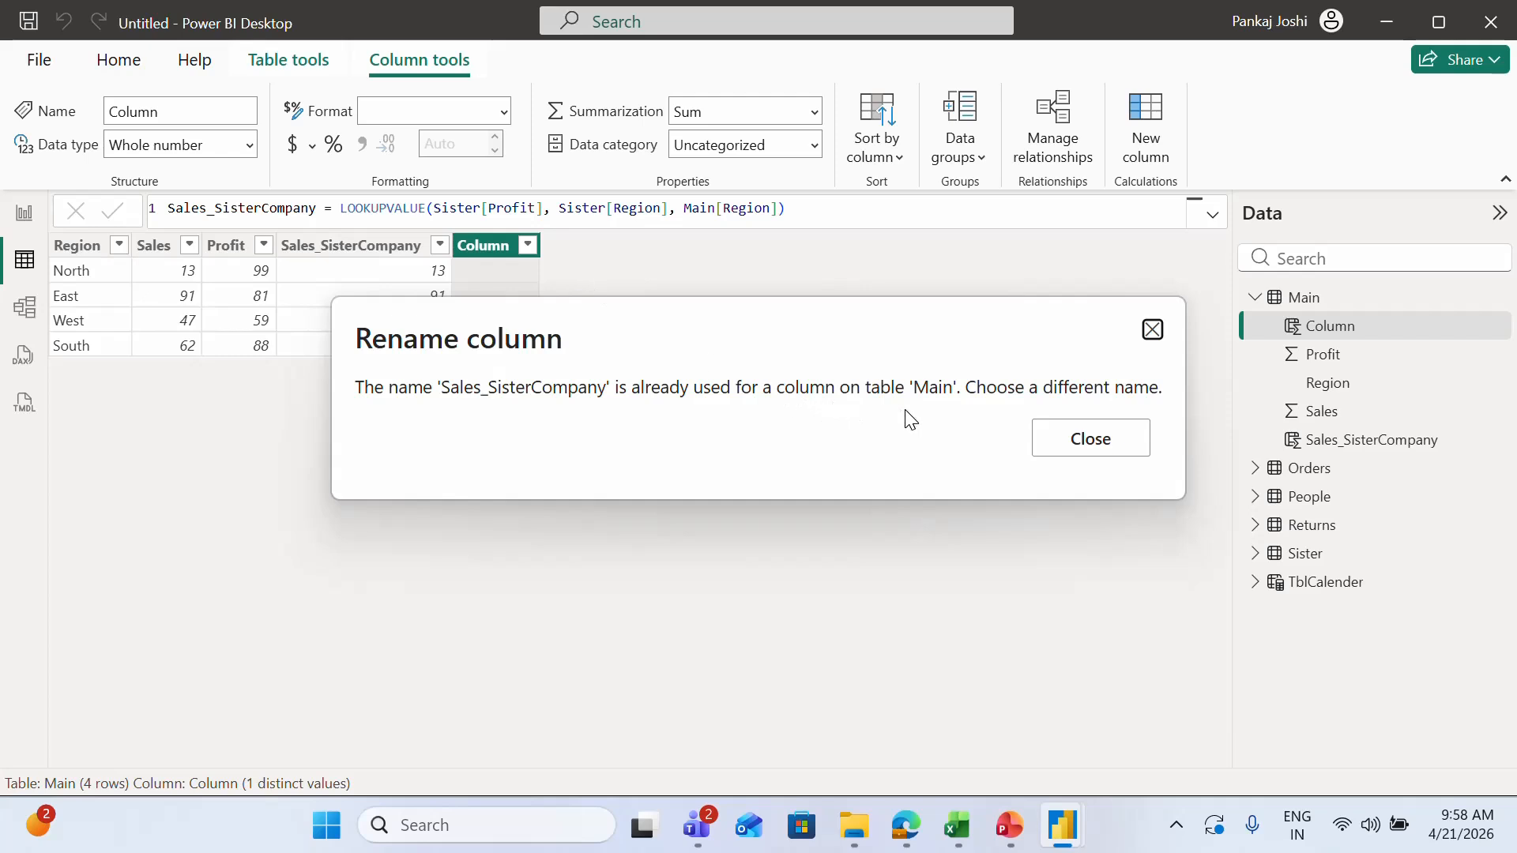
pyautogui.press('Escape')
pyautogui.click(318, 204)
pyautogui.doubleClick(316, 208)
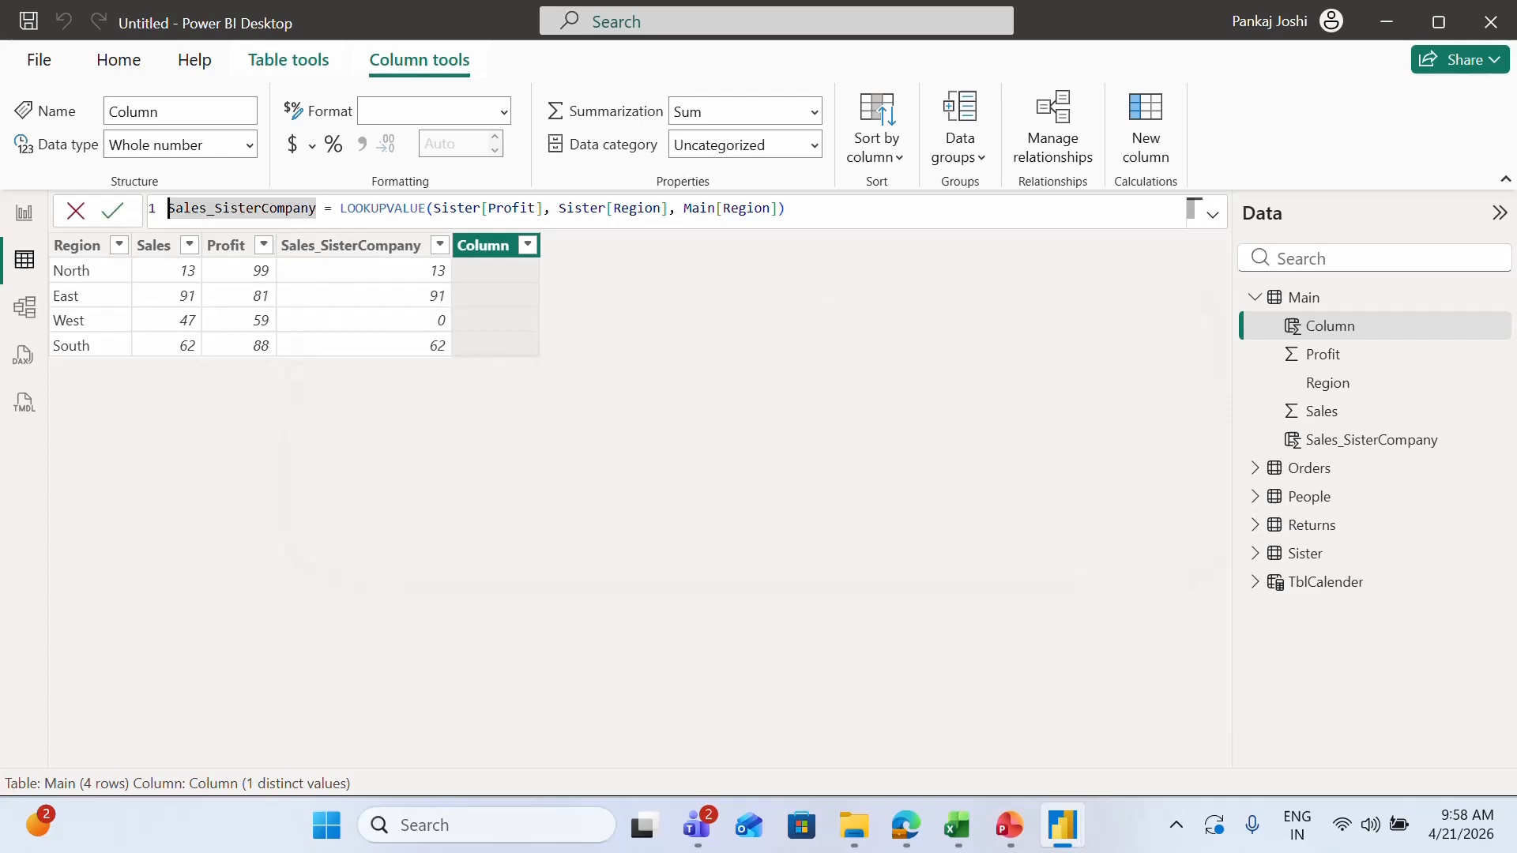
pyautogui.moveTo(168, 208); pyautogui.dragTo(207, 207)
pyautogui.write('Profit')
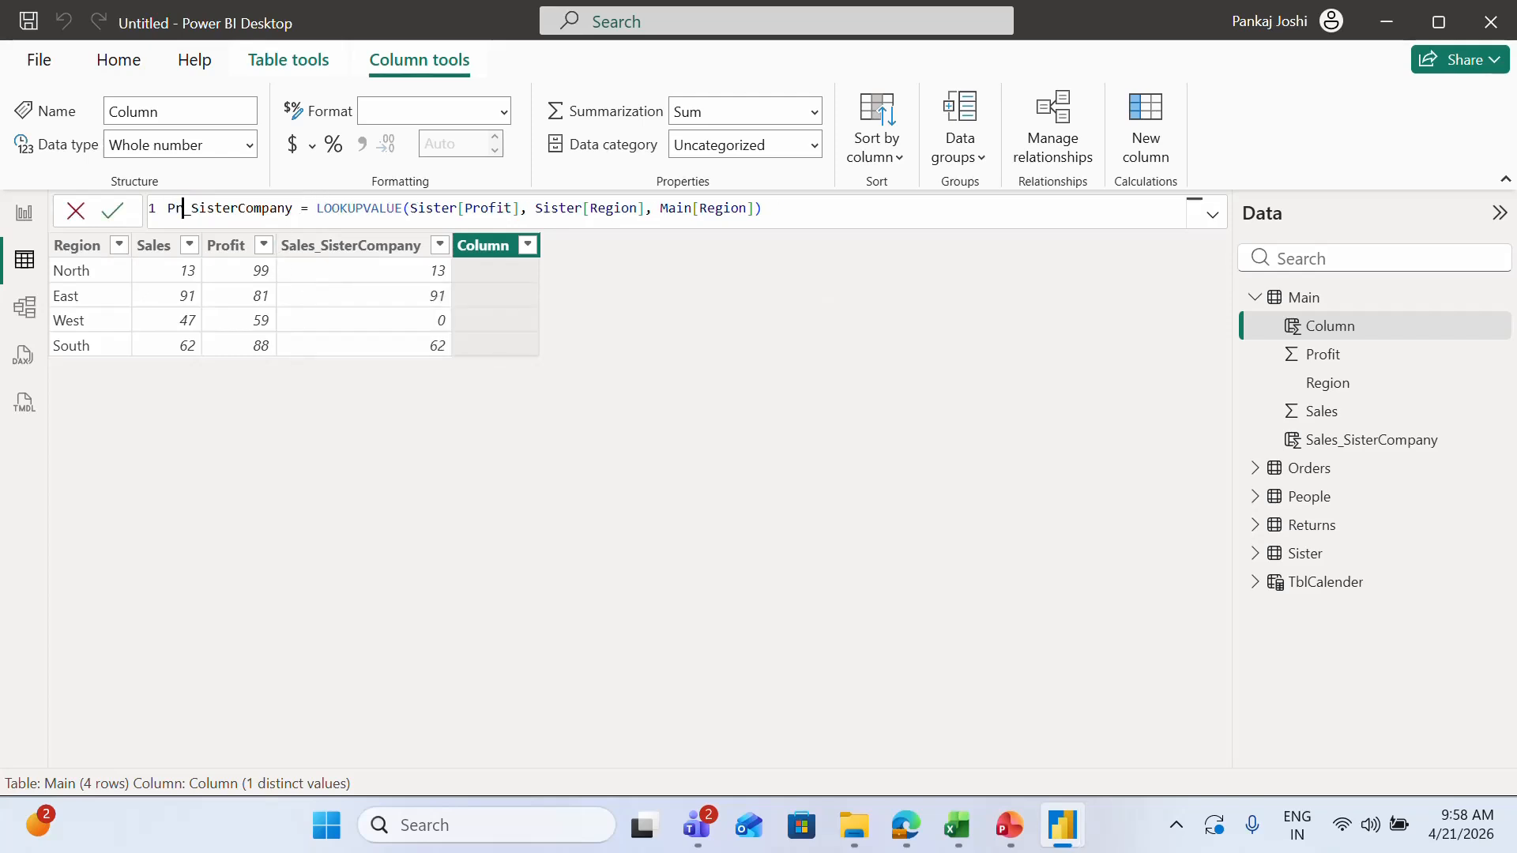
pyautogui.click(120, 212)
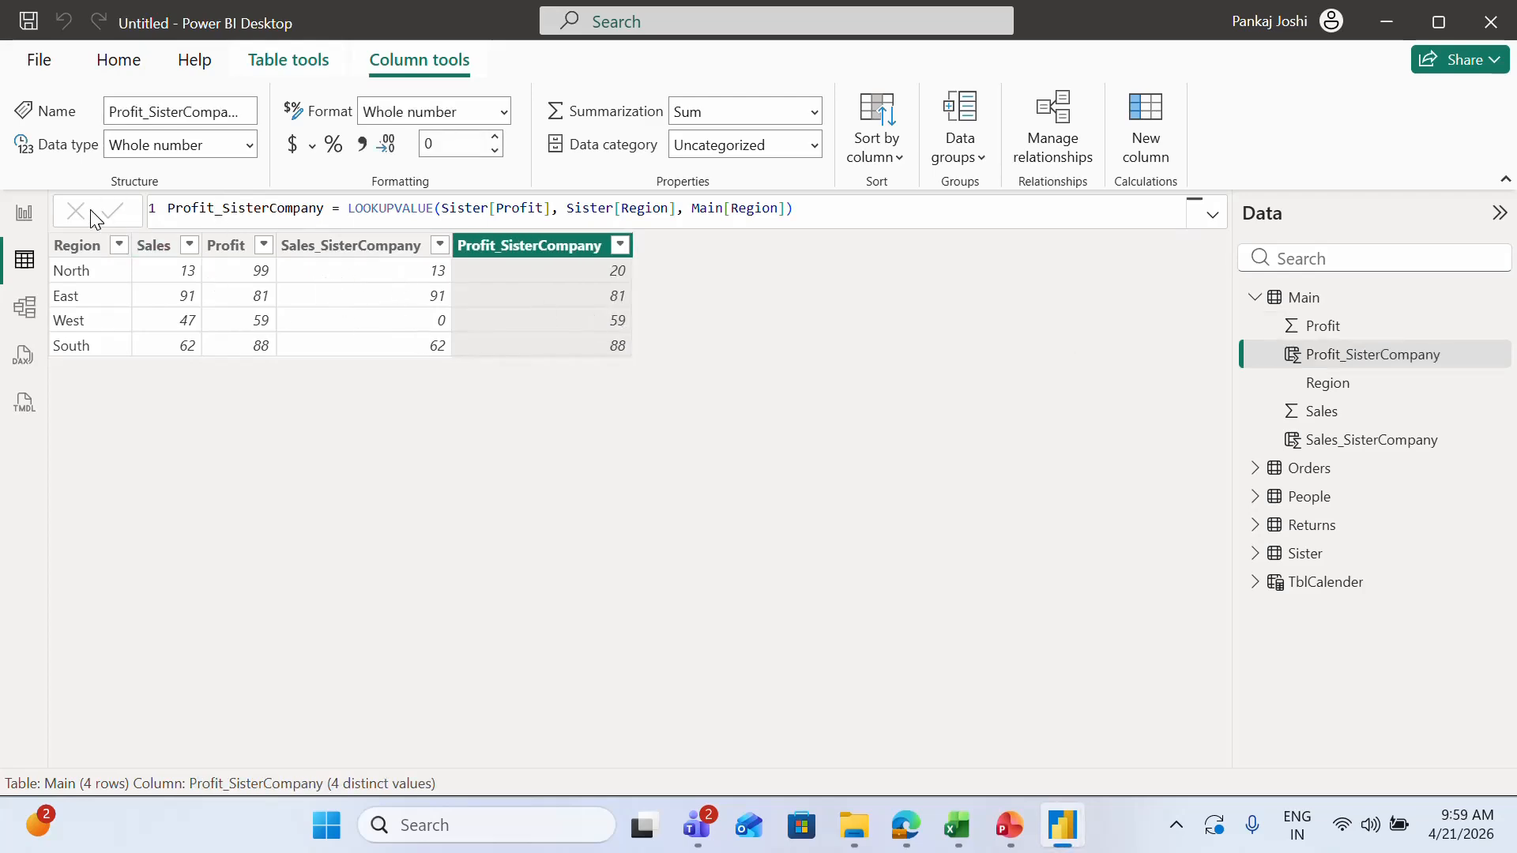
# Step: Copy the Category wise sales chart from the Main report page onto the Reconcillation page
pyautogui.click(24, 212)
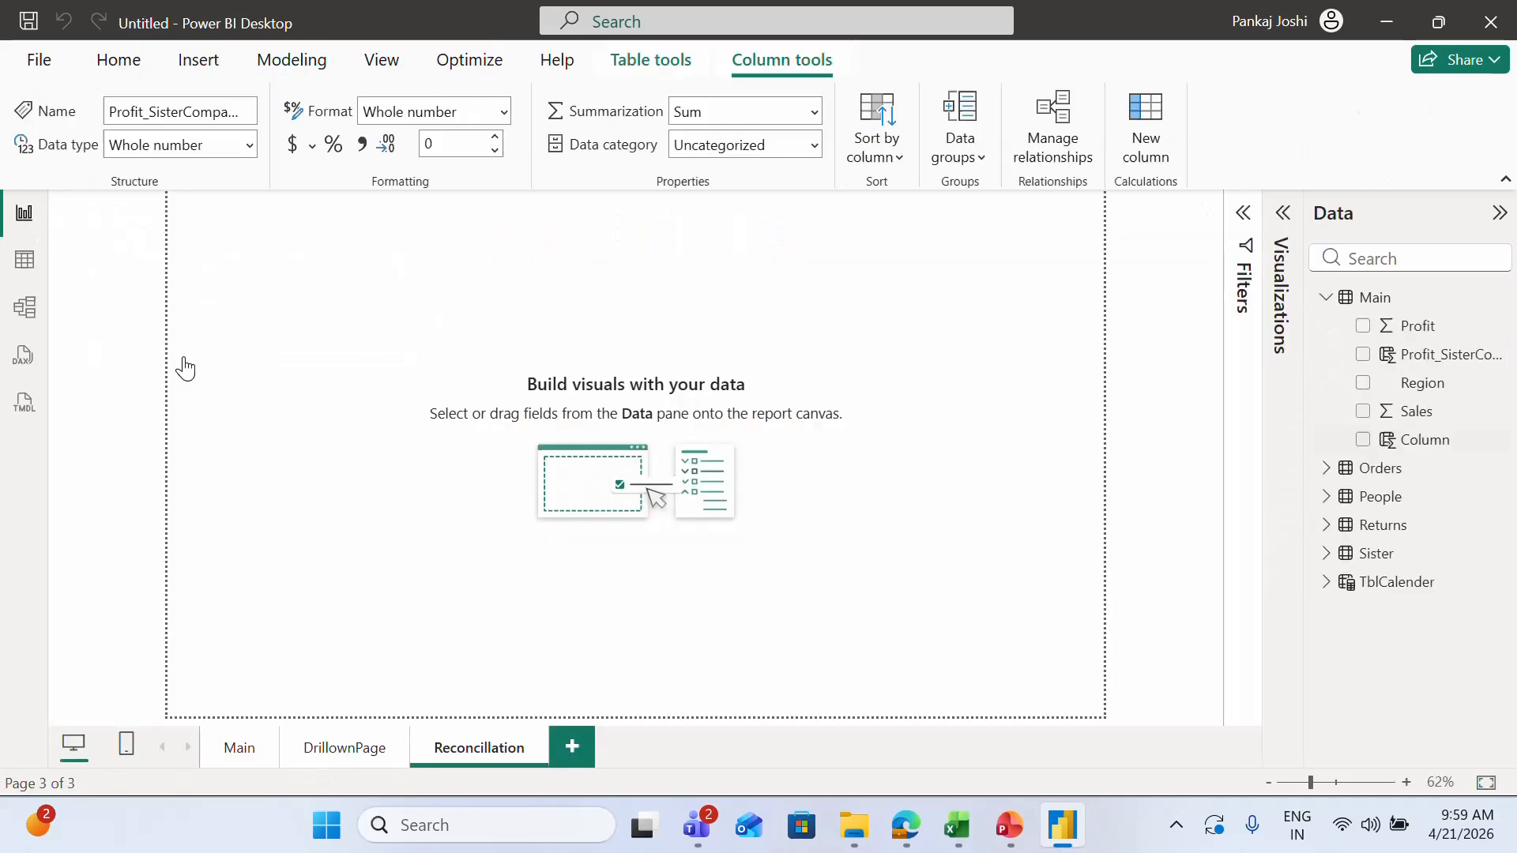
pyautogui.click(251, 746)
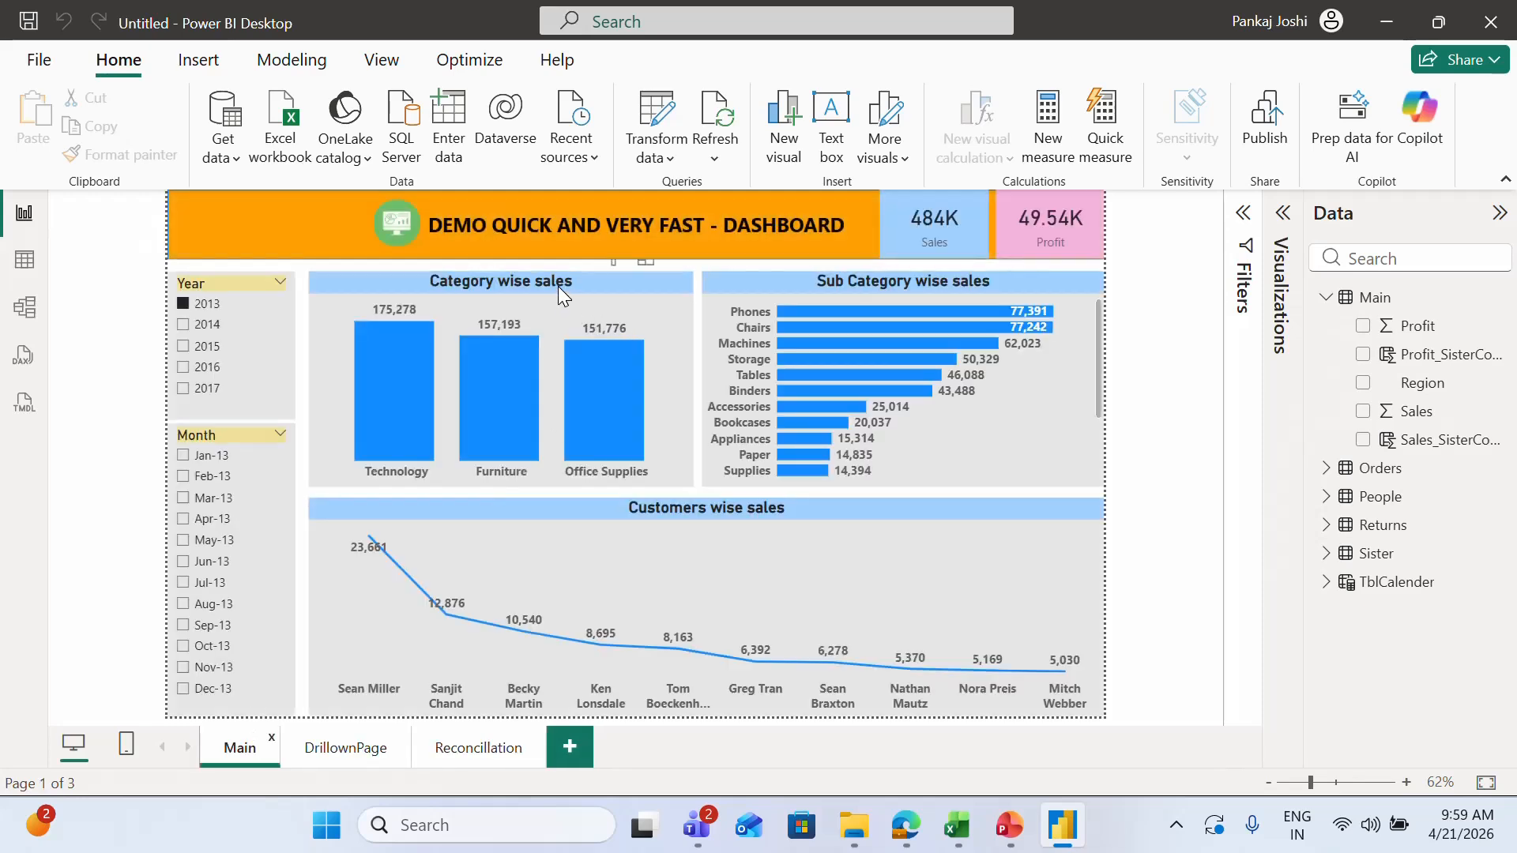
pyautogui.click(558, 286)
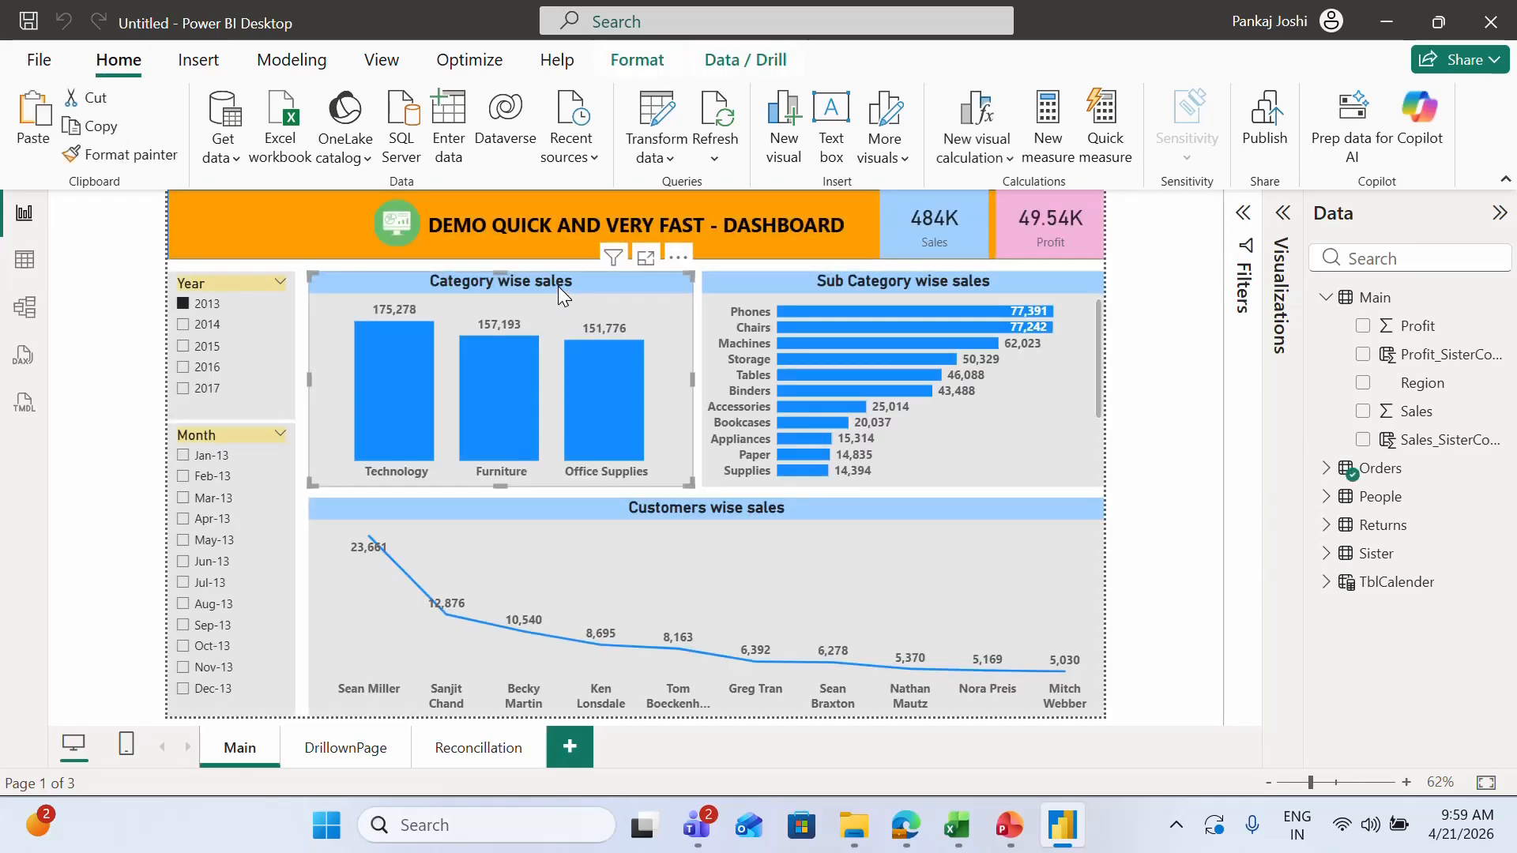
pyautogui.click(474, 749)
pyautogui.hotkey('ctrl', 'v')
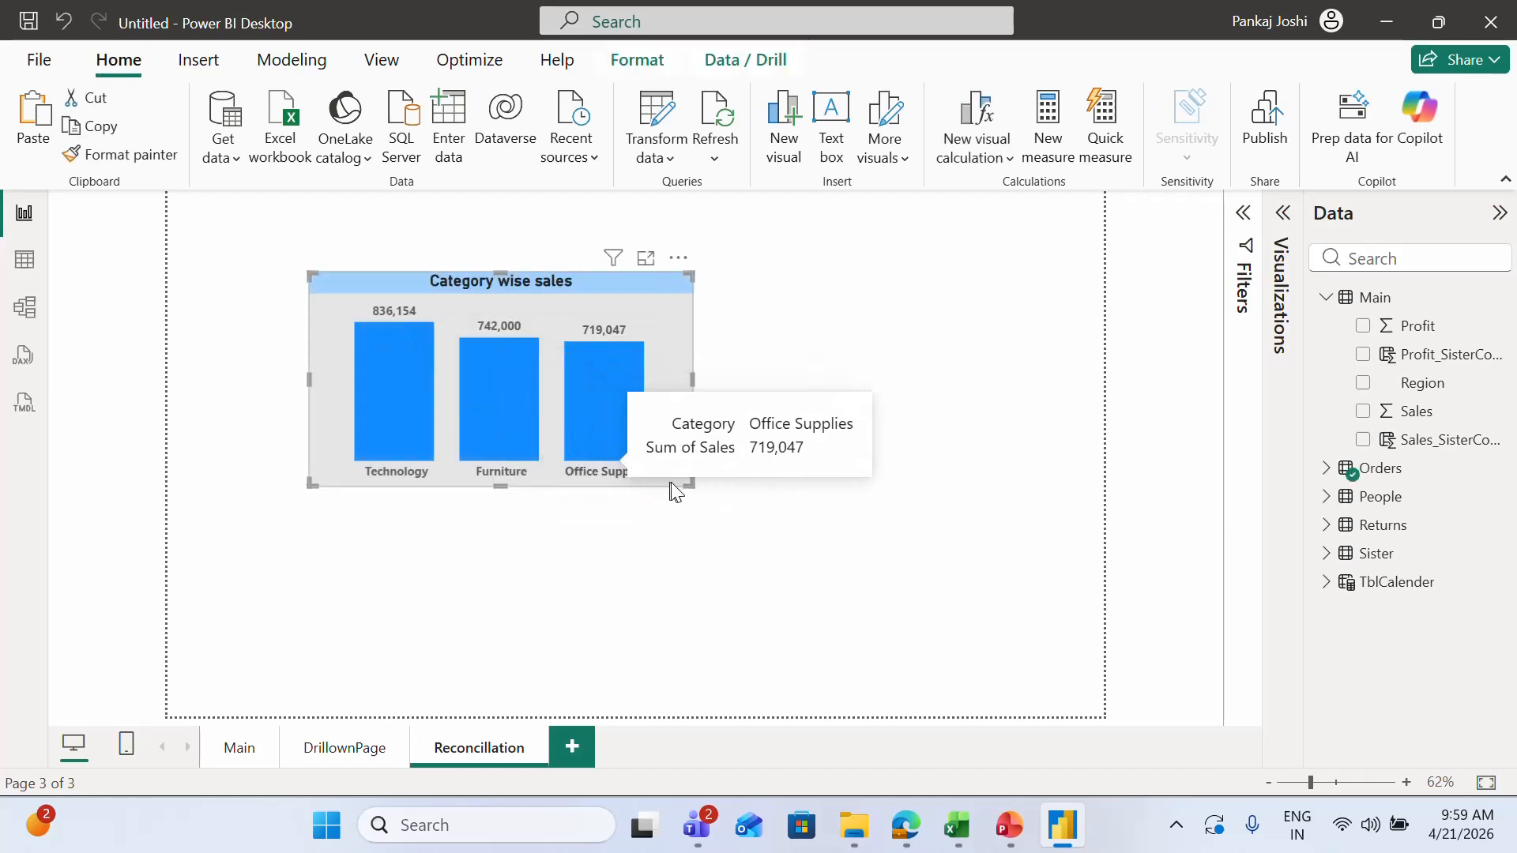
# Step: Enlarge the pasted Category wise sales chart so it covers most of the page, shifting it slightly sideways
pyautogui.moveTo(687, 484); pyautogui.dragTo(988, 609)
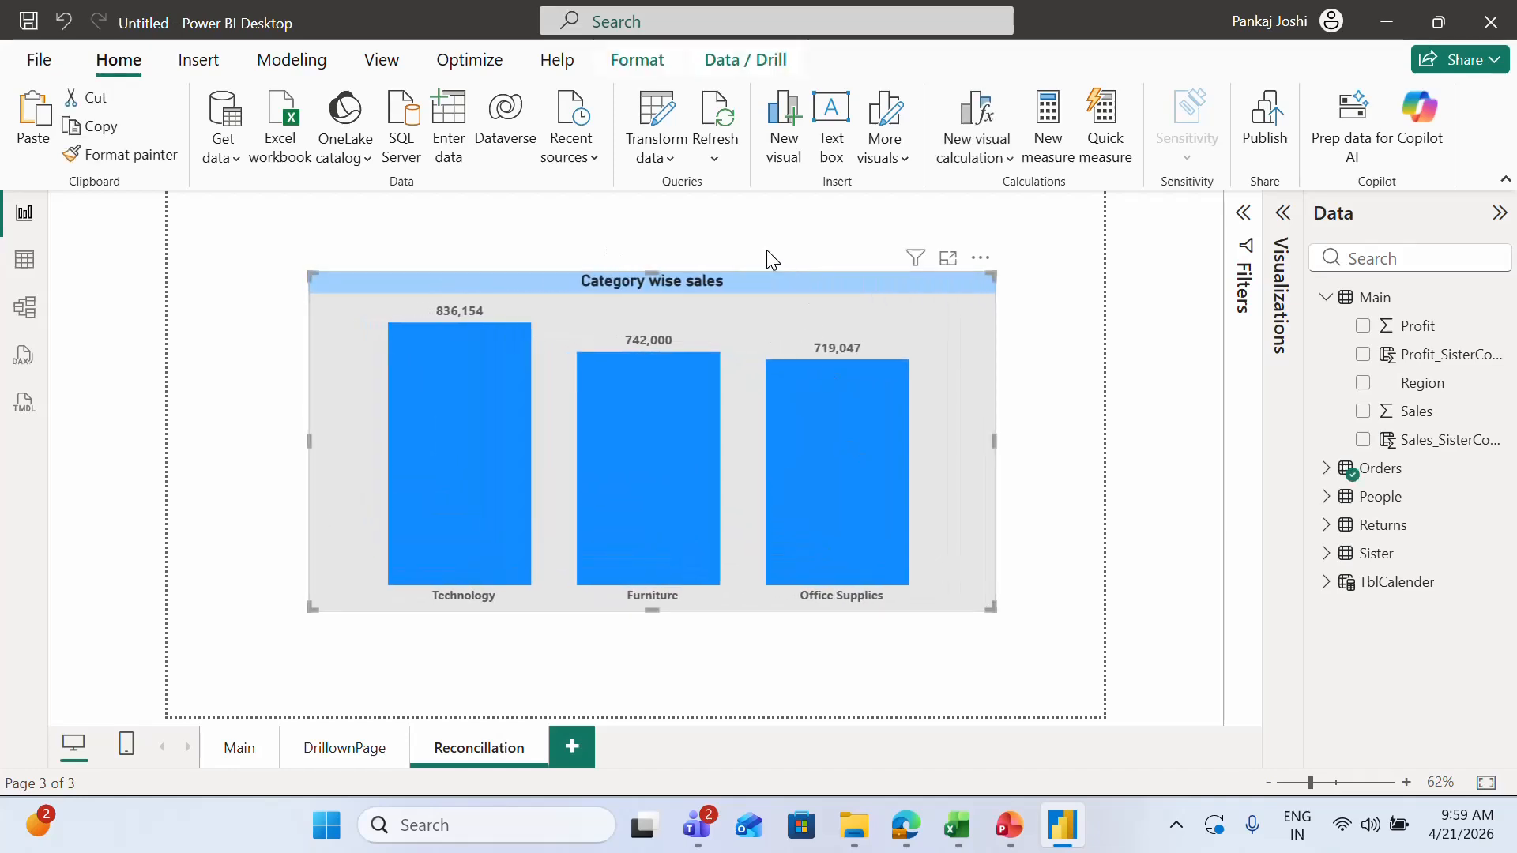
pyautogui.moveTo(750, 292); pyautogui.dragTo(732, 292)
pyautogui.rightClick(732, 293)
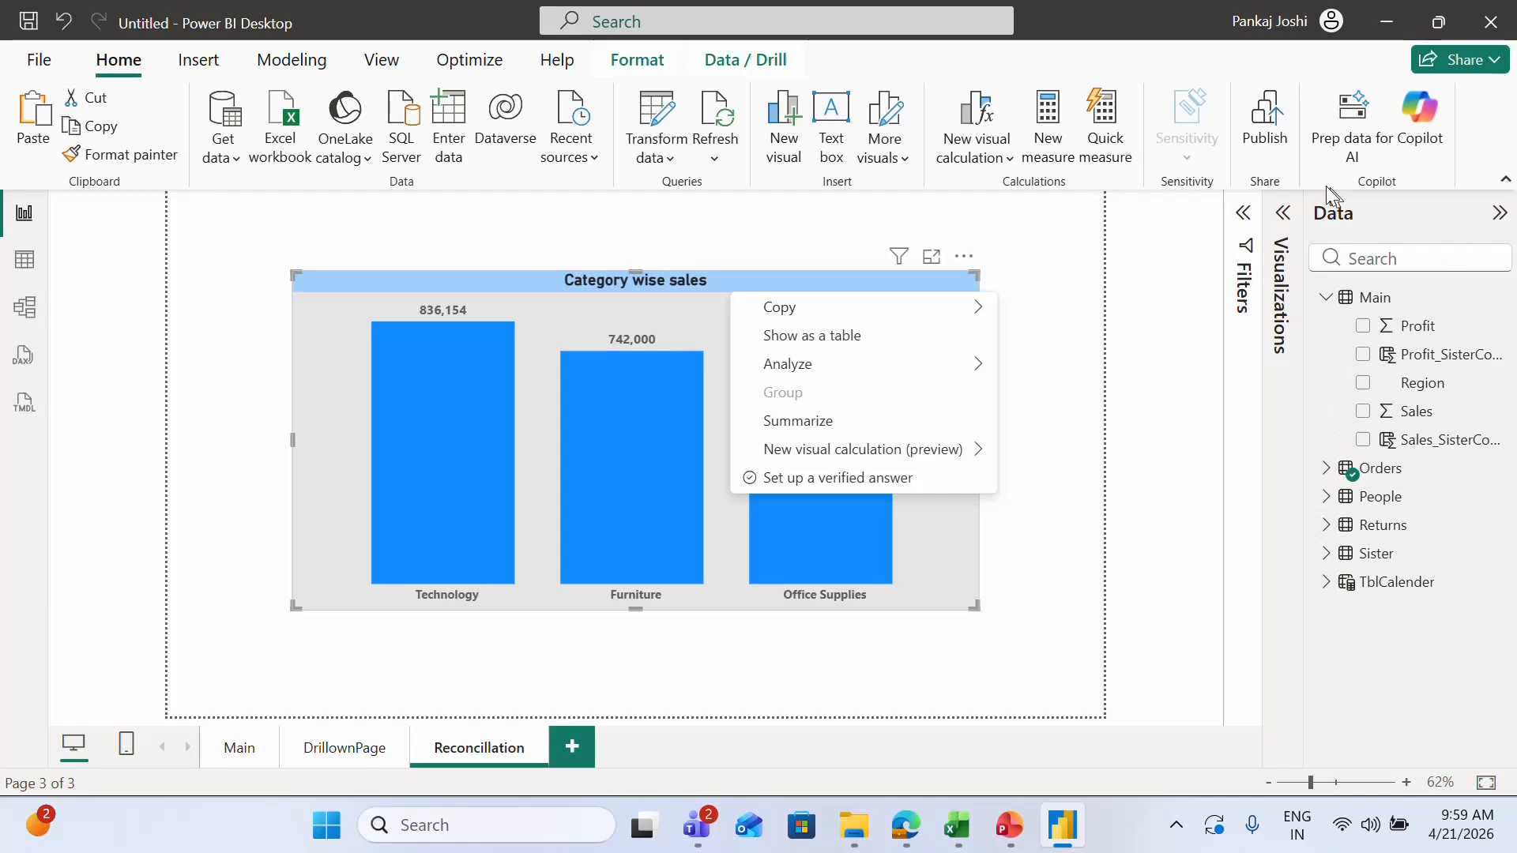
# Step: Replace the chart's fields with Region on the X-axis and Sales and Sales_SisterCompany from the Main table on the Y-axis
pyautogui.click(1282, 213)
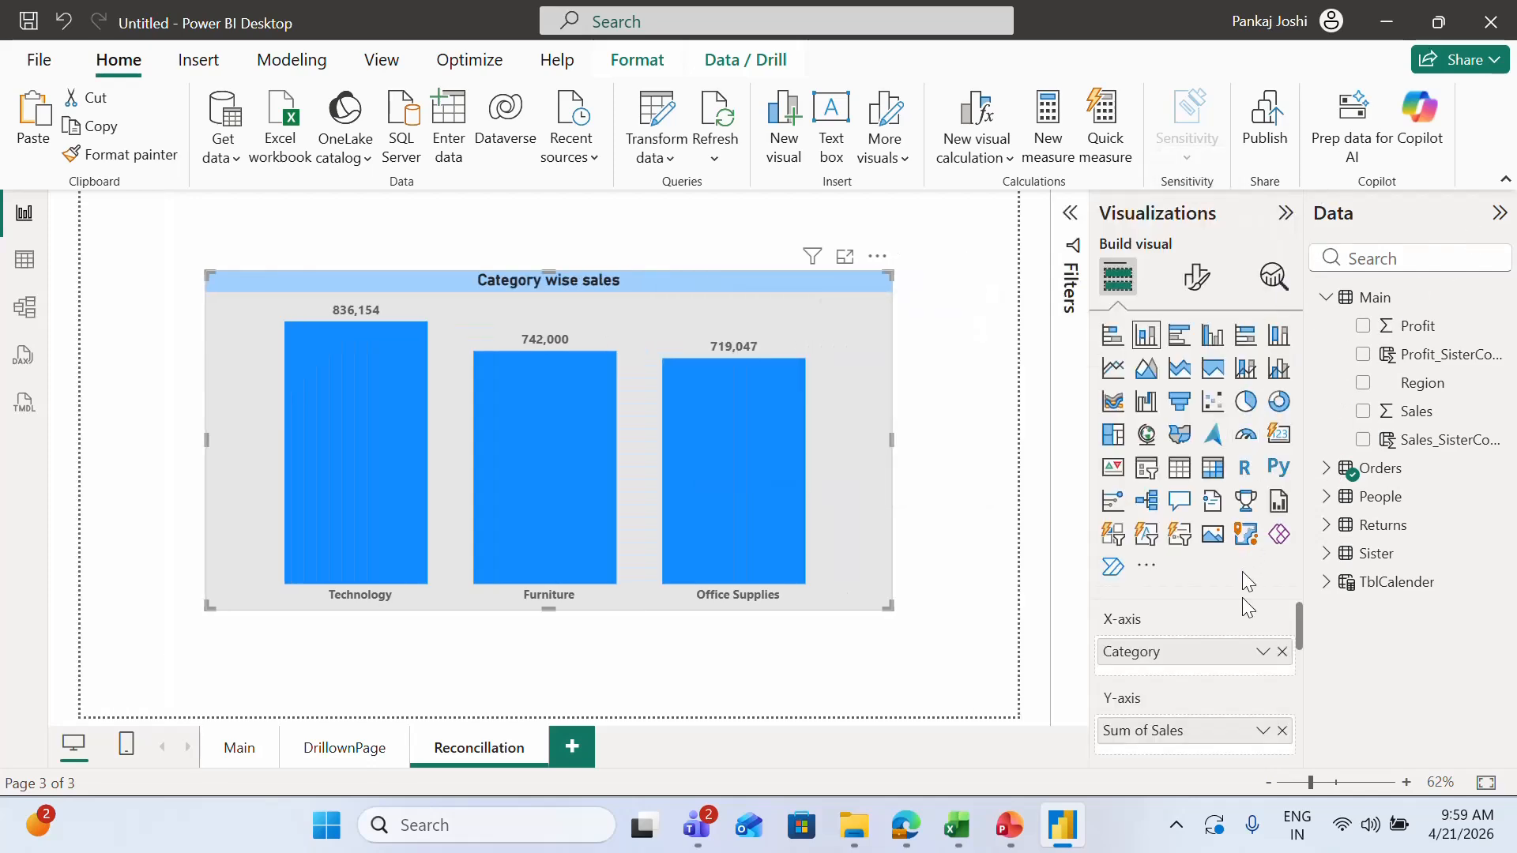
pyautogui.click(1282, 652)
pyautogui.click(1281, 723)
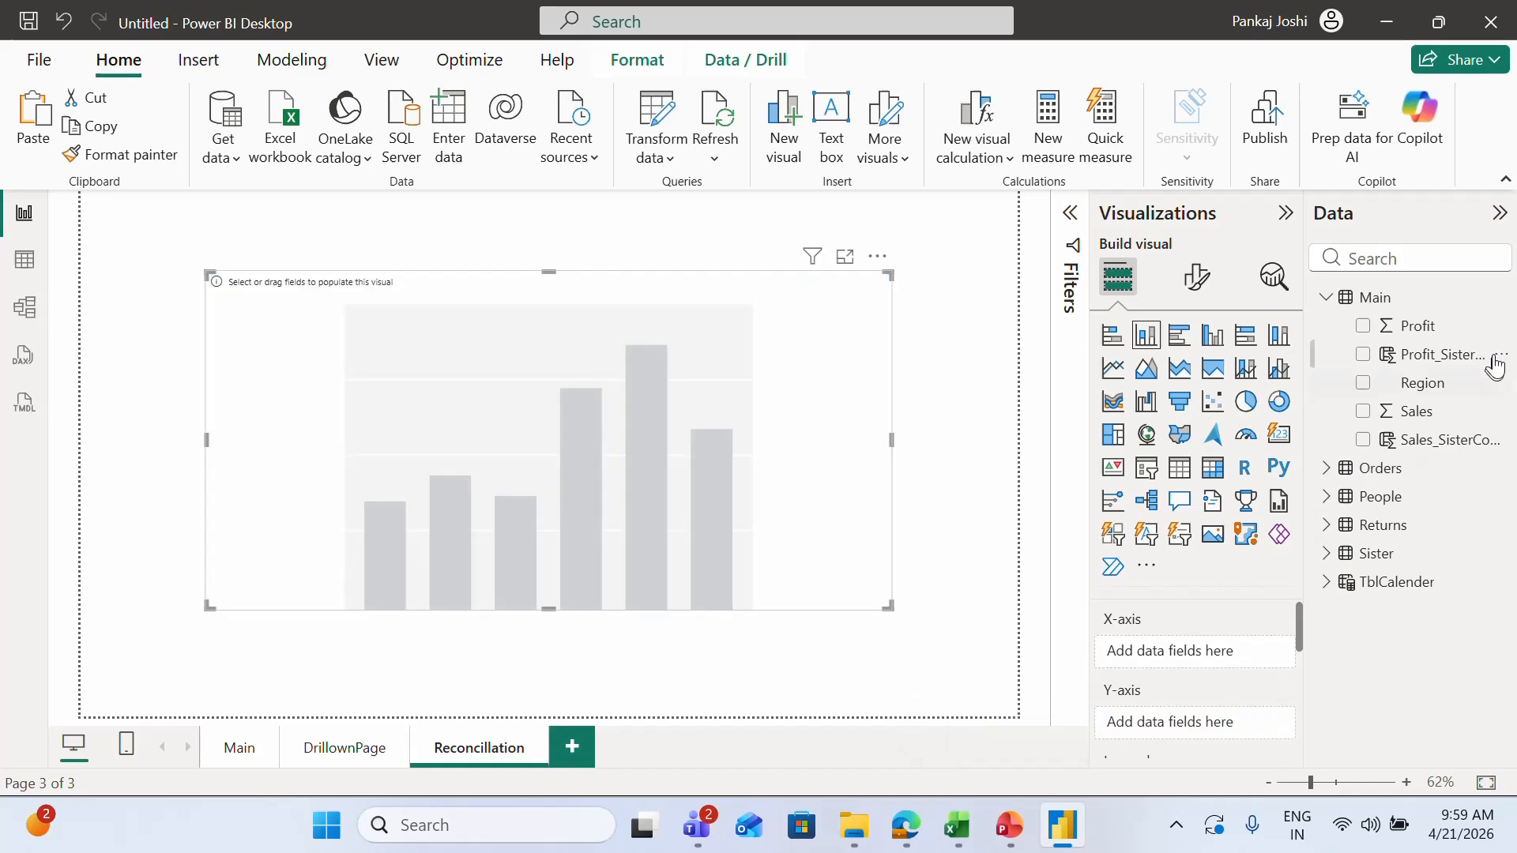
pyautogui.moveTo(1455, 382); pyautogui.dragTo(1244, 656)
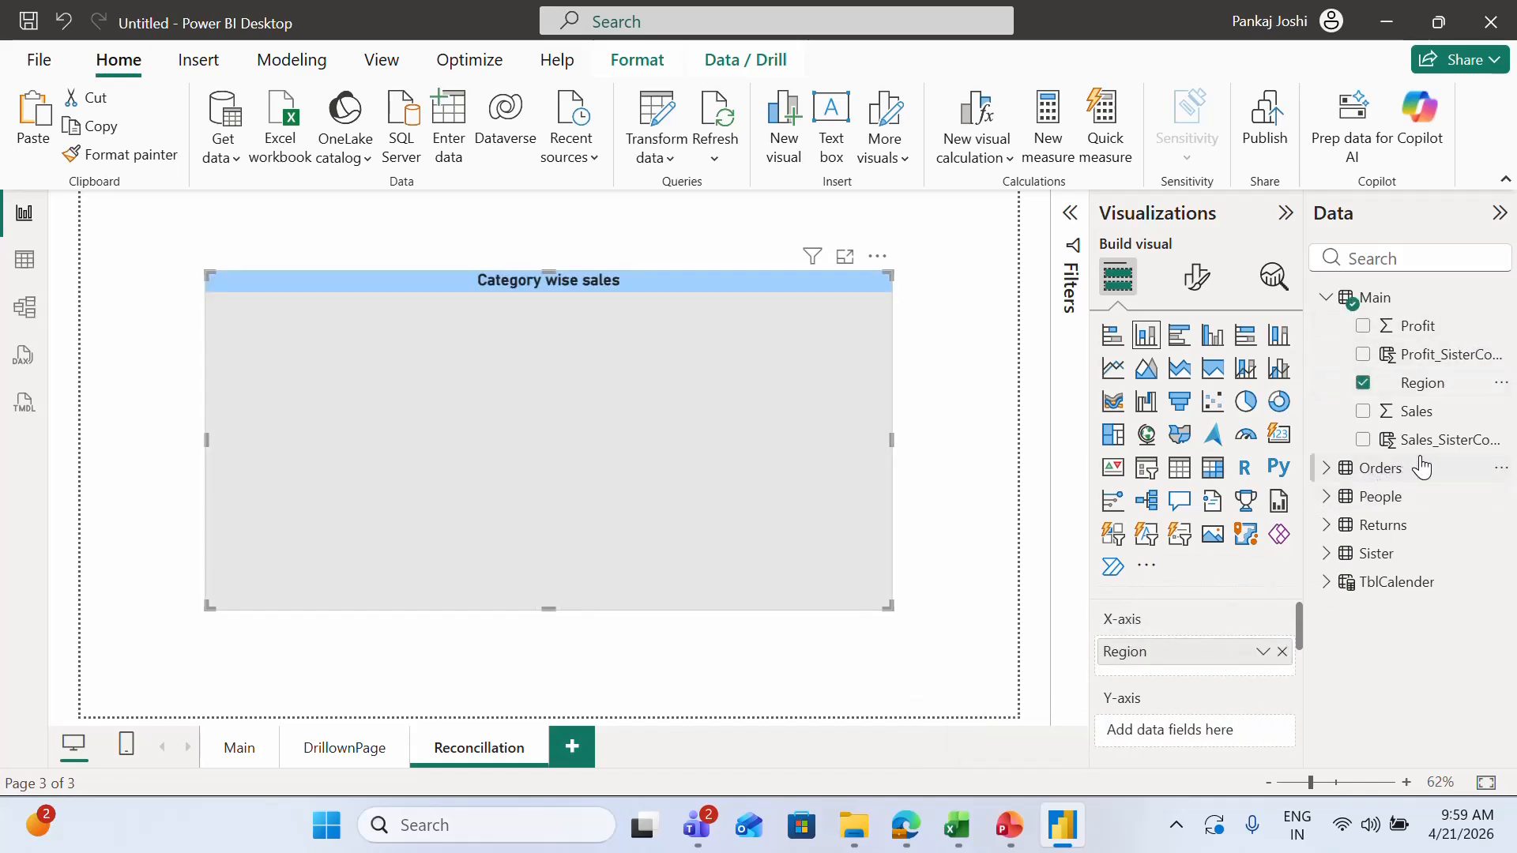
pyautogui.moveTo(1410, 413); pyautogui.dragTo(1222, 751)
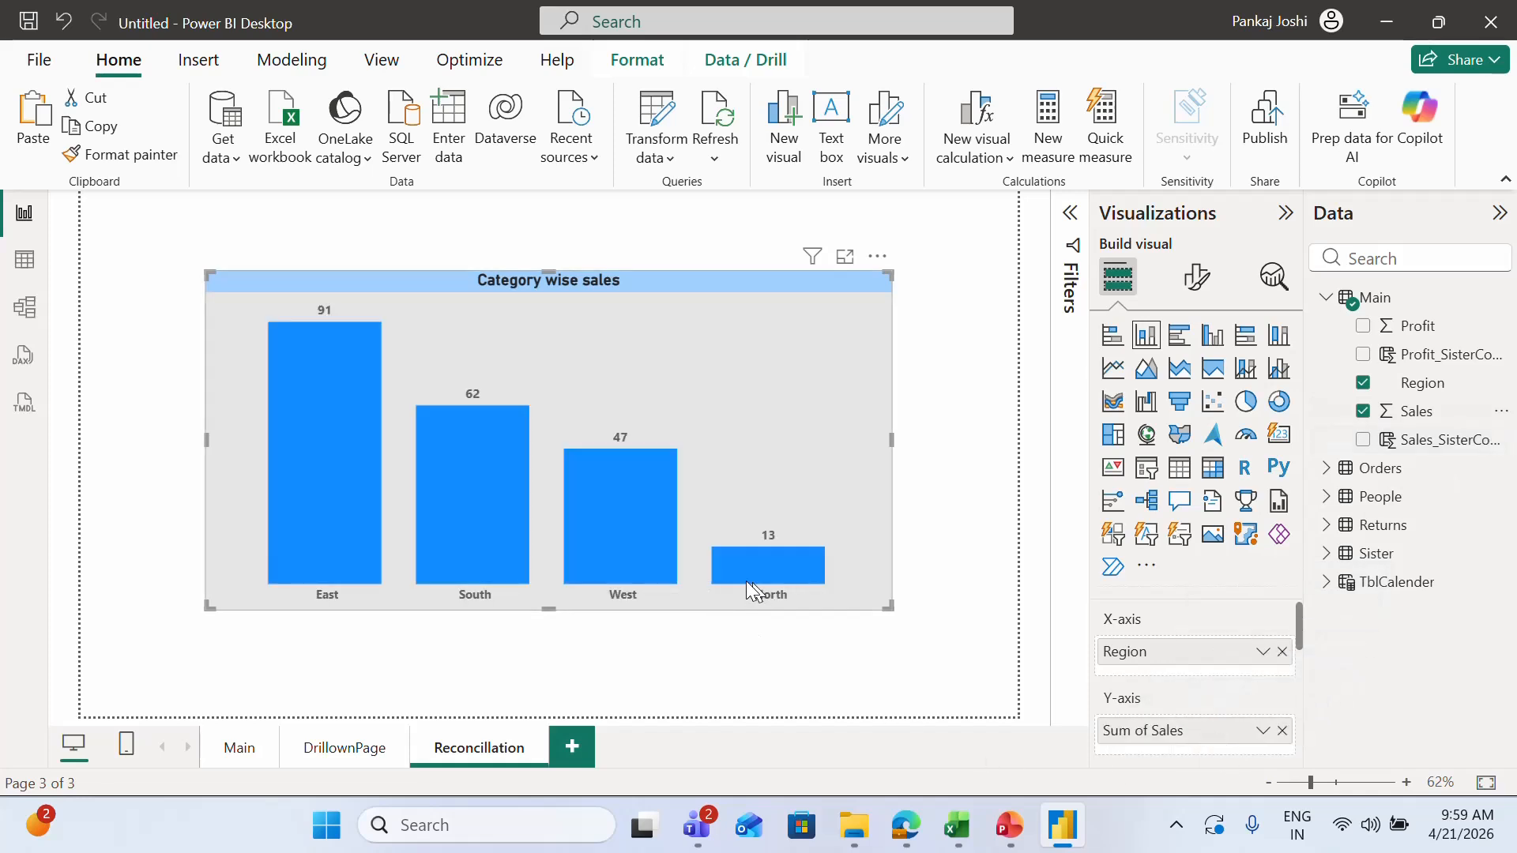
pyautogui.moveTo(1452, 448); pyautogui.dragTo(1259, 739)
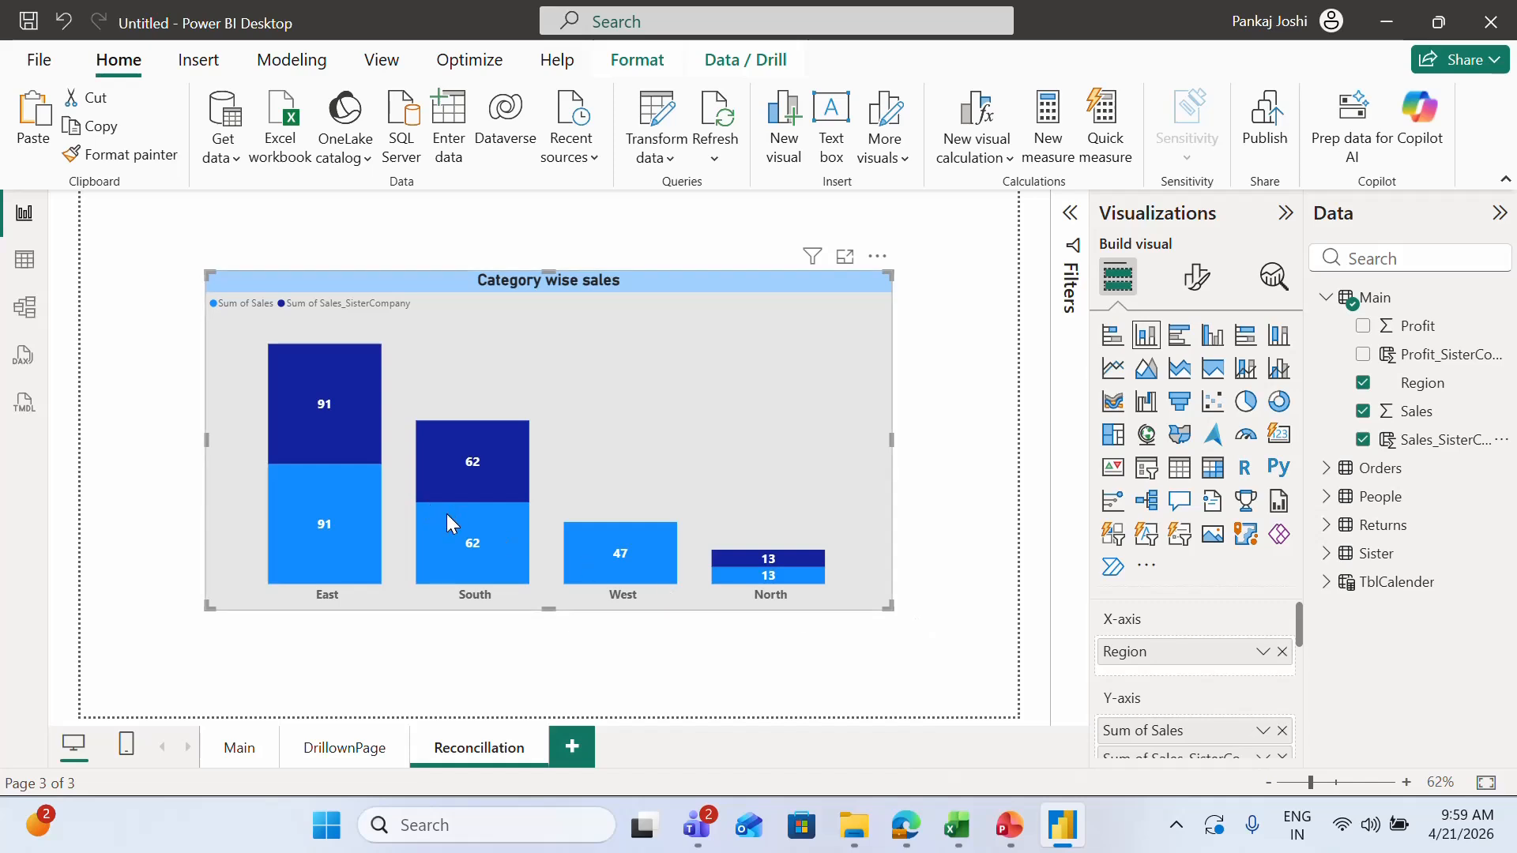
# Step: Change the visual to a clustered column chart and fit it across the full width of the page's upper half
pyautogui.click(1214, 337)
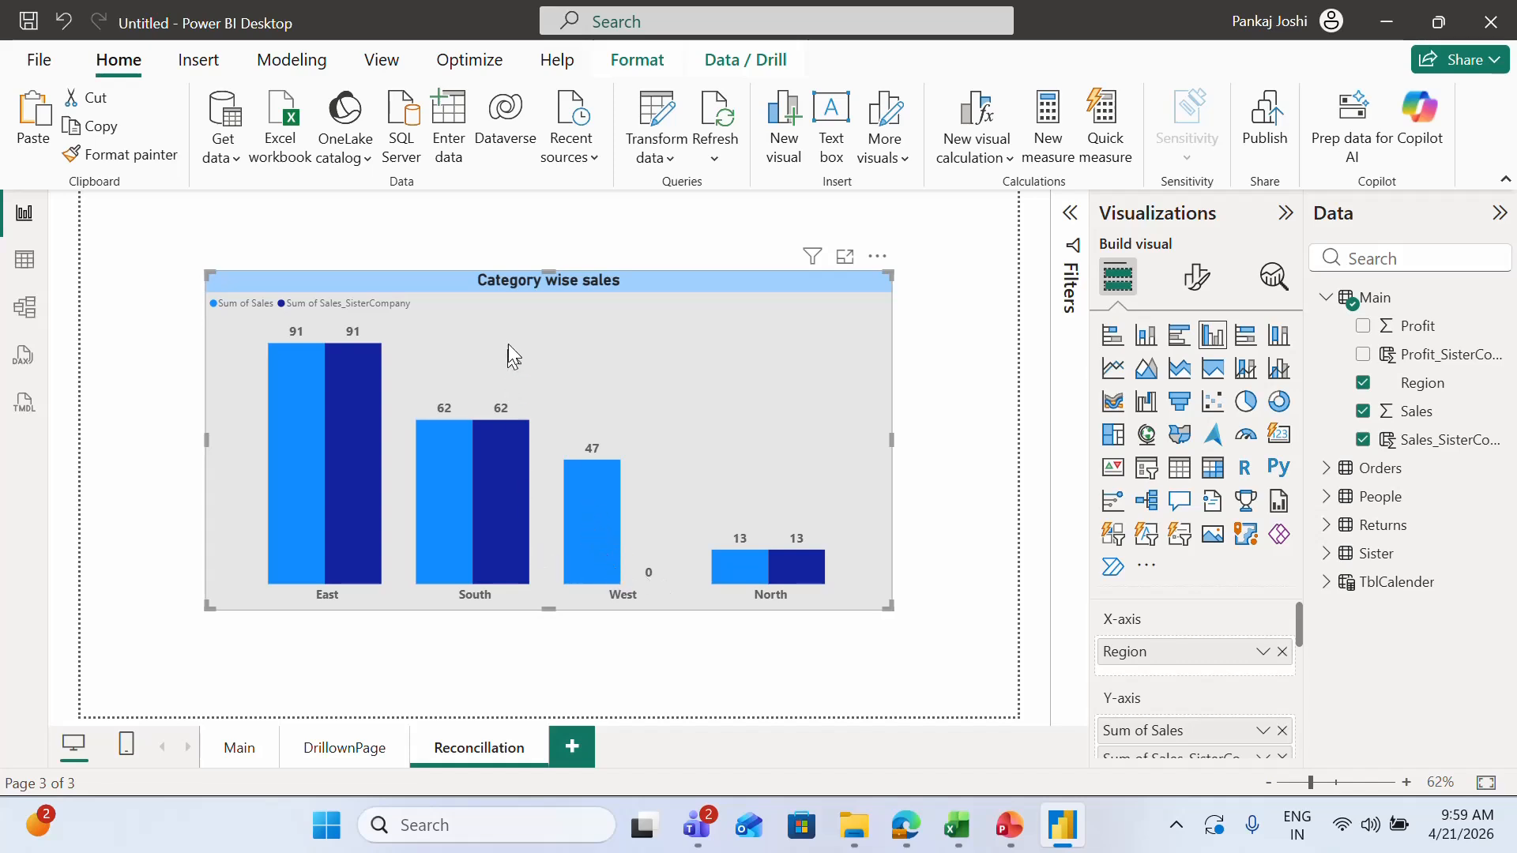
pyautogui.moveTo(515, 283); pyautogui.dragTo(394, 209)
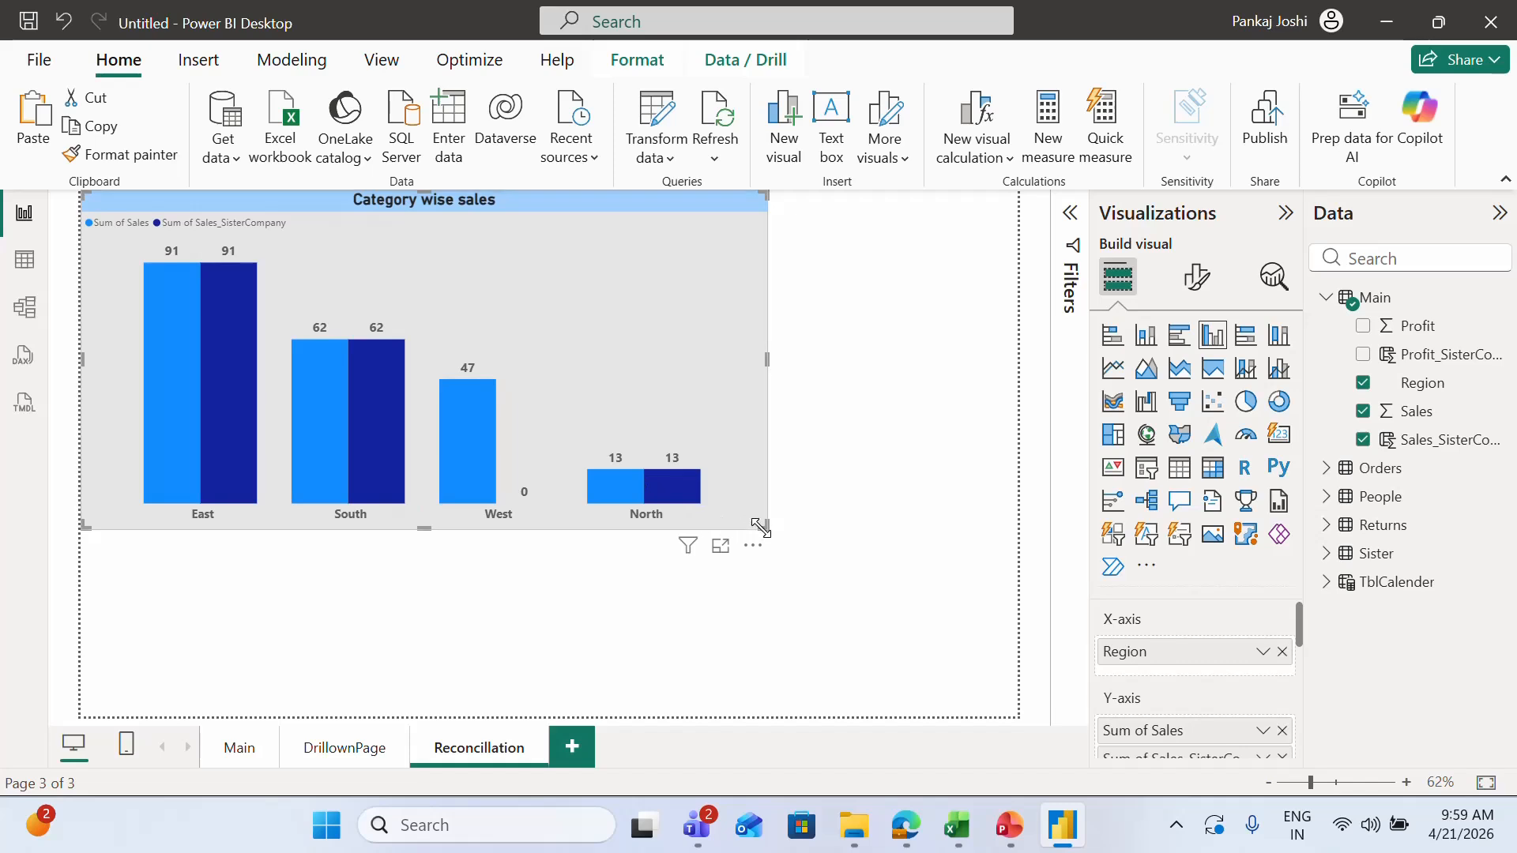
pyautogui.moveTo(764, 527); pyautogui.dragTo(1016, 459)
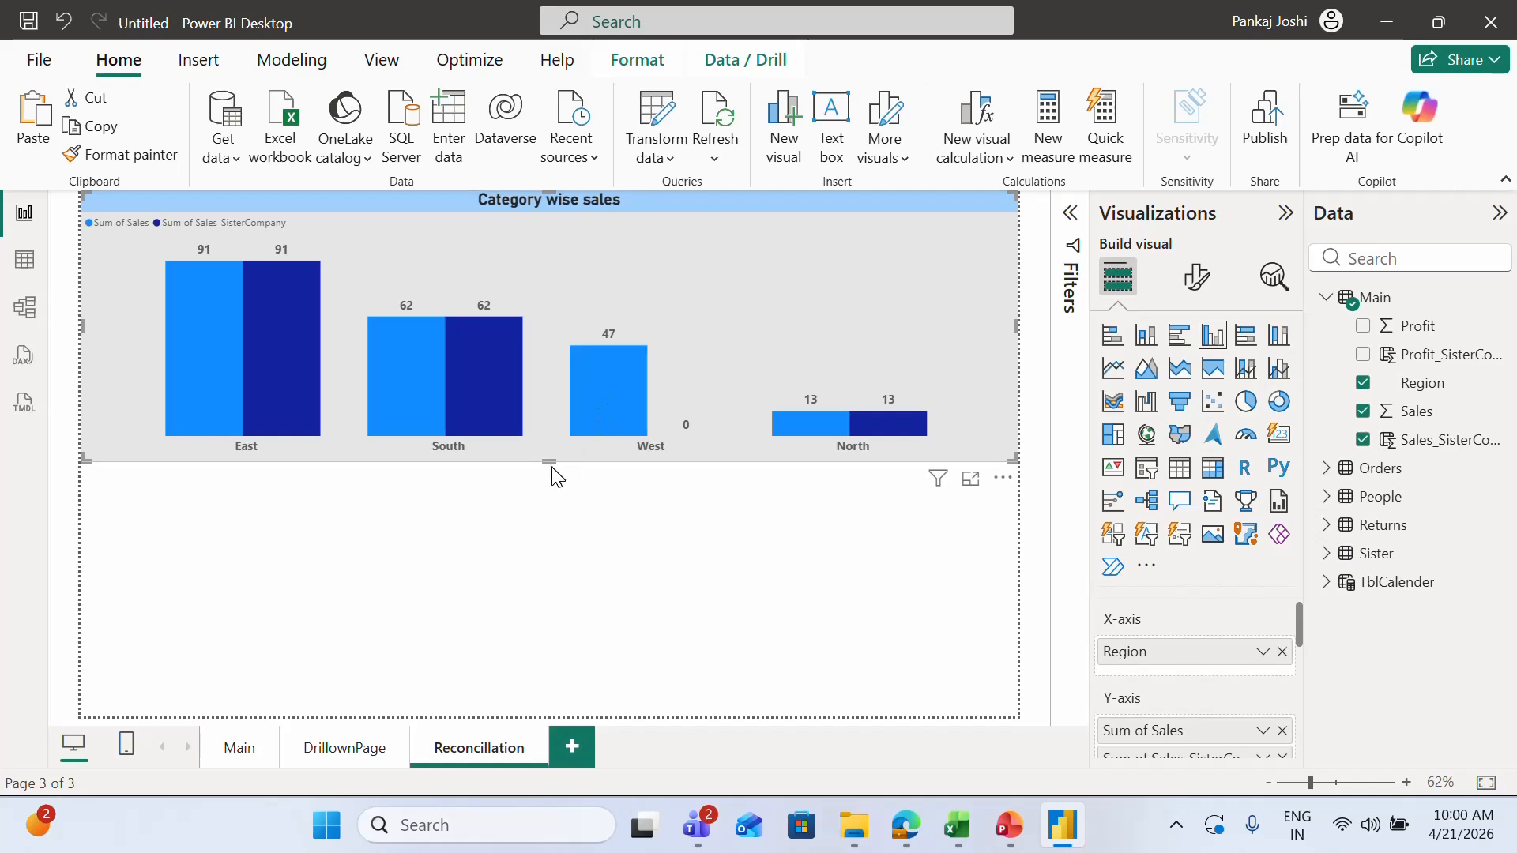
pyautogui.moveTo(548, 461); pyautogui.dragTo(545, 449)
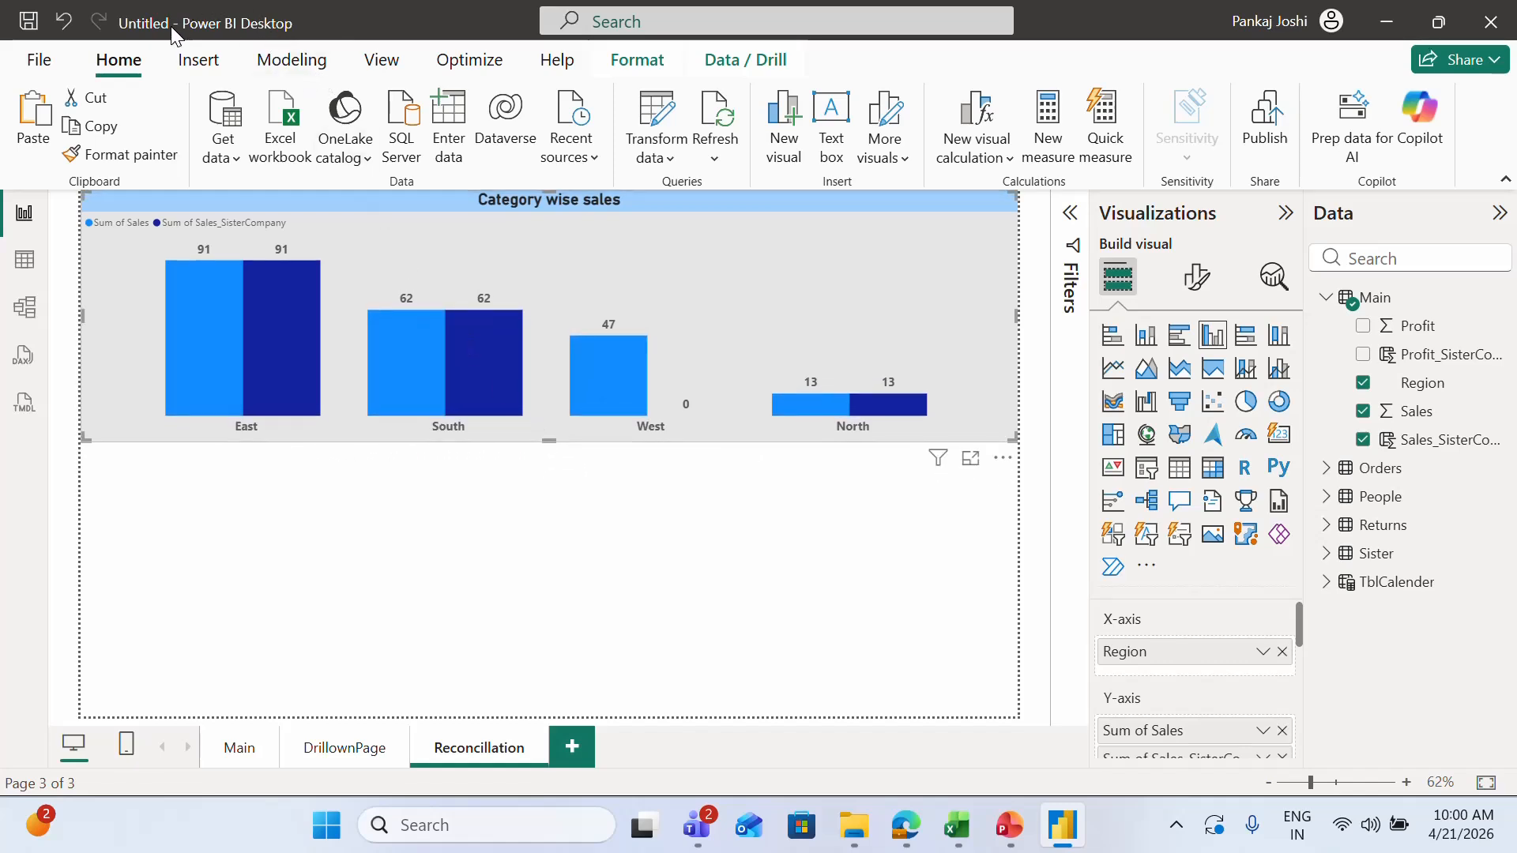
pyautogui.click(448, 569)
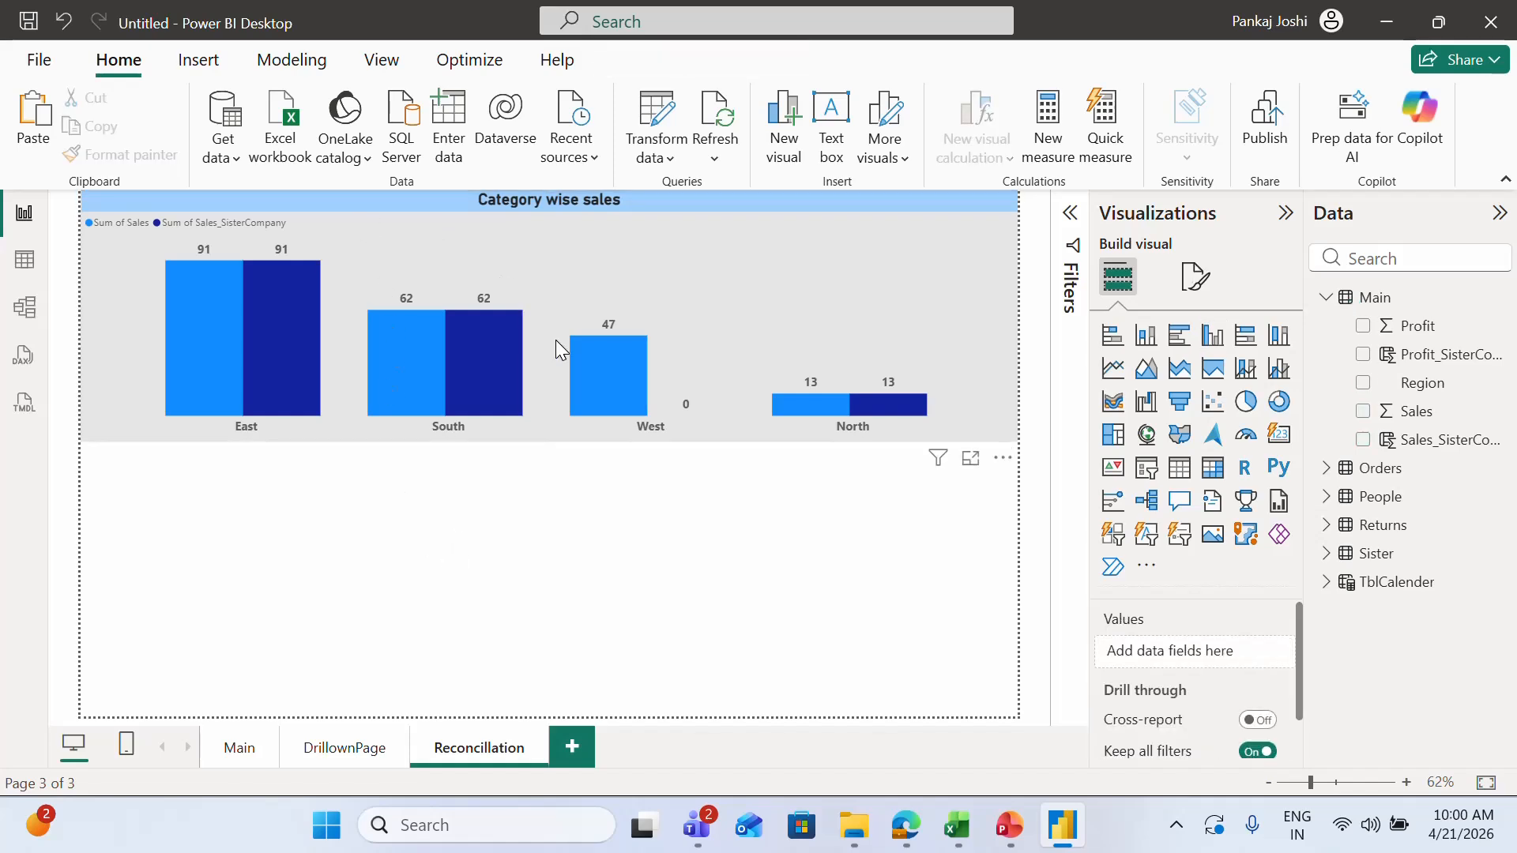
# Step: Save the report as Power BI Quick Demo - Dashboard in the Power BI 21st Apr folder on this device
pyautogui.hotkey('ctrl', 's')
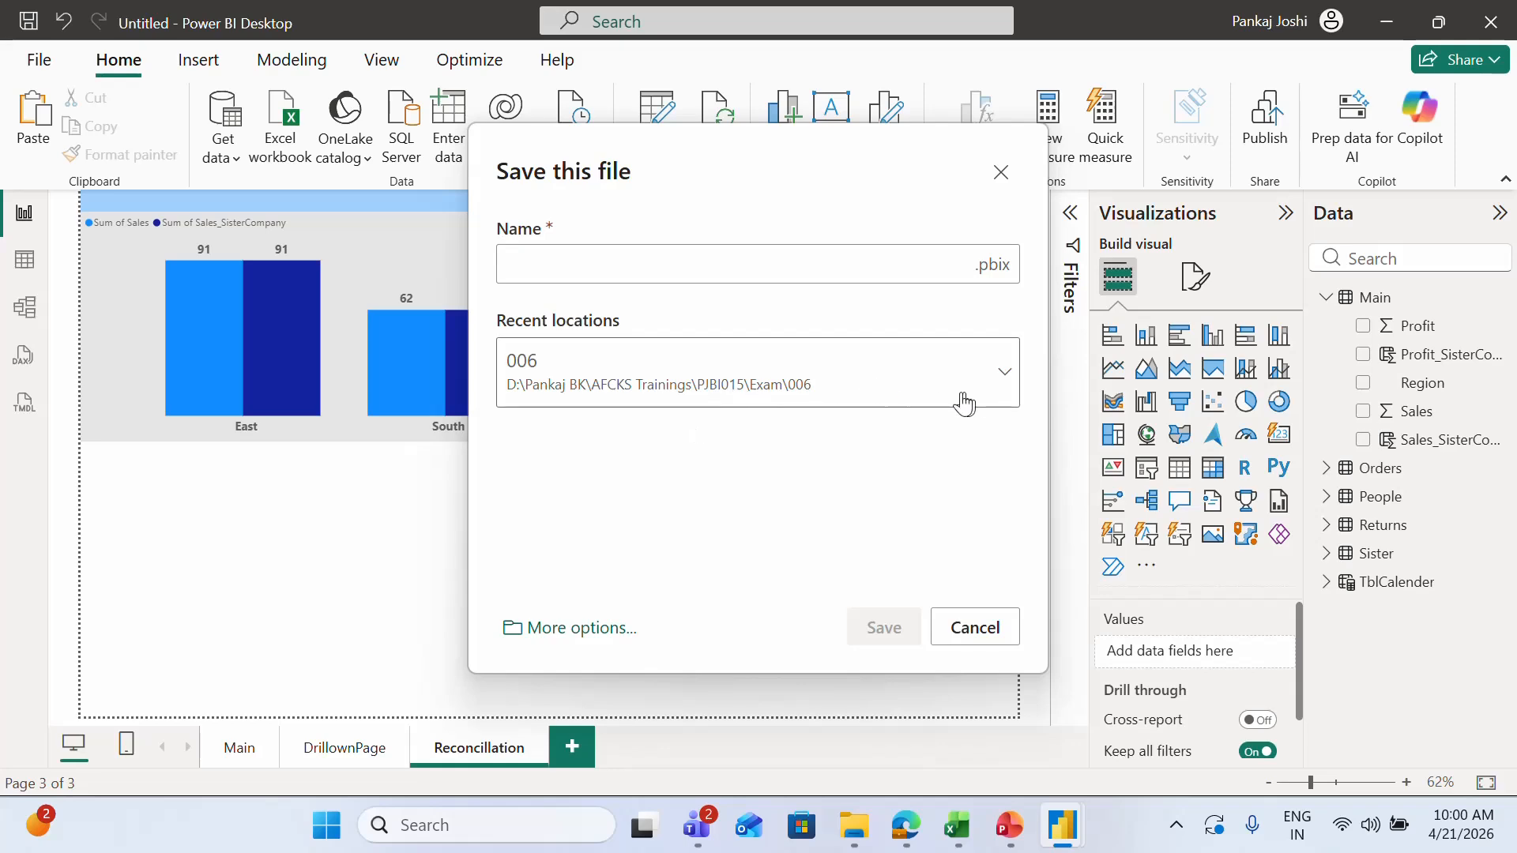
pyautogui.click(1000, 390)
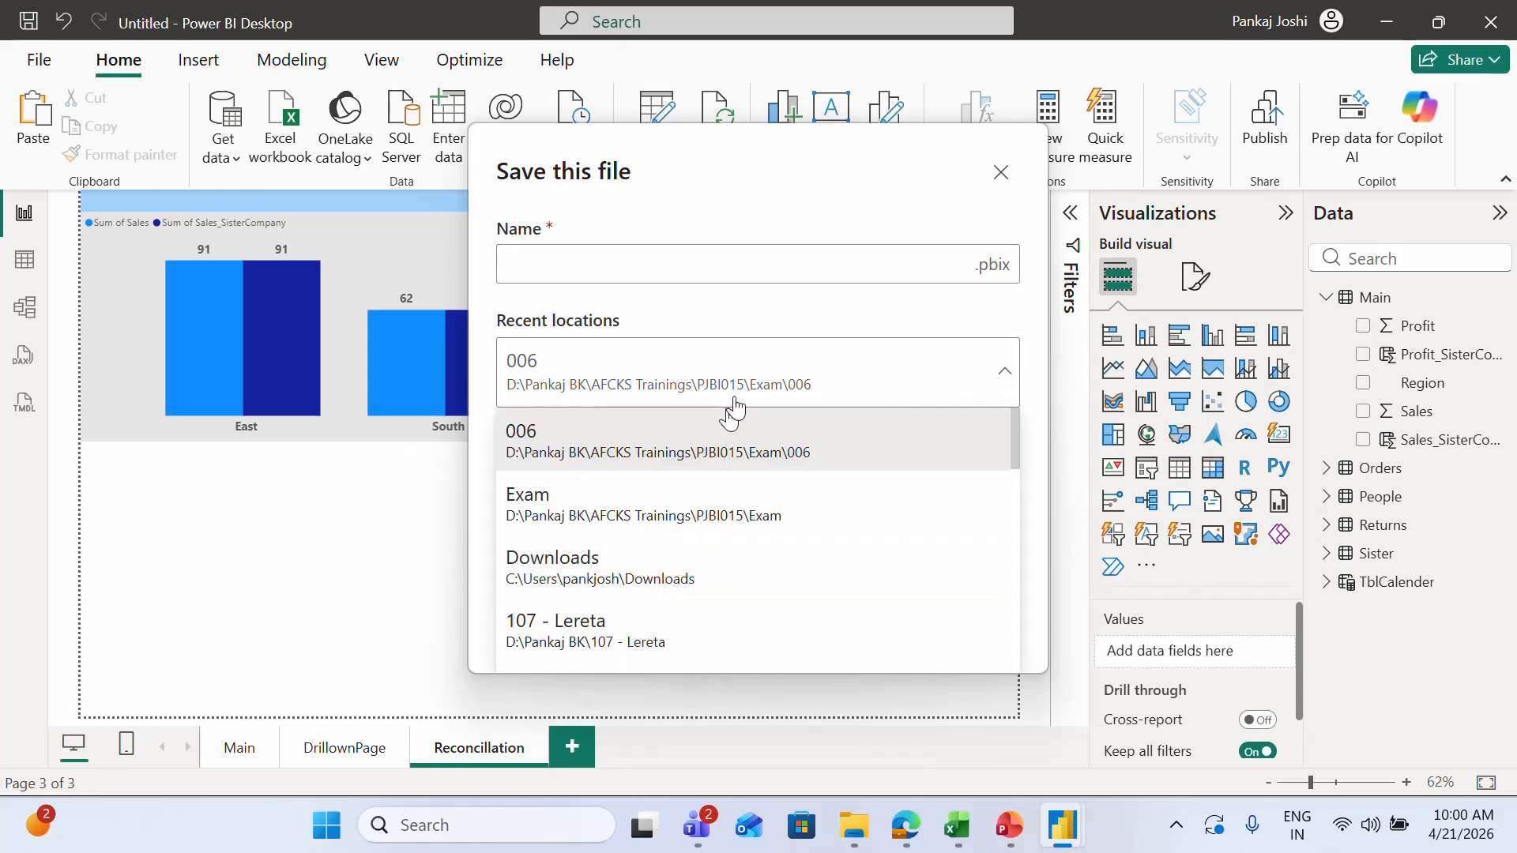
pyautogui.press('Escape')
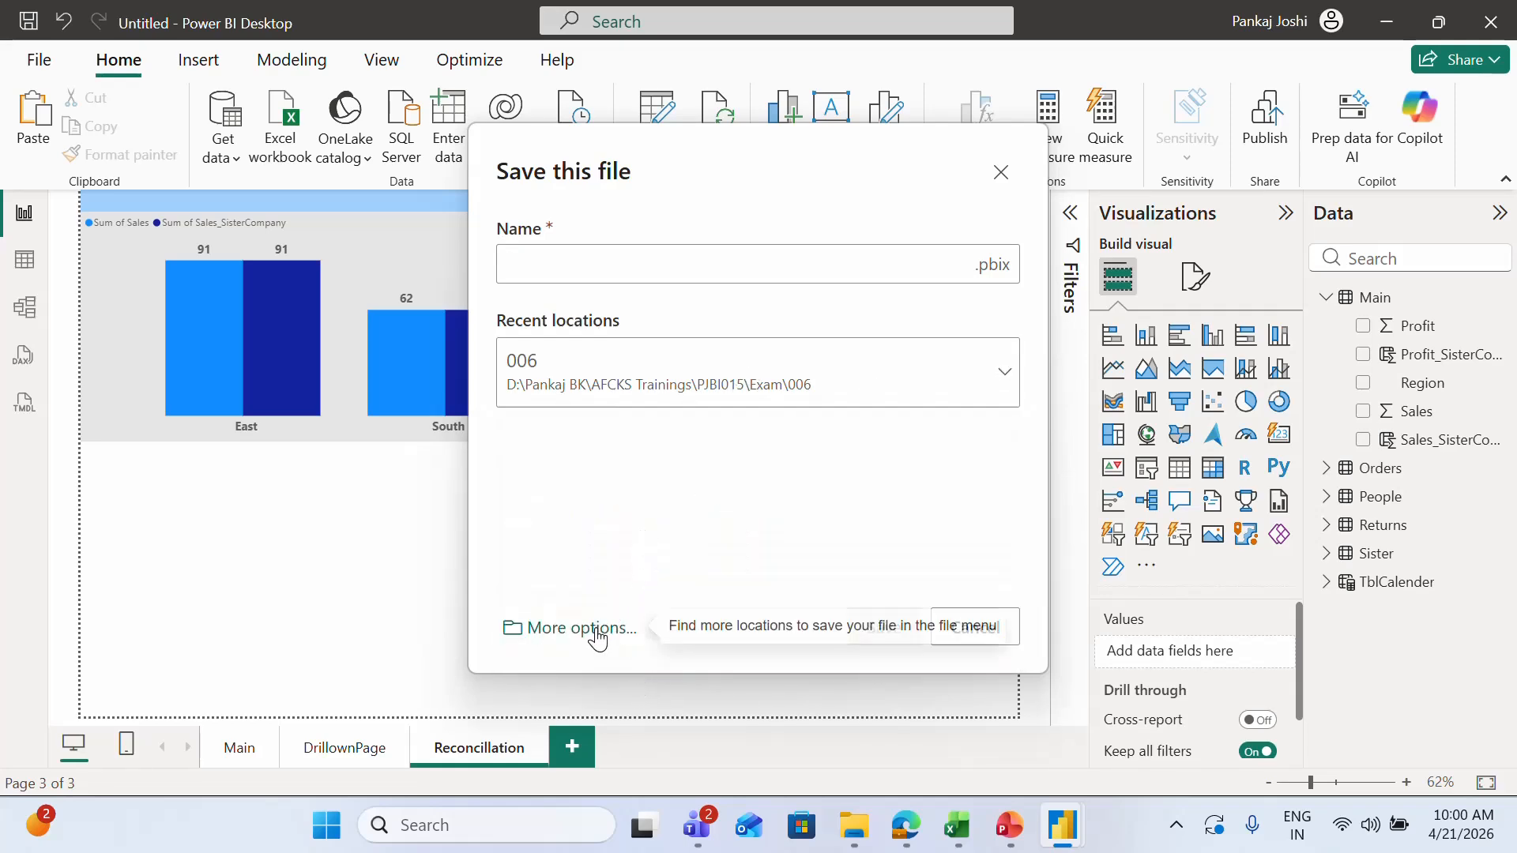
pyautogui.click(597, 632)
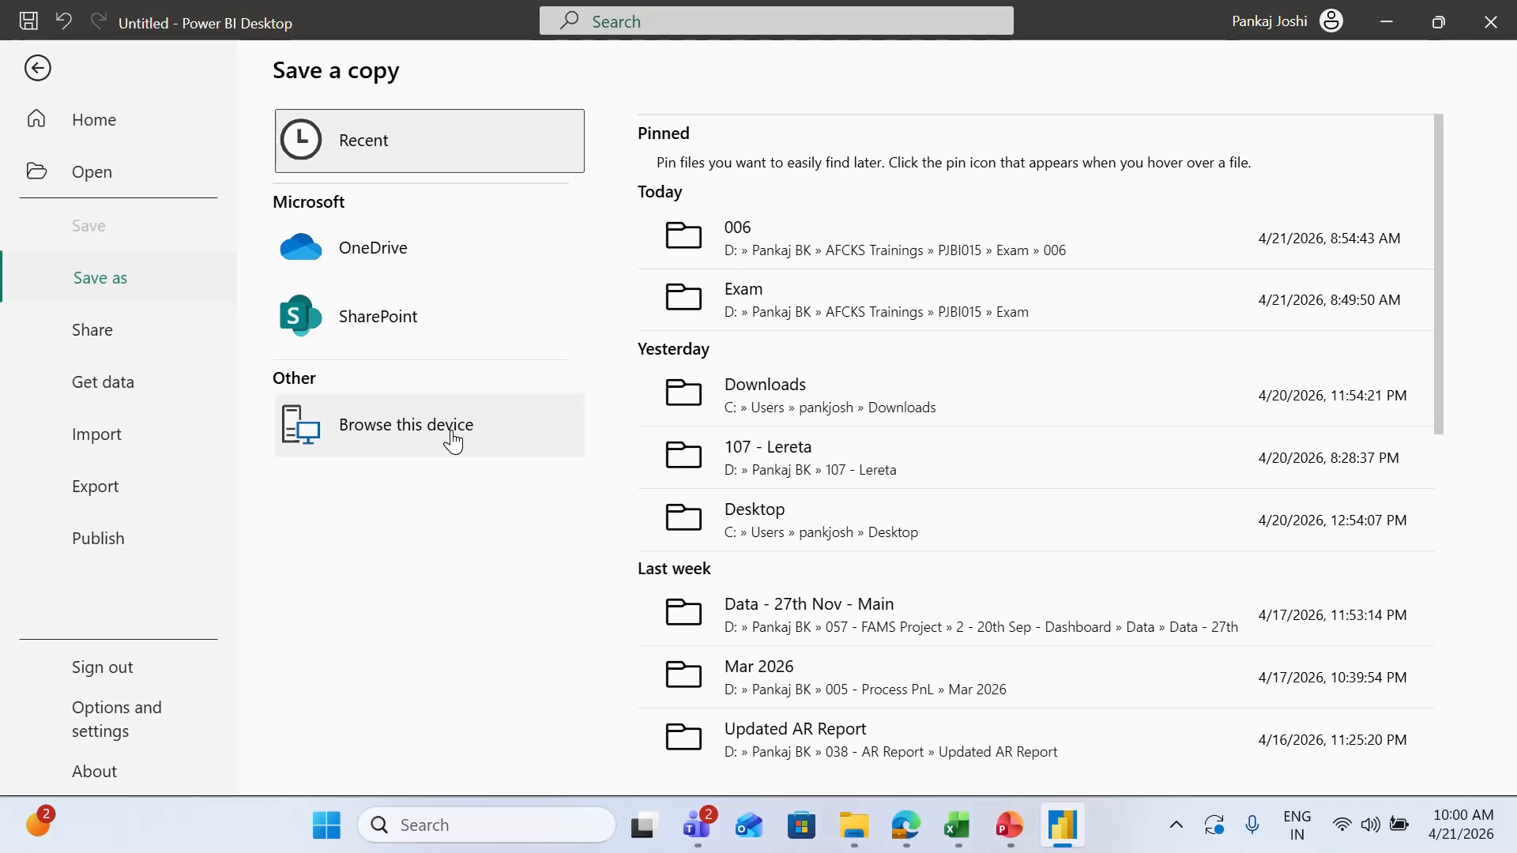
pyautogui.click(453, 439)
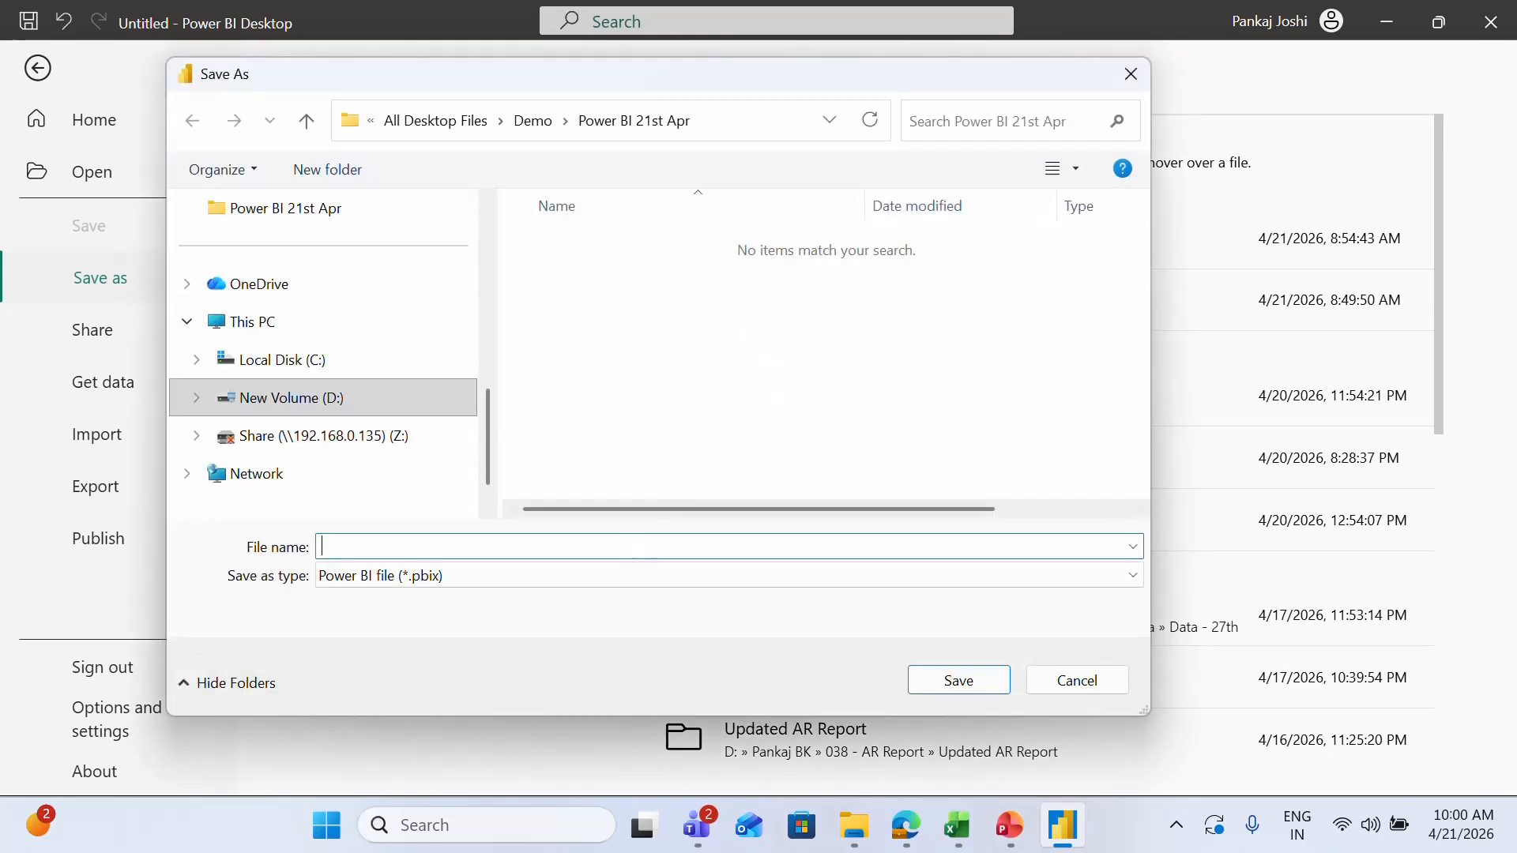
pyautogui.write('Power BI Quick Dem')
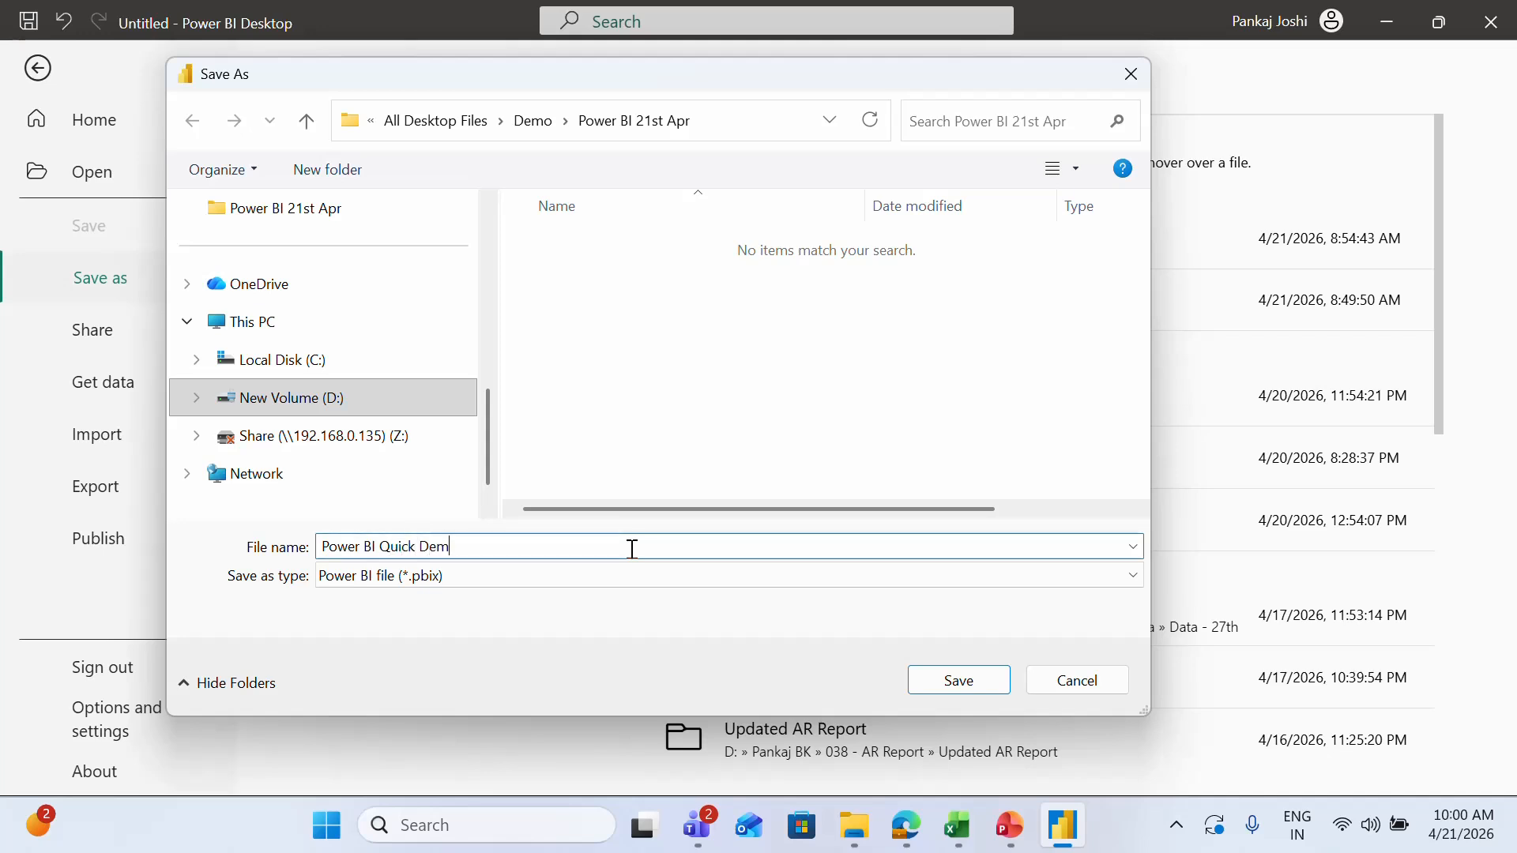
pyautogui.write('o - Dashboard')
pyautogui.click(968, 680)
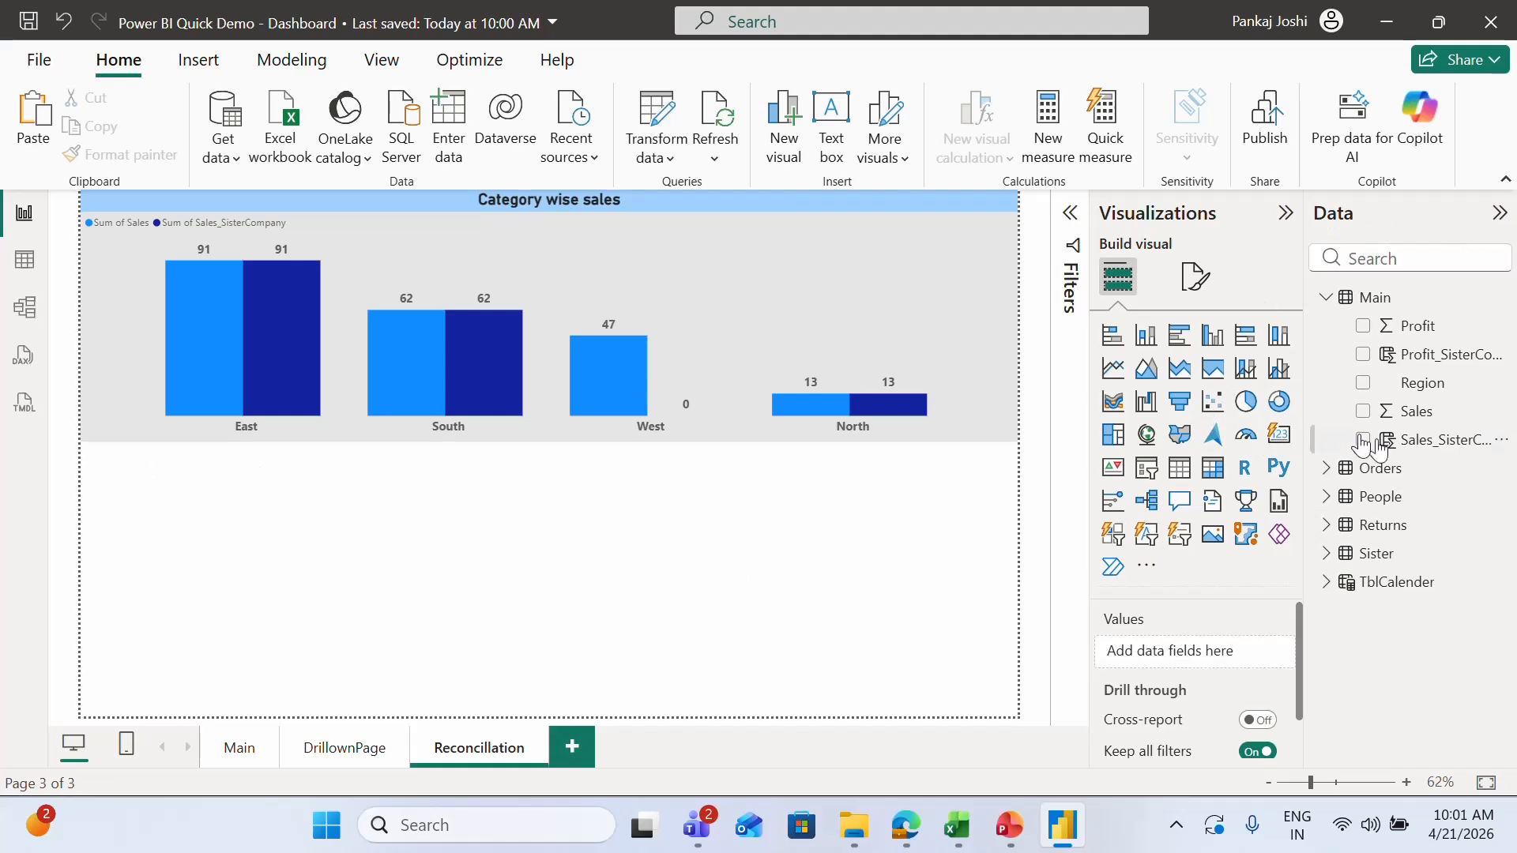
# Step: Copy the whole Main table from the data view and paste it at cell C4 of a new Excel workbook
pyautogui.click(24, 259)
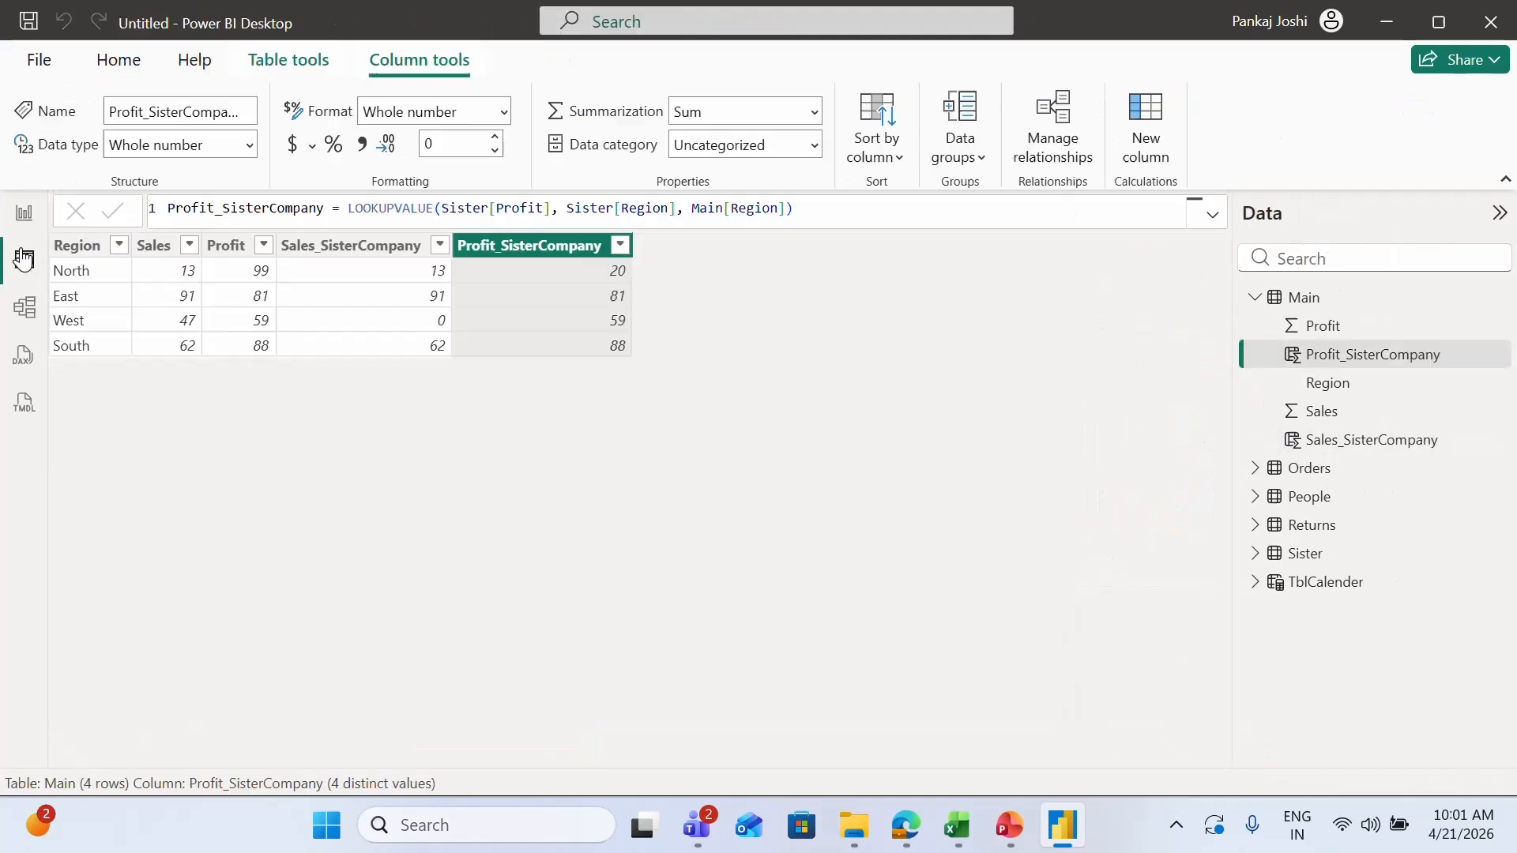
pyautogui.rightClick(1300, 300)
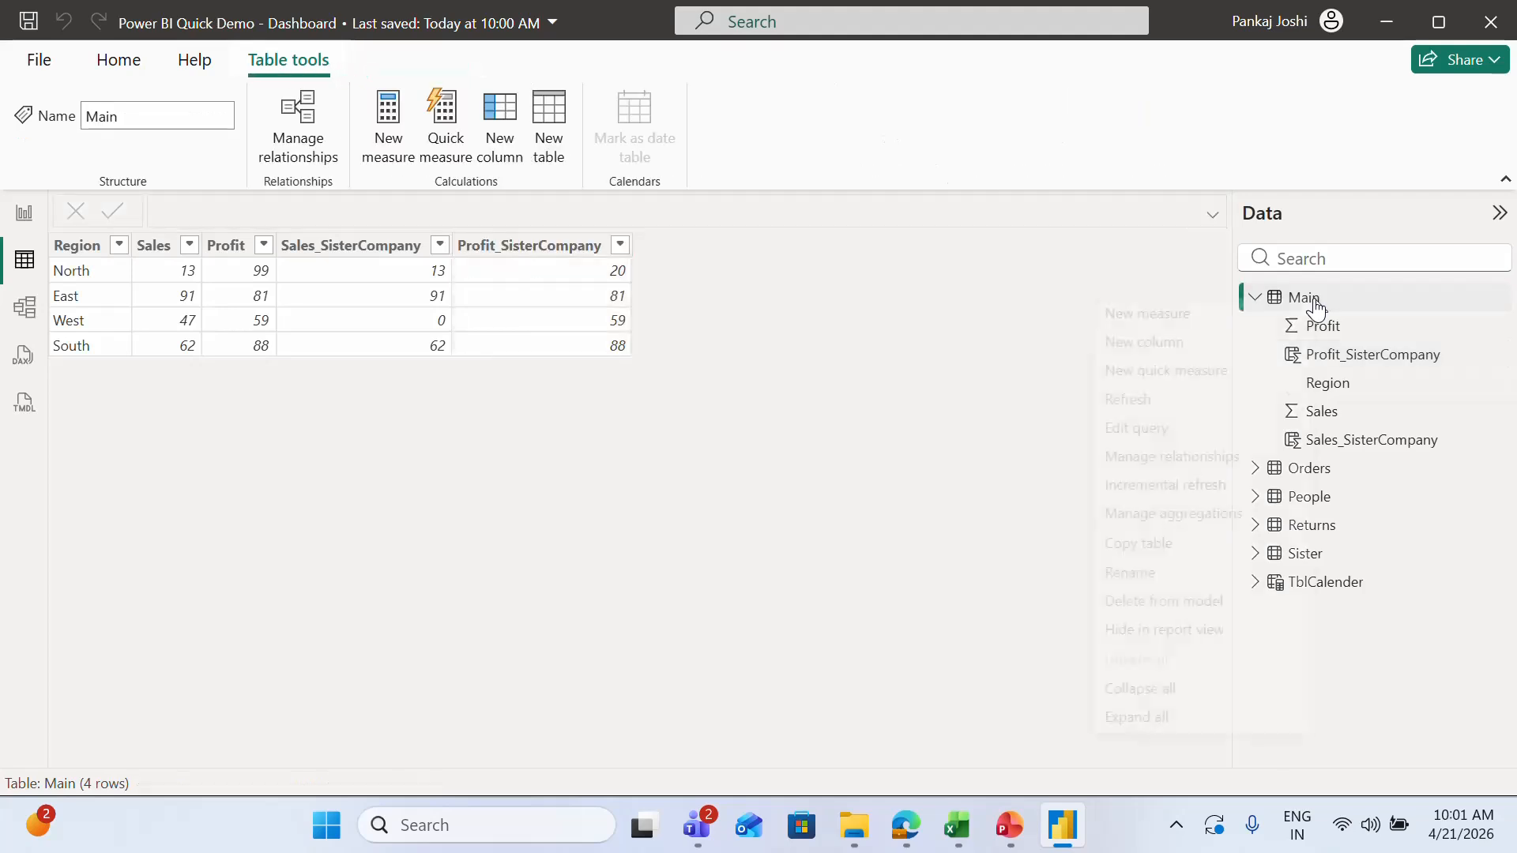
pyautogui.click(1188, 545)
pyautogui.moveTo(956, 826)
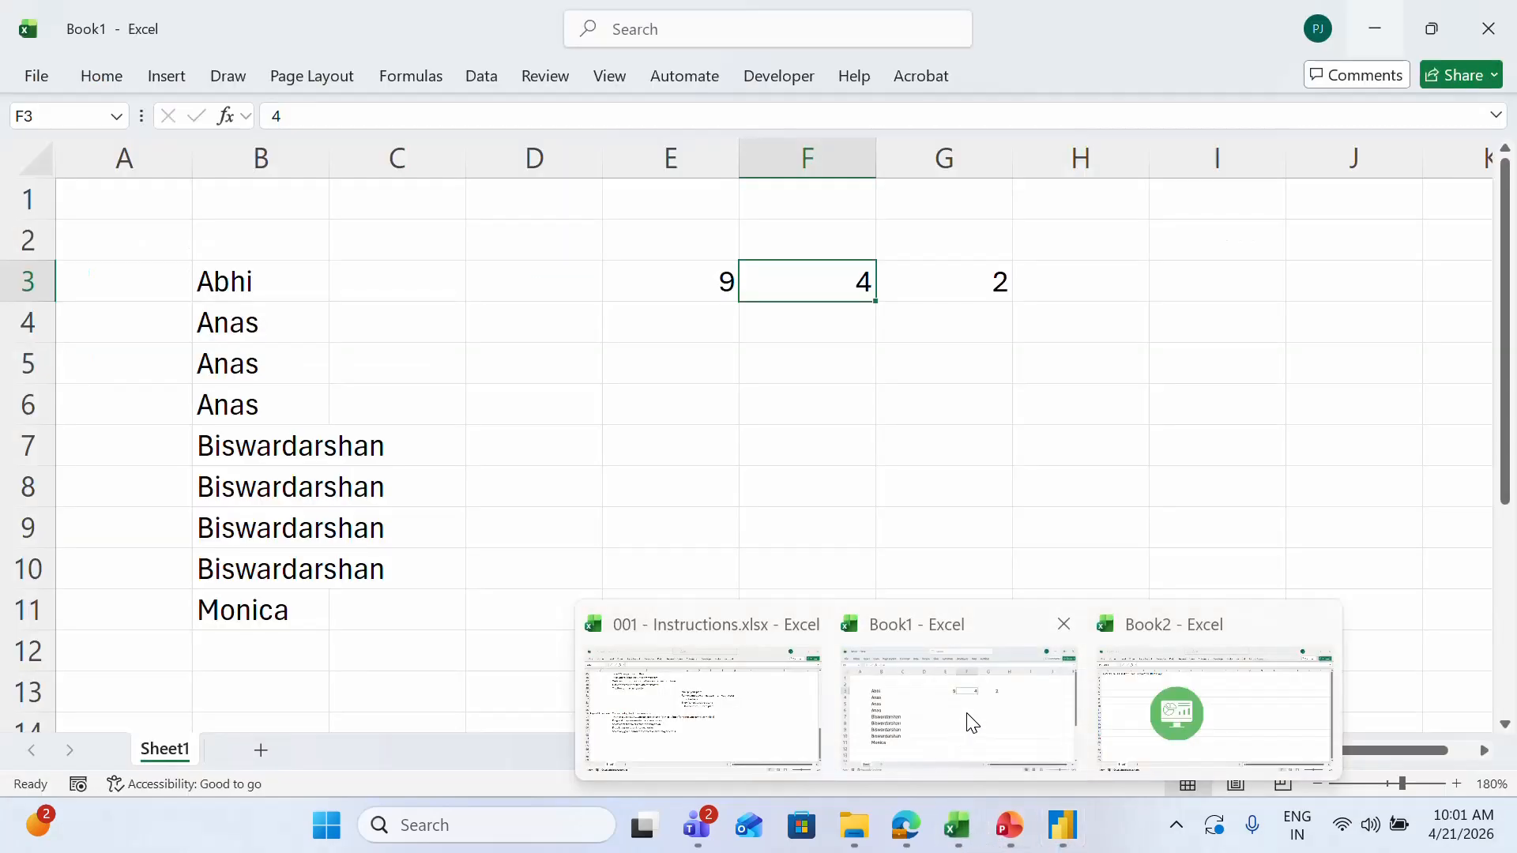
pyautogui.click(972, 723)
pyautogui.click(799, 445)
pyautogui.hotkey('ctrl', 'n')
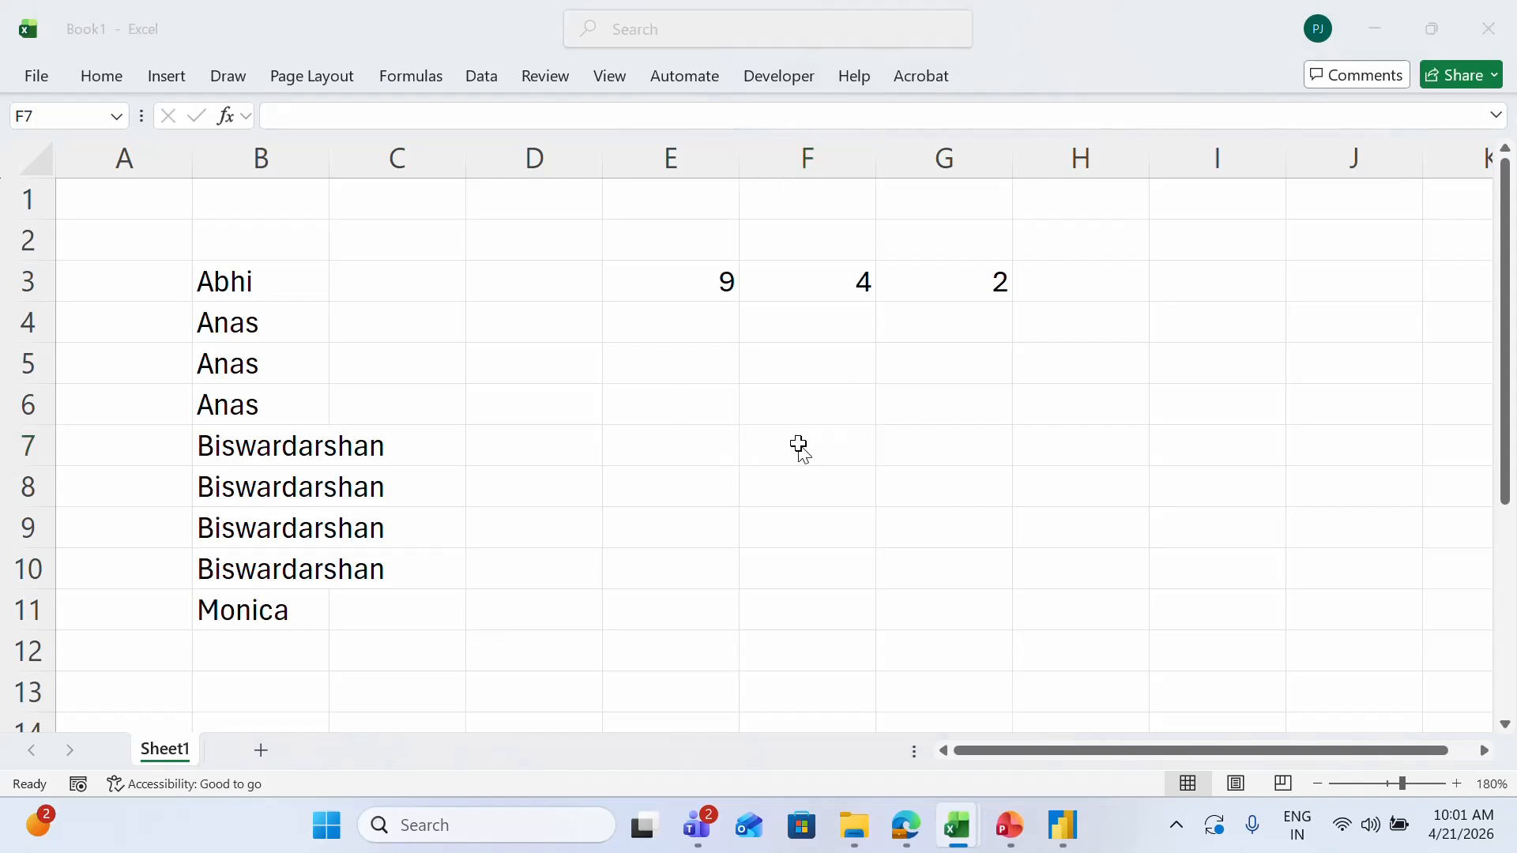
pyautogui.press('Right')
pyautogui.press('Right')
pyautogui.press('Down')
pyautogui.write('Region\tSales\tProfit\tSales_SisterCompany\tProfit_SisterCompany North\t13\t99\t13\t20 East\t91\t81\t91\t81 West\t47\t59\t0\t59 South\t62\t88\t62\t88')
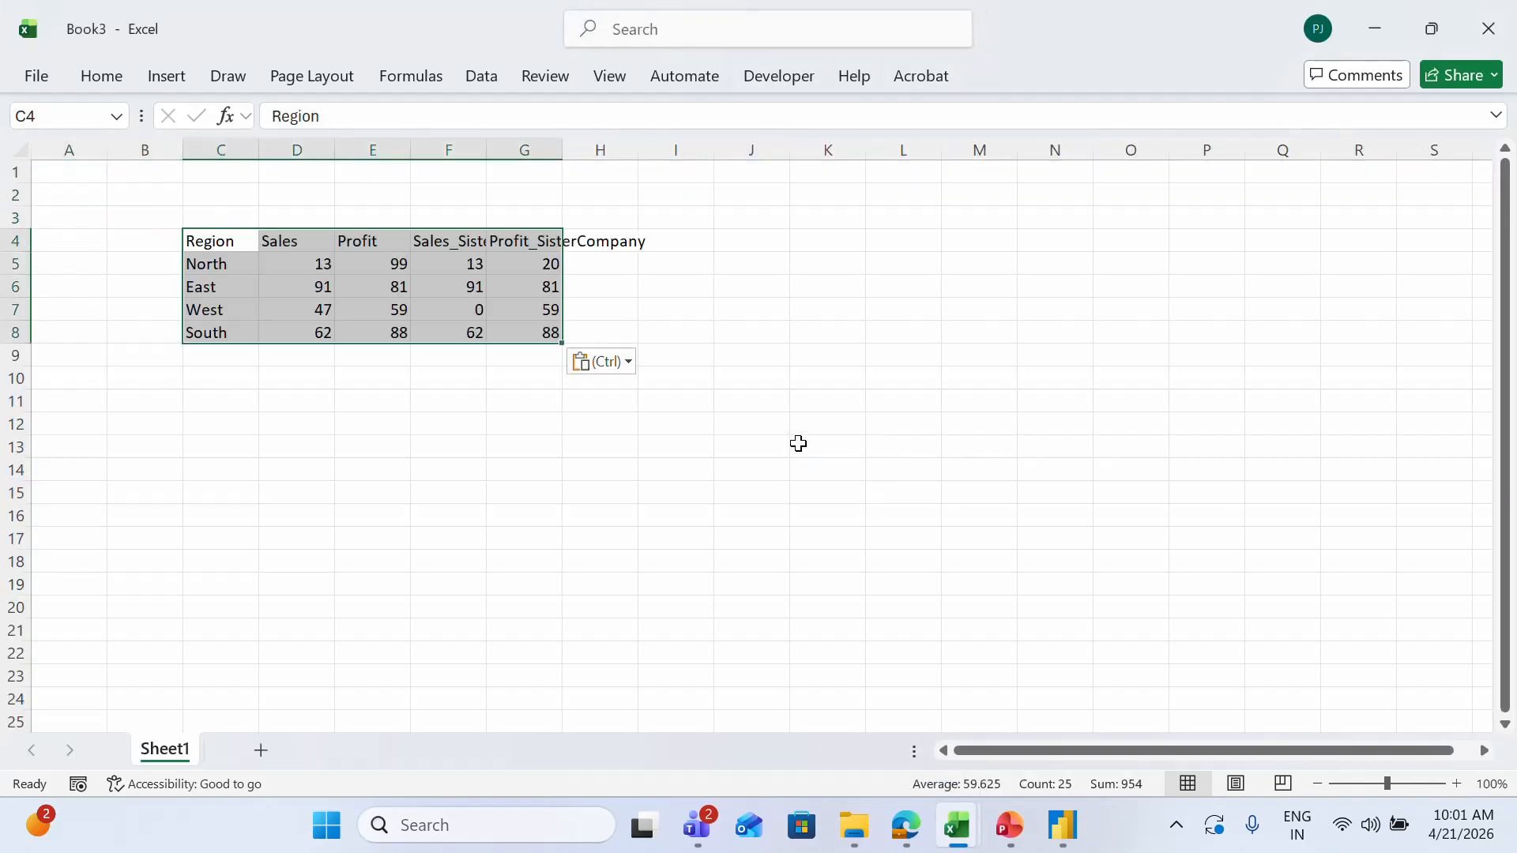
# Step: Autofit the column widths of the pasted table in the new workbook
pyautogui.press('Escape')
pyautogui.hotkey('alt', 'h')
pyautogui.press('o')
pyautogui.press('i')
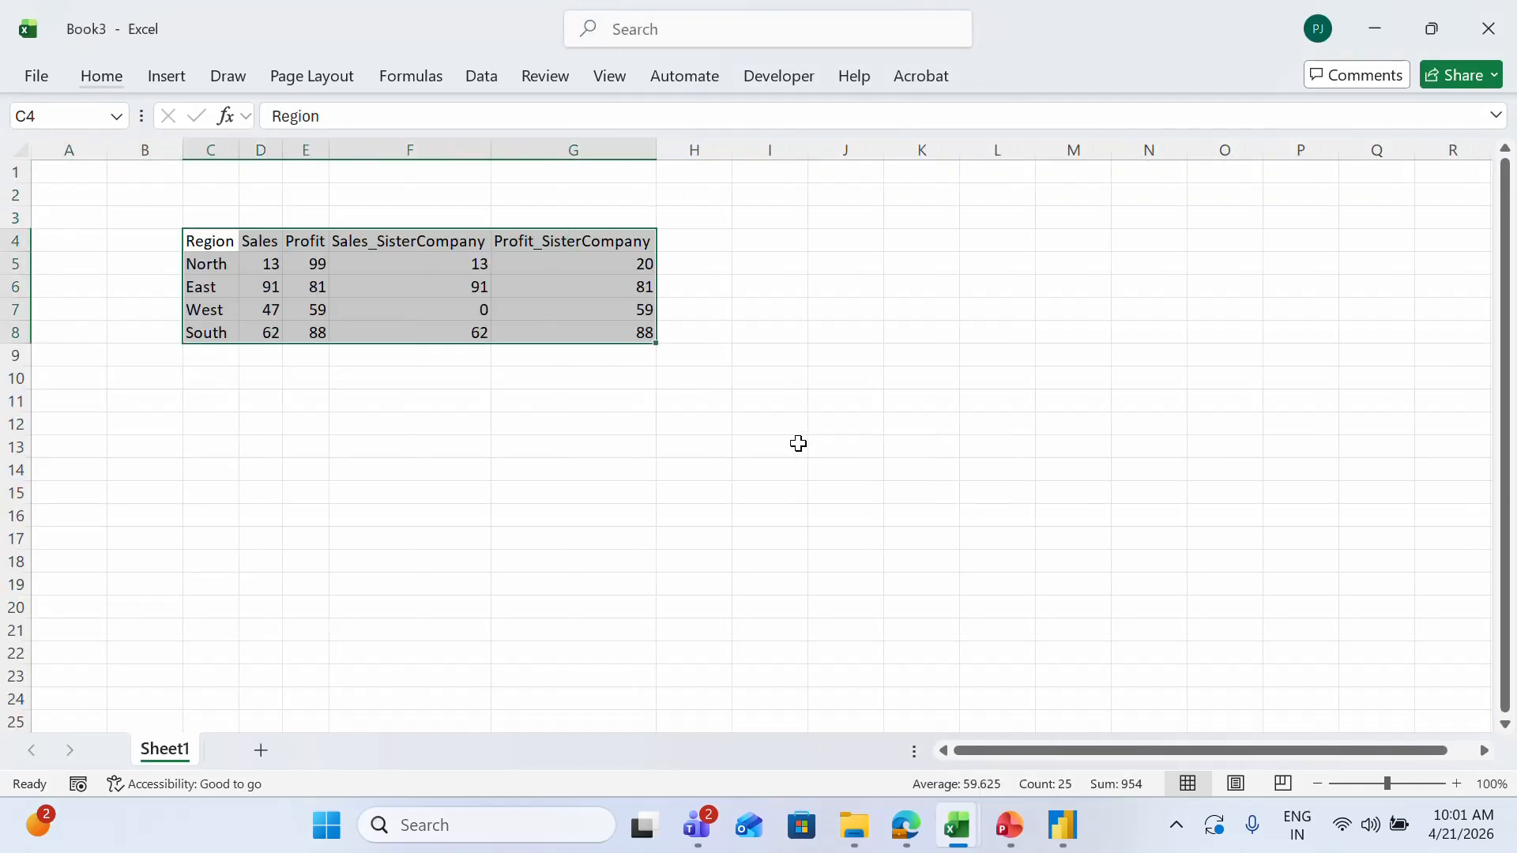
# Step: Clear the pasted table from the workbook and switch back to Power BI
pyautogui.press('Delete')
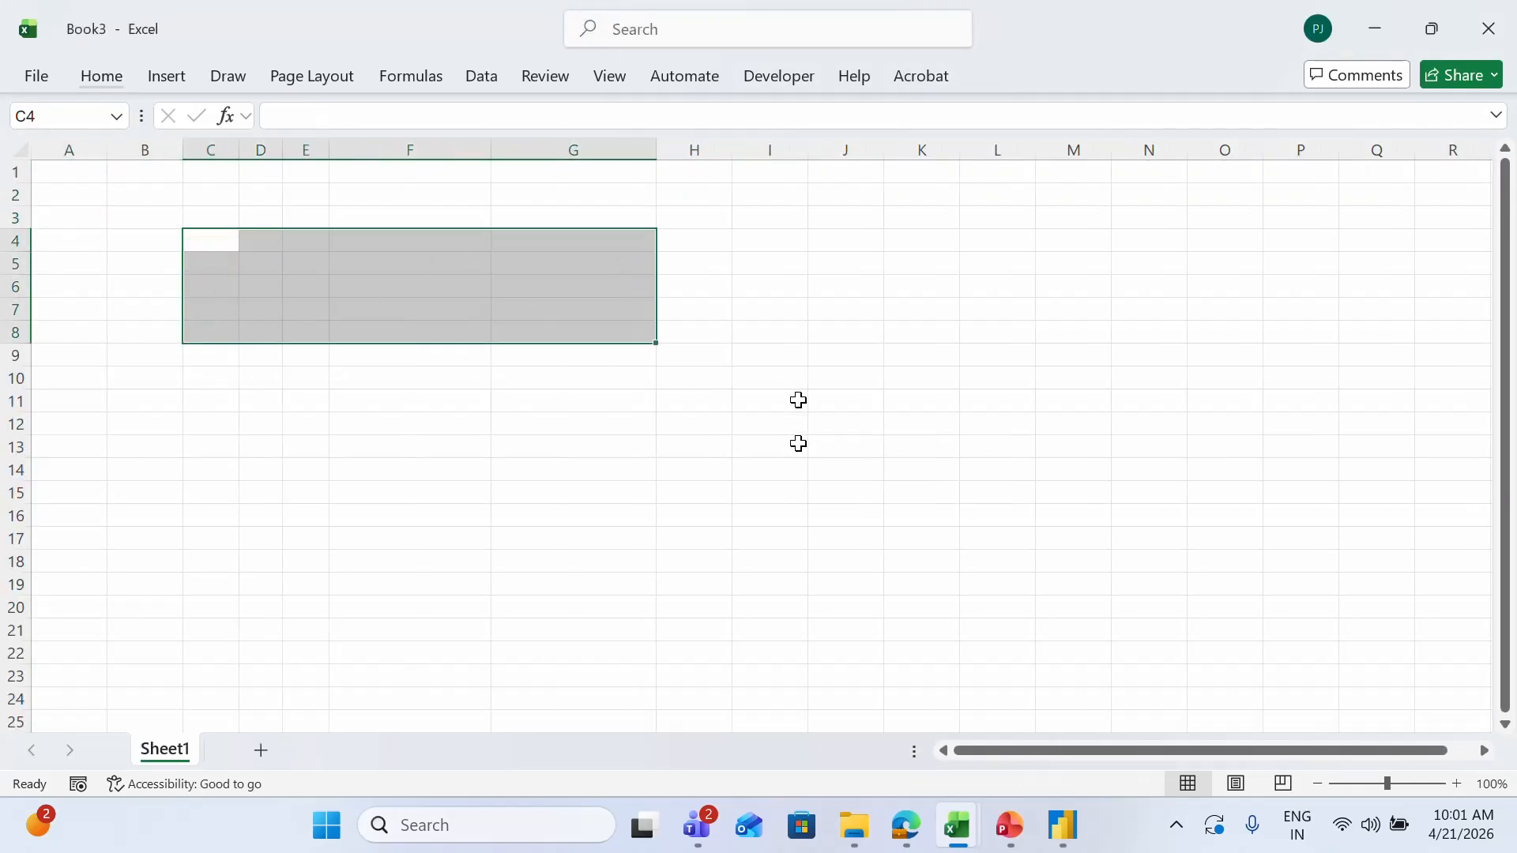
pyautogui.click(784, 309)
pyautogui.hotkey('alt', 'Tab')
pyautogui.hotkey('alt', 'Tab')
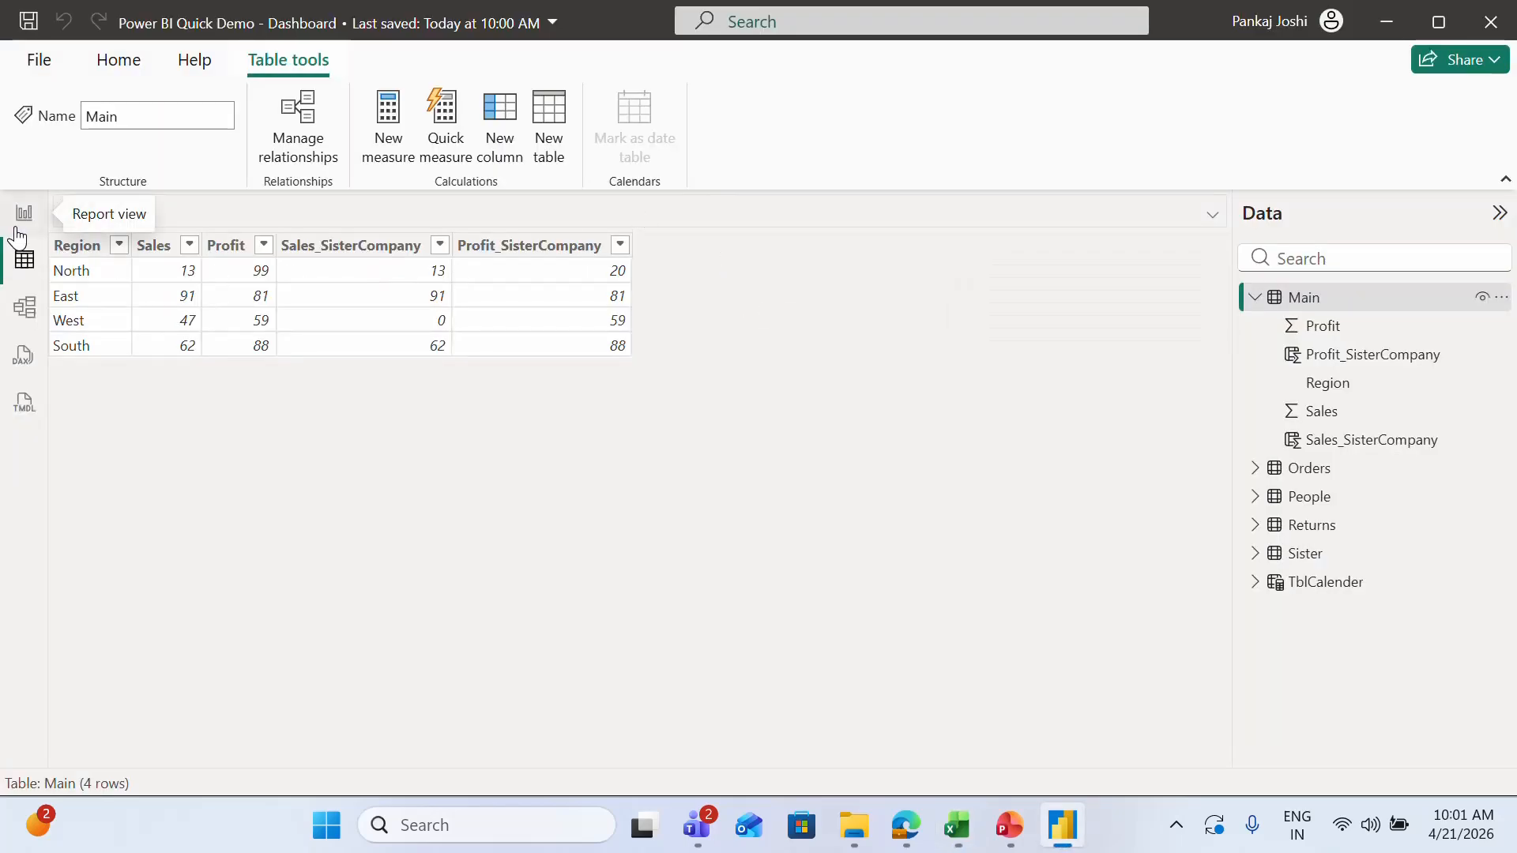
# Step: Return to the report view on the Reconcillation page and save the report
pyautogui.click(24, 213)
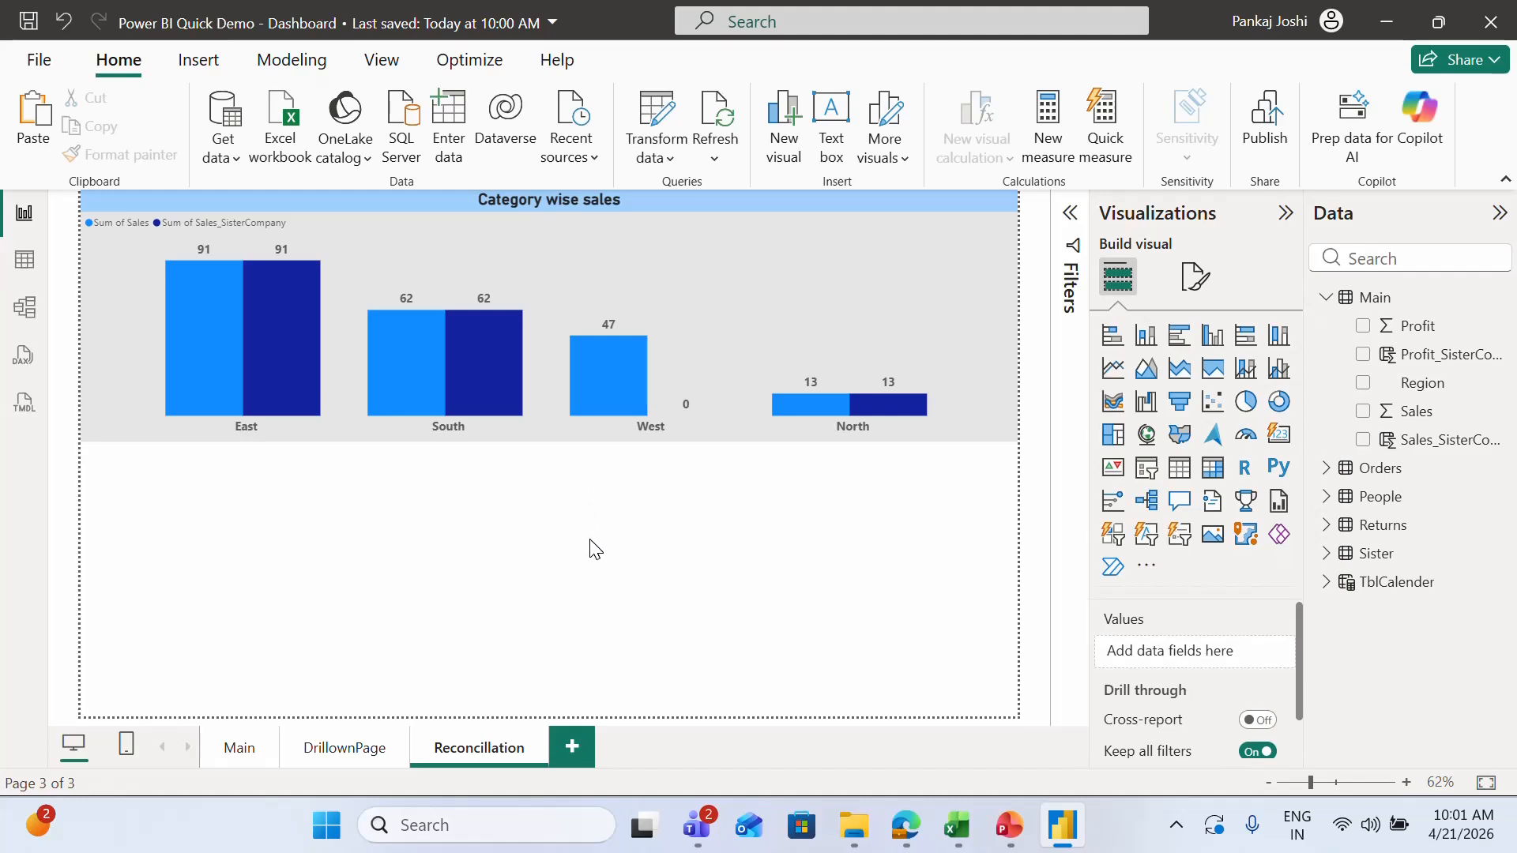
pyautogui.hotkey('ctrl', 's')
pyautogui.hotkey('alt', 'Tab')
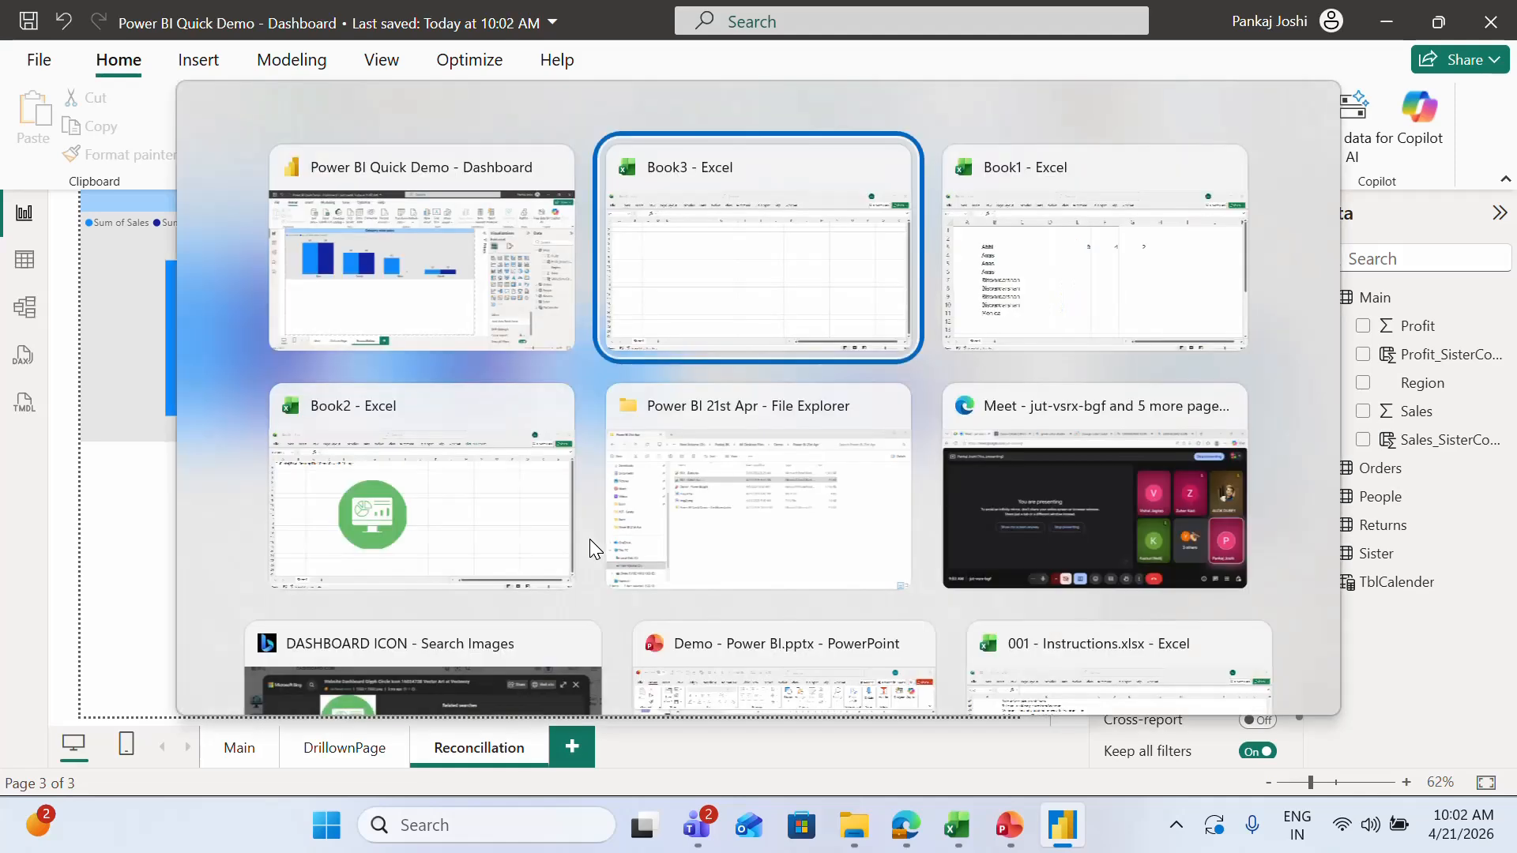
pyautogui.hotkey('alt', 'shift', 'Tab')
pyautogui.hotkey('alt', 'Tab')
pyautogui.hotkey('alt', 'Tab')
pyautogui.hotkey('alt', 'Tab')
pyautogui.hotkey('alt', 'Tab')
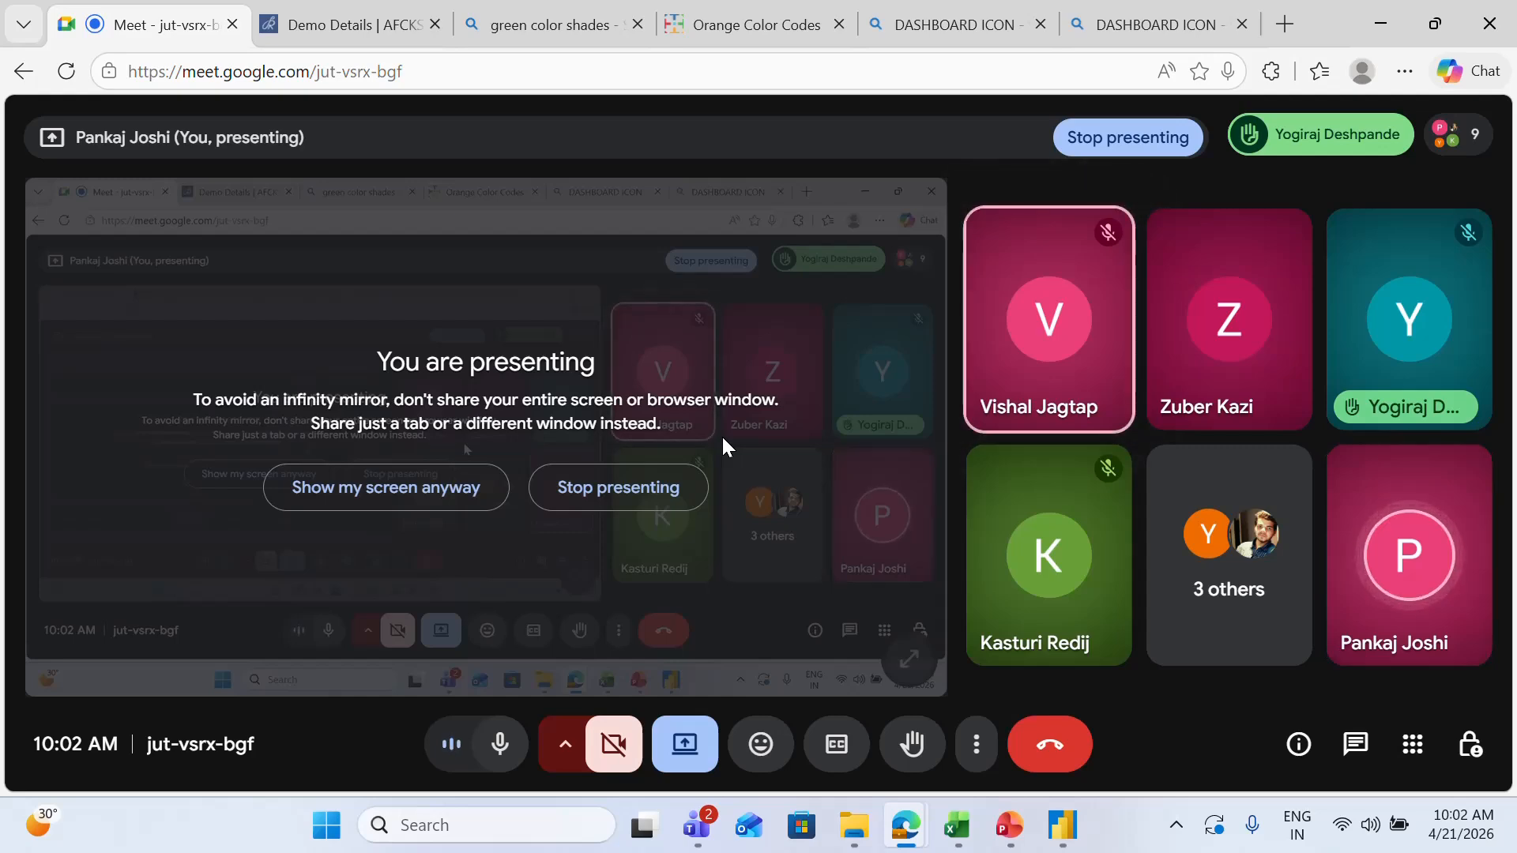
pyautogui.hotkey('alt', 'Tab')
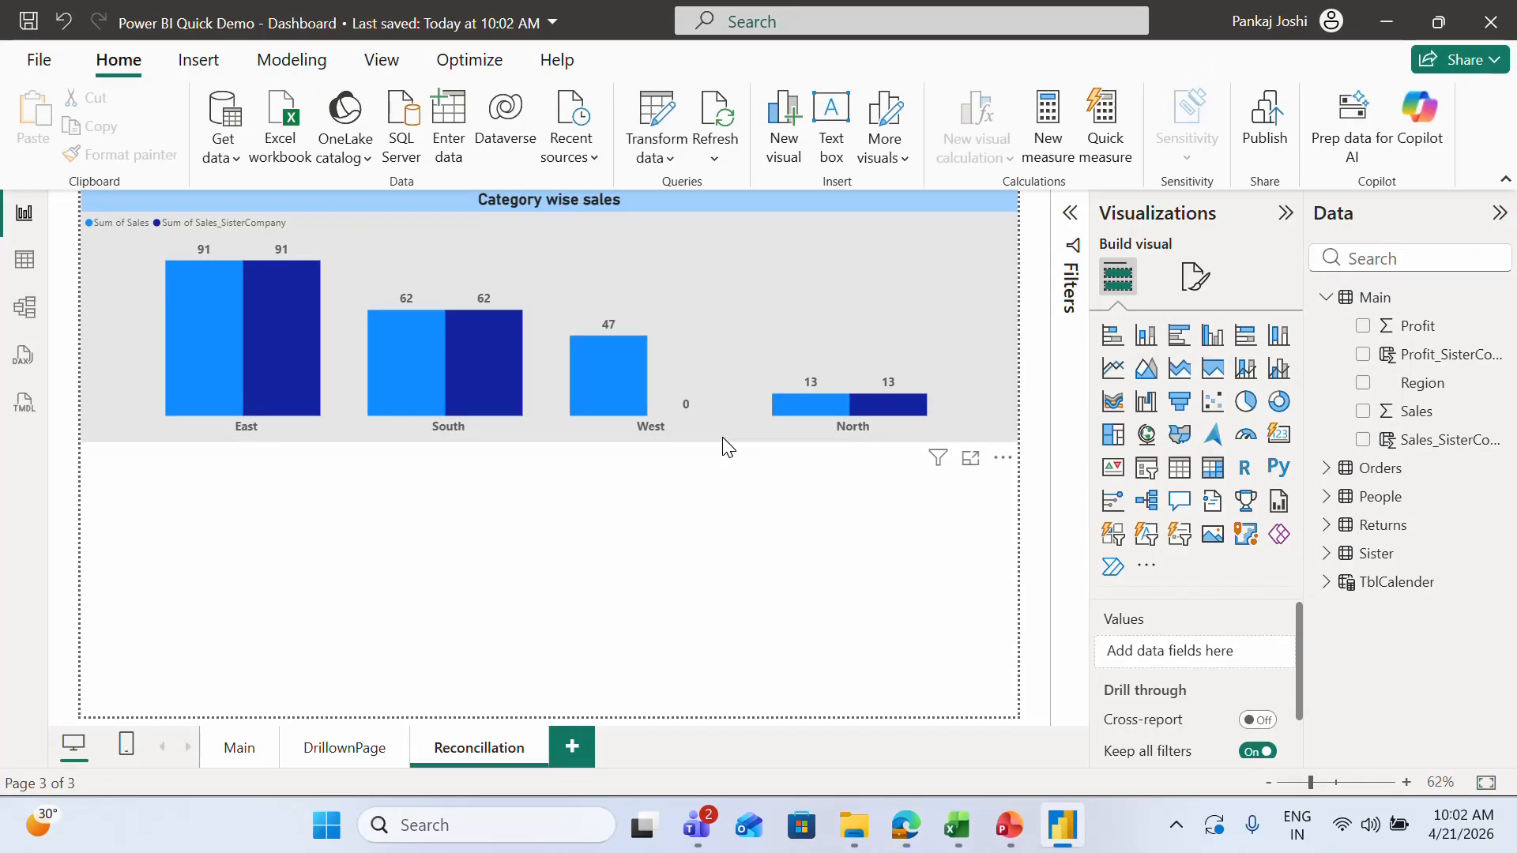
pyautogui.hotkey('alt', 'Tab')
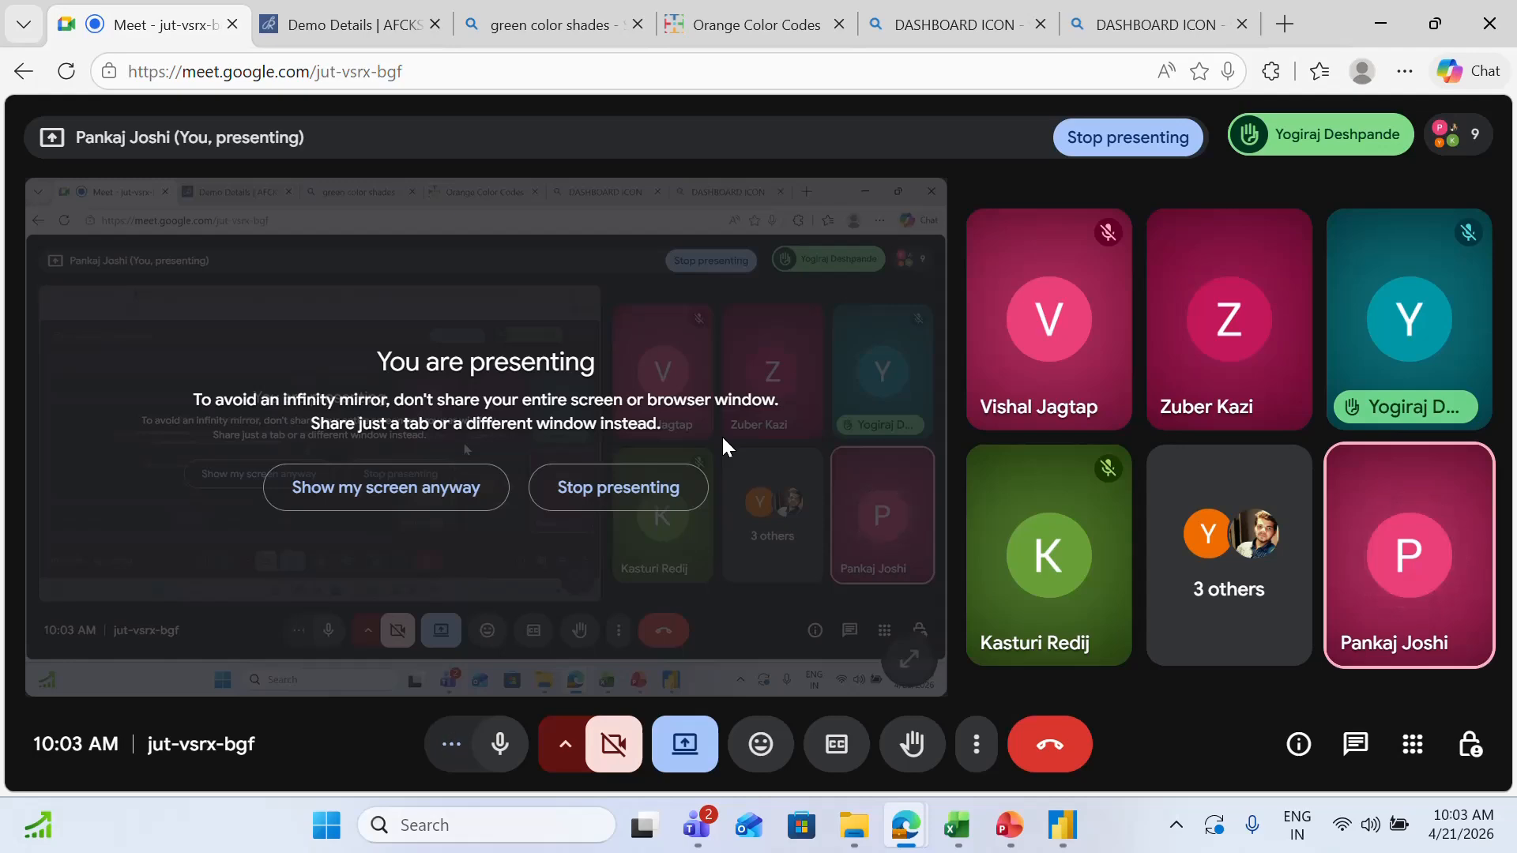
# Step: Switch back to Power BI and browse the full list of data connectors, including XML, Text/CSV and PDF
pyautogui.click(1045, 831)
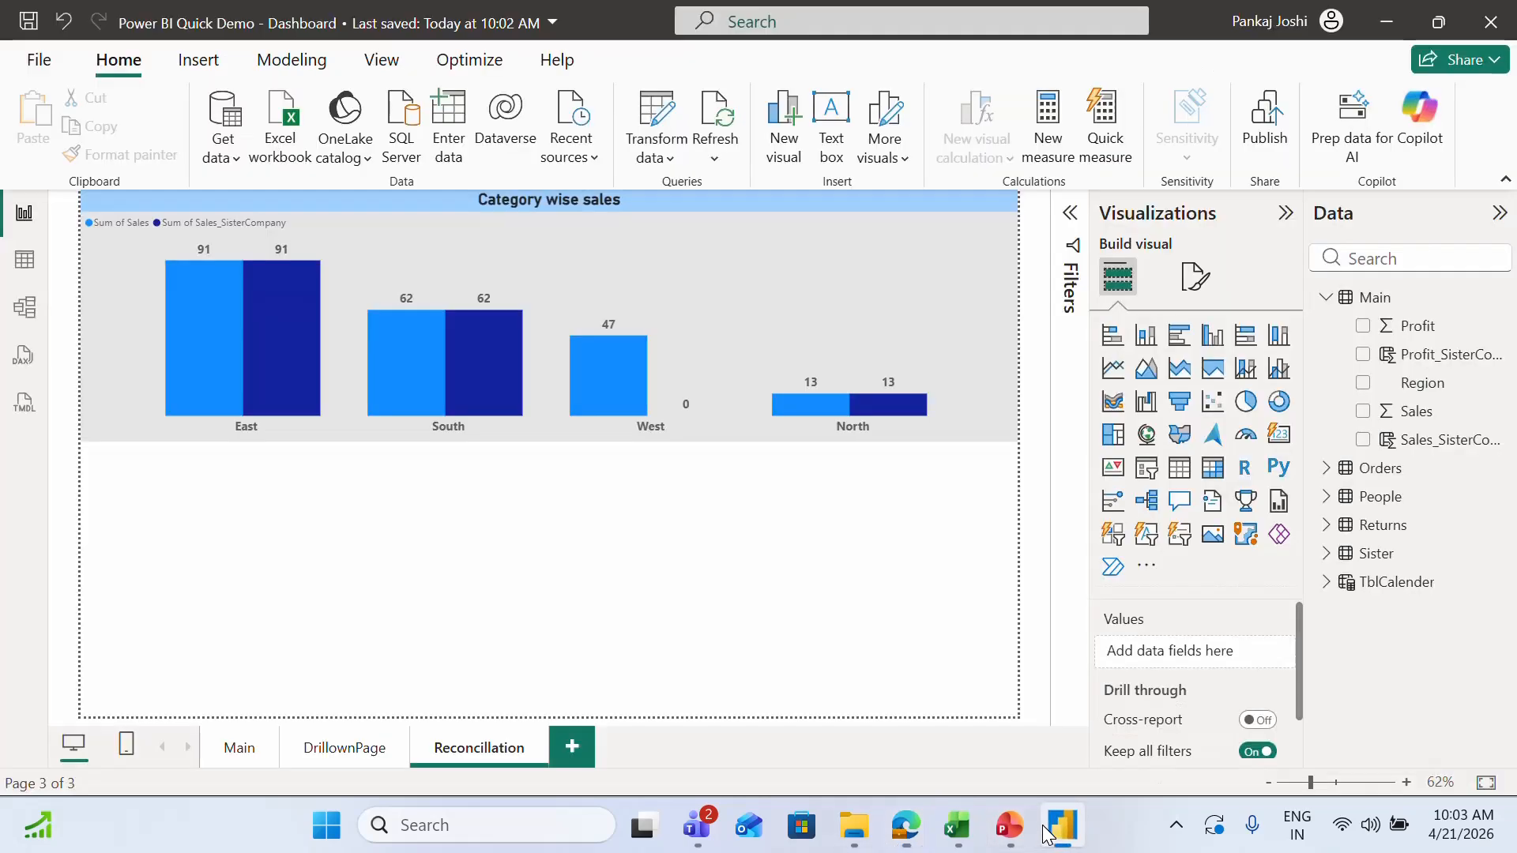
pyautogui.click(219, 172)
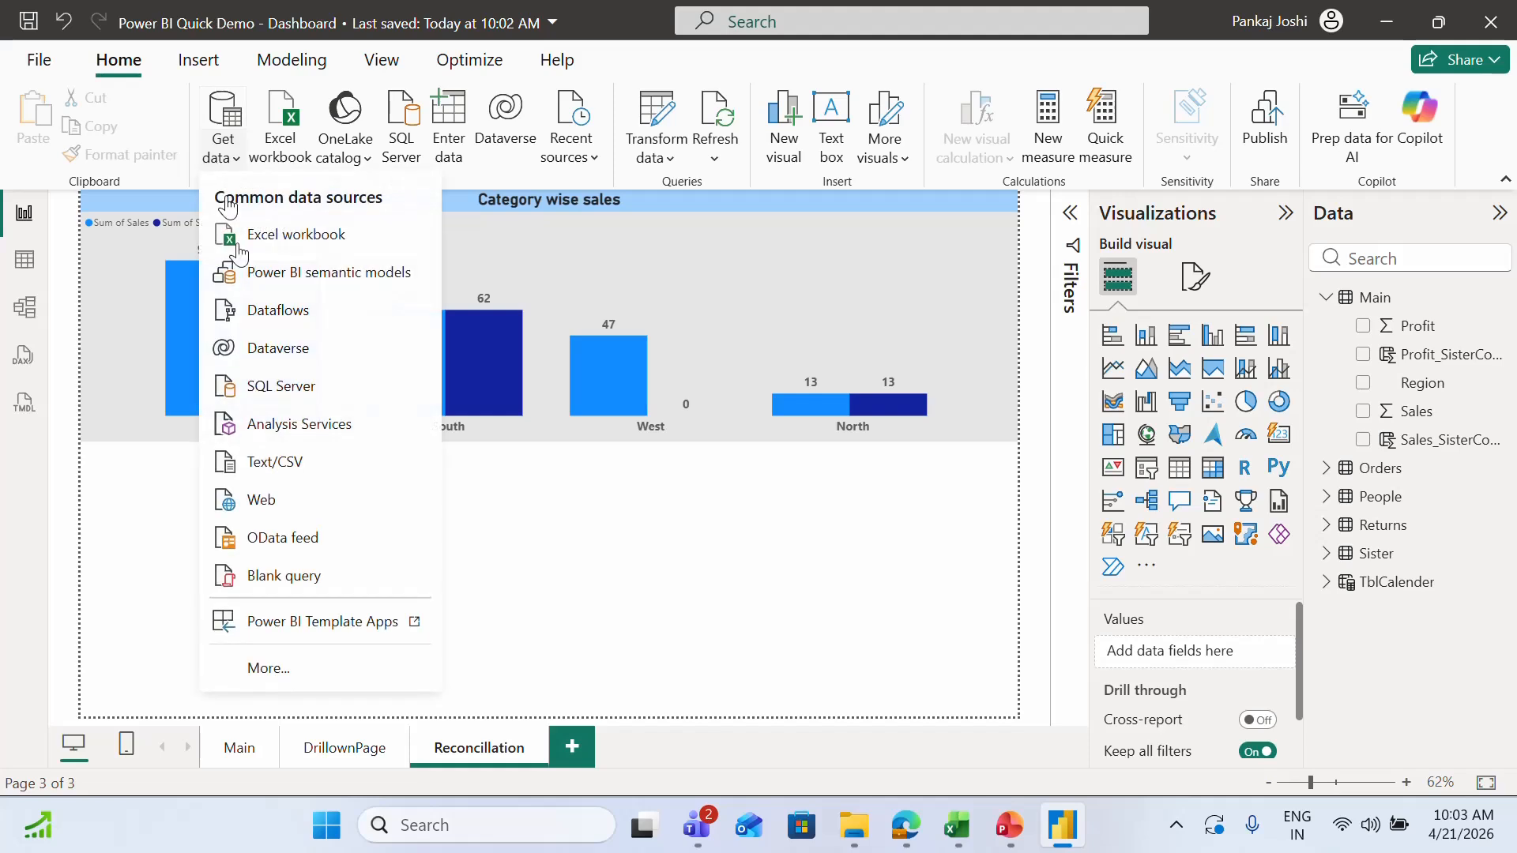
pyautogui.click(319, 680)
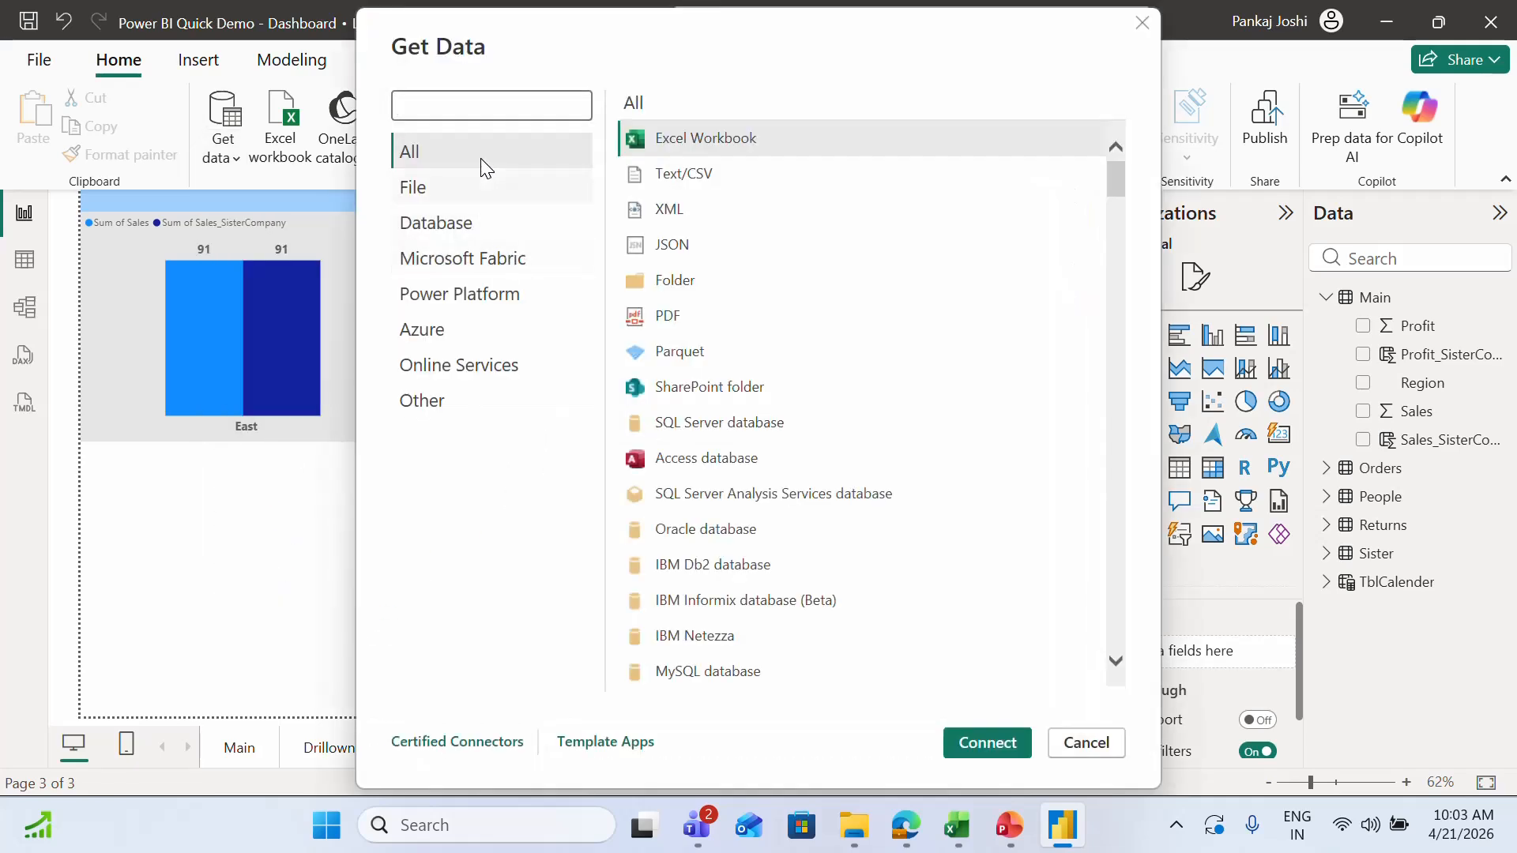
pyautogui.click(704, 246)
pyautogui.click(701, 205)
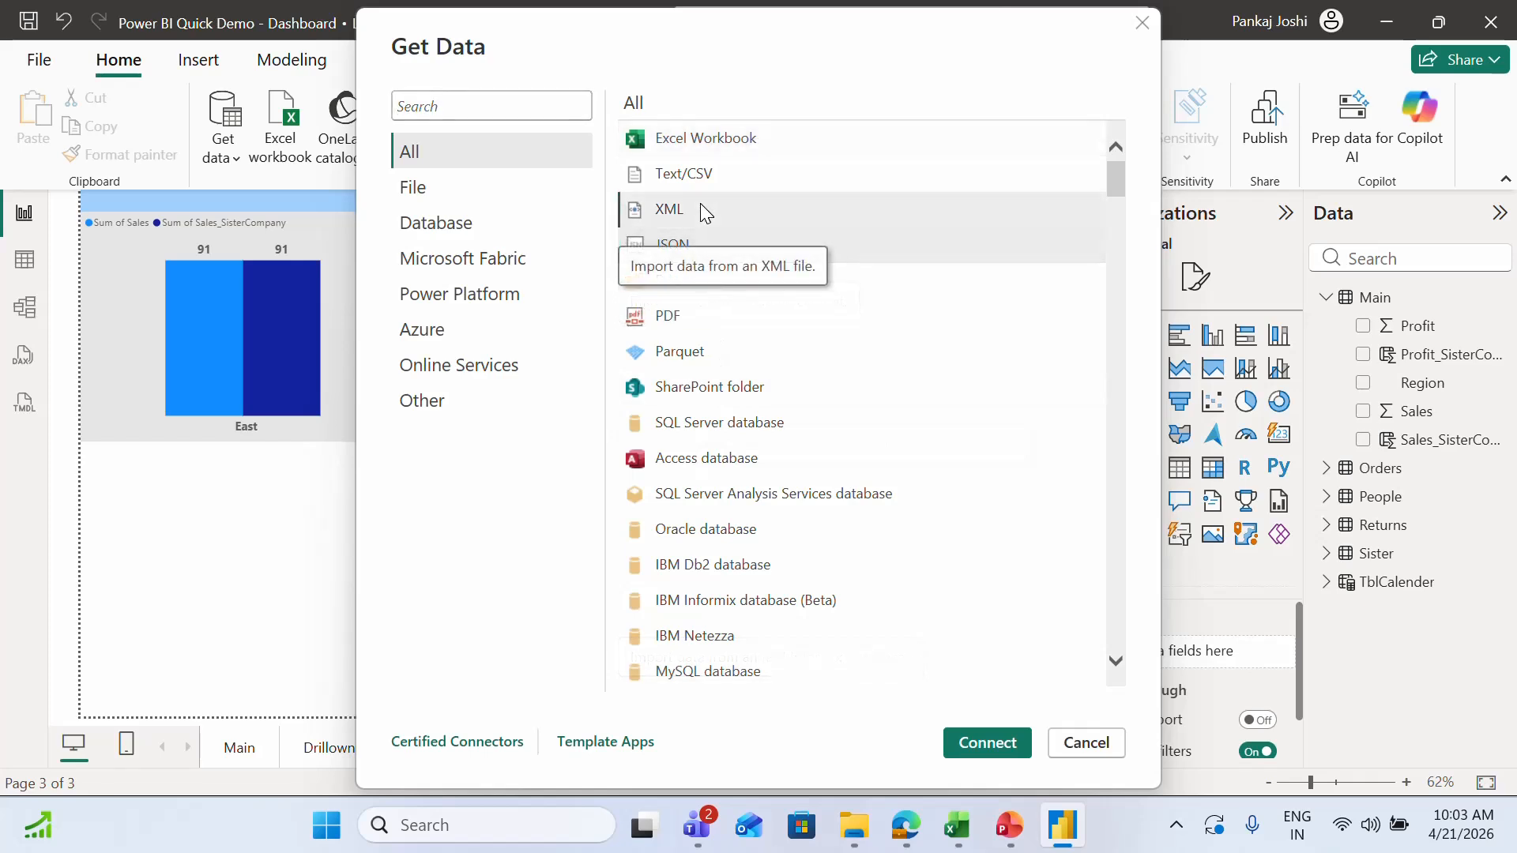
pyautogui.click(708, 174)
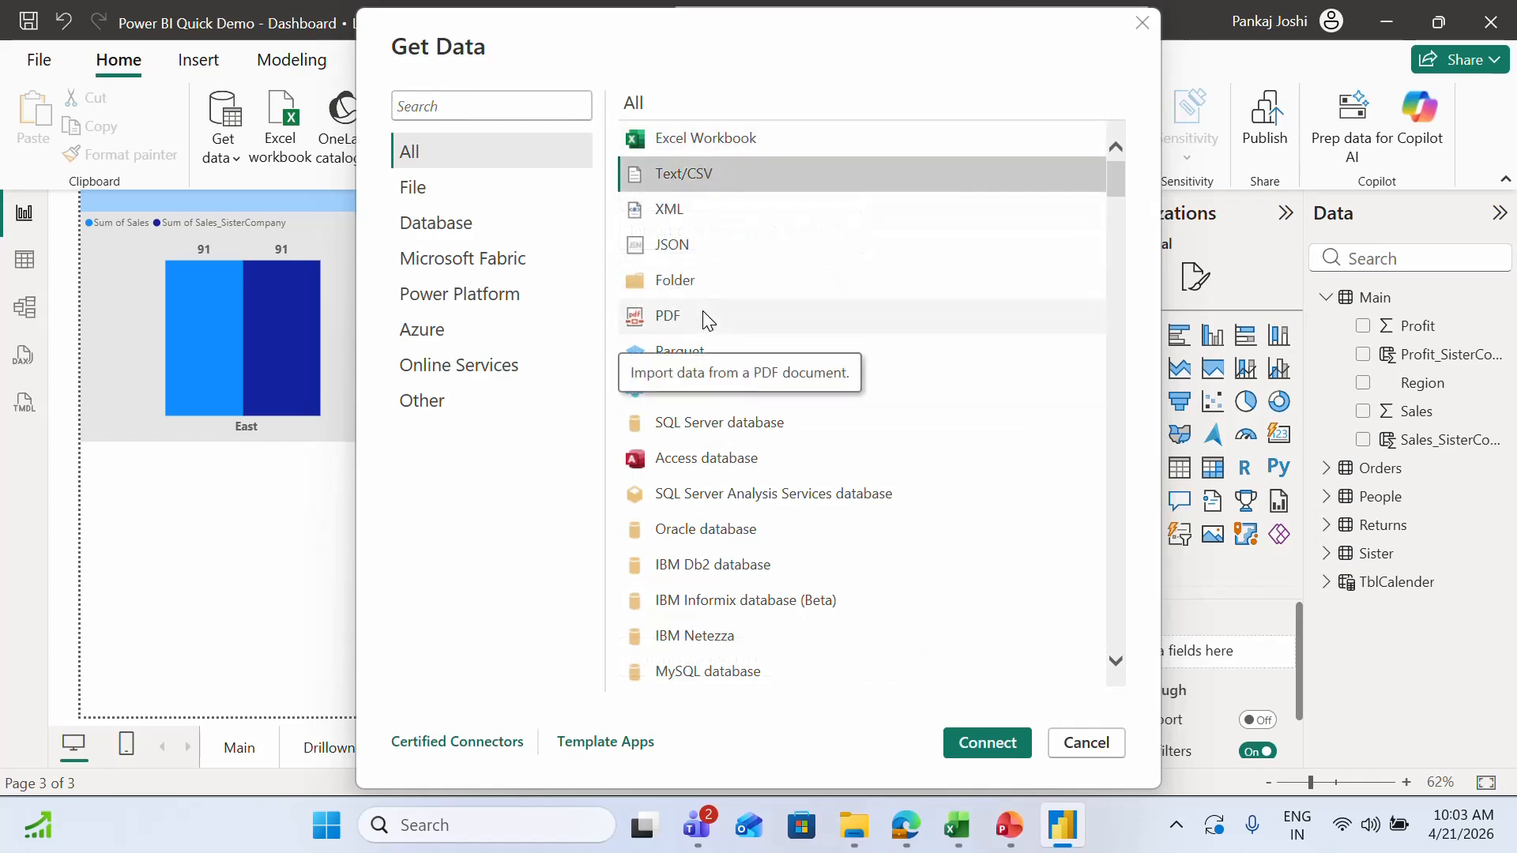
pyautogui.click(703, 316)
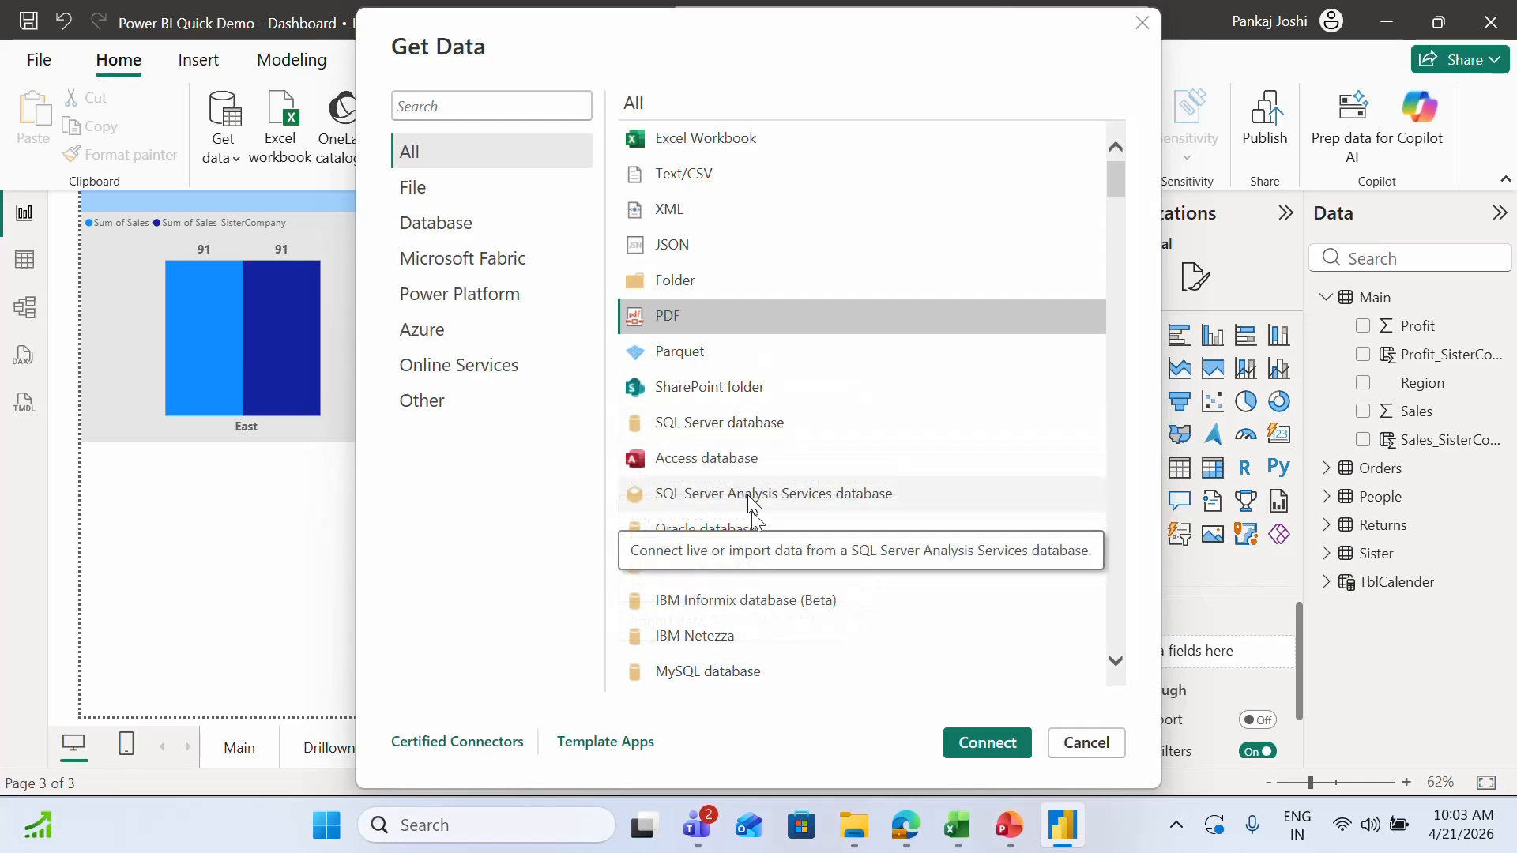
# Step: Search the data connectors for "sap" and try to connect to the SAP HANA database
pyautogui.click(444, 104)
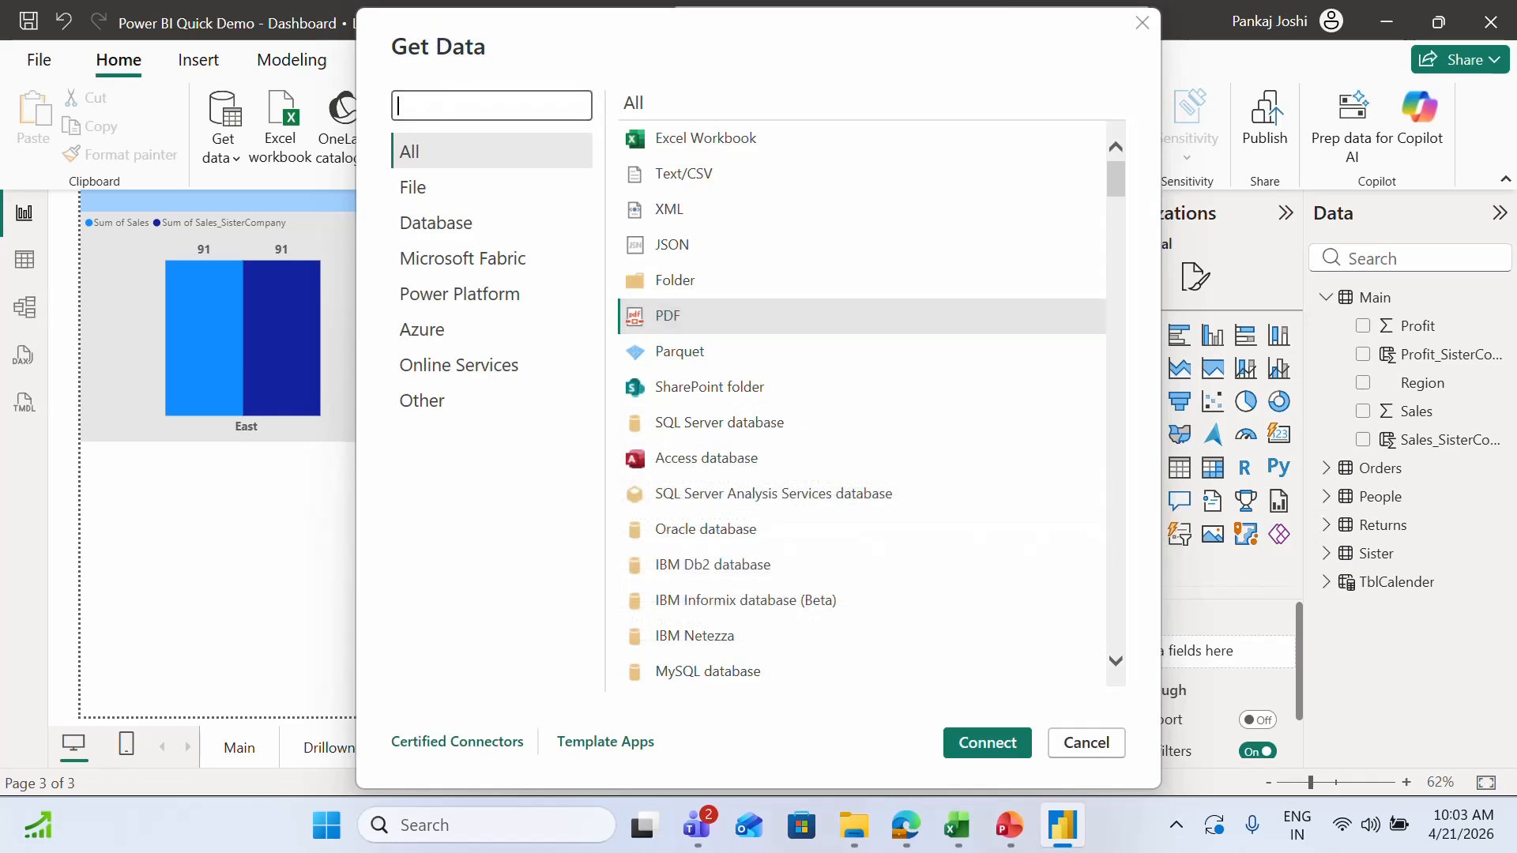
pyautogui.write('sap')
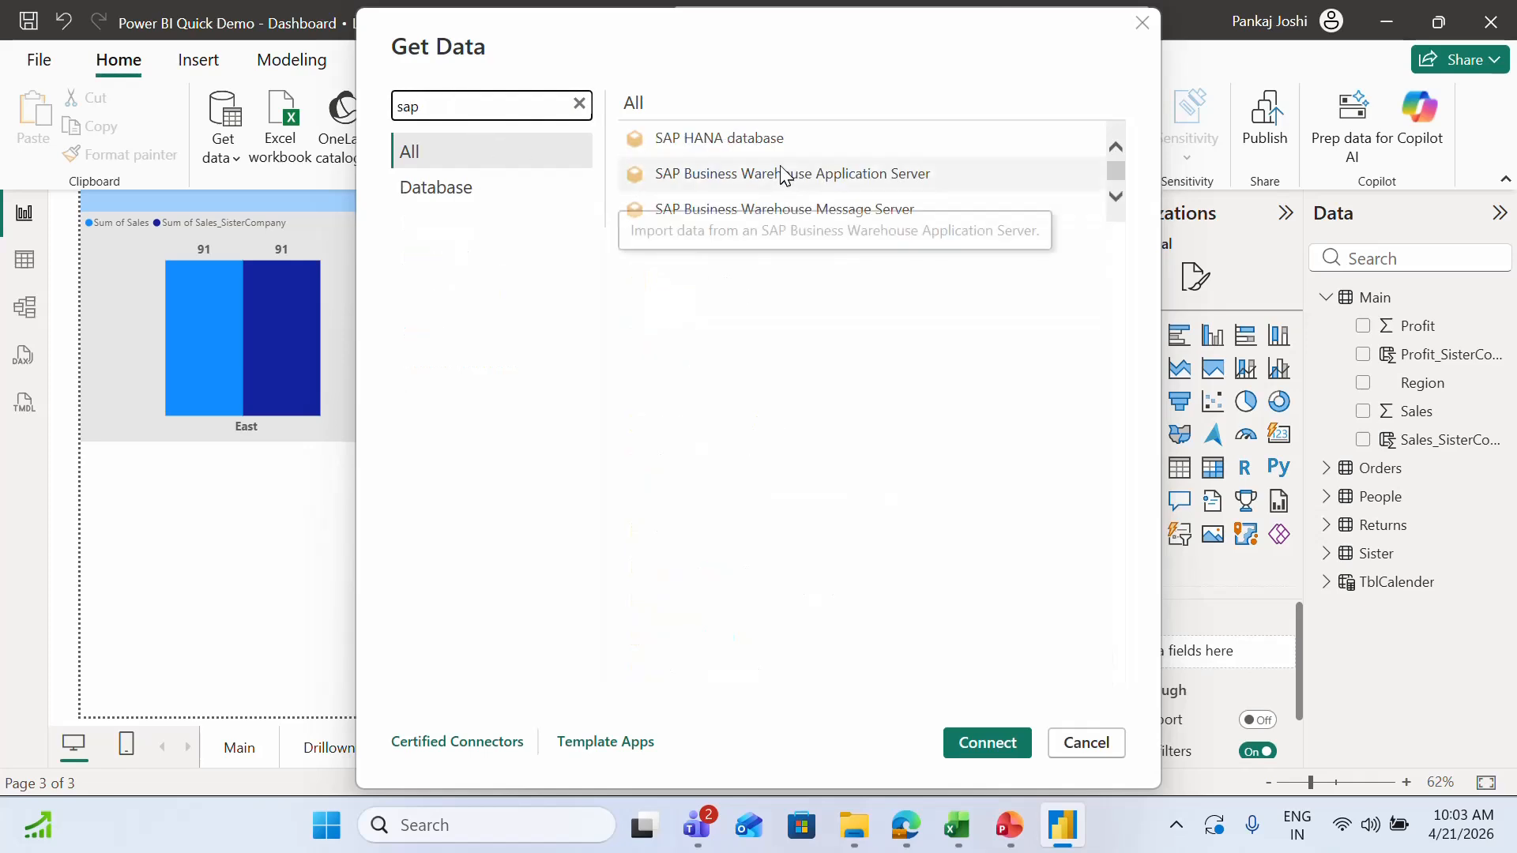
pyautogui.click(998, 745)
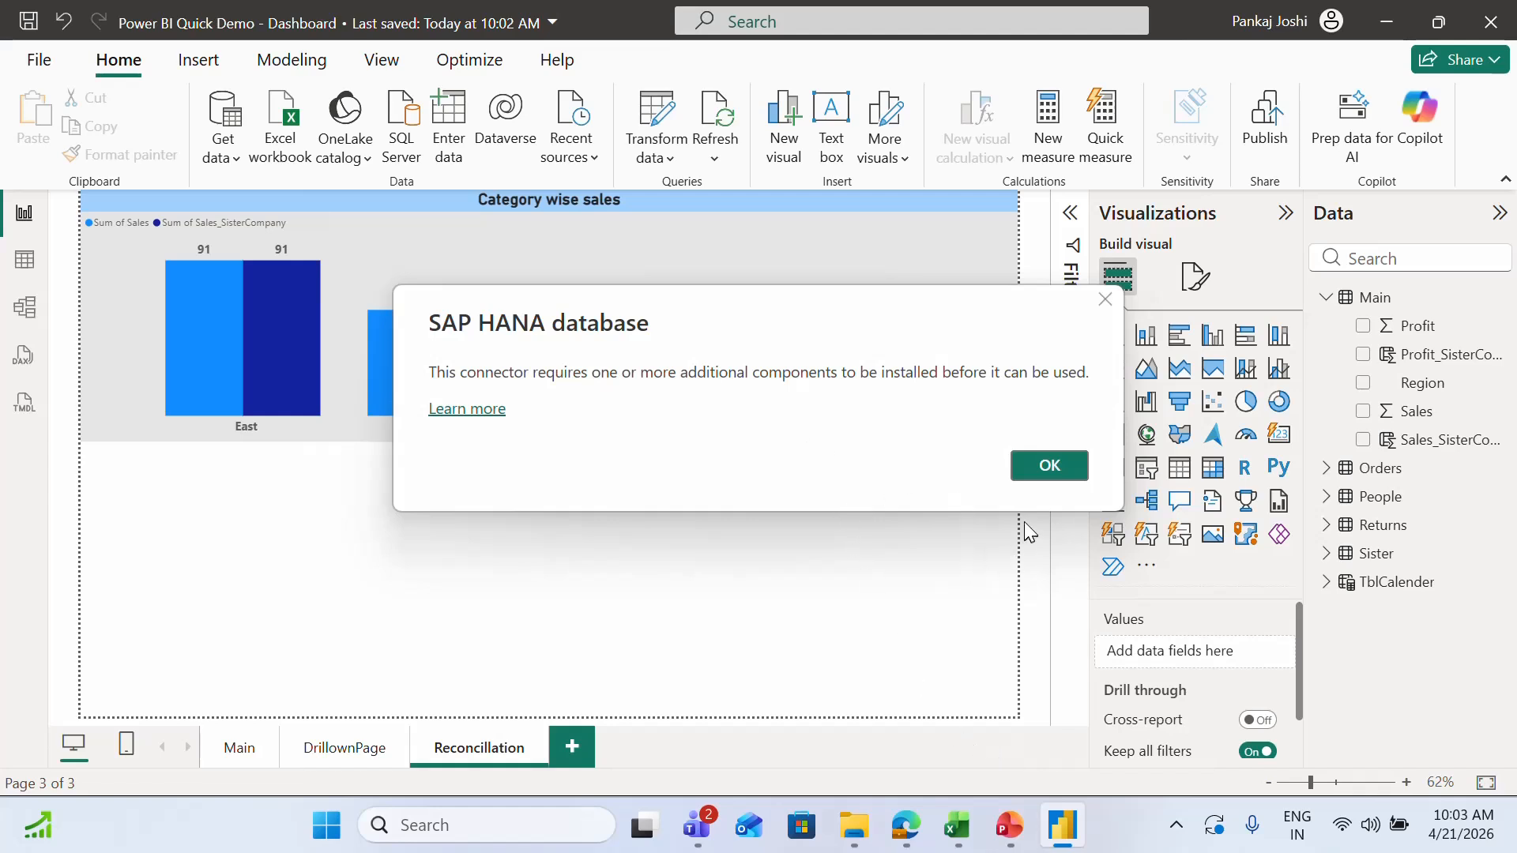
pyautogui.click(1040, 472)
# Step: Switch to the Google Meet call and admit the waiting participant
pyautogui.hotkey('alt', 'Tab')
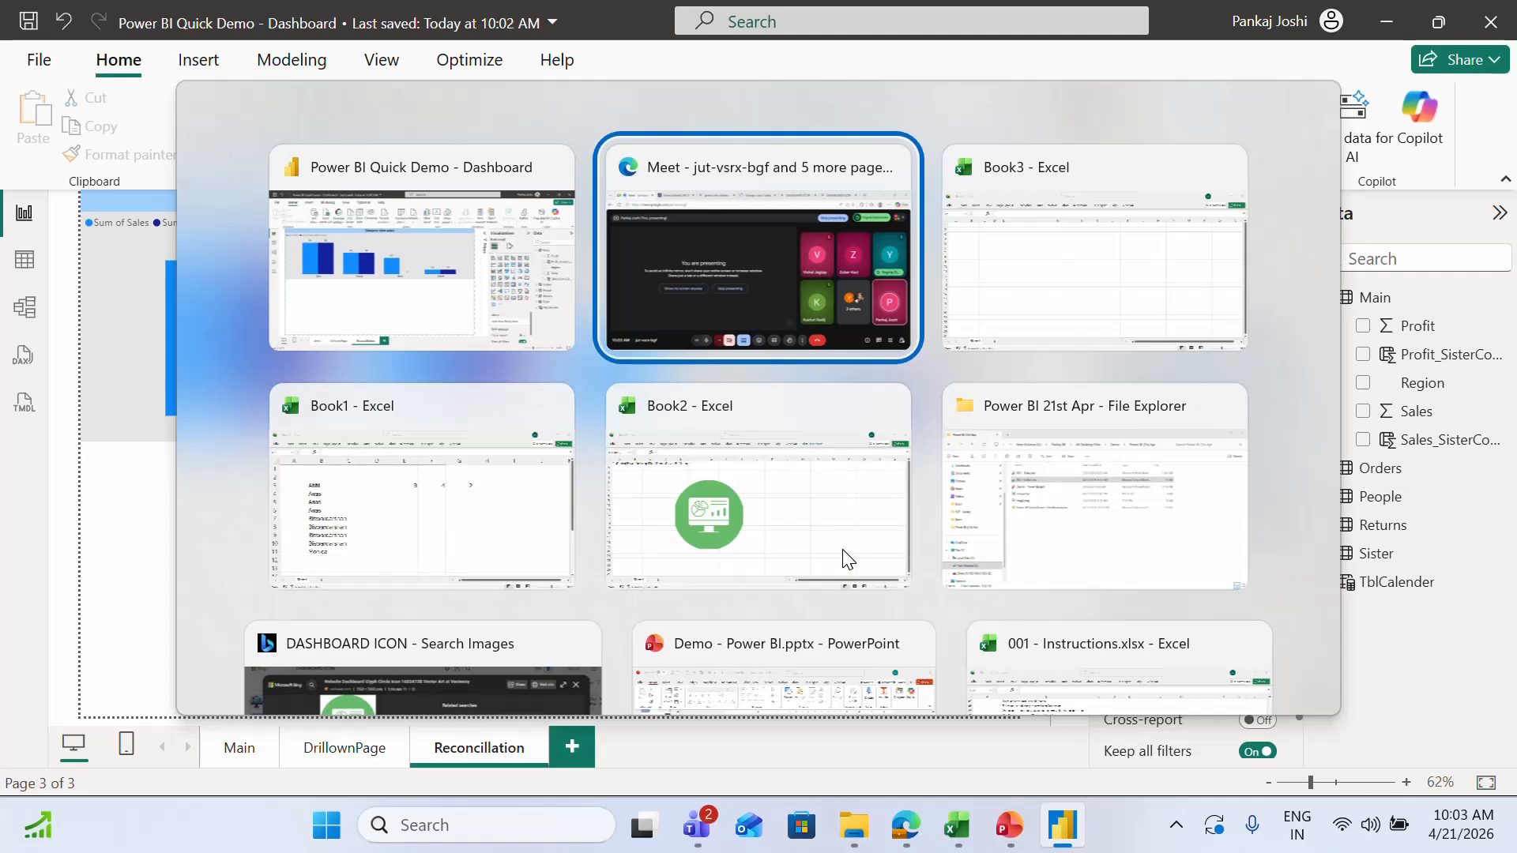
pyautogui.hotkey('alt', 'shift', 'Tab')
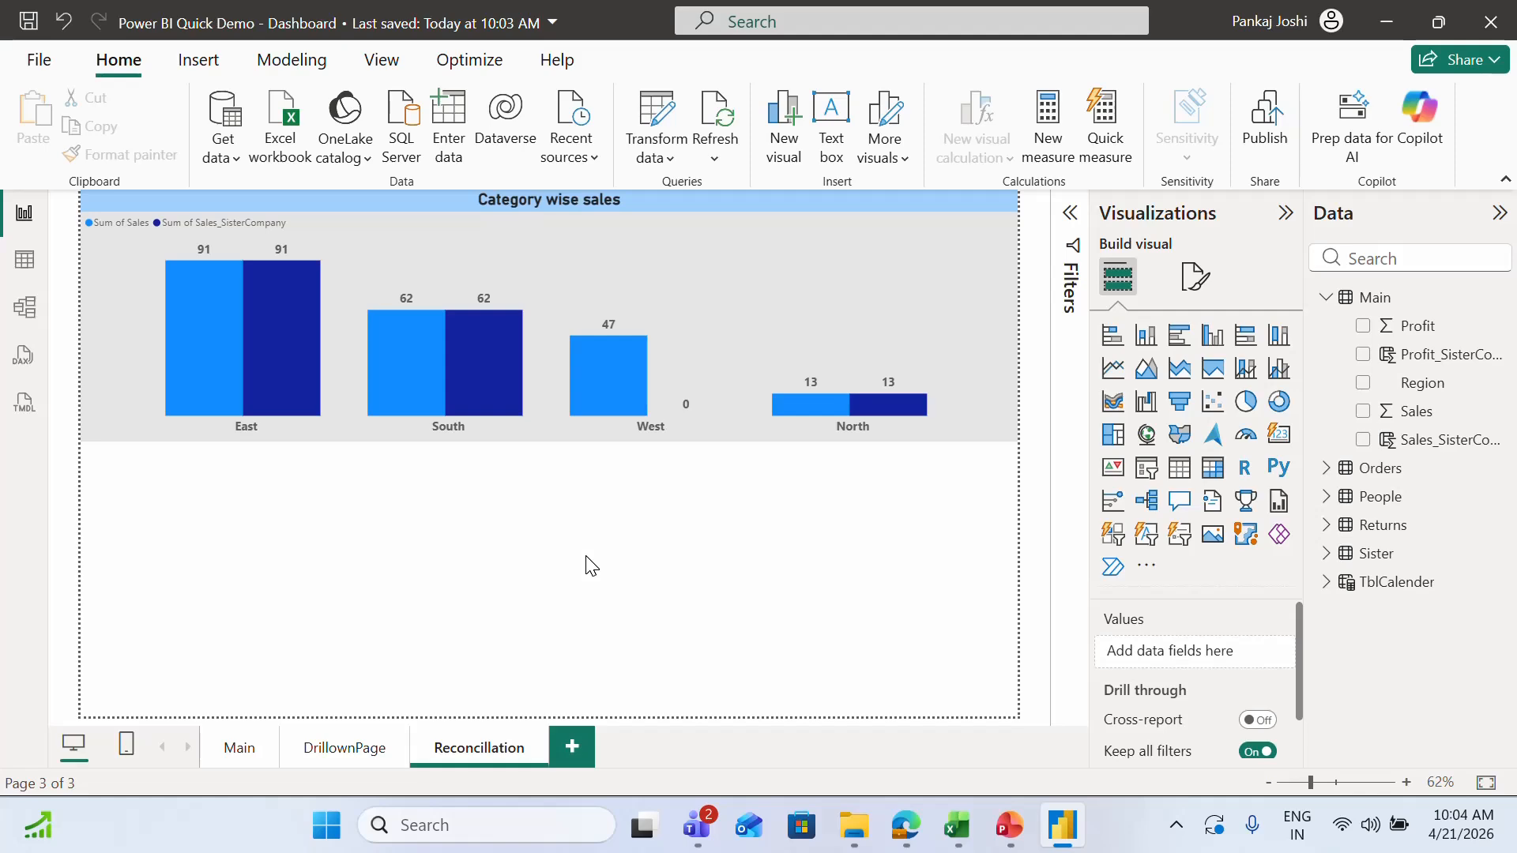
pyautogui.hotkey('alt', 'Tab')
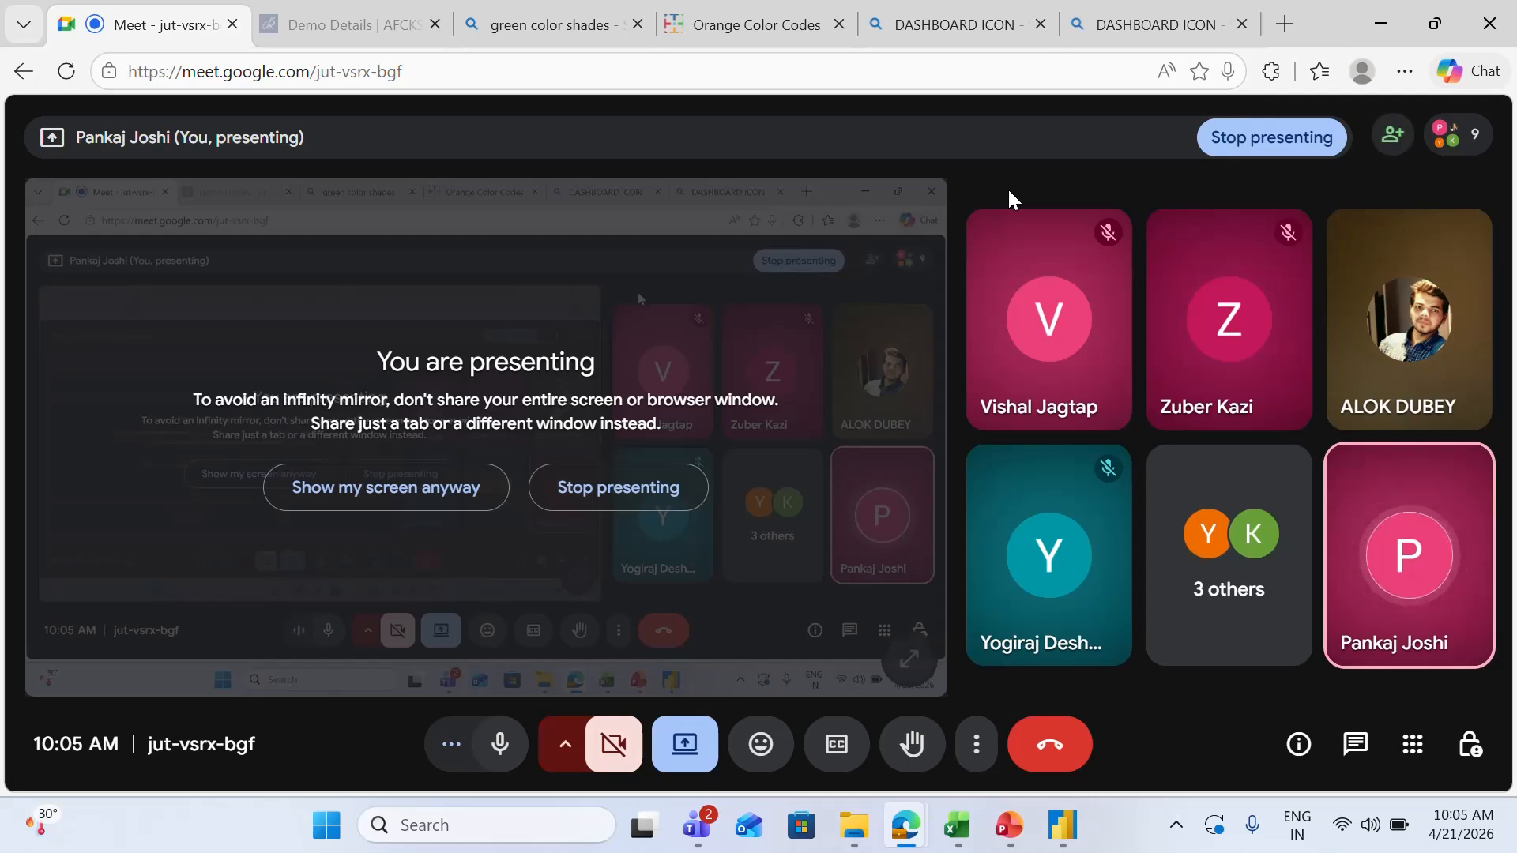
pyautogui.click(1394, 137)
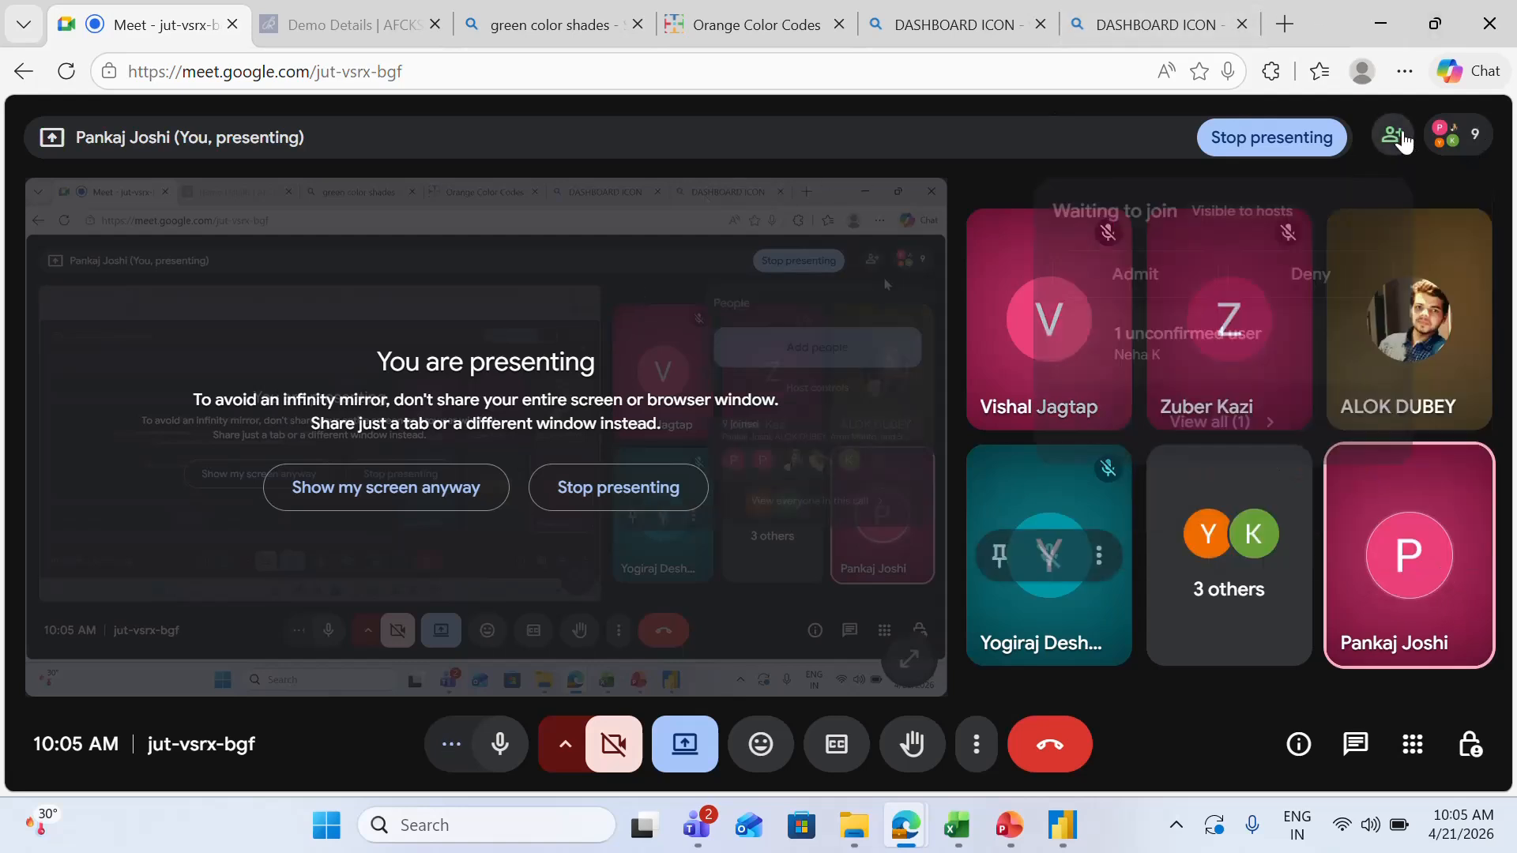
pyautogui.click(1168, 269)
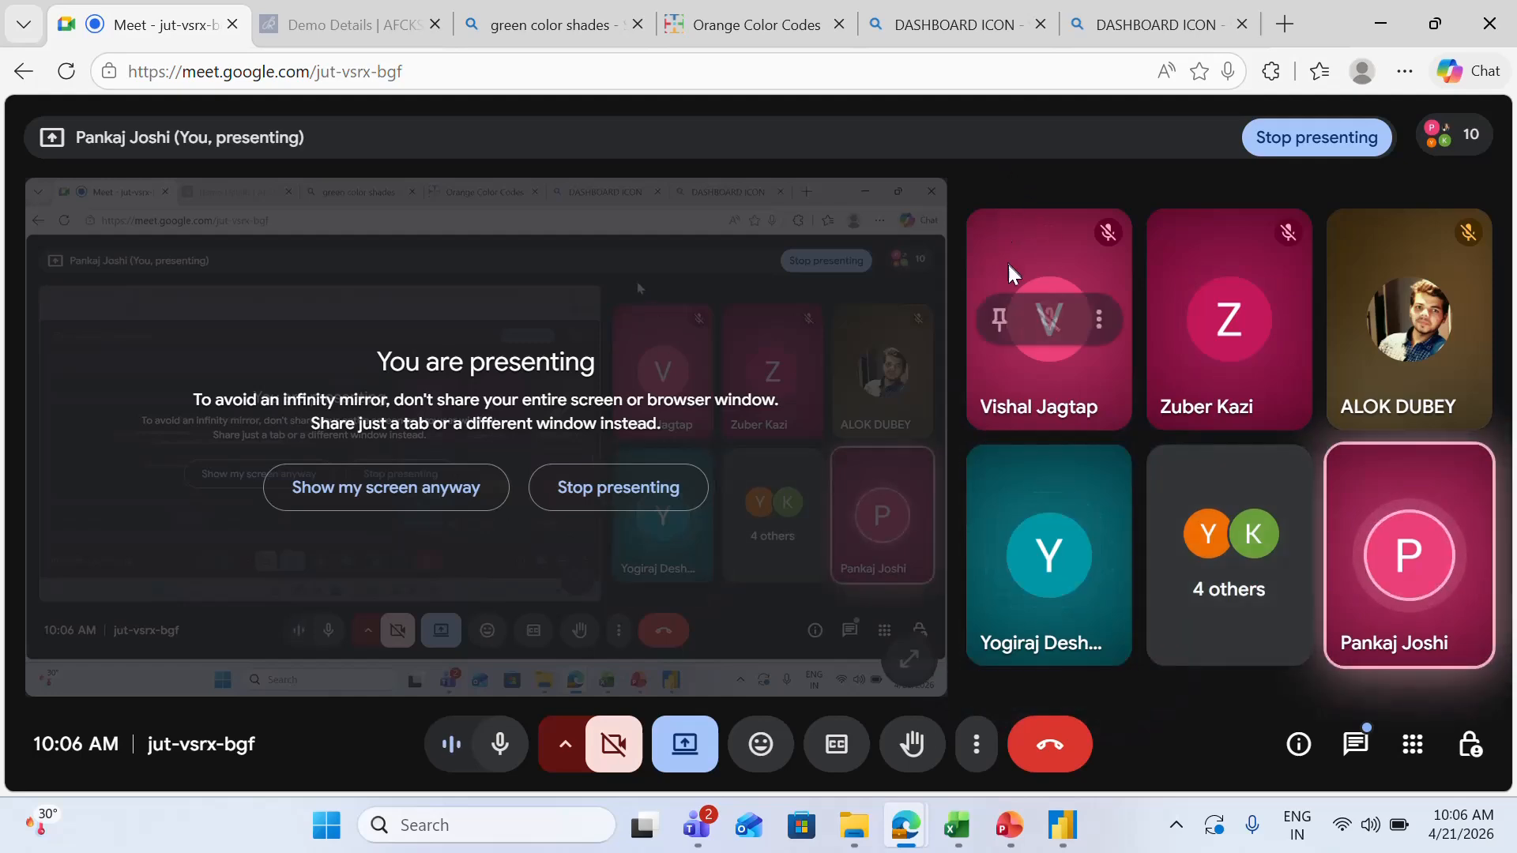
# Step: Switch back to Power BI, examine the People and Orders queries in the Power Query Editor, and close it
pyautogui.hotkey('alt', 'Tab')
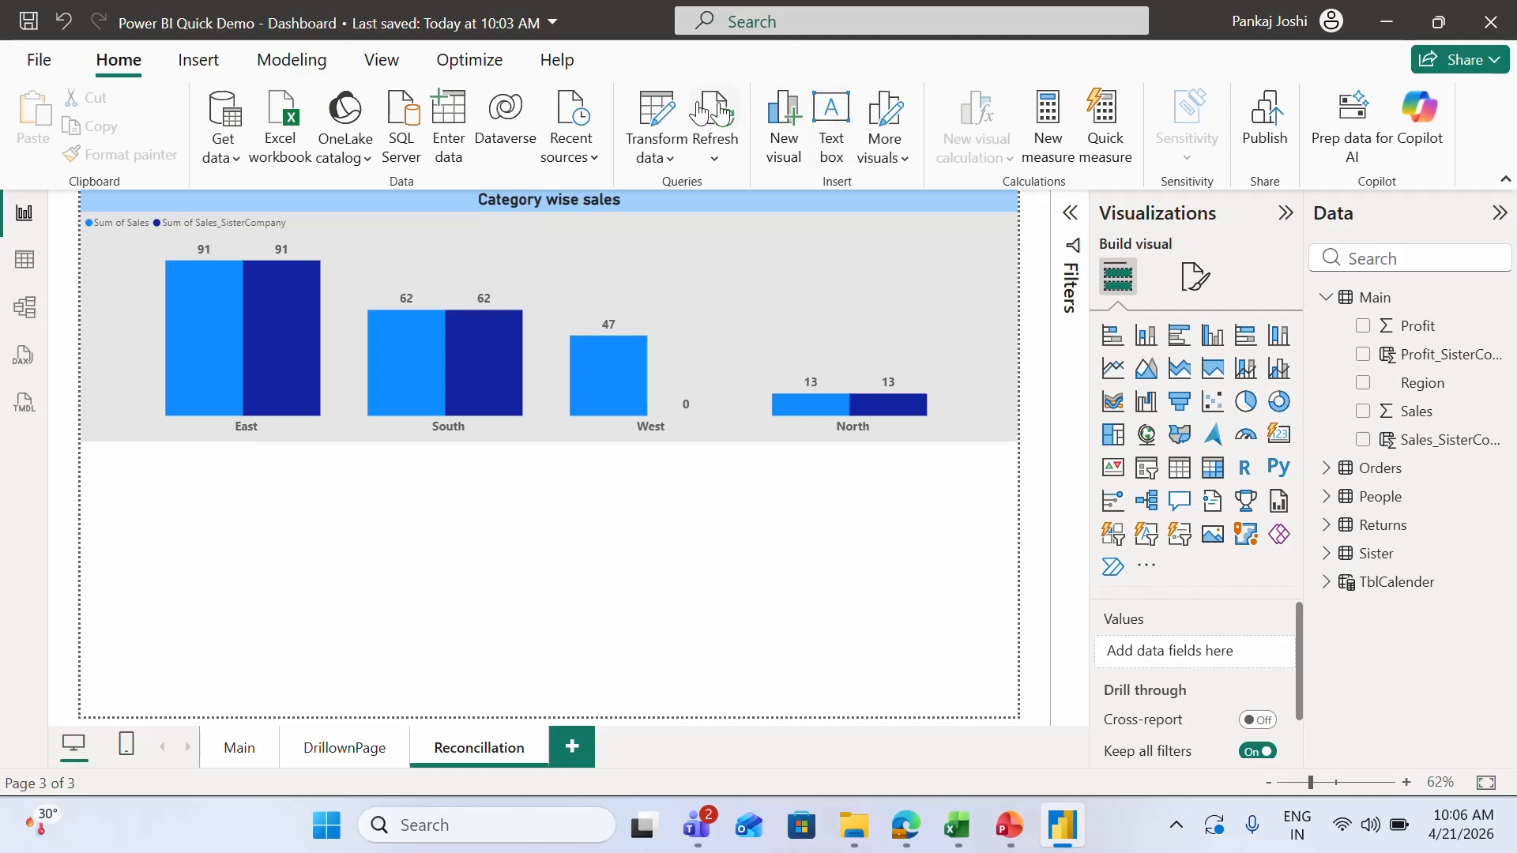
pyautogui.click(655, 111)
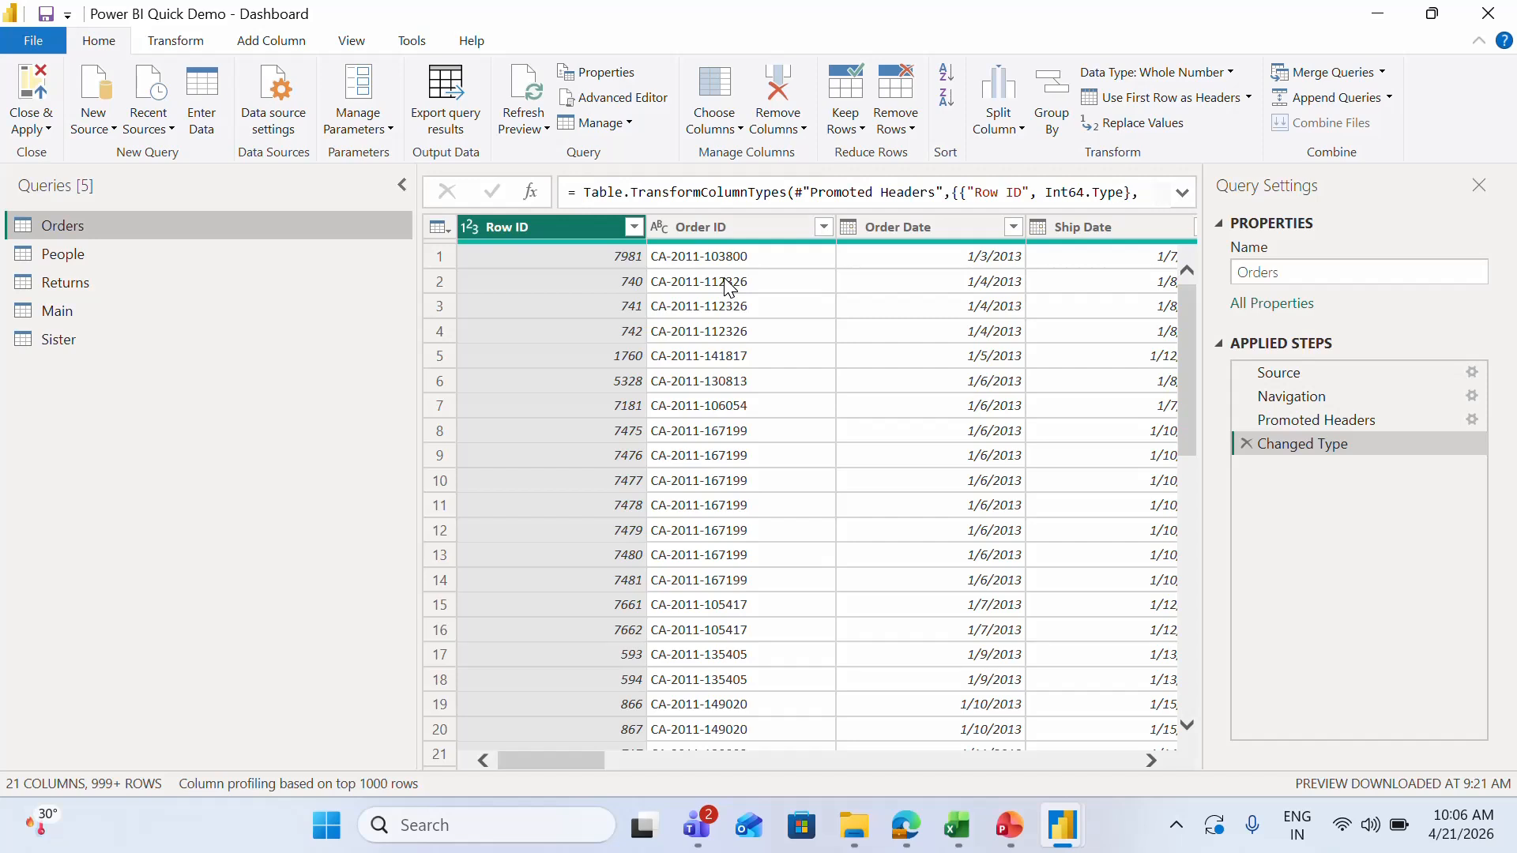
pyautogui.click(268, 248)
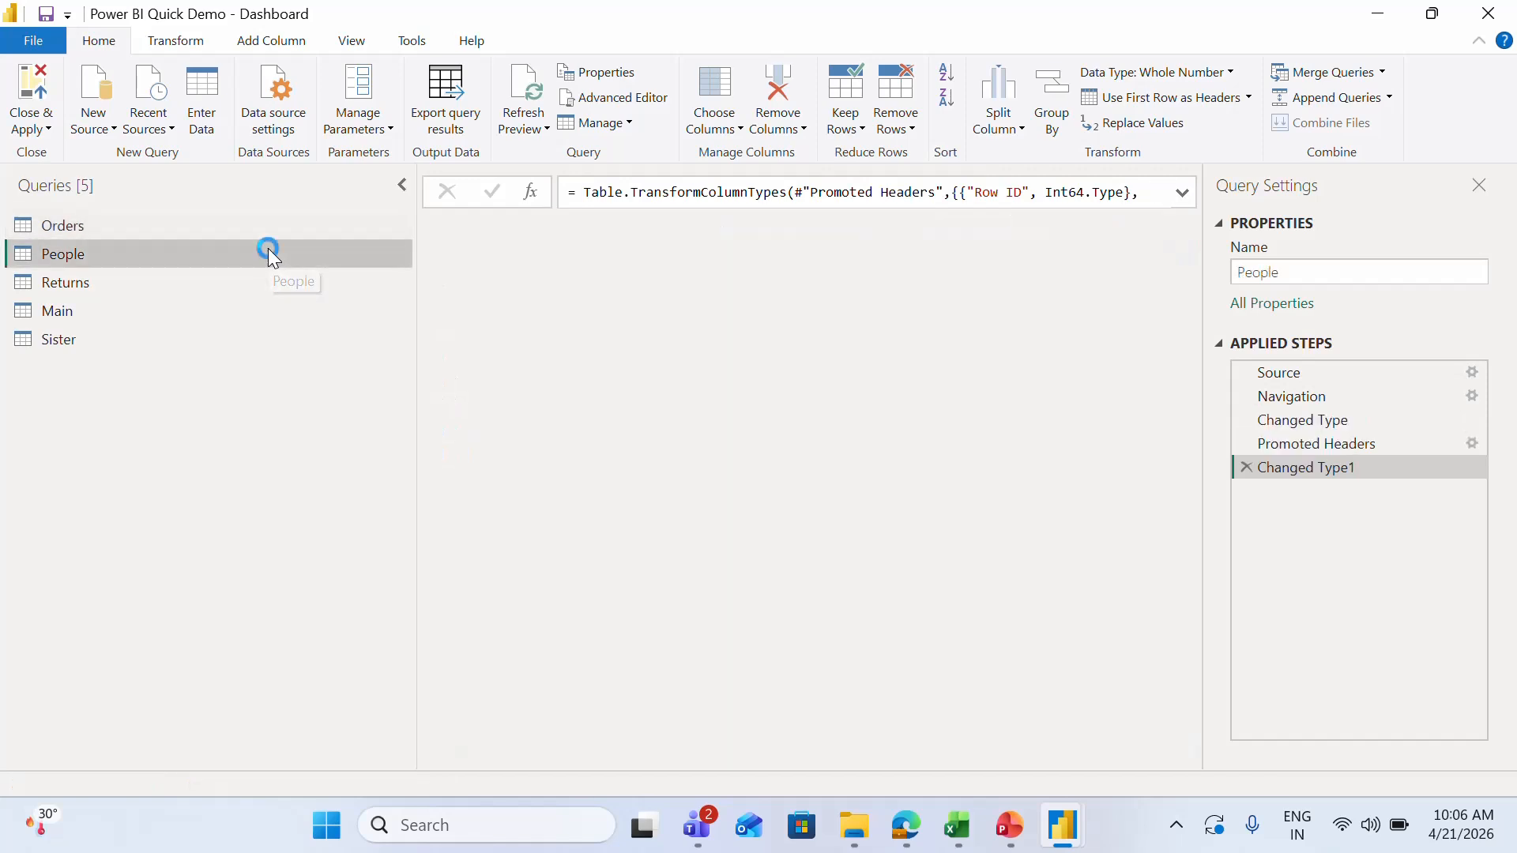
pyautogui.click(229, 225)
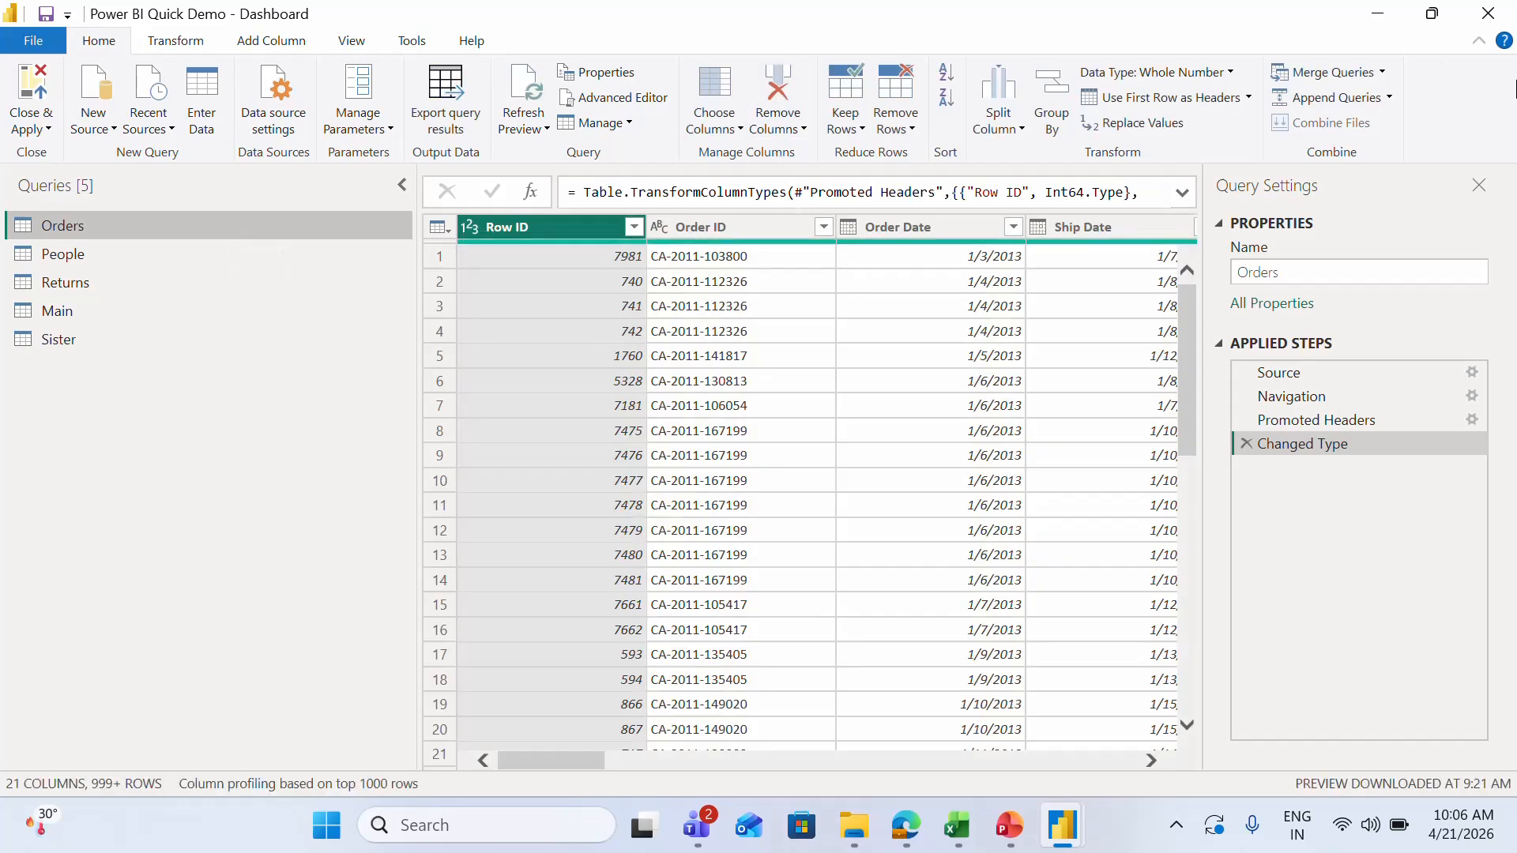
pyautogui.click(1487, 13)
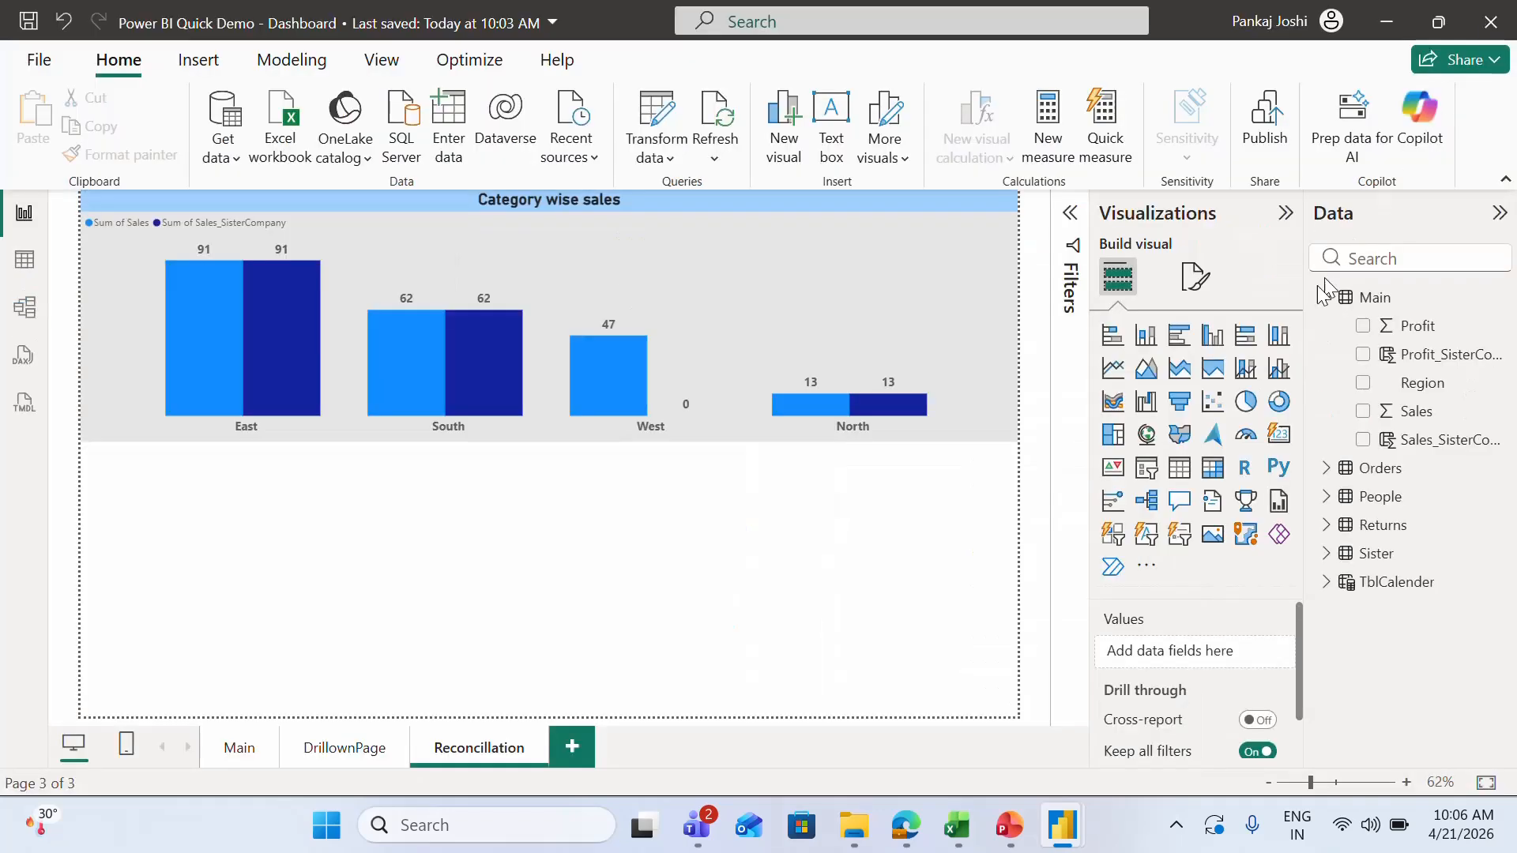
# Step: Switch to the Google Meet call and dismiss the incoming chat notification
pyautogui.hotkey('alt', 'Tab')
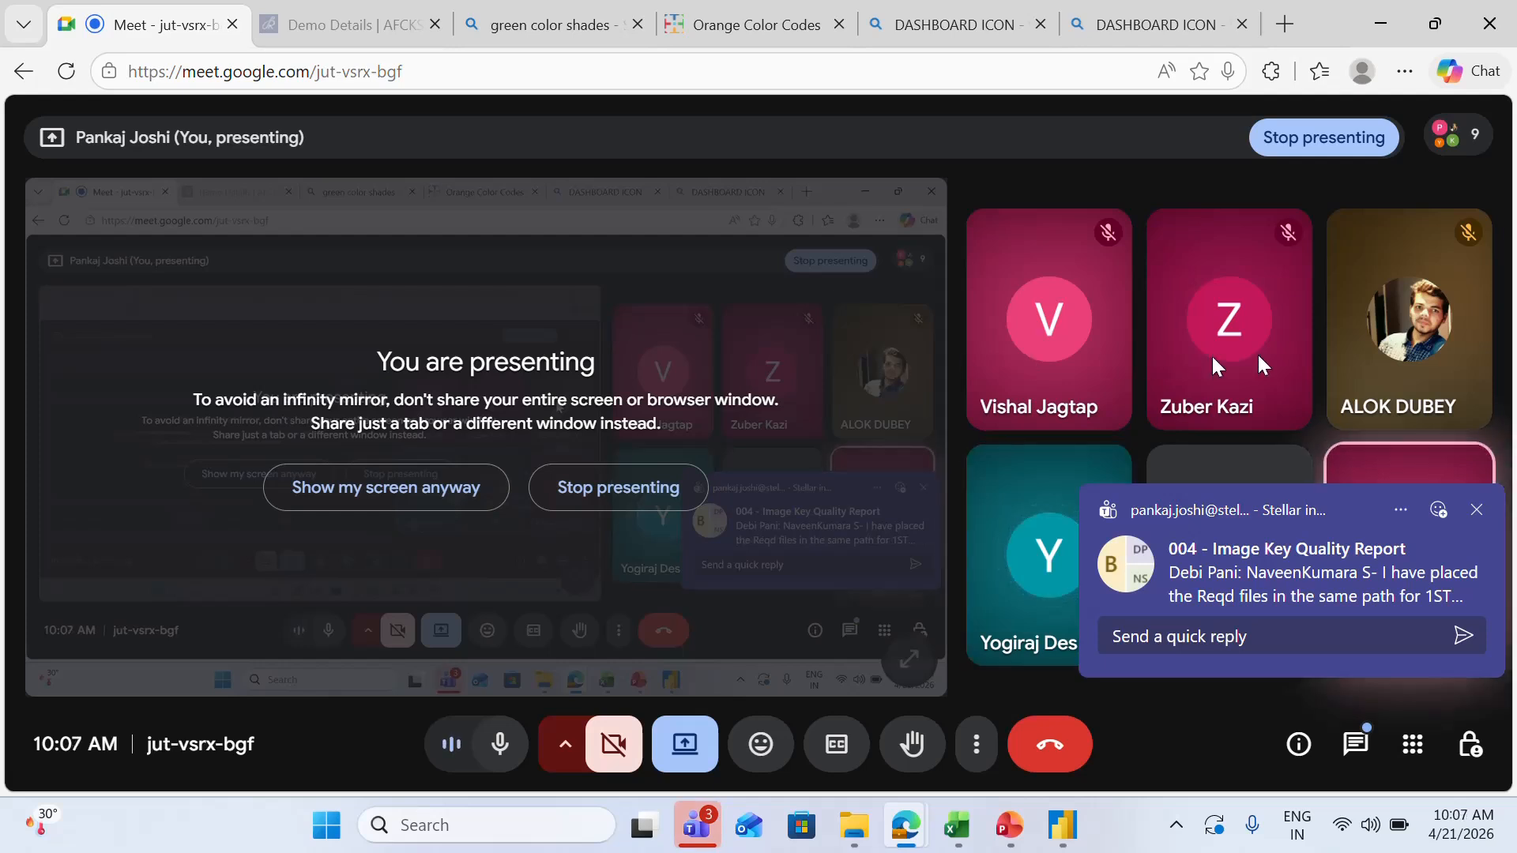
pyautogui.click(1476, 509)
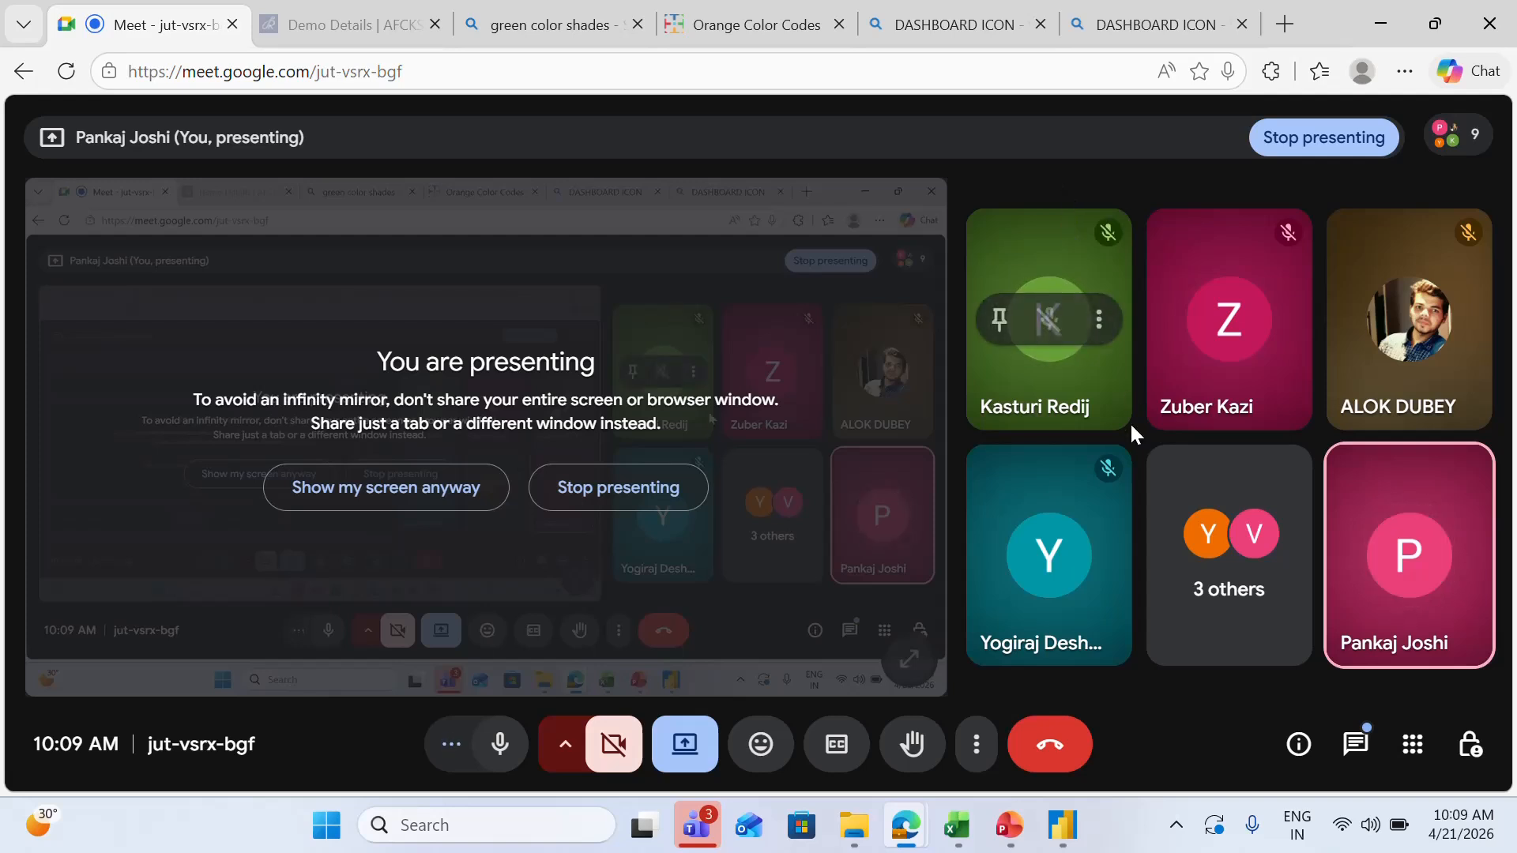
# Step: Switch to the PowerPoint presentation, show the course schedule on slide 10 and check the May 2026 calendar
pyautogui.click(1005, 821)
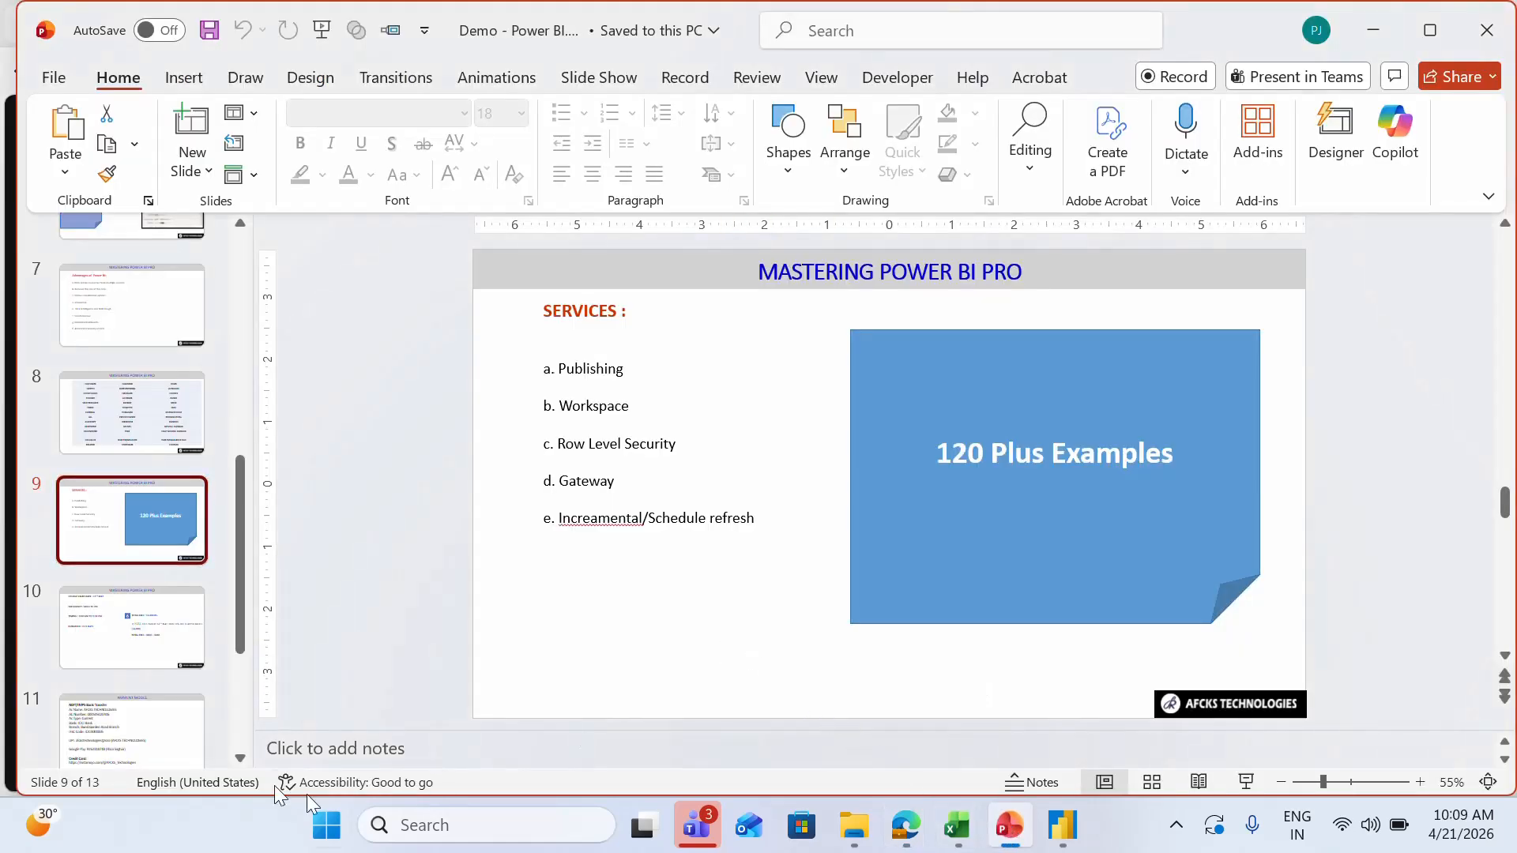
pyautogui.click(128, 650)
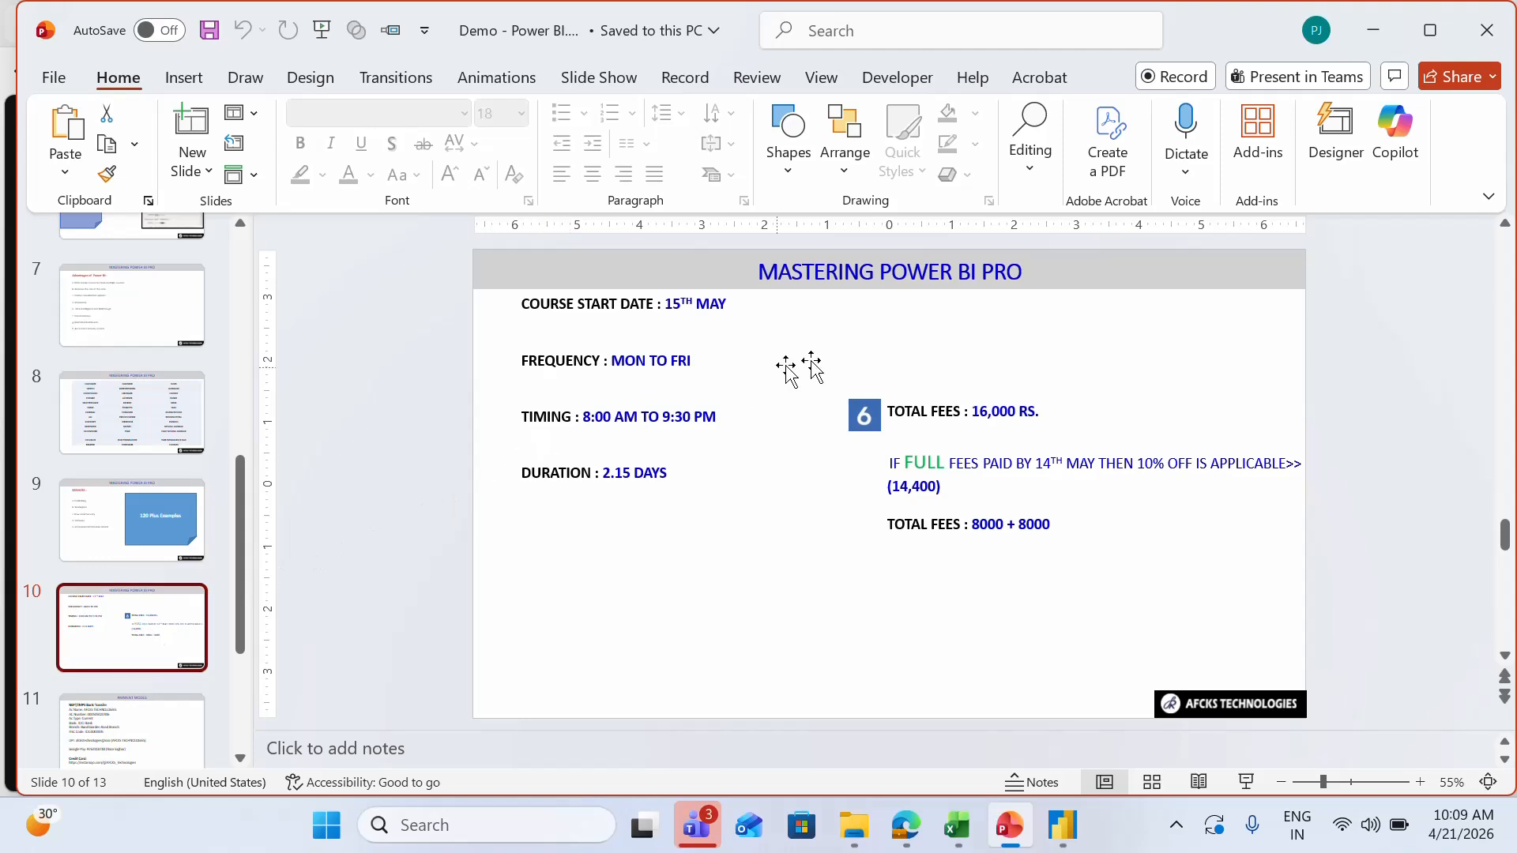
pyautogui.click(1460, 825)
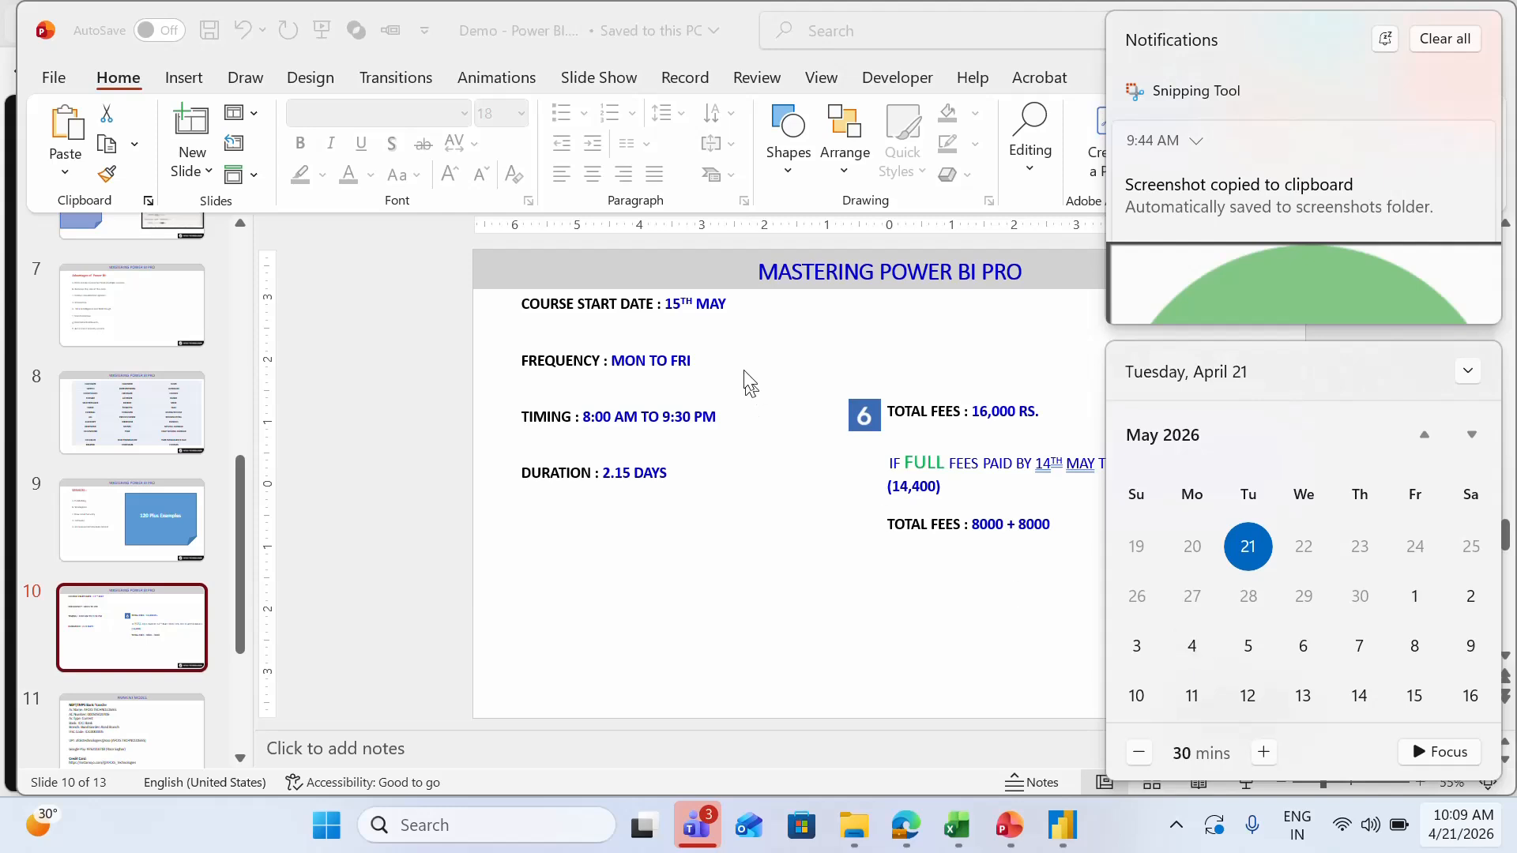
pyautogui.click(772, 308)
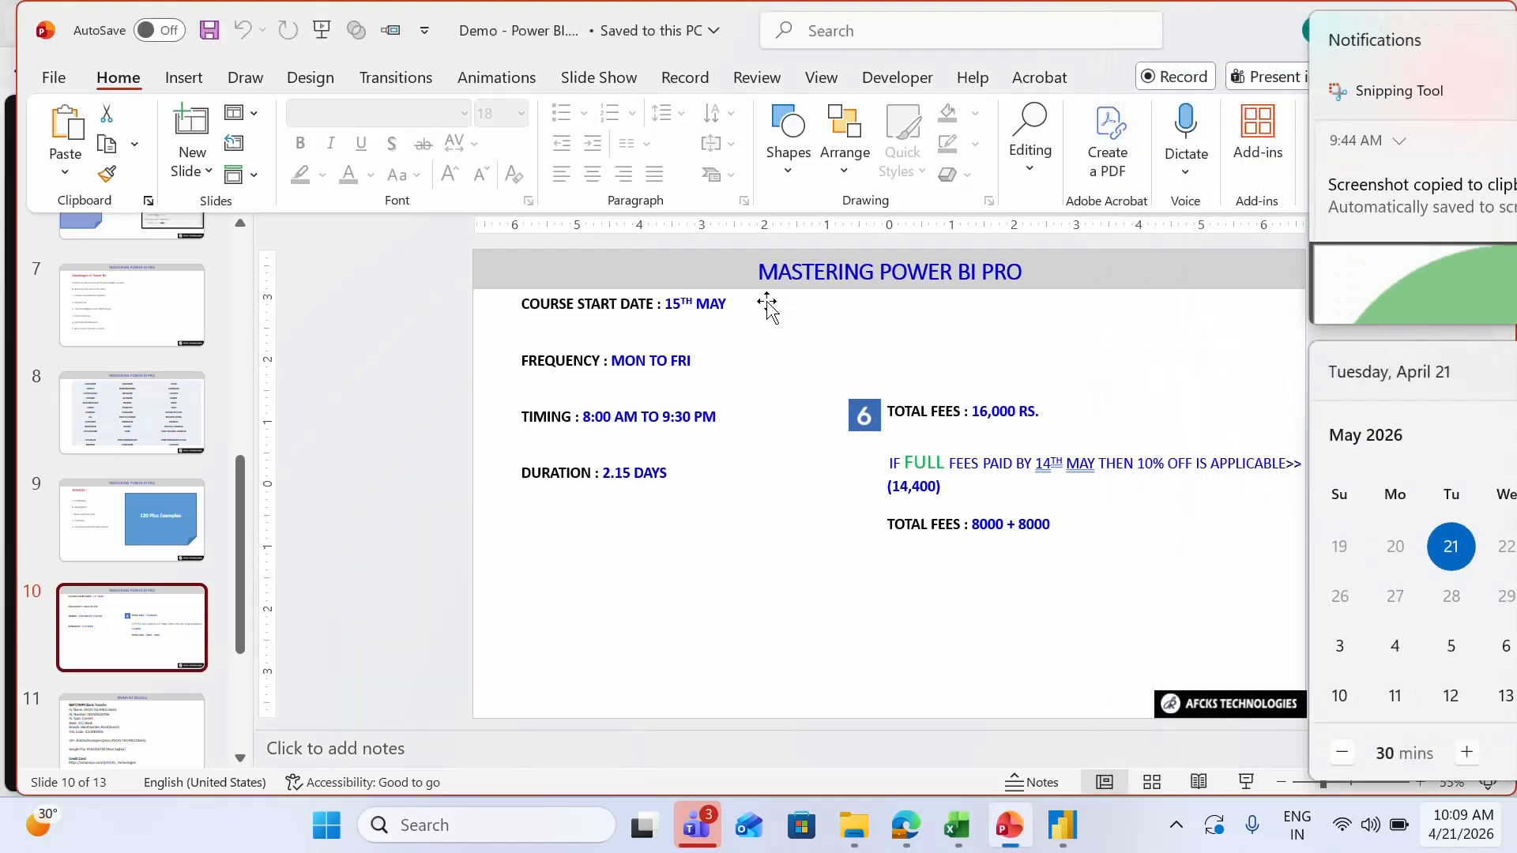
# Step: Set the course start date on slide 10 to 04TH MAY
pyautogui.click(709, 308)
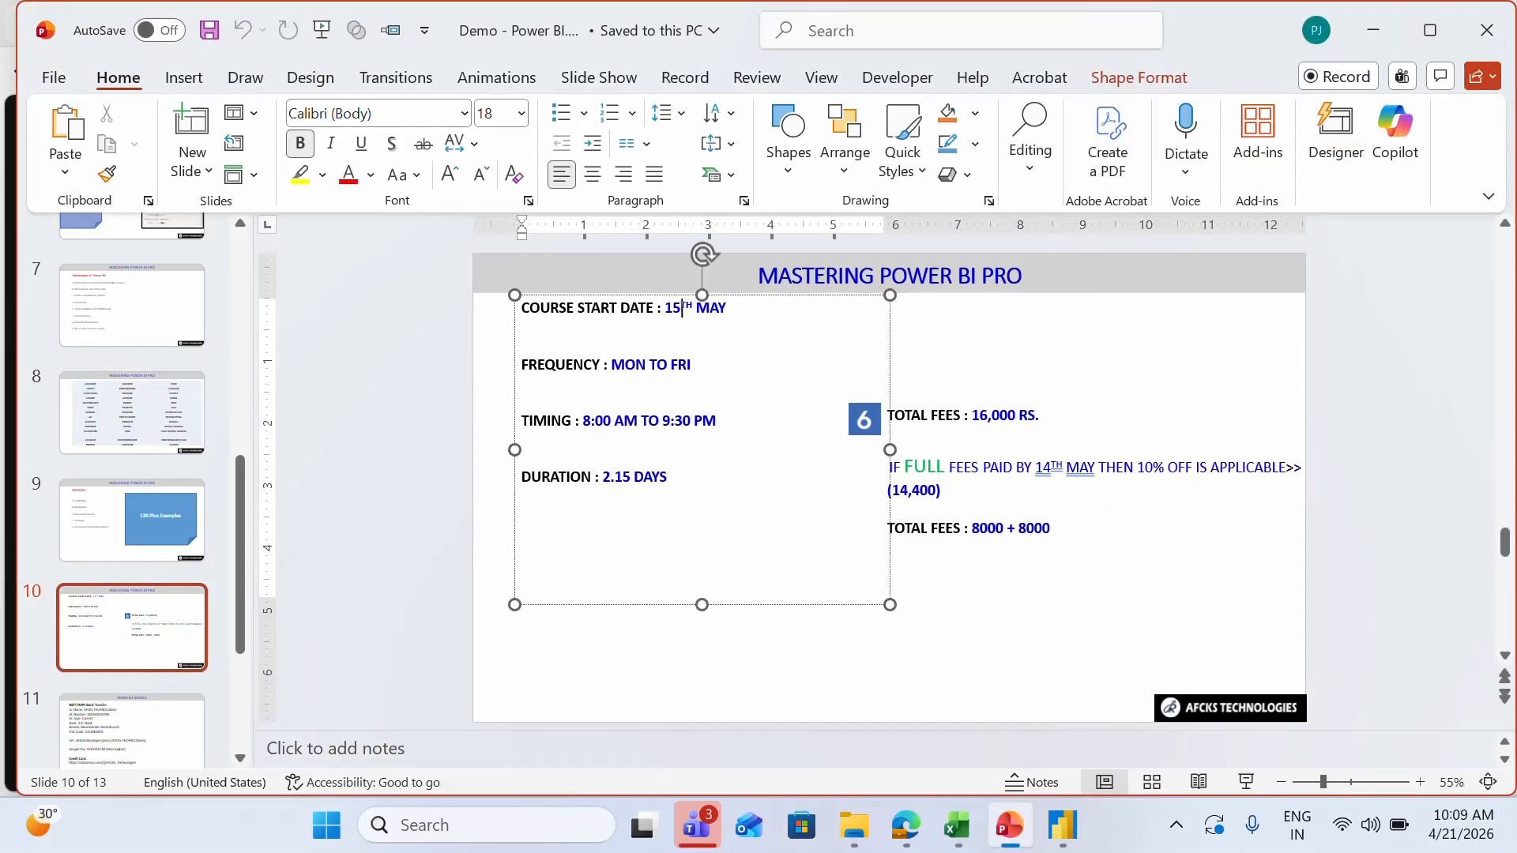
pyautogui.moveTo(681, 308); pyautogui.dragTo(665, 309)
pyautogui.write('4')
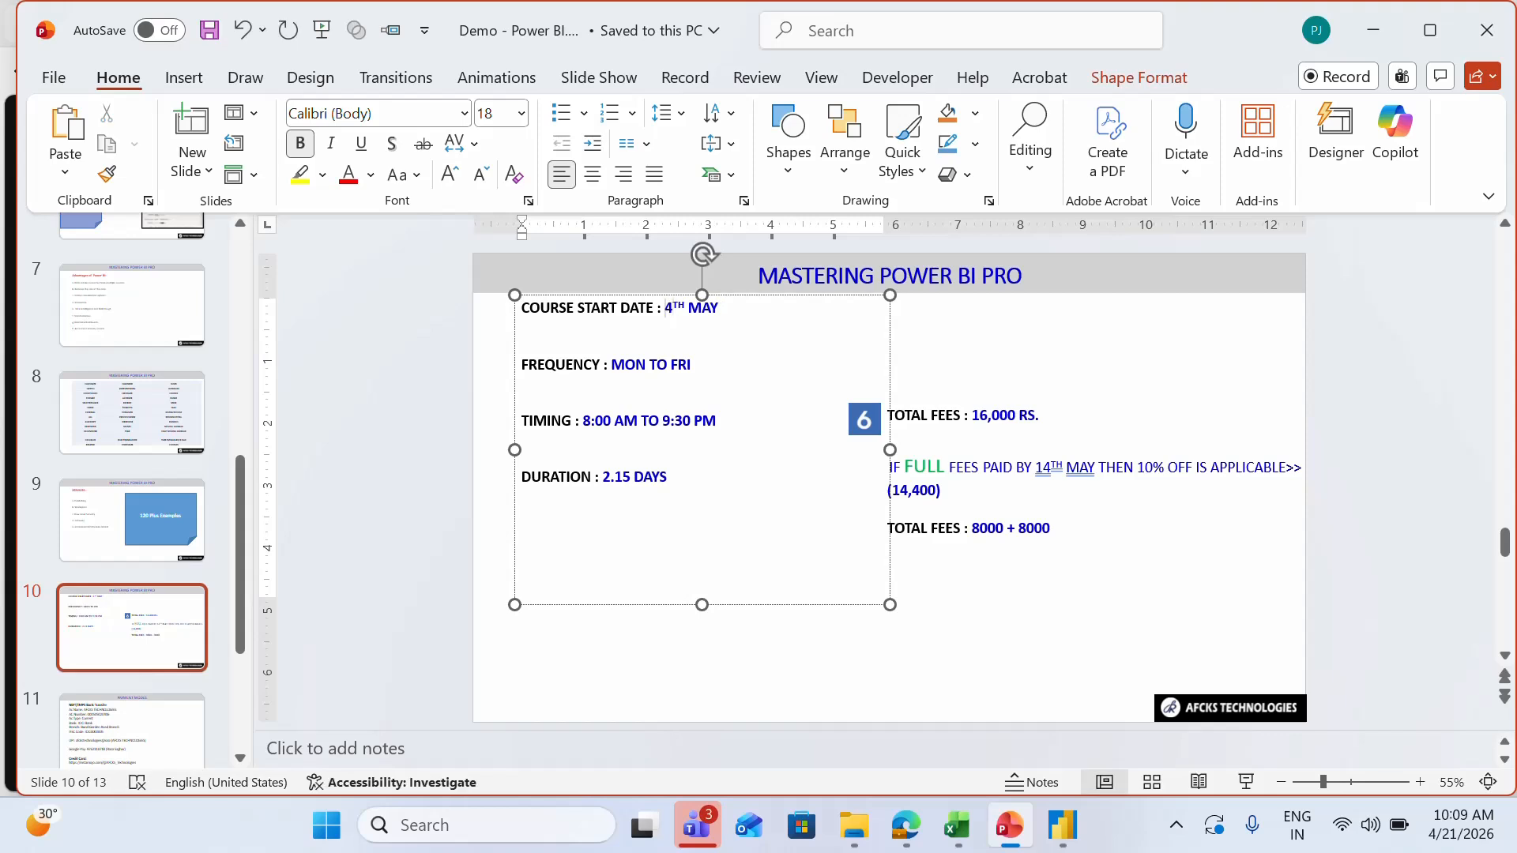
pyautogui.click(666, 308)
pyautogui.write('0')
# Step: Highlight text in the Frequency and Timing lines of the course schedule slide
pyautogui.click(702, 364)
pyautogui.hotkey('ctrl', 'shift', 'Left')
pyautogui.hotkey('ctrl', 'shift', 'Left')
pyautogui.hotkey('ctrl', 'shift', 'Left')
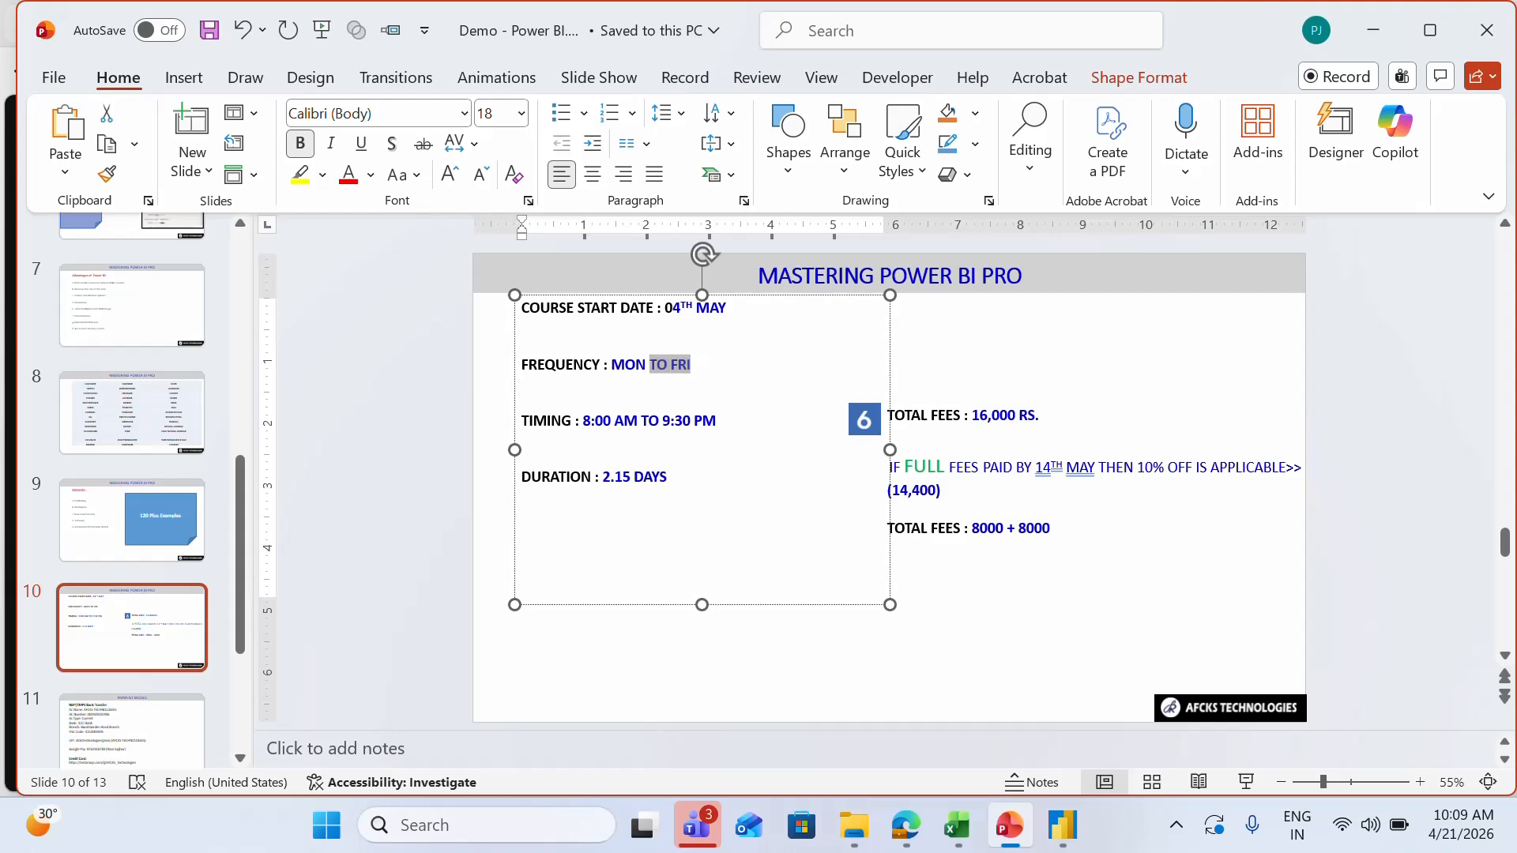
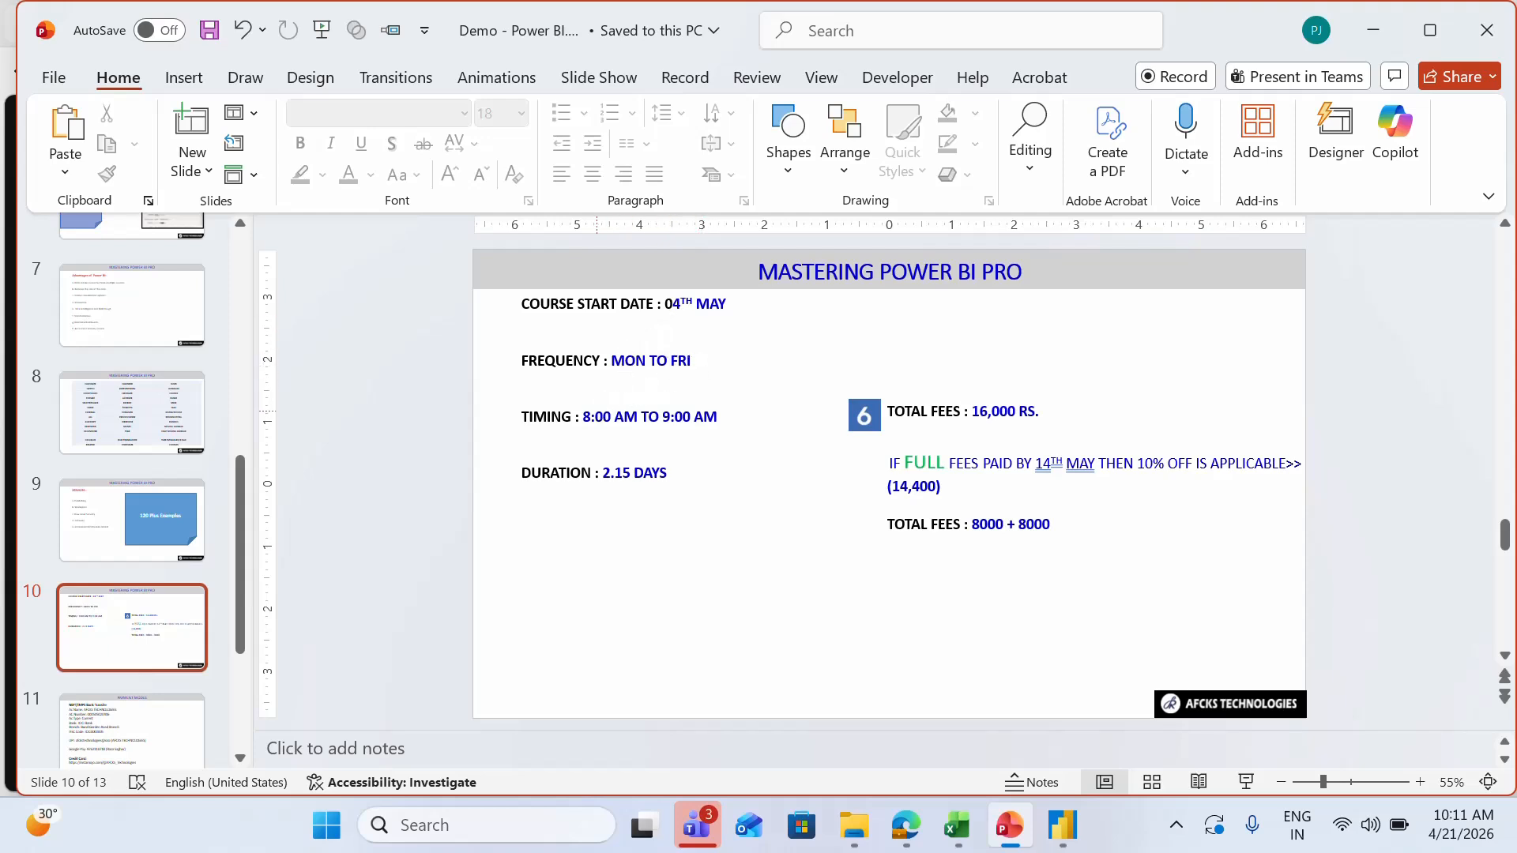
pyautogui.doubleClick(649, 420)
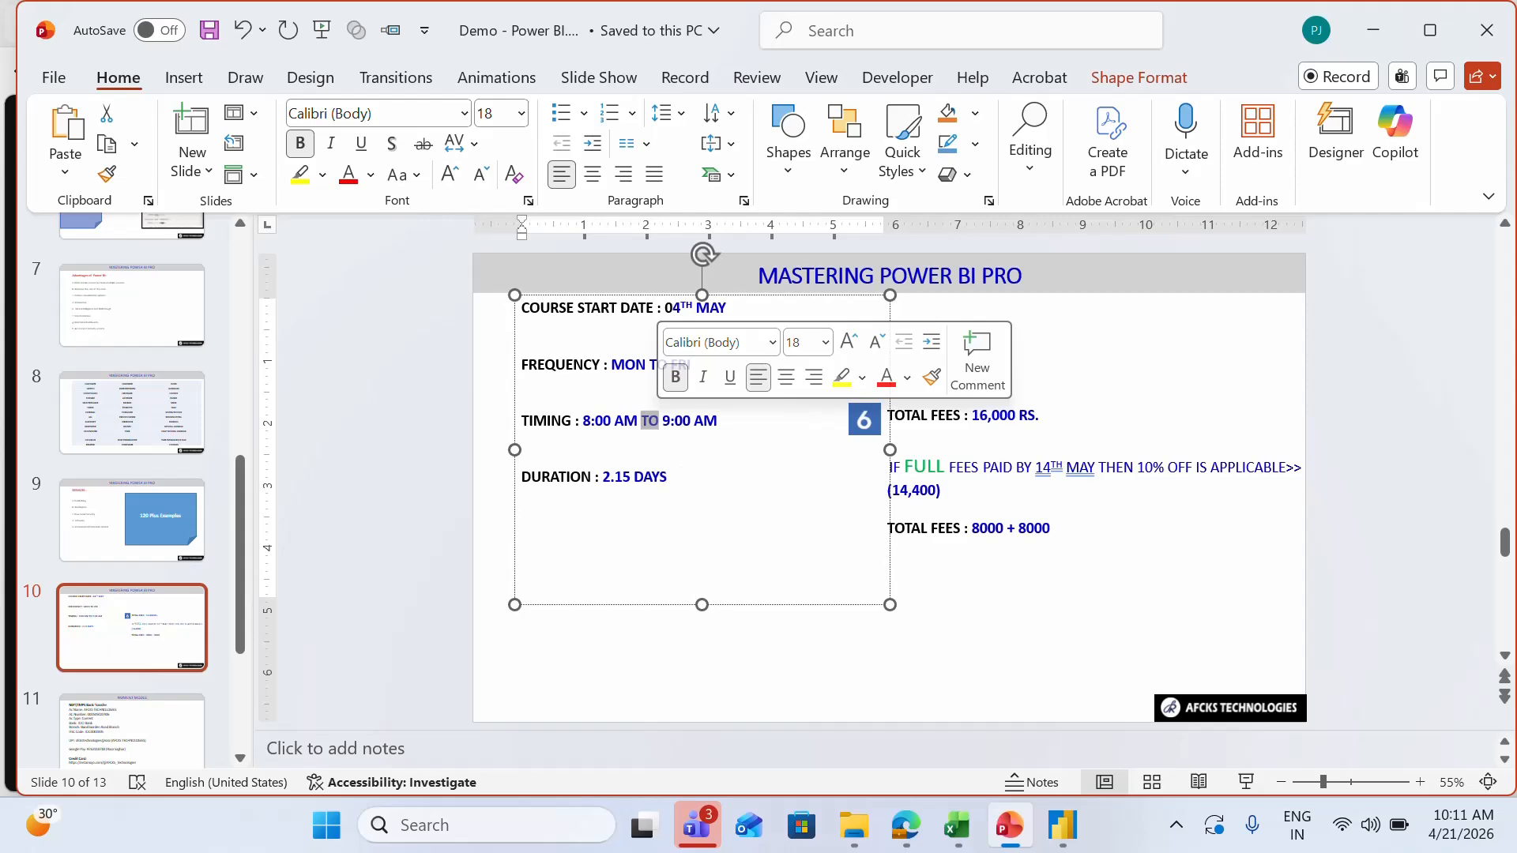
# Step: Clear the text selection on slide 10, check the Google Meet call and return to the PowerPoint presentation
pyautogui.click(699, 654)
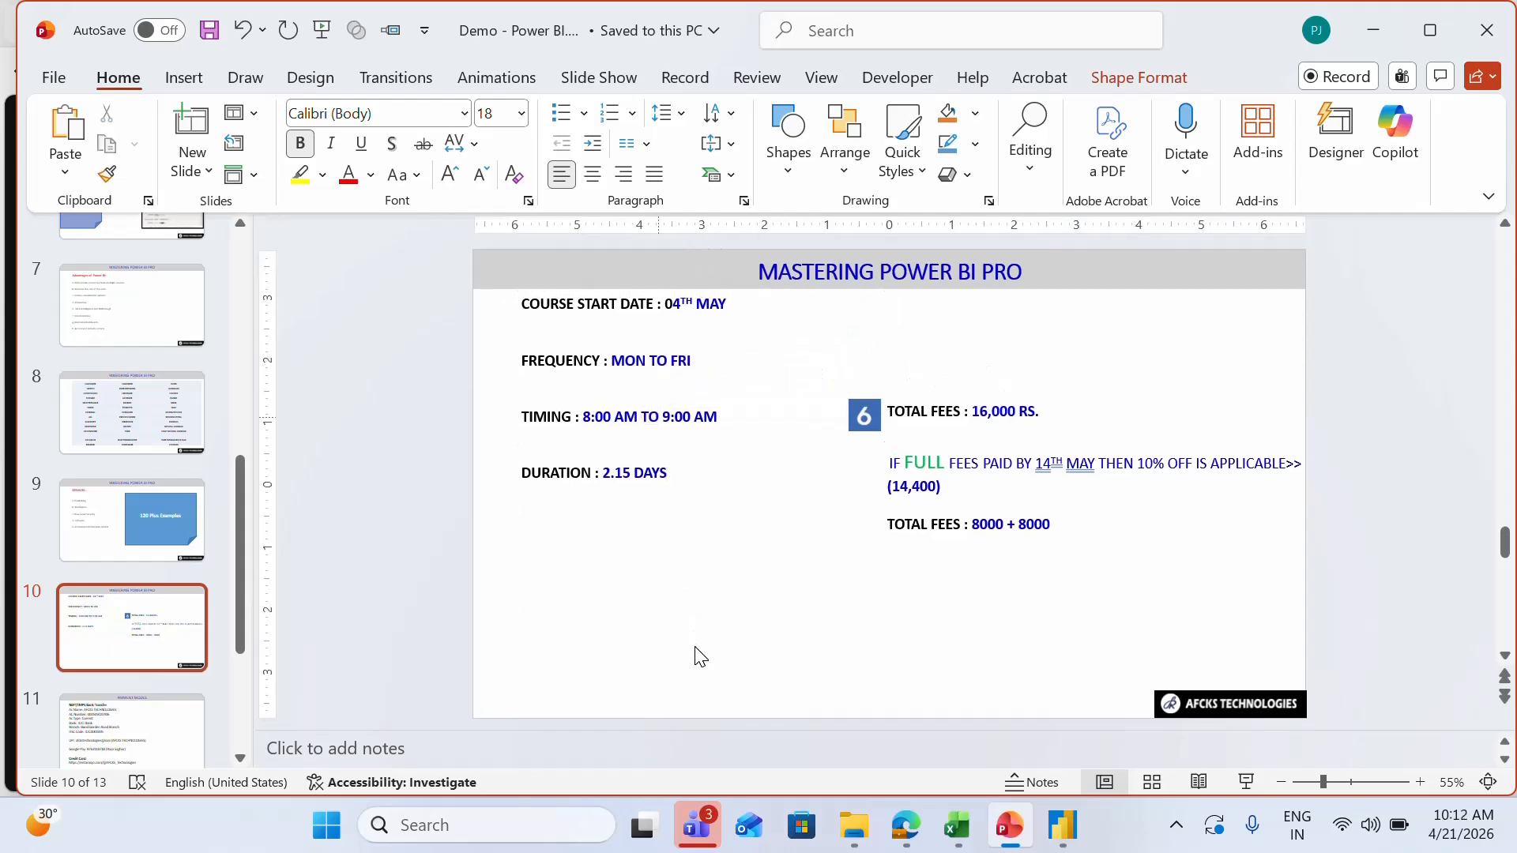
pyautogui.hotkey('alt', 'Tab')
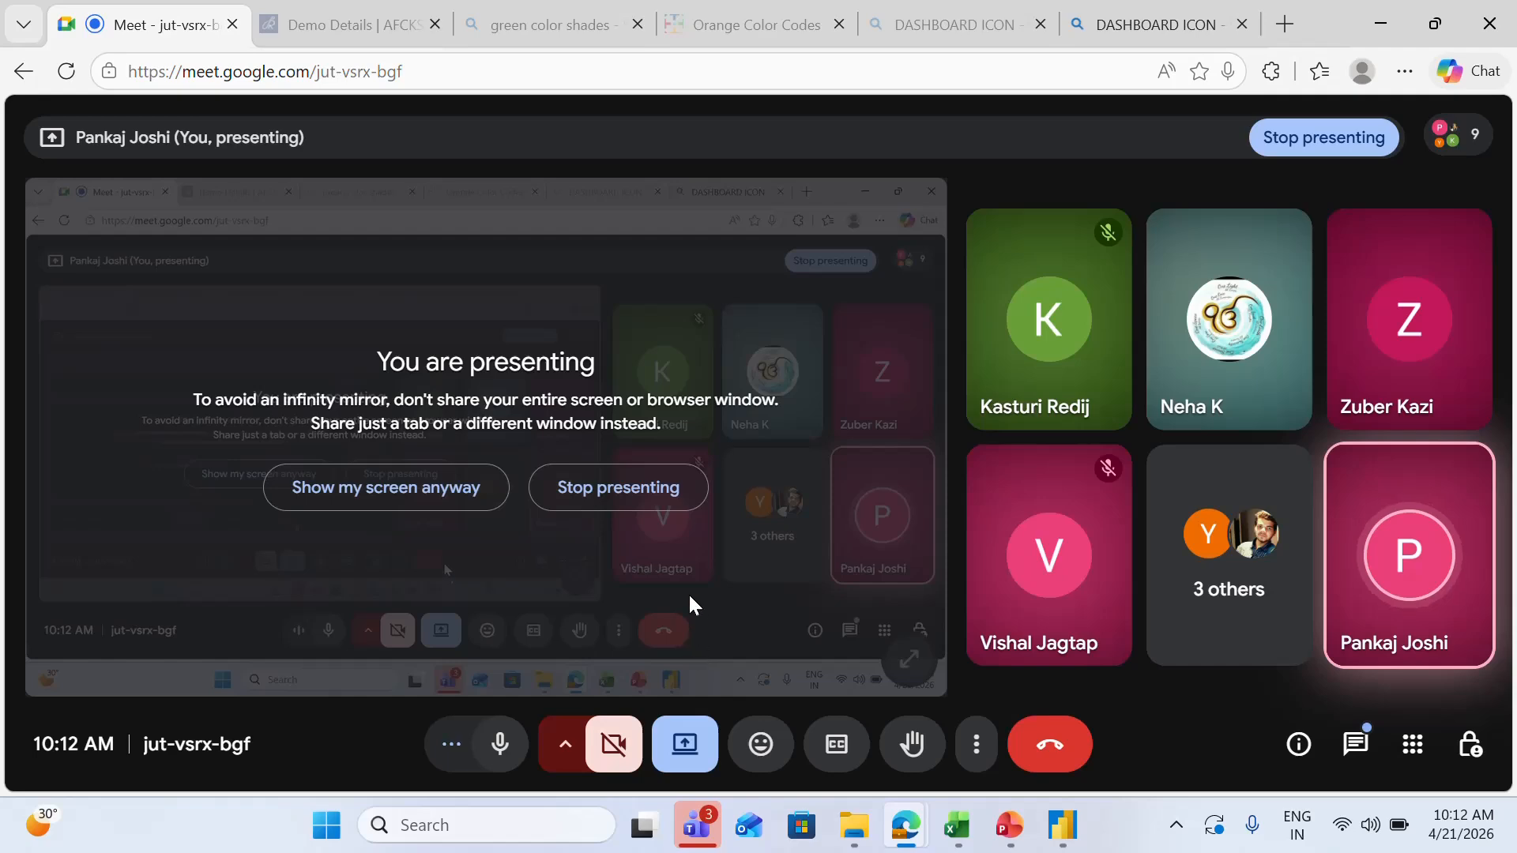
pyautogui.hotkey('alt', 'Tab')
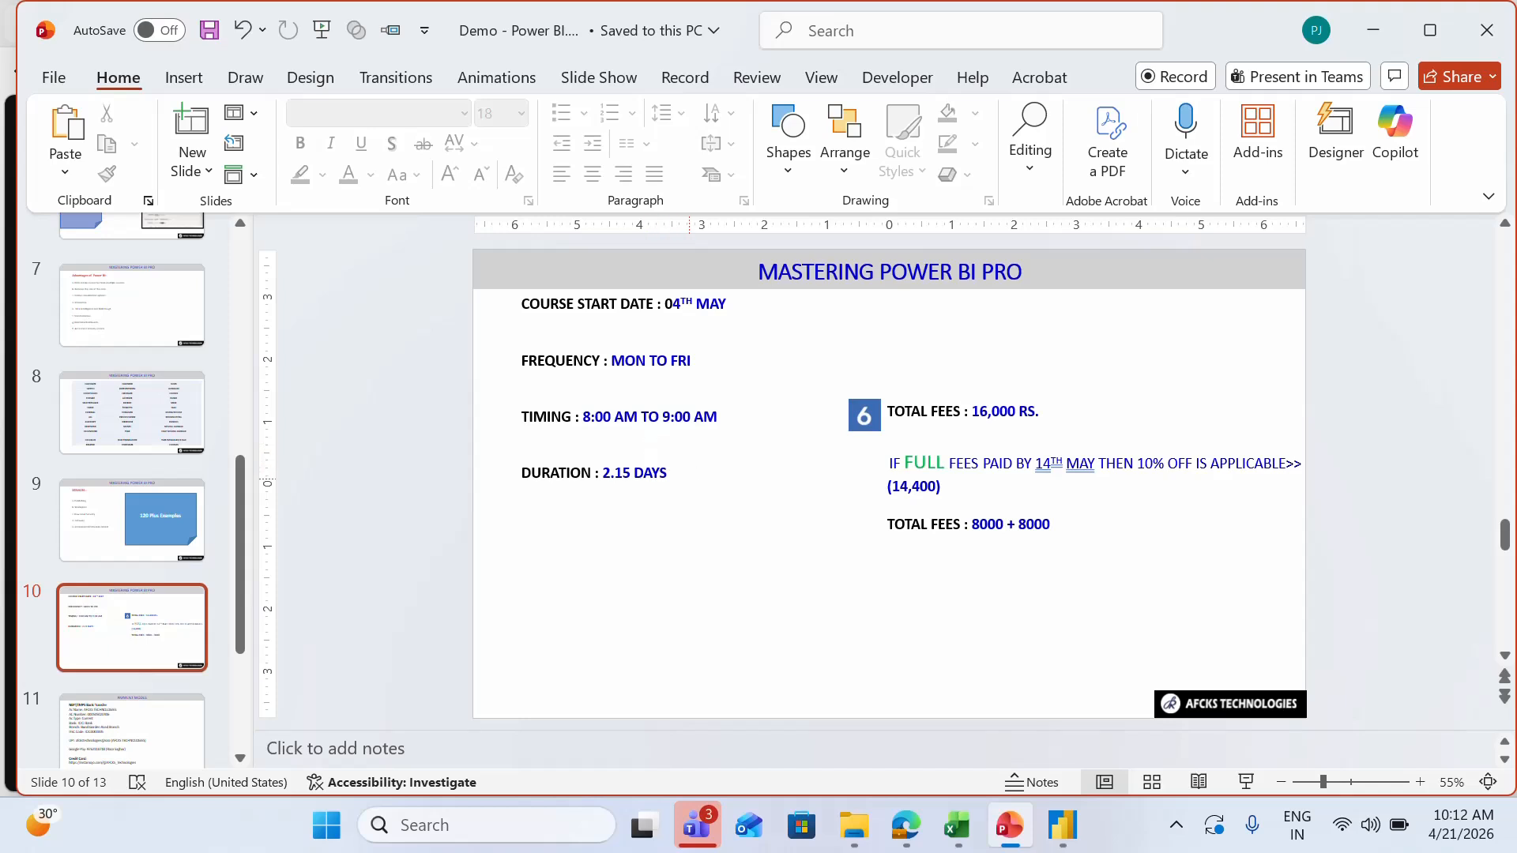
# Step: Highlight the 8:00 AM TO 9:00 AM timing on slide 10 and check the Google Meet call before returning to PowerPoint
pyautogui.click(690, 481)
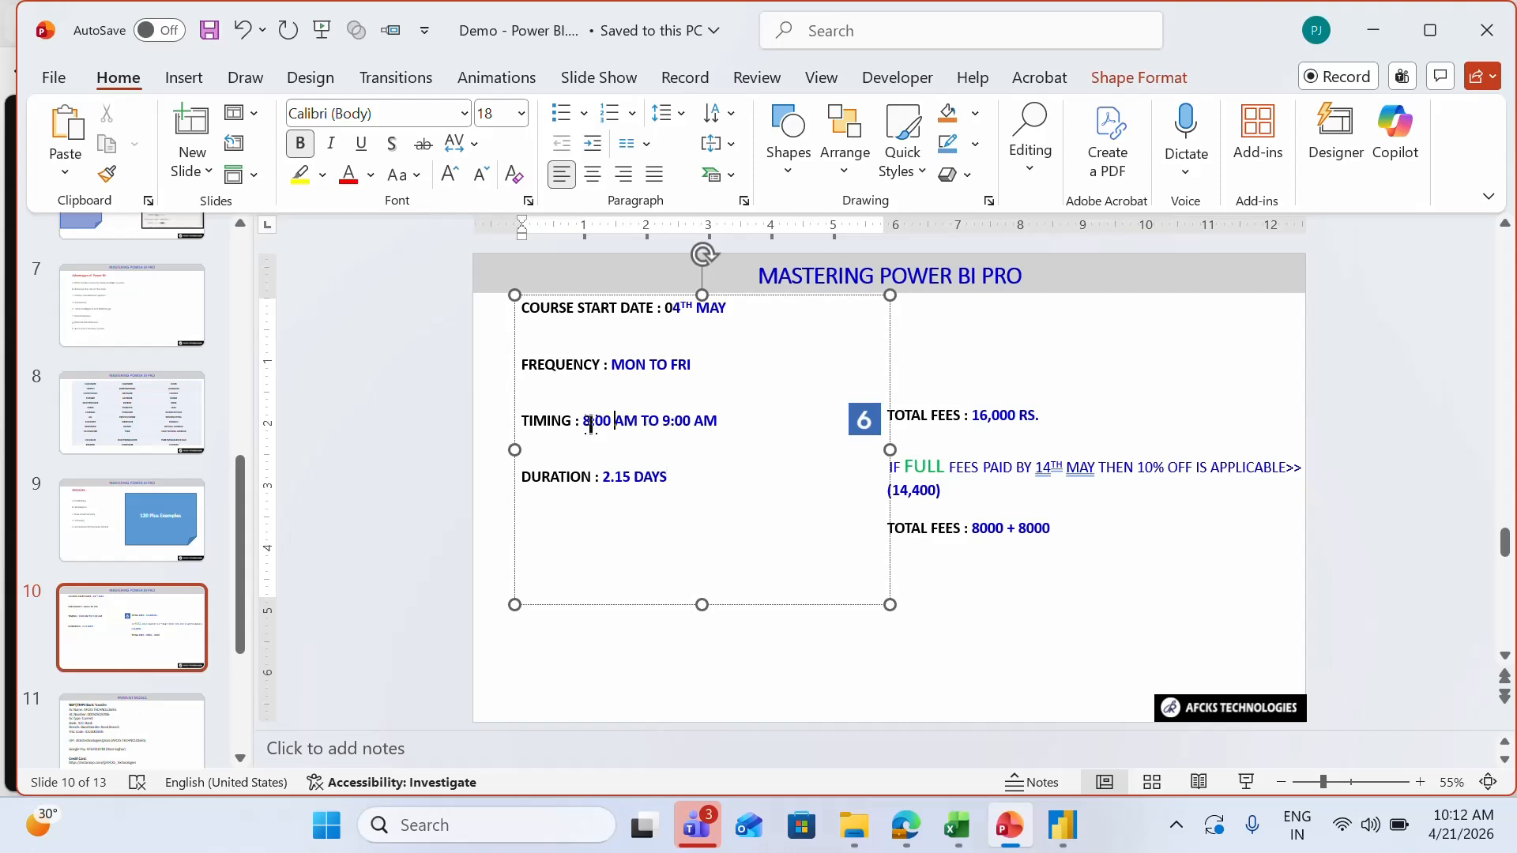
pyautogui.keyDown('shift'); pyautogui.click(723, 420); pyautogui.keyUp('shift')
pyautogui.hotkey('alt', 'Tab')
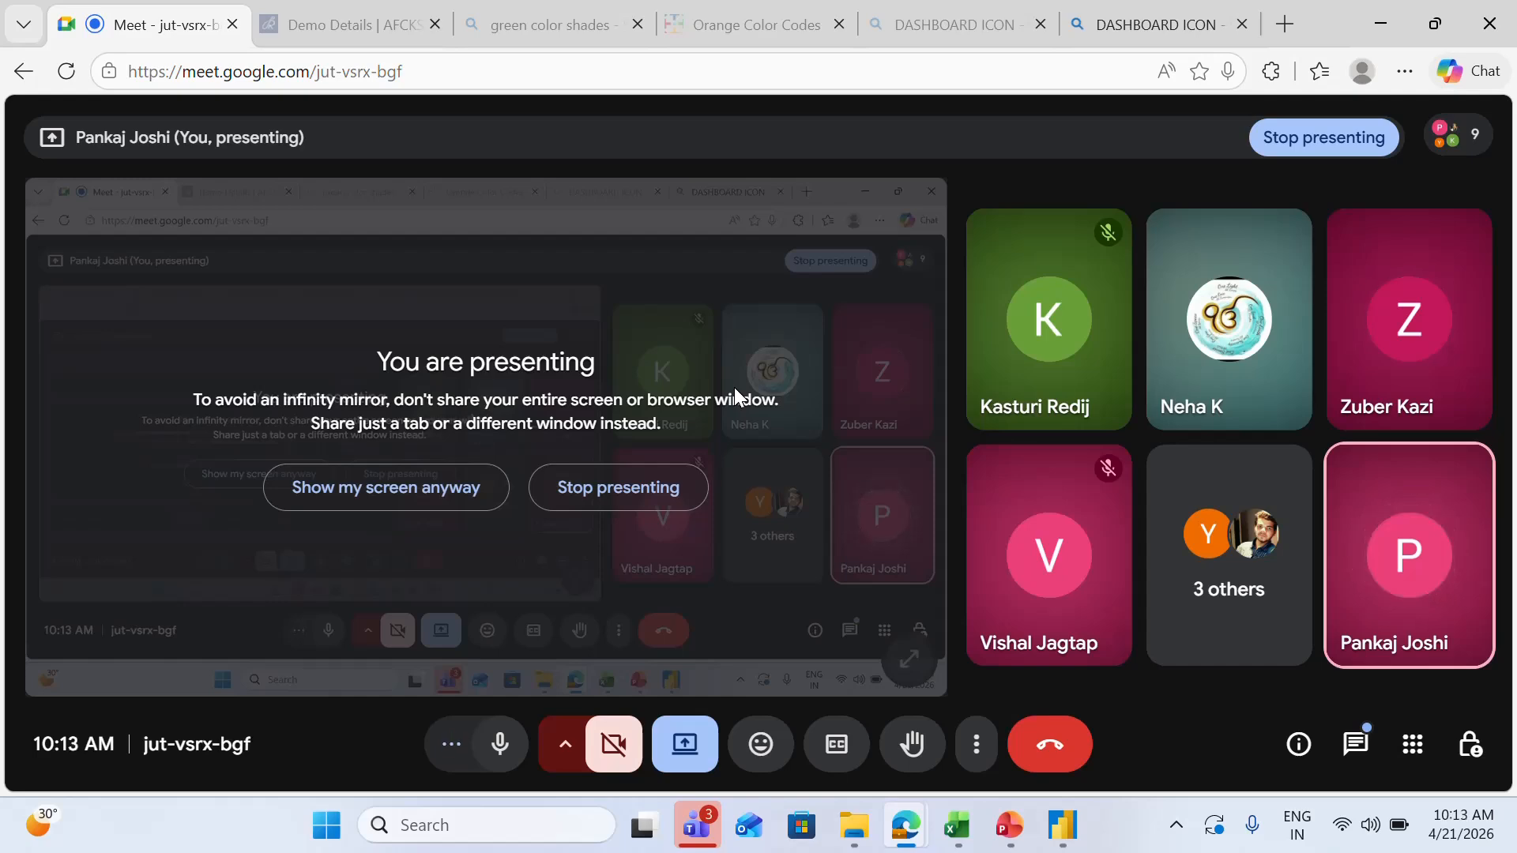
pyautogui.hotkey('alt', 'Tab')
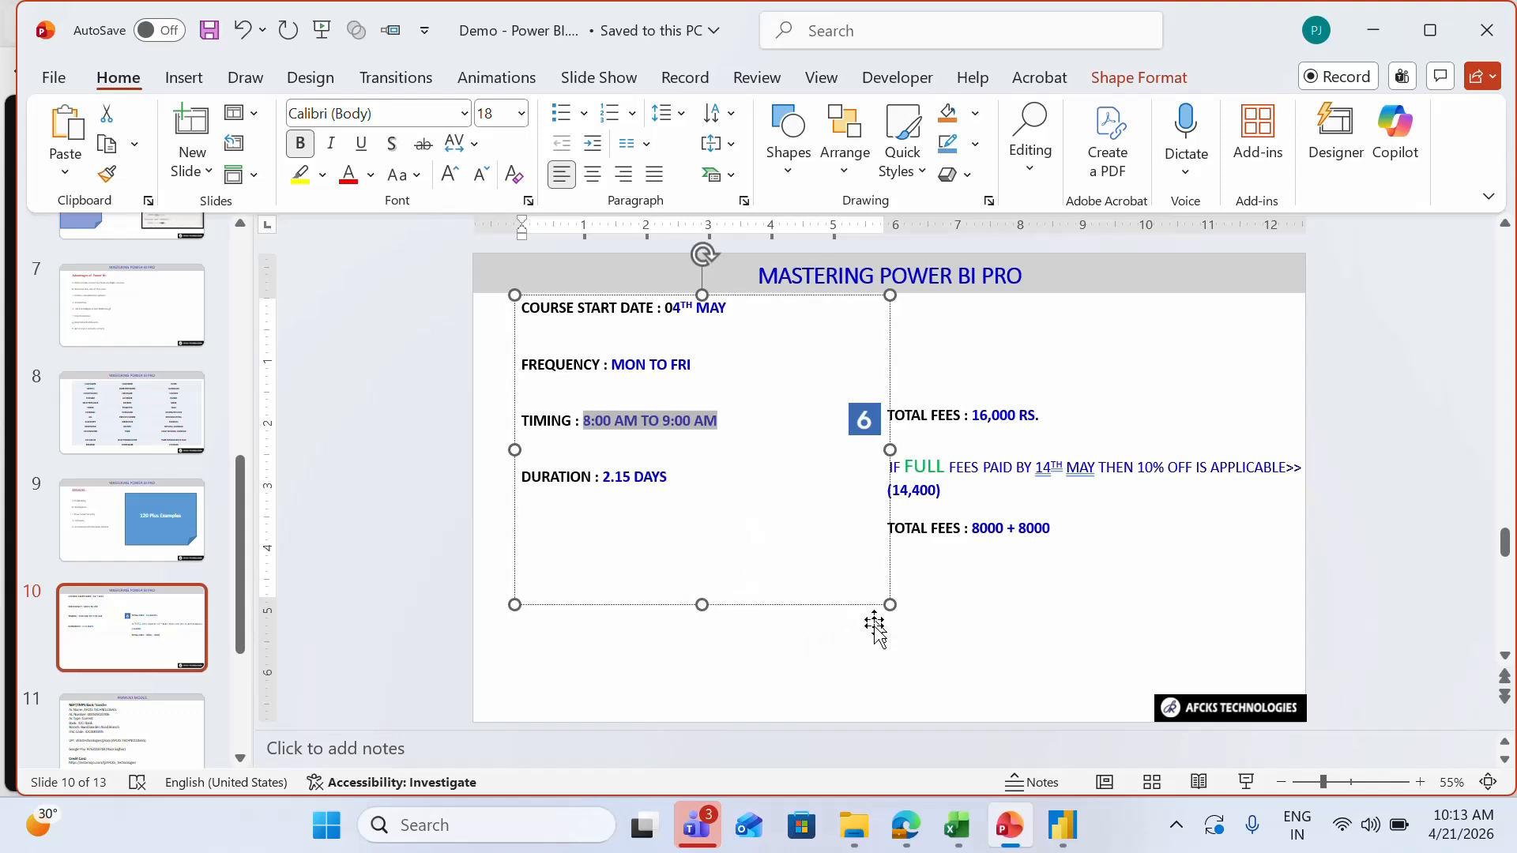
# Step: Deselect the schedule text box, look at the meeting participants in Google Meet and switch back to the slides
pyautogui.click(863, 665)
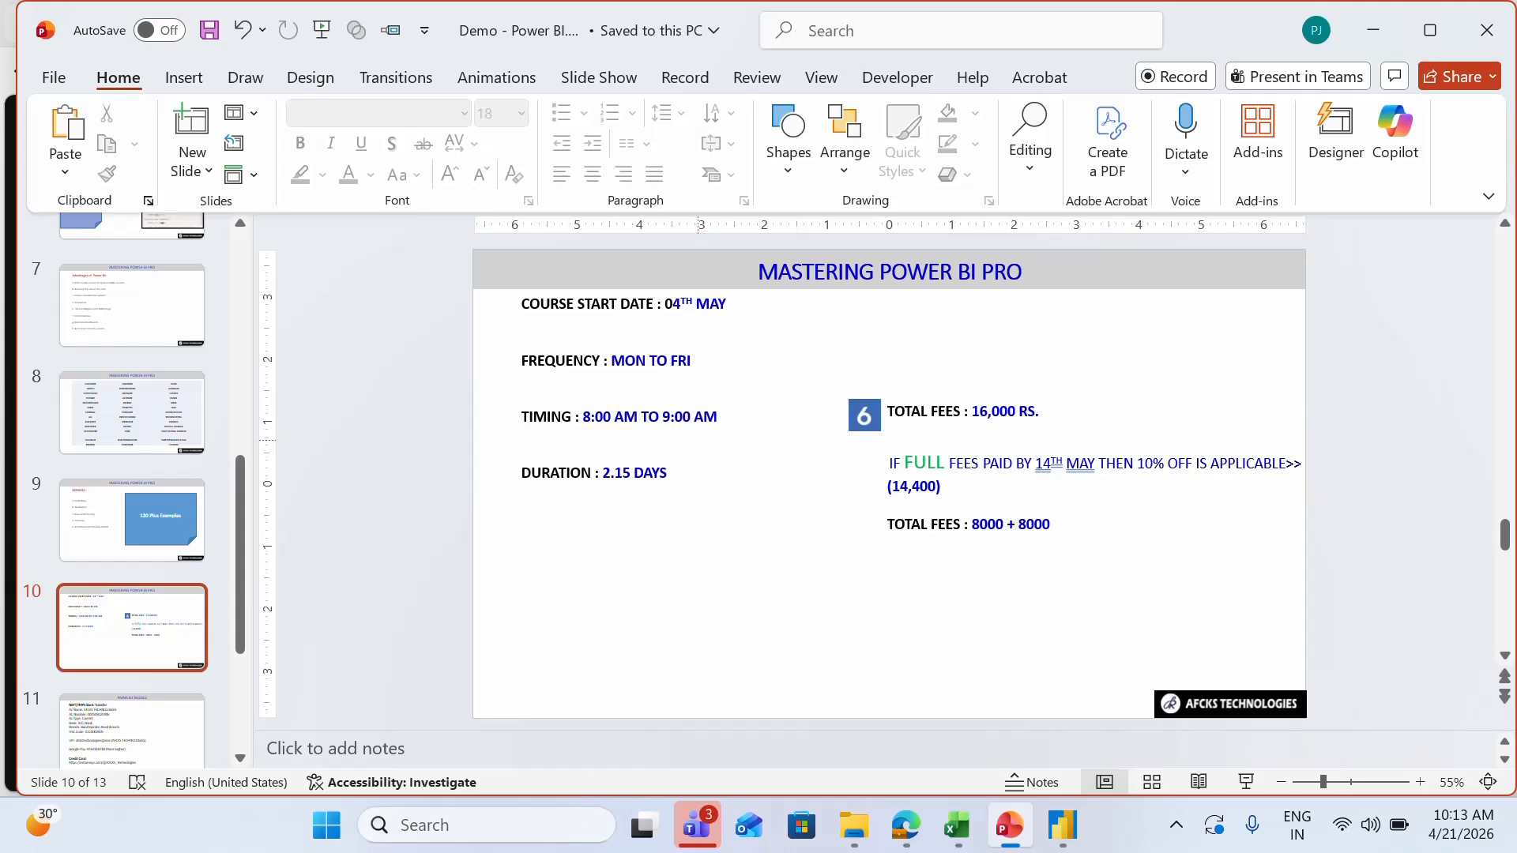
pyautogui.hotkey('alt', 'Tab')
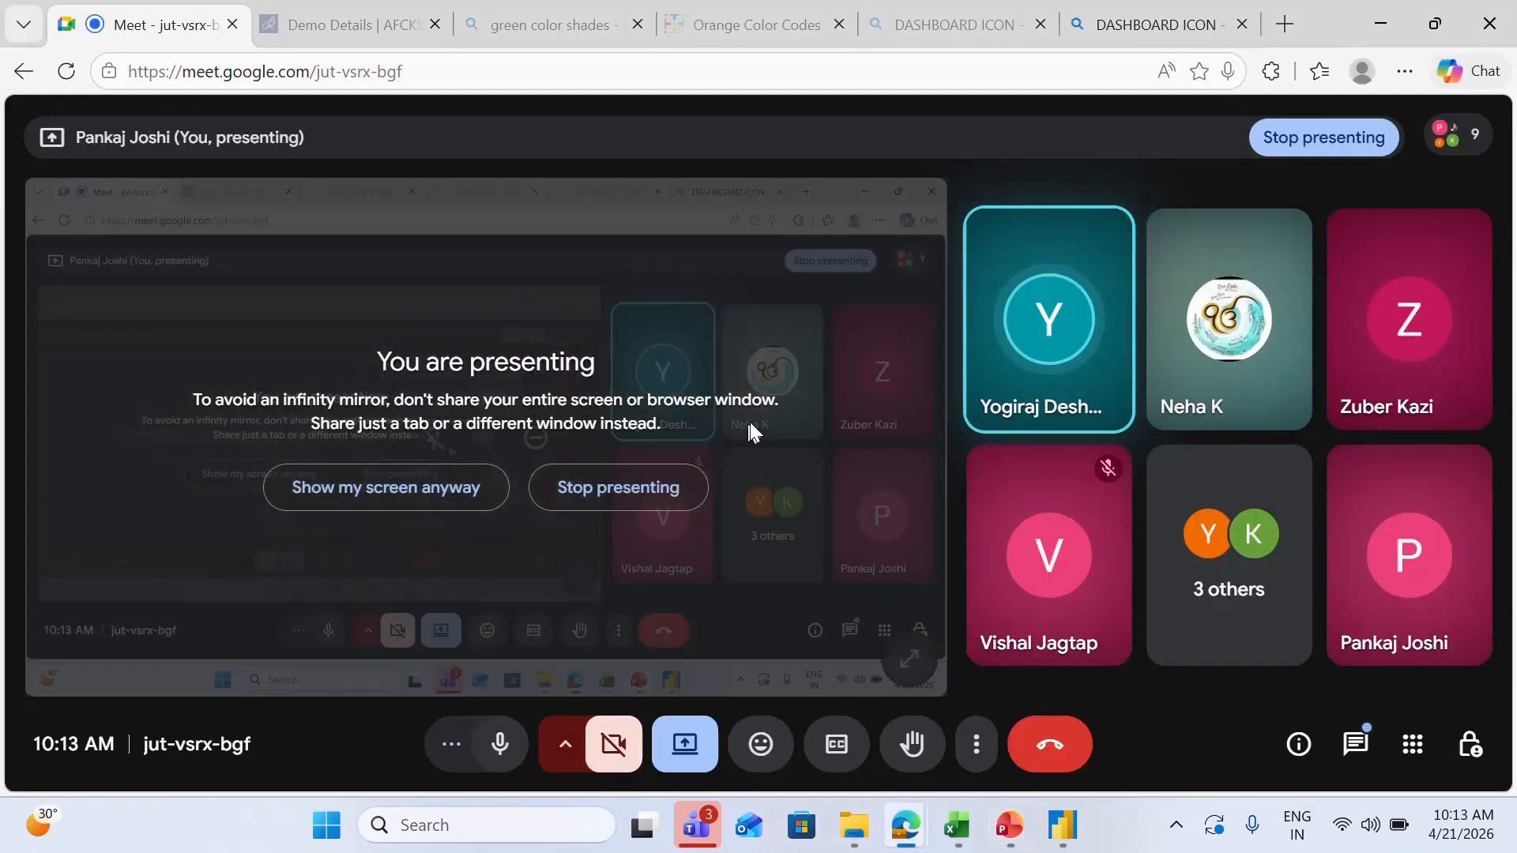
pyautogui.hotkey('alt', 'Tab')
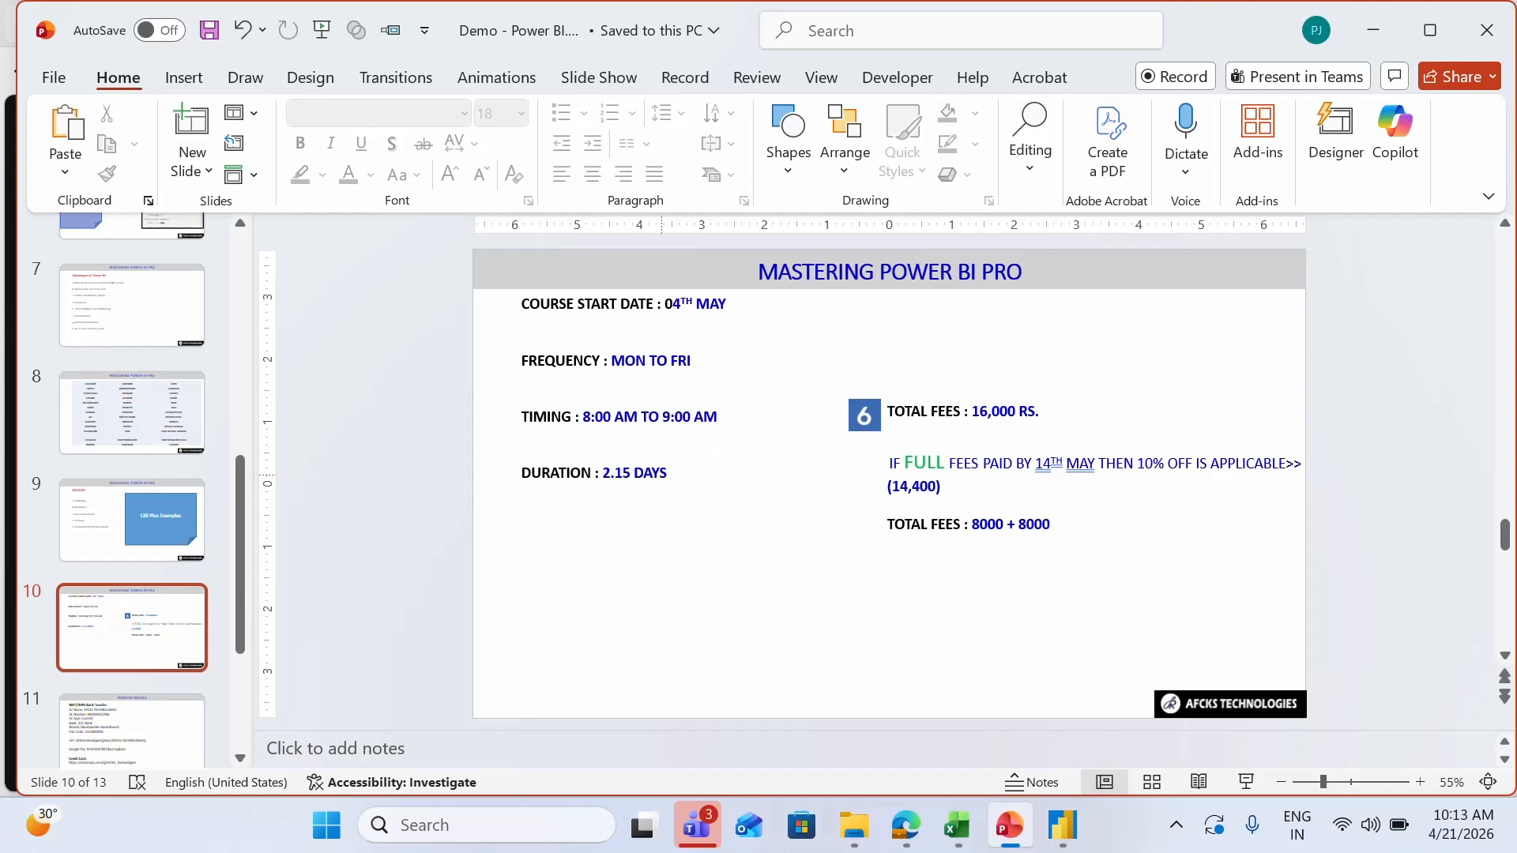
# Step: Highlight the course duration and the 16,000 RS. total fees amount on slide 10
pyautogui.click(669, 472)
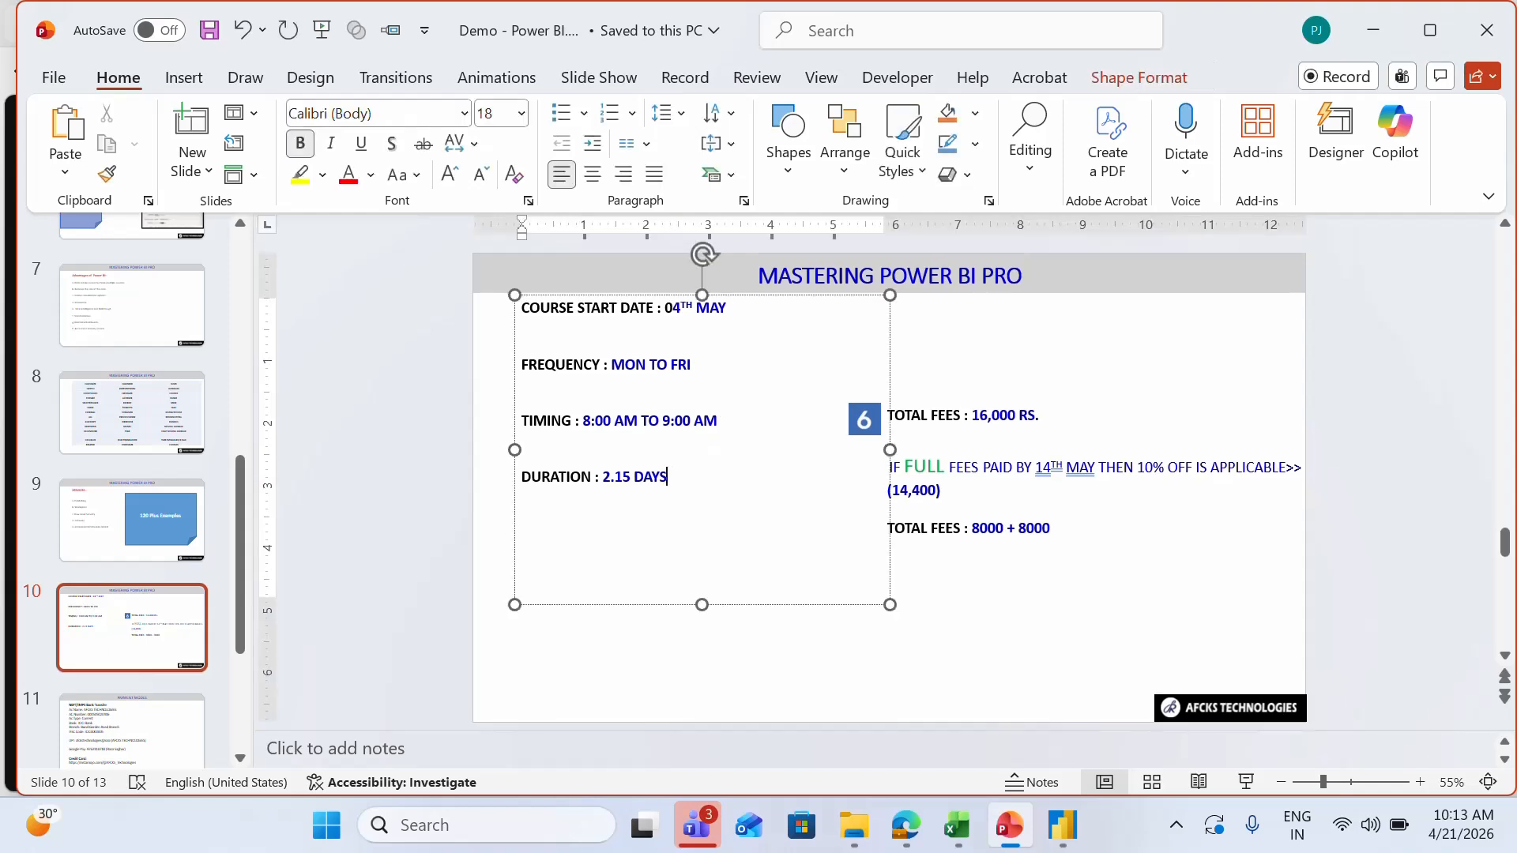
pyautogui.moveTo(668, 476); pyautogui.dragTo(597, 479)
pyautogui.click(551, 488)
pyautogui.click(958, 630)
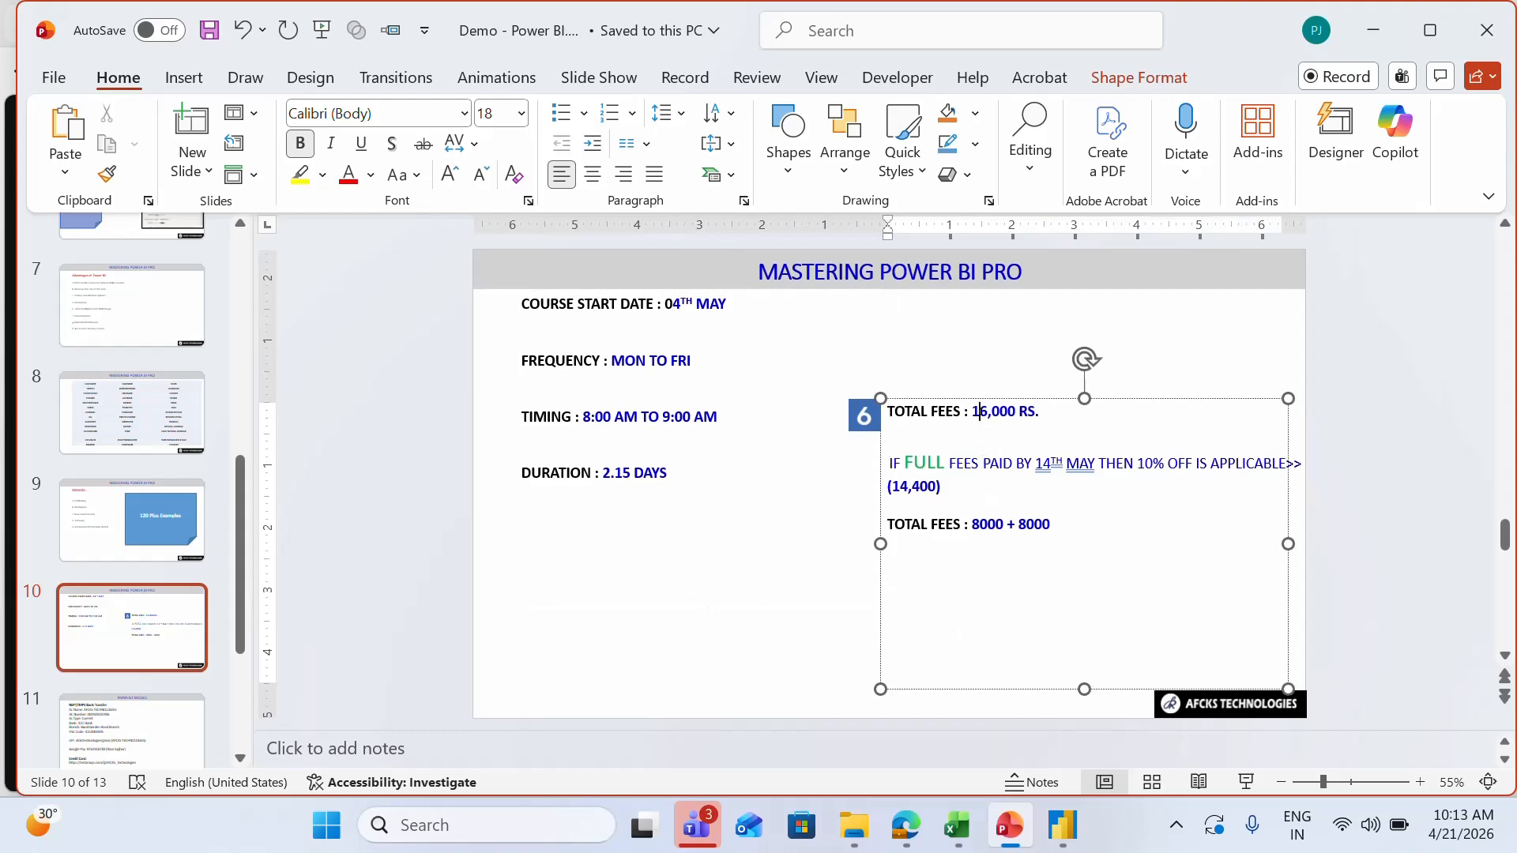
pyautogui.moveTo(972, 410); pyautogui.dragTo(1040, 411)
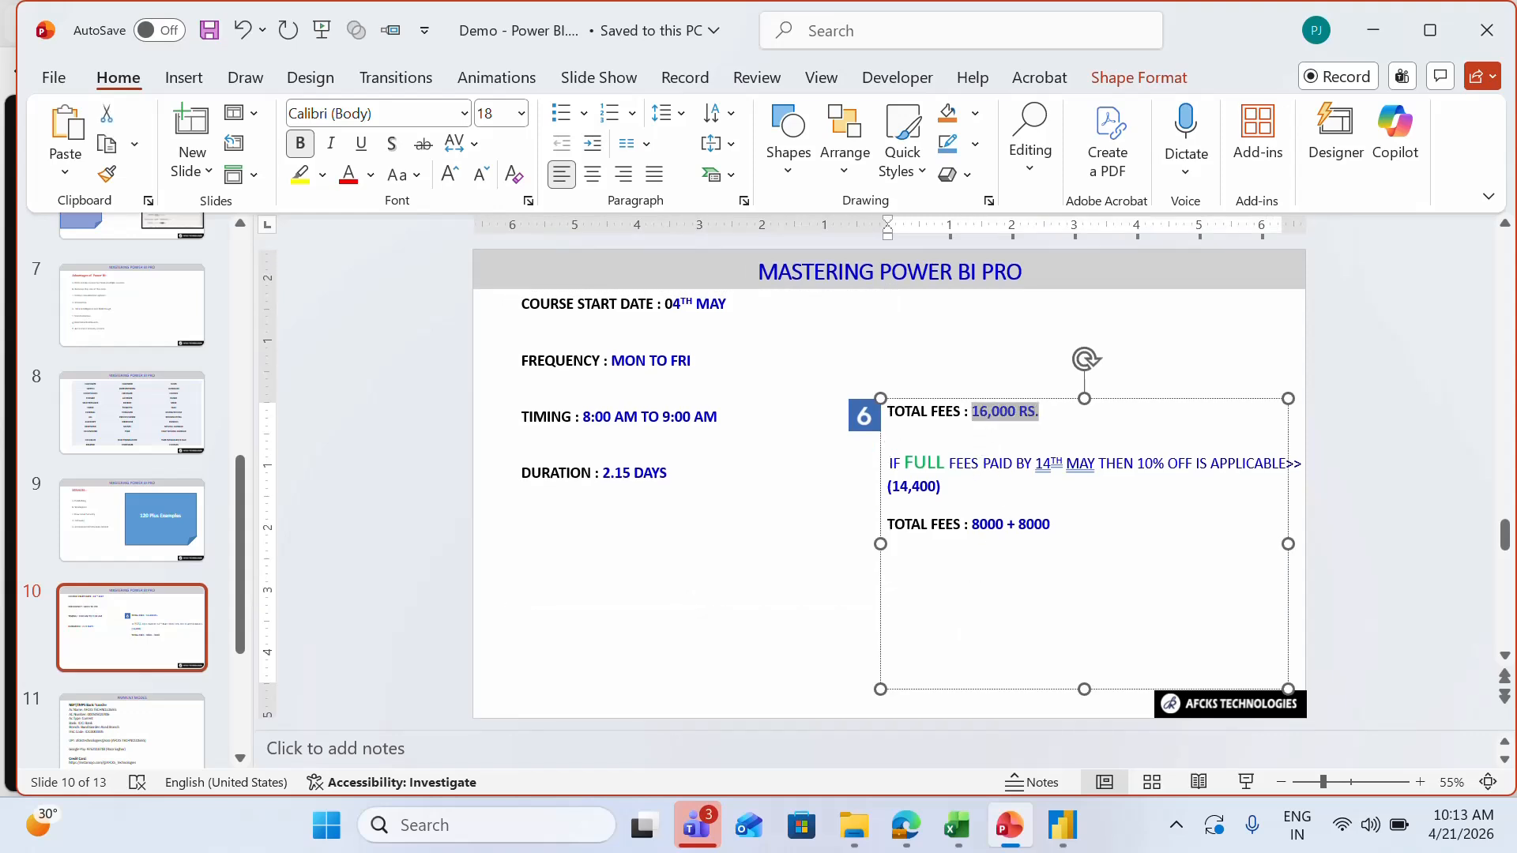
# Step: Check the calendar and set the full-fee discount deadline on slide 10 to 26TH MAY
pyautogui.click(1031, 463)
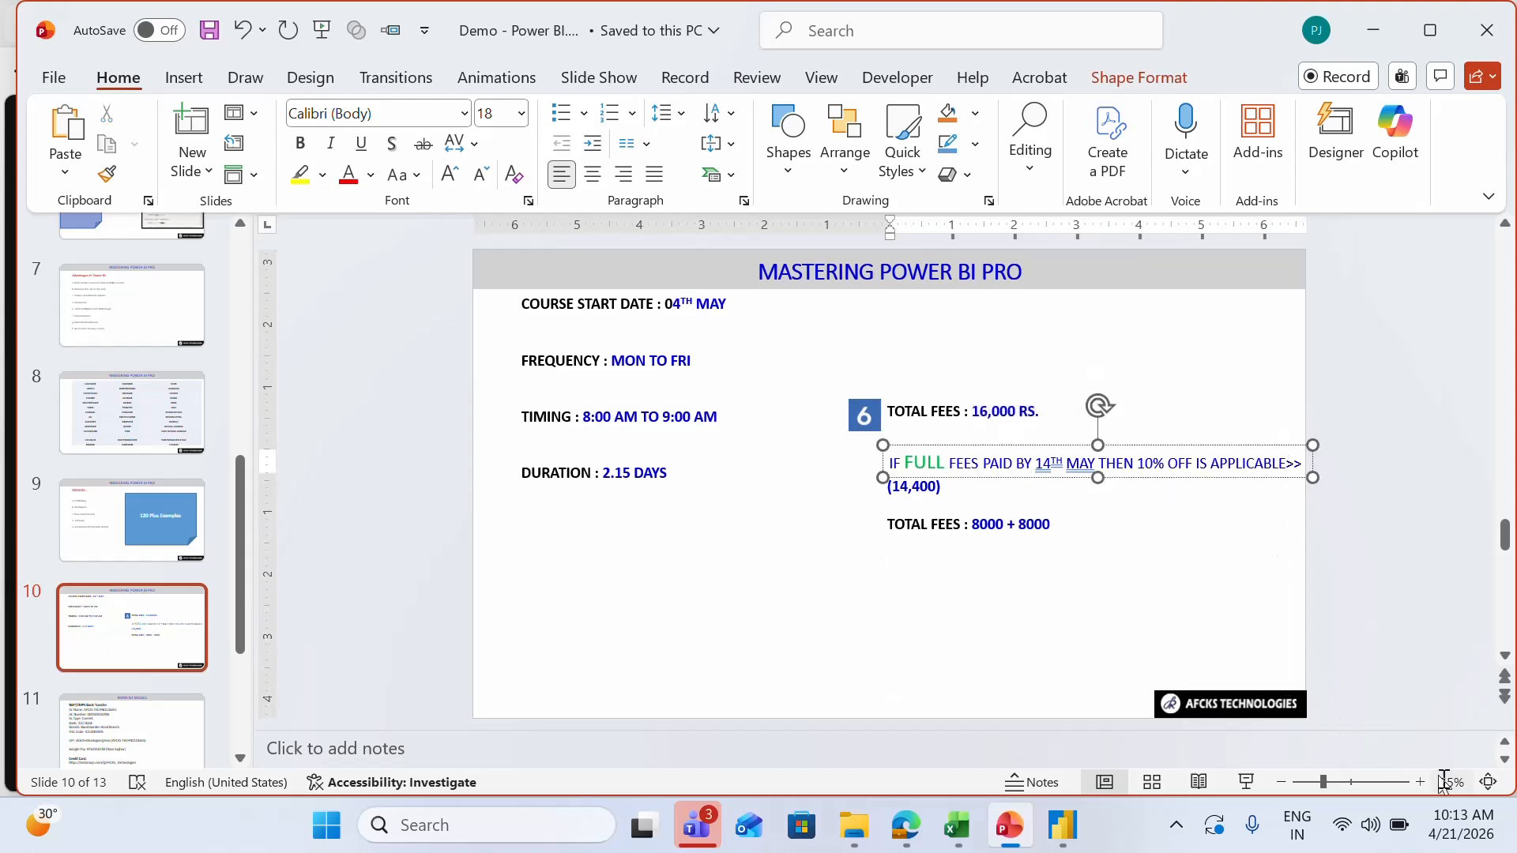
pyautogui.click(1466, 830)
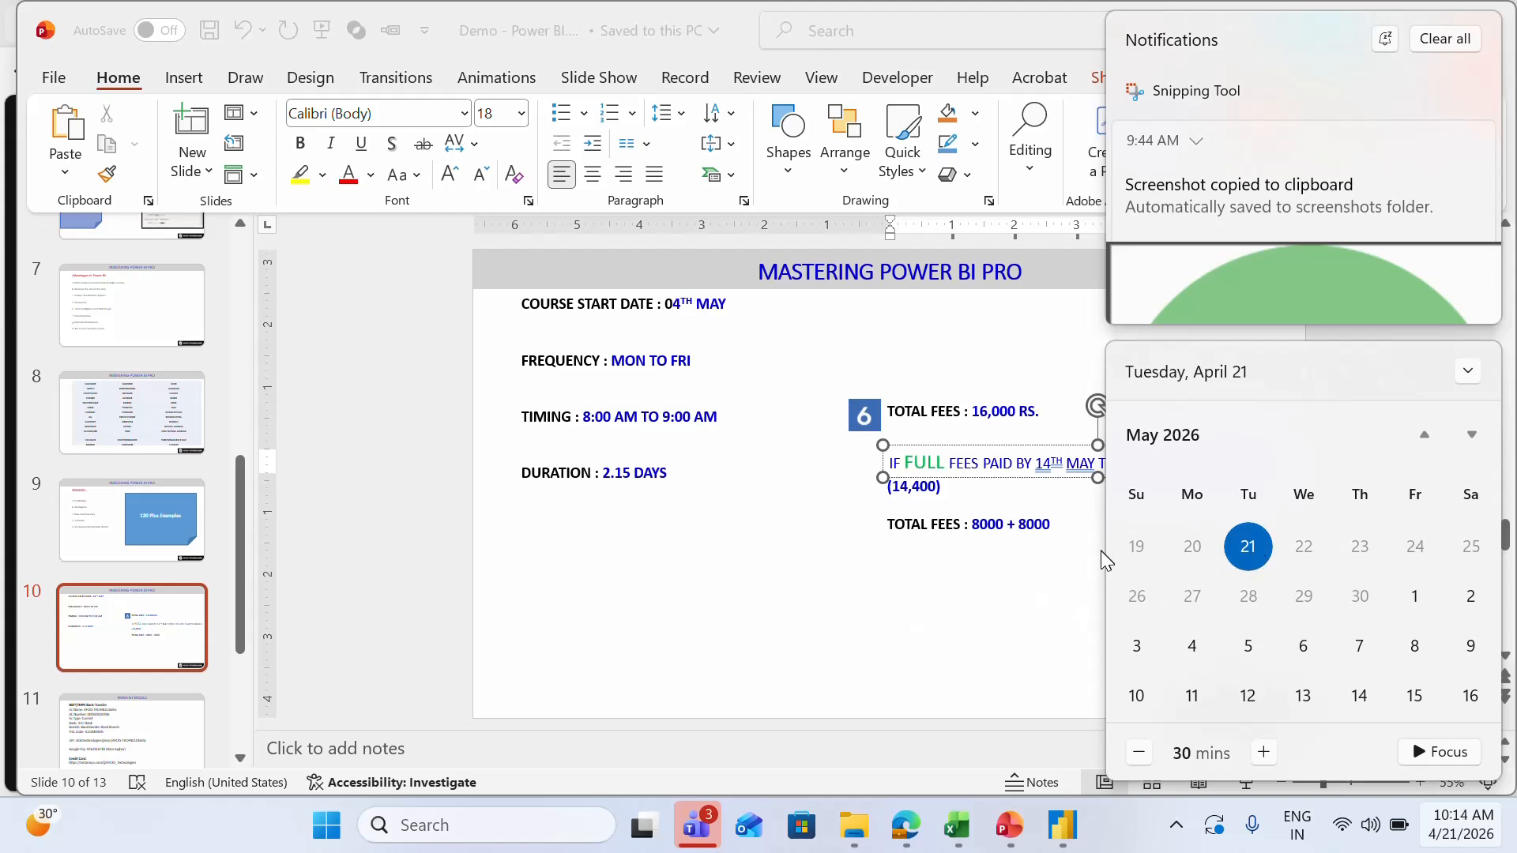
pyautogui.click(1031, 464)
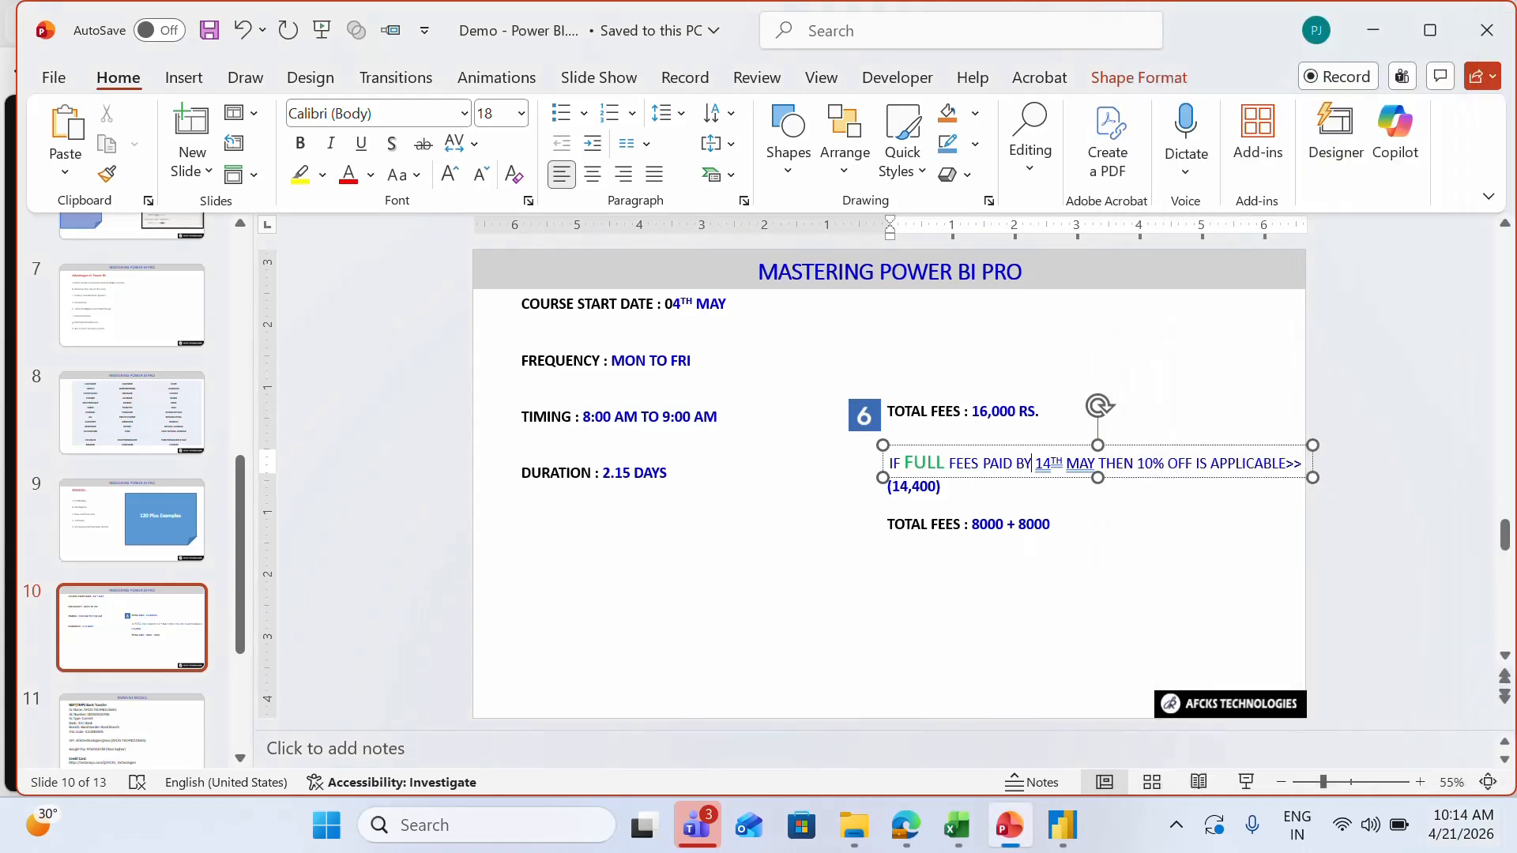
pyautogui.hotkey('shift', 'Right')
pyautogui.hotkey('shift', 'Right')
pyautogui.write('26')
# Step: Highlight the 14,400 discounted fee and point out the 8000 + 8000 instalment line on slide 10
pyautogui.doubleClick(913, 488)
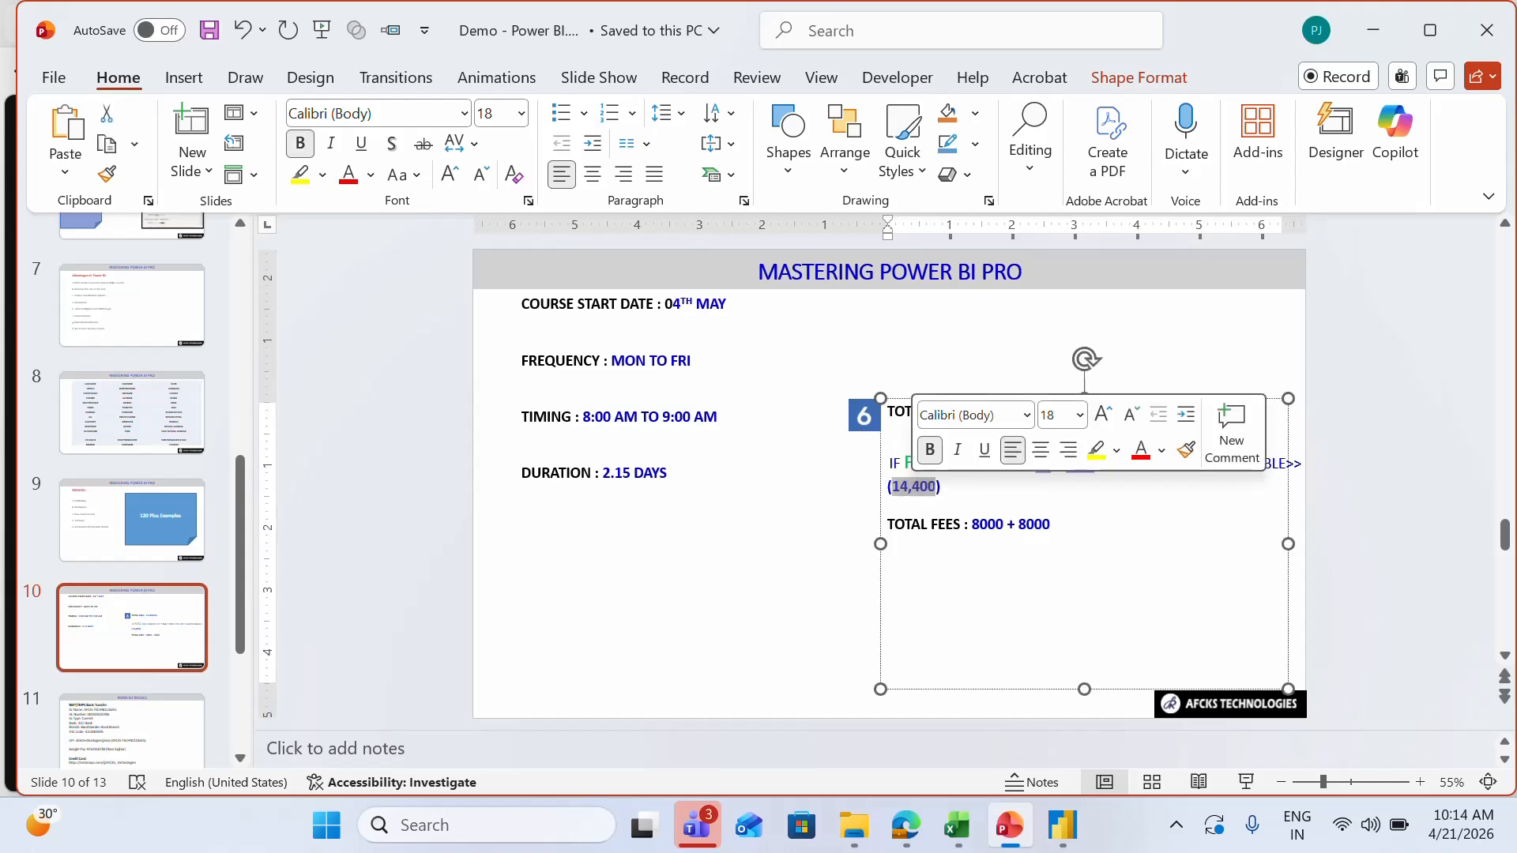
pyautogui.click(1026, 523)
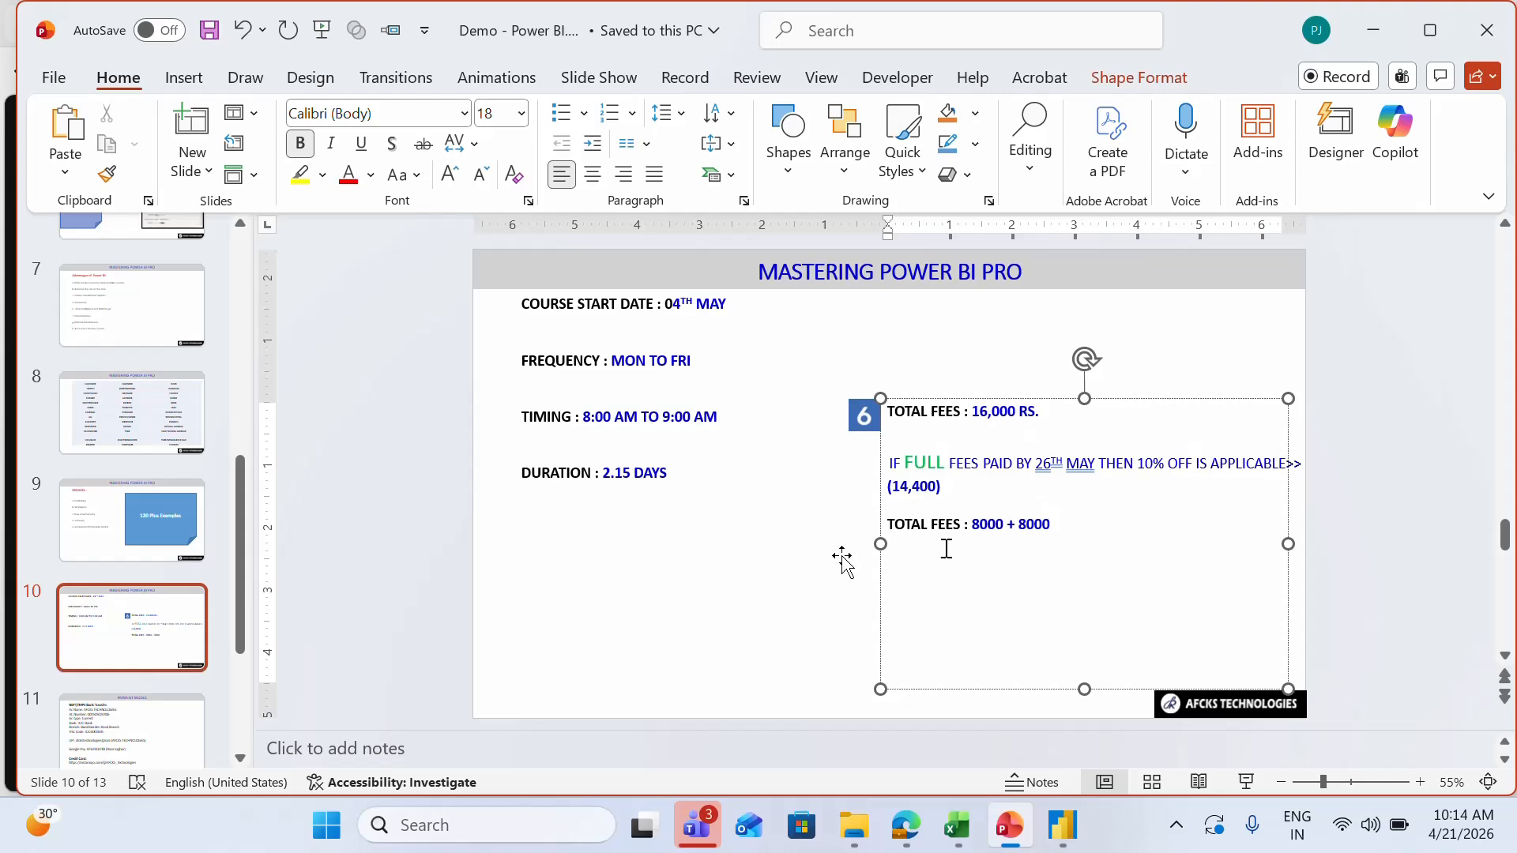
pyautogui.click(745, 563)
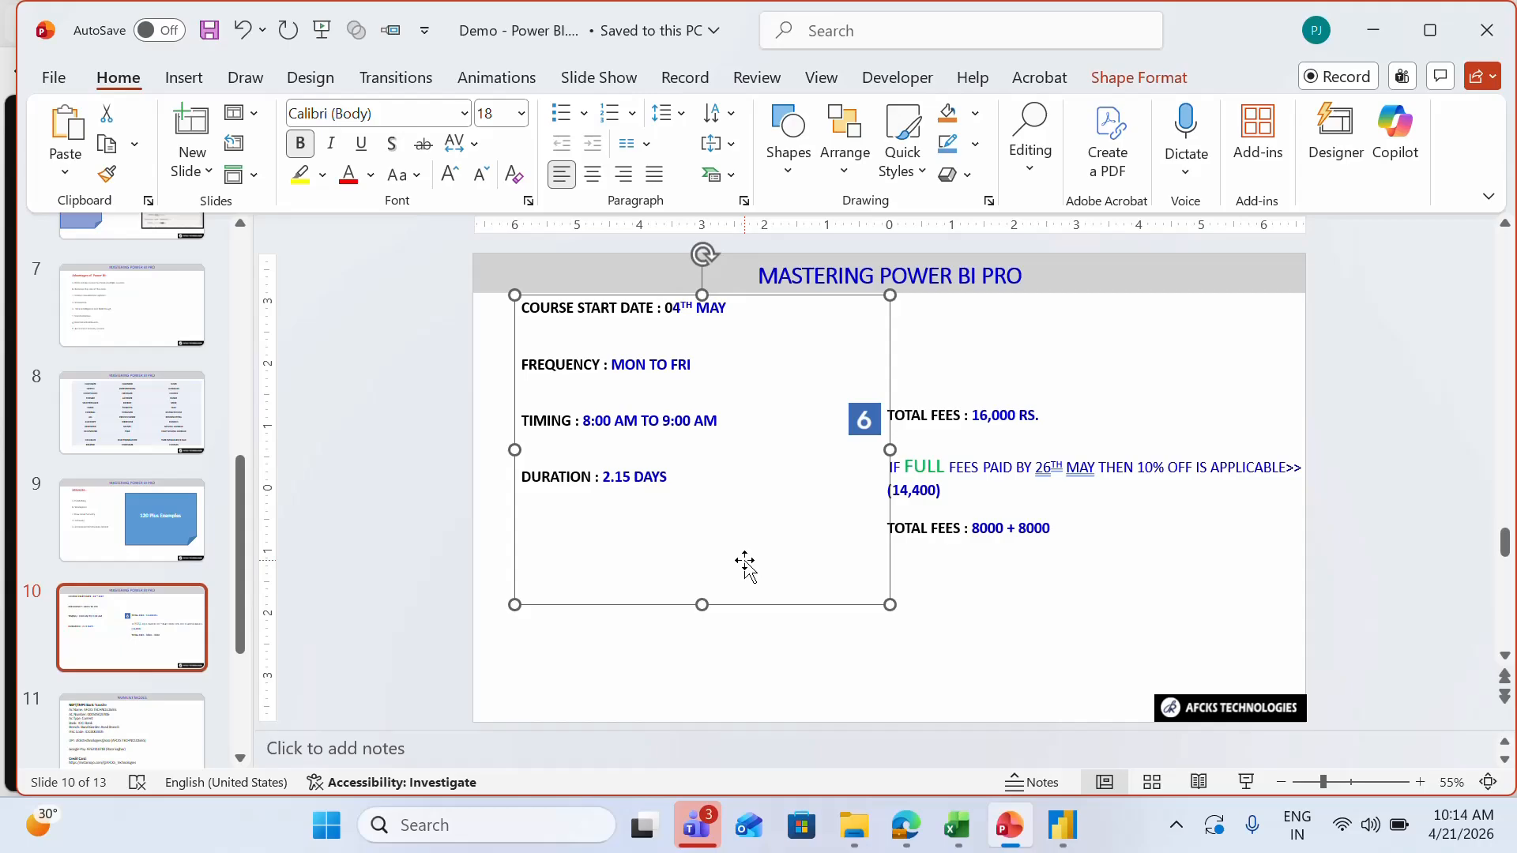
# Step: Present slide 10 in full screen, advance to the Payment Modes slide and end the slide show
pyautogui.hotkey('shift', 'F5')
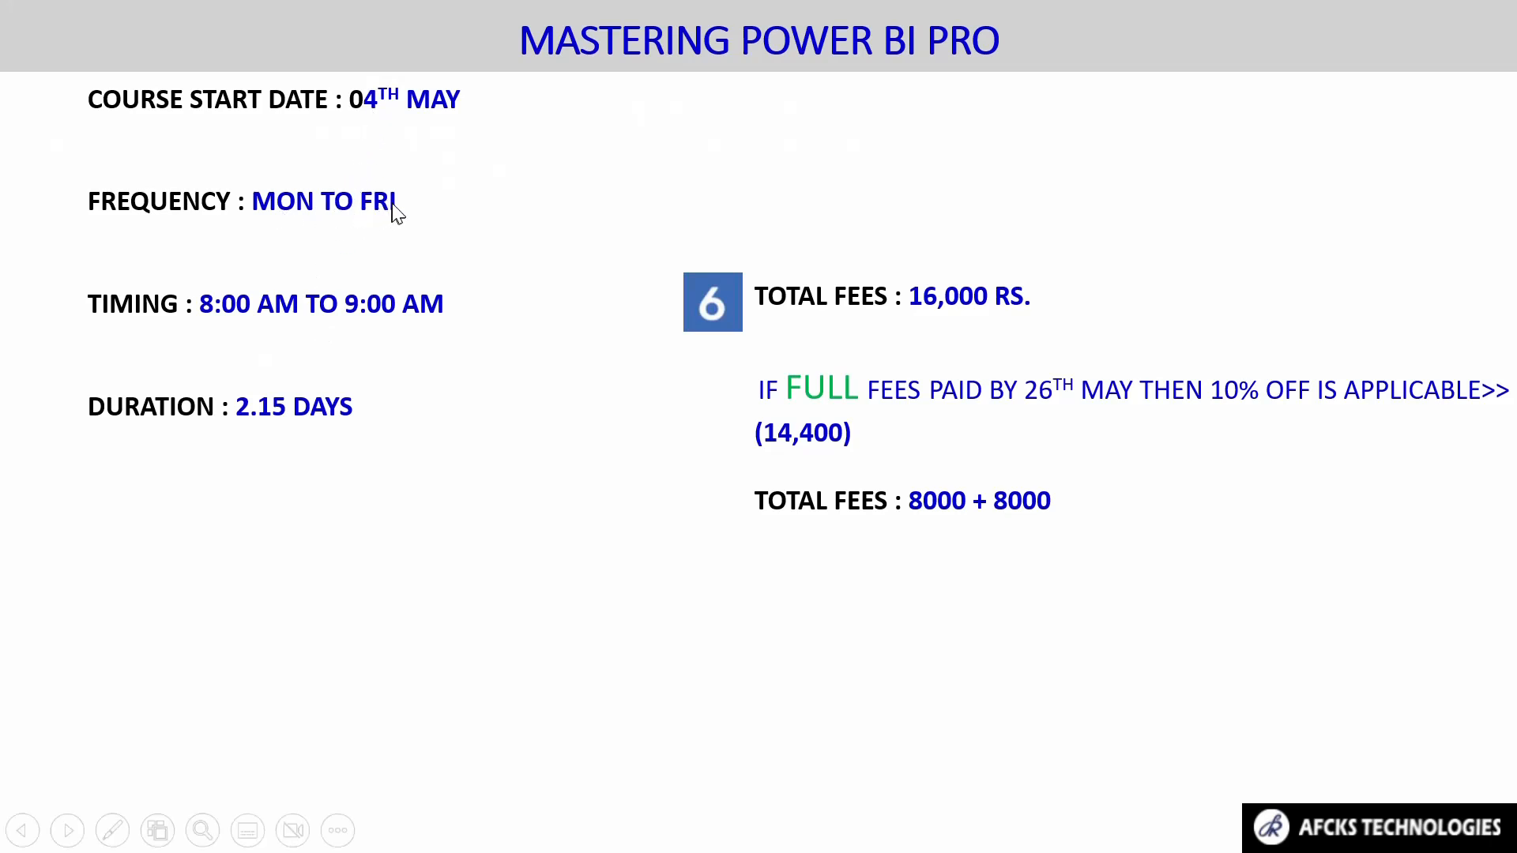
pyautogui.click(484, 482)
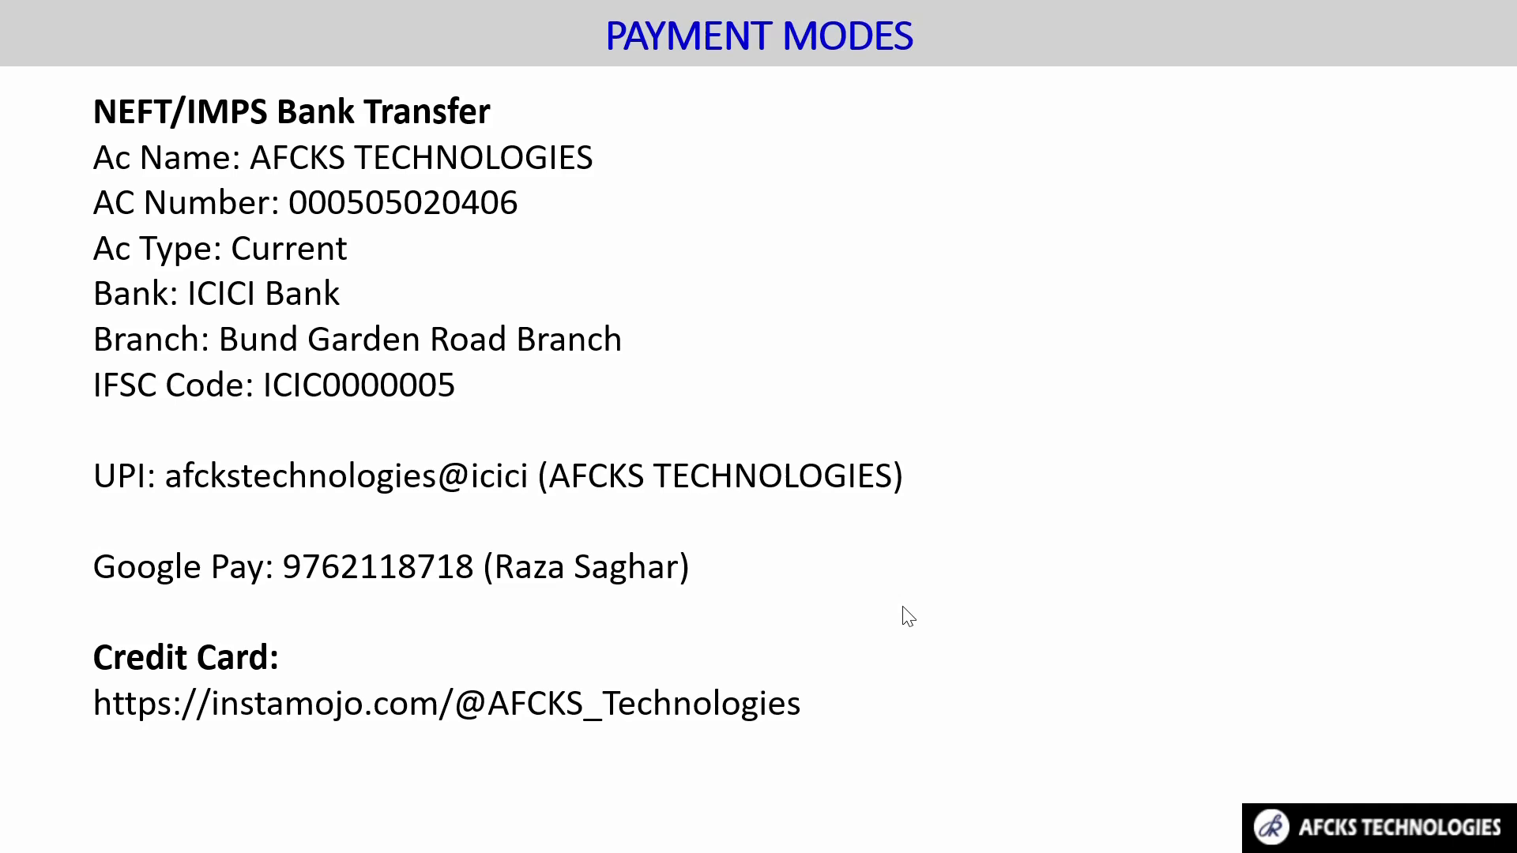
pyautogui.press('Escape')
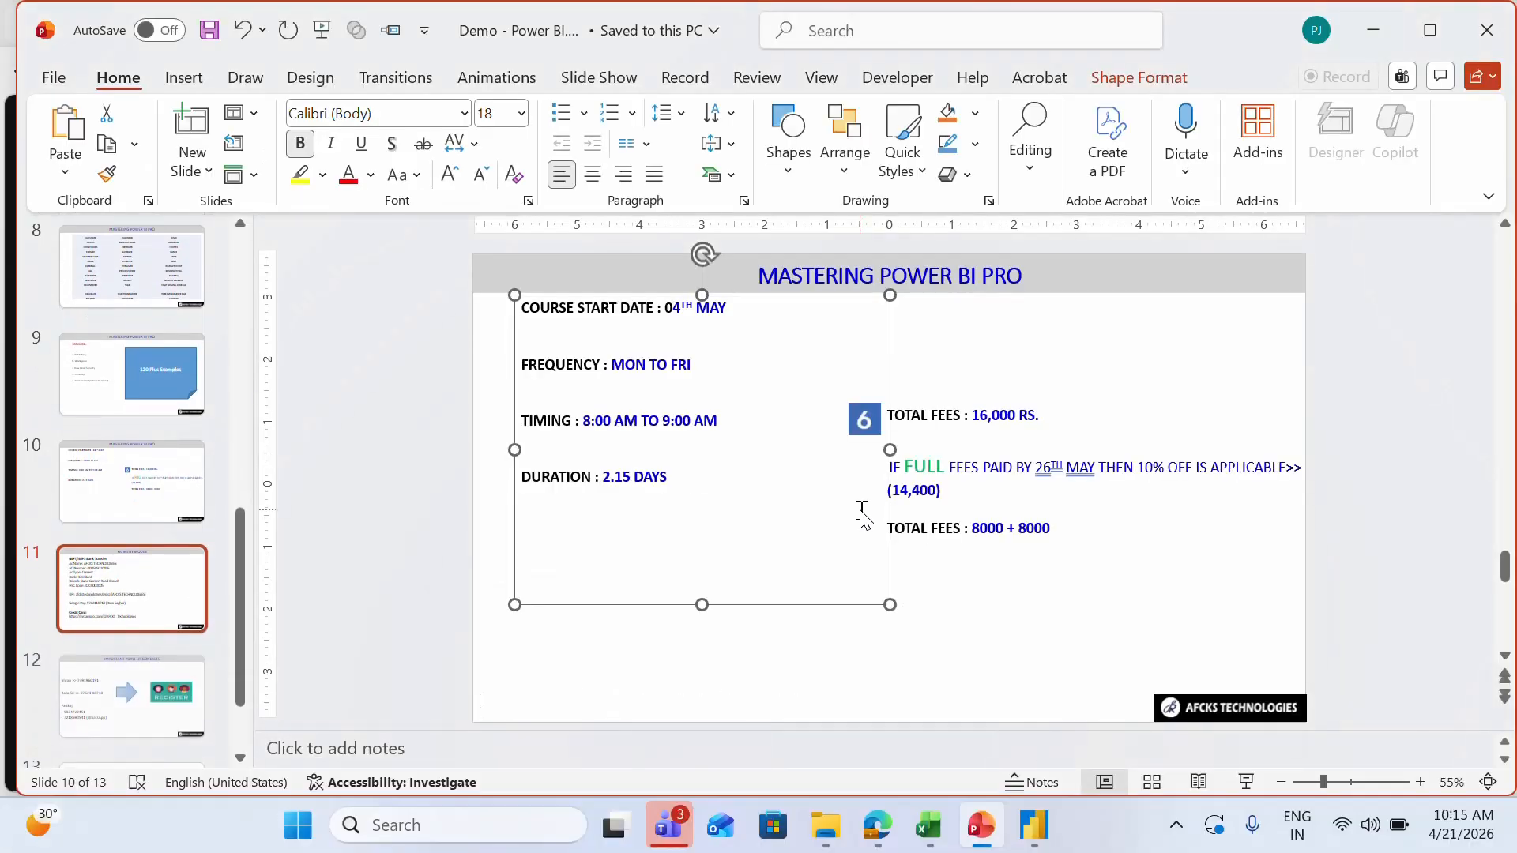
# Step: Check the Google Meet call and return to the payment details text on slide 11 in PowerPoint
pyautogui.hotkey('alt', 'Tab')
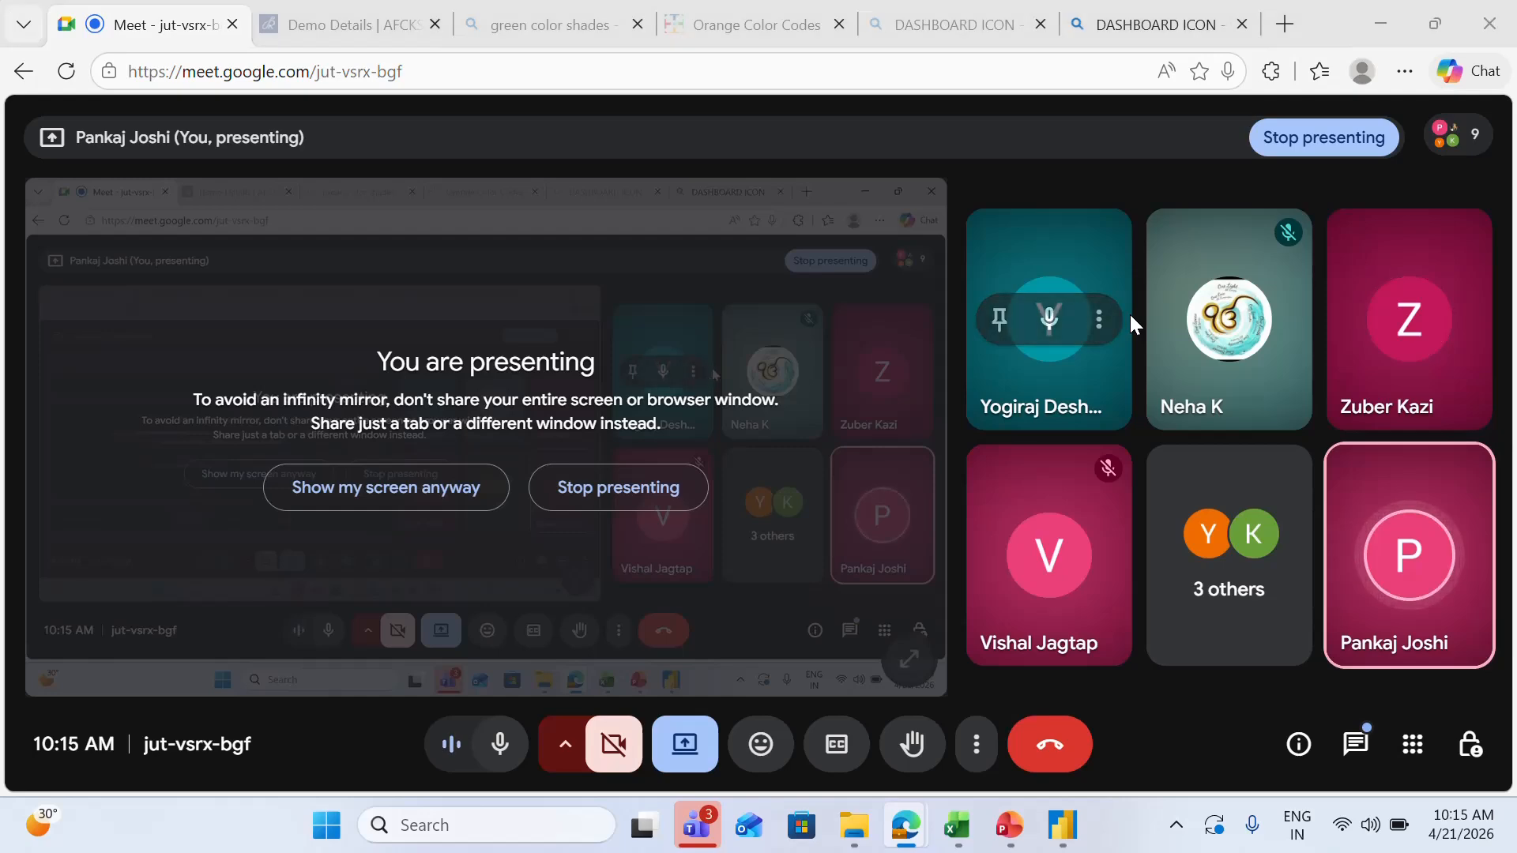
pyautogui.hotkey('alt', 'Tab')
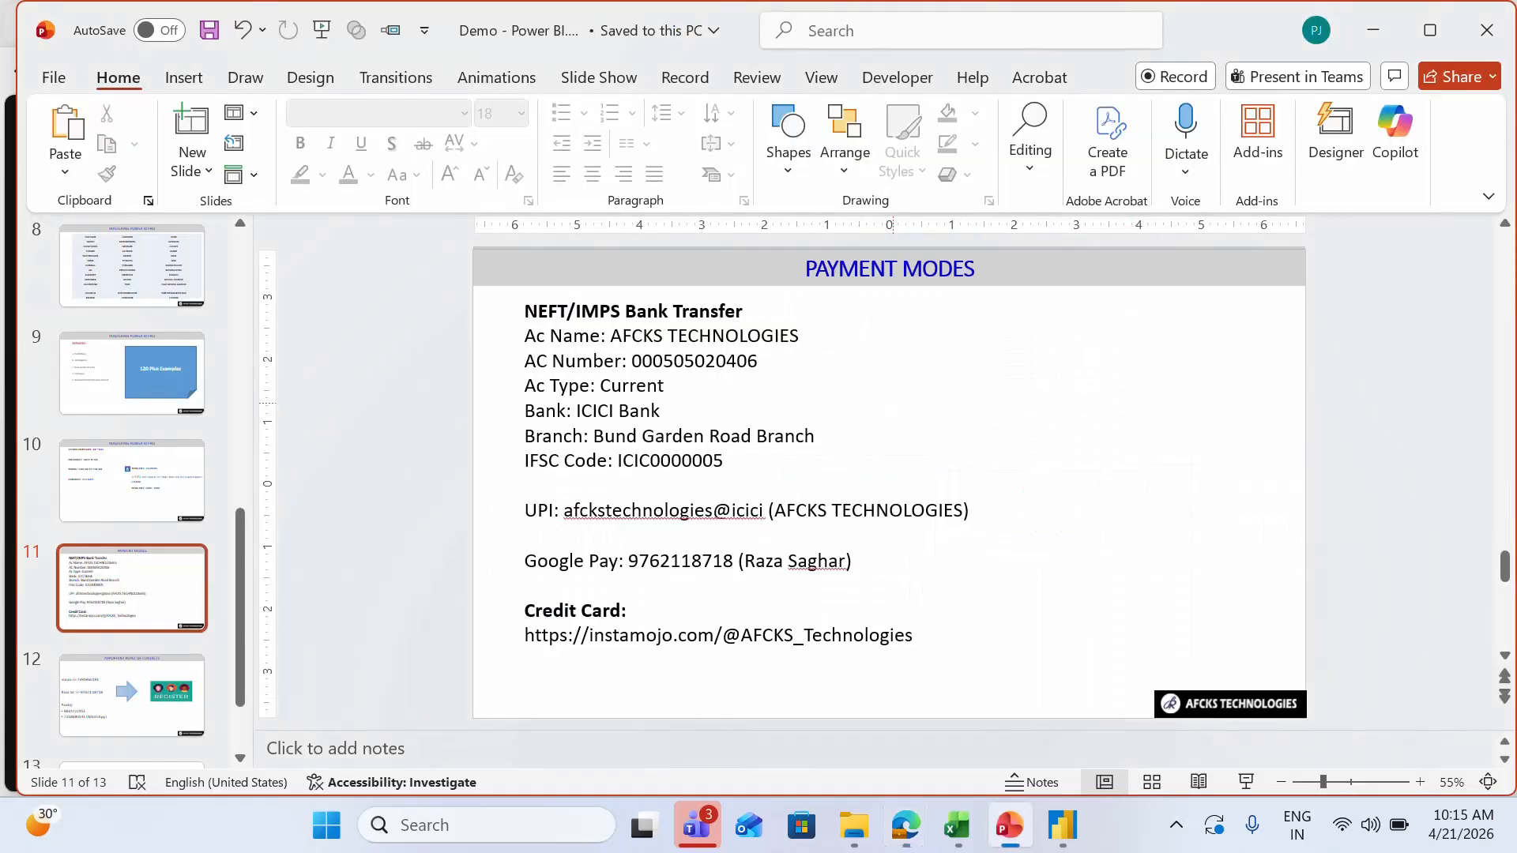
pyautogui.click(893, 404)
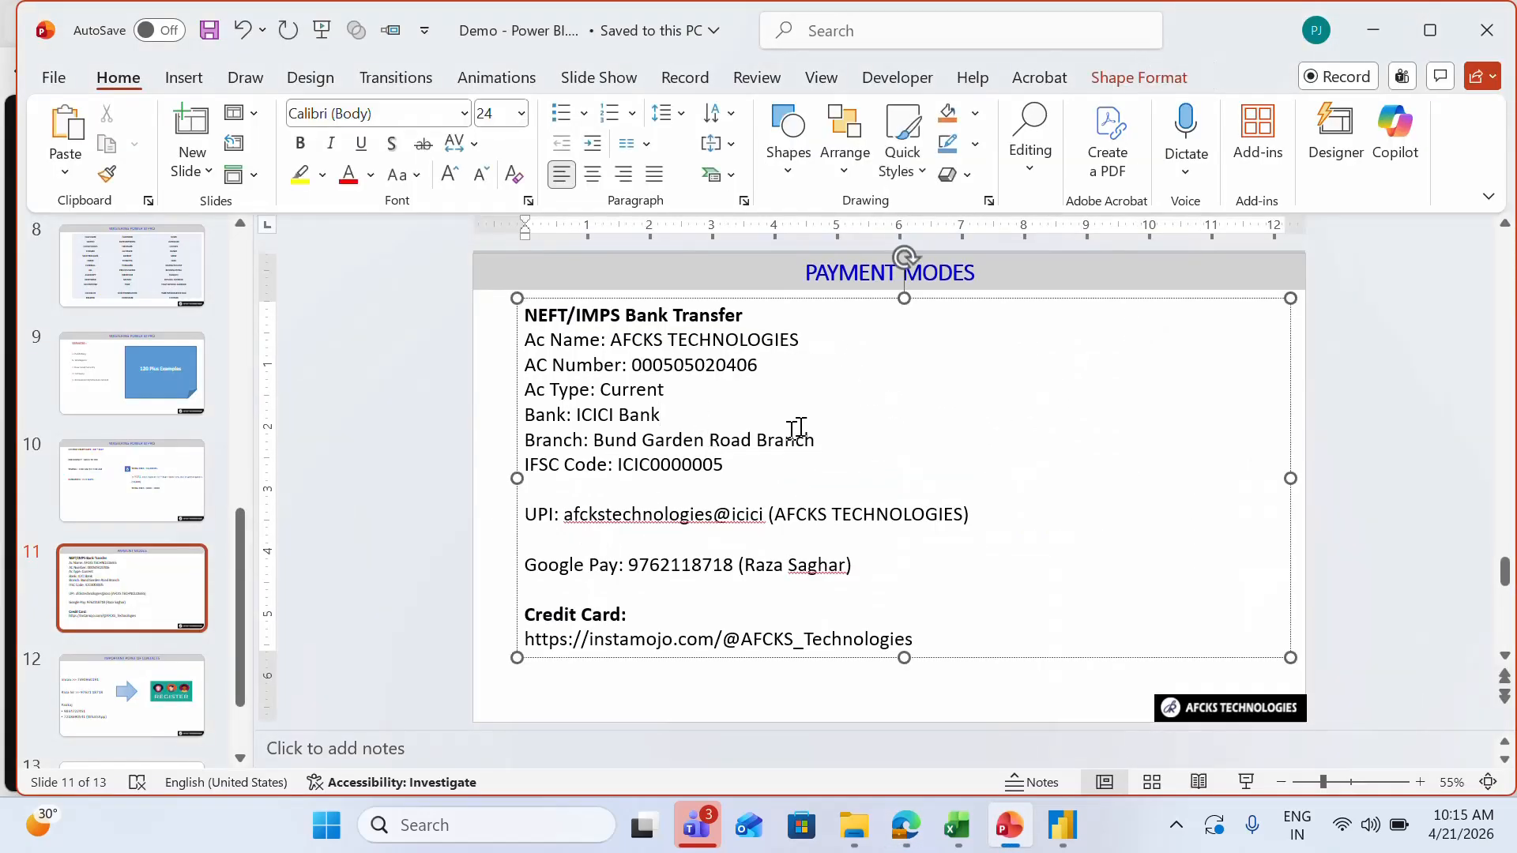
# Step: Show the Important Point of Contacts slide, and page back from slide 11 through the earlier slides of the deck
pyautogui.click(136, 723)
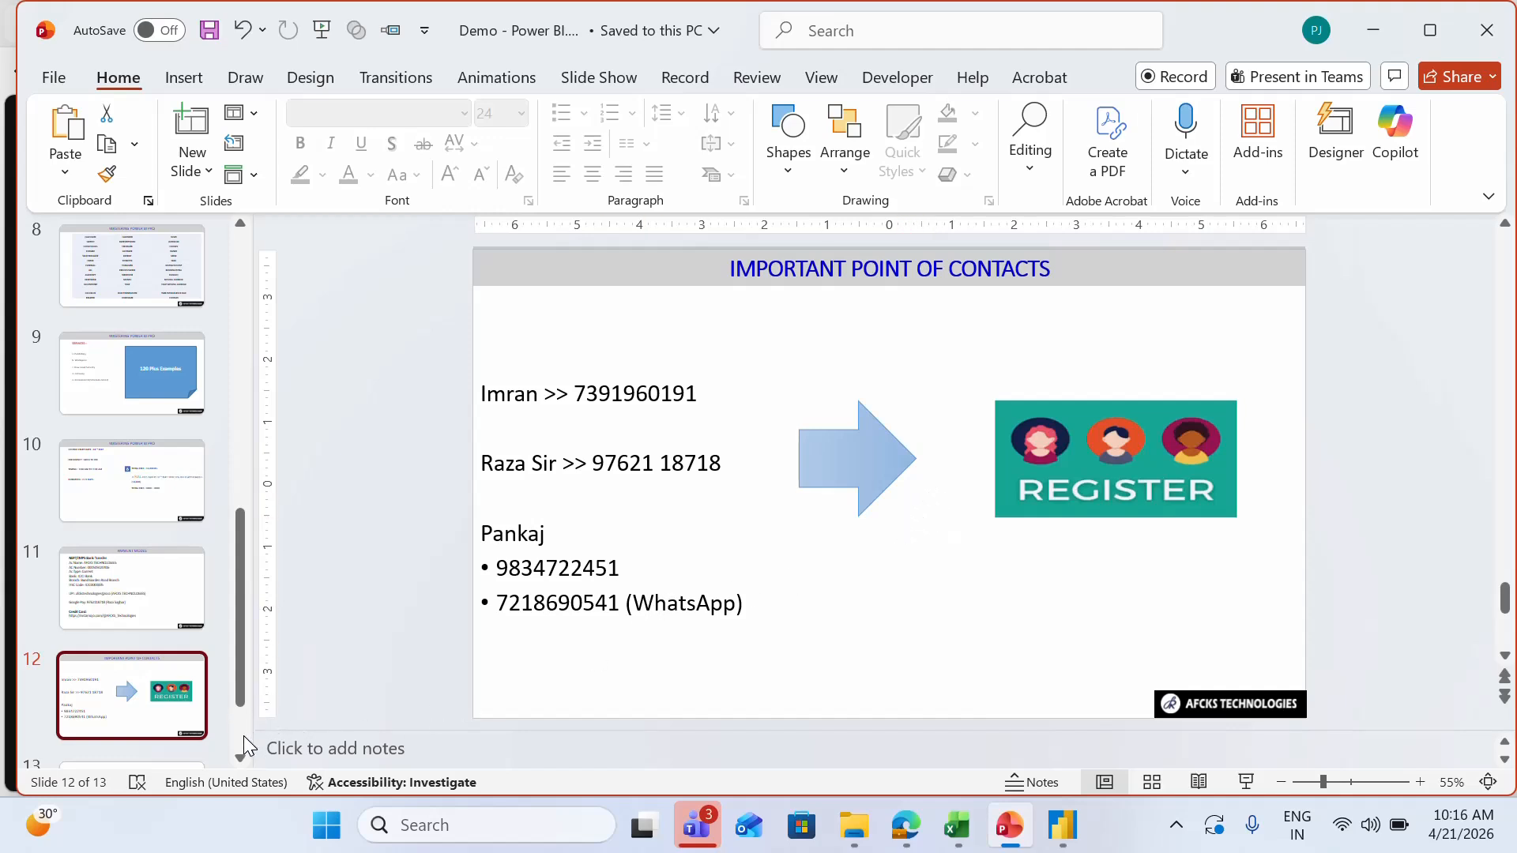
pyautogui.scroll(-2, 245, 747)
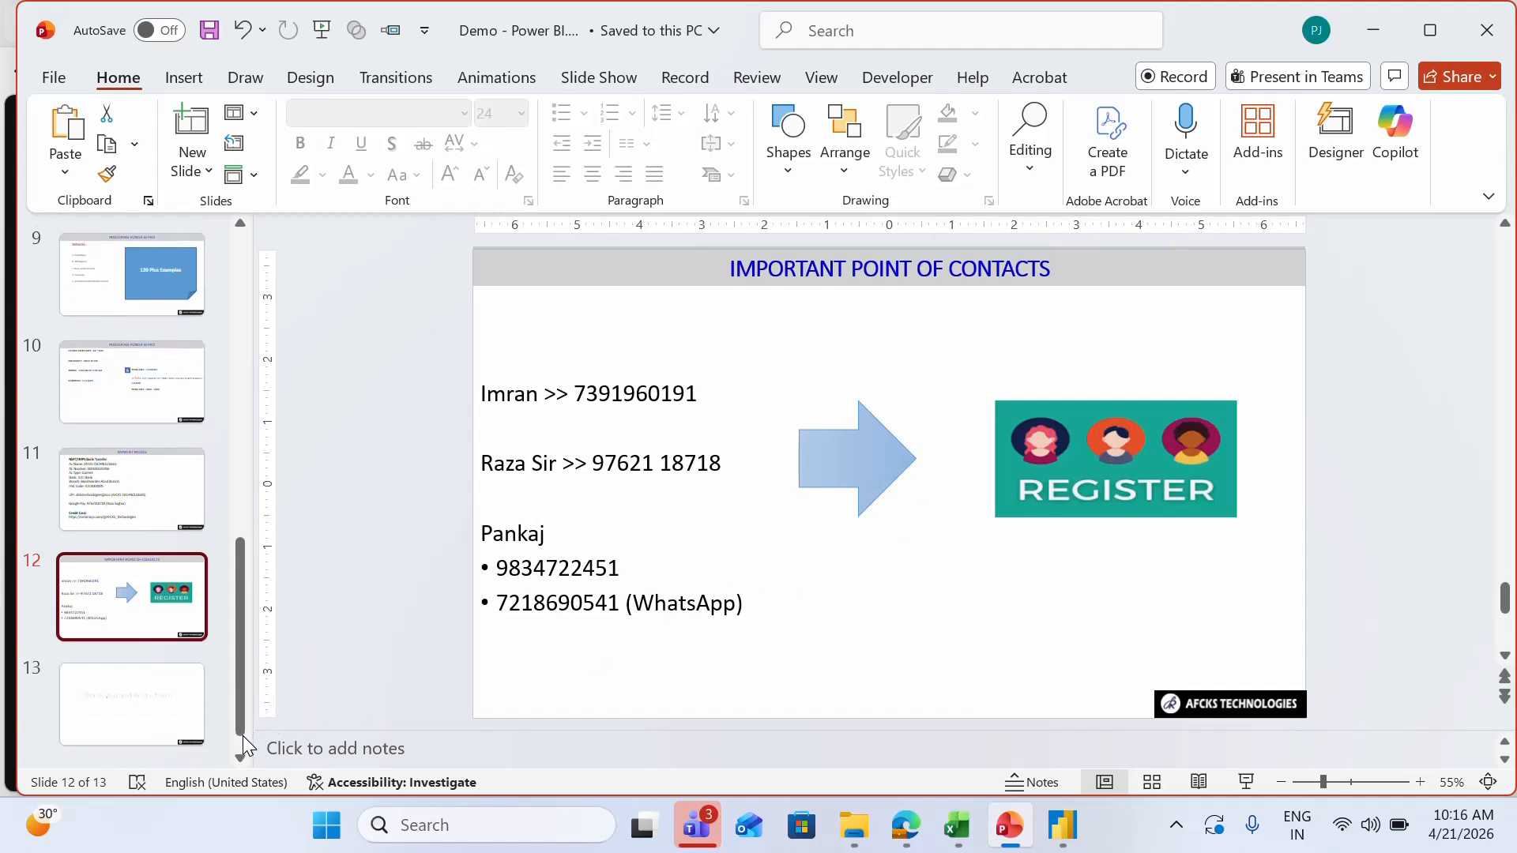
pyautogui.click(175, 487)
pyautogui.press('Up')
pyautogui.press('Up')
pyautogui.press('Up')
pyautogui.press('Up')
pyautogui.press('Up')
pyautogui.press('Up')
pyautogui.press('Up')
pyautogui.press('Up')
pyautogui.press('Up')
pyautogui.press('Up')
pyautogui.press('Up')
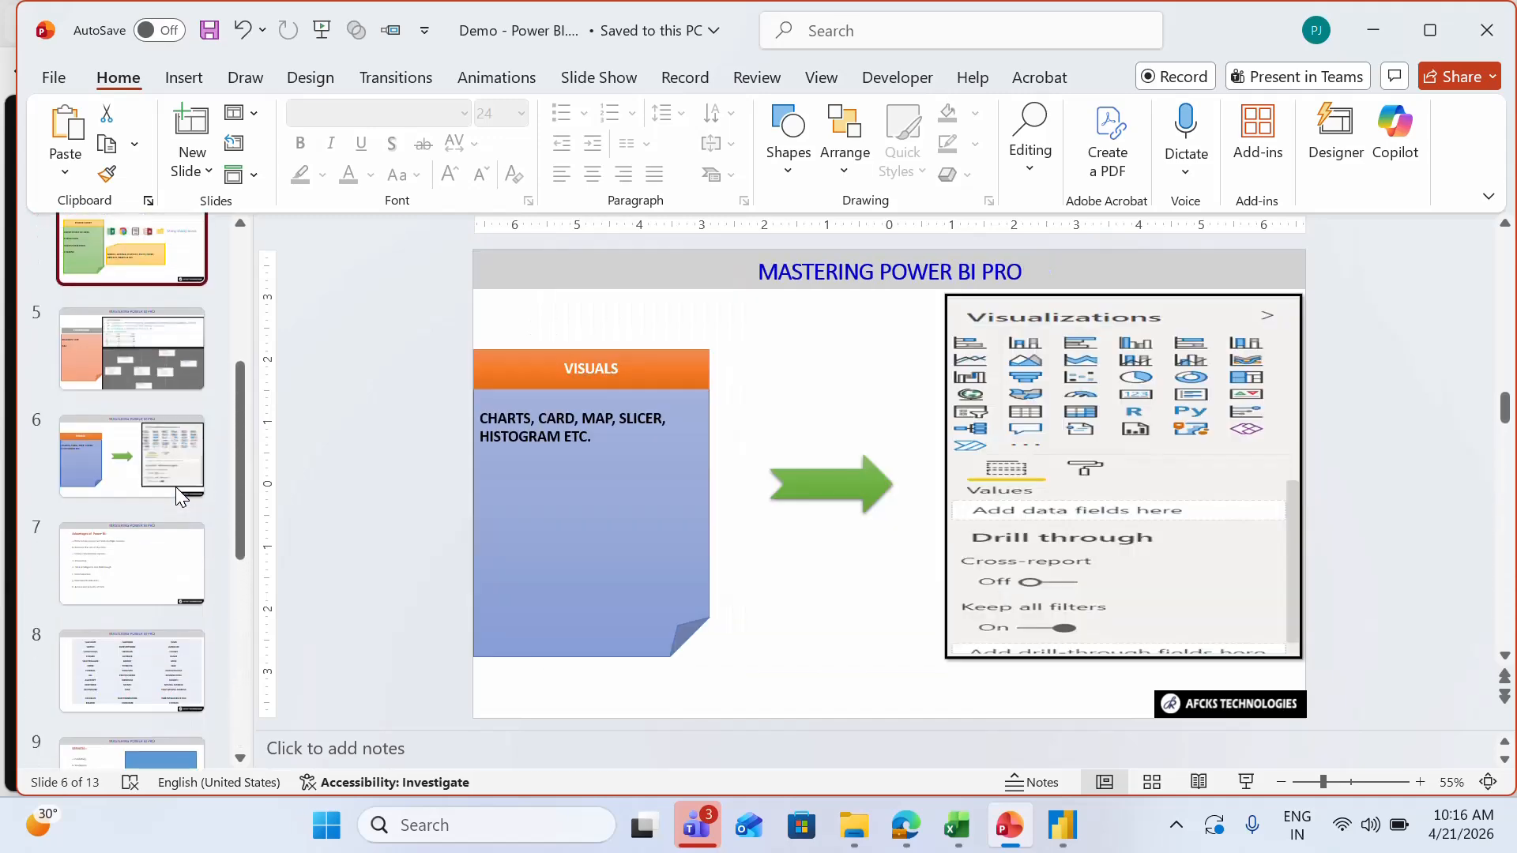
# Step: Switch to Google Meet, review the full list of people in the call and check the May 2026 calendar
pyautogui.hotkey('alt', 'Tab')
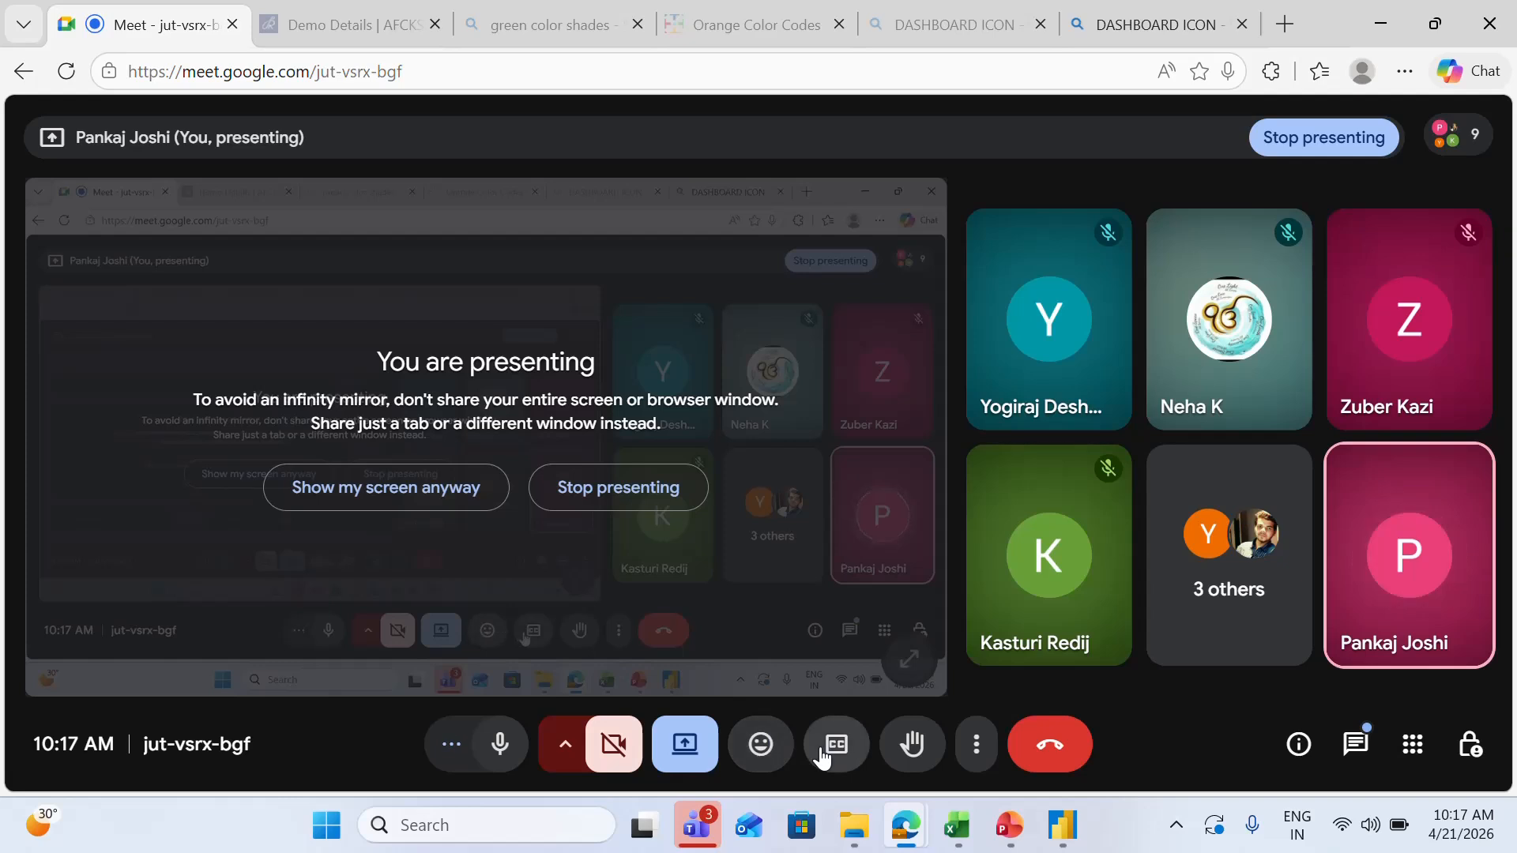
pyautogui.click(1460, 152)
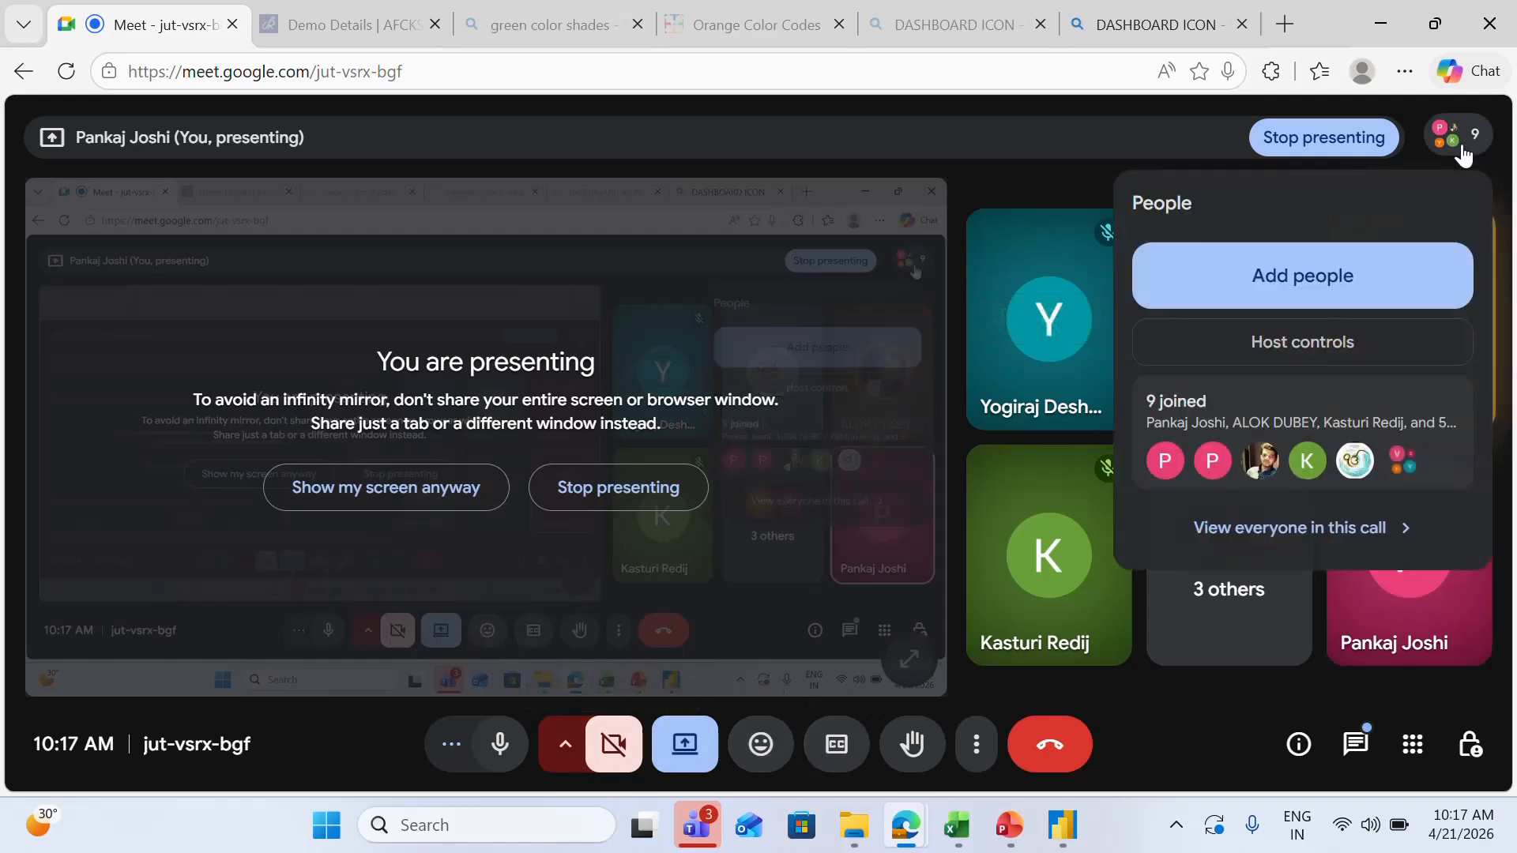
pyautogui.click(1453, 141)
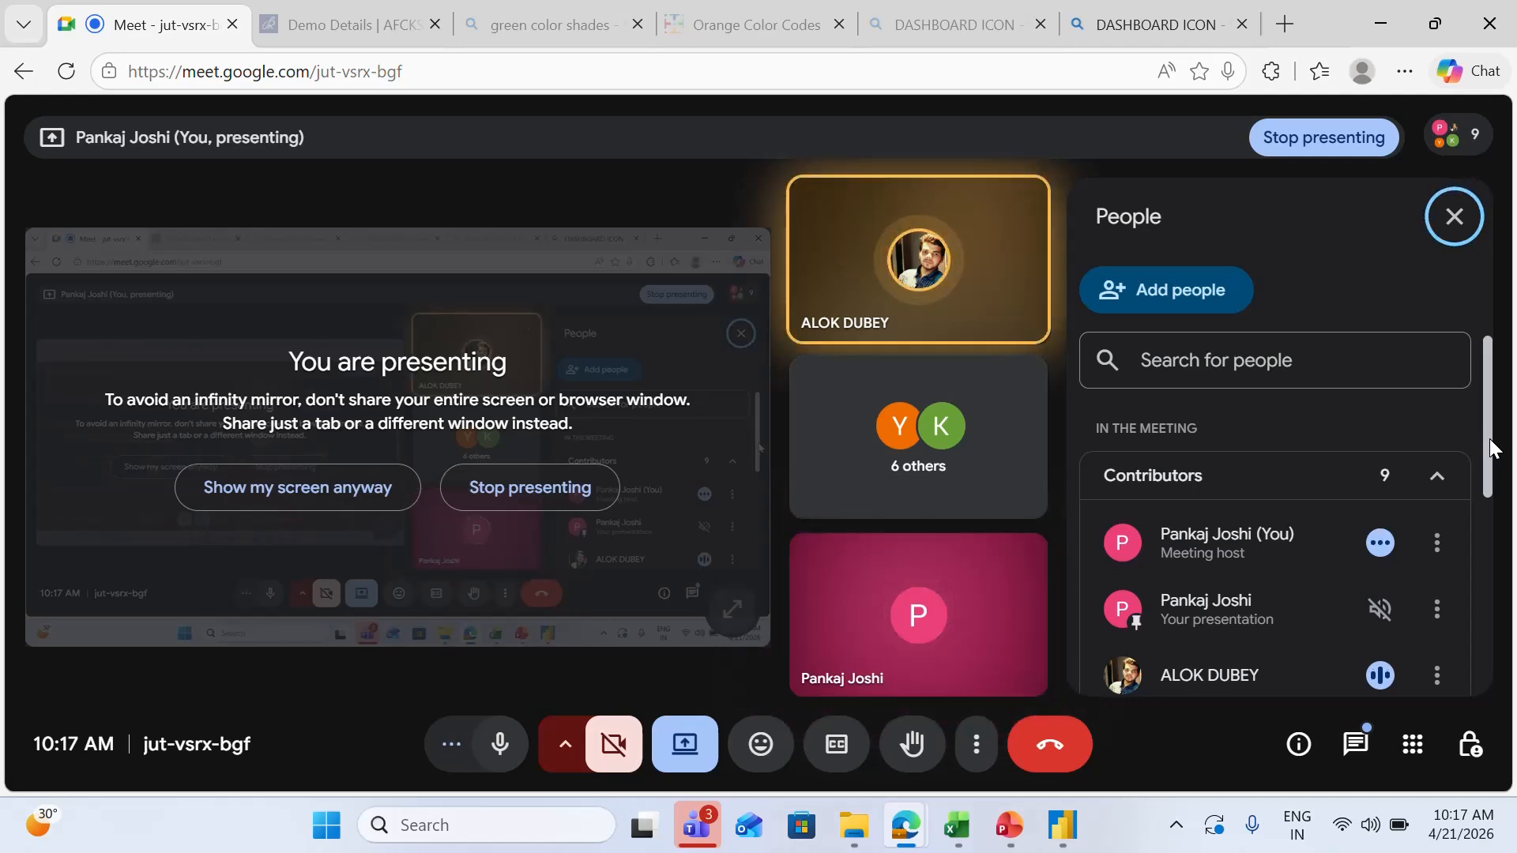
pyautogui.moveTo(1490, 439); pyautogui.dragTo(1488, 640)
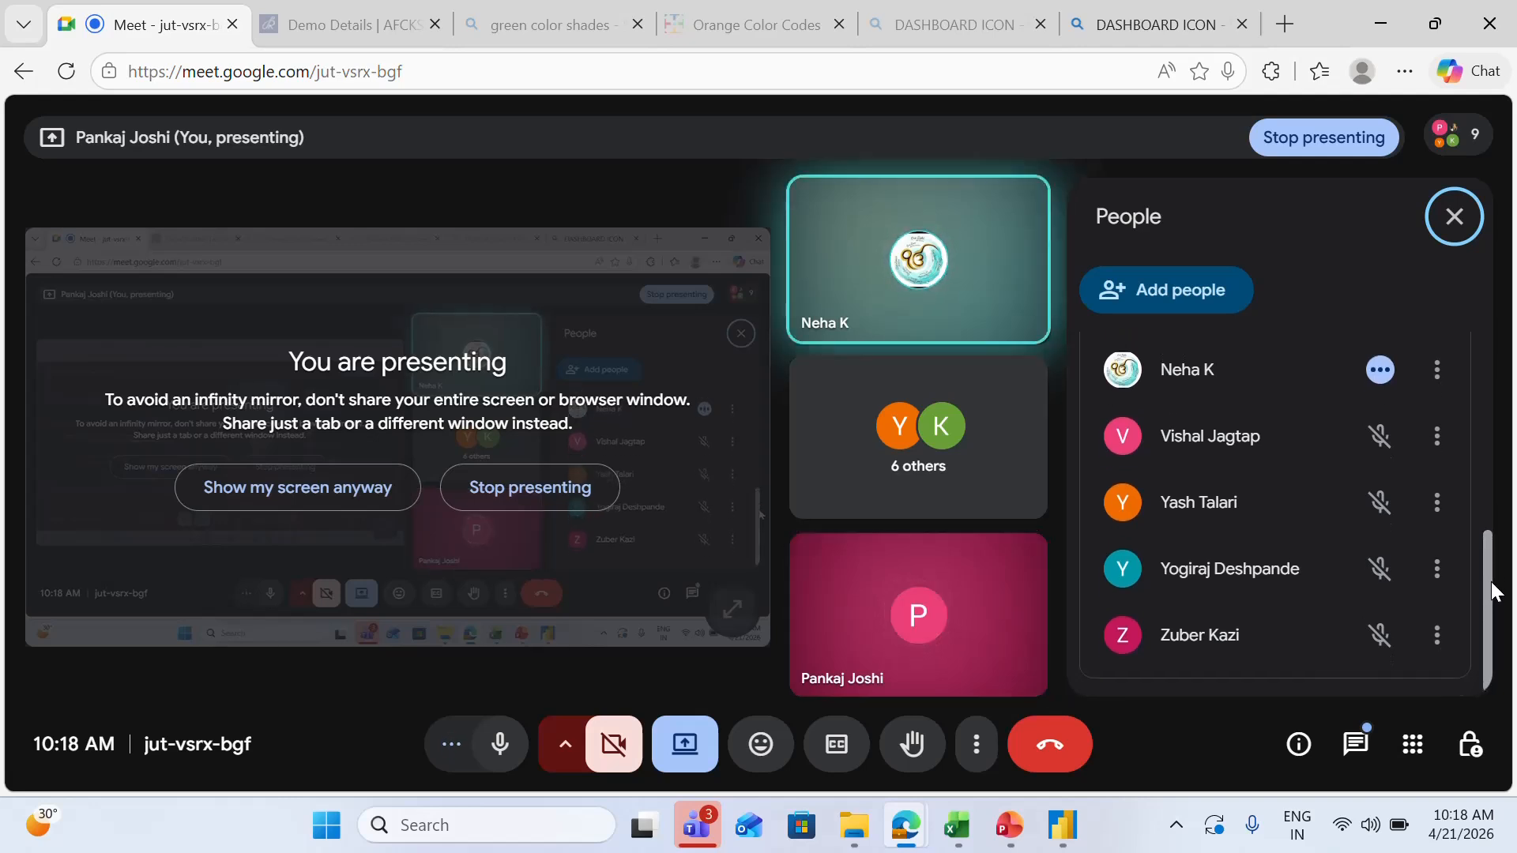
pyautogui.moveTo(1491, 581)
pyautogui.mouseDown()
pyautogui.moveTo(1499, 494)
pyautogui.moveTo(1498, 602)
pyautogui.mouseUp()
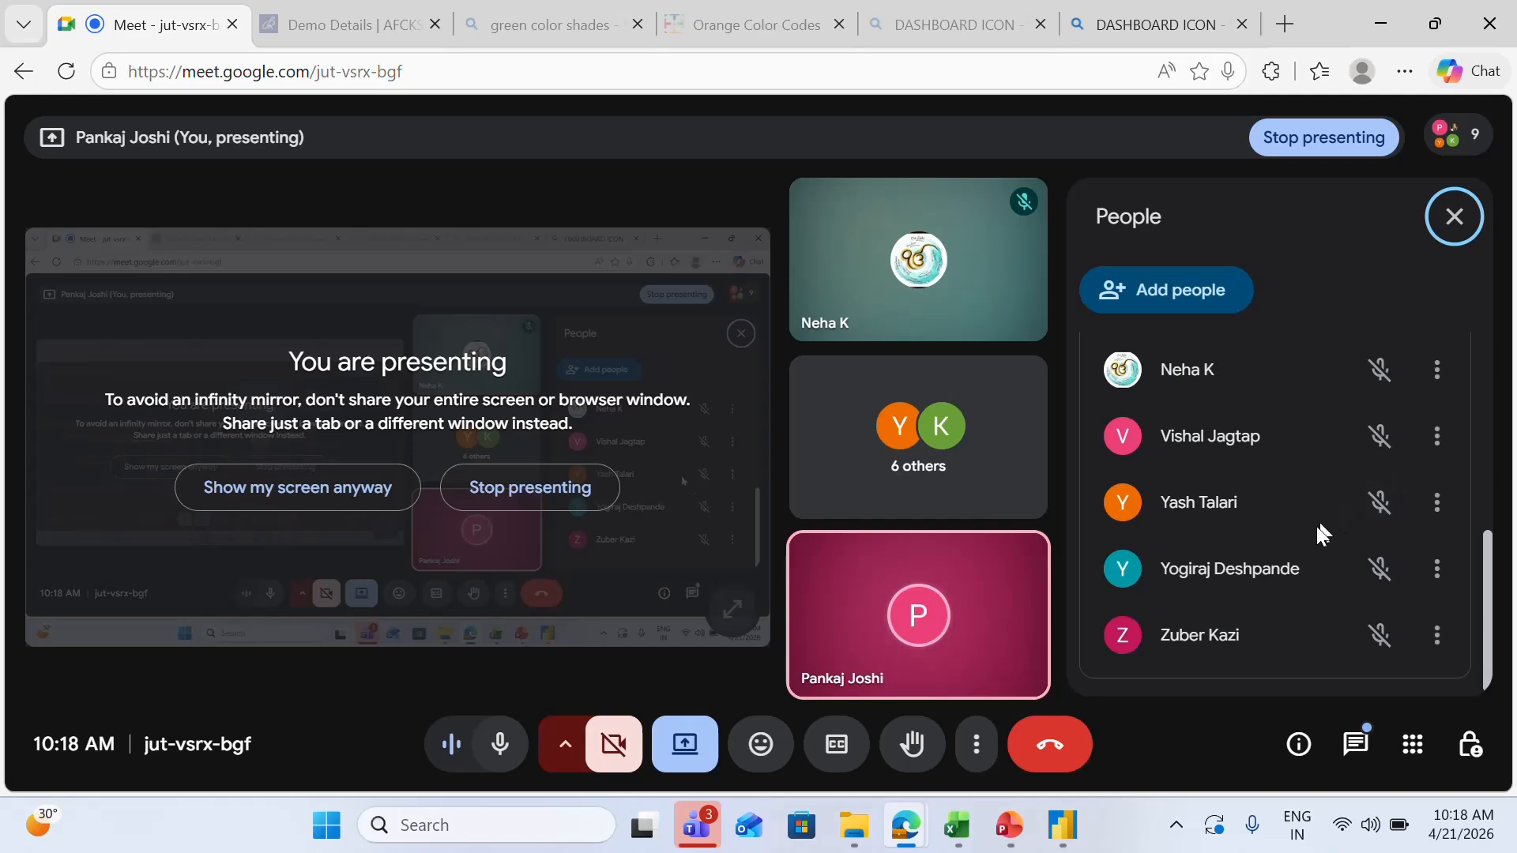
pyautogui.moveTo(1276, 568)
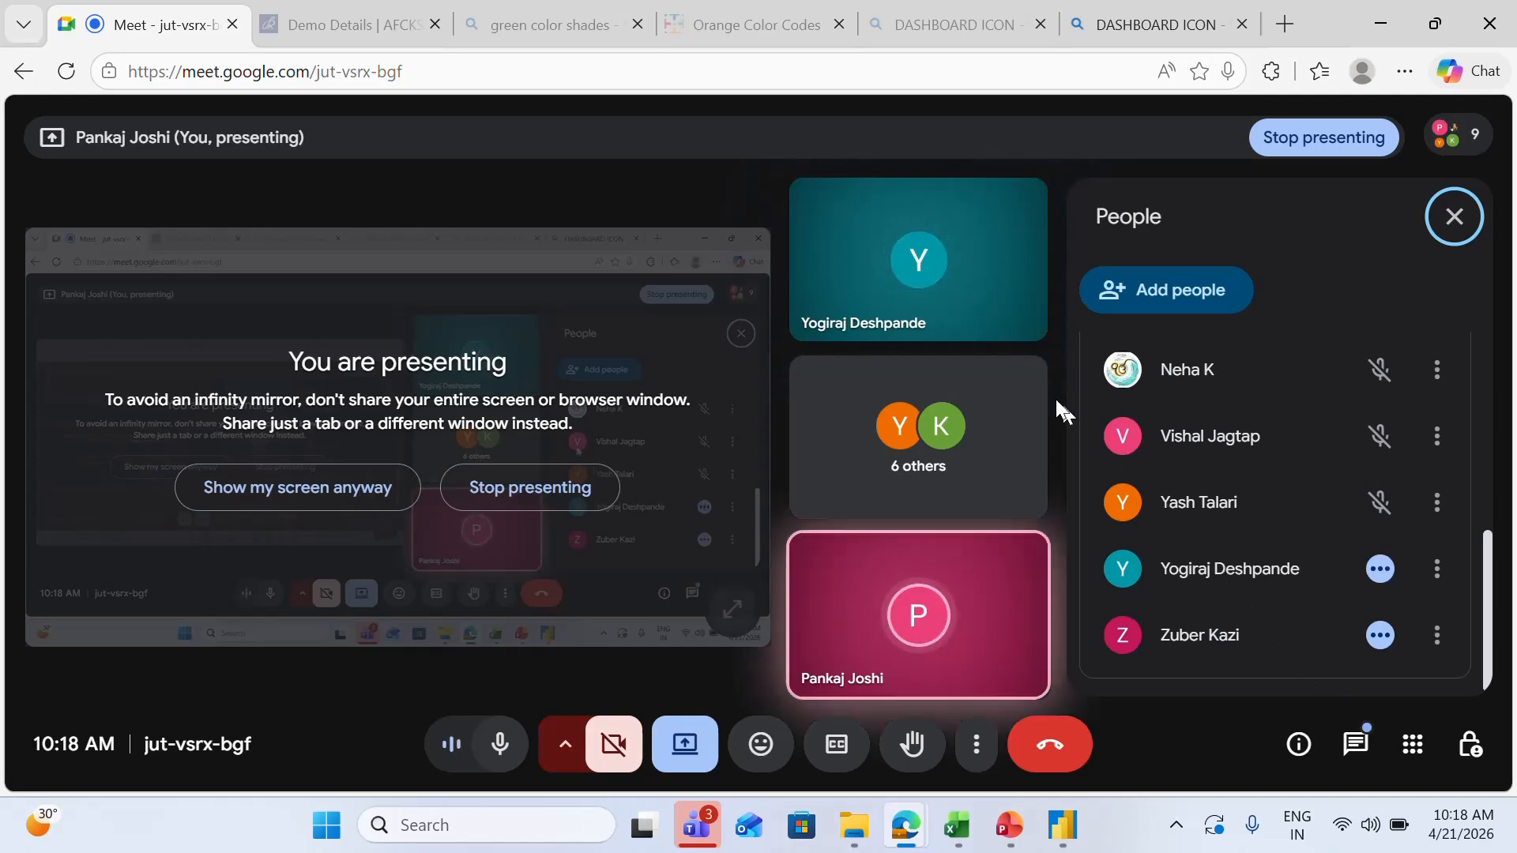
pyautogui.click(1460, 836)
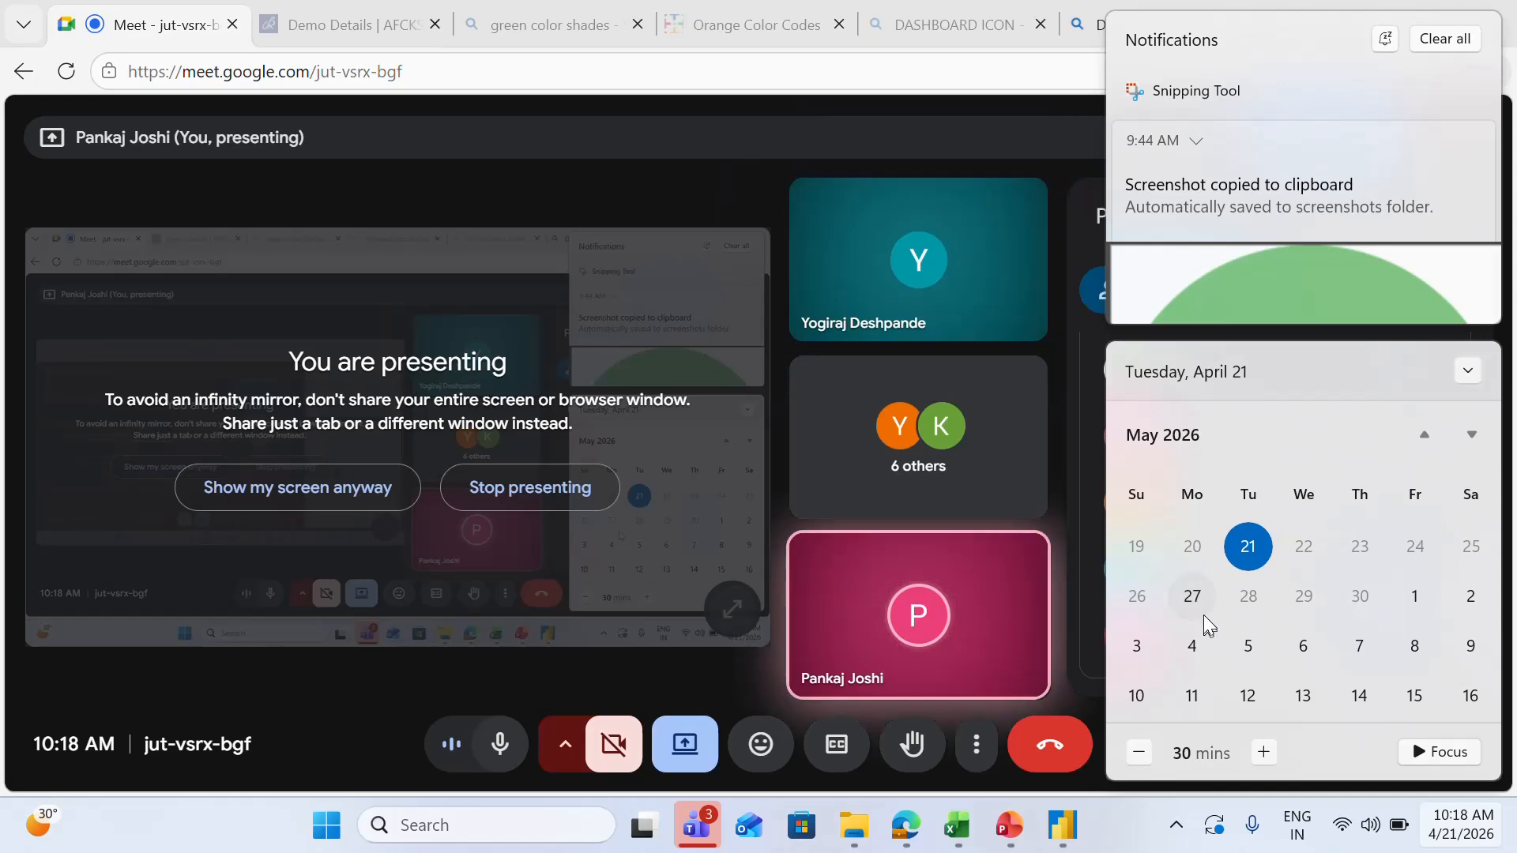
pyautogui.click(994, 134)
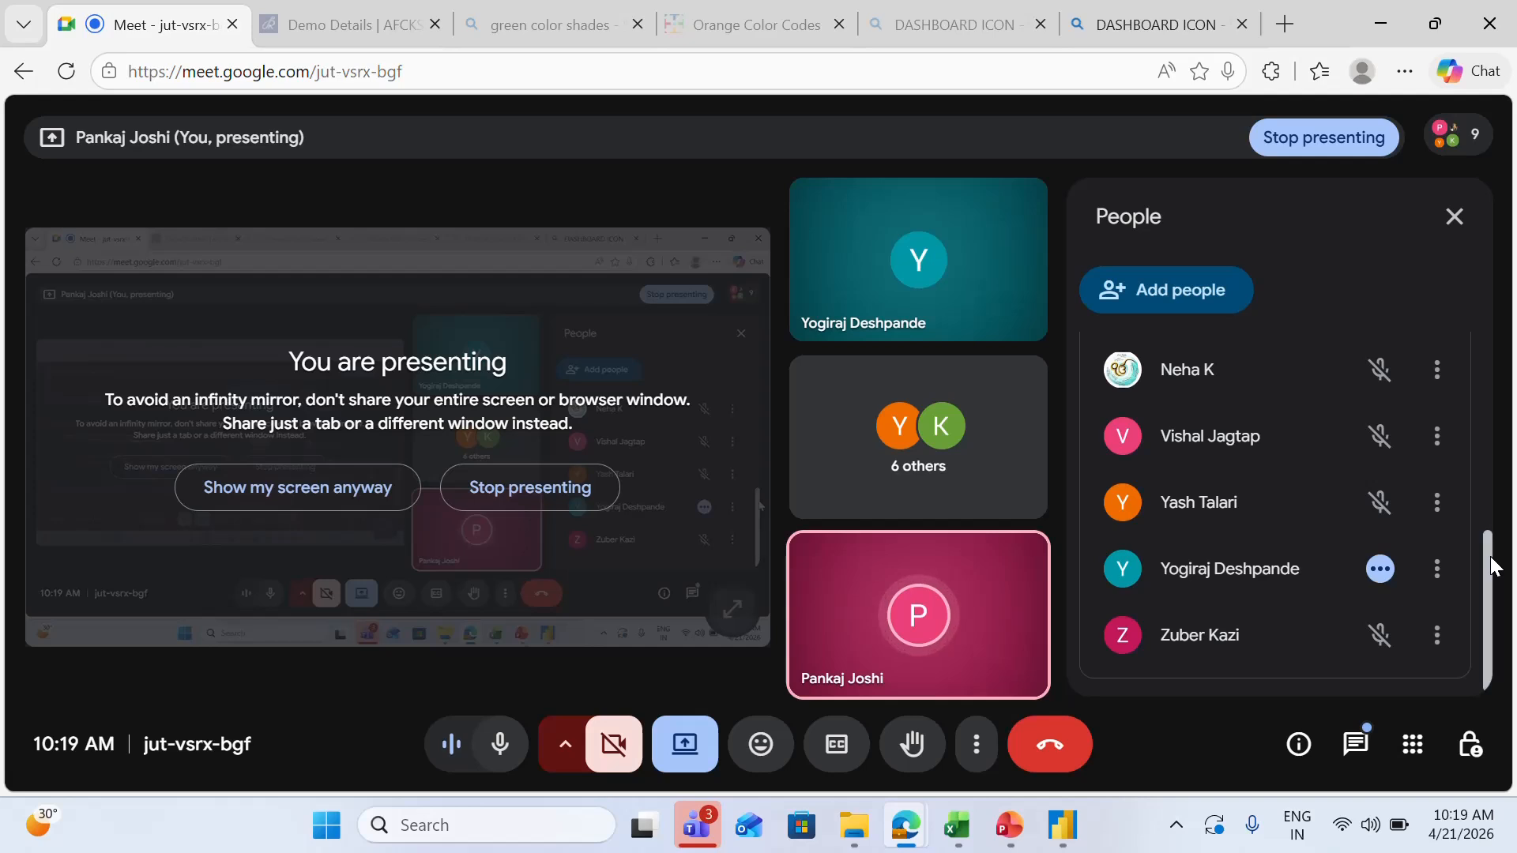
# Step: Look through the call's participants from the meeting host's entry to the end of the list
pyautogui.moveTo(1492, 565); pyautogui.dragTo(1487, 435)
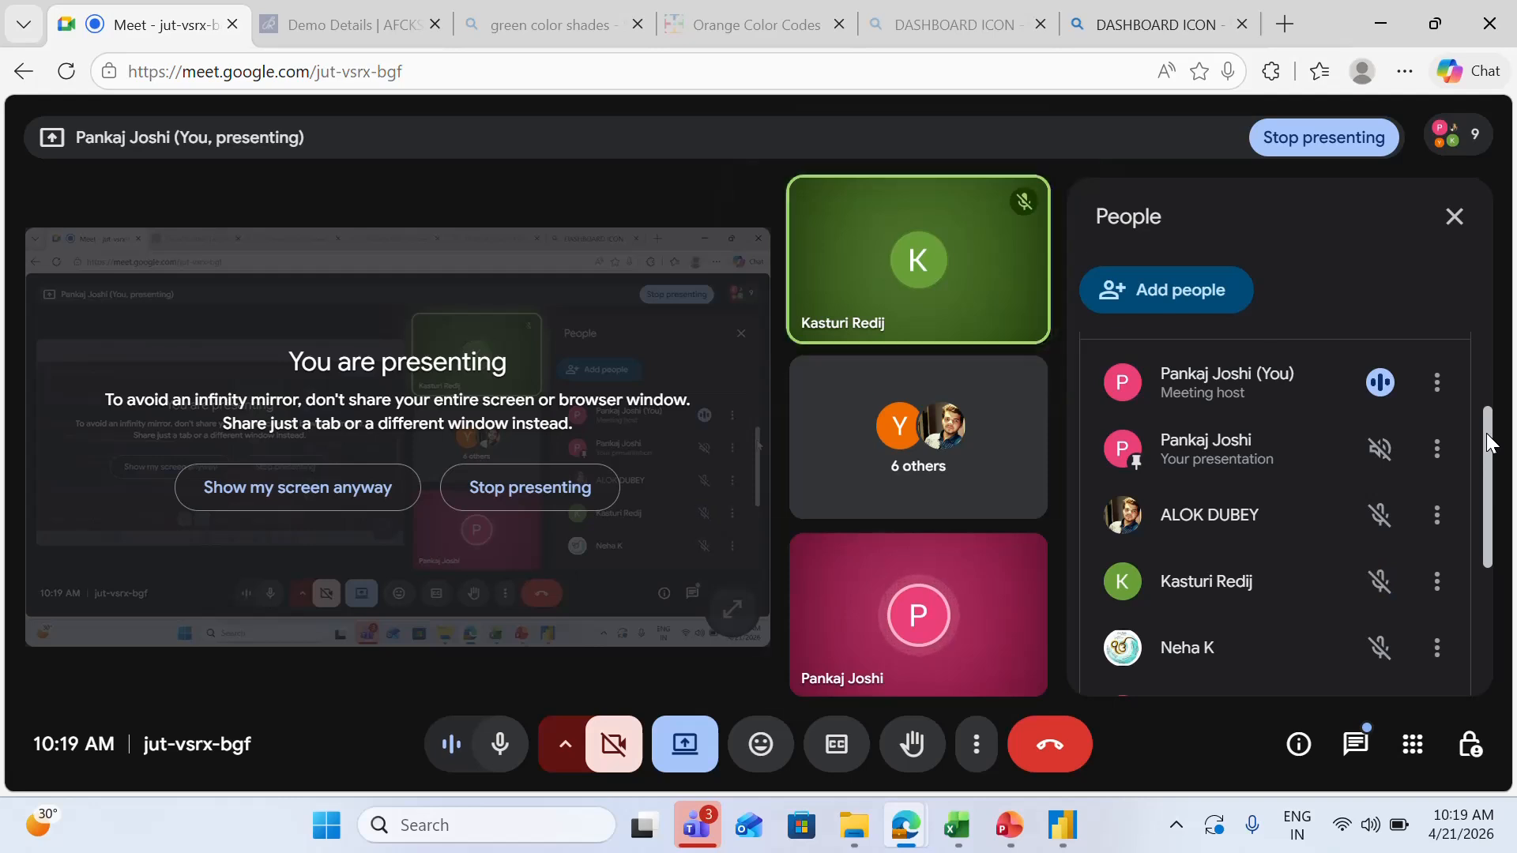
pyautogui.scroll(-1, 1486, 443)
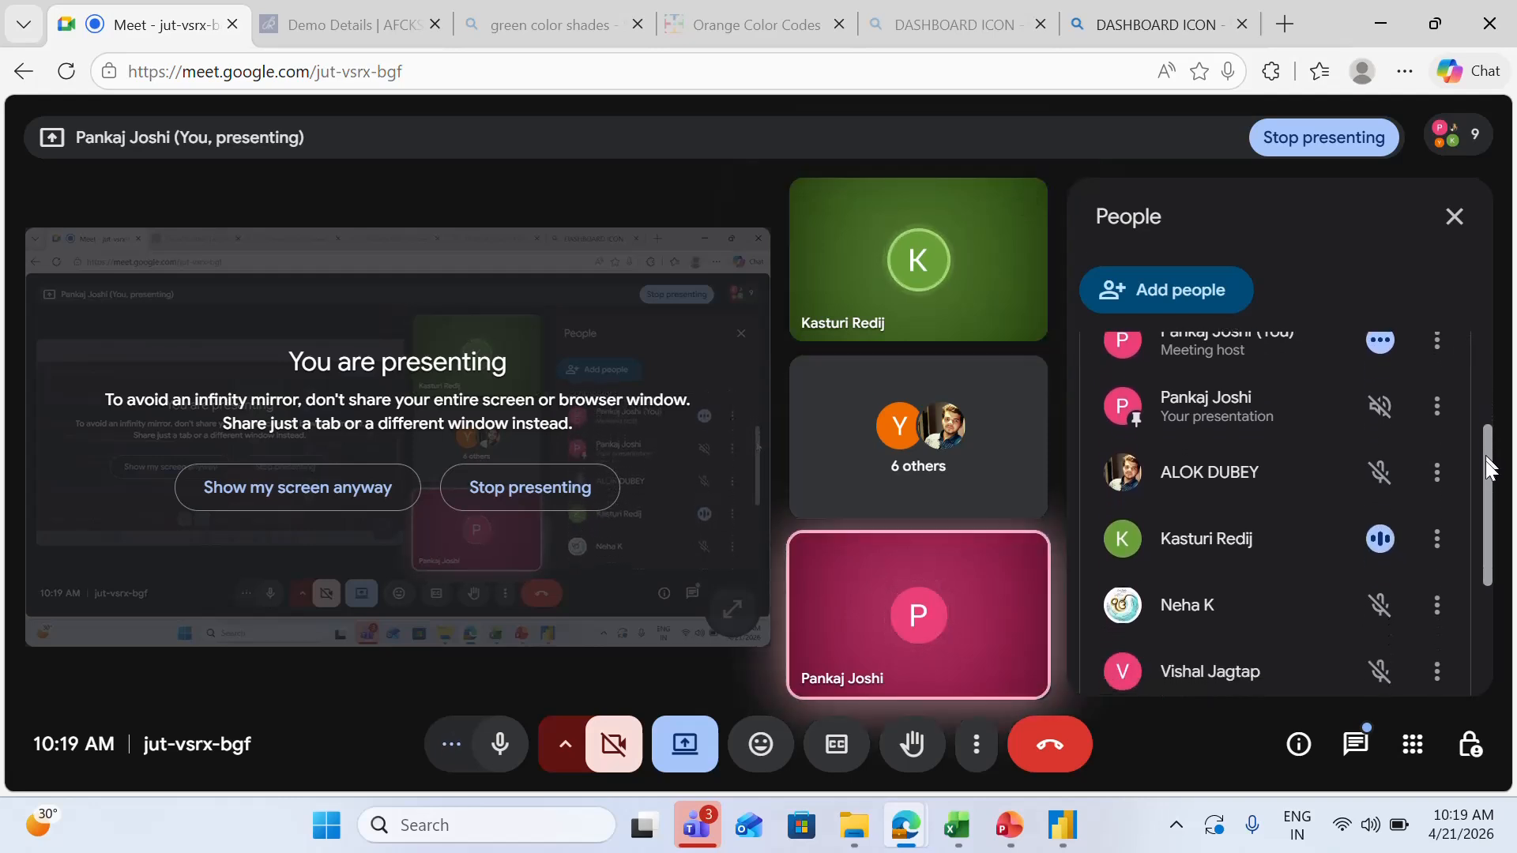
pyautogui.moveTo(1486, 457); pyautogui.dragTo(1483, 567)
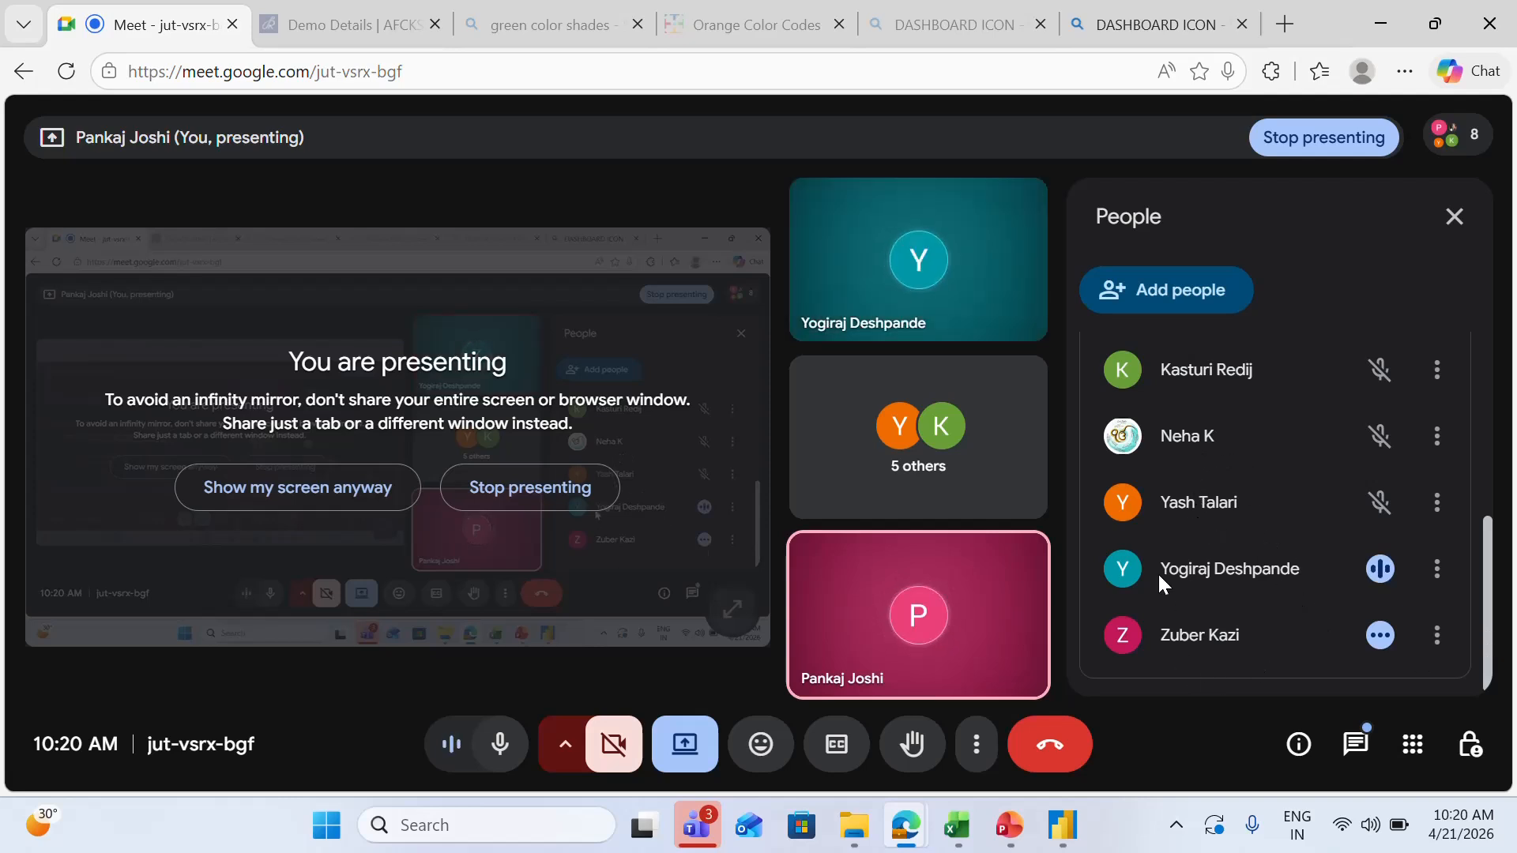
# Step: Leave the meeting and bring up the screen recorder's Recording Toolbar
pyautogui.click(1050, 748)
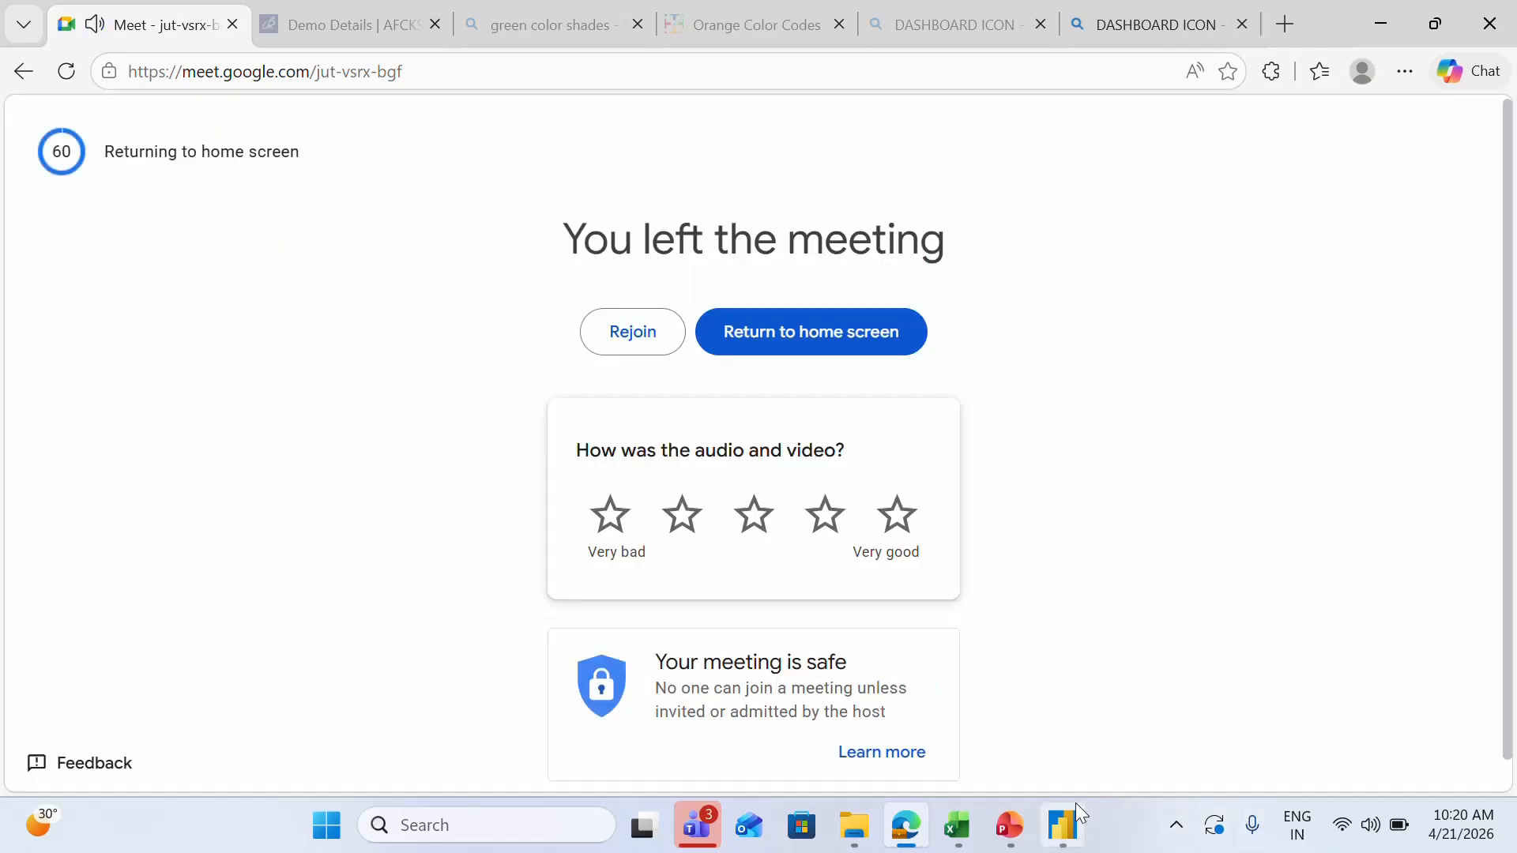
pyautogui.click(1175, 827)
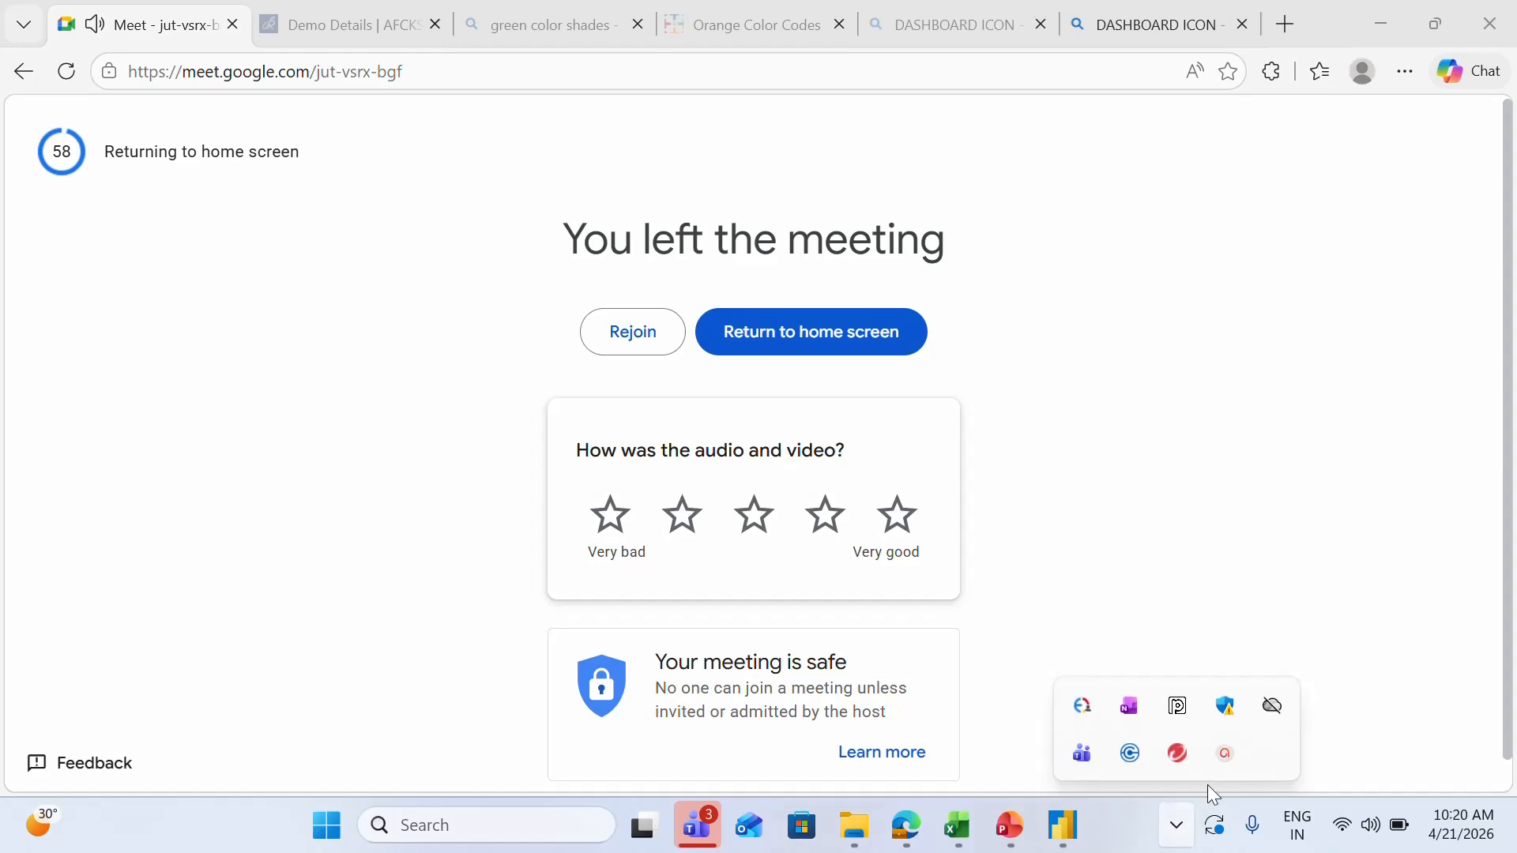
pyautogui.click(1221, 758)
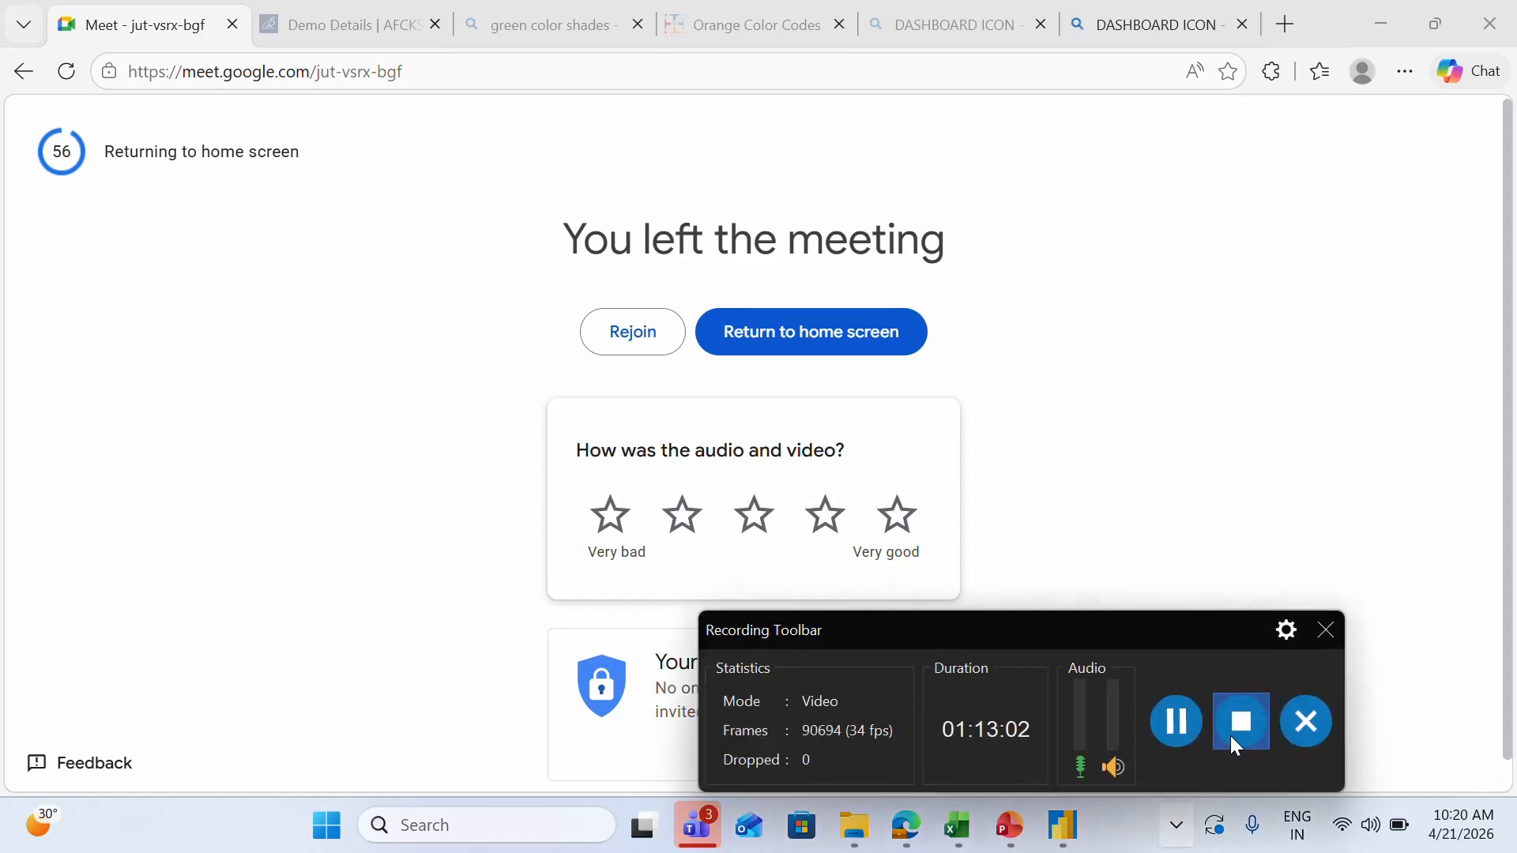